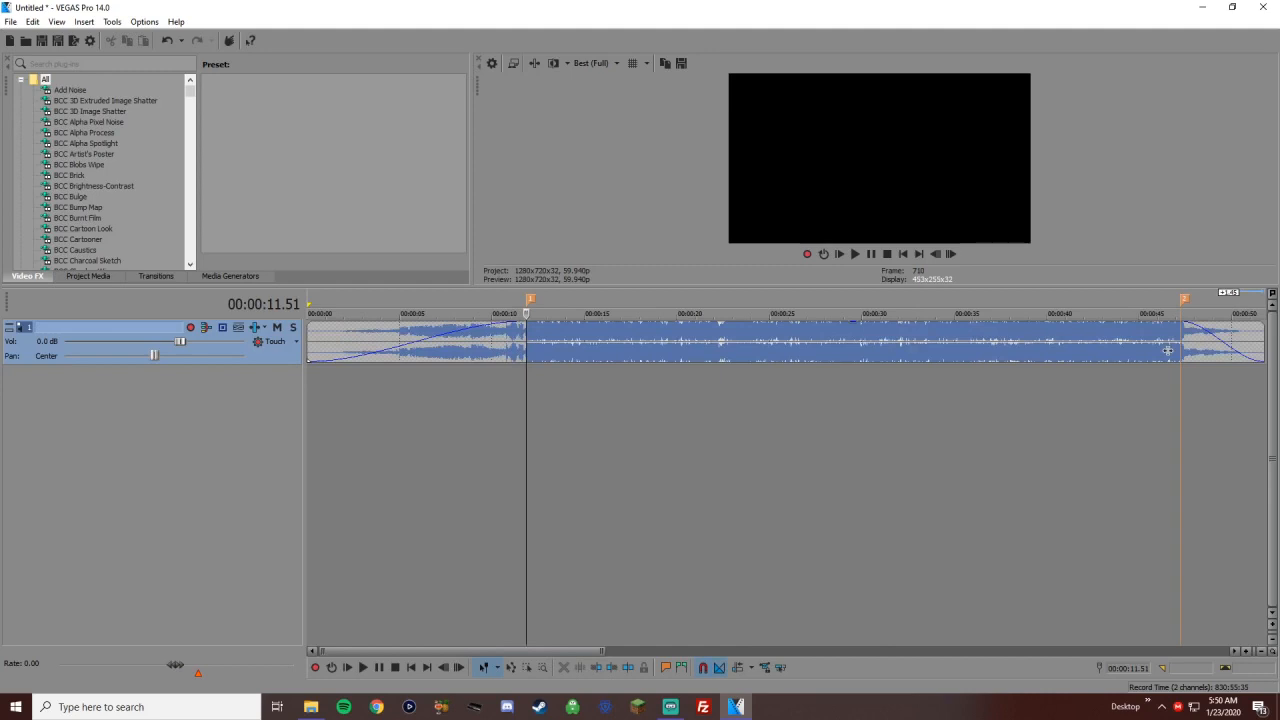
Examine the song's waveform on the timeline around its fades and the two markers
scroll(1168, 350, down, 8)
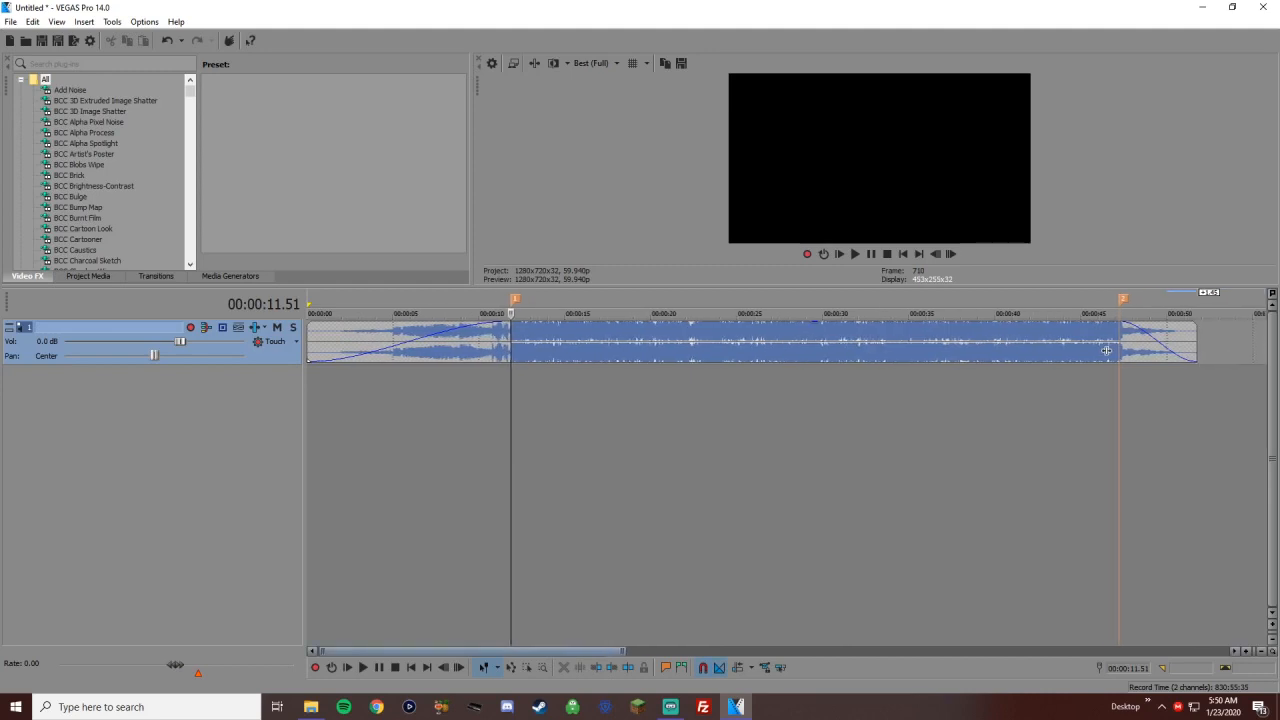
scroll(925, 350, down, 4)
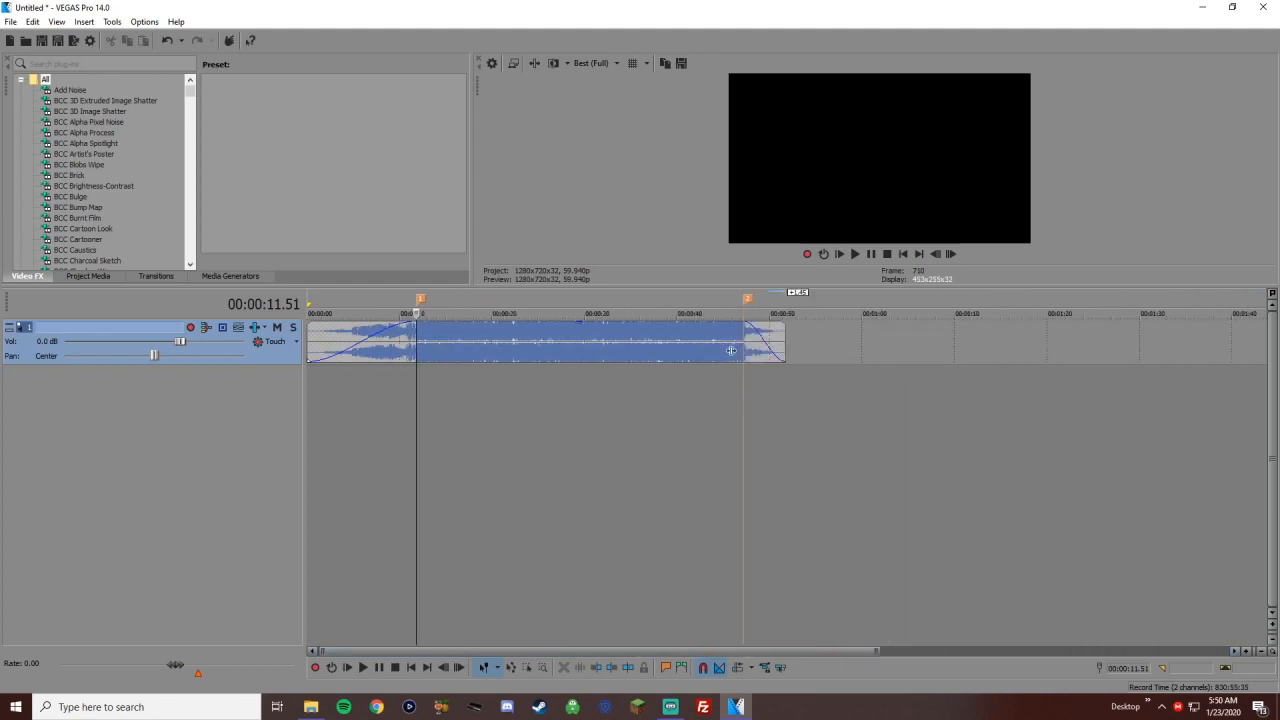
scroll(876, 350, up, 5)
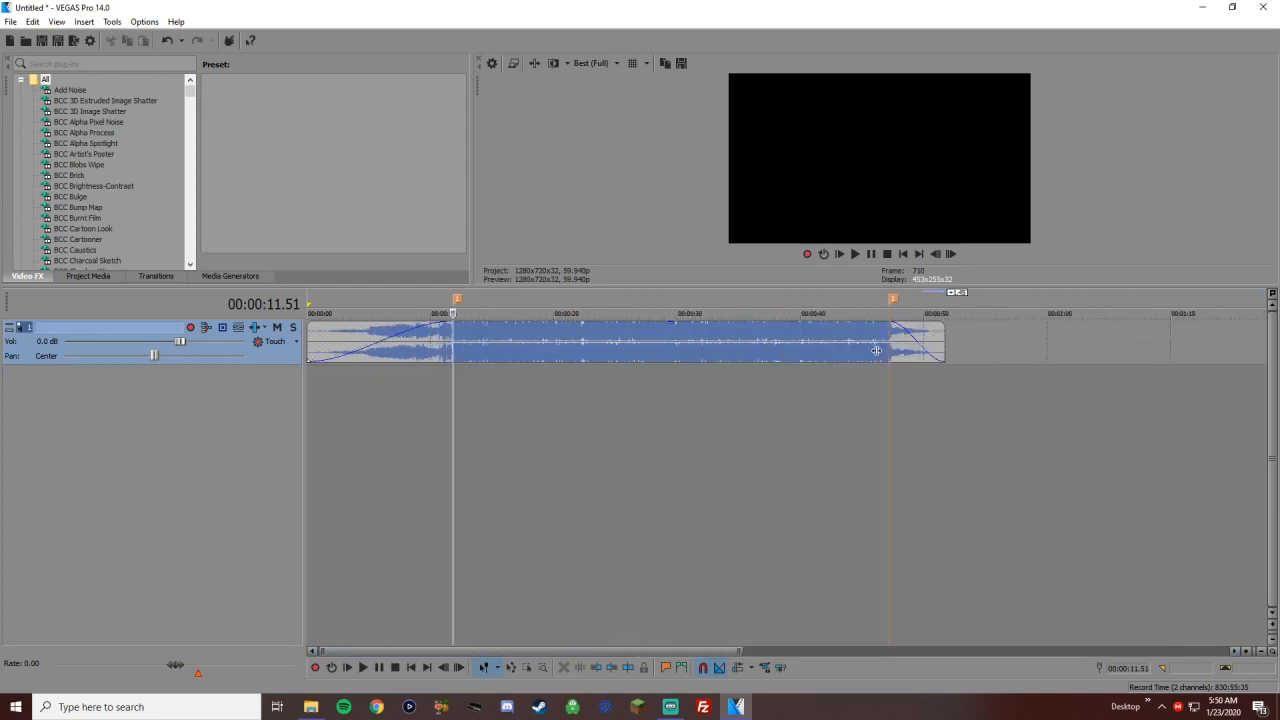
click(876, 350)
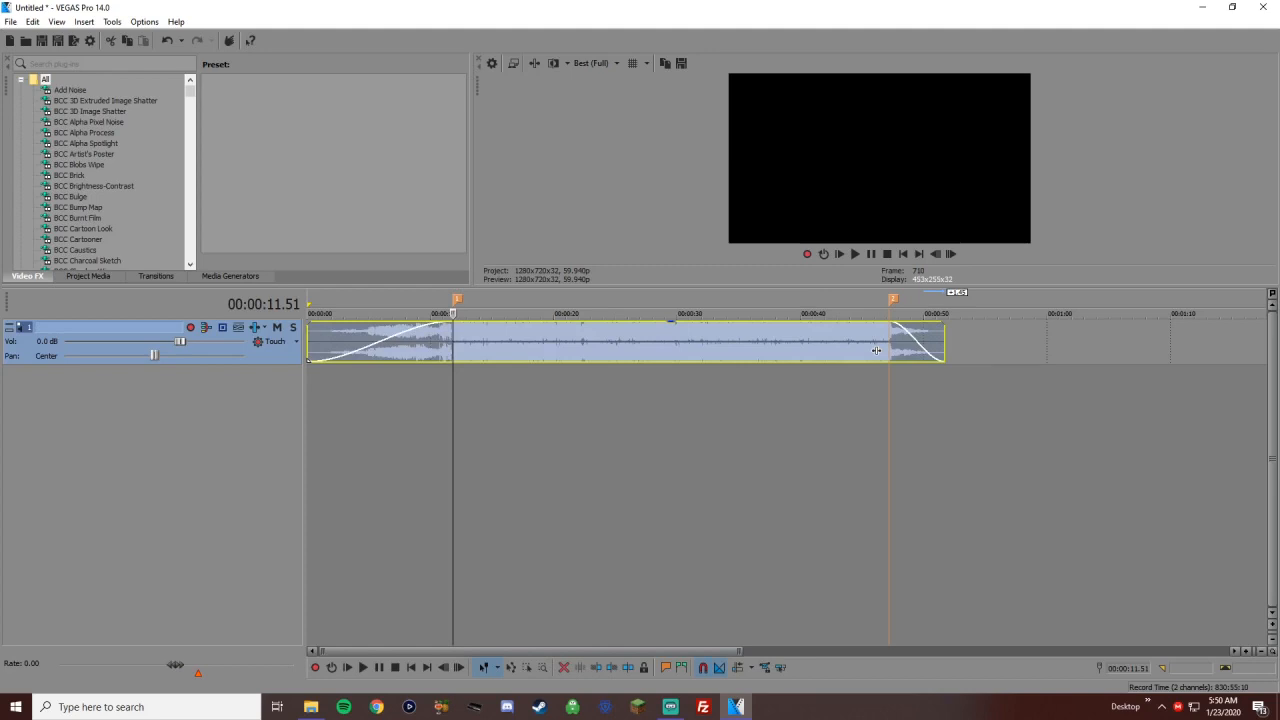
click(436, 400)
scroll(436, 400, up, 1)
scroll(436, 400, up, 2)
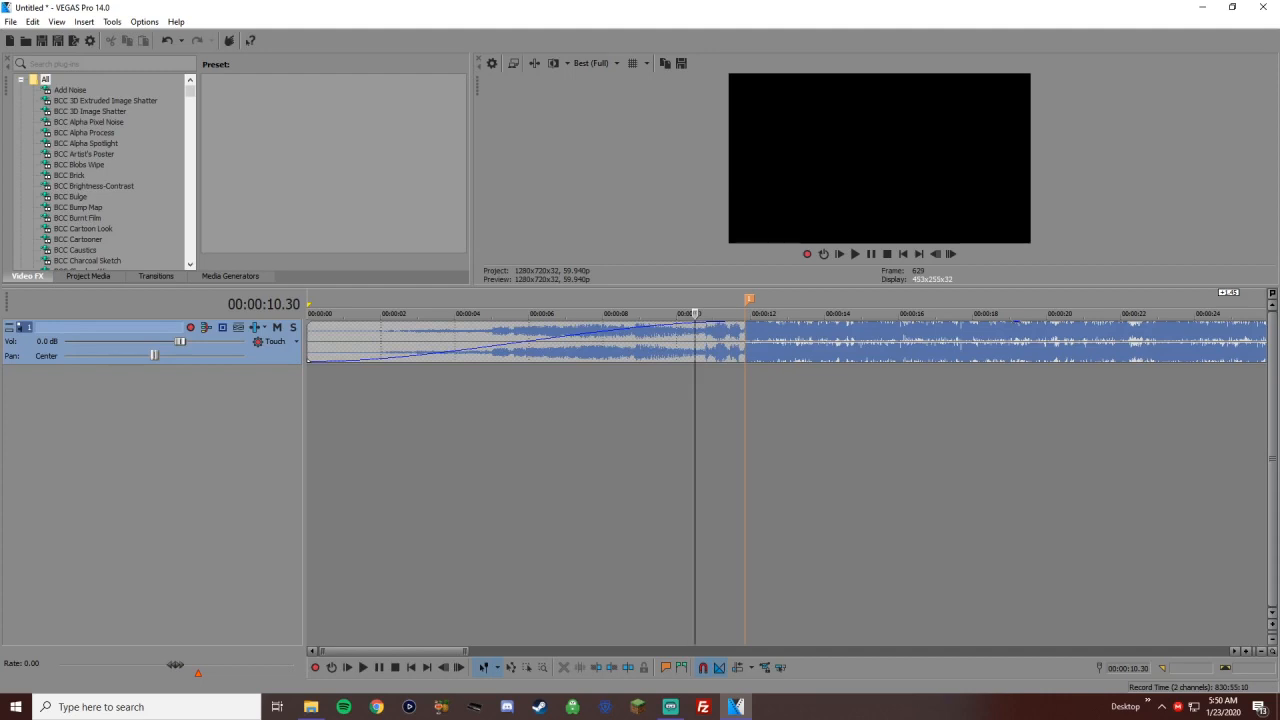
key(ctrl+Right)
scroll(876, 350, down, 5)
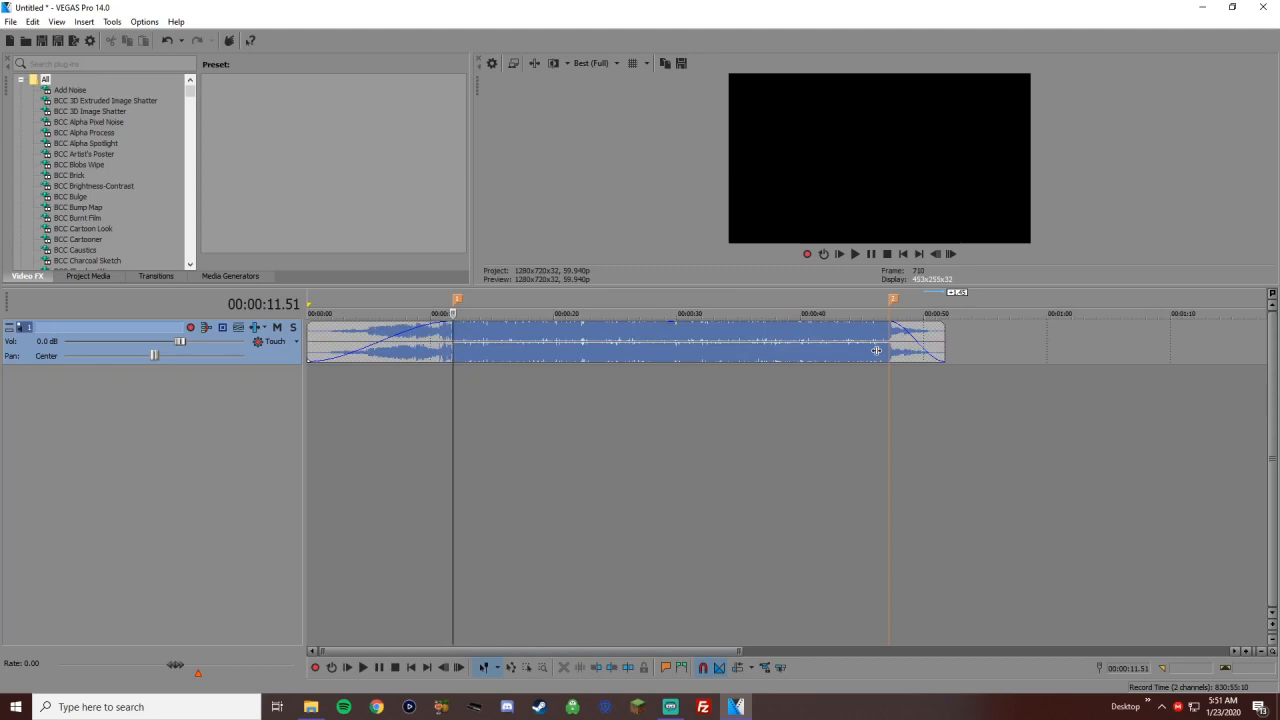
click(311, 707)
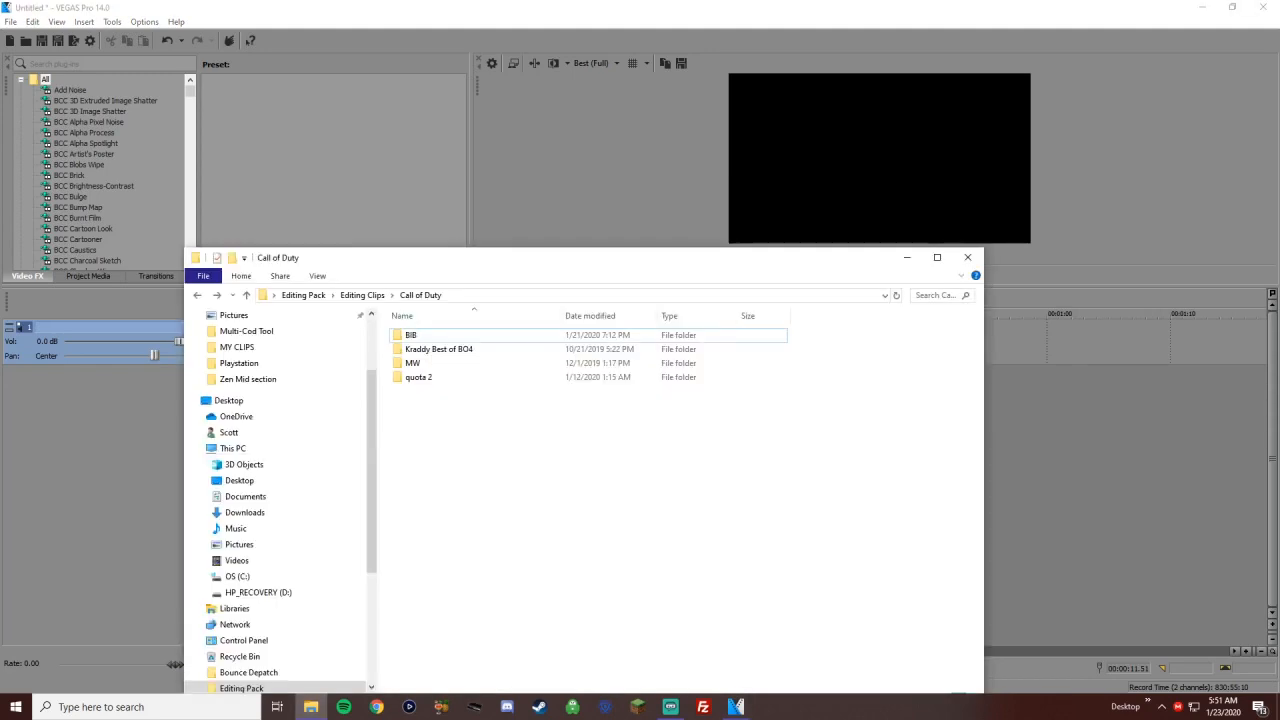
click(906, 257)
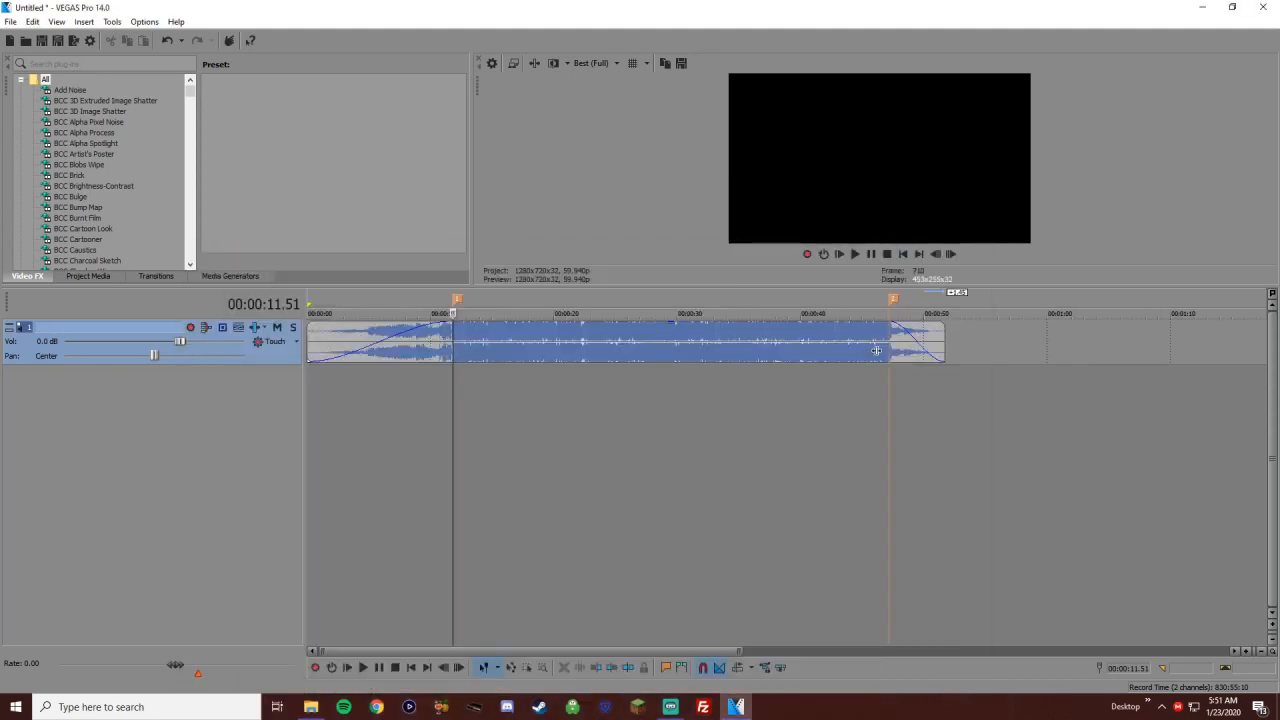
click(609, 345)
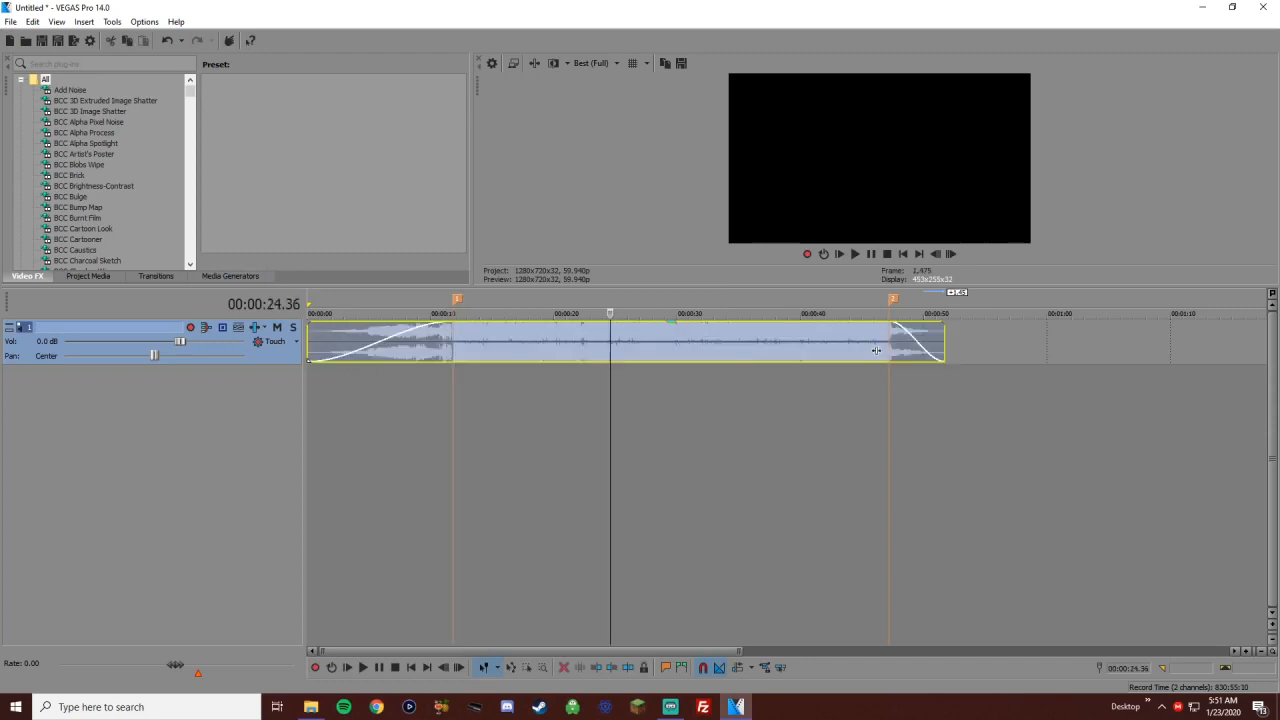
scroll(609, 345, up, 2)
scroll(609, 345, down, 4)
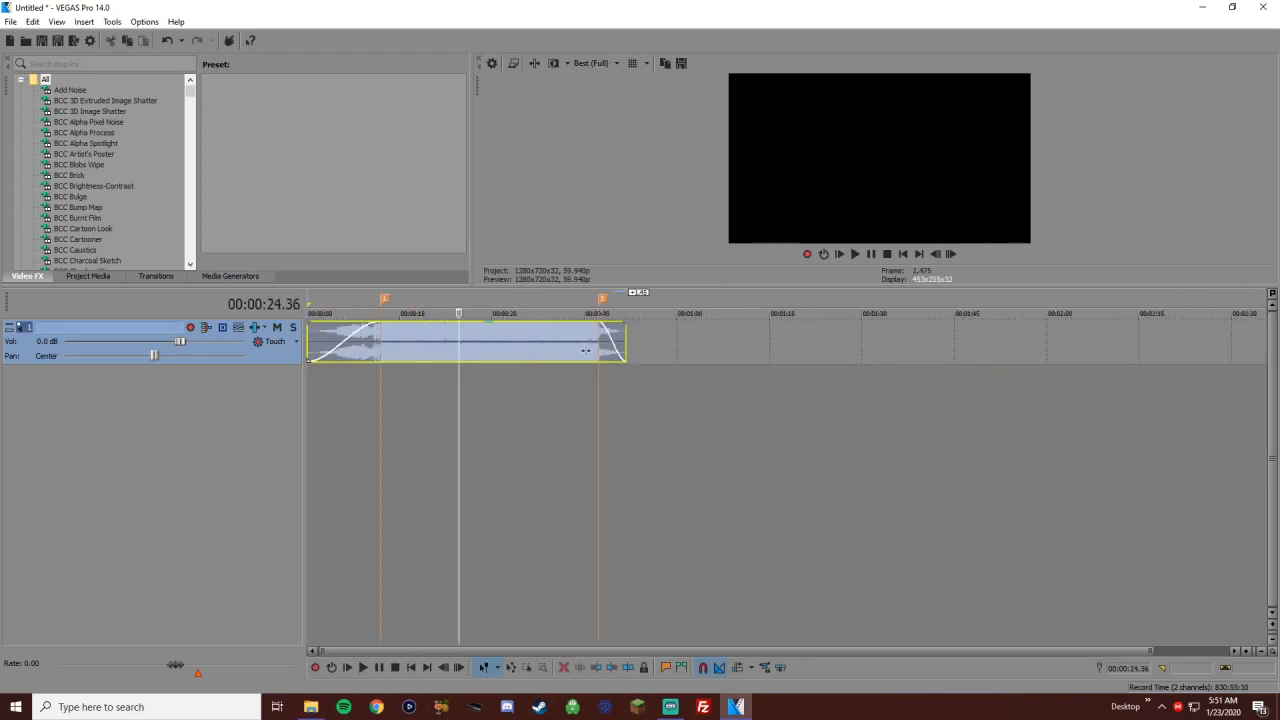
scroll(585, 349, up, 3)
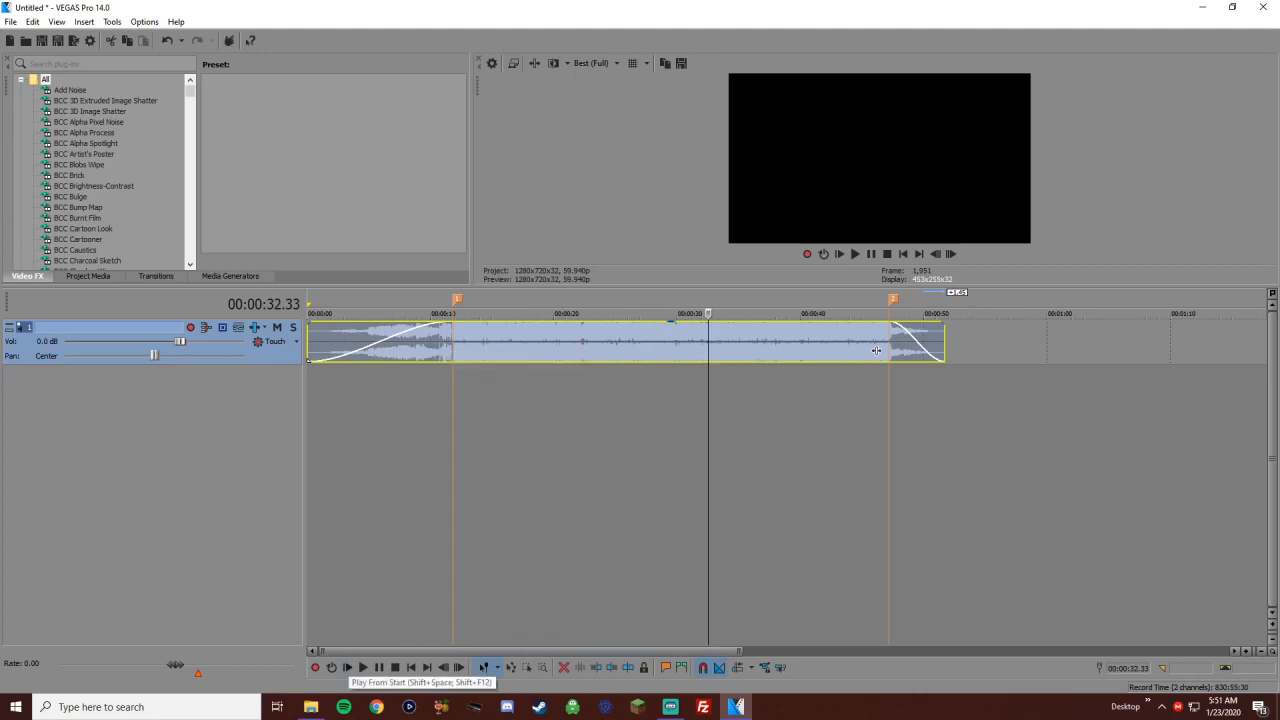
Play the song from the start and look through the audio track's effects and available plug-ins without adding any
key(shift+space)
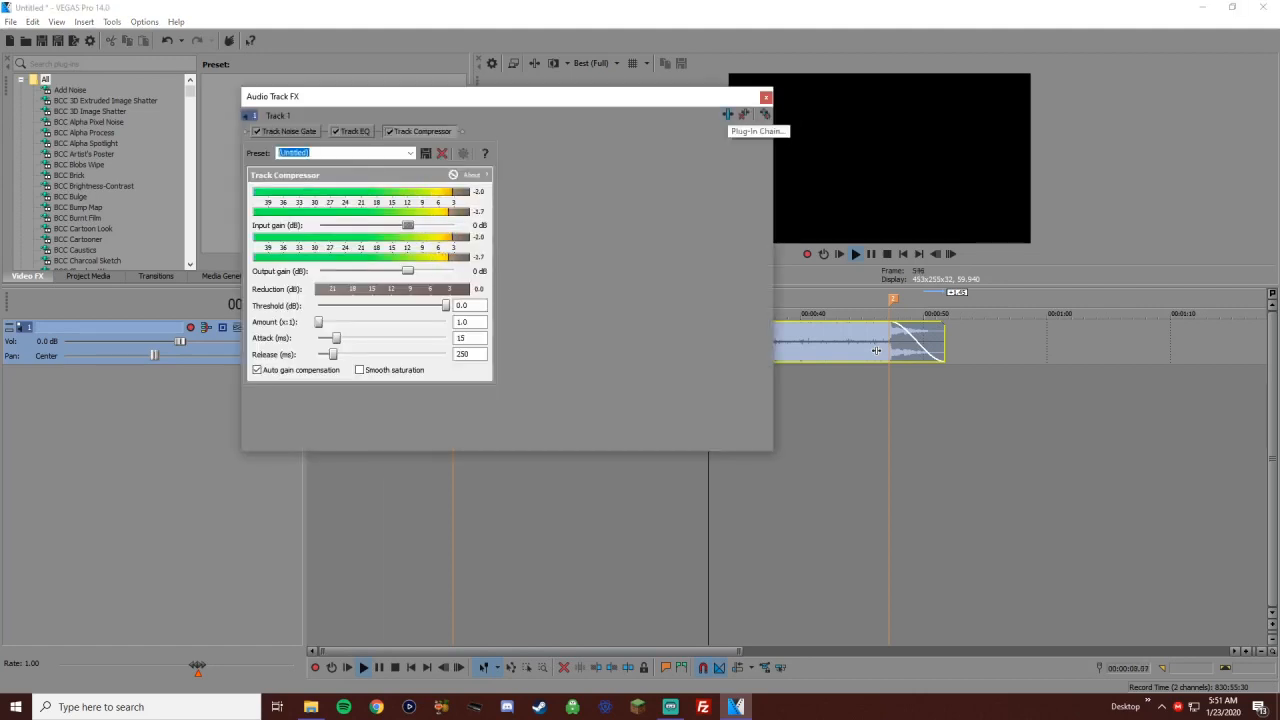
click(728, 114)
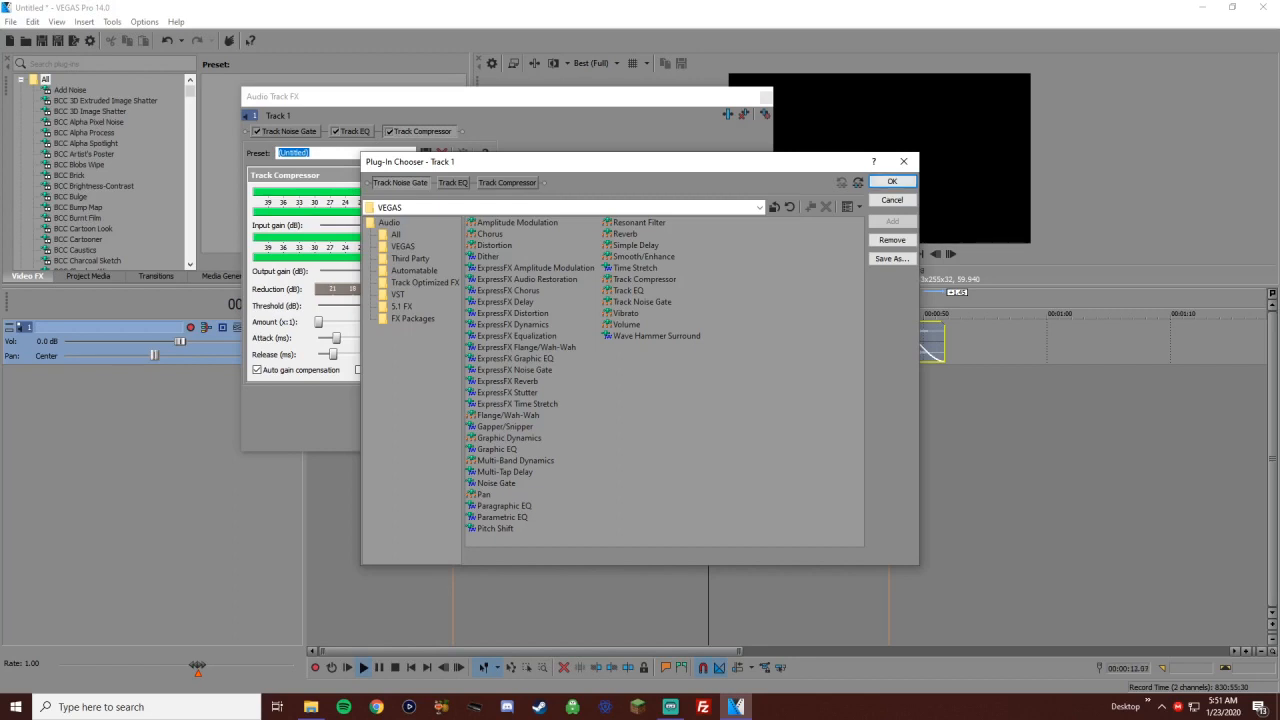
click(903, 161)
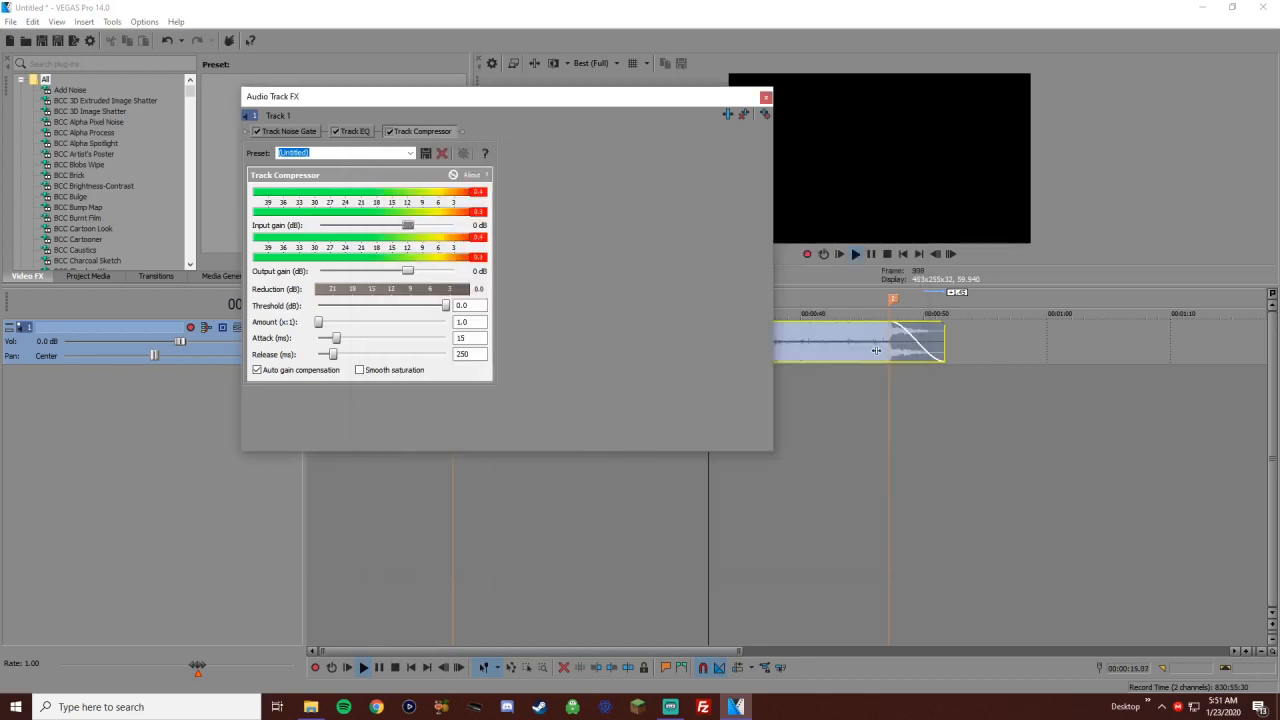
click(764, 96)
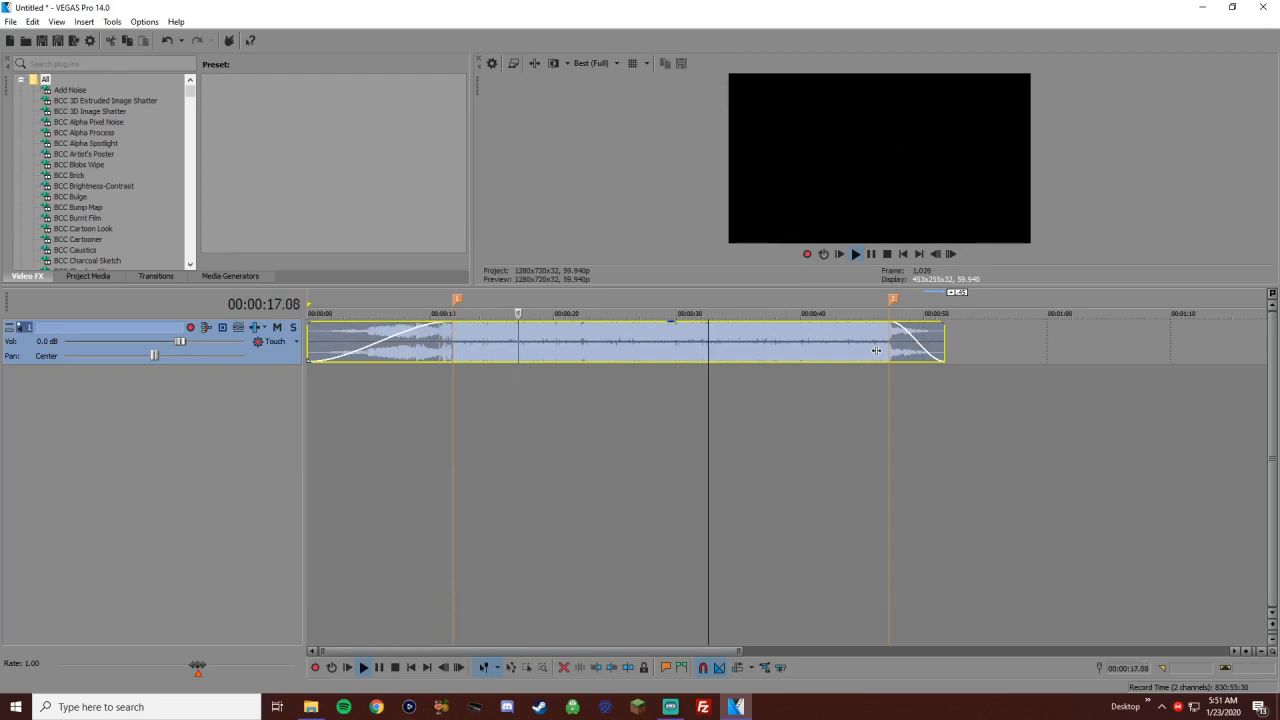
key(space)
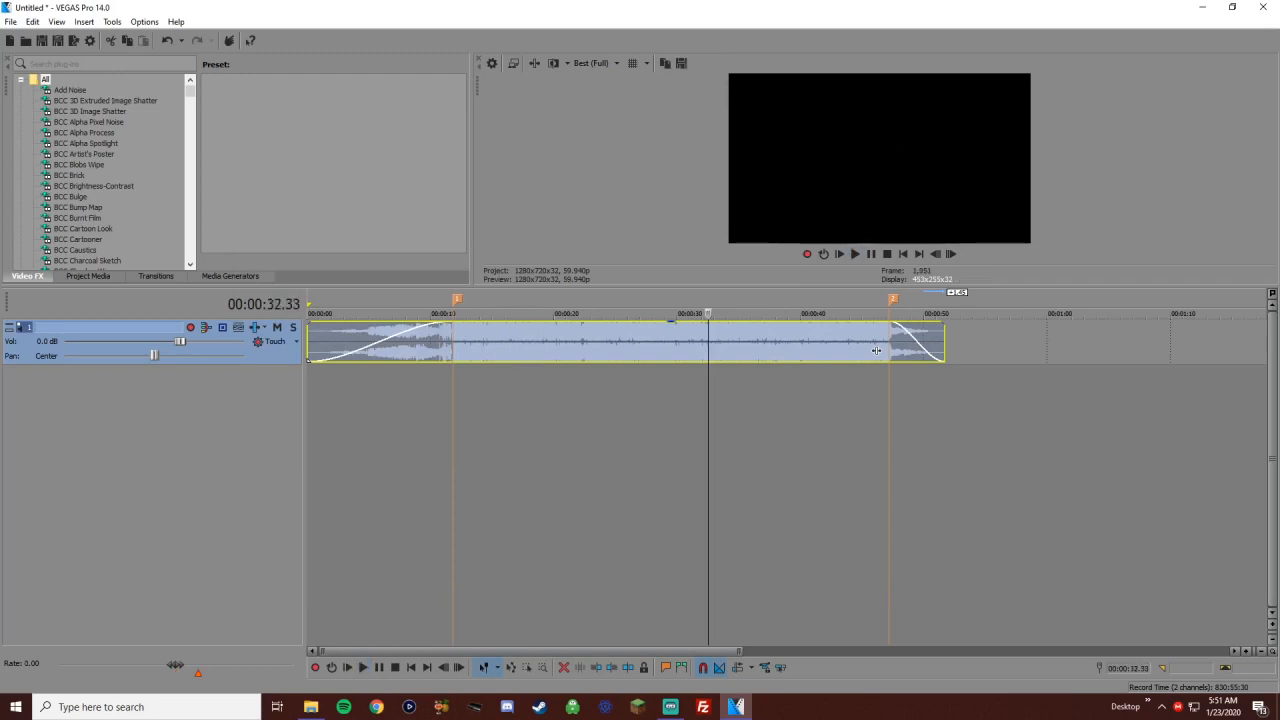
Return the playback cursor to the first marker at 00:00:11.51 and inspect the song's waveform around it
click(448, 450)
scroll(448, 450, down, 2)
click(380, 450)
scroll(380, 450, up, 4)
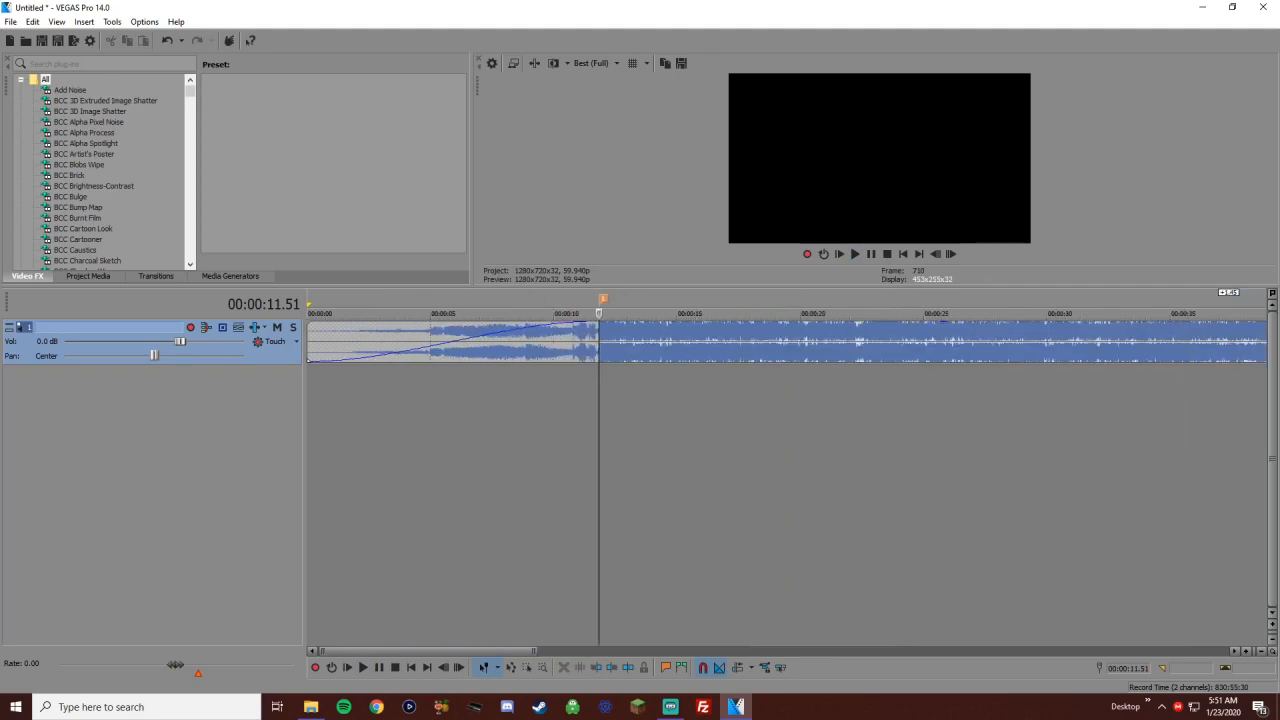
scroll(1167, 350, down, 1)
scroll(1167, 350, down, 2)
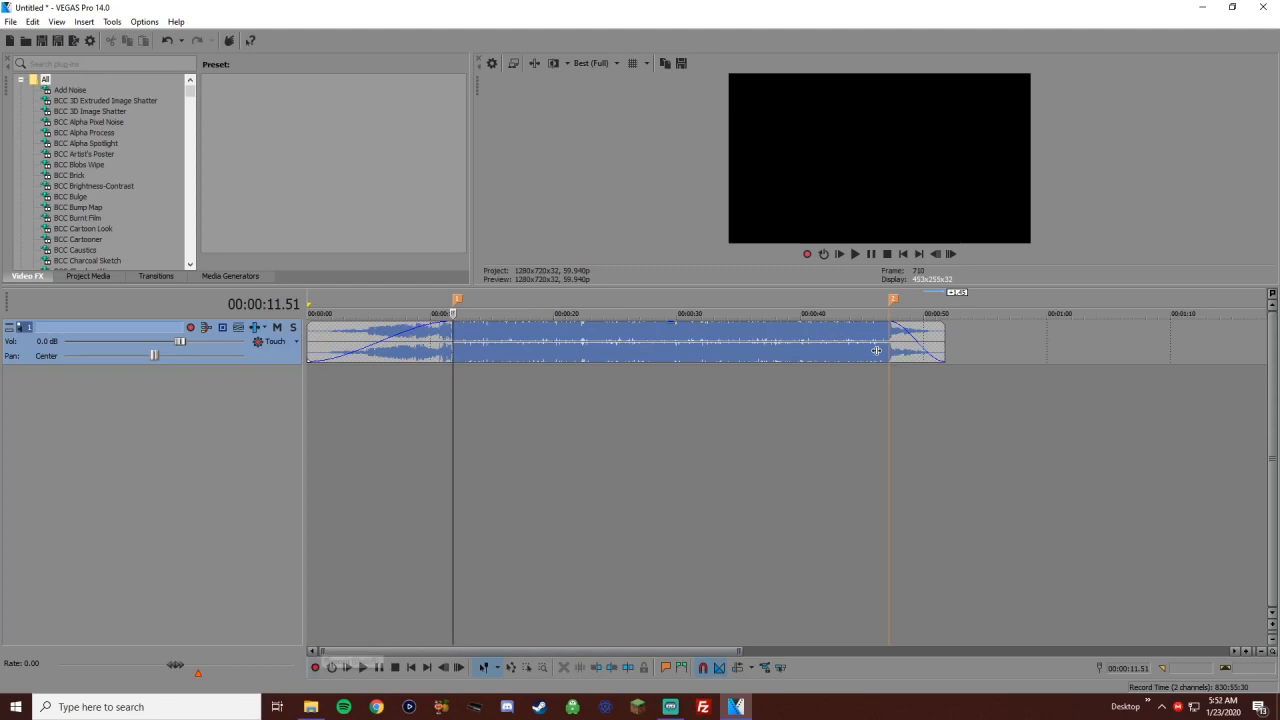
Import the "+25 District regular" clip from the BIB folder onto the timeline below the song, near the first marker
click(311, 707)
double_click(411, 335)
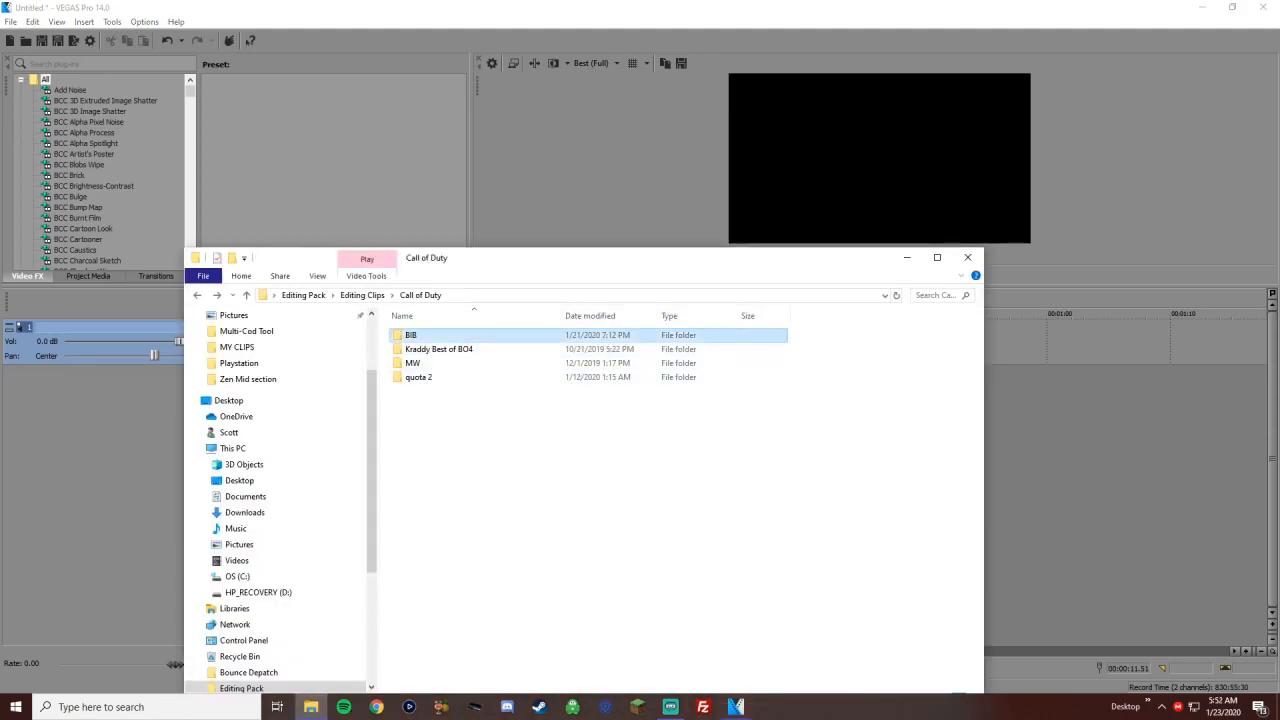
drag(582, 263, 514, 134)
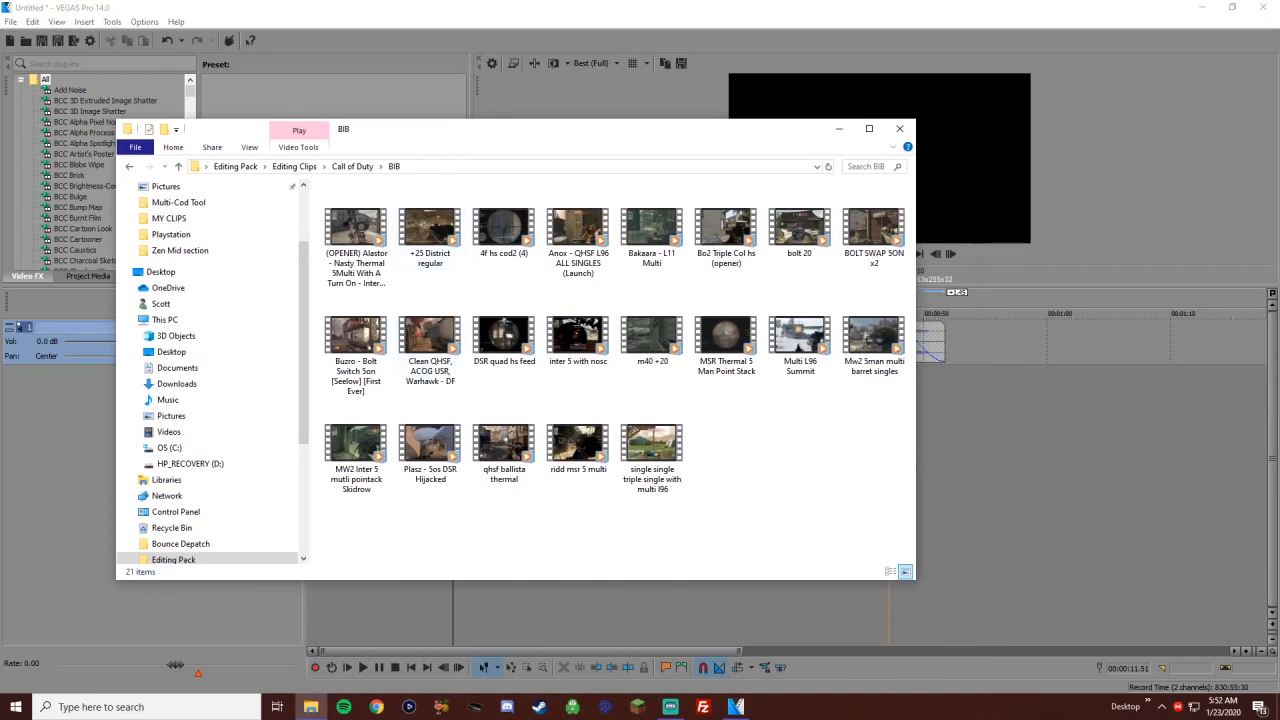
click(430, 230)
drag(430, 230, 479, 390)
click(442, 386)
scroll(442, 386, up, 1)
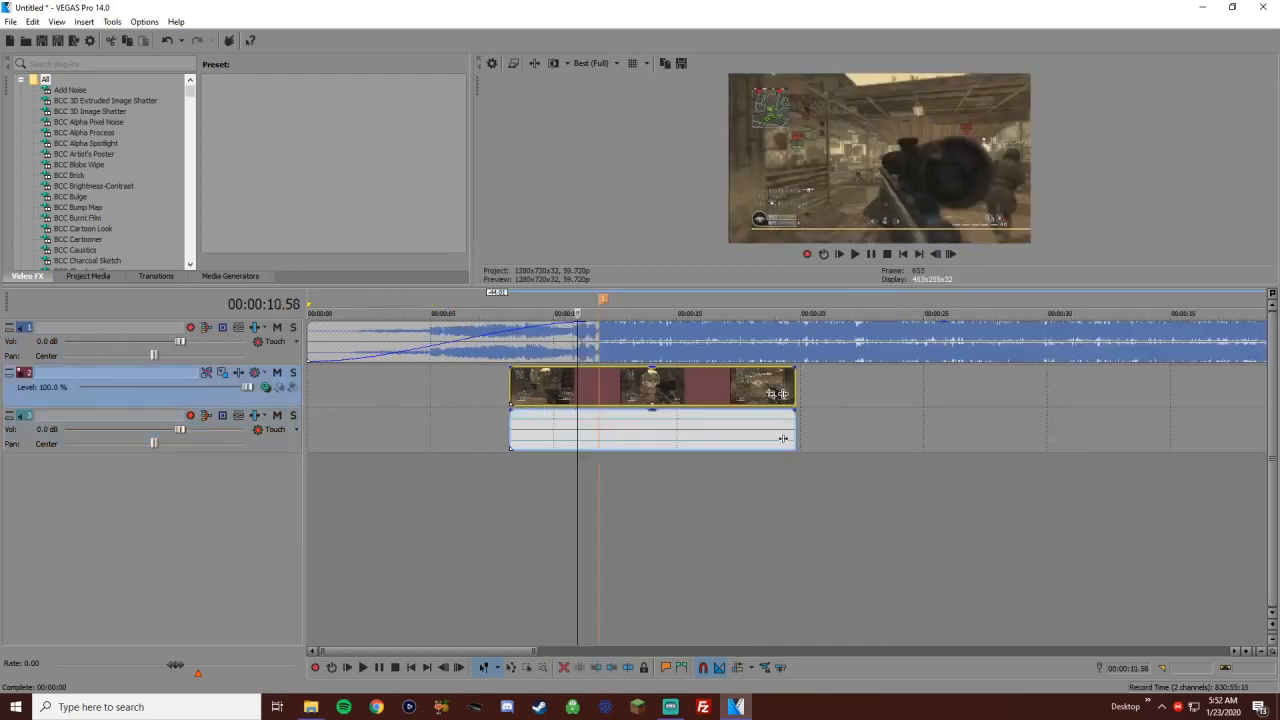
Set the video preview quality to Preview (Auto)
click(591, 63)
mouse_move(600, 94)
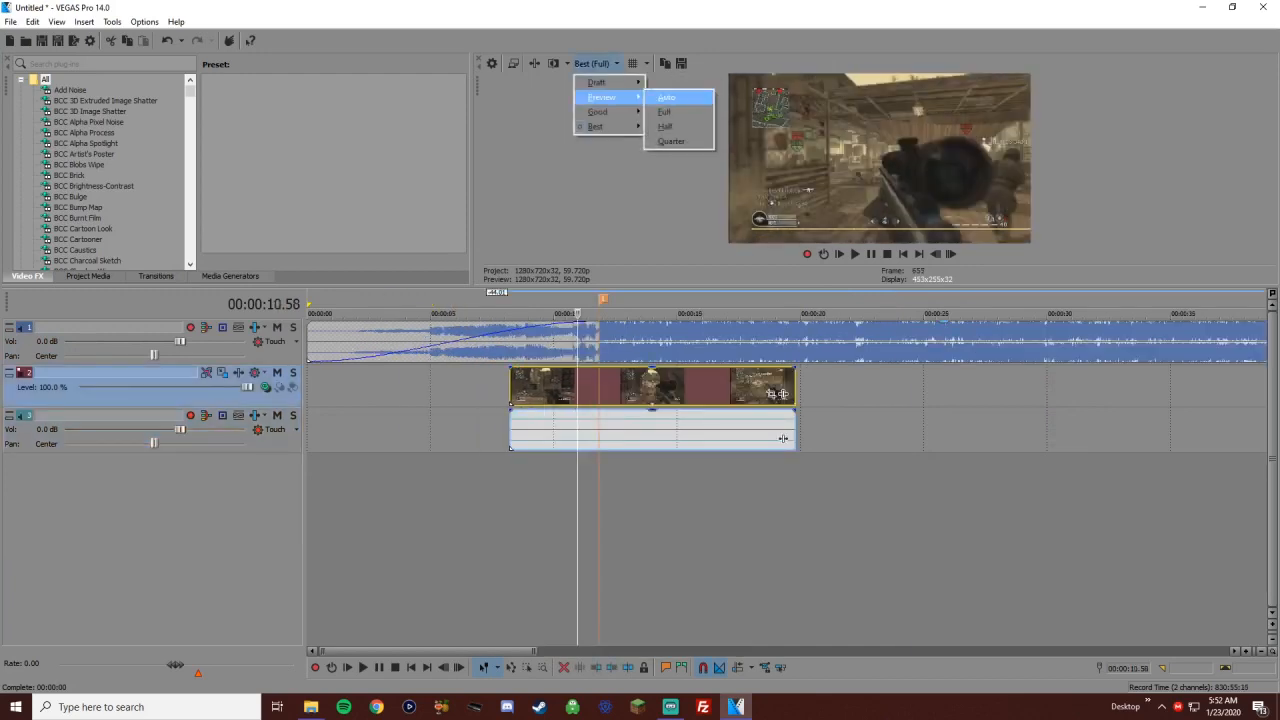
click(678, 97)
Normalize the audio of the imported gameplay clip
click(608, 429)
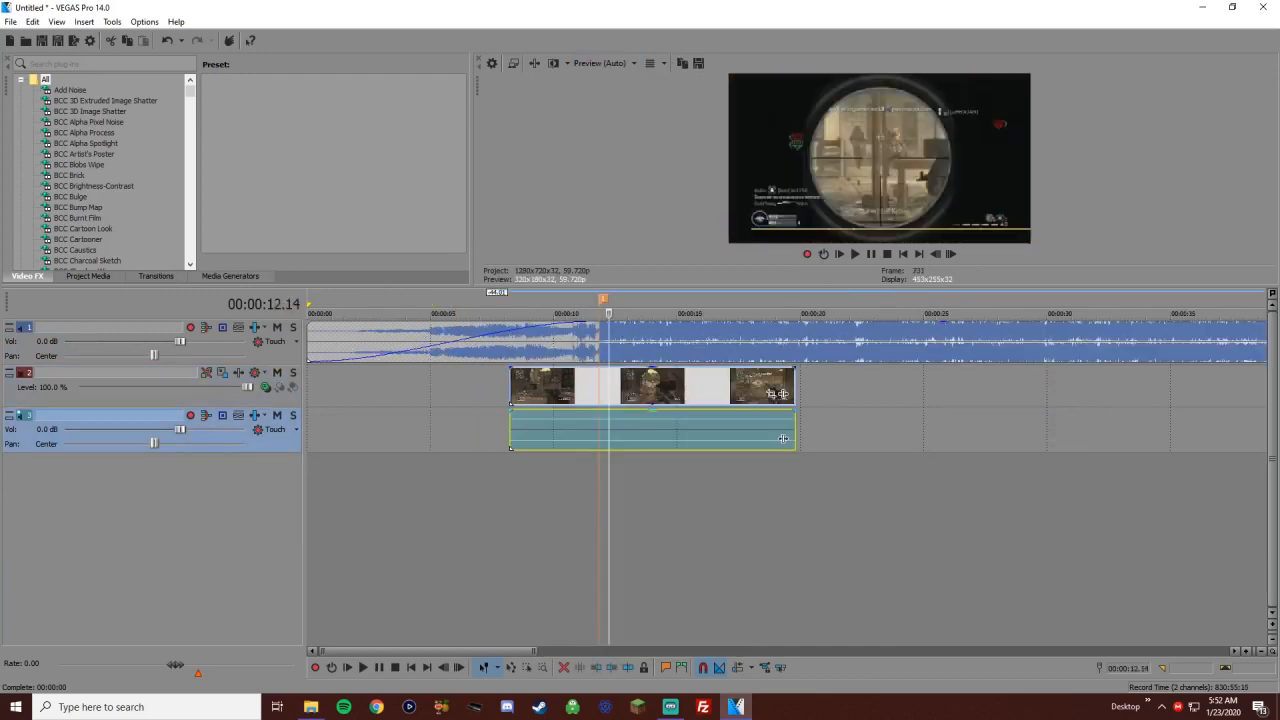
right_click(578, 425)
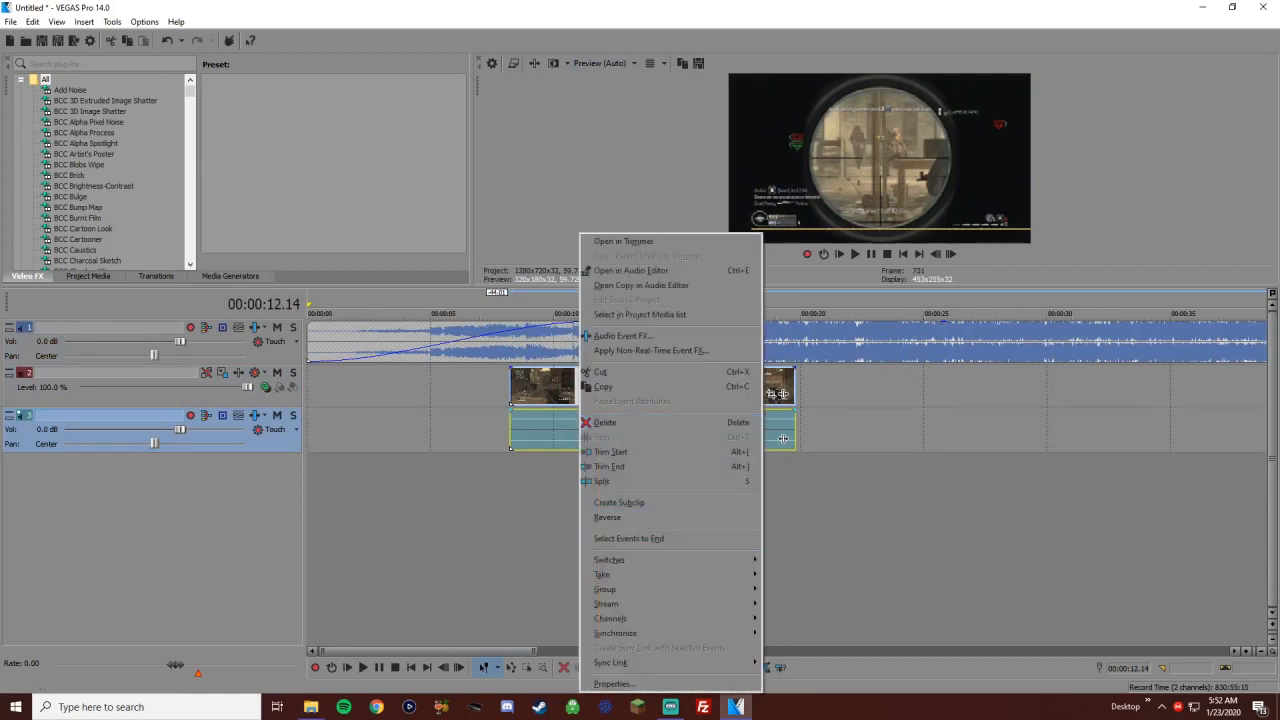
click(554, 429)
right_click(580, 428)
mouse_move(640, 560)
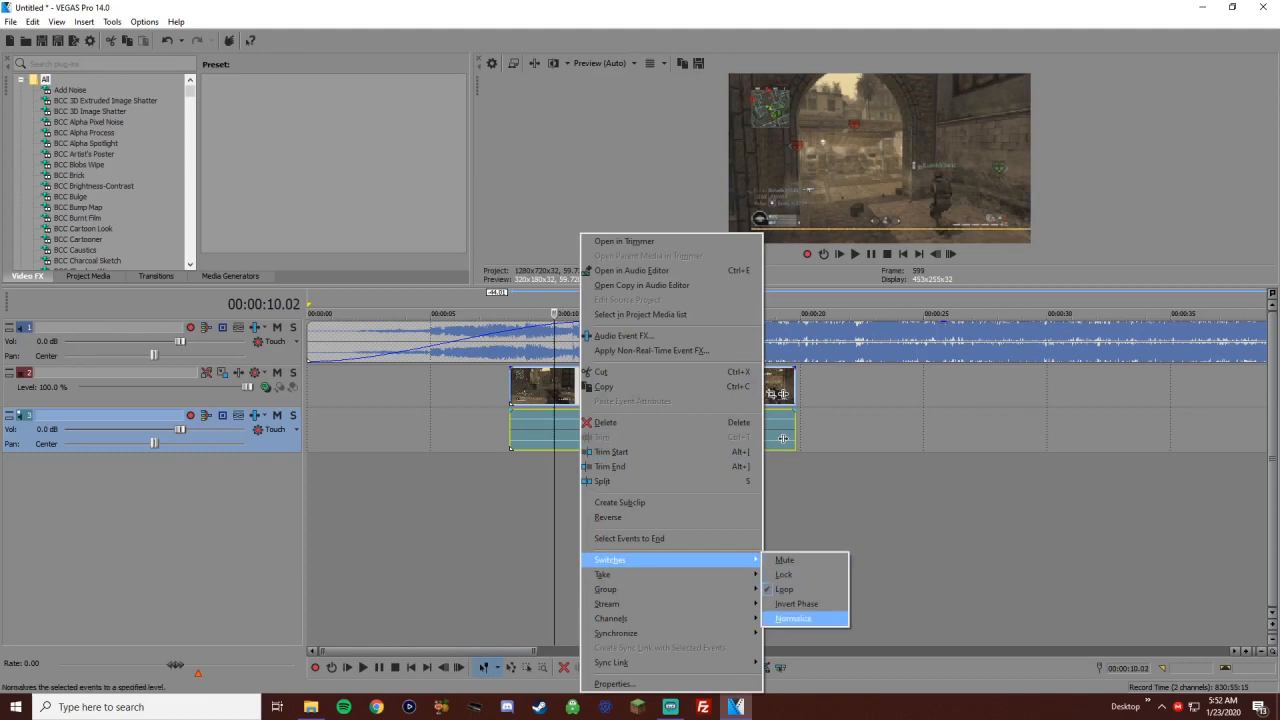
click(793, 618)
click(571, 520)
Find the frame of the first shot in the gameplay clip and split its video and audio there, at 00:00:11.14
scroll(571, 520, down, 1)
scroll(785, 470, up, 1)
click(1027, 438)
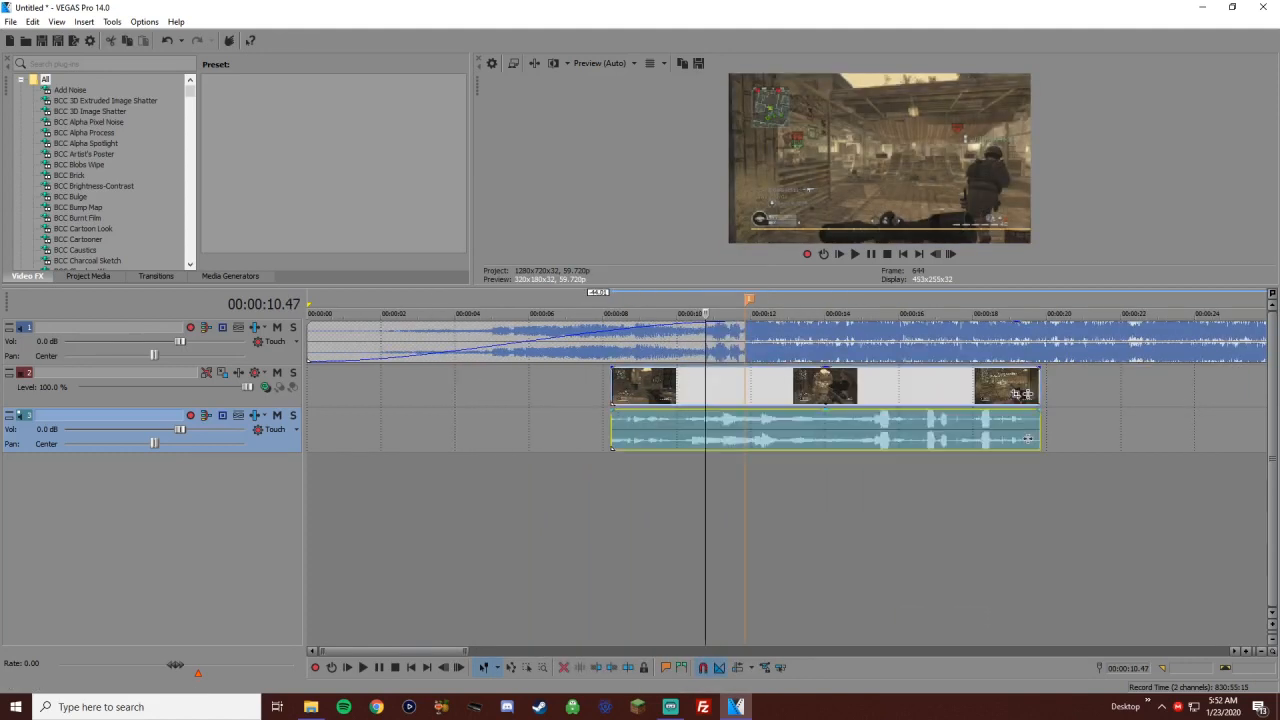
scroll(1027, 438, up, 1)
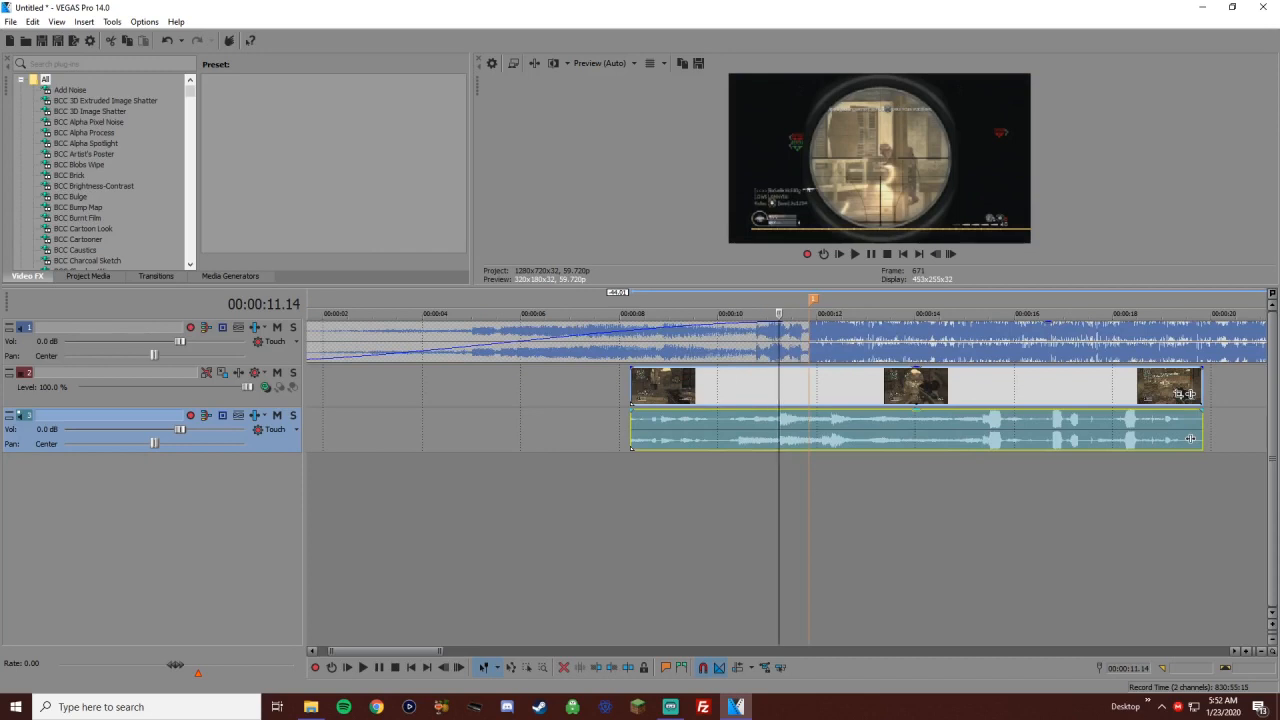
scroll(1190, 394, up, 2)
key(Right)
key(Left)
key(Left)
key(Left)
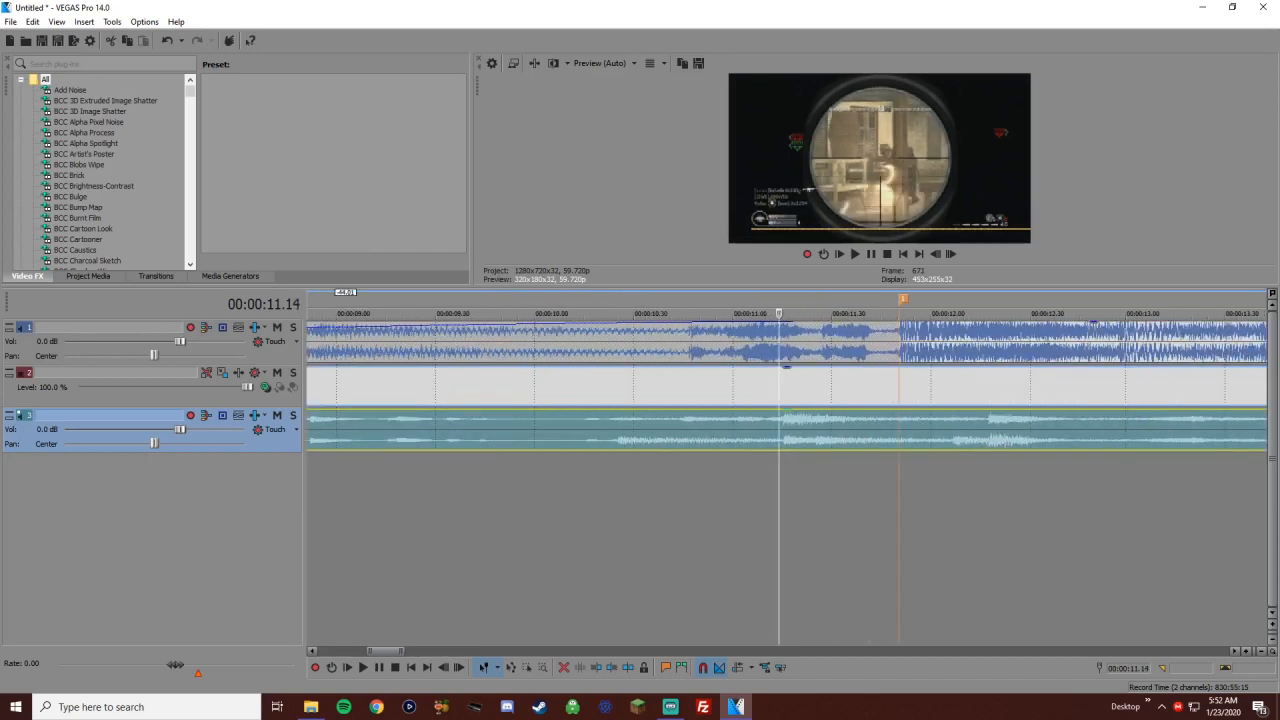
key(Right)
key(Right)
key(s)
Move the clip's second part to start at the first marker and shift the first part towards it
drag(800, 430, 920, 430)
drag(760, 390, 846, 390)
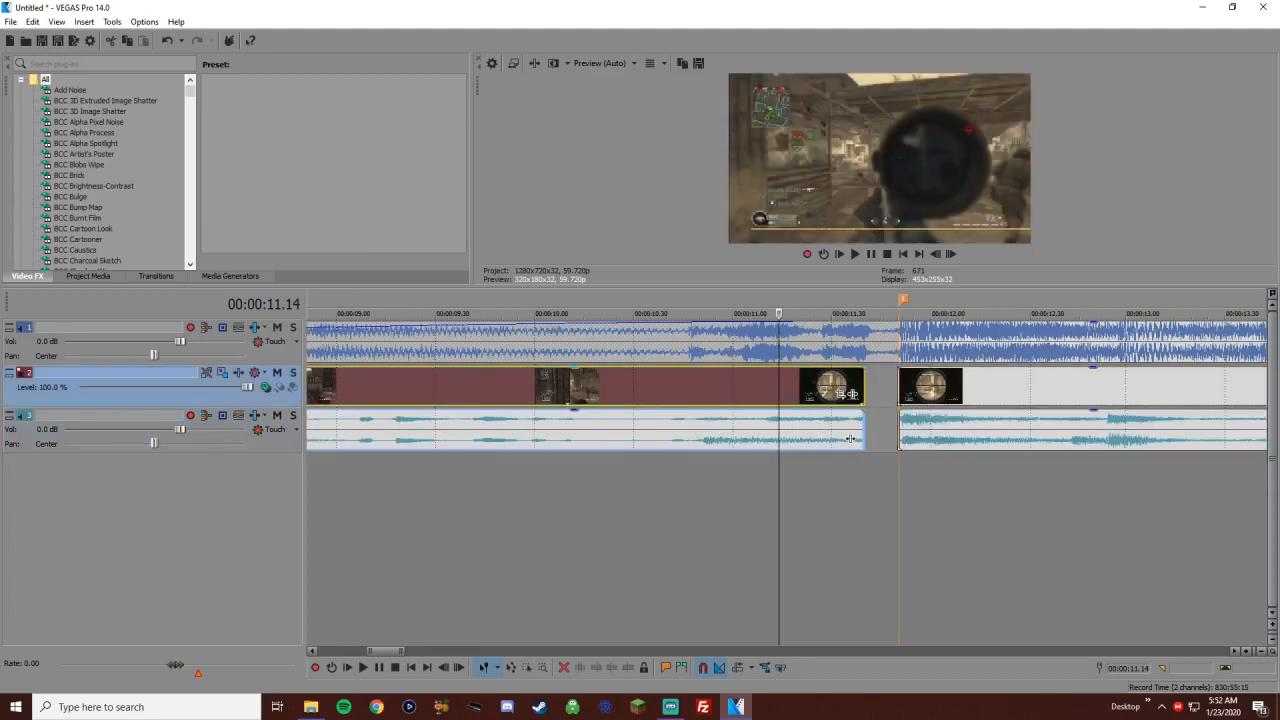
Set the project's frame rate to 59.940 fps in the project properties and apply it
key(alt+Return)
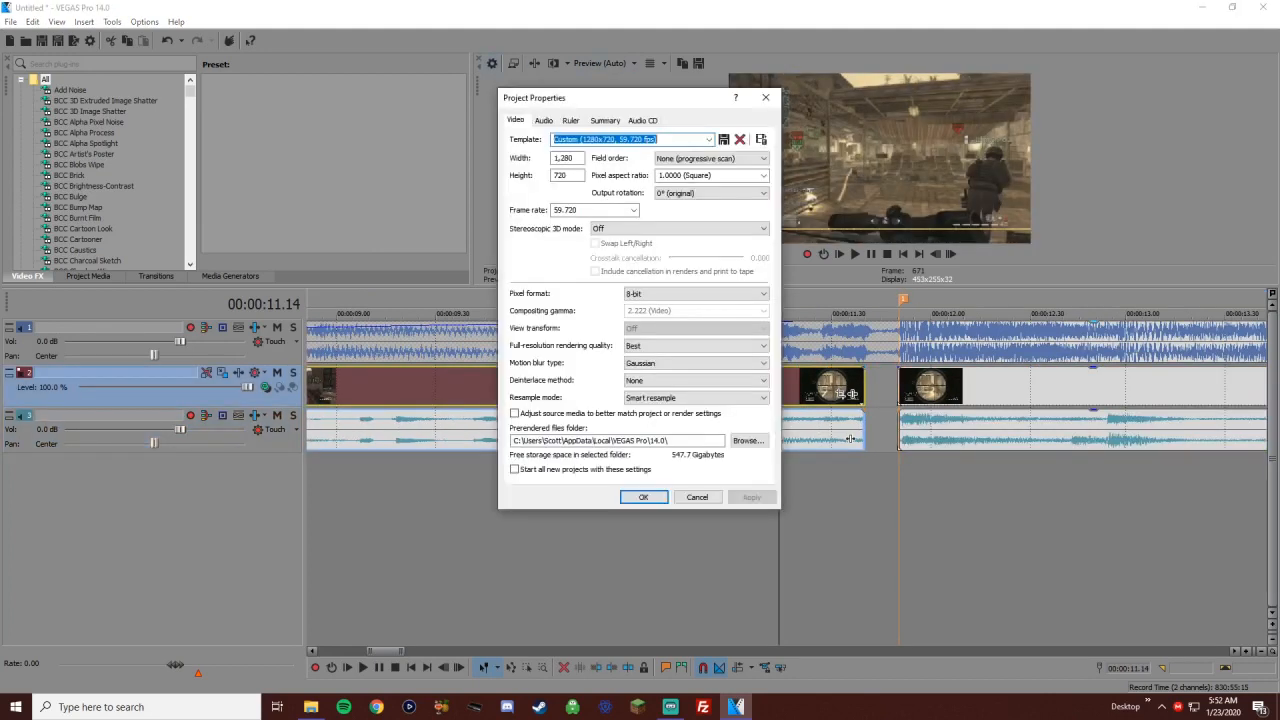
key(Tab)
key(alt+Down)
key(Down)
key(Down)
key(Return)
click(751, 497)
click(643, 497)
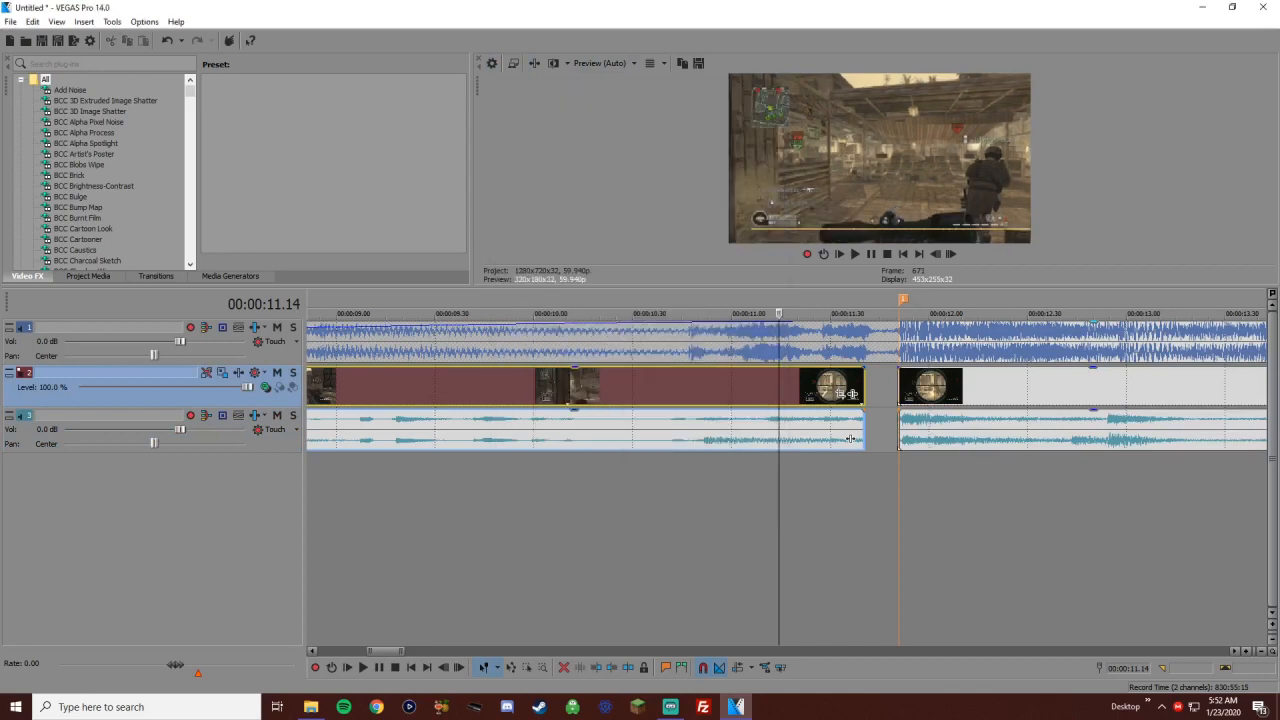
Close the gap between the two clip parts by moving the first part's end to the marker at 00:00:11.51
click(900, 385)
scroll(900, 385, up, 3)
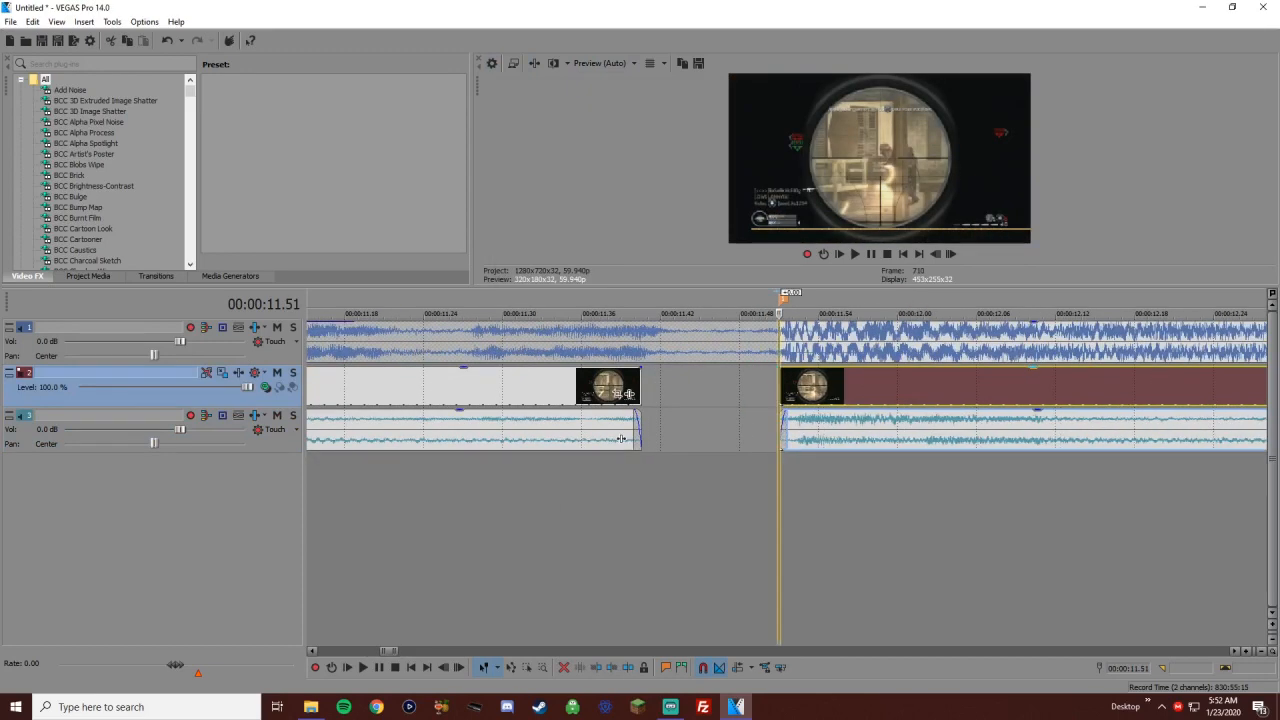
drag(621, 438, 767, 438)
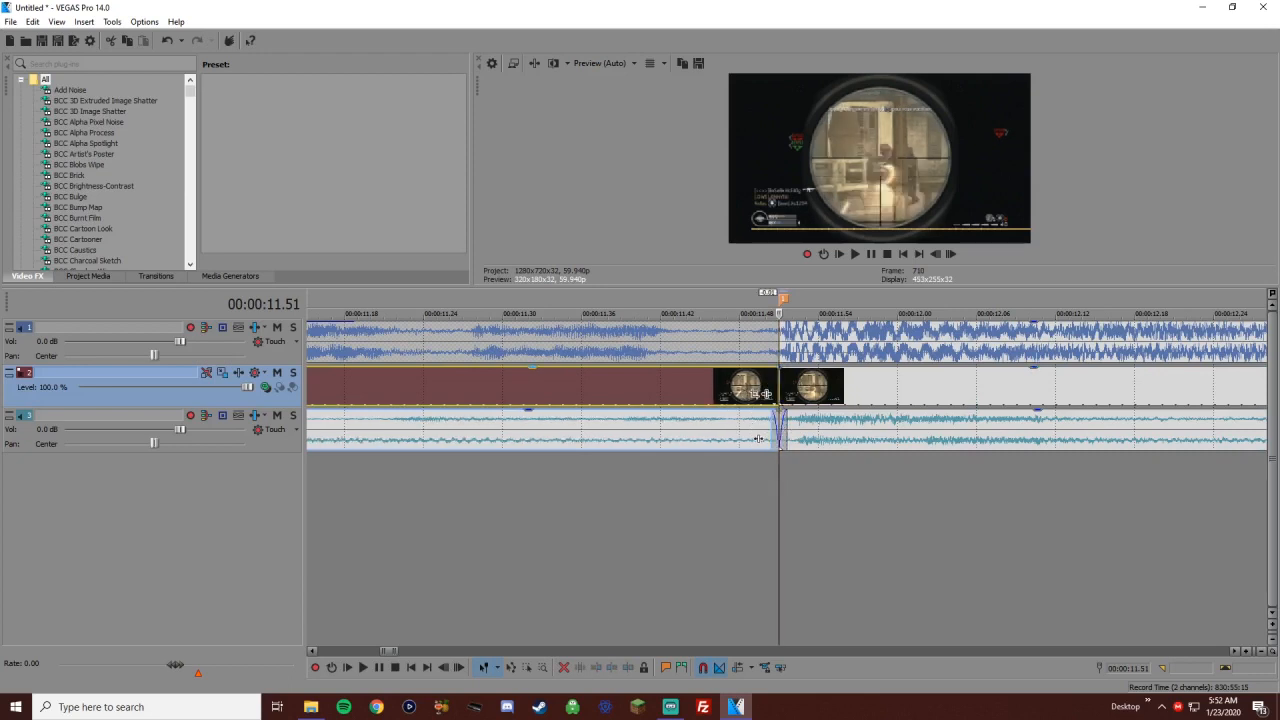
Play the gameplay clip from its start through the first marker to review the sync with the song
scroll(767, 438, down, 5)
click(779, 342)
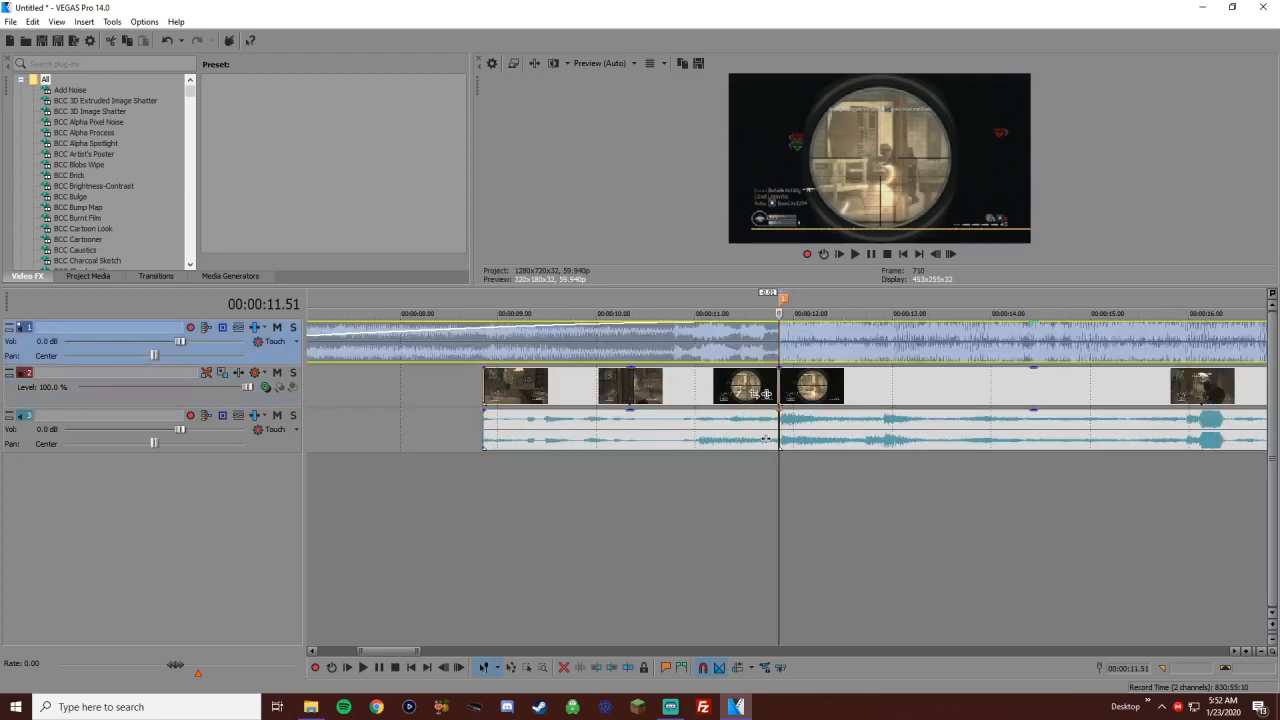
scroll(779, 385, down, 2)
click(632, 385)
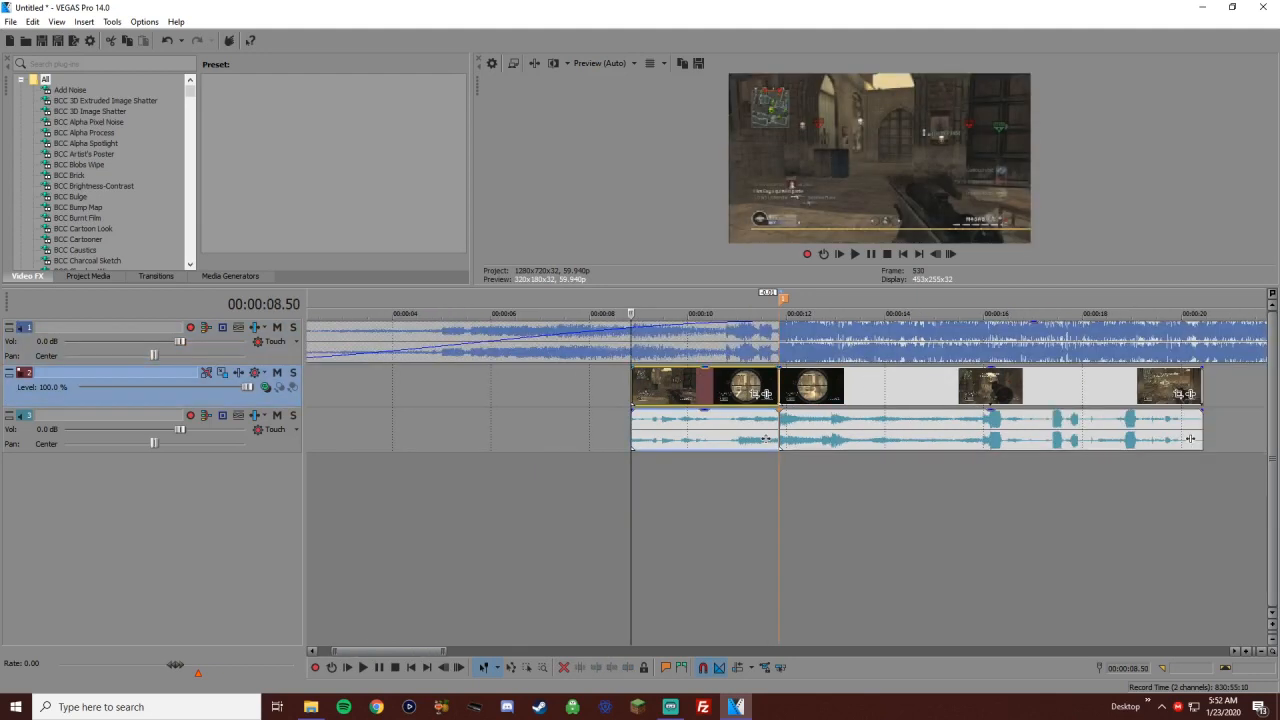
scroll(632, 385, down, 4)
scroll(632, 385, up, 1)
key(space)
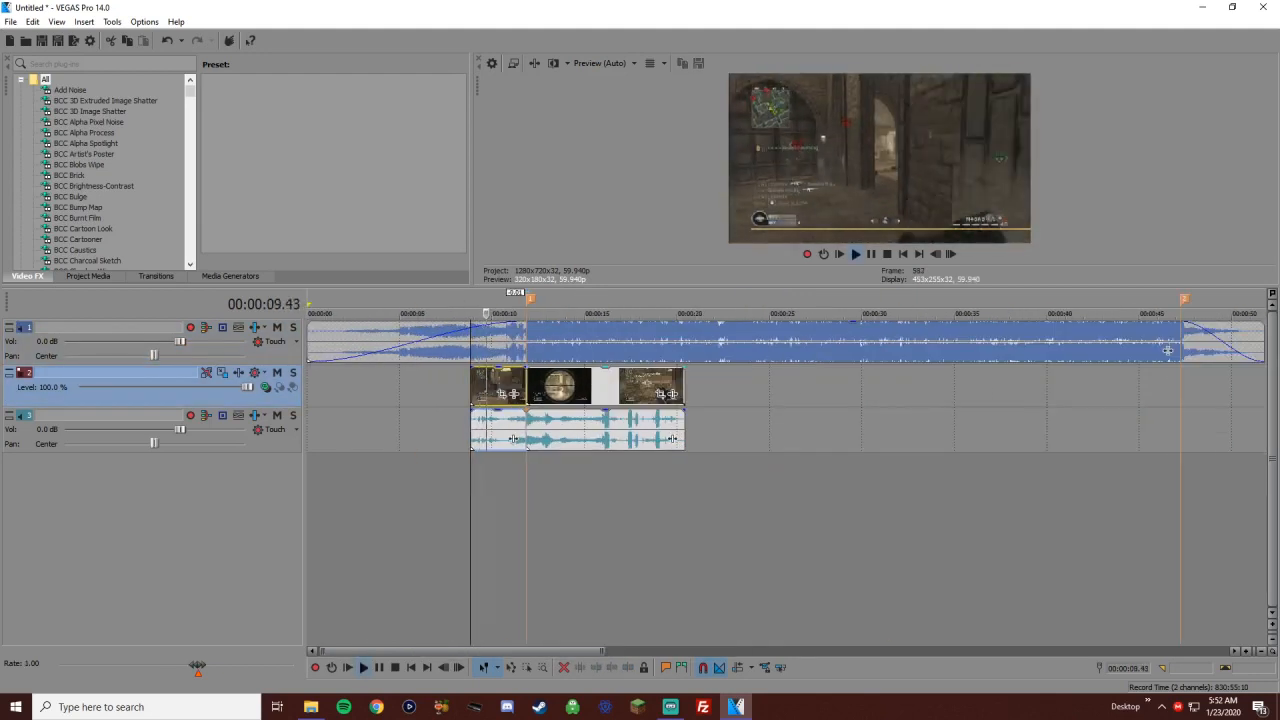
scroll(632, 385, up, 1)
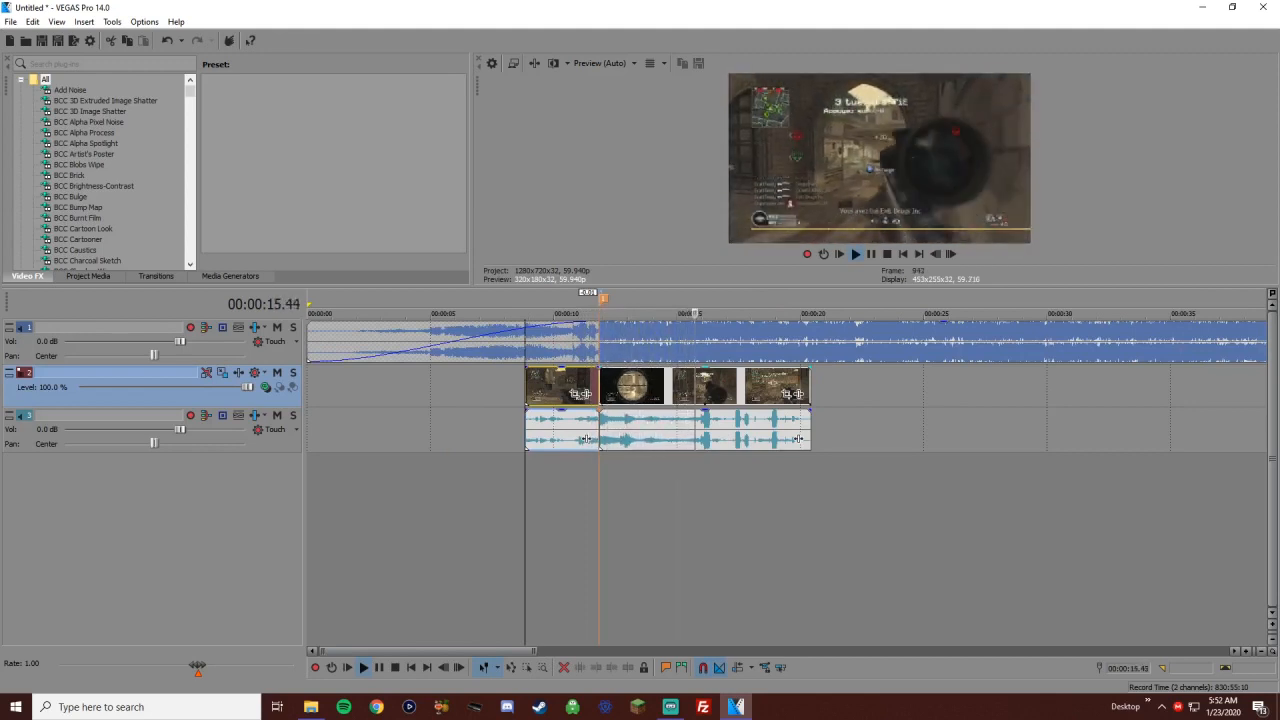
key(space)
Play on to find the next beat in the song and add a marker there, at 00:00:16.16
click(693, 385)
scroll(693, 385, up, 1)
scroll(579, 438, up, 8)
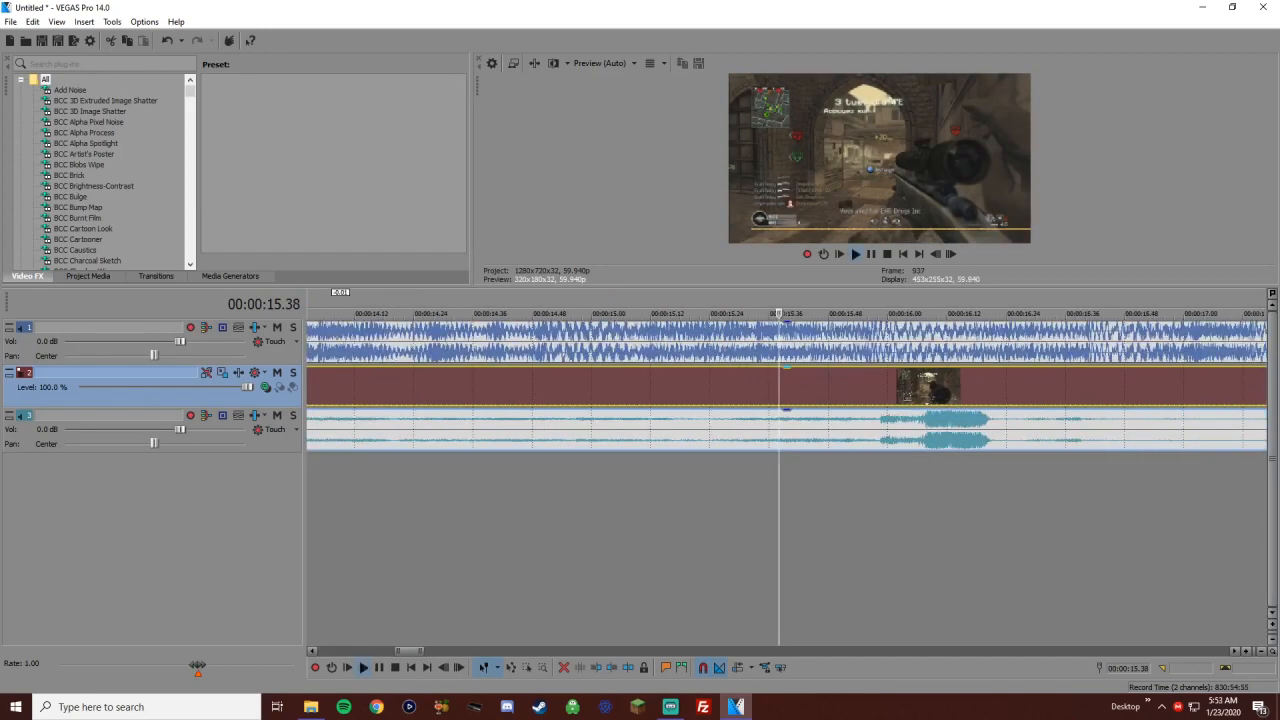
key(space)
key(space)
key(space)
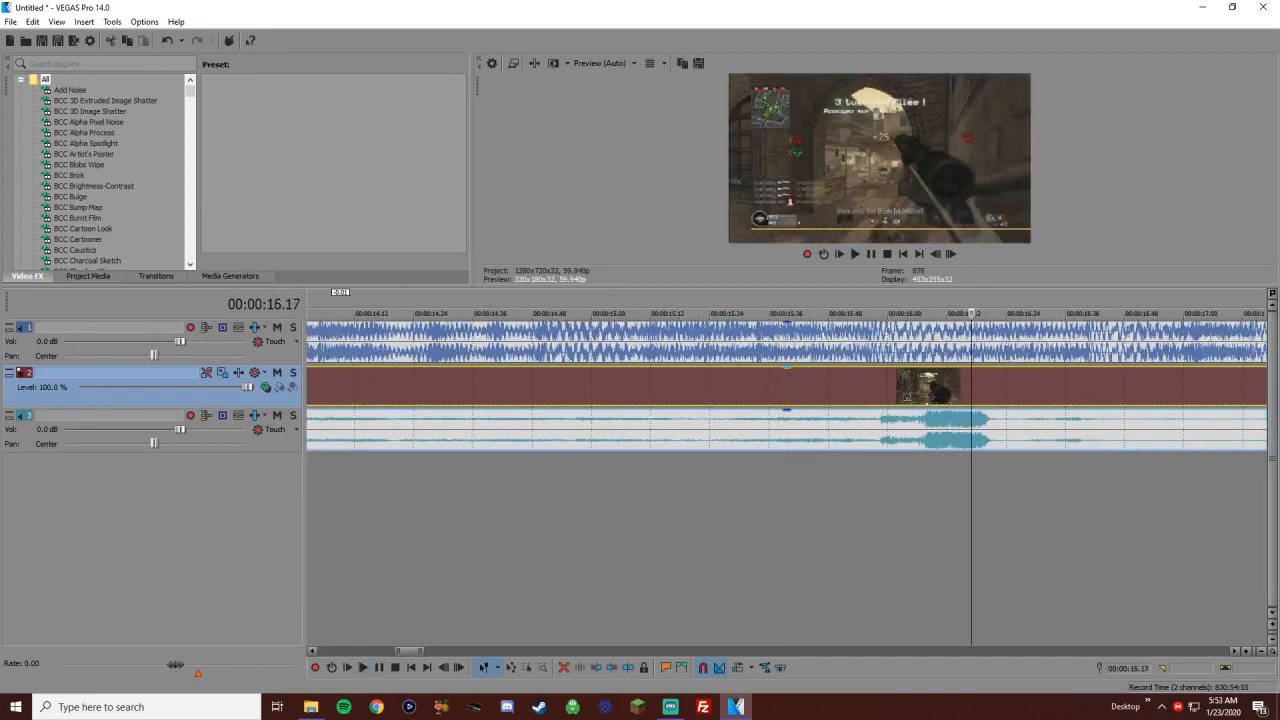
key(m)
key(Return)
Find the frame of the later scoped shot before the new marker and split the clip's video and audio there, at 00:00:15.57
key(Left)
key(Left)
key(Left)
key(Left)
key(Left)
key(Left)
key(Left)
key(Left)
key(Left)
key(Left)
key(Left)
key(Left)
key(Left)
key(Left)
key(Left)
key(Left)
key(Left)
key(Left)
key(Right)
key(Left)
key(Left)
key(Left)
key(Left)
key(Left)
key(Right)
key(Right)
key(Right)
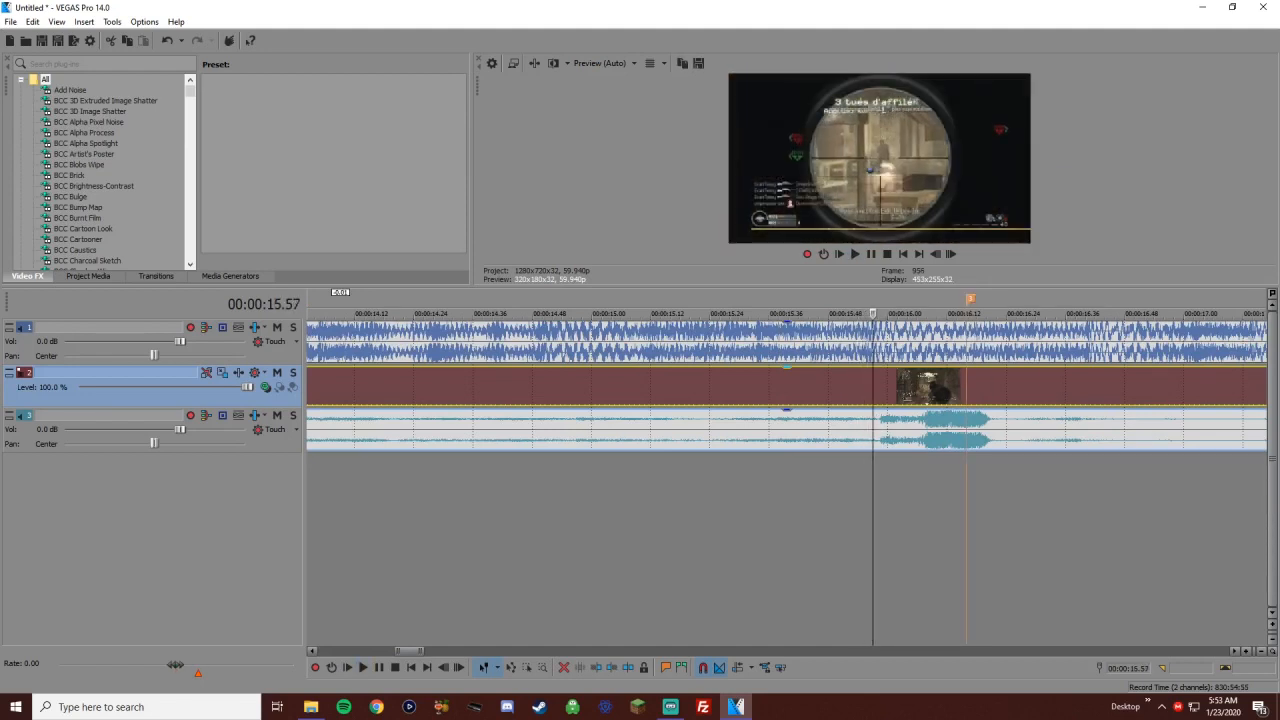
key(s)
Move the clip part after the split so that it starts at the marker at 00:00:16.16
drag(900, 386, 993, 386)
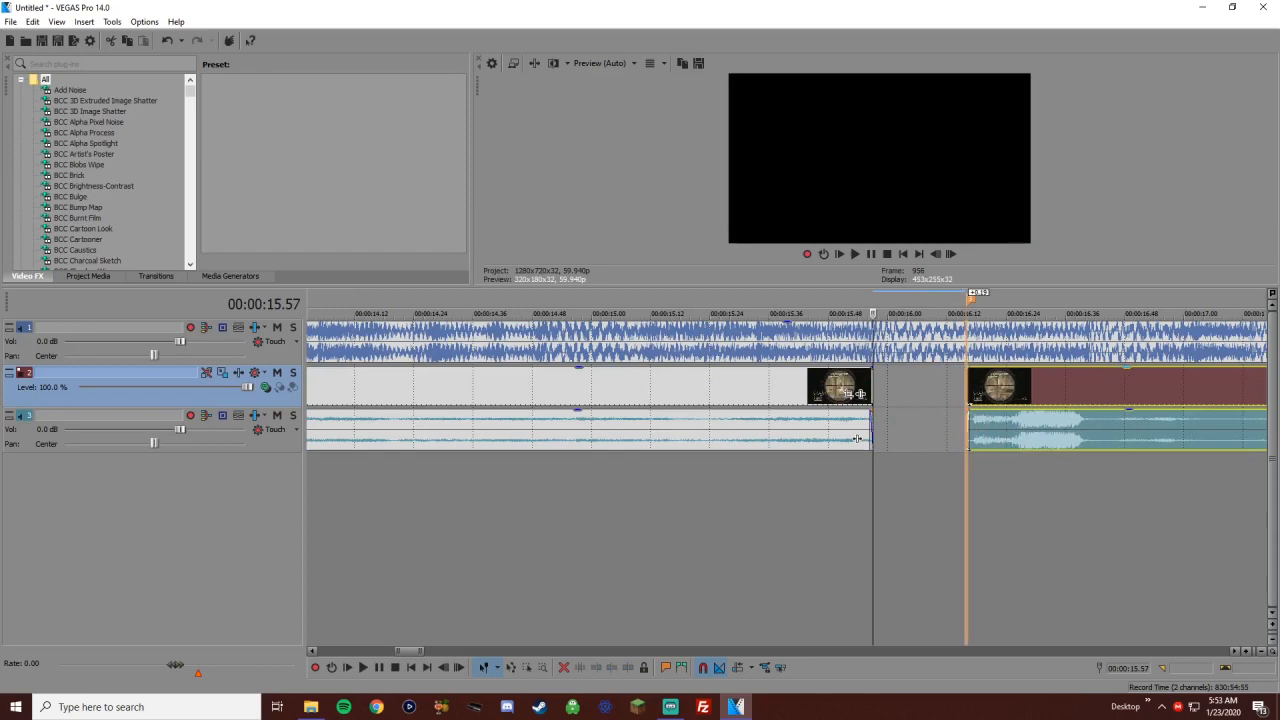
click(968, 386)
scroll(968, 386, down, 1)
scroll(786, 386, down, 3)
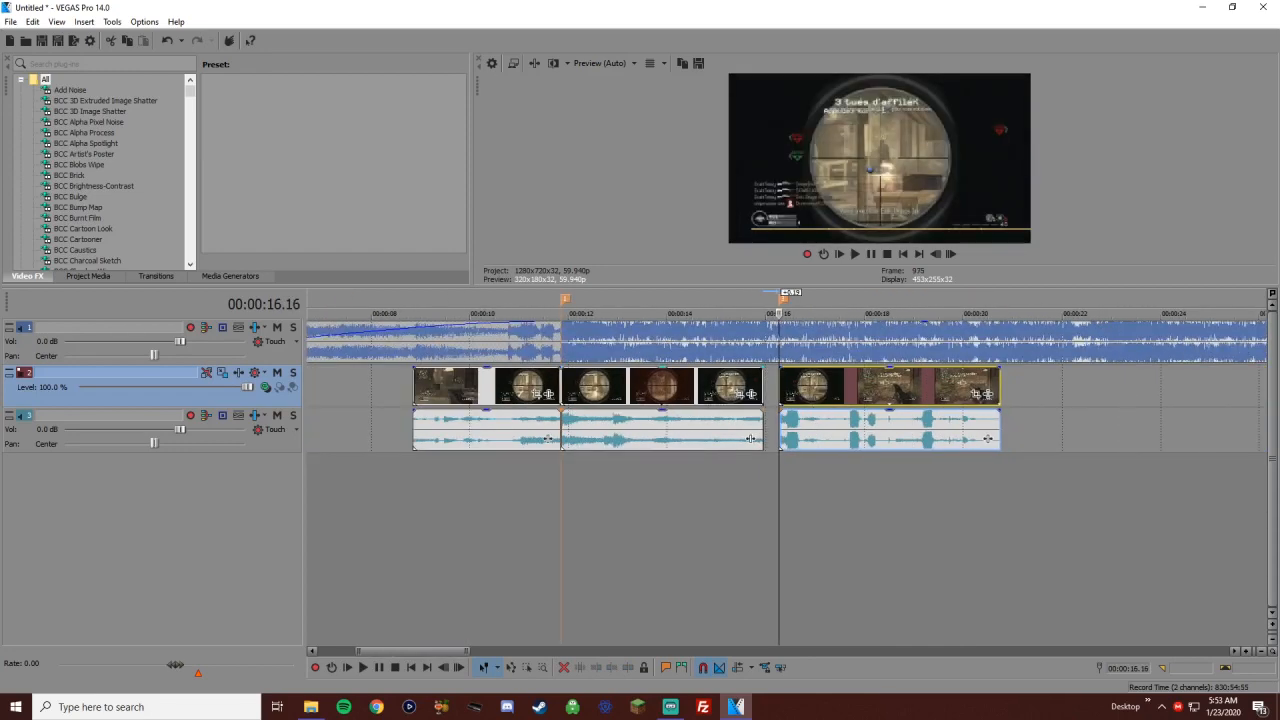
Play the timeline from the first marker and from the marker at 00:00:16.16 to review the shots against the beats
click(455, 386)
key(backslash)
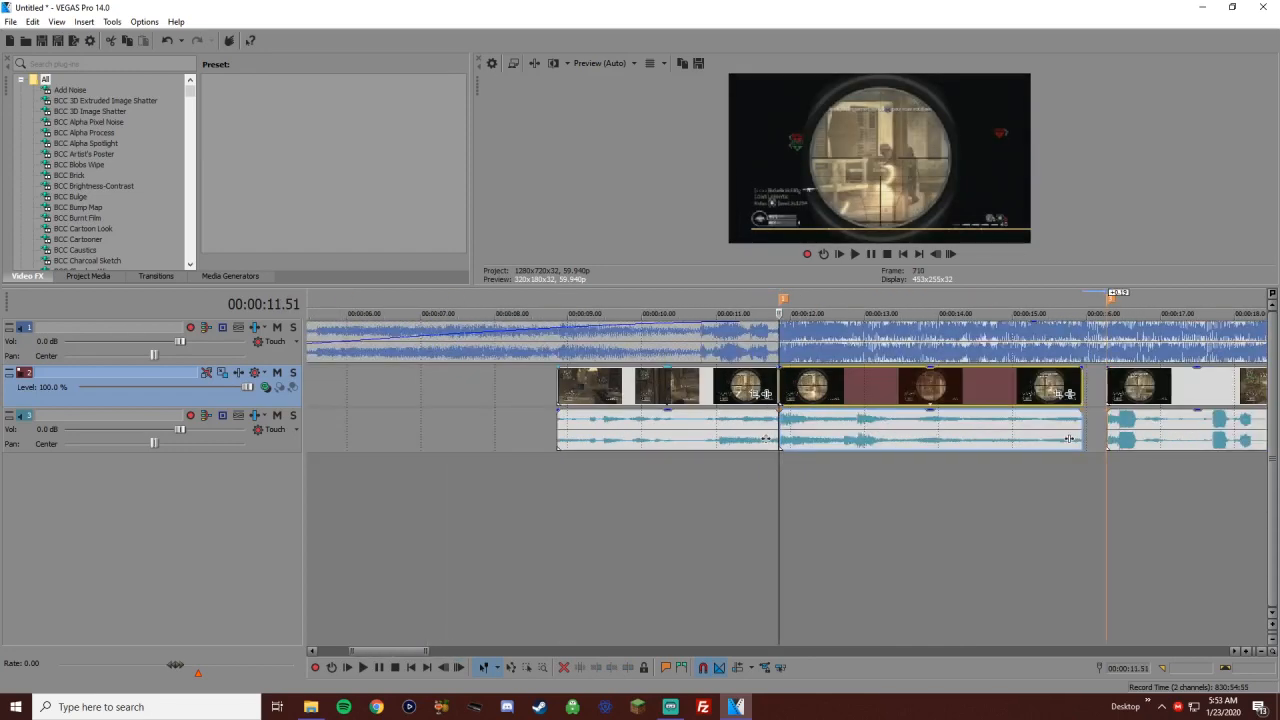
key(space)
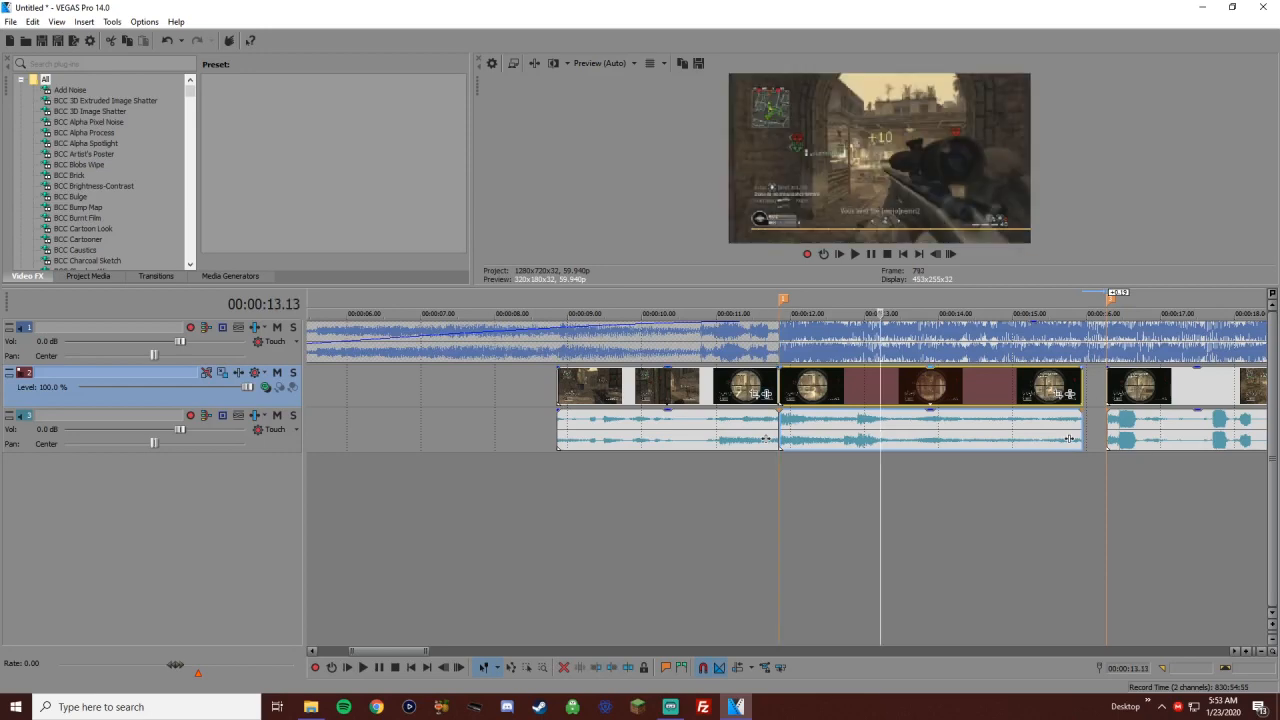
click(1108, 386)
scroll(787, 386, up, 3)
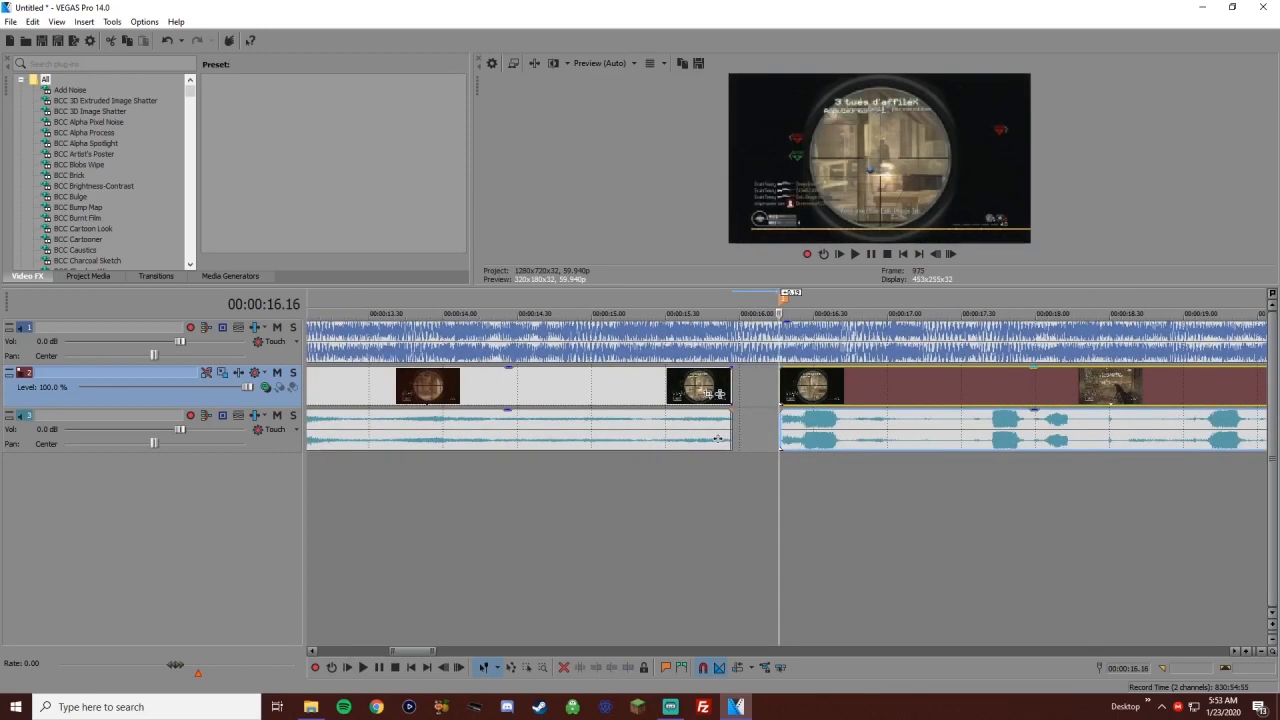
scroll(787, 386, down, 3)
key(space)
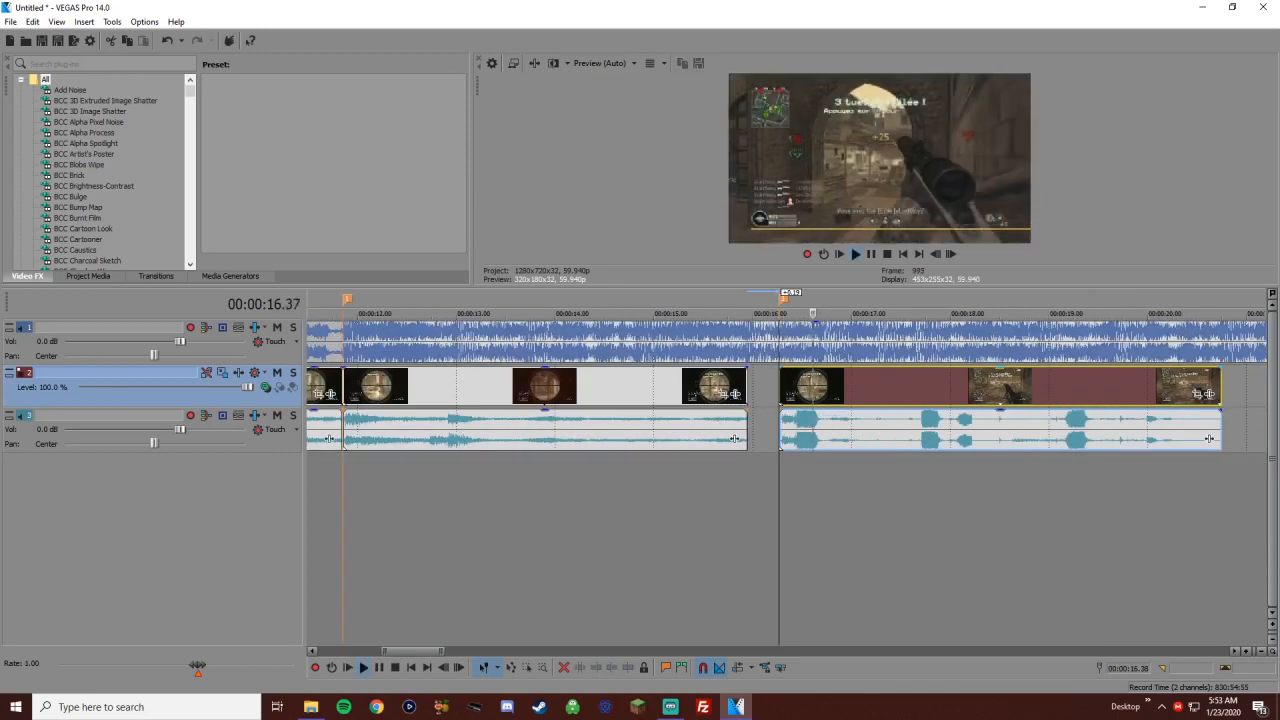
key(space)
Delete only the game audio of the last clip part, keeping its video
click(908, 386)
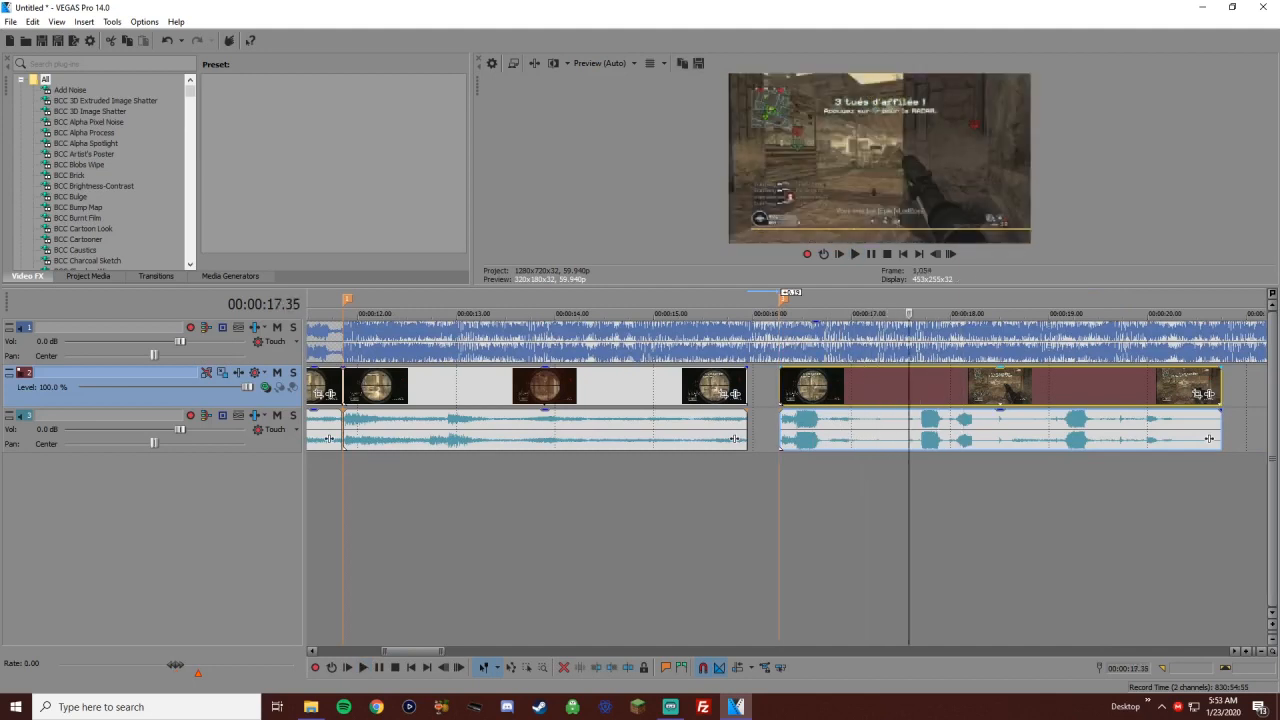
click(861, 430)
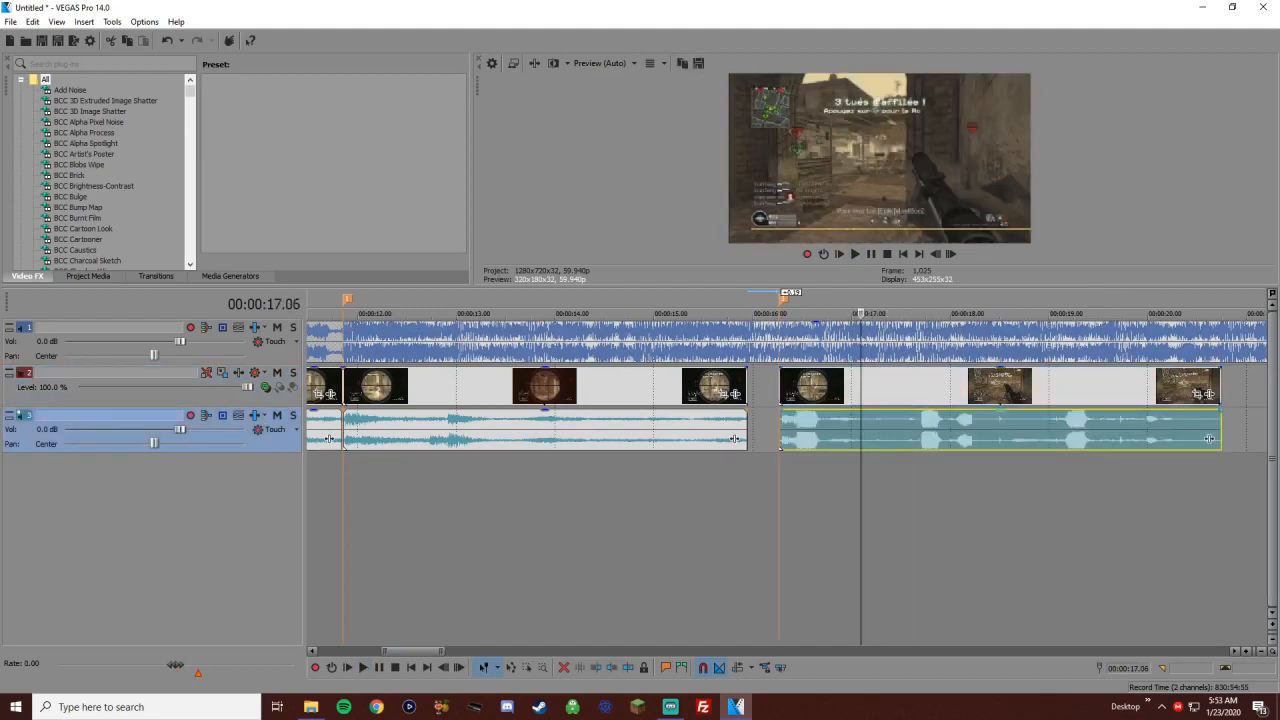
drag(1209, 438, 1209, 438)
key(Delete)
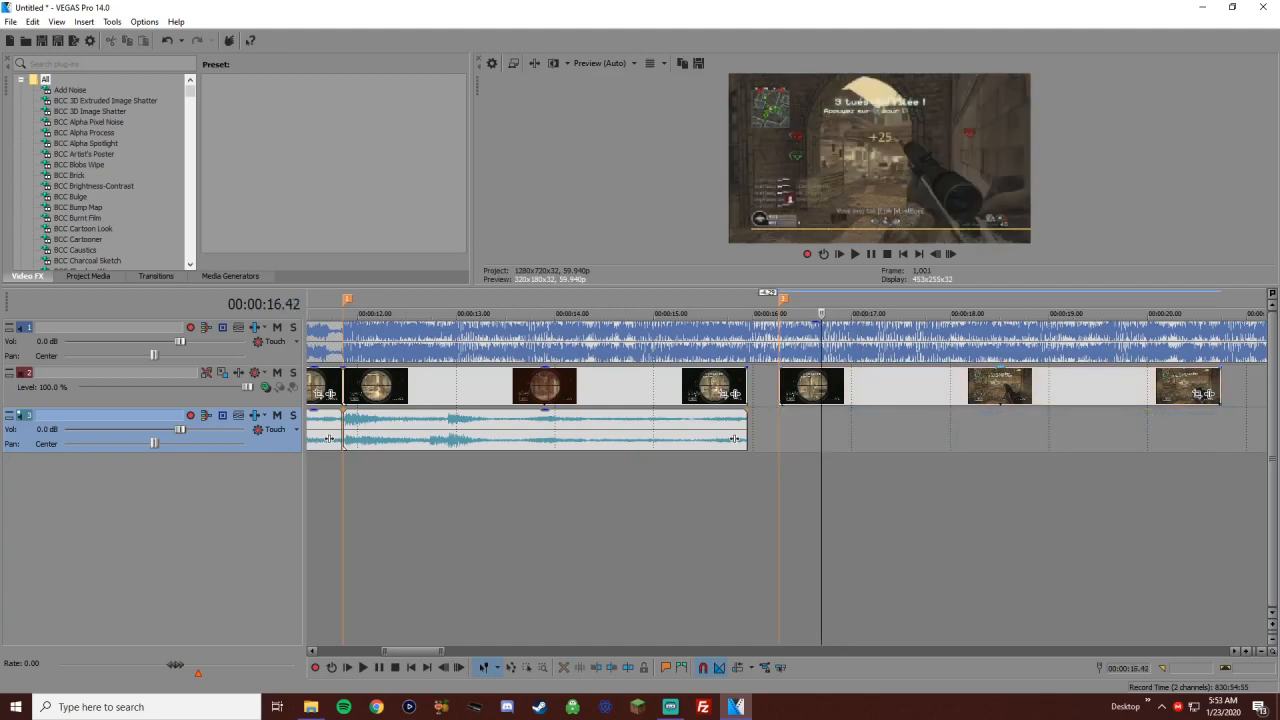
Play the last clip part to find its end point, add a marker at 00:00:17.43 and split the video there
click(802, 394)
scroll(802, 394, up, 1)
key(space)
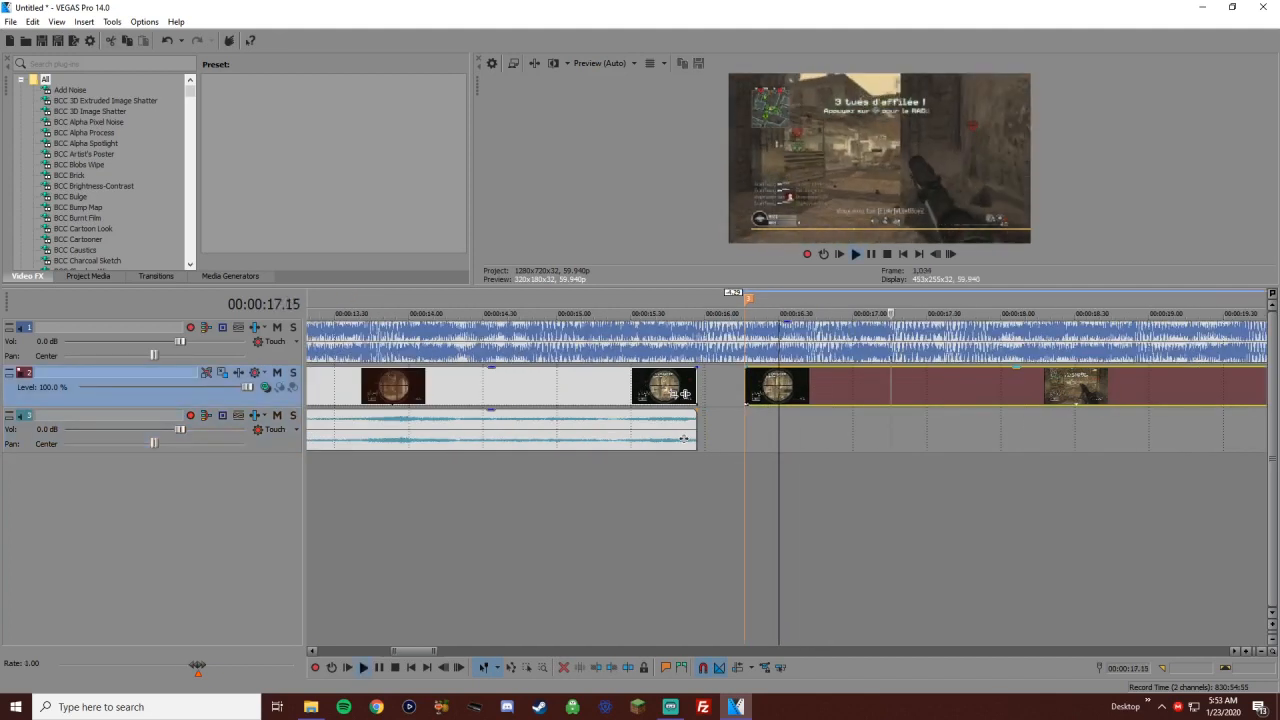
key(space)
click(962, 430)
key(Left)
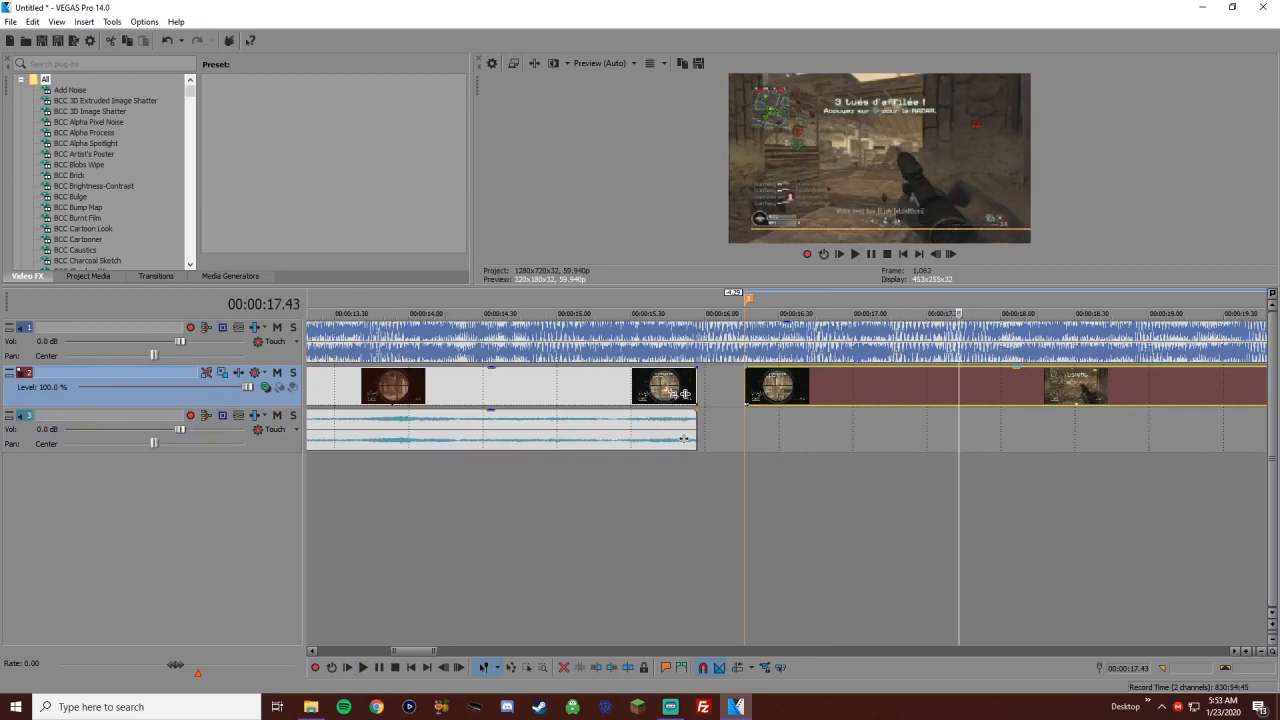
key(m)
key(s)
Delete the remaining gameplay video after the split at 00:00:17.43
scroll(786, 385, up, 1)
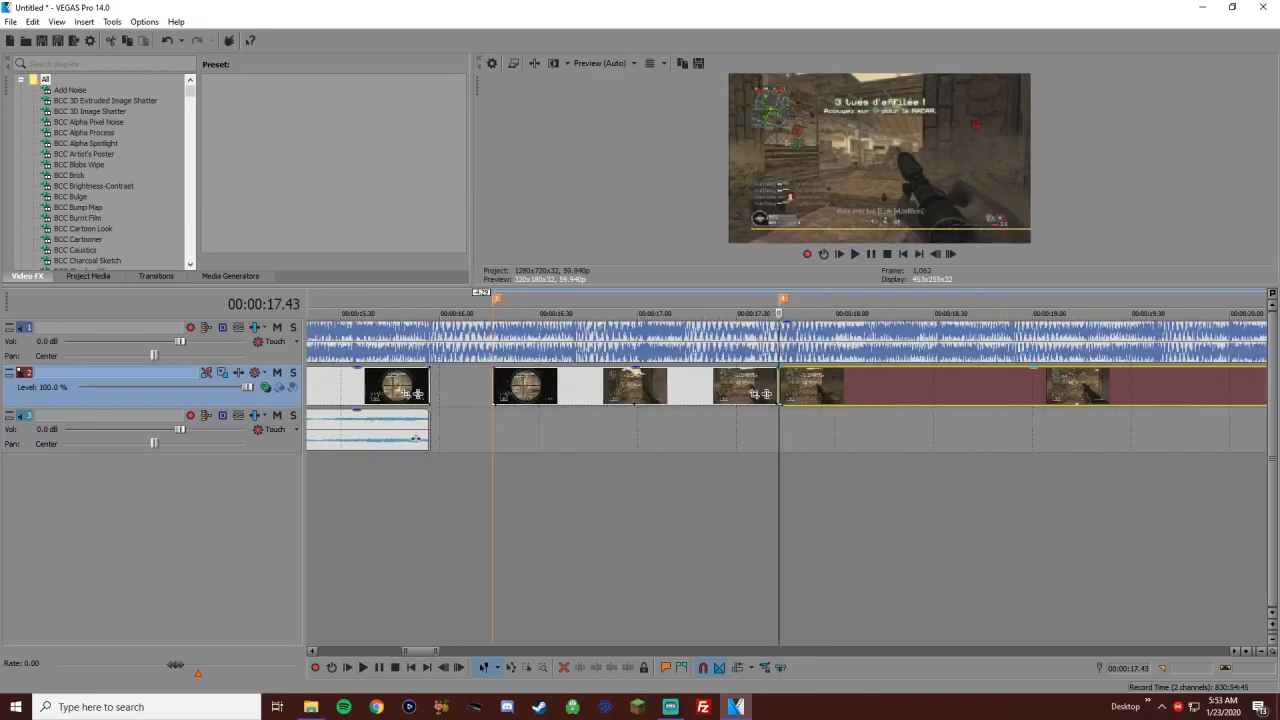
key(Delete)
scroll(786, 385, up, 1)
scroll(700, 385, down, 4)
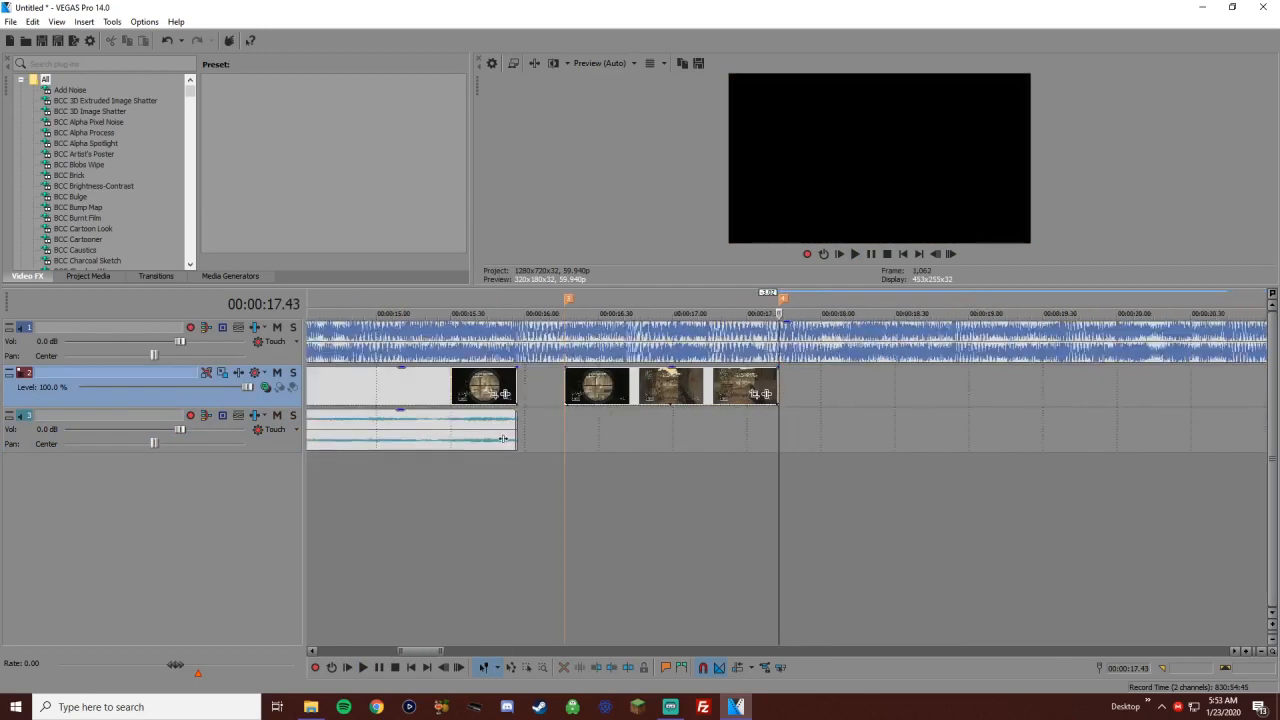
Play from the first marker to find the following beat and add a marker at 00:00:12.57
click(700, 385)
scroll(700, 385, up, 1)
scroll(695, 438, down, 1)
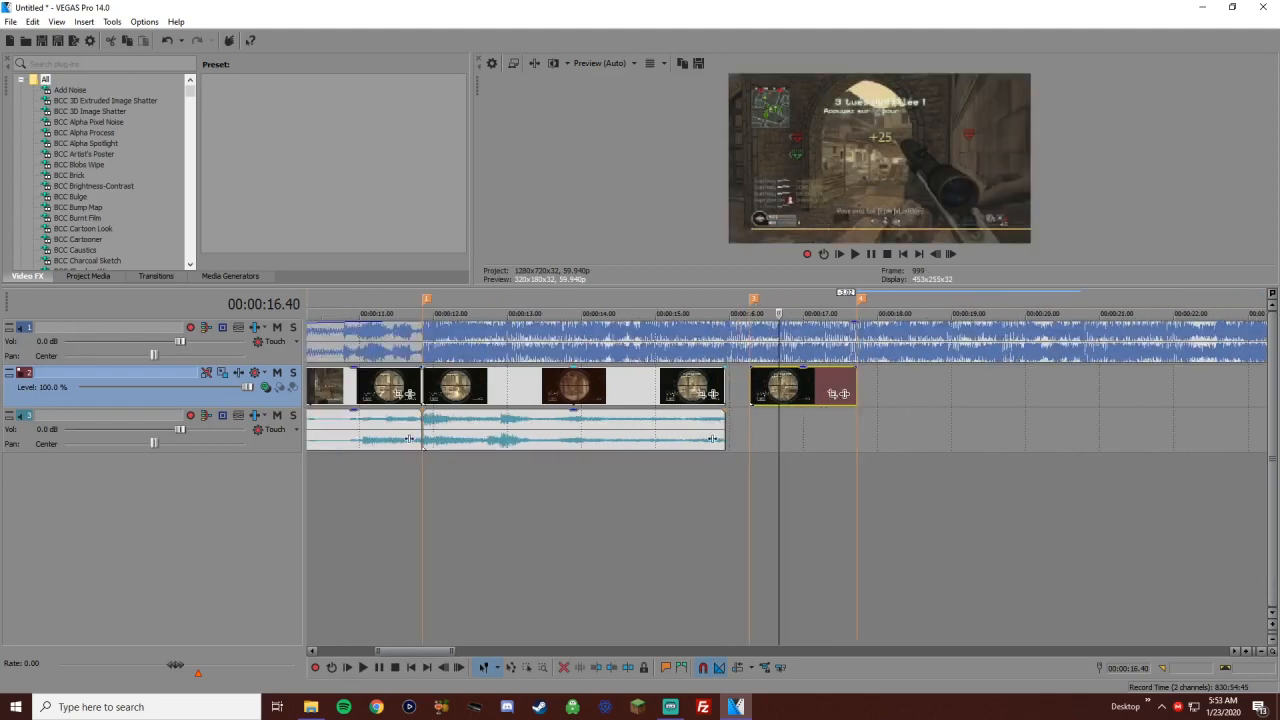
click(427, 385)
scroll(787, 385, up, 2)
key(space)
scroll(787, 385, down, 1)
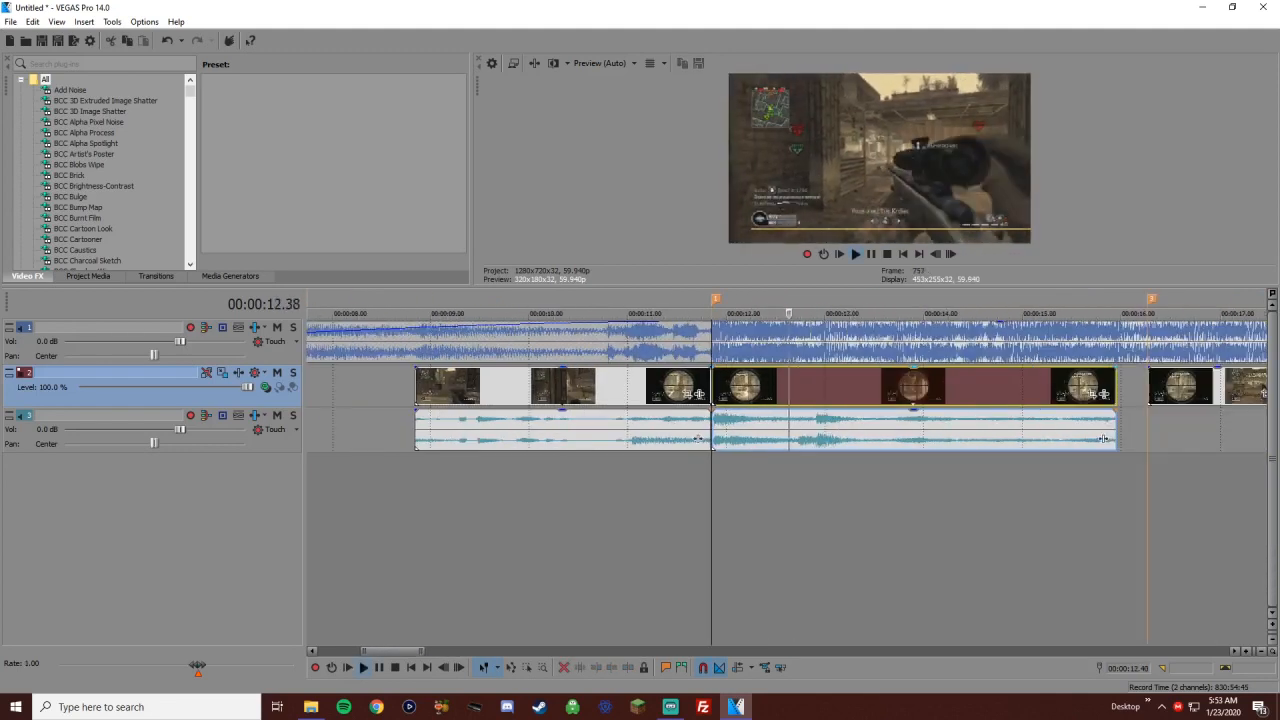
key(space)
scroll(442, 438, up, 3)
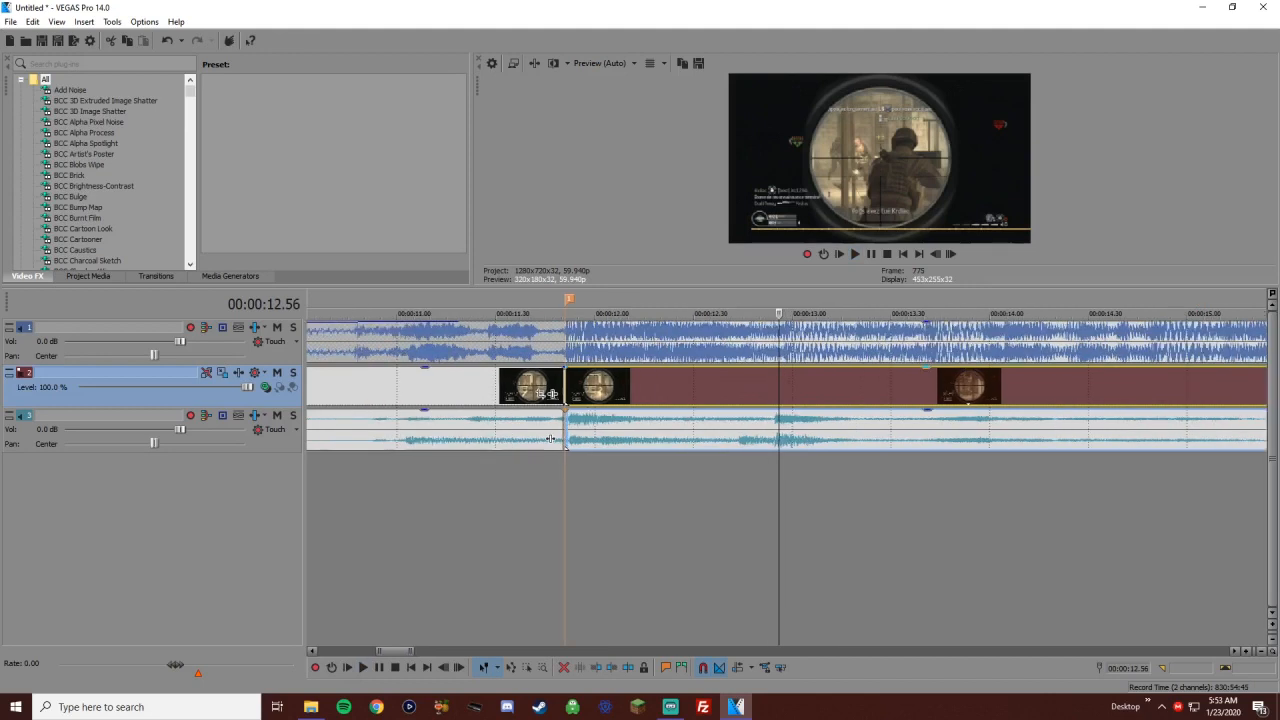
key(m)
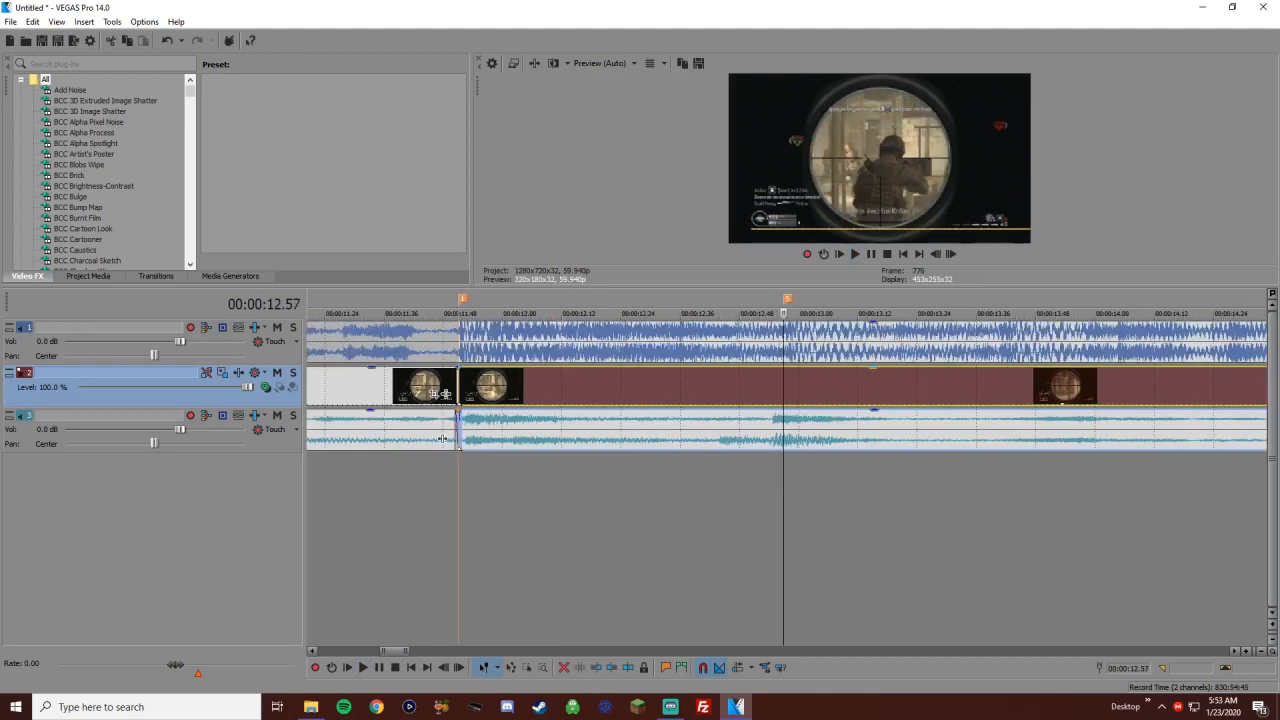
Split the clip at the shot frame, 00:00:12.54, and move the part after it to start at the marker at 00:00:12.57
key(Left)
key(Left)
key(Left)
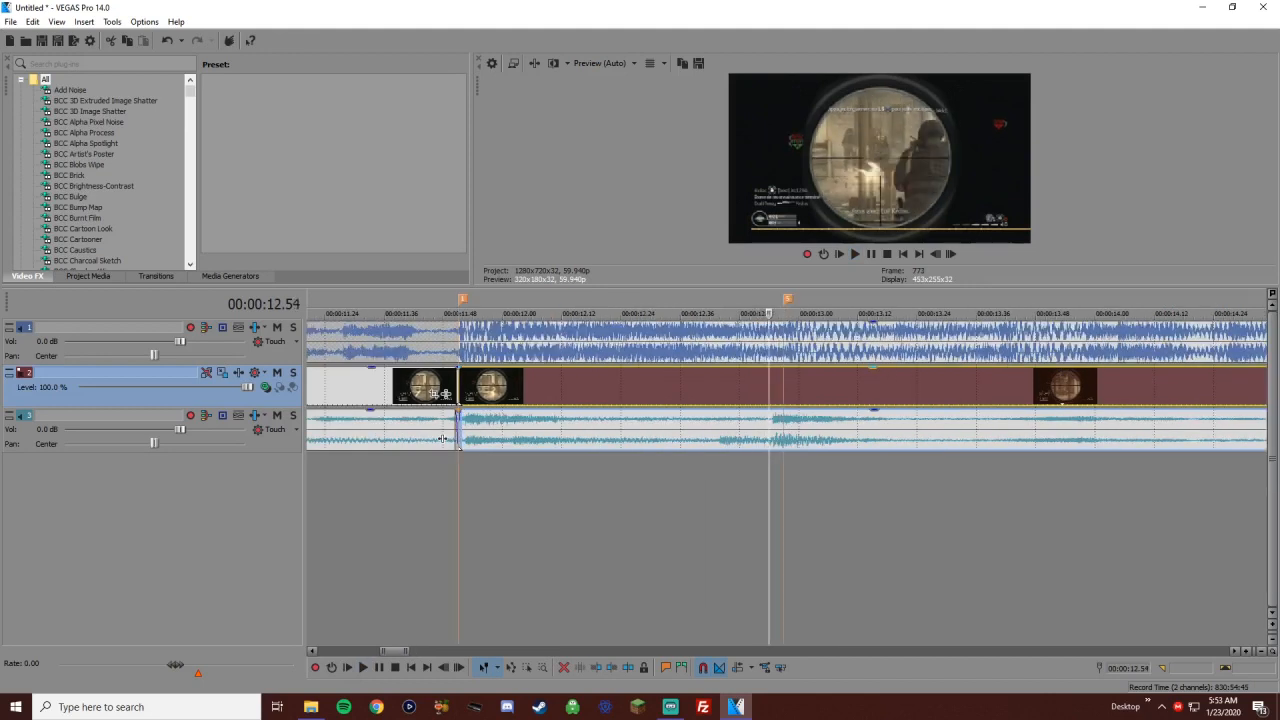
key(s)
drag(816, 385, 832, 385)
key(Right)
key(Right)
key(Right)
scroll(684, 438, down, 4)
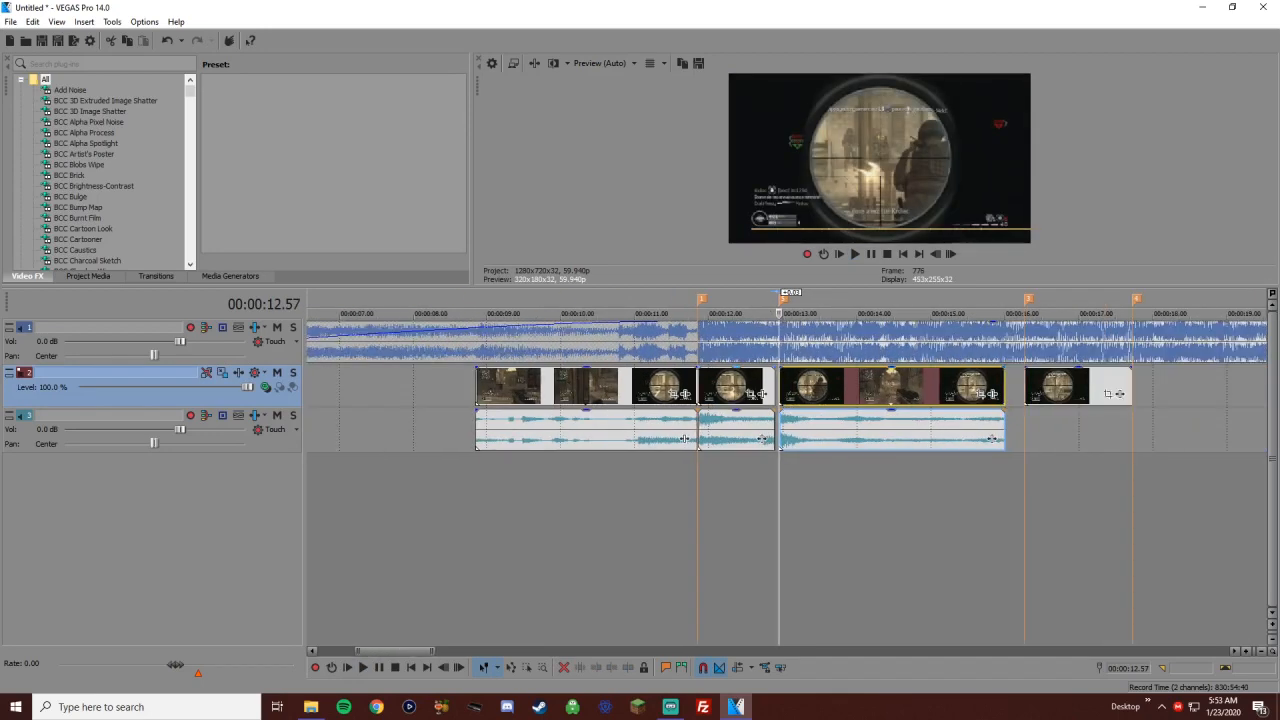
Play the section from the first marker to find another beat and add a marker at 00:00:14.47
click(699, 385)
scroll(699, 385, down, 3)
scroll(699, 385, up, 3)
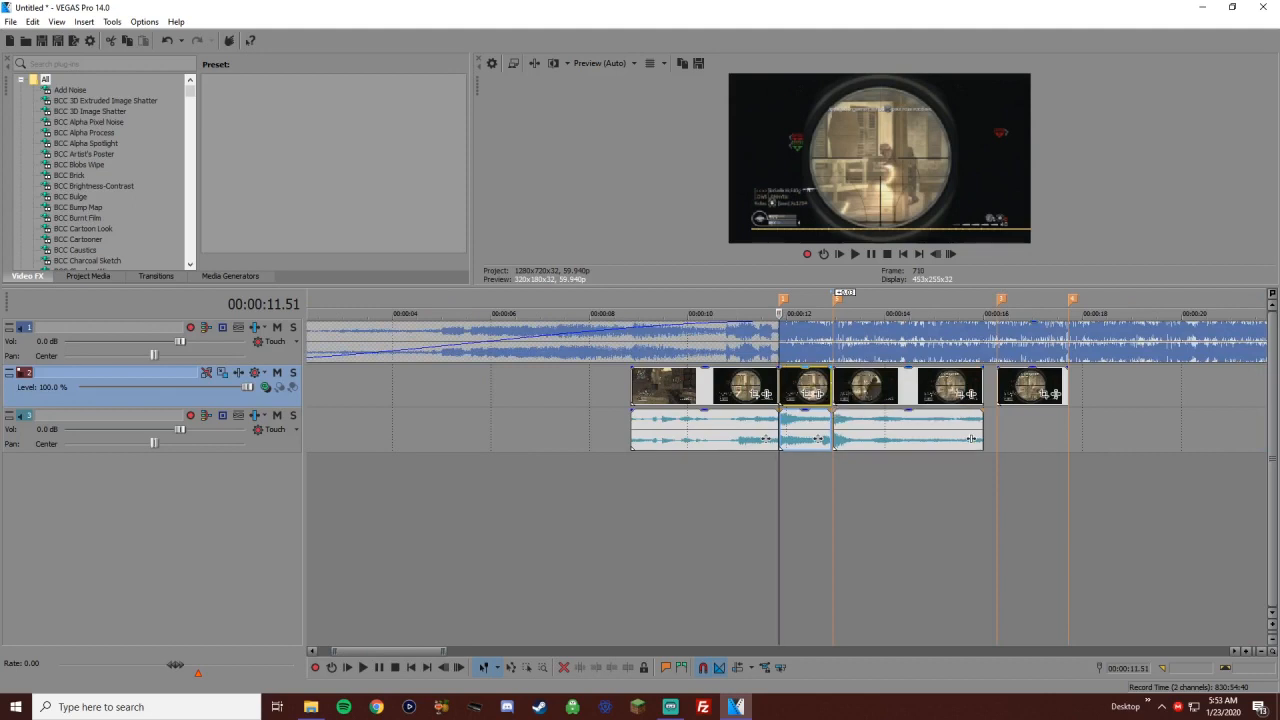
key(space)
scroll(837, 390, up, 2)
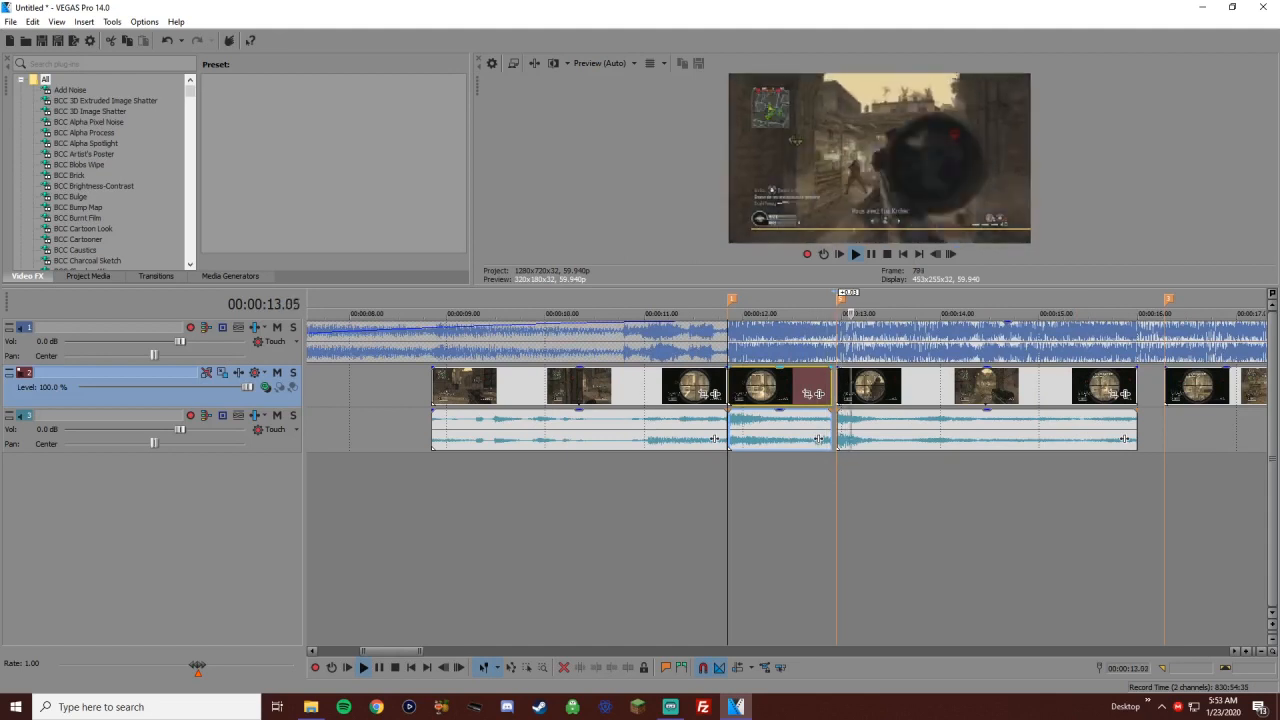
key(space)
click(1001, 387)
scroll(1001, 387, up, 3)
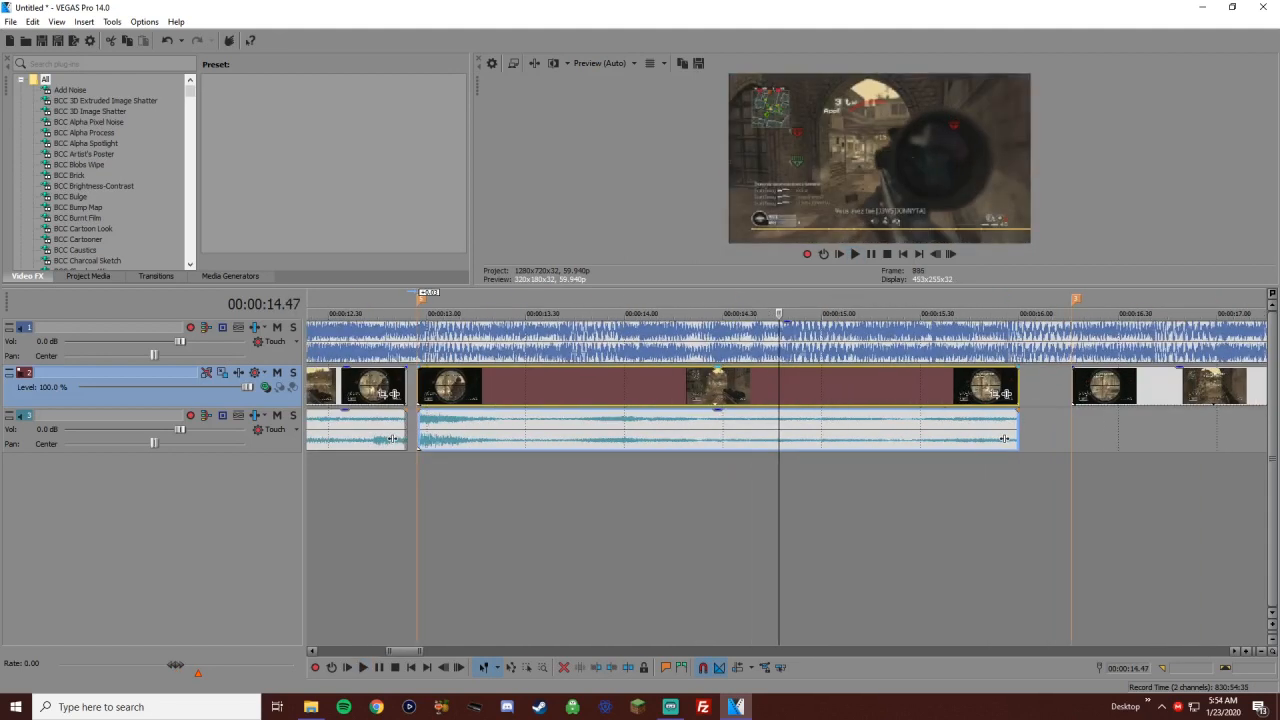
scroll(1004, 438, down, 3)
Replay the clip parts from the marker at 00:00:12.57 and from the first marker to examine the timing between shots
click(601, 420)
key(space)
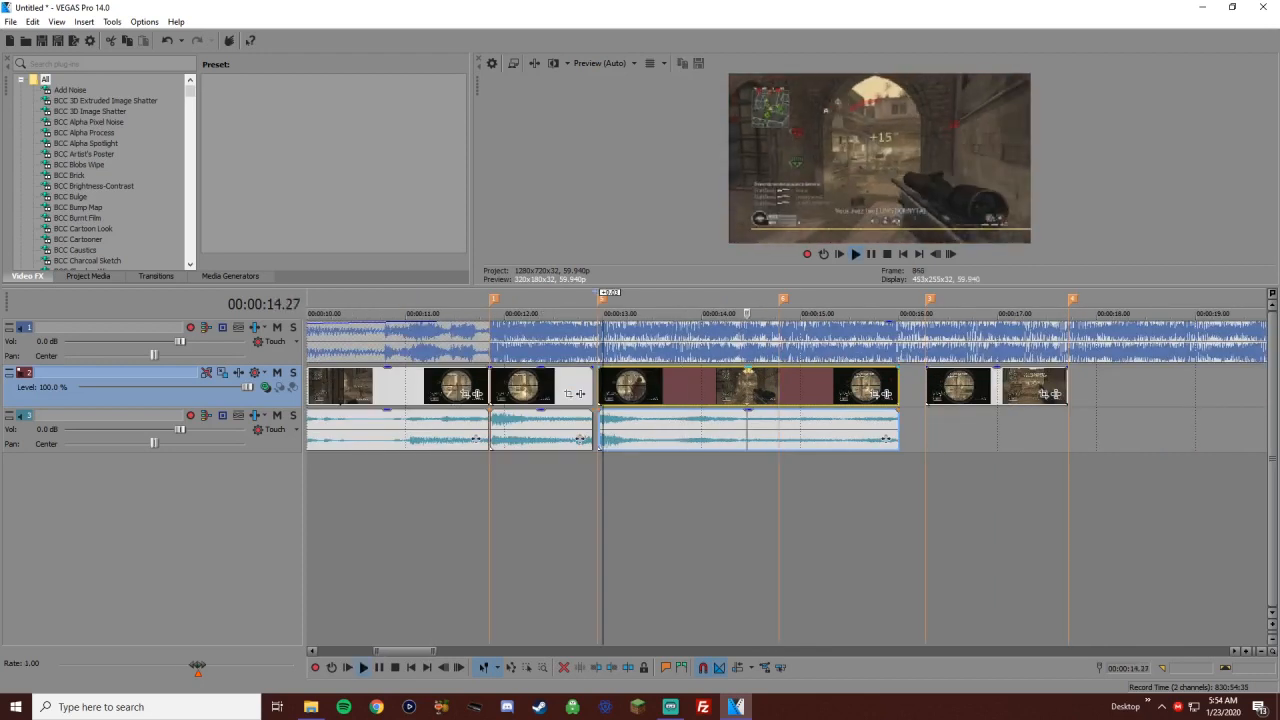
key(space)
click(687, 420)
scroll(687, 420, down, 1)
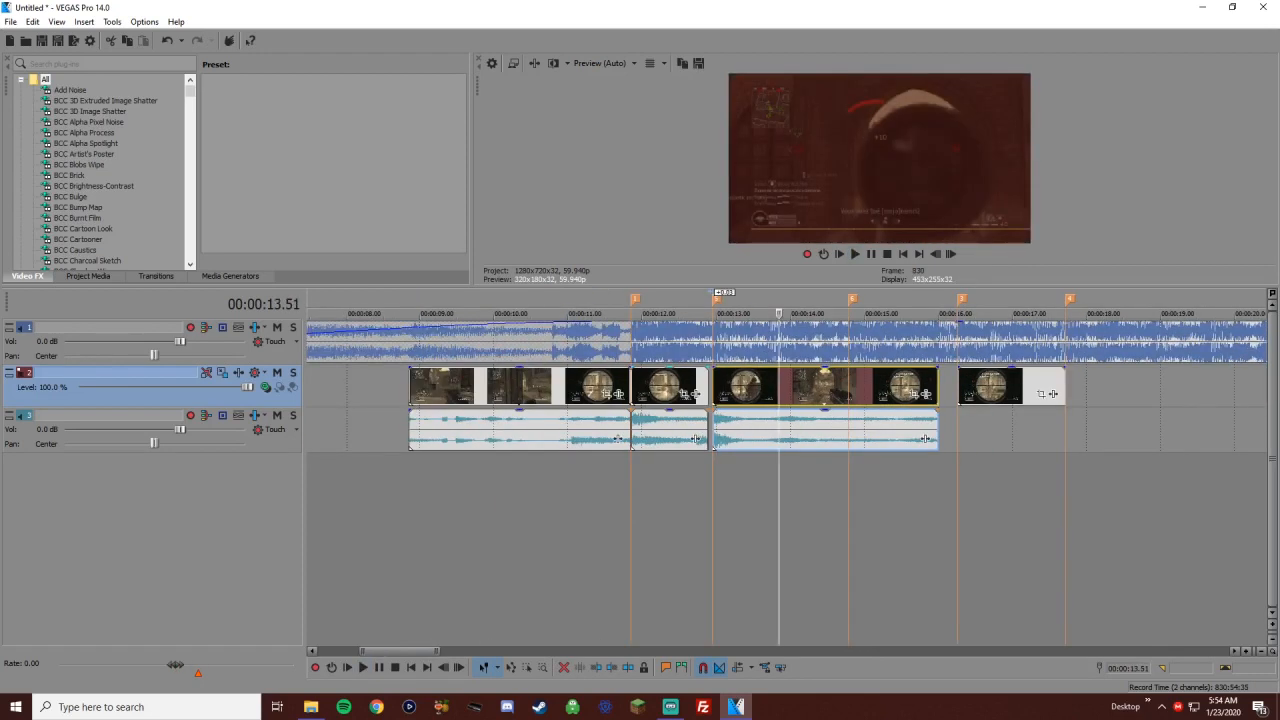
click(634, 387)
key(space)
scroll(634, 387, up, 2)
key(space)
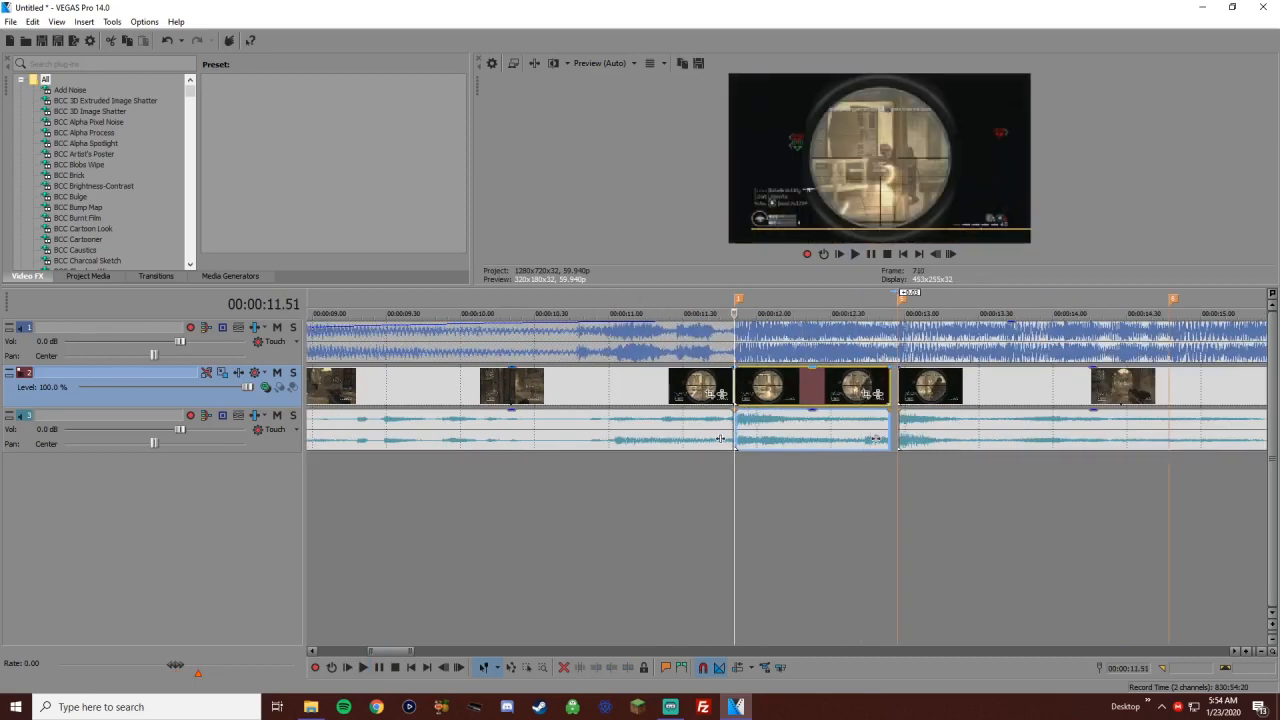
Find the beat between the first two shots frame by frame and add a marker at 00:00:12.35
click(848, 387)
scroll(848, 387, down, 1)
scroll(848, 387, up, 3)
scroll(928, 438, up, 3)
key(Left)
key(Left)
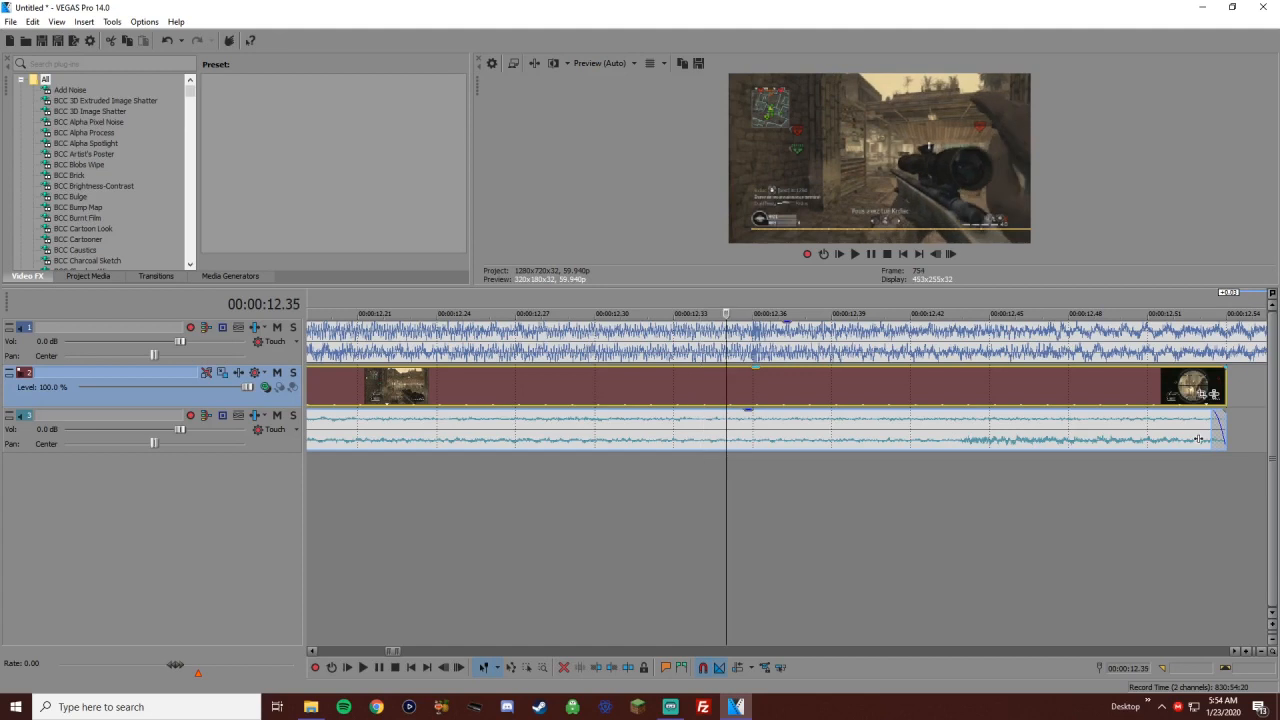
key(Right)
key(Left)
key(m)
Play the sequence from 00:00:12.32 to examine how the cuts and markers after it match the song
key(Left)
key(Left)
key(Left)
key(Up)
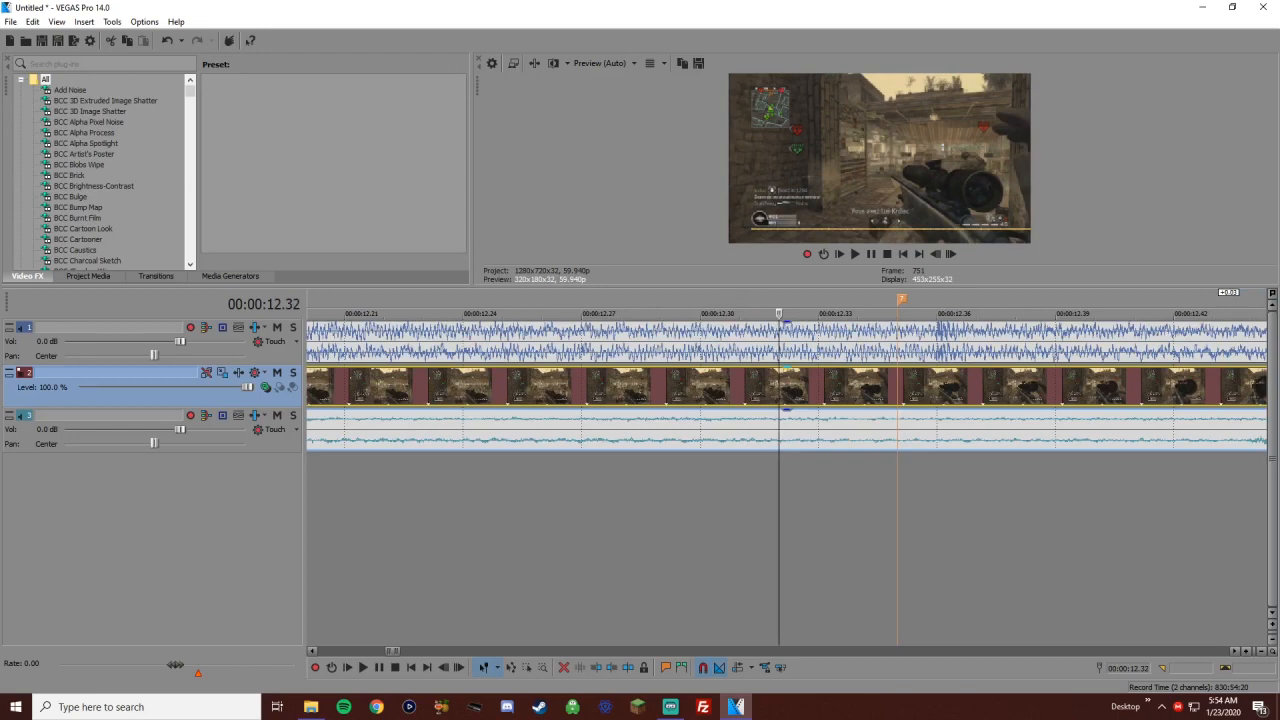
key(space)
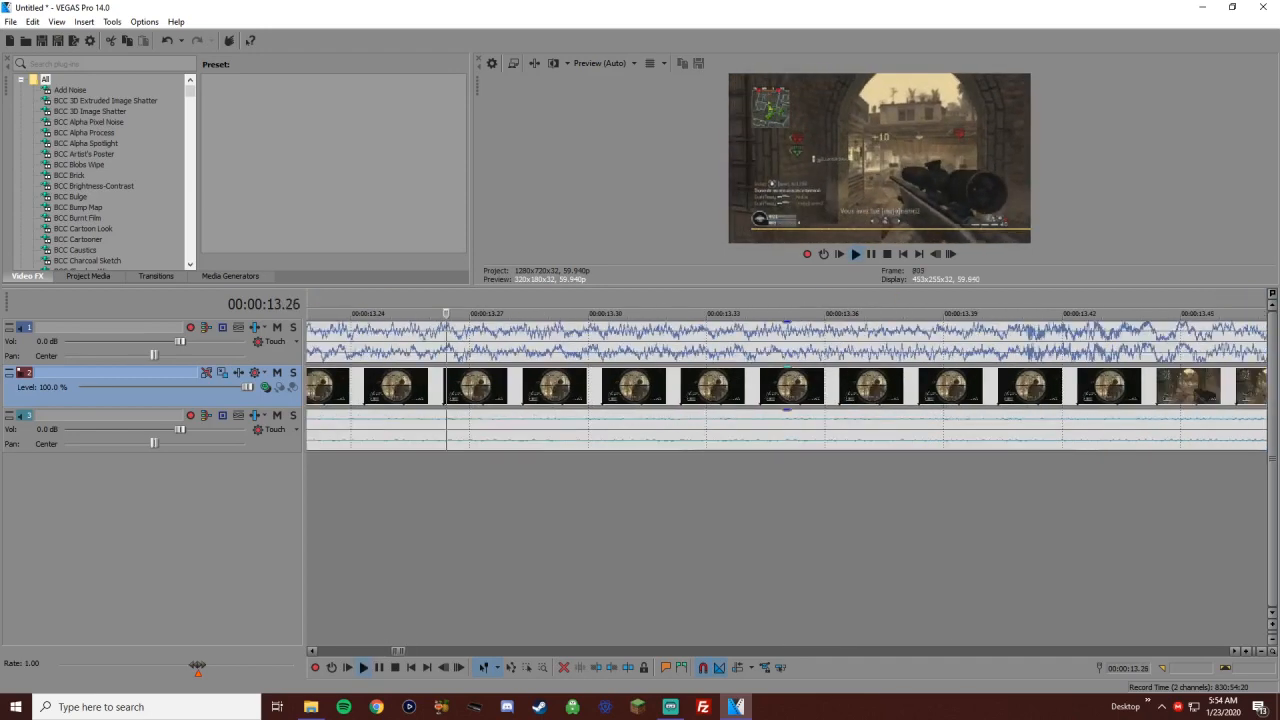
key(Down)
key(Down)
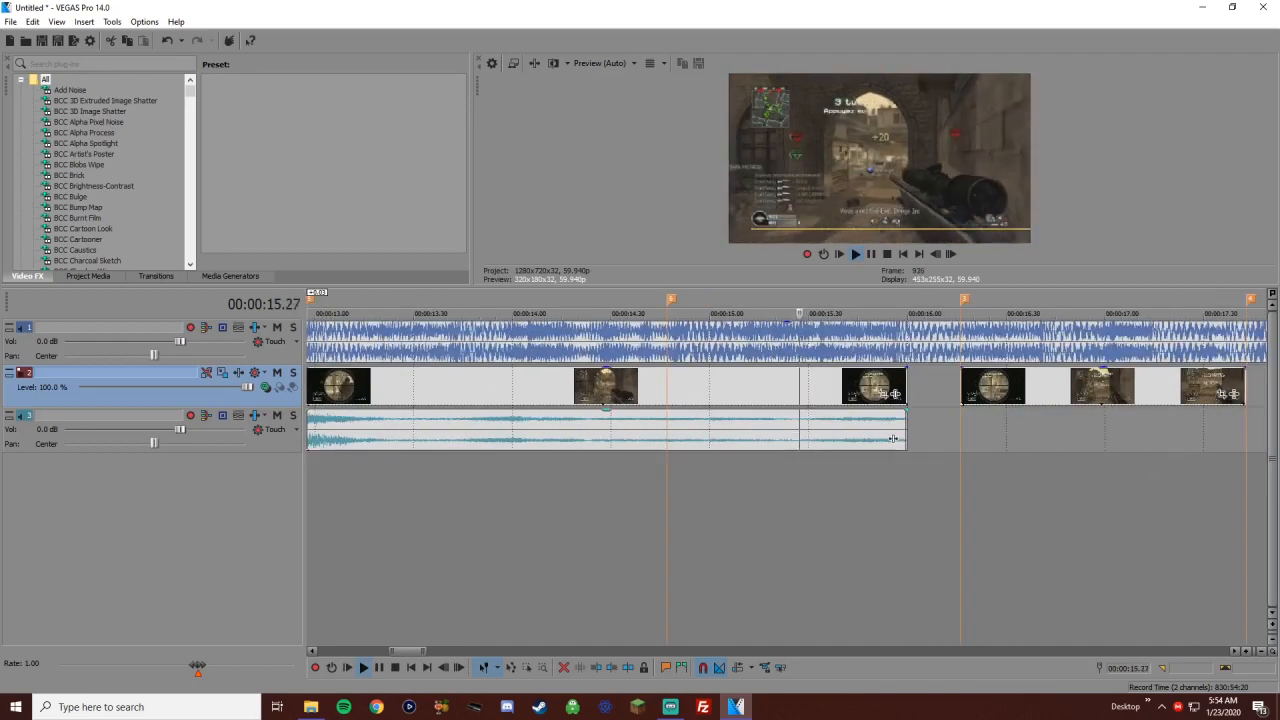
key(space)
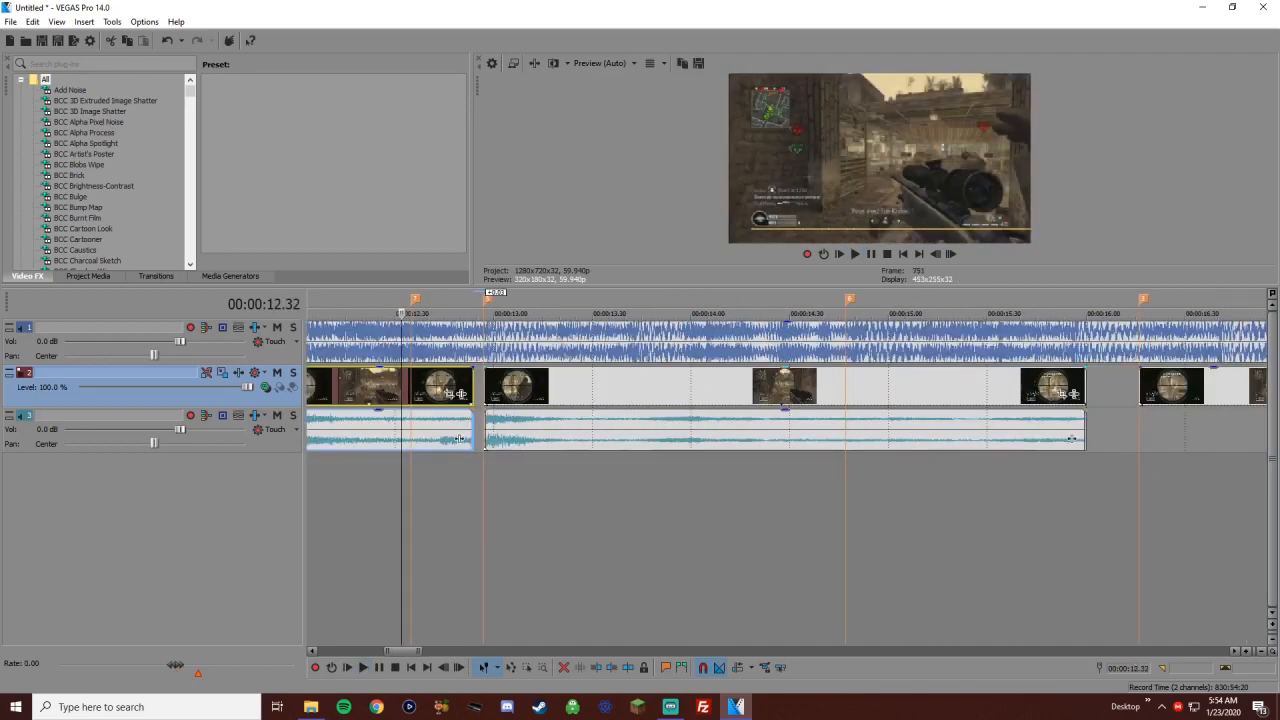
Locate the beat in the third clip part before the gap and add a marker at about 00:00:15.33
click(1000, 385)
scroll(1000, 385, up, 2)
key(Left)
key(m)
click(729, 385)
scroll(729, 385, down, 2)
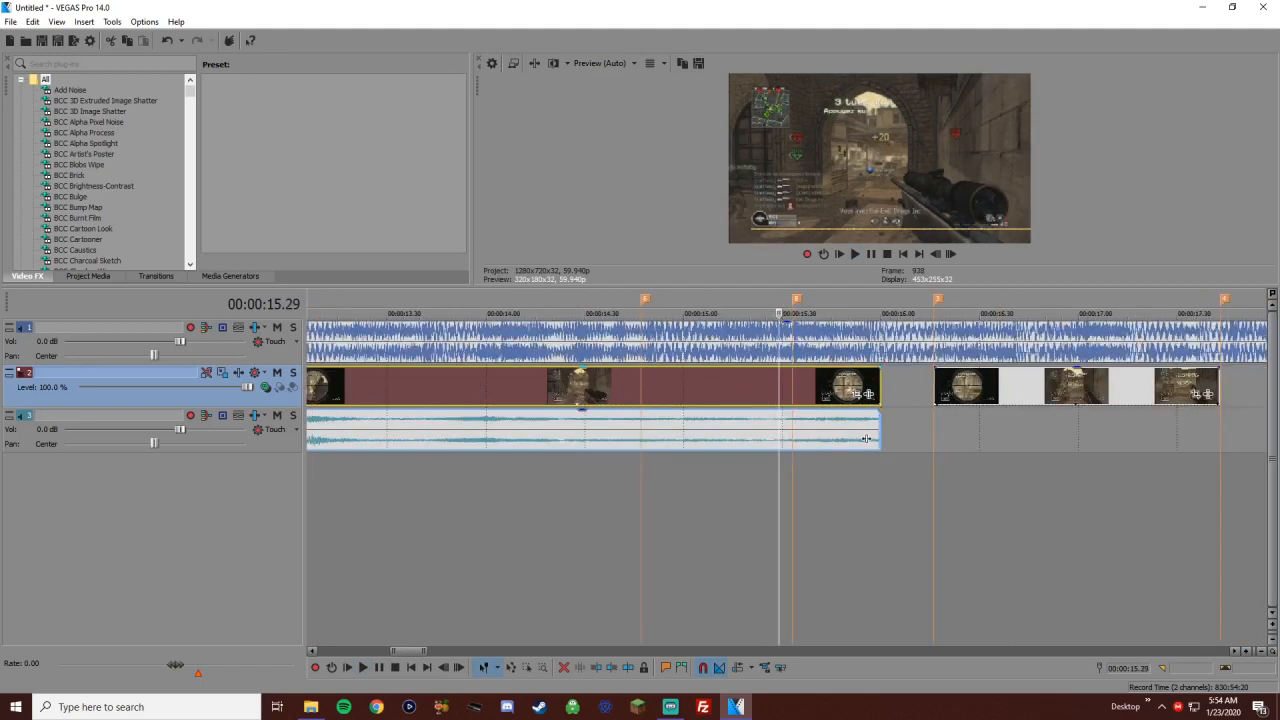
Split the clip at the shot frame, 00:00:14.58, remove the piece back to 00:00:14.47, and move the remainder to start at that marker
key(ctrl+Left)
key(Right)
key(Right)
key(Right)
key(Right)
key(Right)
key(Right)
key(Right)
key(Right)
key(Right)
key(Right)
key(Right)
key(Right)
key(Left)
key(Left)
key(Right)
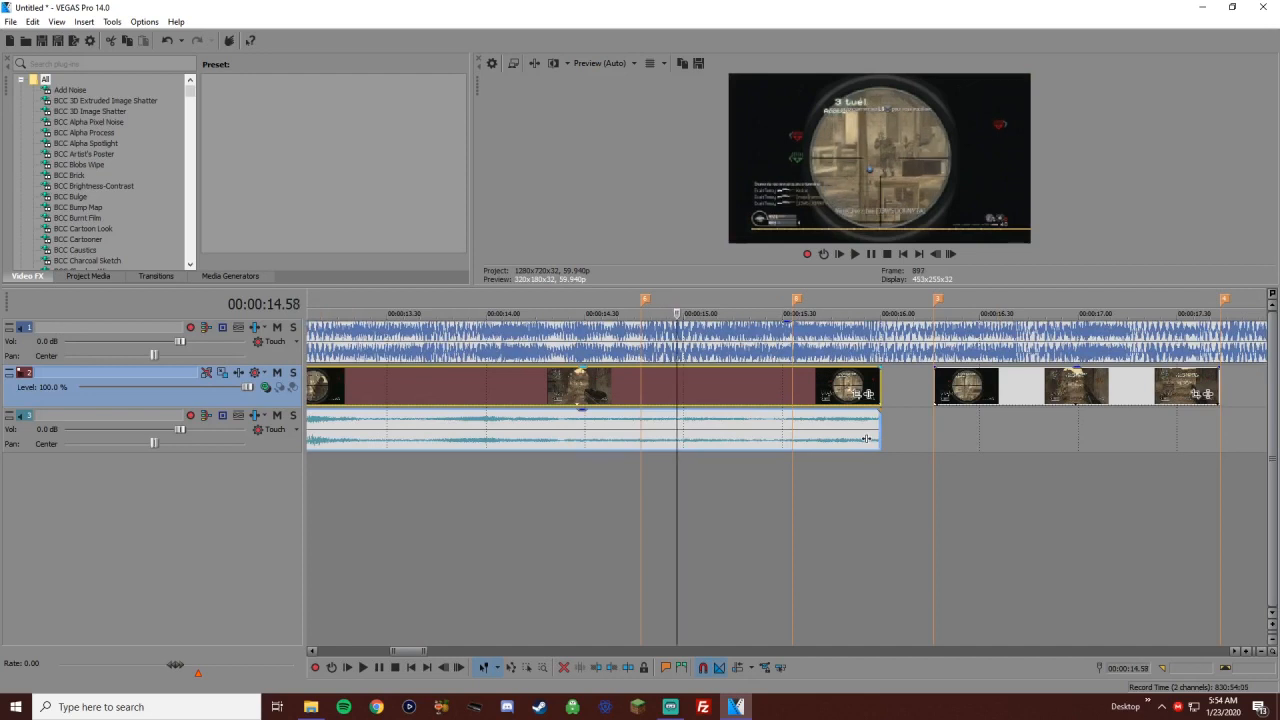
key(s)
key(ctrl+Left)
key(s)
key(backslash)
key(Delete)
drag(917, 385, 881, 385)
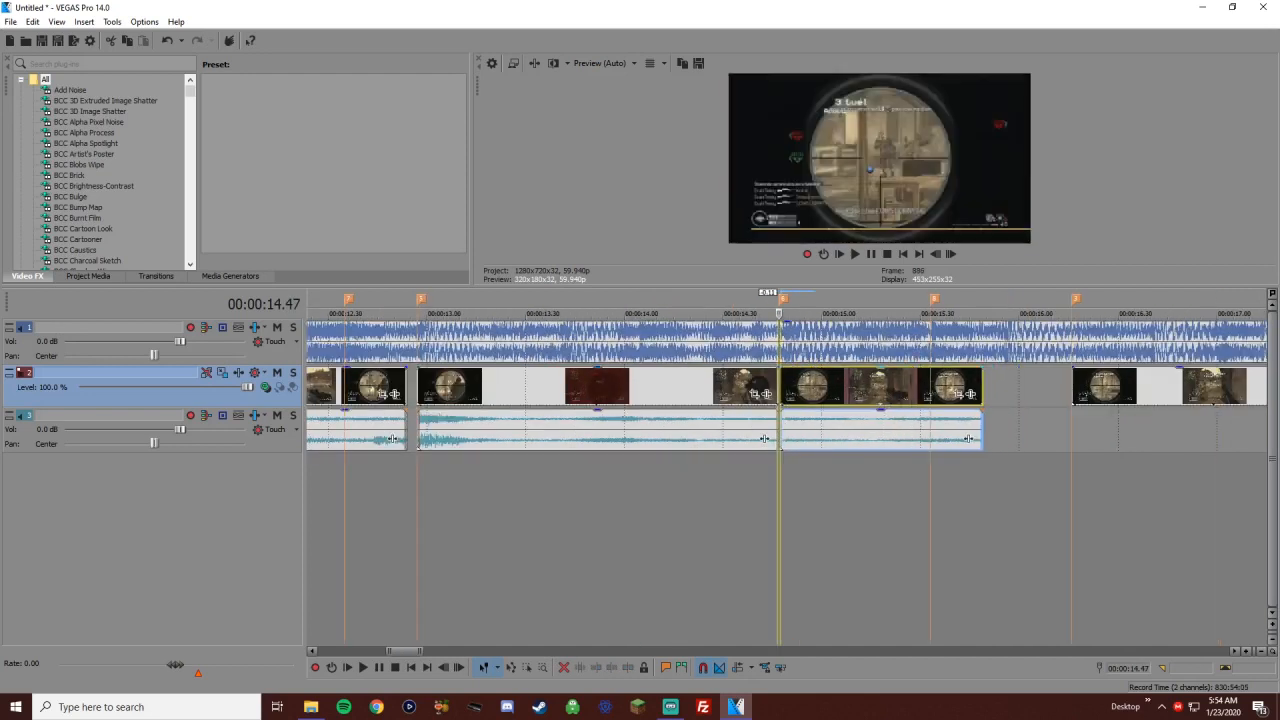
Play the part starting at 00:00:14.47 to find another beat and add a marker at about 00:00:15.10
key(space)
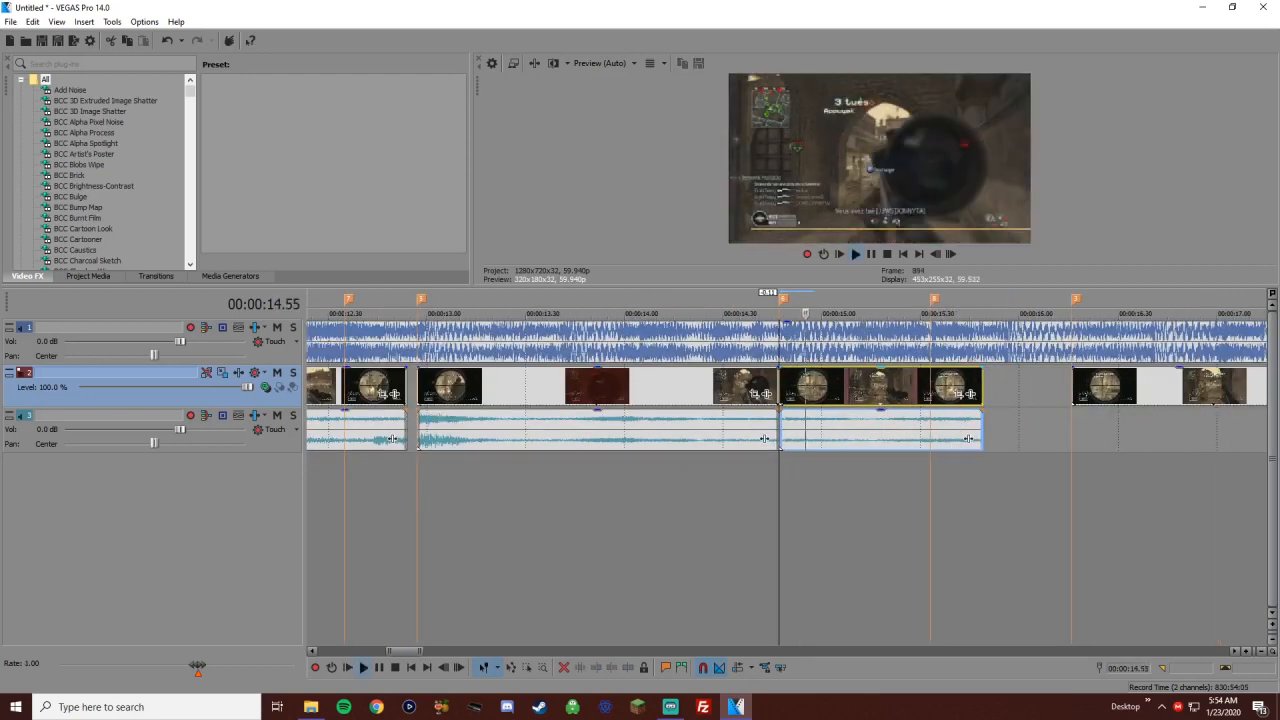
key(m)
click(821, 385)
key(Up)
key(space)
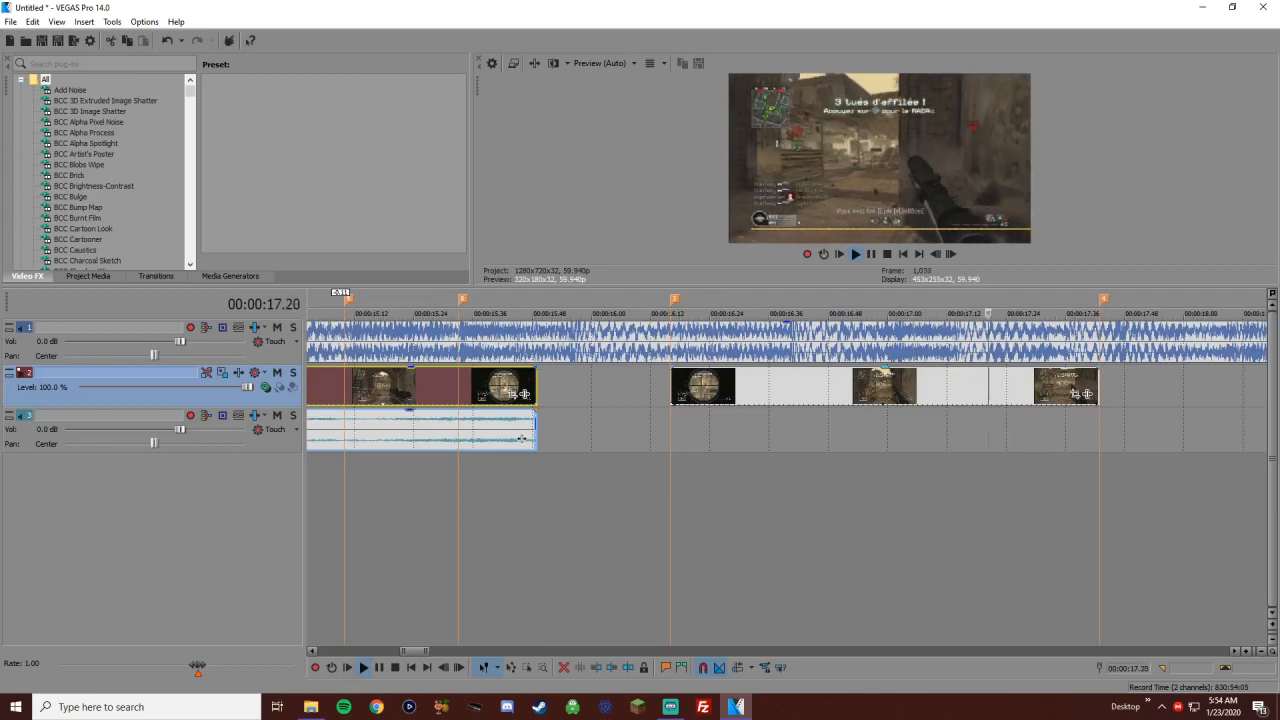
scroll(787, 480, down, 1)
key(space)
scroll(787, 480, down, 3)
scroll(787, 480, up, 1)
scroll(787, 480, down, 1)
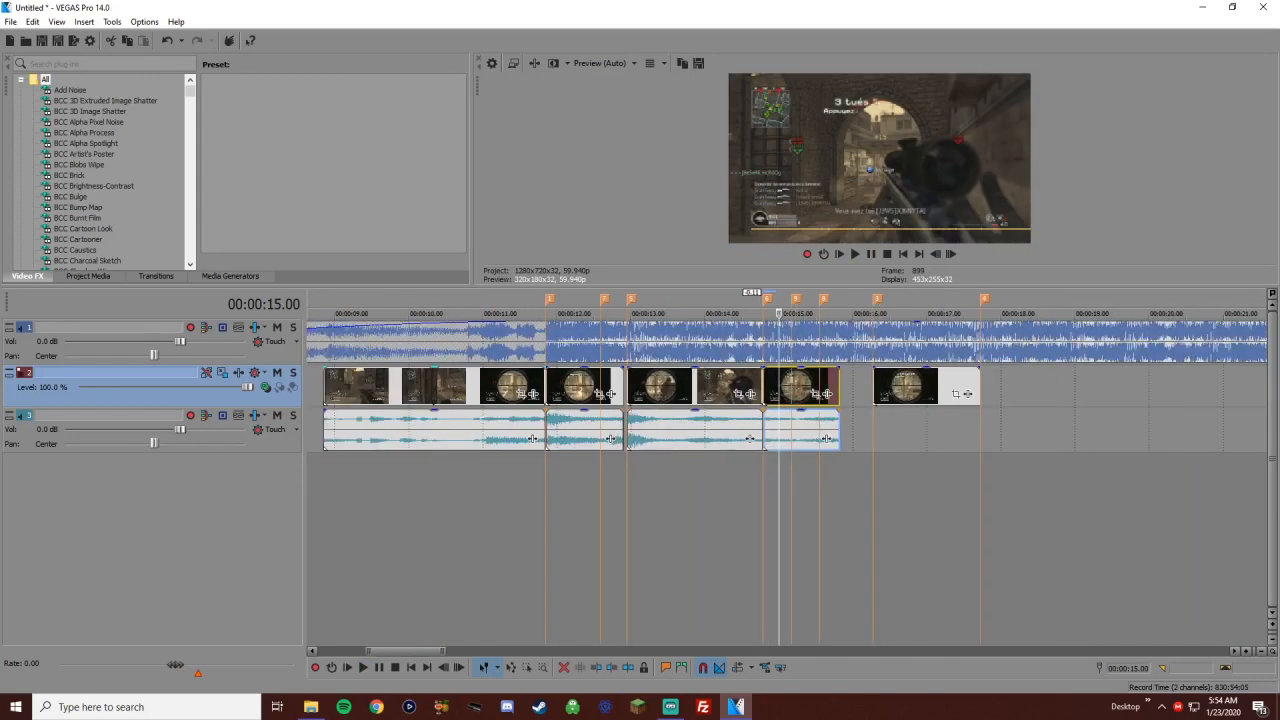
Replay the sequence from the first clip part and from 00:00:13.22 to find the beat, and add a marker at 00:00:13.40
click(432, 390)
key(space)
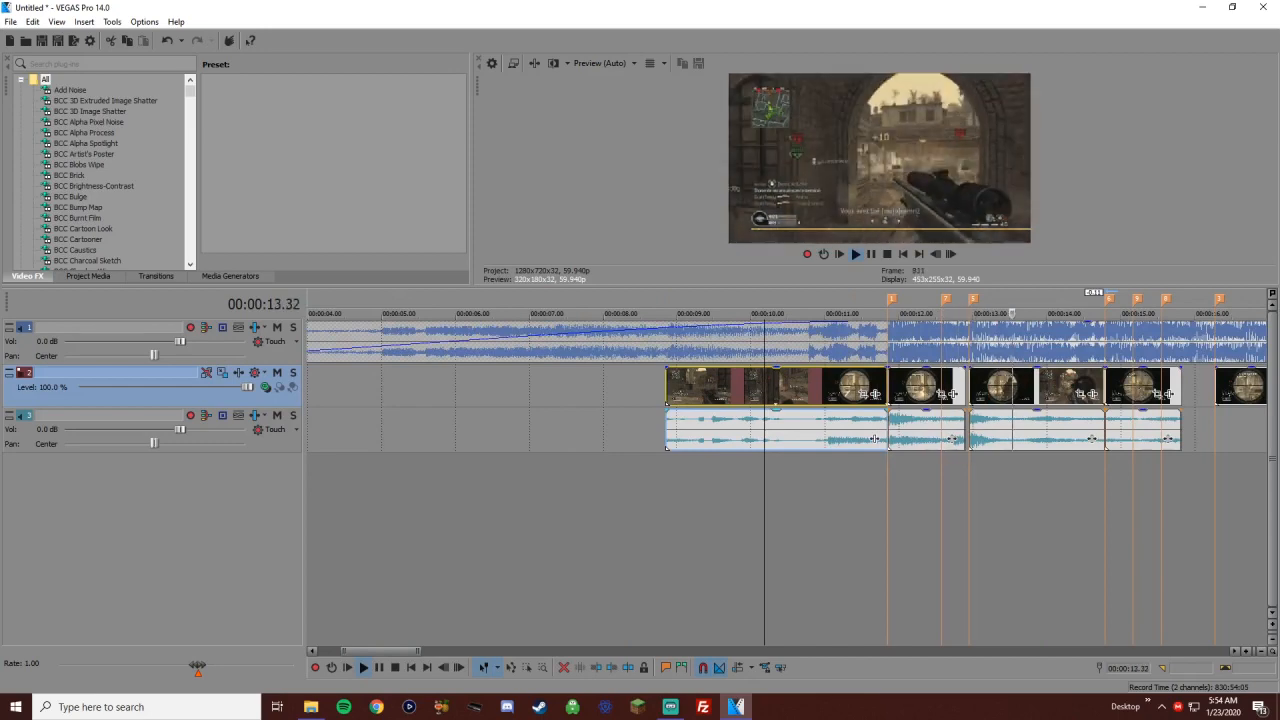
key(space)
click(997, 390)
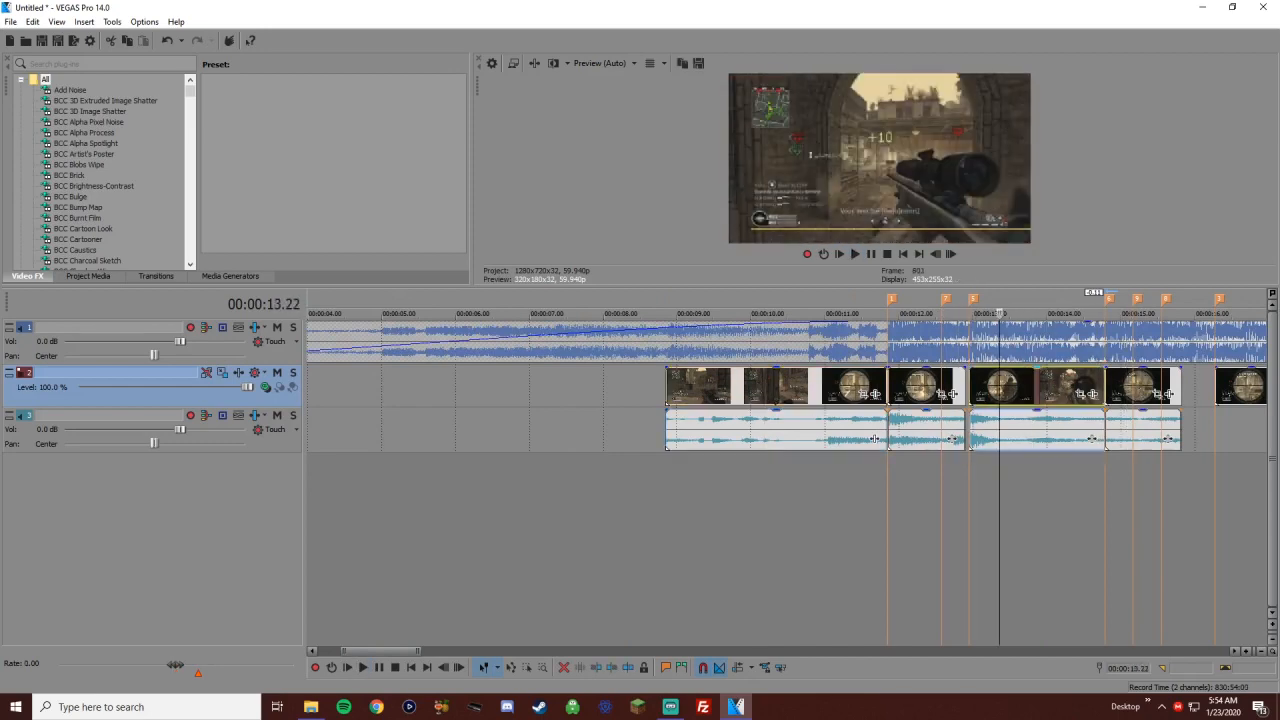
scroll(997, 390, up, 5)
scroll(997, 390, down, 1)
key(space)
key(space)
key(space)
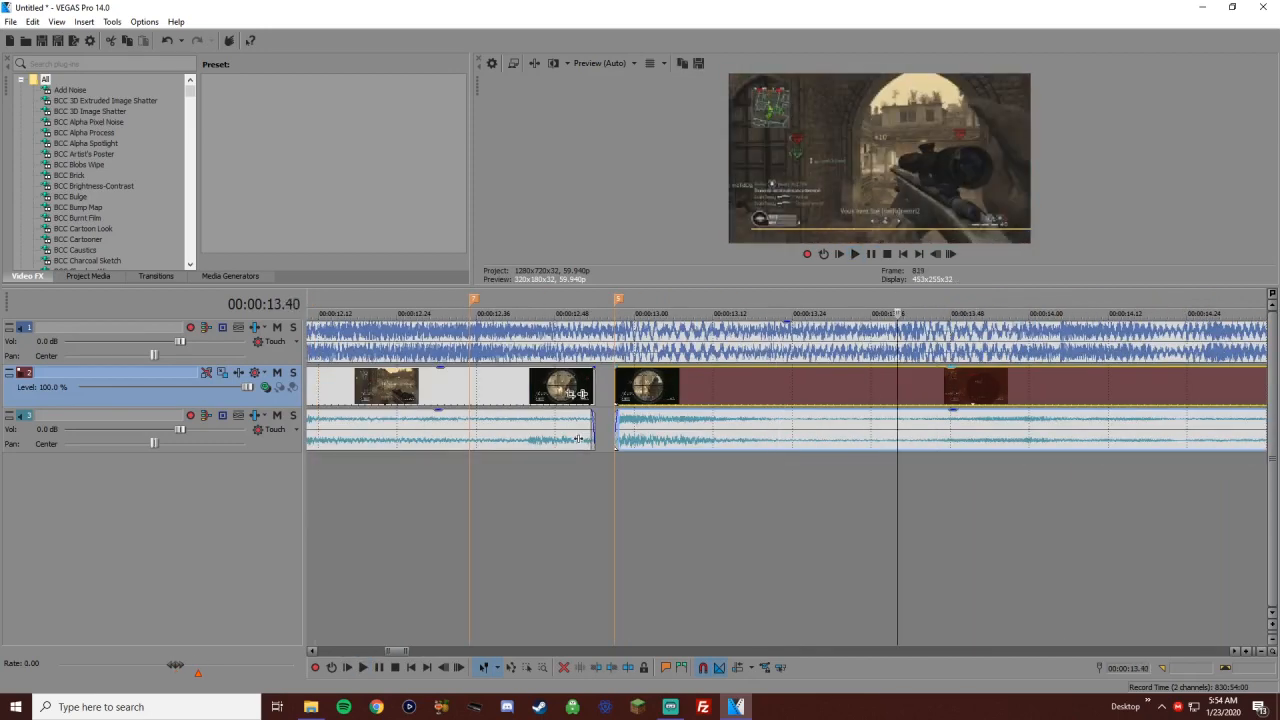
key(m)
key(Return)
Find the shot frame after the marker at 00:00:13.40, split the clip there, and move the part after it to start at that marker
key(Right)
key(Right)
key(Right)
key(Right)
key(Right)
key(Right)
key(Right)
key(Right)
key(Right)
key(Right)
key(Right)
key(Right)
key(Right)
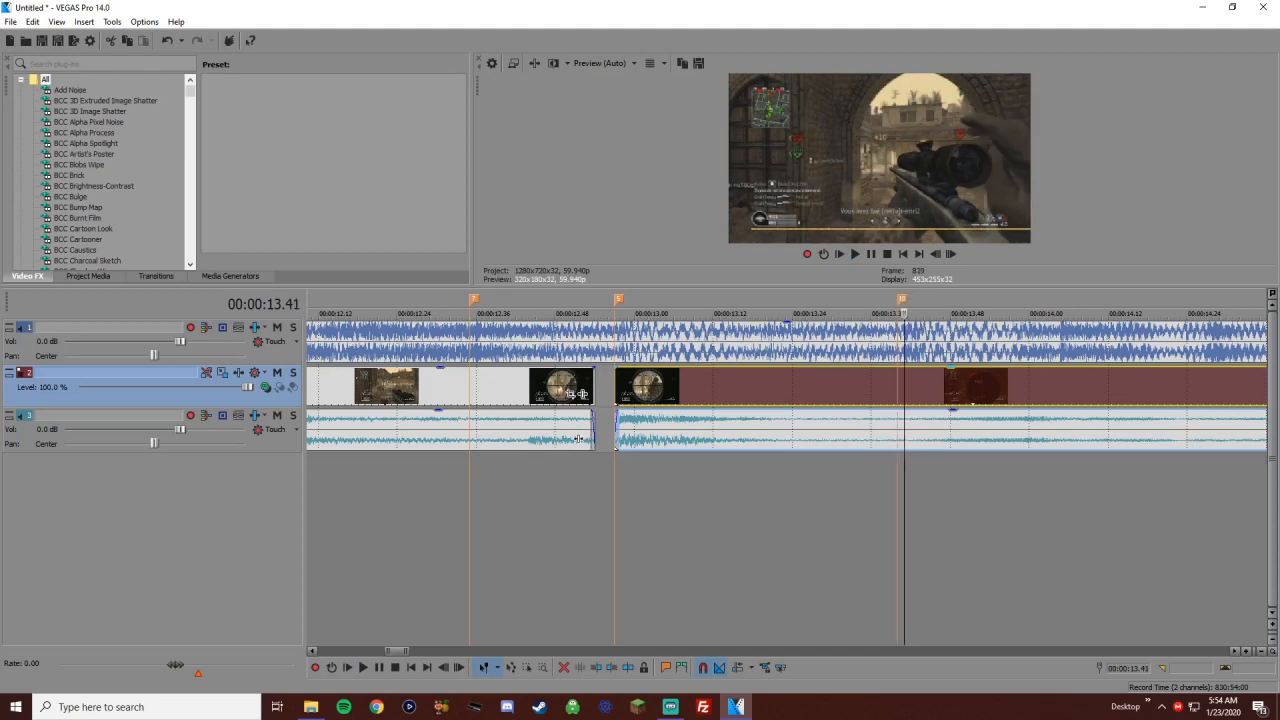
key(Right)
key(Right)
key(Right)
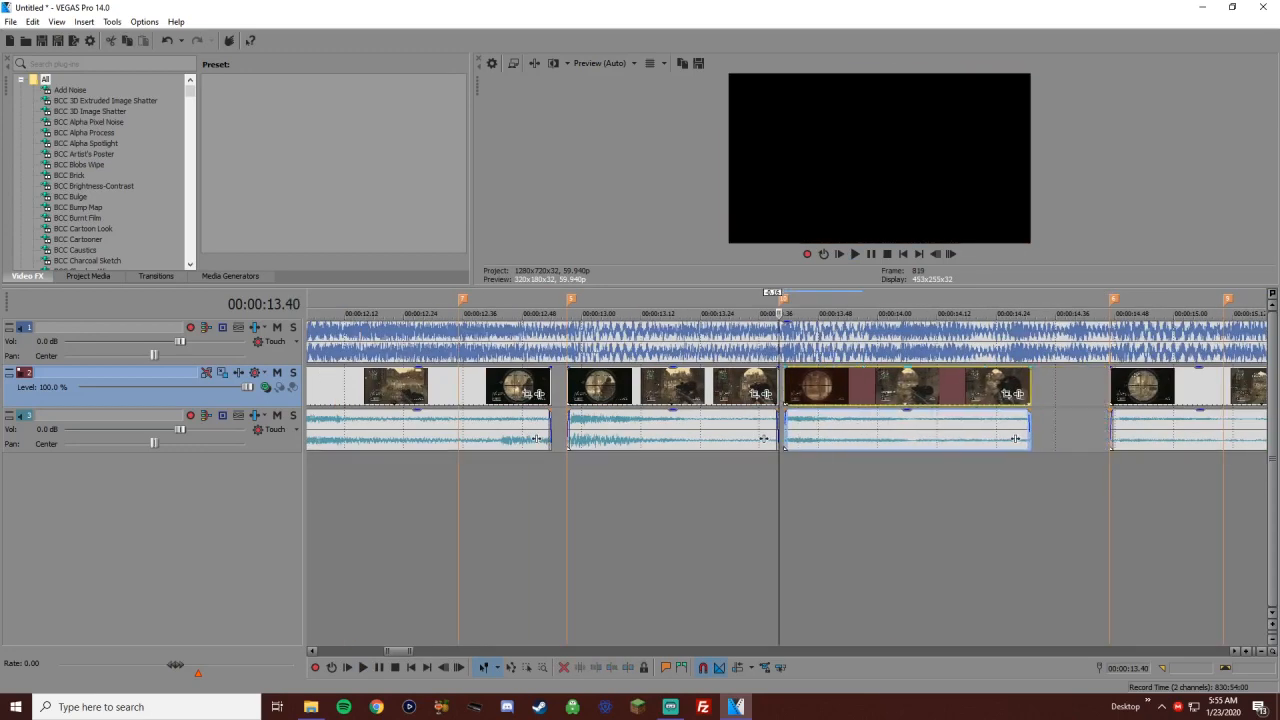
key(KP_1)
key(Down)
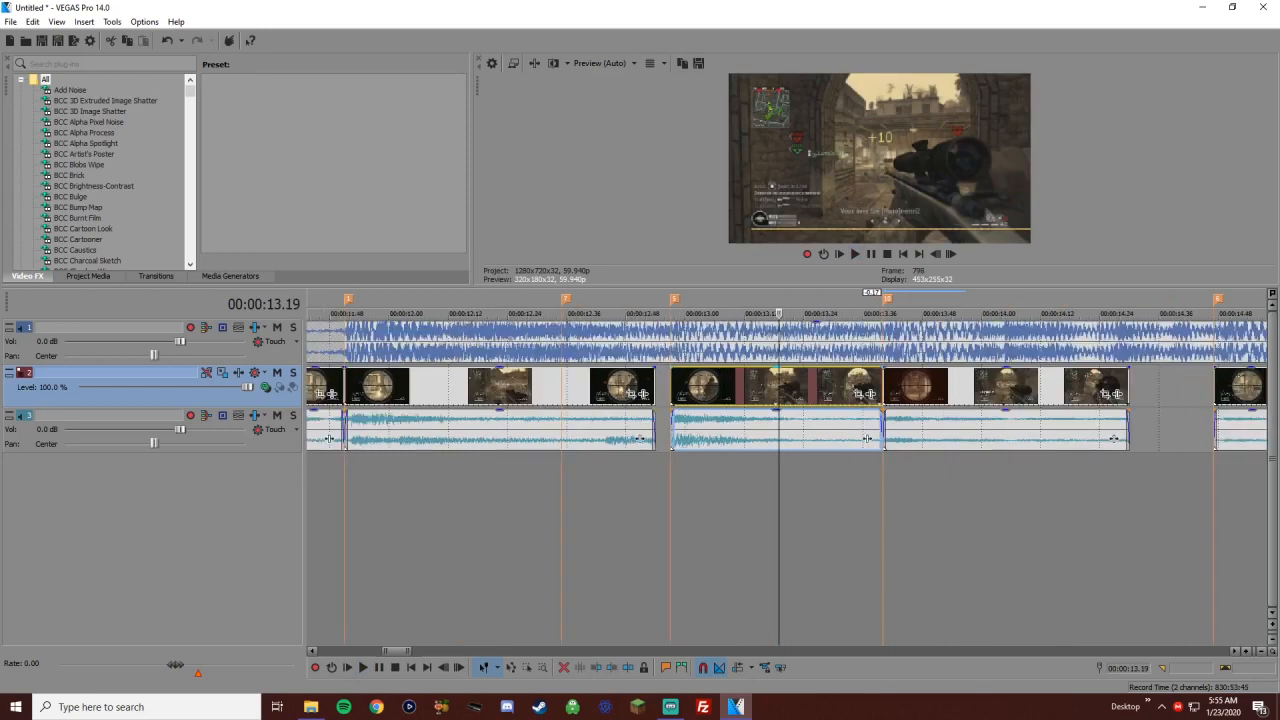
Find the beat between the markers at 00:00:12.57 and 00:00:13.40 and add a marker at 00:00:13.20
key(Up)
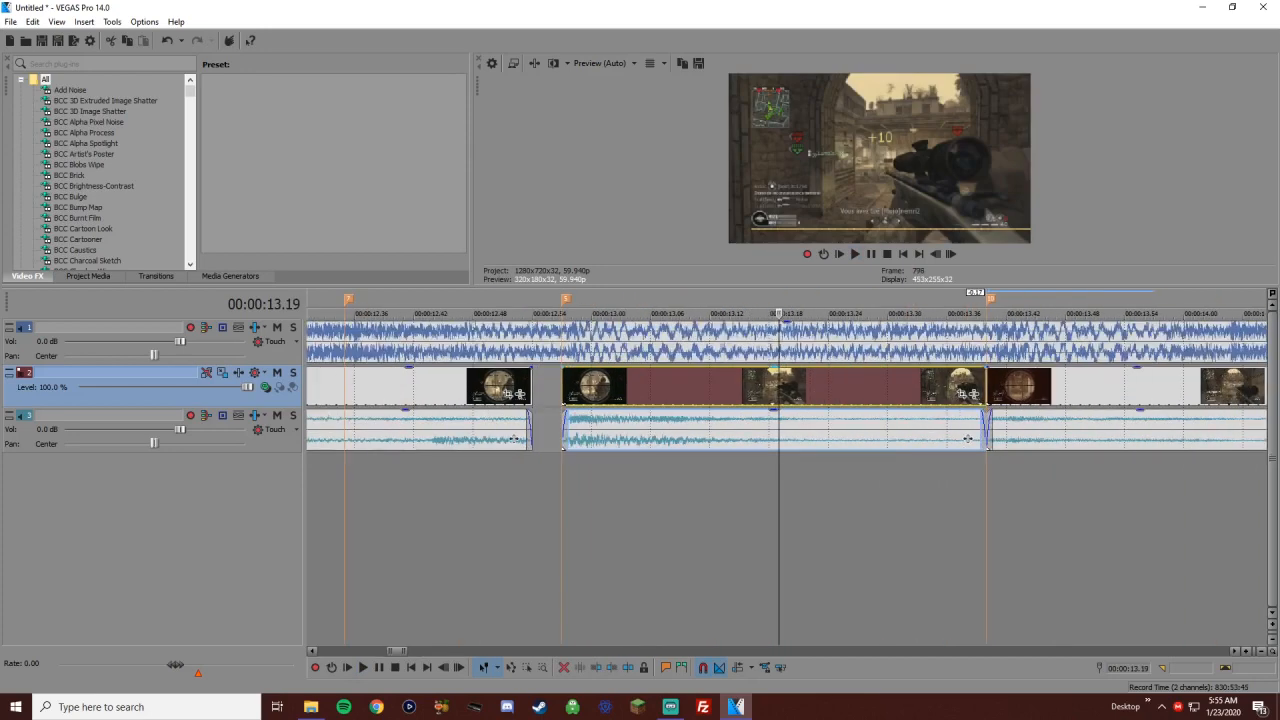
key(Right)
right_click(720, 386)
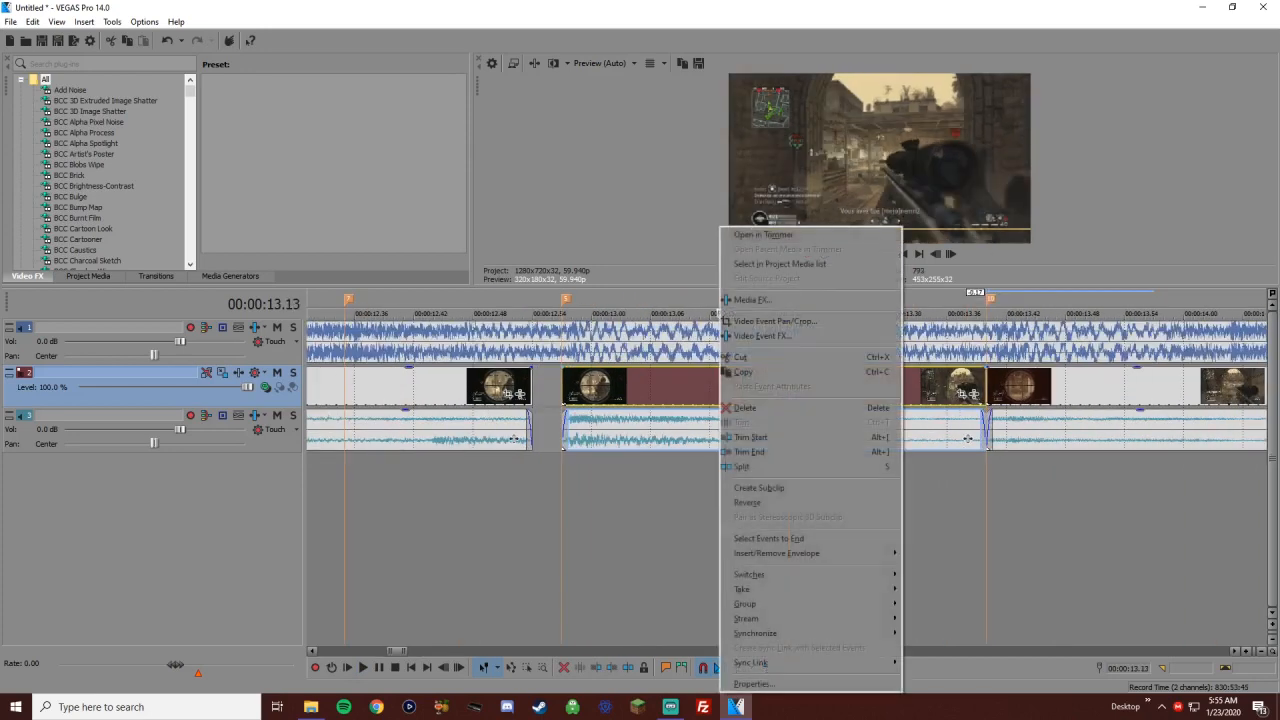
key(Escape)
click(946, 500)
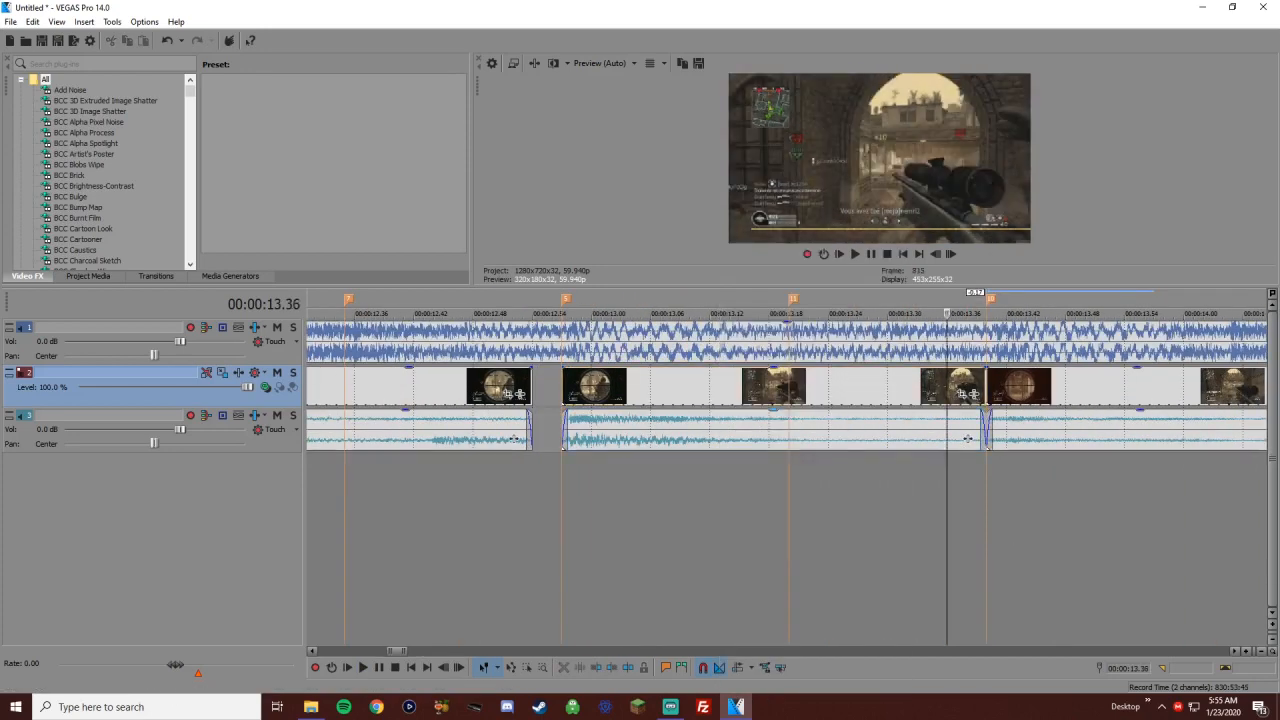
Insert a Velocity envelope on the video clip between the markers at 00:00:12.57 and 00:00:13.40
right_click(733, 386)
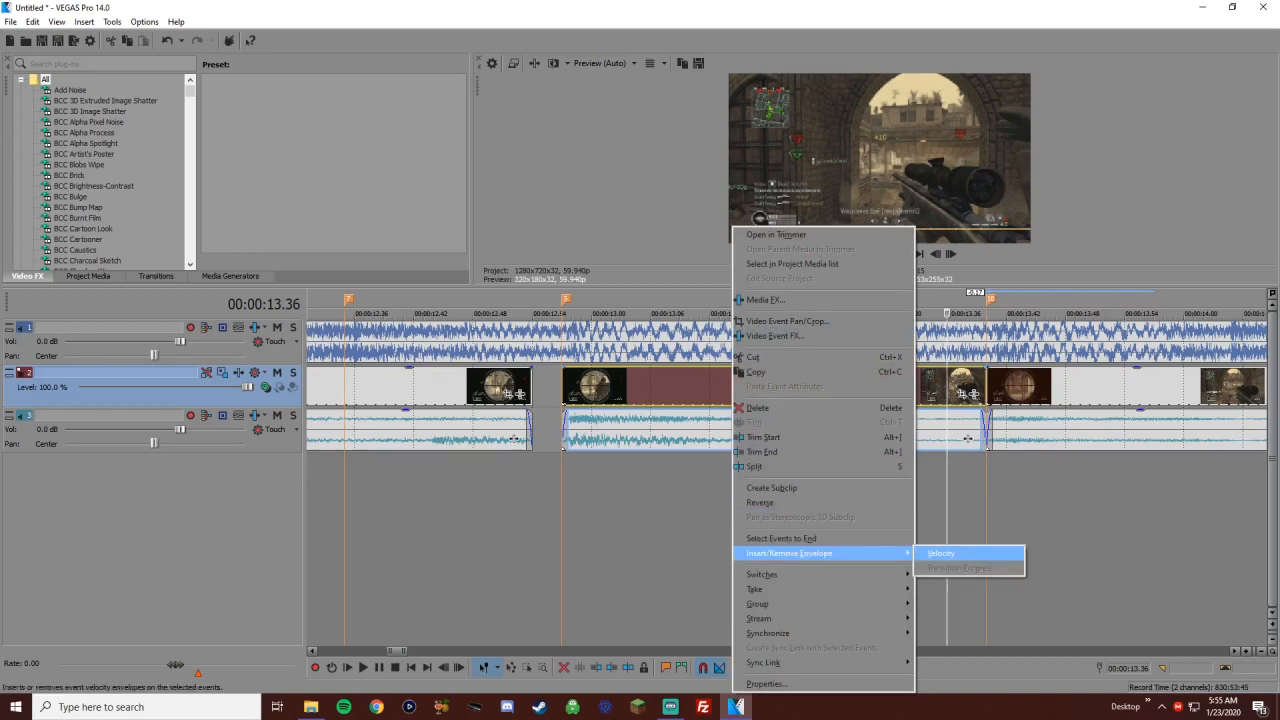
click(960, 552)
scroll(786, 480, down, 3)
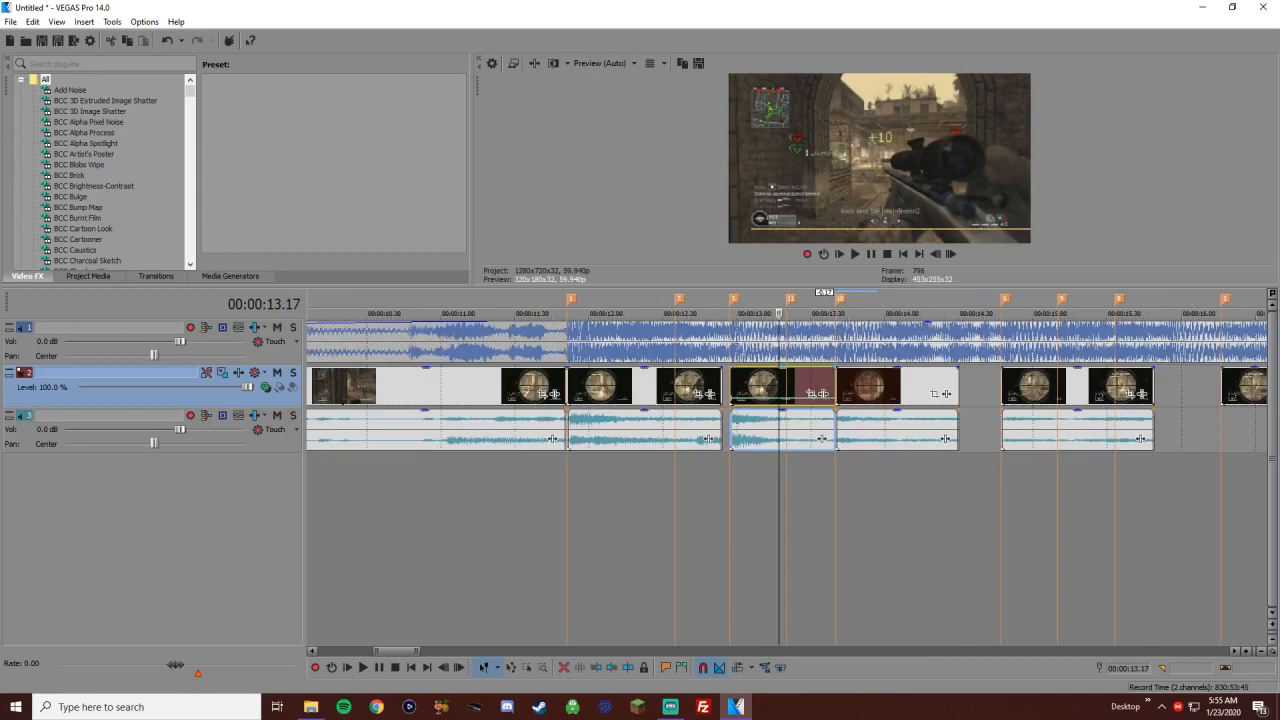
scroll(786, 480, up, 3)
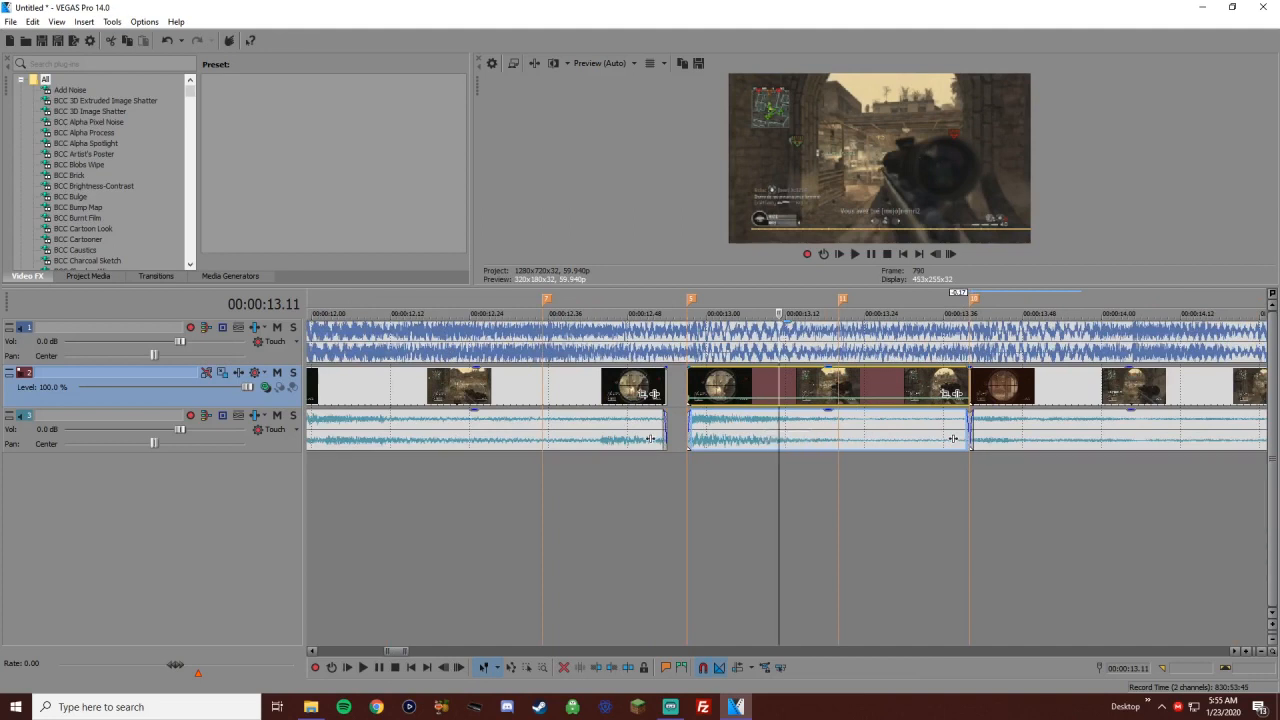
Try raising the velocity at the clip's start, and add envelope points on both sides of the marker at 00:00:13.20
drag(690, 398, 690, 369)
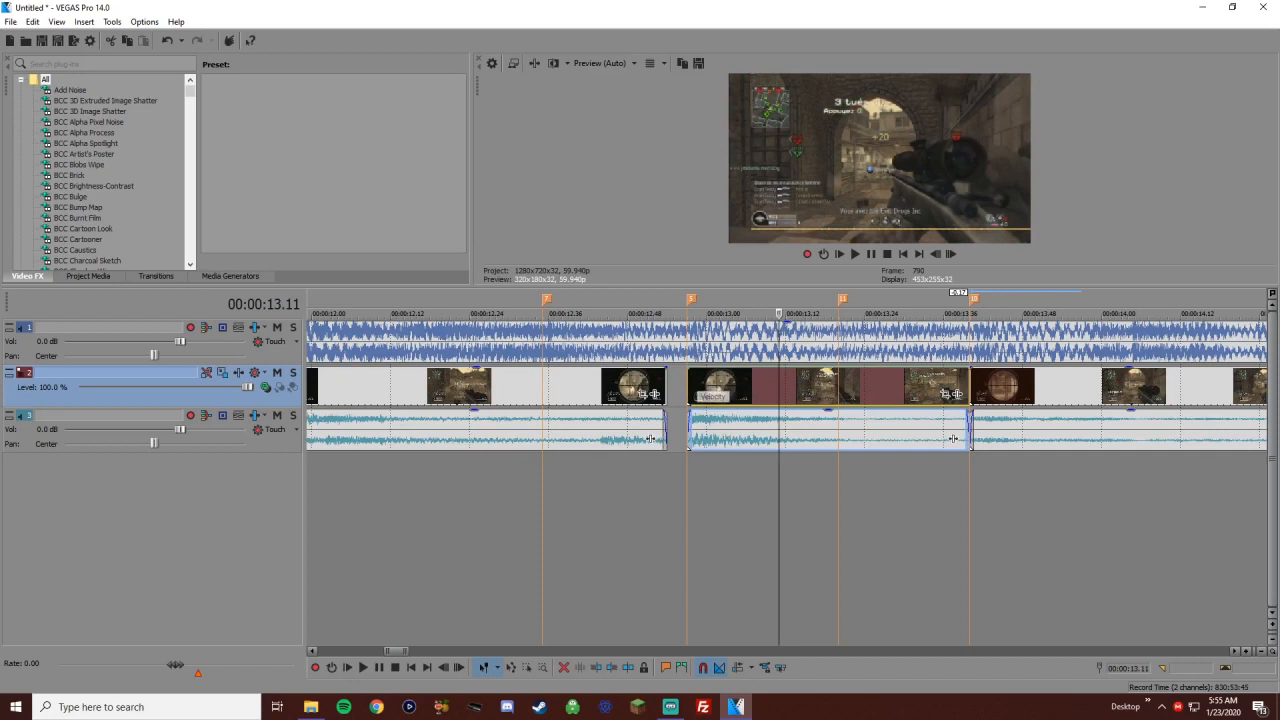
click(690, 371)
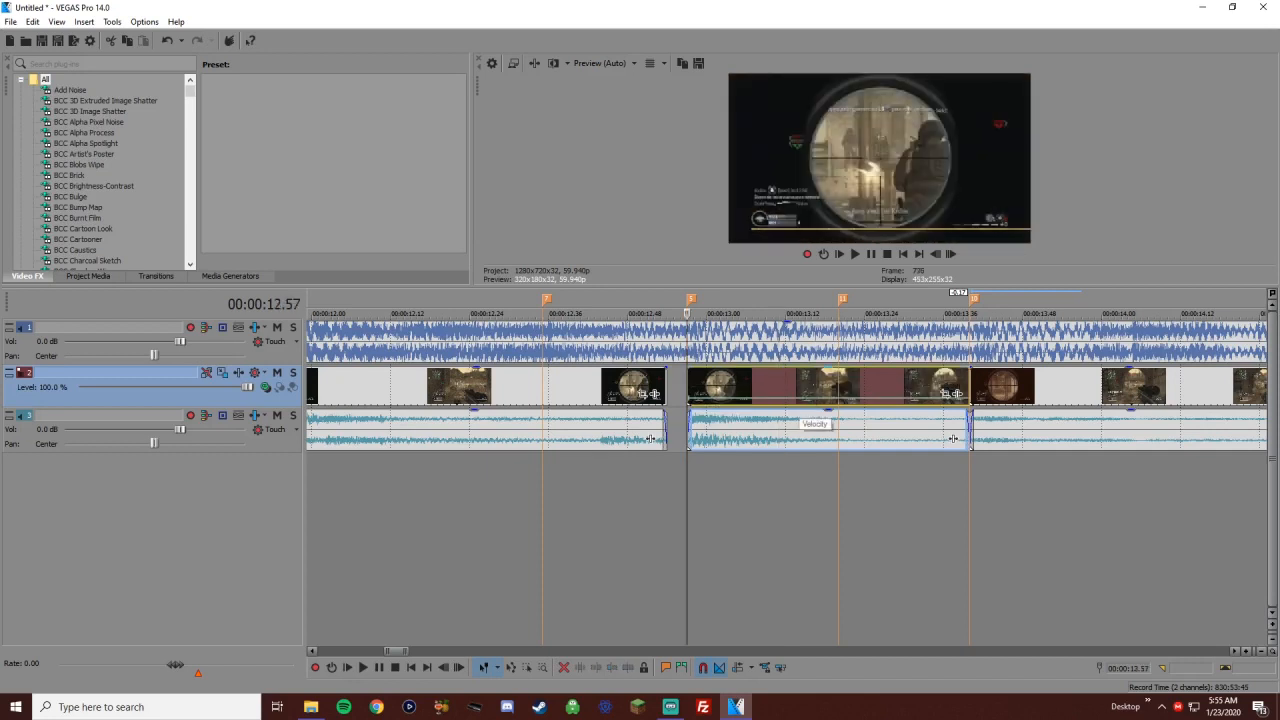
key(space)
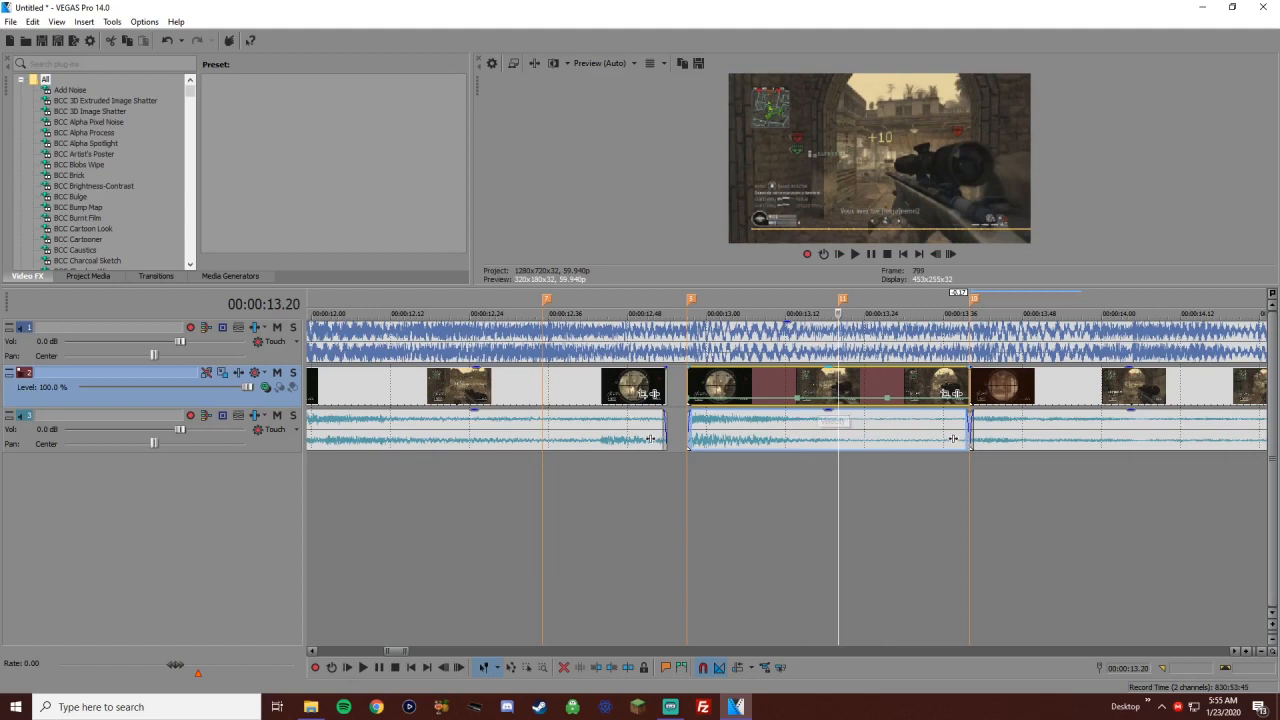
key(space)
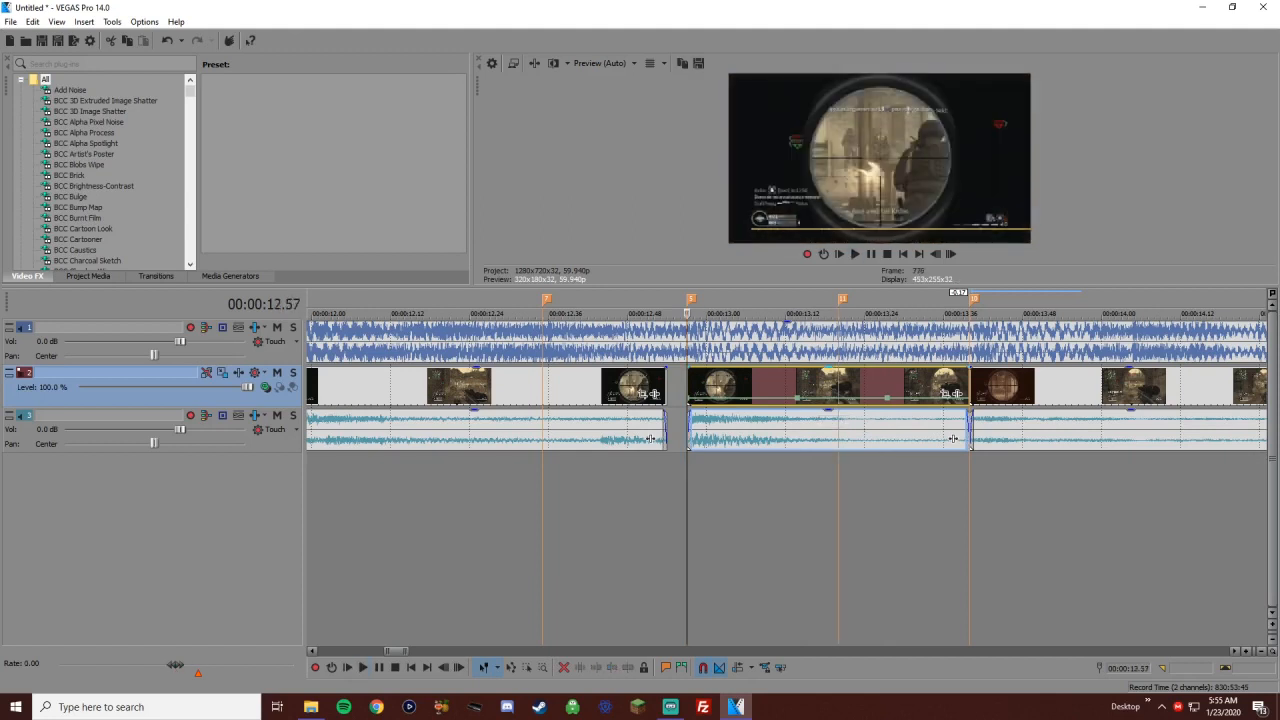
click(838, 425)
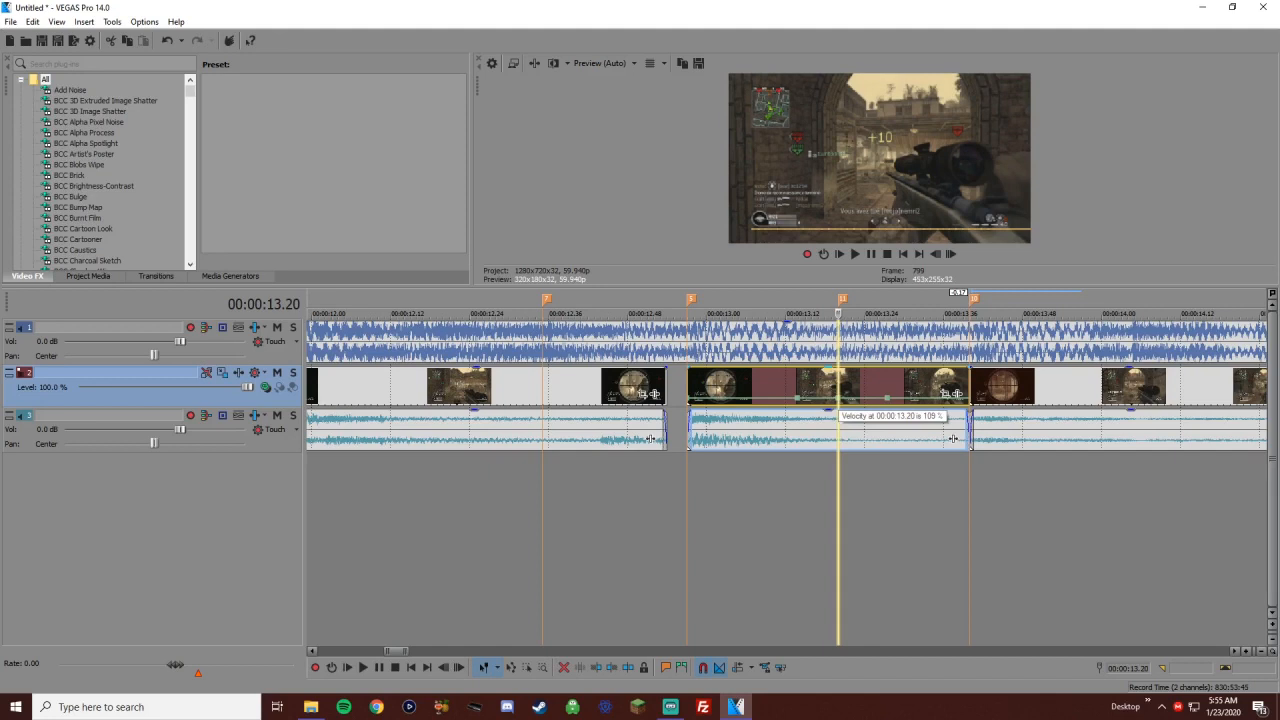
Raise the velocity envelope point at 00:00:13.20 to about 147 % and play the clip to check it
drag(838, 397, 838, 395)
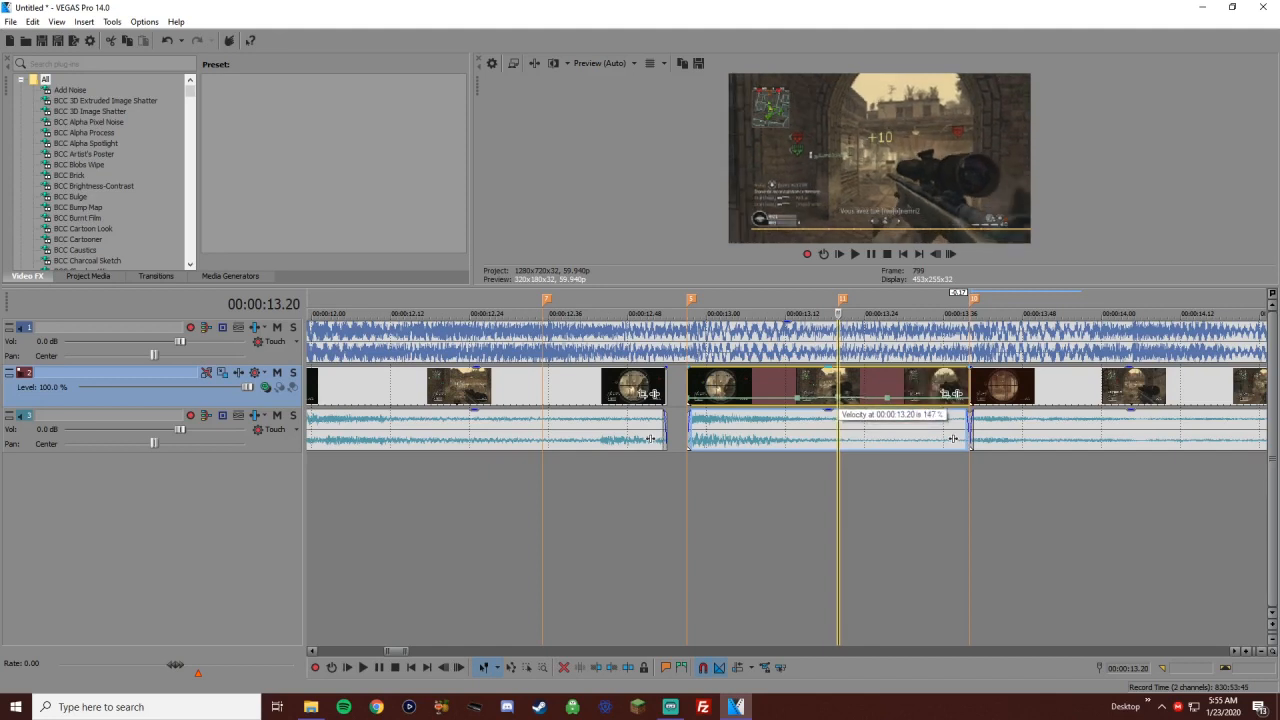
key(space)
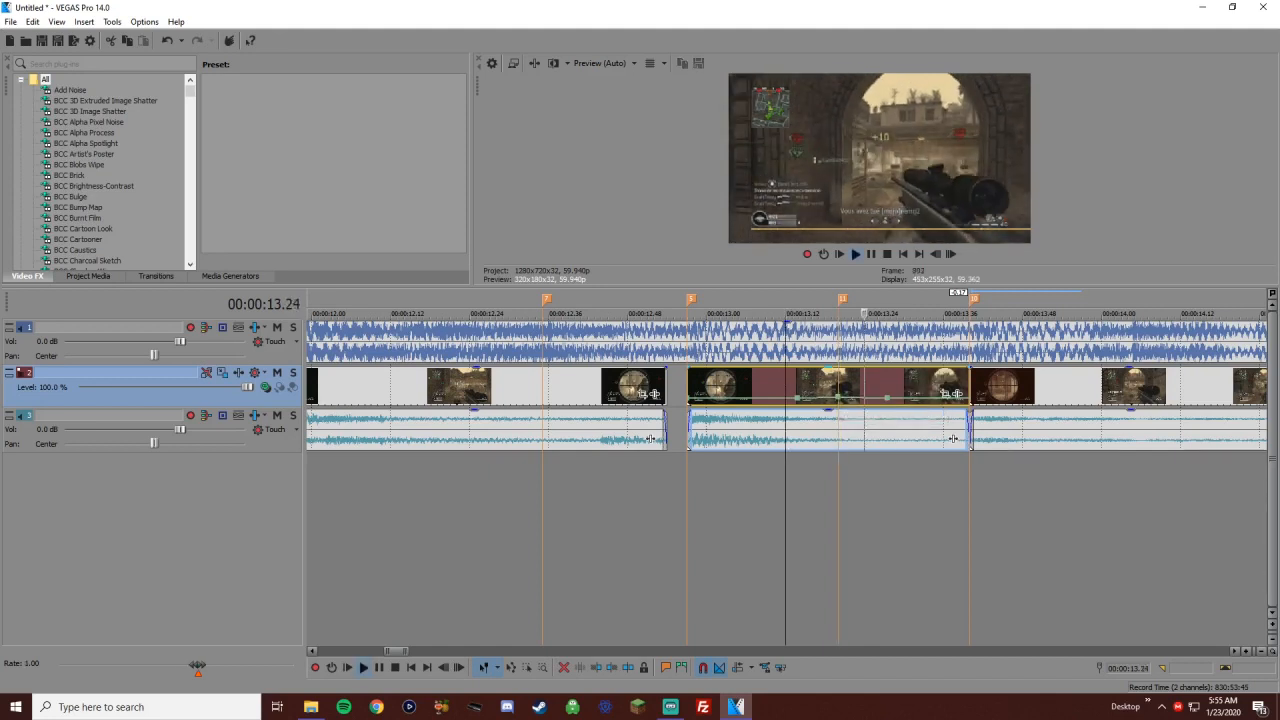
key(space)
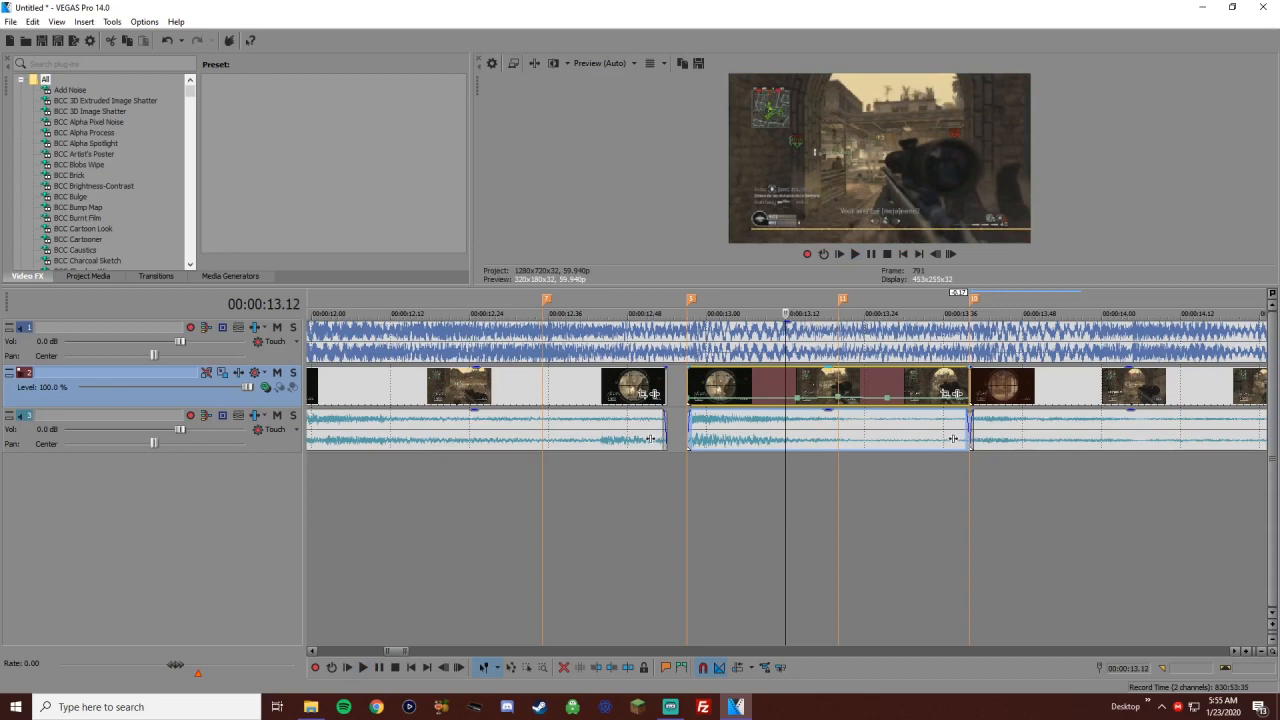
Adjust the velocity at the clip's start, 00:00:12.57, to about 109 % and play it back
click(797, 397)
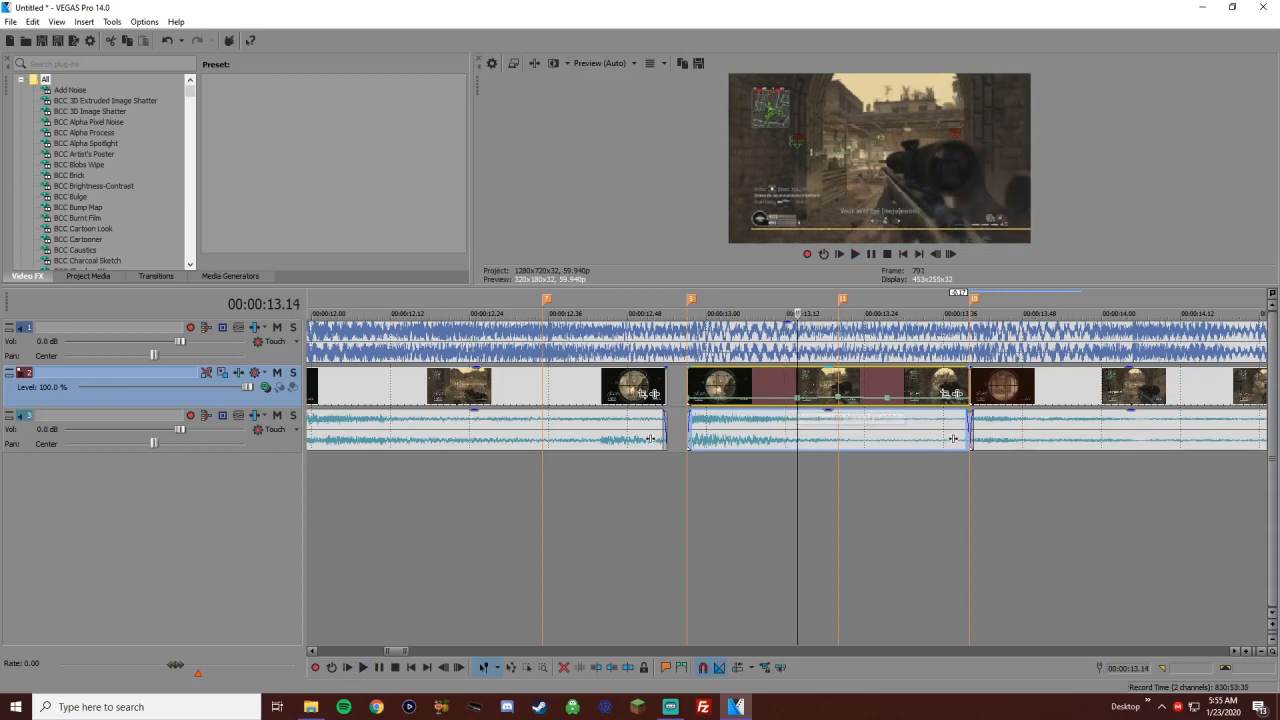
drag(689, 398, 689, 396)
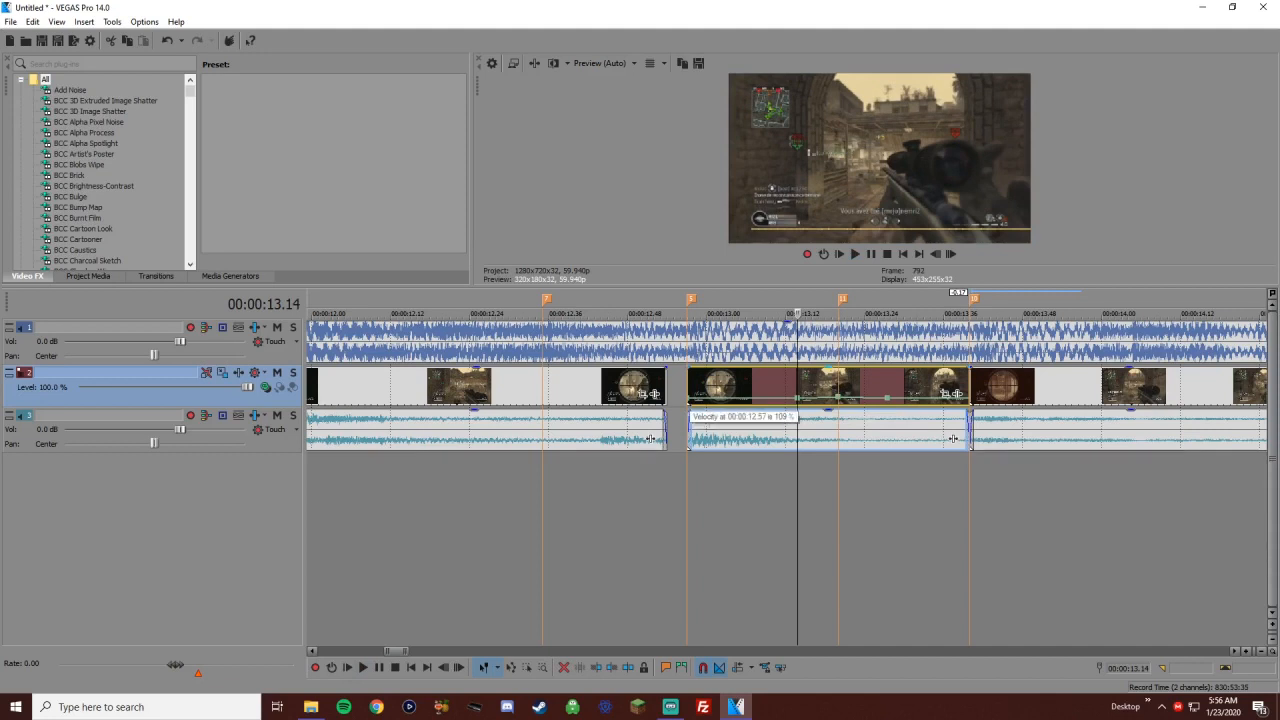
click(687, 375)
key(space)
key(space)
Raise the velocity at the clip's end so it speeds up into the shot at the marker at 00:00:13.40
click(966, 405)
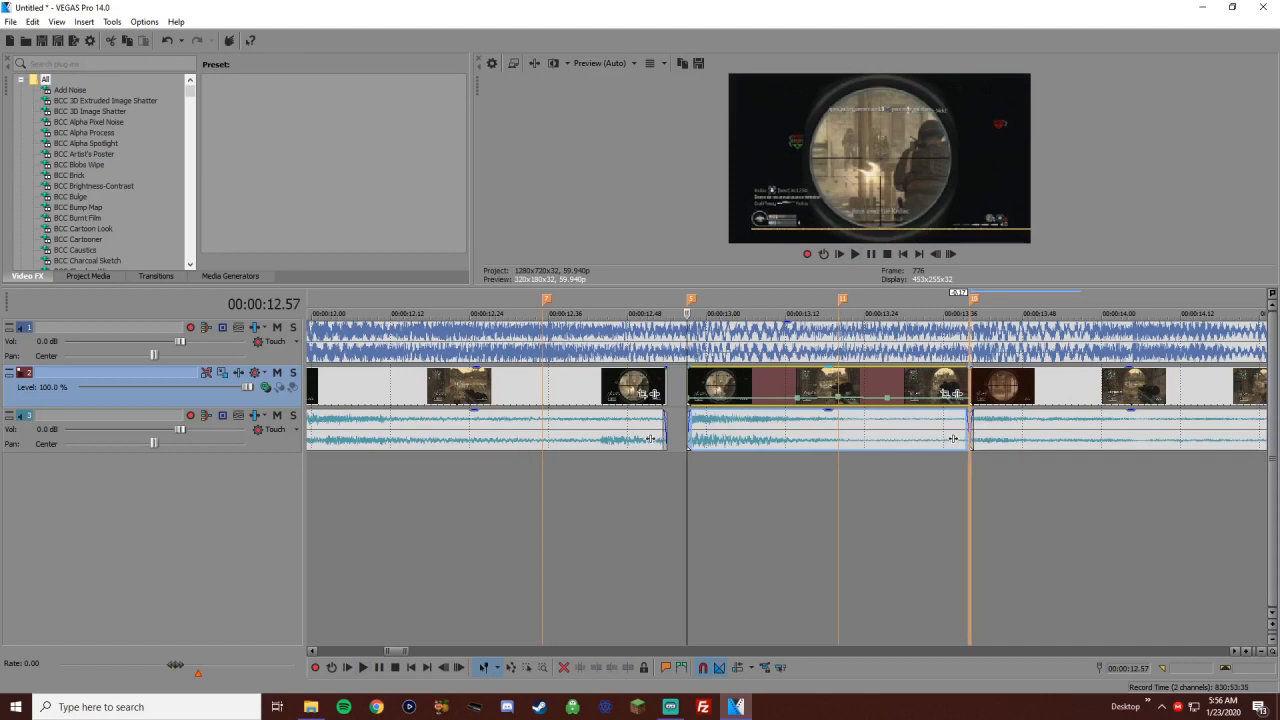
key(Left)
drag(955, 397, 953, 393)
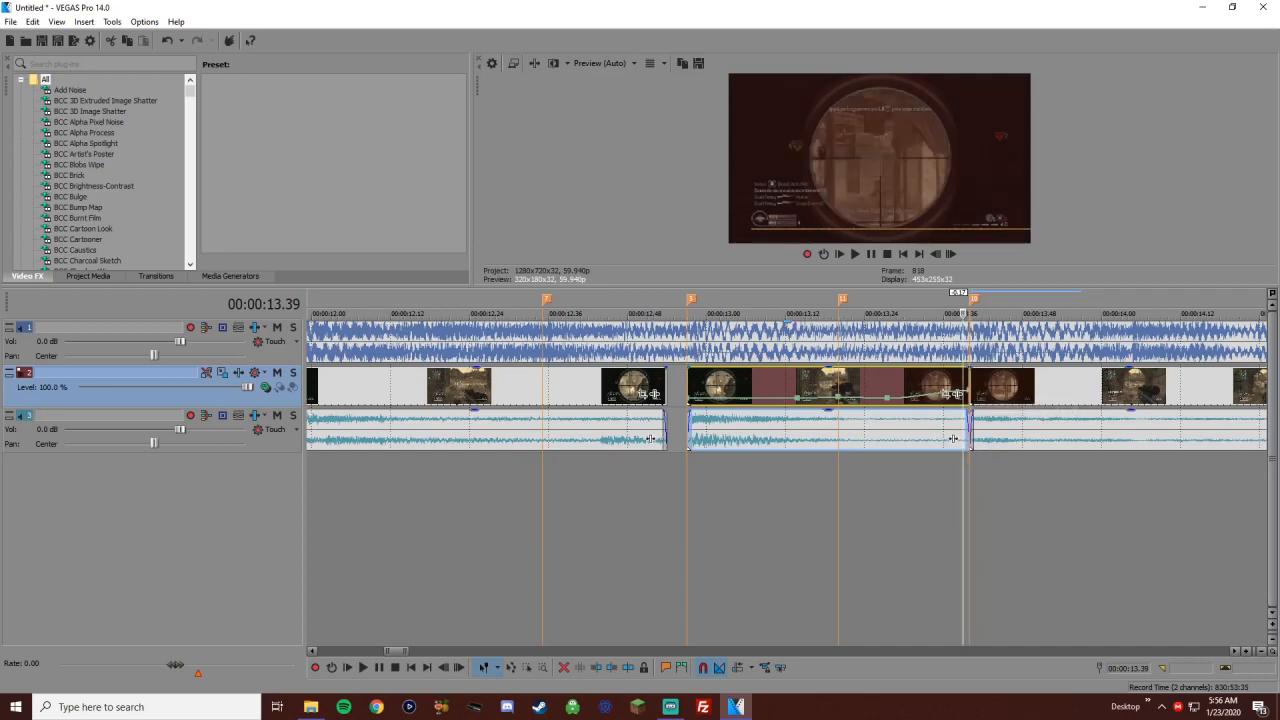
click(738, 385)
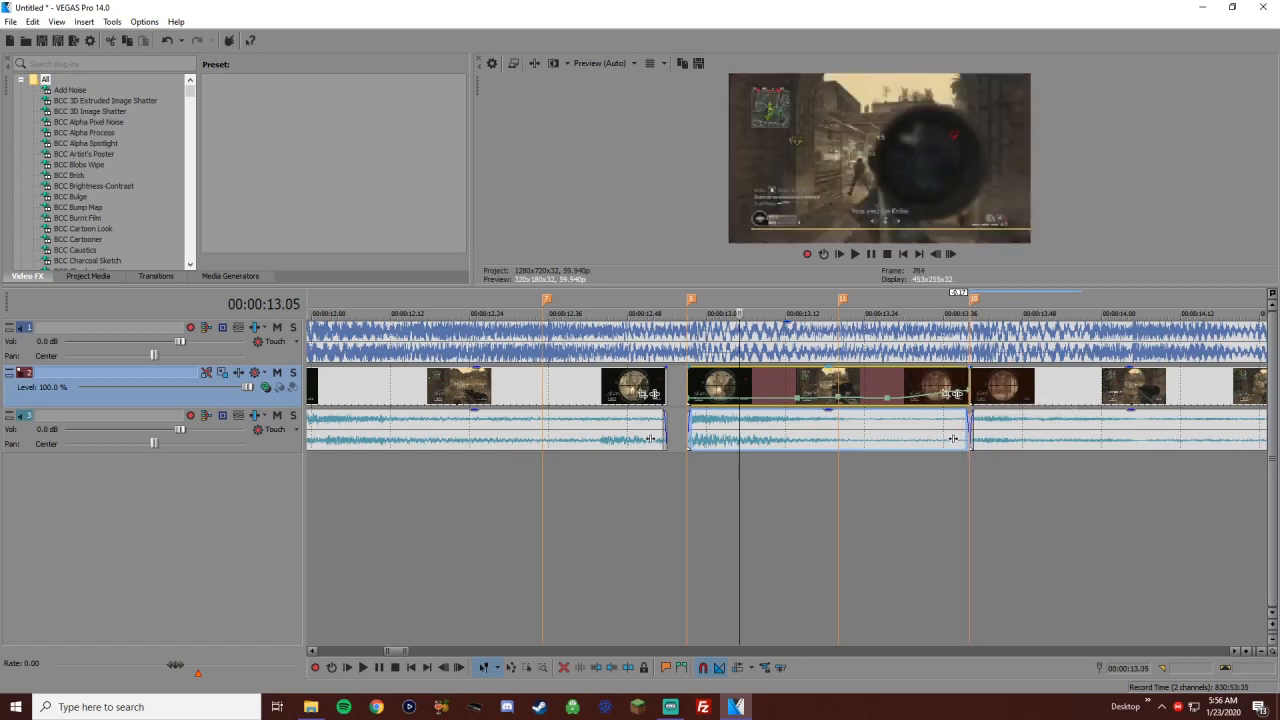
Play the speed-up into the marker at 00:00:13.40 and on into the following clip
scroll(738, 385, down, 2)
key(space)
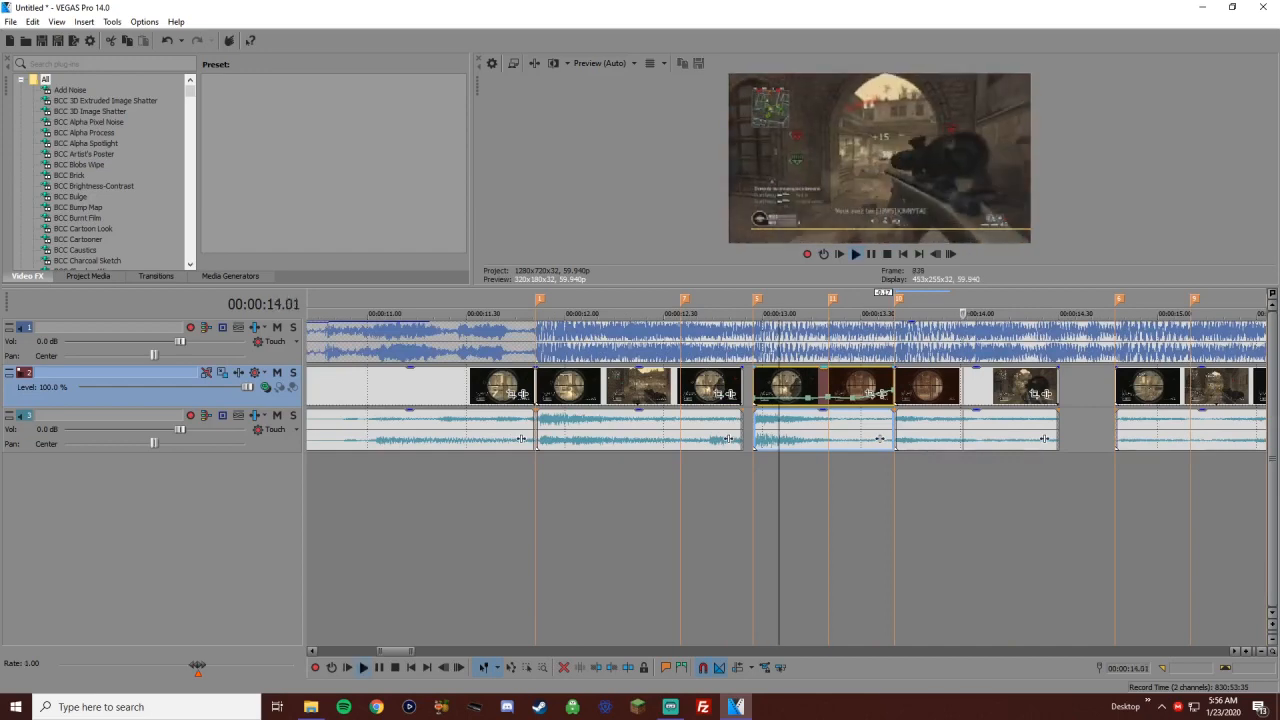
scroll(757, 385, down, 1)
key(space)
click(757, 385)
scroll(757, 385, up, 4)
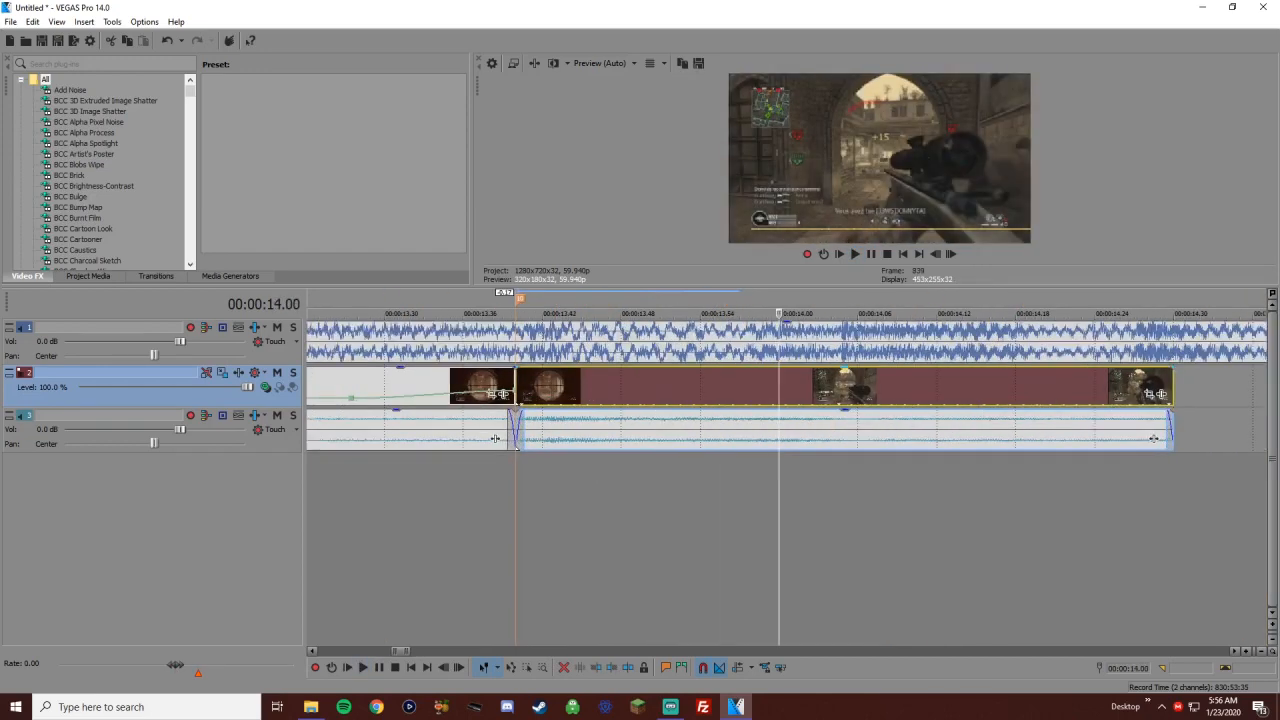
Step through the clip after 00:00:13.40 frame by frame and place a marker on the beat at 00:00:14.04
key(space)
key(space)
key(Right)
key(Right)
key(Right)
key(Right)
key(Right)
key(Left)
key(m)
Insert a velocity envelope on the clip starting at 00:00:13.40 and add an envelope point at 00:00:13.57
scroll(757, 385, down, 3)
right_click(736, 385)
mouse_move(800, 553)
click(970, 553)
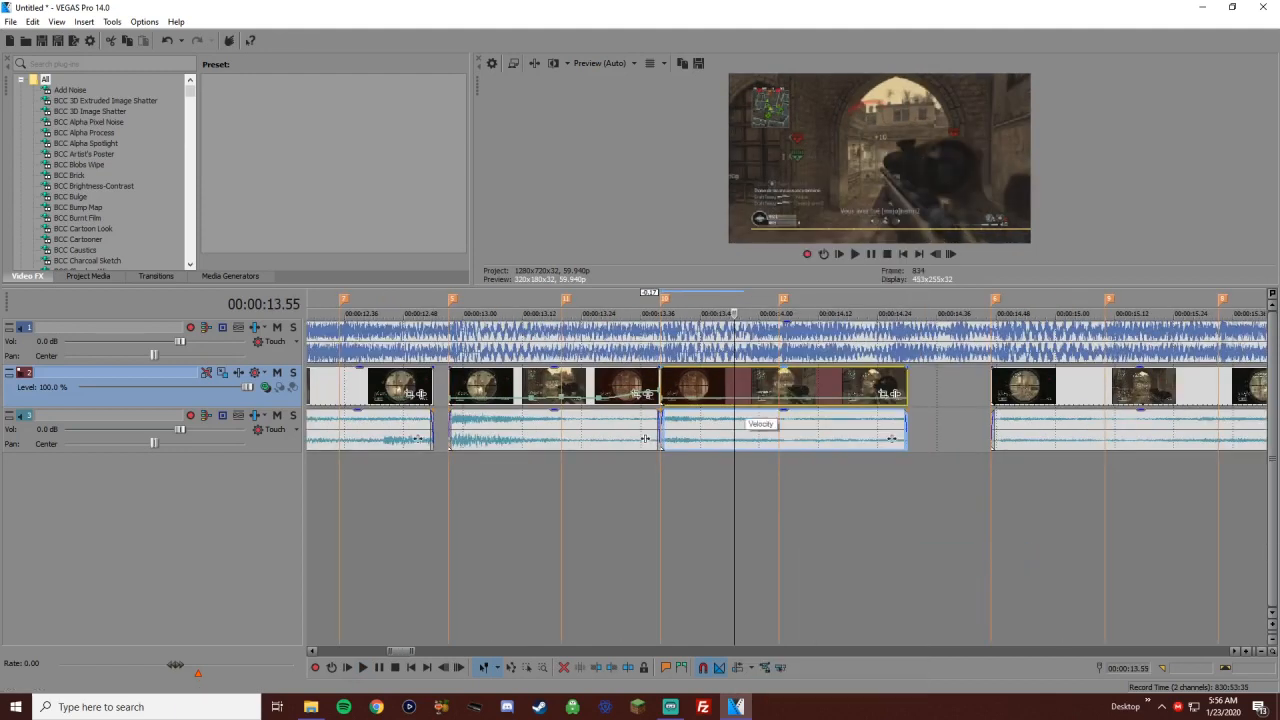
double_click(744, 397)
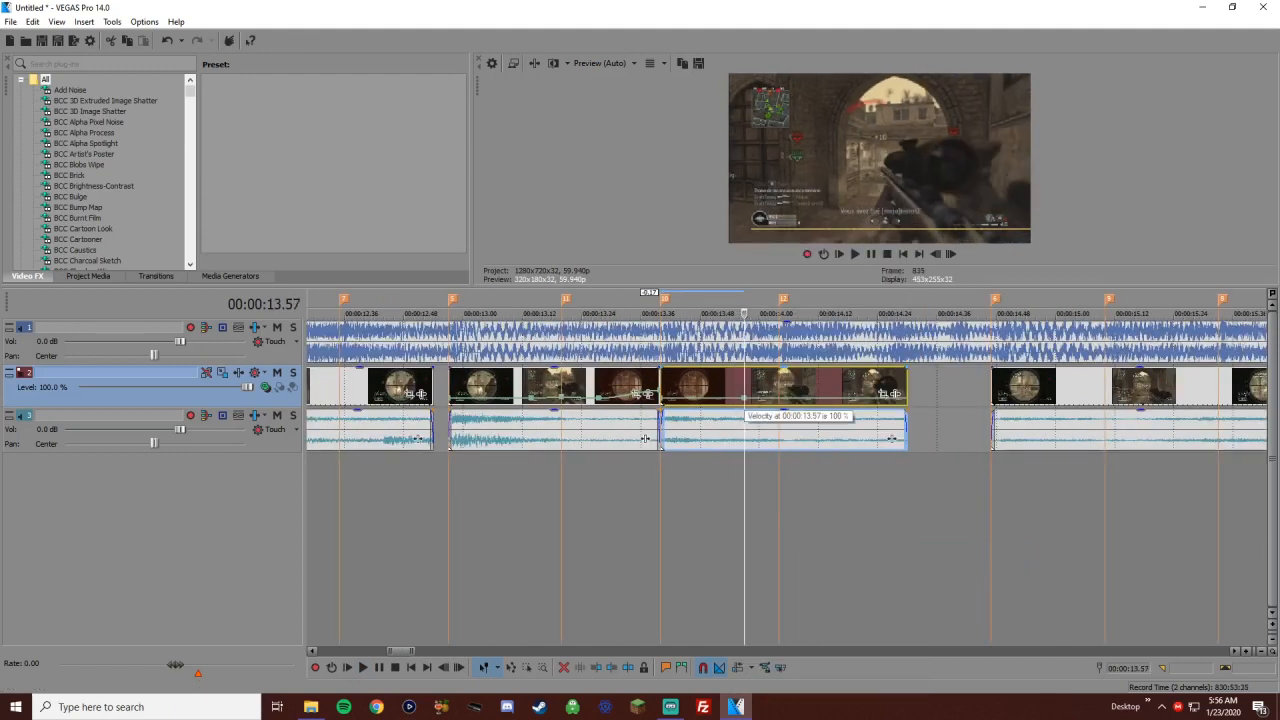
Play the transition into the clip and raise its starting velocity at 00:00:13.40 to about 120 %
click(645, 438)
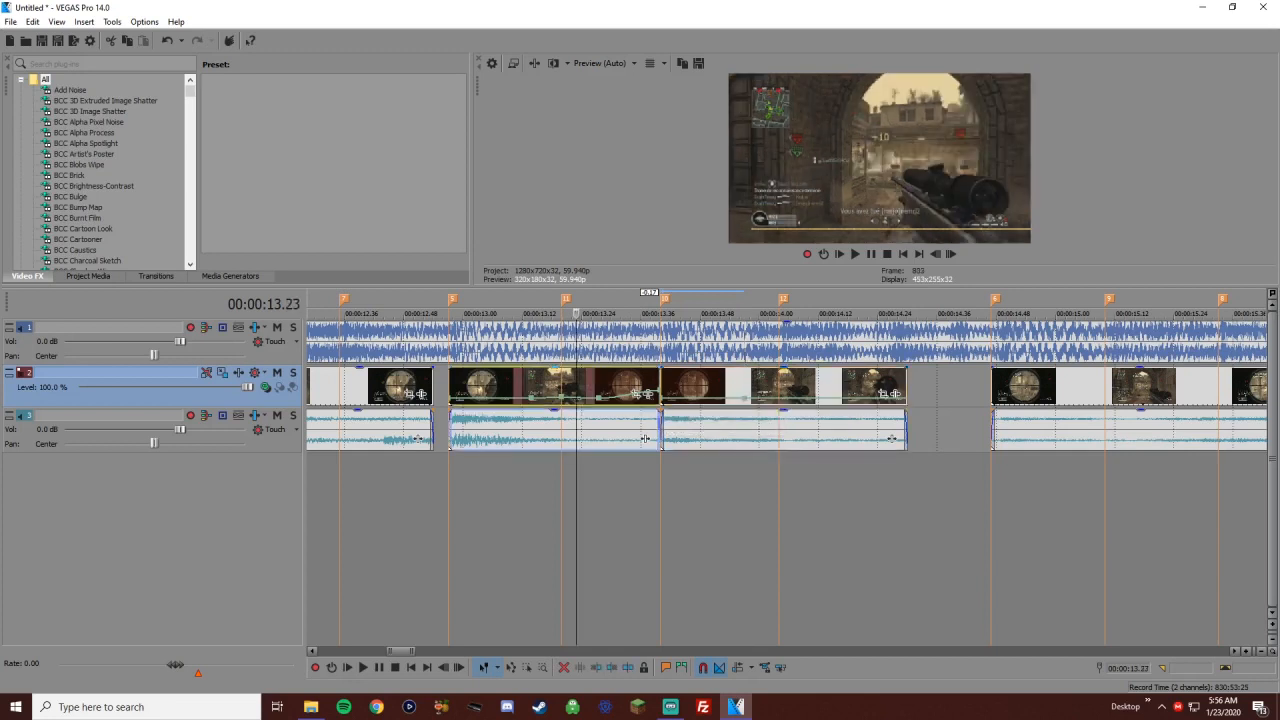
click(512, 438)
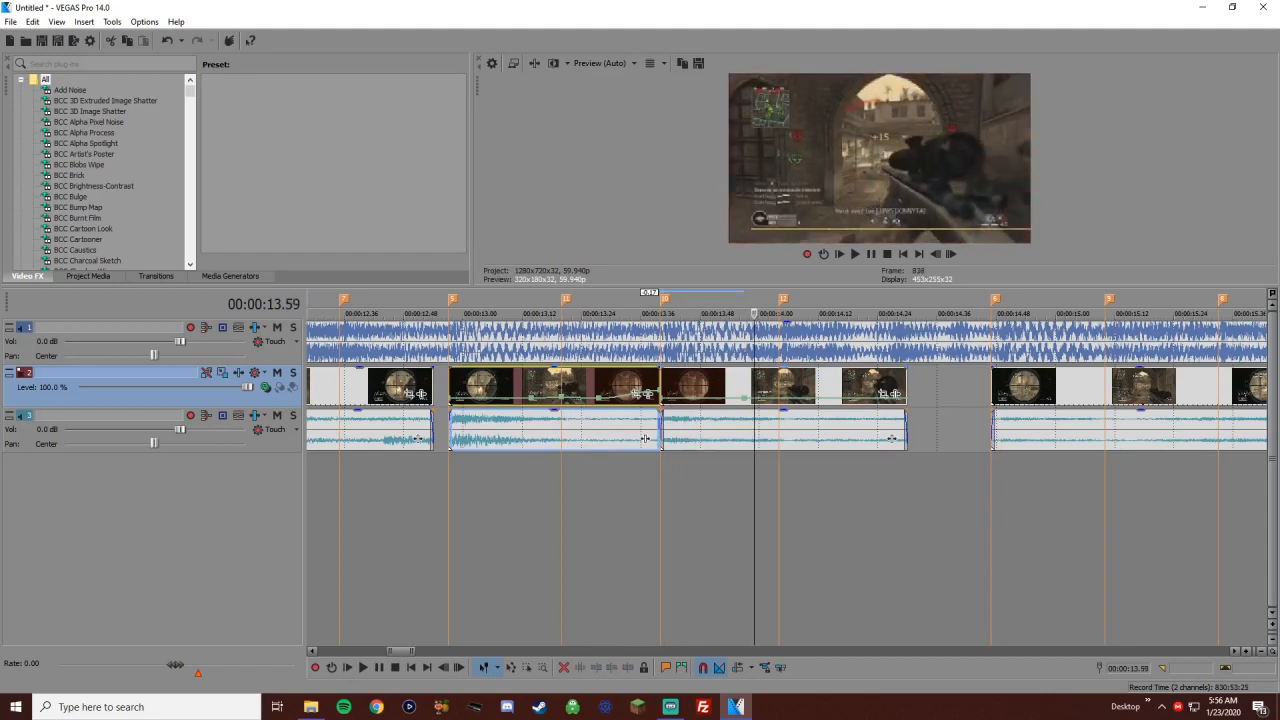
click(744, 398)
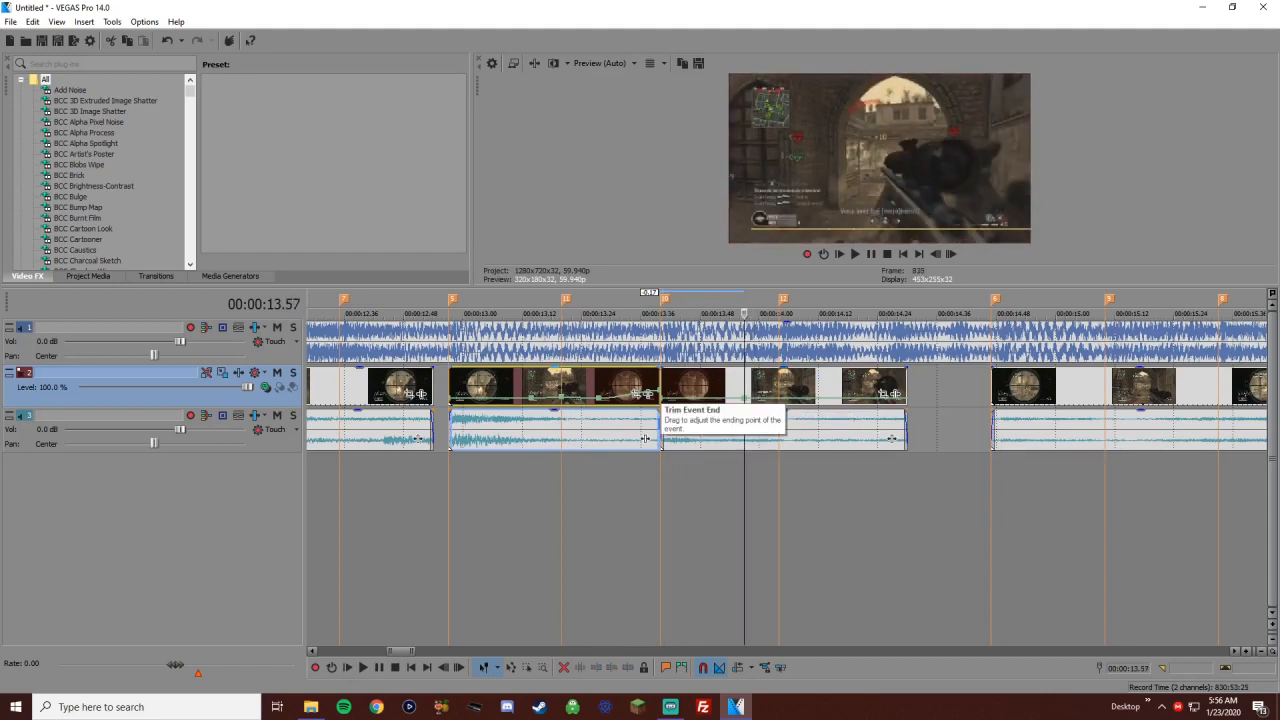
drag(660, 398, 660, 396)
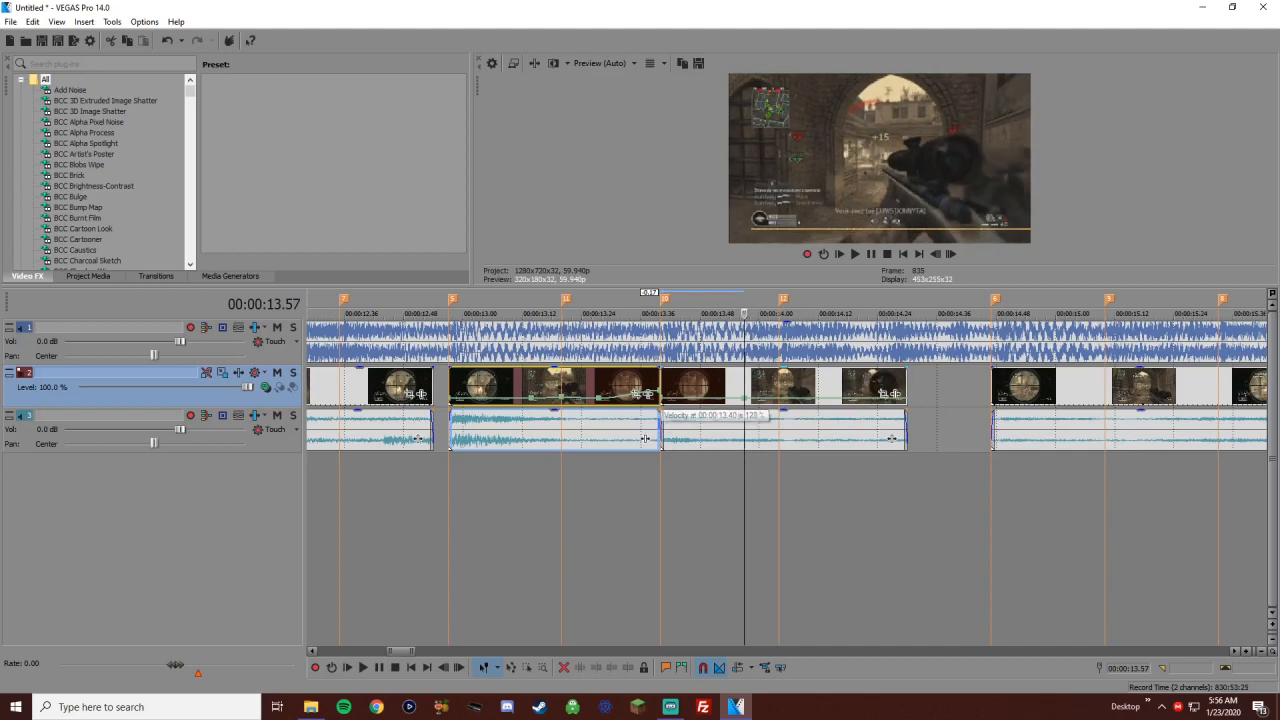
Change the velocity segment starting at 00:00:13.40 to a slow fade and play it back
right_click(662, 396)
click(705, 457)
click(606, 470)
key(space)
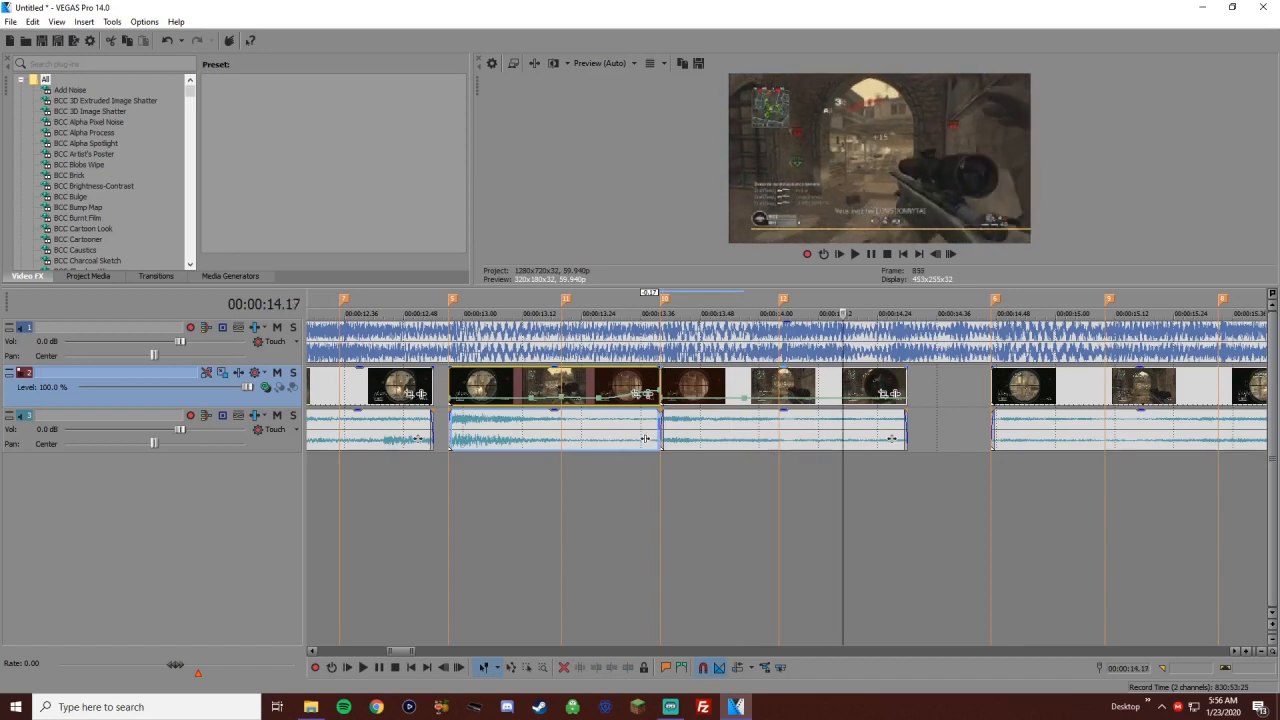
Add velocity points at 00:00:14.18 and at the 00:00:14.04 marker, raising the marker's point to speed up the clip there
click(846, 470)
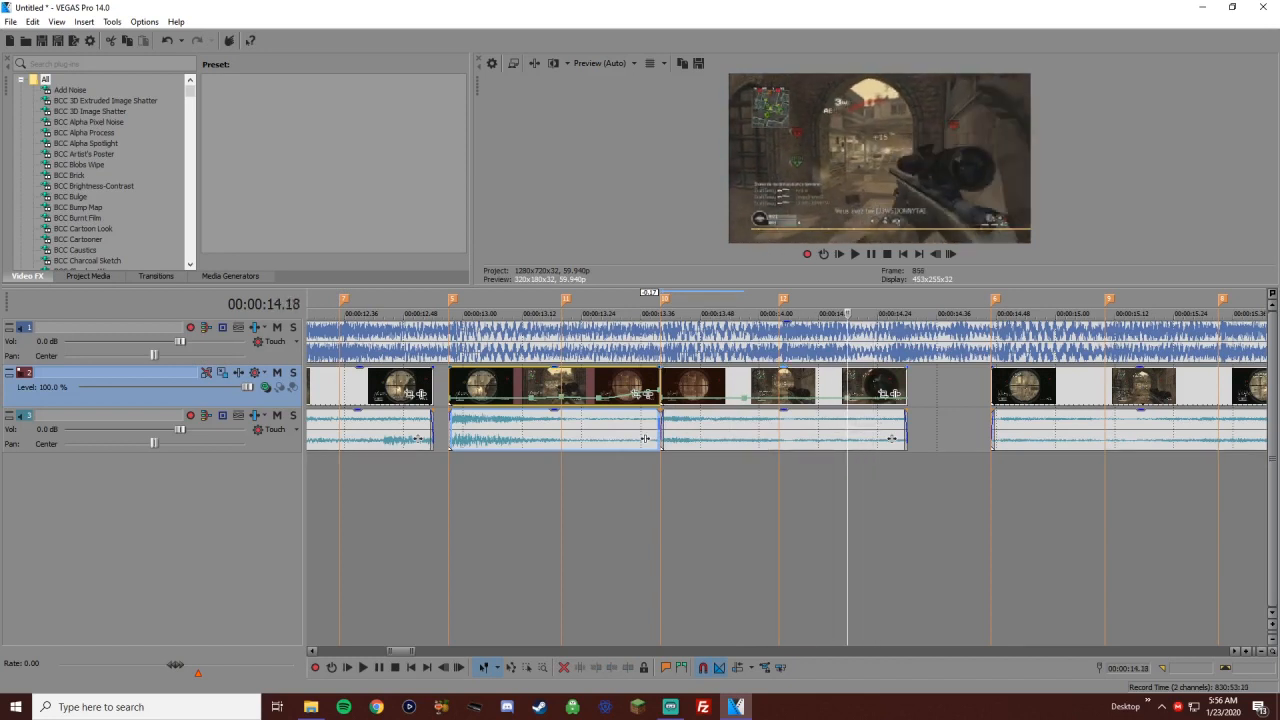
click(779, 386)
double_click(779, 398)
drag(779, 398, 779, 386)
click(527, 386)
scroll(527, 386, down, 3)
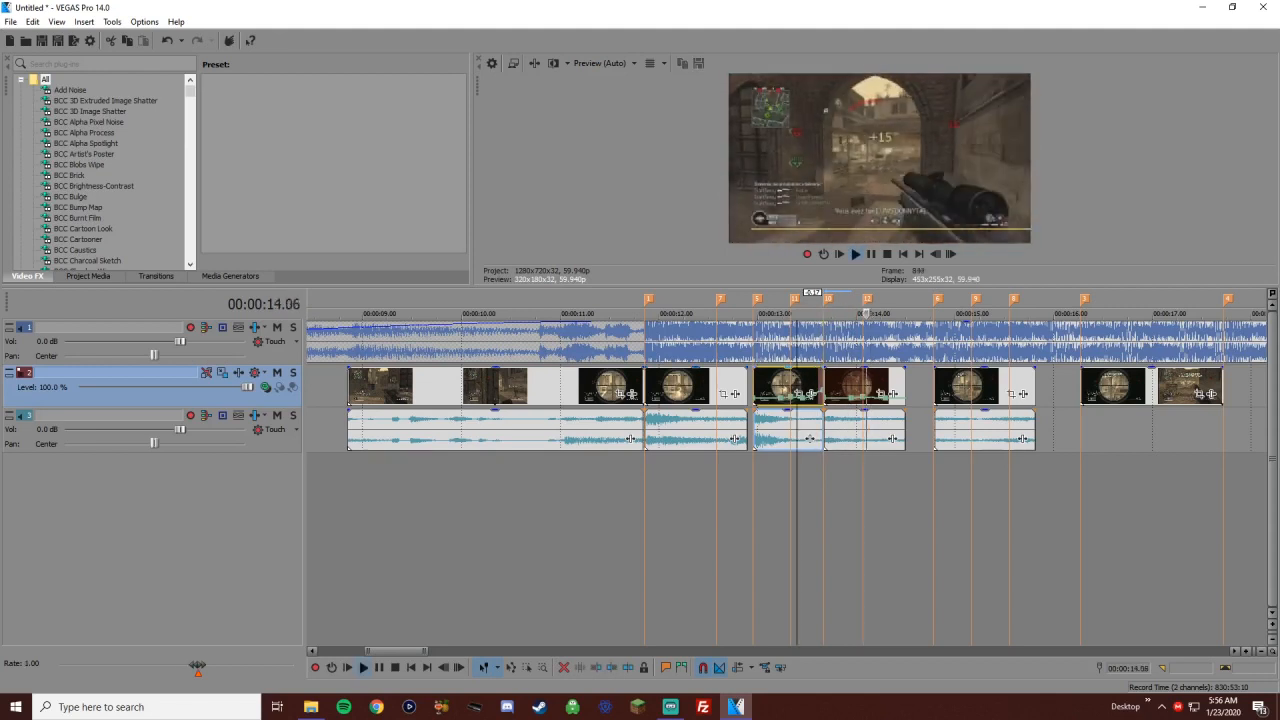
Set the velocity envelope point at 00:00:14.18 to 60 %
right_click(885, 397)
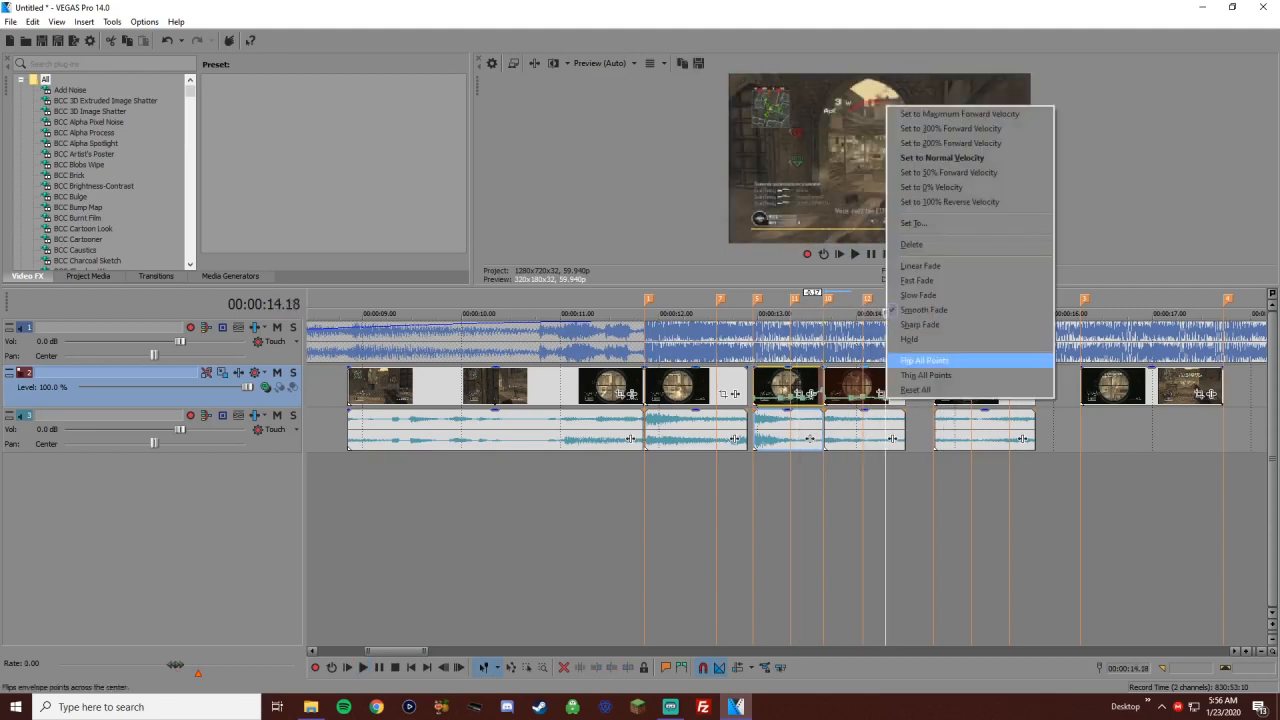
click(926, 223)
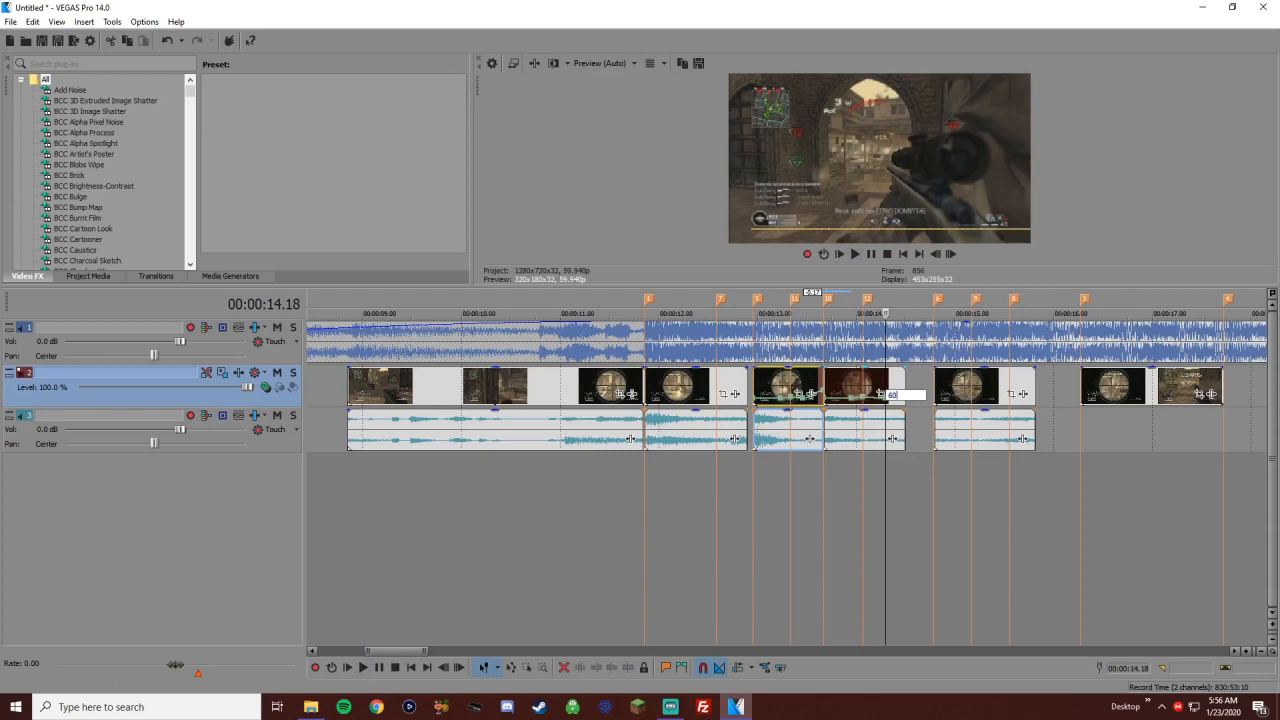
Ungroup the clip's video from its audio and extend the video's end to the start of the next clip
click(875, 392)
key(u)
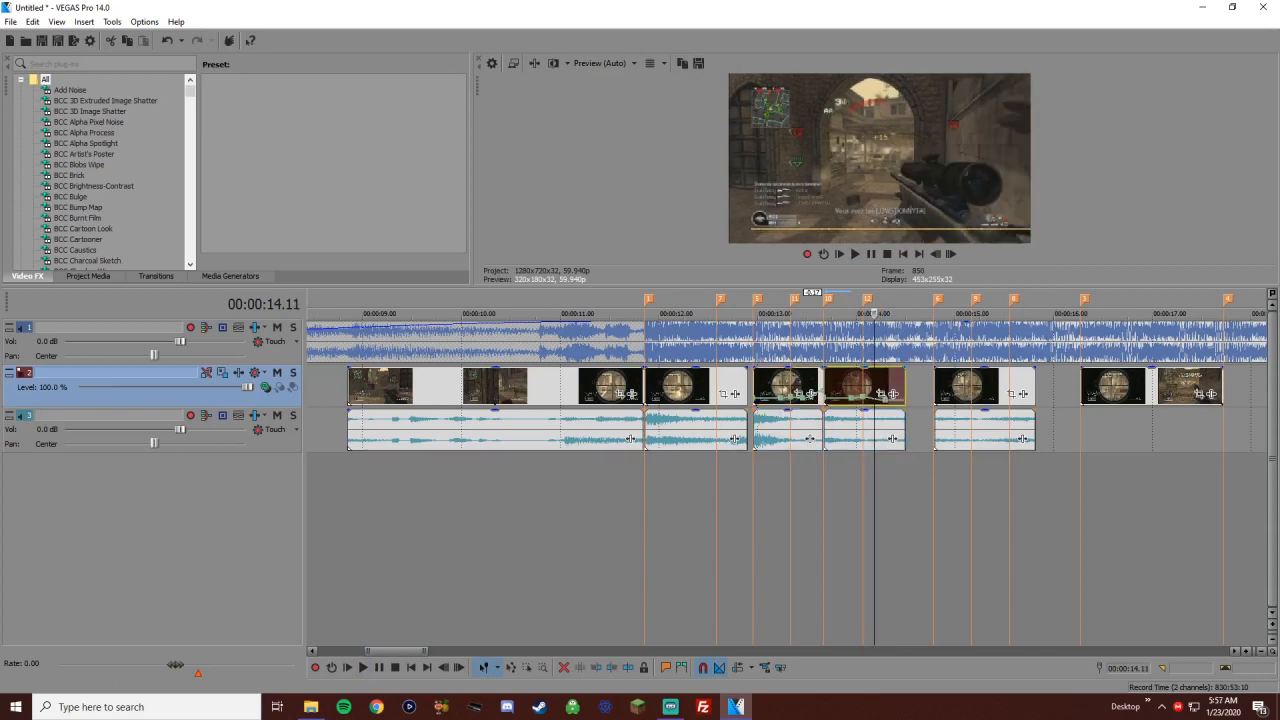
drag(905, 390, 933, 390)
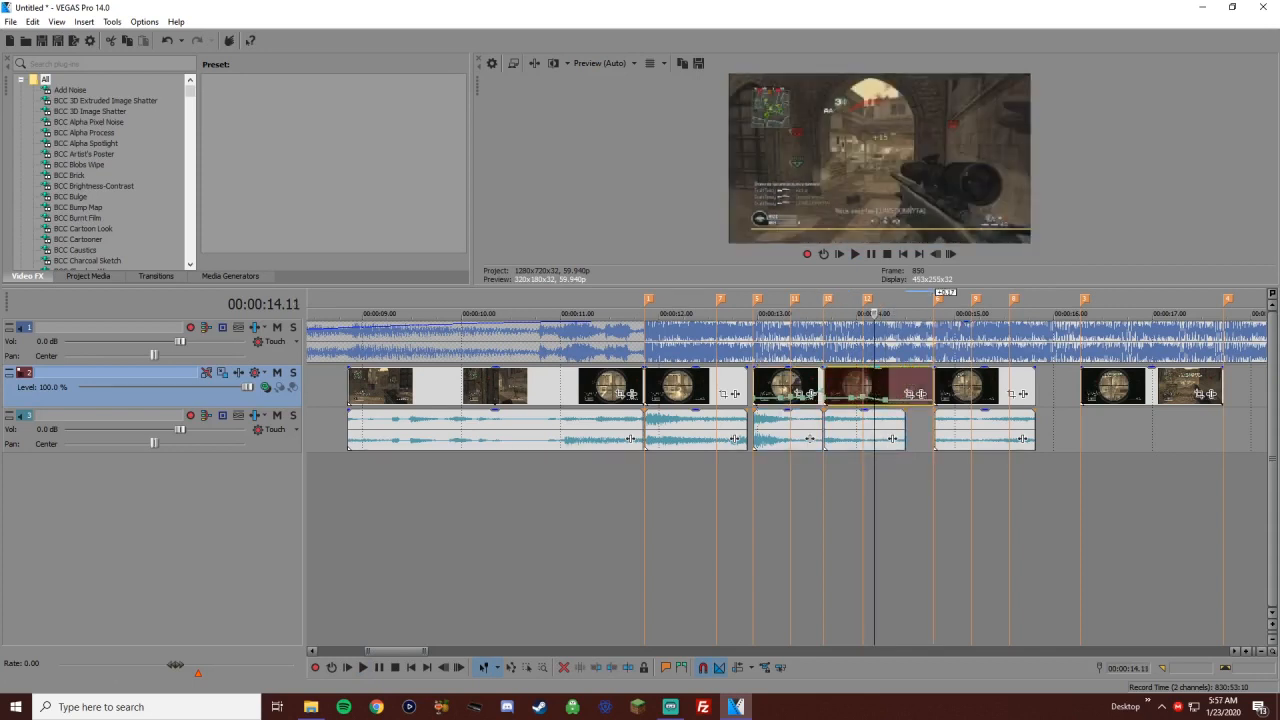
key(j)
Review the clip's velocity points and examine the cut at 00:00:13.40 frame by frame and in playback
click(818, 399)
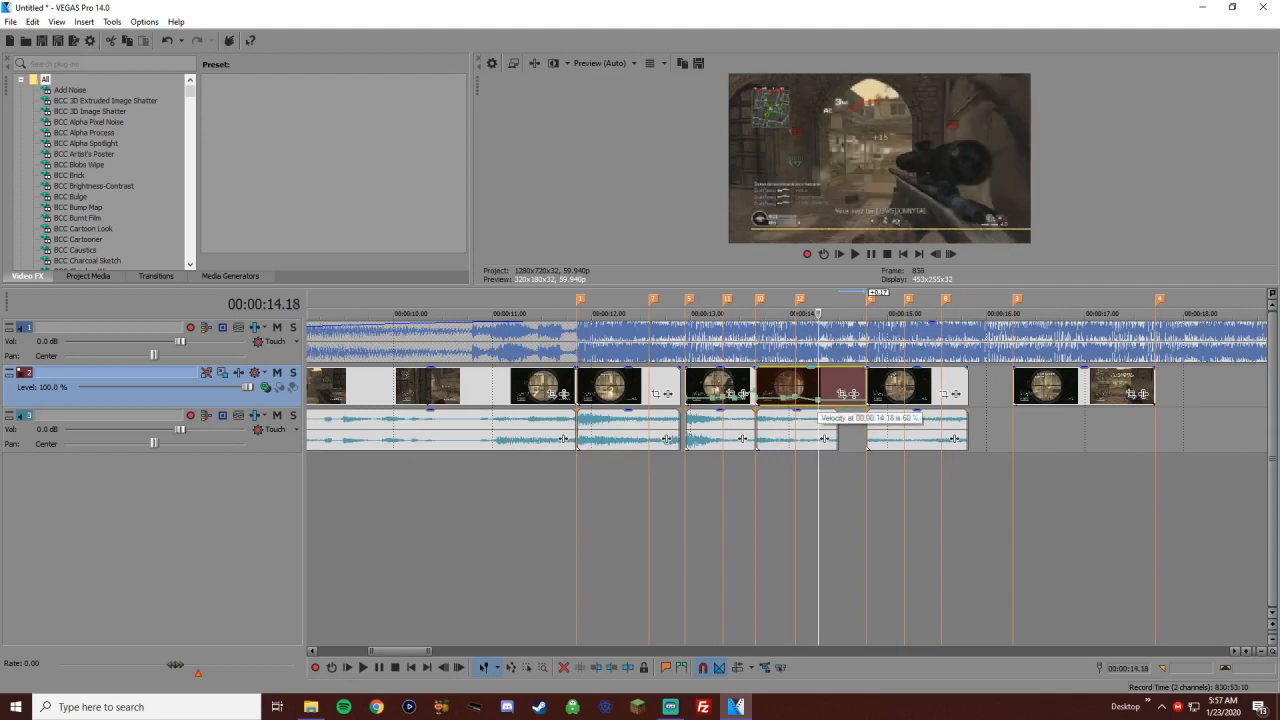
click(772, 390)
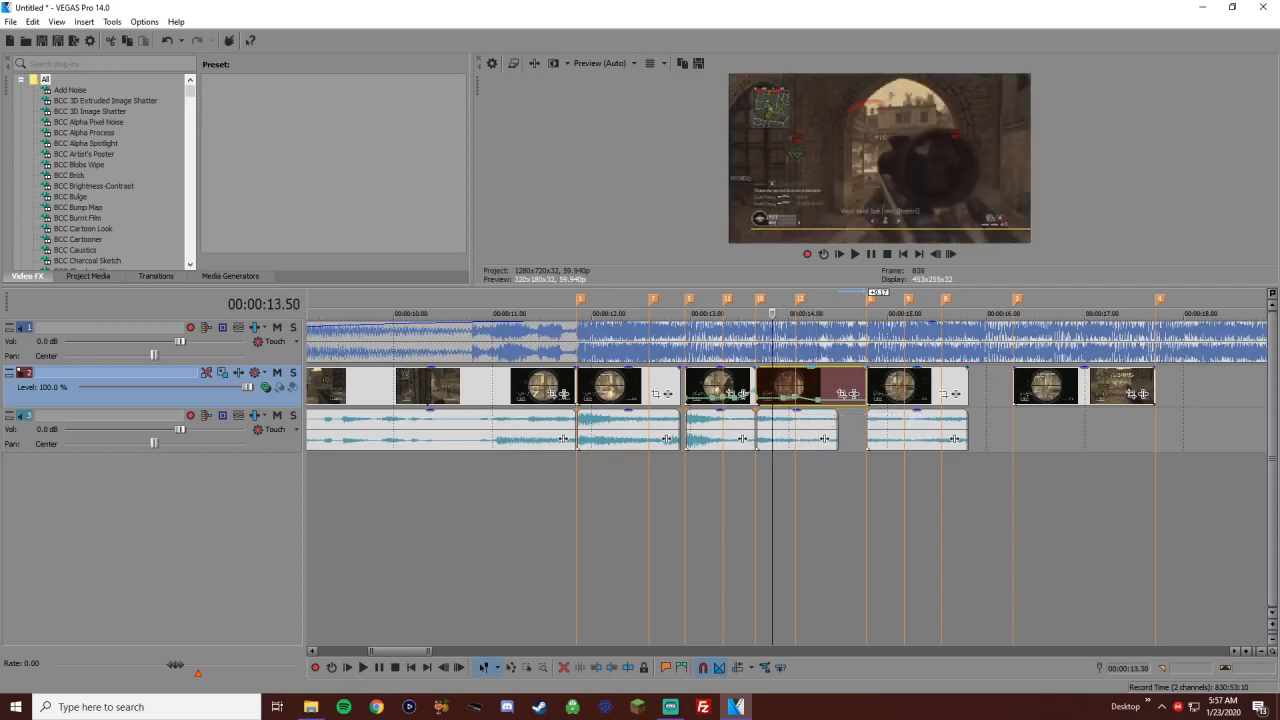
click(783, 398)
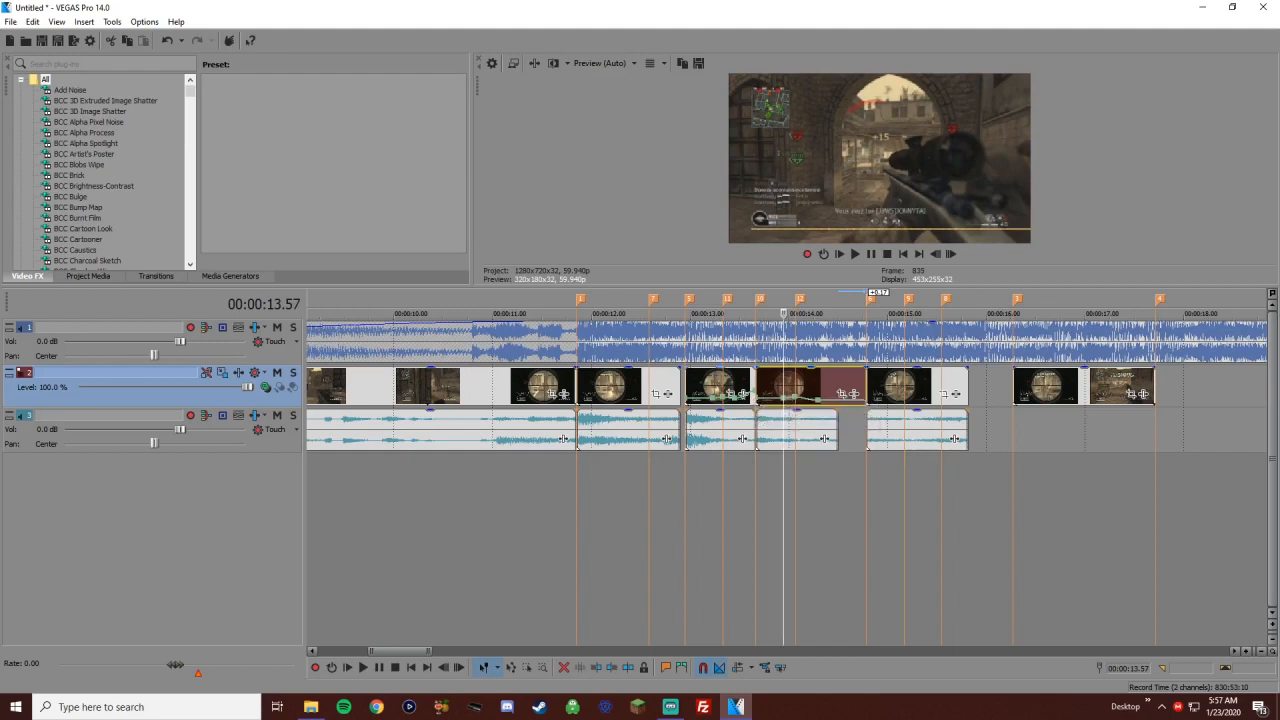
click(742, 400)
scroll(742, 438, up, 3)
key(Right)
key(Right)
key(Right)
key(Right)
key(Right)
key(Right)
key(Right)
key(Right)
key(Right)
key(Right)
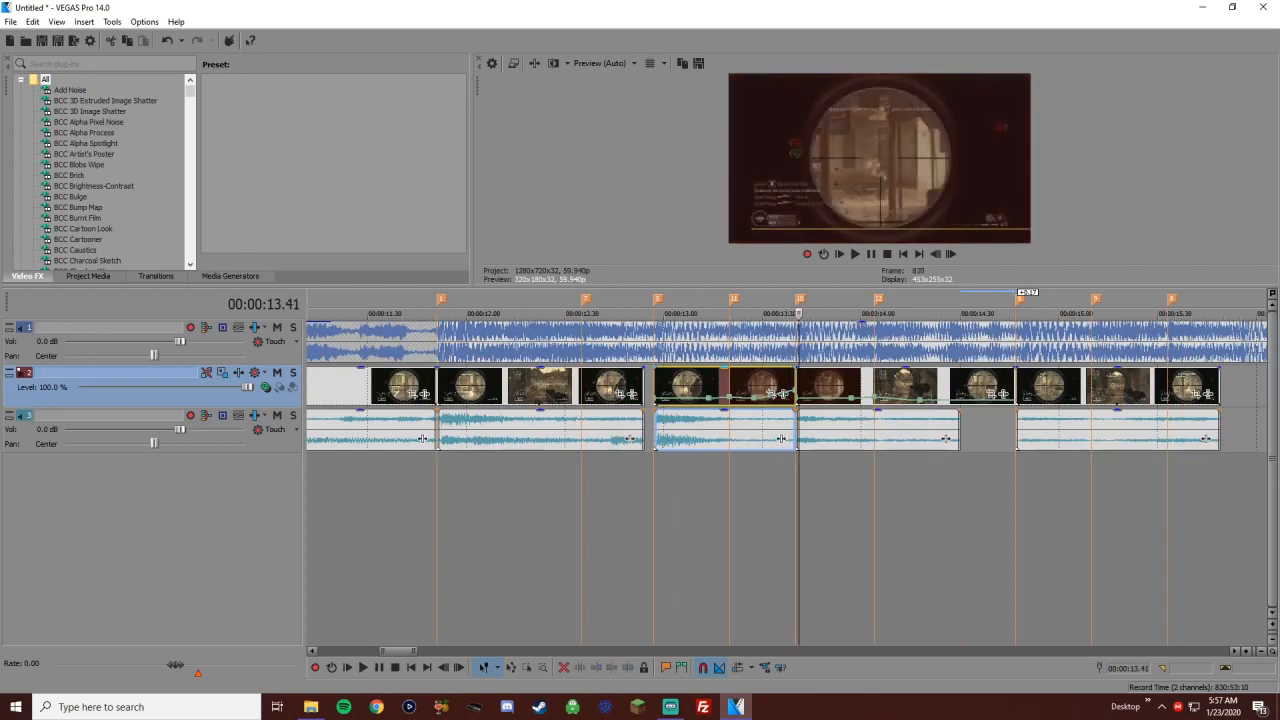
click(808, 385)
key(space)
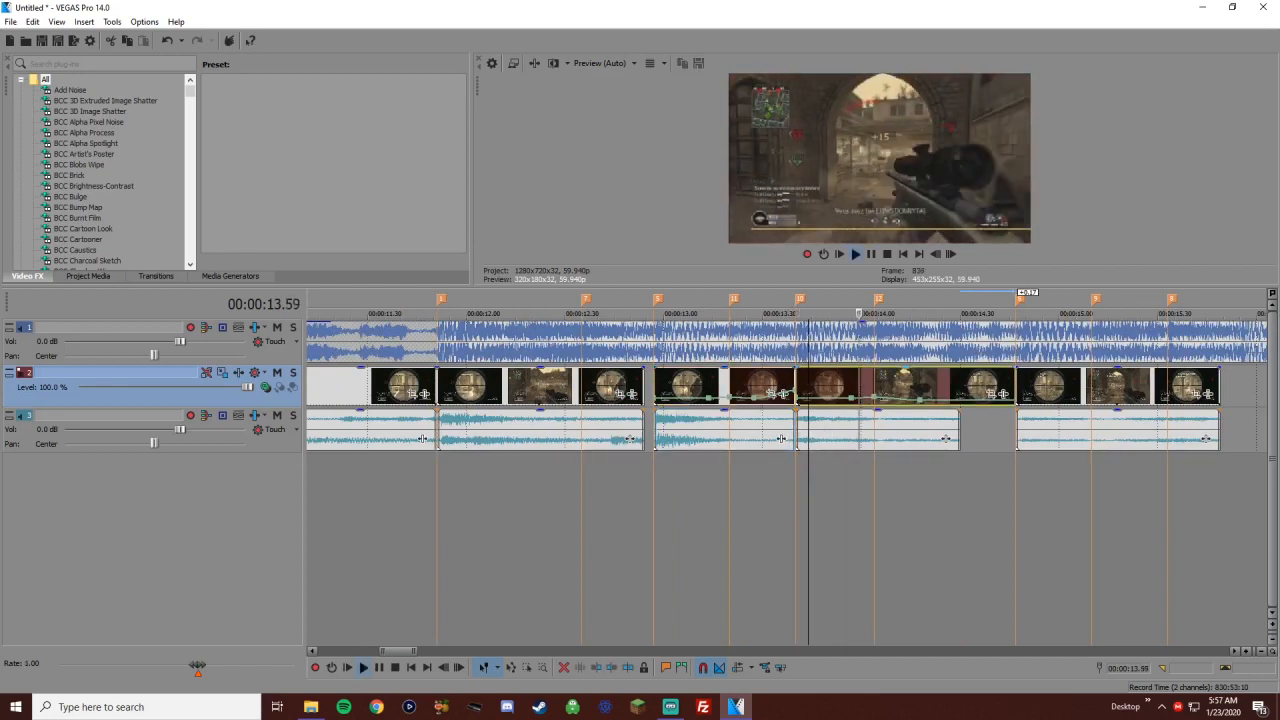
key(space)
Edit the value of the velocity envelope point at 00:00:13.57
right_click(891, 400)
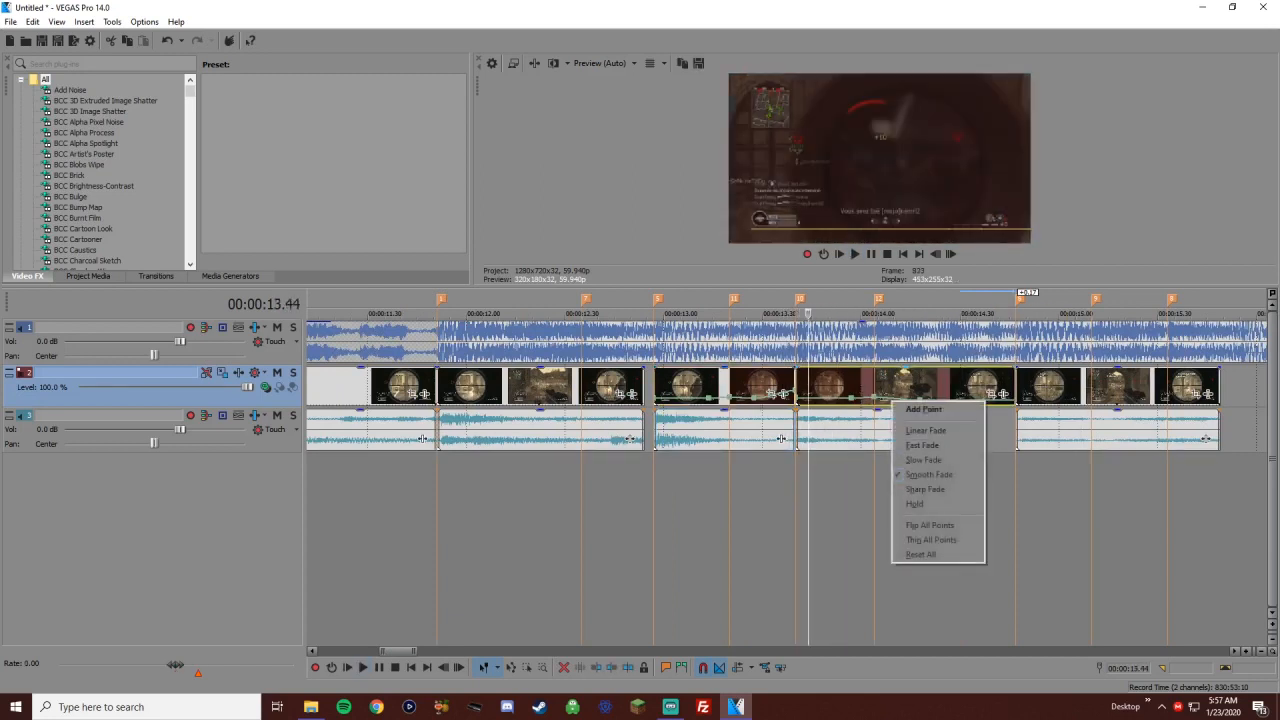
click(874, 398)
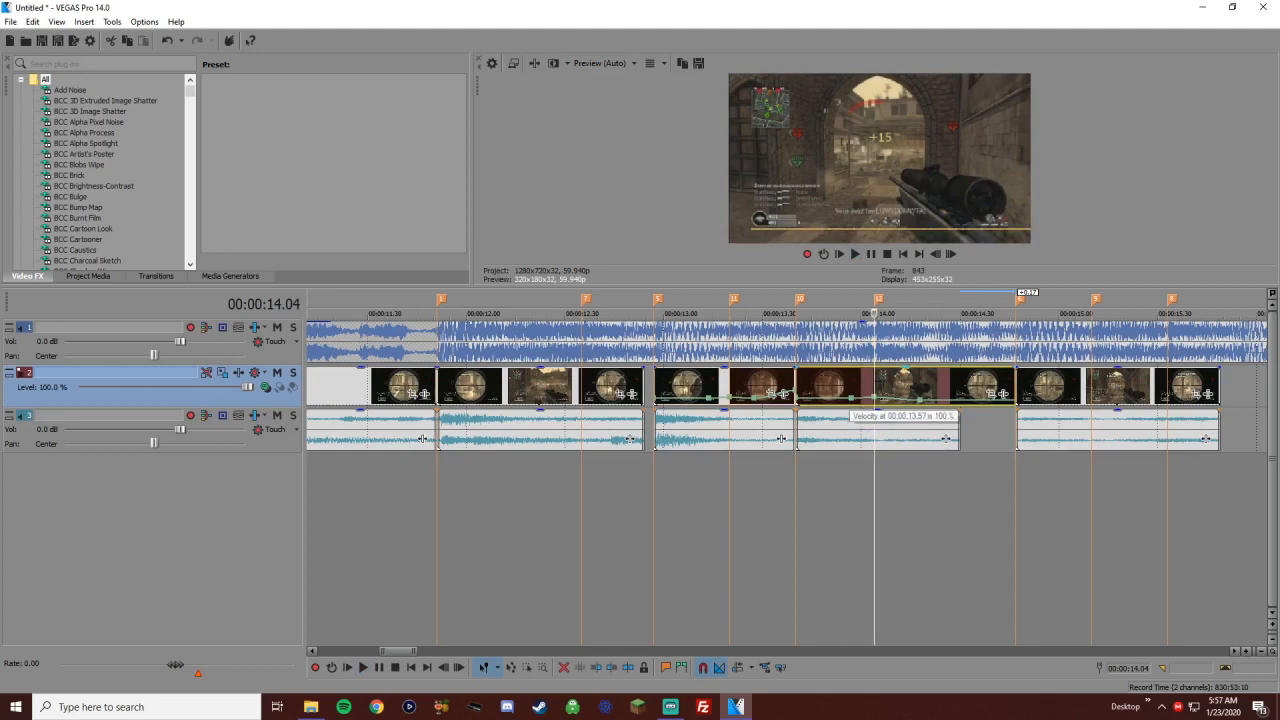
right_click(852, 397)
click(900, 516)
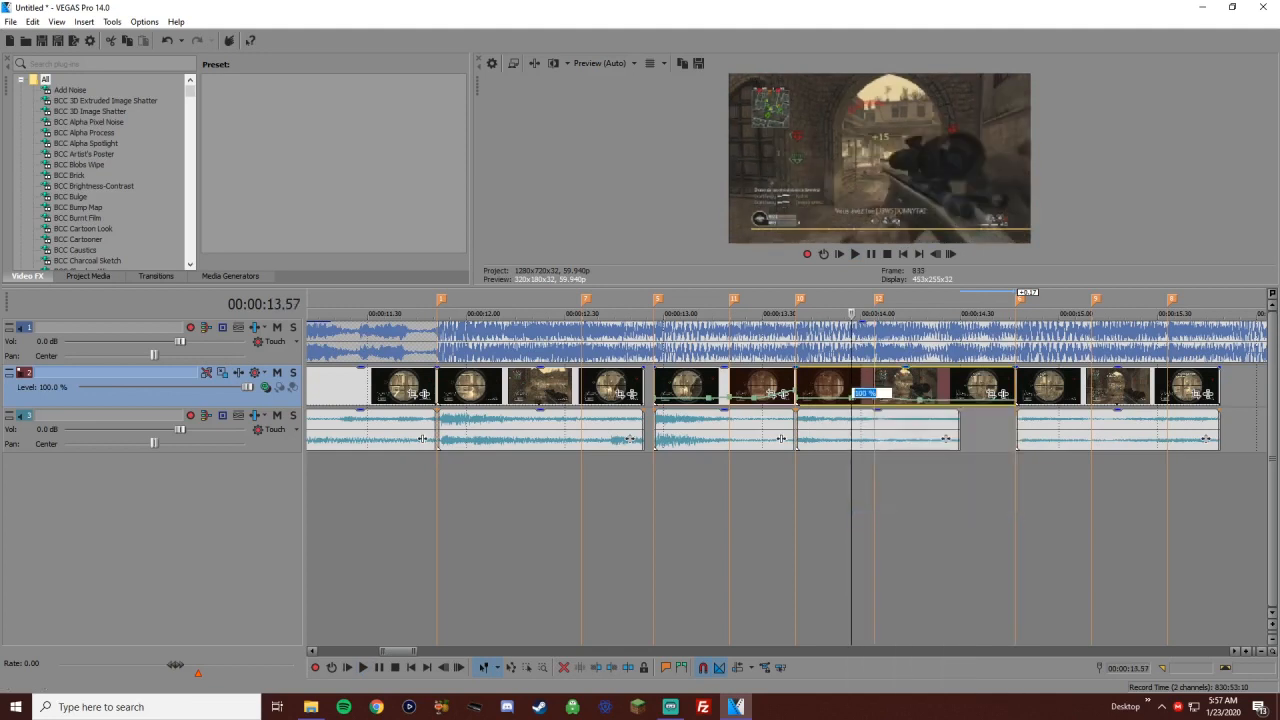
key(Return)
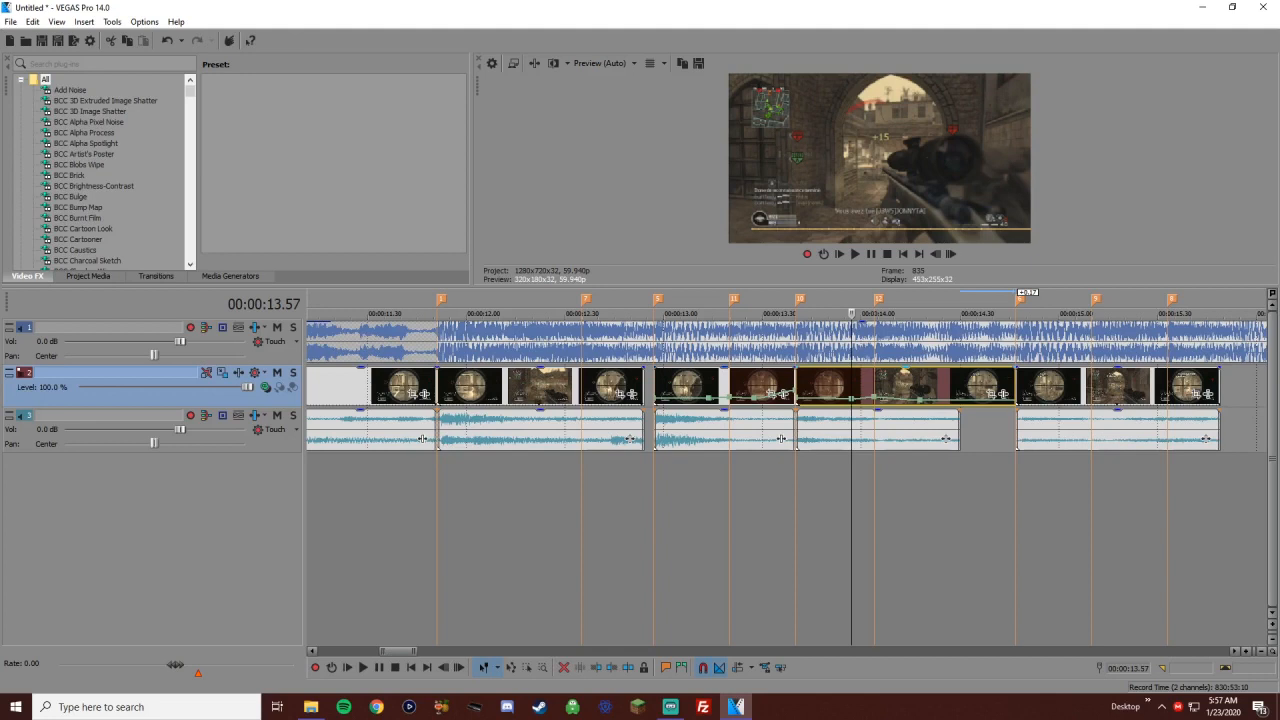
Check the fade type of the clip's opening velocity segment and play from the preceding clip through the next cut
right_click(806, 399)
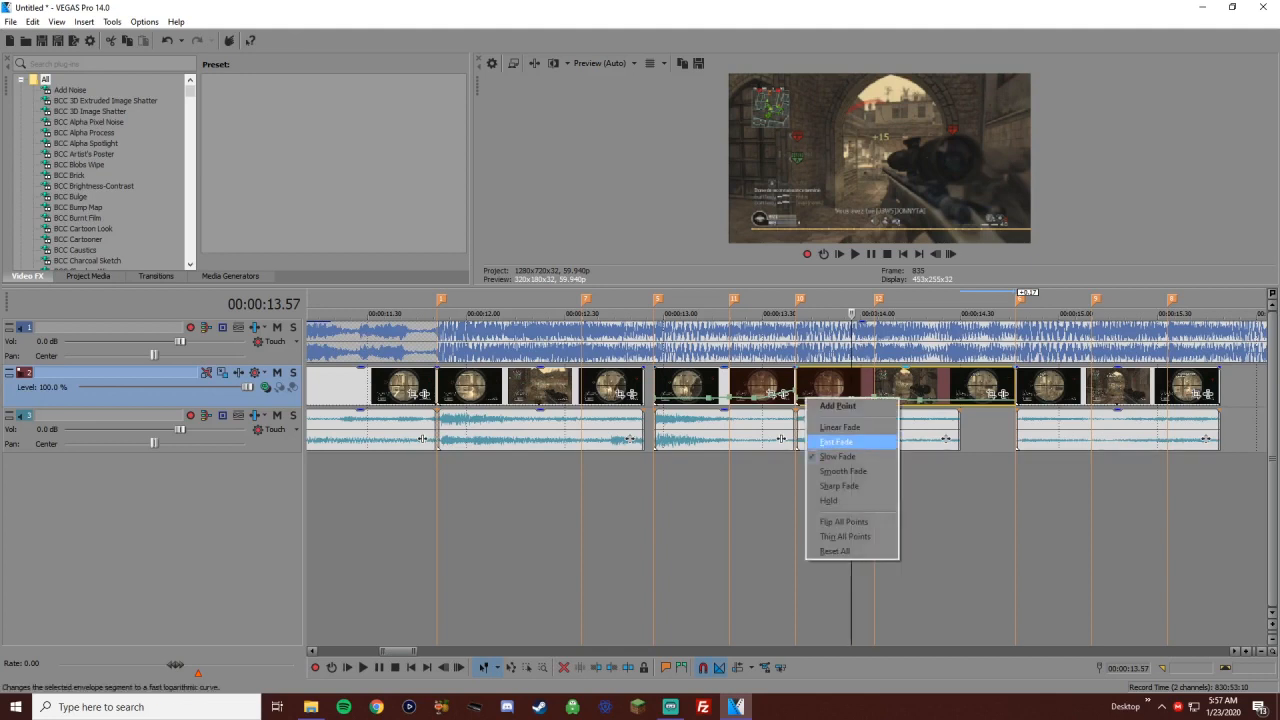
click(797, 399)
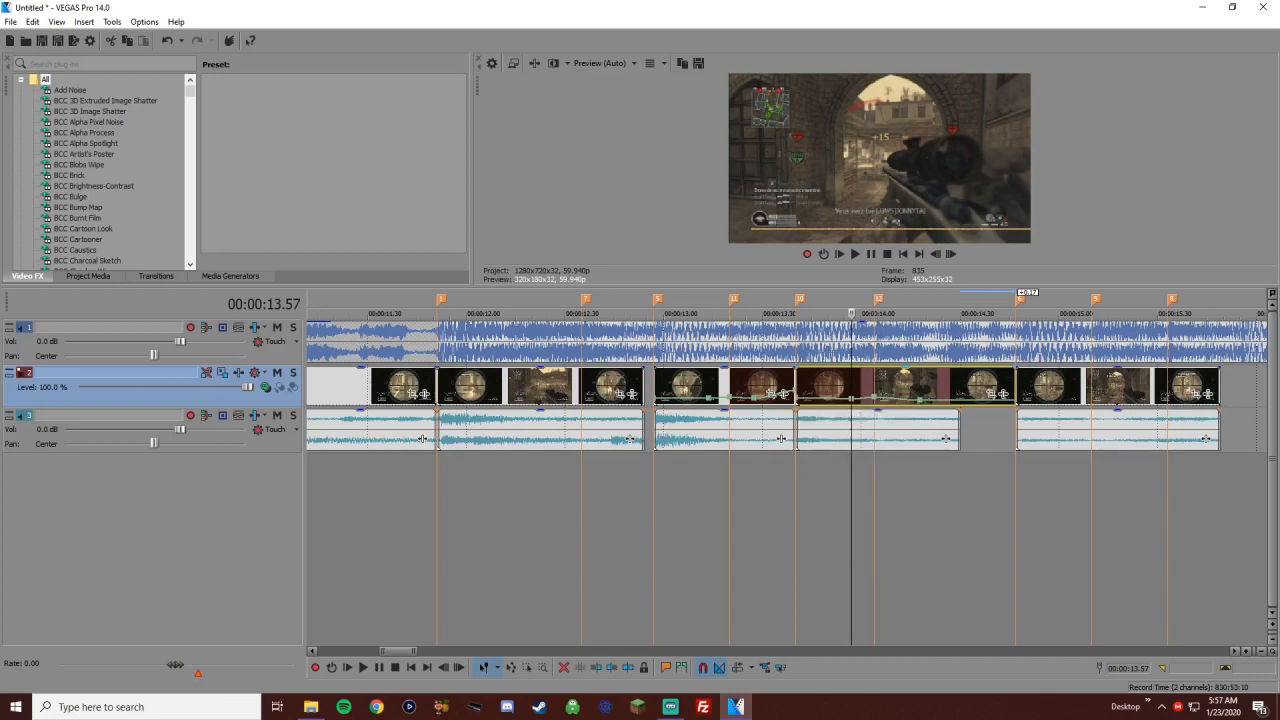
click(742, 385)
key(space)
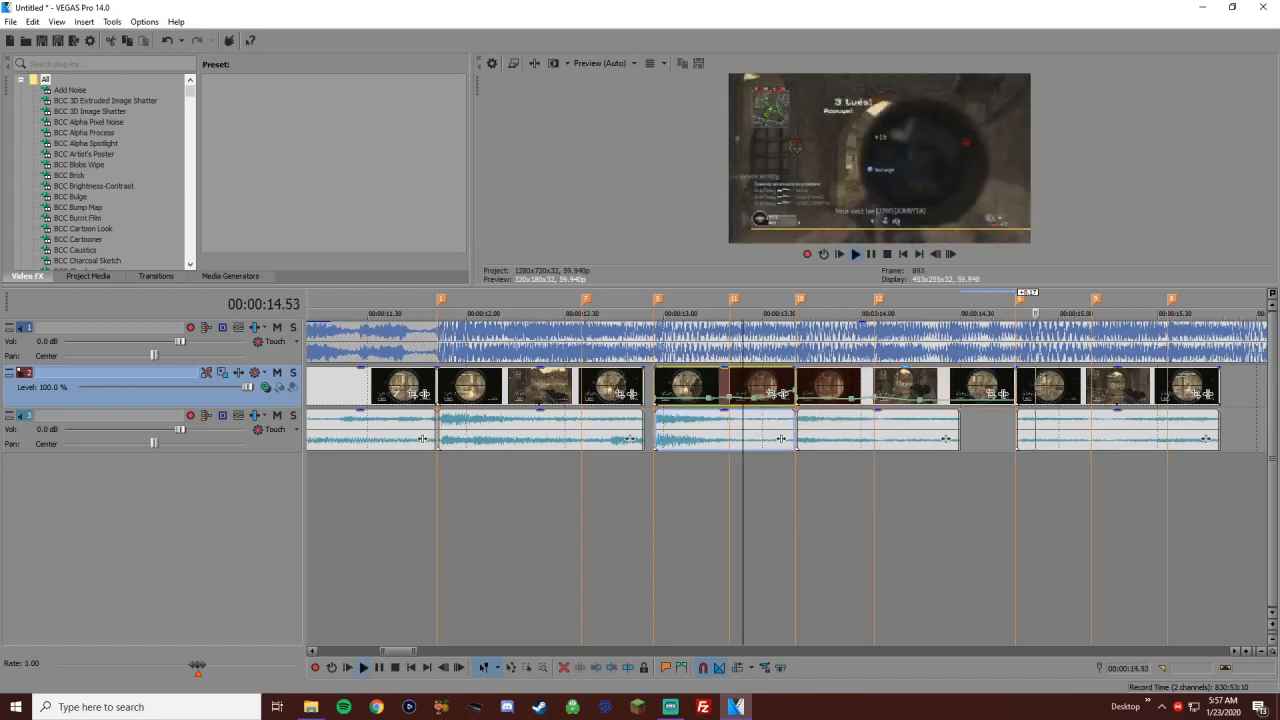
key(space)
Set the velocity envelope point at 00:00:14.18 to 50 % and play the clip to check it
right_click(920, 398)
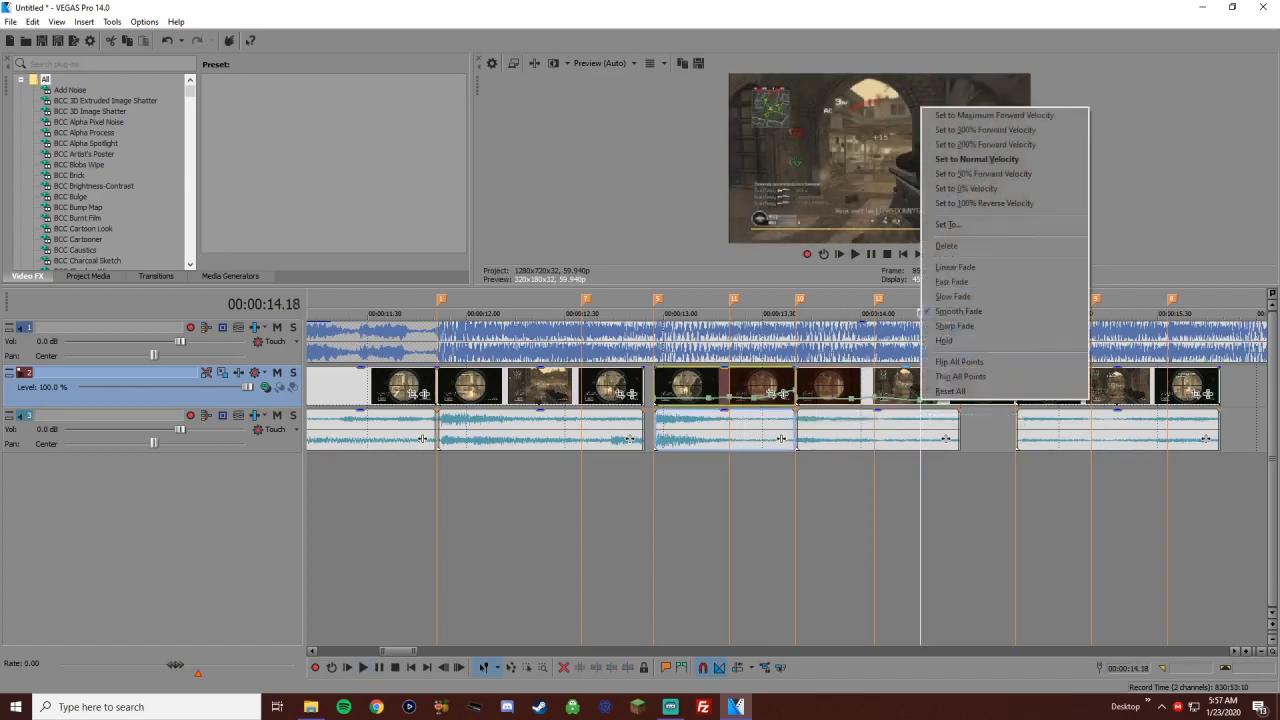
click(955, 222)
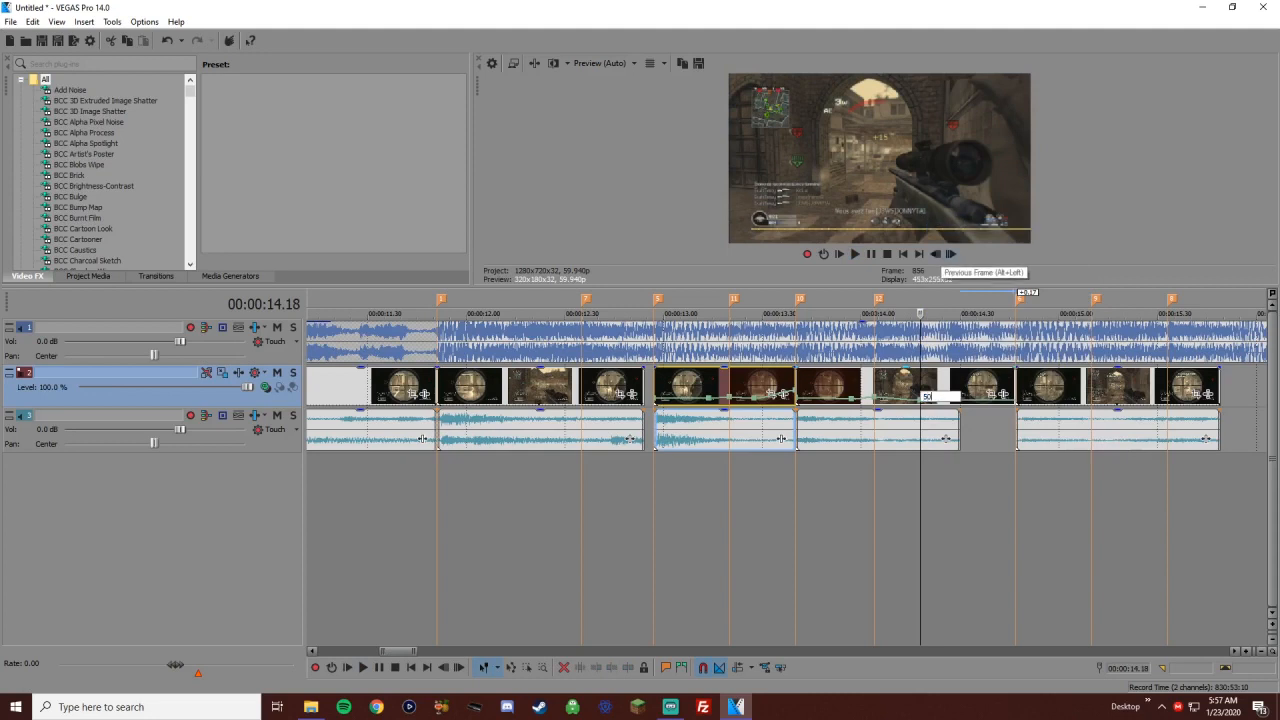
text(50)
key(Return)
click(831, 385)
key(space)
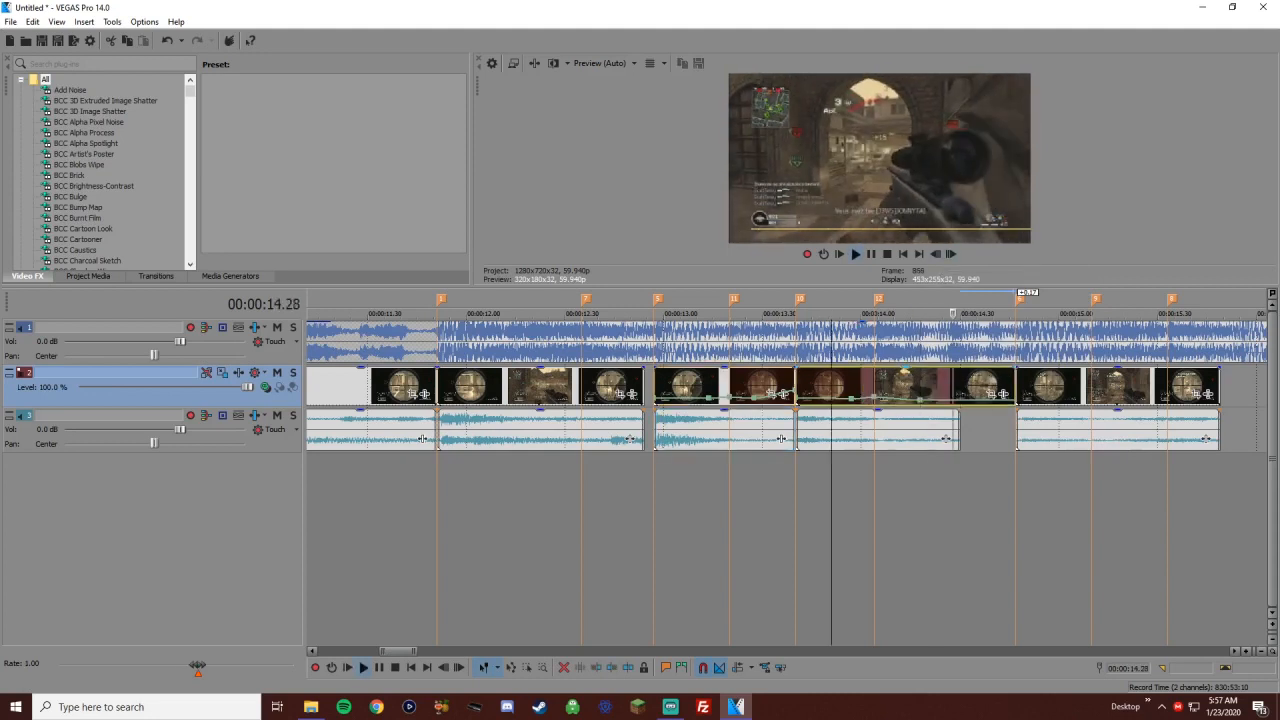
key(space)
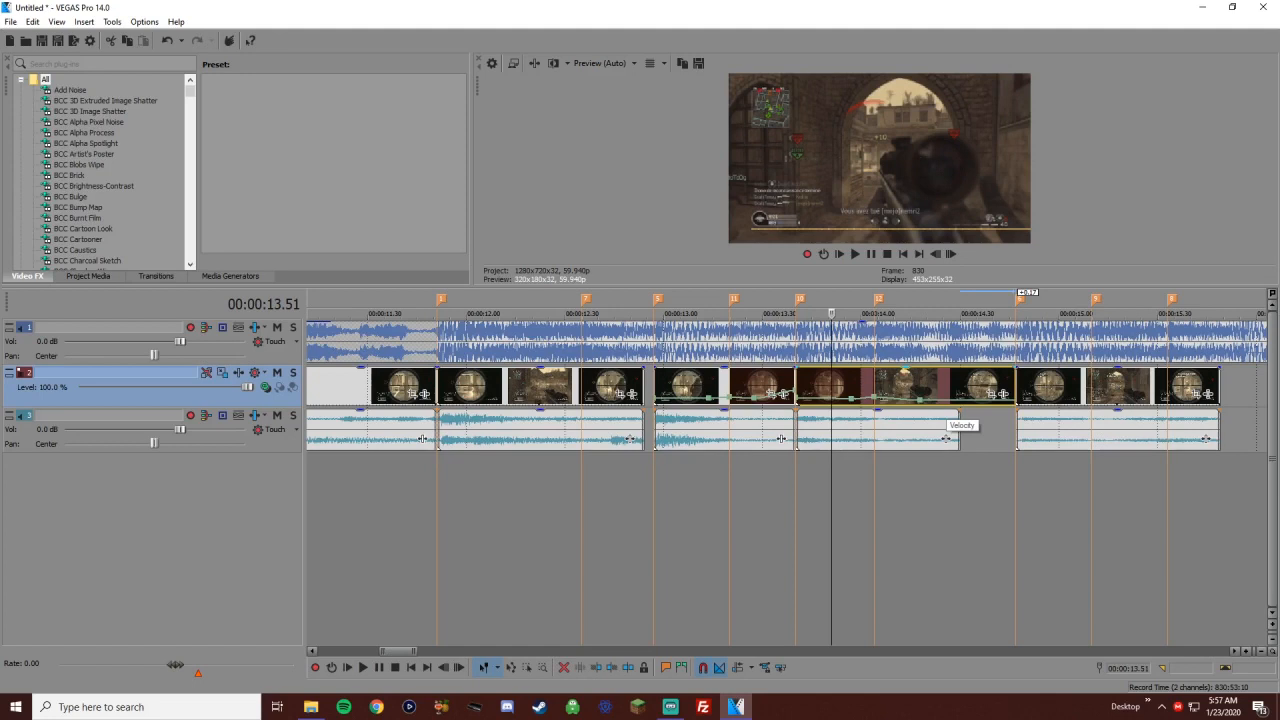
Add a velocity envelope point at 00:00:14.26 and set it to 20 %
right_click(949, 399)
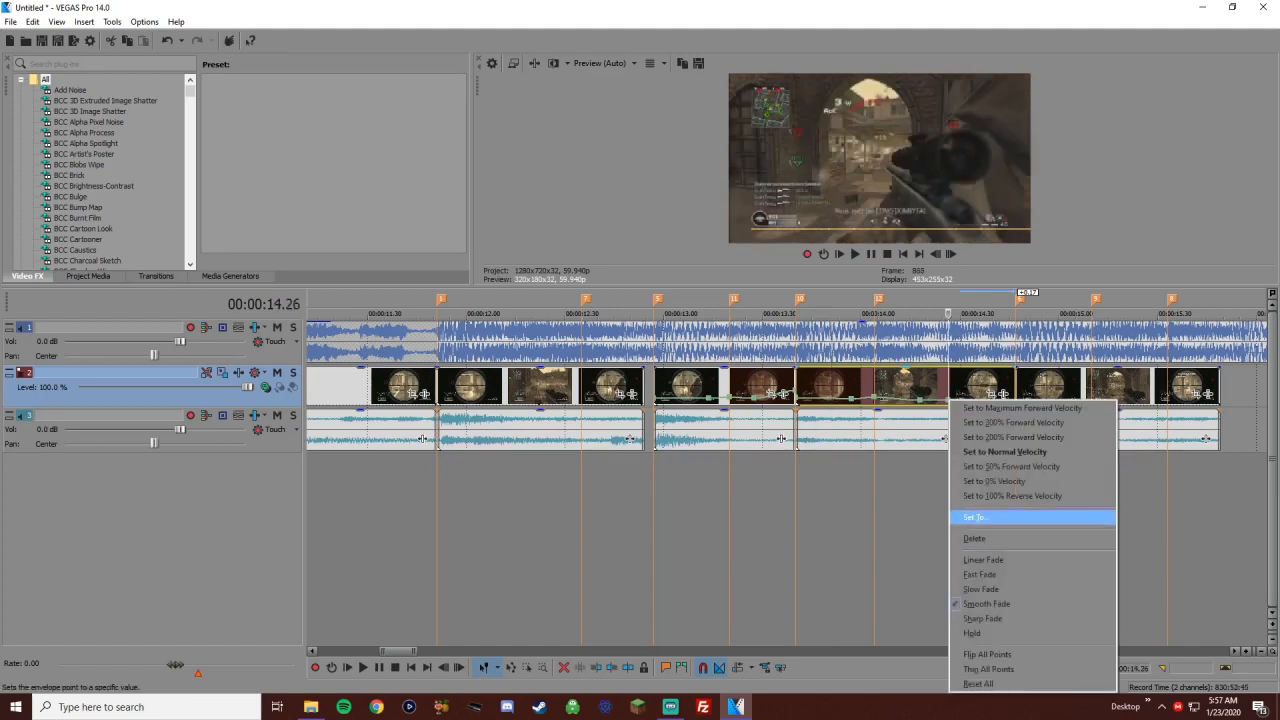
click(975, 517)
key(Return)
click(1013, 410)
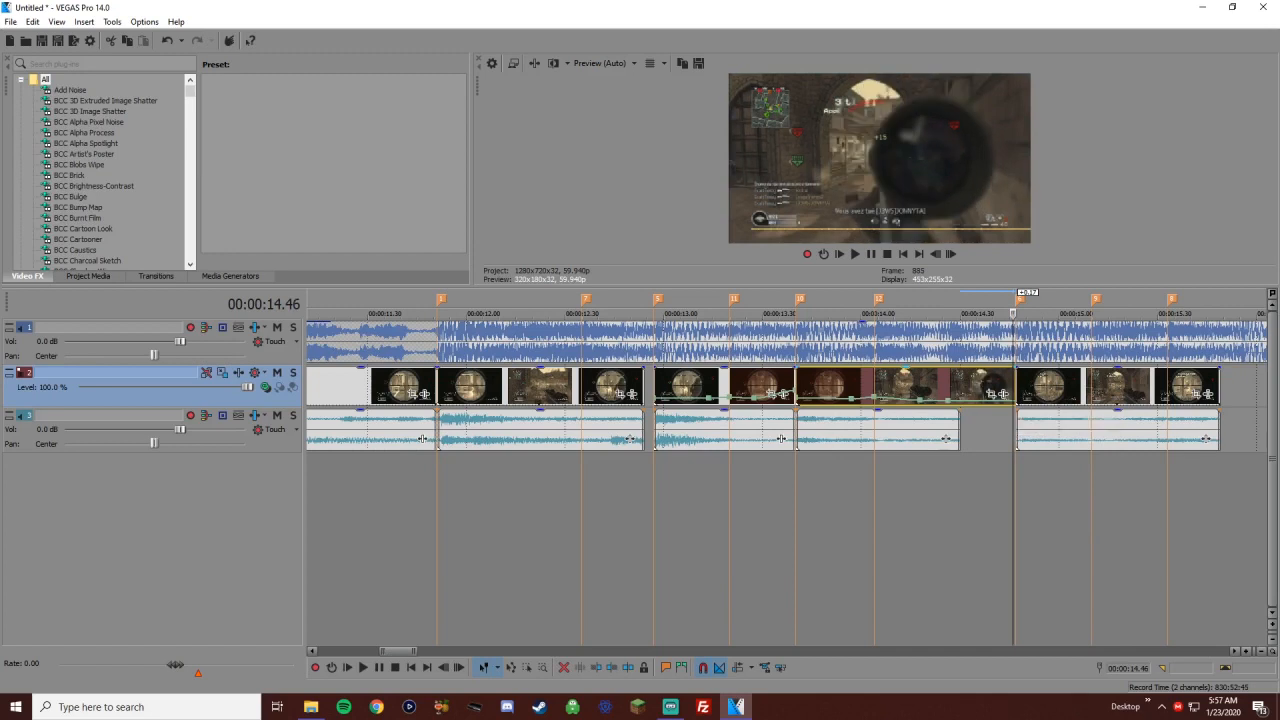
right_click(948, 400)
click(975, 225)
text(20)
key(Return)
Raise the velocity slightly at the clip's end, 00:00:14.46, and play the slowdown leading into the next shot
drag(1012, 400, 1012, 397)
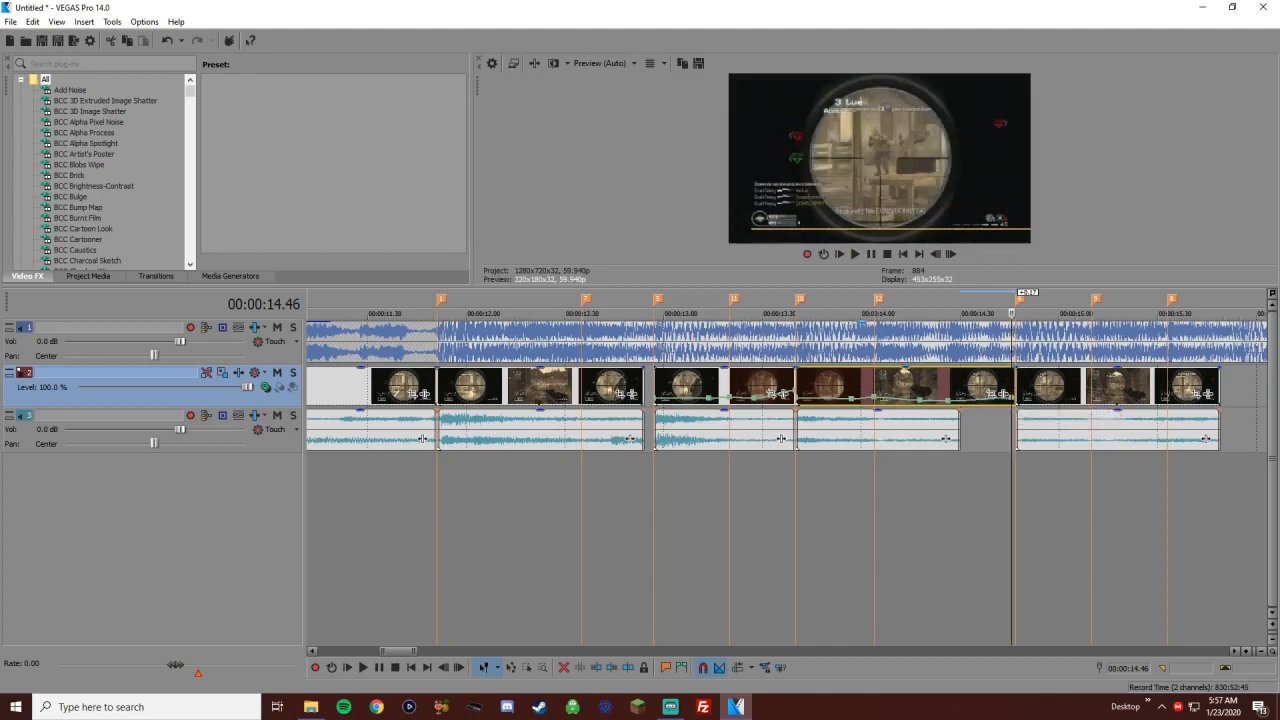
click(930, 385)
key(space)
key(space)
scroll(786, 480, down, 3)
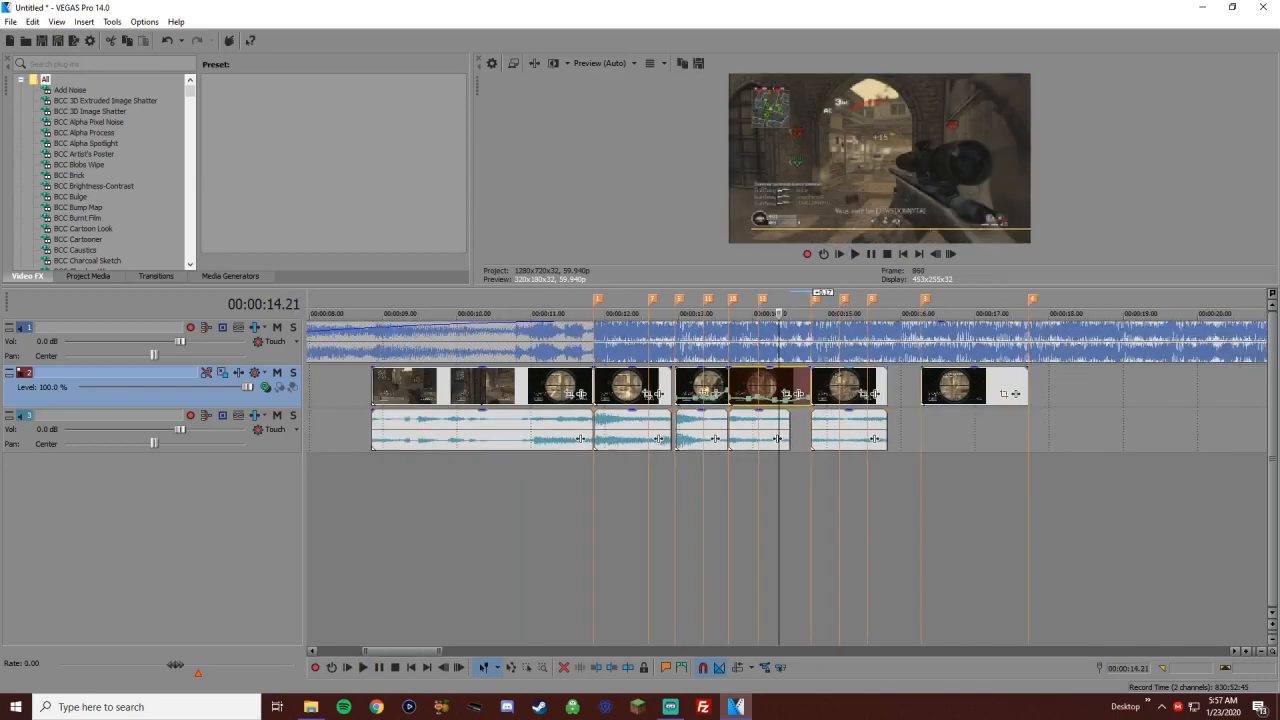
Play through to the shot beginning at 00:00:14.47 and insert a velocity envelope on its video clip
click(813, 385)
scroll(813, 385, up, 3)
key(space)
key(space)
right_click(834, 385)
mouse_move(960, 553)
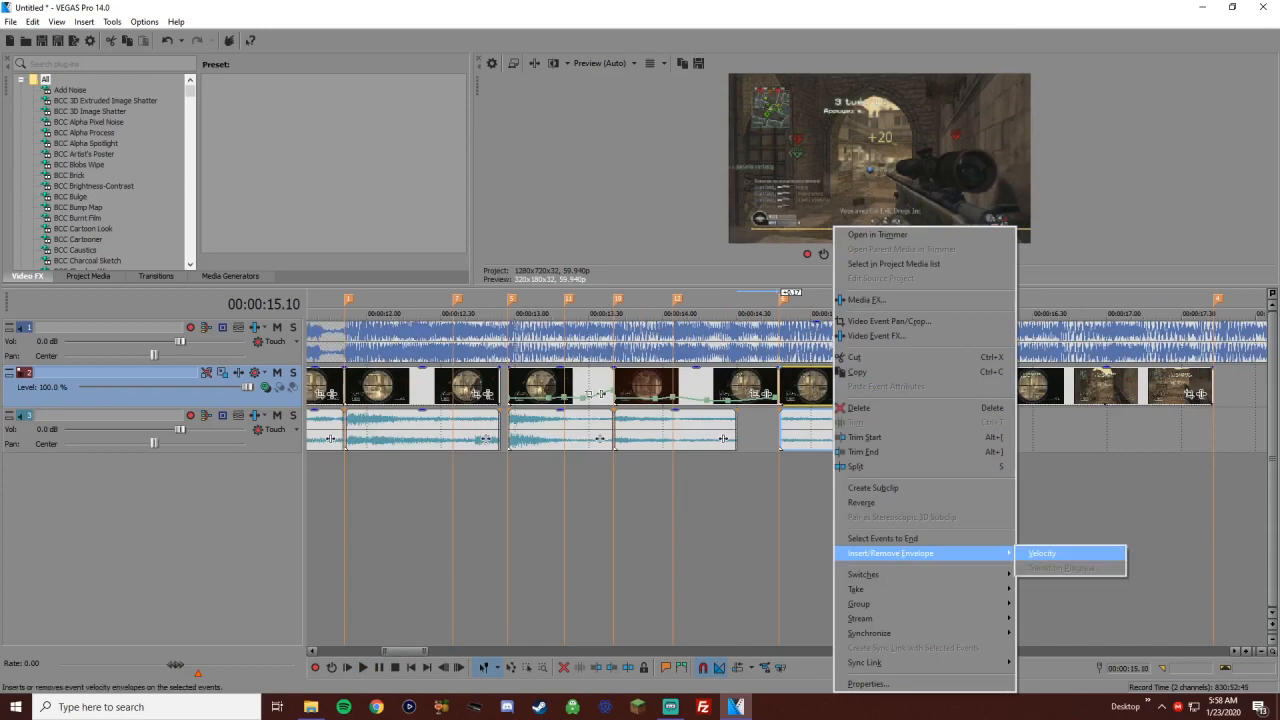
click(1055, 553)
scroll(800, 425, up, 2)
scroll(786, 400, up, 2)
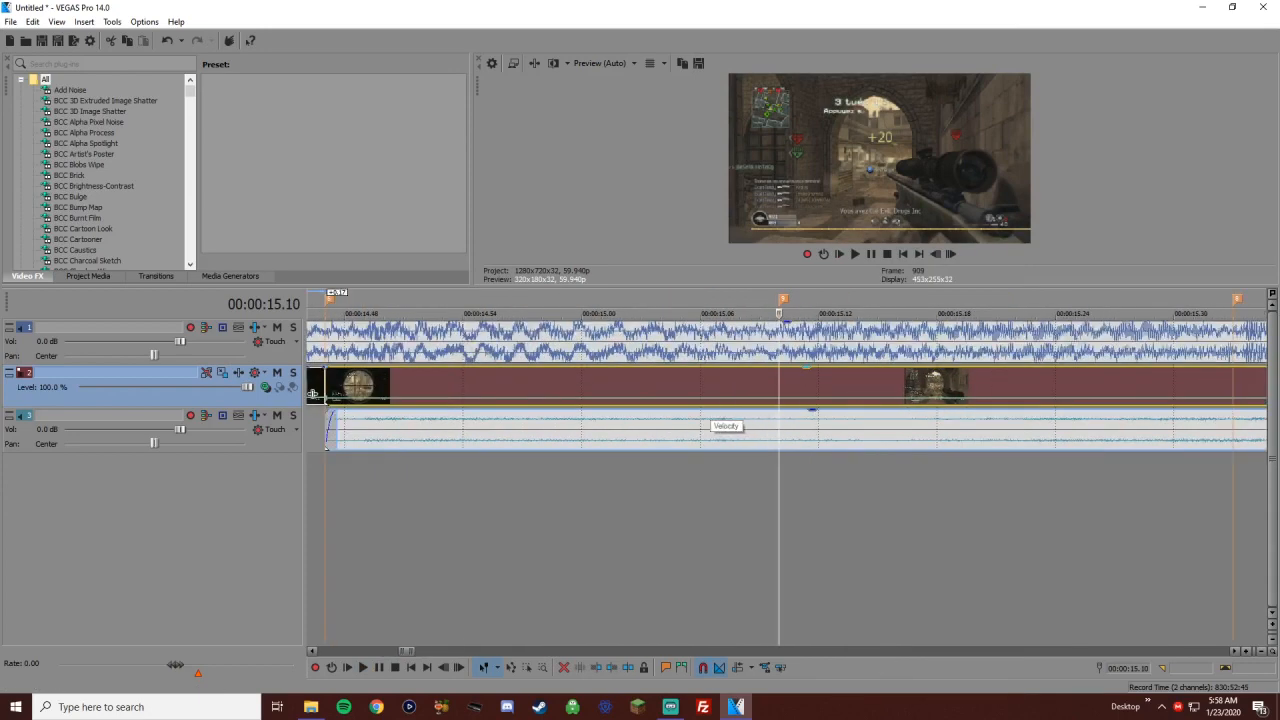
Add velocity envelope points at 00:00:15.04 and 00:00:15.17 on this clip, setting the second point to 50 % forward velocity
scroll(707, 400, down, 1)
click(720, 398)
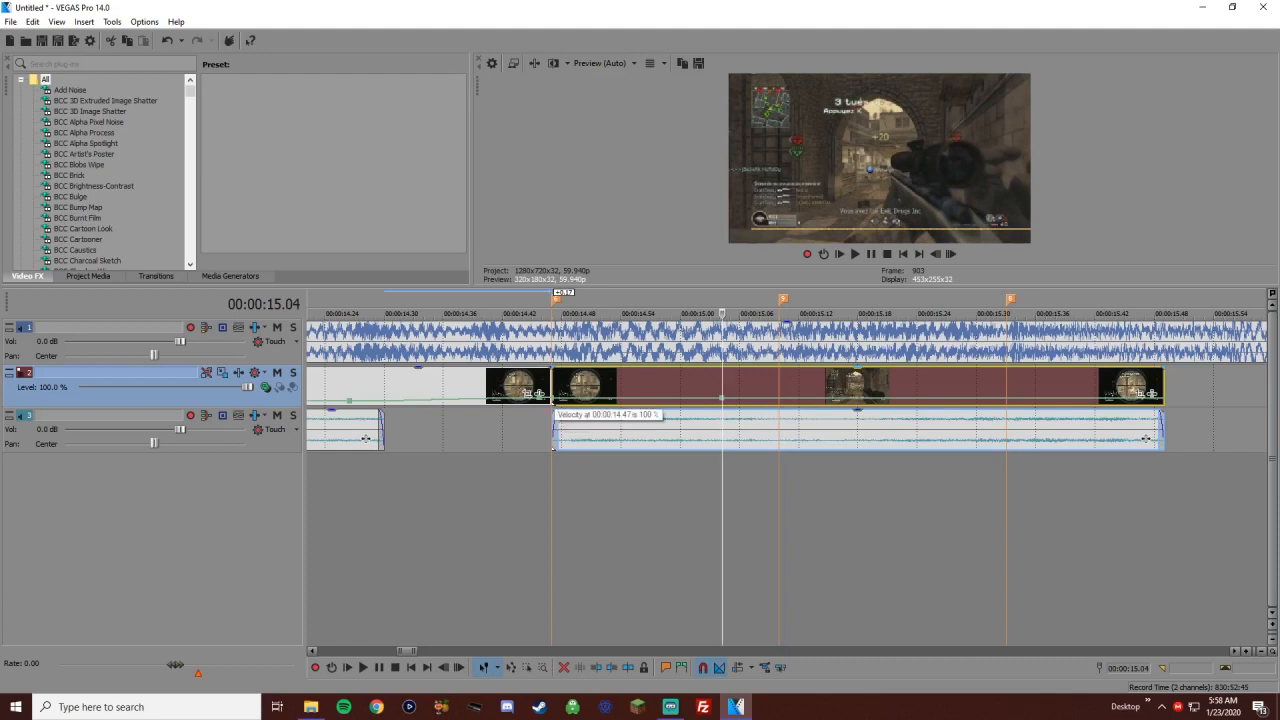
right_click(722, 398)
click(750, 516)
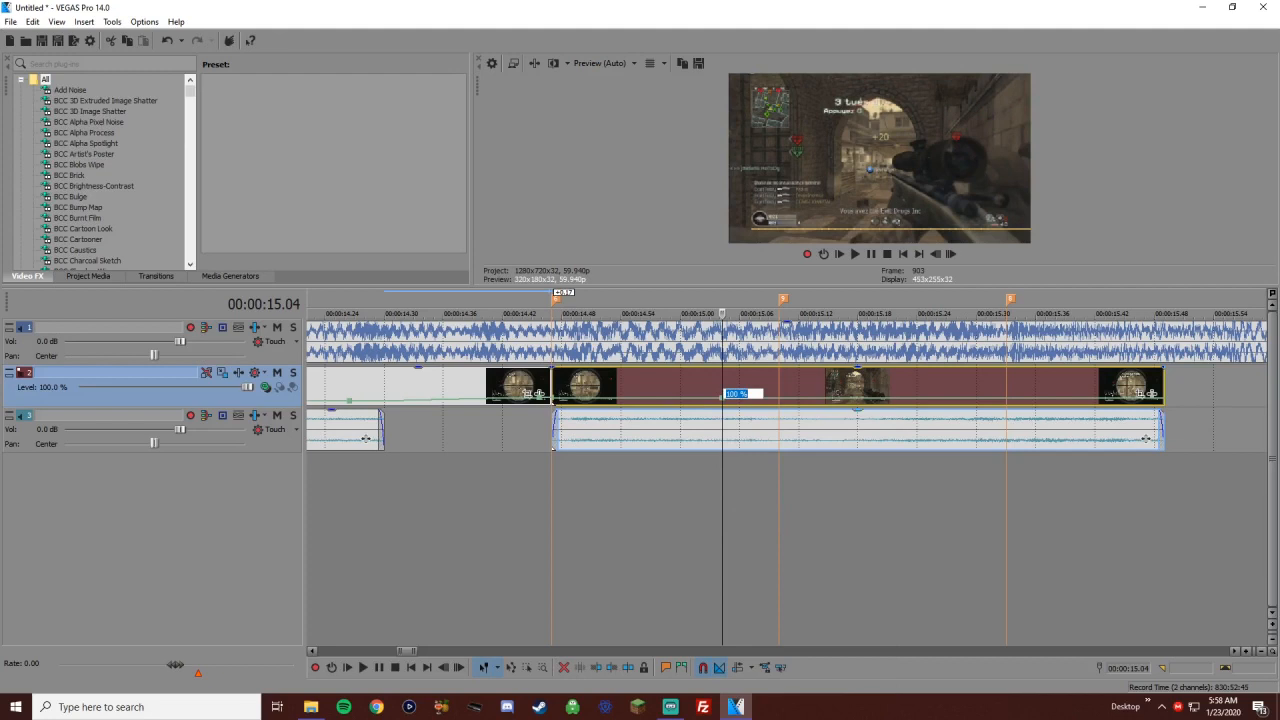
key(Return)
double_click(853, 398)
right_click(853, 398)
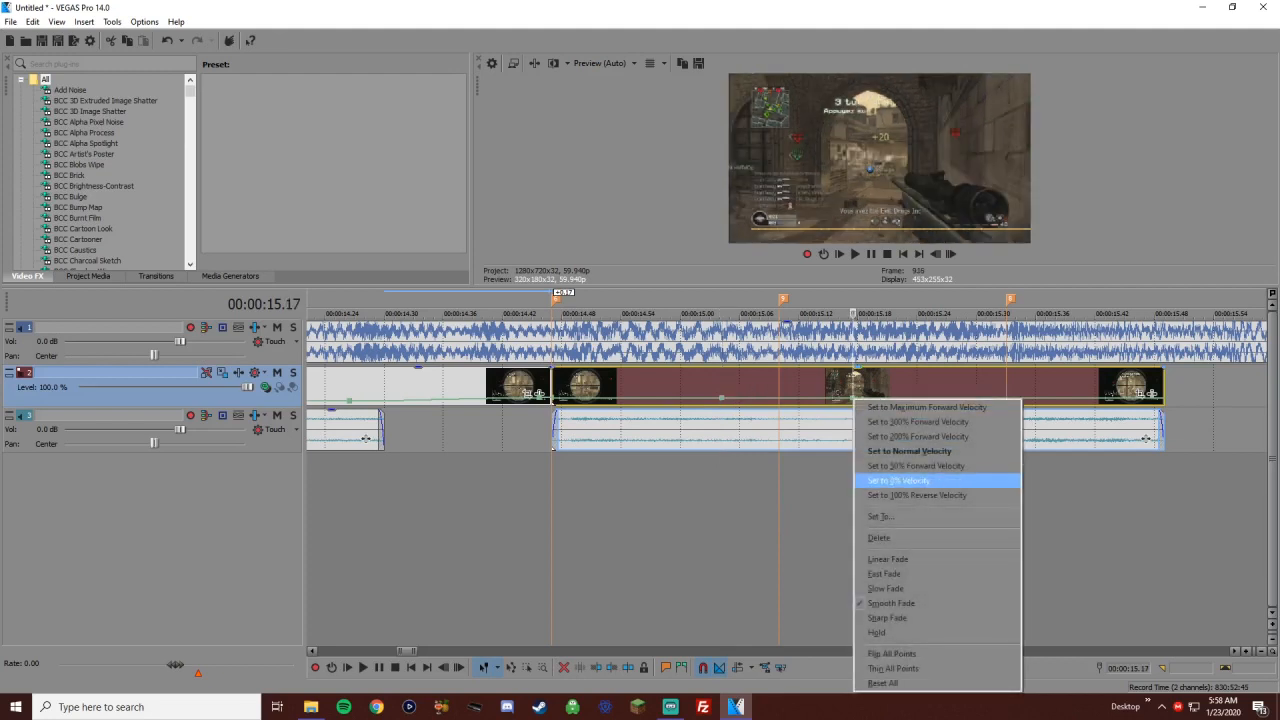
click(915, 466)
Add a velocity envelope point on the beat marker at 00:00:15.10 and play the clip to check the slowdown
double_click(779, 398)
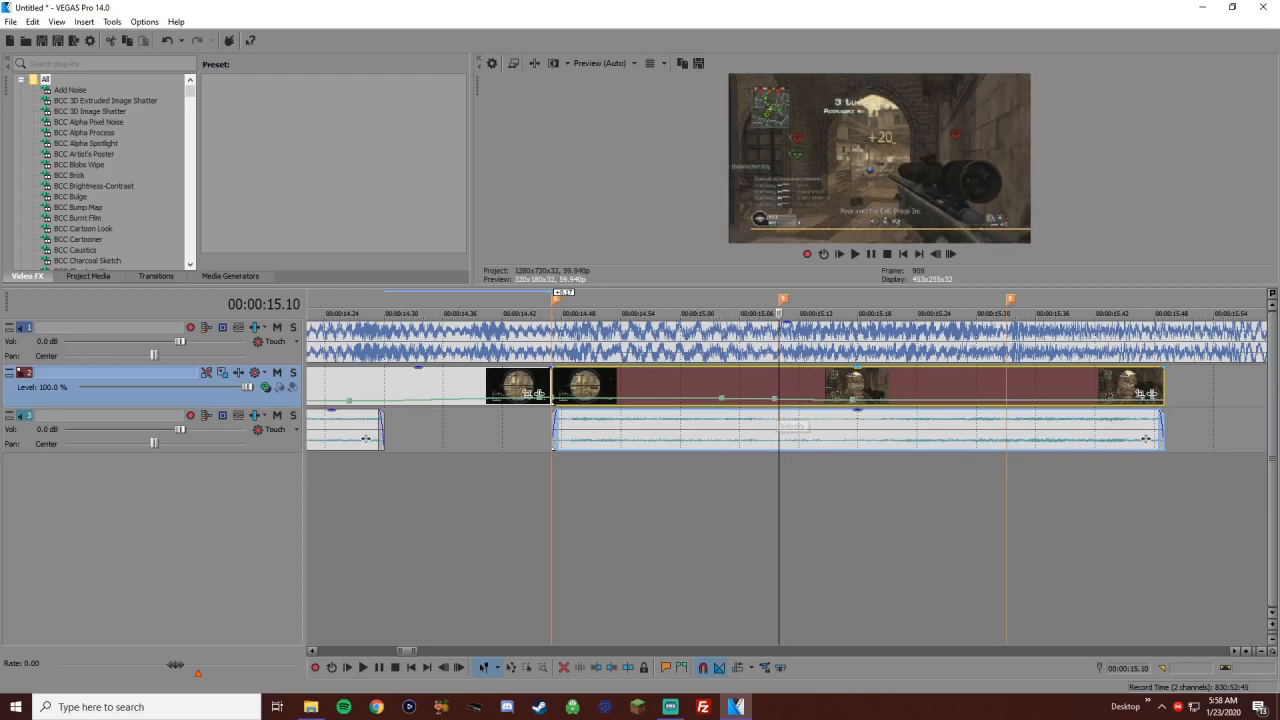
drag(779, 398, 779, 397)
click(660, 385)
key(space)
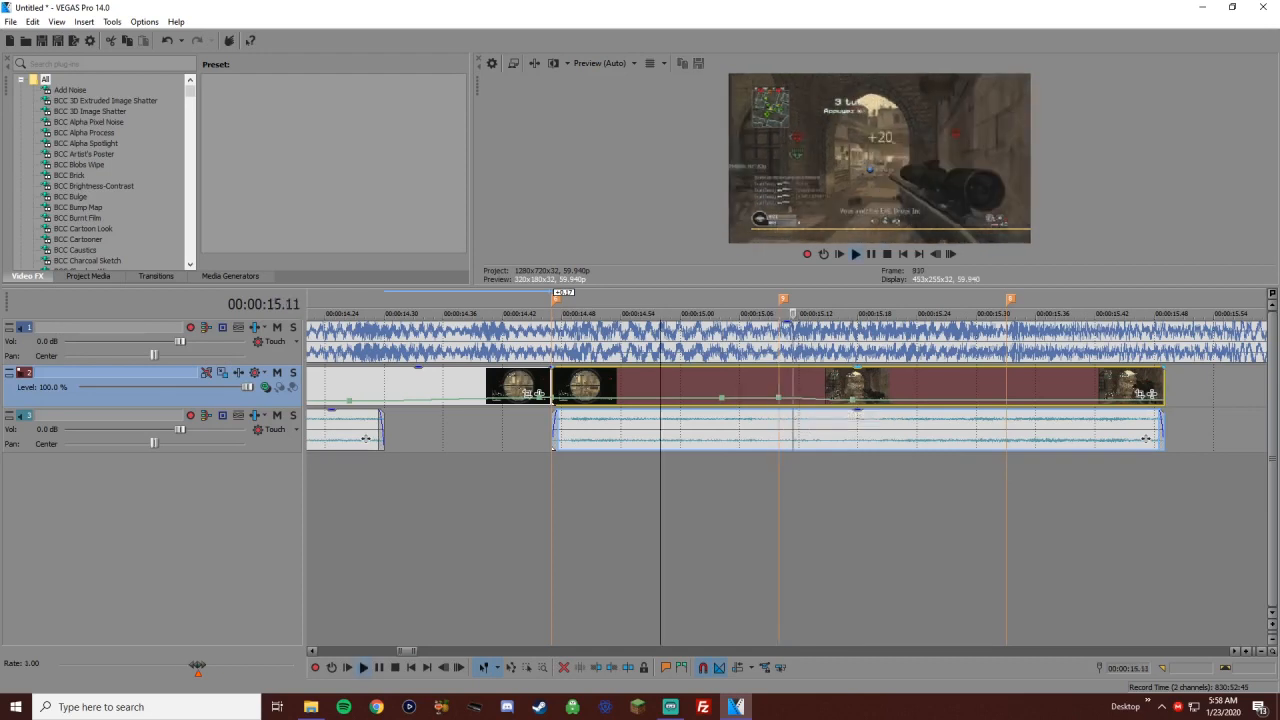
scroll(660, 385, down, 1)
key(space)
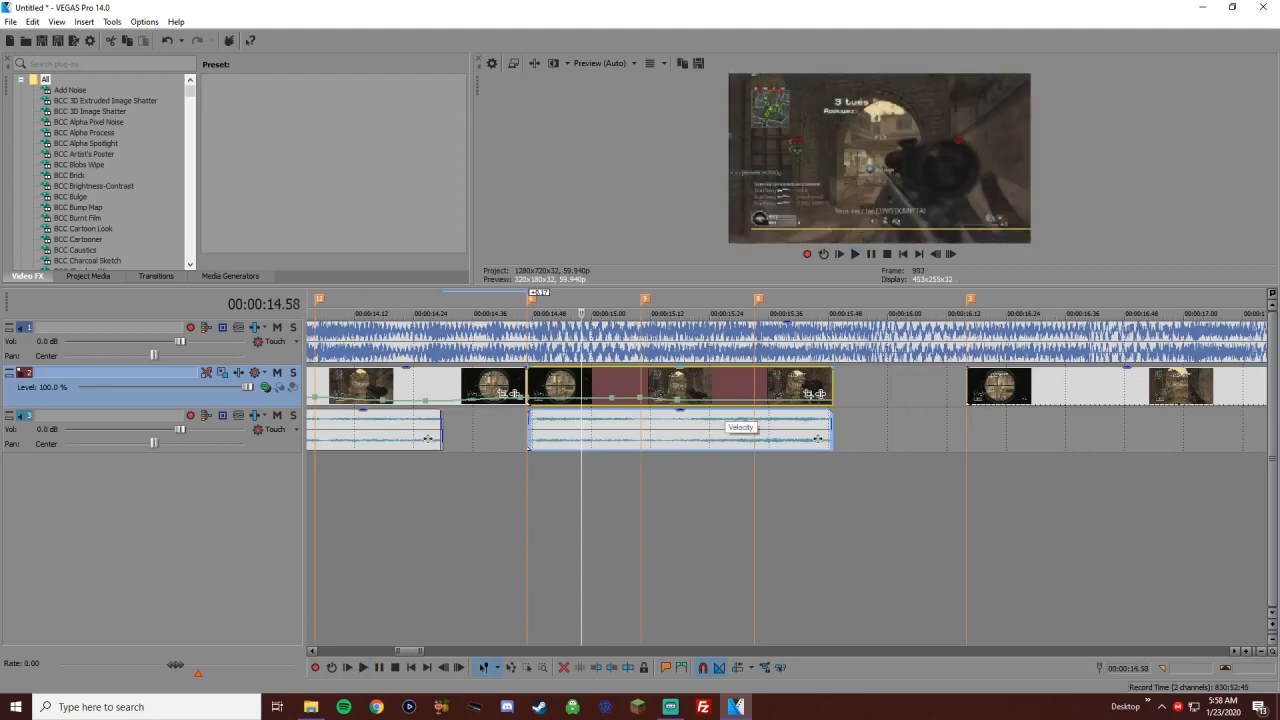
Add velocity envelope points at 00:00:15.27, 00:00:15.33 and 00:00:15.40 to bring the speed back up around the second beat marker
double_click(725, 399)
right_click(725, 399)
click(762, 224)
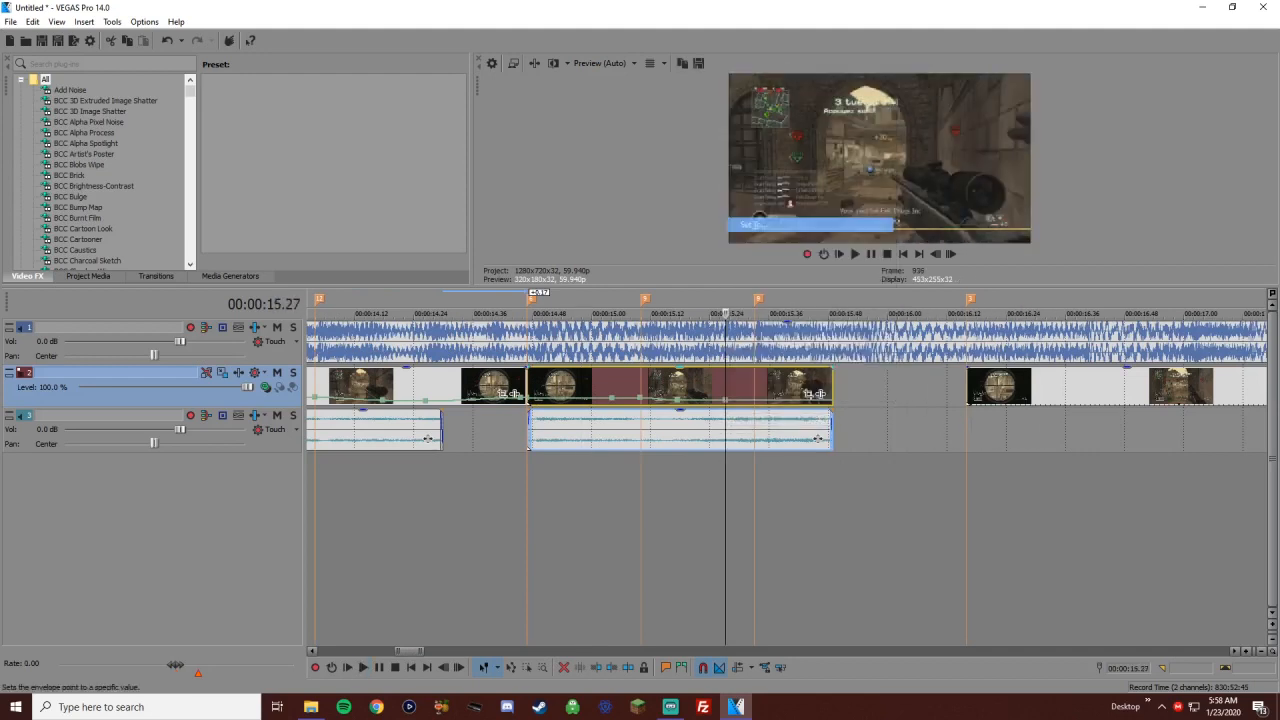
key(Return)
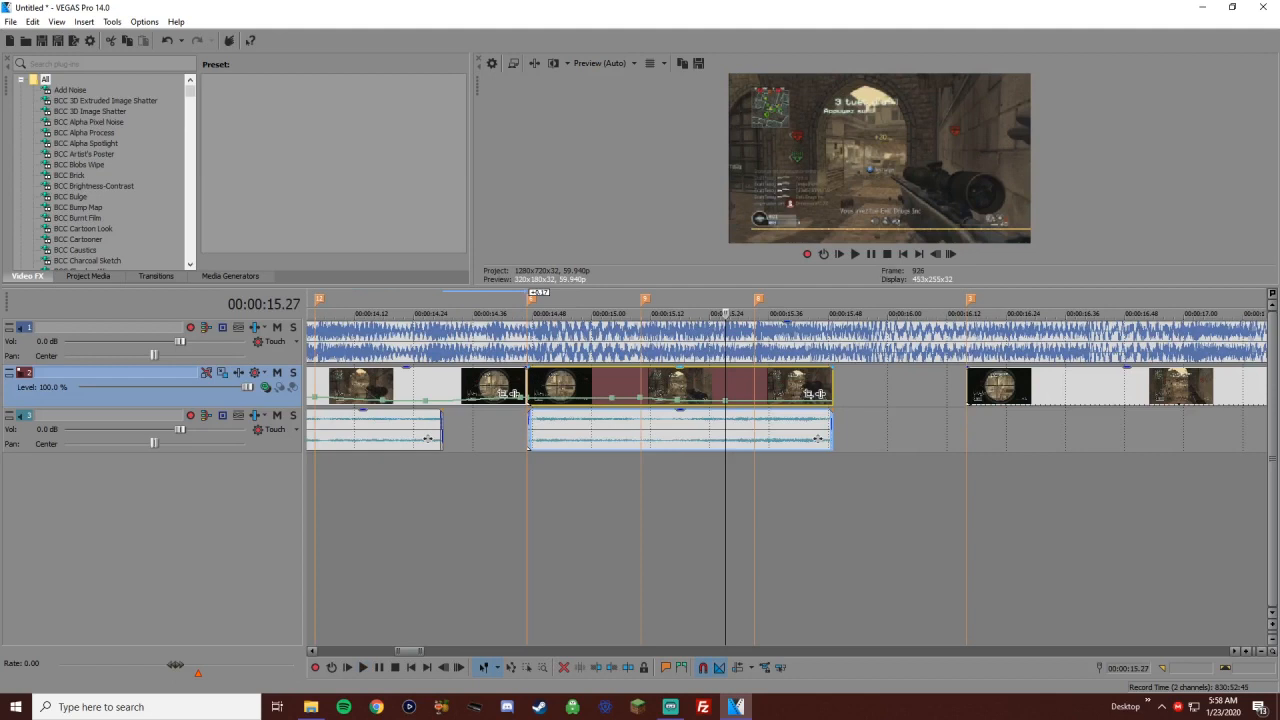
key(space)
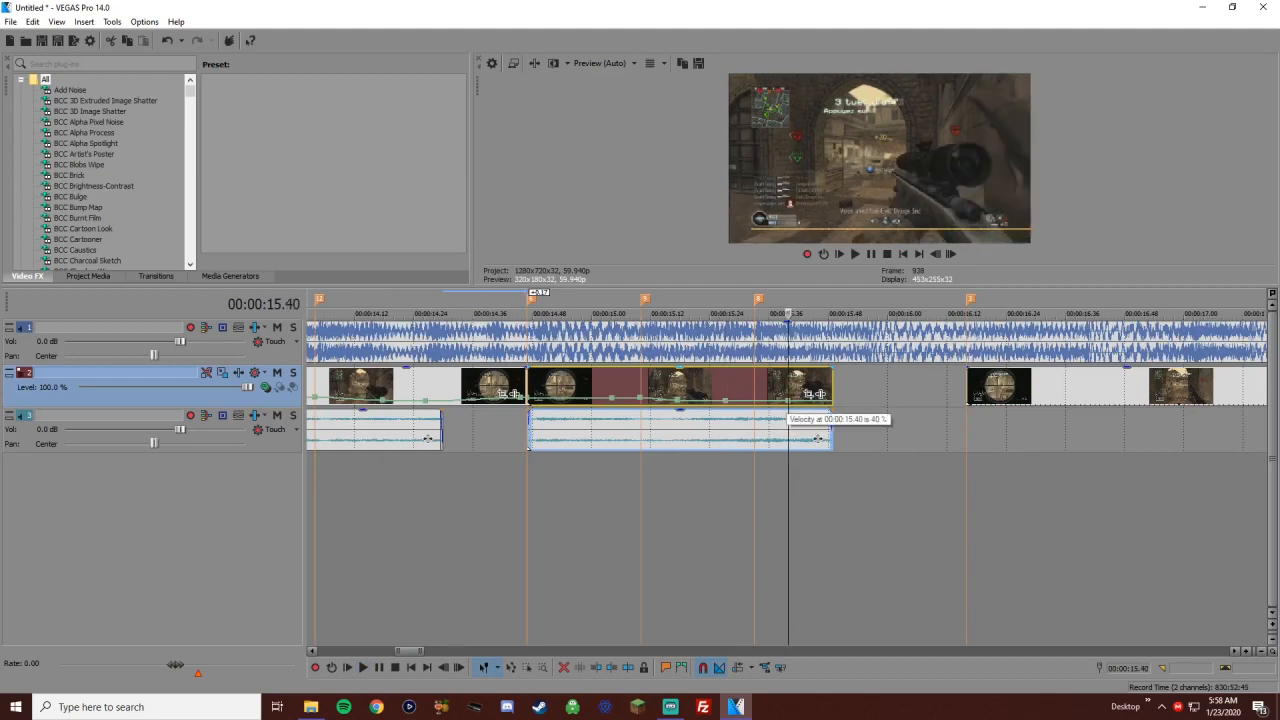
click(755, 415)
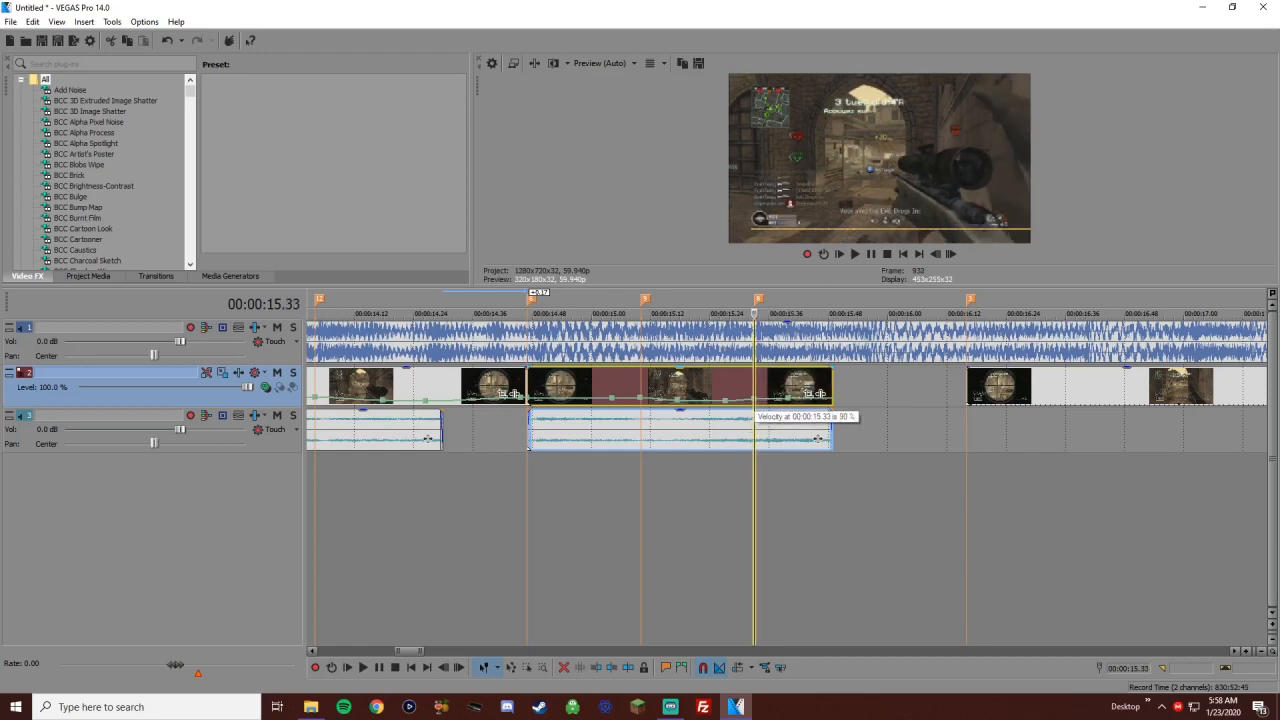
Examine the frames around the beat marker at 00:00:15.33 one by one to locate the exact moment of the action
click(726, 415)
key(Right)
key(Right)
key(Right)
key(Right)
key(Right)
key(Right)
key(Right)
key(Right)
key(Right)
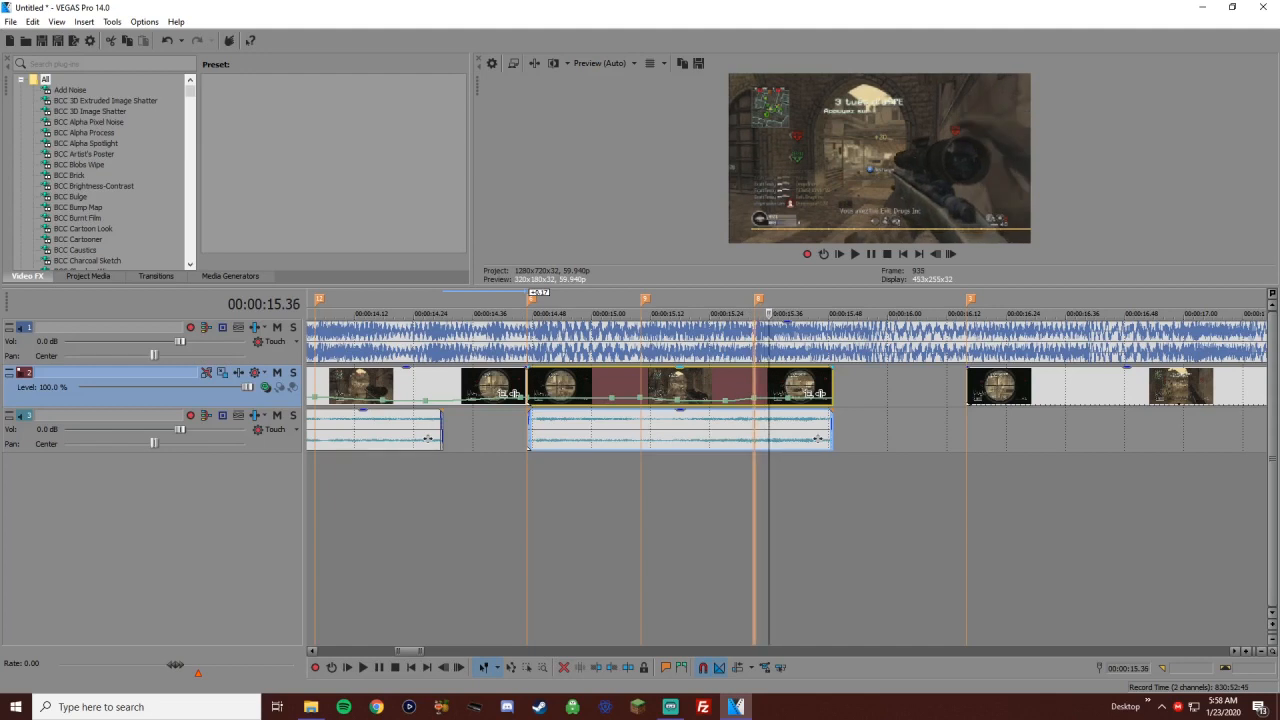
key(Left)
key(Left)
key(Up)
key(Right)
key(Right)
key(Right)
key(Left)
key(Left)
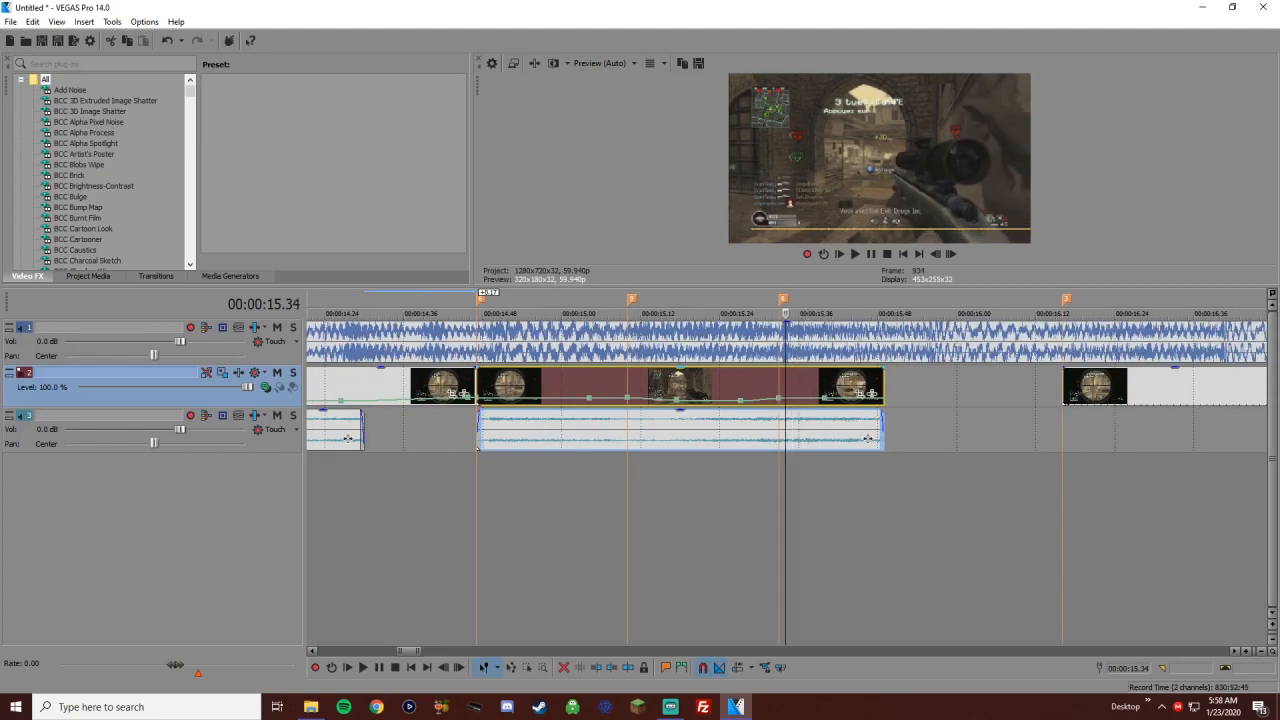
key(Right)
key(Right)
key(Right)
key(Left)
key(Left)
key(Left)
key(Left)
key(Left)
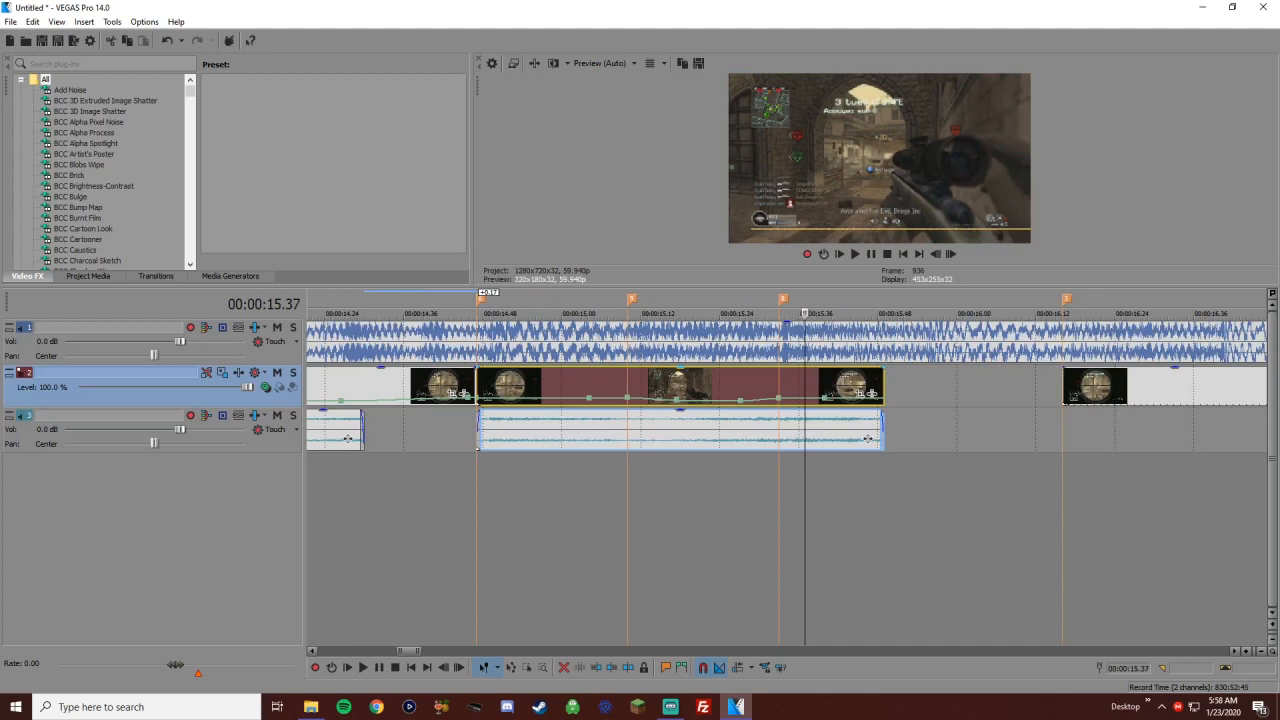
key(Right)
key(Right)
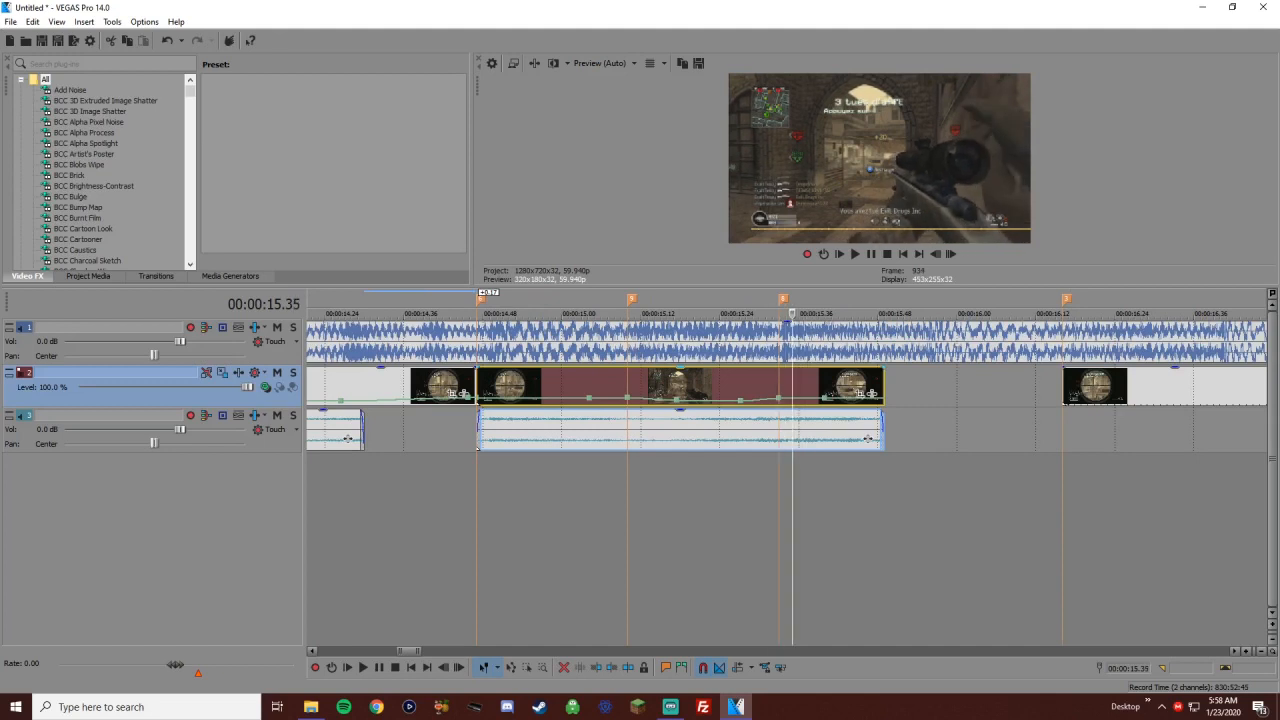
Enlarge the effects and preview area and apply the TwixtorPRO effect's custom preset to the clip
drag(190, 91, 190, 239)
drag(190, 285, 190, 351)
scroll(100, 200, up, 10)
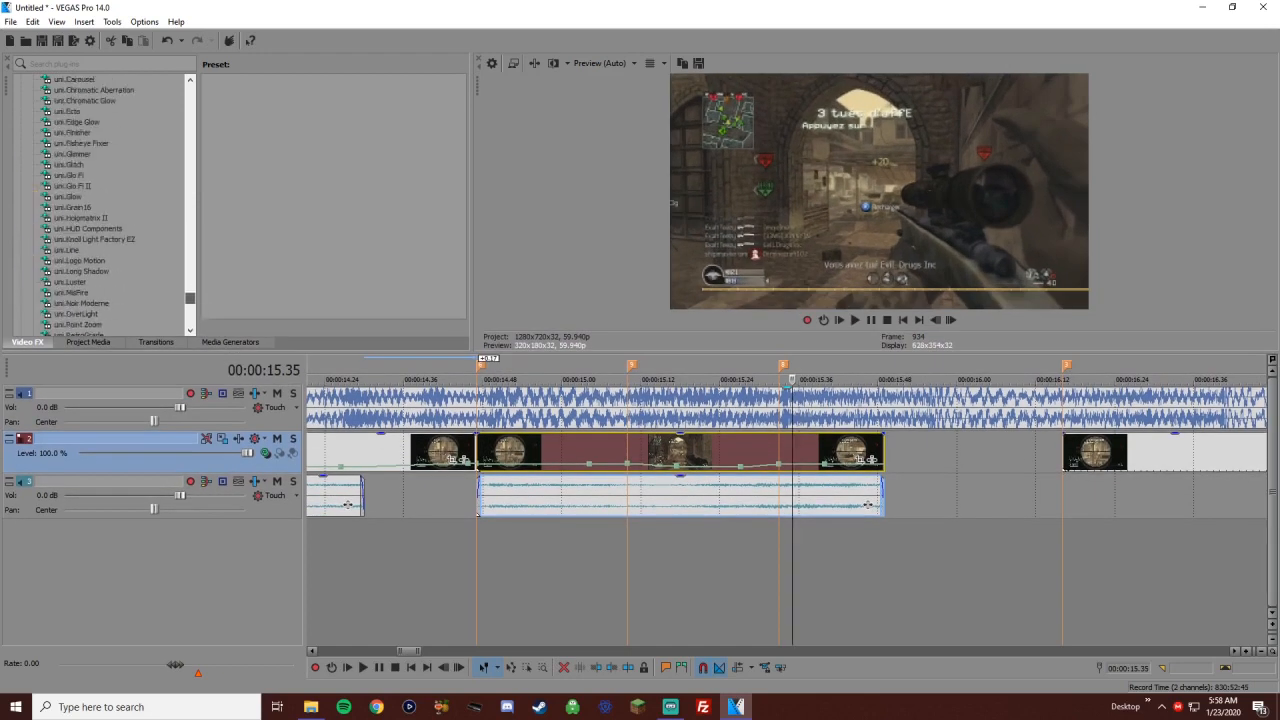
click(73, 260)
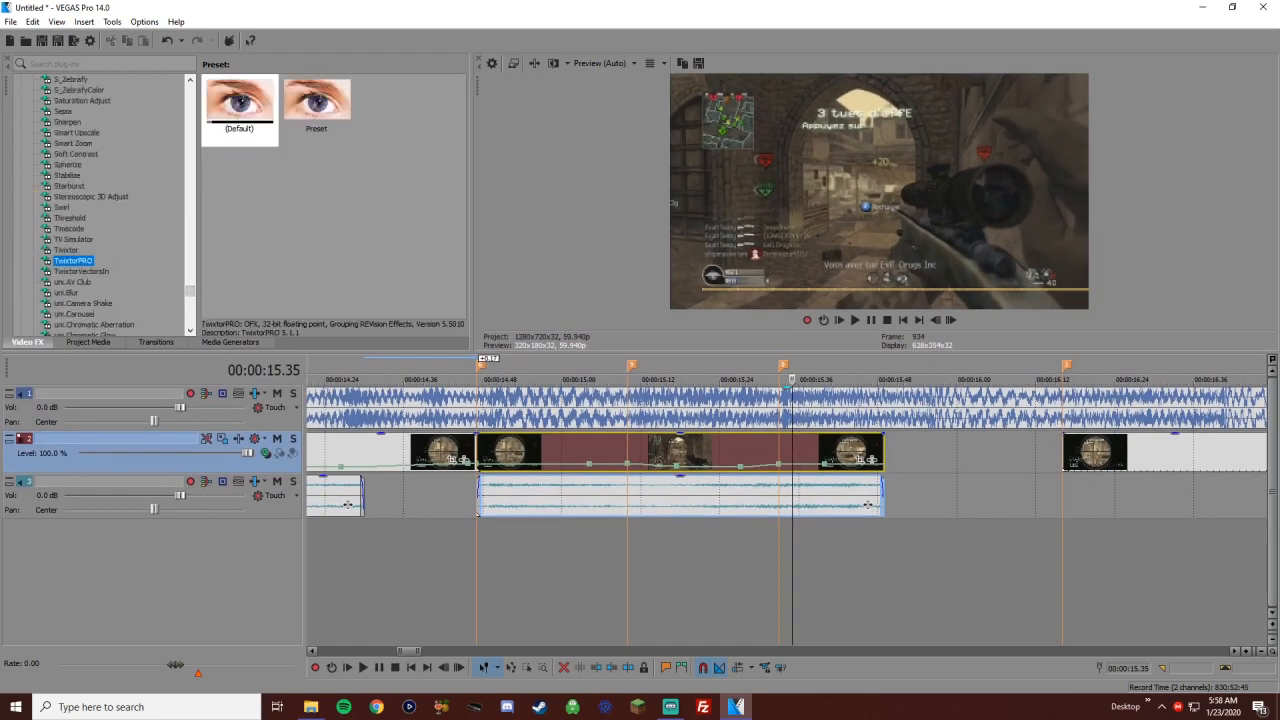
click(316, 108)
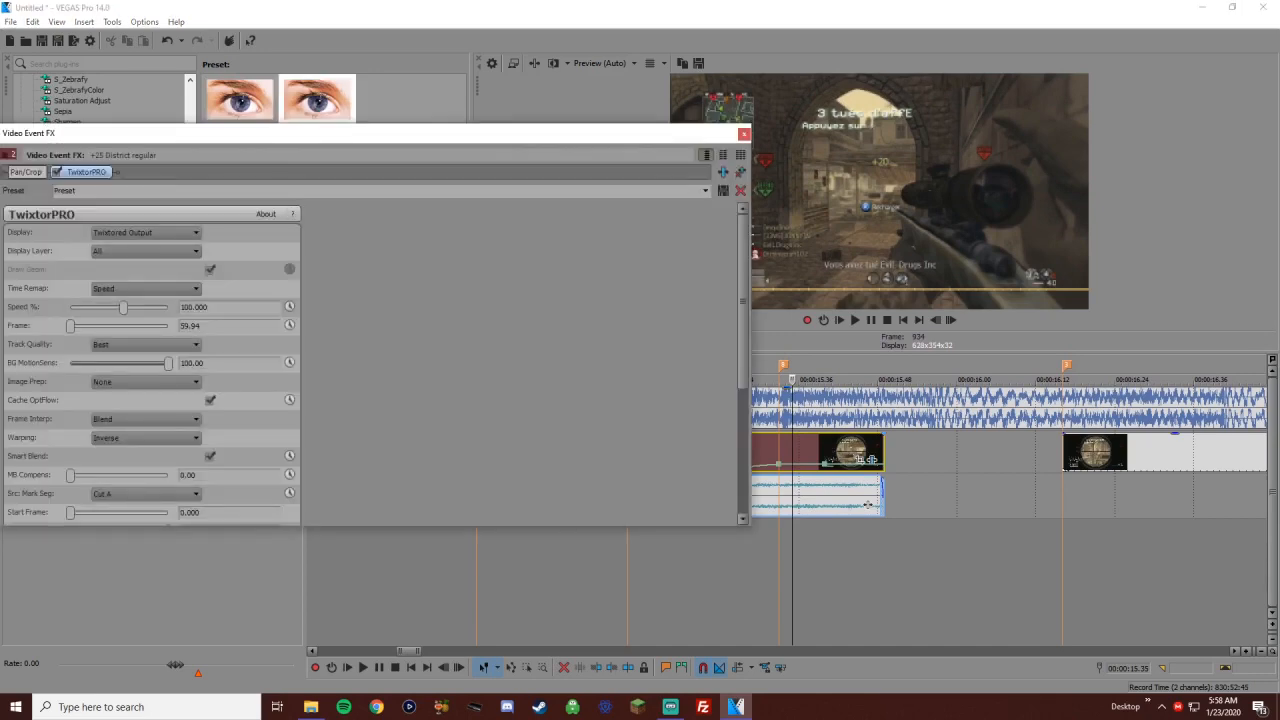
drag(748, 317, 460, 317)
drag(389, 134, 565, 59)
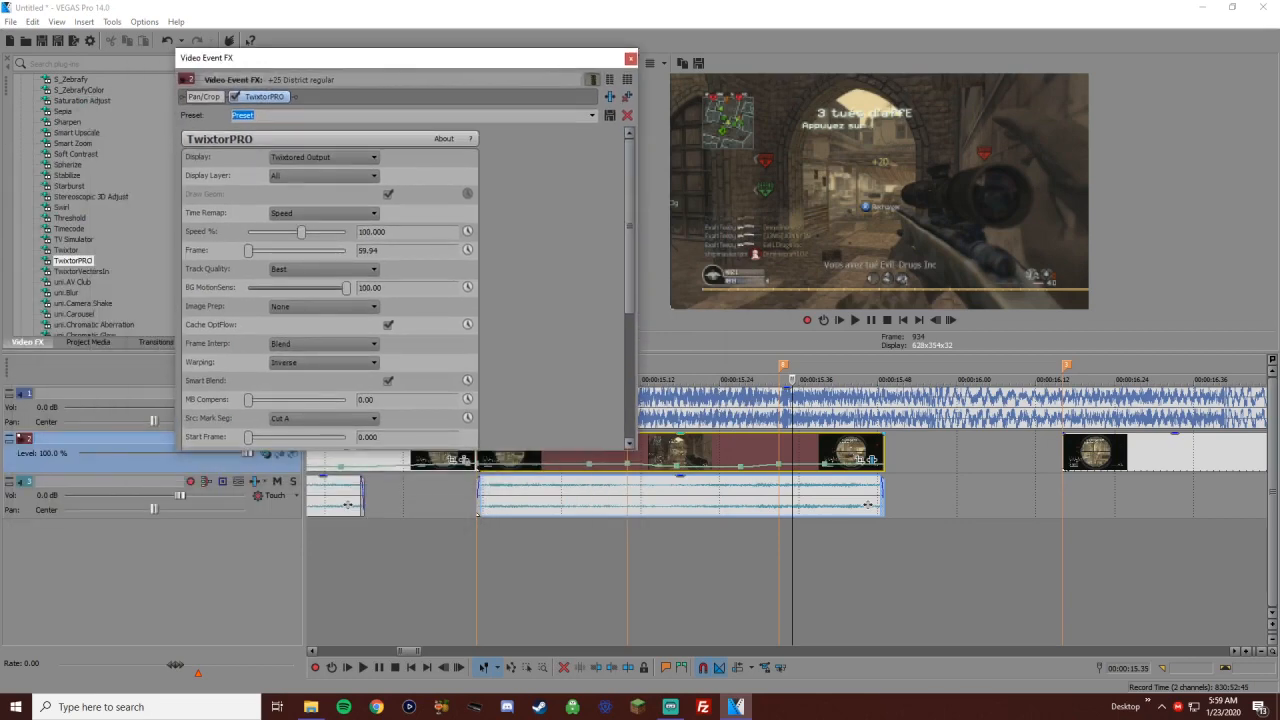
Check the resample mode and playback rate in the clip's properties
right_click(700, 458)
click(750, 684)
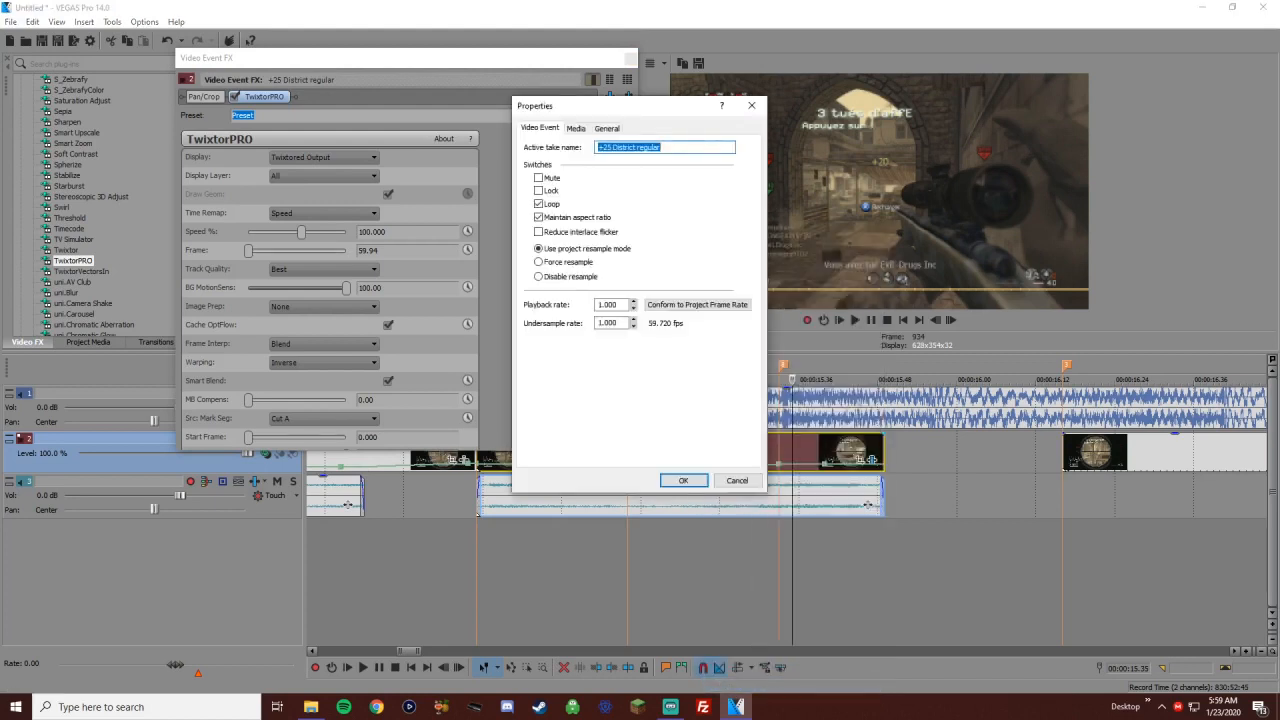
key(Return)
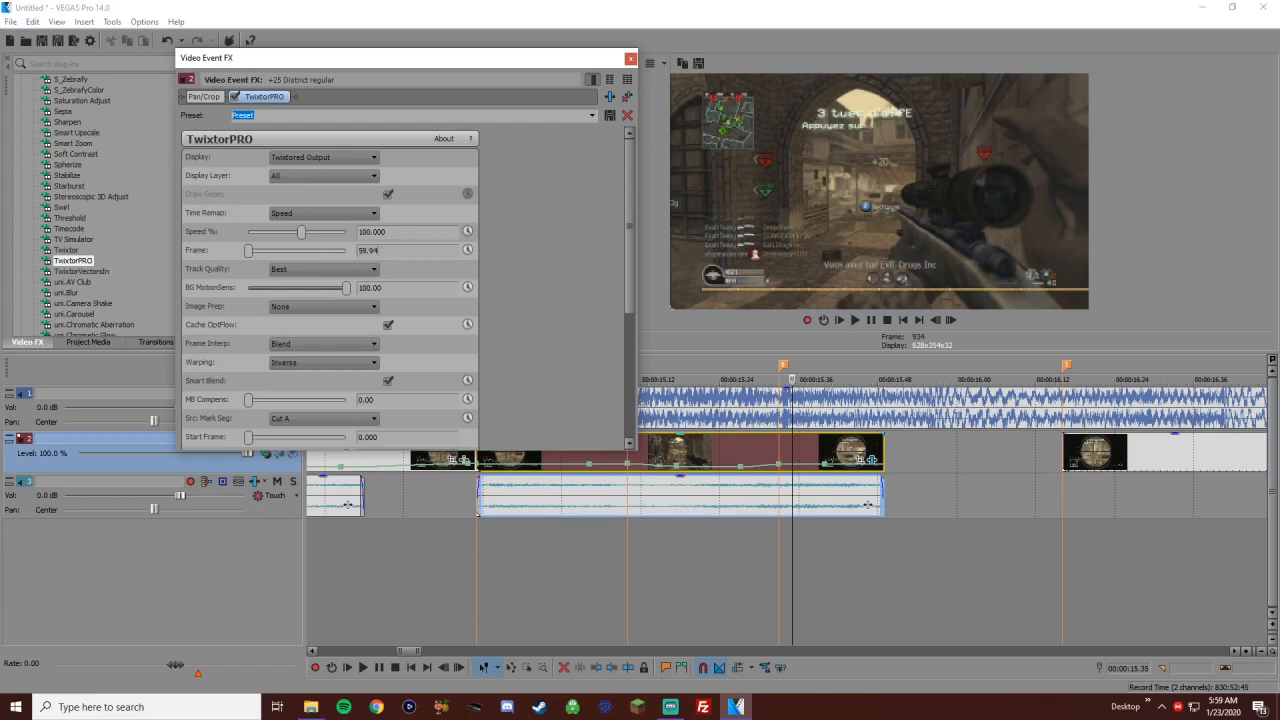
Animate TwixtorPRO's Speed % and add a keyframe for it at clip time 00:00:00.48, just after the beat marker
key(Left)
key(Left)
key(Right)
key(Right)
key(Right)
key(Left)
key(Left)
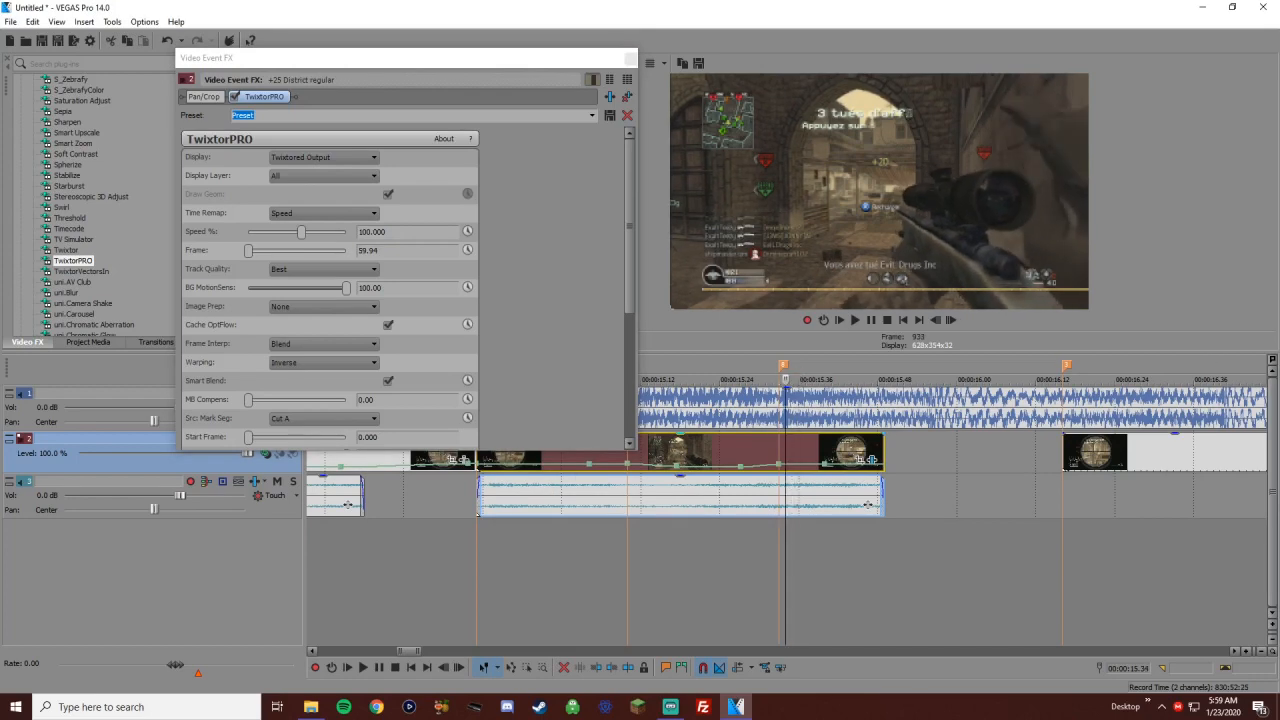
key(Right)
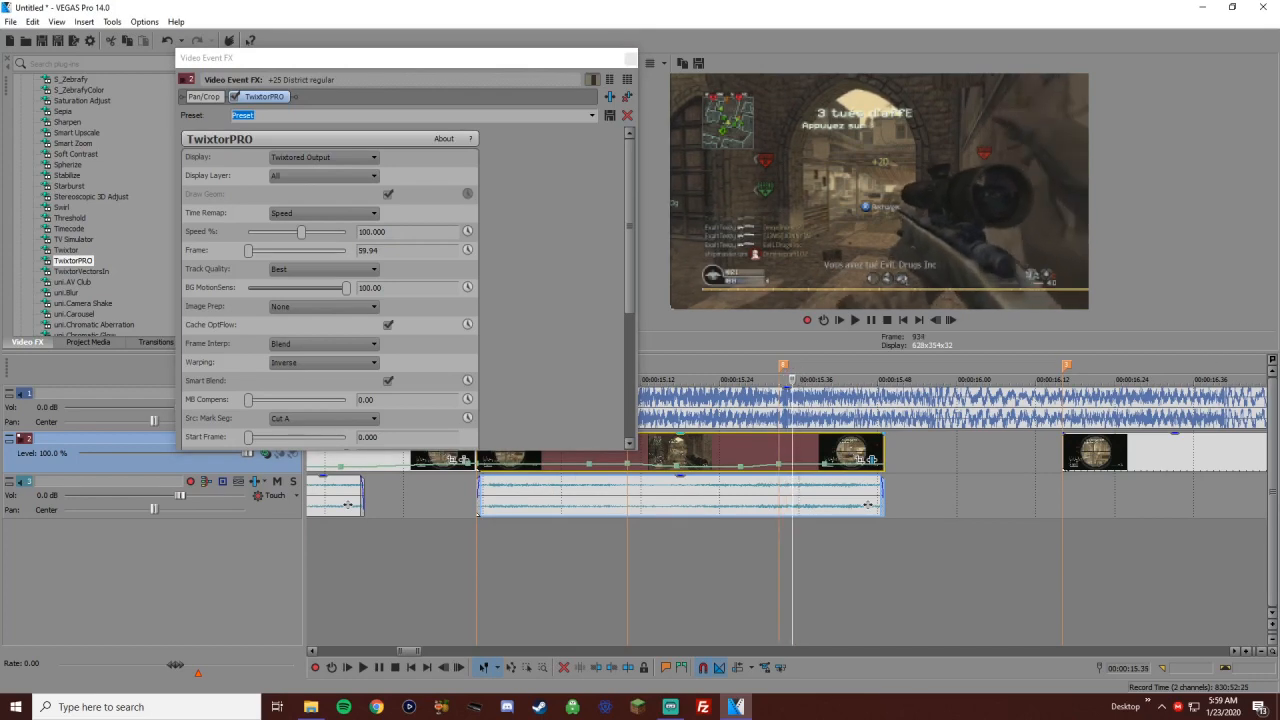
click(467, 231)
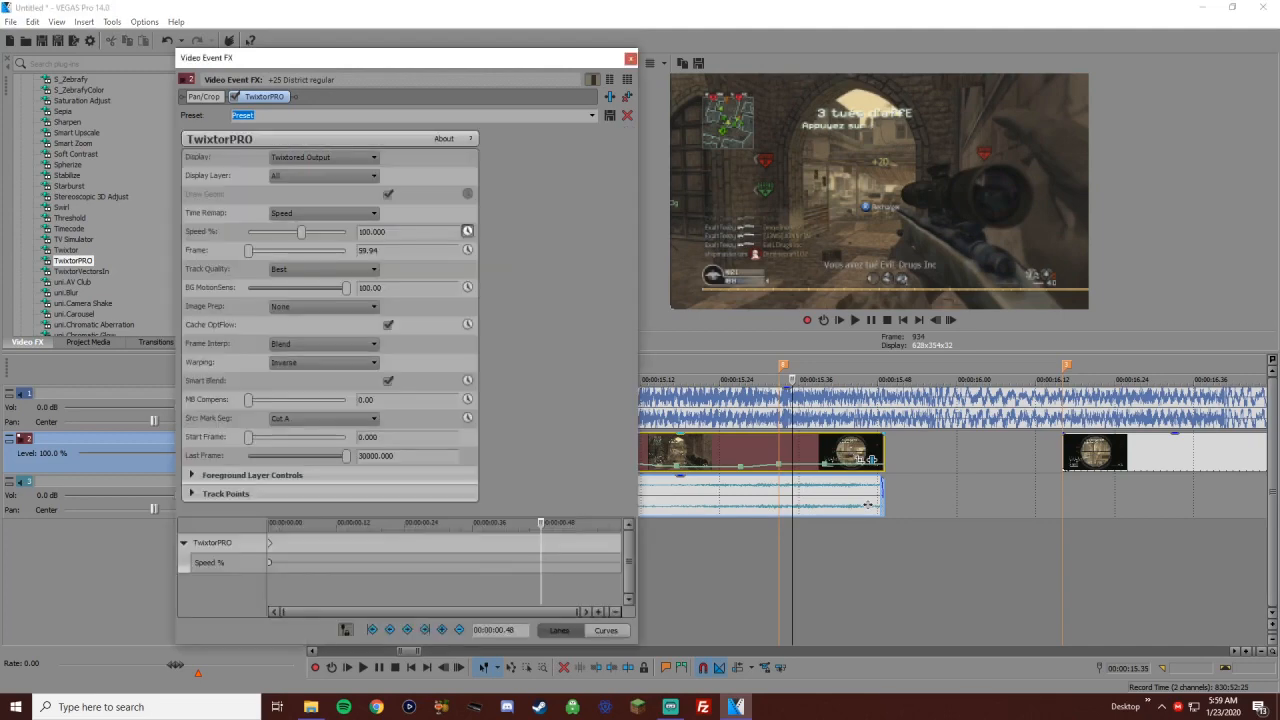
click(540, 545)
Find the frame at clip time 00:00:00.54, add a TwixtorPRO Speed % keyframe there and set it to 10
click(779, 450)
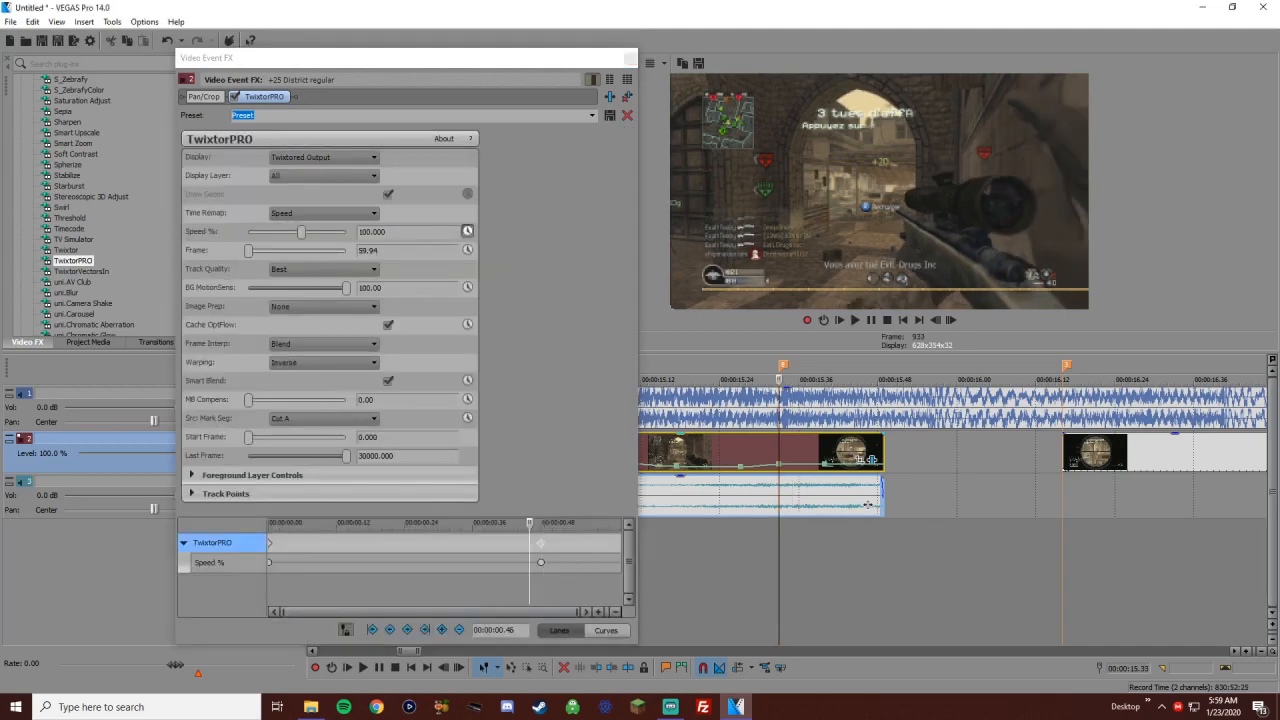
scroll(779, 450, up, 1)
key(Right)
key(Right)
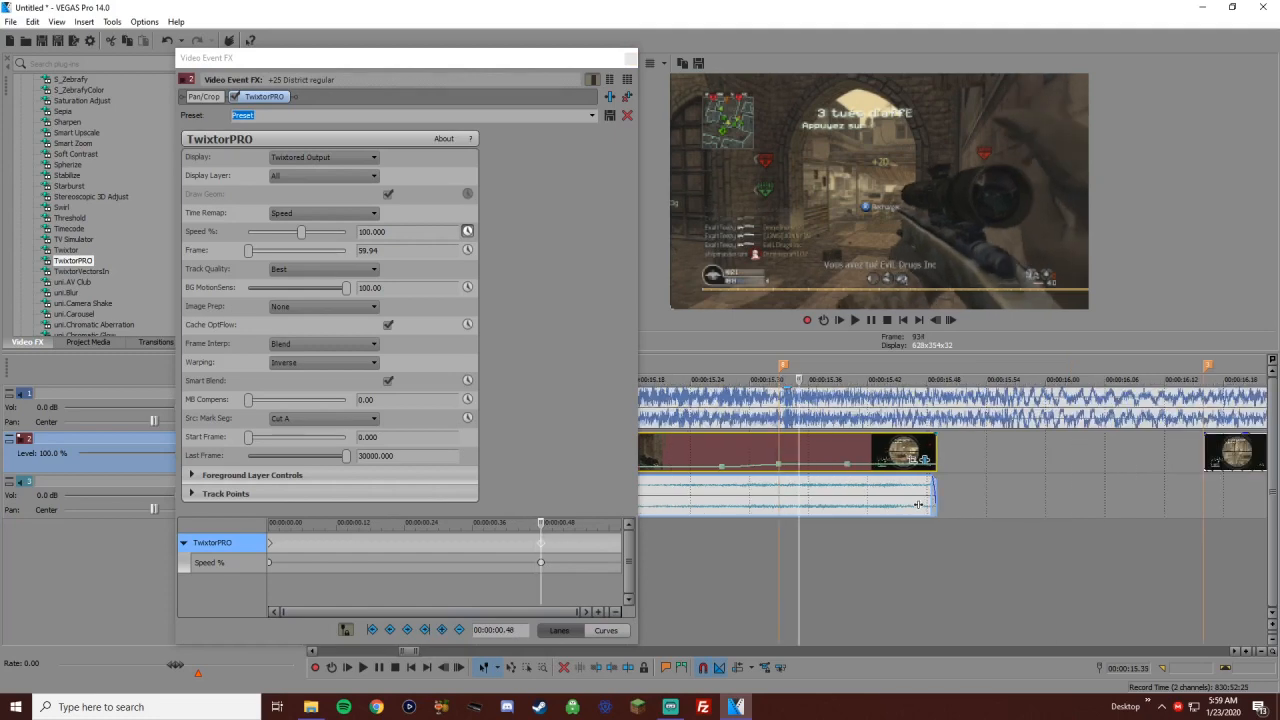
key(Left)
key(Left)
key(Right)
key(Right)
key(Right)
key(Right)
key(Right)
key(Right)
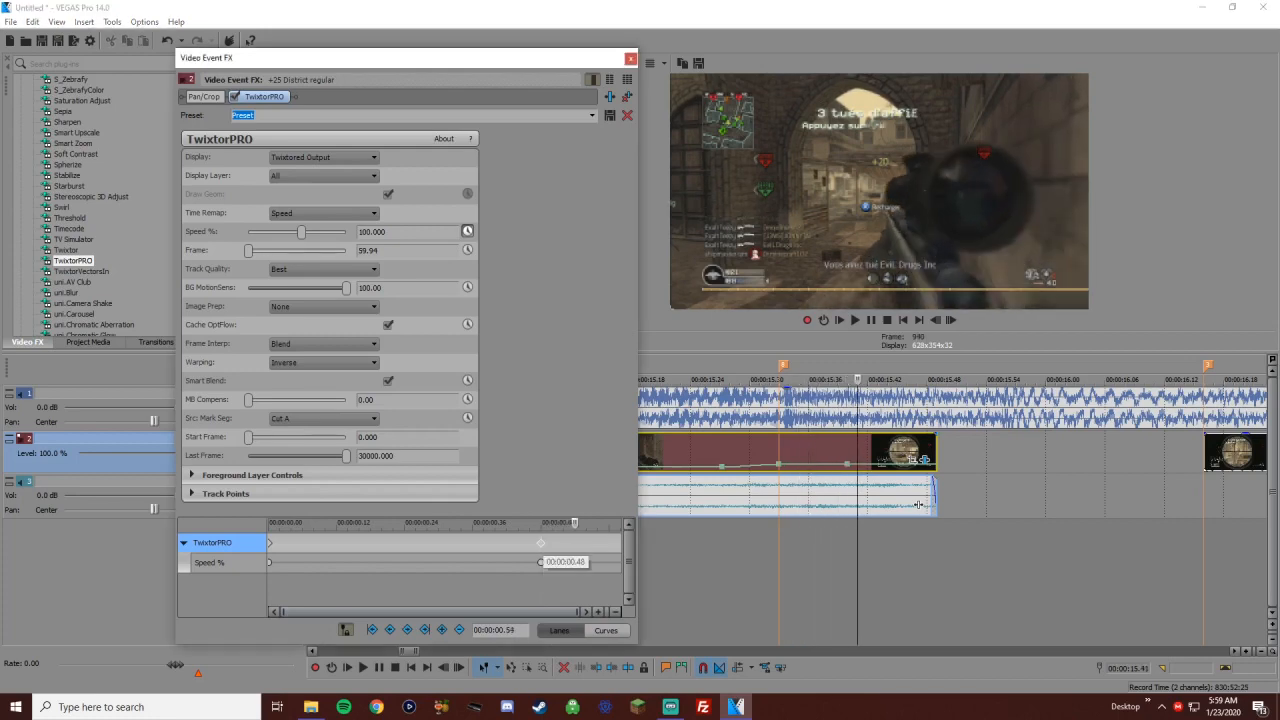
key(Right)
key(Right)
key(Return)
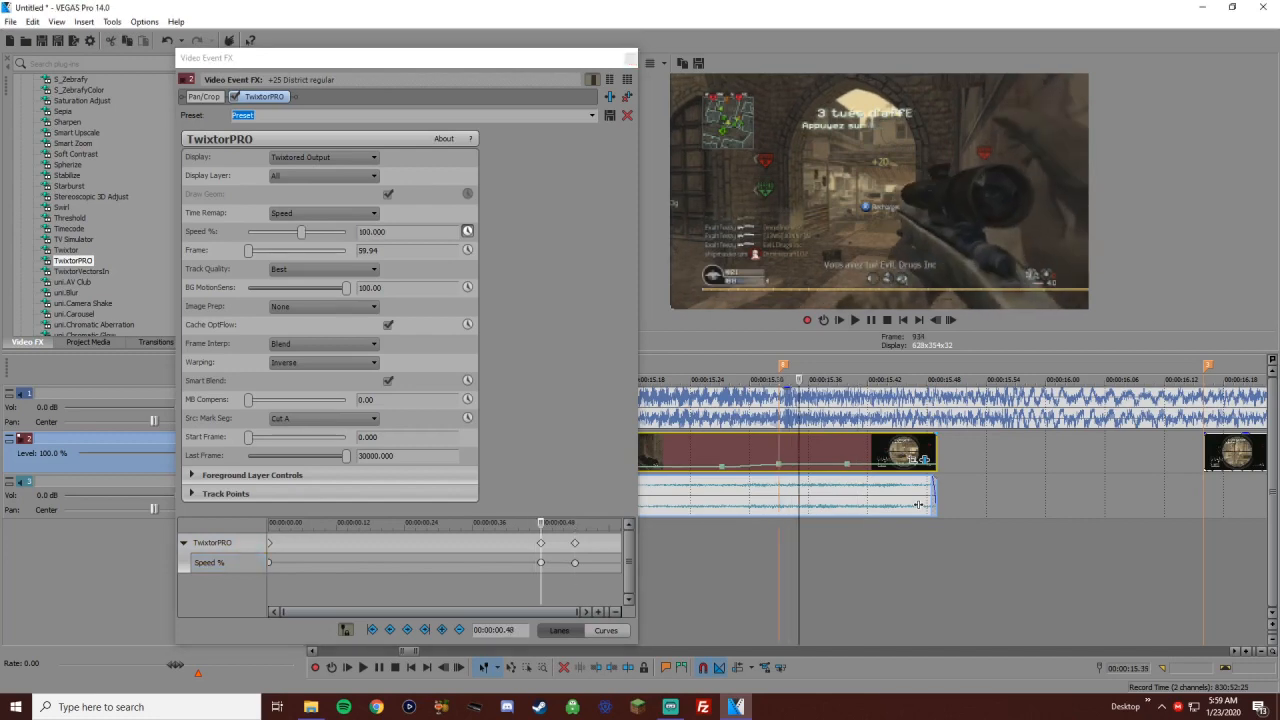
Examine the frames after the second keyframe to check the Twixtor slowdown, and close the effect settings
key(Right)
key(Right)
key(Right)
key(Right)
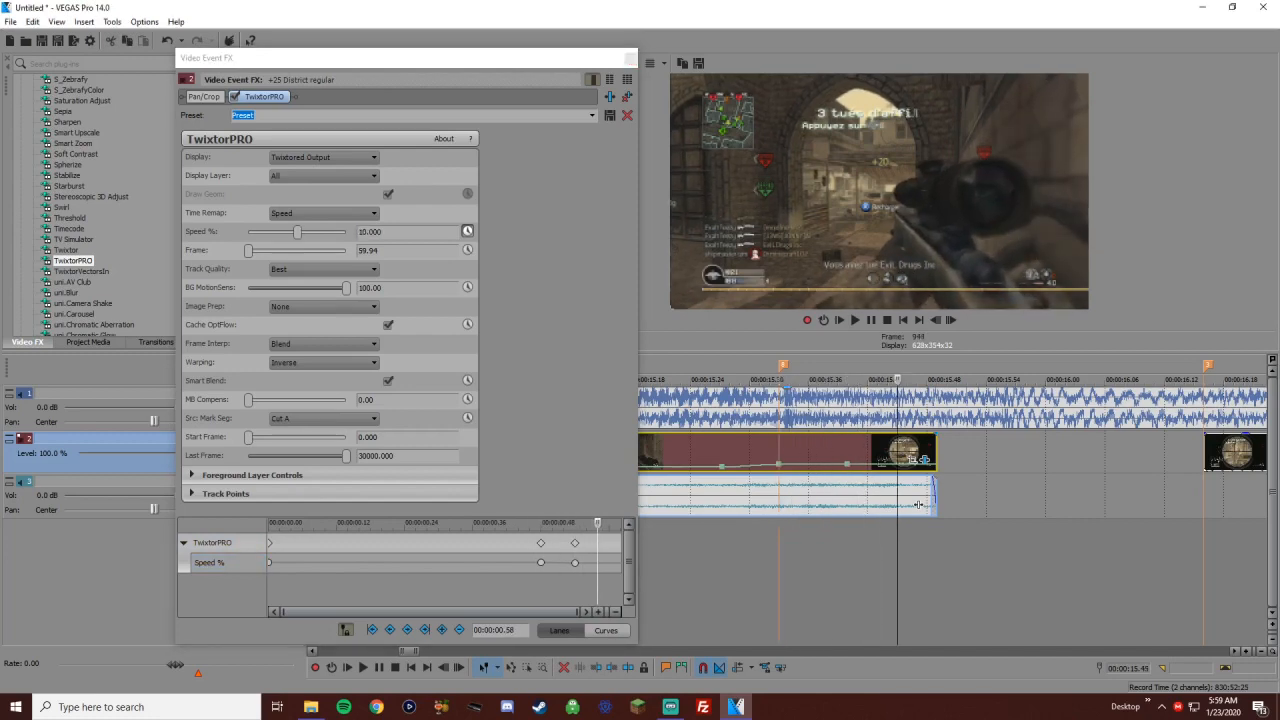
key(Right)
key(Right)
key(Right)
key(Right)
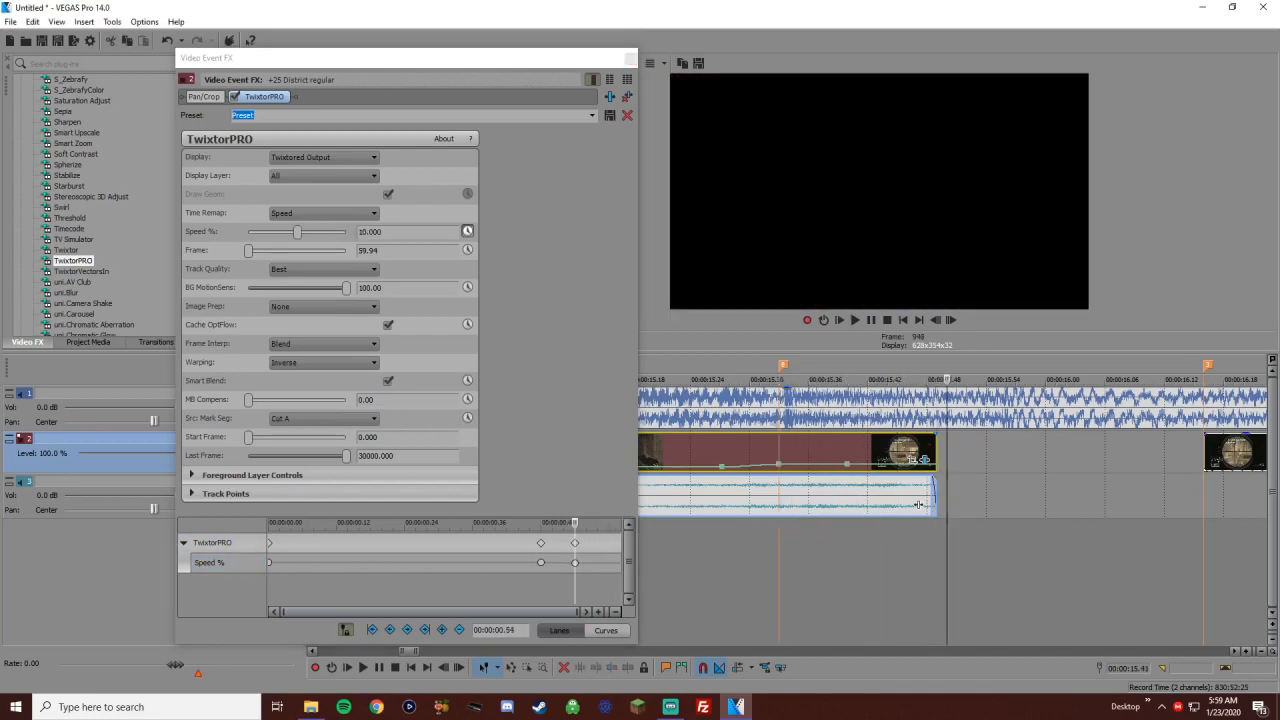
key(space)
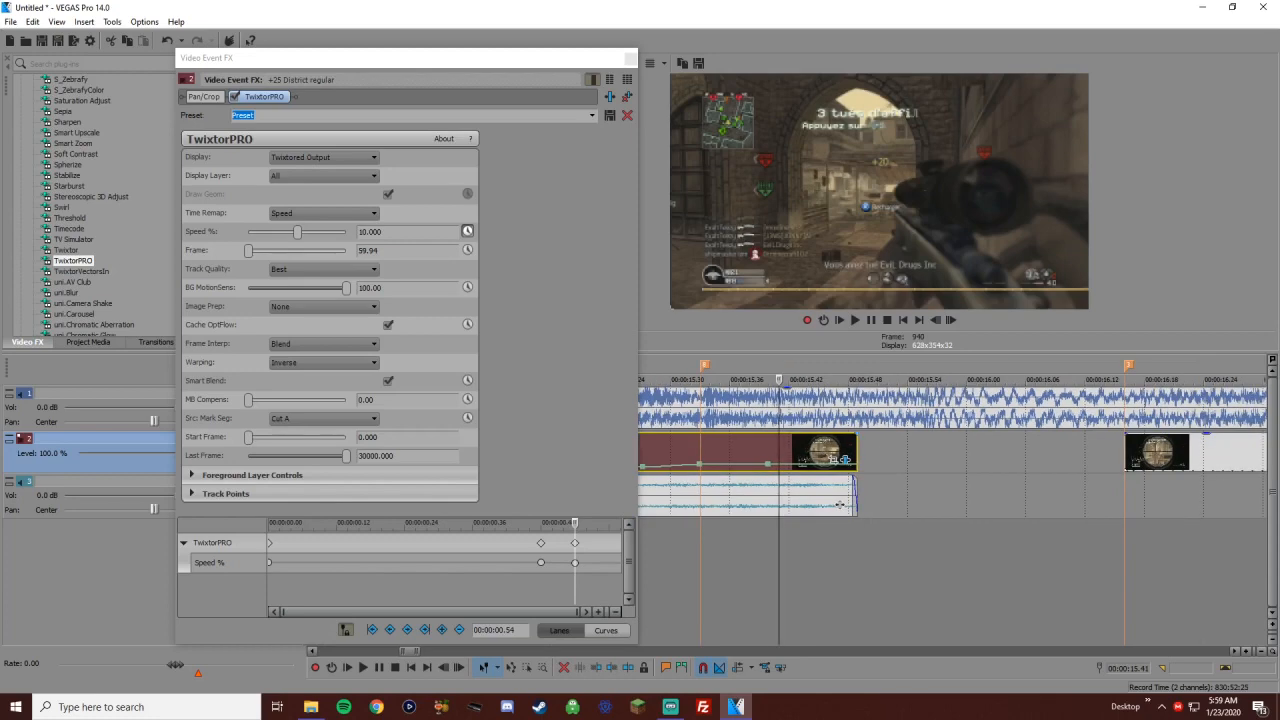
click(630, 58)
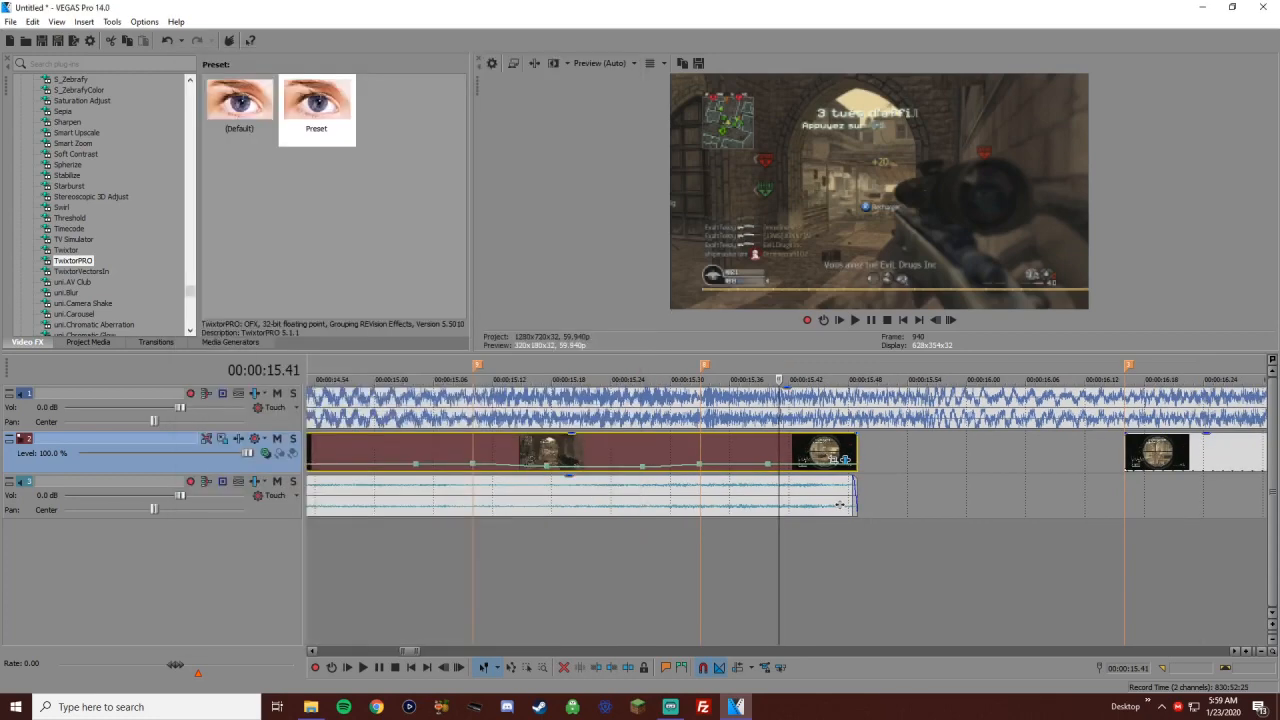
Extend the end of the slowed video clip to the start of the next clip at the following beat marker
drag(845, 459, 1108, 460)
click(729, 495)
click(758, 452)
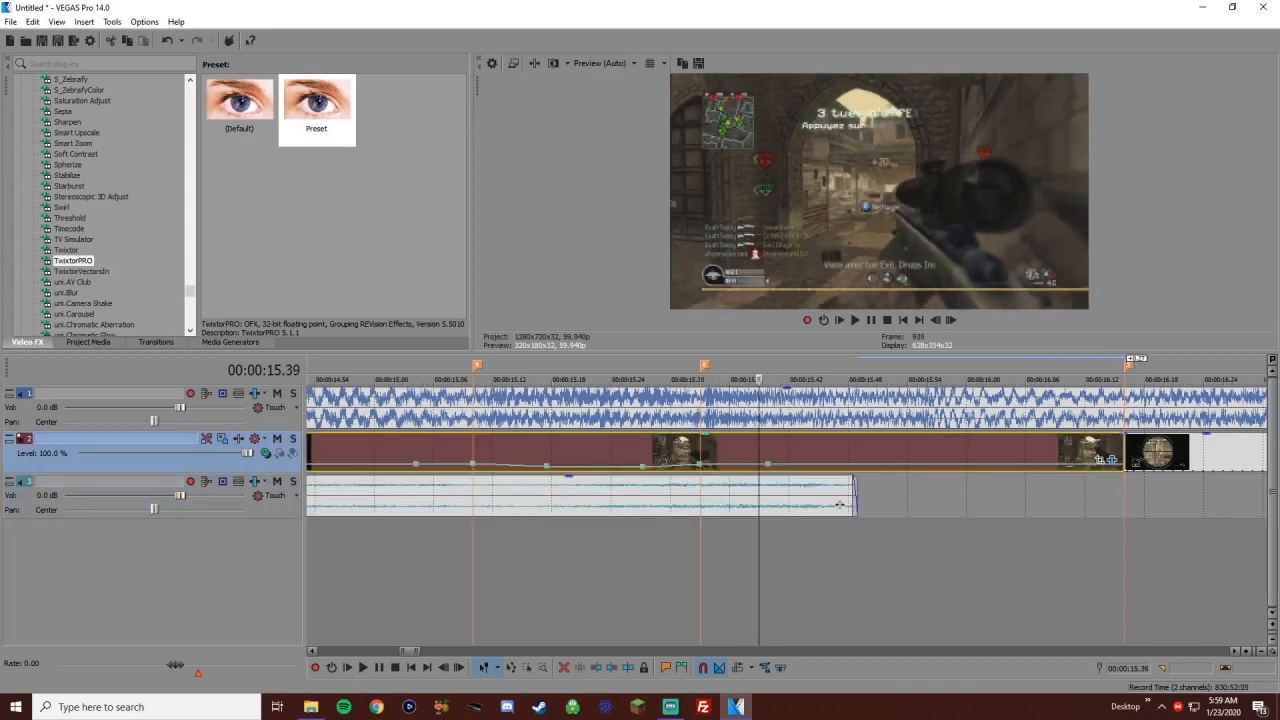
Examine the extended clip frame by frame from 00:00:15.41 to judge how the slowed footage moves
click(779, 452)
scroll(779, 452, down, 2)
key(Right)
key(Right)
key(Right)
key(Right)
key(Right)
key(Right)
key(Right)
key(Right)
key(Right)
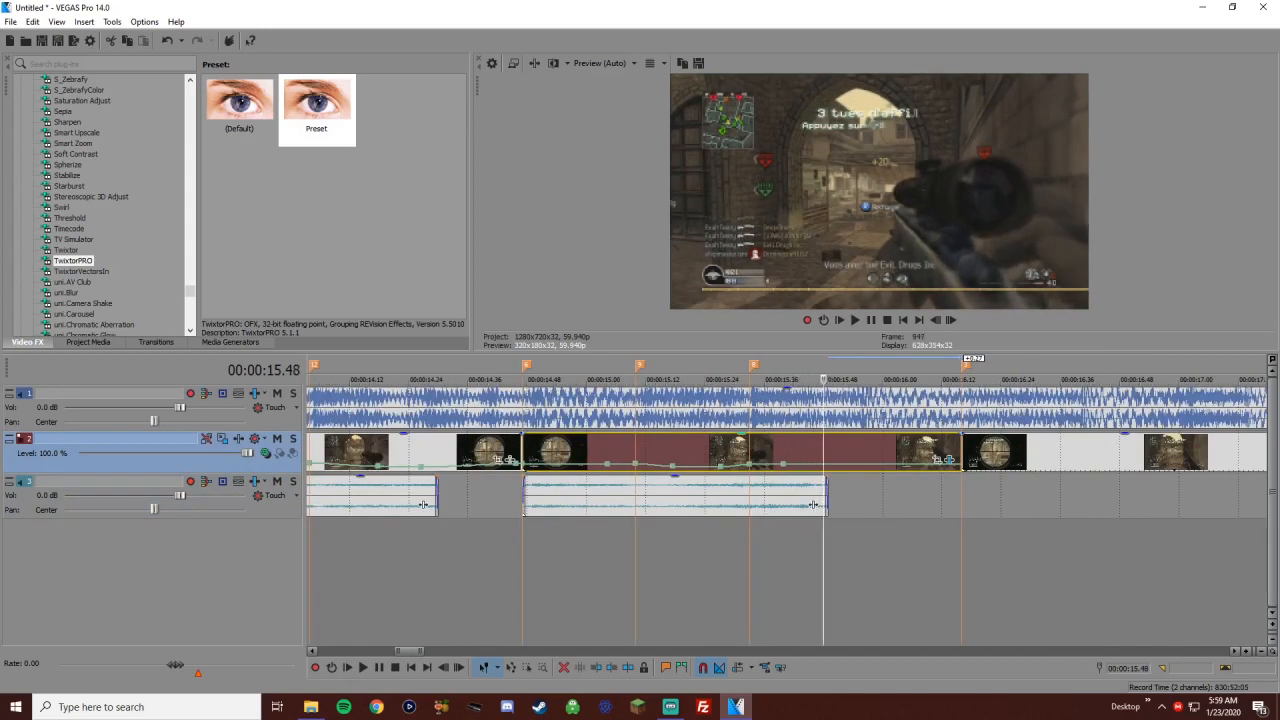
Step through the slowed footage around 00:00:15.51 frame by frame and play the extended clip back against the song
key(Right)
key(Right)
key(Right)
key(Right)
key(Left)
key(Left)
key(Left)
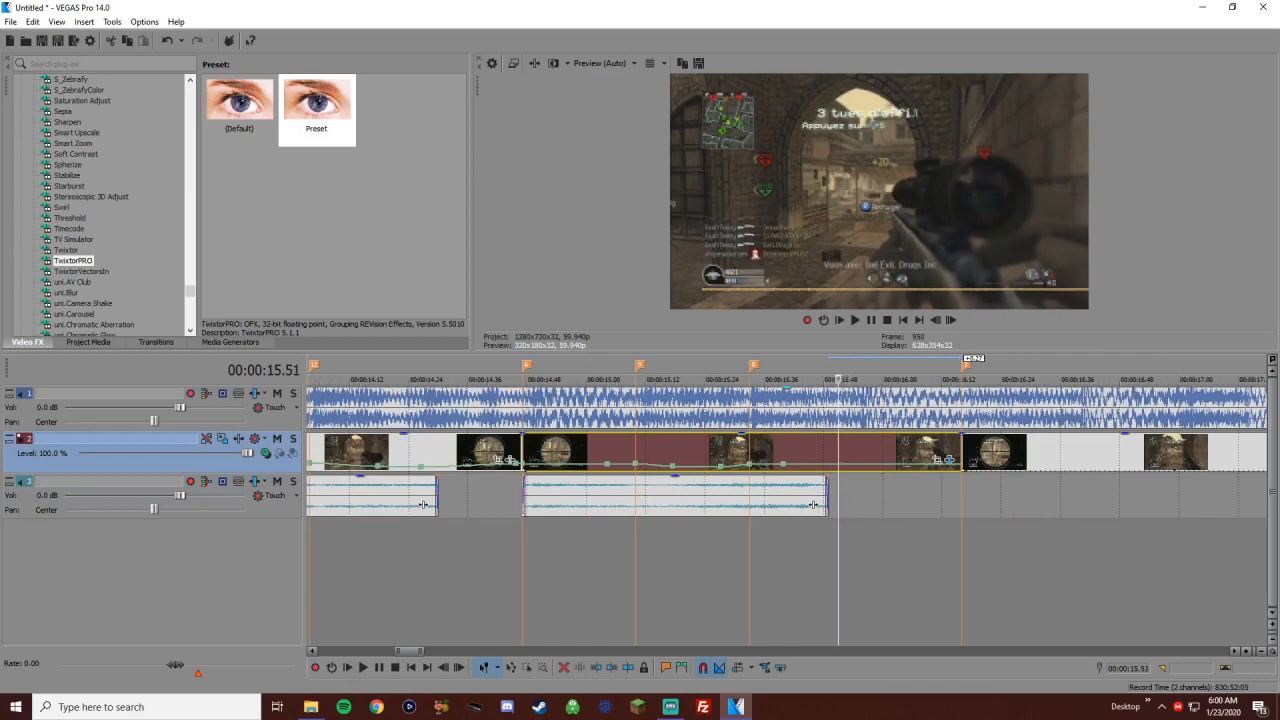
key(space)
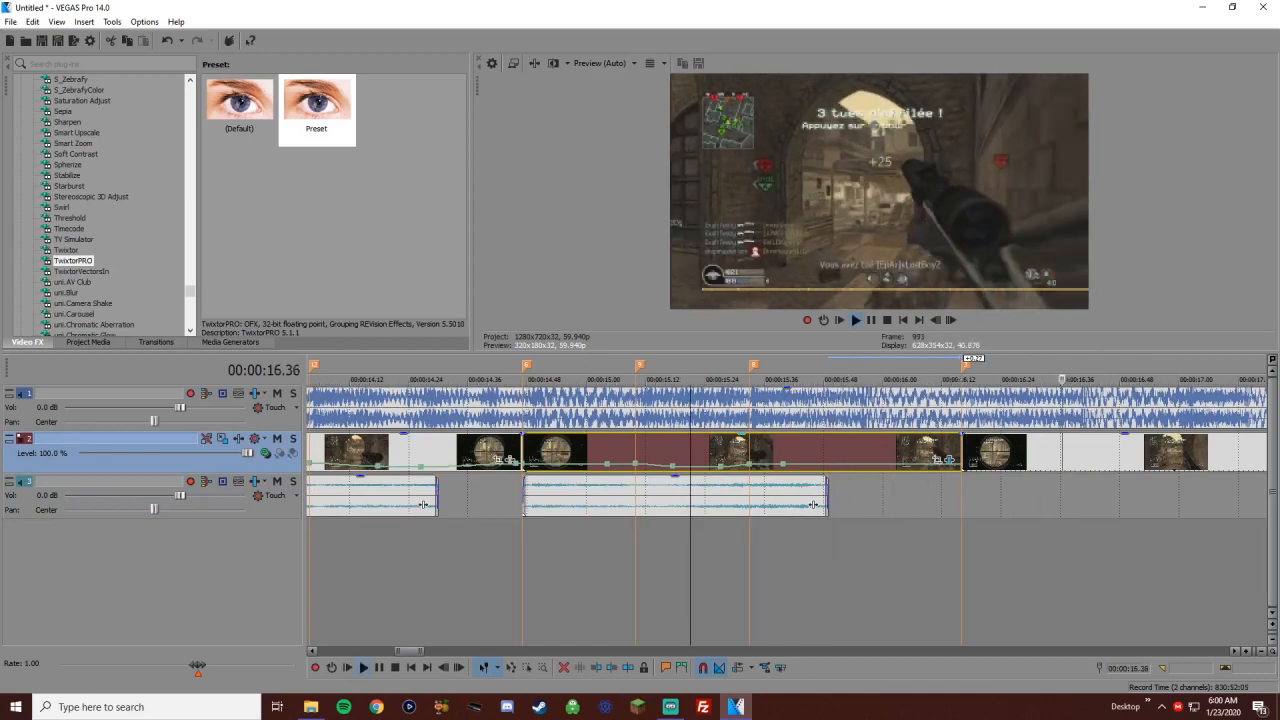
key(space)
Reopen the extended clip's TwixtorPRO settings and move the 100 and 10 Speed keyframes earlier, to clip times 00:00:00.46 and 00:00:00.51
click(946, 459)
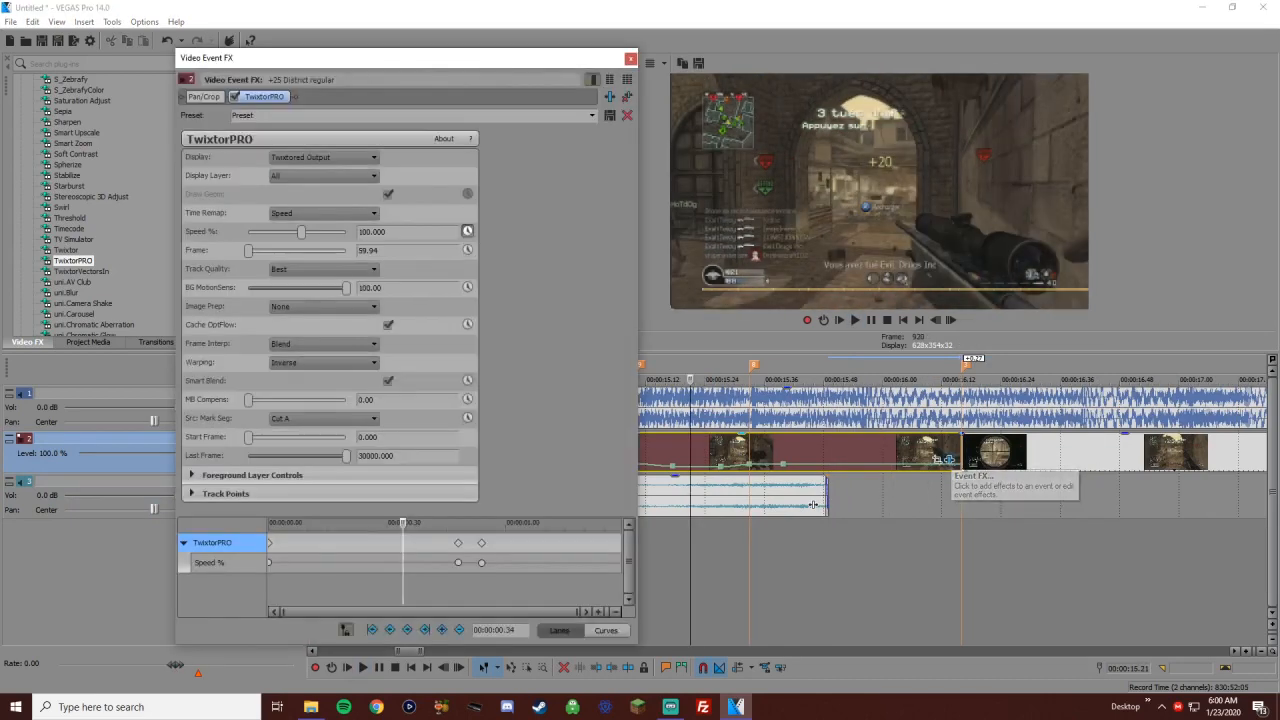
key(space)
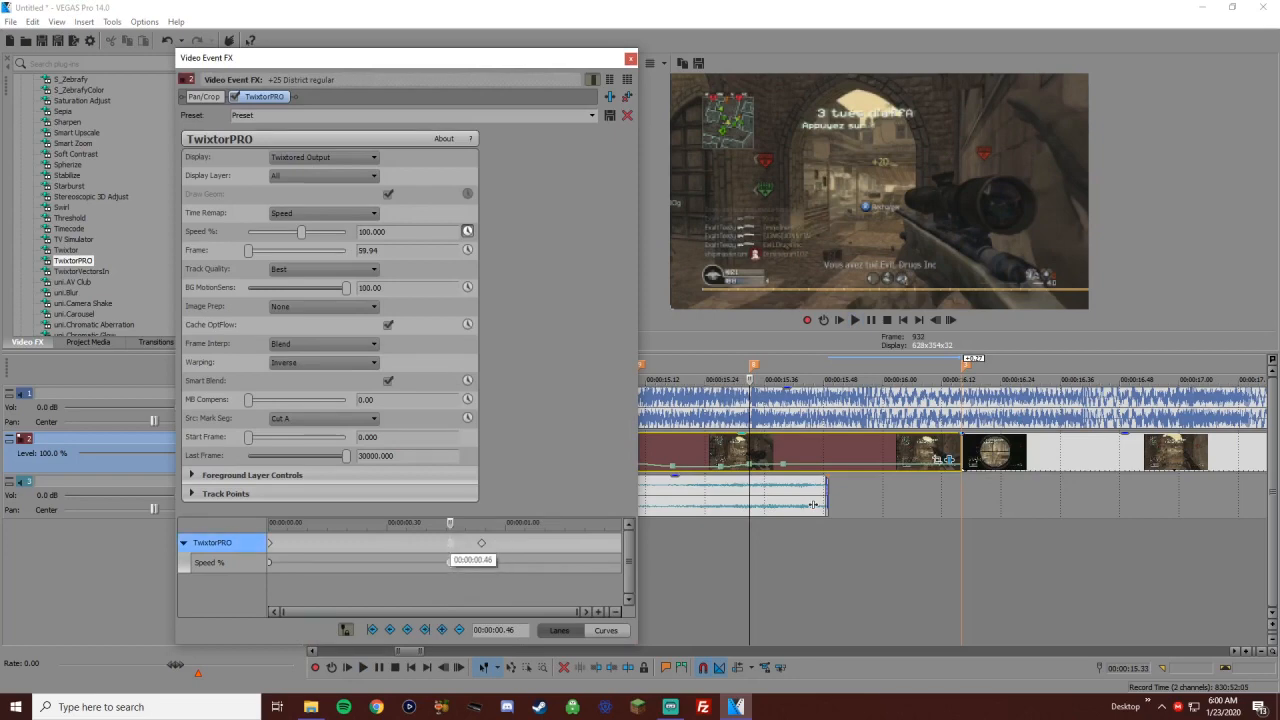
key(Up)
key(Right)
key(Right)
key(Right)
key(Right)
key(Right)
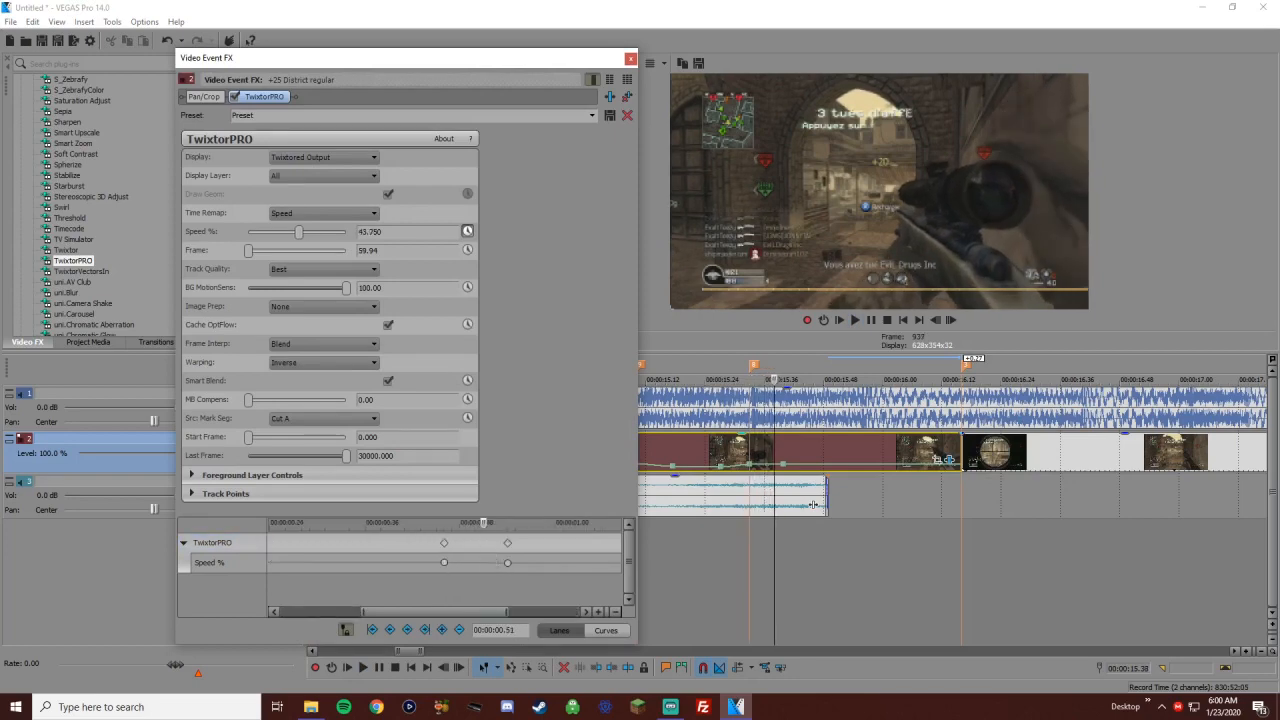
drag(507, 543, 483, 543)
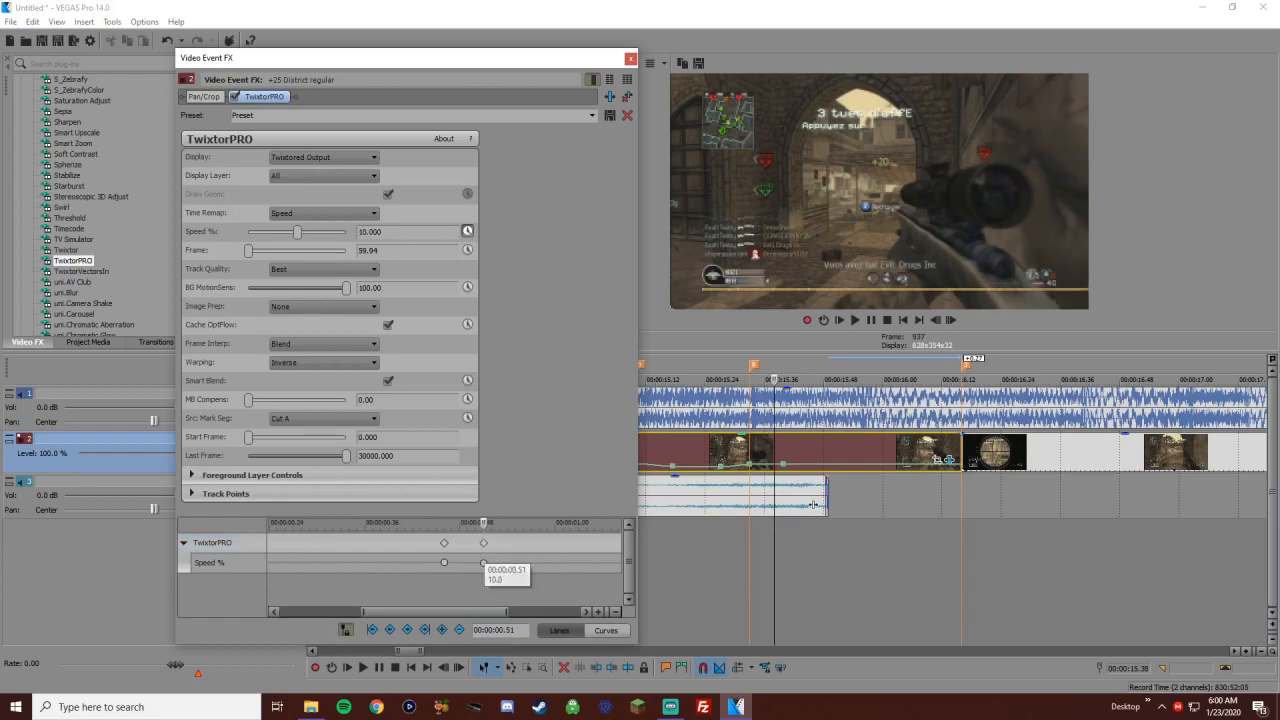
Examine the frames around and after the moved keyframes to check how the slowdown blends
click(425, 543)
key(Right)
key(Right)
key(Right)
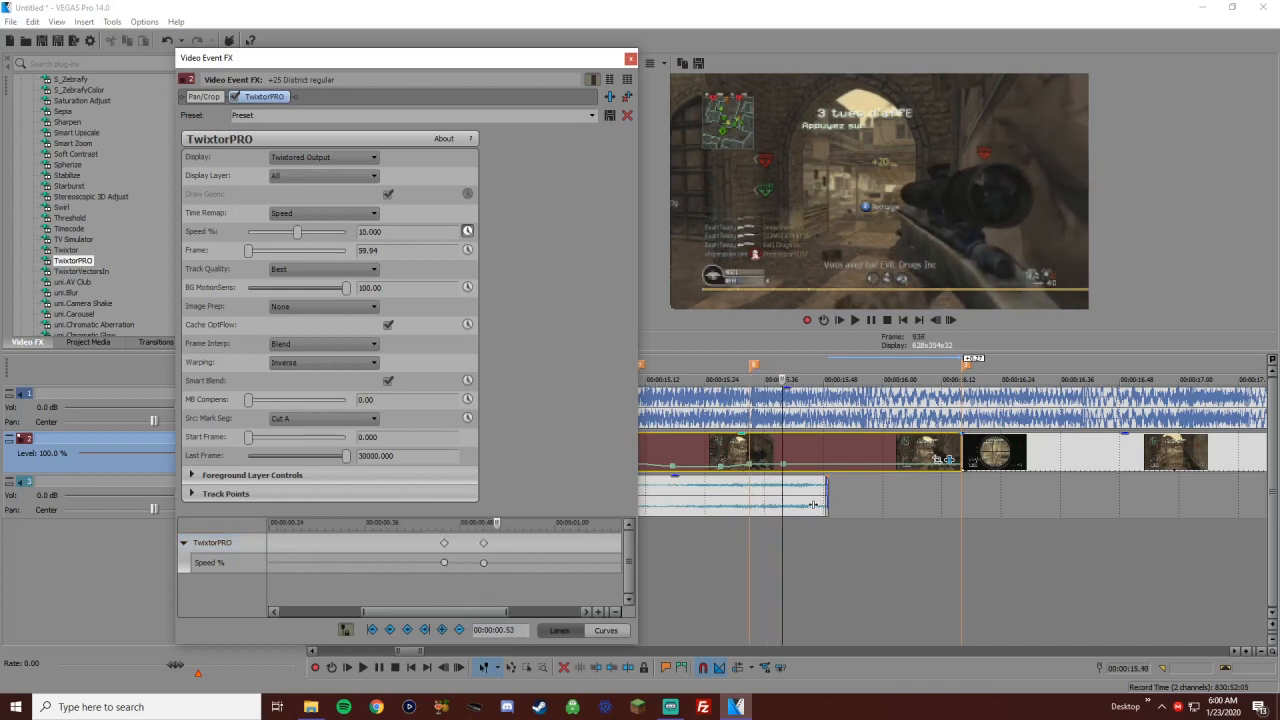
key(Right)
key(Right)
key(Left)
key(Left)
key(Left)
key(Left)
key(Left)
key(Right)
key(Right)
key(Right)
key(Right)
key(Right)
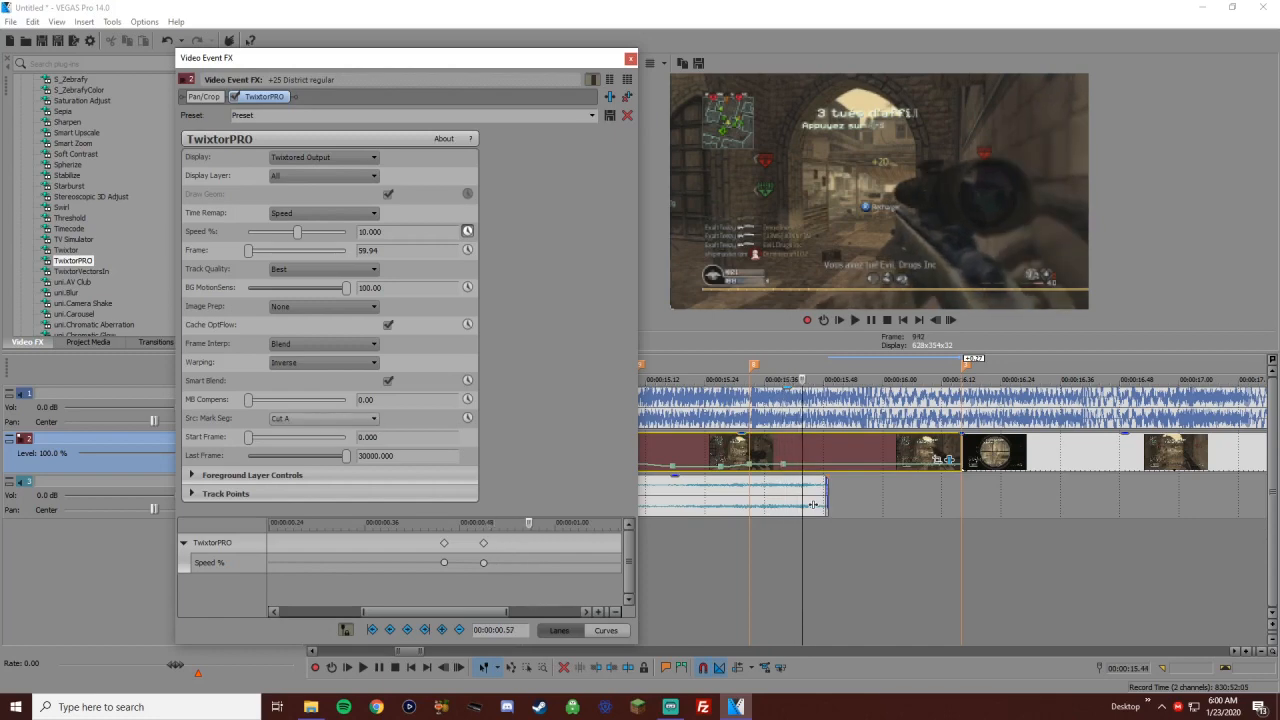
Set Src Mark Seg to Cut B and add a Speed % keyframe of 5 at clip time 00:00:01.08
click(325, 418)
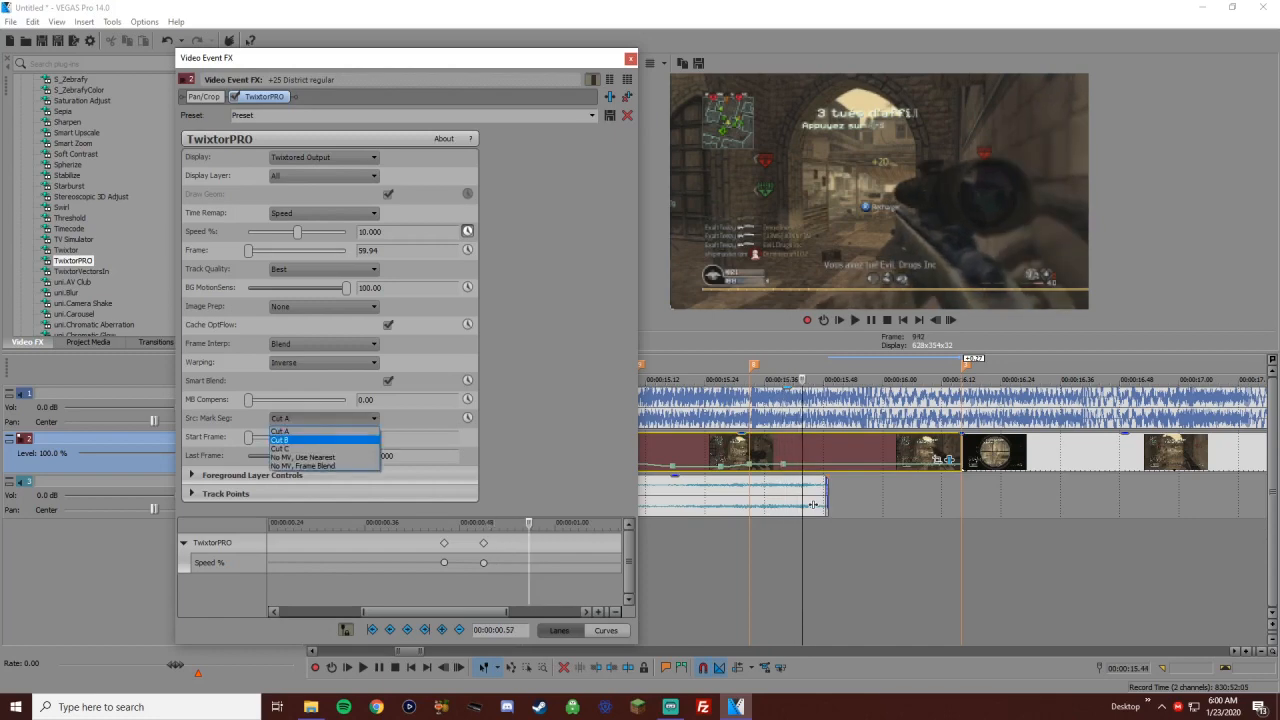
click(280, 440)
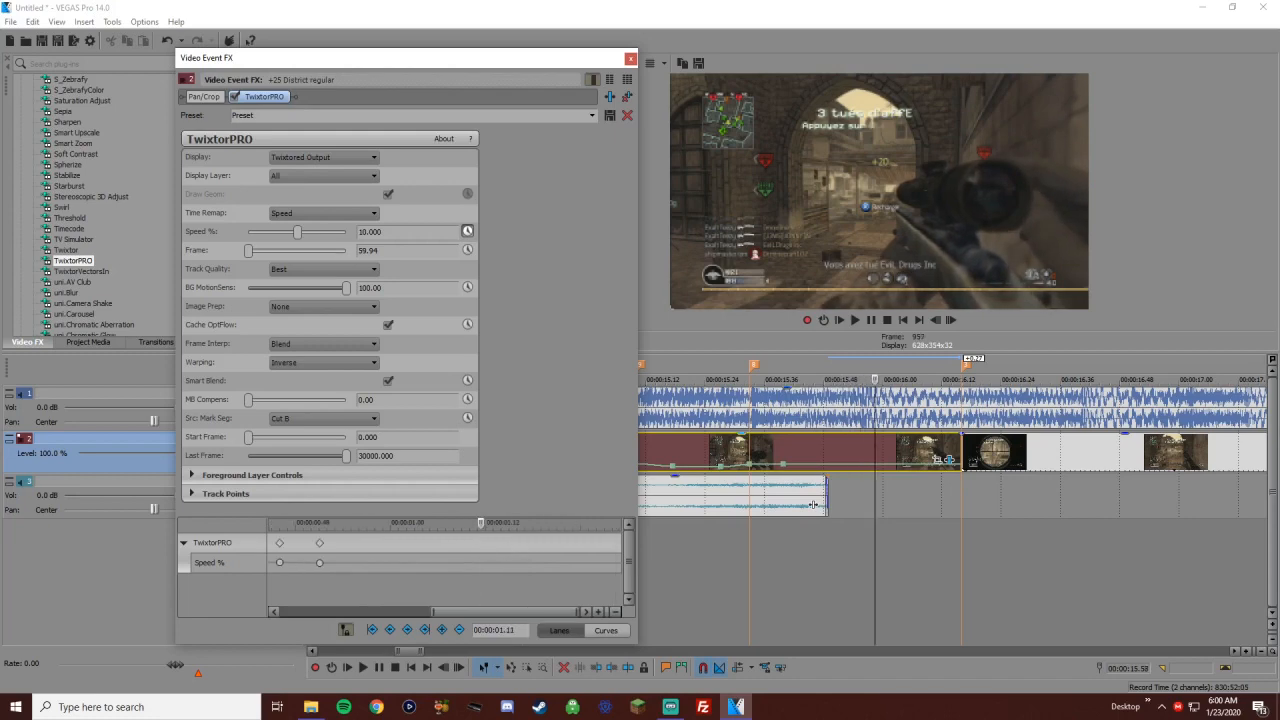
click(857, 452)
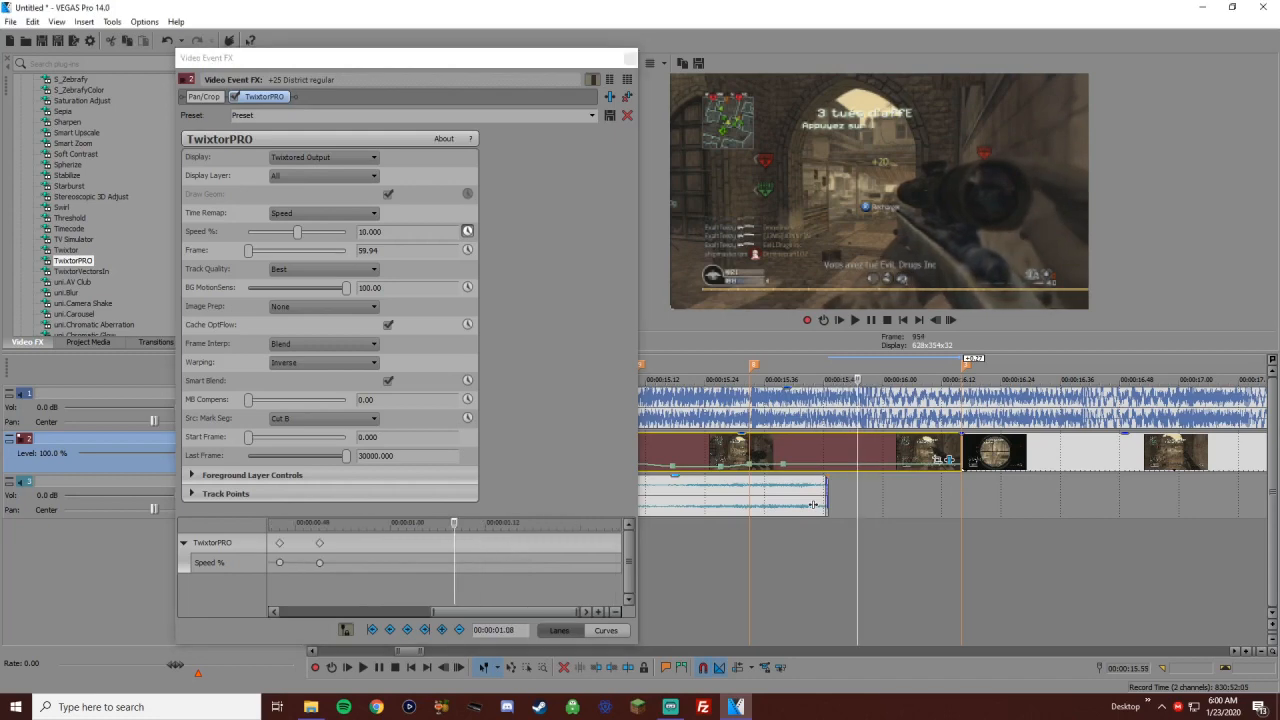
click(370, 231)
key(Return)
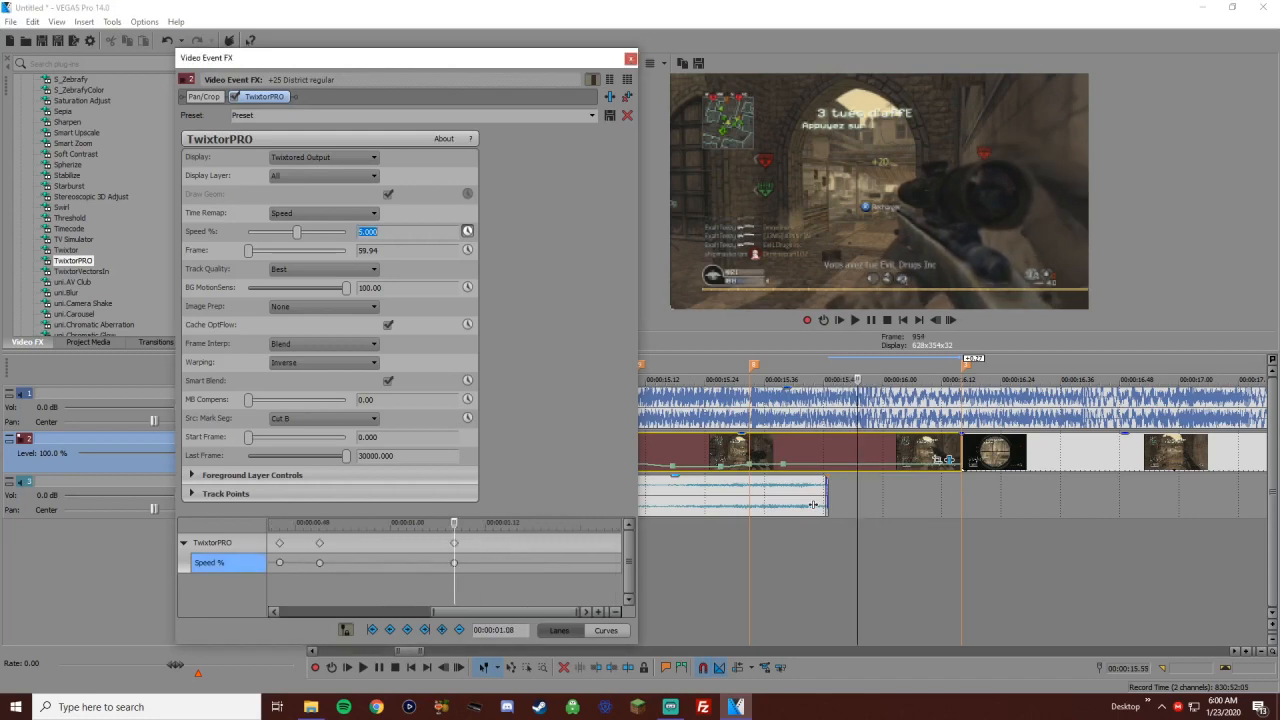
Add a Speed % keyframe at clip time 00:00:01.28, try 100 and 90, and settle on 85
key(space)
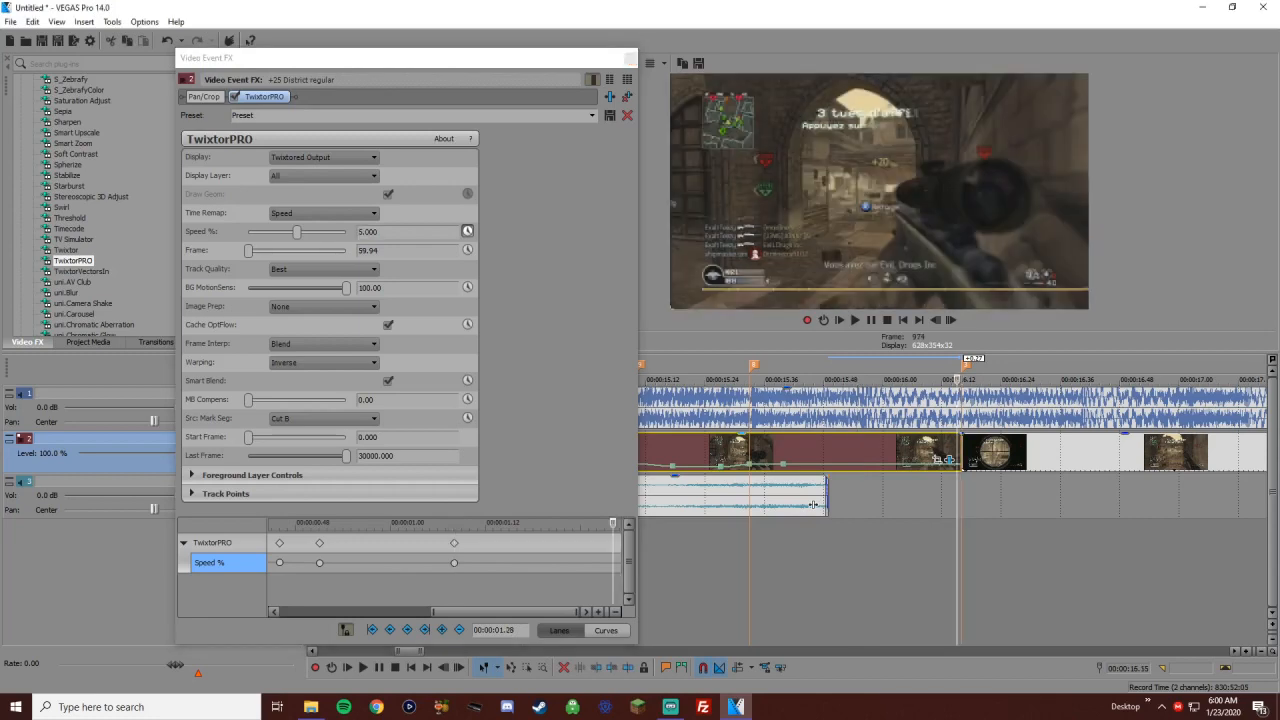
click(368, 231)
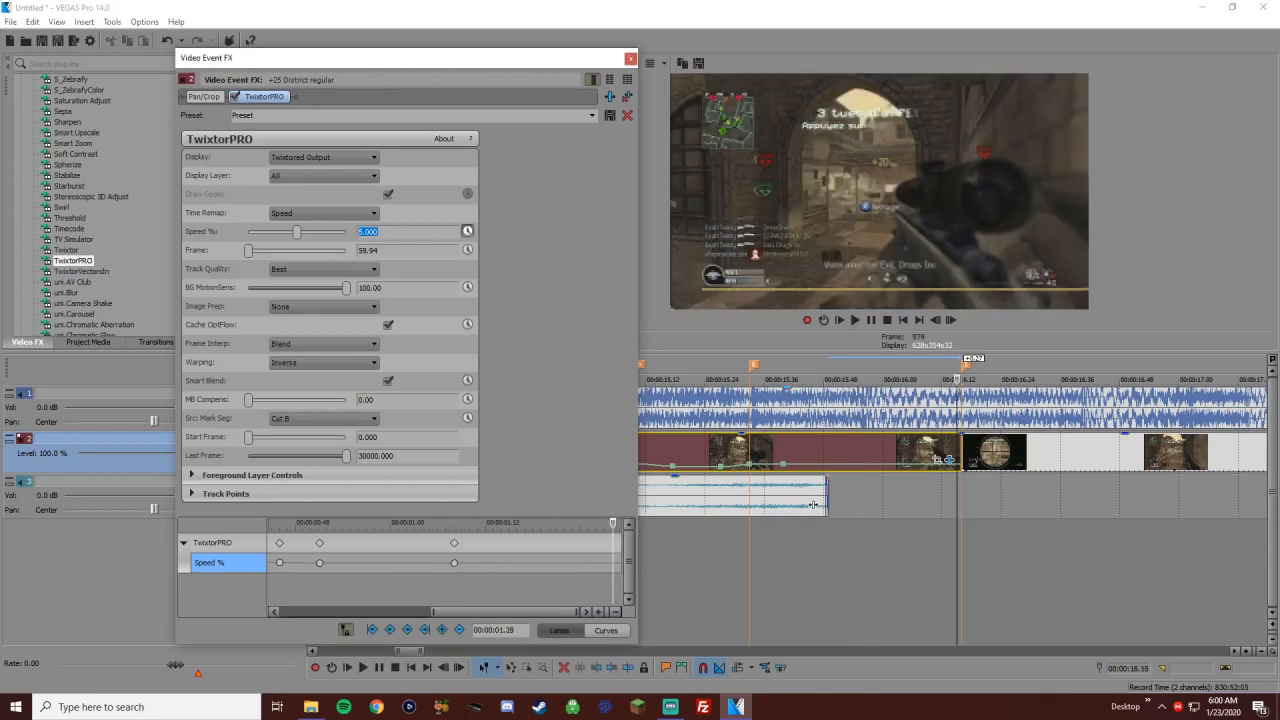
text(100)
key(Return)
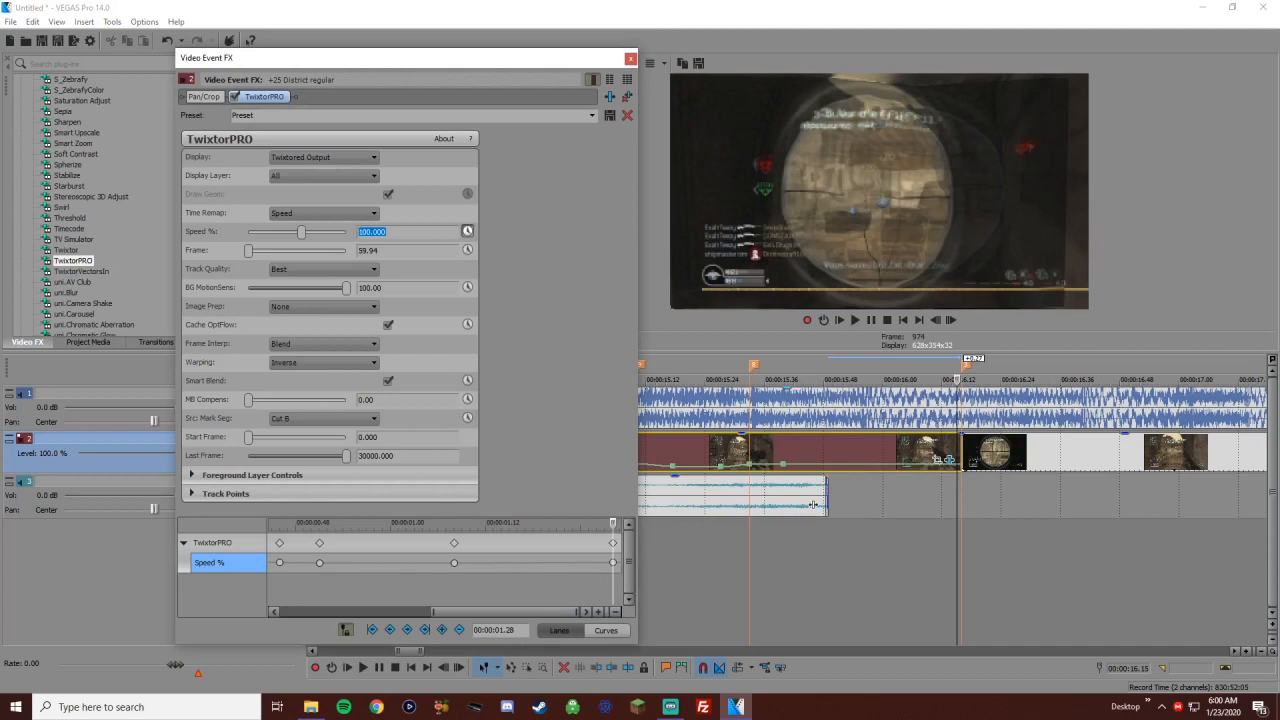
key(Return)
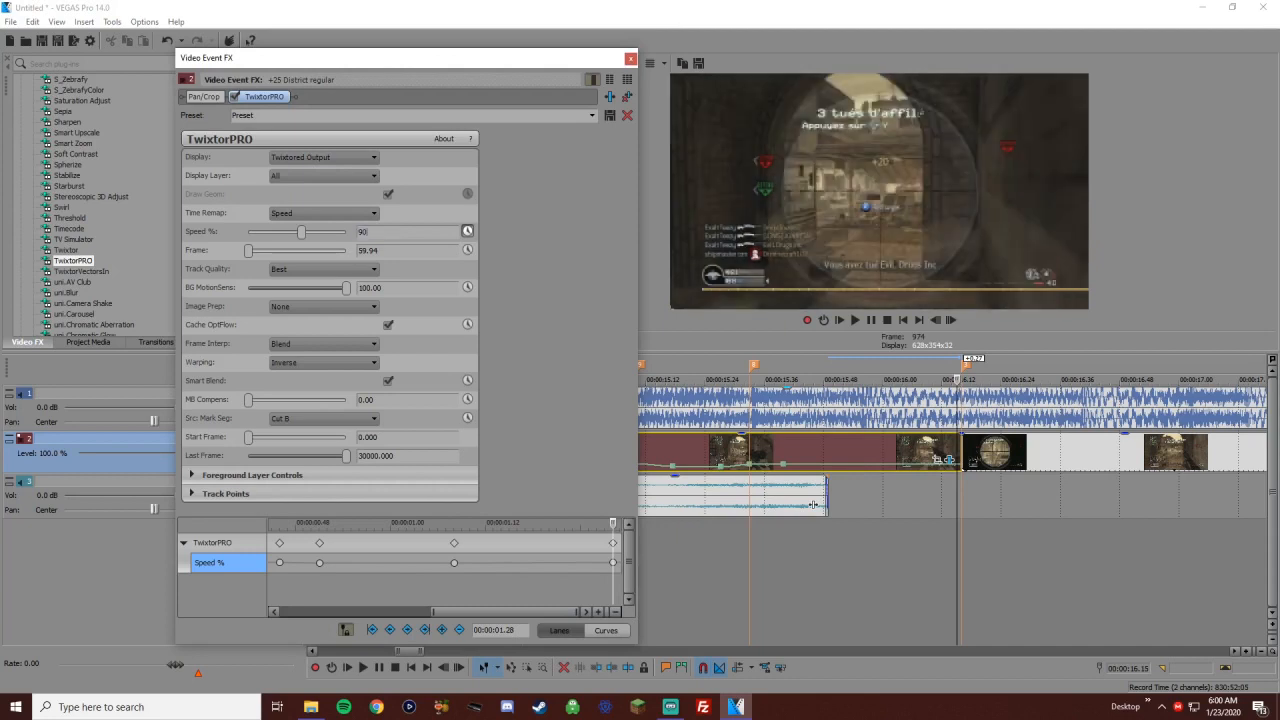
key(Return)
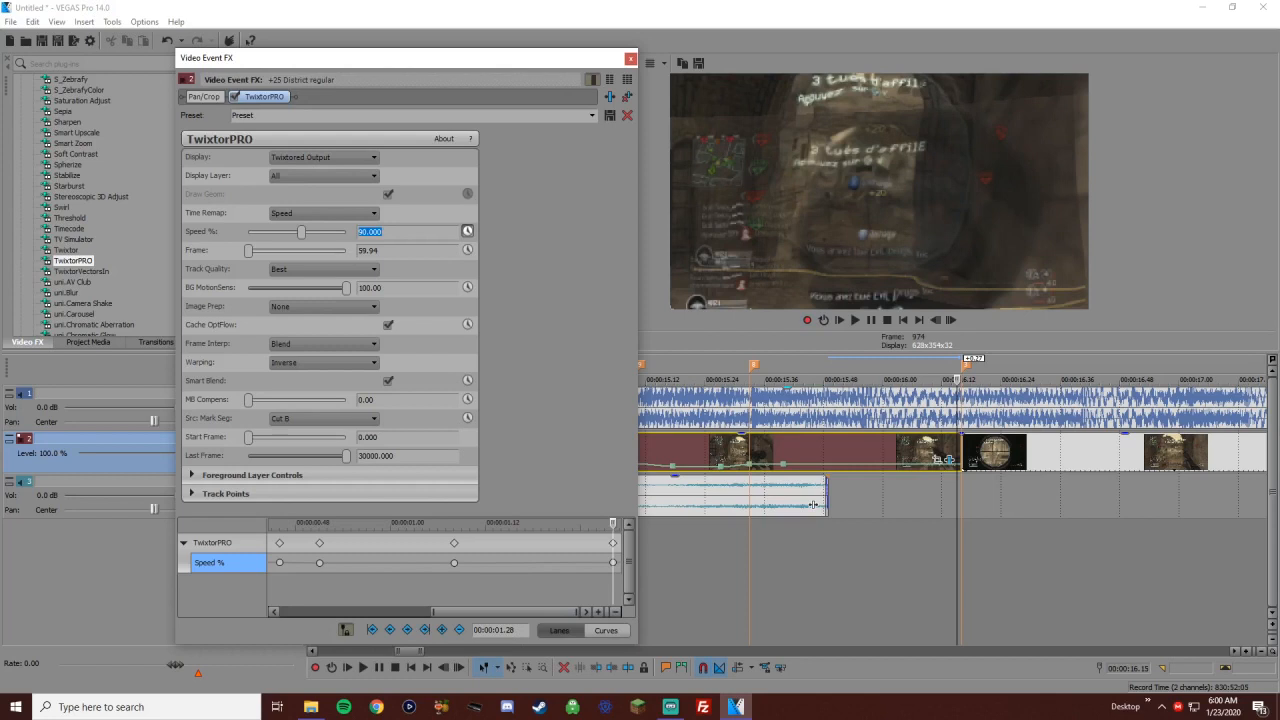
text(85)
key(Return)
click(813, 505)
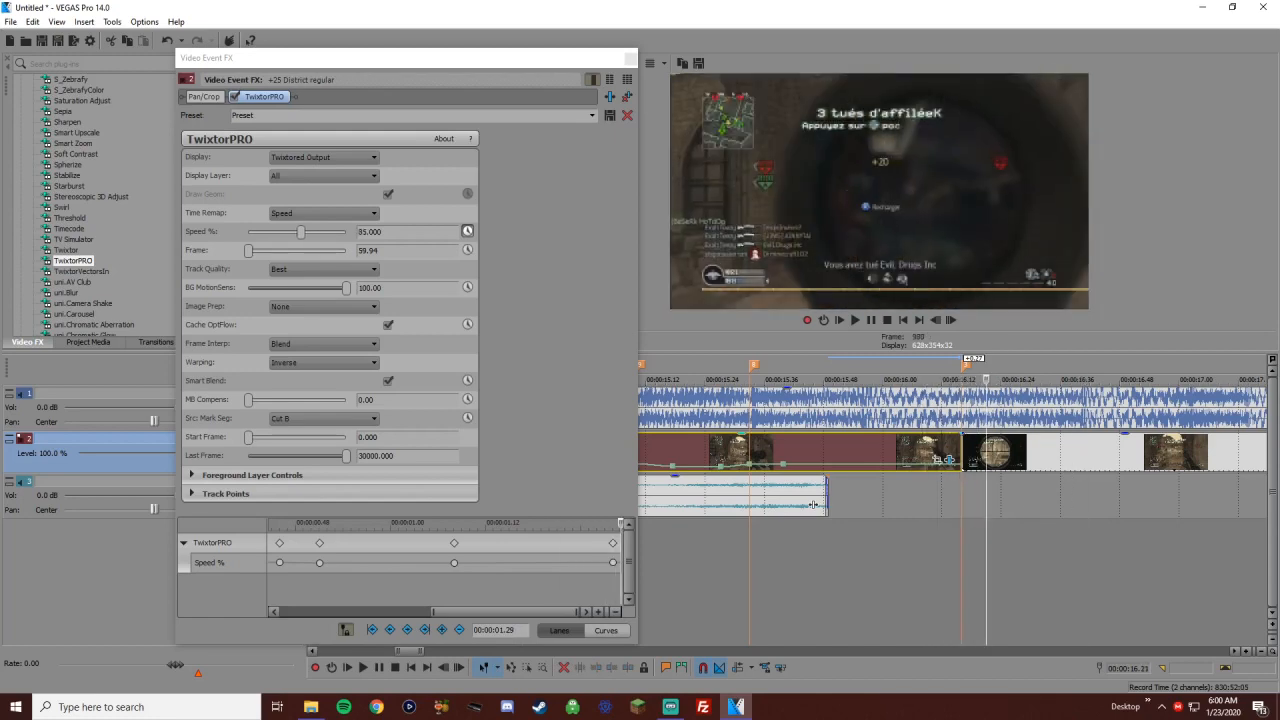
Insert a velocity envelope with a point at 00:00:16.37 on the last video clip and close the effect settings
scroll(813, 505, down, 2)
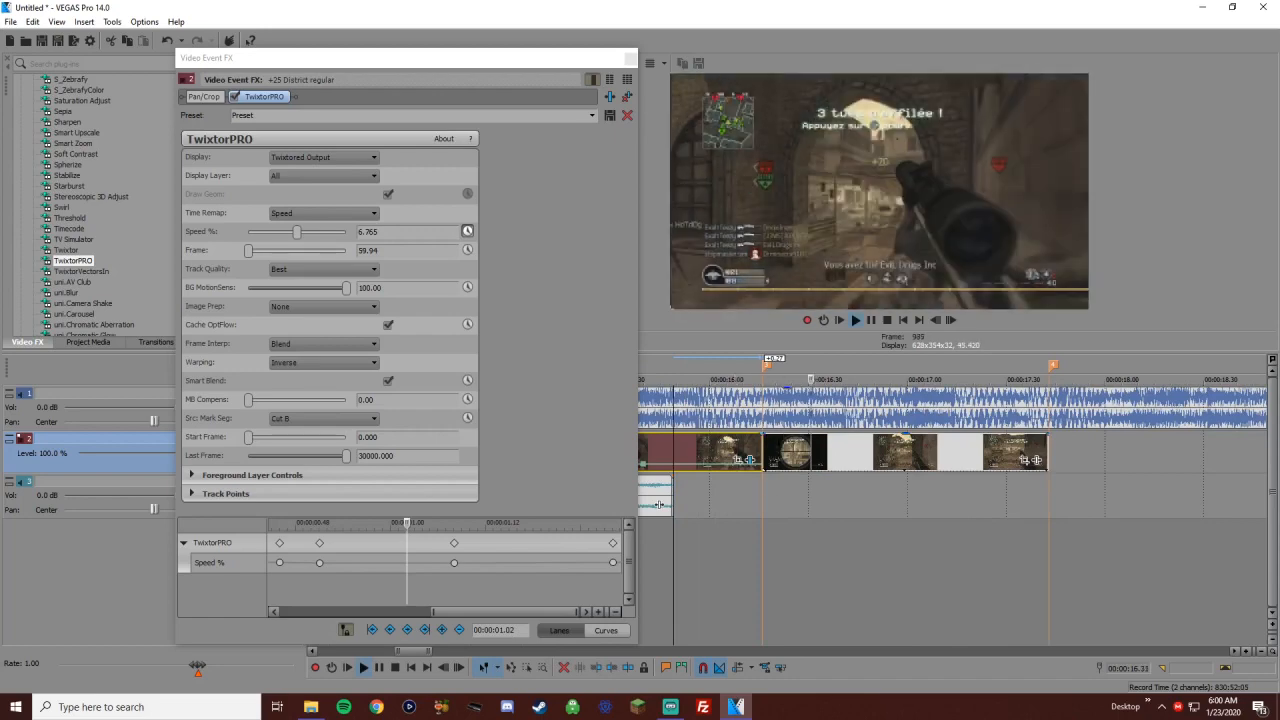
right_click(818, 452)
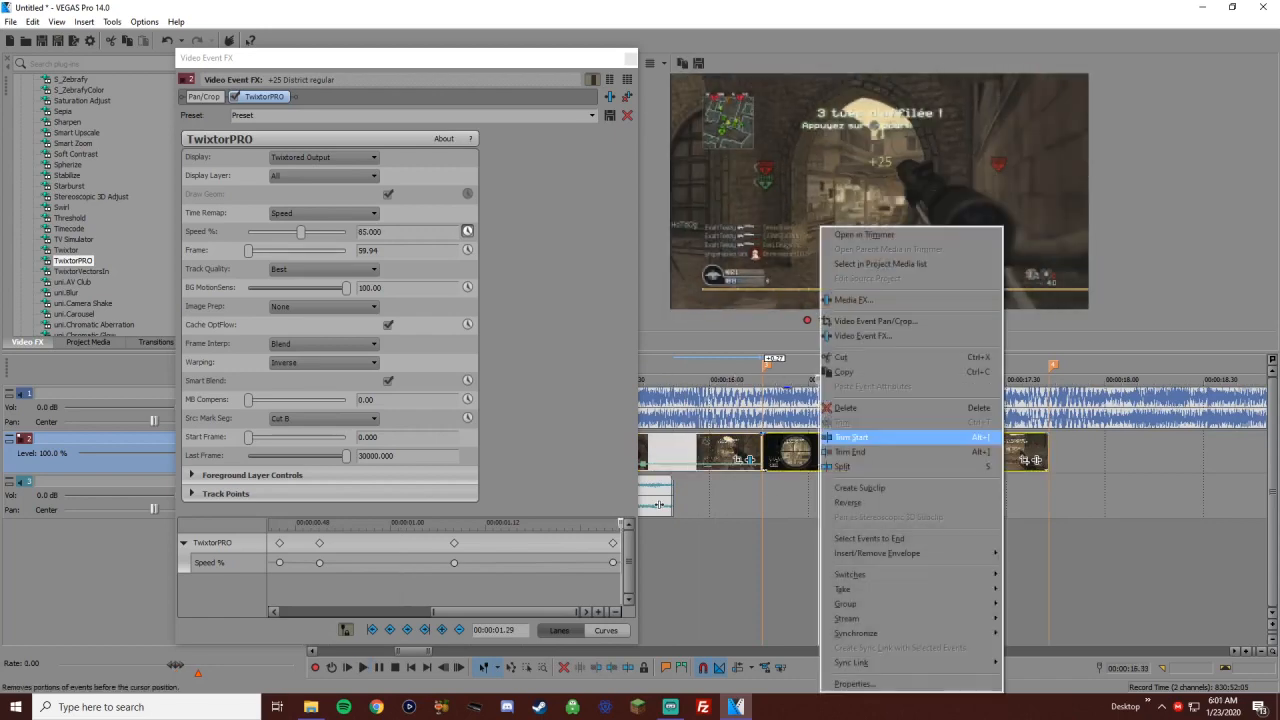
mouse_move(900, 553)
click(1029, 553)
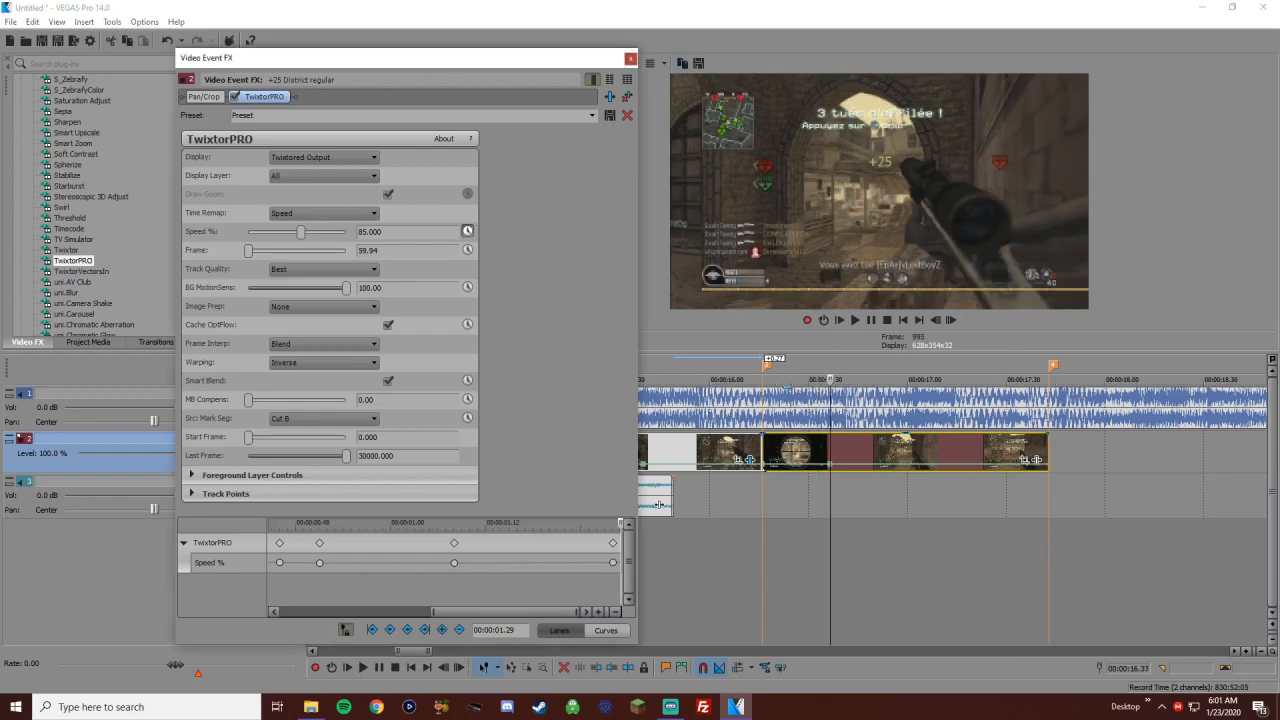
click(630, 57)
scroll(528, 504, up, 2)
scroll(528, 504, down, 4)
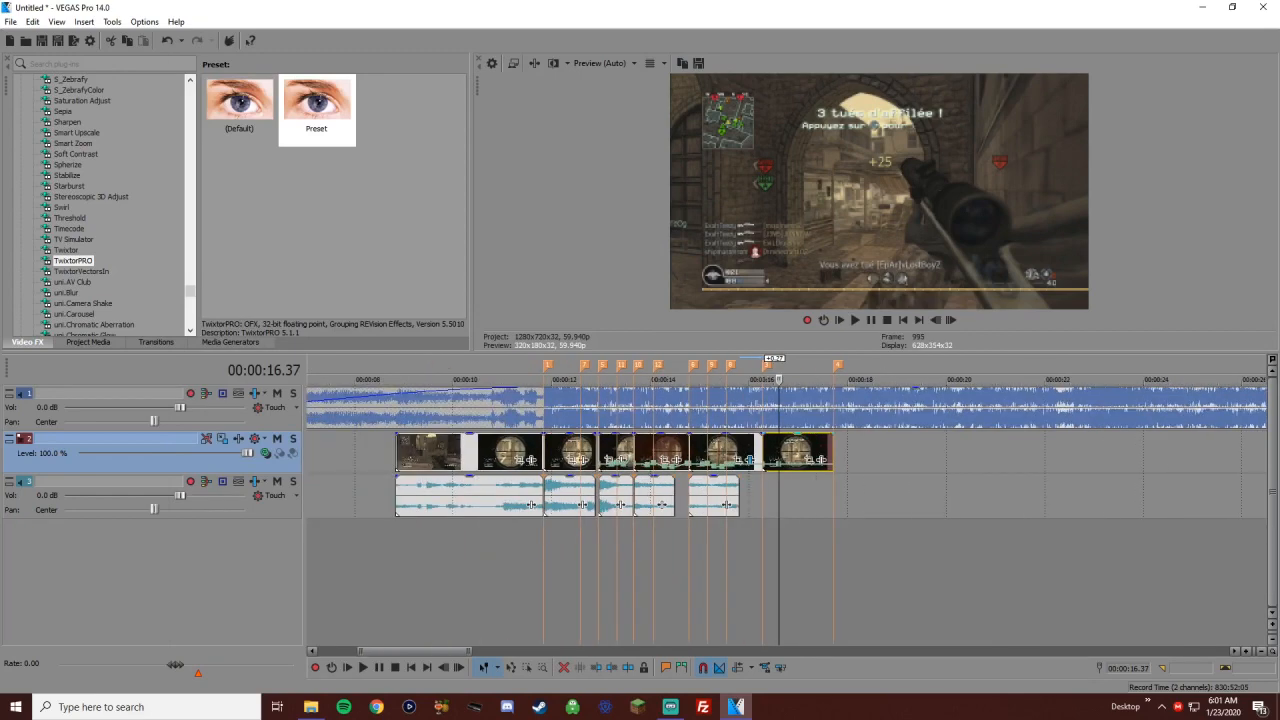
scroll(778, 450, up, 2)
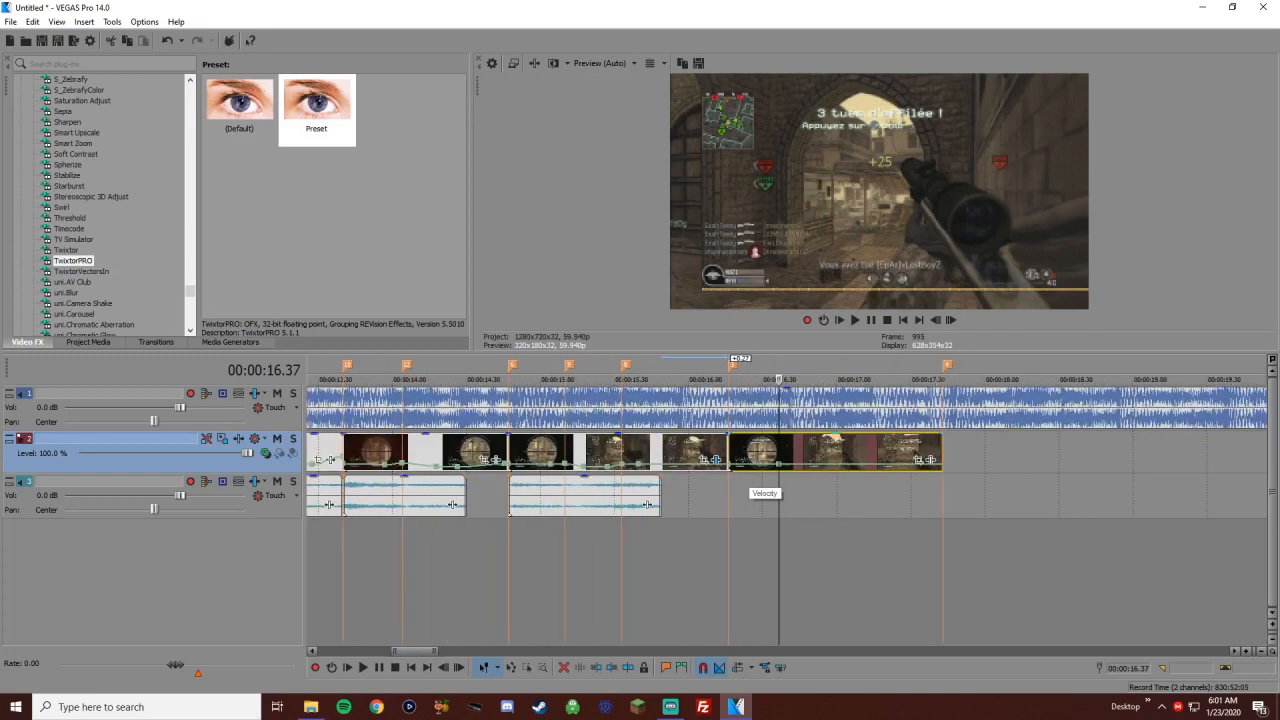
right_click(779, 460)
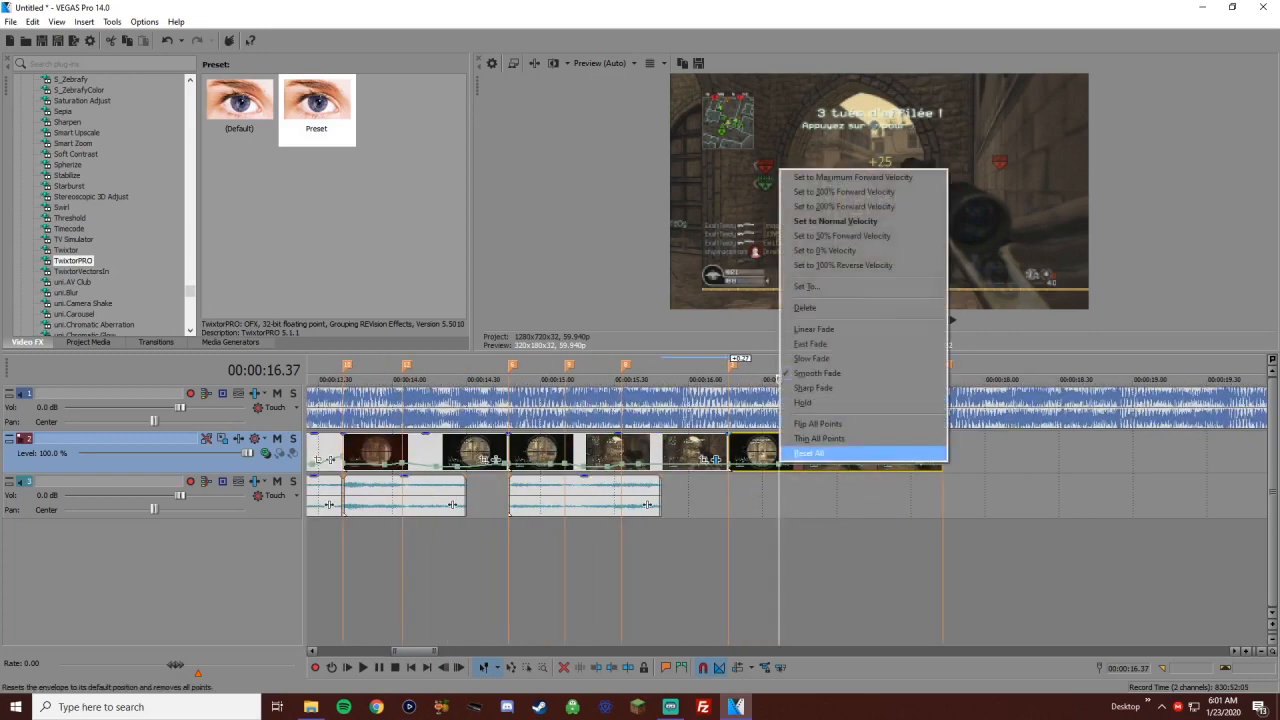
key(Escape)
Apply the saved TwixtorPRO preset to the last video clip and turn on keyframe animation for Speed %
click(316, 105)
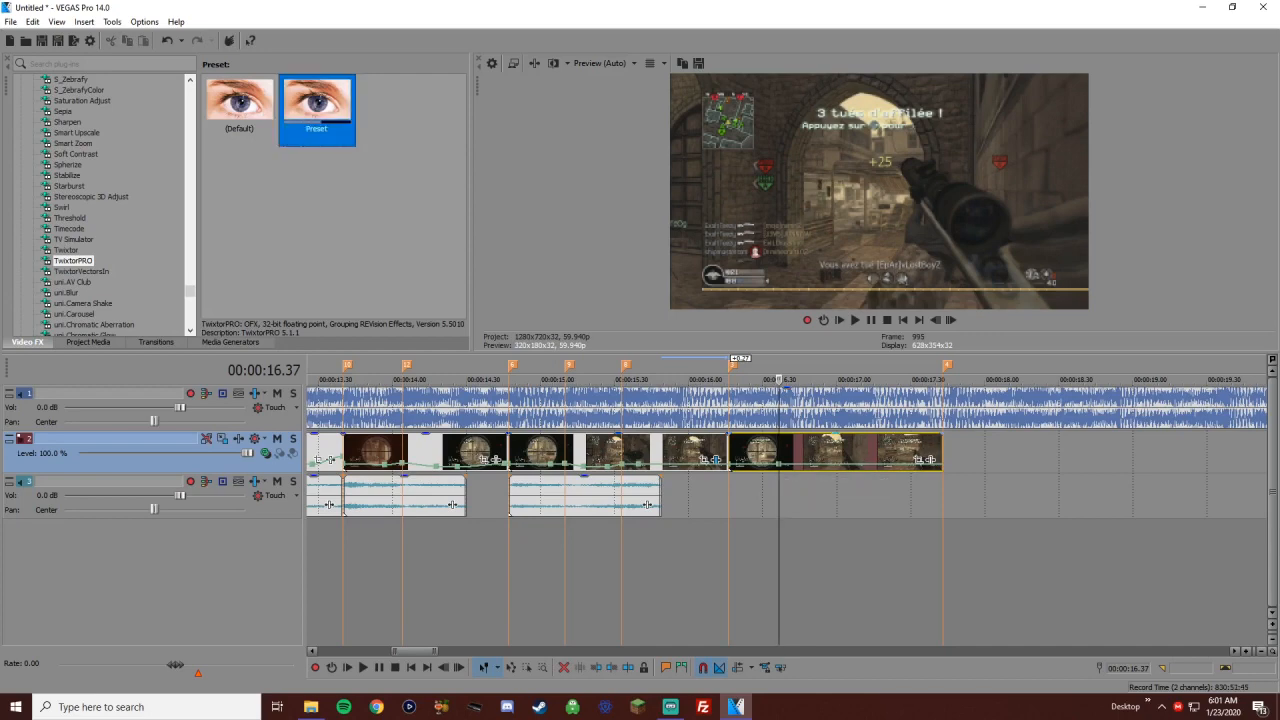
drag(316, 105, 778, 462)
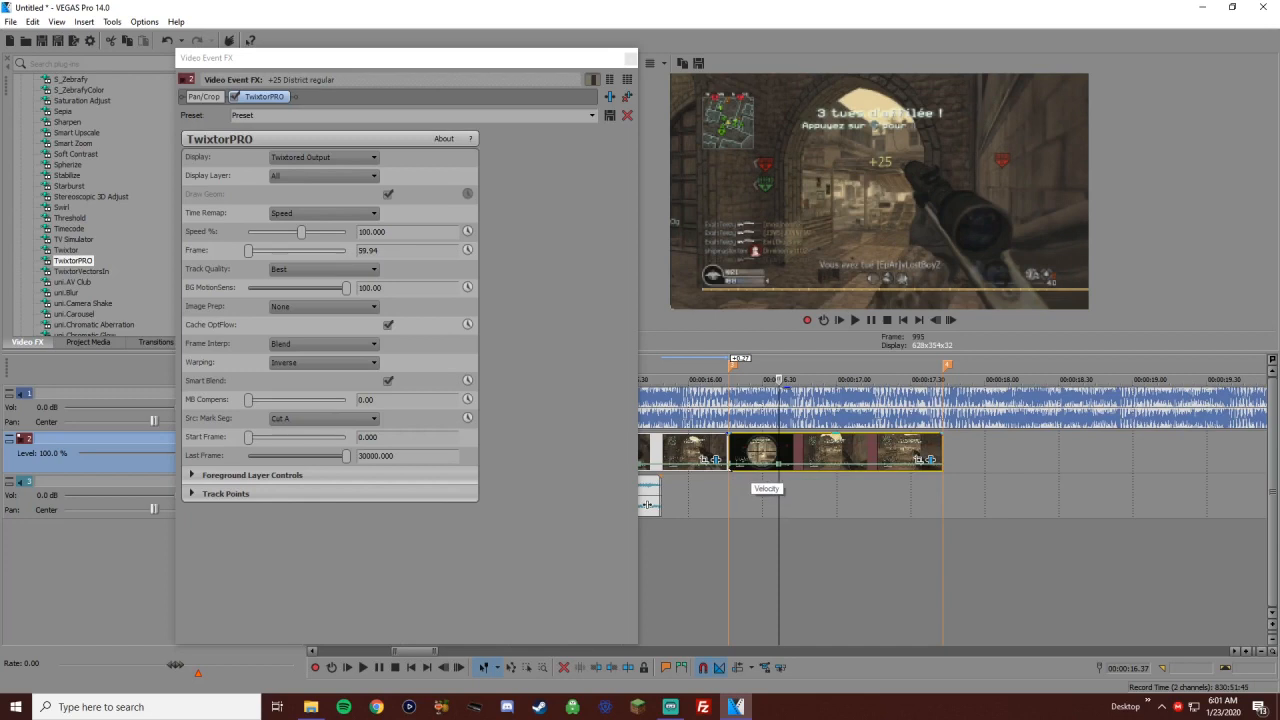
right_click(757, 470)
click(785, 503)
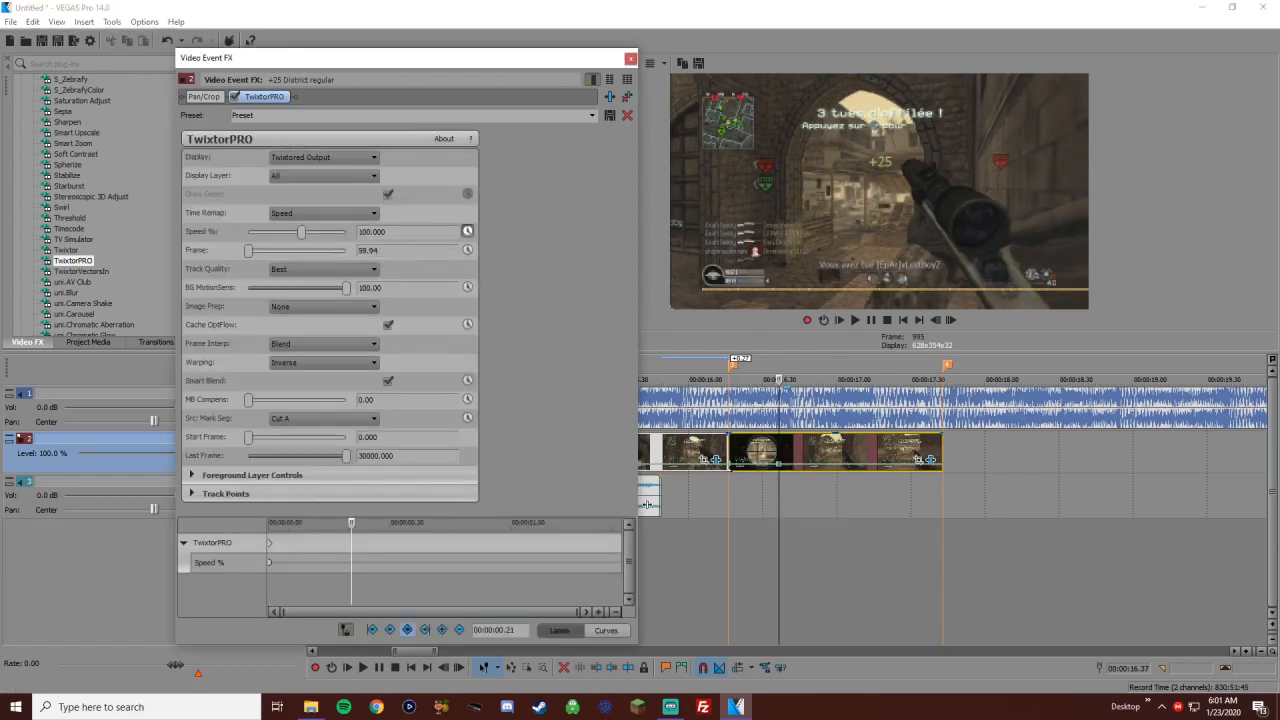
Add a Speed % keyframe of 100 at clip time 00:00:00.24 and one of 10 five frames further on
click(442, 629)
mouse_move(352, 542)
mouse_down()
mouse_move(375, 542)
mouse_move(351, 542)
mouse_move(363, 542)
mouse_move(352, 562)
mouse_move(363, 562)
mouse_up()
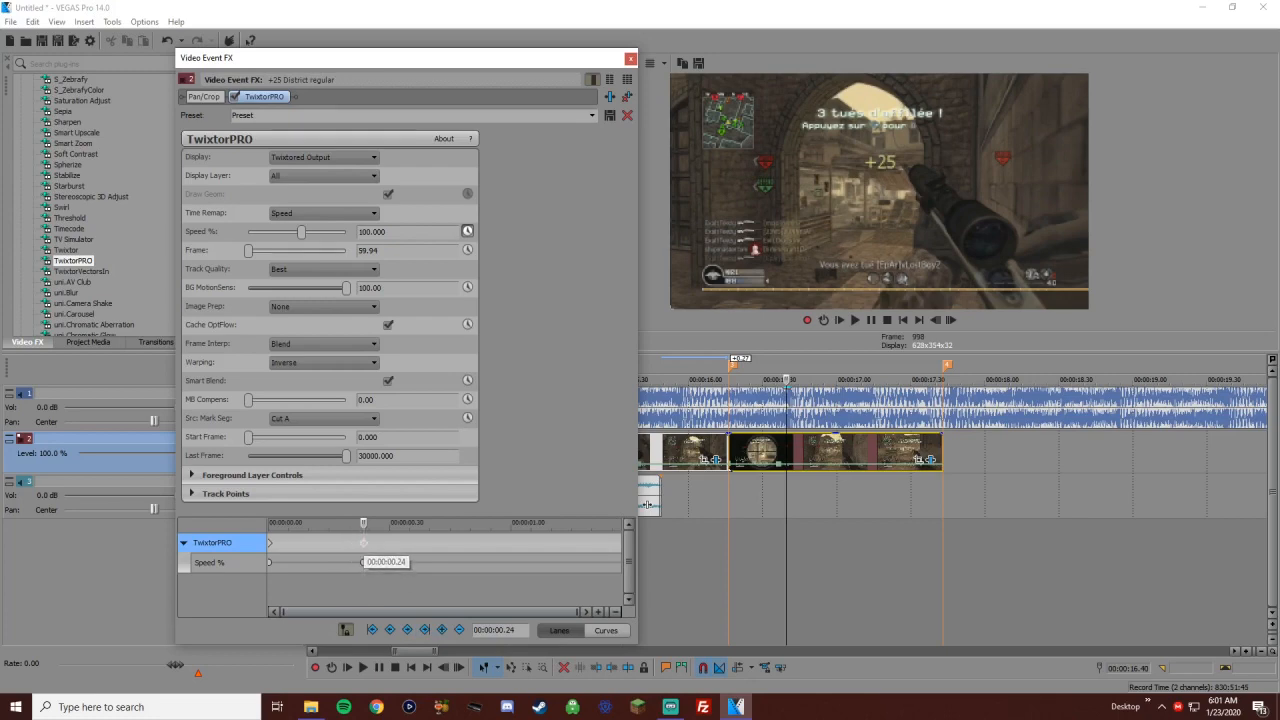
key(Right)
key(Right)
key(Right)
key(Right)
key(Right)
click(372, 231)
key(Return)
Play through to find clip time 00:00:00.56 in the last clip and add a Speed % keyframe of 5 there
click(676, 450)
key(space)
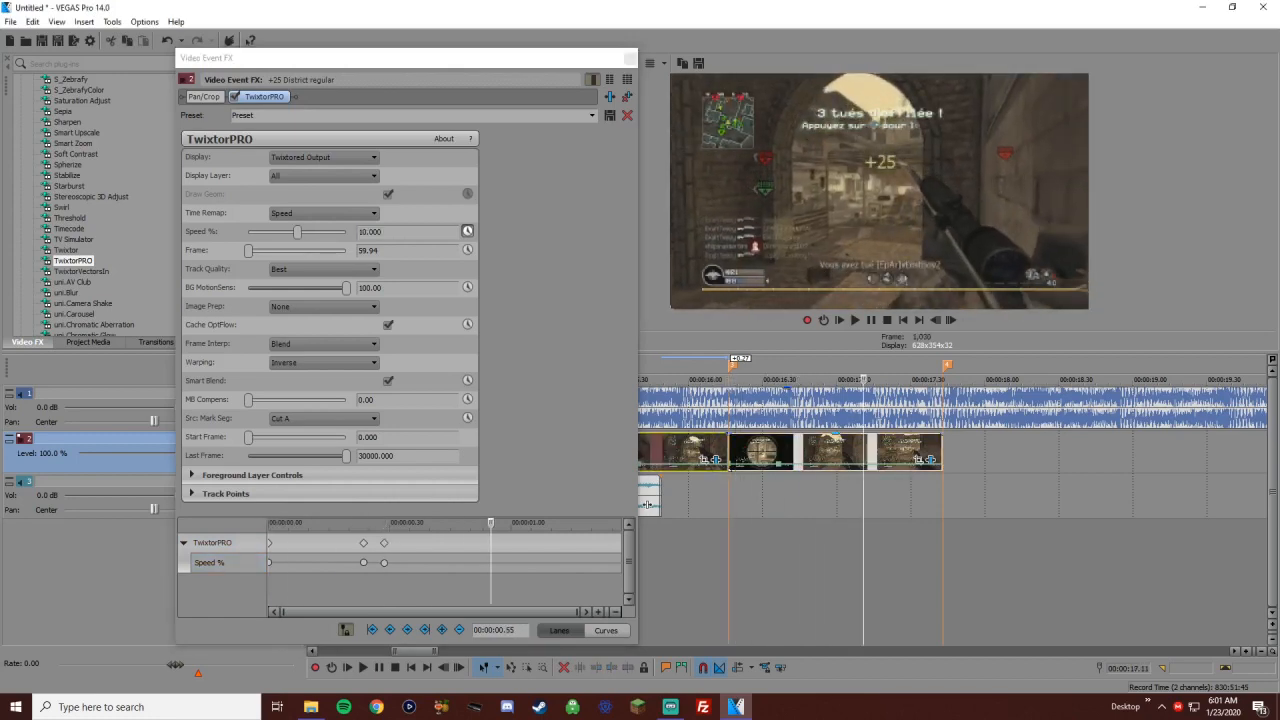
click(866, 450)
key(space)
click(298, 232)
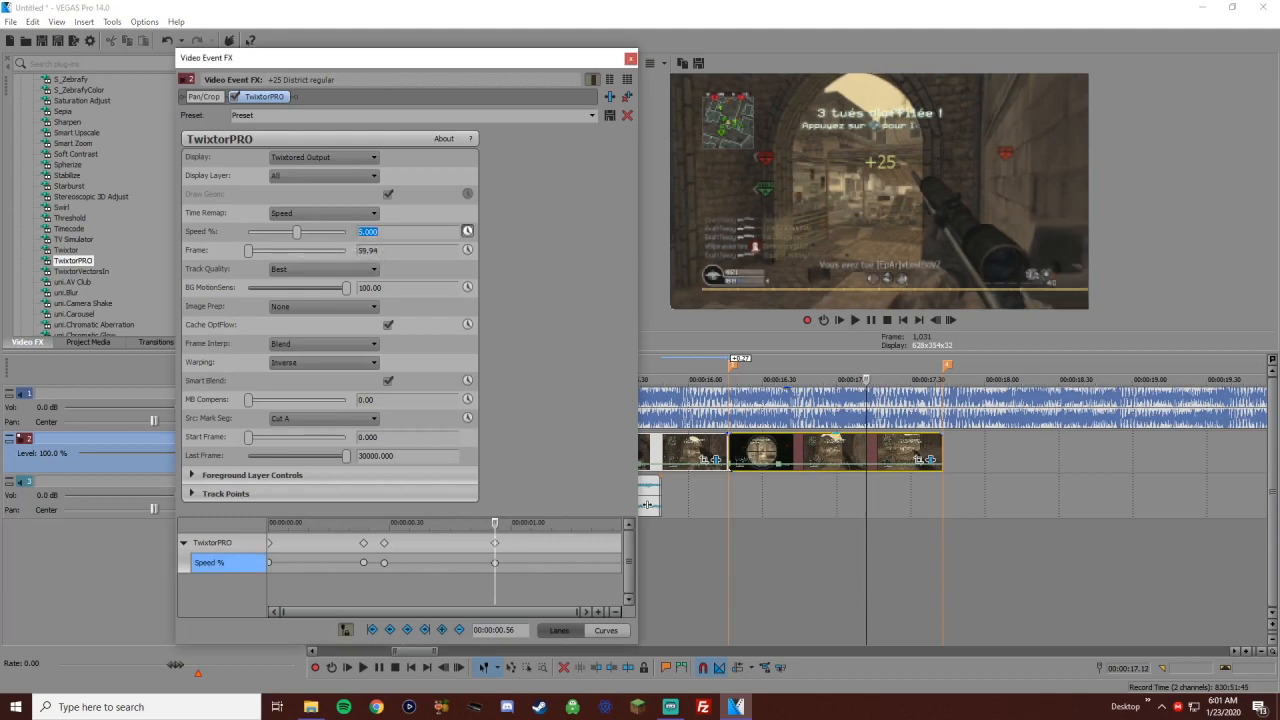
Play the last clip to check its slowdown and close the effect settings
click(826, 450)
key(space)
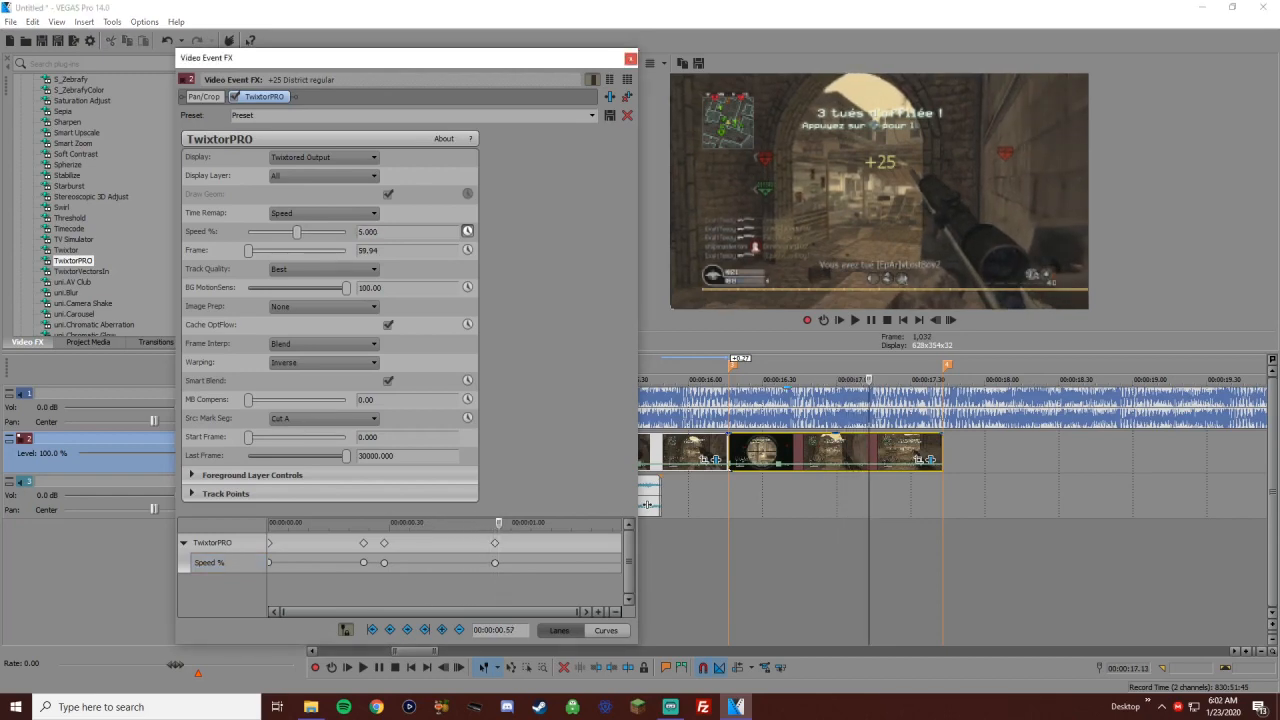
key(alt+F4)
Play the edit back from 00:00:12.57 and again from the end of the first clip to check its sync with the song
scroll(787, 505, up, 2)
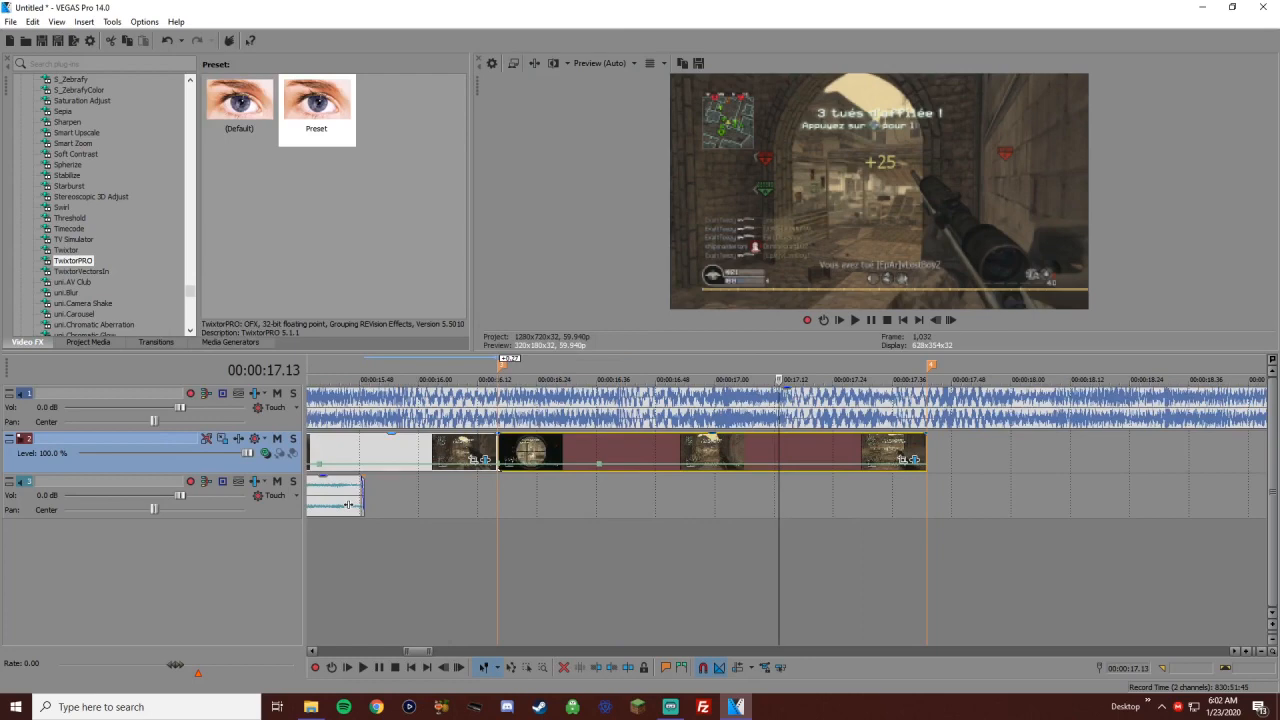
scroll(787, 505, down, 4)
click(463, 405)
key(space)
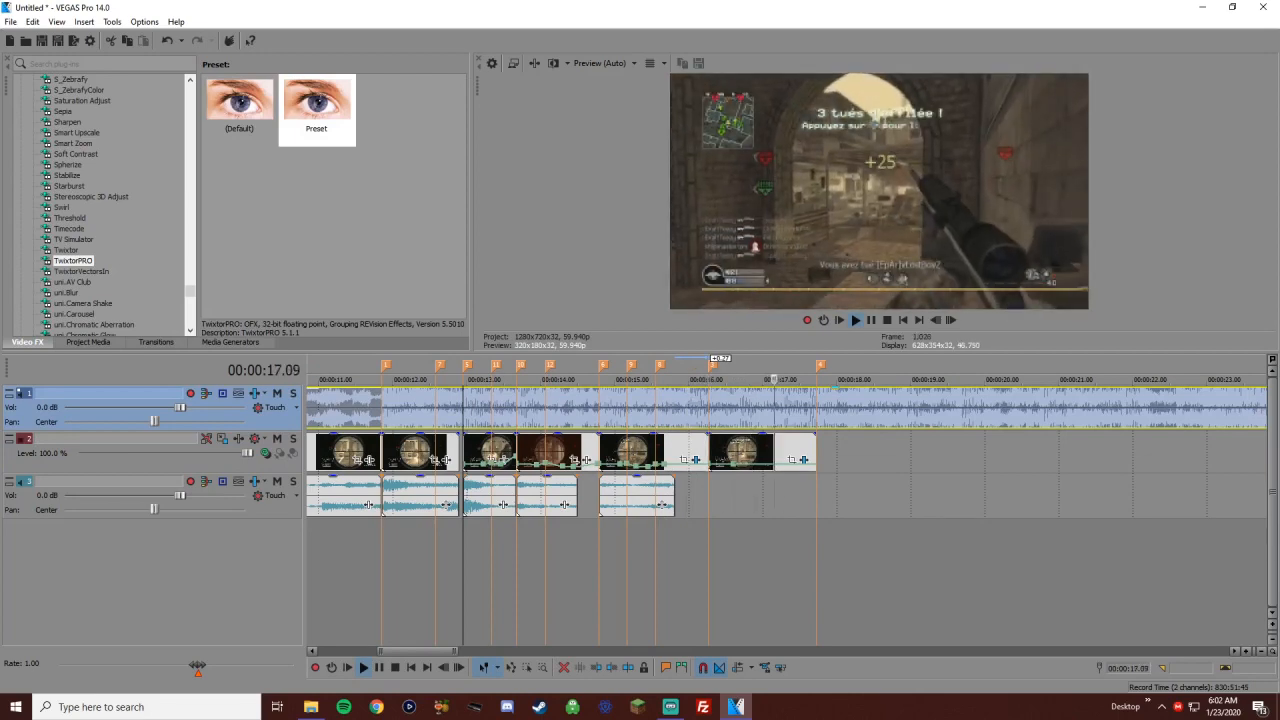
scroll(787, 505, down, 1)
key(space)
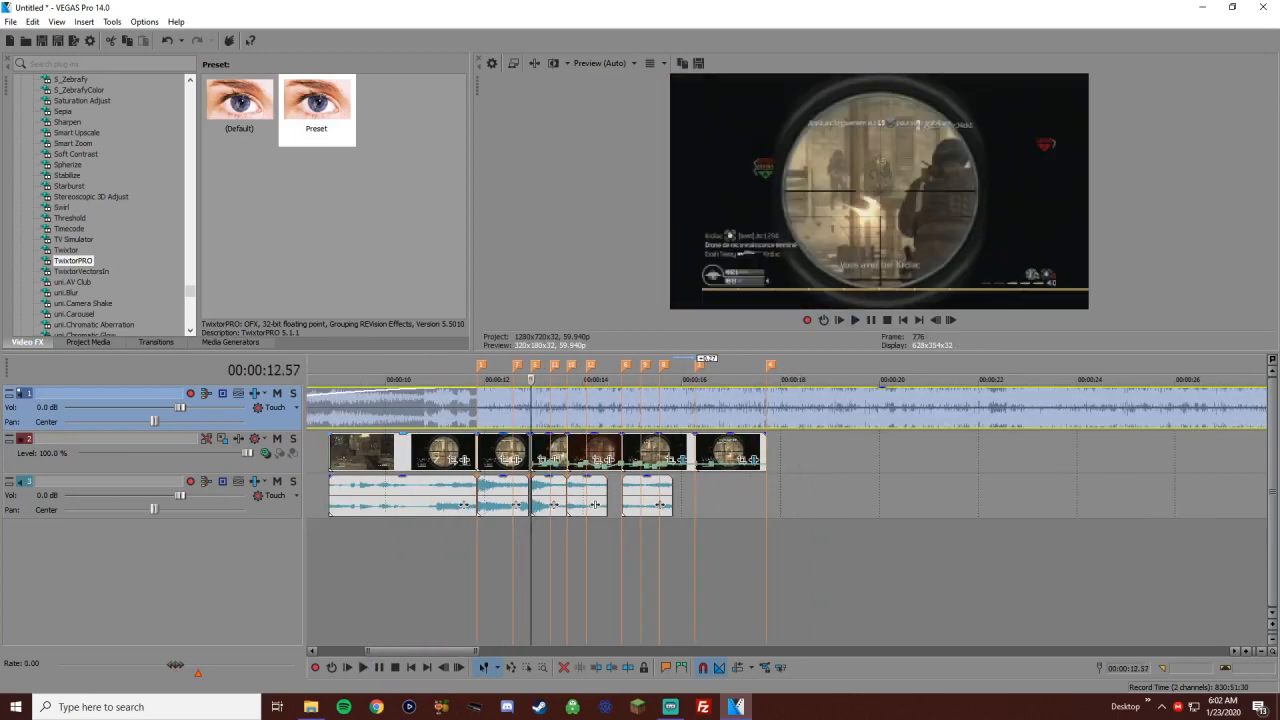
click(474, 452)
scroll(474, 452, up, 5)
key(space)
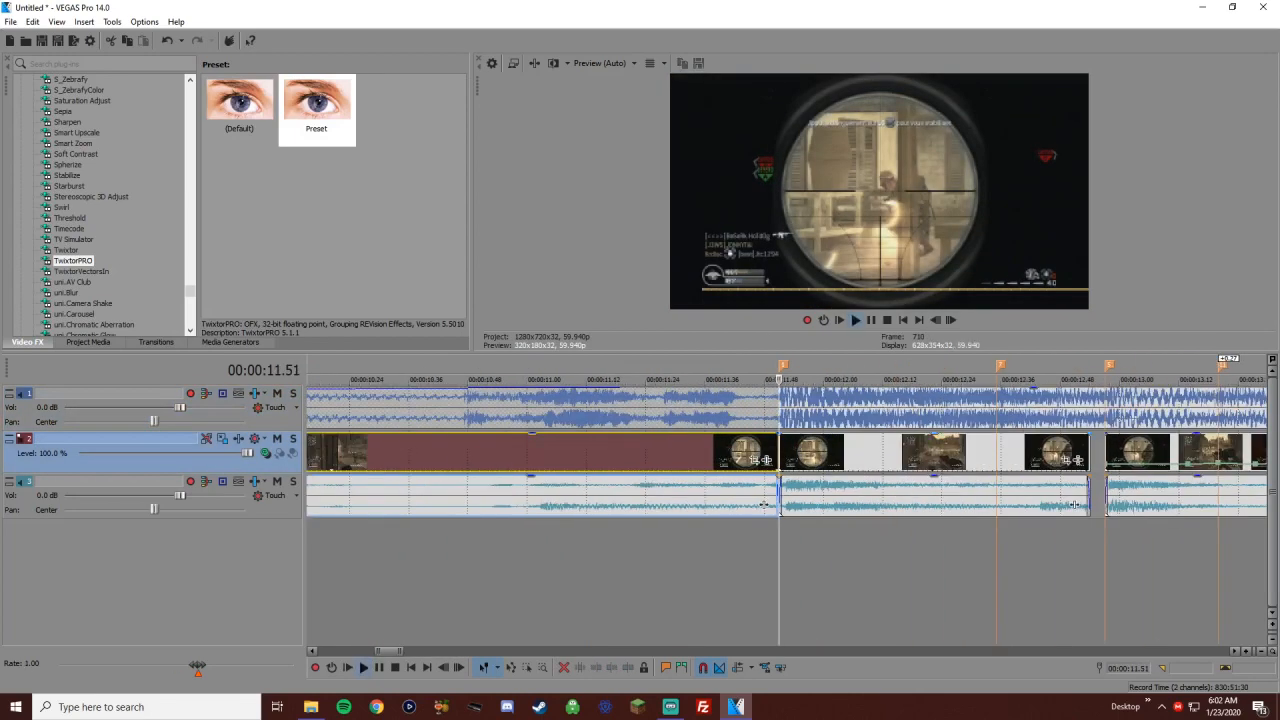
Insert a velocity envelope on the second clip, which starts at 00:00:11.51
key(space)
right_click(994, 452)
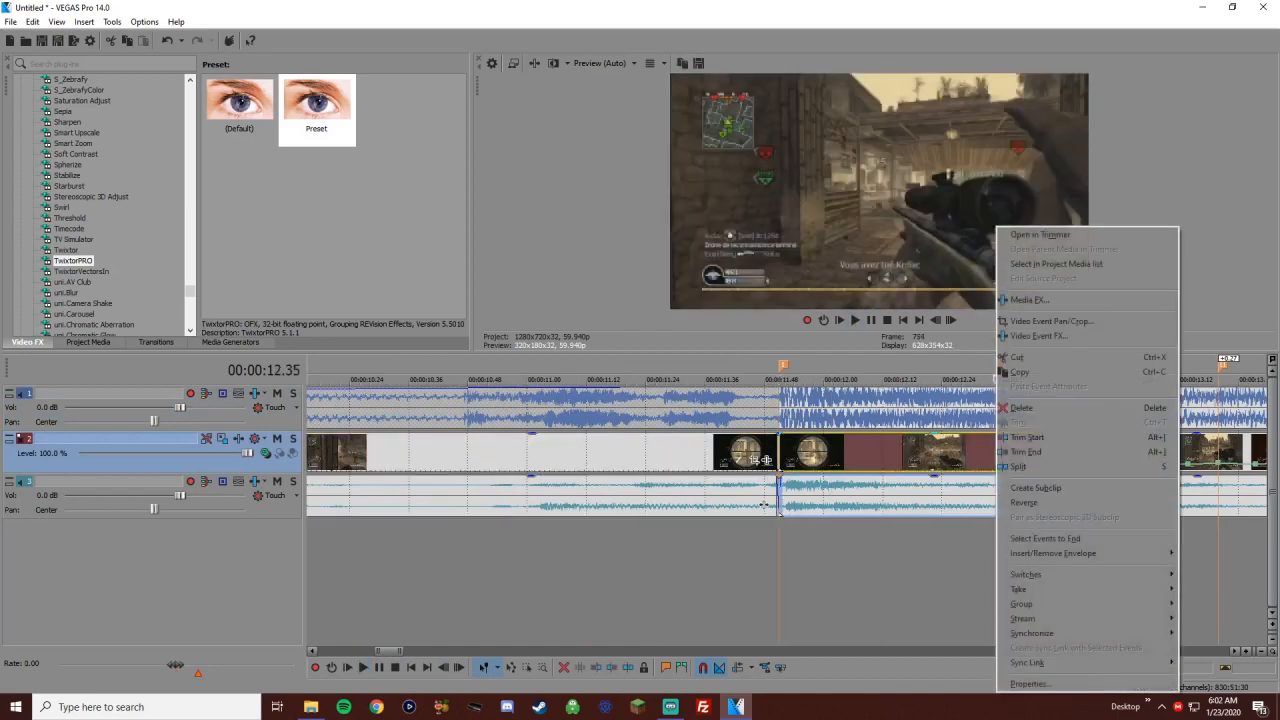
mouse_move(1053, 553)
click(940, 553)
scroll(976, 464, down, 4)
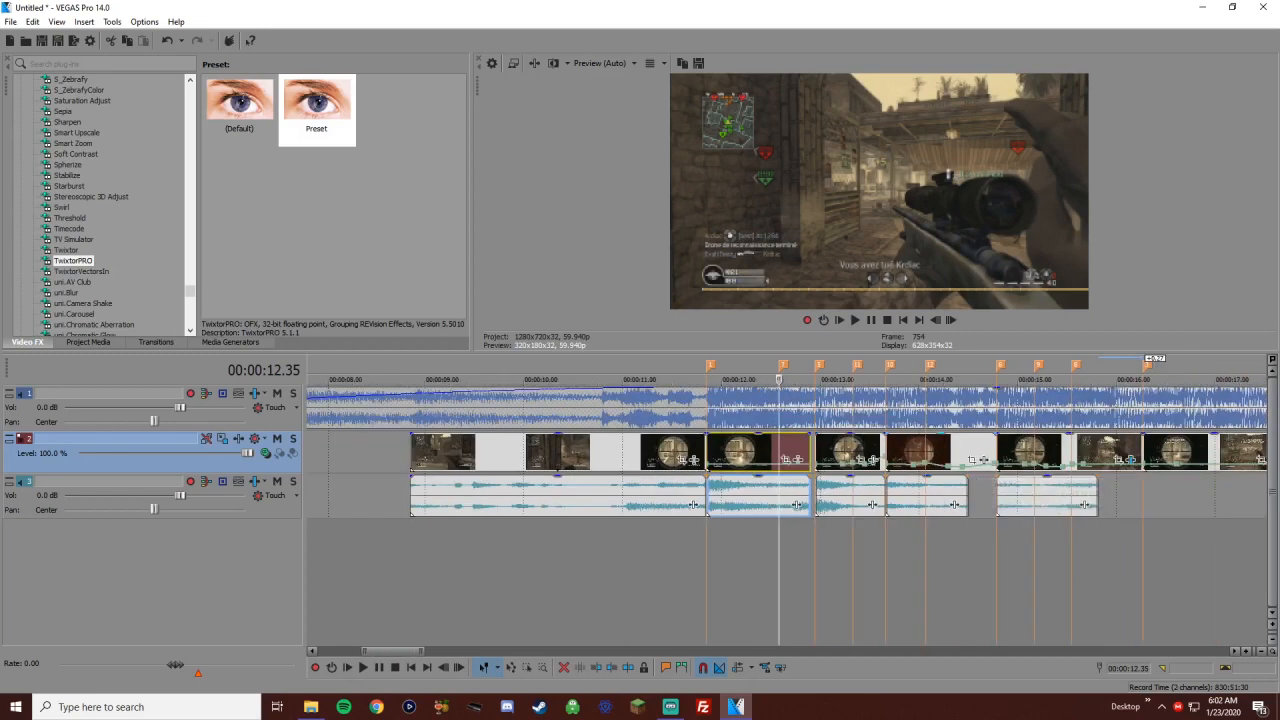
Examine the velocity points on the third and fourth clips and play the third clip from 00:00:13.10 as a reference
click(834, 452)
scroll(834, 452, down, 1)
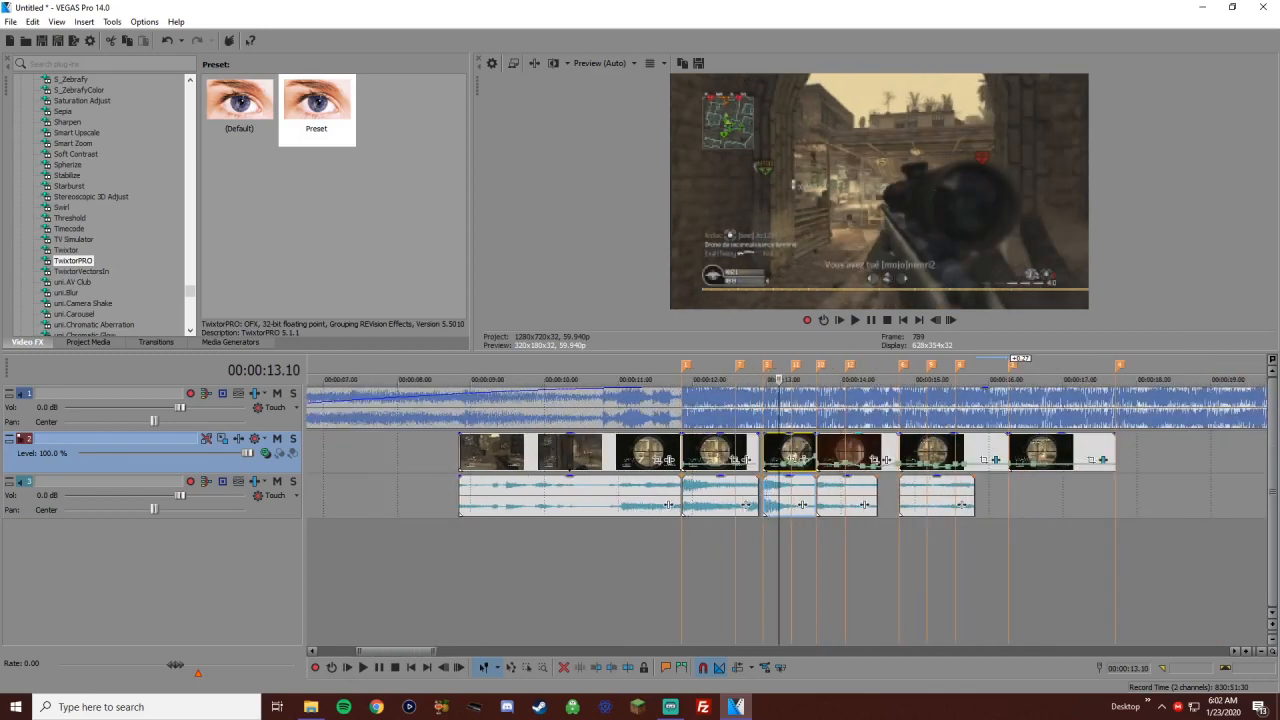
scroll(802, 504, up, 8)
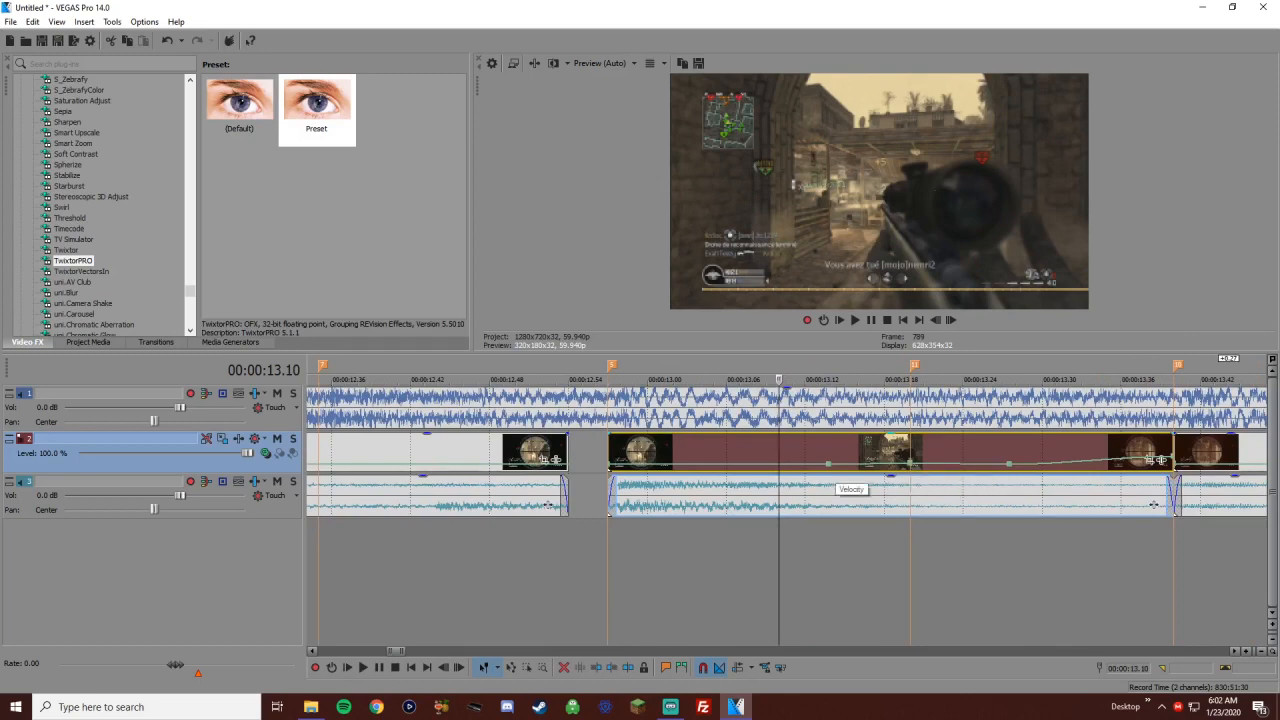
click(831, 466)
key(space)
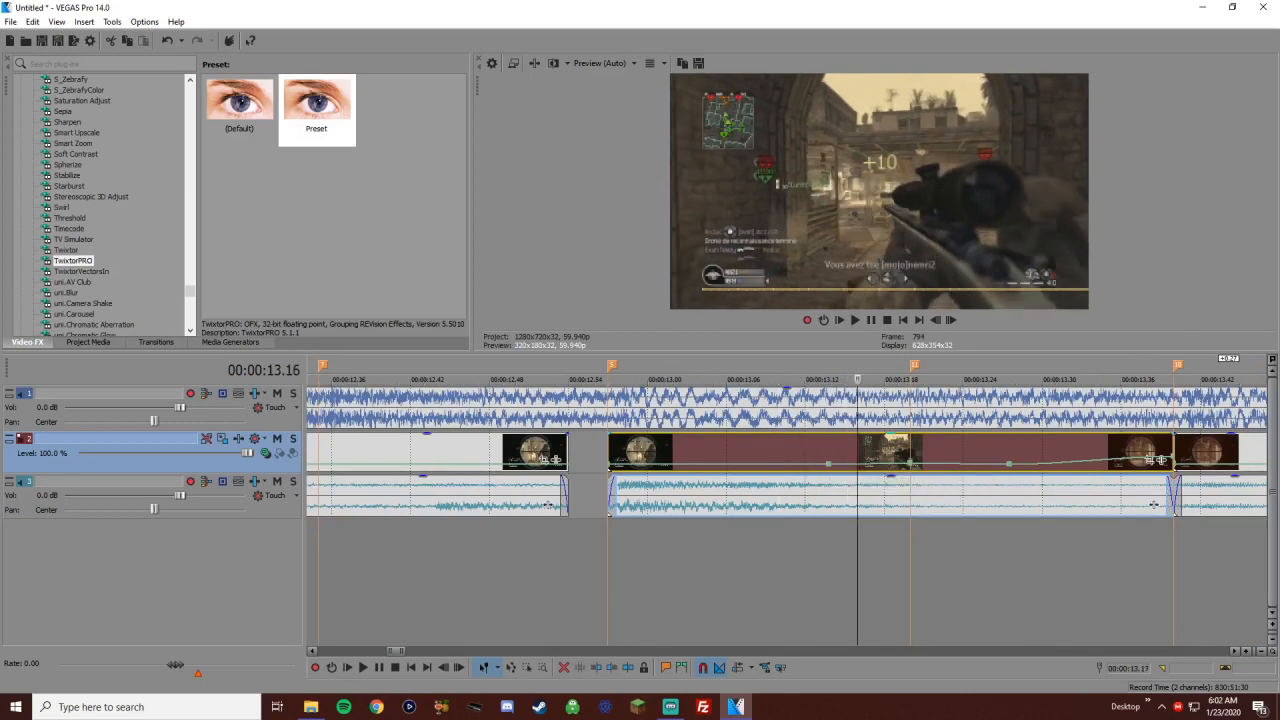
scroll(786, 500, down, 3)
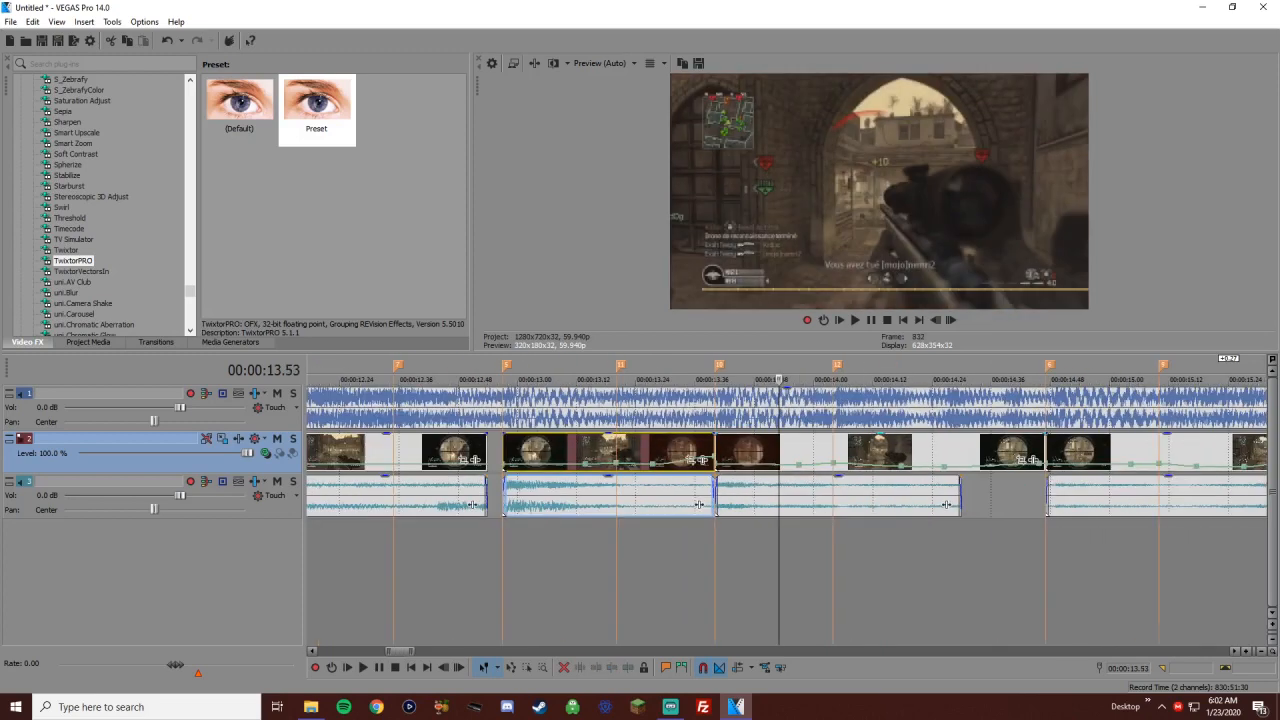
scroll(780, 480, down, 2)
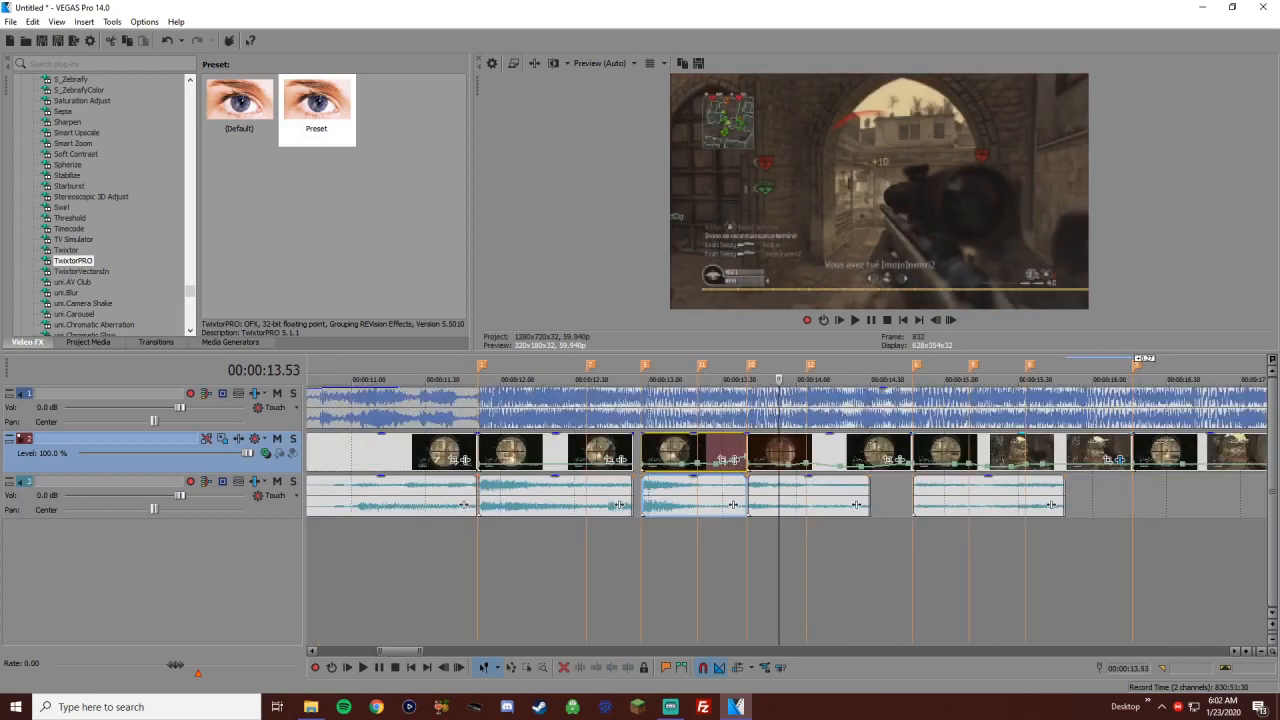
scroll(780, 480, down, 2)
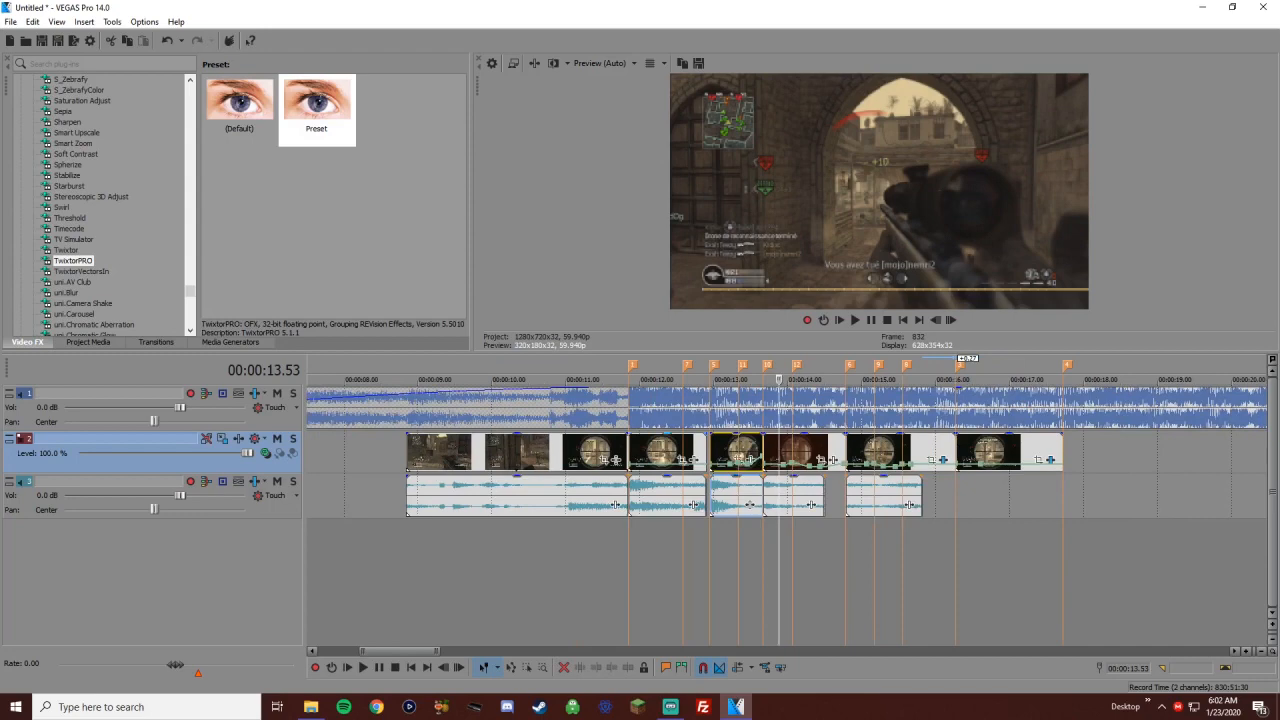
Add a velocity point at about 00:00:12.20 on the second clip's envelope
click(664, 452)
scroll(664, 452, up, 1)
scroll(779, 450, up, 2)
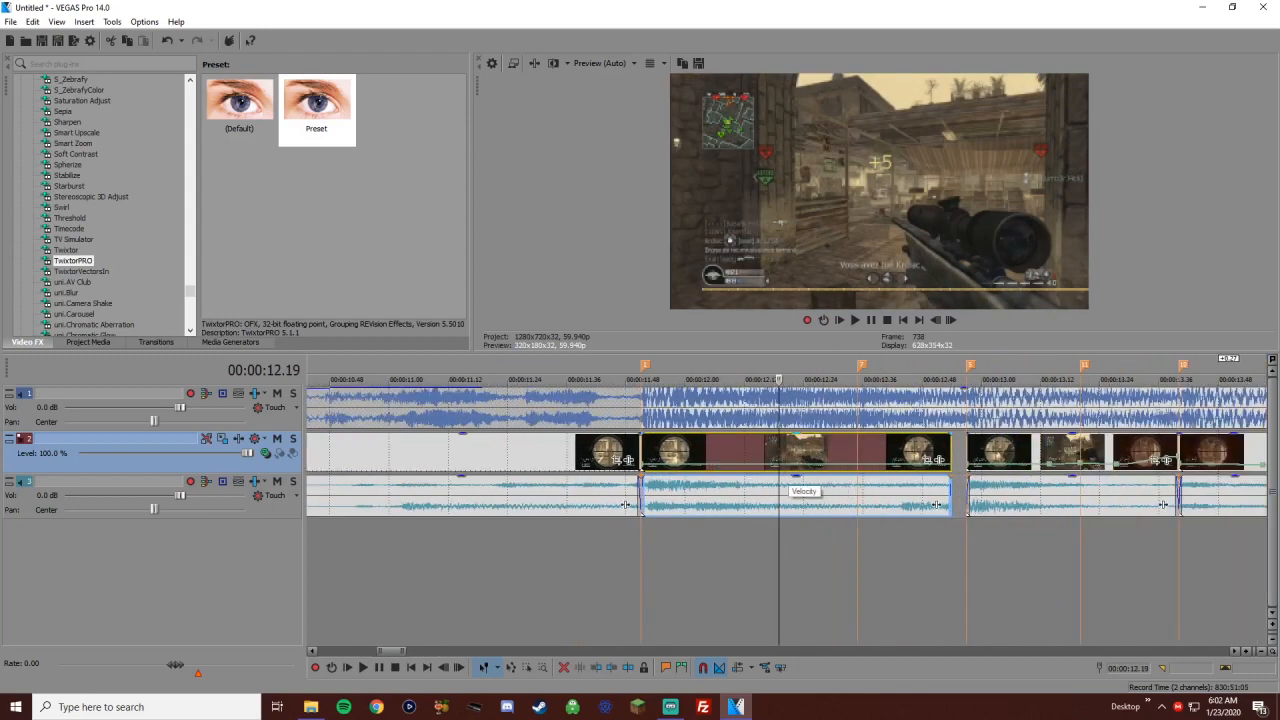
double_click(786, 464)
Compare the second clip's velocity curve with the following clips' and play the third clip from 00:00:13.18
key(ctrl+Left)
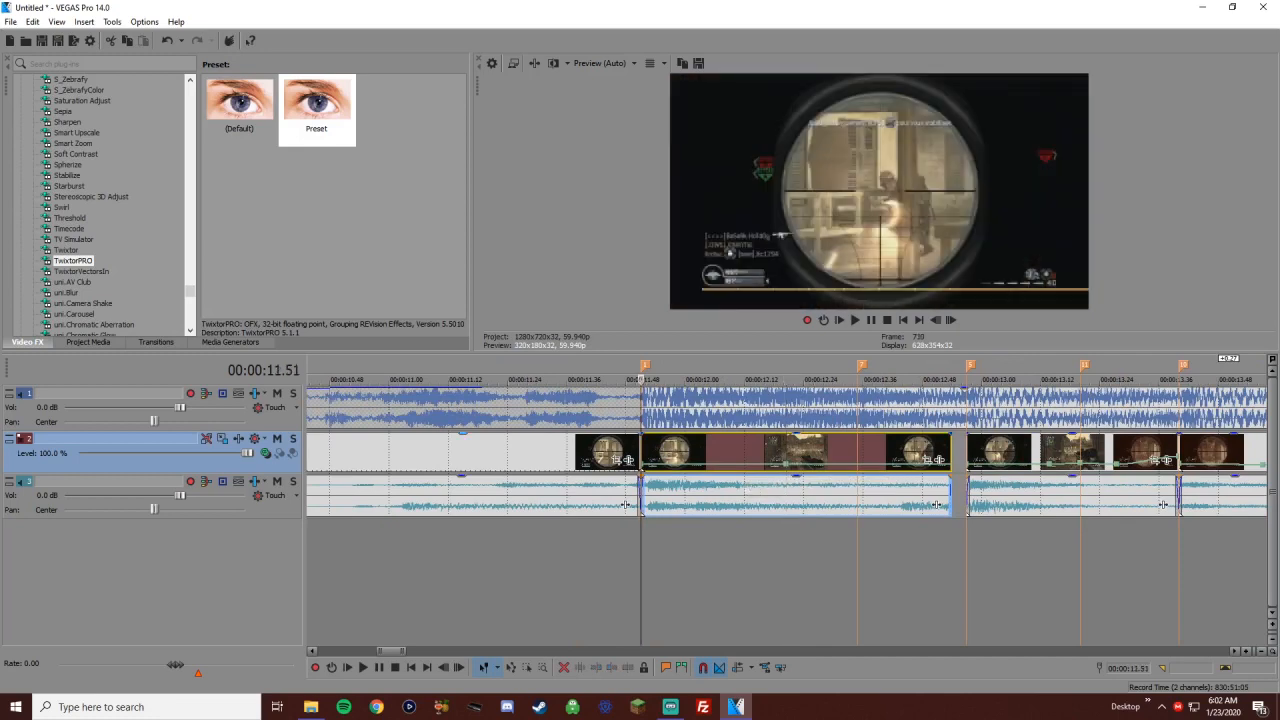
scroll(779, 460, down, 2)
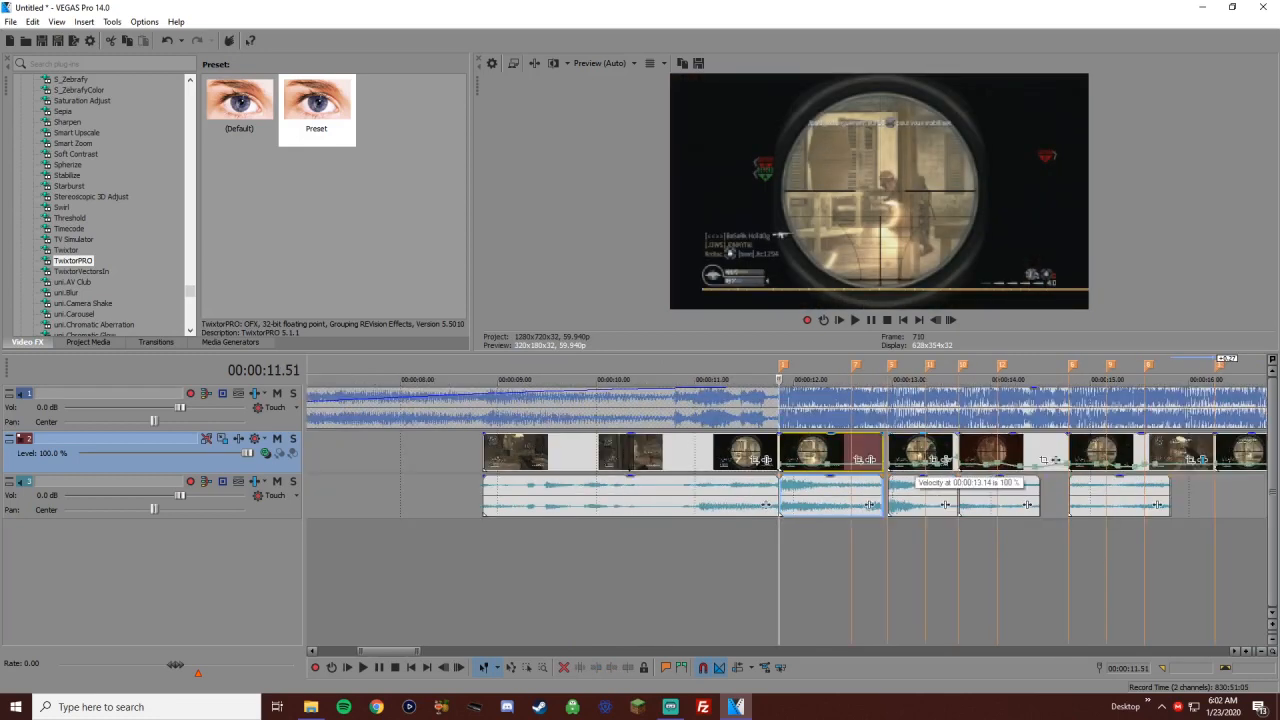
scroll(1043, 460, up, 2)
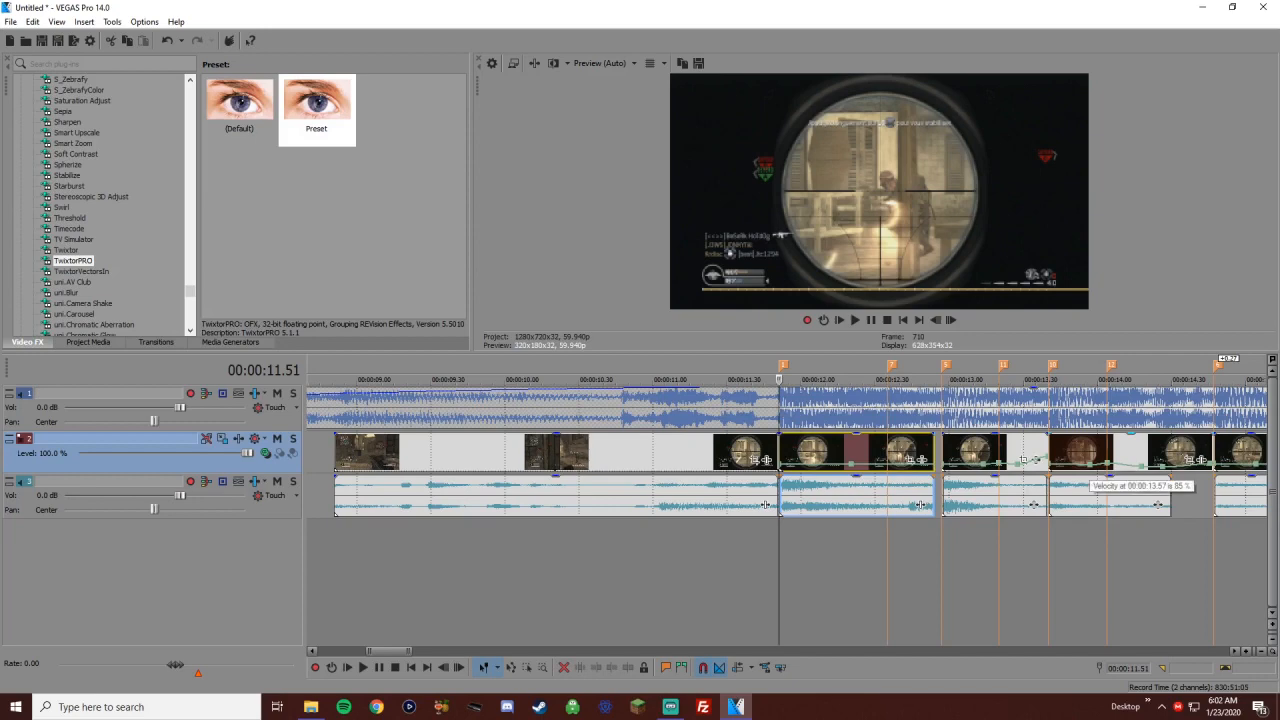
click(979, 449)
scroll(979, 449, up, 2)
key(space)
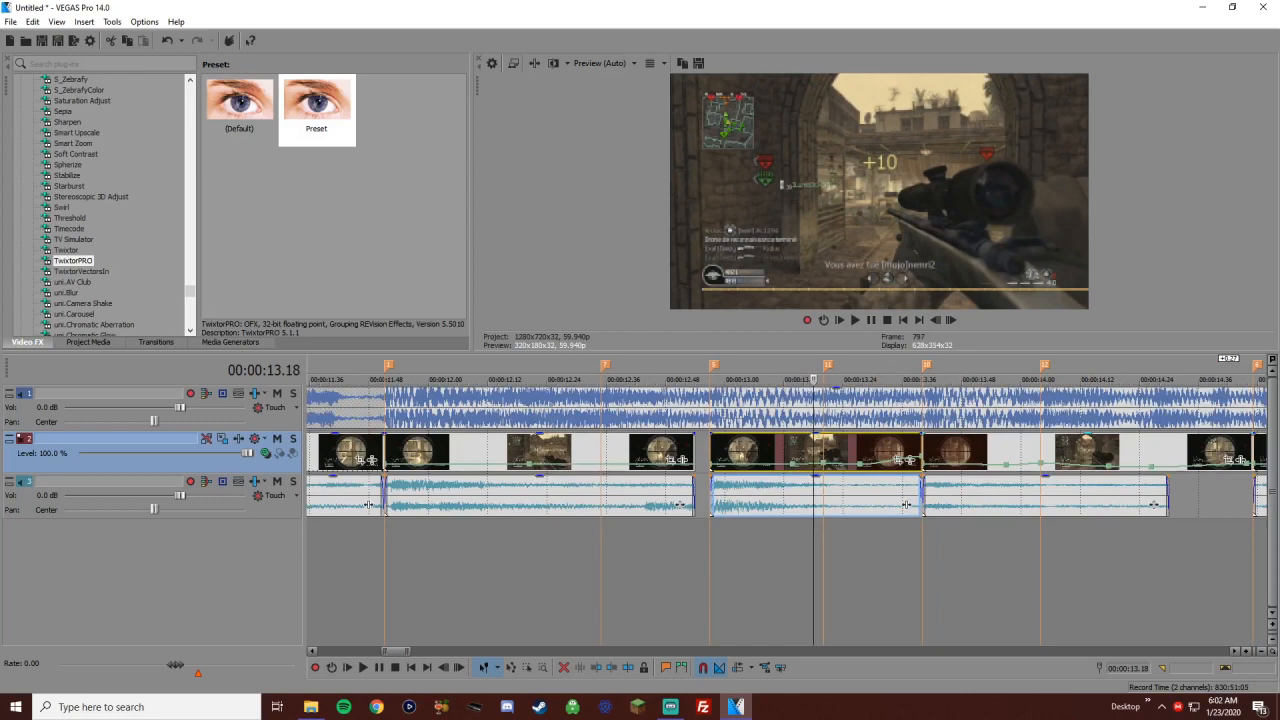
Add a velocity point at 00:00:12.44 on the second clip's envelope
click(602, 455)
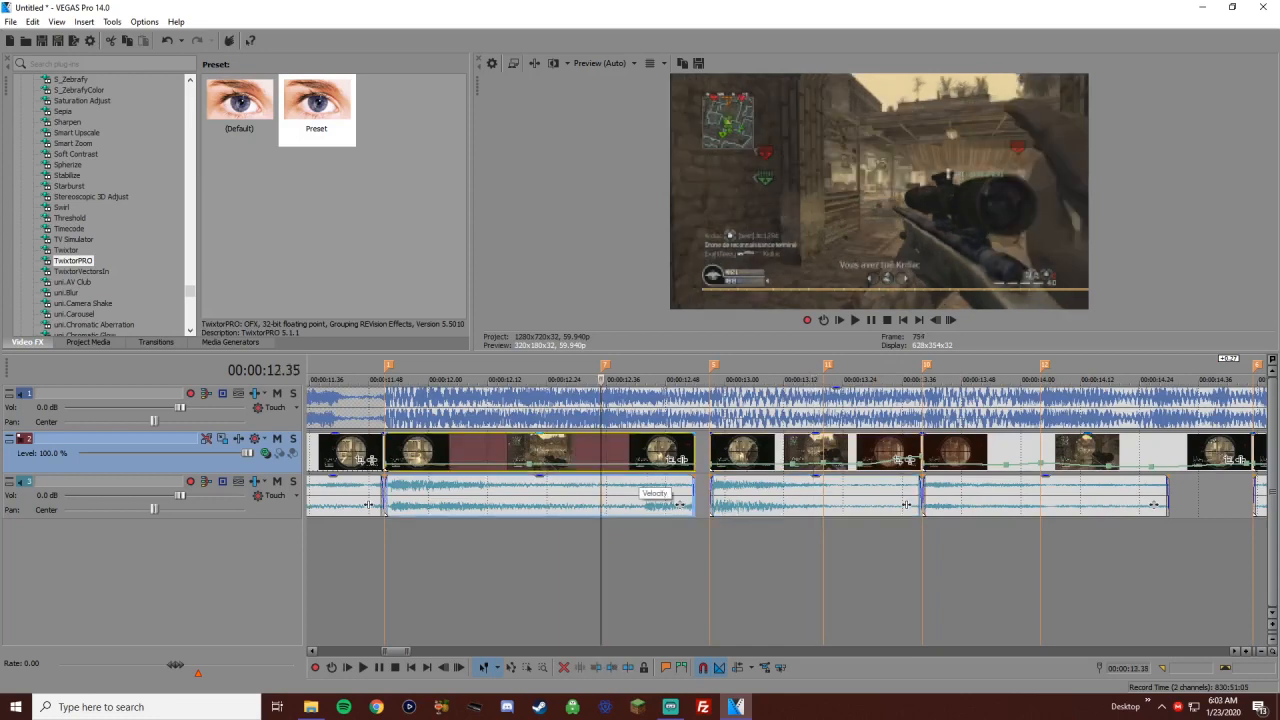
double_click(606, 455)
click(635, 455)
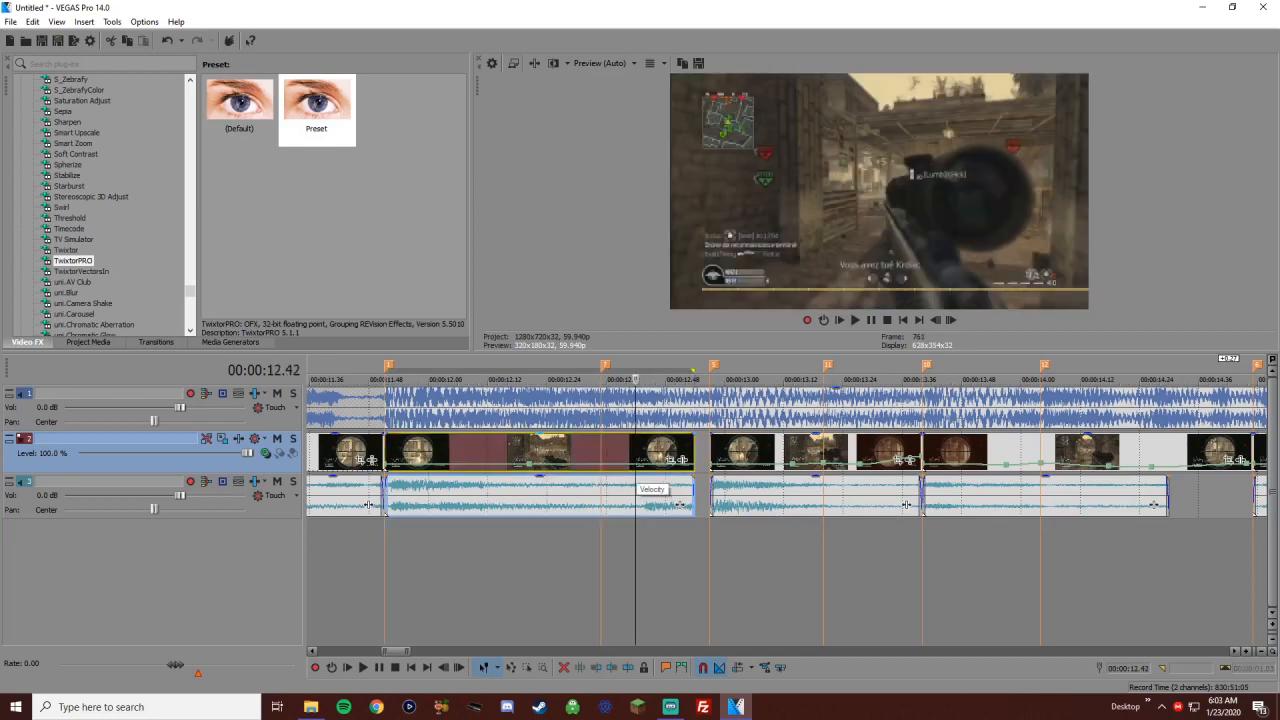
right_click(647, 463)
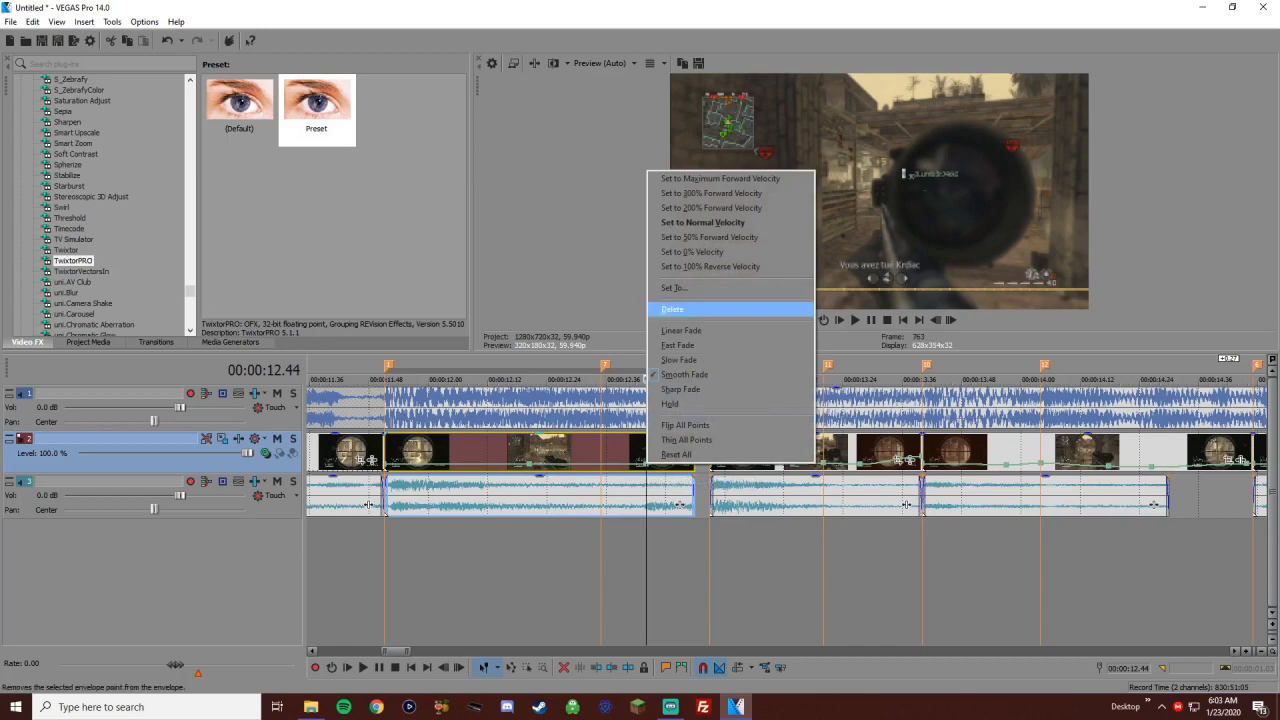
key(Escape)
Play the second clip from 00:00:11.51 to find the beat, and place a marker and a velocity point at 00:00:12.13
click(385, 379)
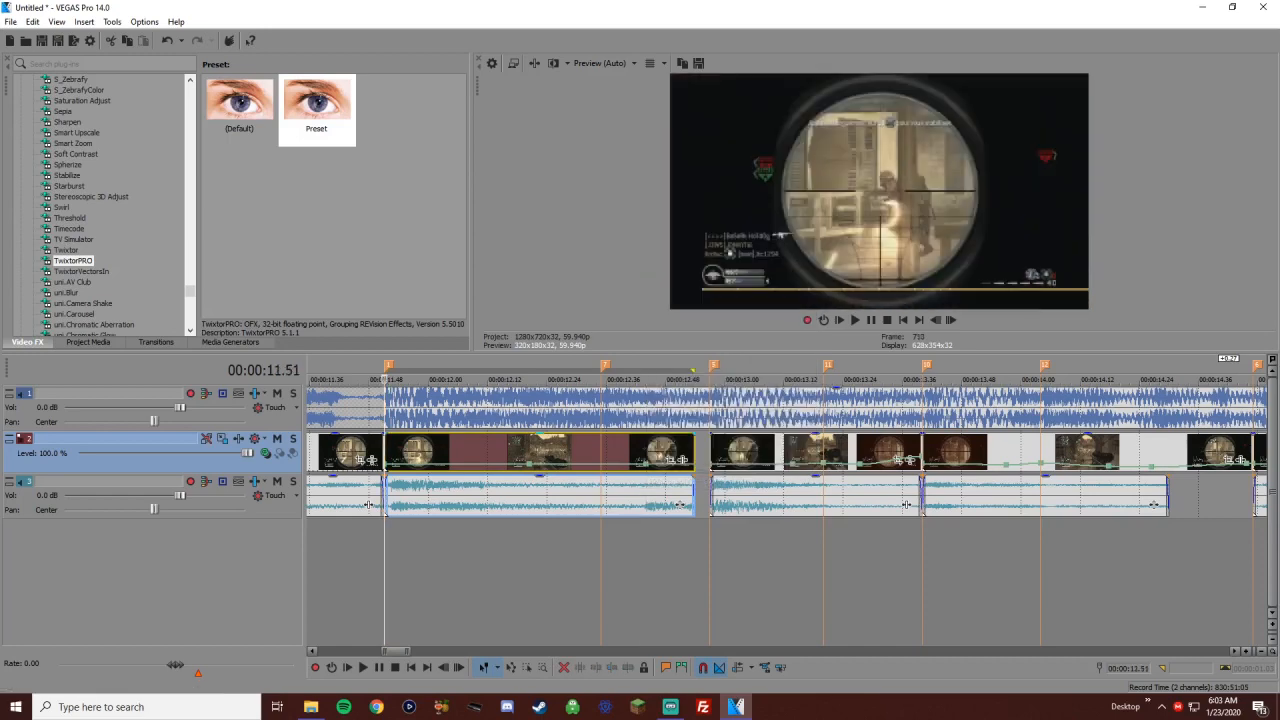
key(space)
key(space)
key(space)
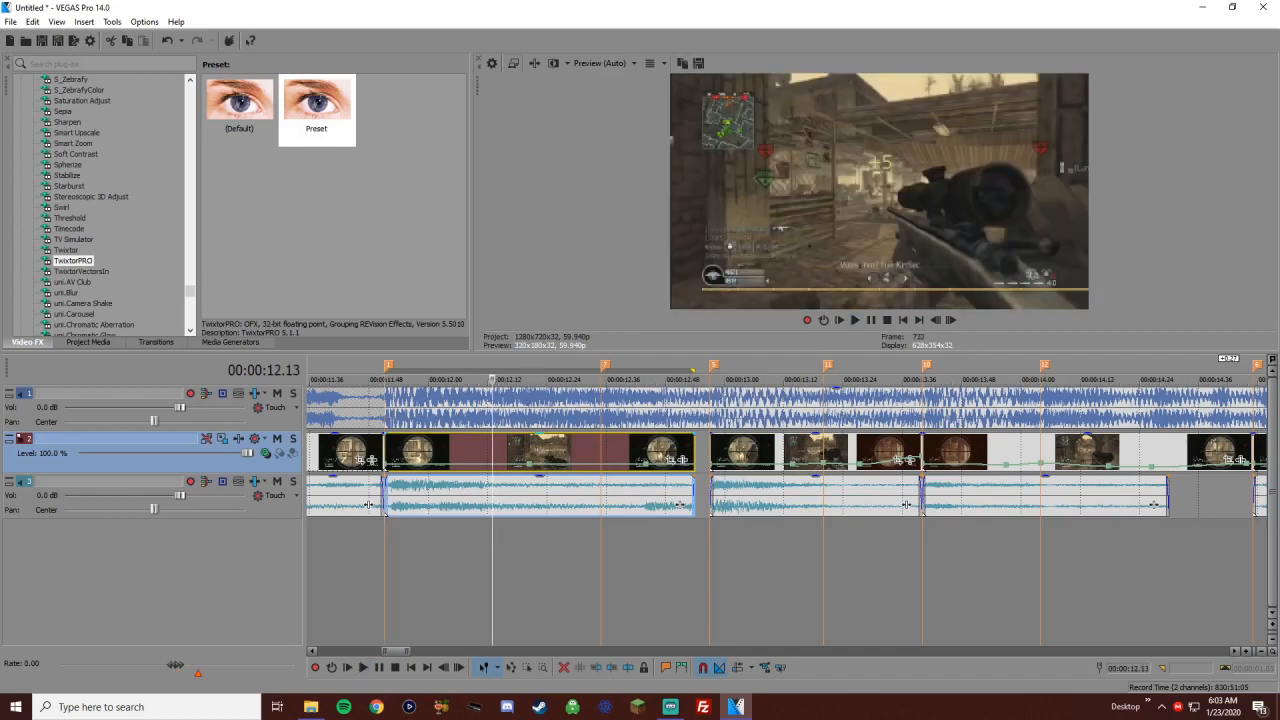
key(n)
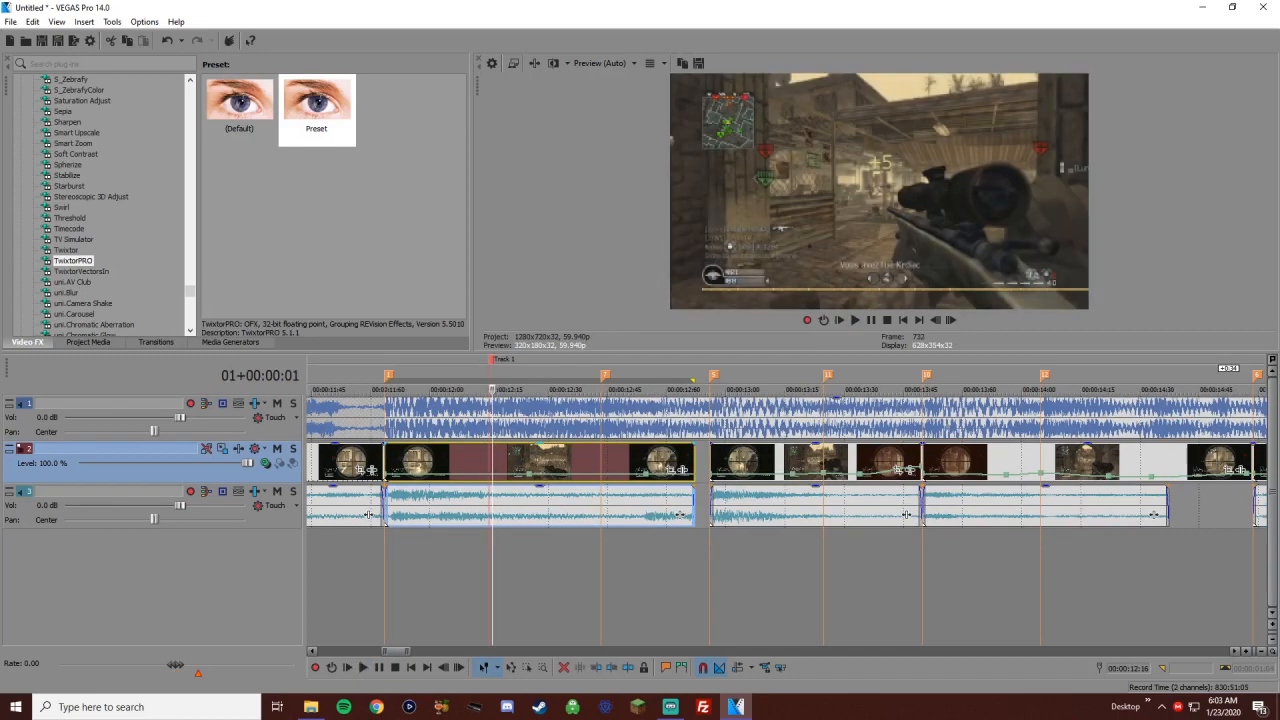
key(ctrl+z)
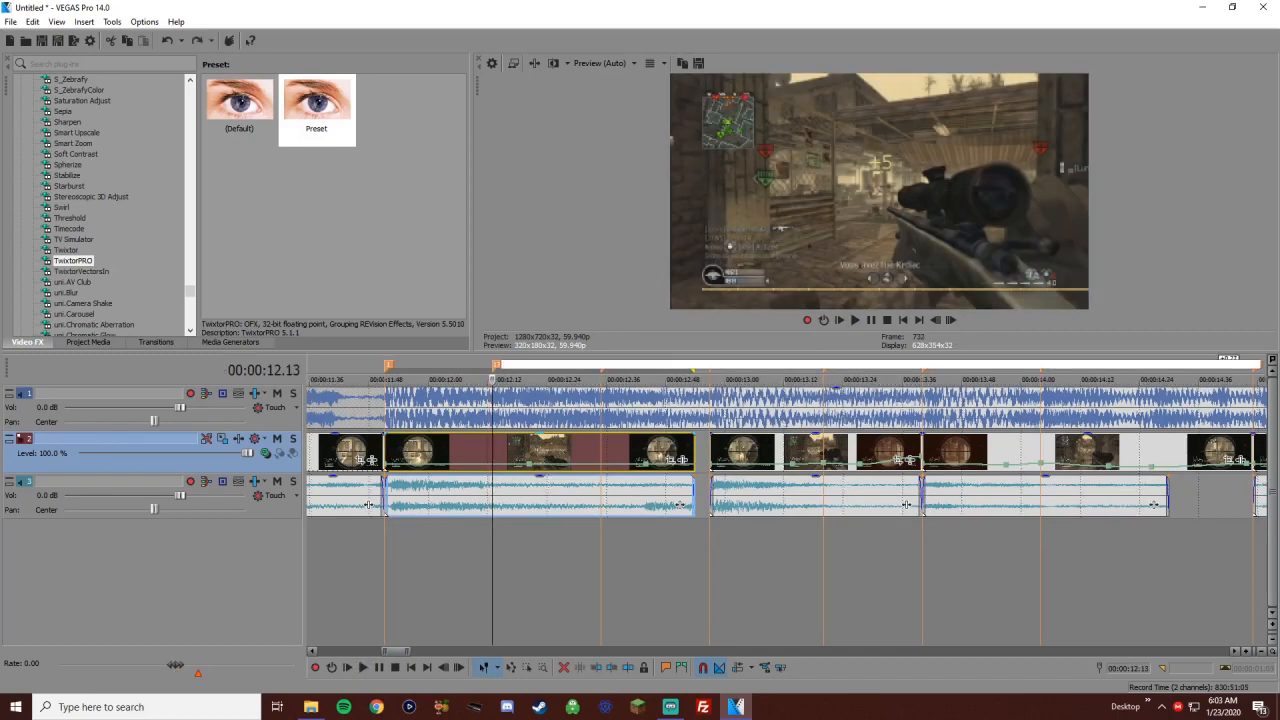
key(Return)
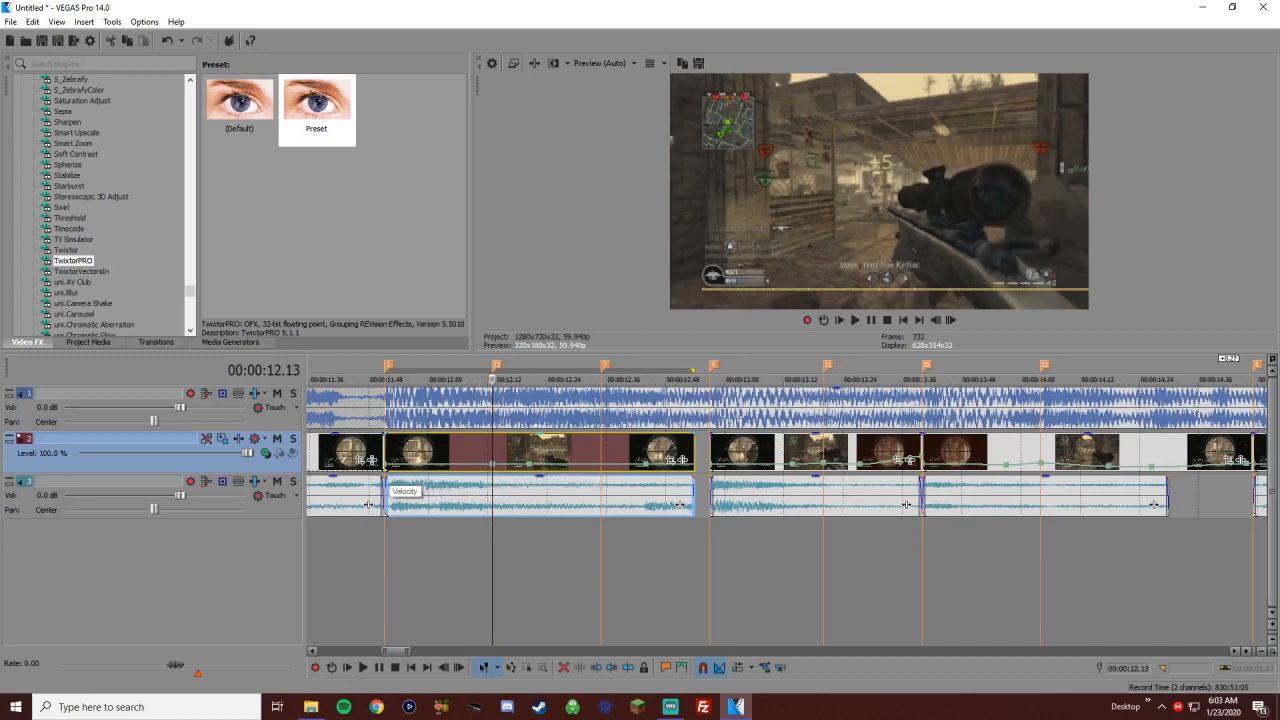
Raise the velocity at the second clip's start to about 128 % and play from 00:00:11.46
drag(386, 465, 386, 463)
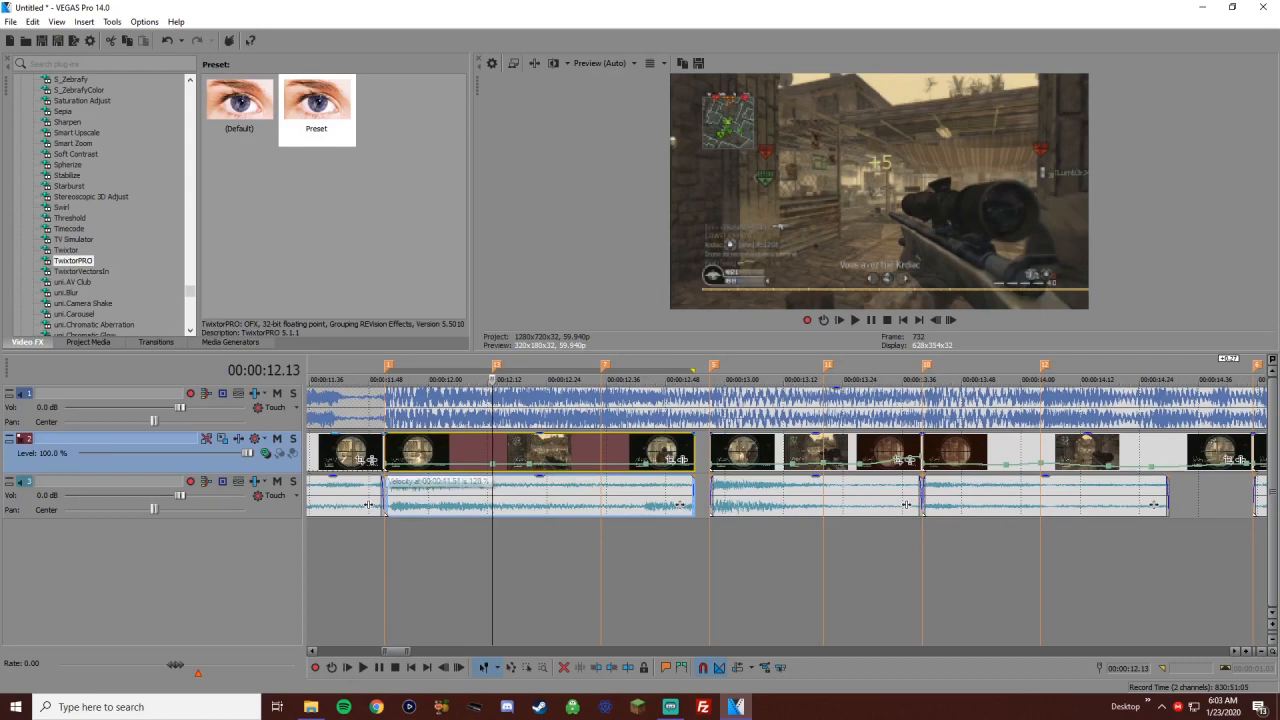
click(359, 448)
key(space)
key(space)
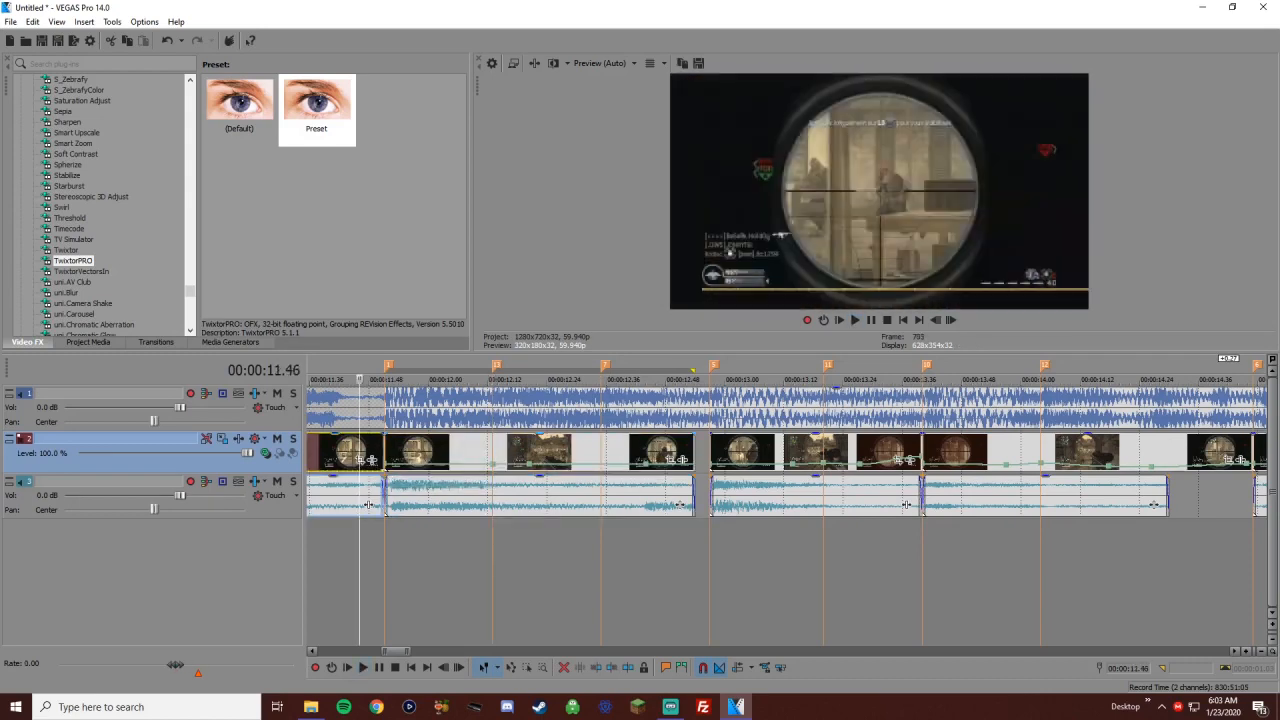
Move the second clip's velocity point near 00:00:12.20 to 00:00:12.27 and set it to 60 %
click(601, 448)
drag(529, 464, 562, 464)
right_click(562, 464)
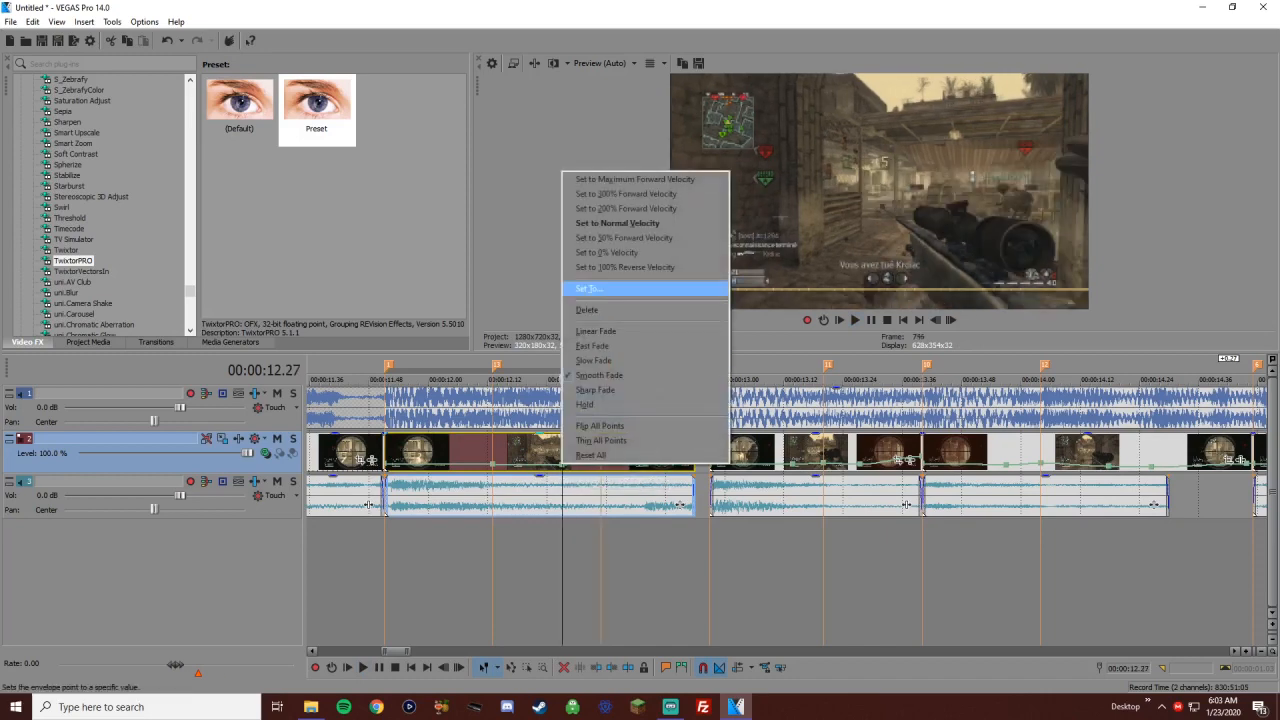
click(600, 288)
text(60)
key(Return)
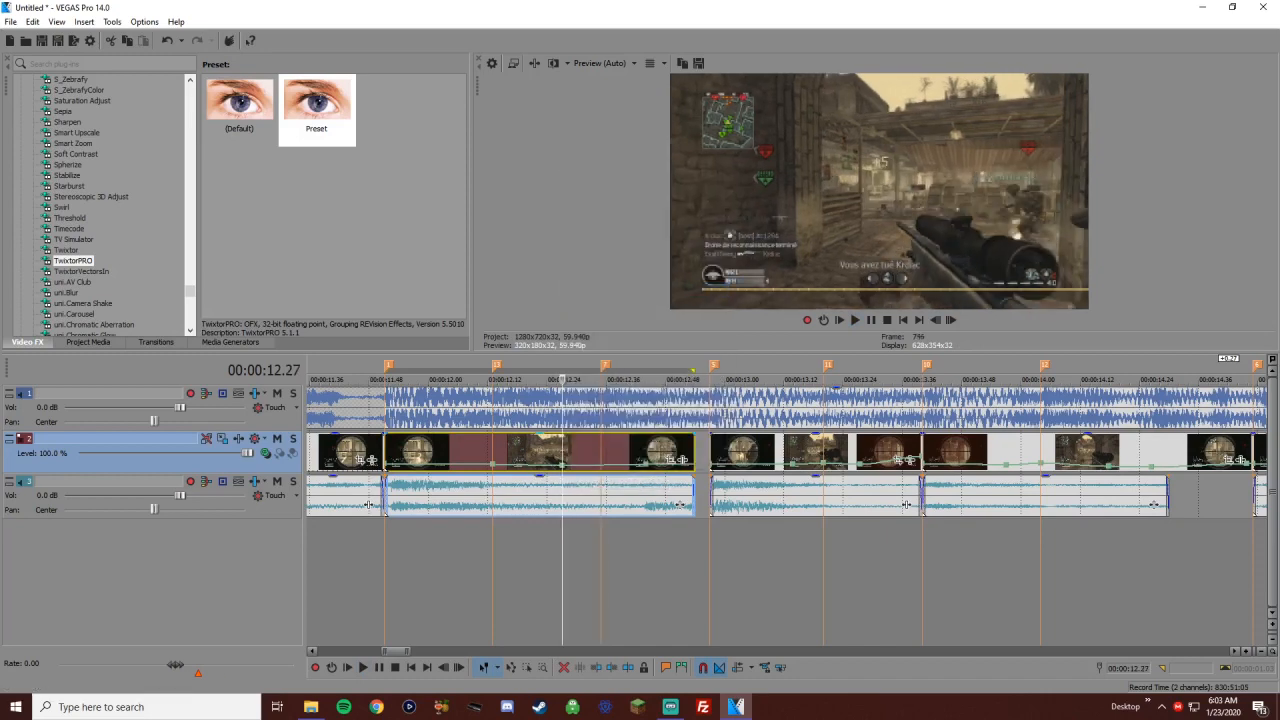
Add a slightly raised velocity point at the 00:00:12.35 marker and delete the one at 00:00:12.44
click(600, 450)
double_click(598, 465)
drag(601, 465, 601, 463)
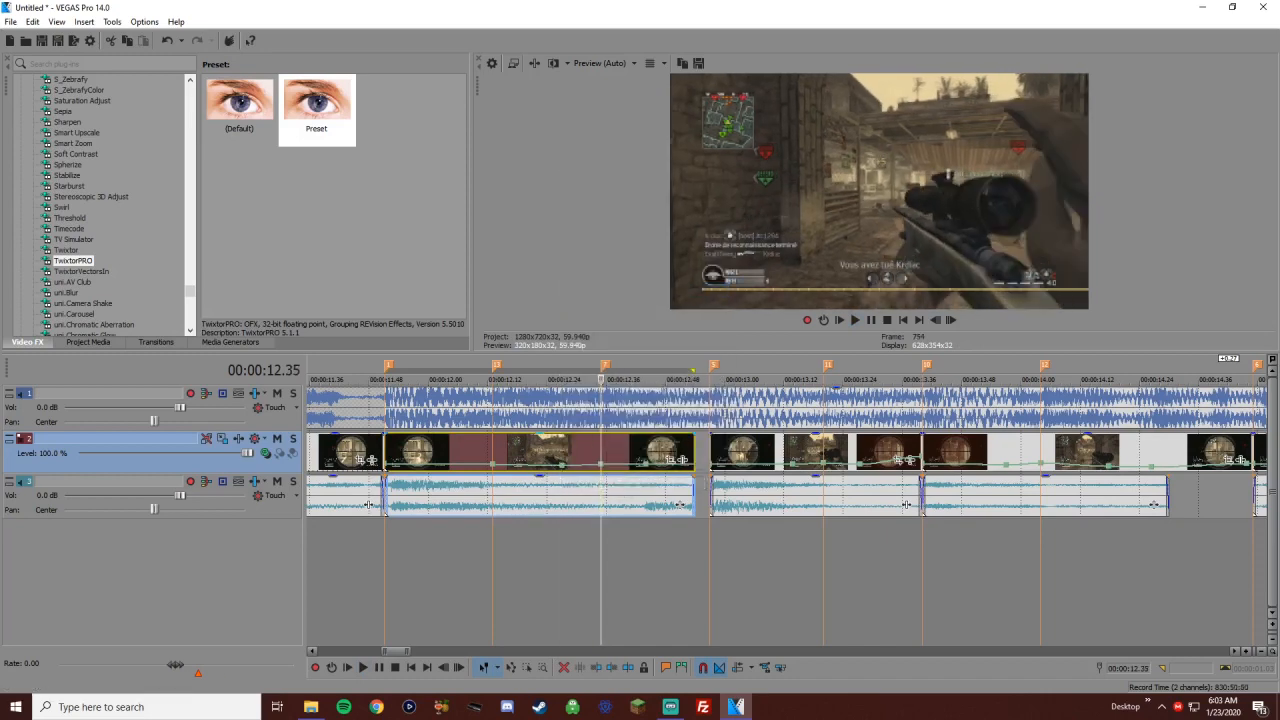
right_click(646, 465)
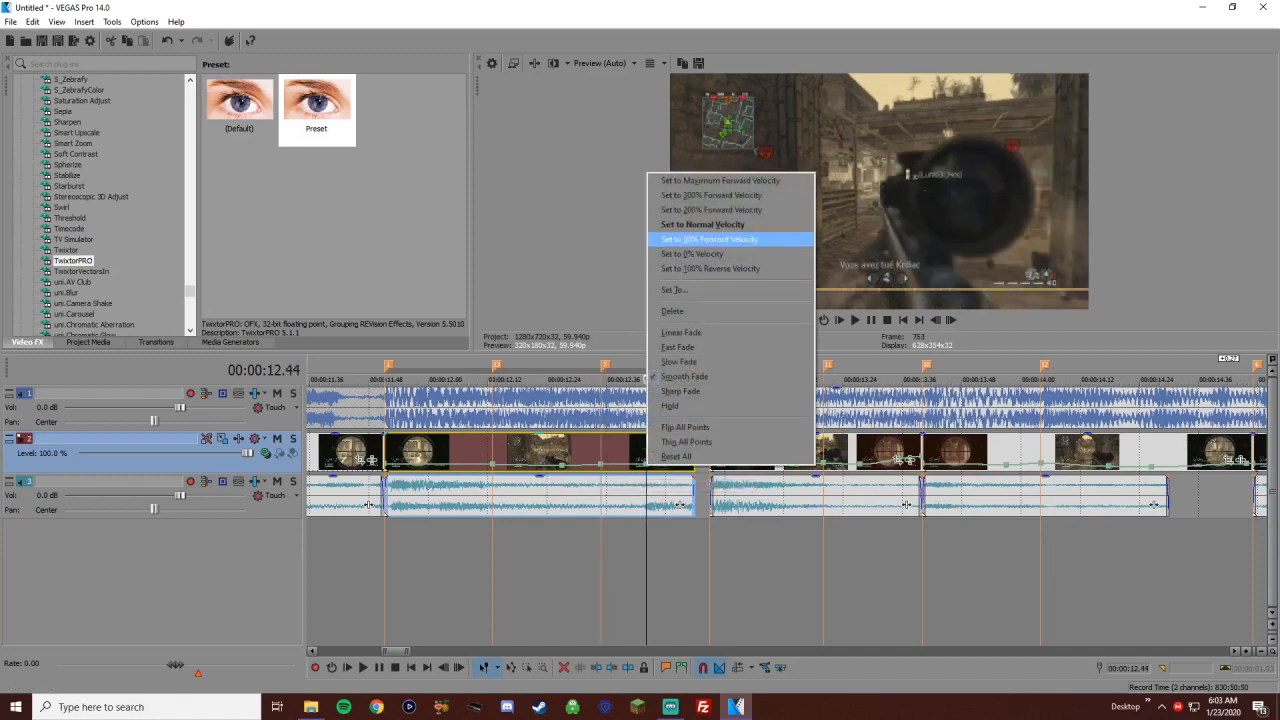
right_click(646, 464)
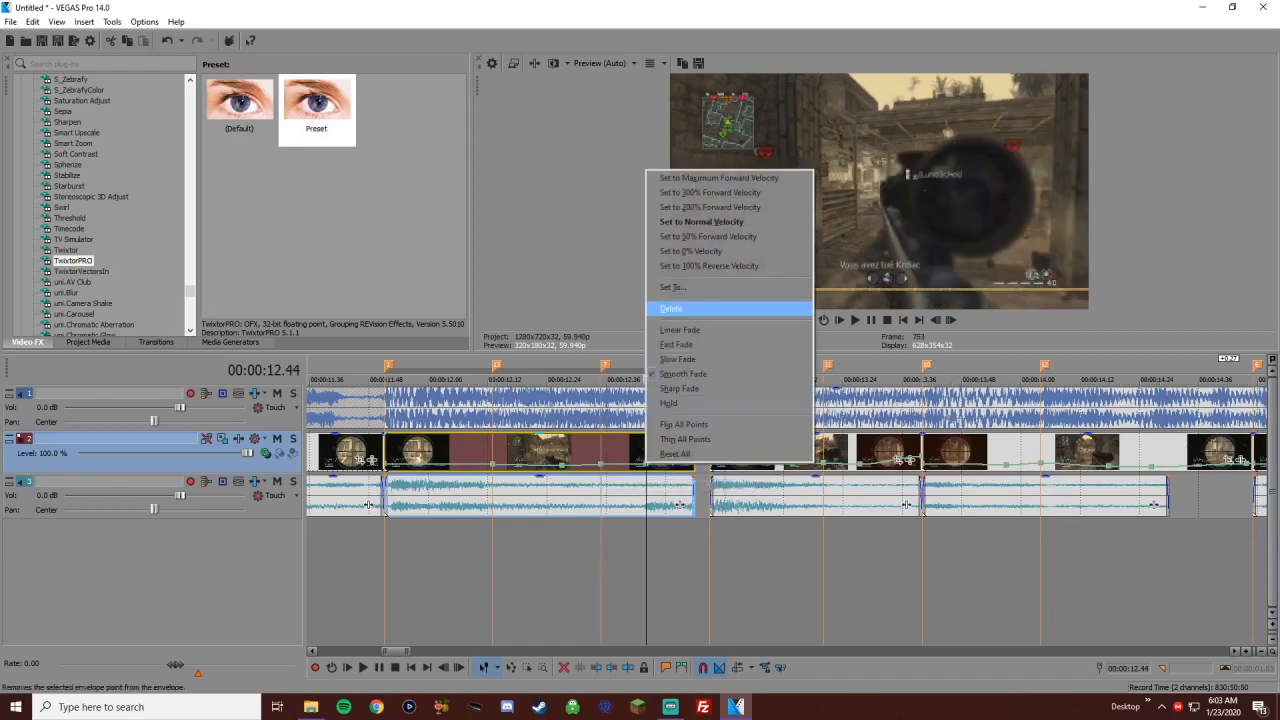
click(673, 310)
Play the second clip twice from 00:00:11.56 to check its new velocity curve against the song
click(408, 450)
key(space)
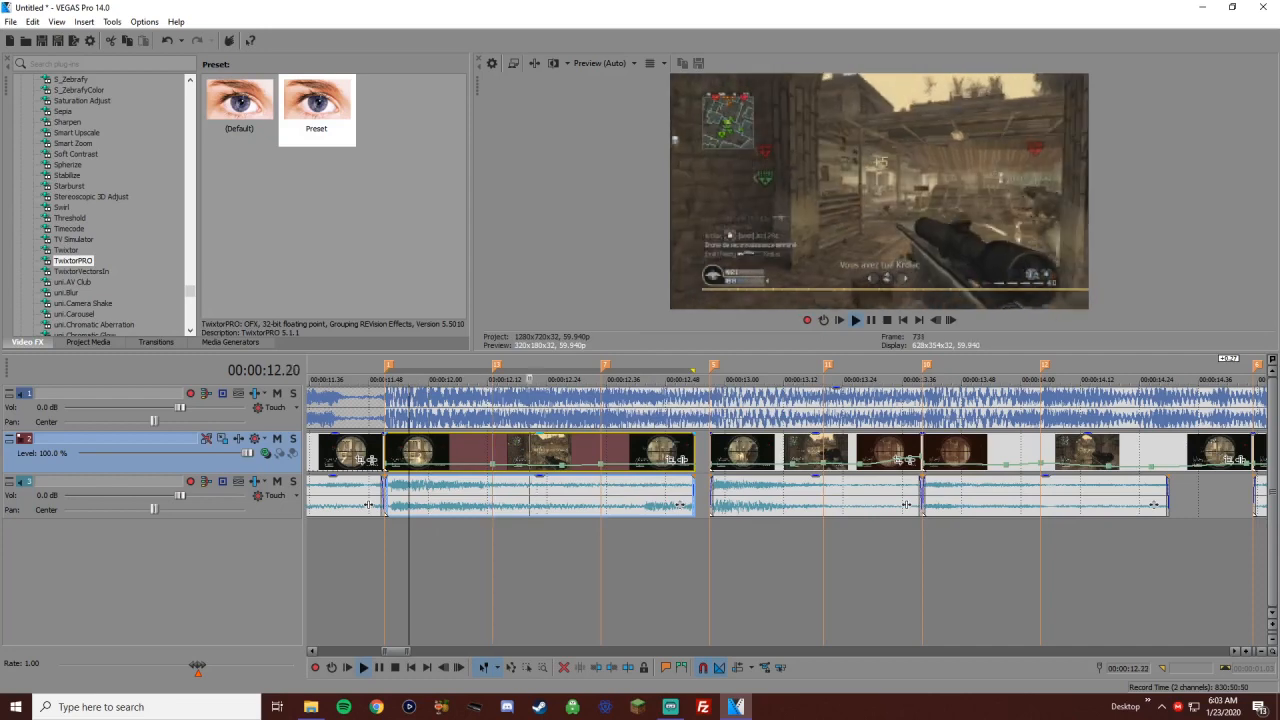
key(space)
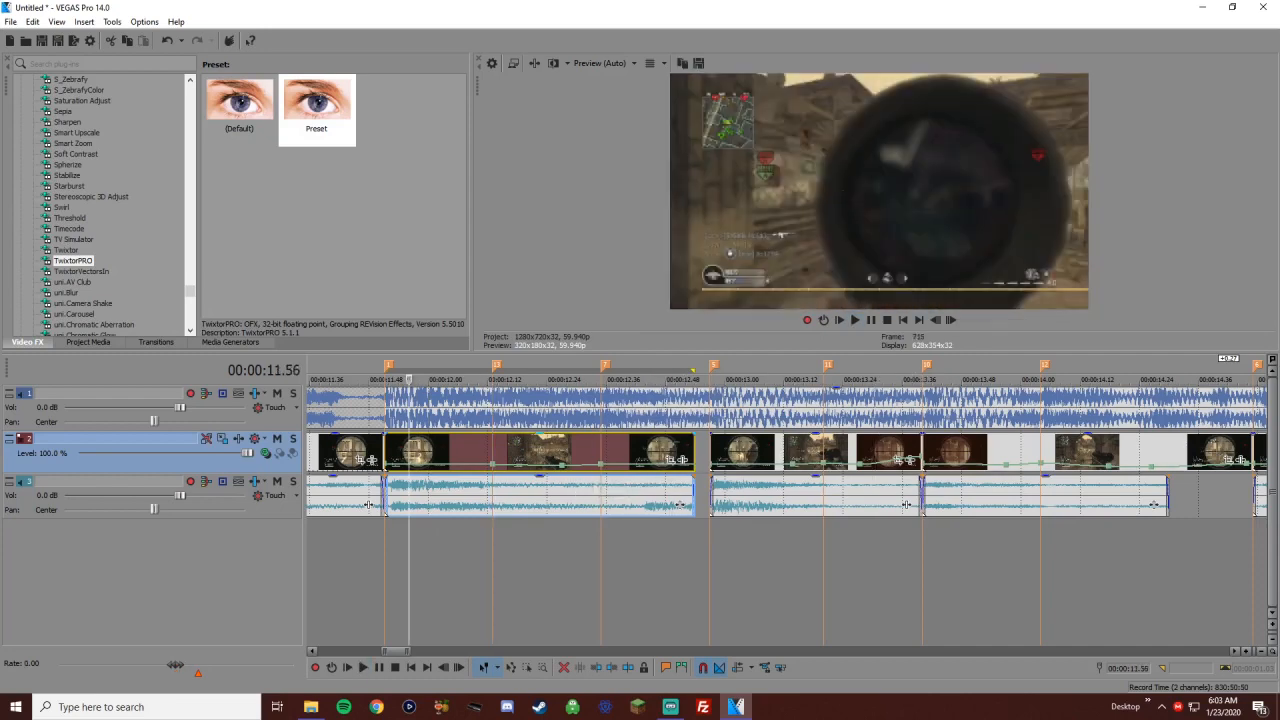
key(space)
key(space)
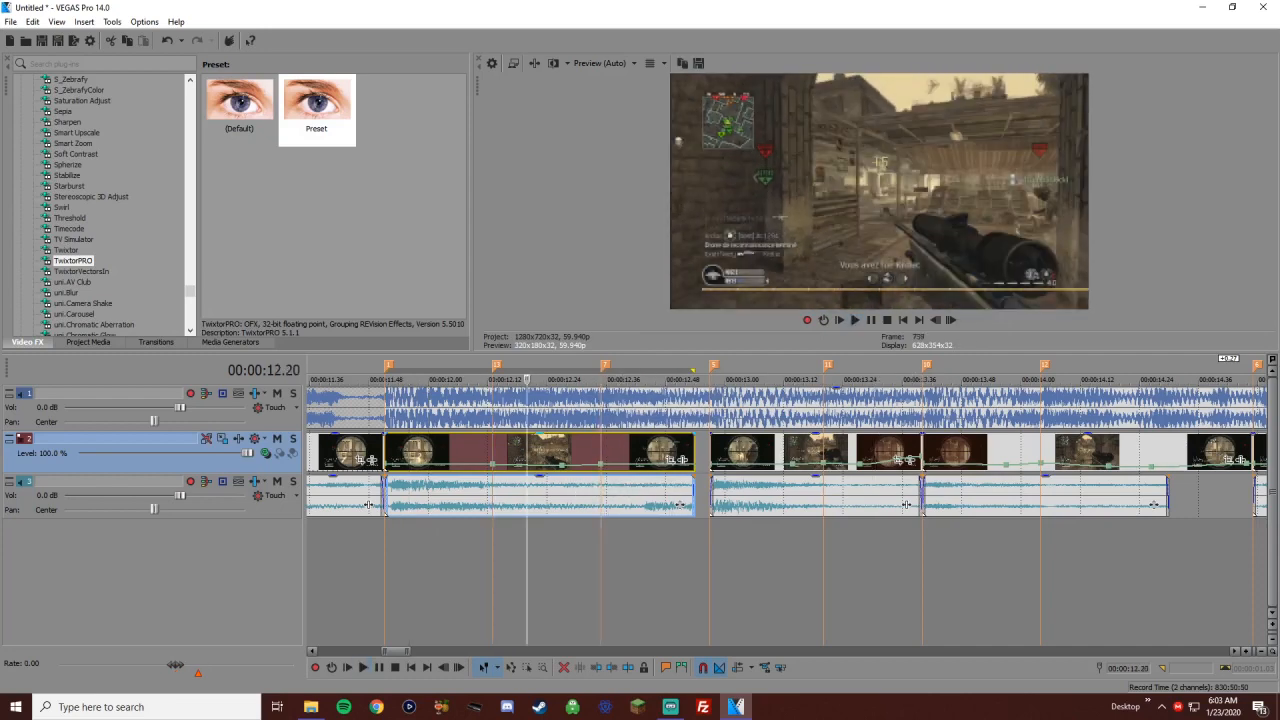
Apply the TwixtorPRO effect with the saved preset named Preset to the second clip
click(601, 450)
key(Right)
key(Right)
key(Right)
key(Right)
click(316, 105)
drag(316, 105, 540, 450)
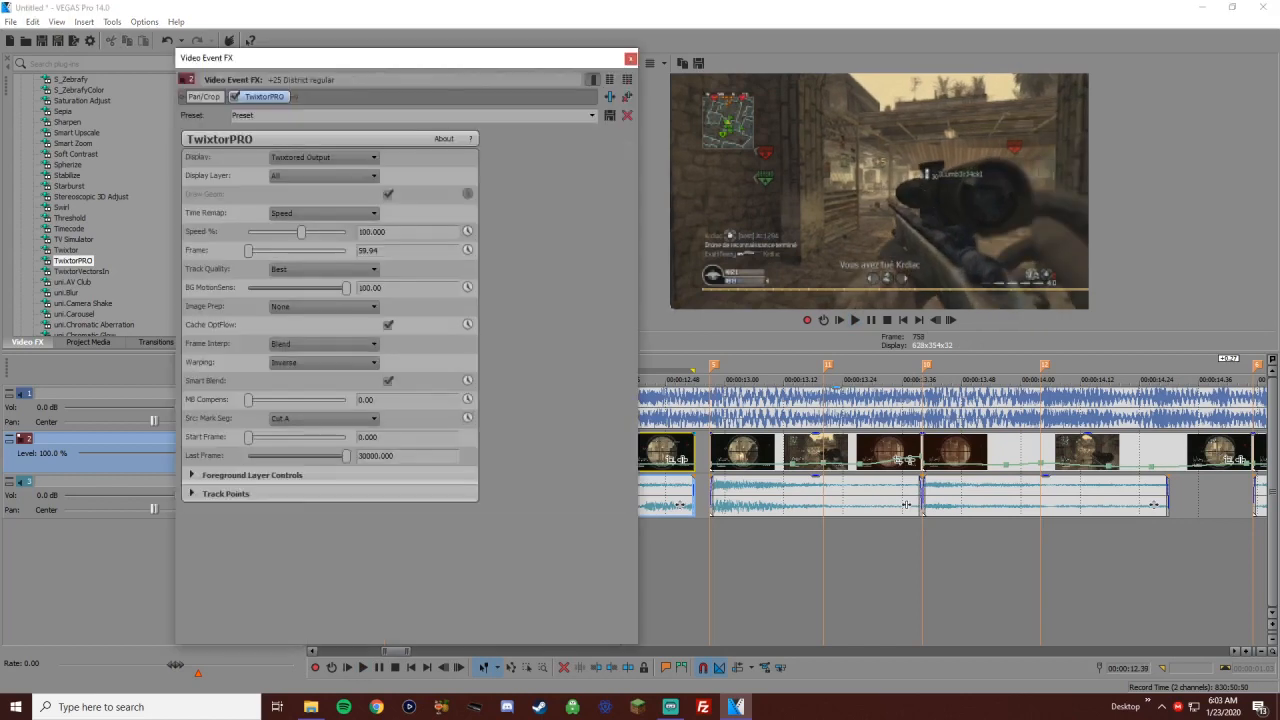
Turn on animation for TwixtorPRO's Speed % on the second clip and add a keyframe at 00:00:00.44 of the effect's timeline
click(467, 231)
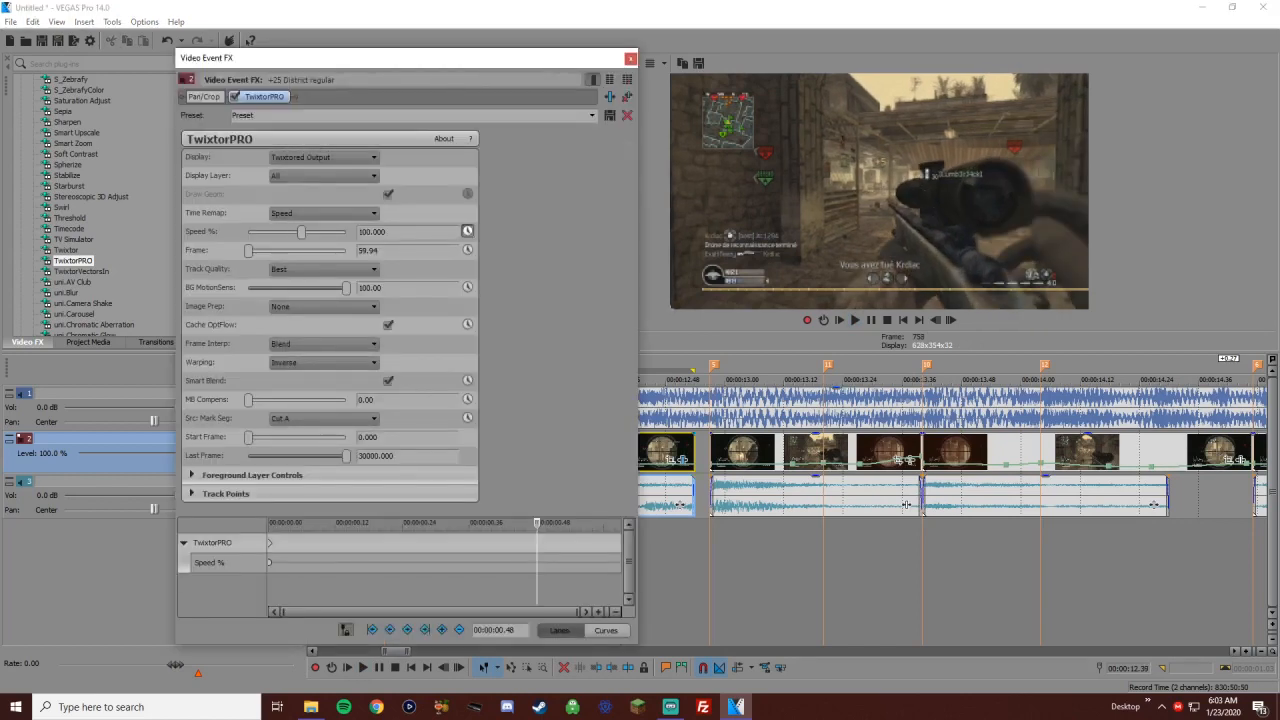
drag(533, 648, 533, 455)
click(600, 495)
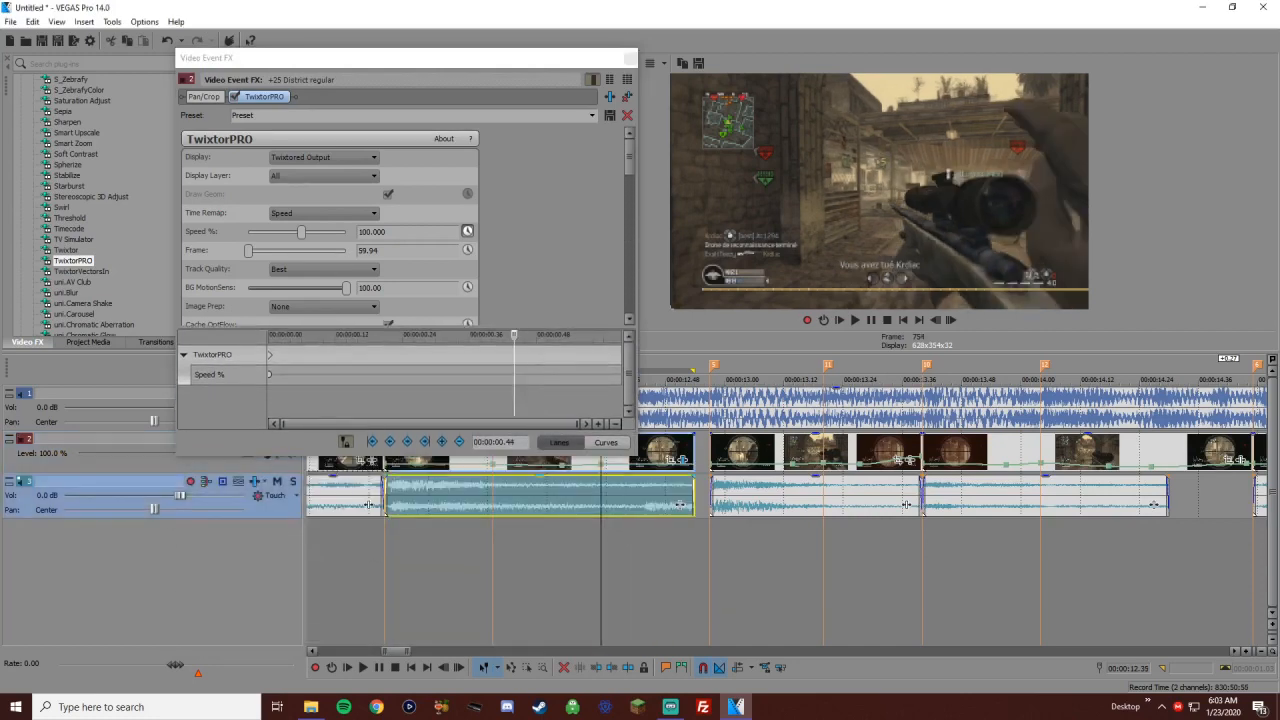
click(442, 441)
click(514, 355)
Add a TwixtorPRO speed keyframe of 10 % at 00:00:00.50, six frames after the previous keyframe
key(Right)
key(Right)
key(Right)
key(Right)
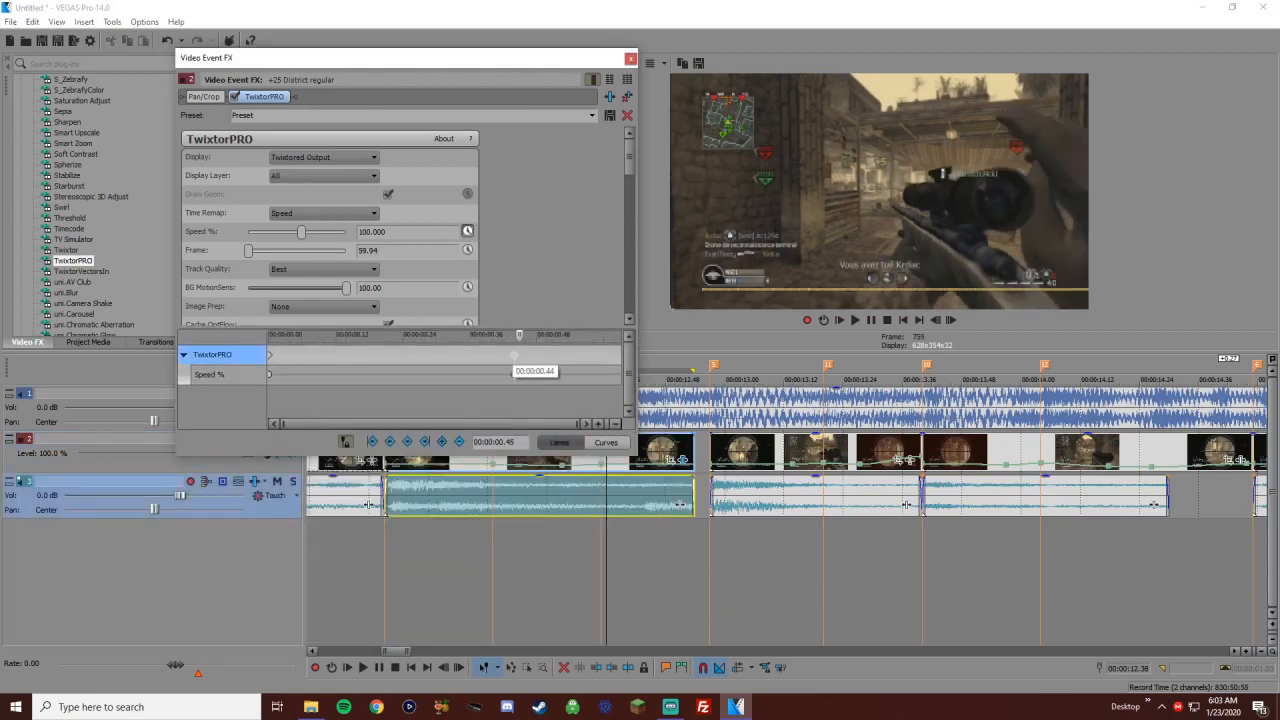
key(Right)
key(Right)
click(372, 231)
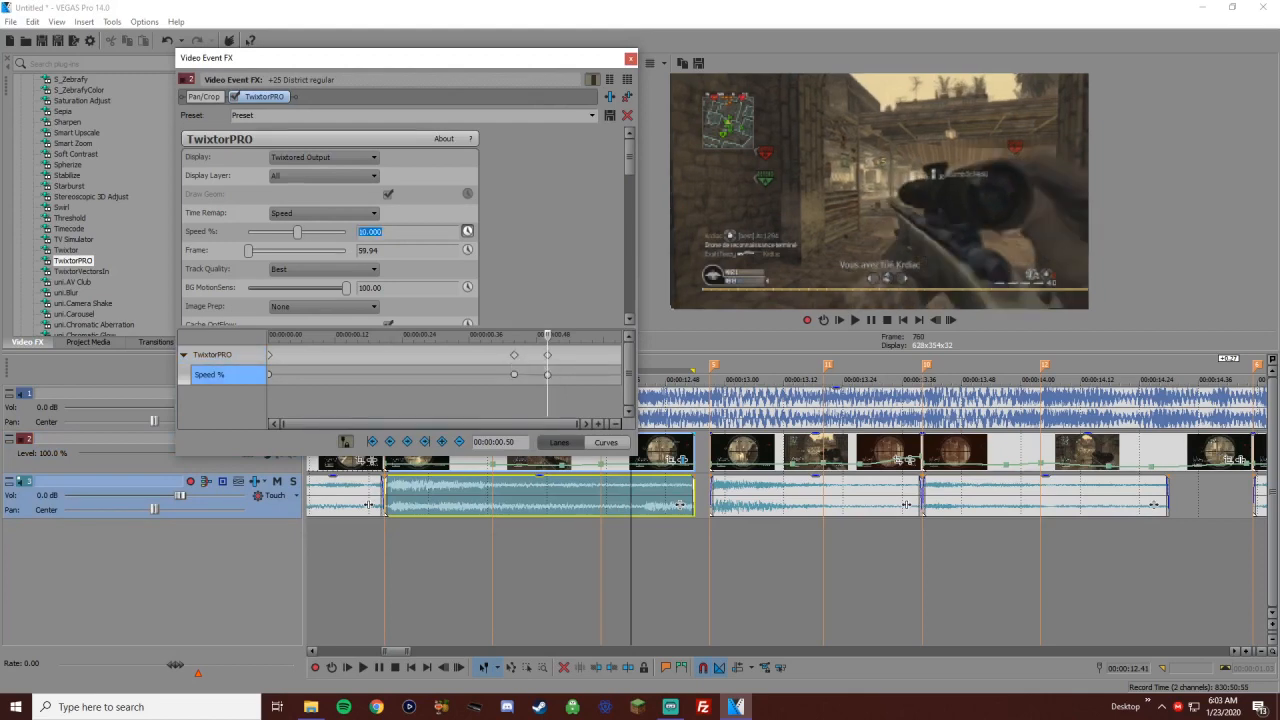
Add a TwixtorPRO speed keyframe at 00:00:01.02, trying 90, 105, 120, 130 and 150 % for the slow motion's end
drag(508, 335, 614, 335)
click(383, 231)
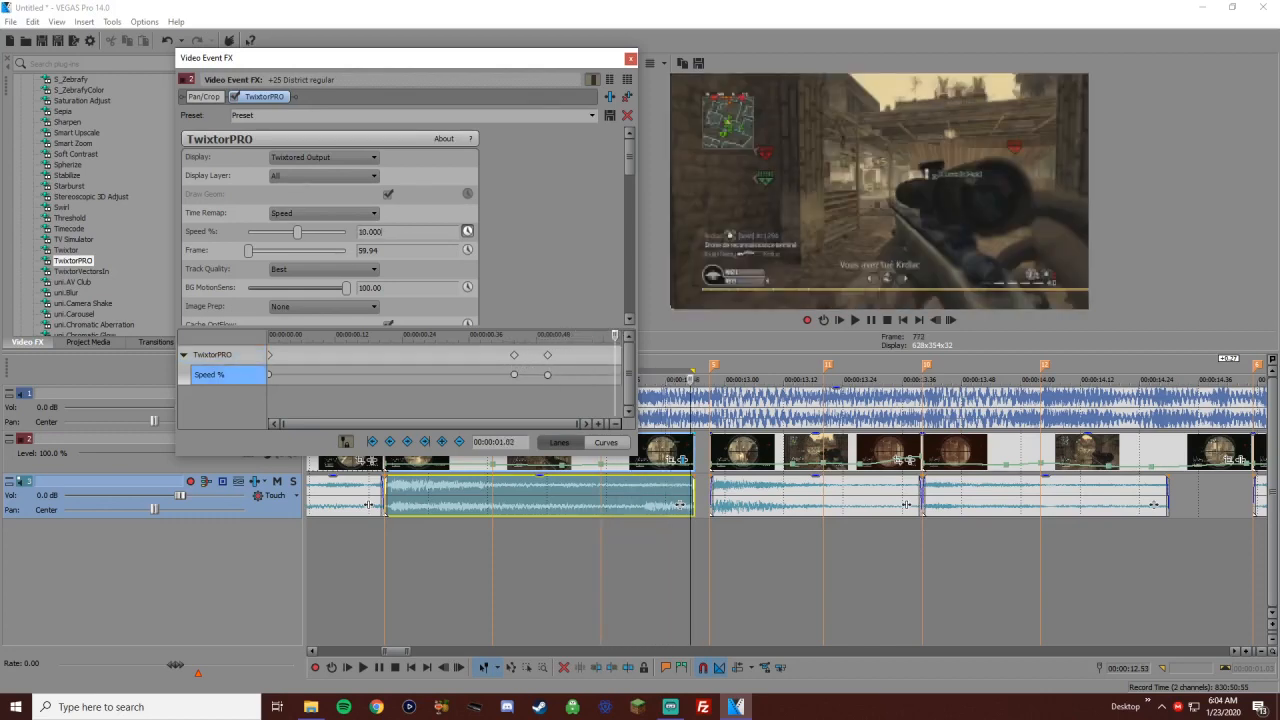
key(Return)
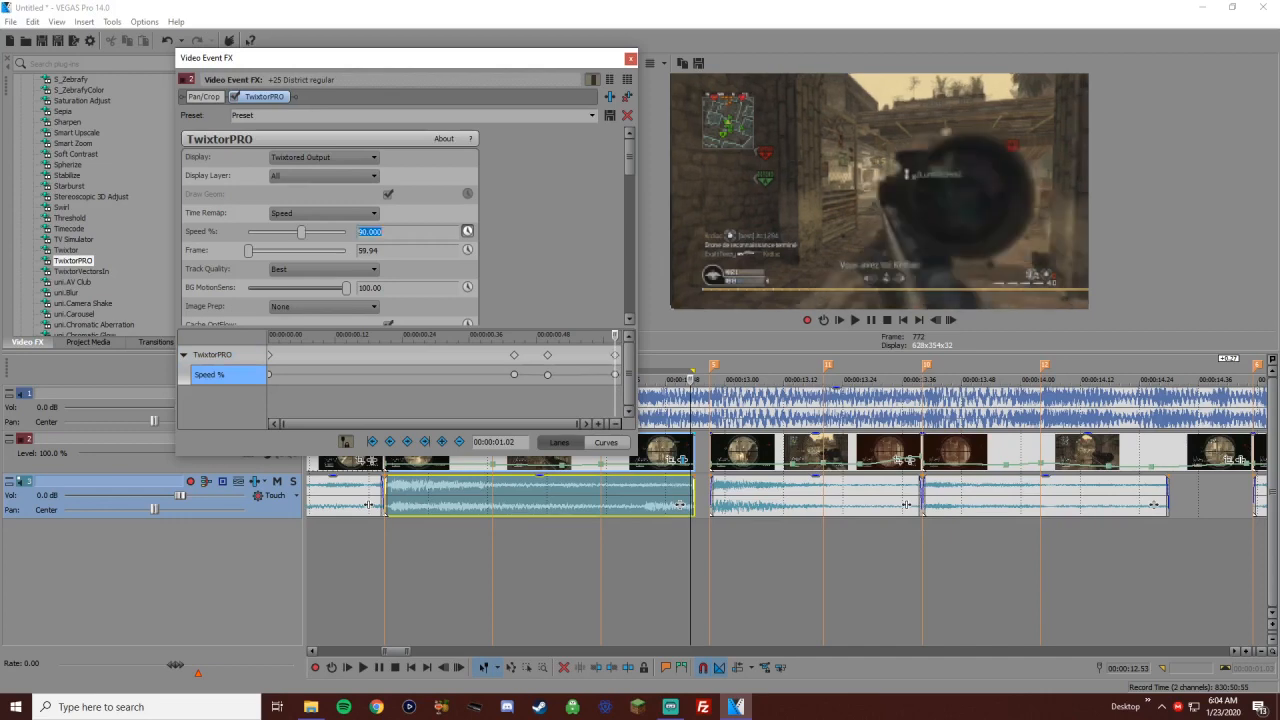
key(Return)
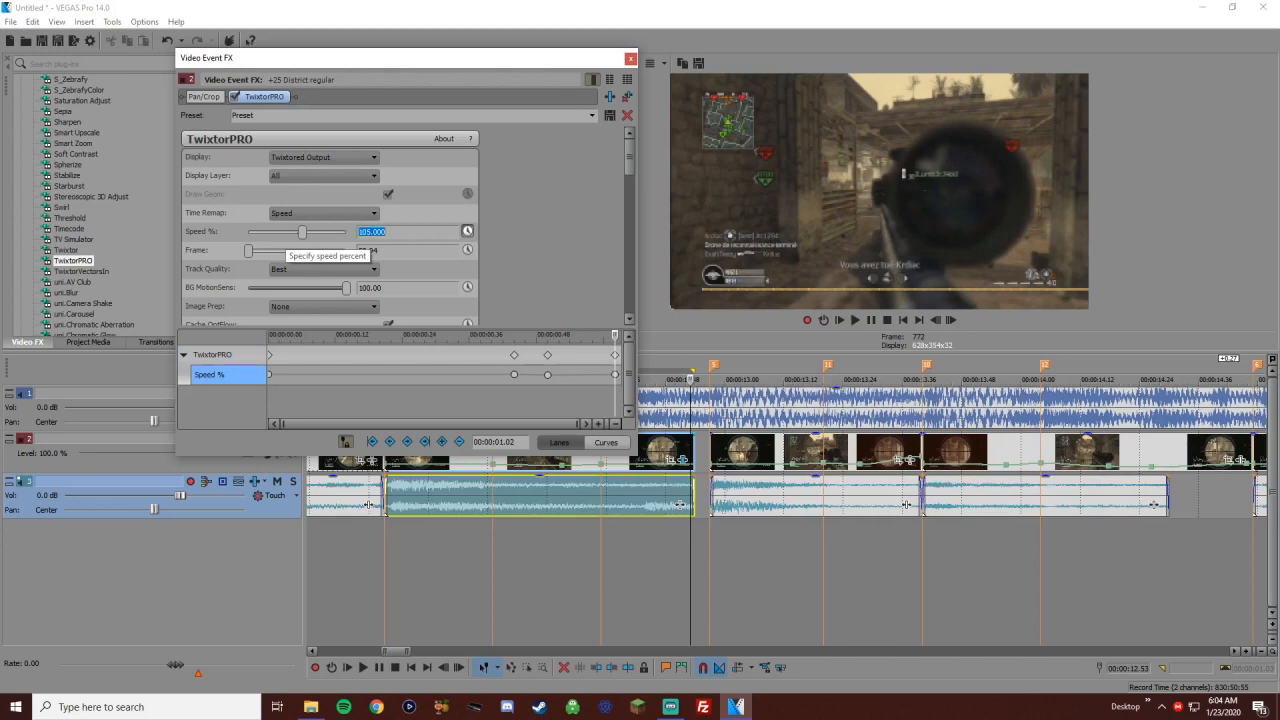
text(120)
key(Return)
text(130)
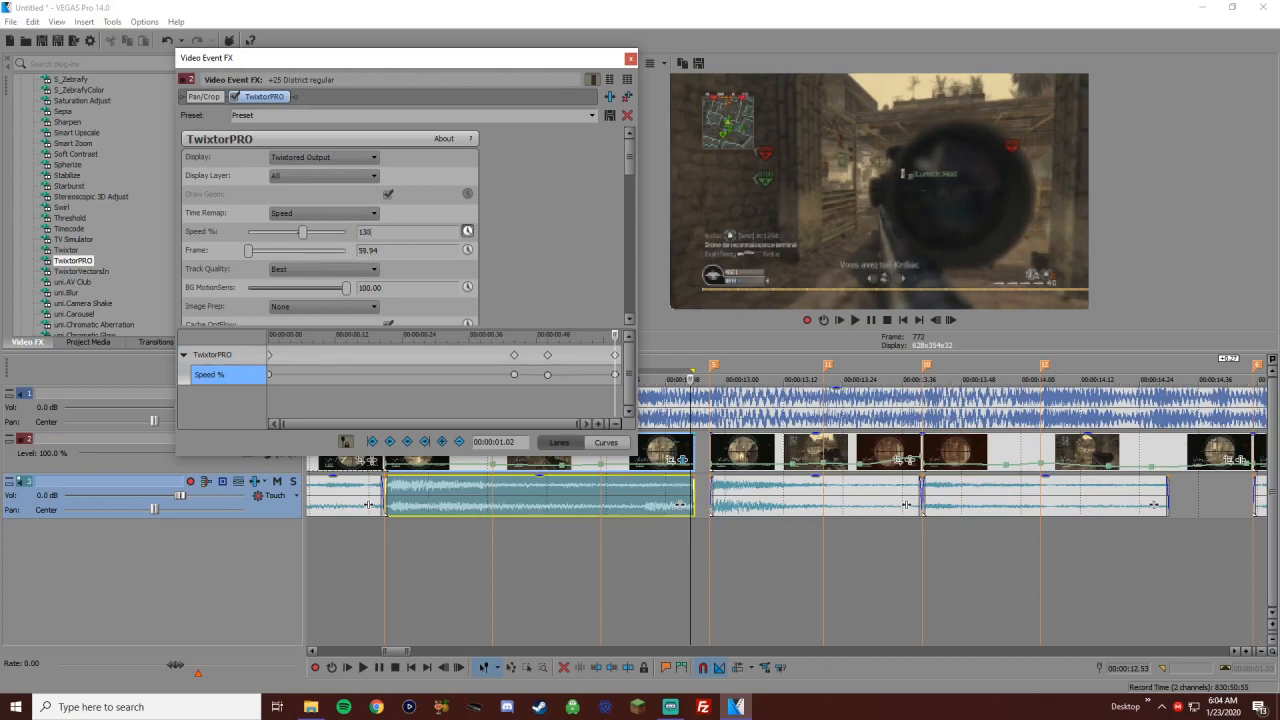
key(Return)
text(15)
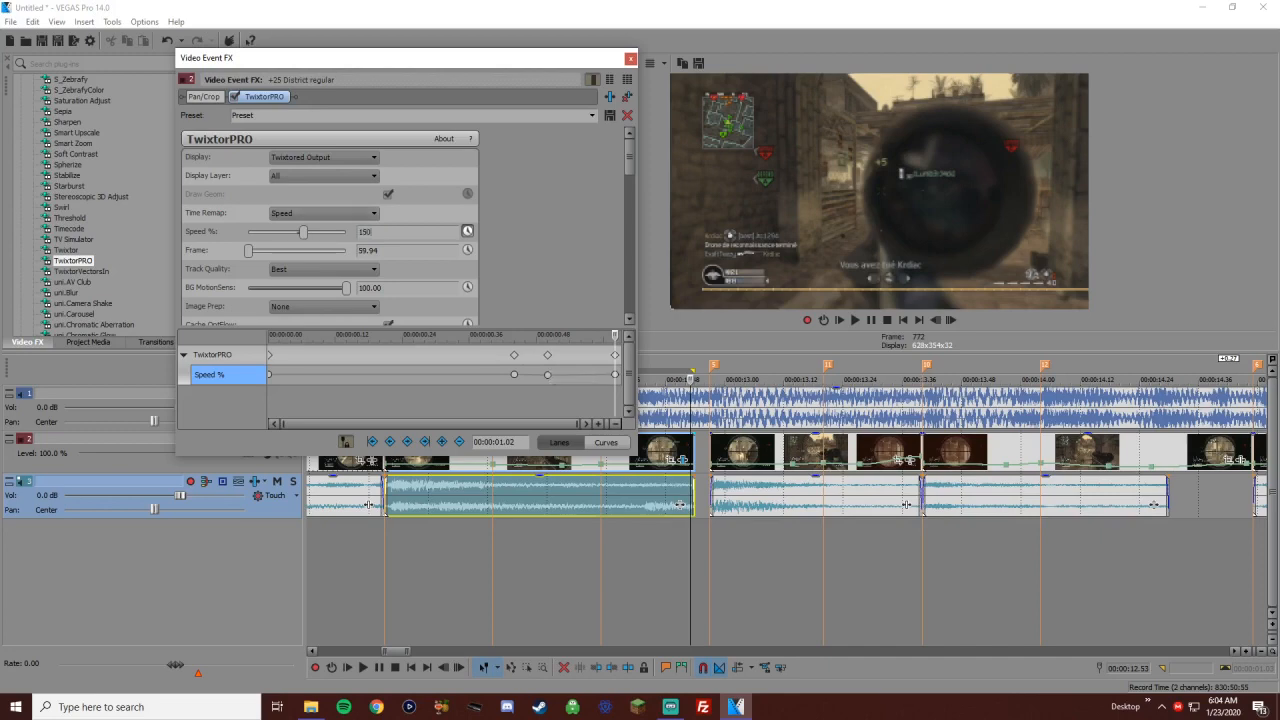
text(0)
key(Return)
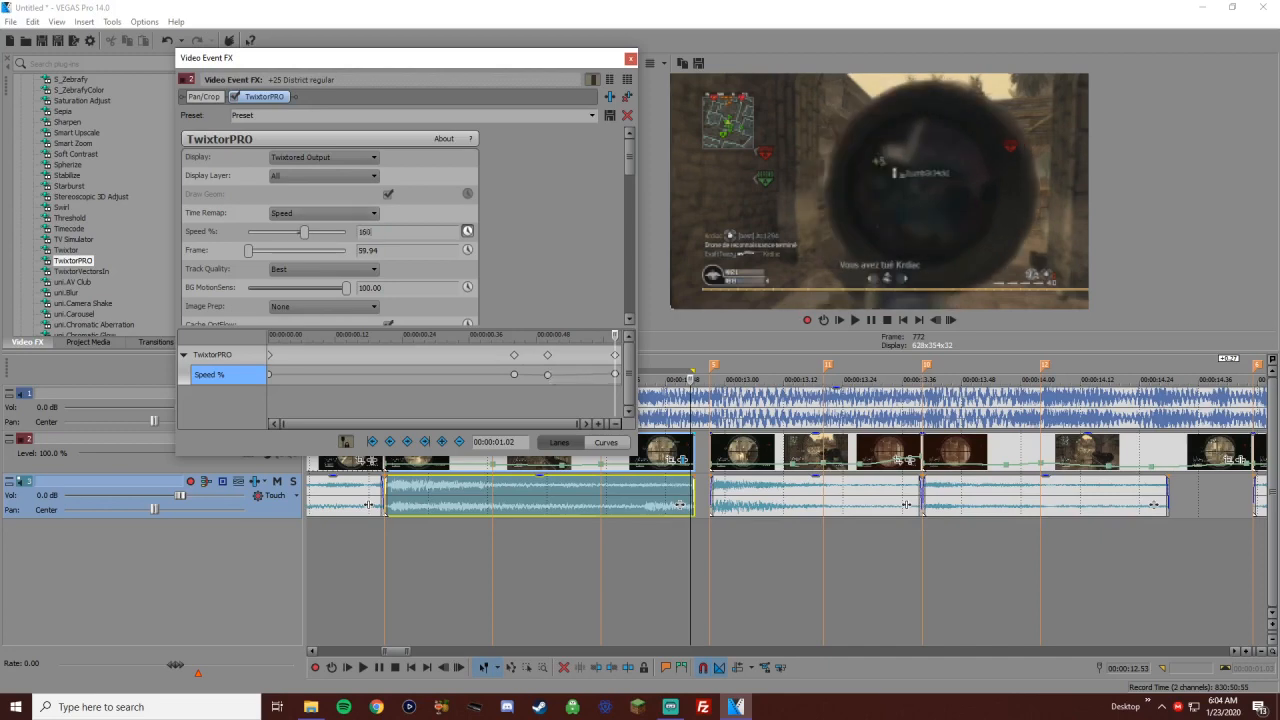
Try 160 and 165 % for the speed keyframe at 00:00:01.02 and settle on 160 %
text(160)
key(Return)
key(Return)
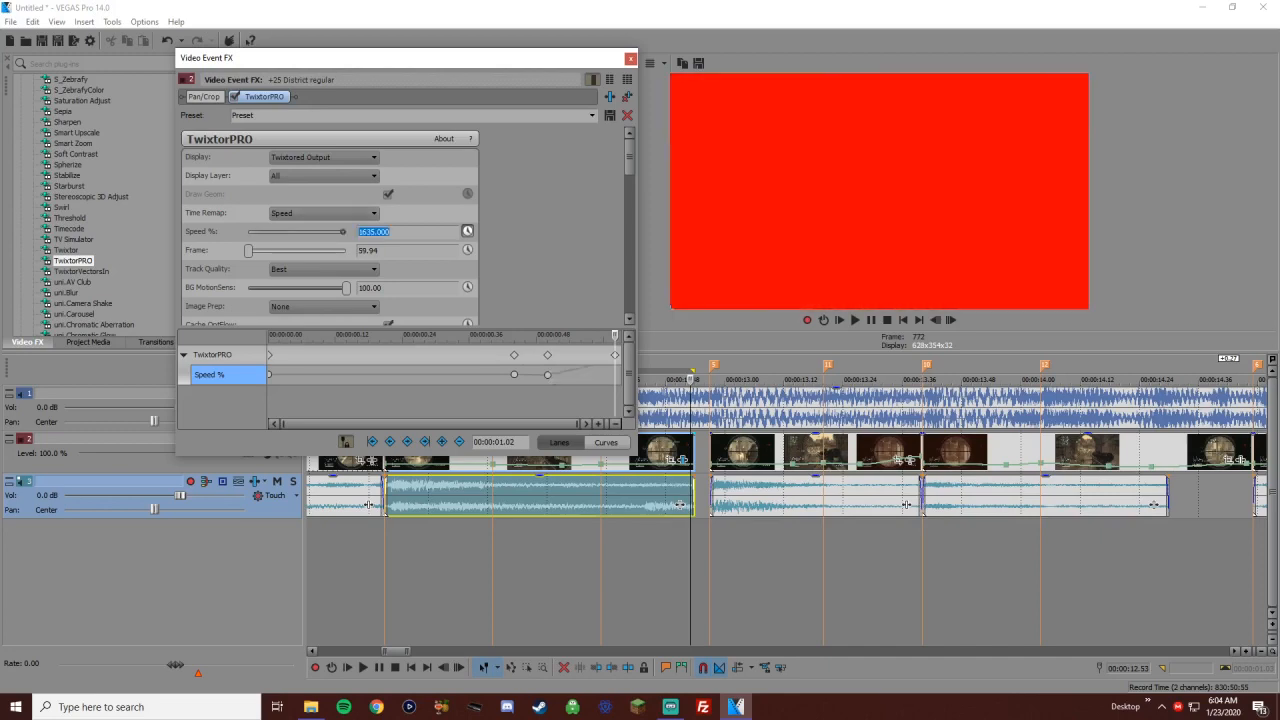
text(165)
key(Return)
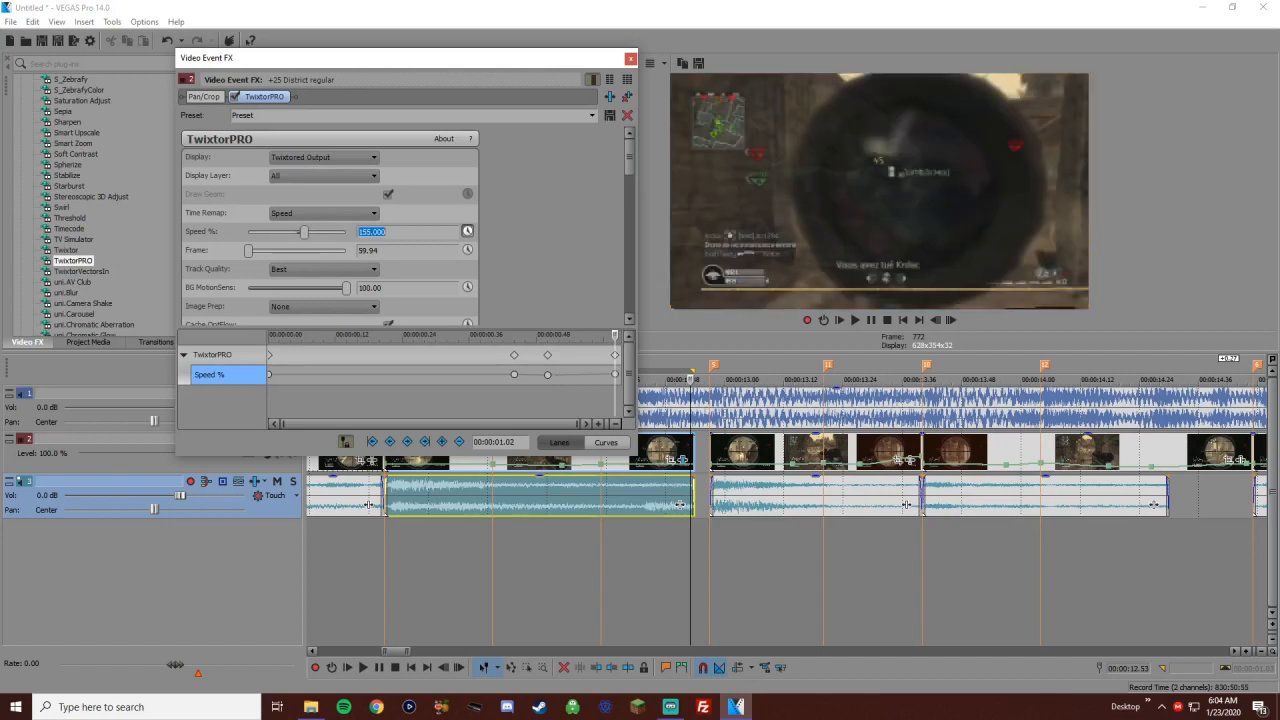
text(160)
key(Return)
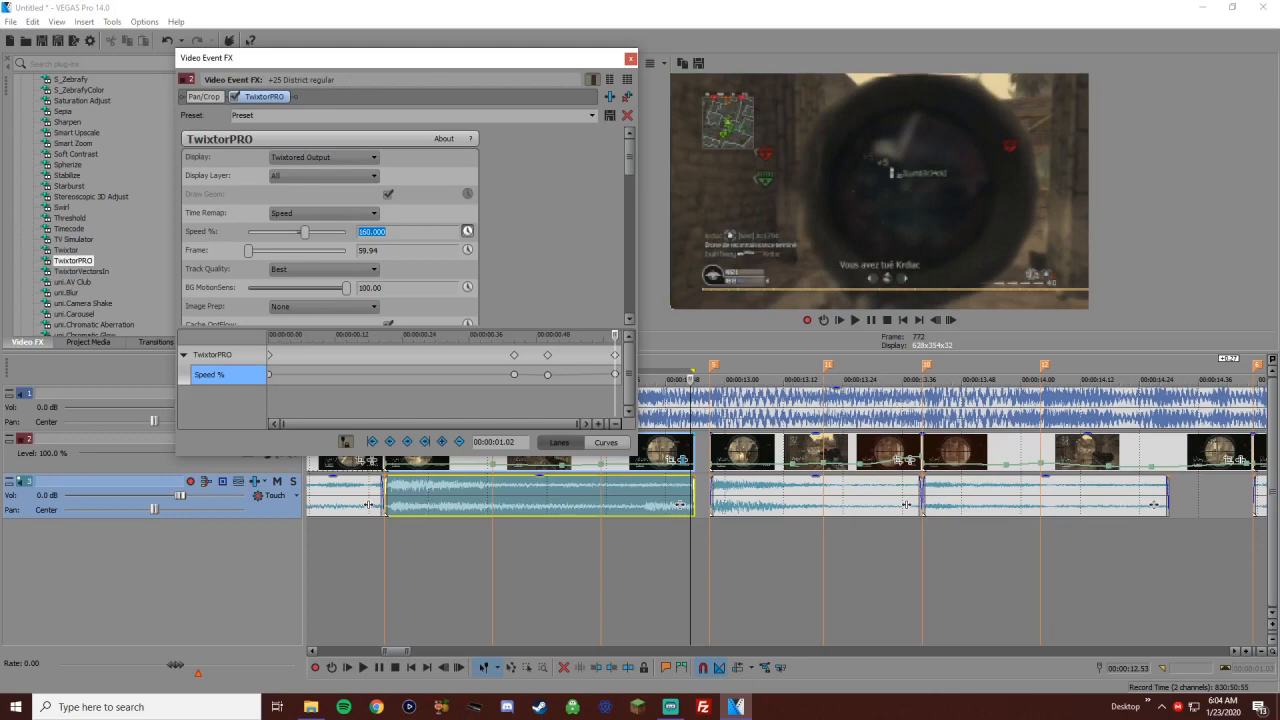
Ungroup the second clip from its audio and extend its video end to the start of the third clip
click(670, 450)
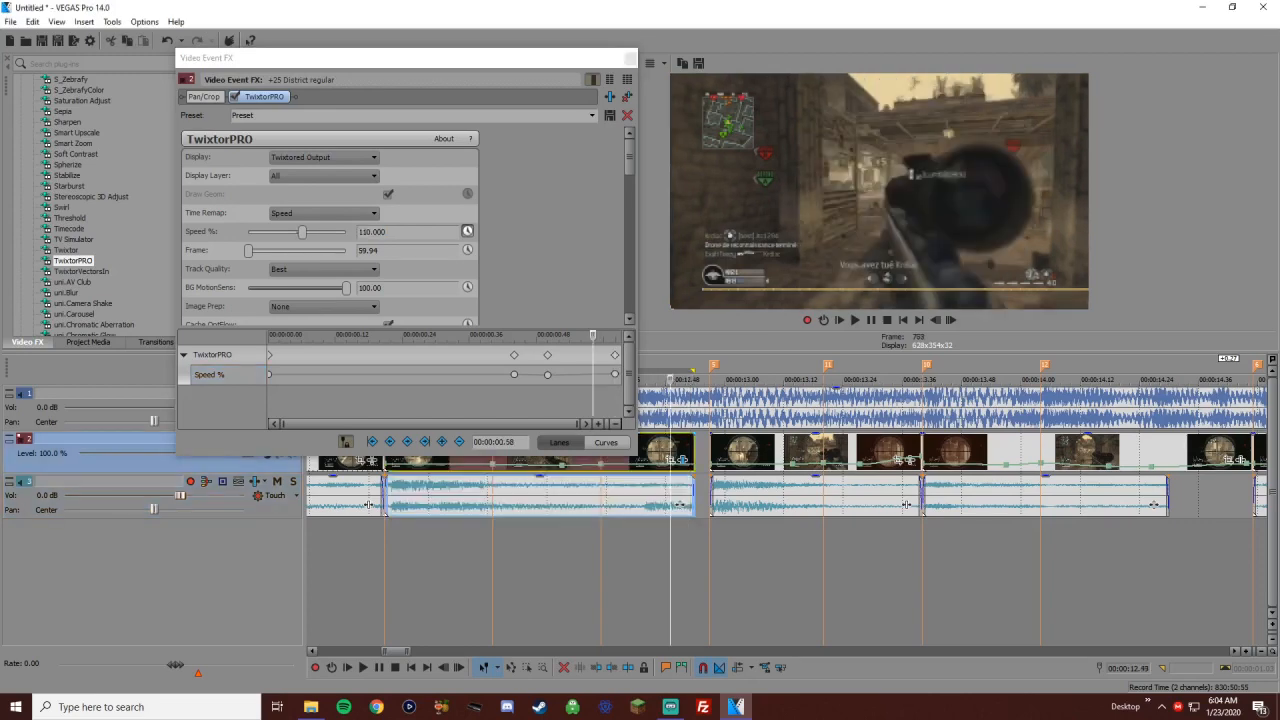
key(u)
drag(694, 450, 710, 450)
Step frame by frame through the end of the second clip to examine the slow motion up to the next cut
key(Right)
key(Right)
key(Right)
key(Right)
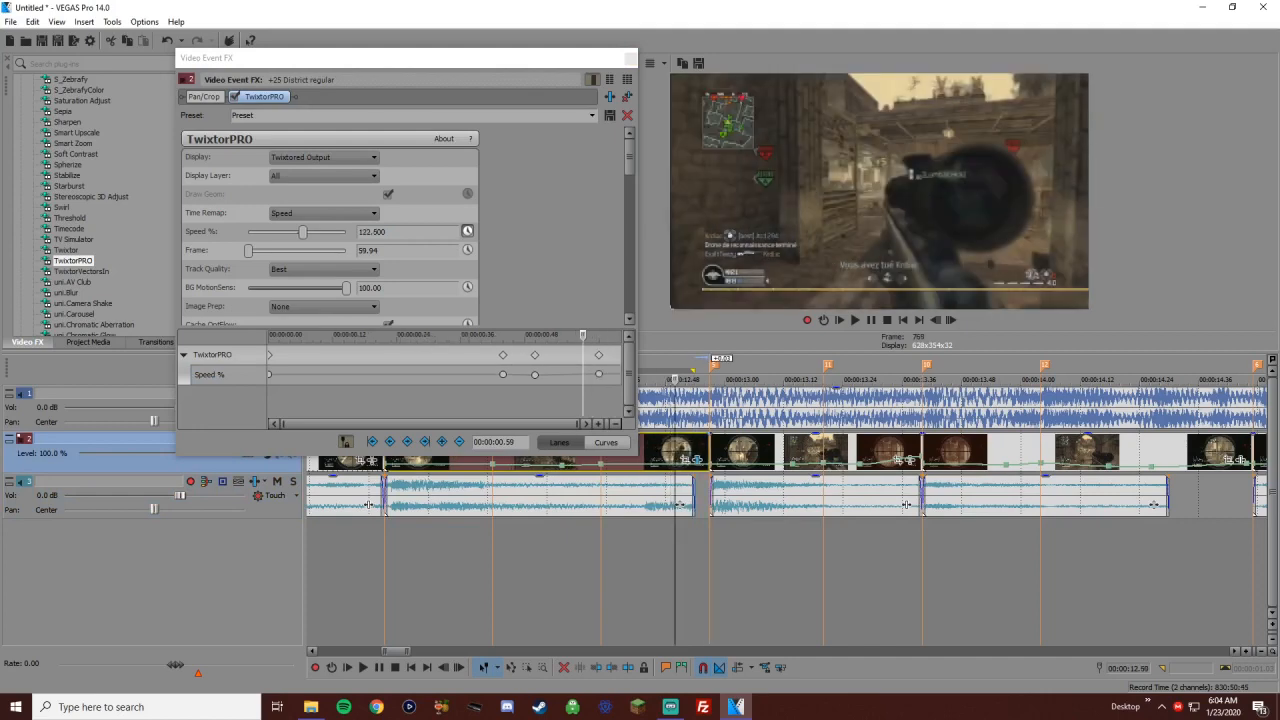
key(Right)
key(Right)
key(Right)
key(Right)
key(Right)
key(Right)
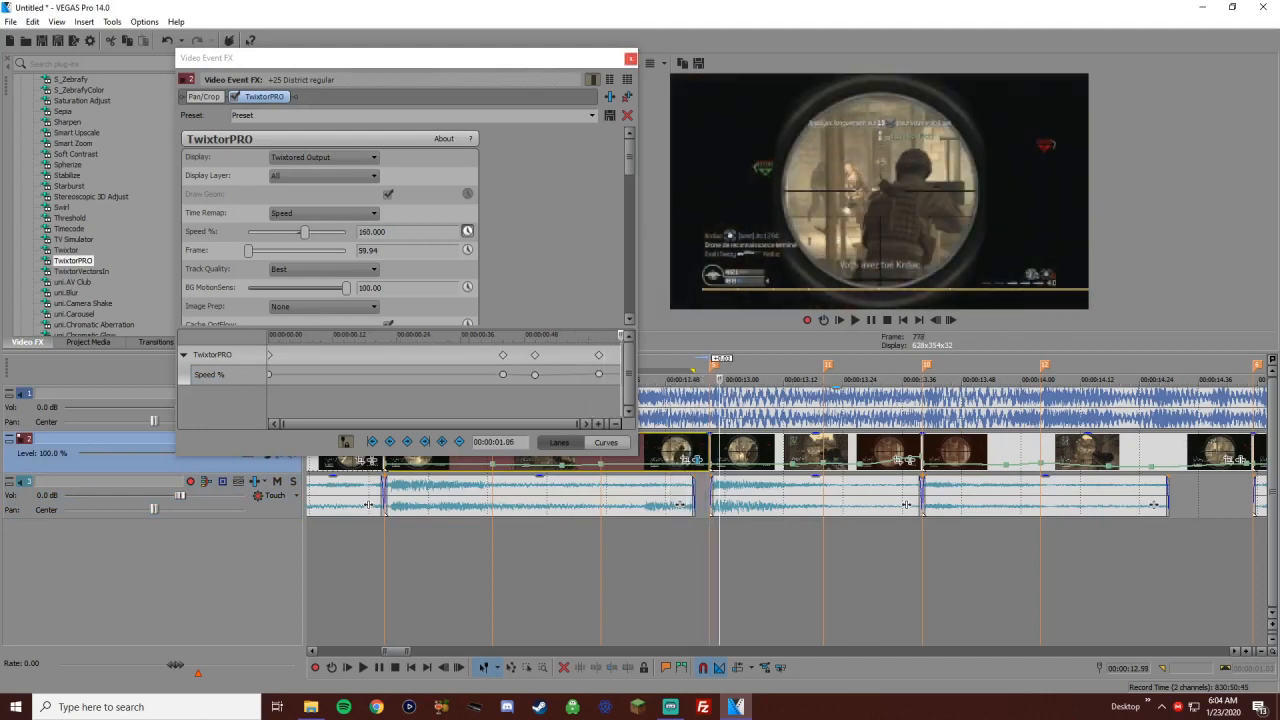
Close the effect settings and play the edit several times from around the second clip to check it against the song
click(630, 58)
click(374, 450)
key(space)
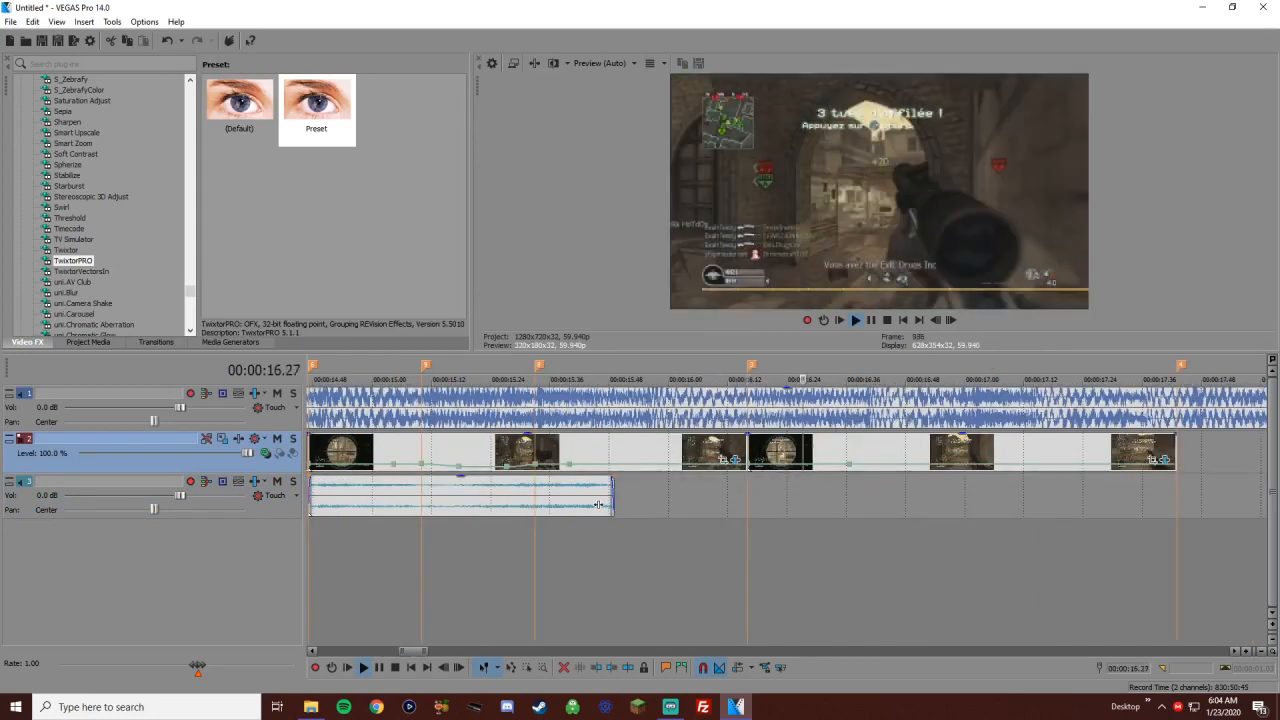
key(space)
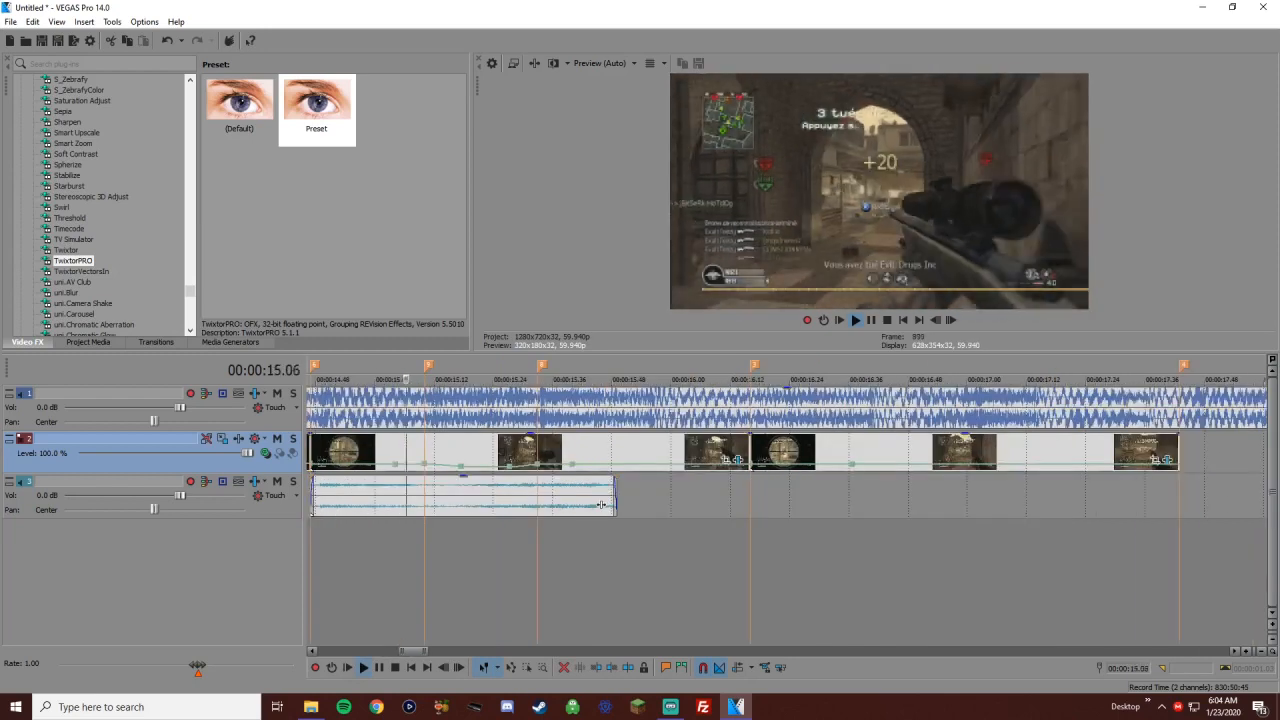
key(space)
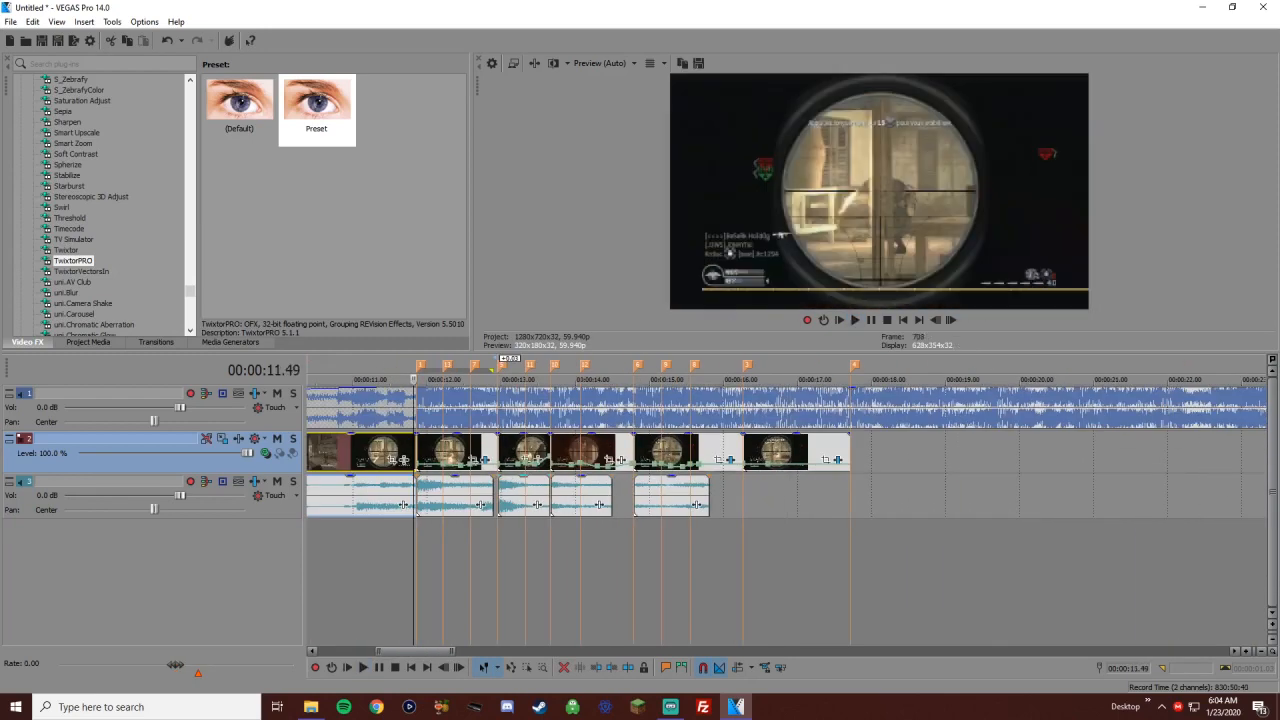
key(space)
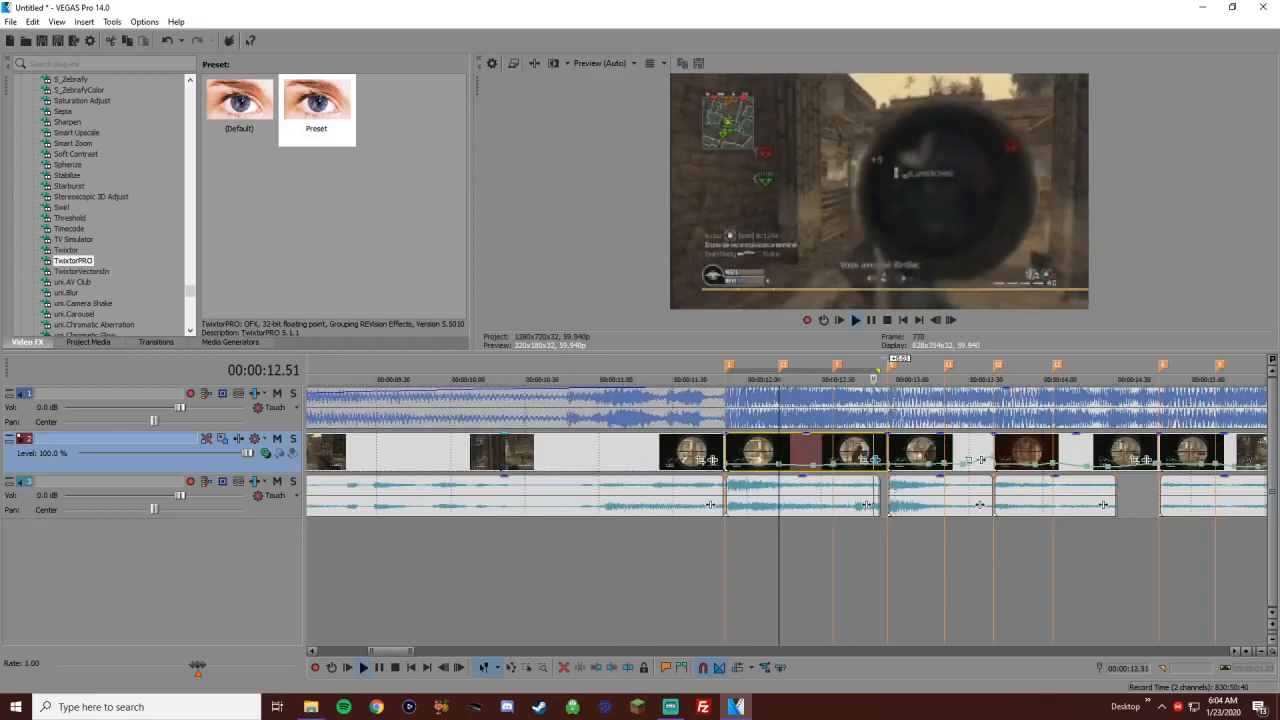
key(space)
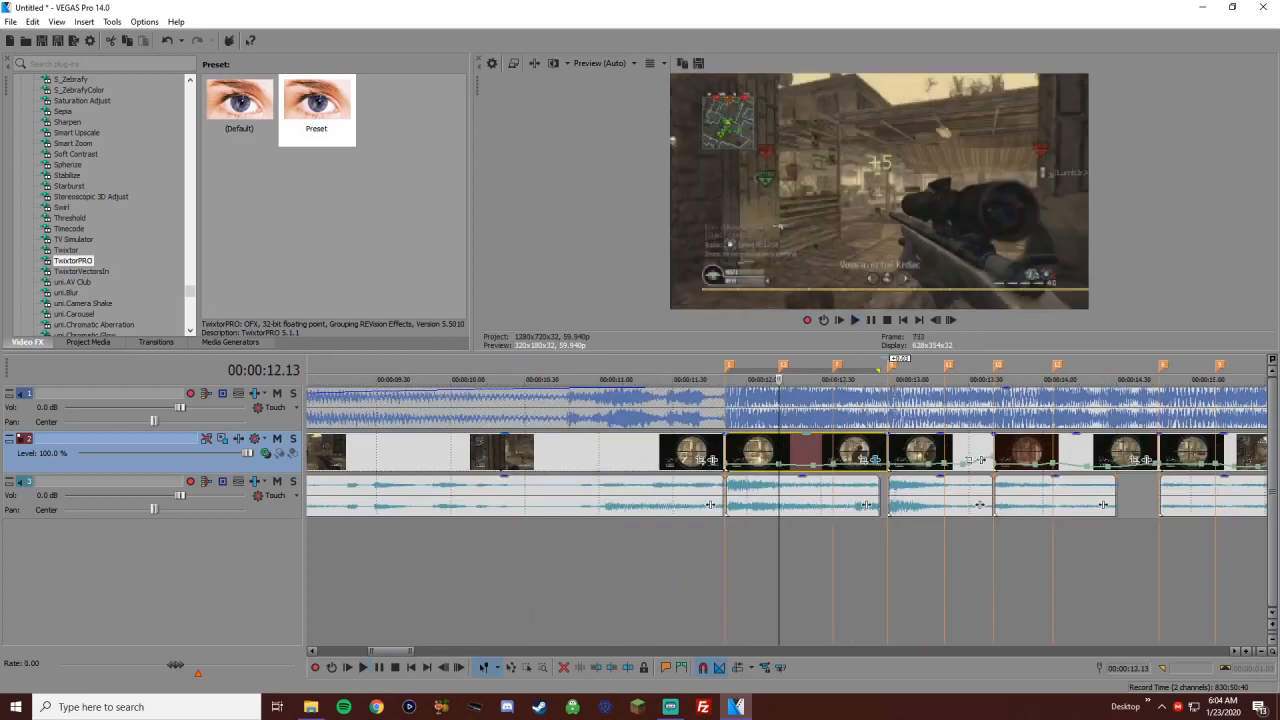
key(space)
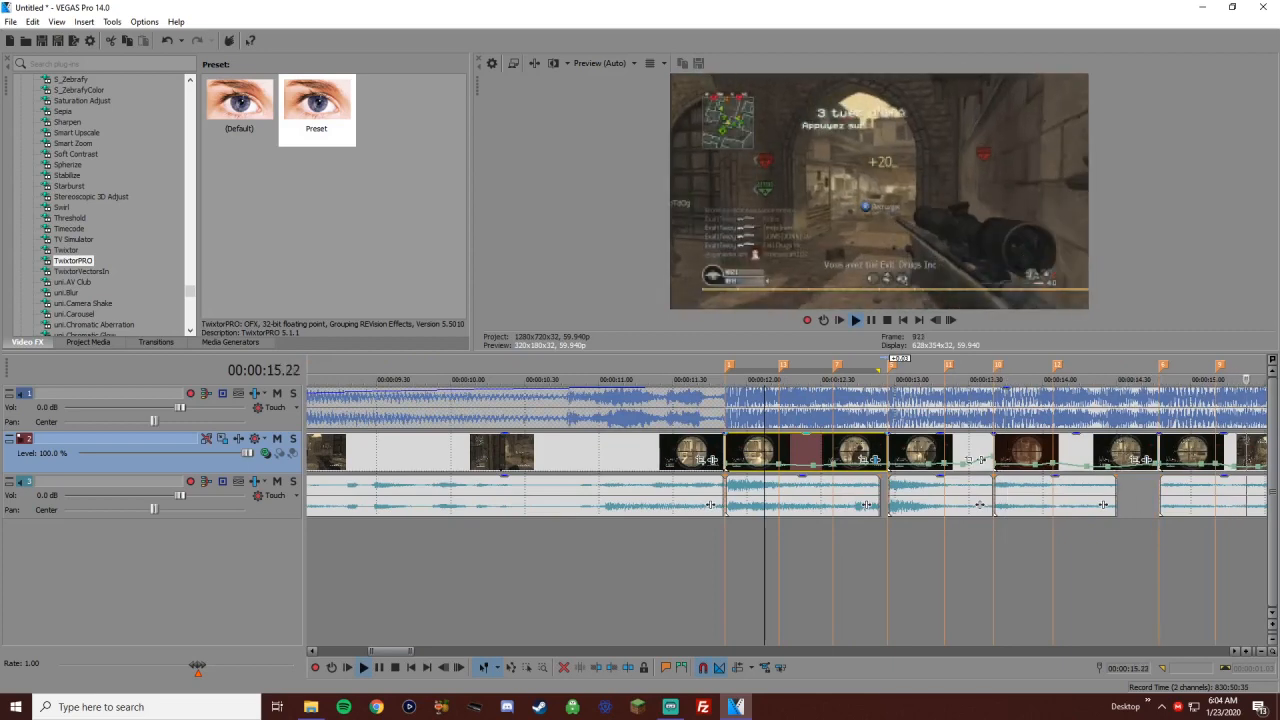
scroll(760, 470, down, 3)
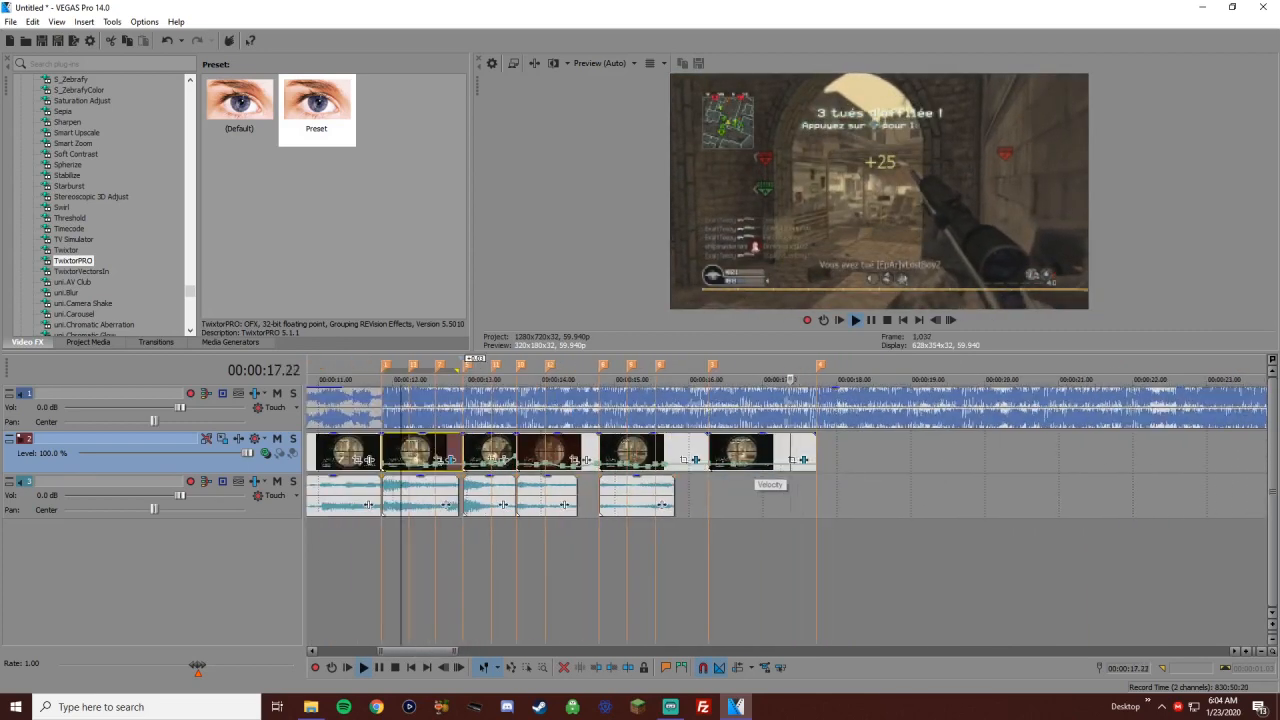
key(space)
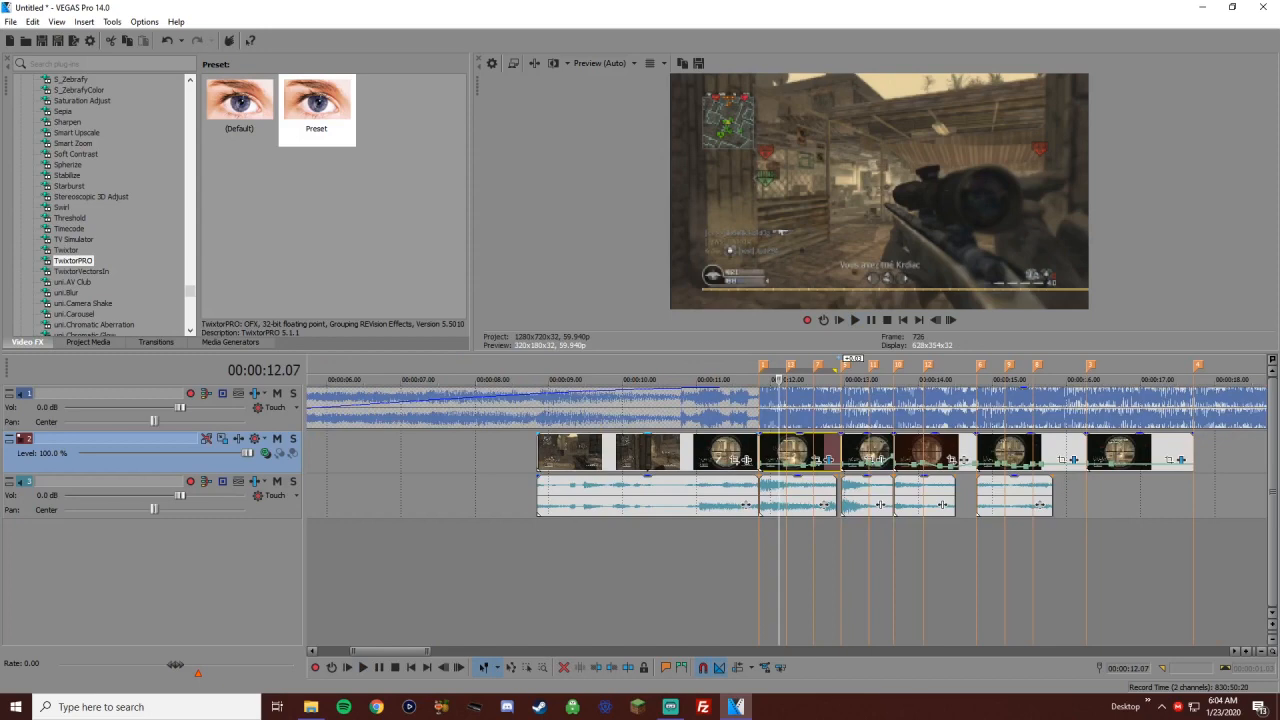
Place a marker on the song at 00:00:08.53 and trim the start of the first clip to it
click(670, 452)
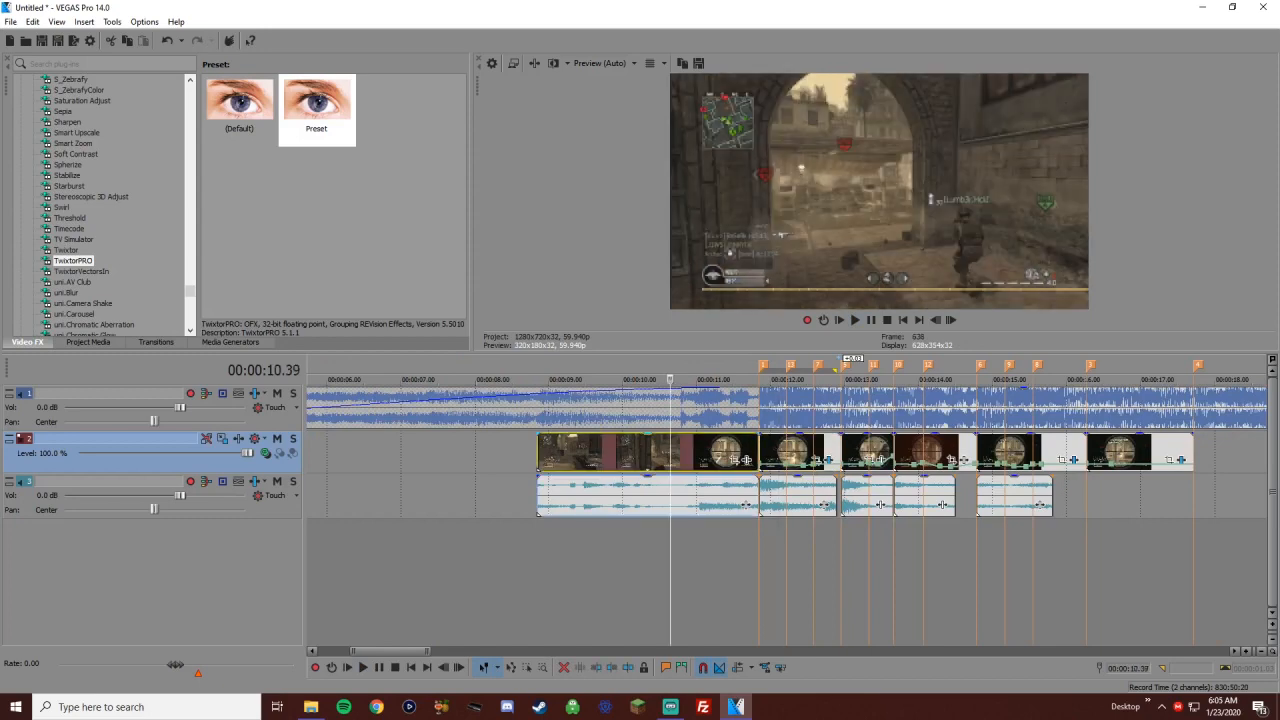
click(512, 452)
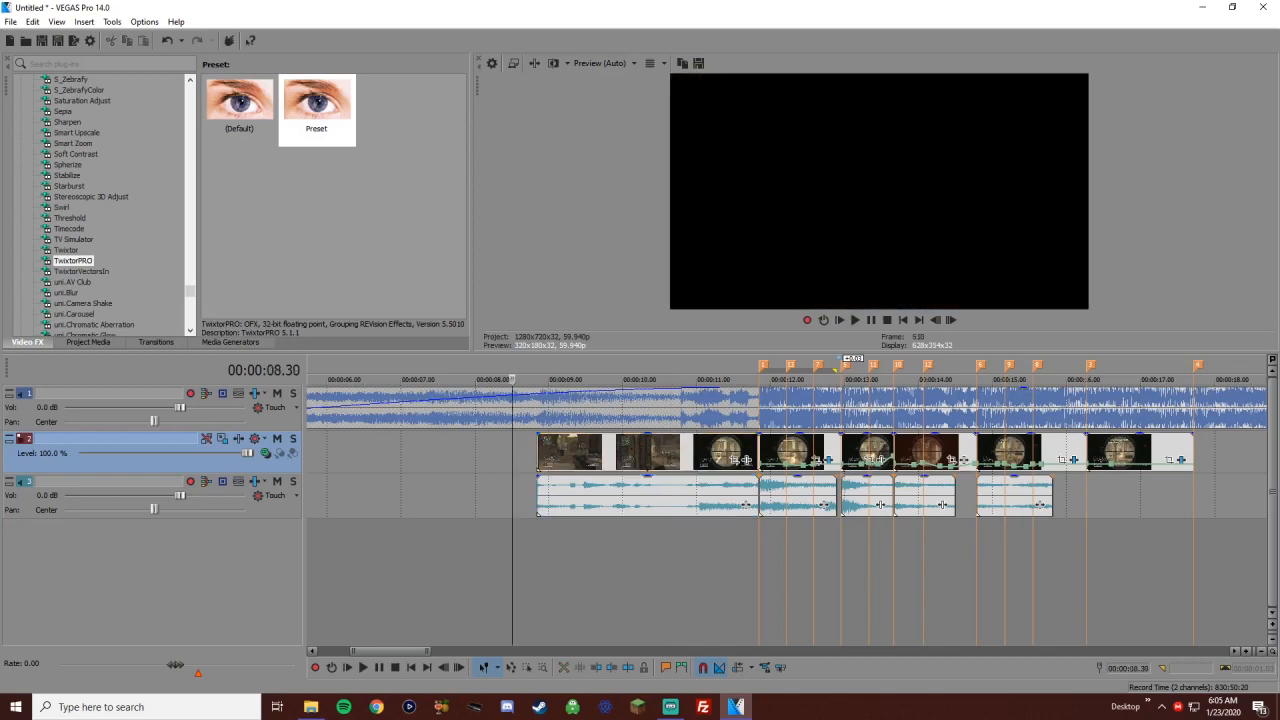
key(space)
click(540, 452)
scroll(540, 452, up, 4)
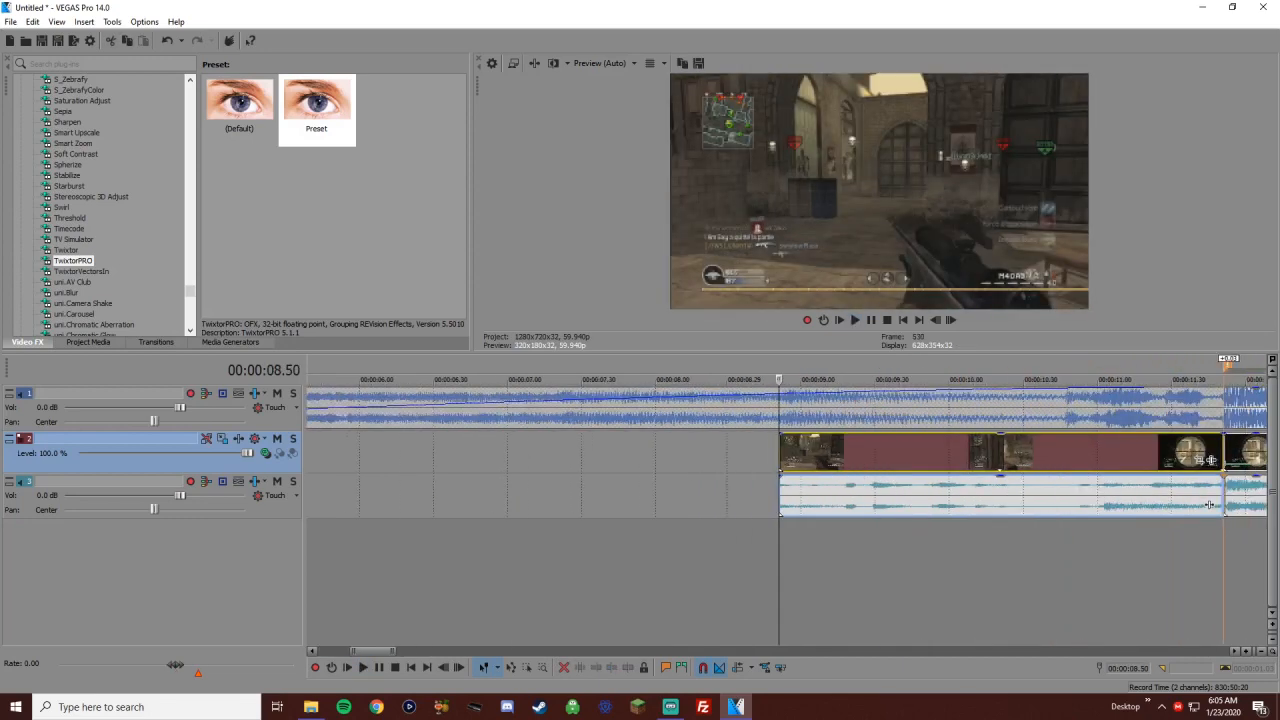
key(Right)
key(Right)
key(Right)
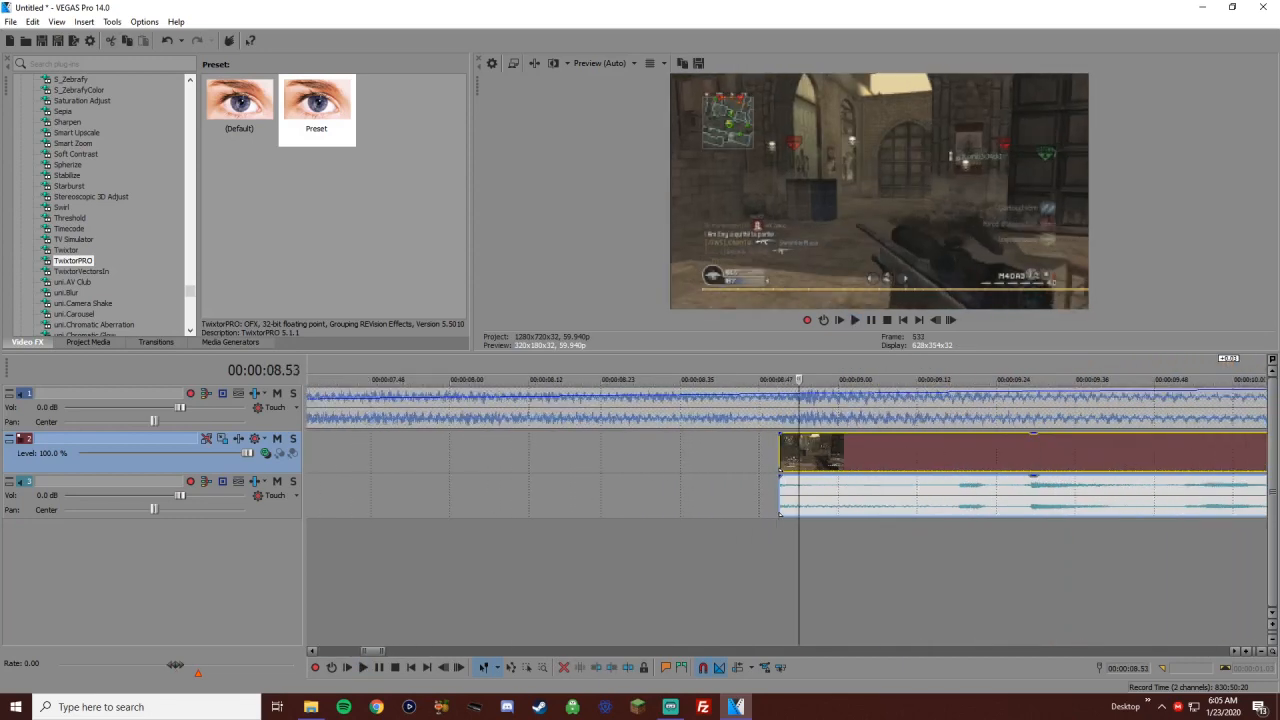
key(m)
drag(780, 452, 800, 452)
Play the first clip from its new start and place a marker on the song at 00:00:10.47
click(779, 452)
key(space)
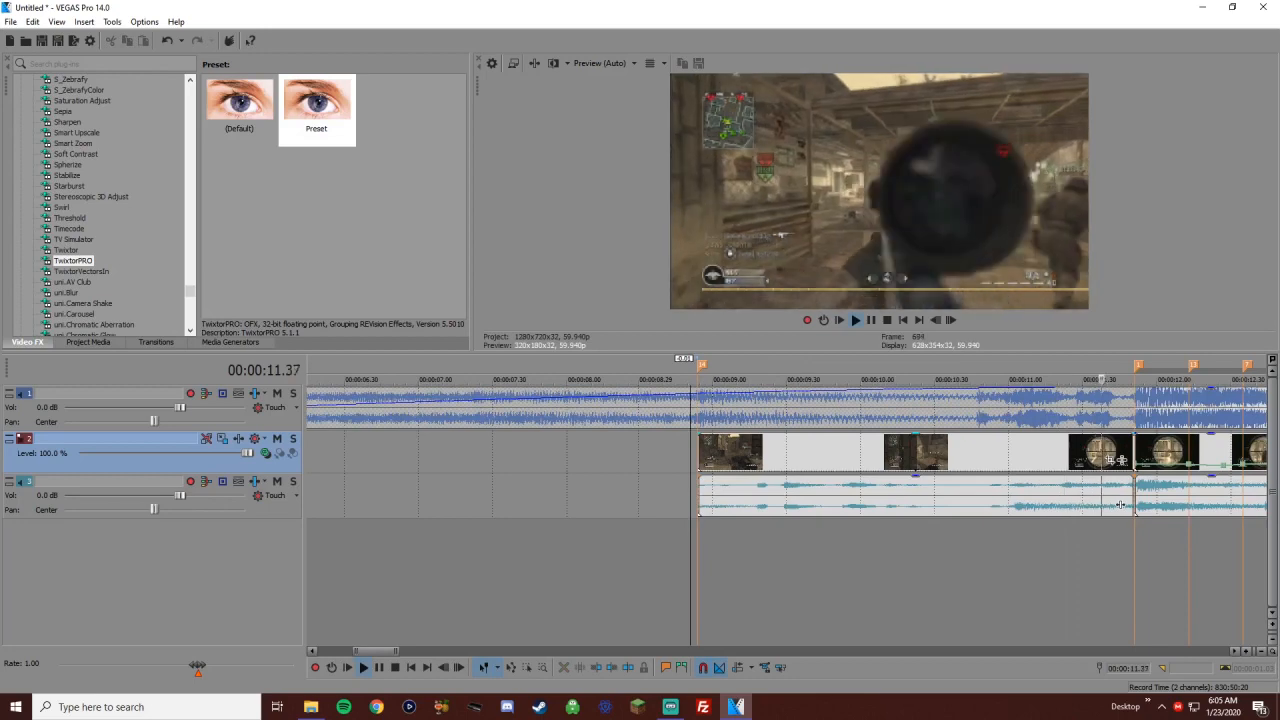
key(space)
click(971, 452)
scroll(786, 452, up, 4)
key(Right)
key(Right)
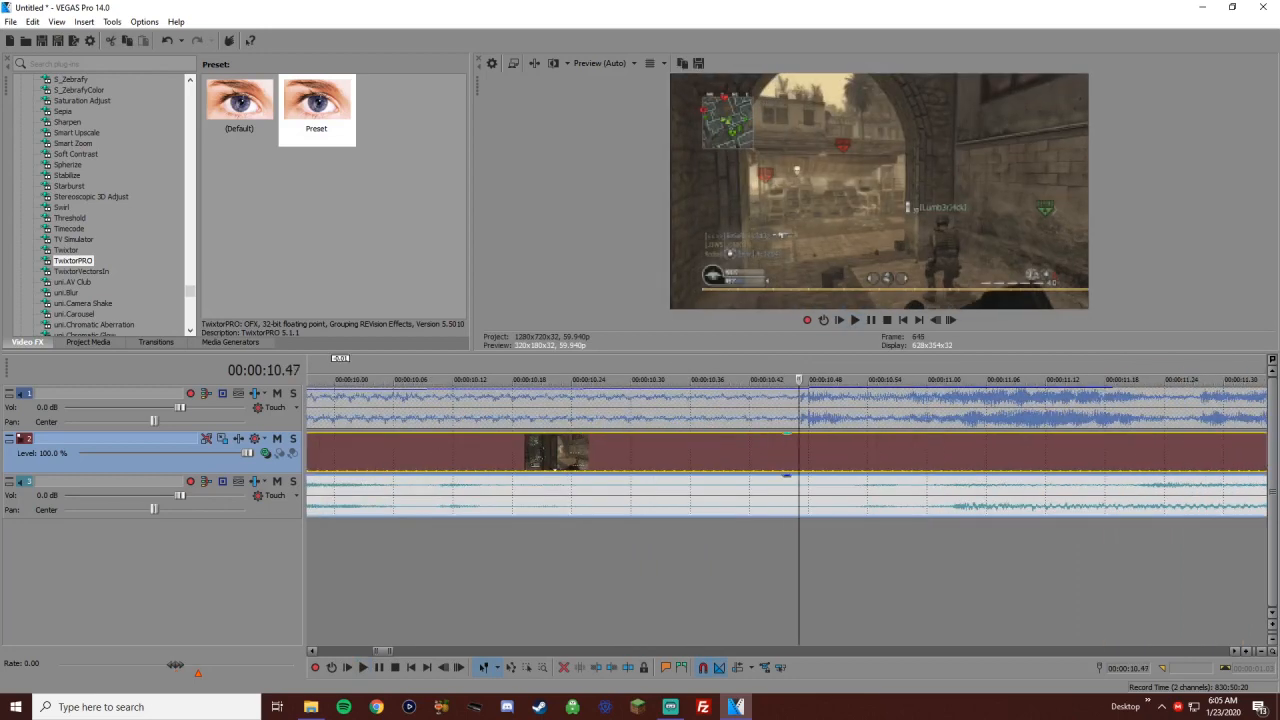
key(m)
Play on from just before the new marker and place another marker on the song at 00:00:11.27
click(749, 452)
key(space)
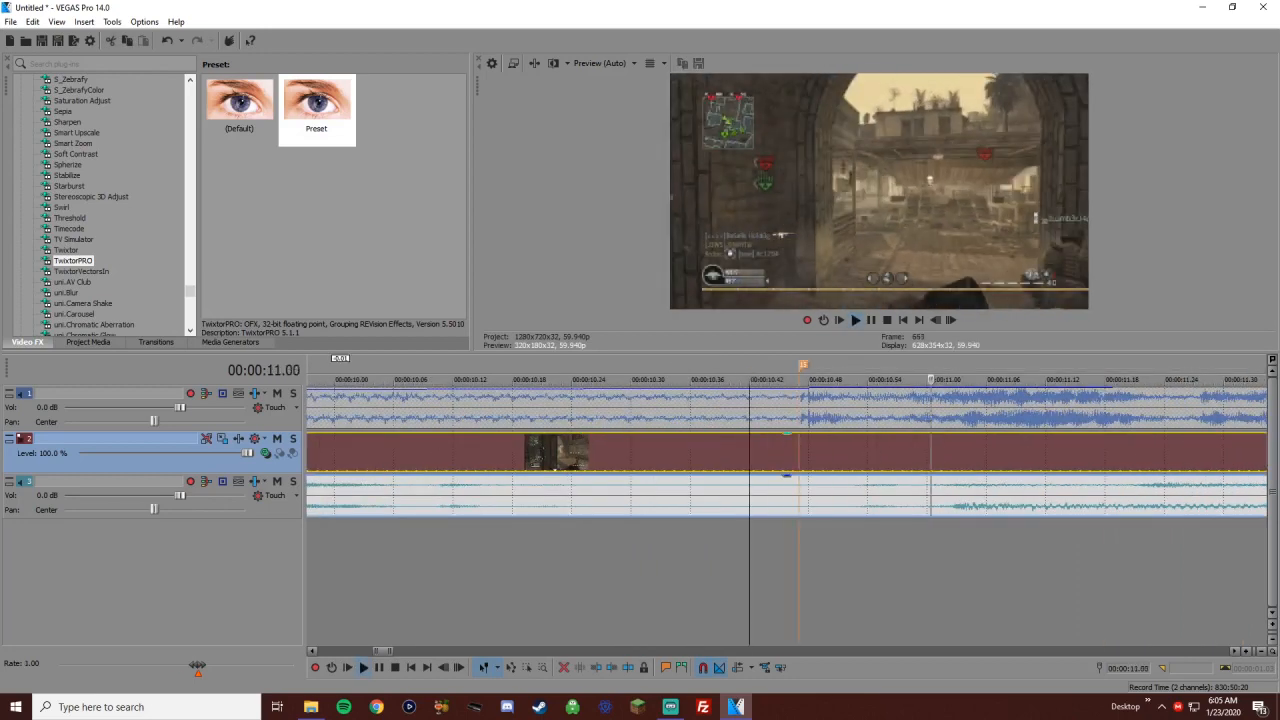
scroll(786, 452, down, 2)
key(space)
key(space)
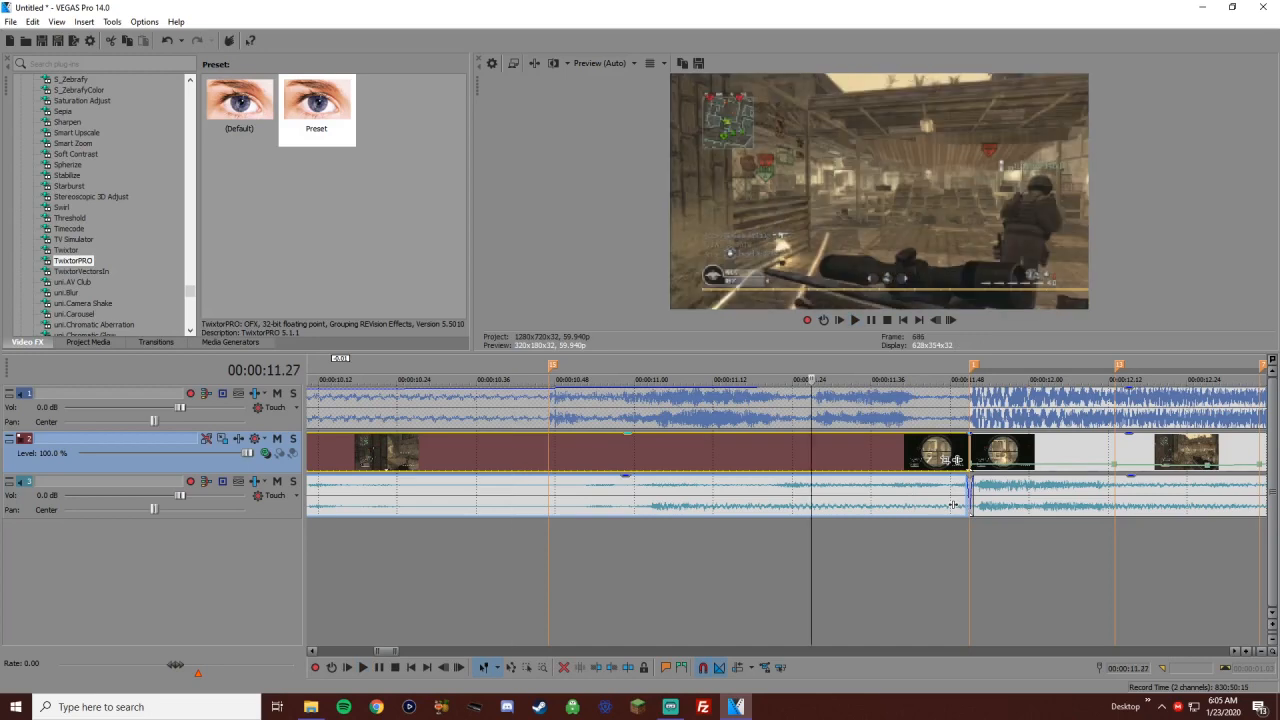
key(m)
Insert a velocity envelope on the first clip
click(548, 445)
right_click(548, 445)
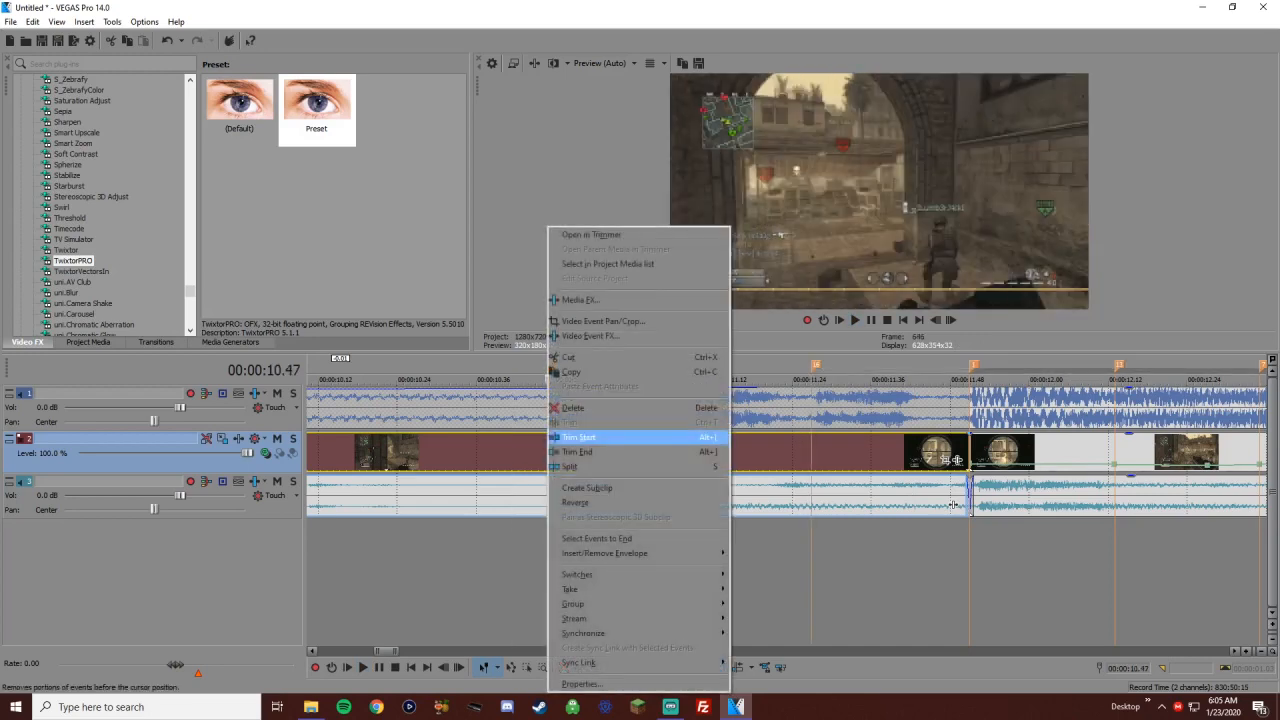
mouse_move(604, 553)
click(756, 553)
Add velocity points to the first clip's envelope at 00:00:10.36 and at 00:00:11.14, ahead of the 00:00:11.27 marker
click(500, 452)
scroll(500, 452, down, 2)
scroll(998, 505, down, 1)
click(771, 485)
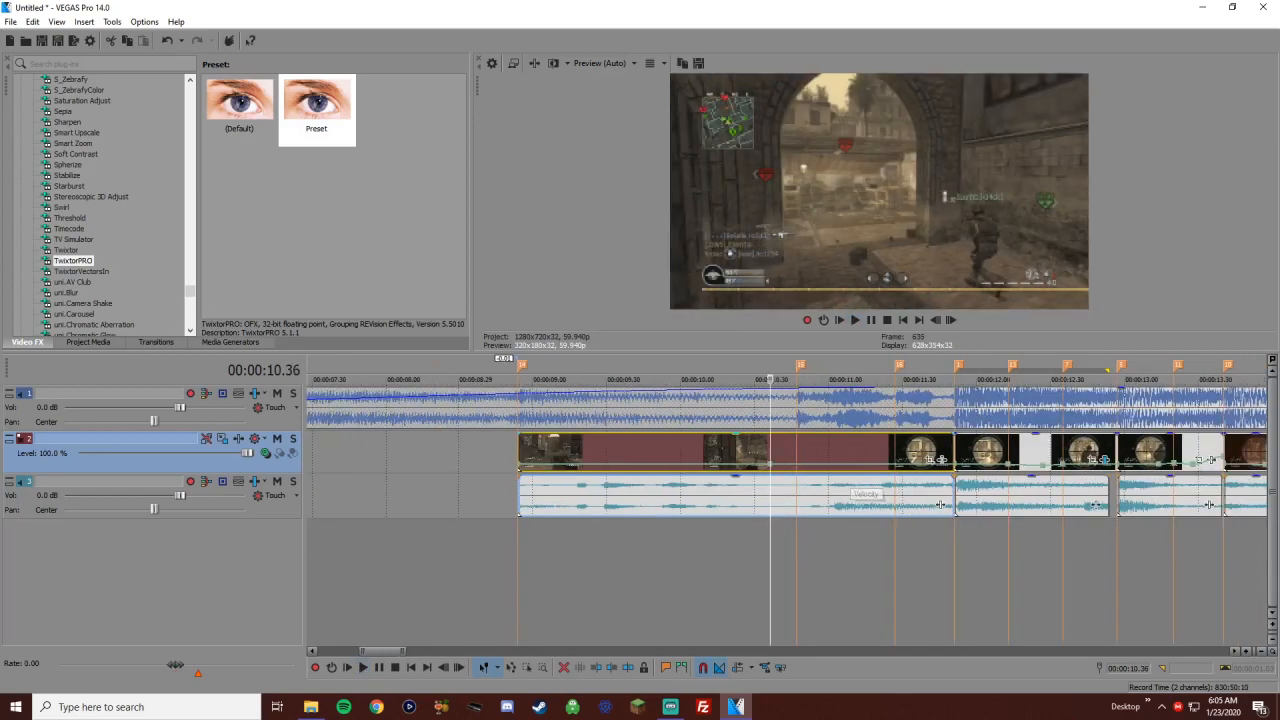
click(865, 464)
right_click(865, 464)
click(890, 310)
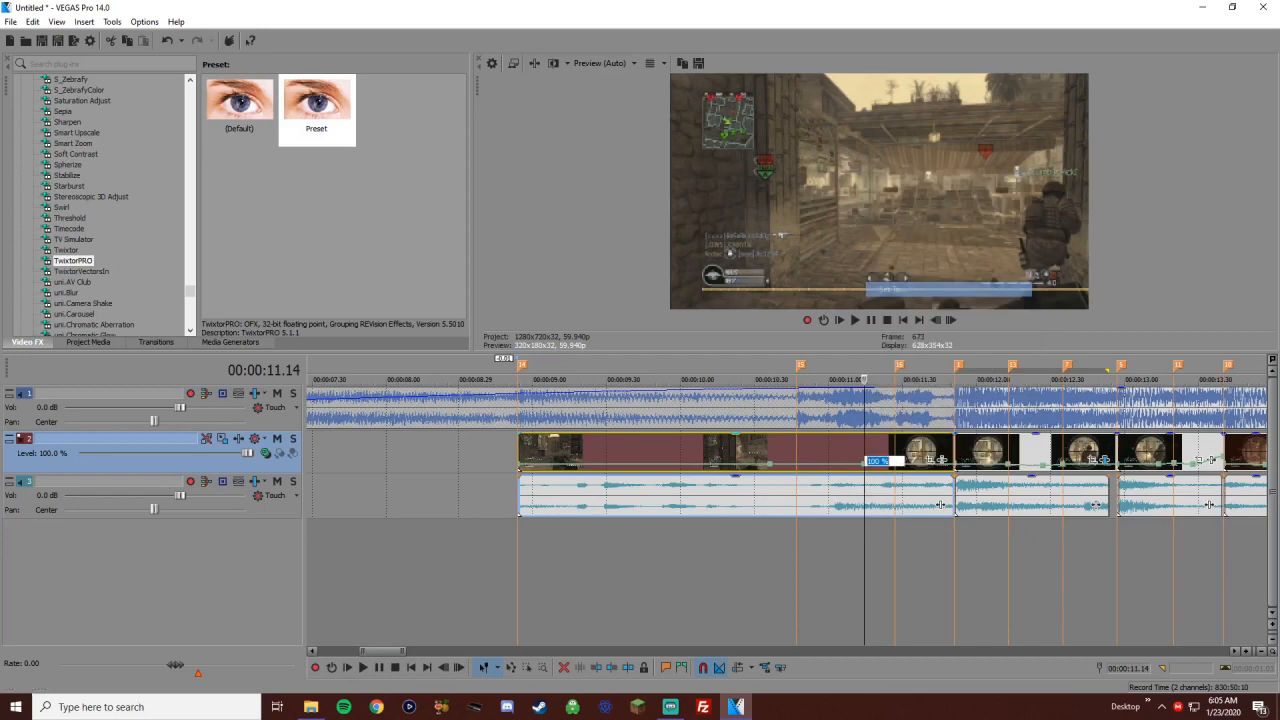
key(space)
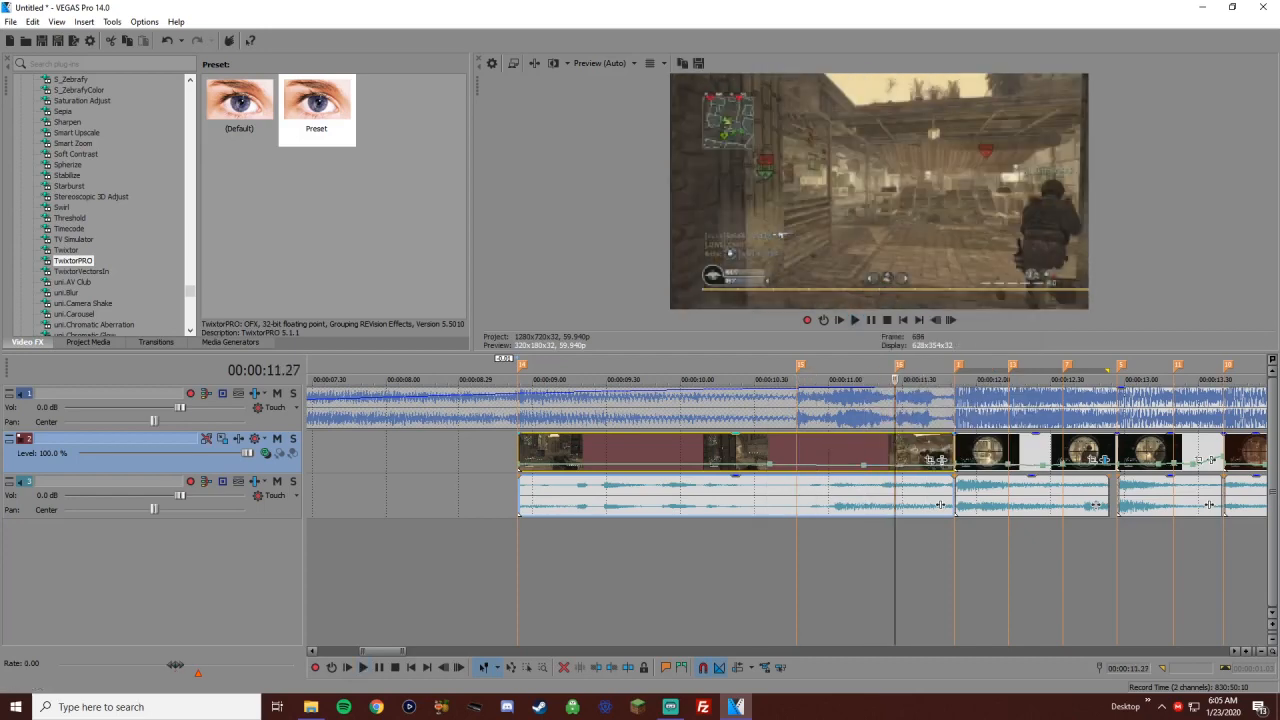
Adjust the velocity point ahead of the 00:00:11.27 marker to sit at 00:00:11.16 and confirm its velocity value
scroll(940, 505, up, 2)
drag(737, 464, 744, 464)
right_click(744, 464)
click(770, 287)
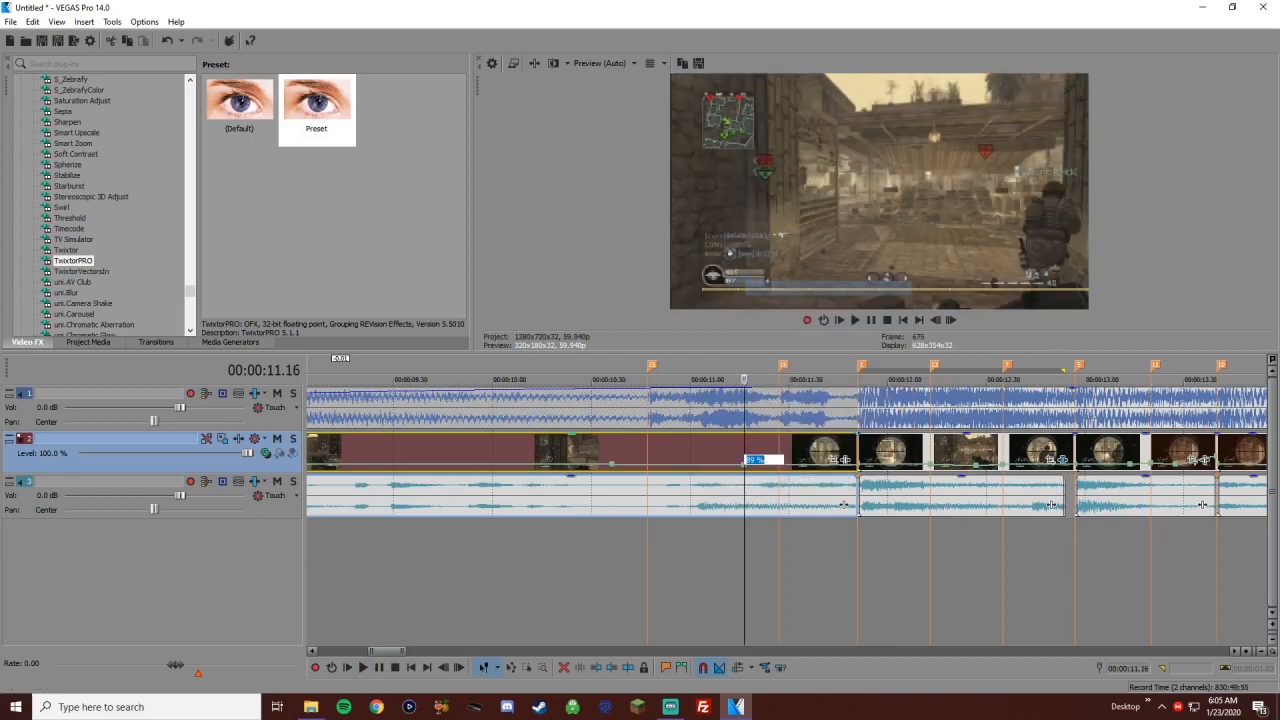
key(Return)
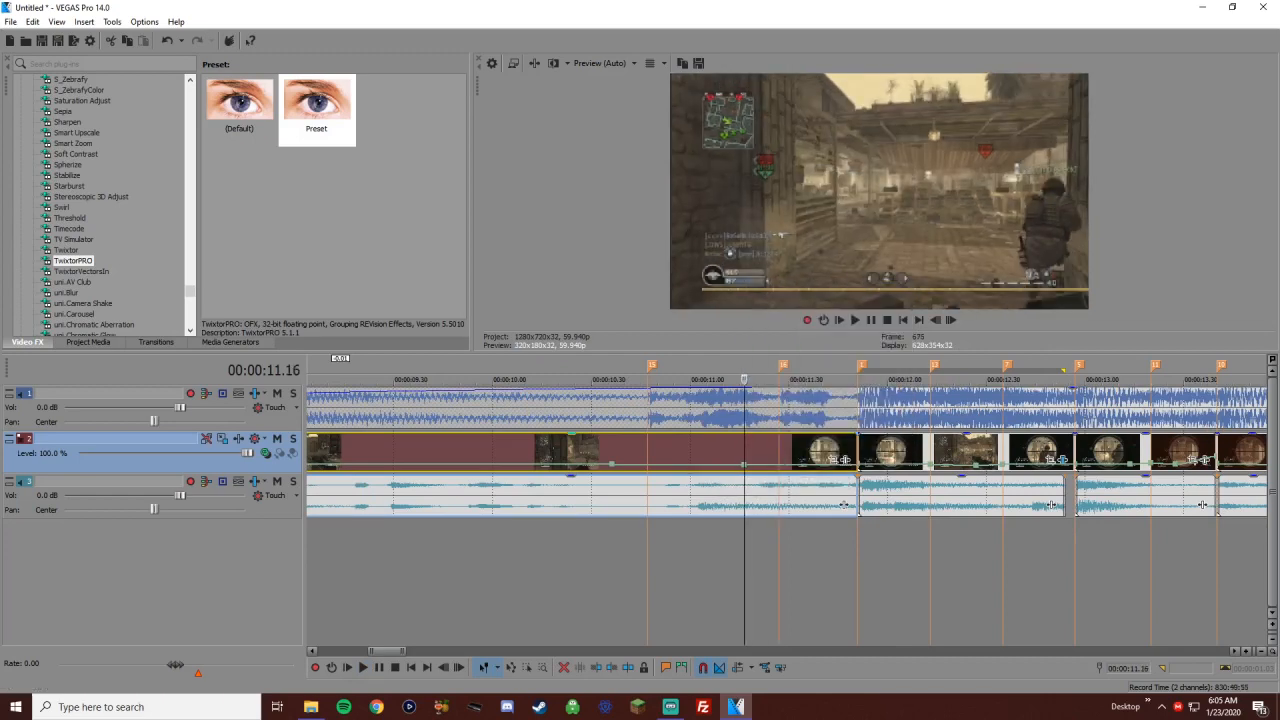
Add a velocity point at 00:00:11.35, raise the envelope to 128% at the 00:00:11.27 marker, and play the ramp
double_click(807, 464)
right_click(807, 464)
click(850, 240)
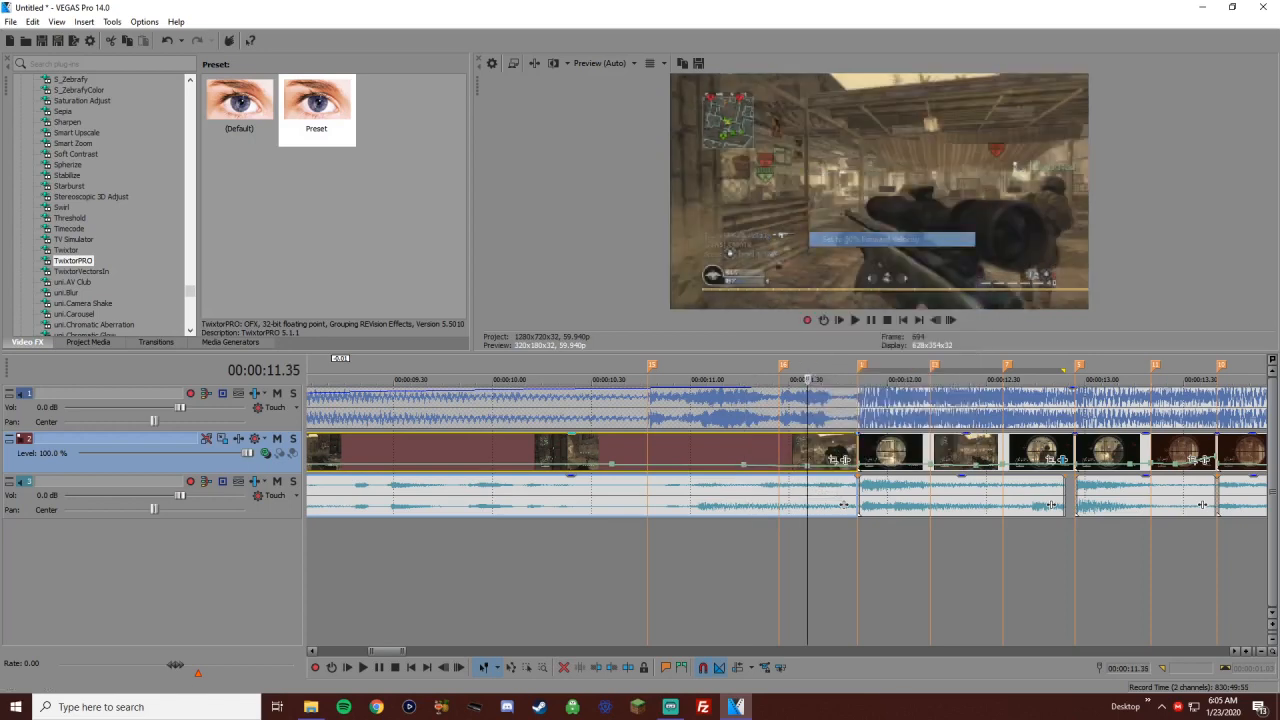
click(779, 463)
double_click(779, 463)
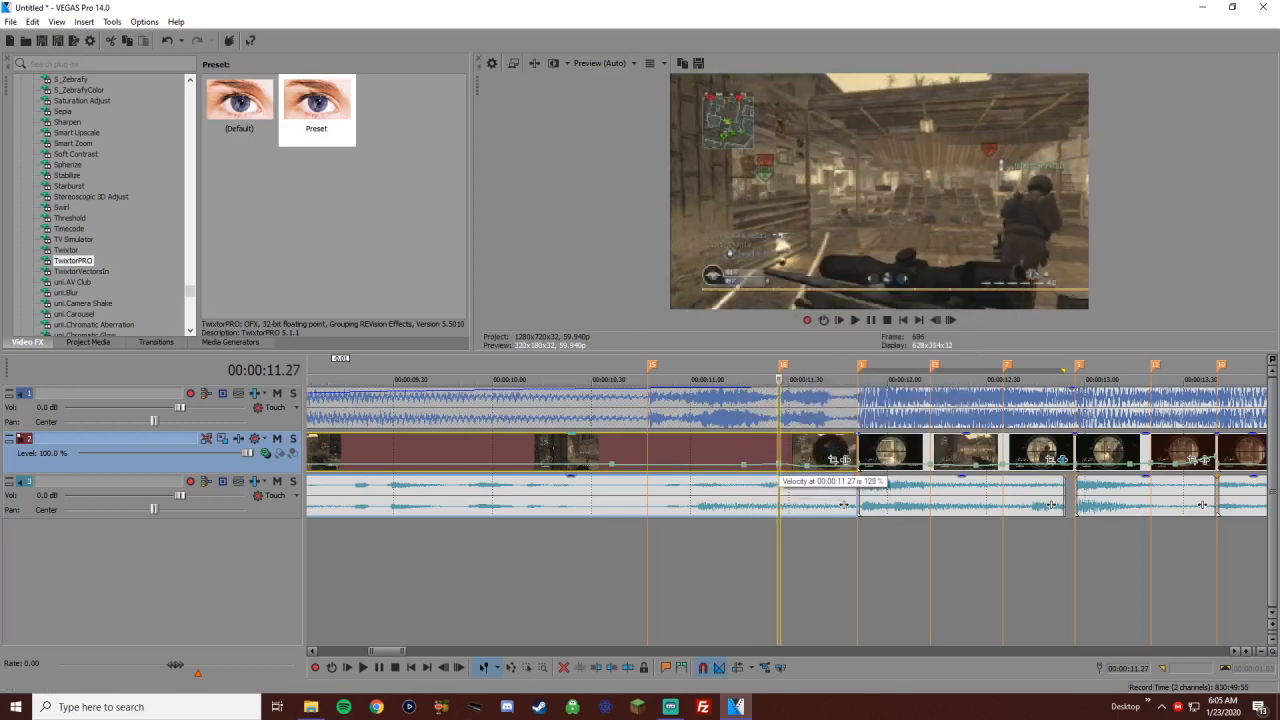
click(719, 449)
key(space)
key(space)
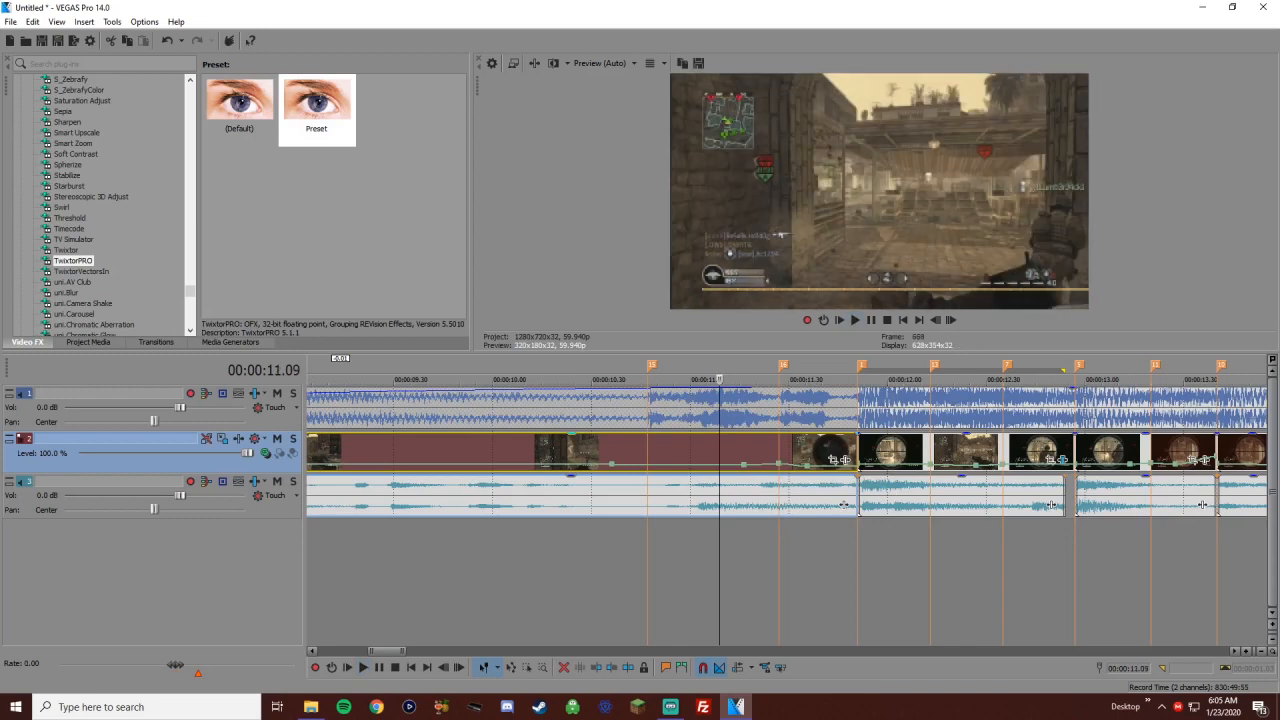
Adjust the velocity at the end of the first clip, around 00:00:11.50
click(858, 462)
drag(856, 462, 856, 466)
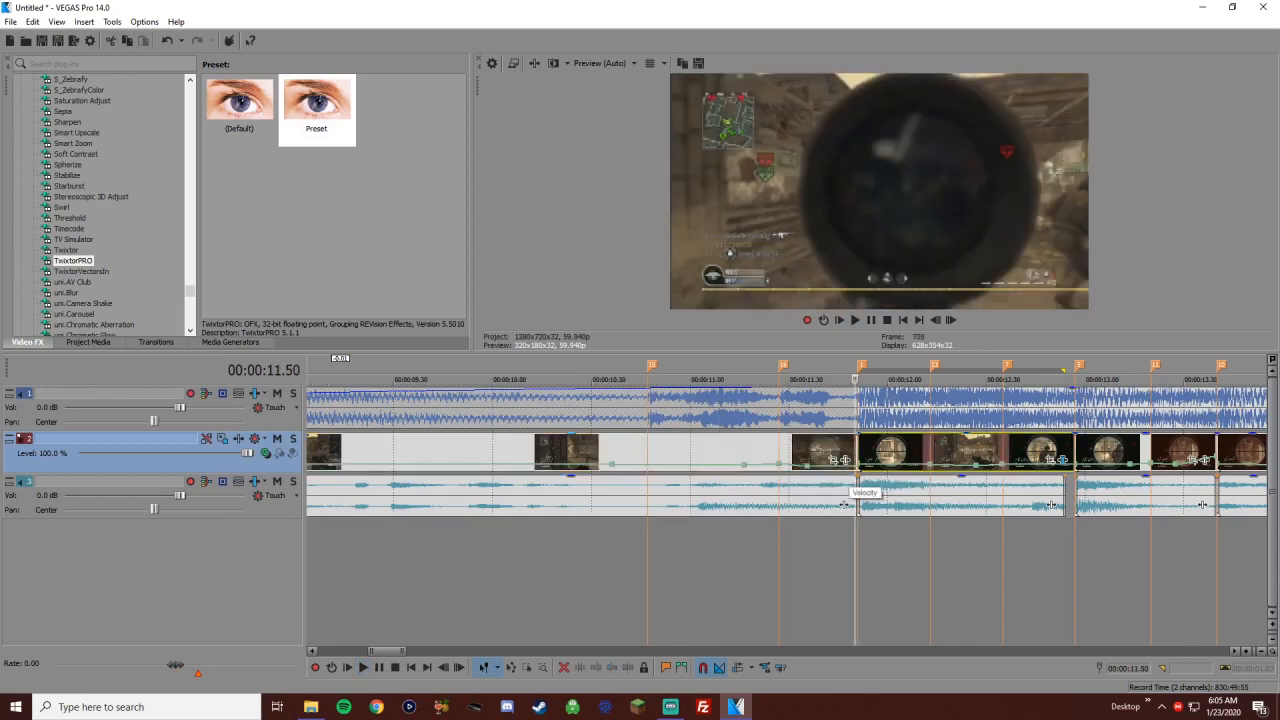
drag(855, 467, 855, 458)
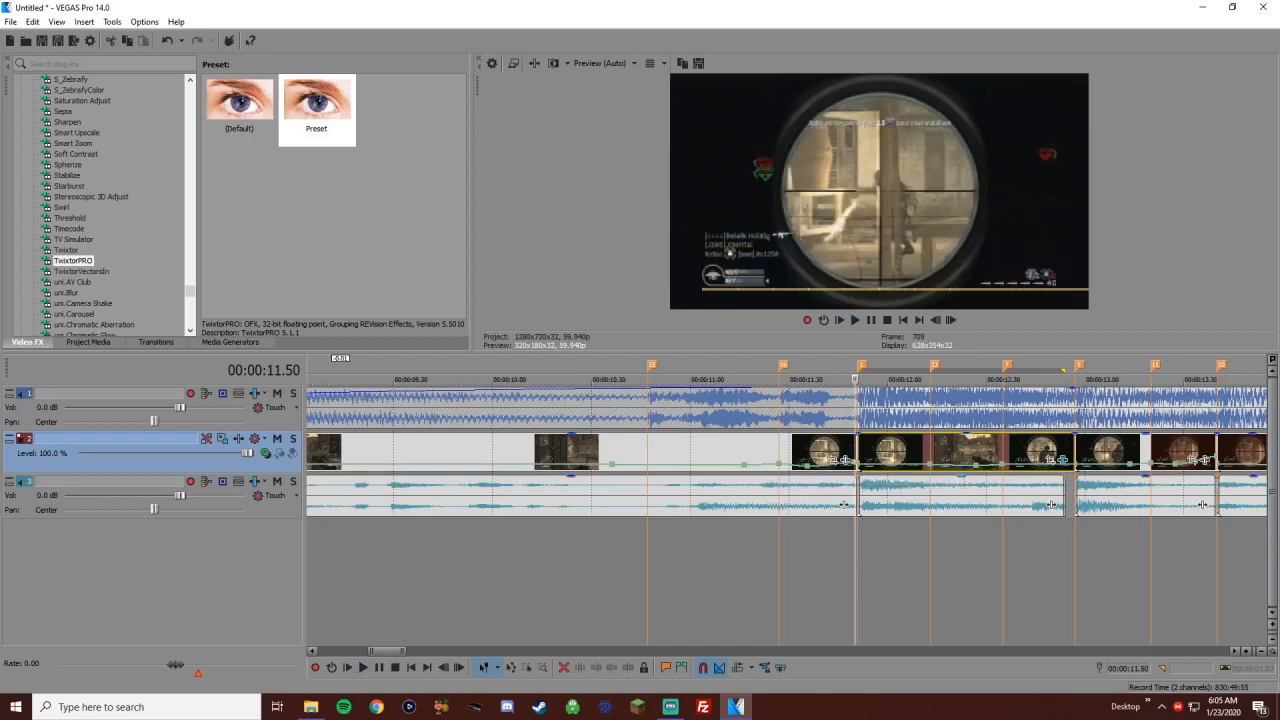
Inspect the velocity ramp leading into the second clip and play the whole sequence past its last clip to check the sync
click(808, 450)
scroll(808, 450, right, 1)
scroll(808, 450, up, 3)
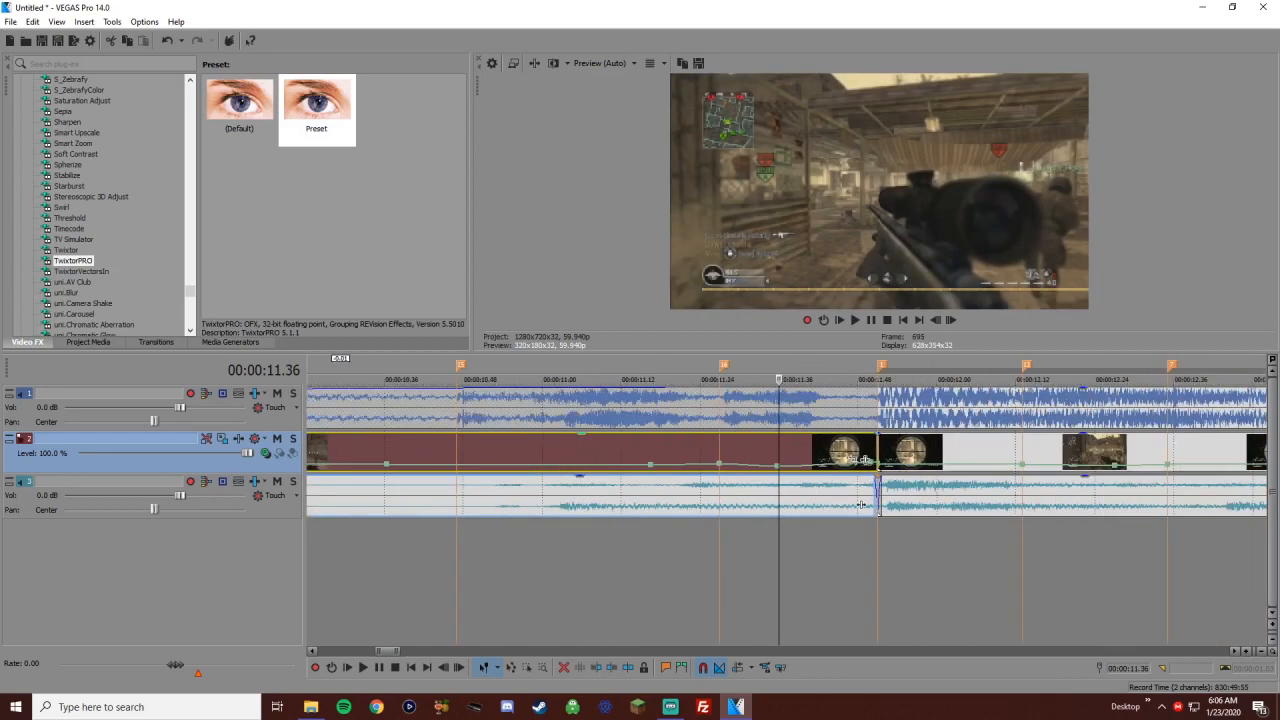
click(813, 450)
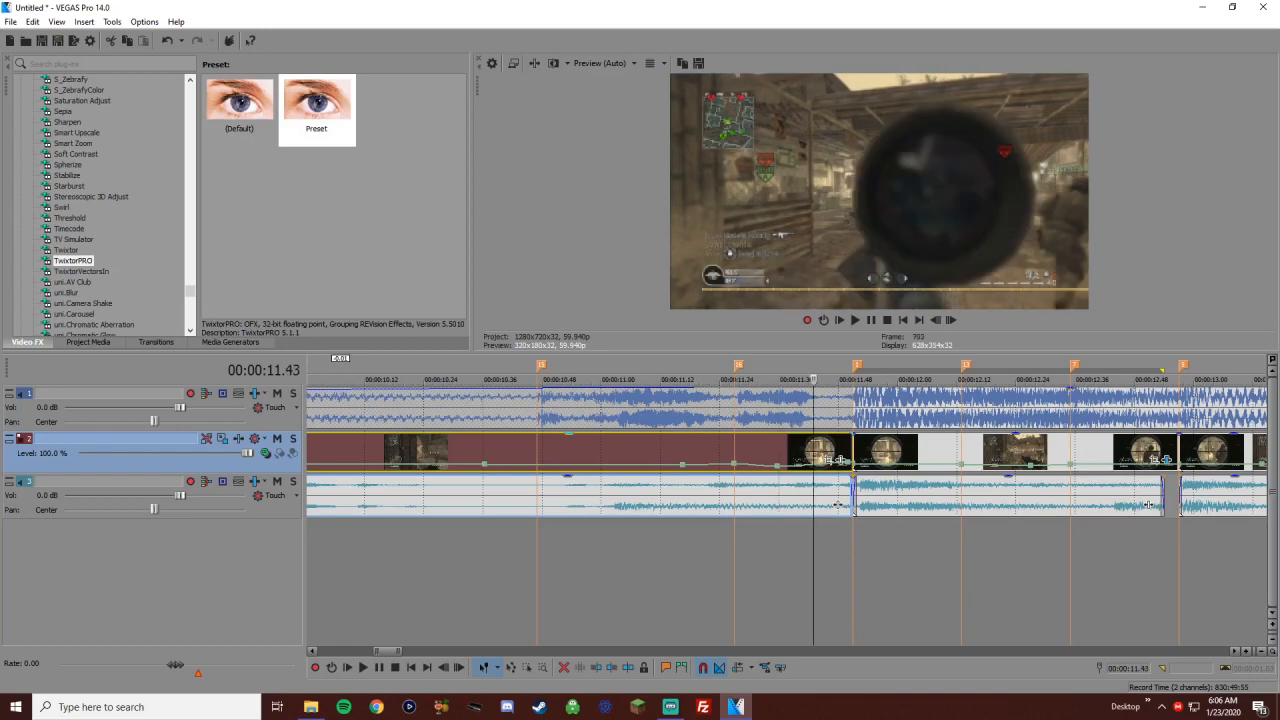
scroll(813, 450, down, 3)
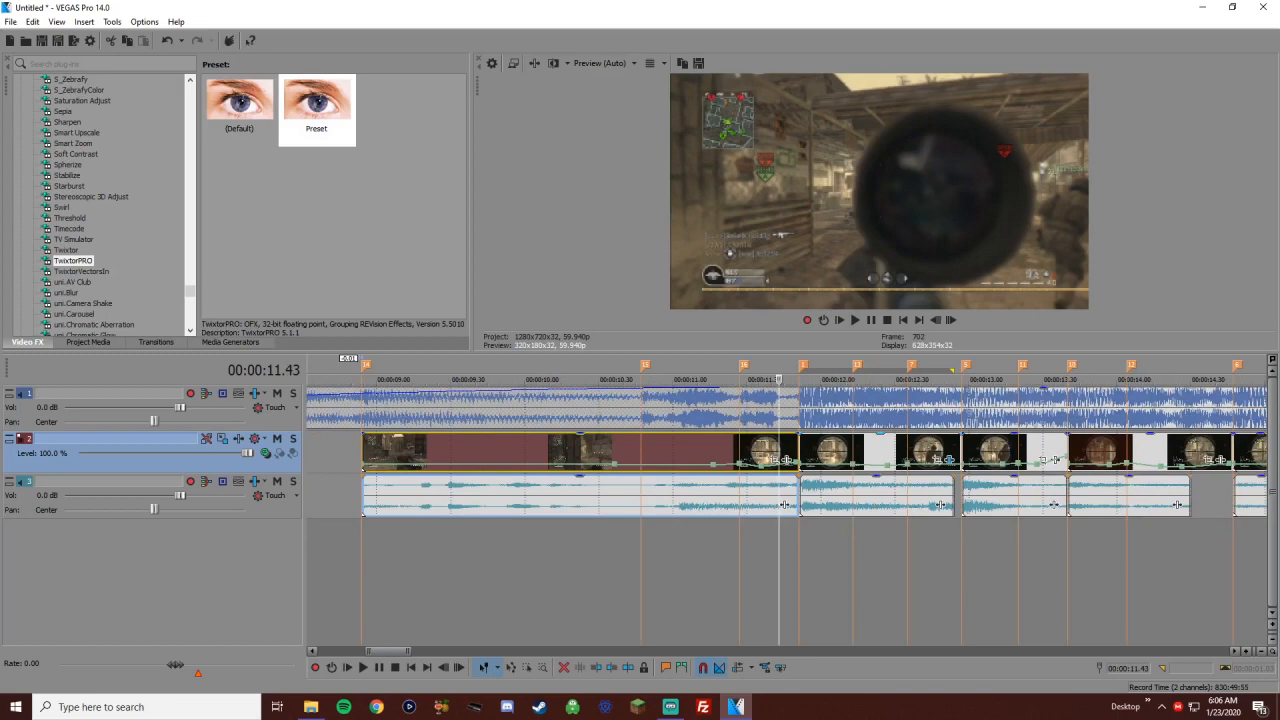
scroll(785, 505, up, 4)
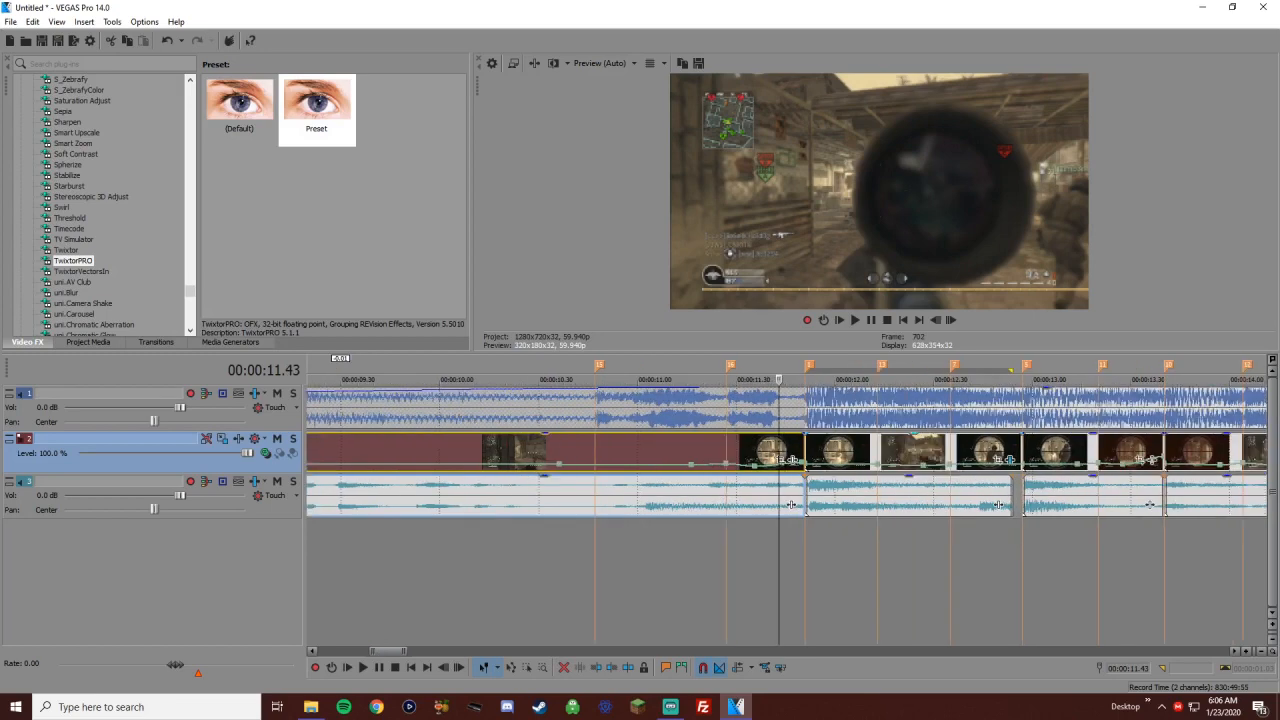
scroll(840, 504, down, 1)
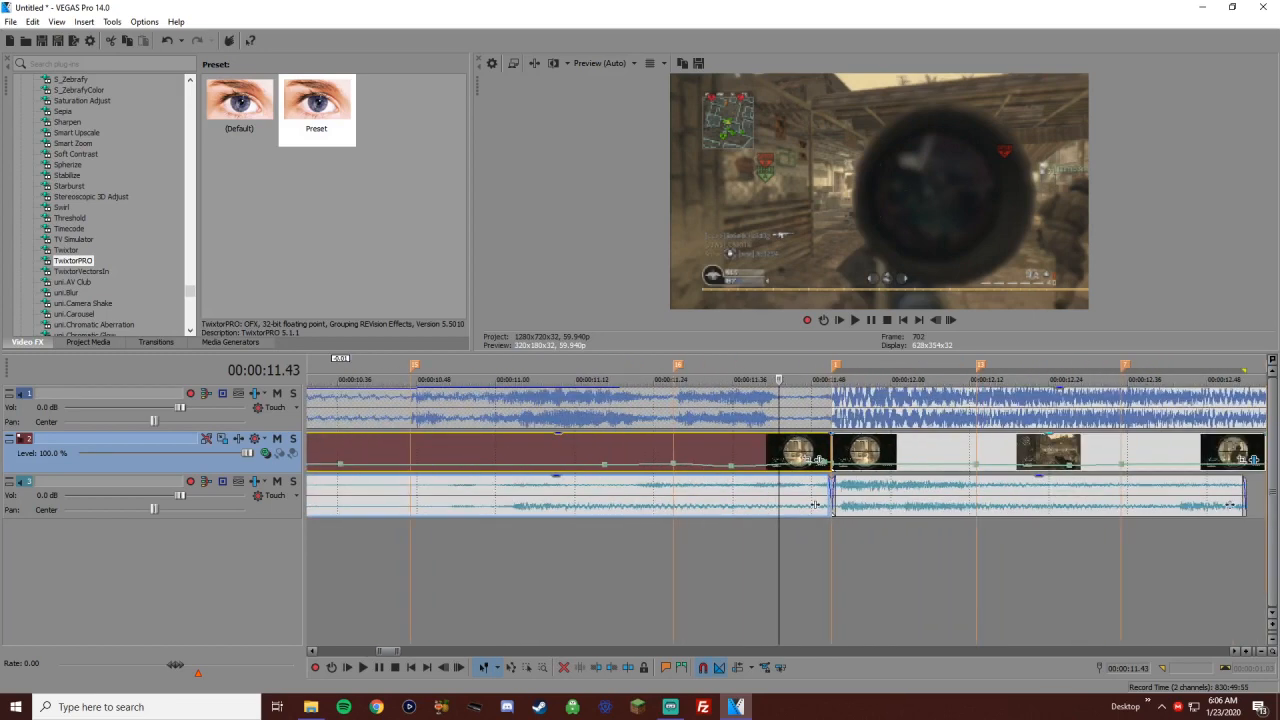
key(space)
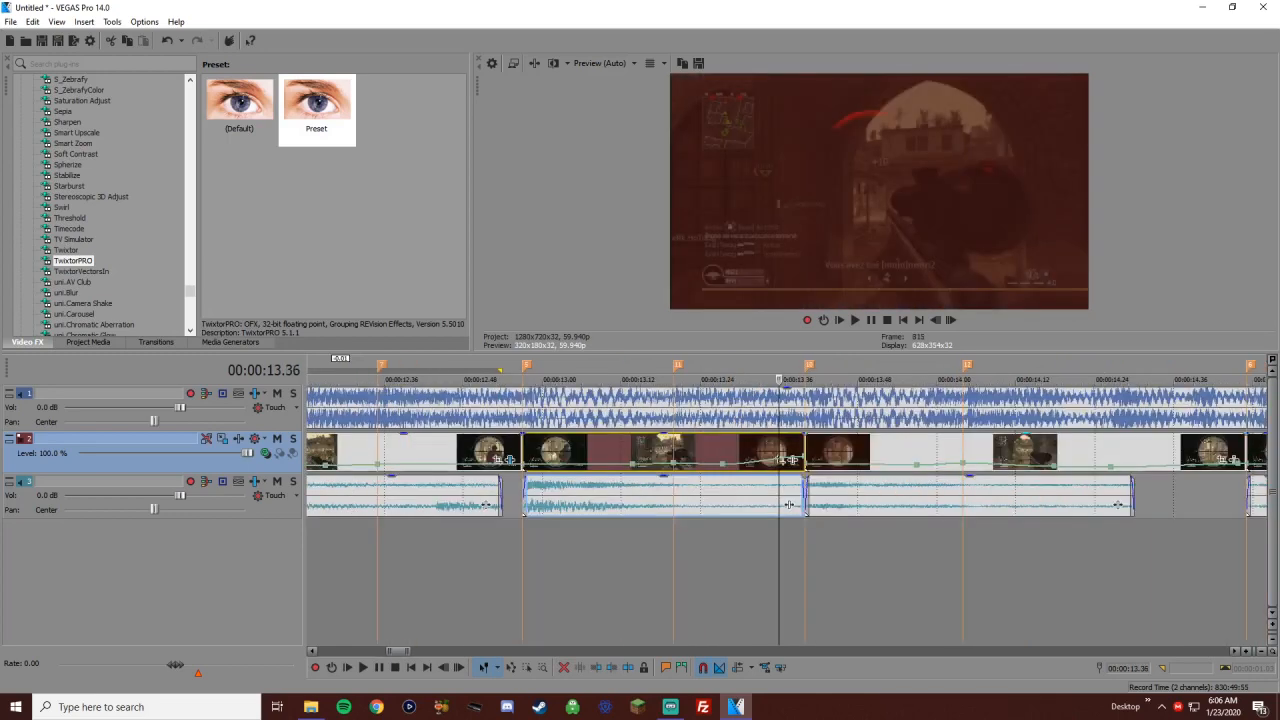
scroll(789, 504, down, 5)
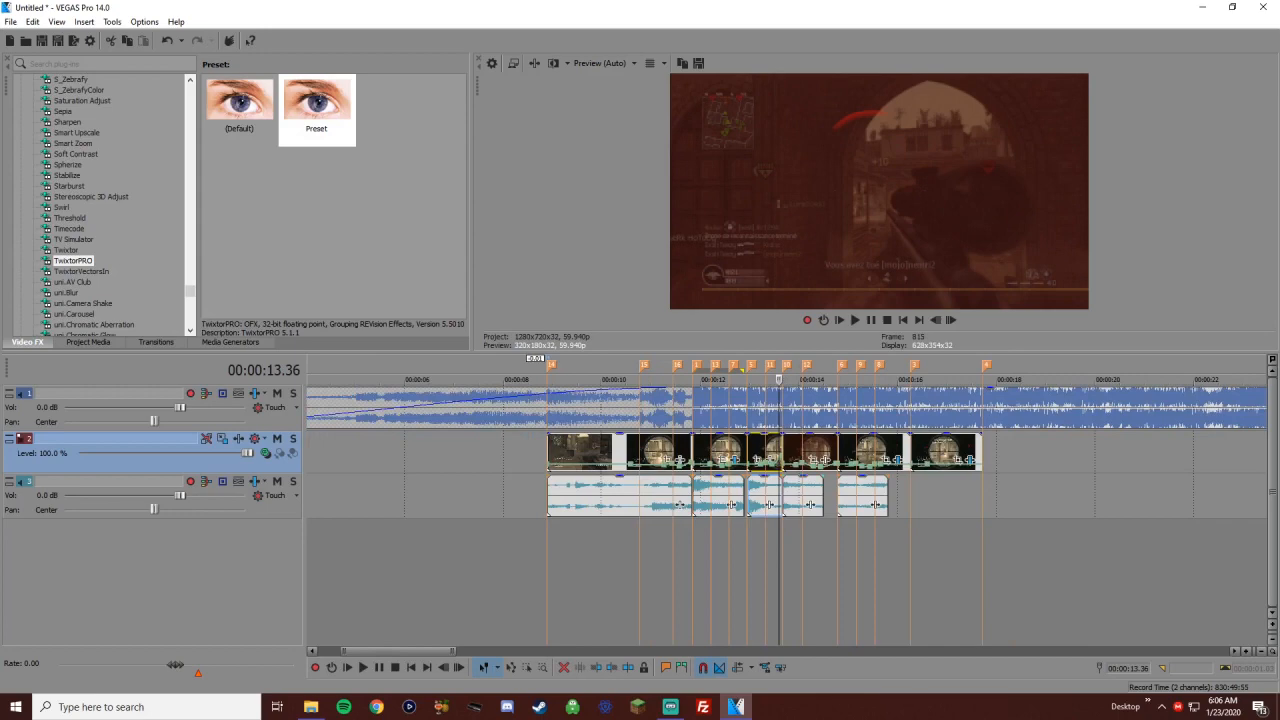
key(space)
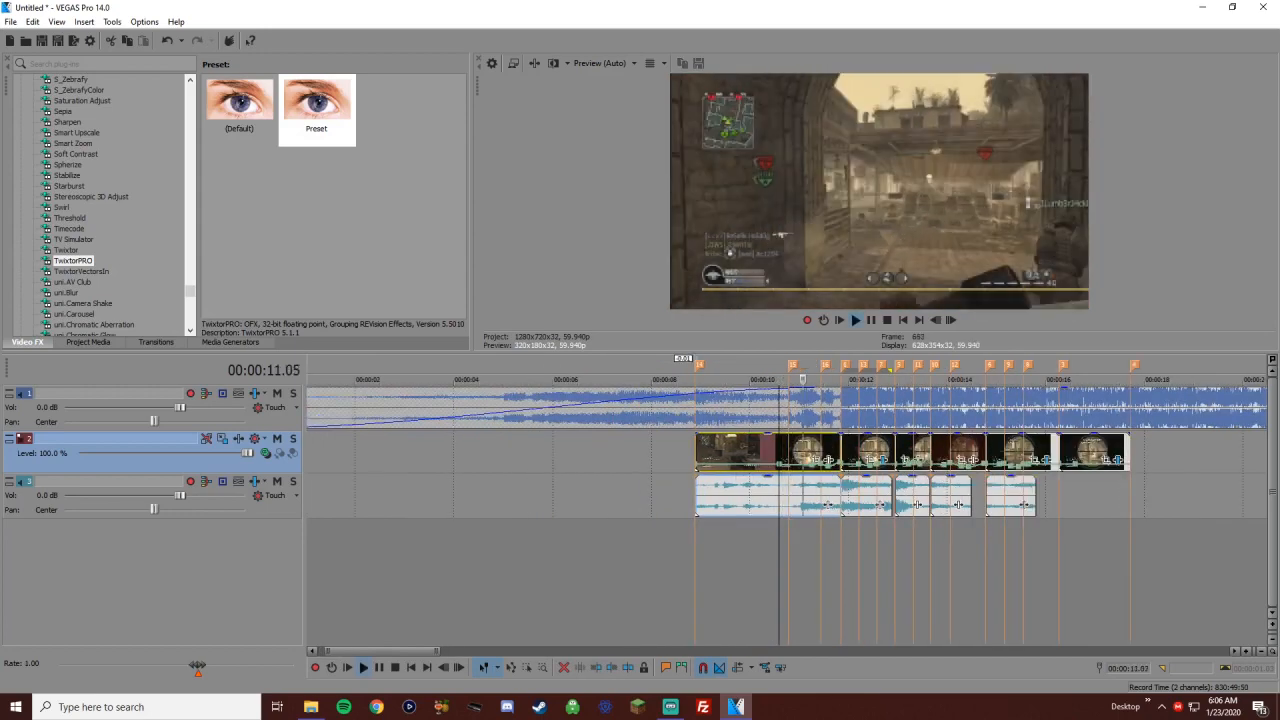
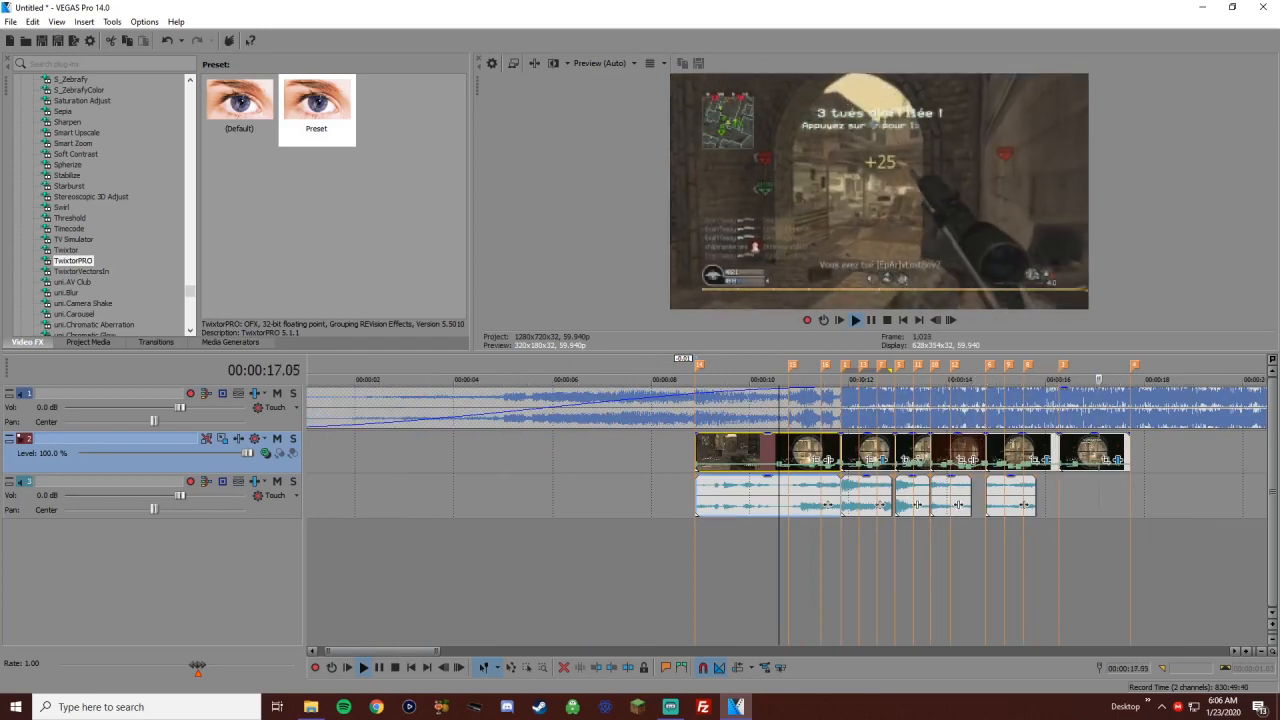
scroll(787, 500, up, 1)
scroll(787, 500, down, 2)
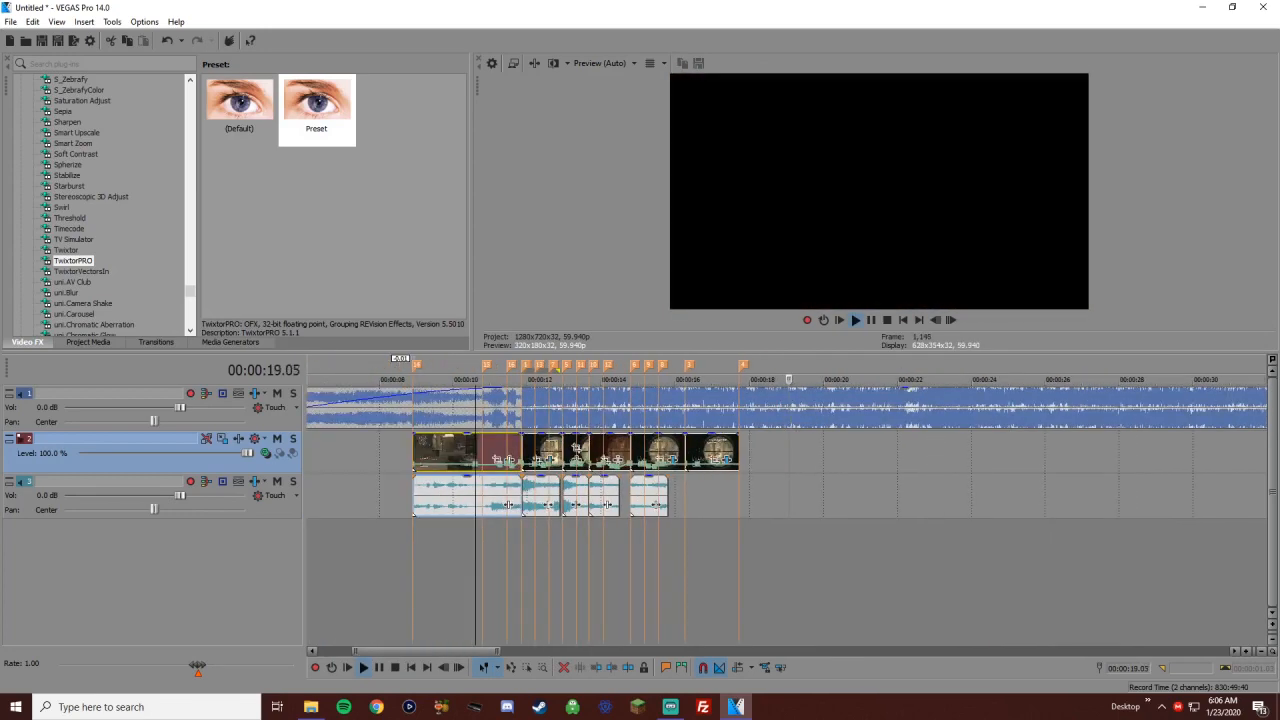
key(space)
Delete all the clips' original audio from the third track and place the cursor at the second clip's start, 00:00:11.51
scroll(876, 416, down, 3)
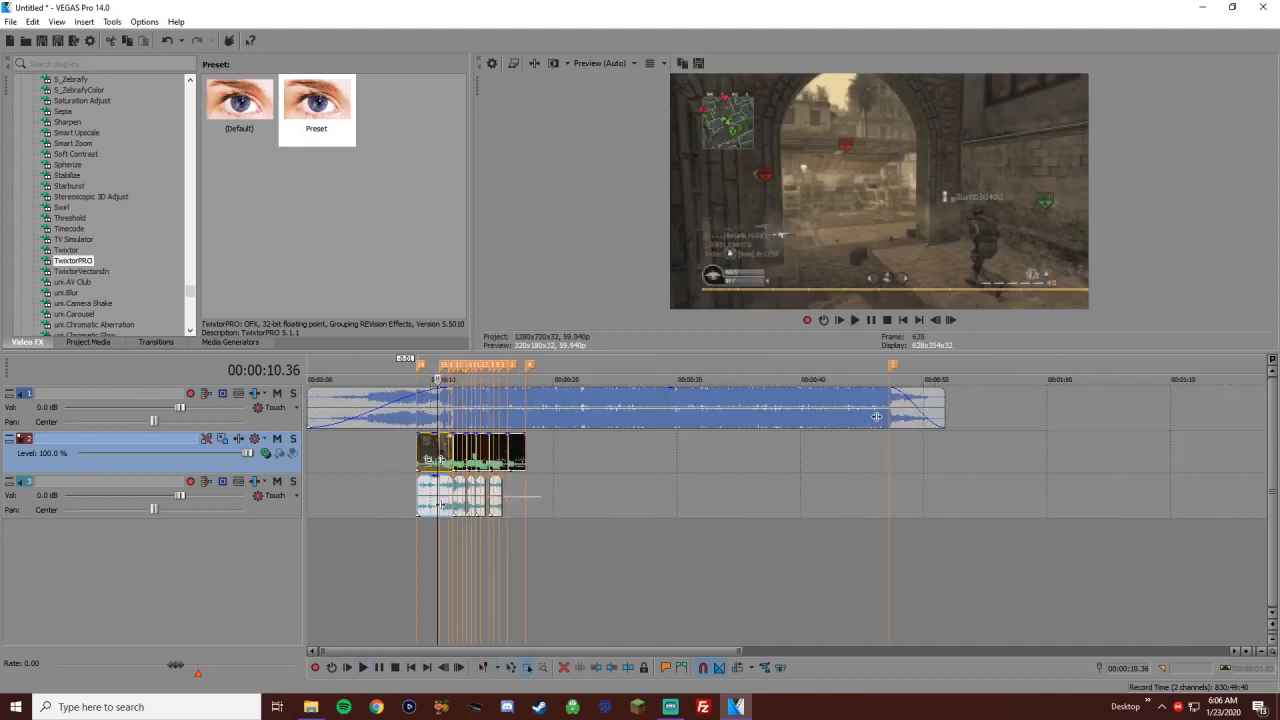
key(ctrl+d)
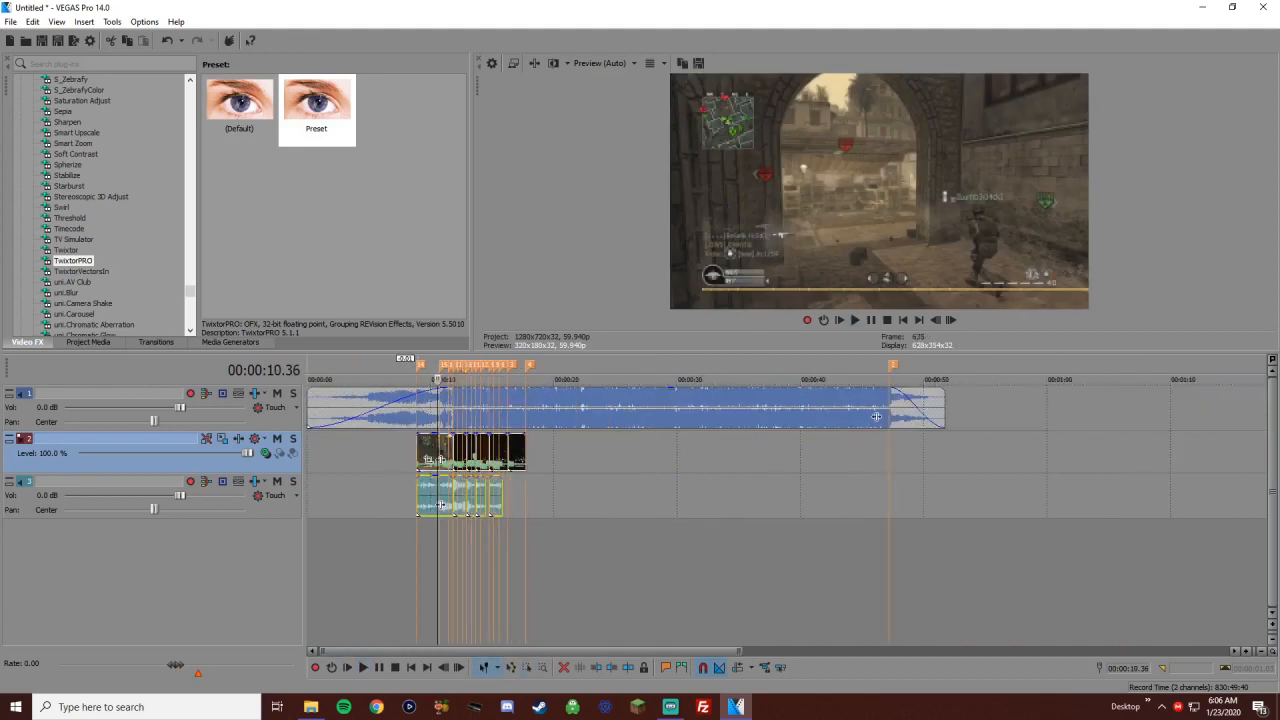
key(Delete)
click(451, 495)
scroll(451, 495, up, 3)
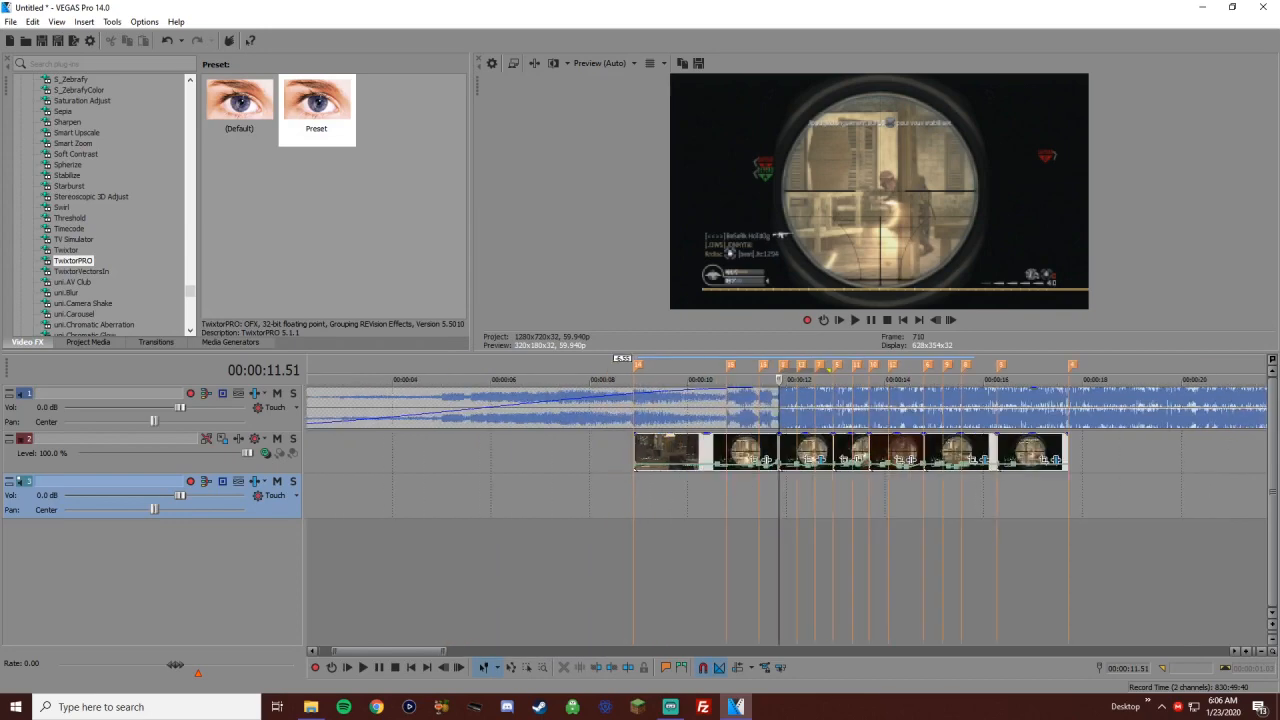
Switch to File Explorer and open the Gunshot Pack folder inside Editing Pack
click(311, 707)
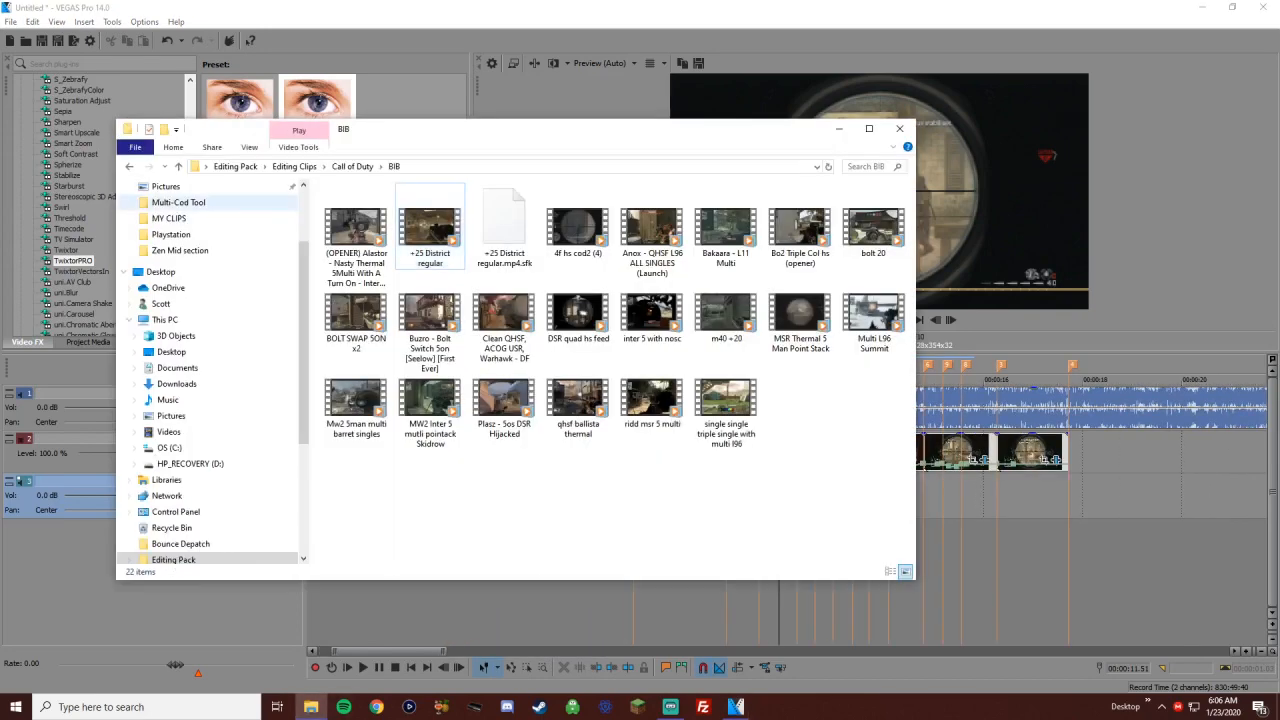
click(294, 166)
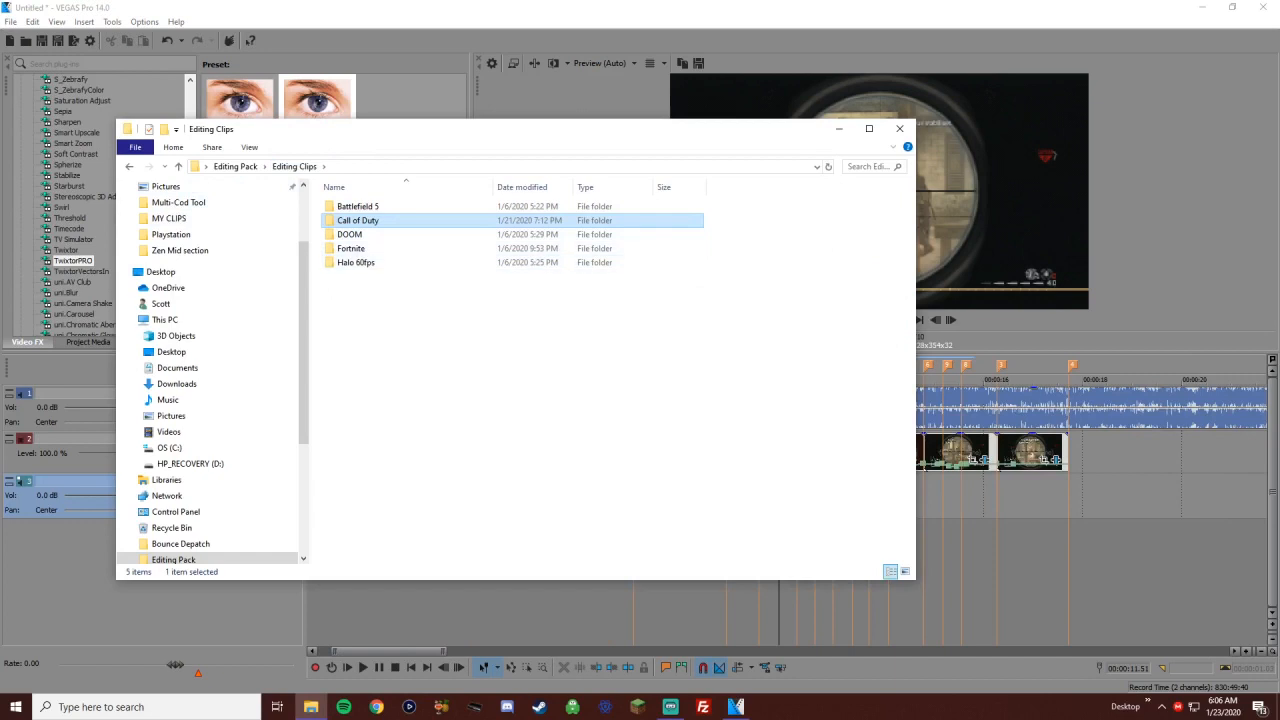
key(alt+Left)
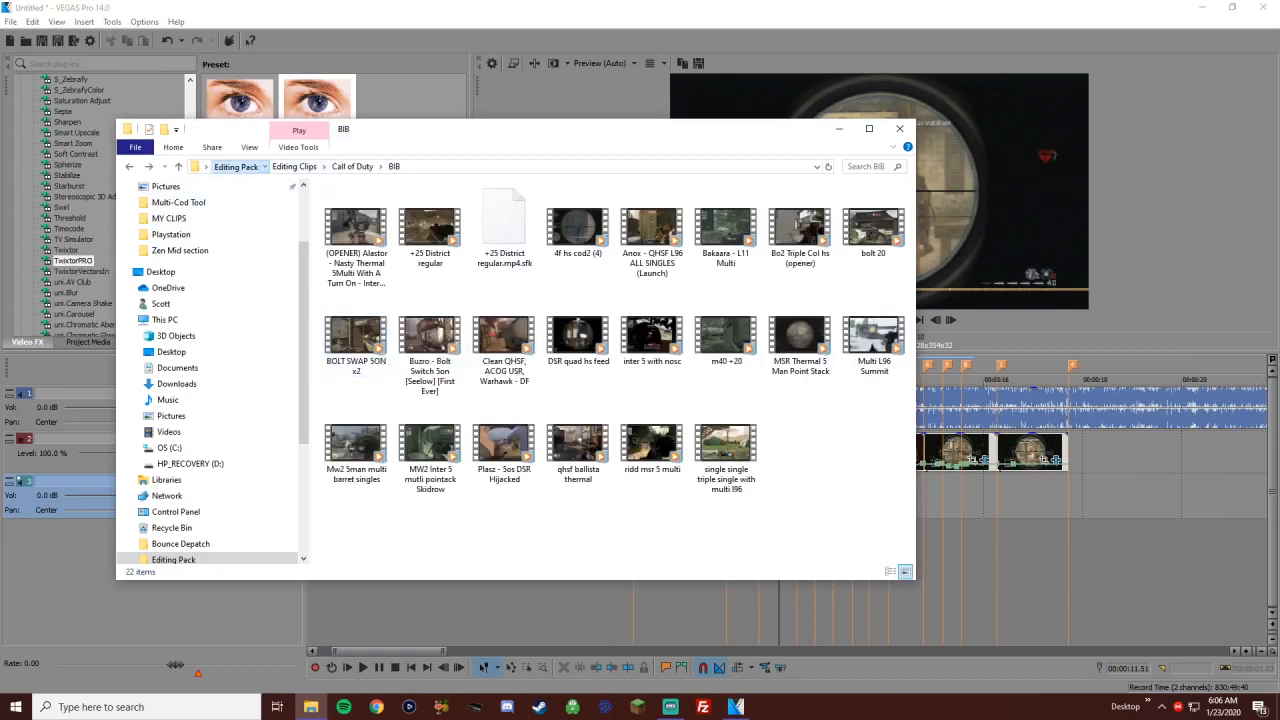
click(235, 166)
double_click(350, 234)
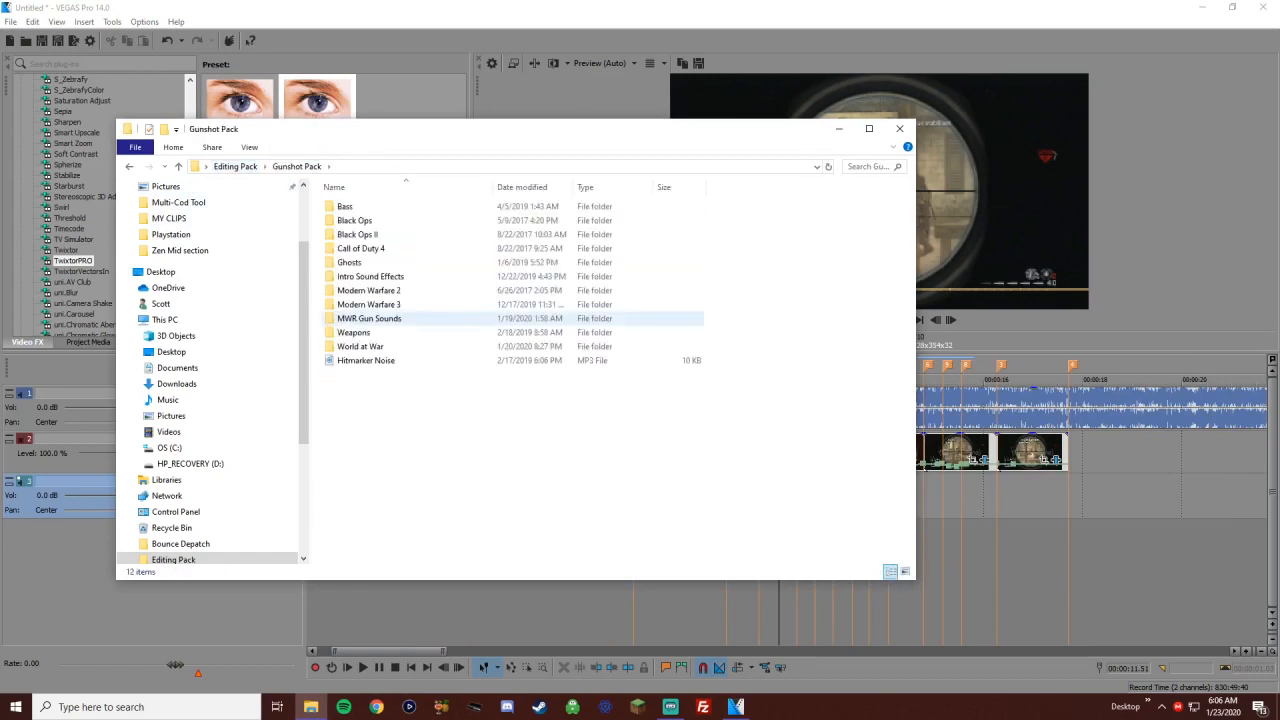
click(382, 290)
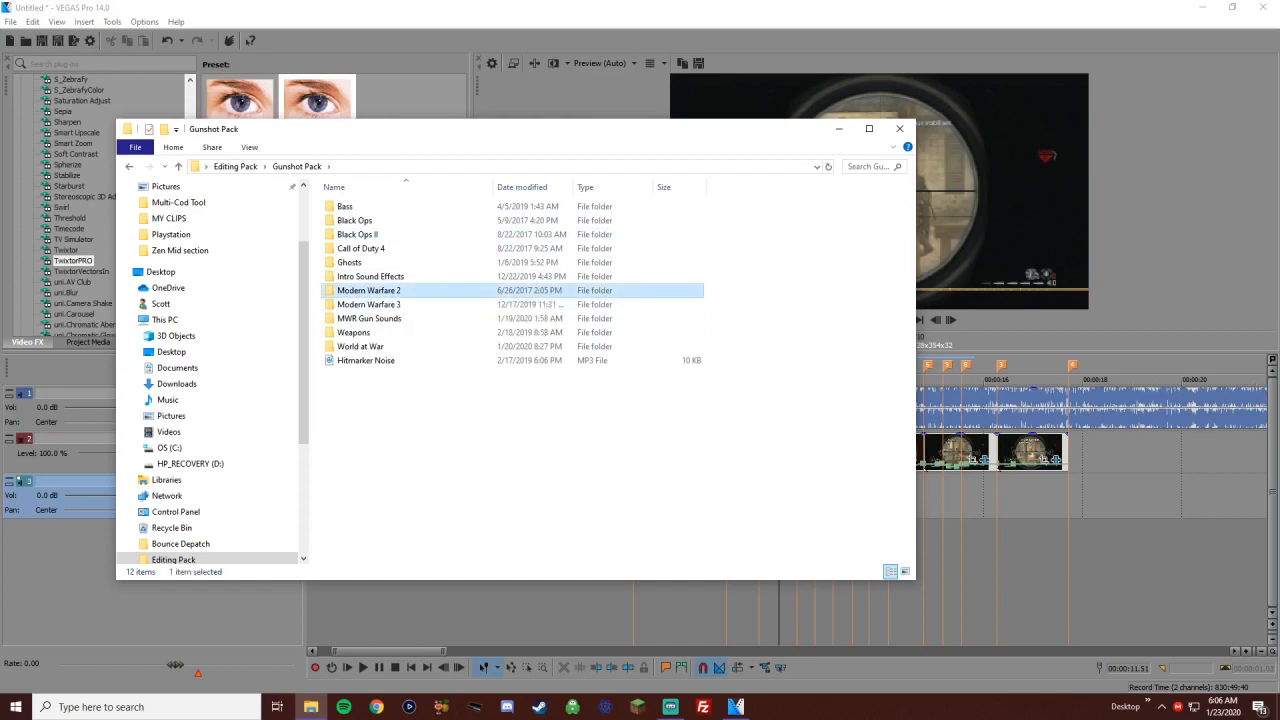
double_click(382, 290)
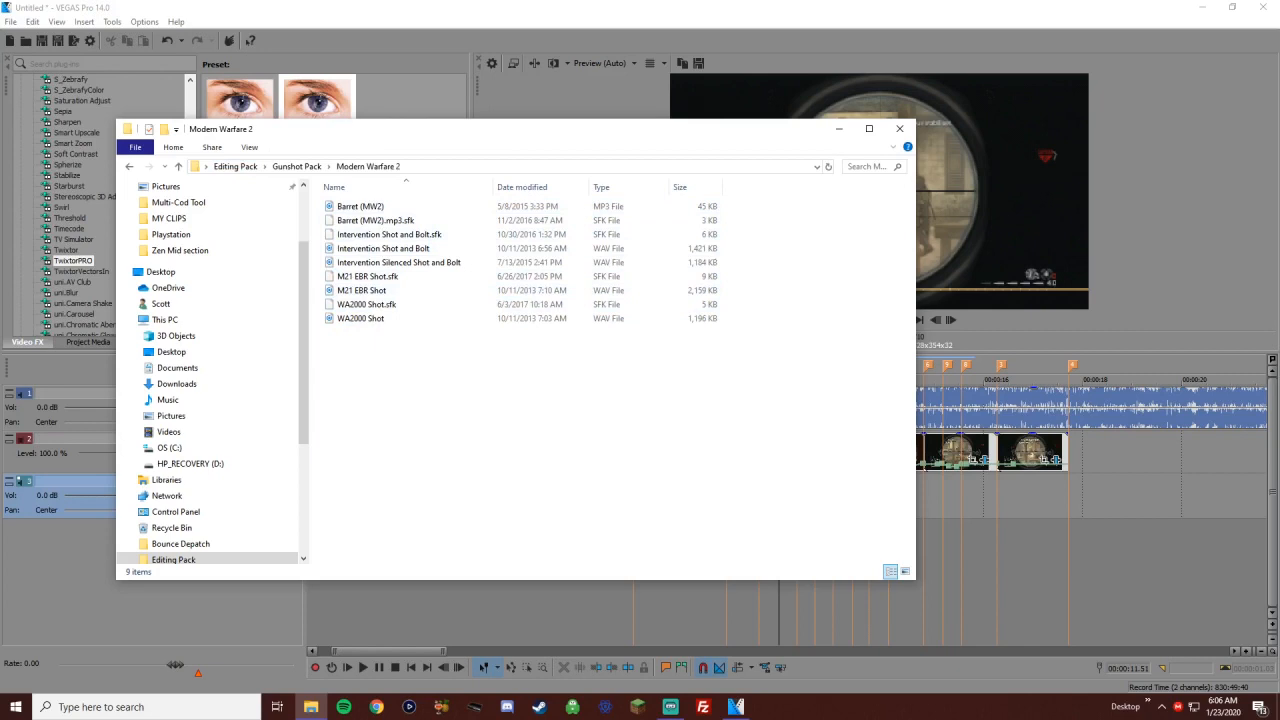
key(alt+Left)
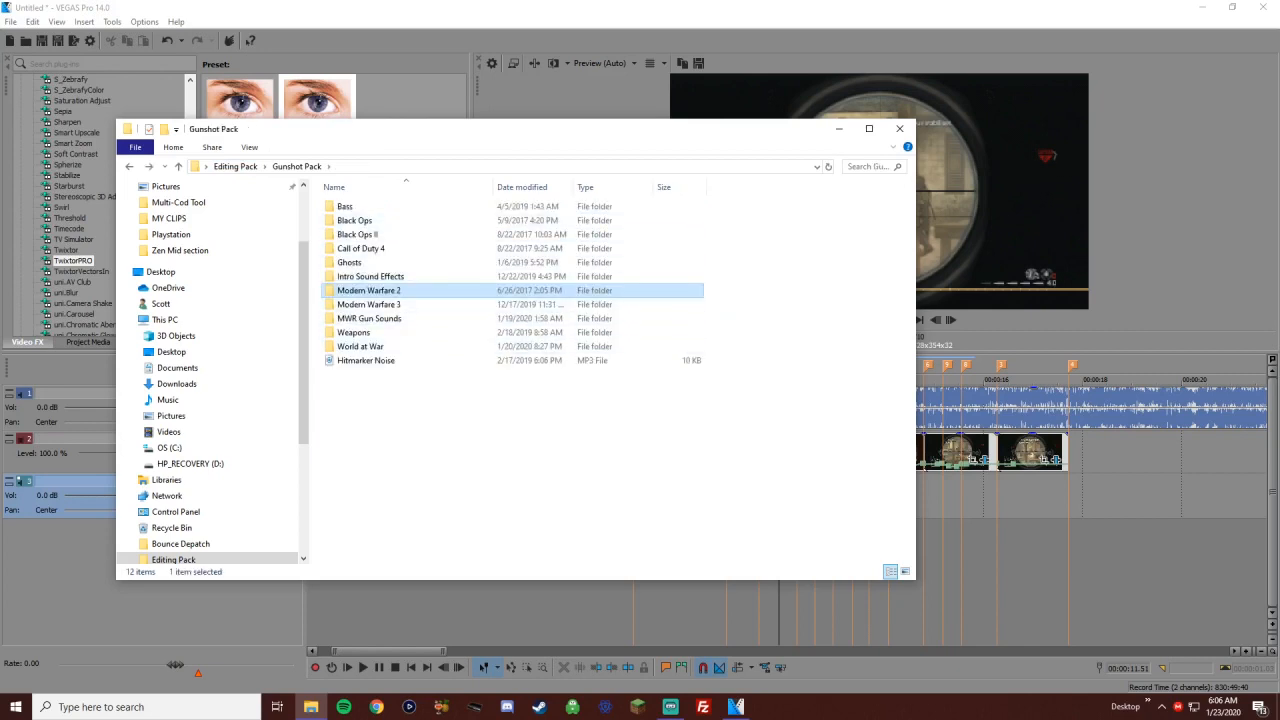
Import M40A3 Shot and Bolt from the Call of Duty 4 folder onto the third track, aligning its shot with 00:00:11.51
click(361, 248)
double_click(361, 248)
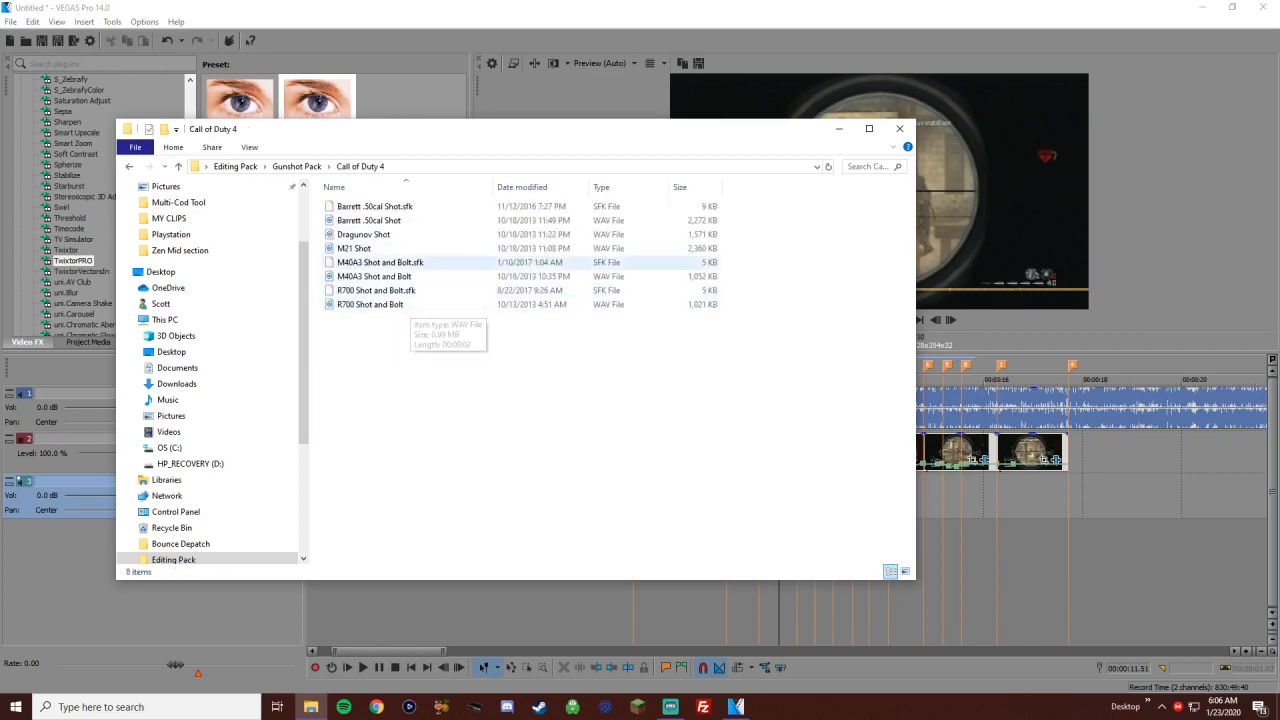
click(400, 277)
drag(556, 318, 622, 600)
click(633, 600)
drag(746, 550, 868, 504)
scroll(868, 504, up, 5)
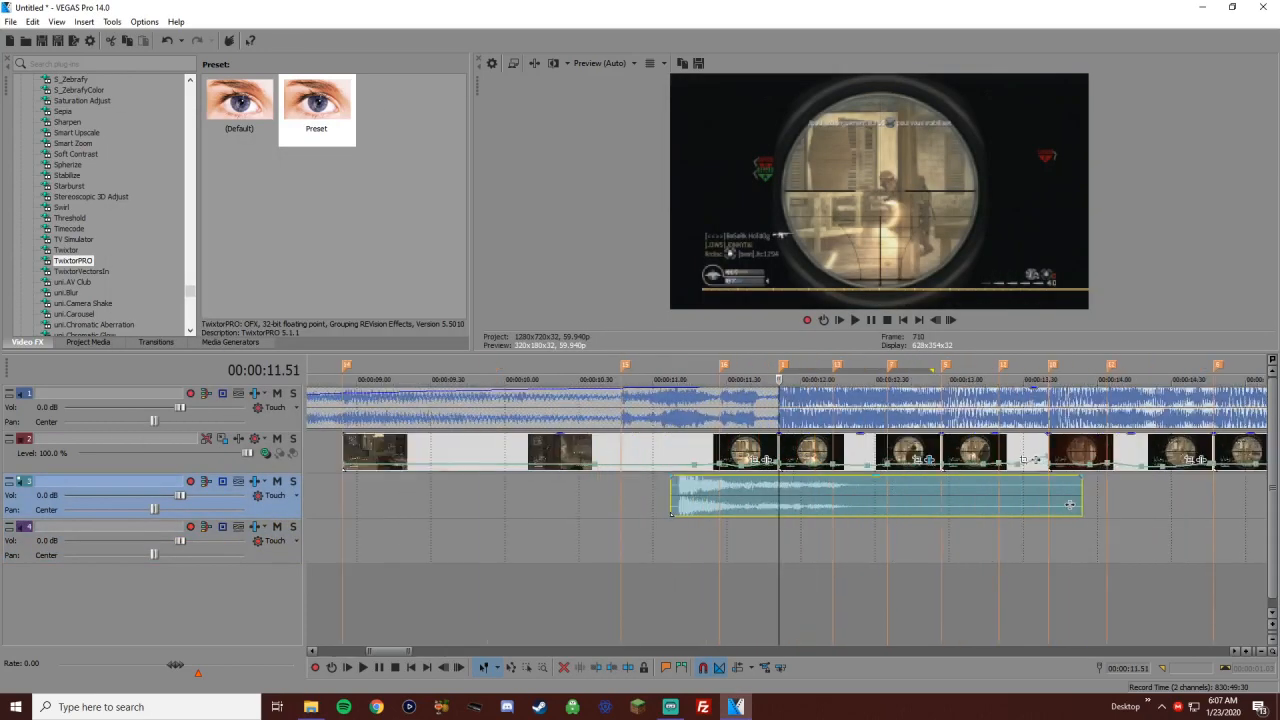
drag(643, 505, 777, 510)
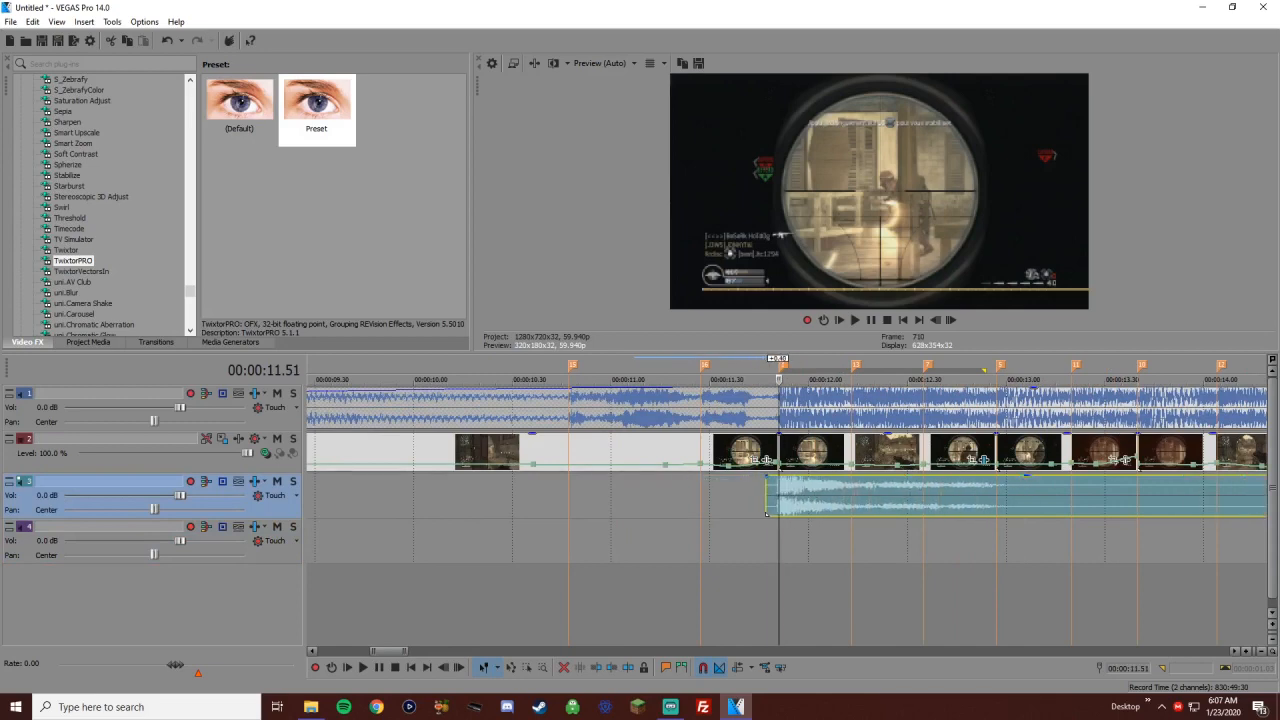
Mute the gunshot sound's track and select the song event on the first track
click(277, 481)
scroll(968, 503, down, 4)
click(669, 407)
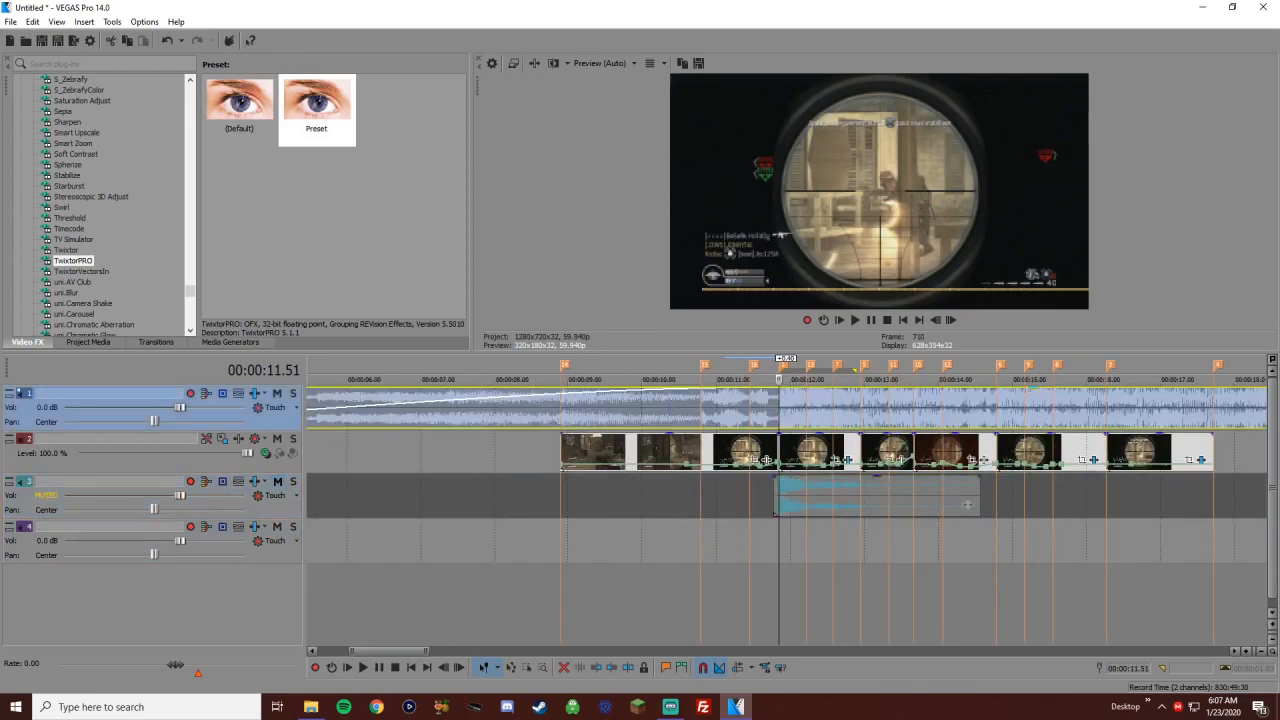
scroll(669, 407, down, 4)
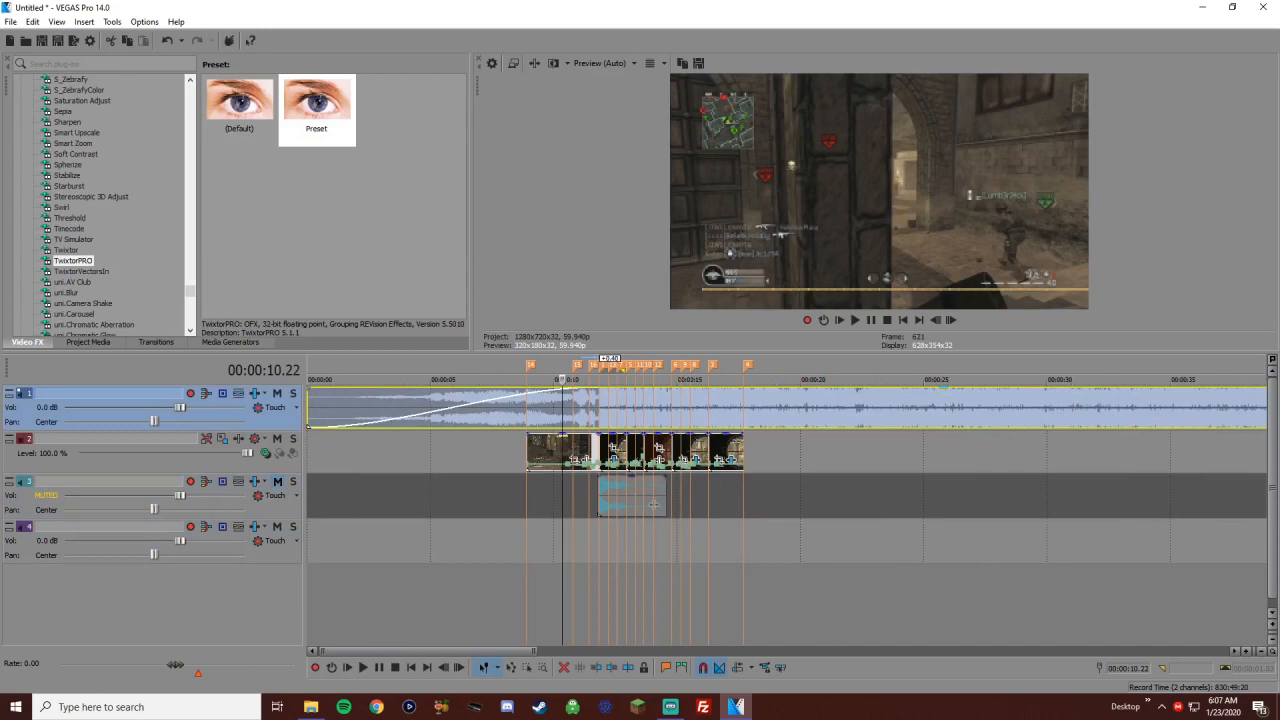
Add the Smooth/Enhance and Reverb plug-ins to the first track's audio effects chain
click(444, 410)
click(255, 393)
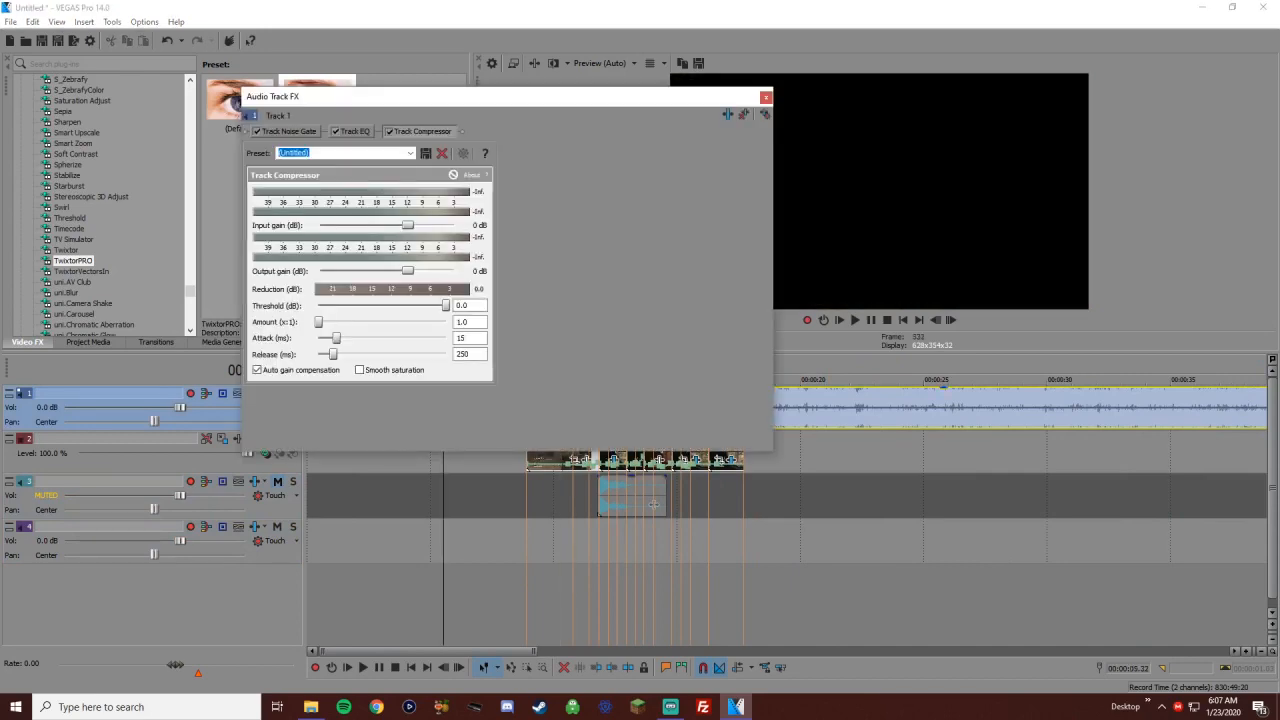
click(728, 114)
double_click(644, 256)
double_click(625, 233)
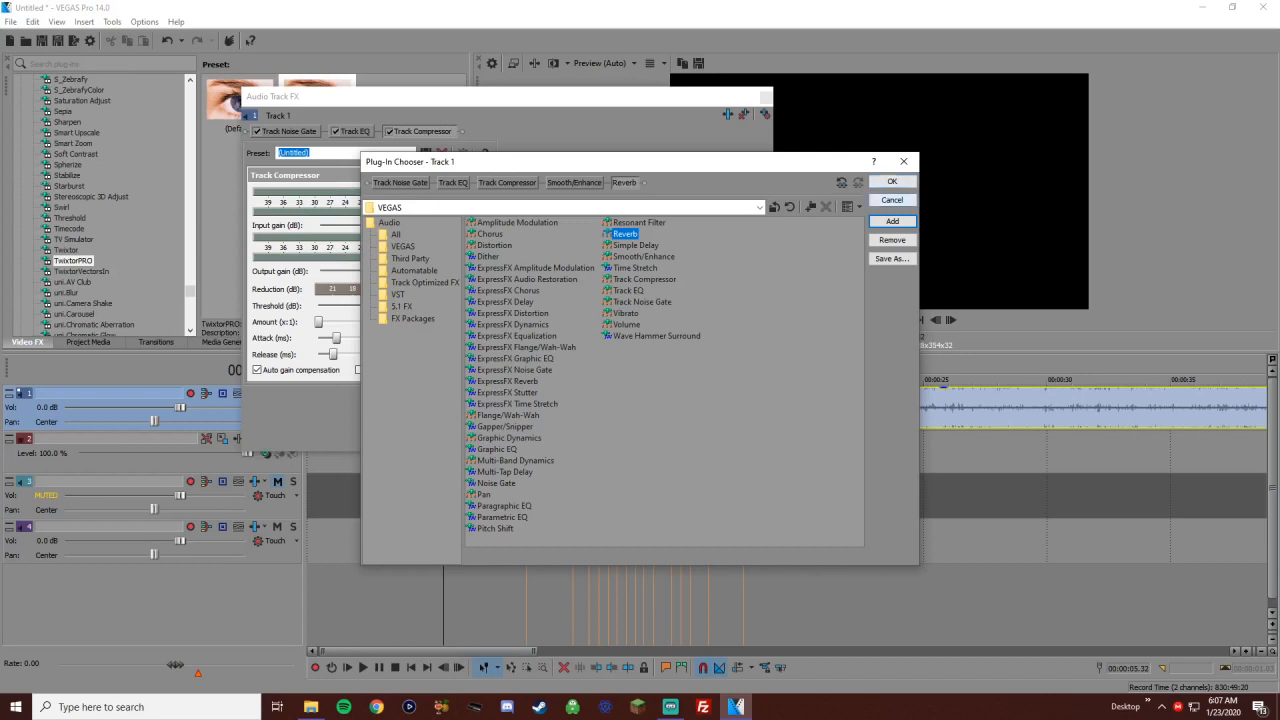
click(892, 181)
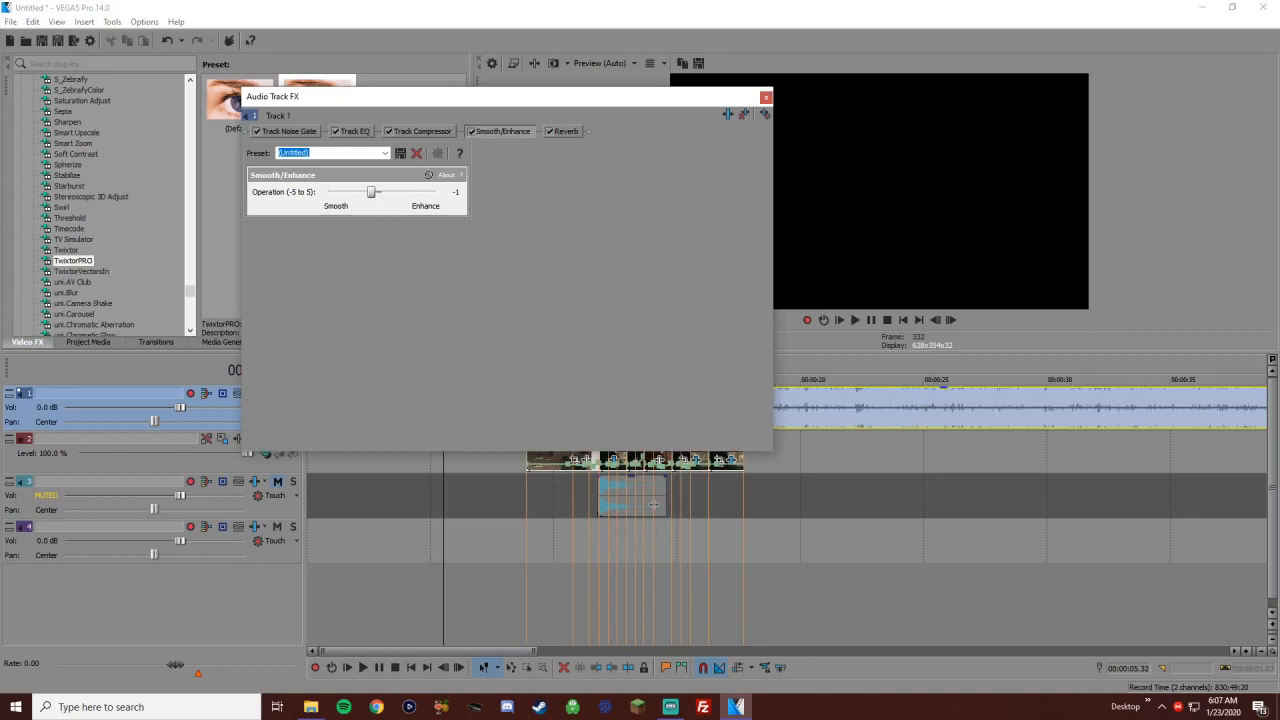
Set the Smooth/Enhance operation to 4 during playback and move that effect to the front of the chain
key(space)
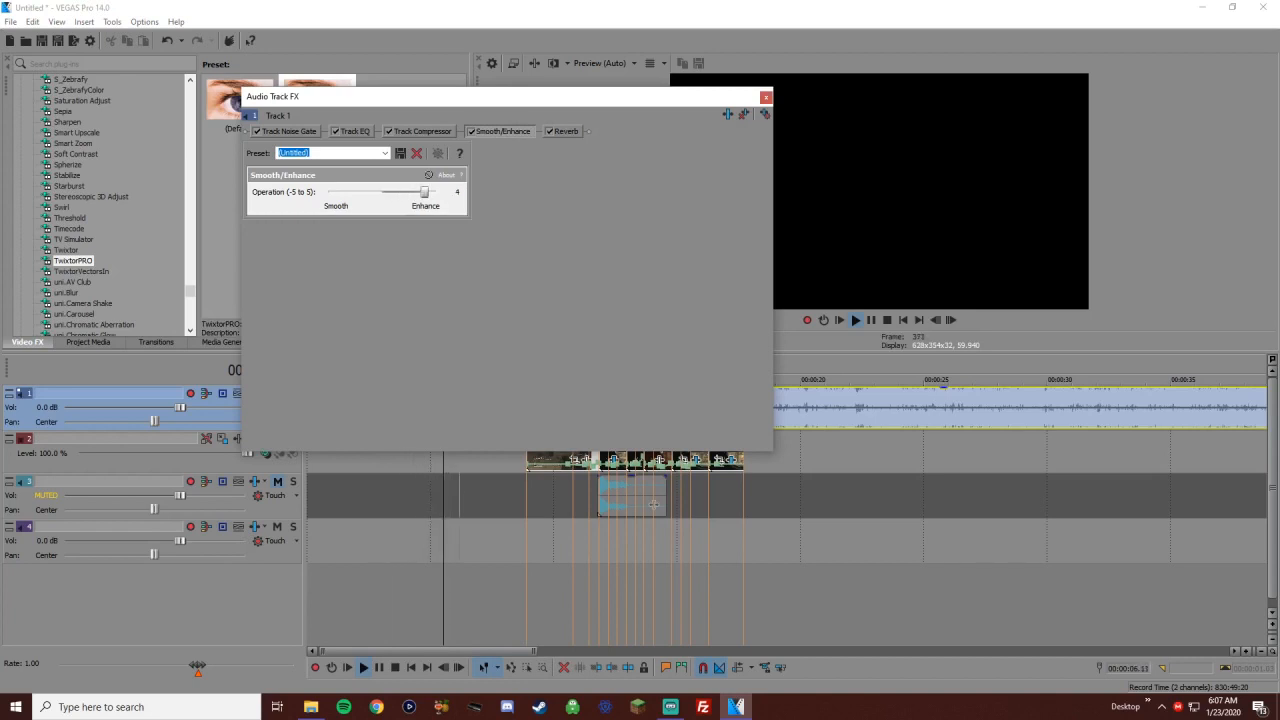
drag(499, 131, 284, 131)
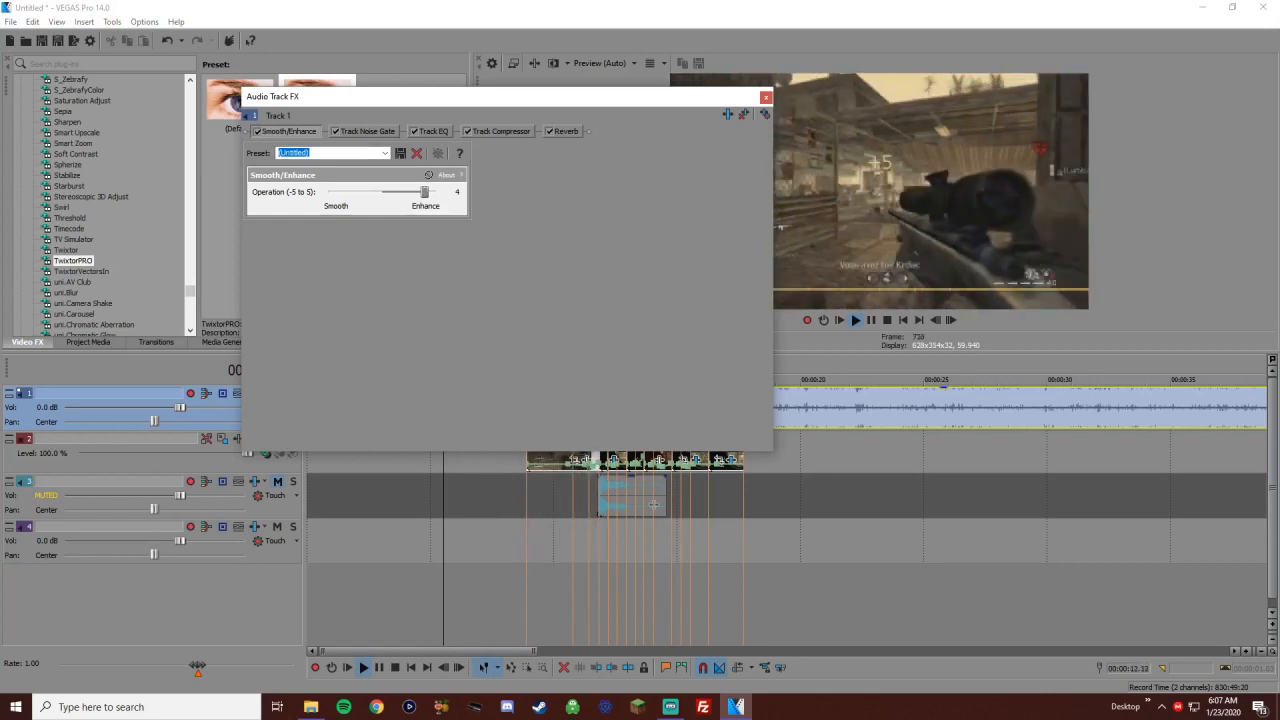
click(871, 320)
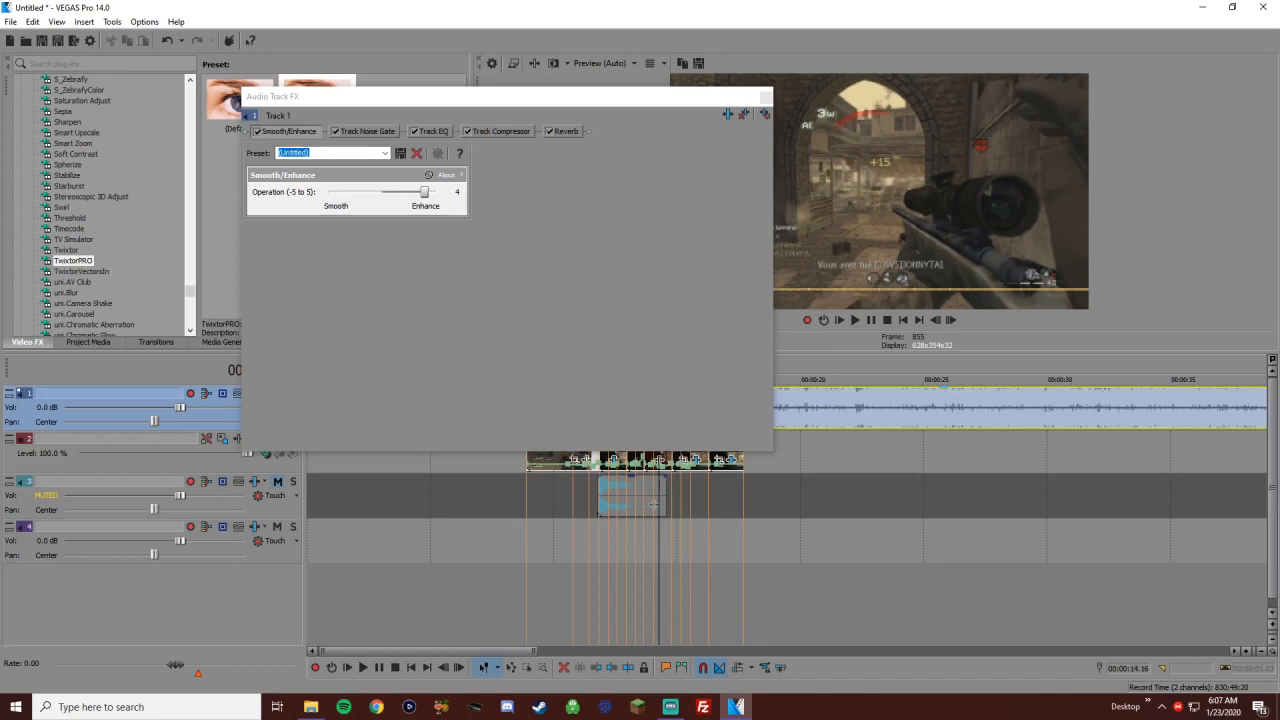
Apply the Cathedral preset to the Reverb effect, lower its early out to -34.3 dB during playback, and close the track effects
click(566, 131)
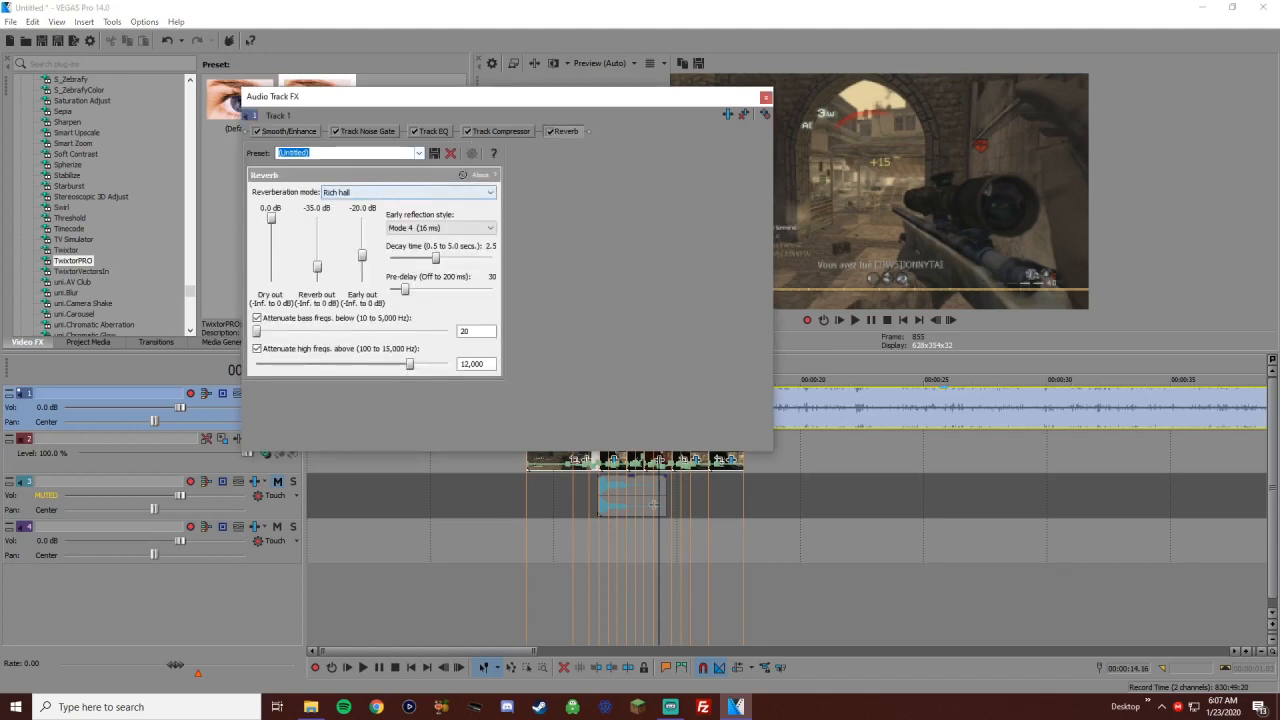
click(418, 153)
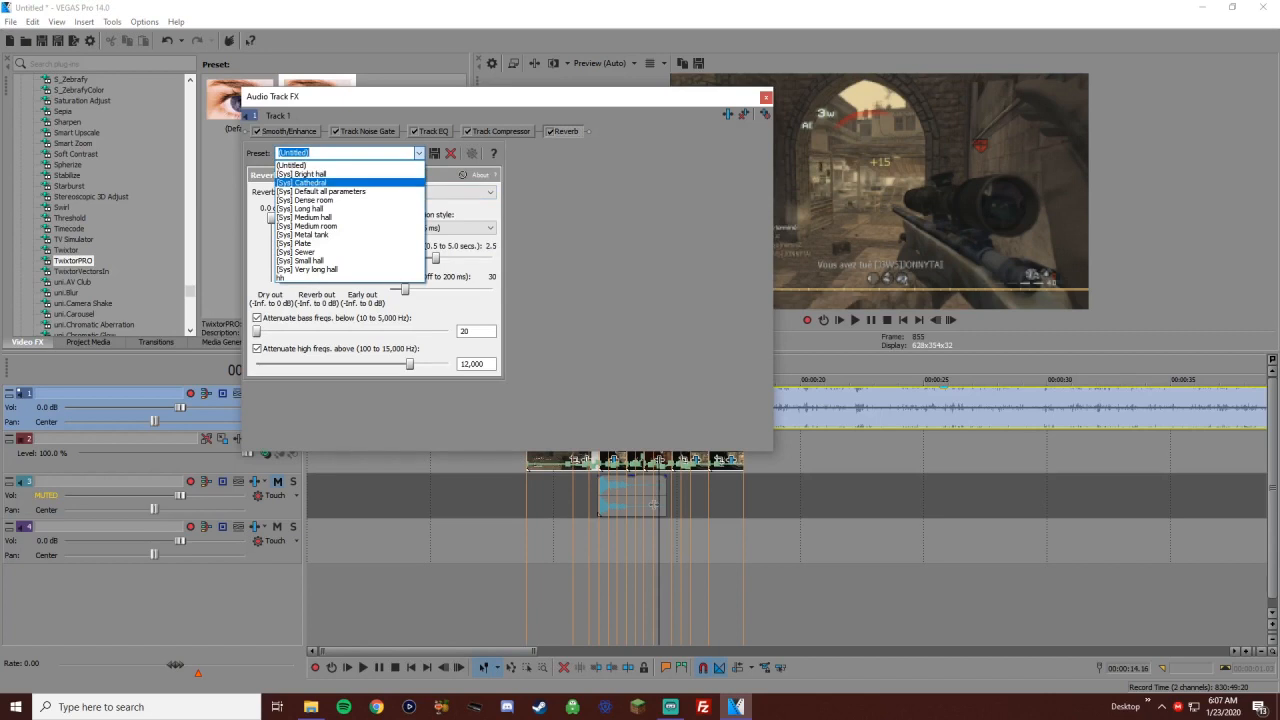
click(305, 182)
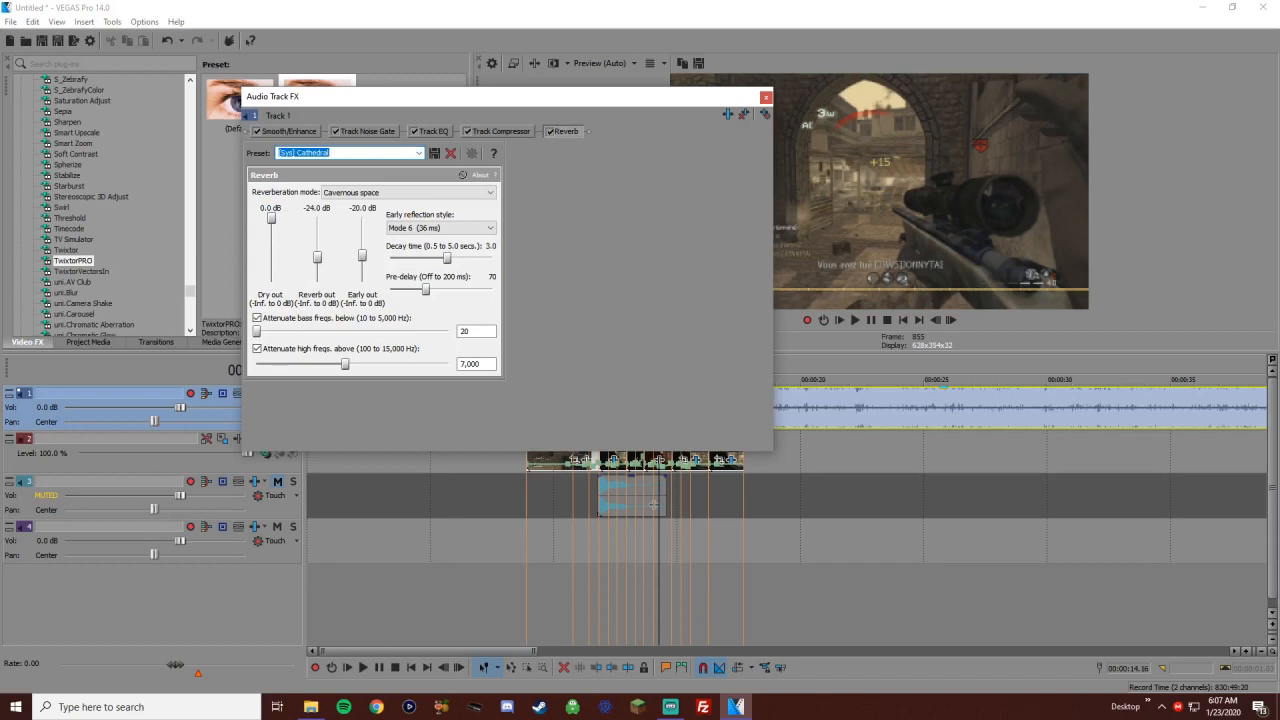
click(408, 192)
click(408, 192)
key(space)
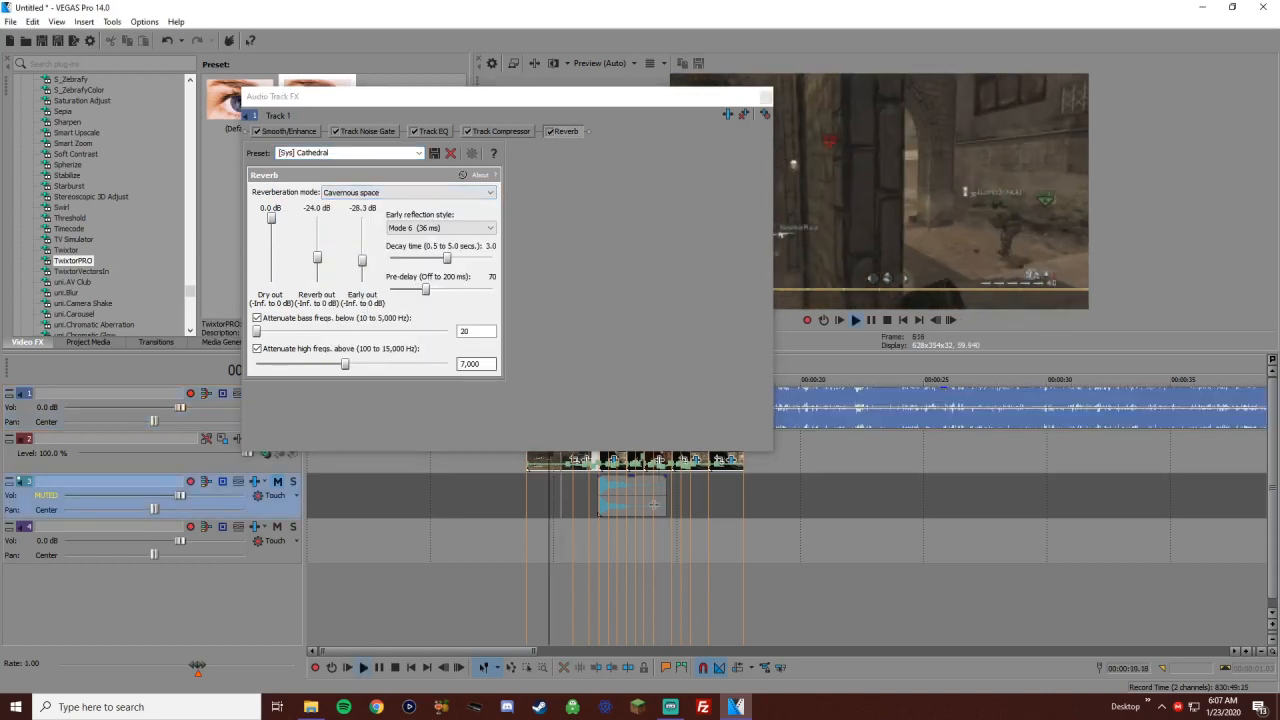
drag(362, 260, 362, 265)
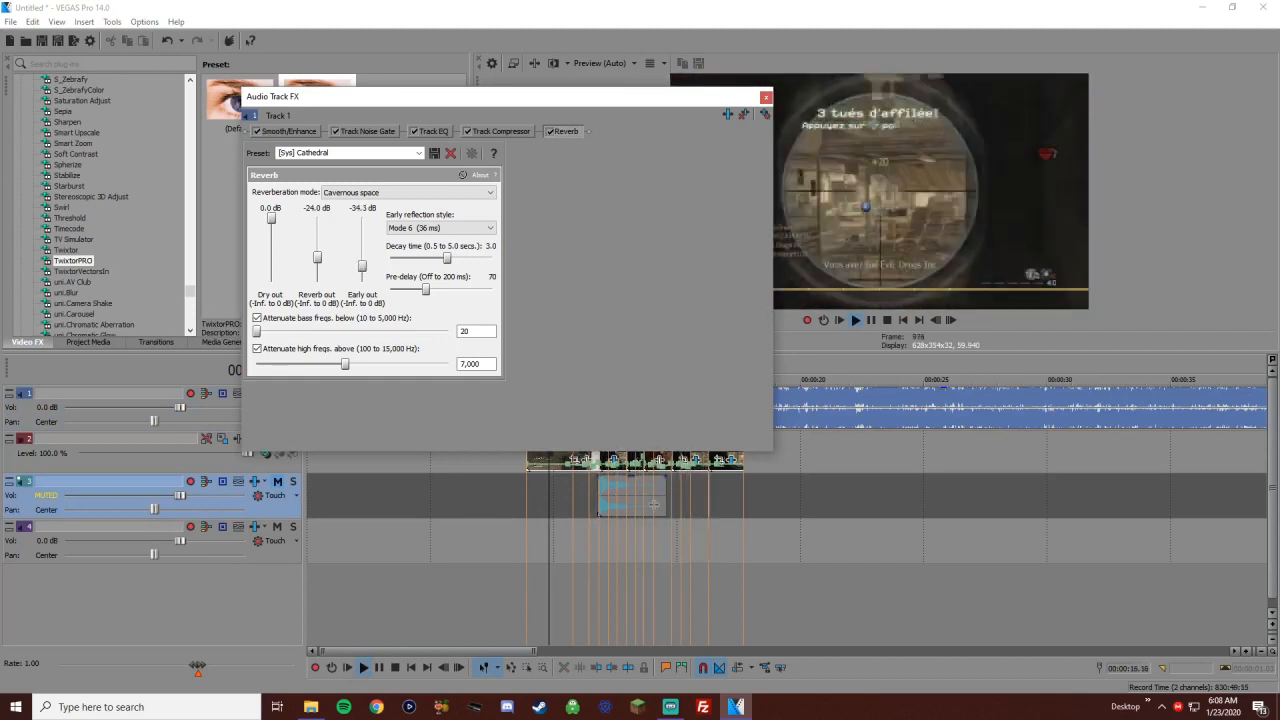
click(766, 97)
key(space)
Unmute the gunshot track and play the first shot together with the song
click(581, 406)
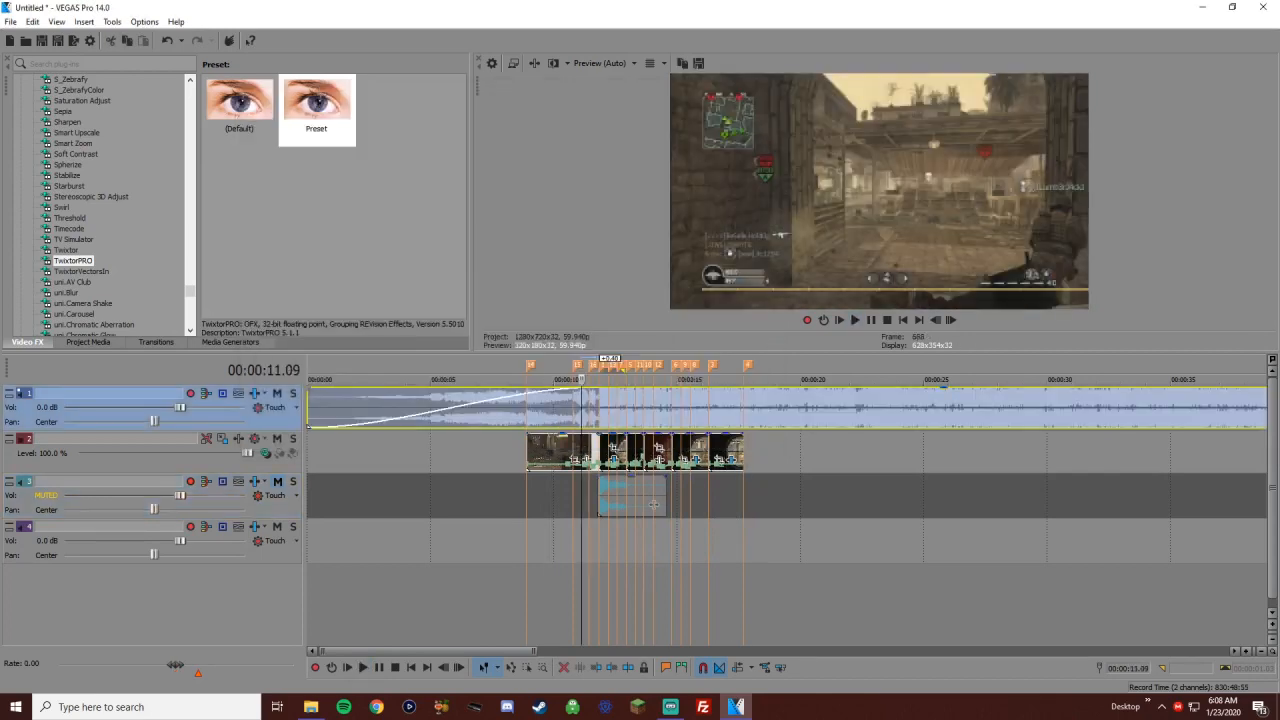
click(653, 503)
scroll(653, 503, up, 3)
click(803, 408)
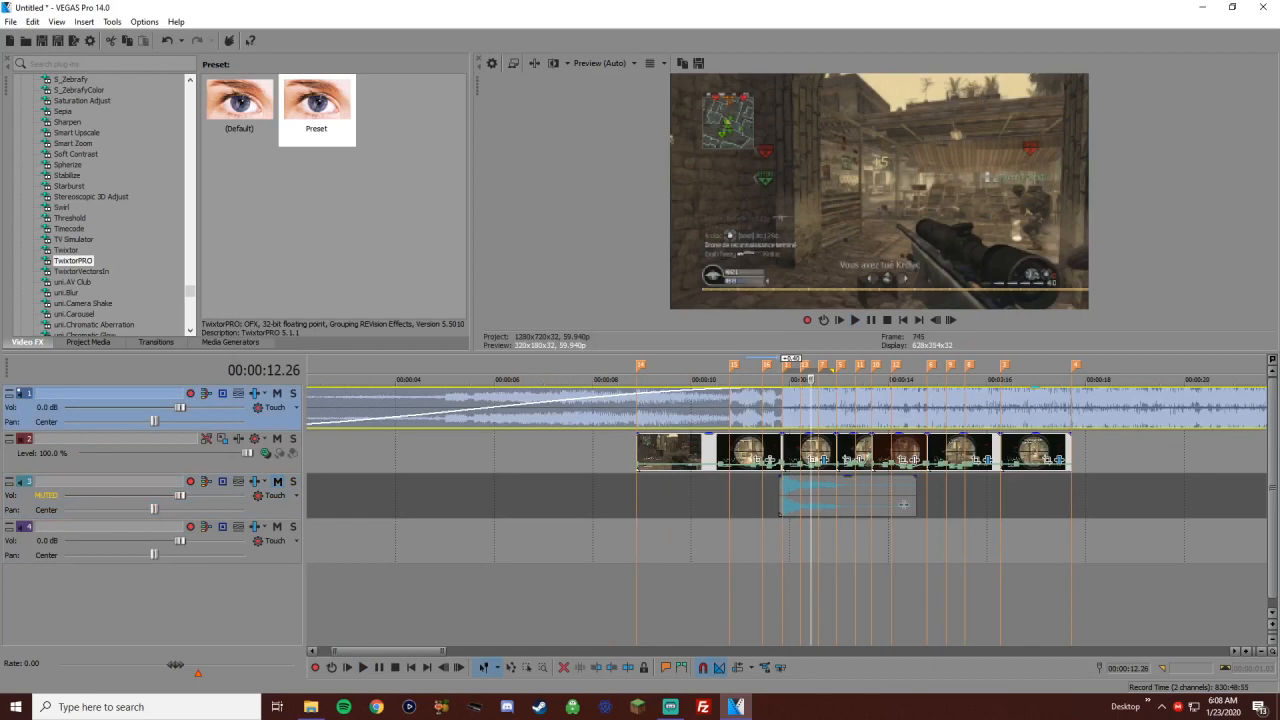
scroll(803, 408, down, 6)
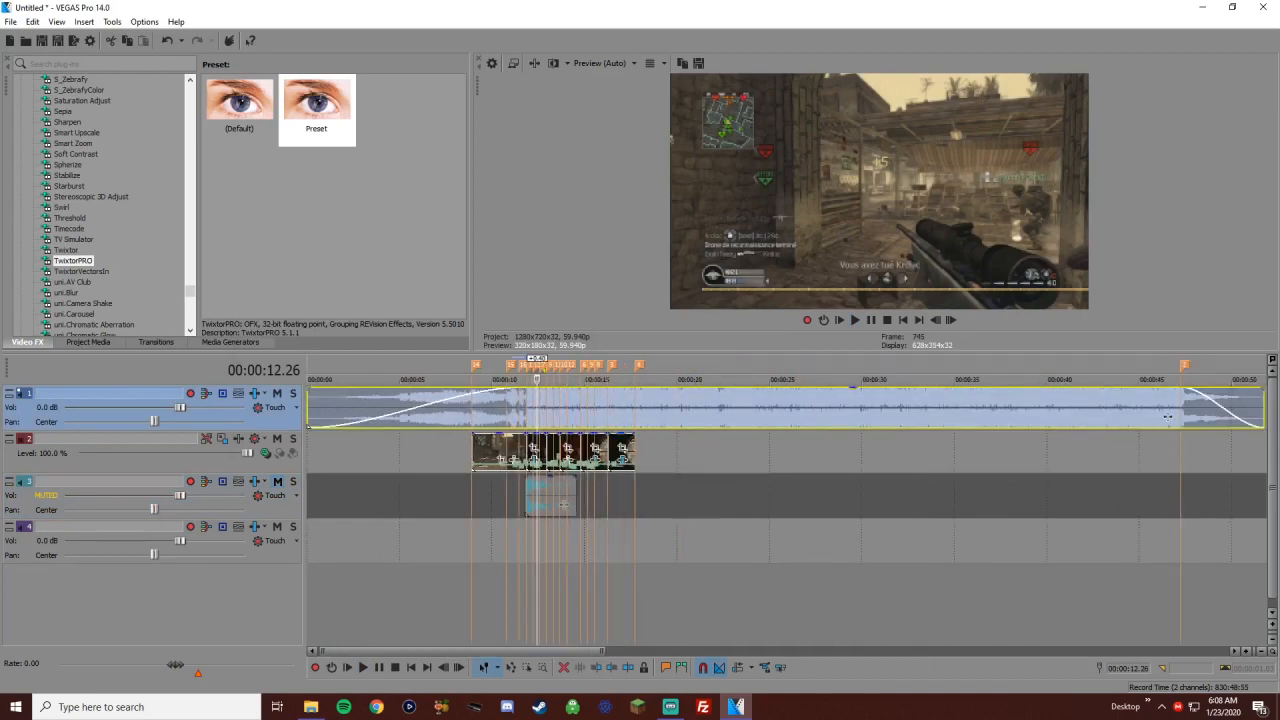
click(519, 408)
scroll(519, 408, up, 3)
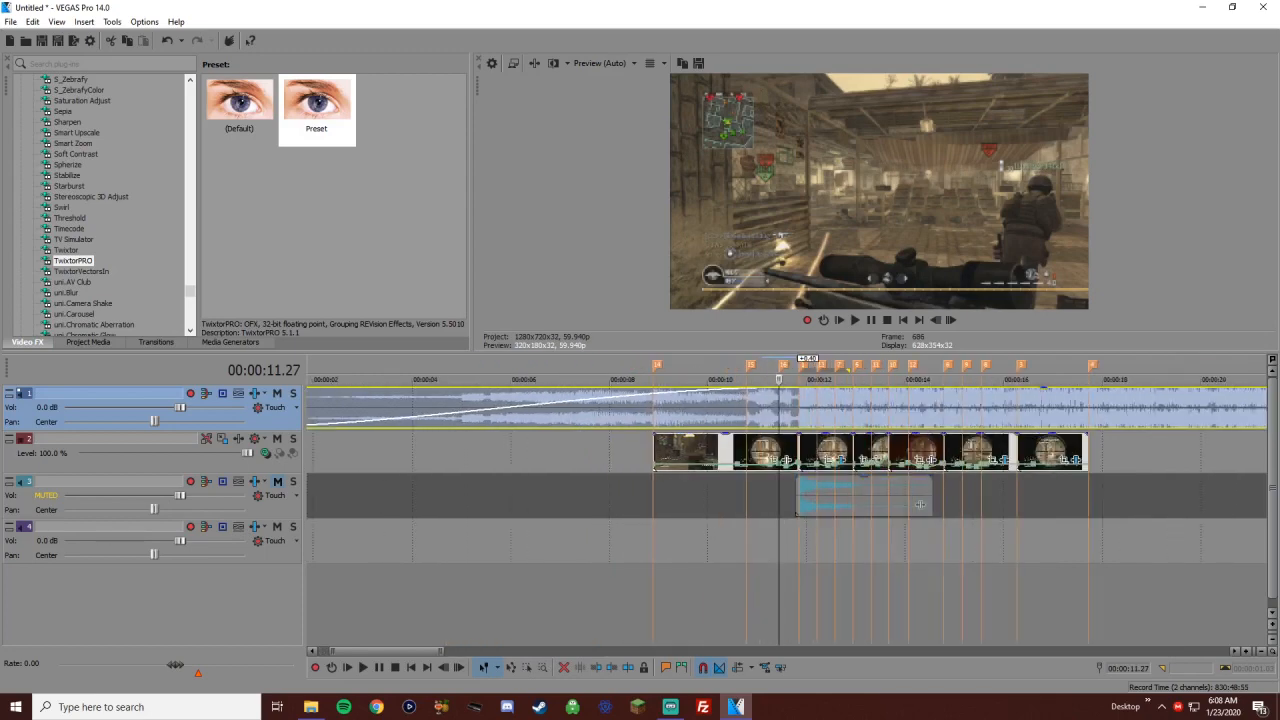
click(919, 503)
scroll(1034, 504, up, 2)
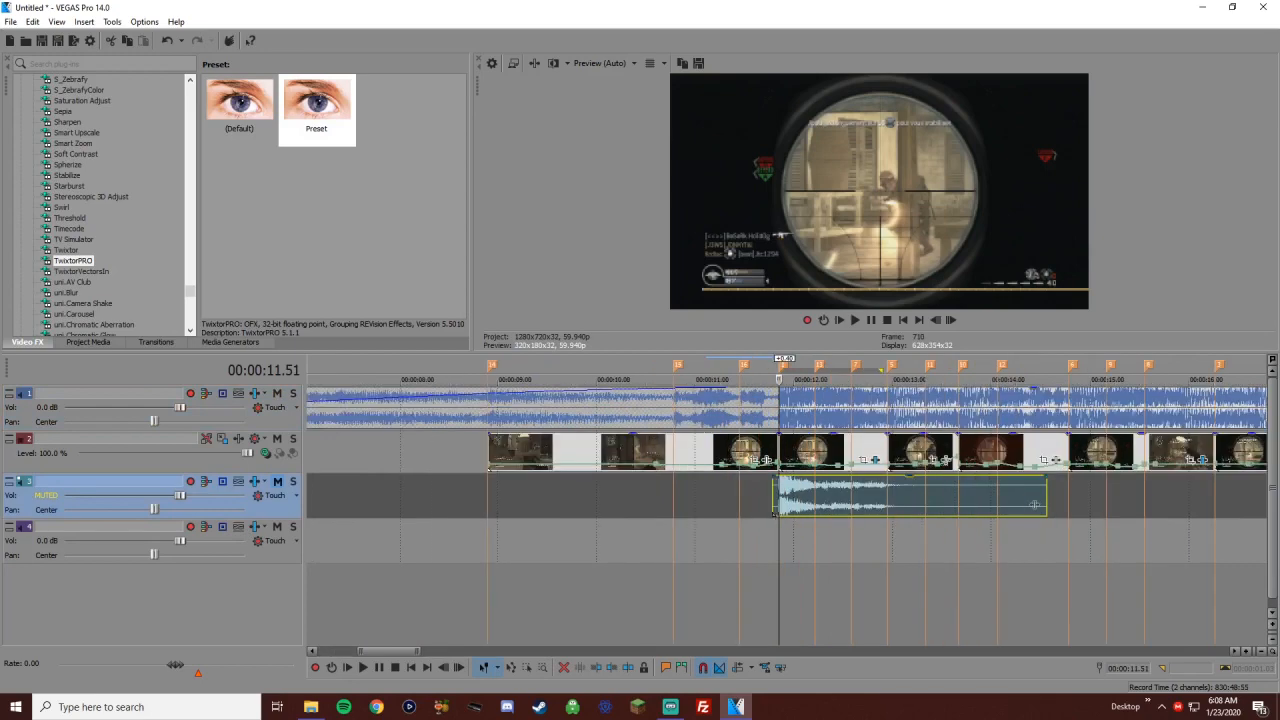
key(z)
click(744, 503)
key(space)
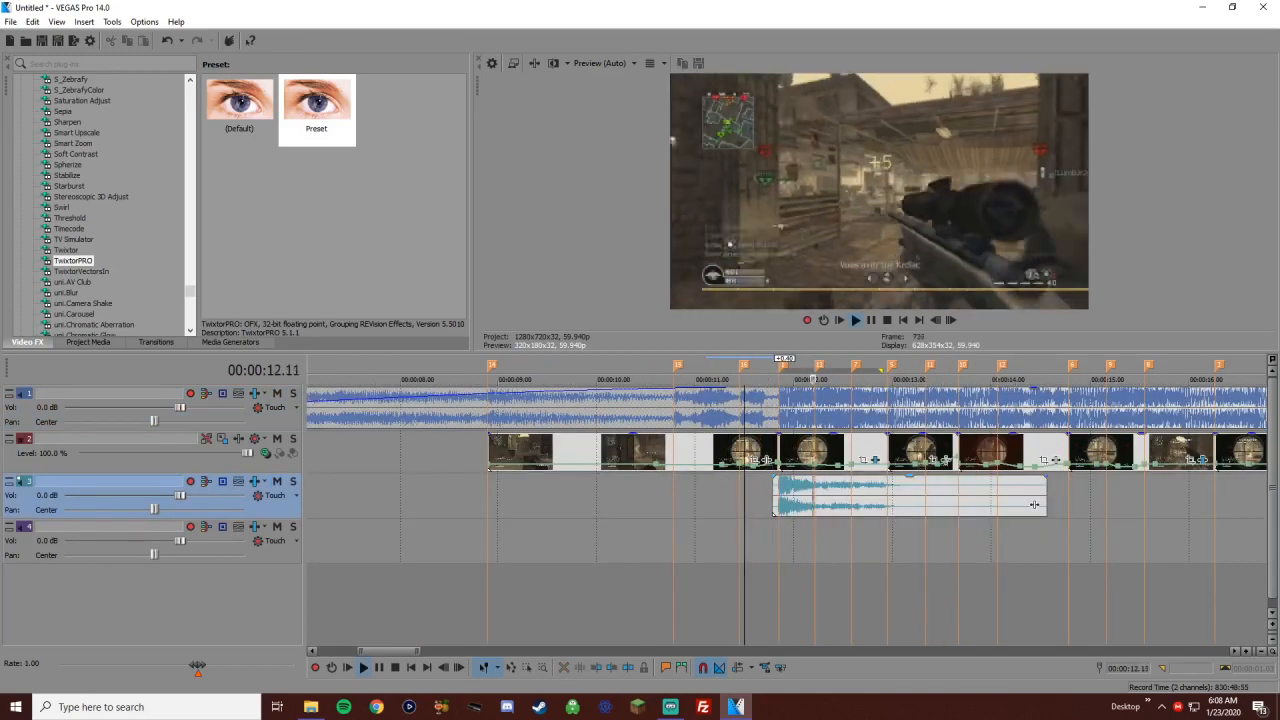
key(space)
Trim the gunshot sound's tail at 00:00:12.57 and place a copy of the shortened shot after it on the same track
click(887, 503)
key(s)
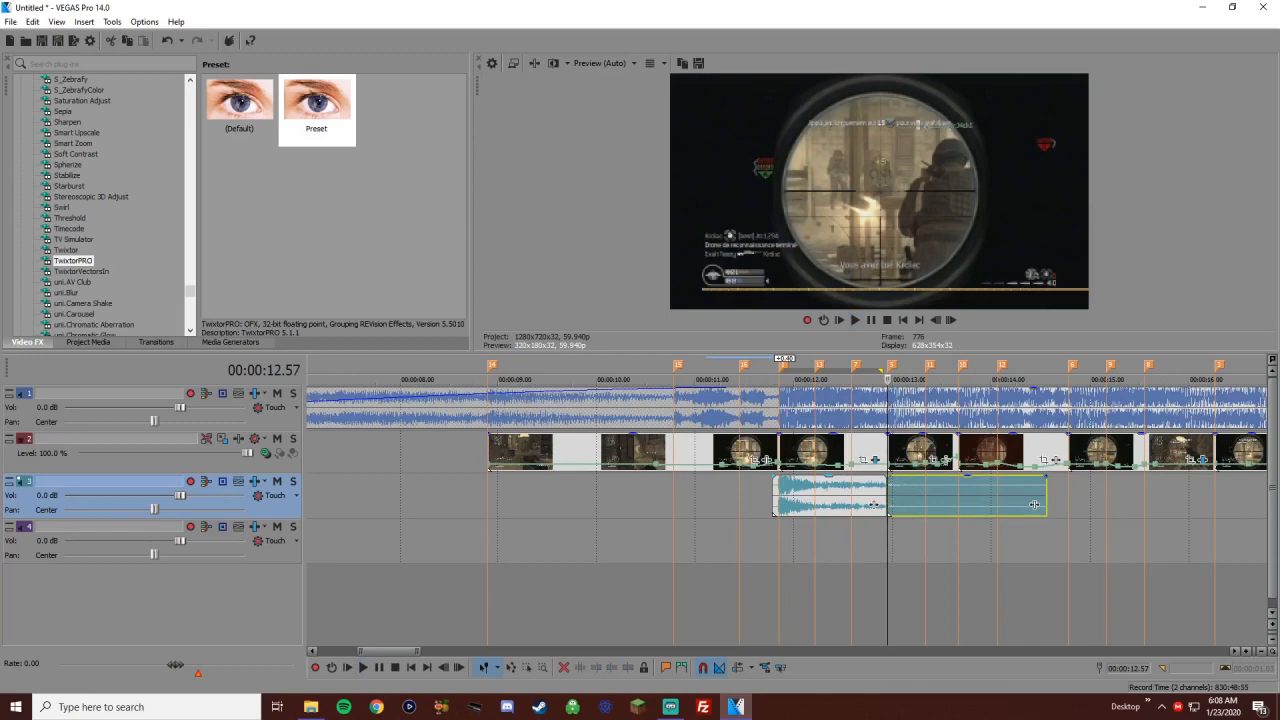
key(Delete)
ctrl+drag(814, 495, 945, 495)
click(762, 495)
scroll(762, 495, down, 1)
key(space)
scroll(762, 495, up, 4)
key(space)
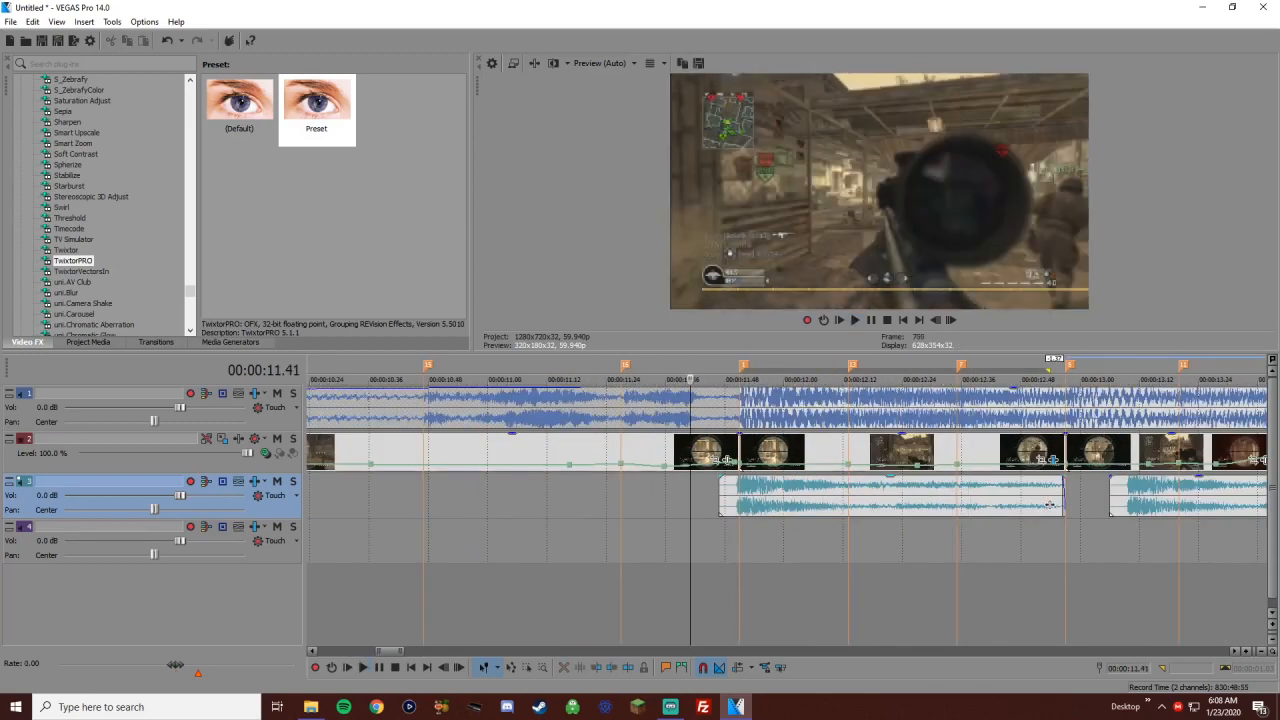
Split the first gunshot at the two beat markers after its shot and delete the remainder past 00:00:12.35
click(843, 495)
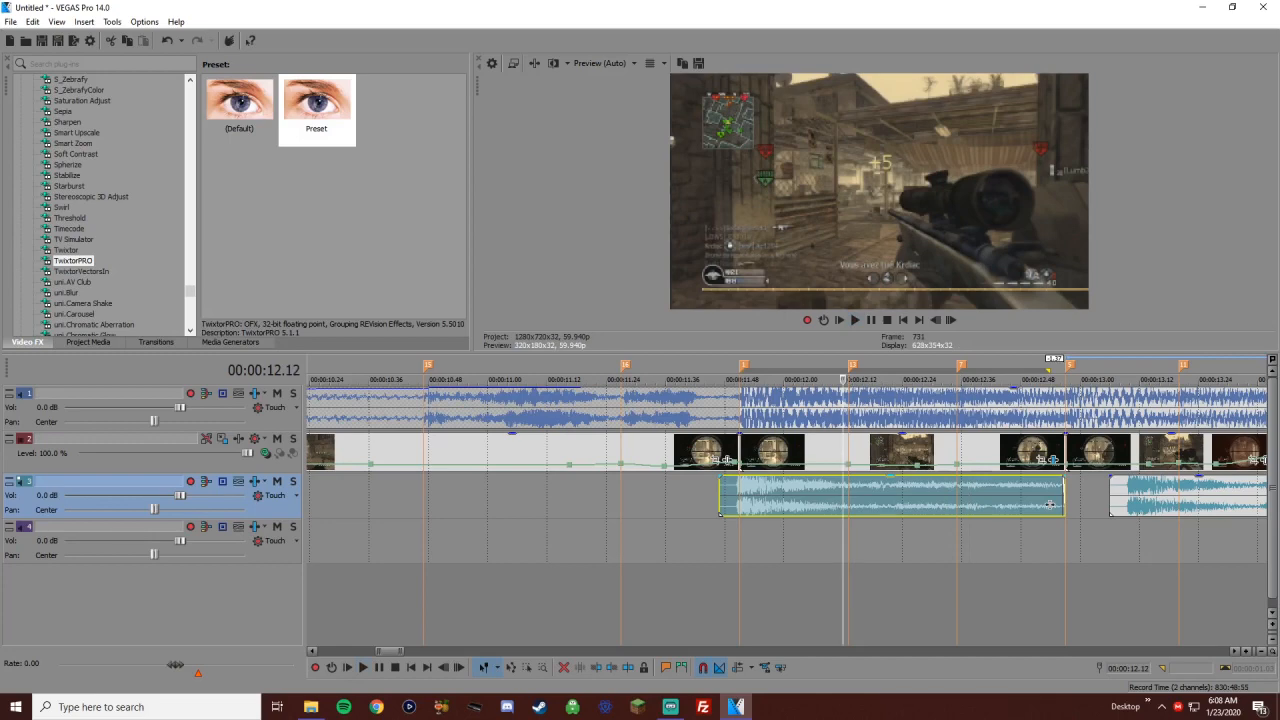
key(Right)
key(s)
key(ctrl+Right)
key(s)
scroll(787, 495, down, 2)
key(Delete)
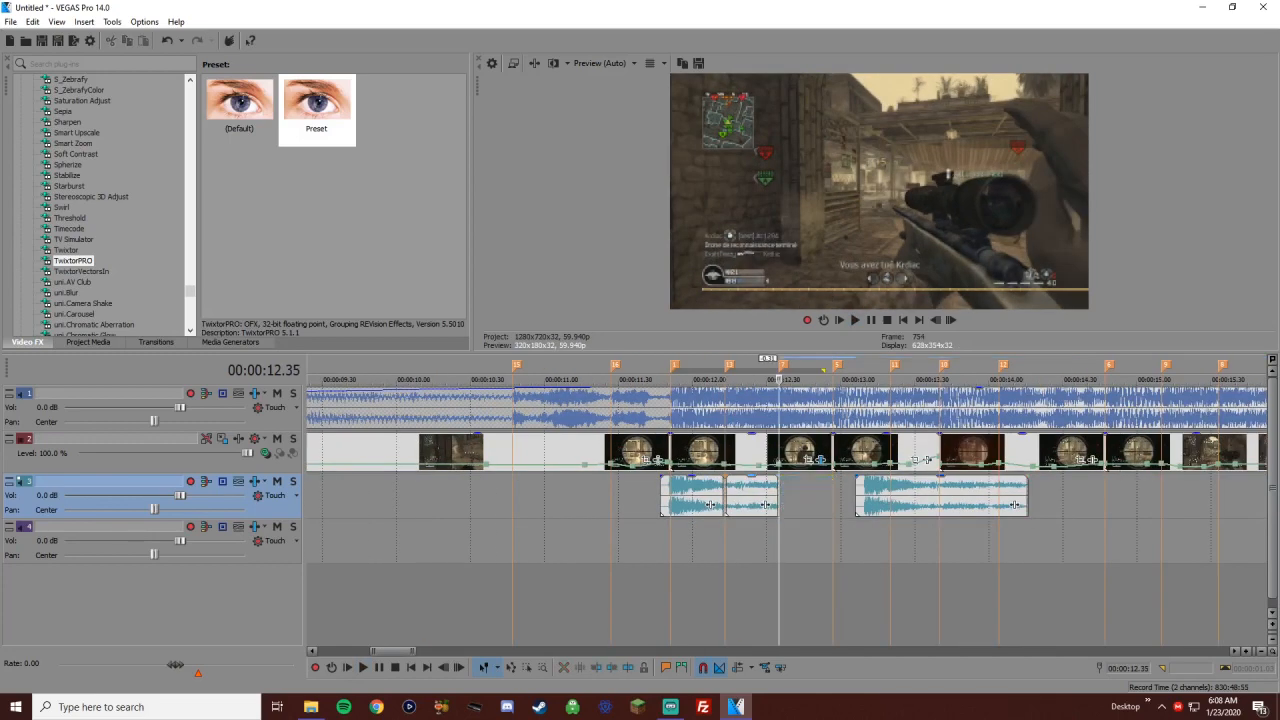
Time-stretch the first gunshot's second segment to a length of 00:00:00.44, ending at the next beat marker, with its pitch locked to the stretch
click(751, 495)
drag(777, 495, 830, 495)
right_click(812, 488)
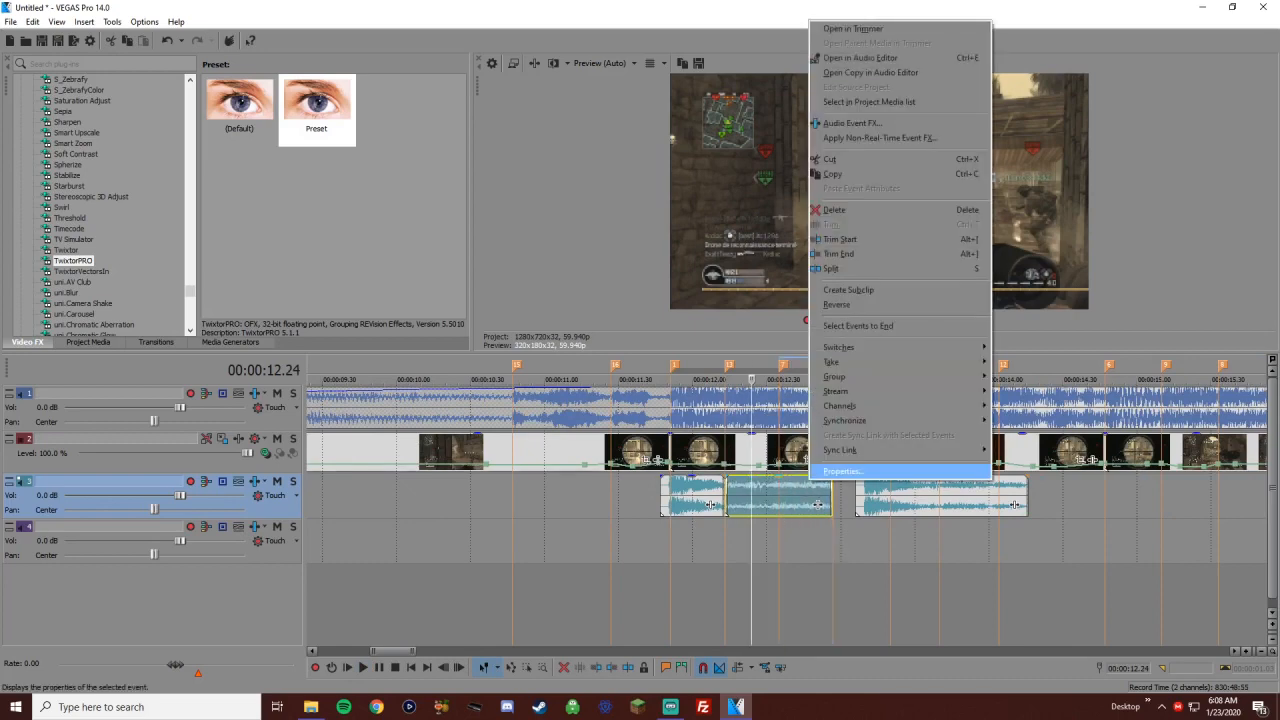
click(840, 472)
click(613, 350)
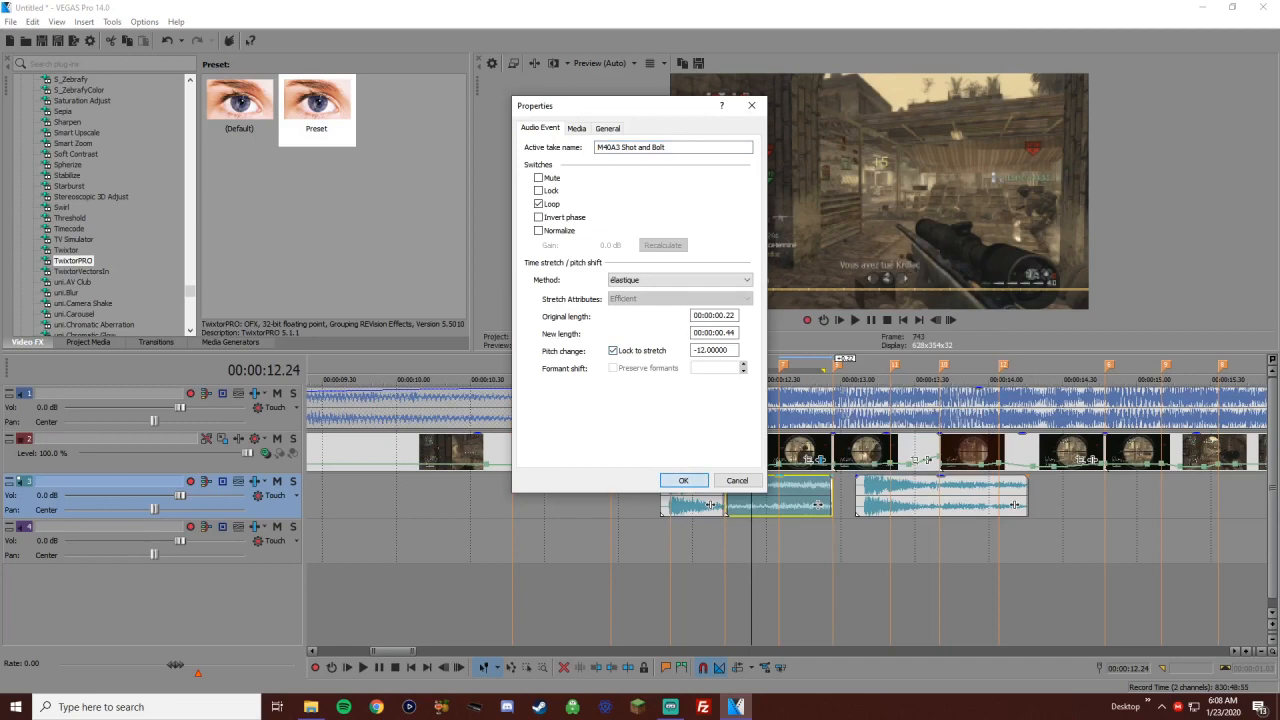
key(Return)
right_click(736, 490)
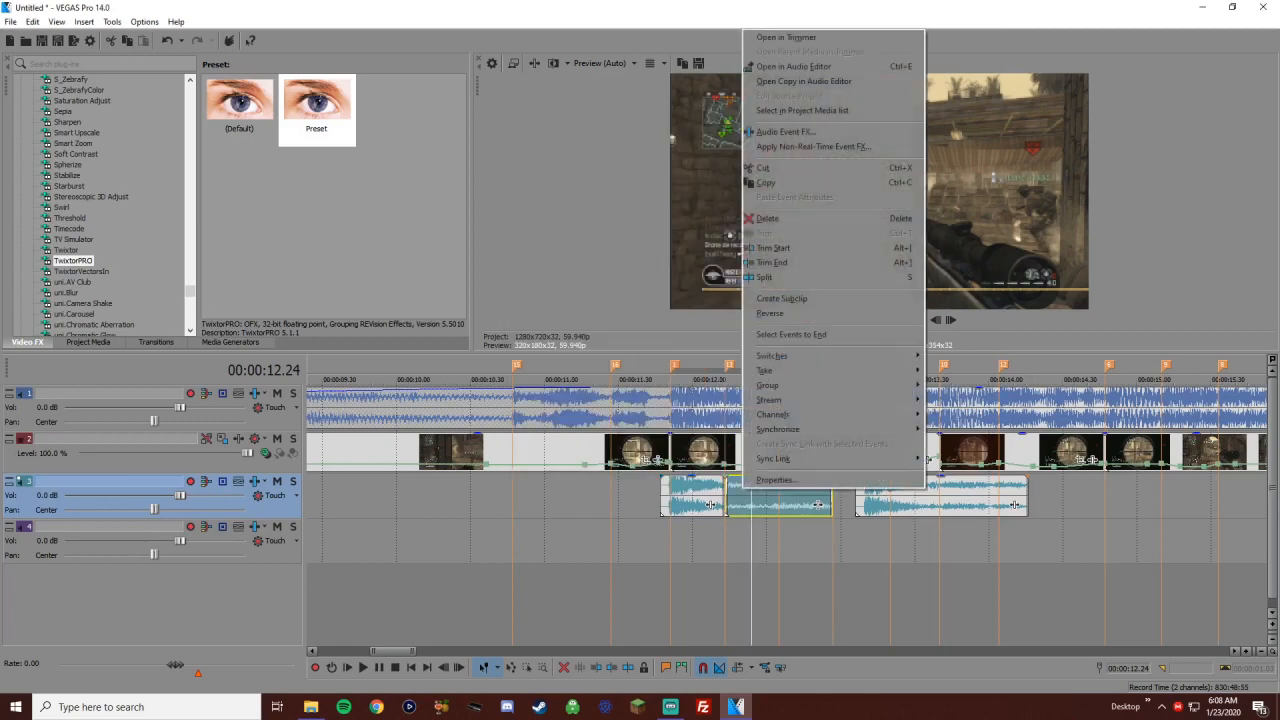
Stretch the second part of the first gunshot sound to the next clip cut and lock its pitch change to the stretch
click(732, 492)
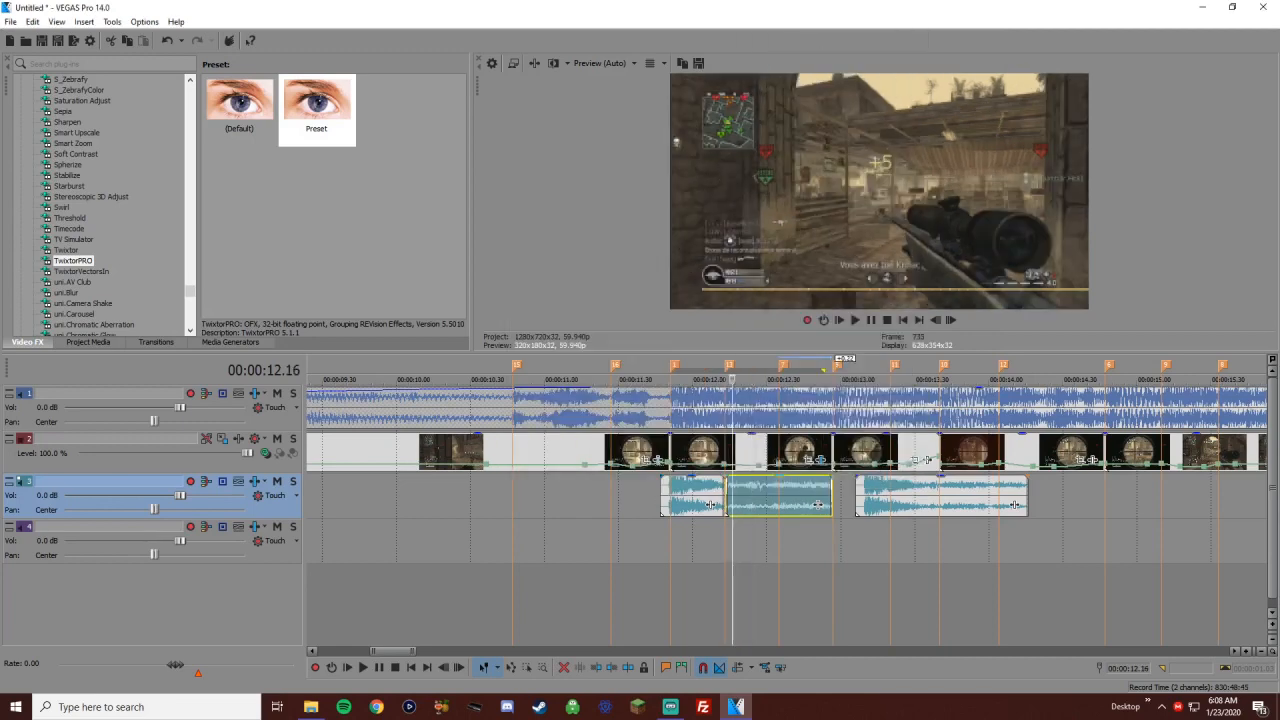
mouse_move(832, 495)
mouse_down()
mouse_move(855, 495)
mouse_move(832, 495)
mouse_up()
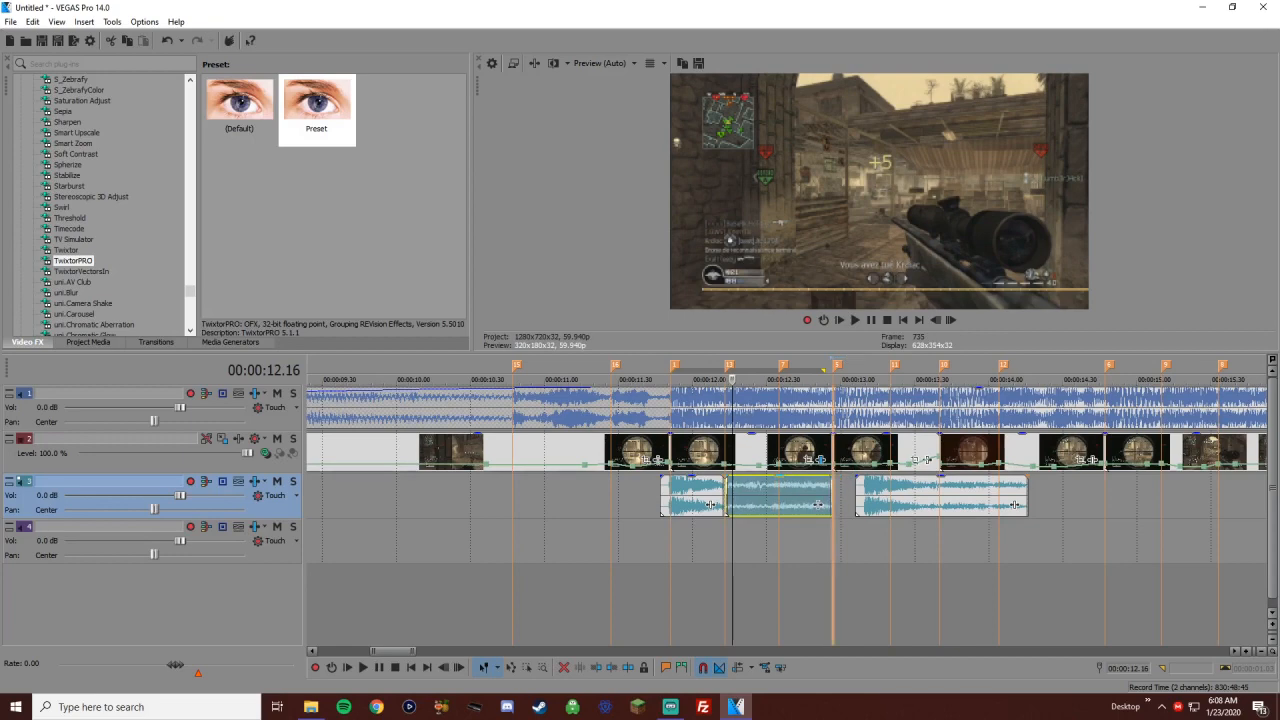
mouse_move(832, 495)
mouse_down()
mouse_move(782, 495)
mouse_move(830, 495)
mouse_move(784, 495)
mouse_move(818, 504)
mouse_up()
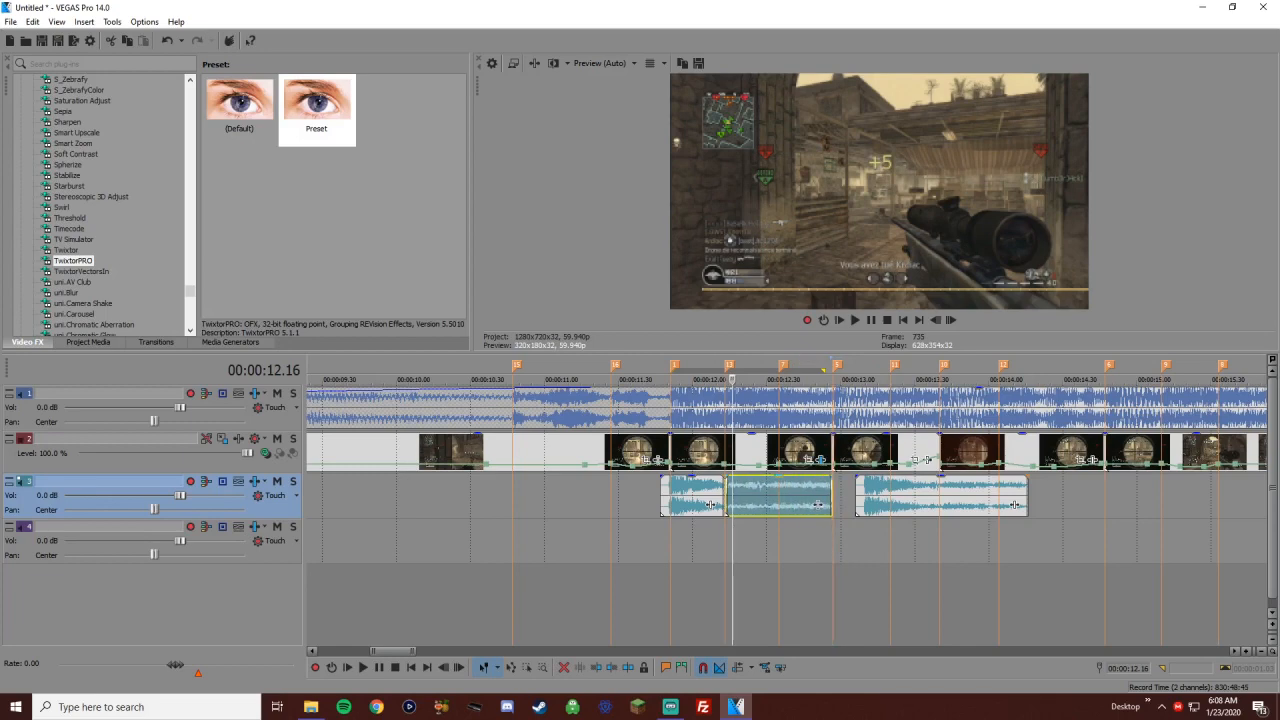
right_click(770, 492)
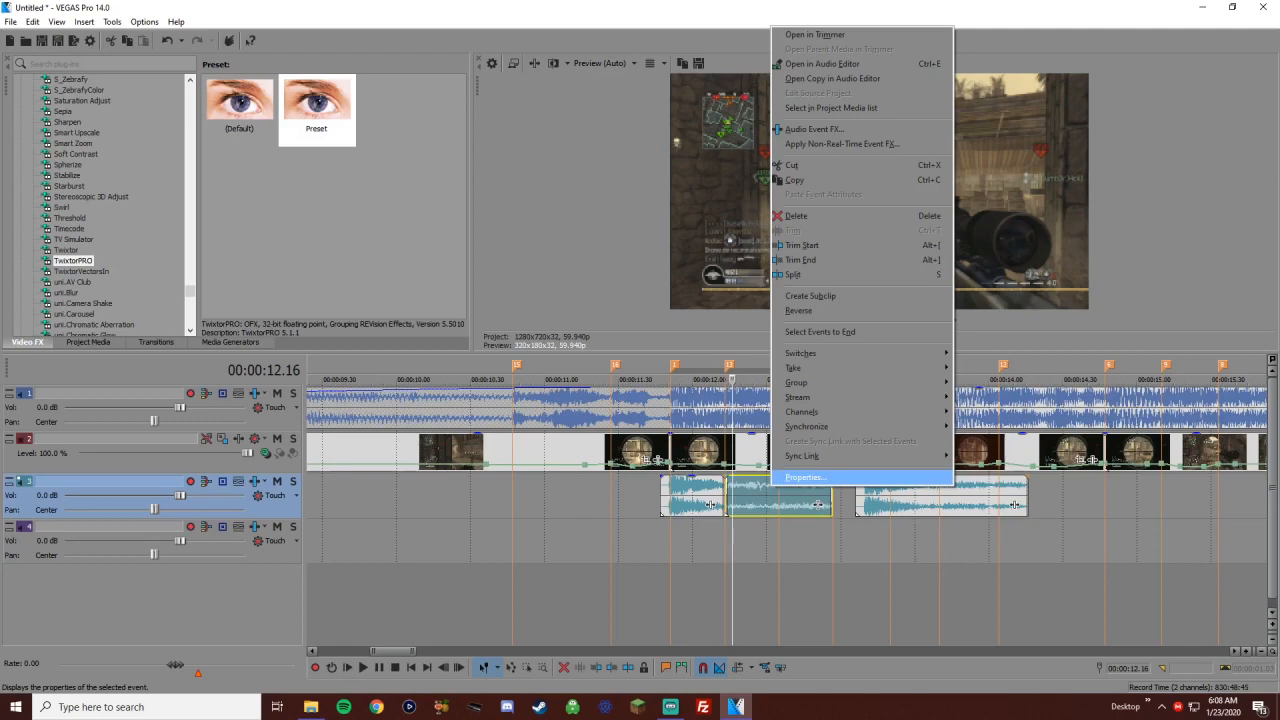
click(805, 477)
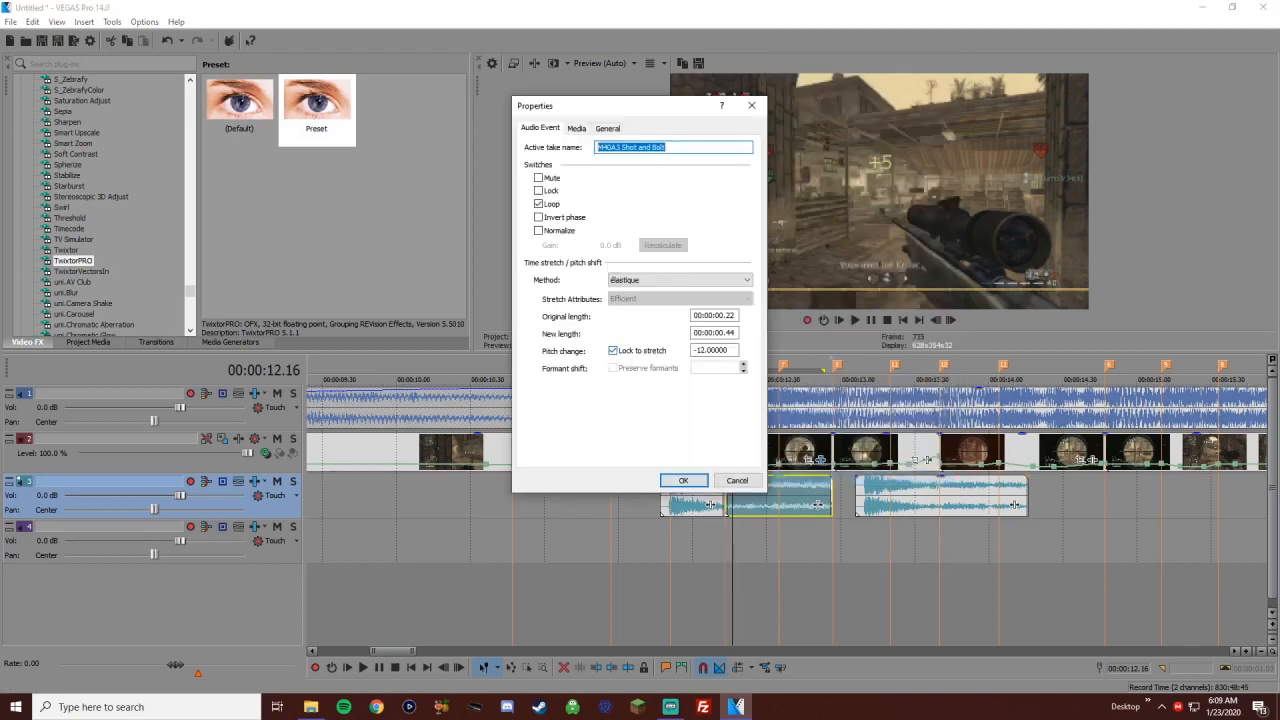
click(683, 480)
Overlap the two parts of the first gunshot sound by about 13 frames and give the crossfade a smooth fade type
click(672, 495)
scroll(672, 495, up, 3)
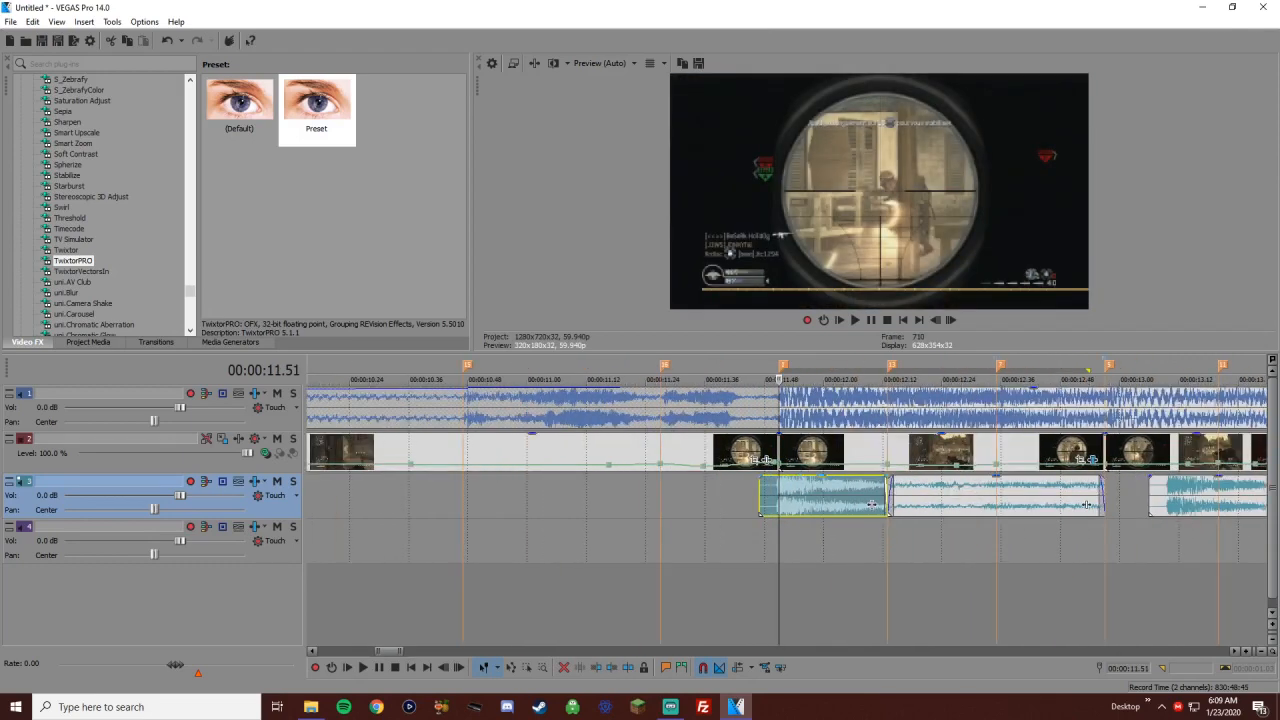
drag(891, 477, 948, 477)
right_click(932, 475)
click(1134, 547)
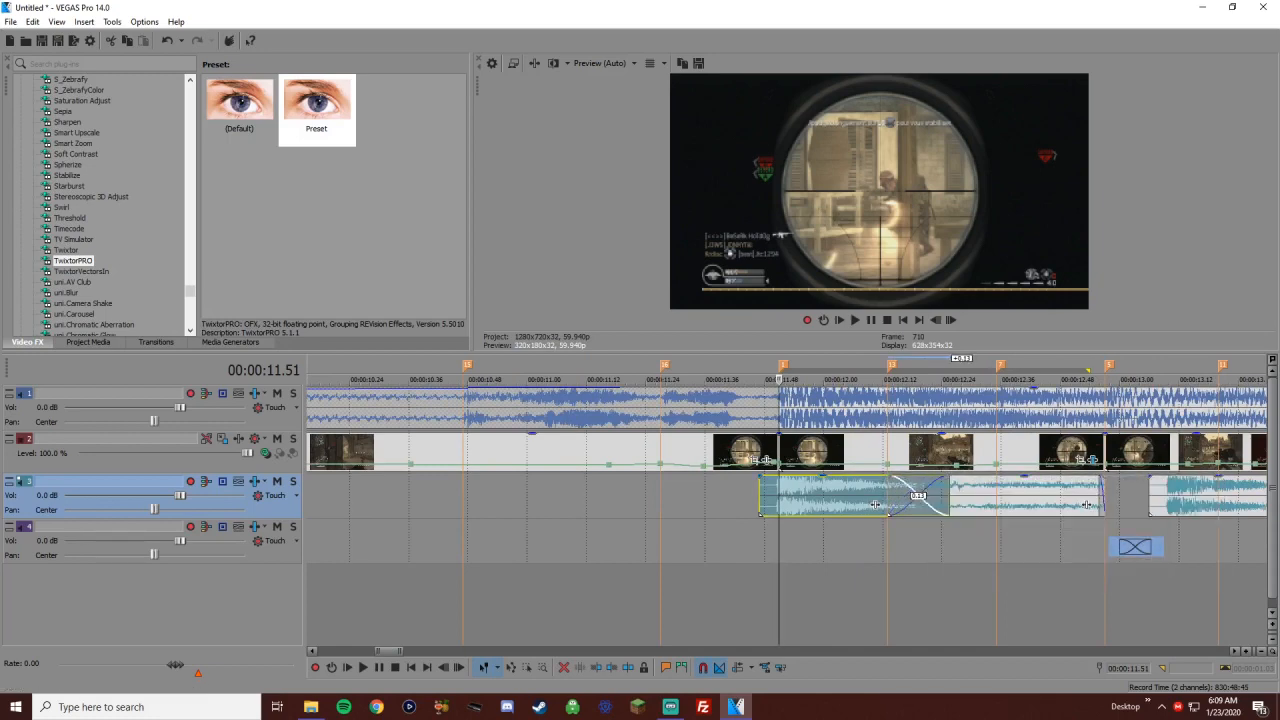
Move the second gunshot sound so its shot hits the clip cut at 00:00:12.57, and trim its lead-in
click(1151, 495)
scroll(1151, 495, up, 1)
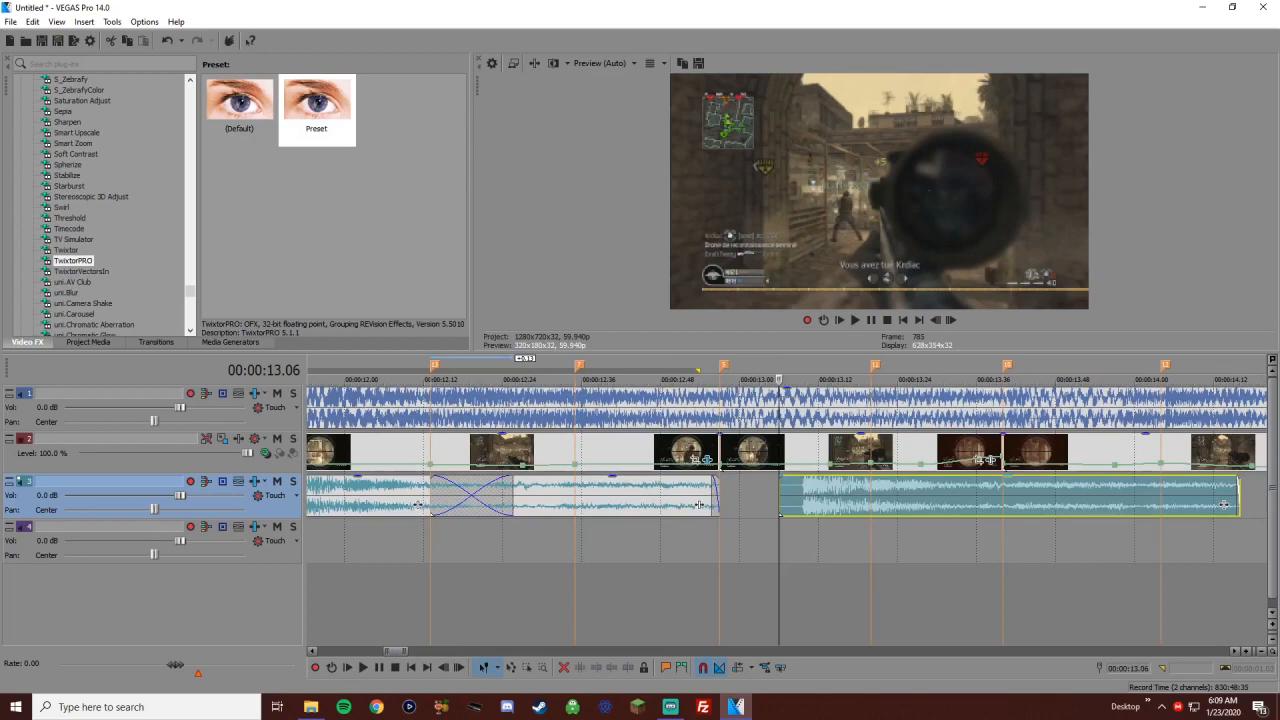
drag(850, 495, 771, 495)
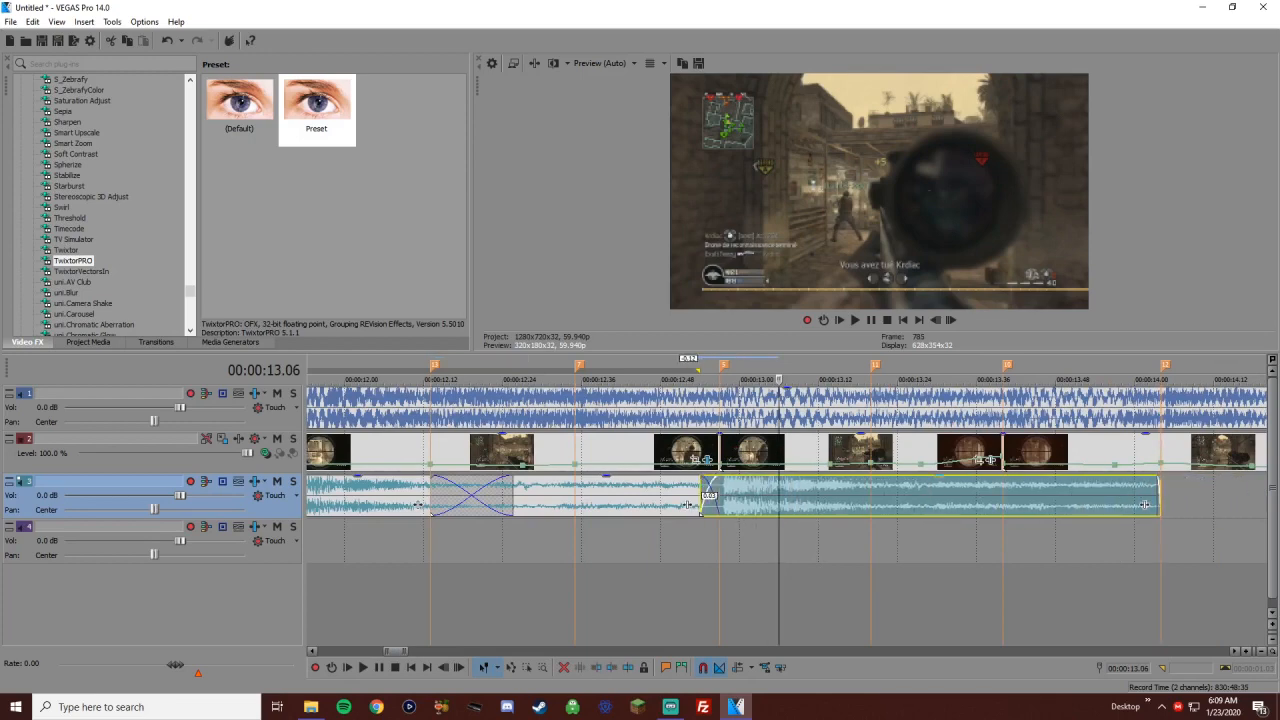
click(719, 540)
scroll(787, 450, down, 1)
scroll(787, 450, up, 3)
scroll(787, 450, down, 1)
drag(800, 495, 794, 495)
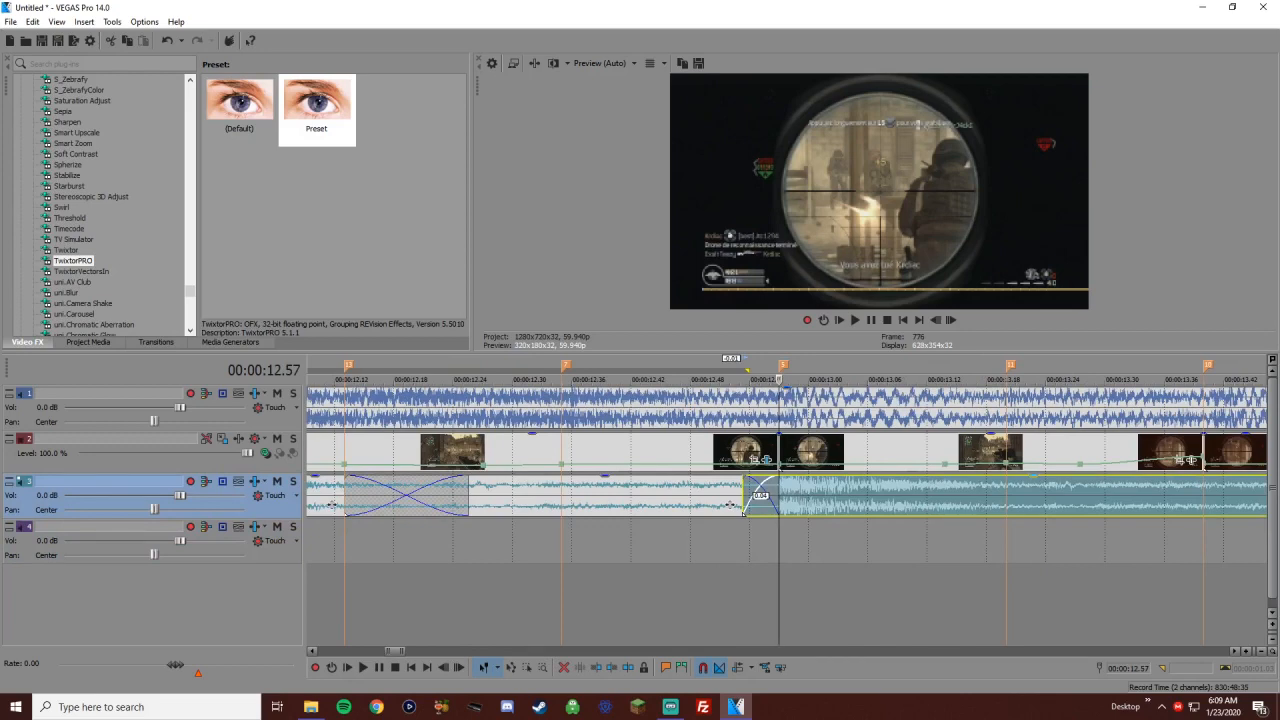
drag(743, 495, 770, 495)
click(691, 495)
scroll(691, 495, down, 3)
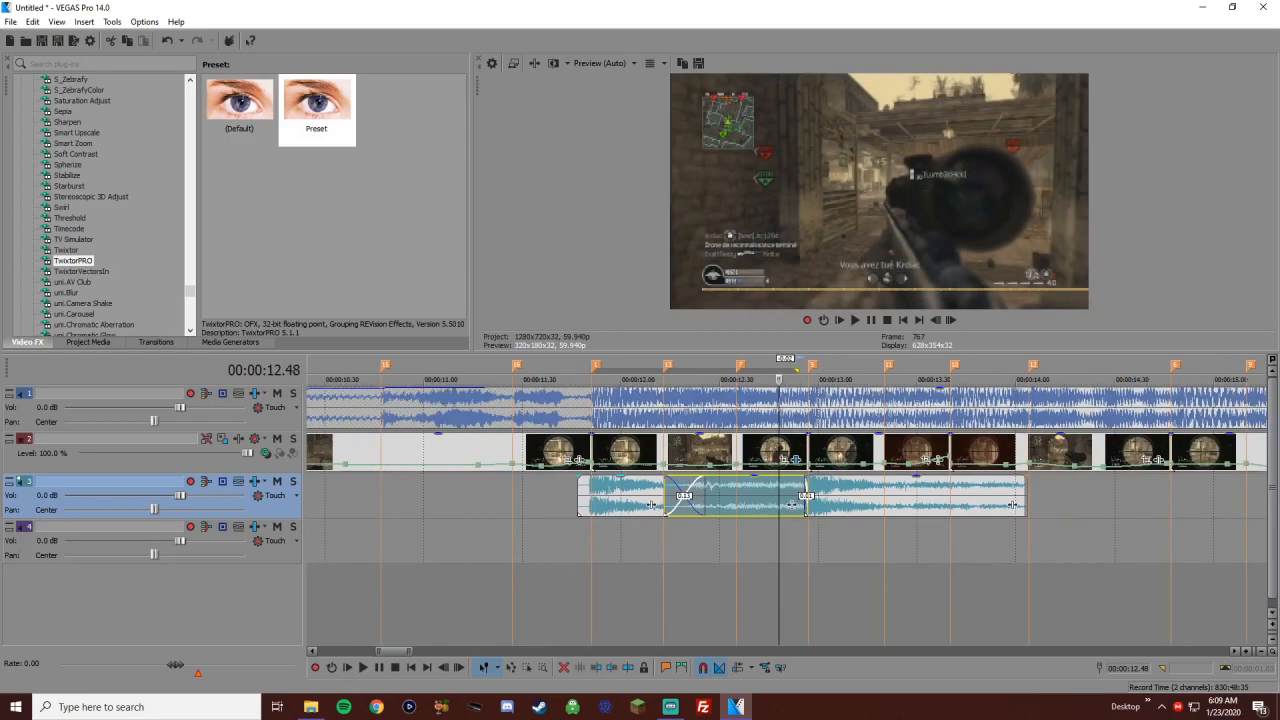
Nudge the first part of the first gunshot sound so its shot lines up with the clip cut at 00:00:11.51
click(591, 495)
scroll(591, 495, up, 3)
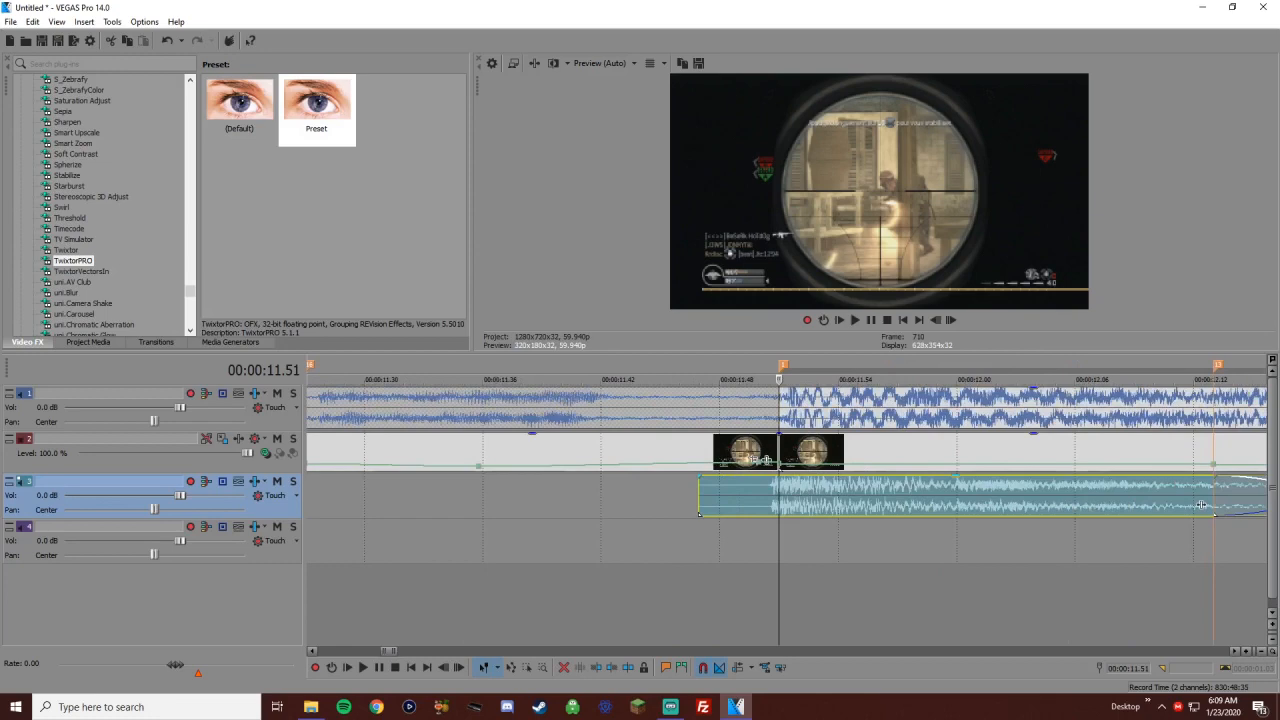
drag(769, 495, 779, 495)
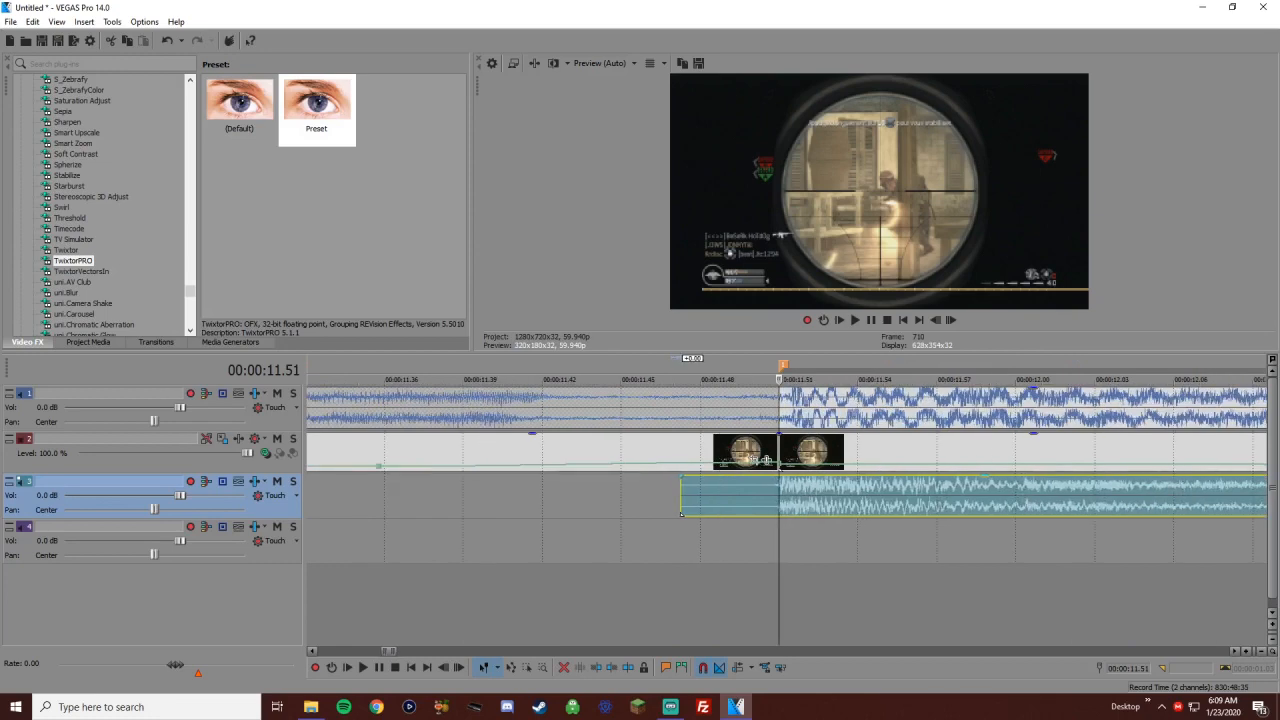
Play back the first two gunshot sounds against the video clips to check their sync
scroll(779, 495, down, 2)
key(space)
scroll(800, 500, down, 2)
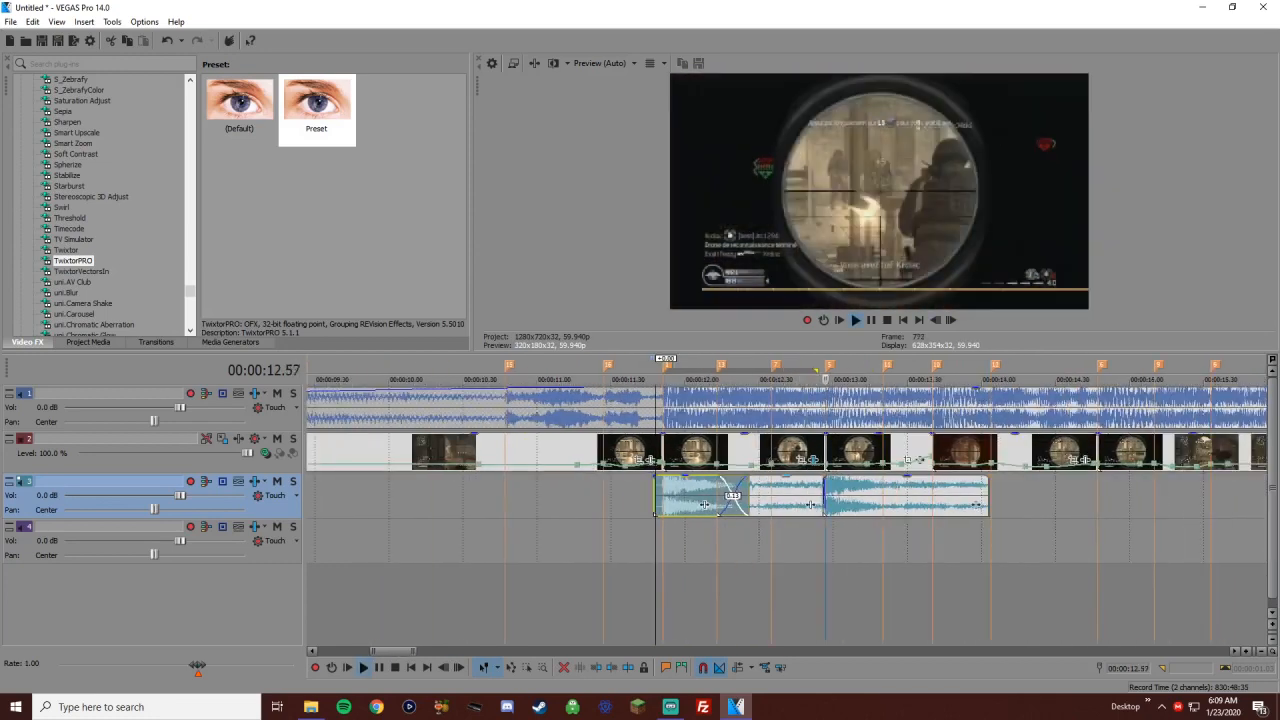
scroll(787, 495, down, 2)
key(space)
scroll(787, 495, down, 1)
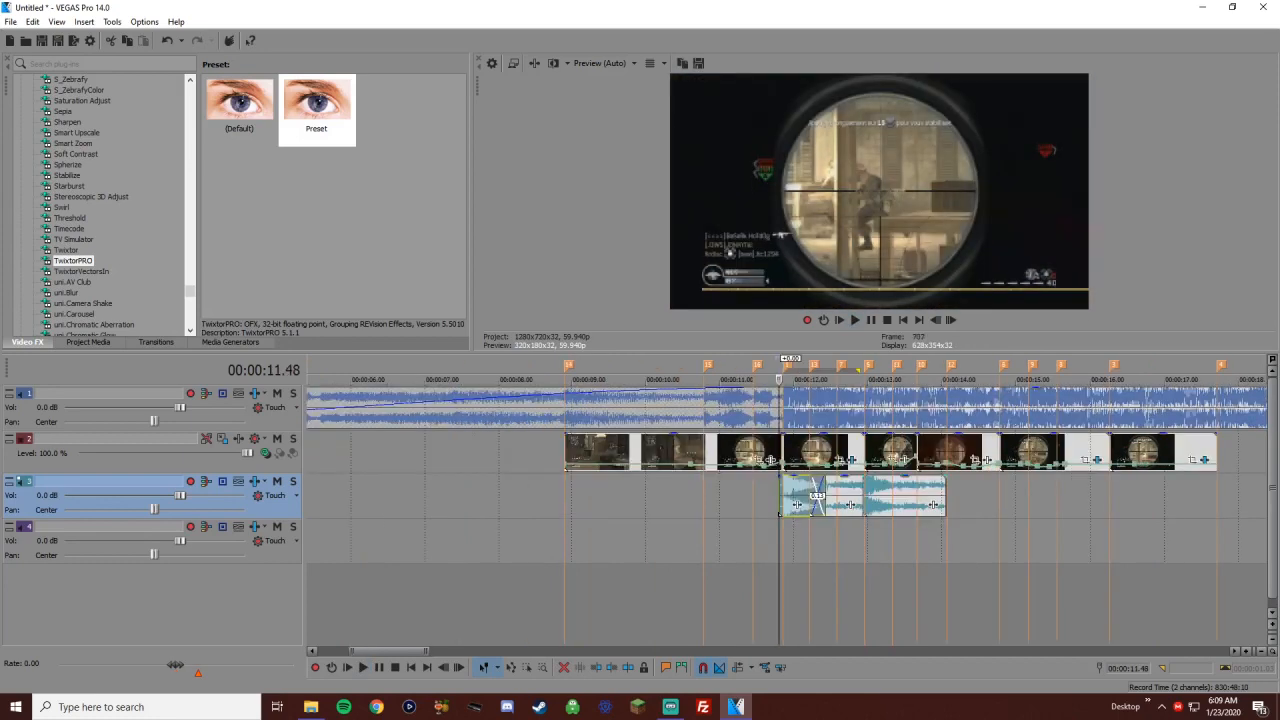
click(747, 495)
key(s)
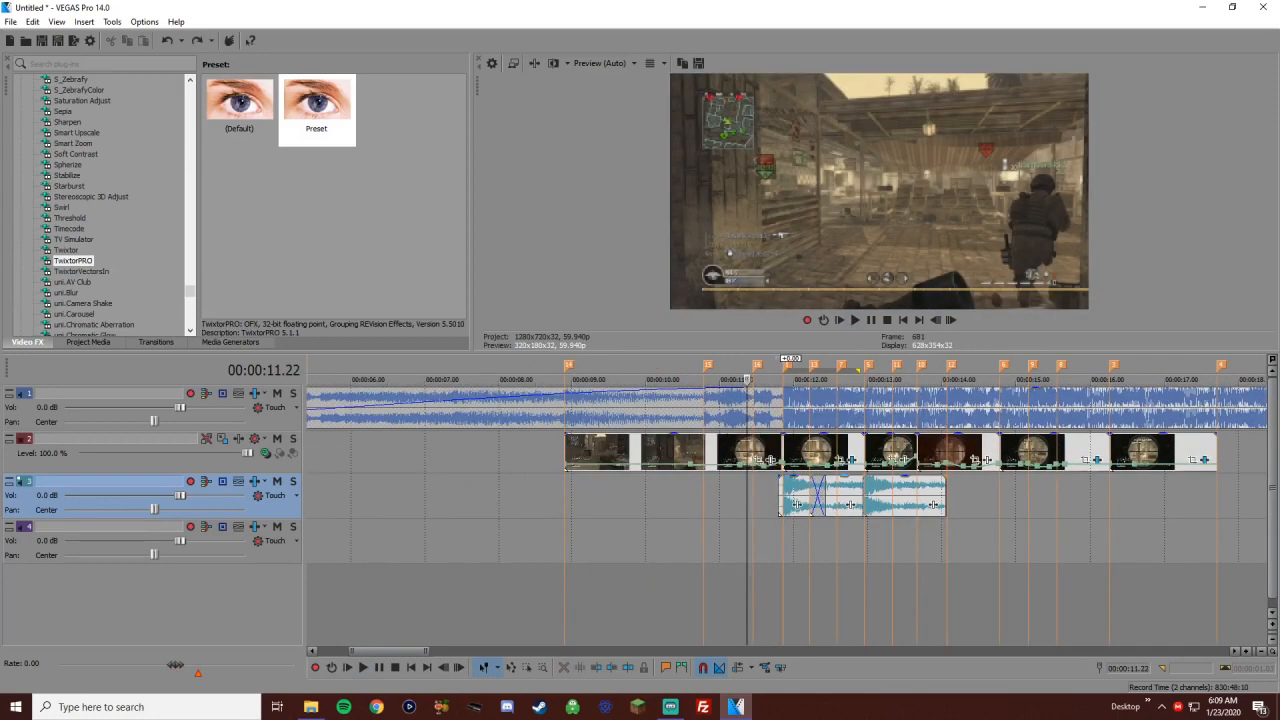
Split the second gunshot sound at the next clip cut, delete the remainder and place a copy of the trimmed sound after it
click(917, 495)
key(s)
key(Delete)
drag(881, 495, 916, 495)
Align the copied third gunshot sound so its shot lands on the clip cut at 00:00:13.40
click(924, 495)
scroll(924, 495, up, 1)
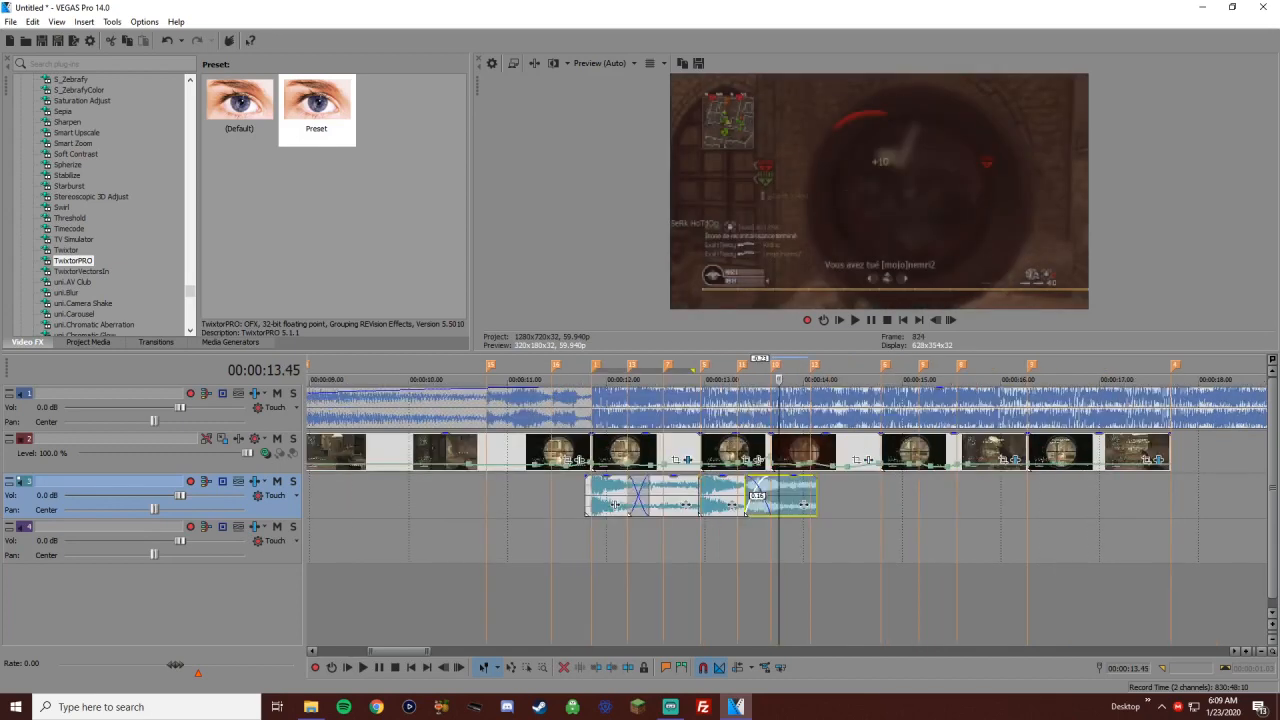
drag(778, 495, 804, 495)
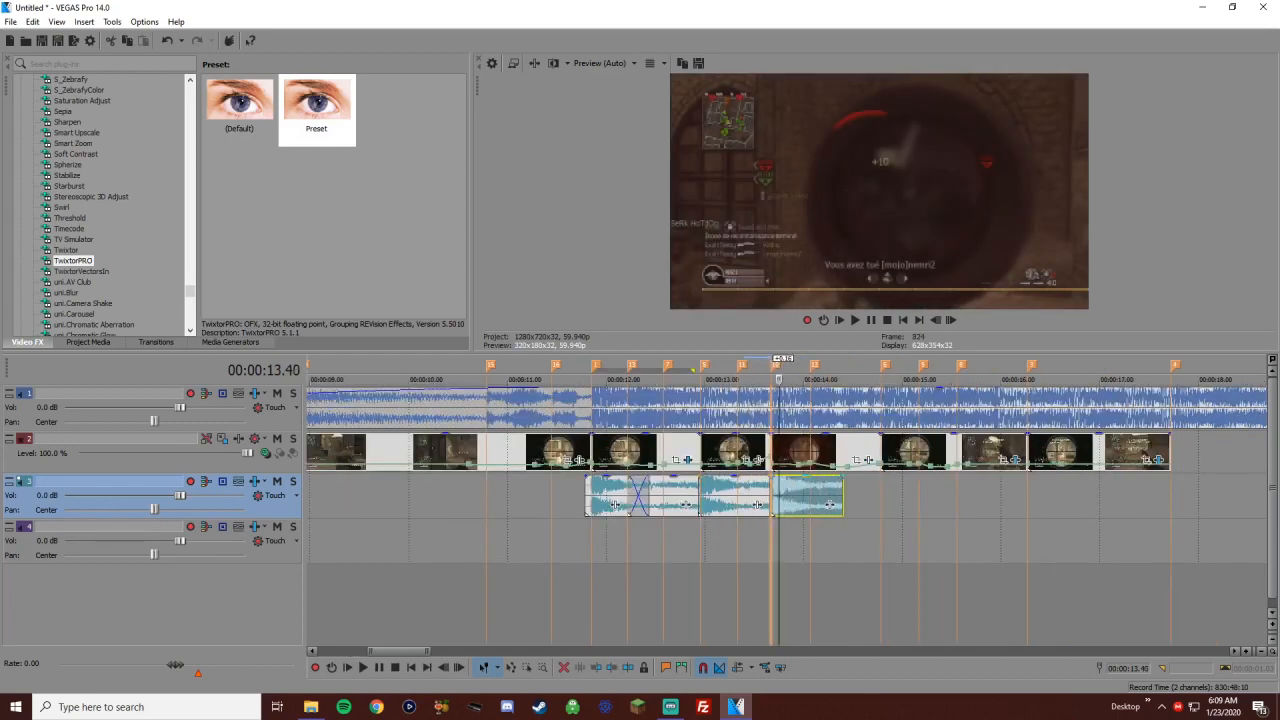
click(772, 495)
scroll(772, 495, up, 3)
scroll(548, 504, up, 4)
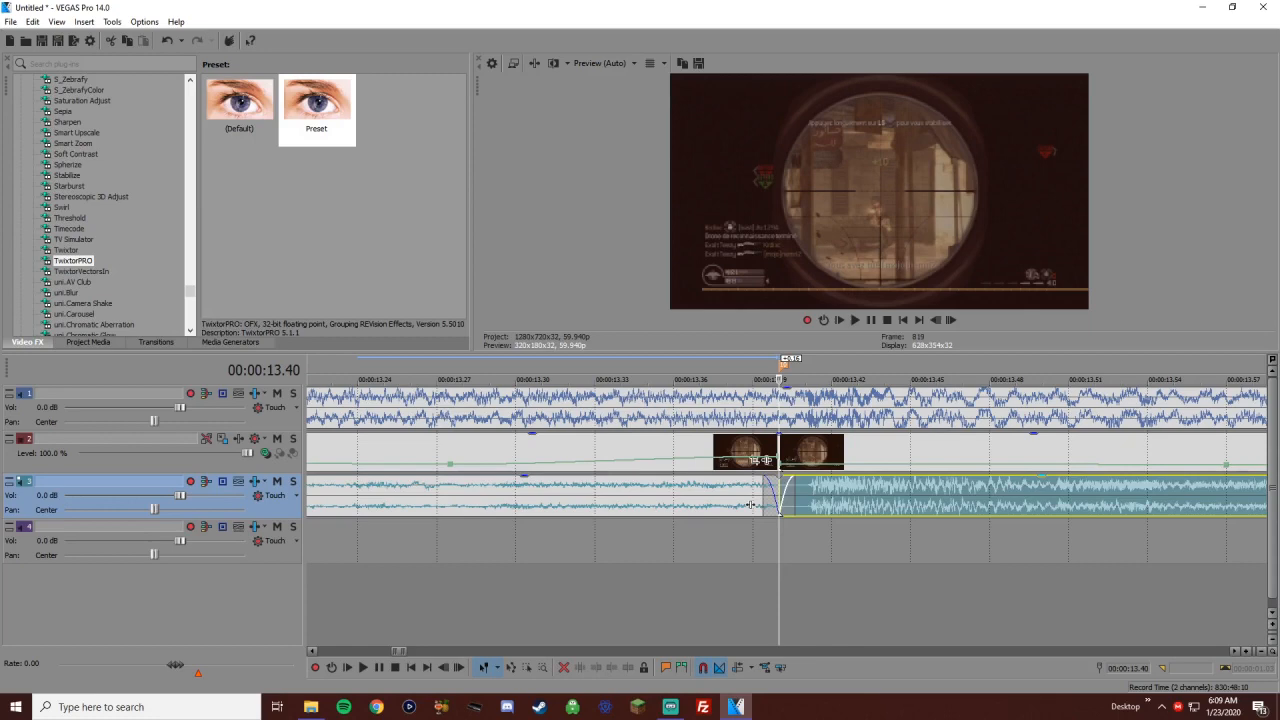
scroll(745, 505, down, 5)
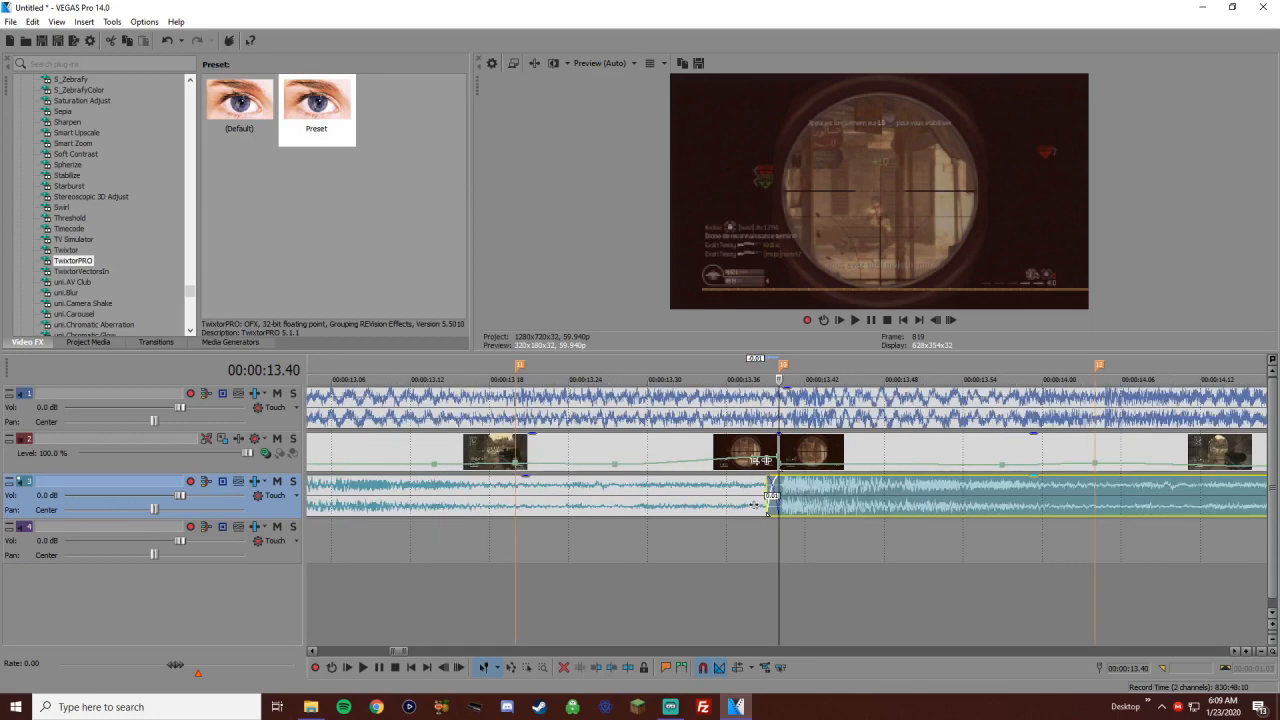
Extend the third gunshot sound to the next clip cut and place a copy of it there as the fourth gunshot
scroll(778, 505, down, 1)
click(825, 495)
drag(886, 495, 1037, 495)
click(885, 495)
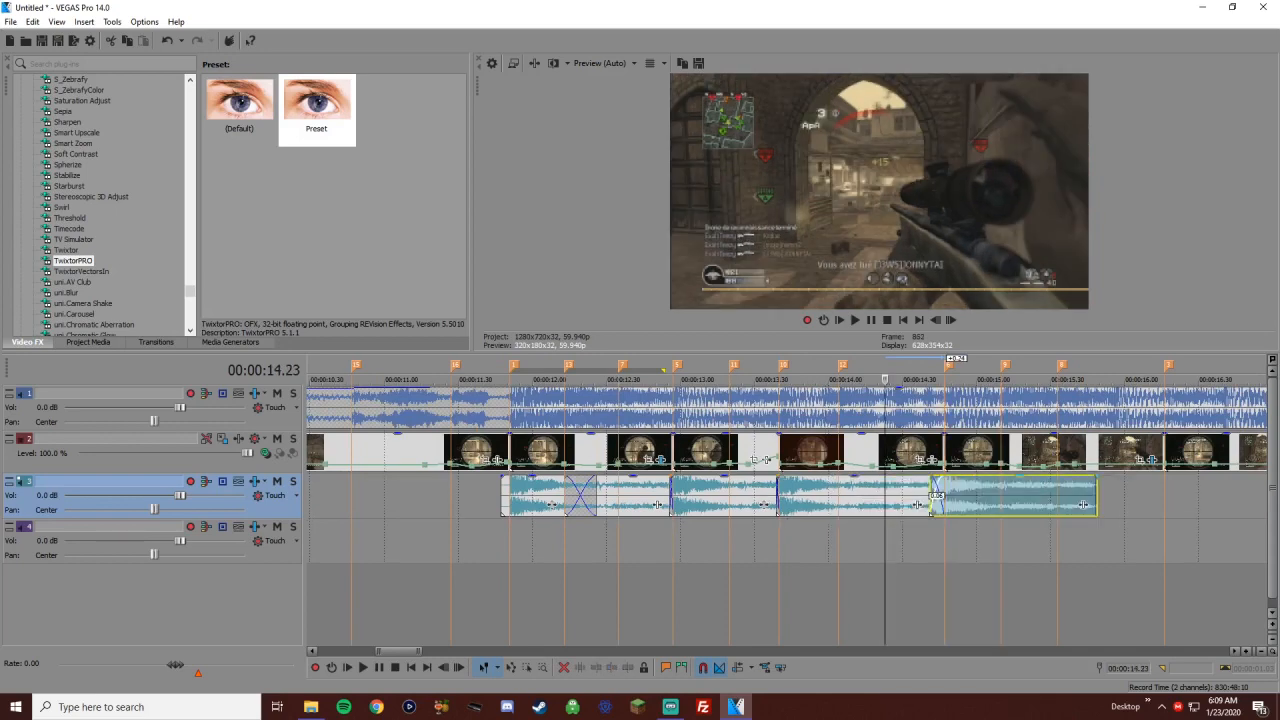
Align the fourth gunshot sound with the clip cut at 00:00:14.47 and play back the result
click(942, 495)
scroll(942, 495, up, 4)
drag(719, 500, 754, 504)
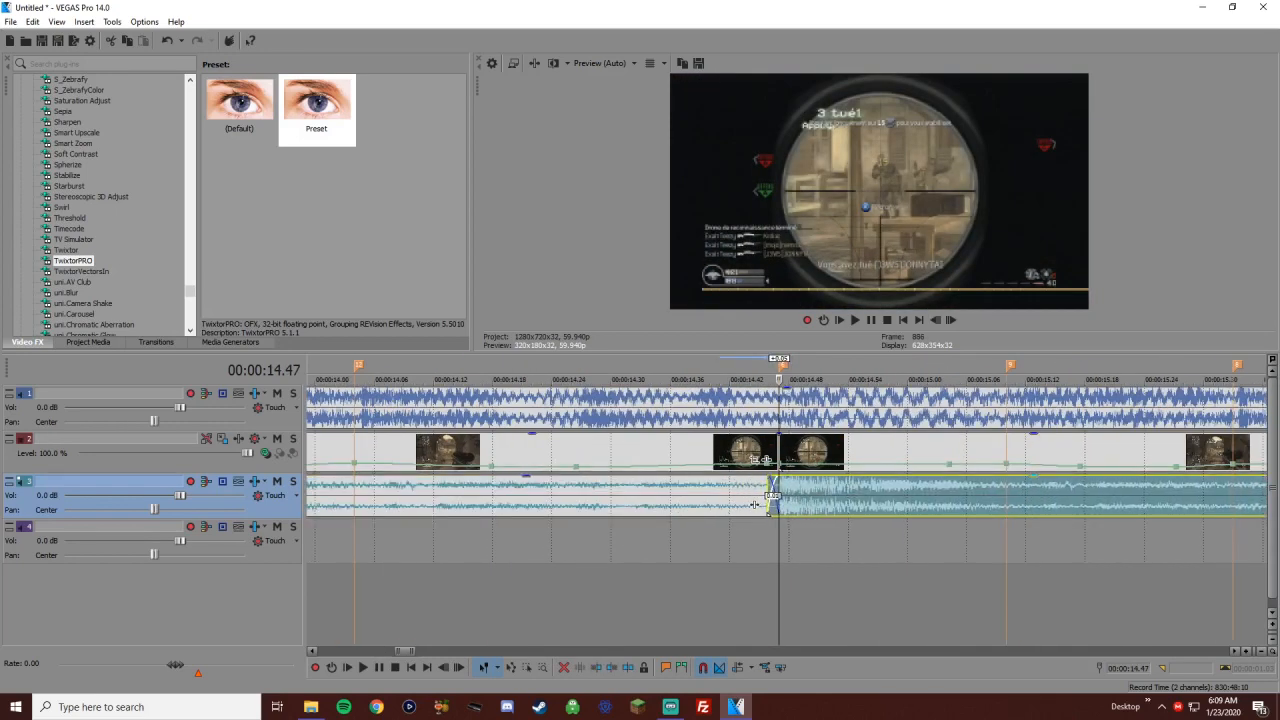
click(729, 540)
key(space)
scroll(729, 540, down, 5)
key(space)
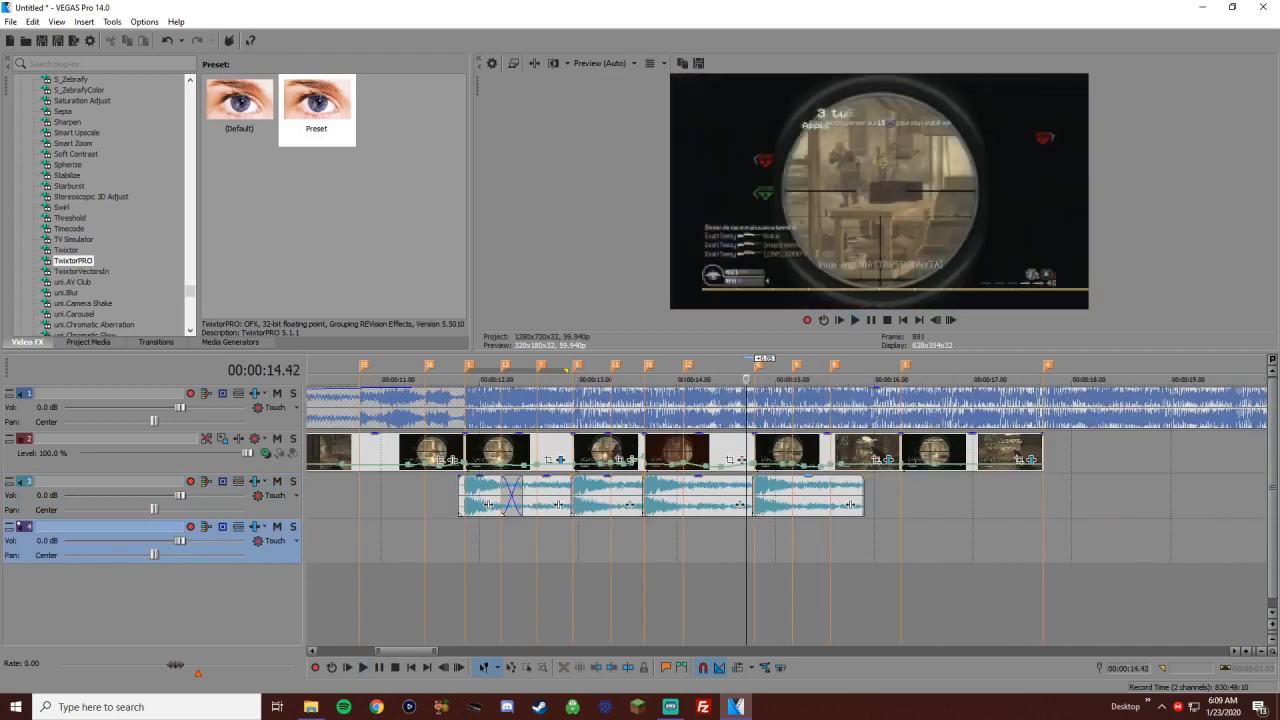
Split the fourth gunshot sound at 00:00:15.10 and stretch its second part to the next clip cut
click(792, 495)
key(s)
drag(850, 504, 886, 505)
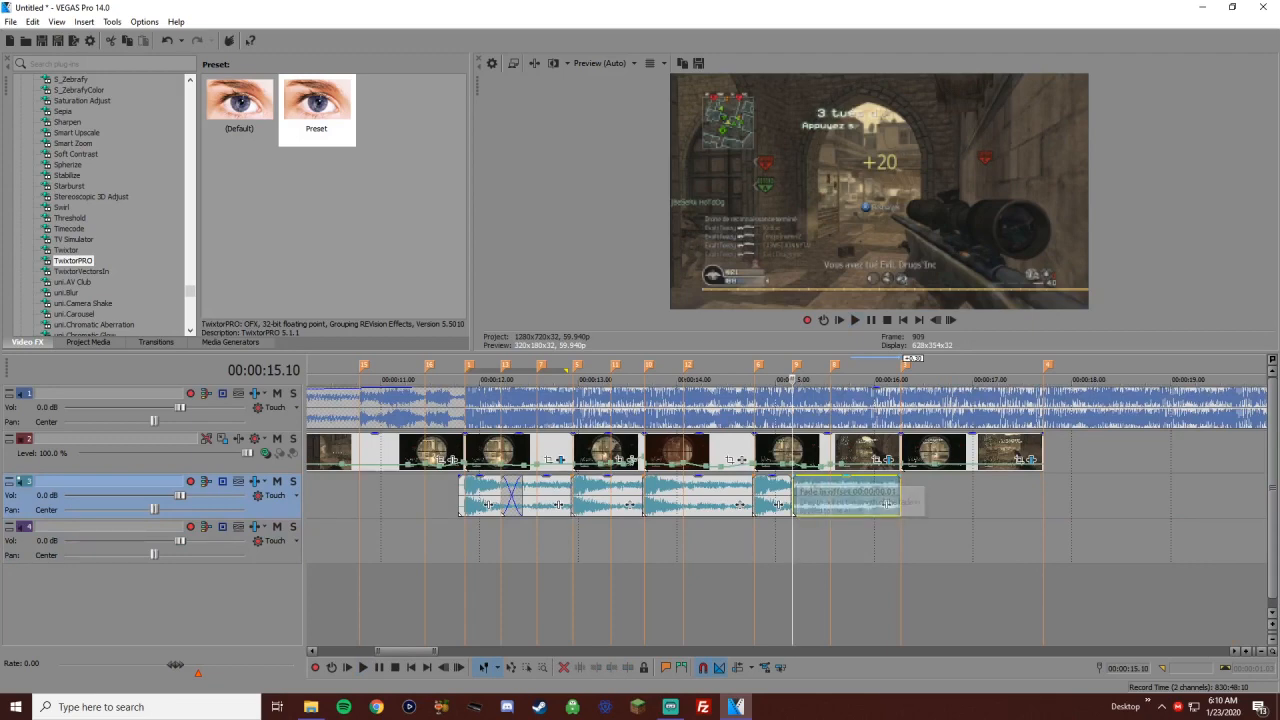
Lock the pitch change of the fourth gunshot's second part to its stretch
right_click(886, 505)
click(880, 462)
click(613, 350)
click(683, 480)
Crossfade the fourth gunshot's two parts over about 15 frames with a smooth fade type, and play back the result
drag(792, 485, 817, 485)
right_click(811, 477)
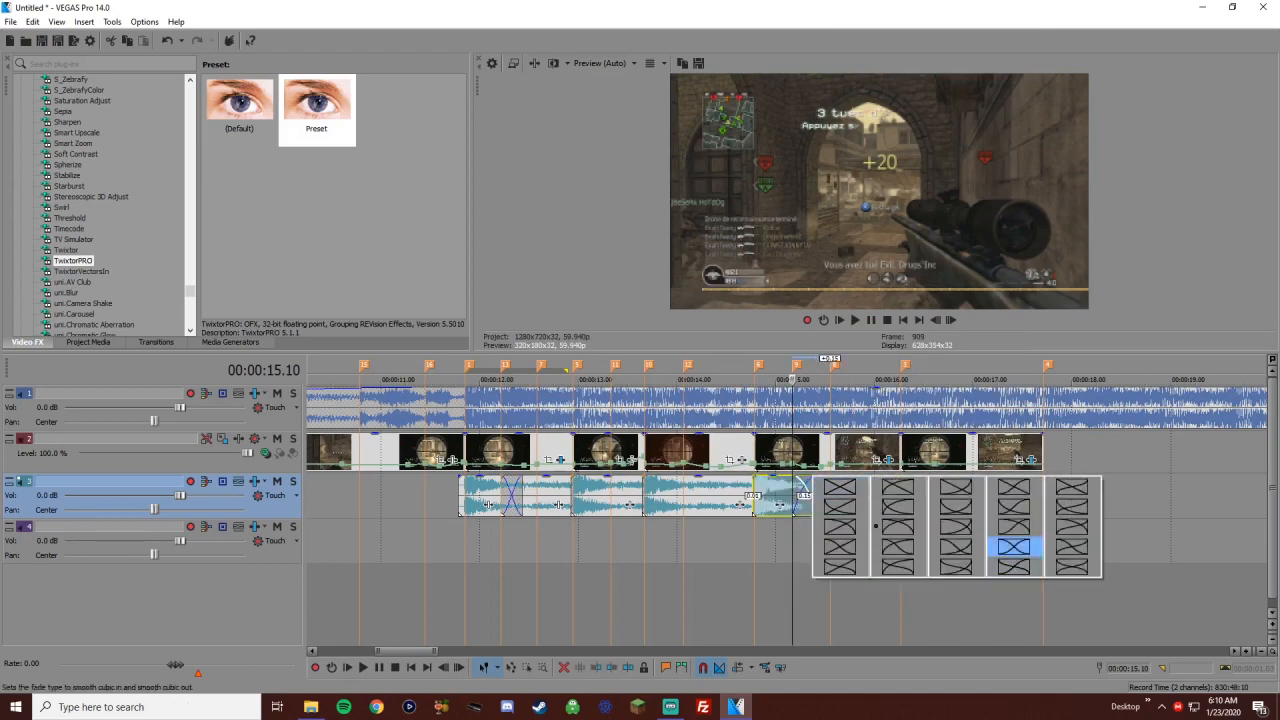
click(1013, 546)
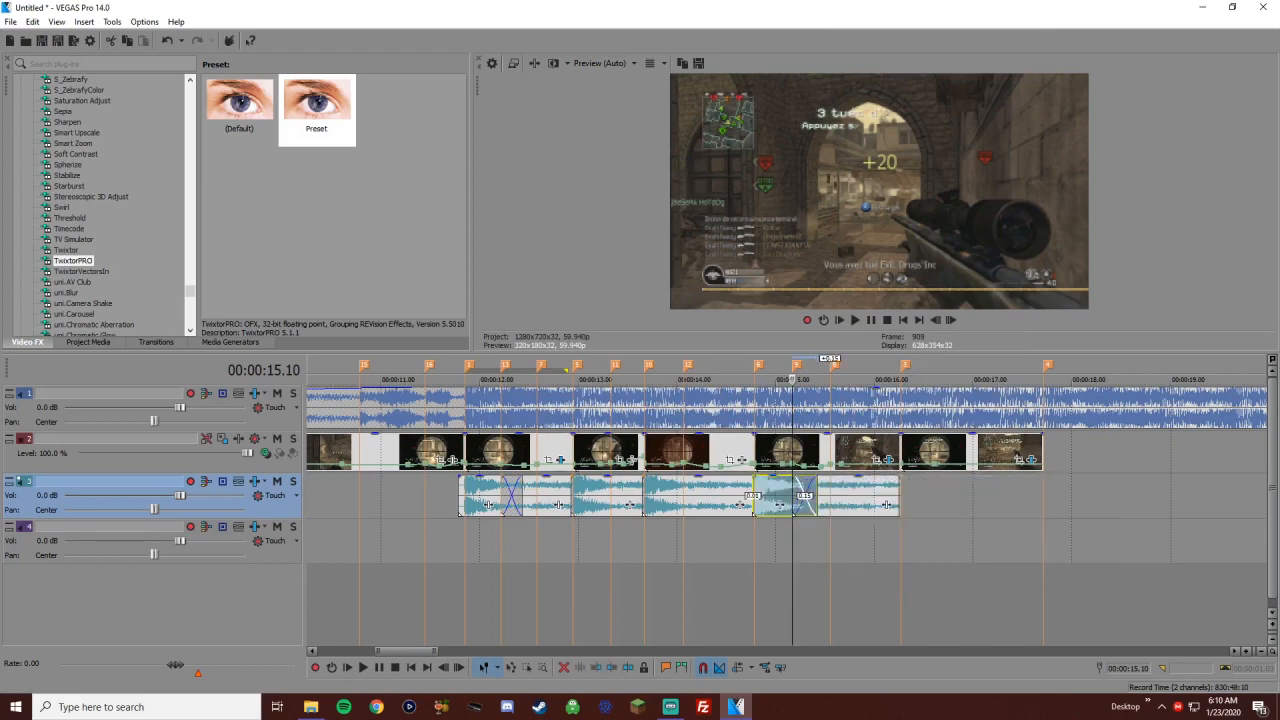
click(754, 540)
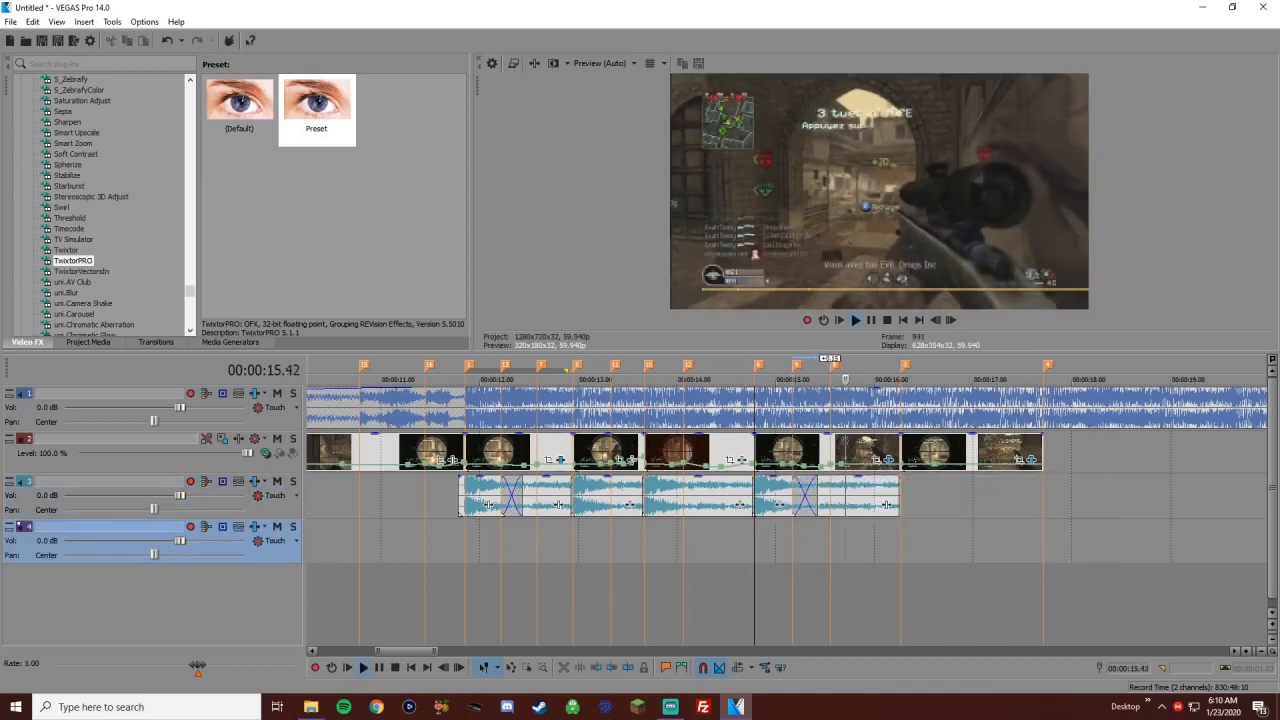
key(space)
Place a copy of the gunshot sound at the last clip's start and align its shot with that cut
click(864, 495)
click(767, 495)
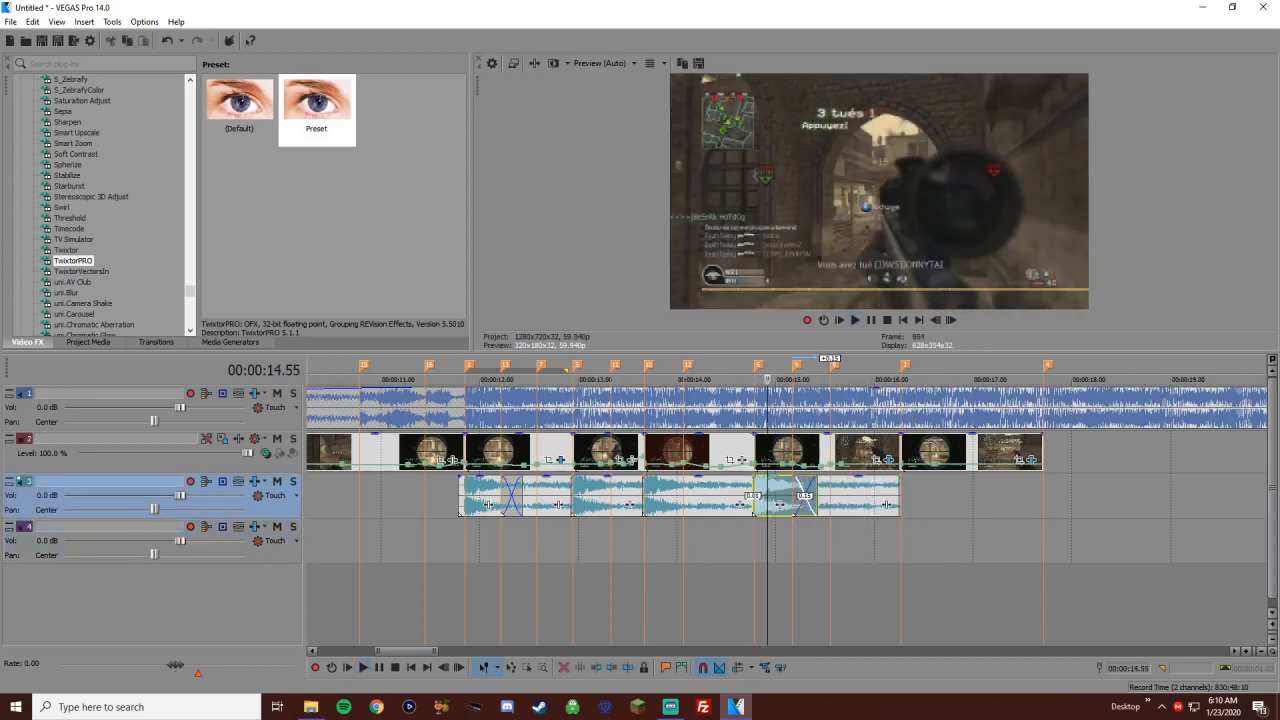
click(917, 495)
mouse_move(767, 495)
mouse_down()
mouse_move(923, 495)
mouse_move(791, 495)
mouse_up()
scroll(917, 495, up, 4)
drag(543, 505, 525, 505)
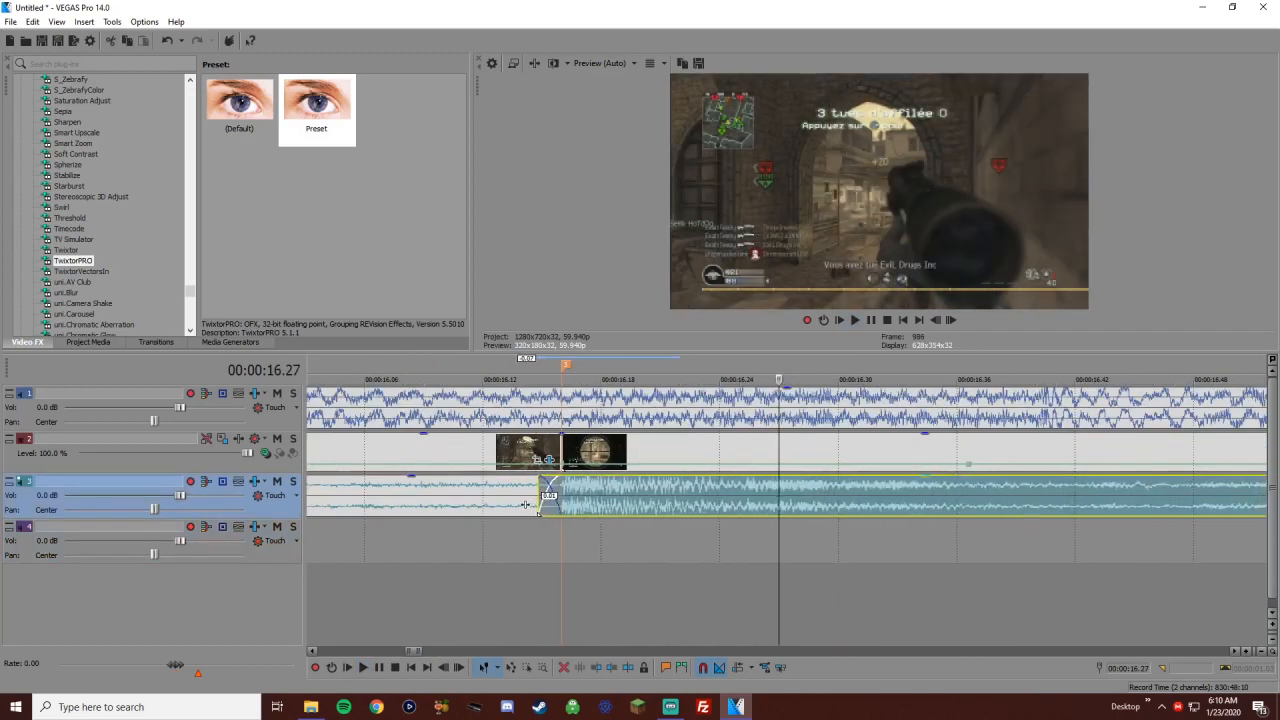
scroll(1031, 505, down, 3)
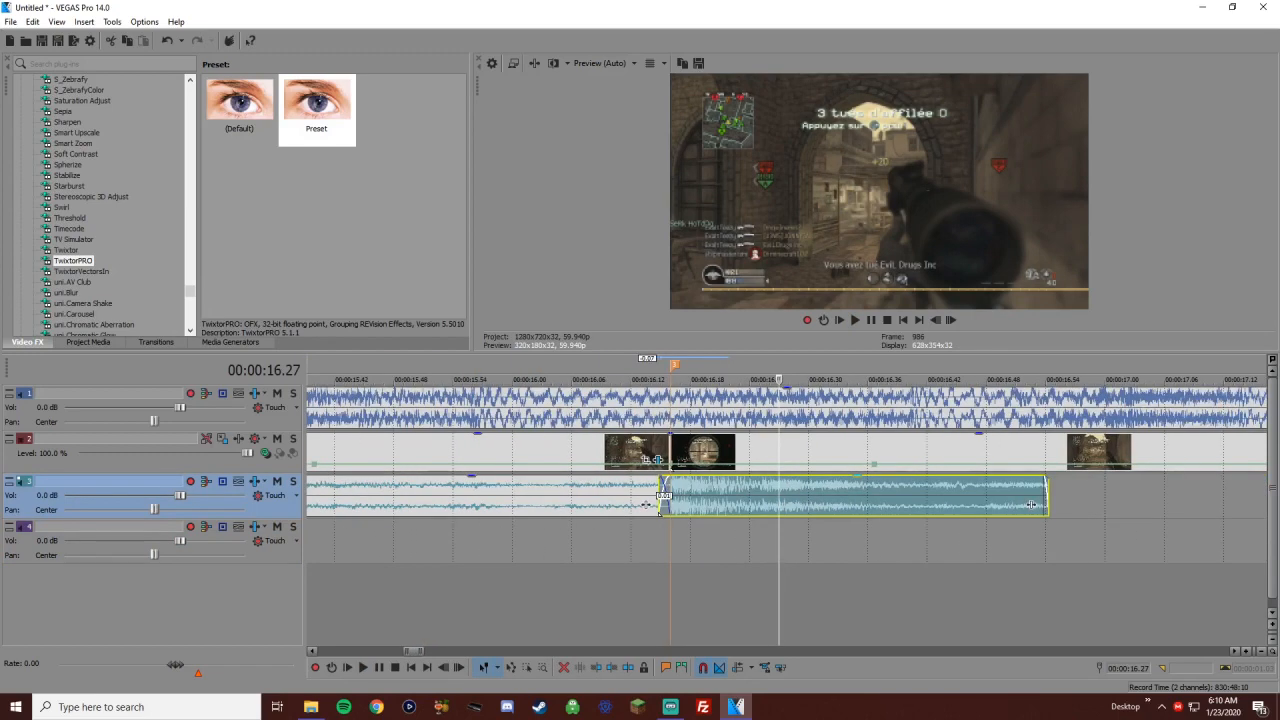
Split the last gunshot sound at 00:00:16.30
key(Right)
key(Right)
key(Right)
key(s)
scroll(786, 505, down, 3)
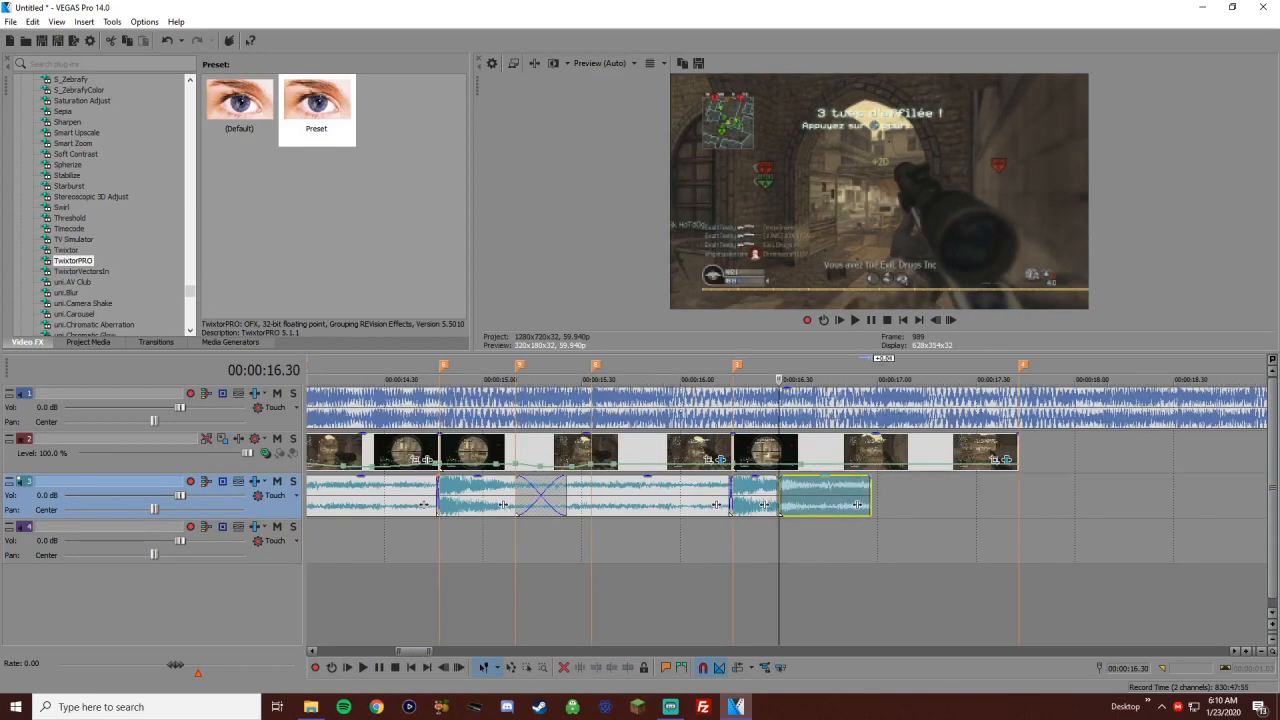
Stretch the last gunshot's second part to a length of 54 frames with its pitch change locked to the stretch
right_click(890, 497)
click(930, 485)
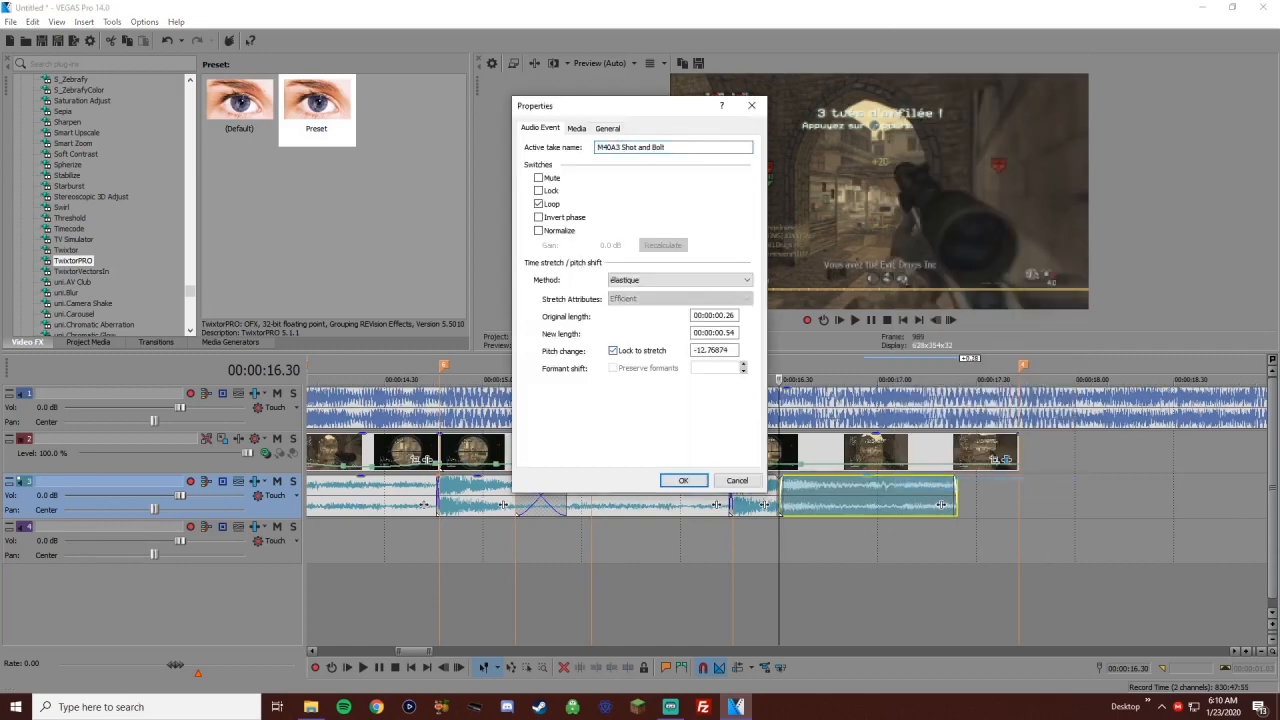
key(Return)
Play back the last gunshot sound from 00:00:16.08 to check it against the clip
click(706, 540)
key(space)
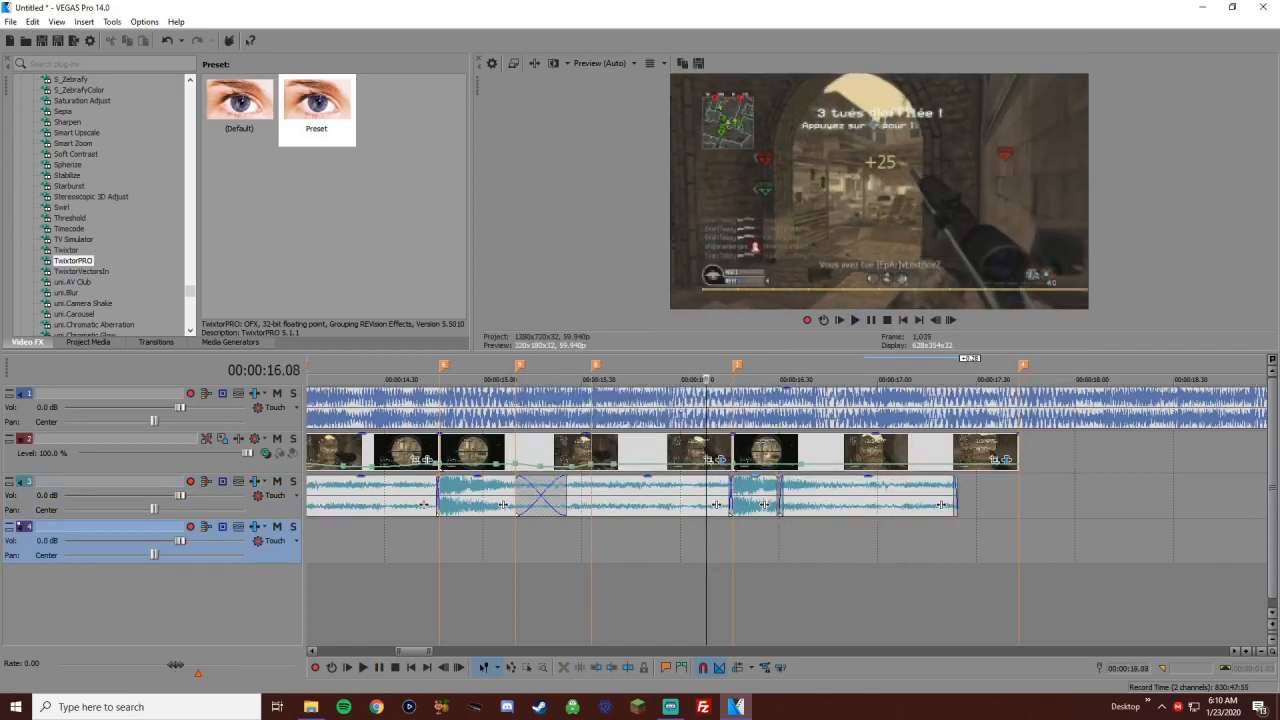
key(space)
Crossfade the last gunshot's two parts smoothly over about 12 frames and extend the second part to the end of the last clip
drag(780, 497, 813, 497)
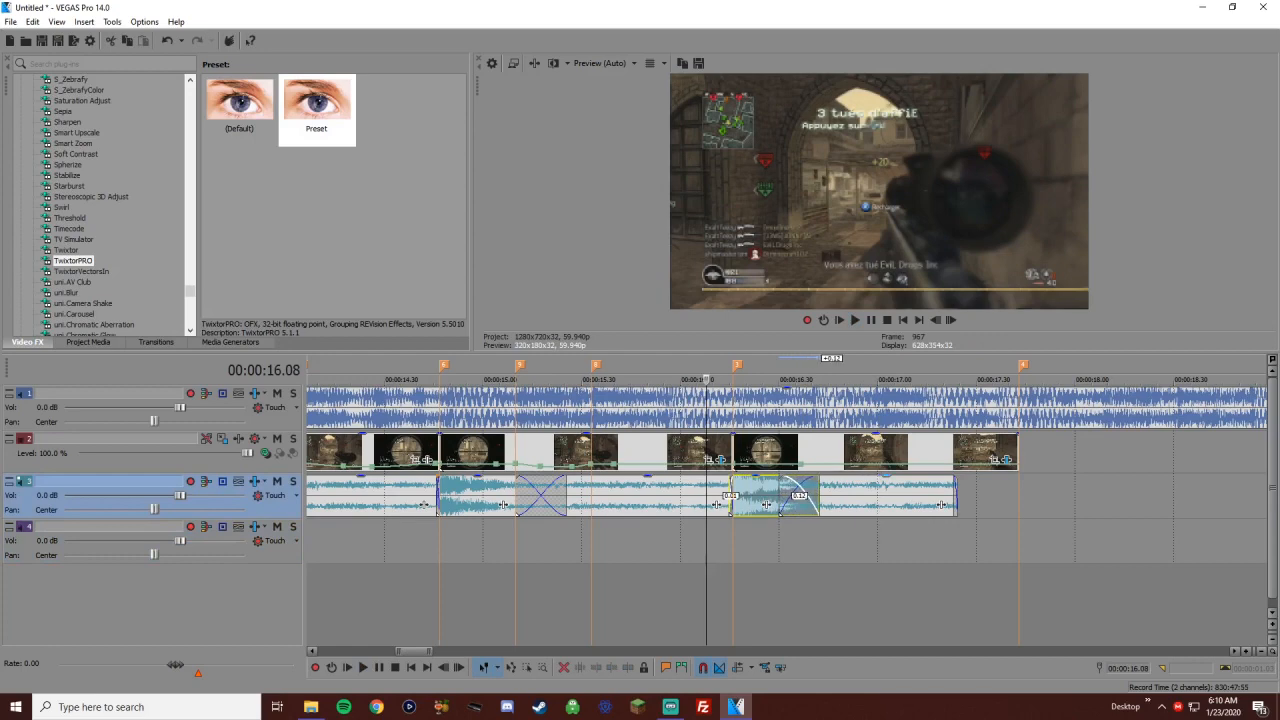
right_click(806, 478)
click(1010, 548)
drag(957, 490, 953, 490)
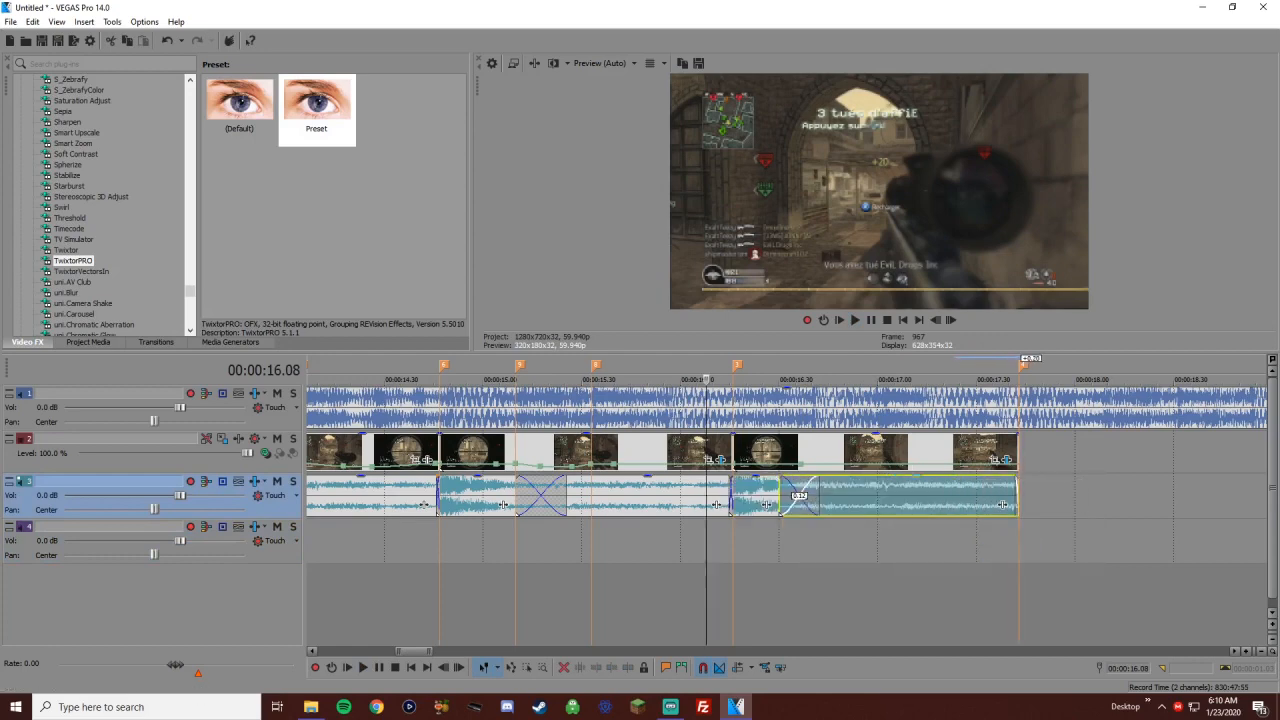
Fade out the last gunshot's second part in a long curve down to the end of the last clip and play it back
right_click(857, 485)
click(879, 547)
click(733, 540)
scroll(733, 540, up, 1)
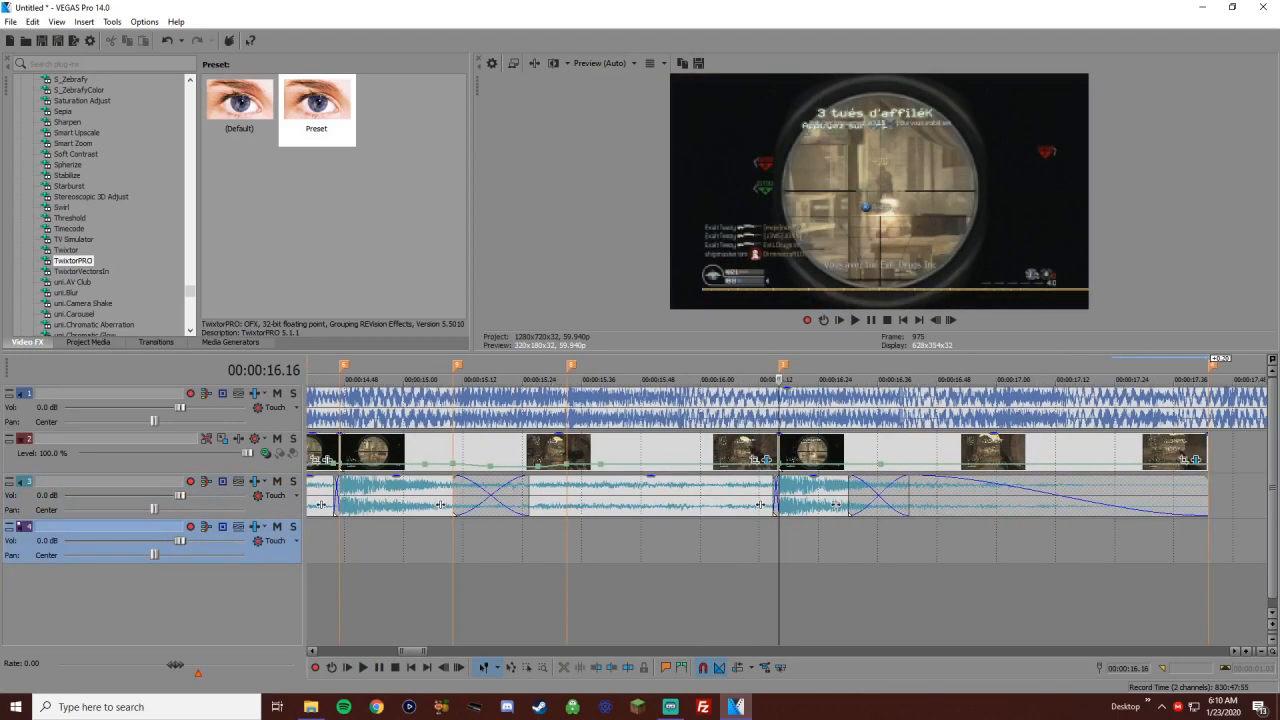
scroll(733, 540, down, 4)
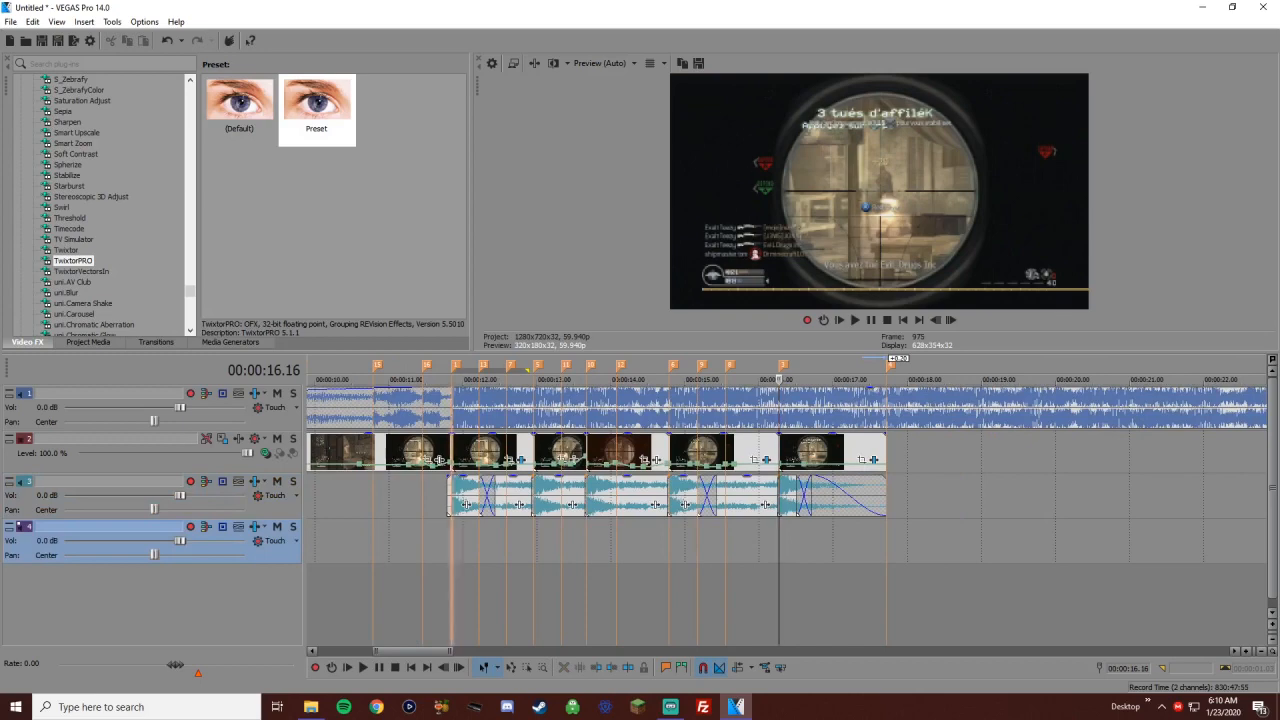
key(space)
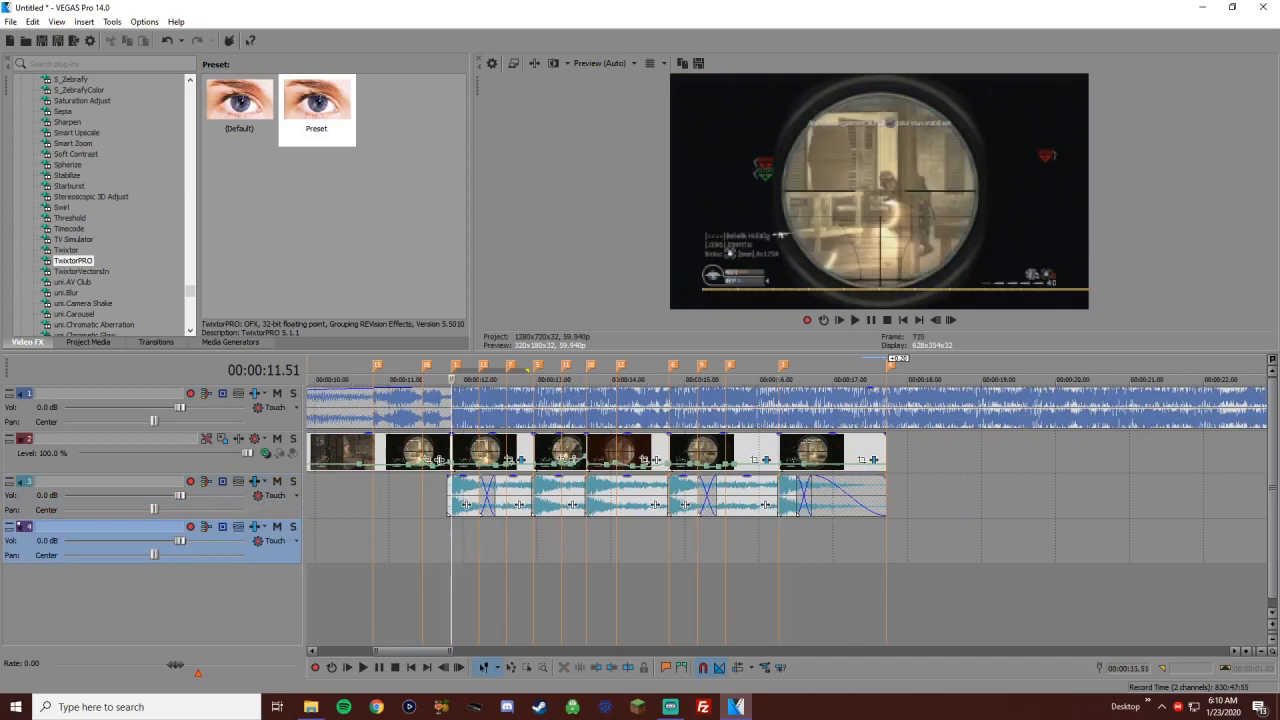
Add the Smooth/Enhance and Reverb effects to the gunshot track's audio effect chain
click(222, 481)
click(728, 114)
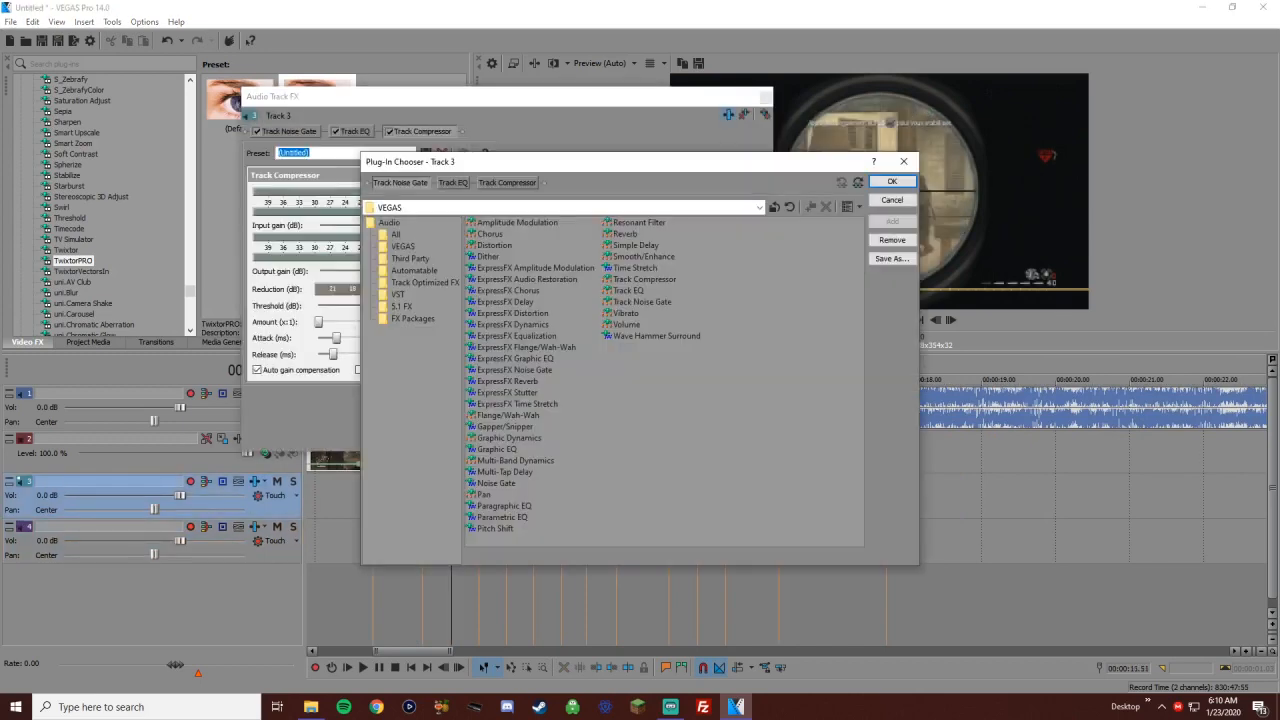
double_click(643, 256)
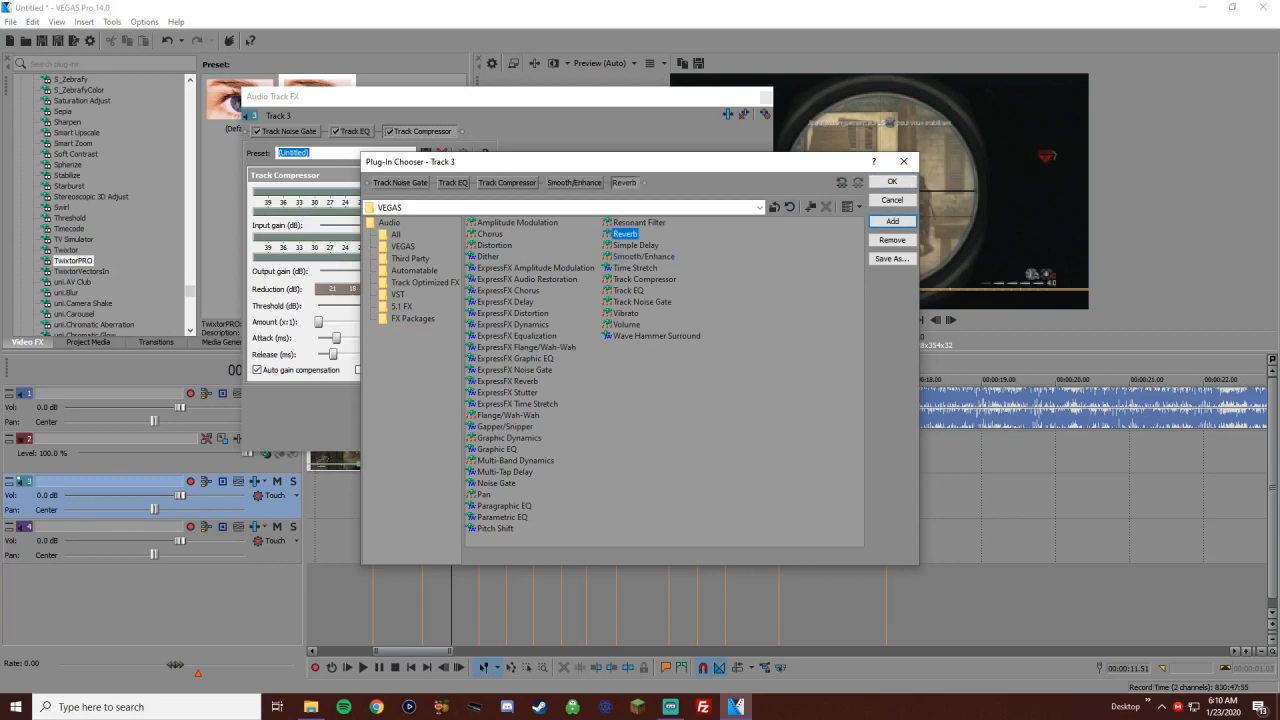
key(Return)
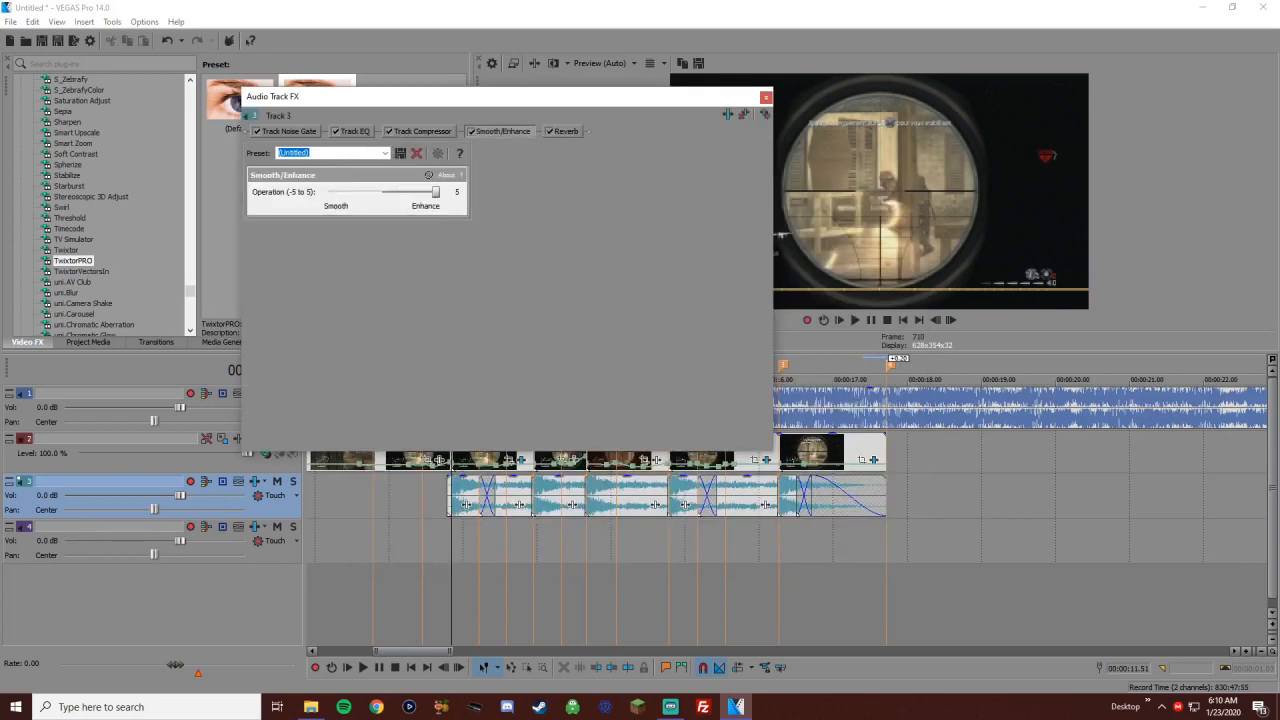
Set the gunshot track's Reverb to the Cathedral preset with the Cavernous space reverberation mode
click(566, 131)
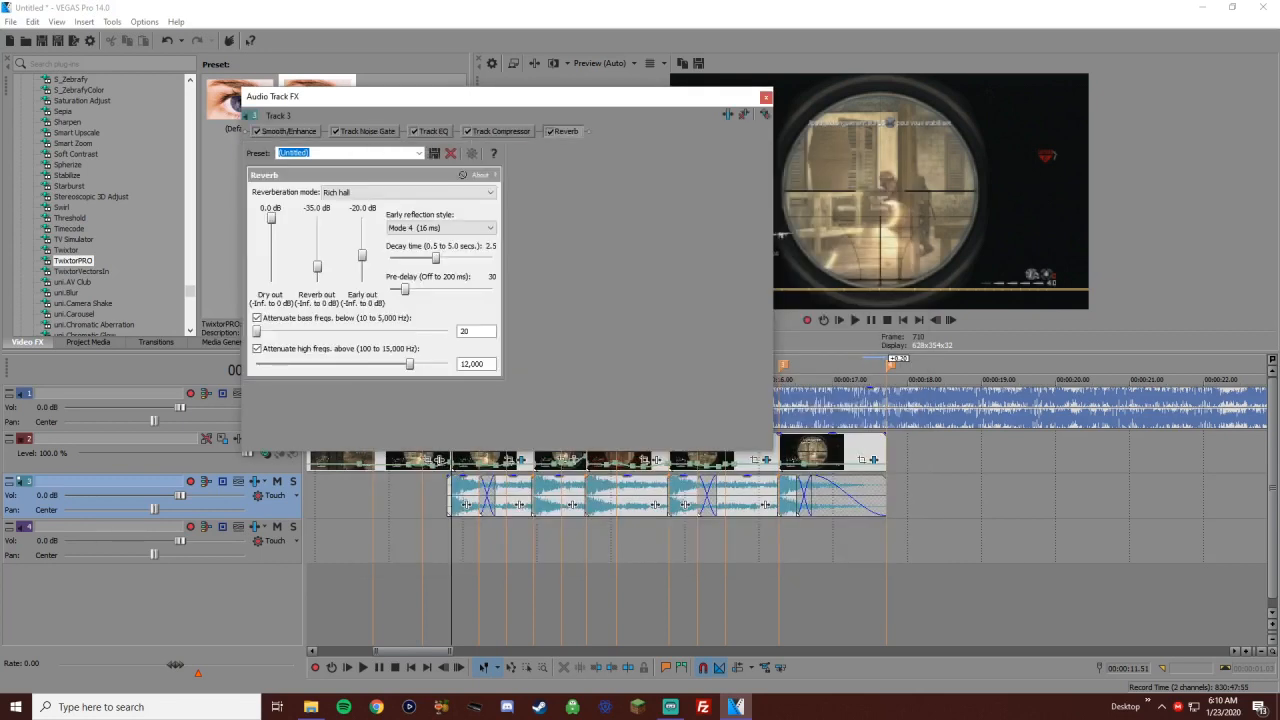
click(418, 153)
click(338, 184)
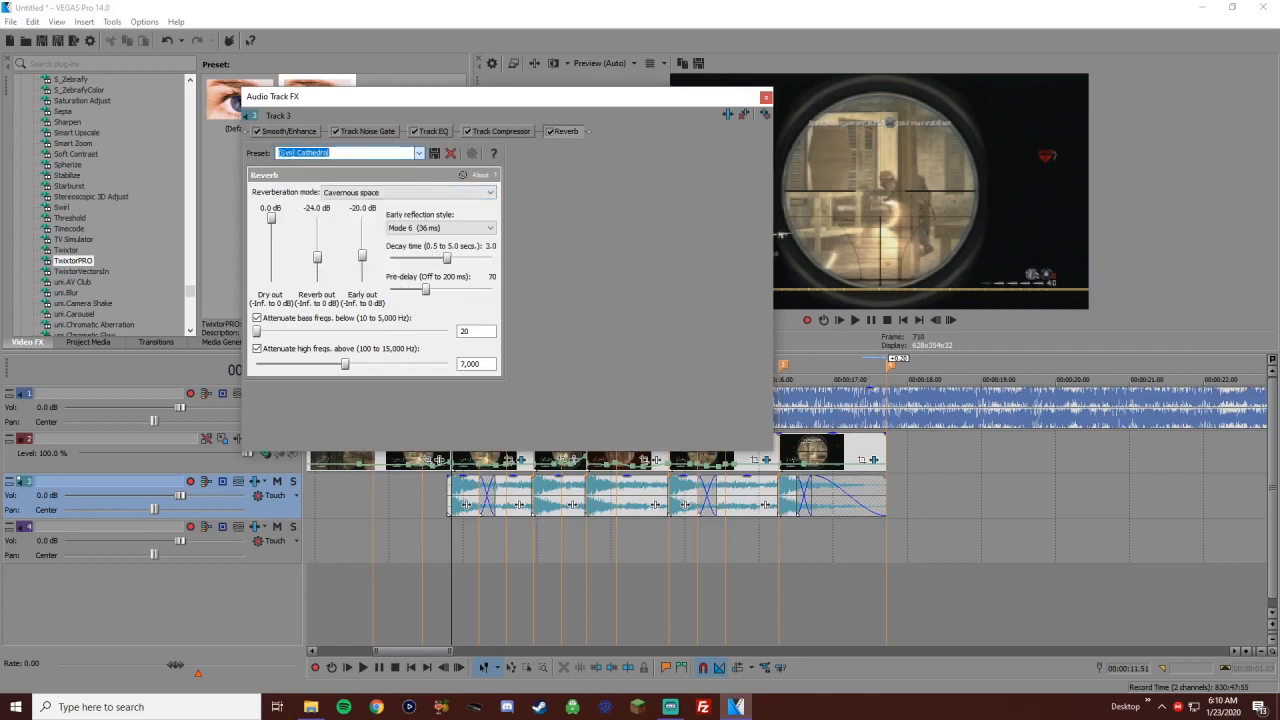
click(418, 153)
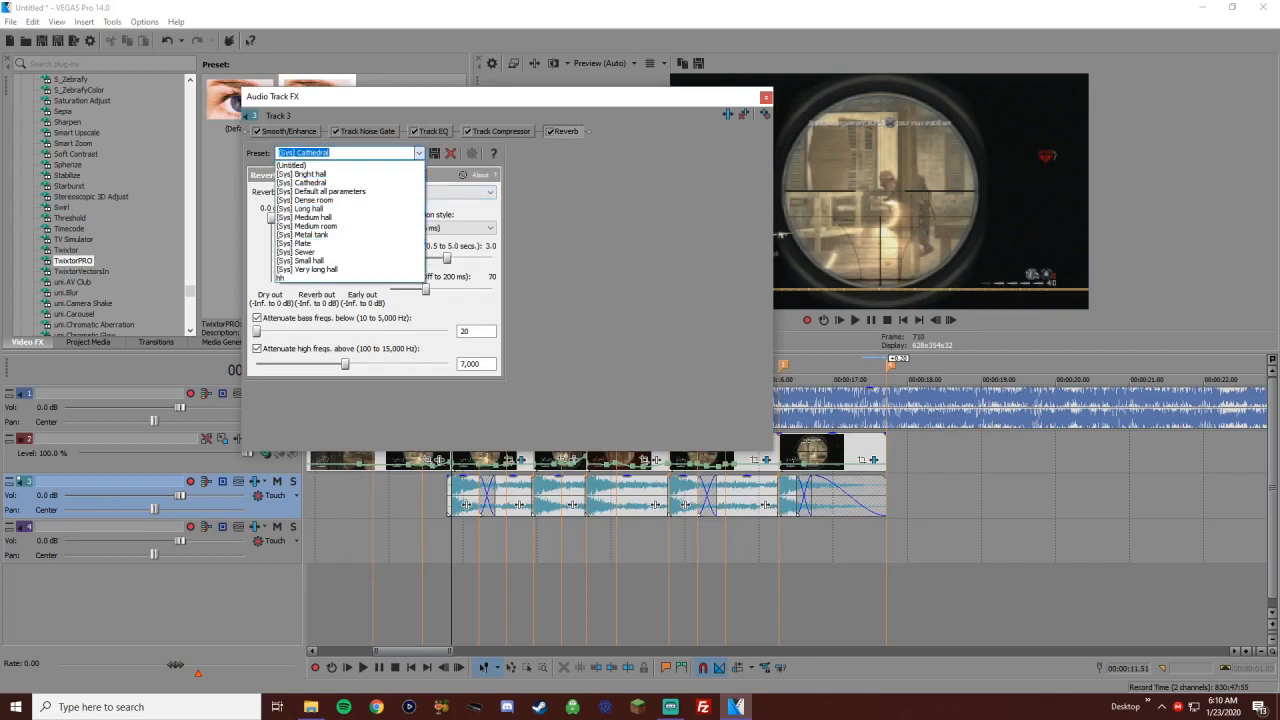
click(300, 183)
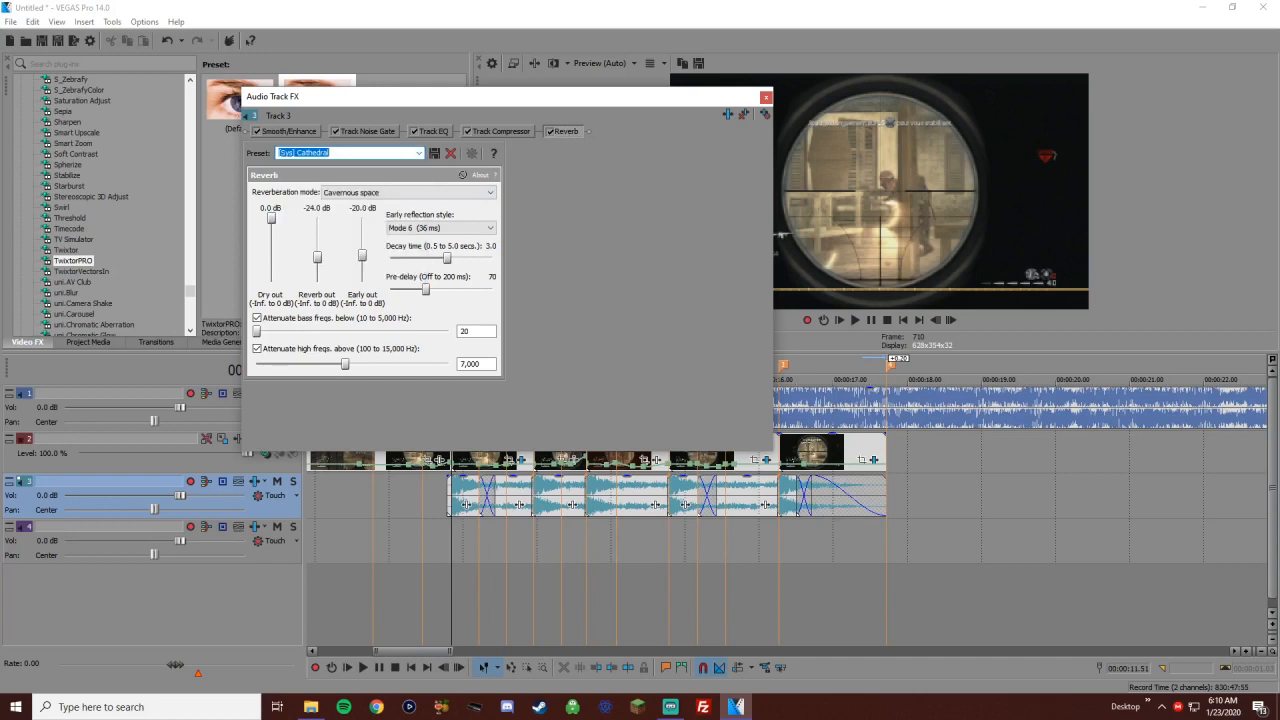
click(490, 192)
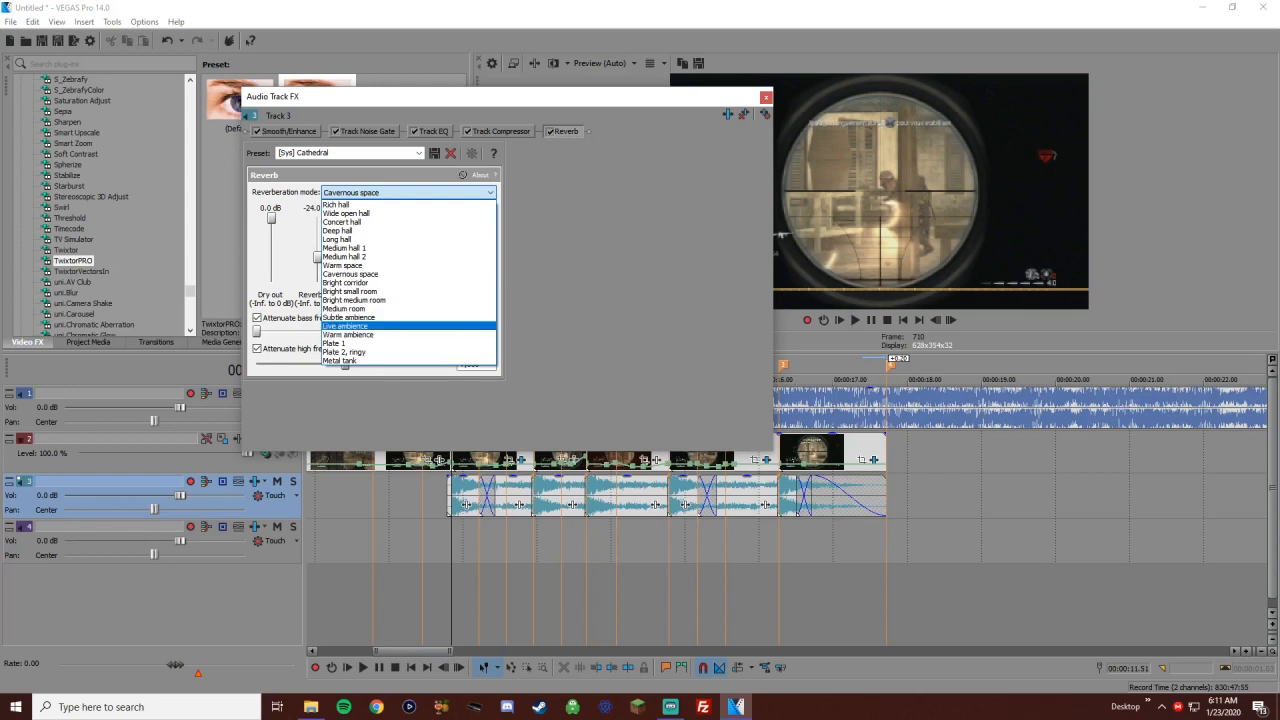
click(350, 274)
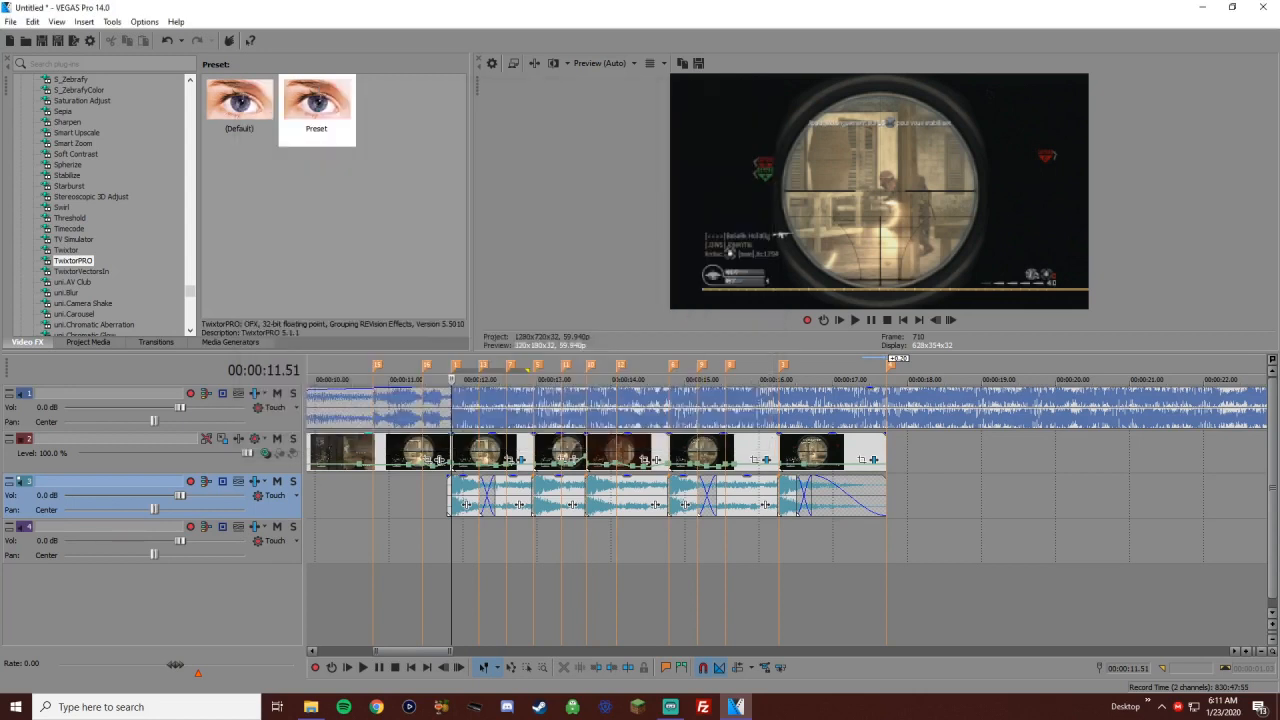
Play back the gunshot sounds from 00:00:11.41 to check the reverb
key(Left)
key(Left)
key(Left)
key(Left)
key(Left)
key(Left)
key(Left)
key(Left)
key(Left)
key(Left)
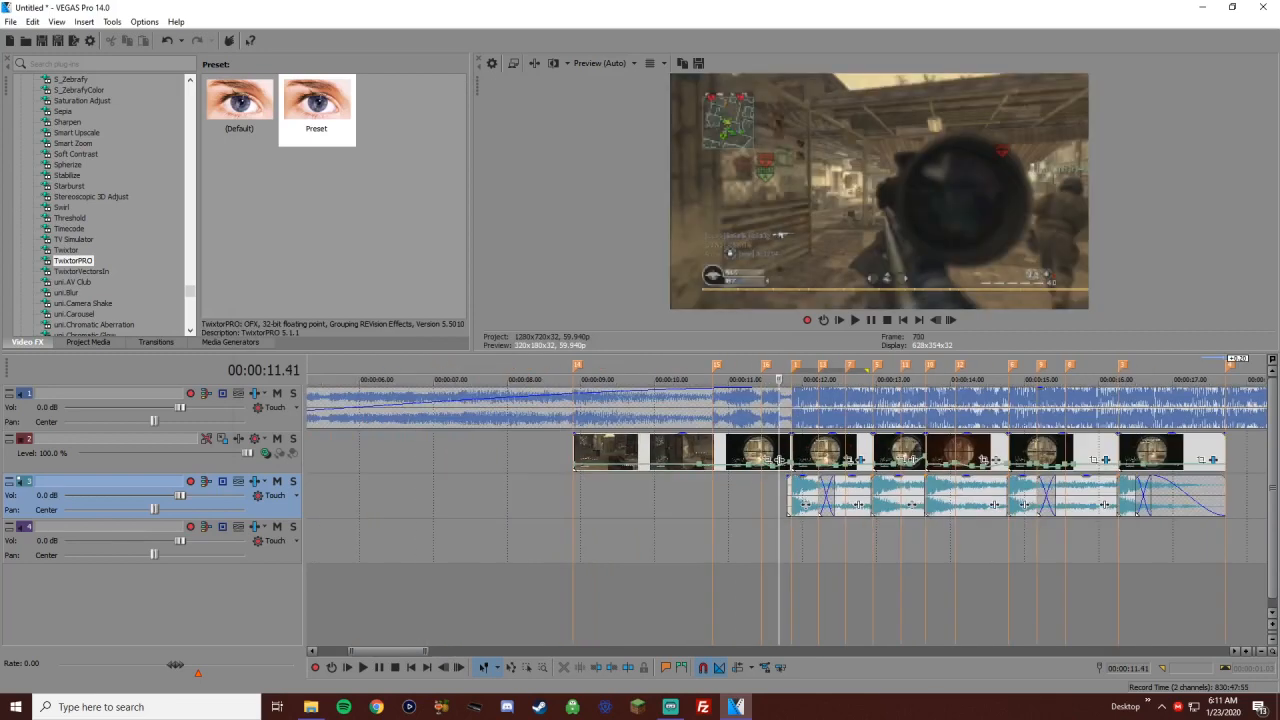
key(space)
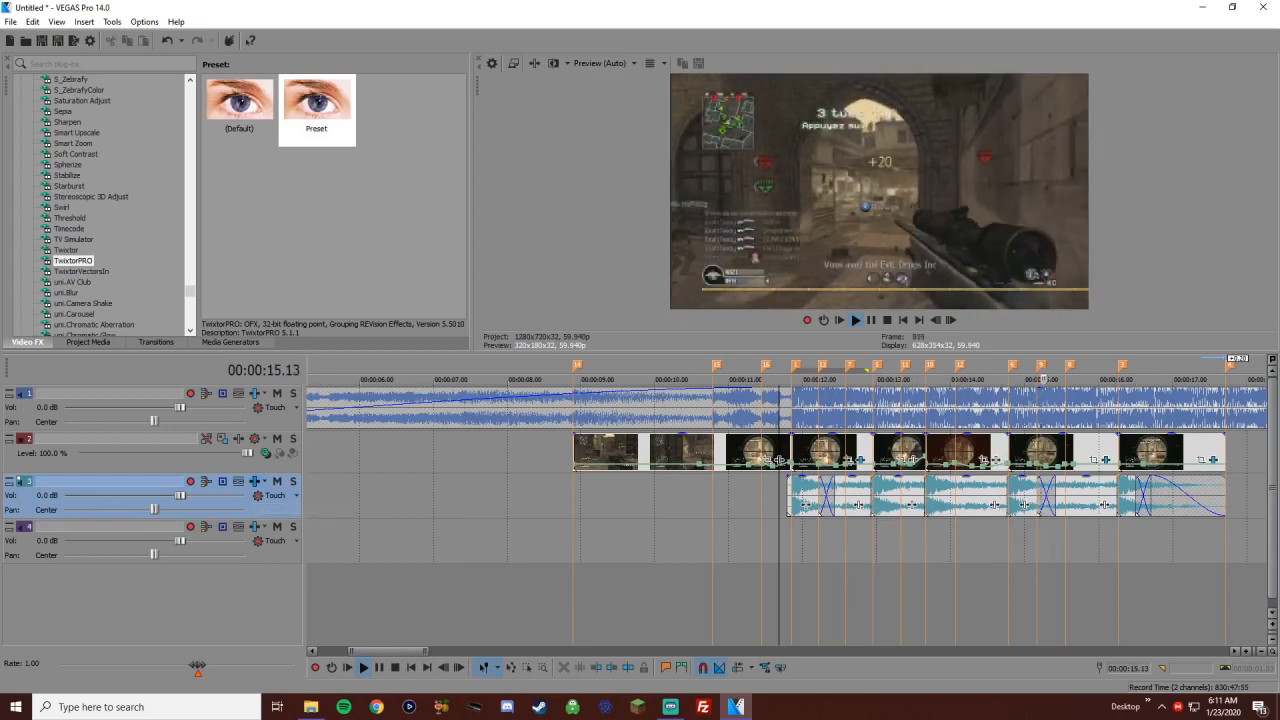
key(space)
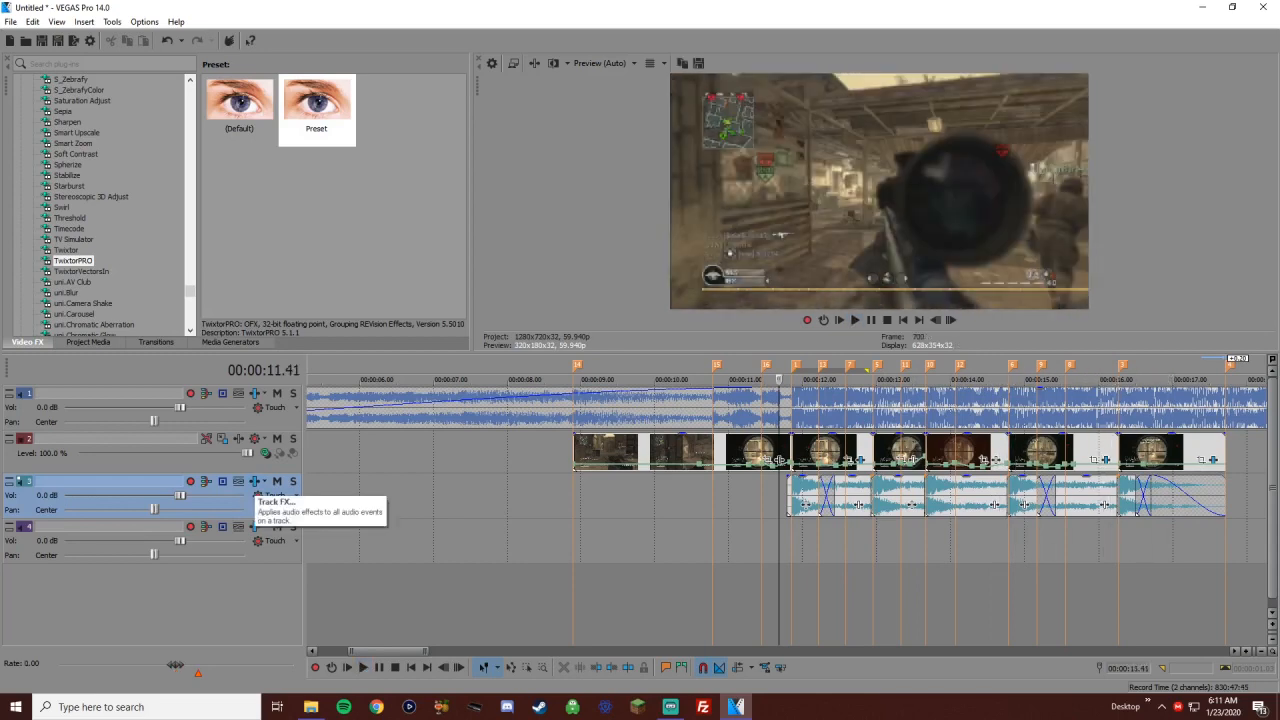
Apply the Muffle 3 preset to the gunshot track's Track EQ and play back the gunshots with it
click(254, 482)
click(434, 131)
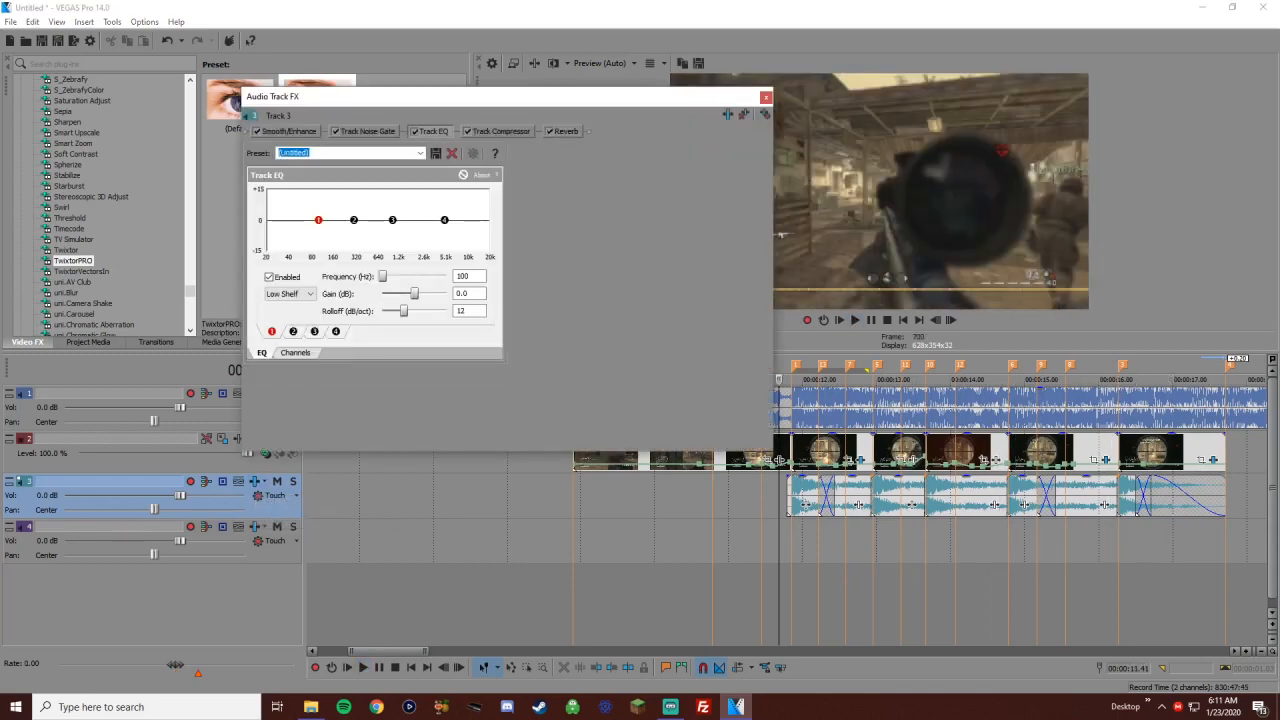
click(420, 153)
click(290, 296)
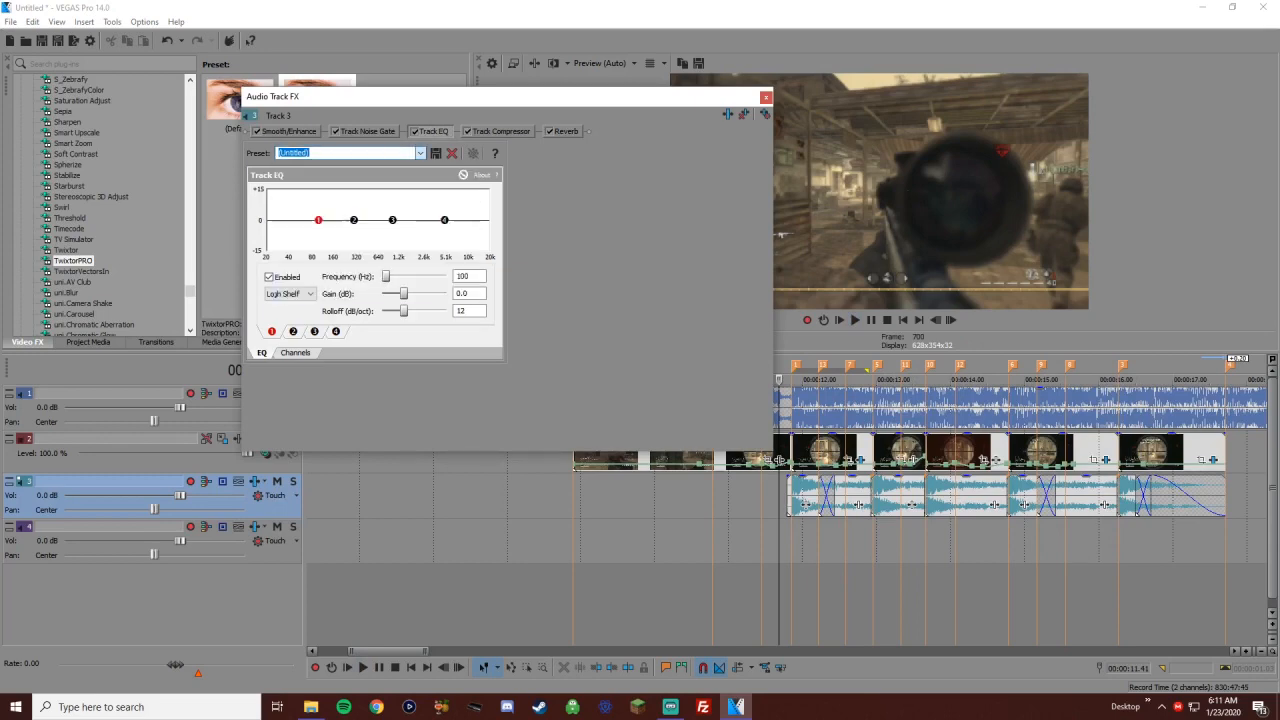
click(855, 320)
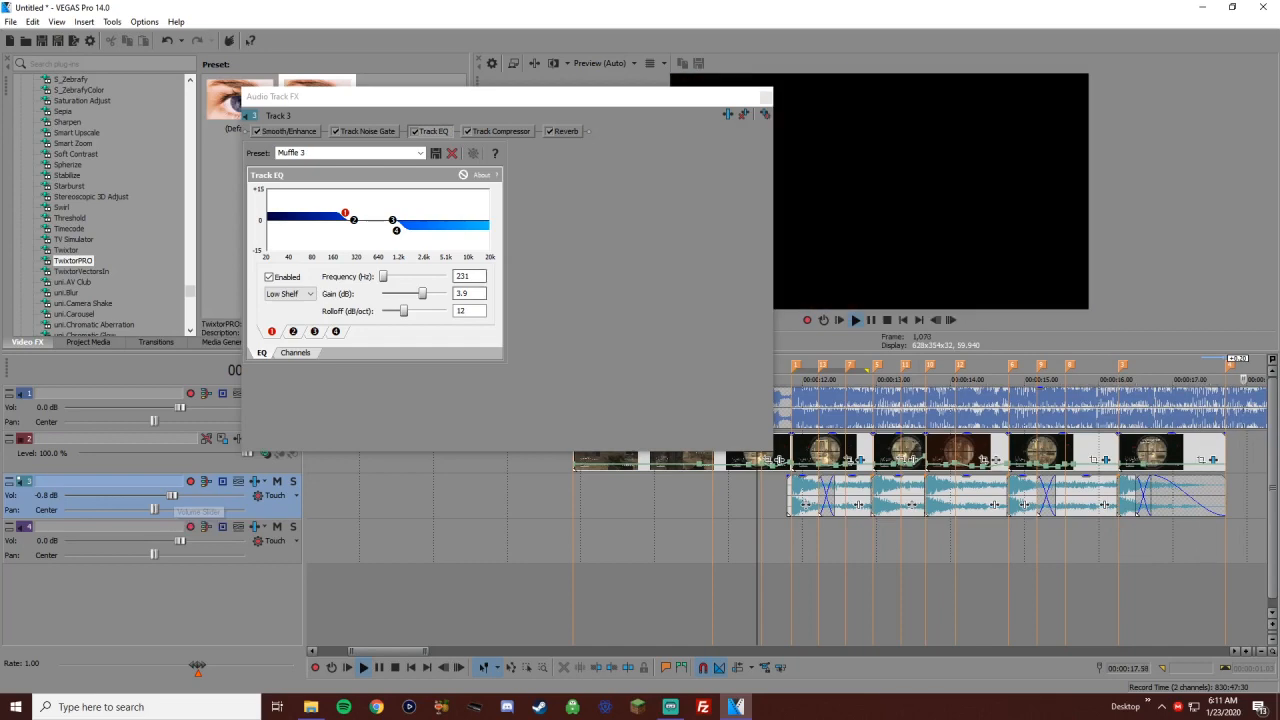
click(766, 97)
key(space)
Raise the gunshot track's volume to 12.0 dB and insert a volume envelope on the track
scroll(786, 500, down, 5)
click(580, 500)
scroll(580, 500, up, 1)
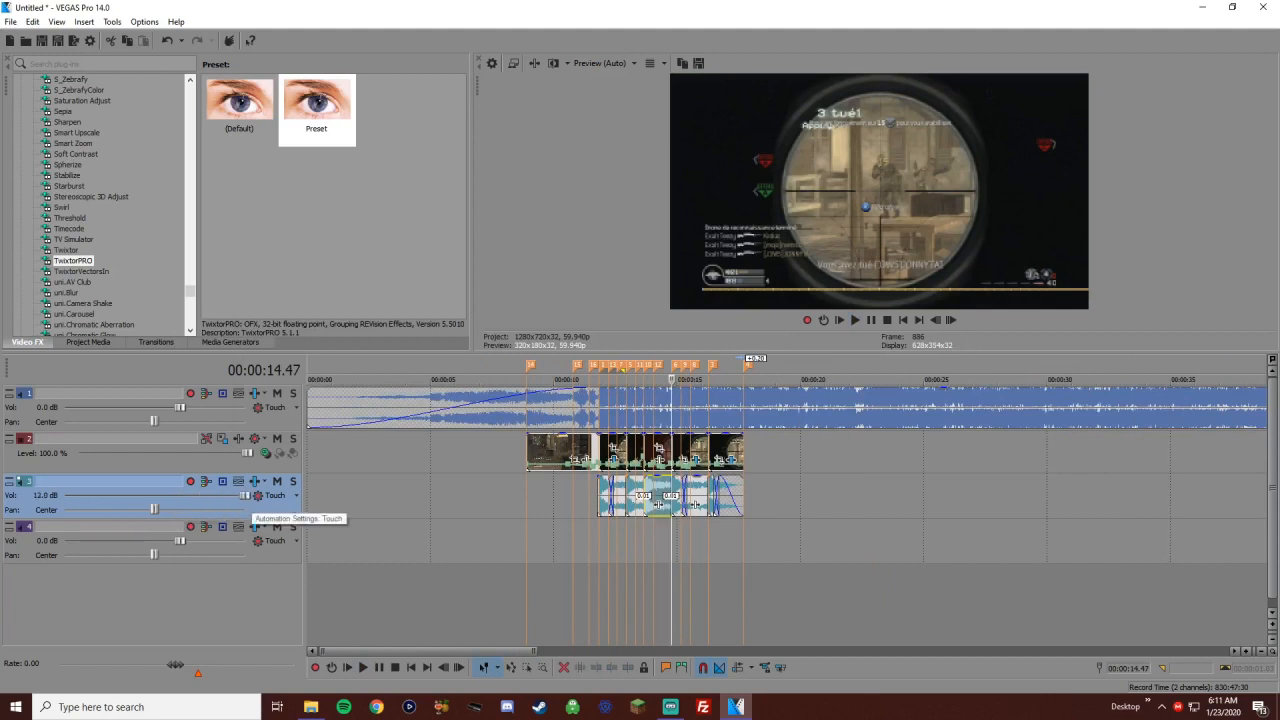
right_click(285, 506)
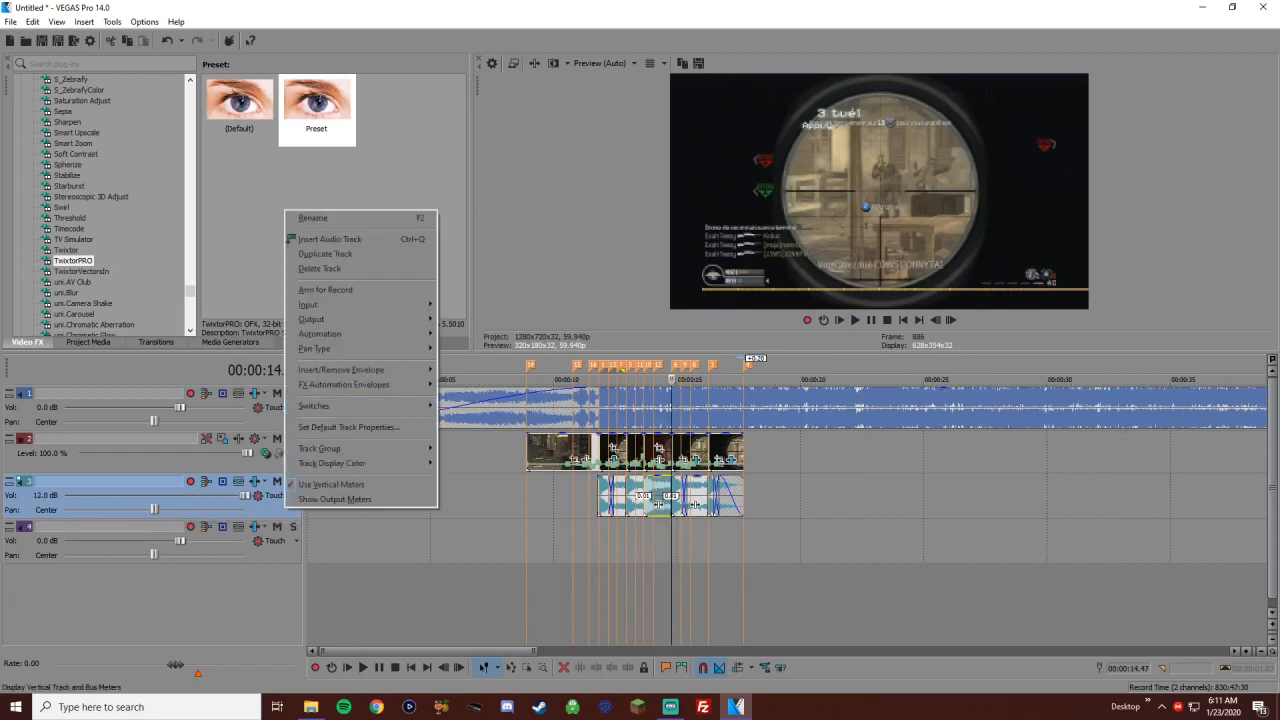
mouse_move(360, 370)
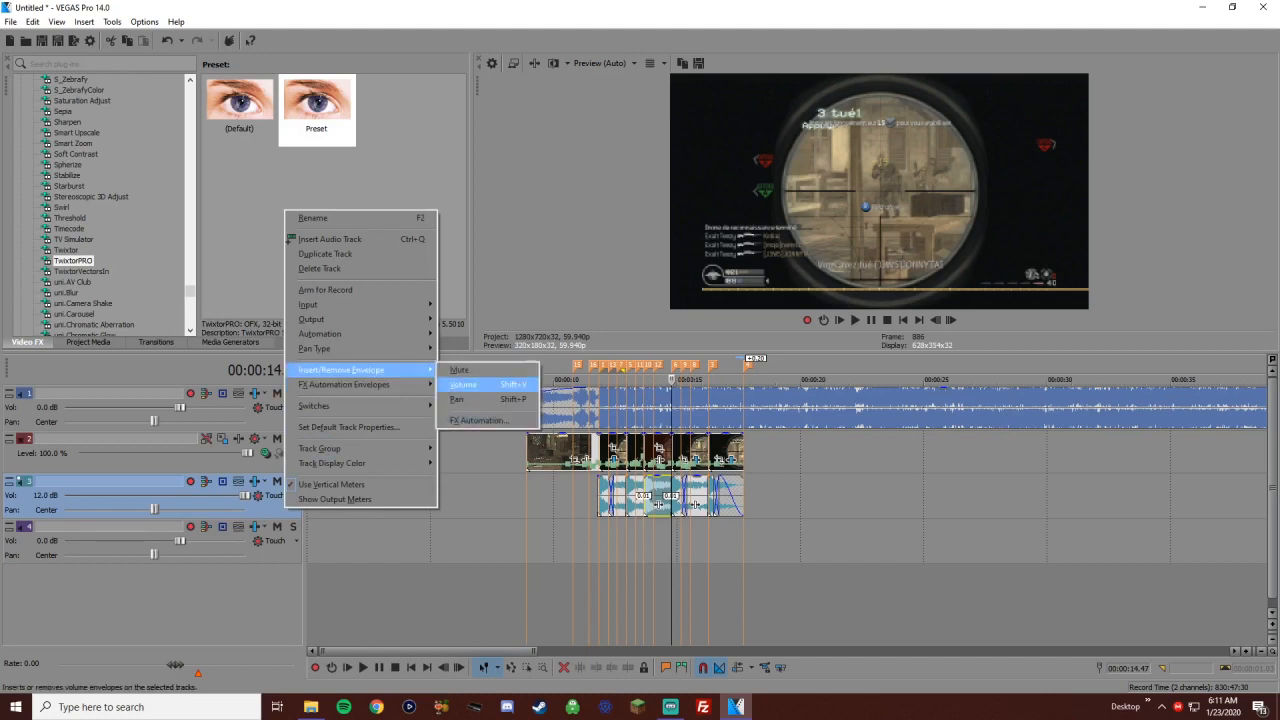
click(463, 384)
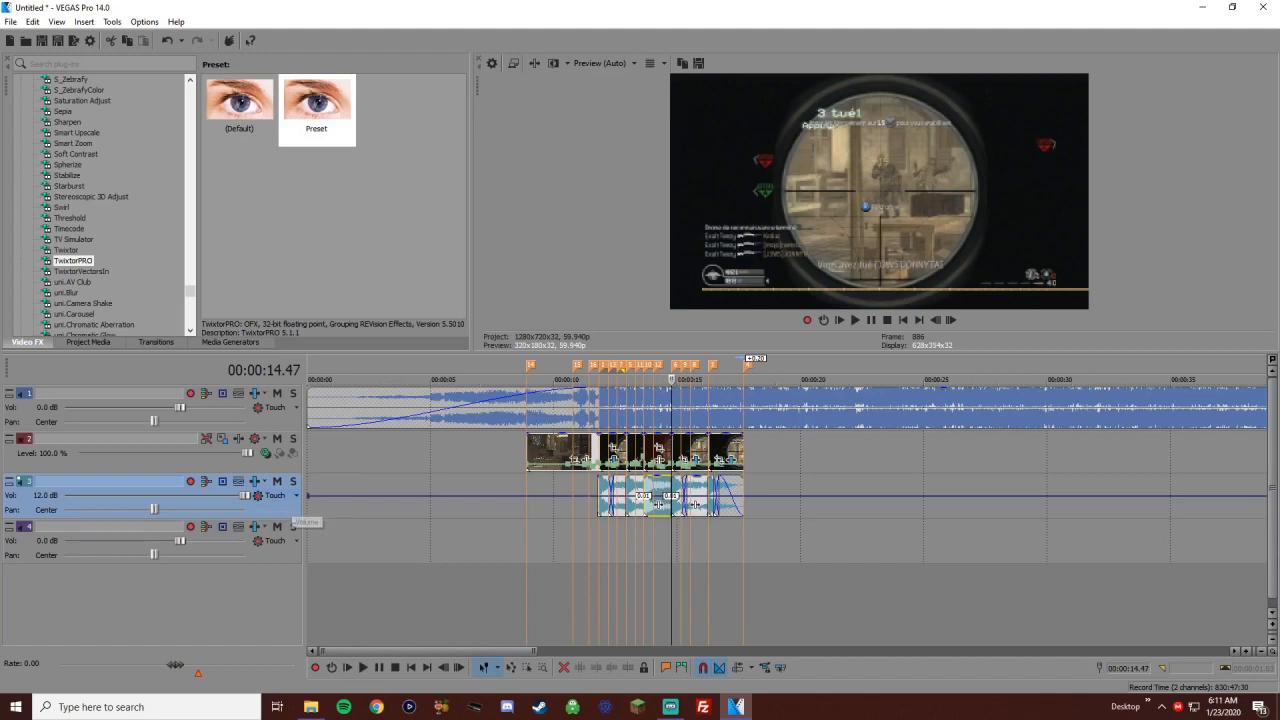
Lower the gunshot track's whole volume envelope to about -16.4 dB and play back the gunshots from 00:00:11.27
drag(588, 497, 588, 516)
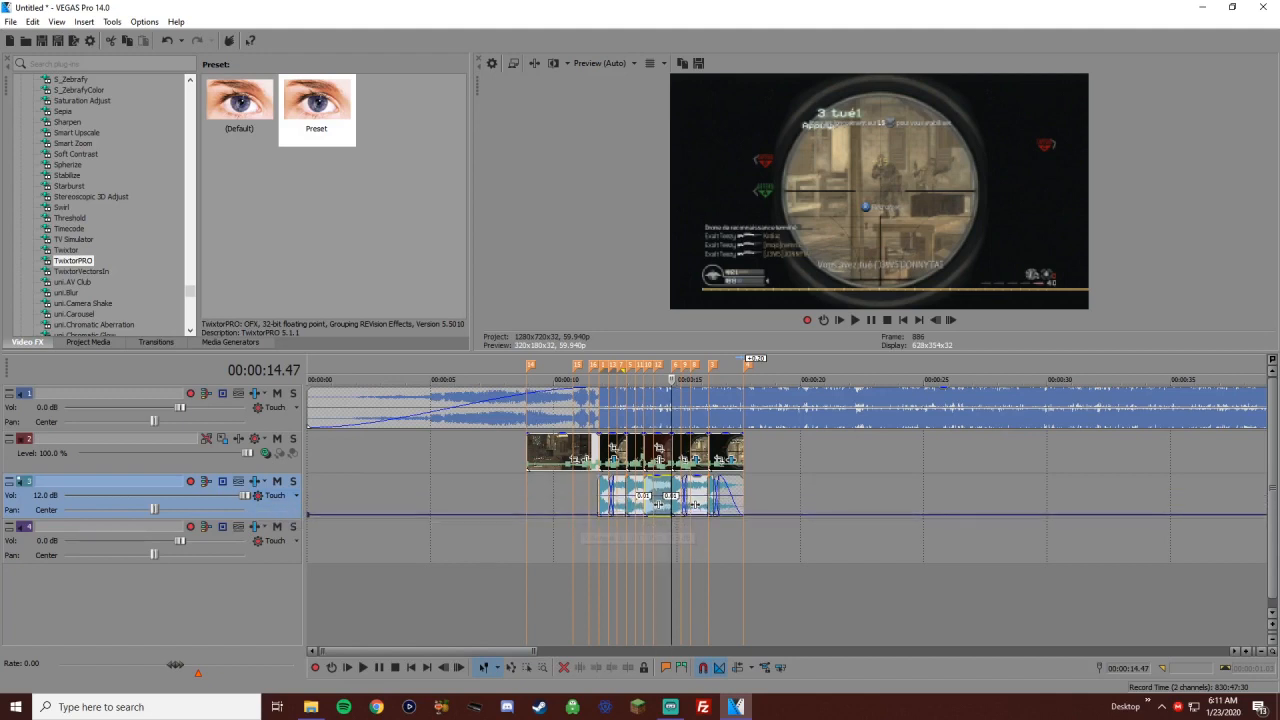
click(589, 498)
scroll(589, 498, up, 3)
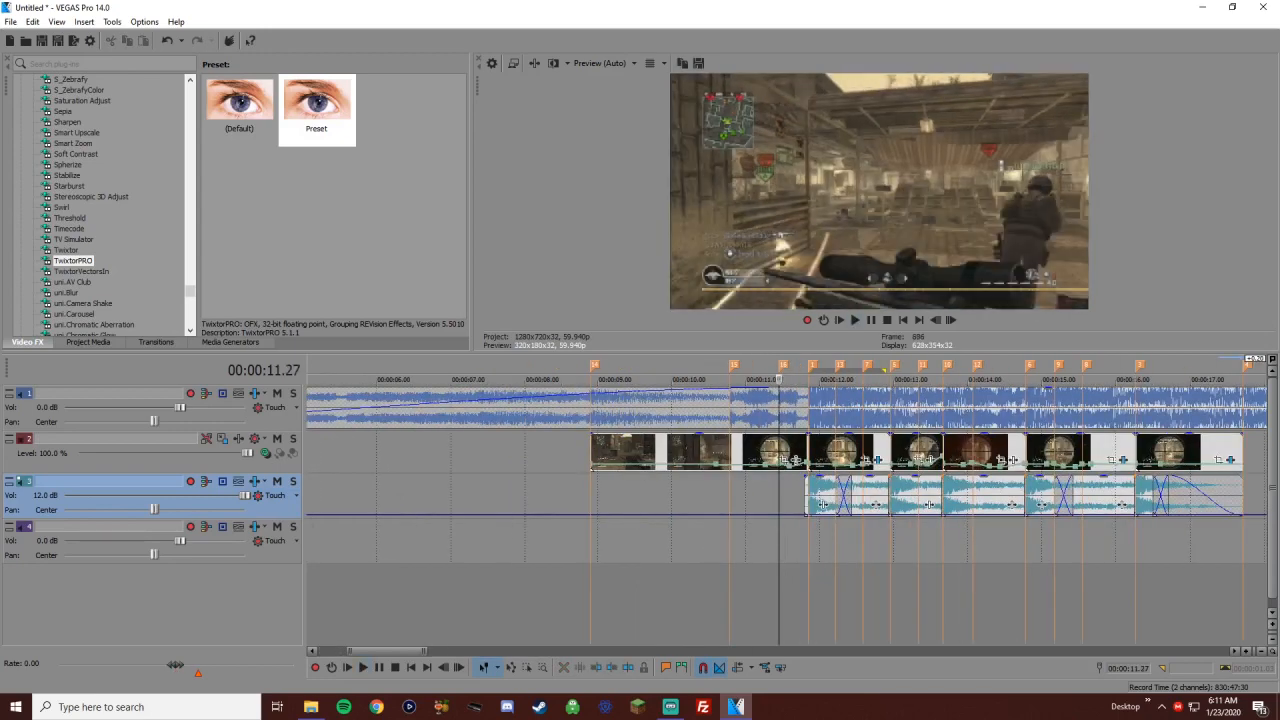
key(space)
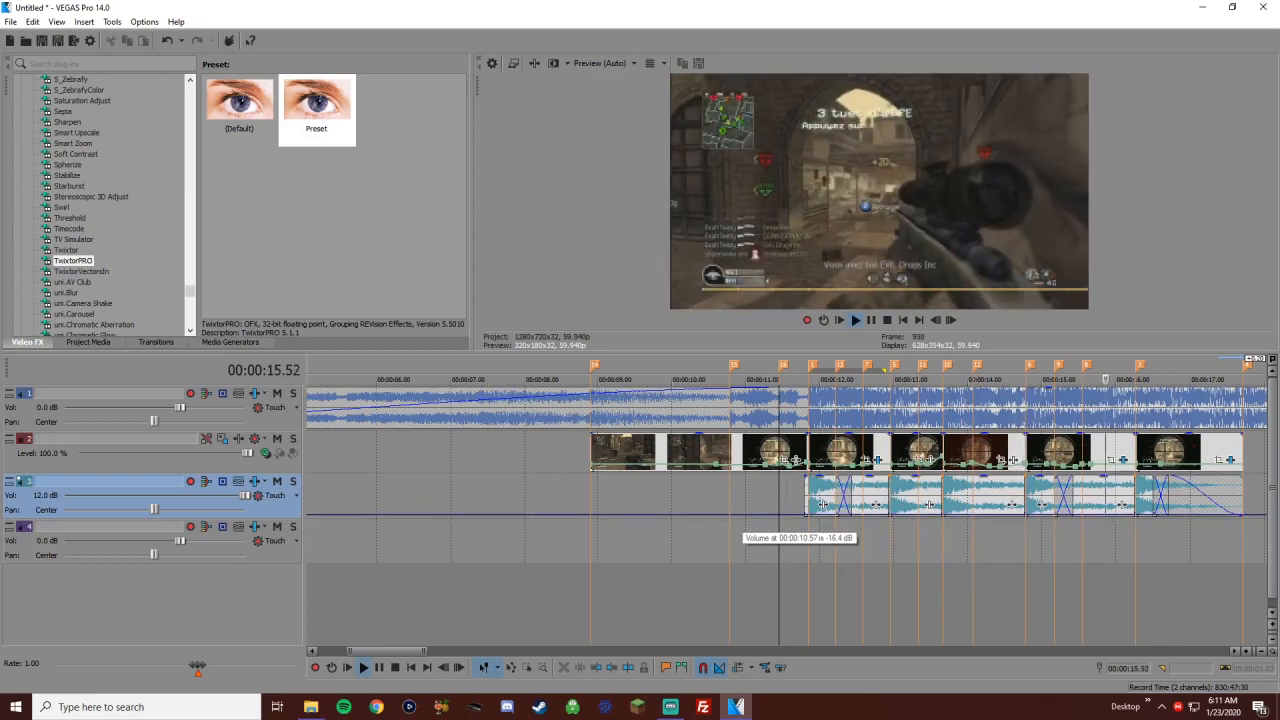
key(space)
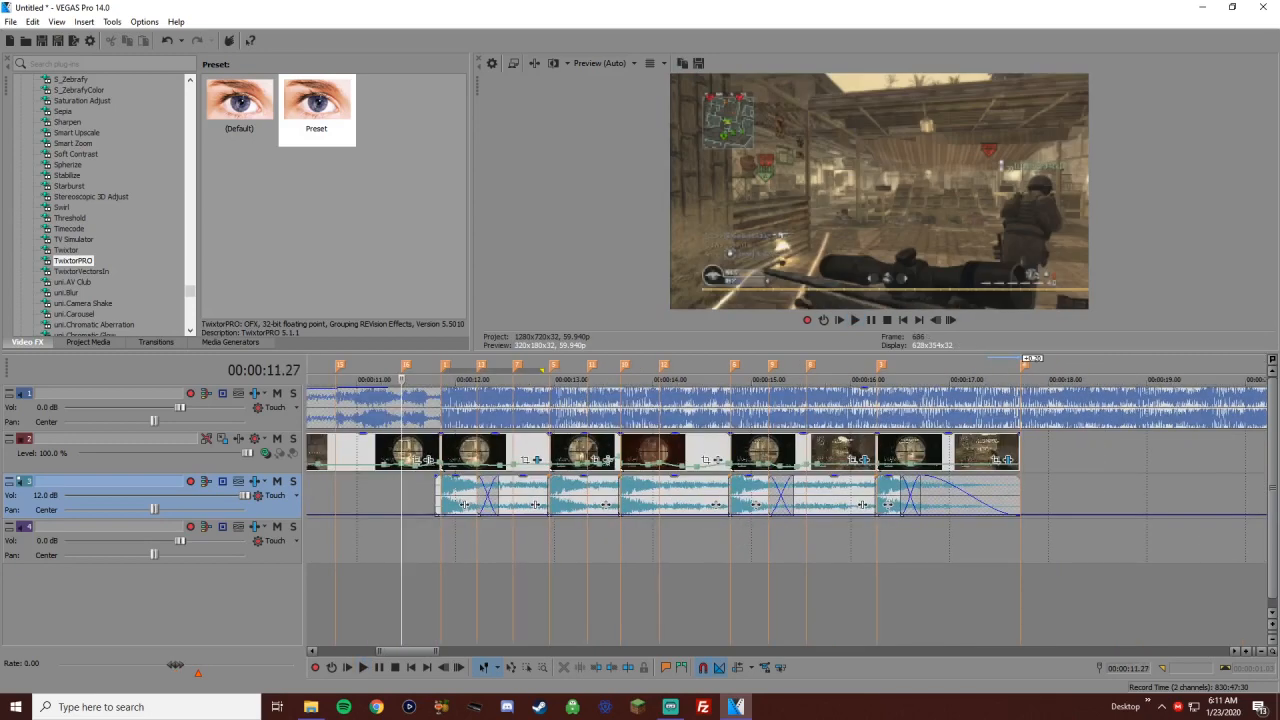
click(829, 505)
key(space)
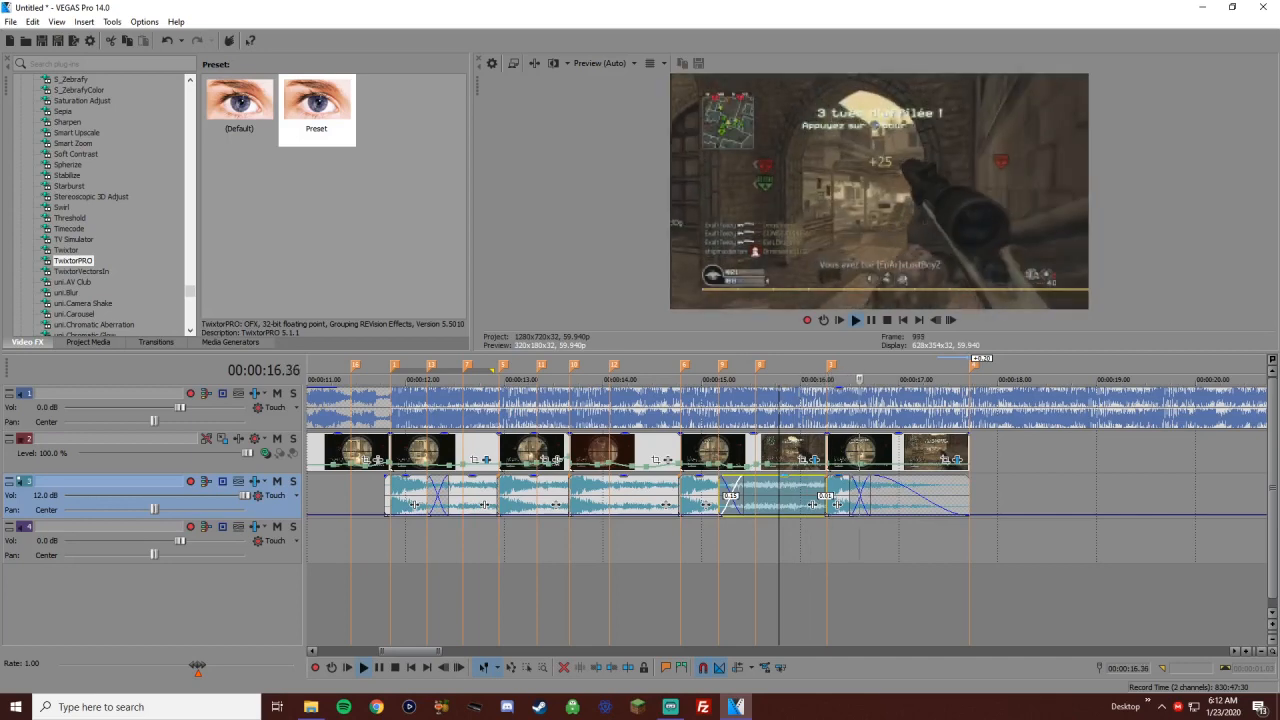
key(space)
Add volume envelope points at 00:00:15.33 and 00:00:16.16, raise the second to about -10.3 dB, and play back the rise
click(755, 516)
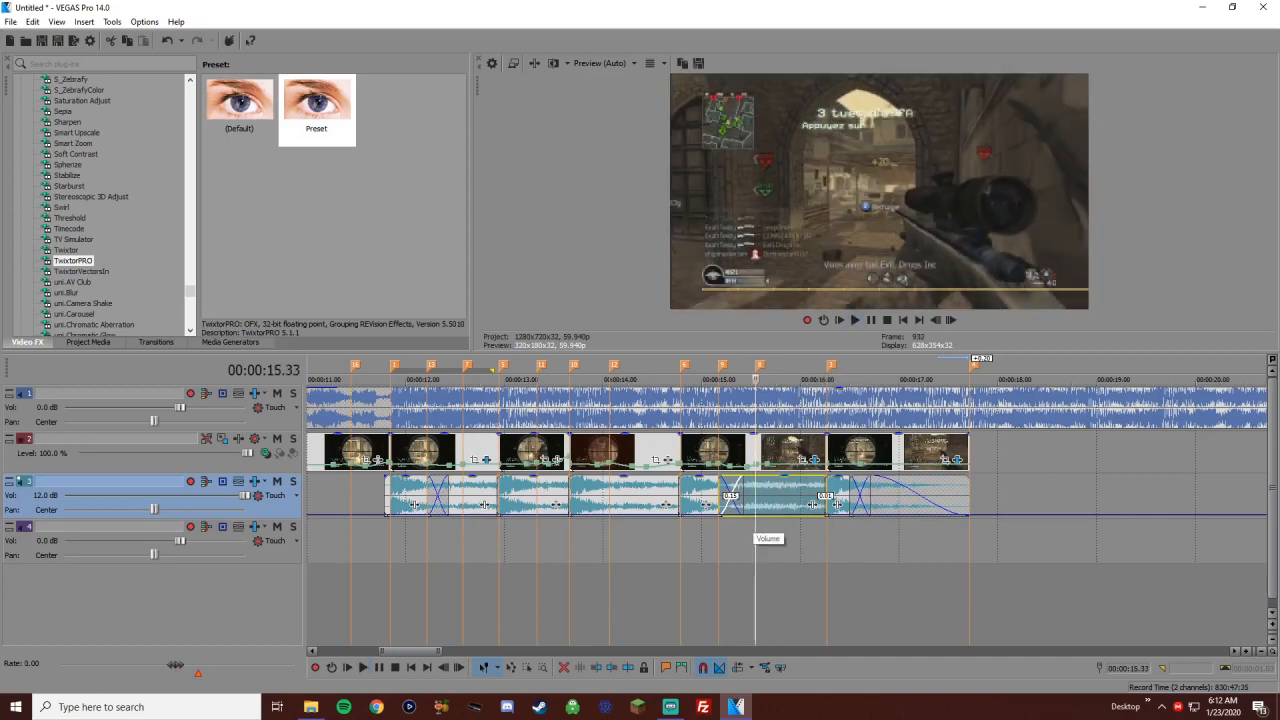
click(826, 505)
scroll(826, 505, down, 1)
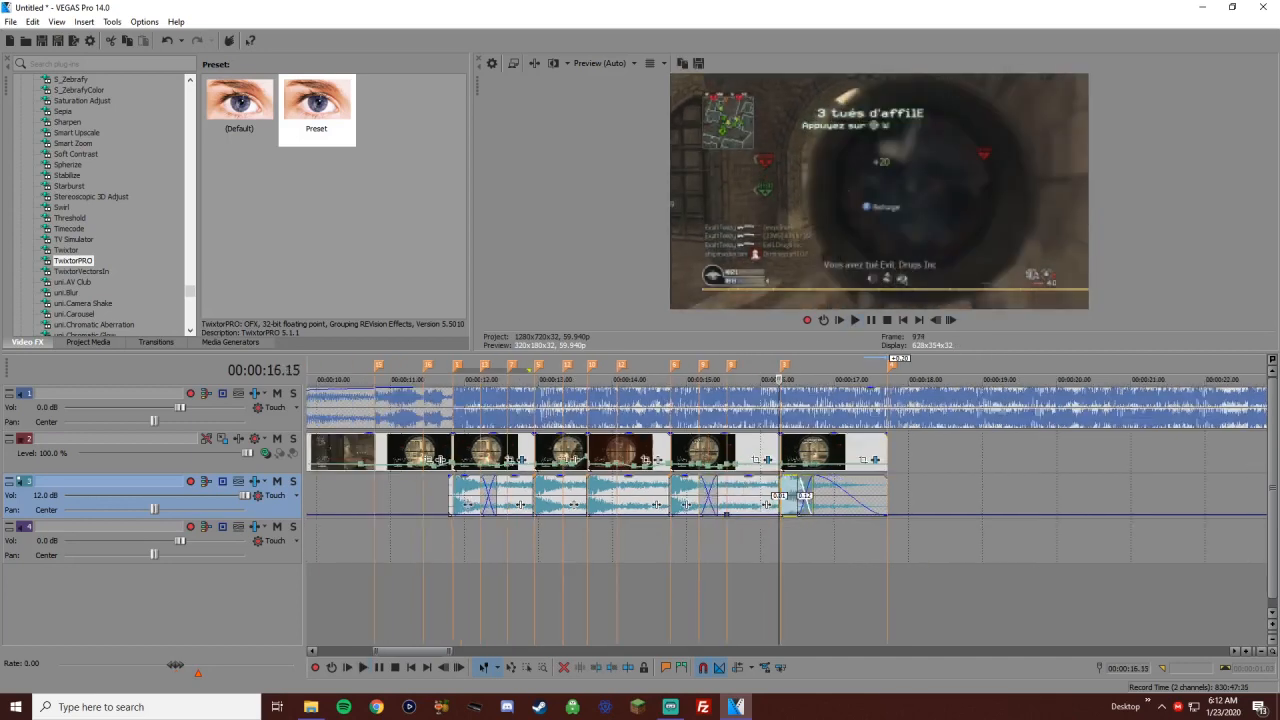
scroll(826, 505, up, 7)
click(790, 505)
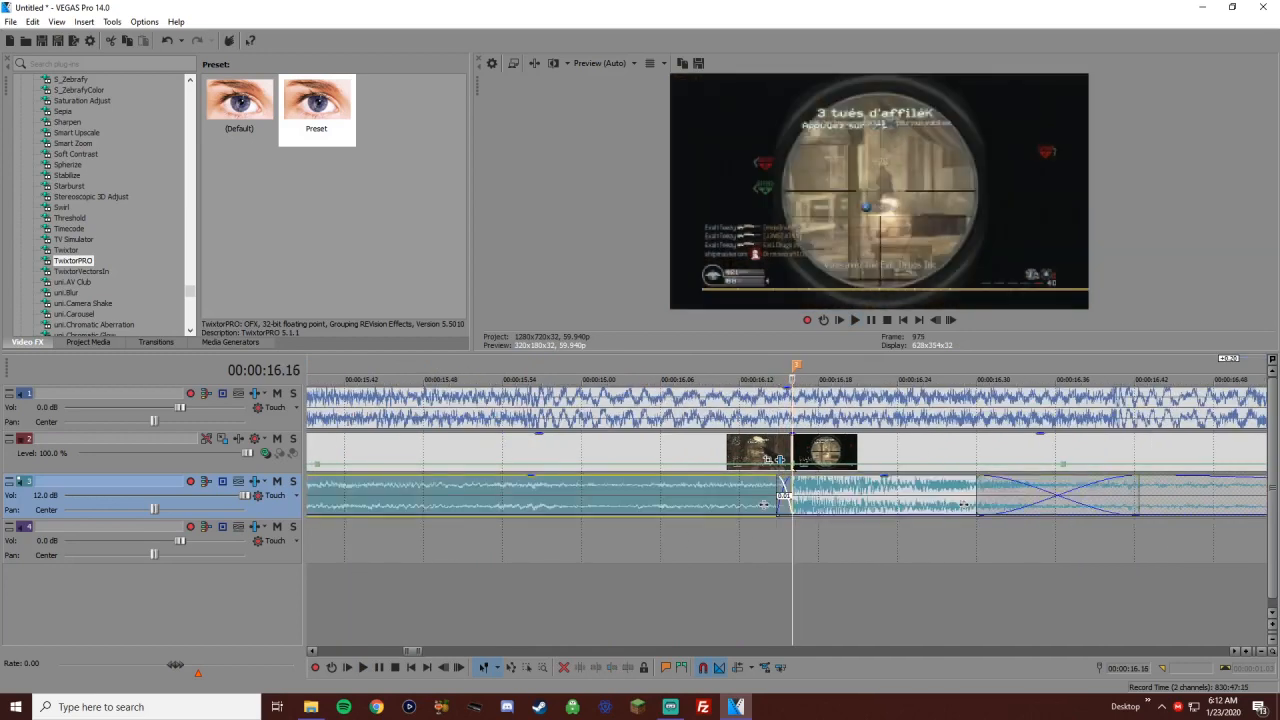
drag(792, 514, 792, 511)
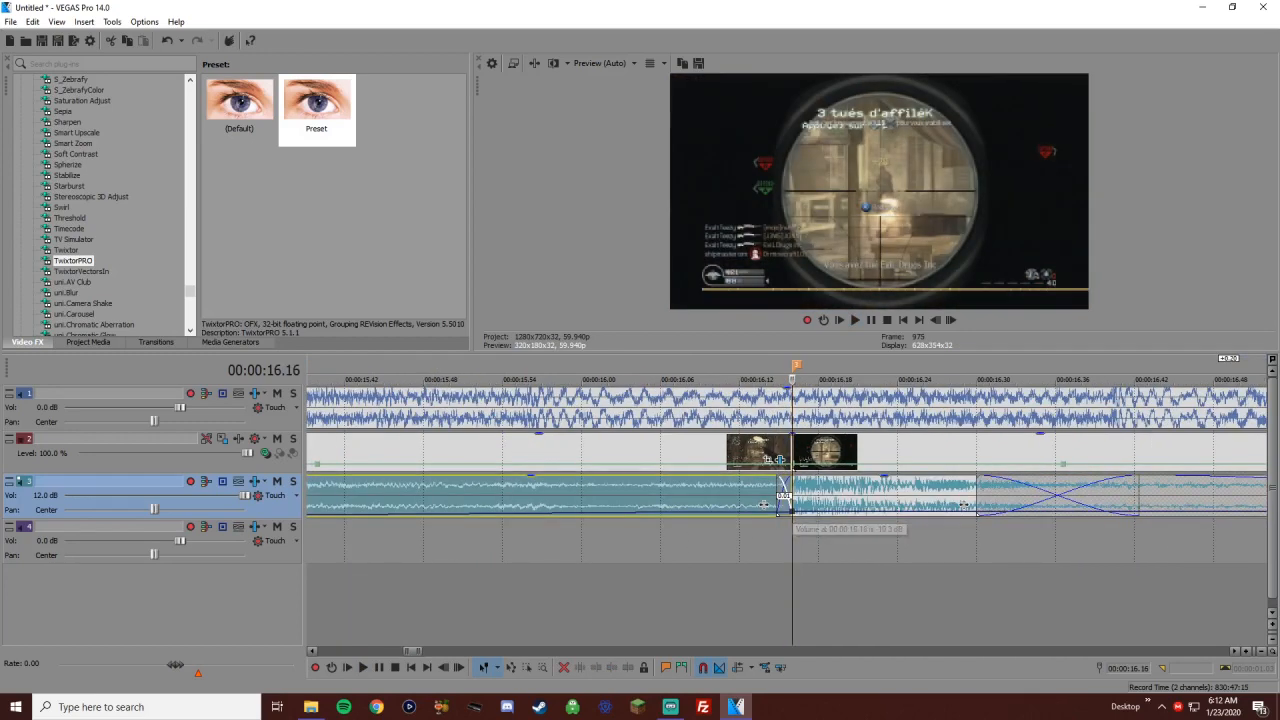
click(476, 540)
key(space)
scroll(560, 540, down, 3)
key(space)
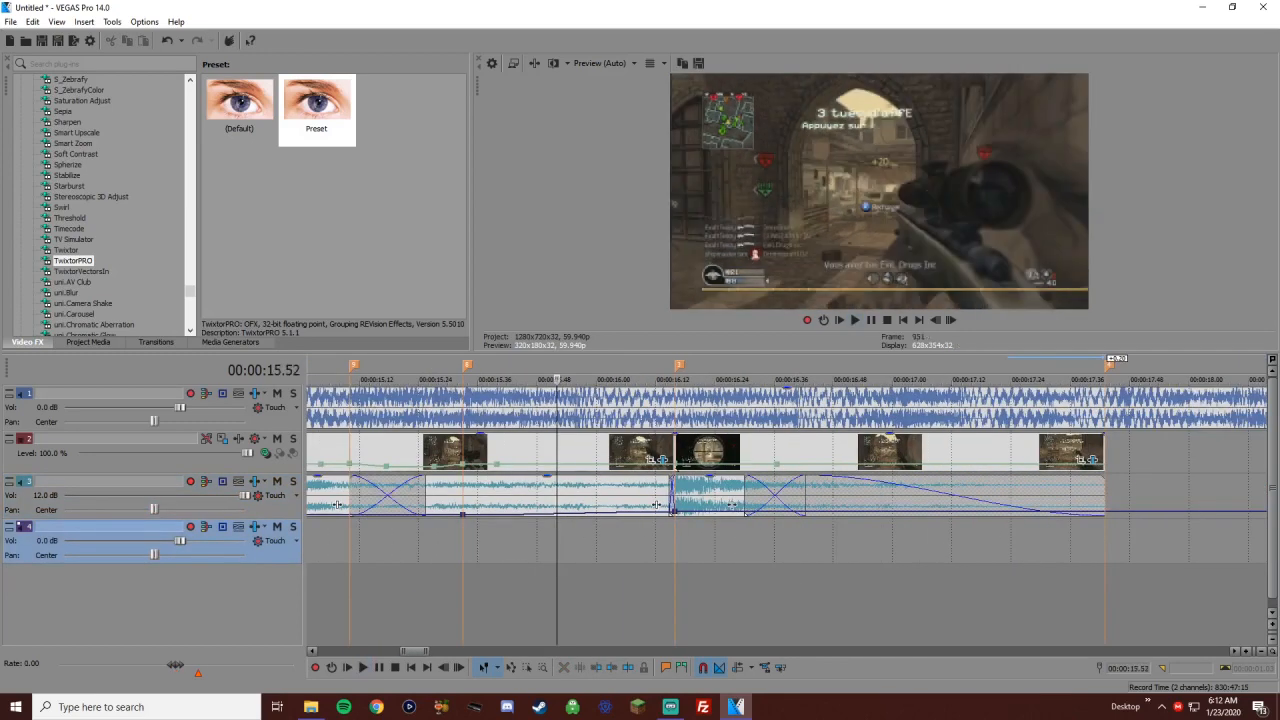
Switch to File Explorer and open the Intro Sound Effects folder inside the Gunshot Pack folder
click(670, 540)
scroll(656, 505, down, 2)
click(310, 706)
click(554, 478)
click(296, 166)
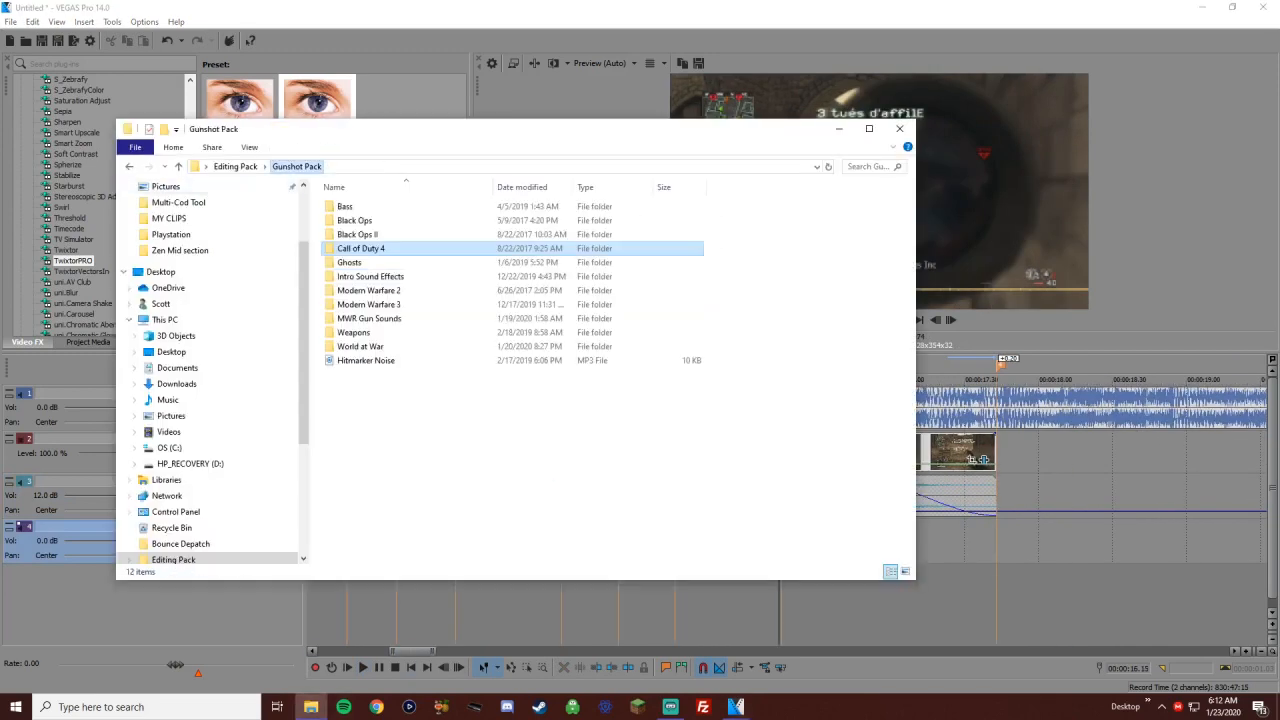
click(370, 276)
double_click(370, 276)
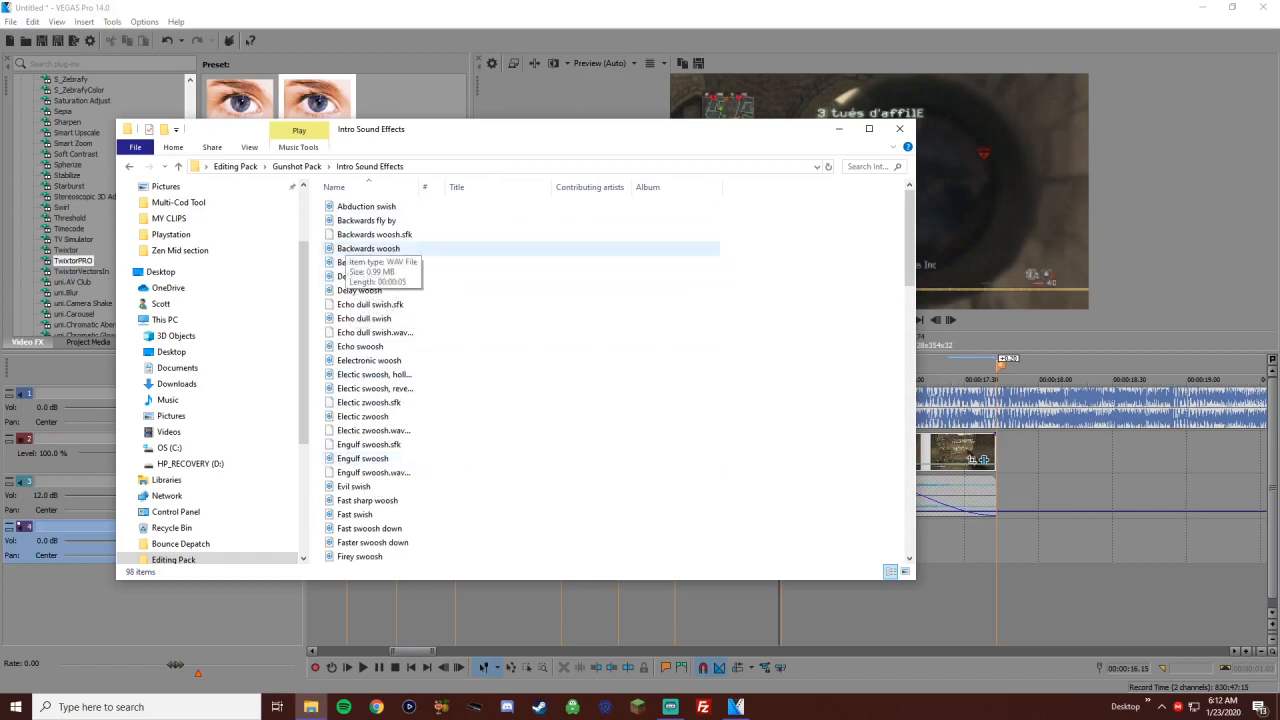
Add the Golden swish sound to the empty fourth track around the 00:00:16.15 cut and normalize its audio
scroll(520, 380, down, 9)
scroll(520, 283, down, 2)
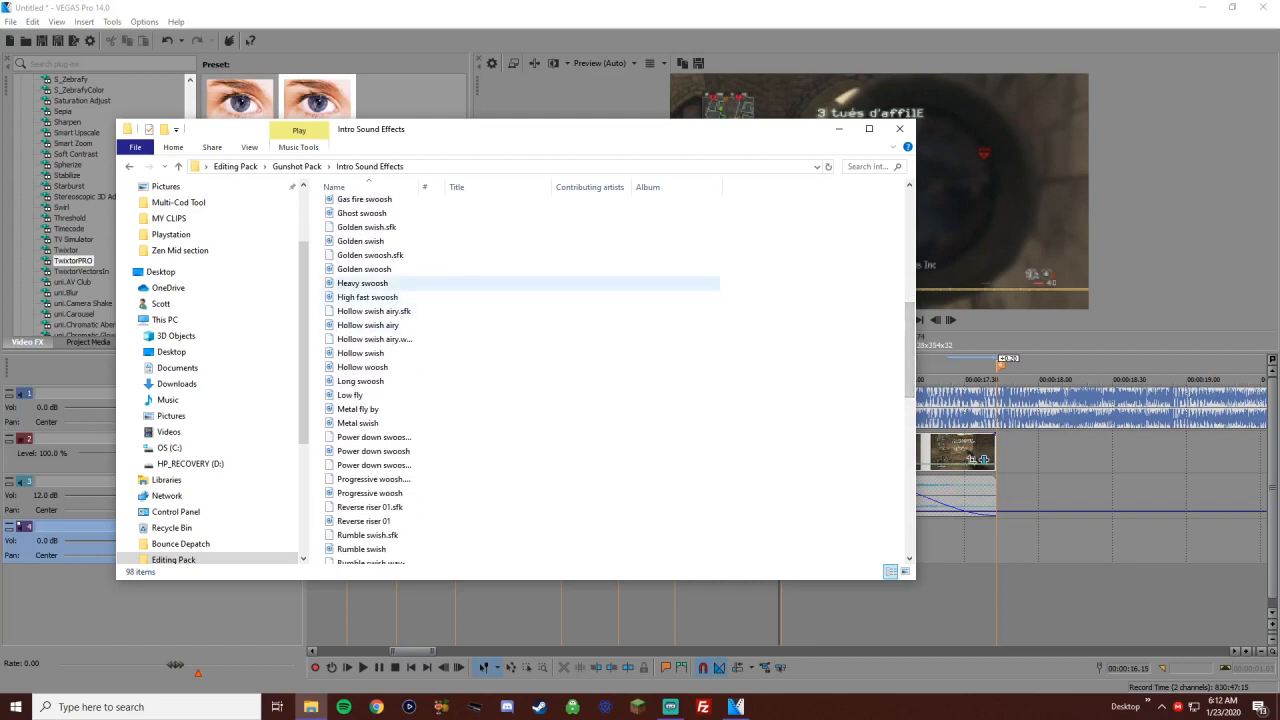
click(360, 241)
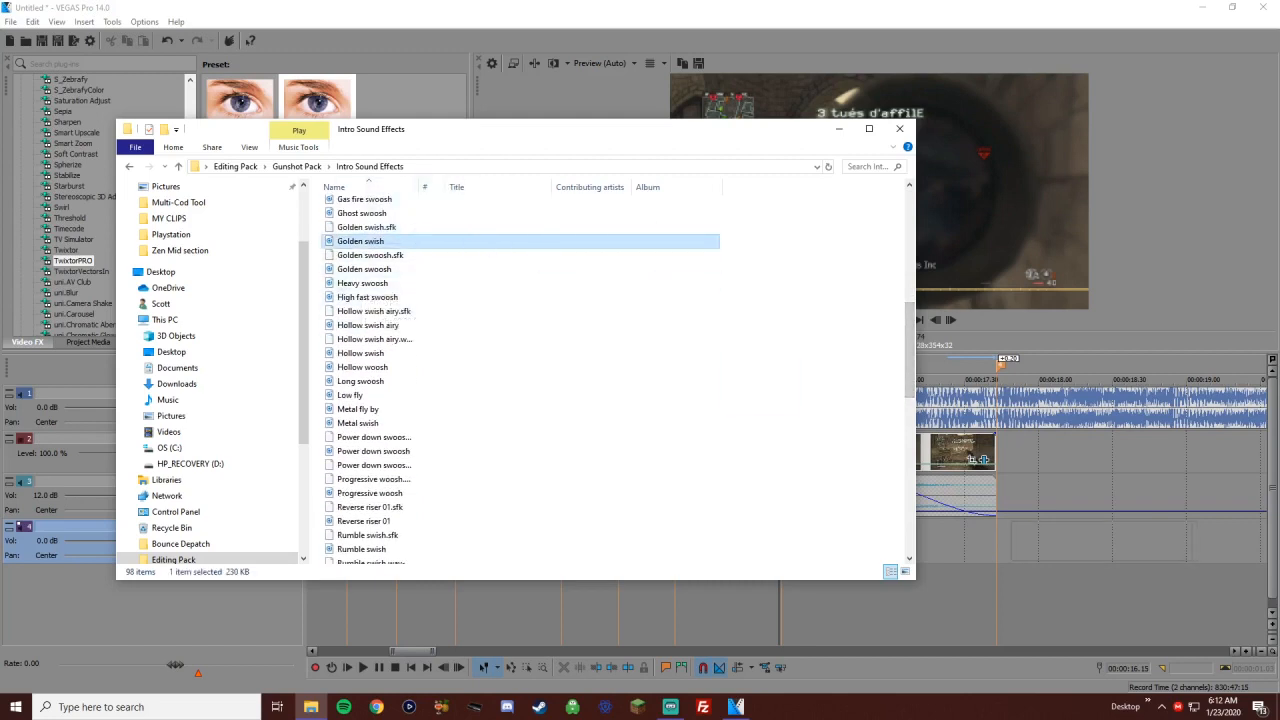
drag(360, 241, 790, 540)
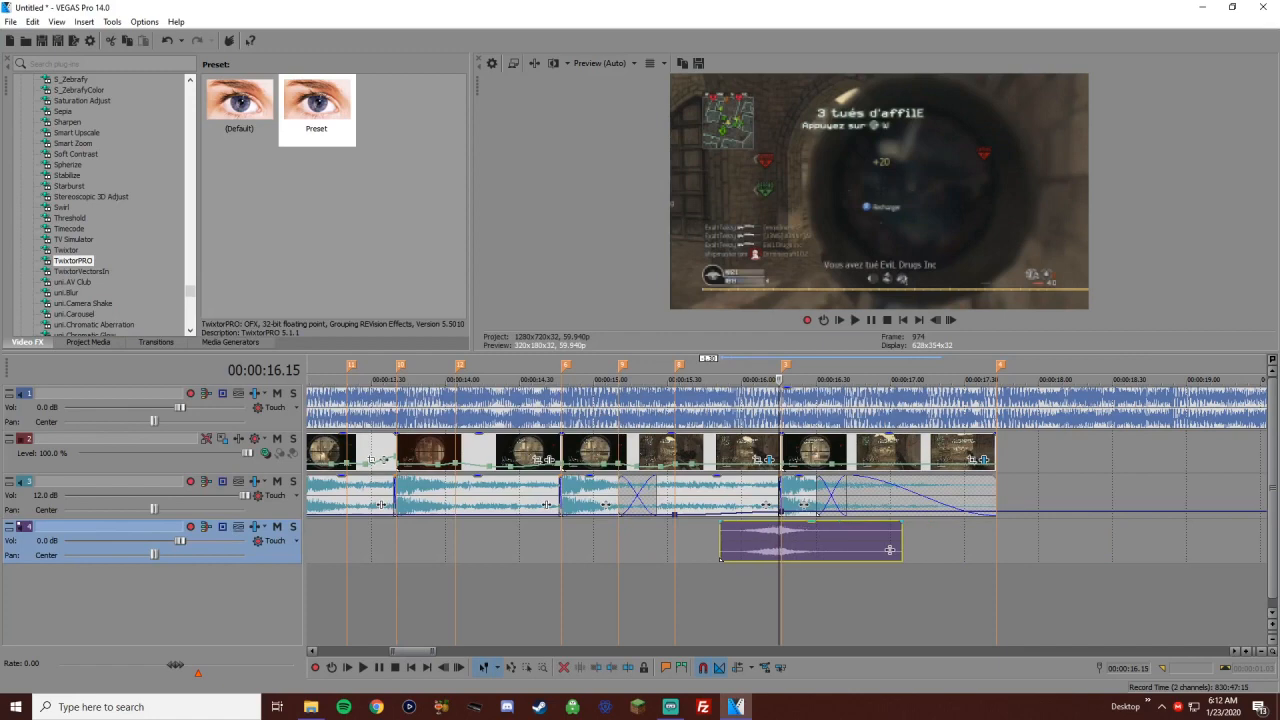
right_click(790, 540)
mouse_move(880, 405)
click(1014, 464)
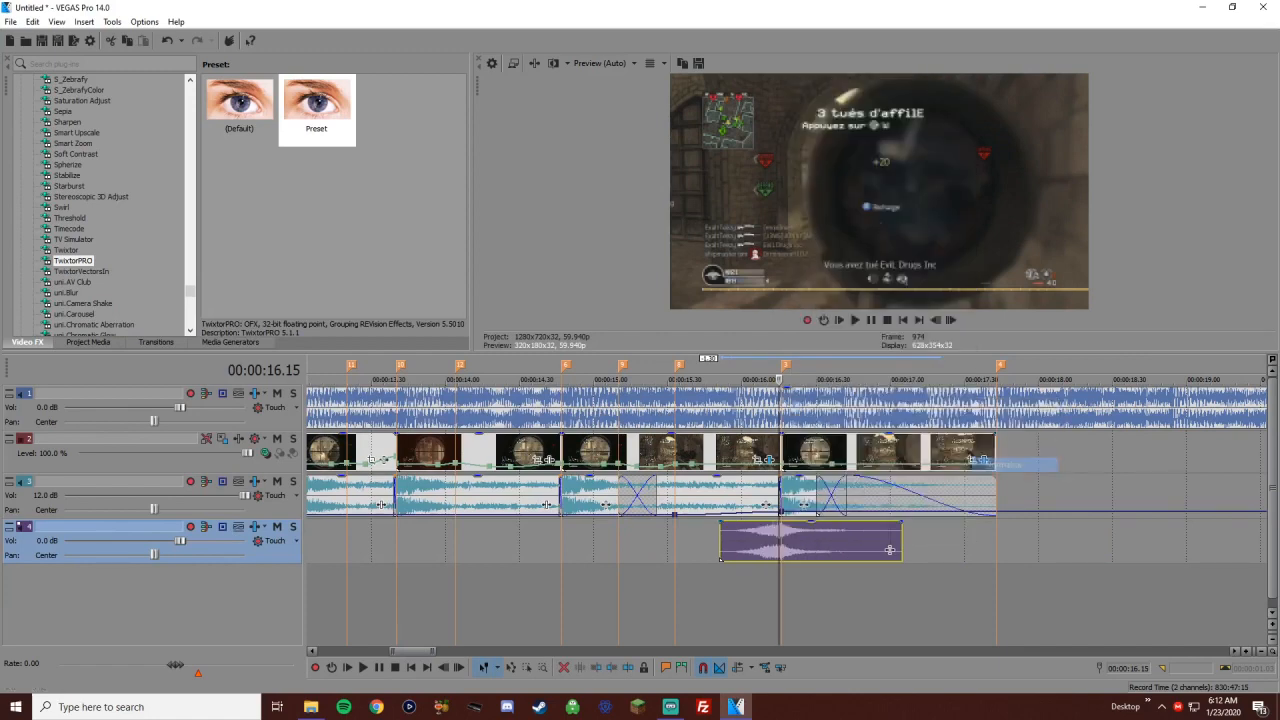
Play back the Golden swish together with the gunshot at the 00:00:16.16 cut
scroll(889, 550, up, 3)
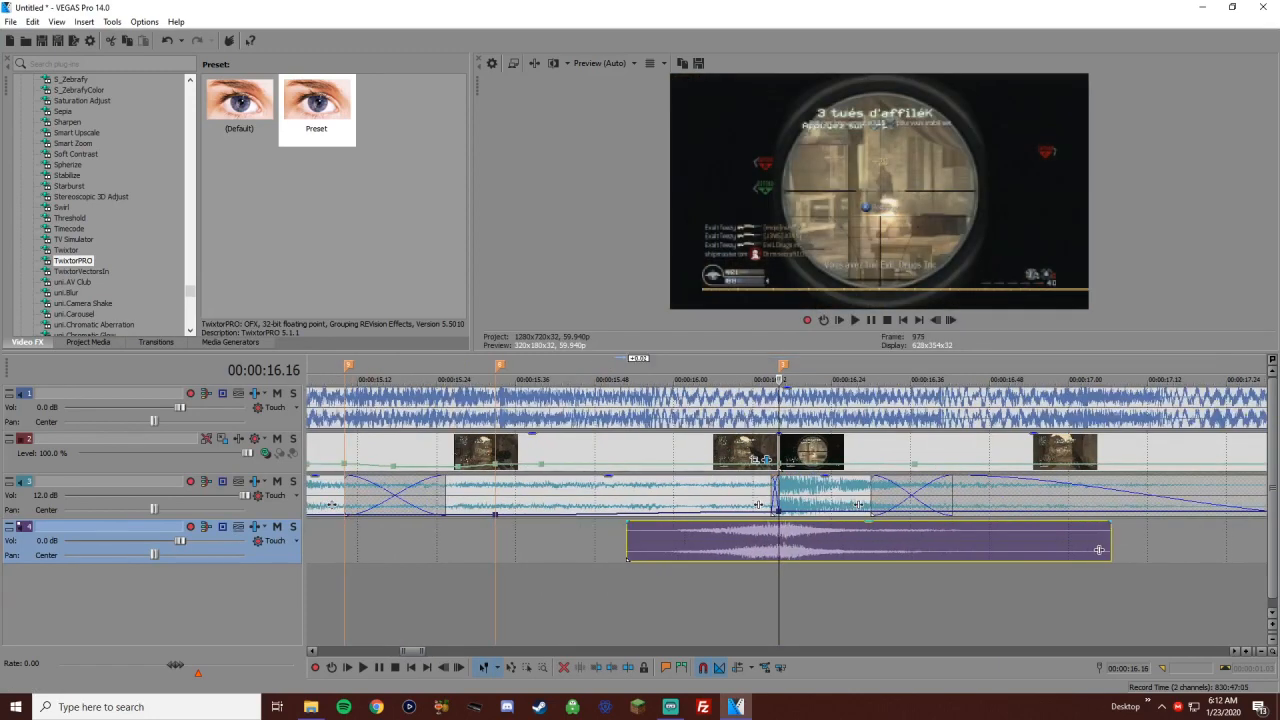
key(space)
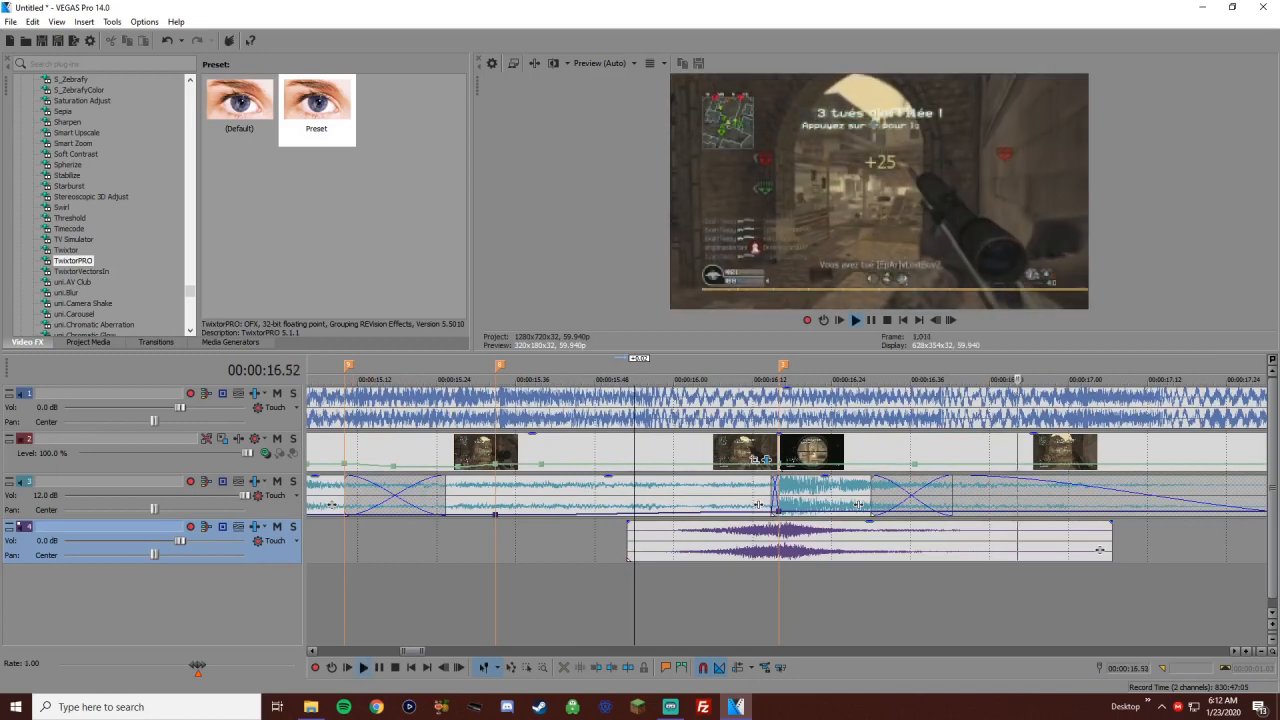
scroll(786, 510, down, 3)
key(space)
click(455, 600)
key(space)
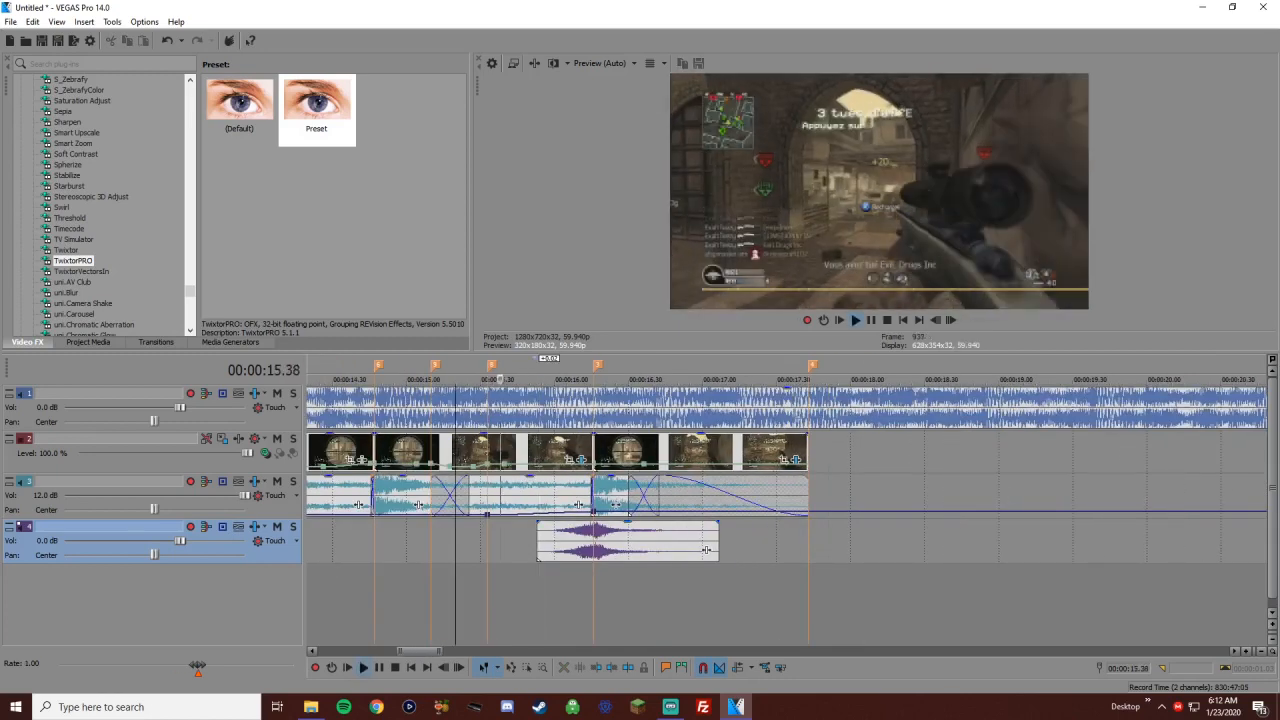
Shorten the end of the Golden swish event by about 9 frames
key(space)
click(706, 550)
key(s)
click(648, 540)
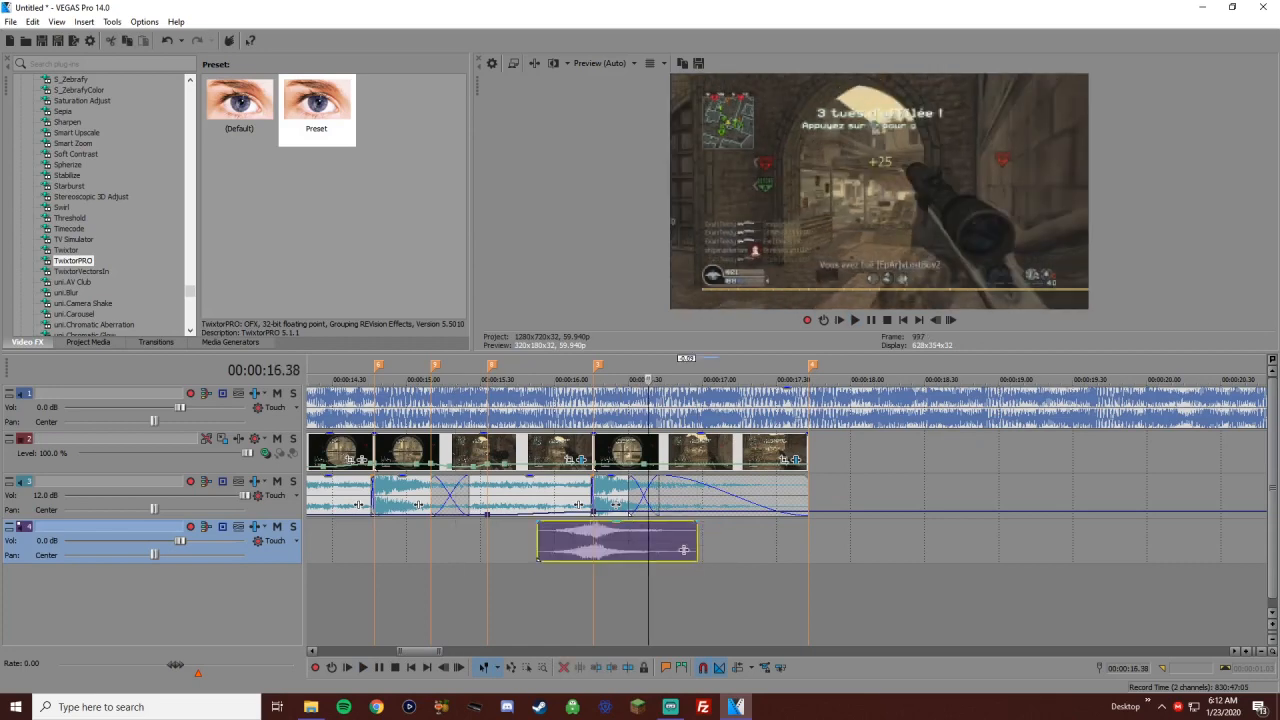
Play back the whole montage with its sound effects from 00:00:08.10
scroll(648, 540, down, 2)
scroll(648, 540, up, 1)
scroll(648, 540, down, 1)
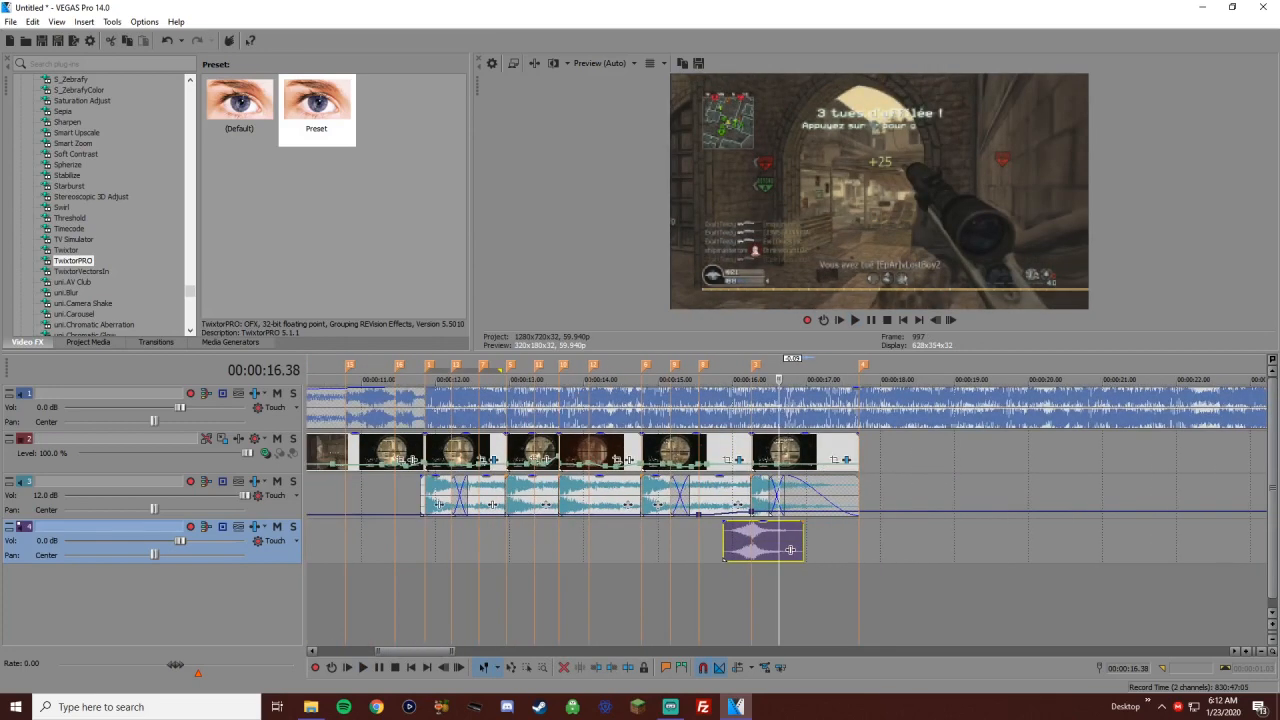
scroll(790, 550, up, 1)
scroll(798, 550, down, 3)
scroll(782, 550, up, 2)
scroll(782, 540, down, 3)
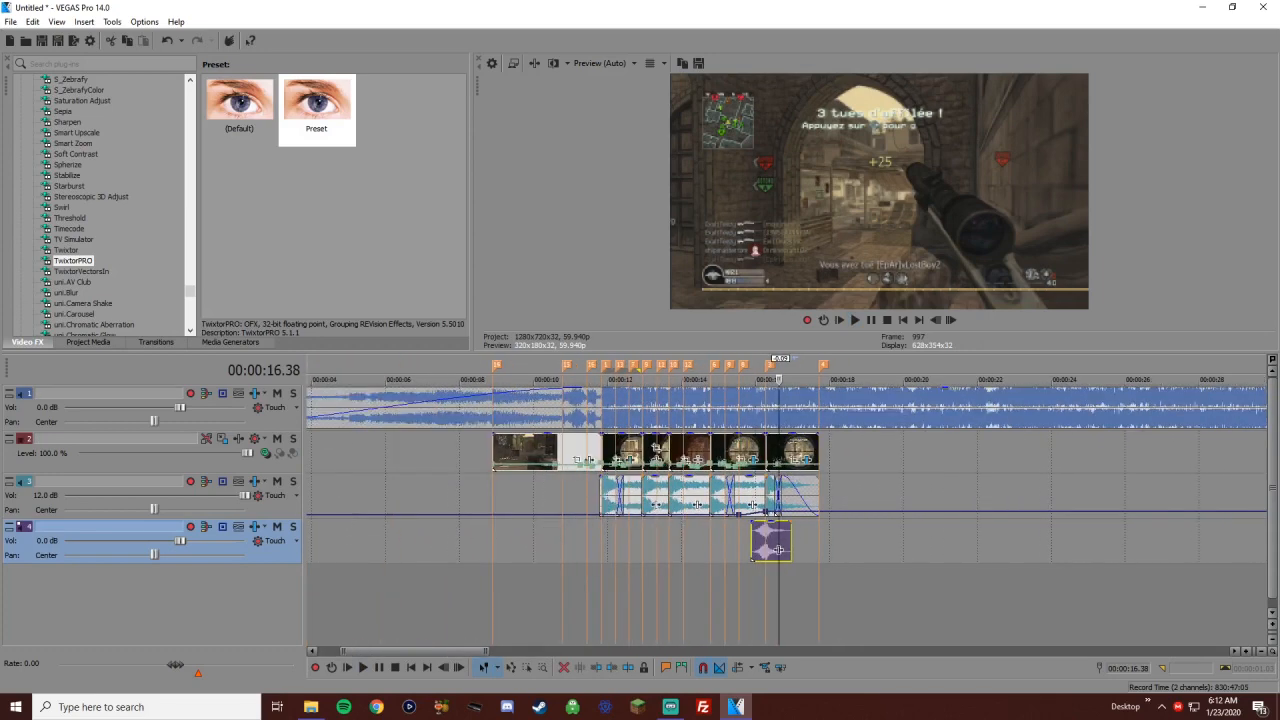
click(458, 545)
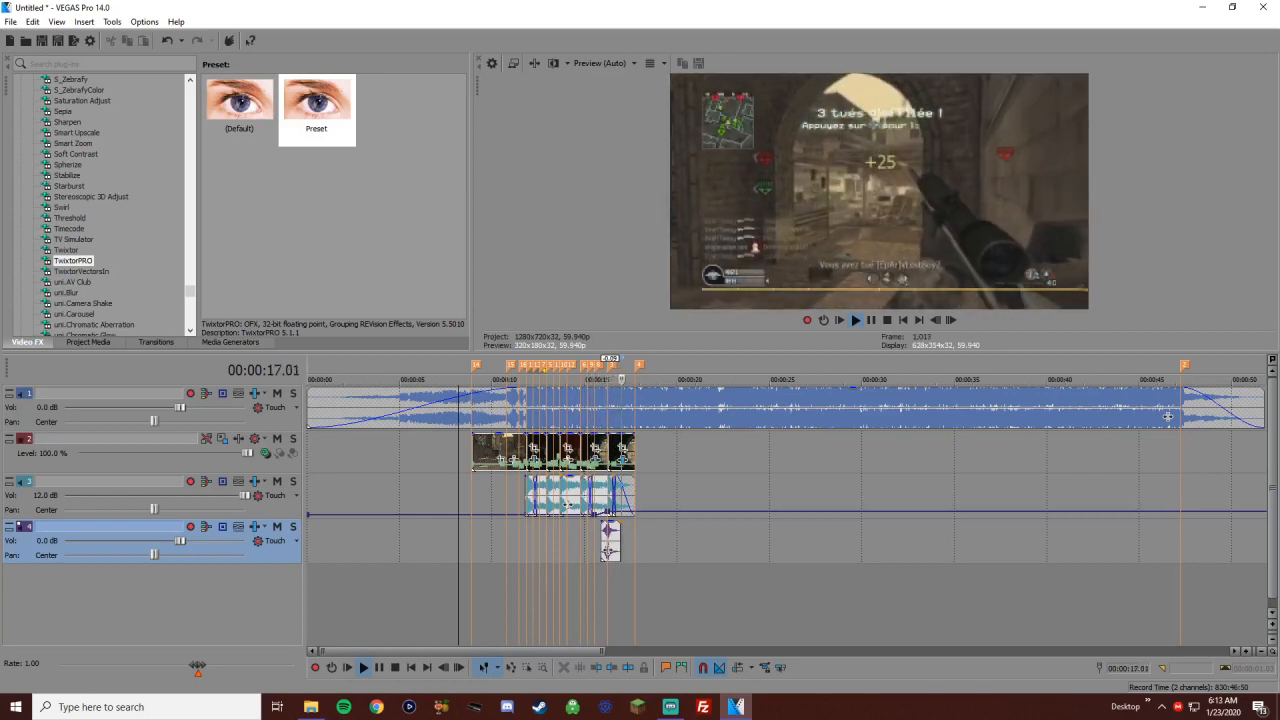
key(space)
Lower the gunshot track's volume point at 00:00:16.15 to about -12.3 dB and play back from 00:00:15.33
click(607, 508)
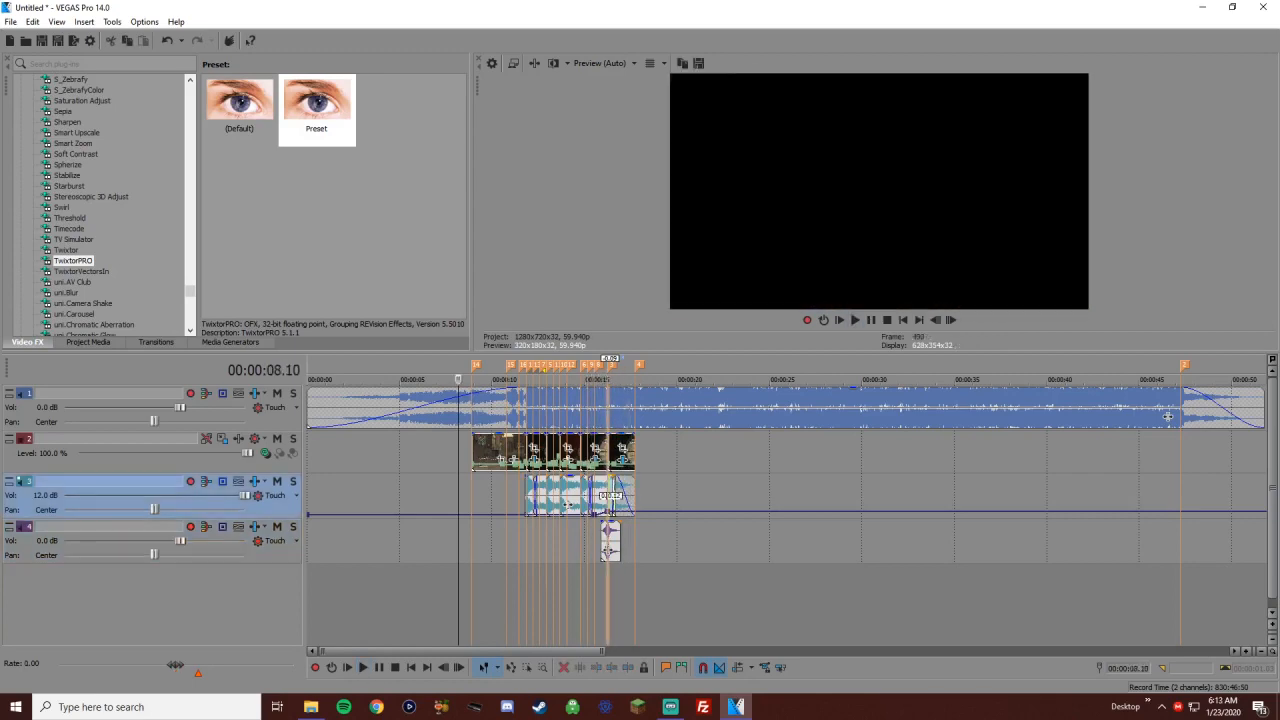
scroll(607, 508, up, 5)
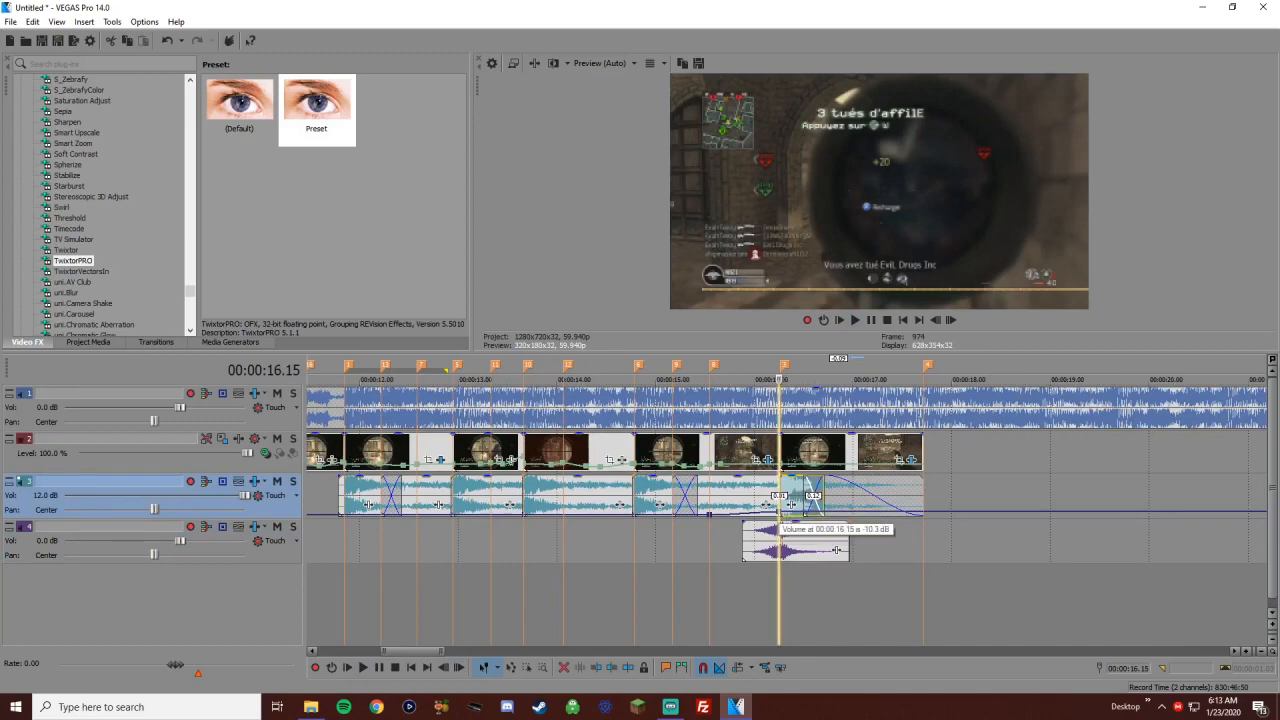
drag(779, 520, 779, 522)
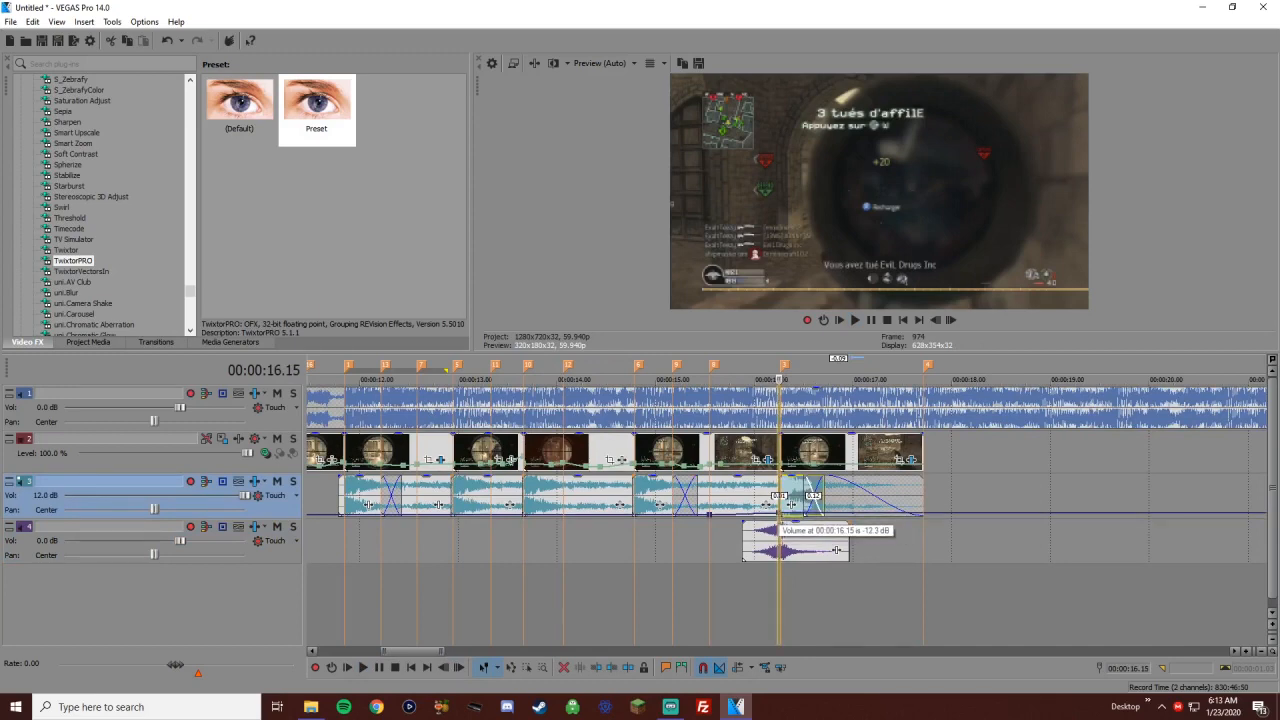
click(709, 540)
key(space)
scroll(709, 540, down, 2)
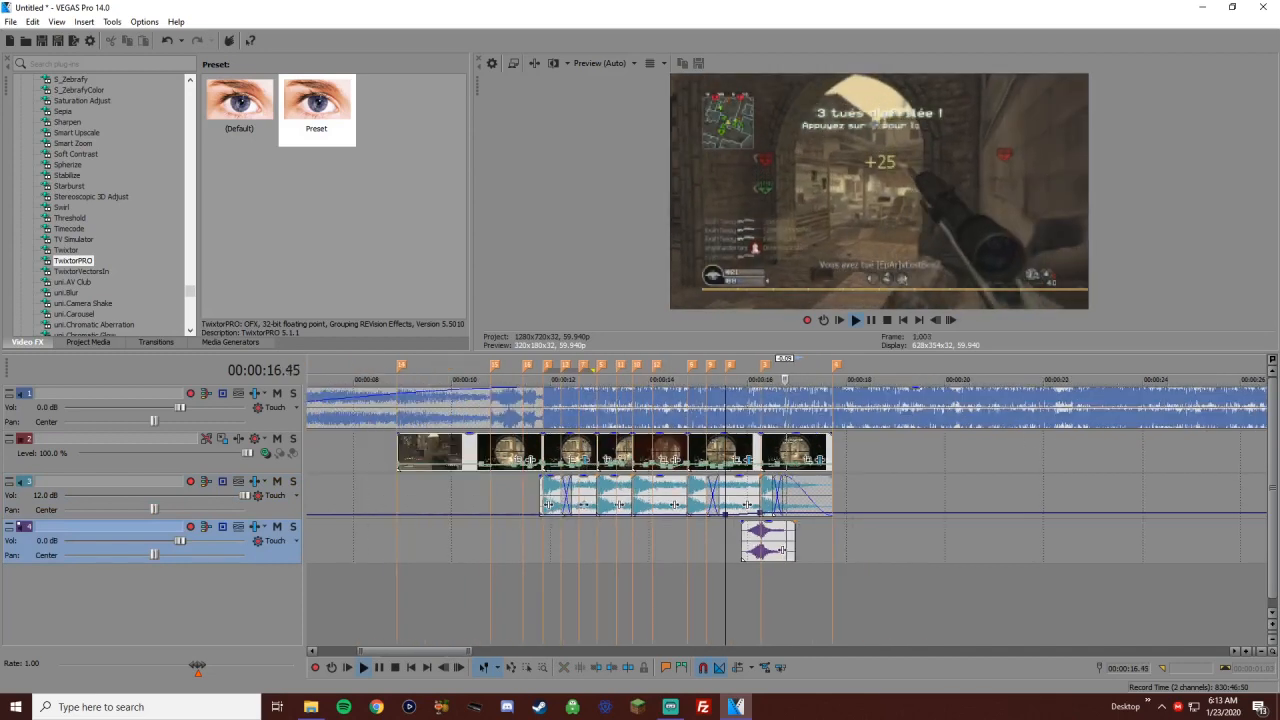
key(space)
scroll(777, 495, up, 2)
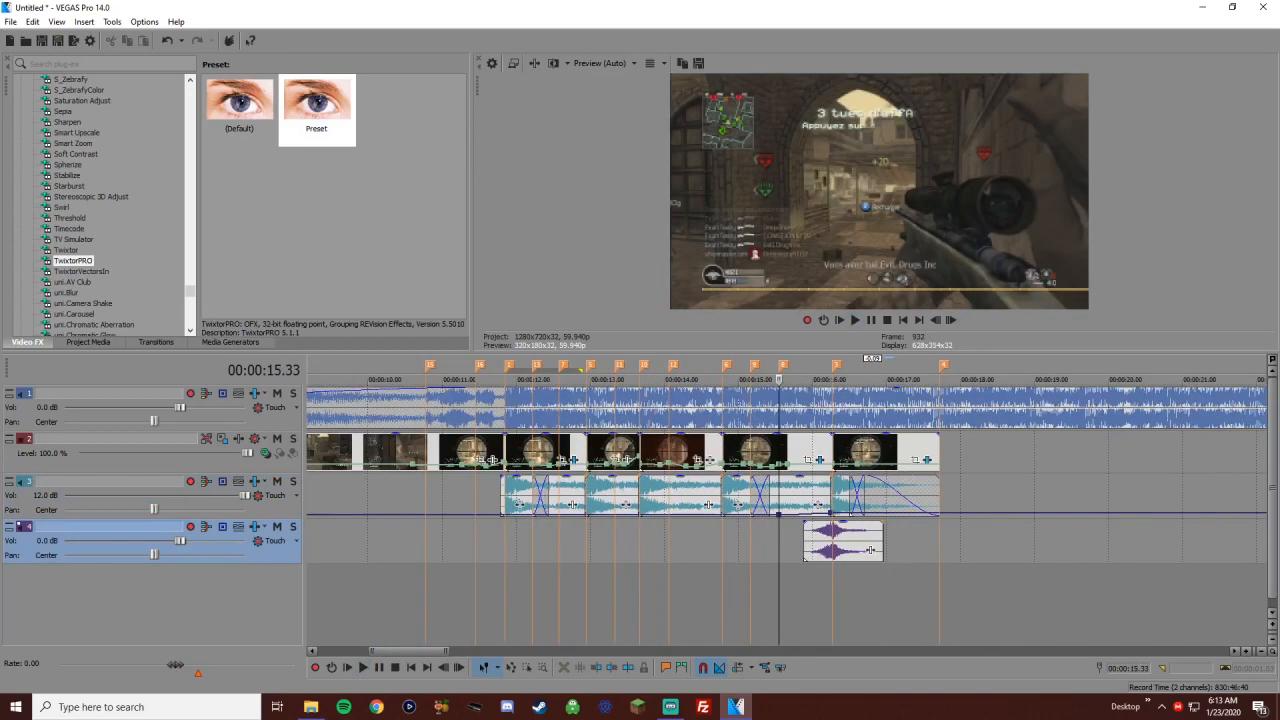
Play back the opening clip from its start at 00:00:08.53
click(387, 495)
scroll(387, 495, up, 1)
click(648, 455)
key(space)
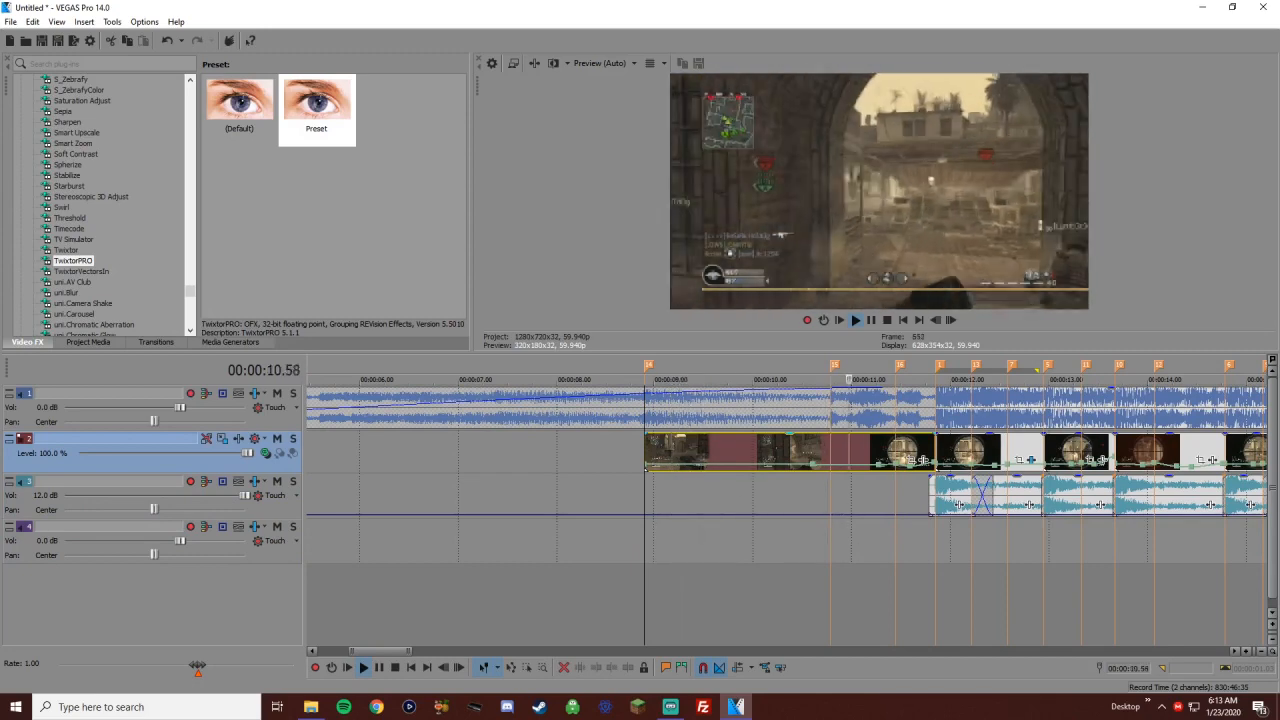
key(space)
Edit the opening clip's velocity envelope at 00:00:10.19, raise the velocity at the clip's start, and play it back
right_click(796, 463)
click(843, 617)
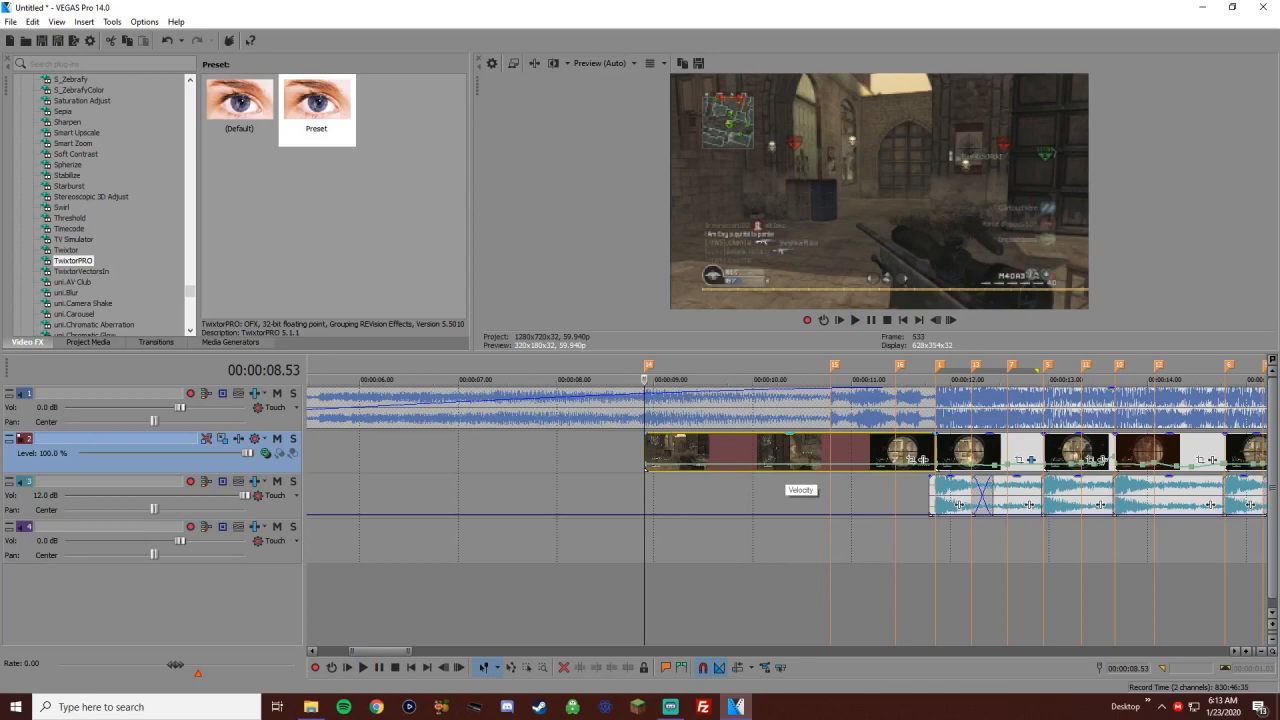
right_click(785, 464)
click(812, 289)
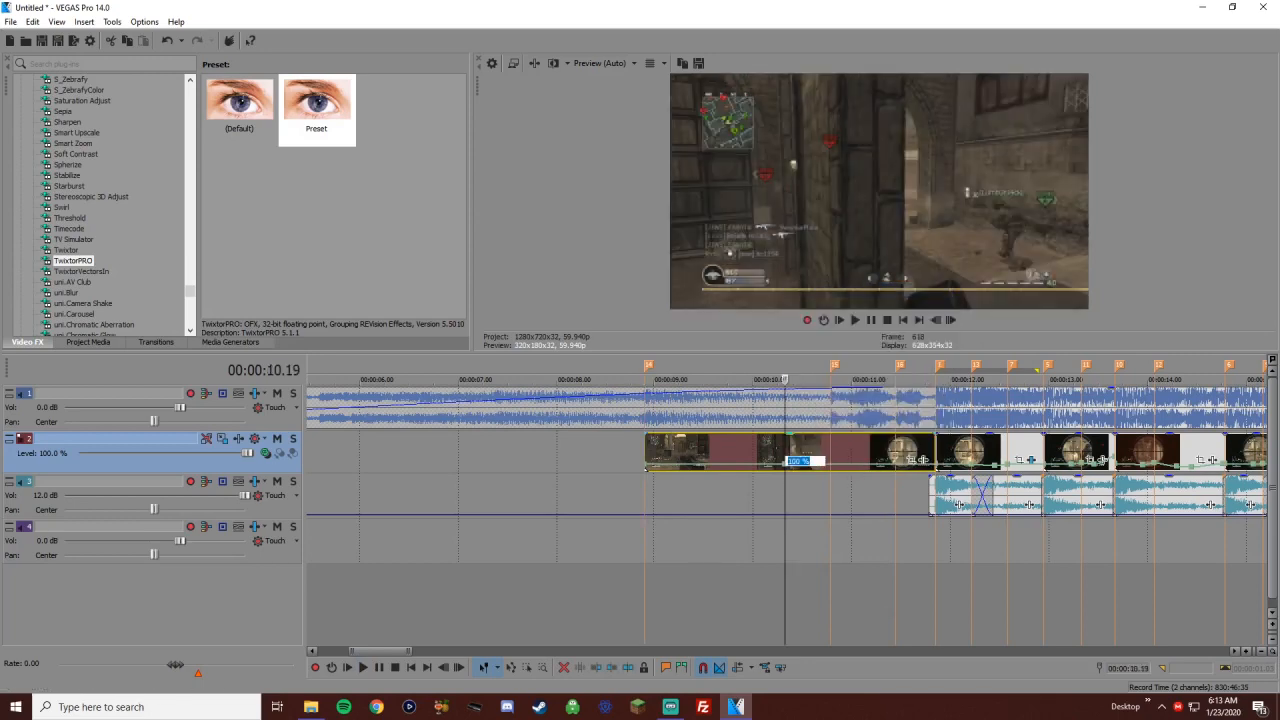
key(Return)
drag(646, 467, 646, 464)
click(611, 464)
key(space)
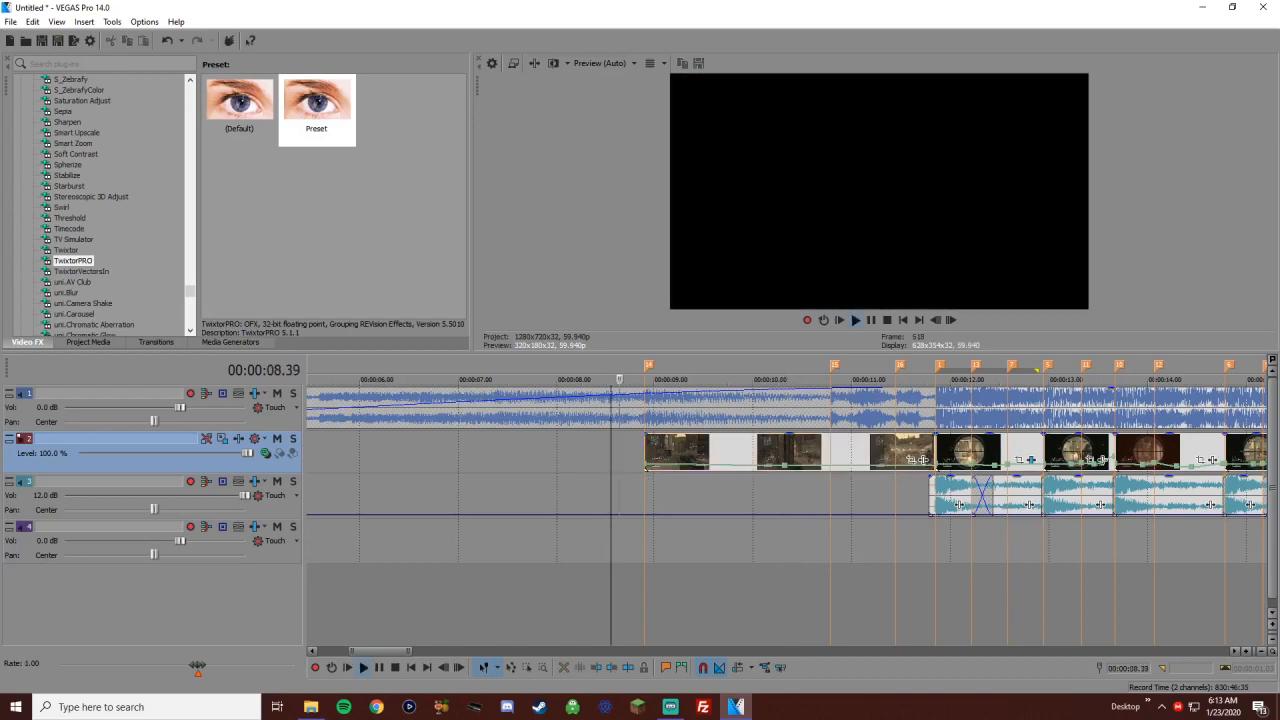
key(space)
Add velocity points to the opening clip at 00:00:11.05 and 00:00:10.47 and play back from 00:00:10.12
click(830, 459)
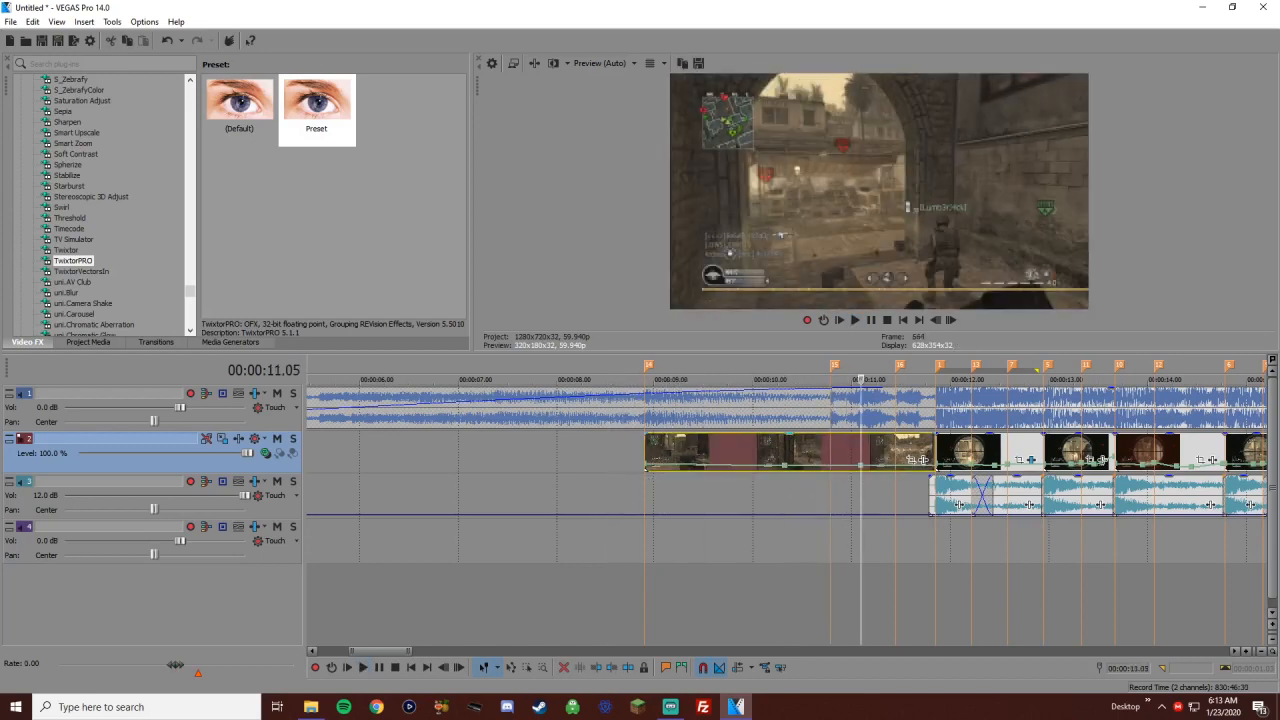
drag(830, 462, 830, 465)
key(space)
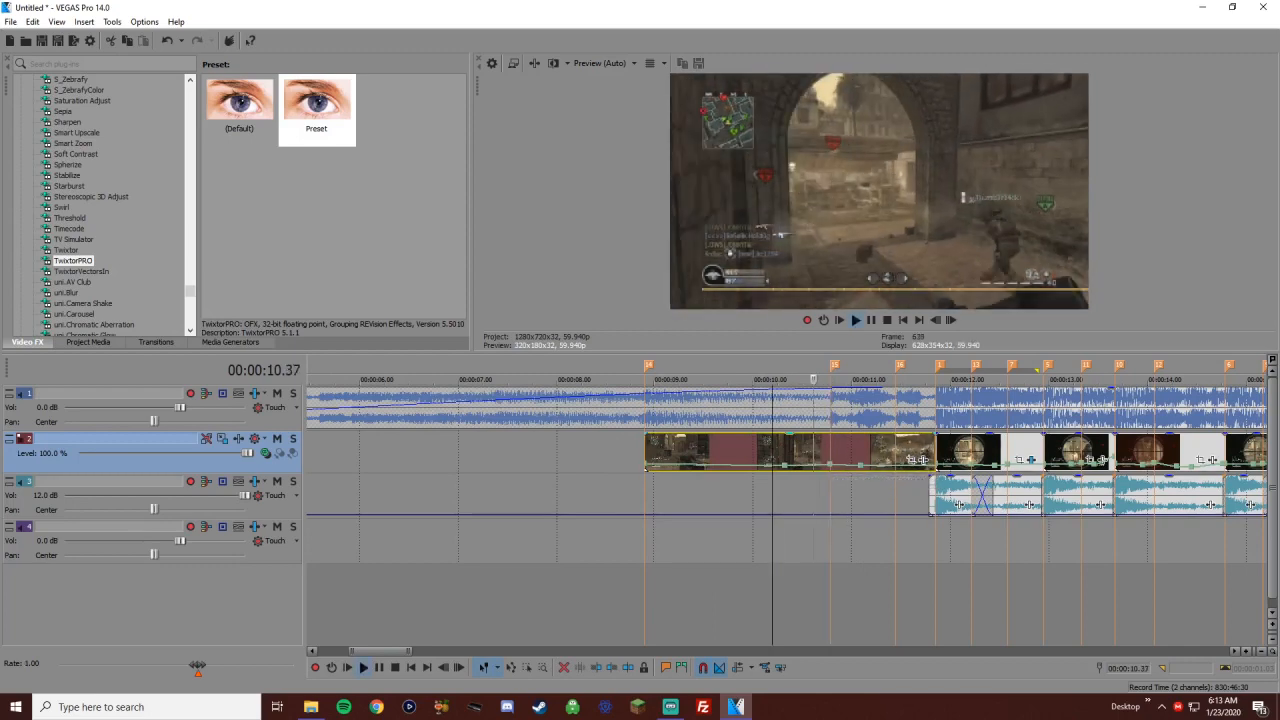
key(space)
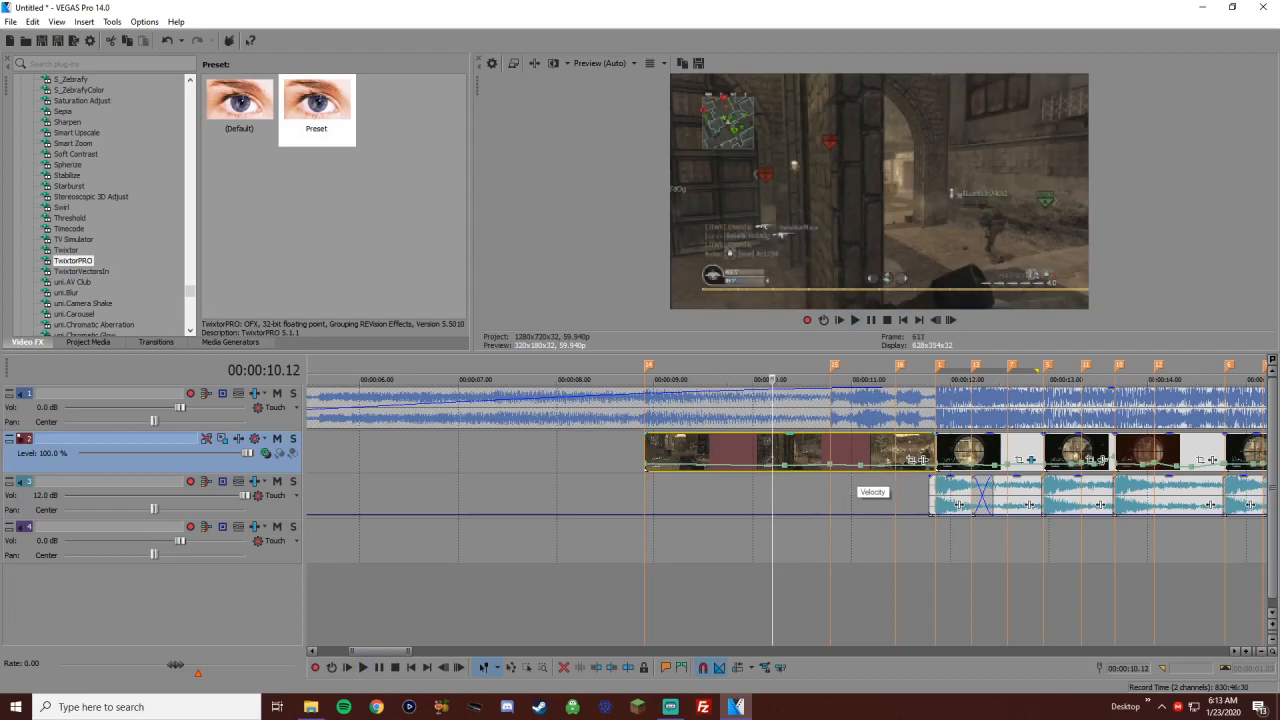
Adjust the opening clip's velocity point at 00:00:11.05, raise the one at 00:00:10.47 to about 166 %, and play back the section
right_click(861, 465)
click(925, 239)
scroll(787, 470, right, 1)
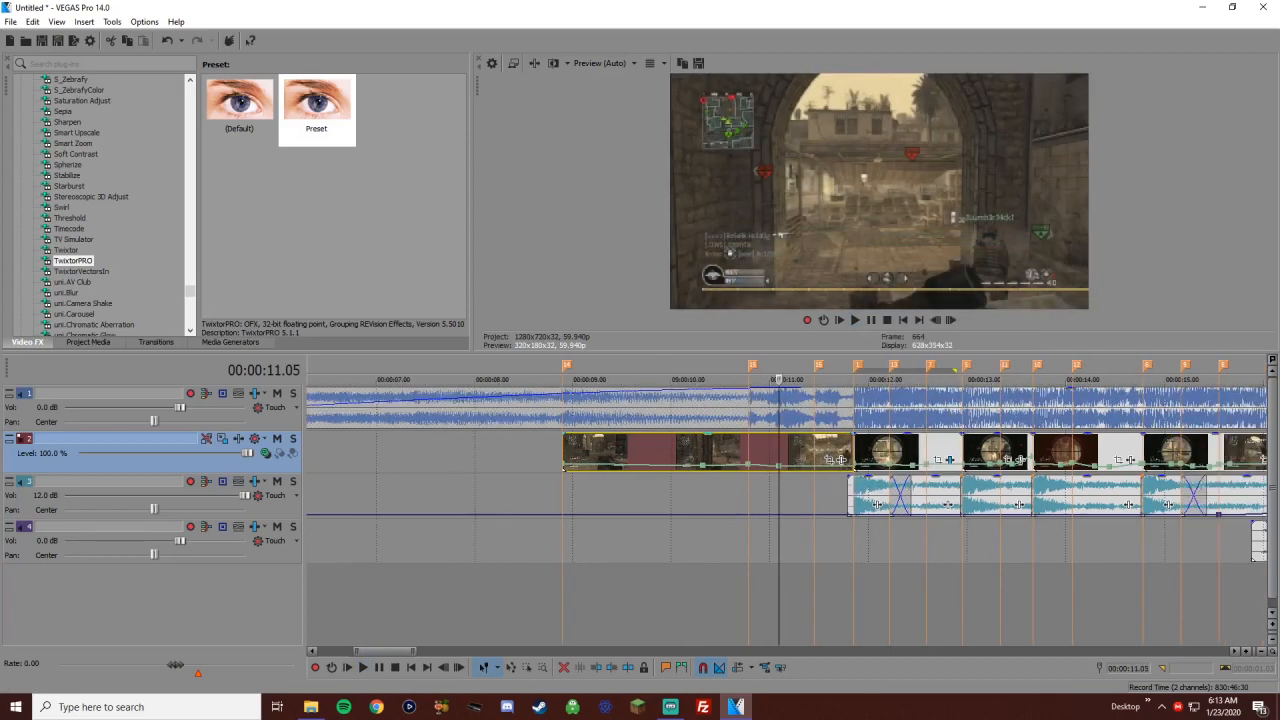
drag(748, 465, 749, 463)
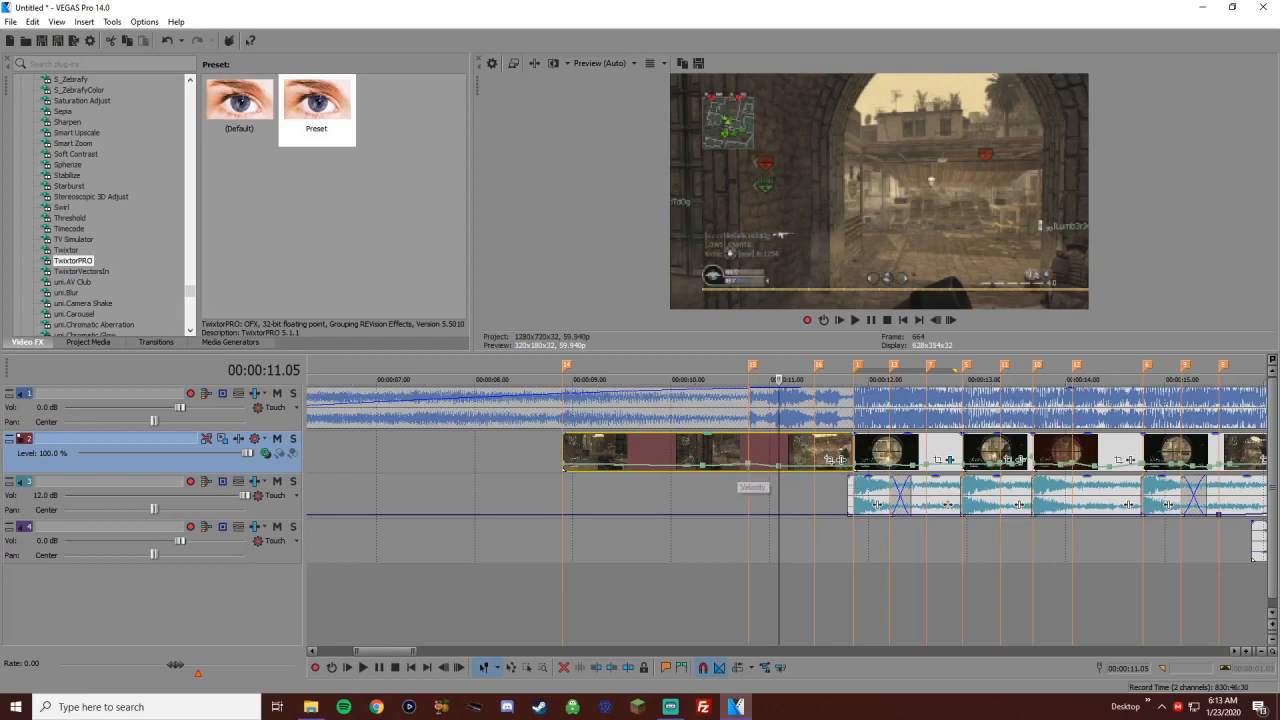
key(space)
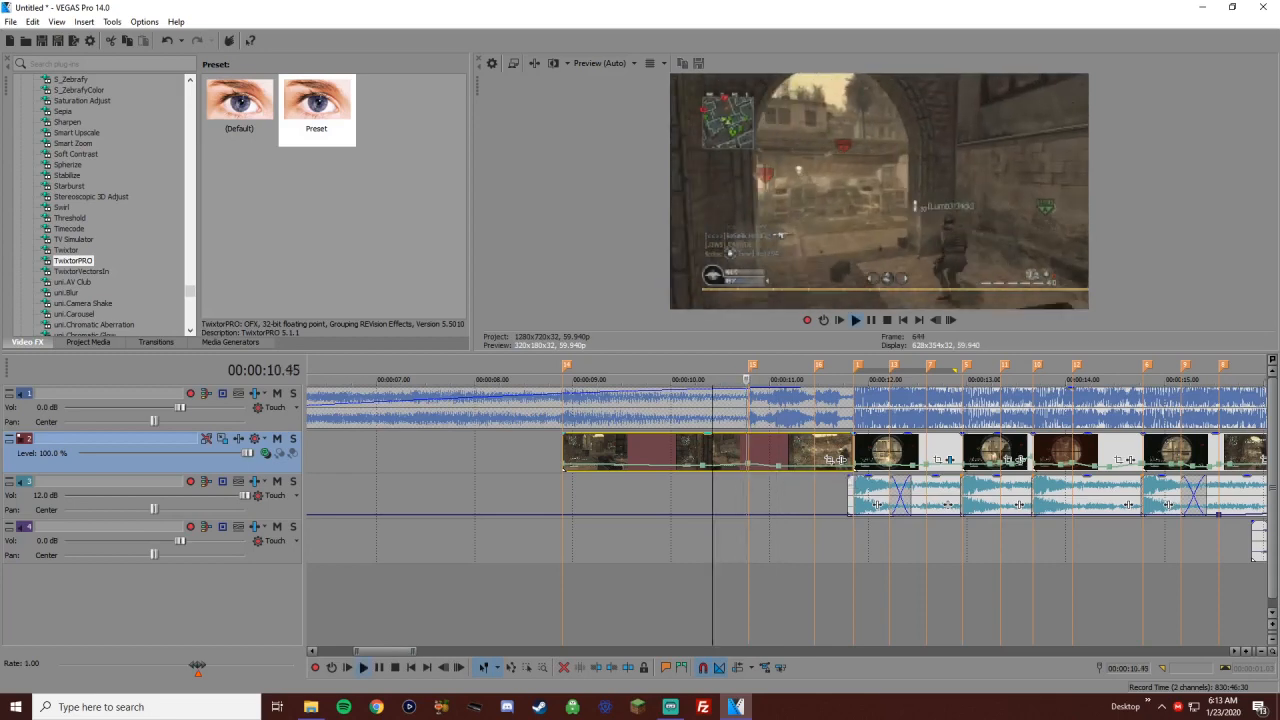
key(space)
key(Up)
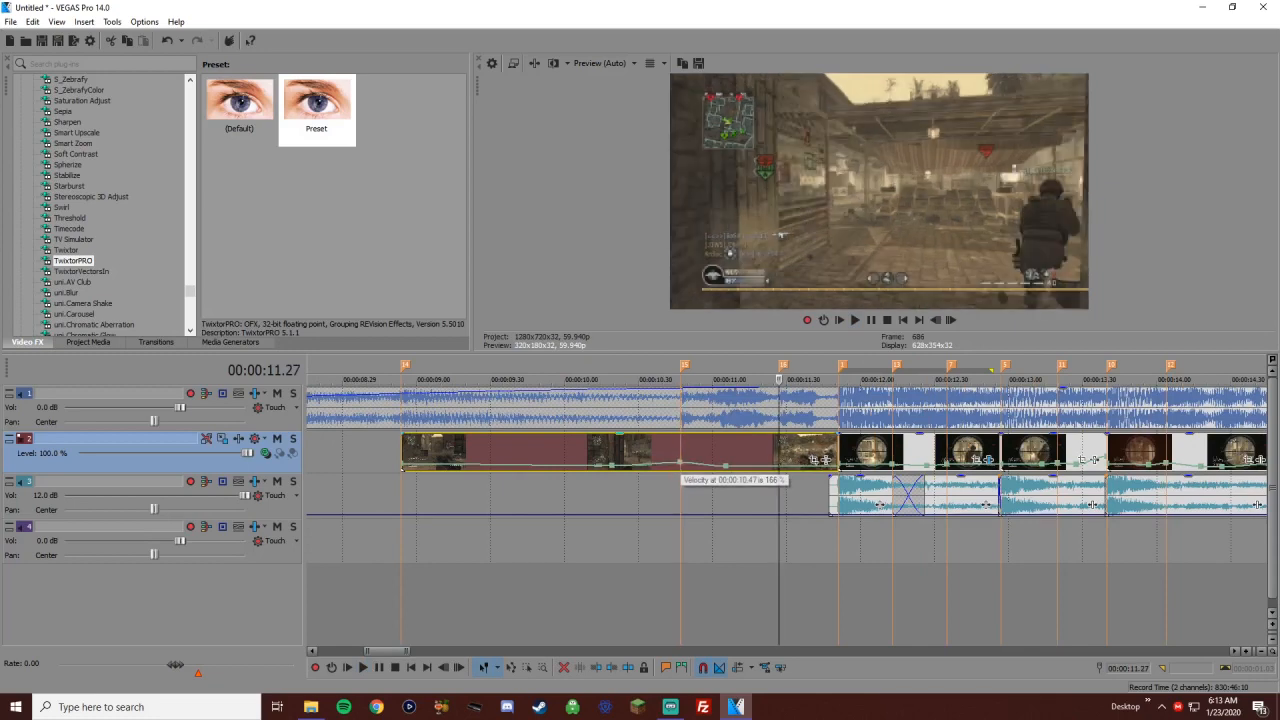
click(624, 497)
key(space)
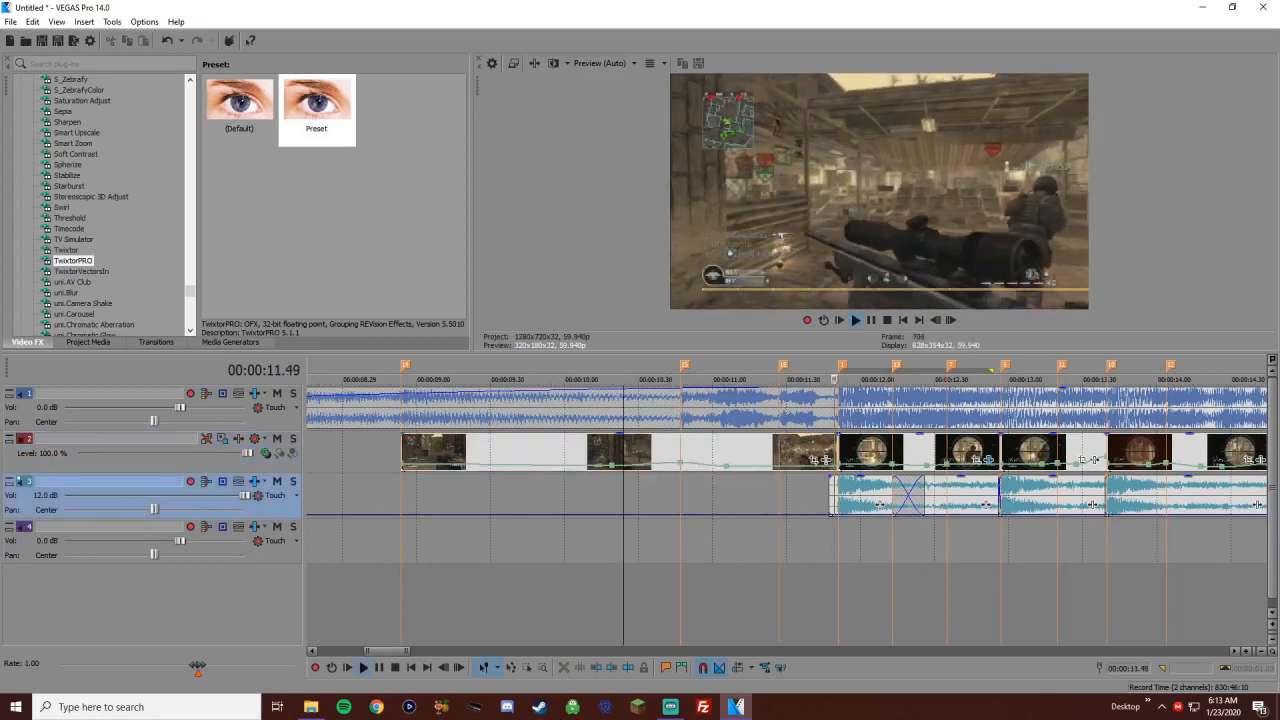
key(space)
Add a velocity point of about 52 % to the opening clip at 00:00:11.27 and play it back
click(779, 458)
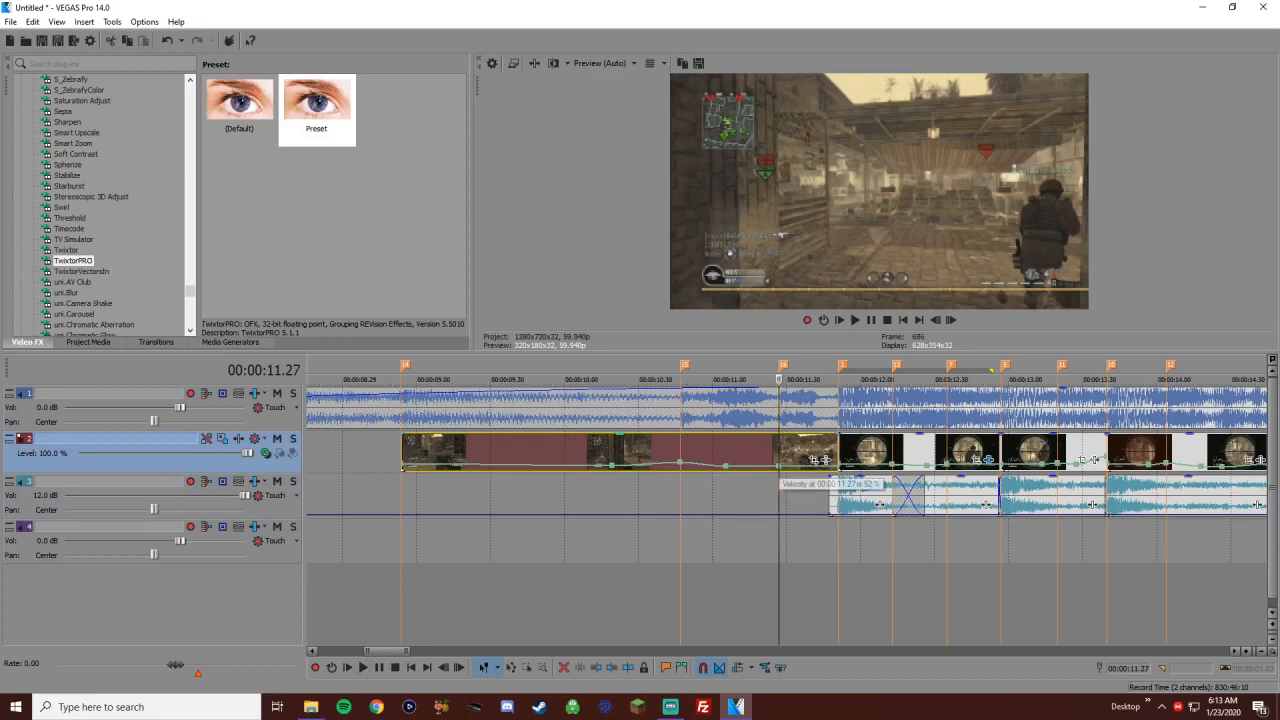
key(space)
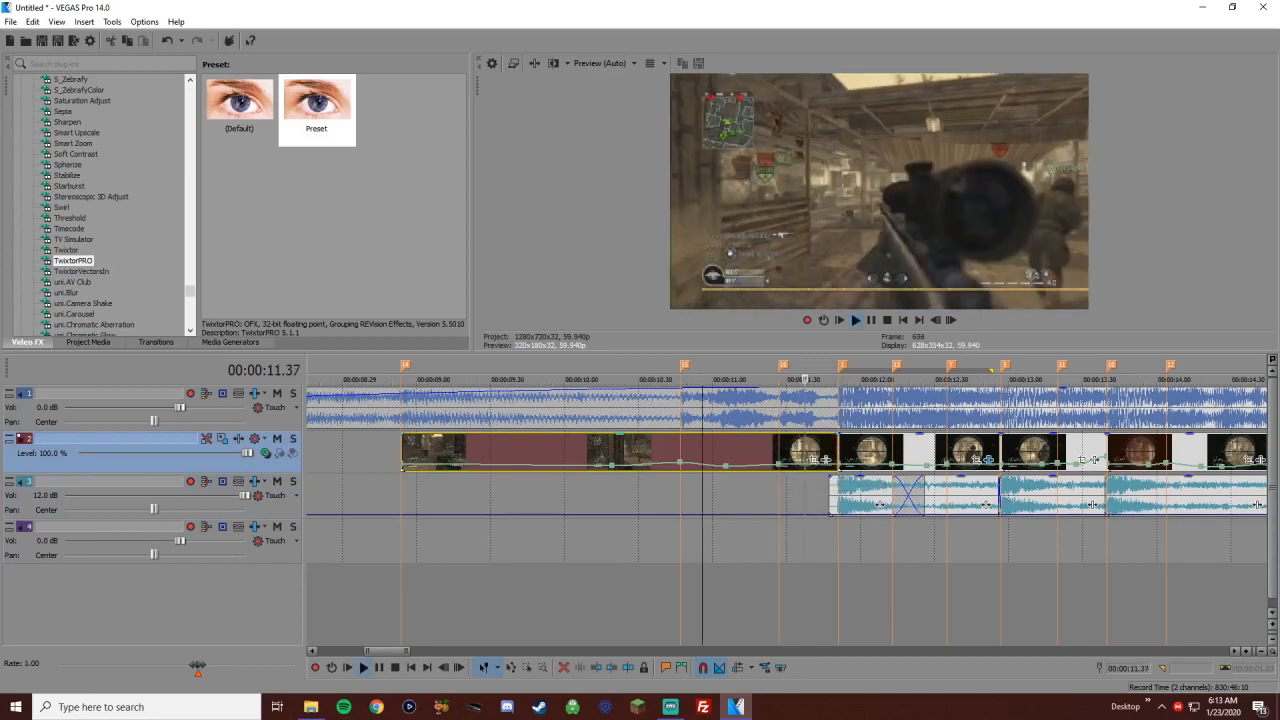
key(space)
Raise the opening clip's end velocity at 00:00:11.50 to about 128 % and play back into the following clips
click(837, 458)
key(Left)
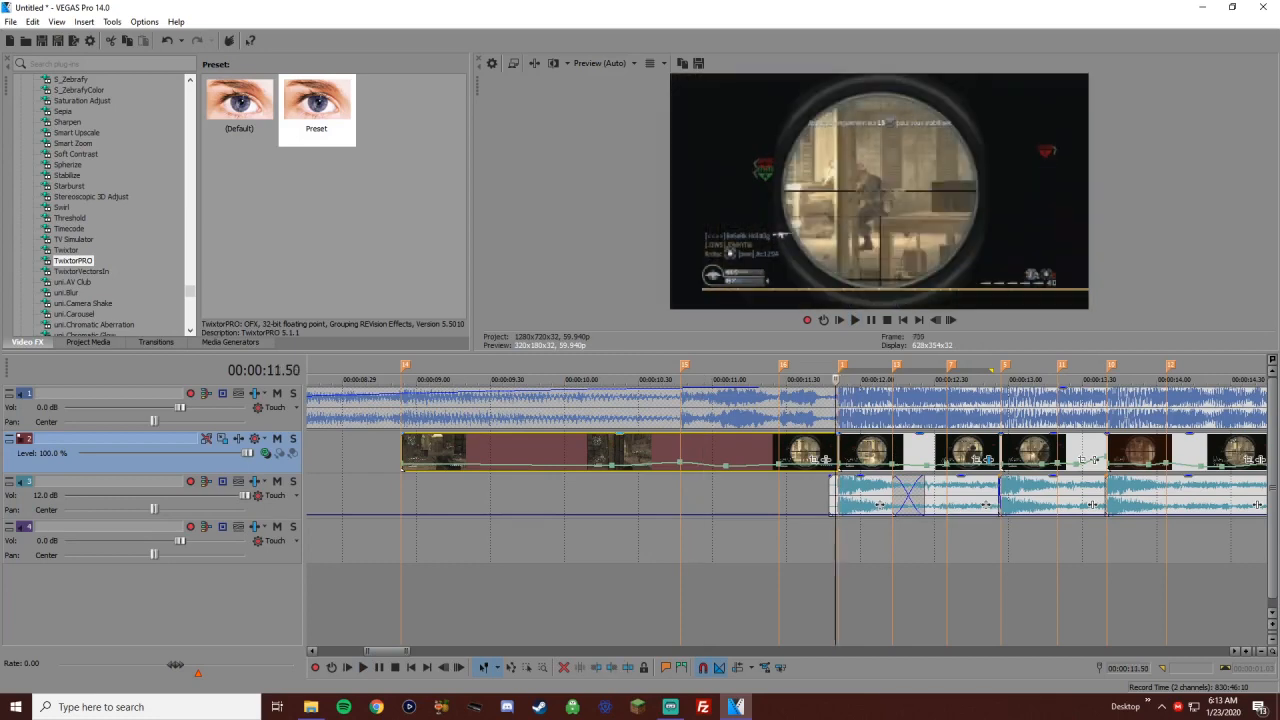
drag(835, 462, 836, 460)
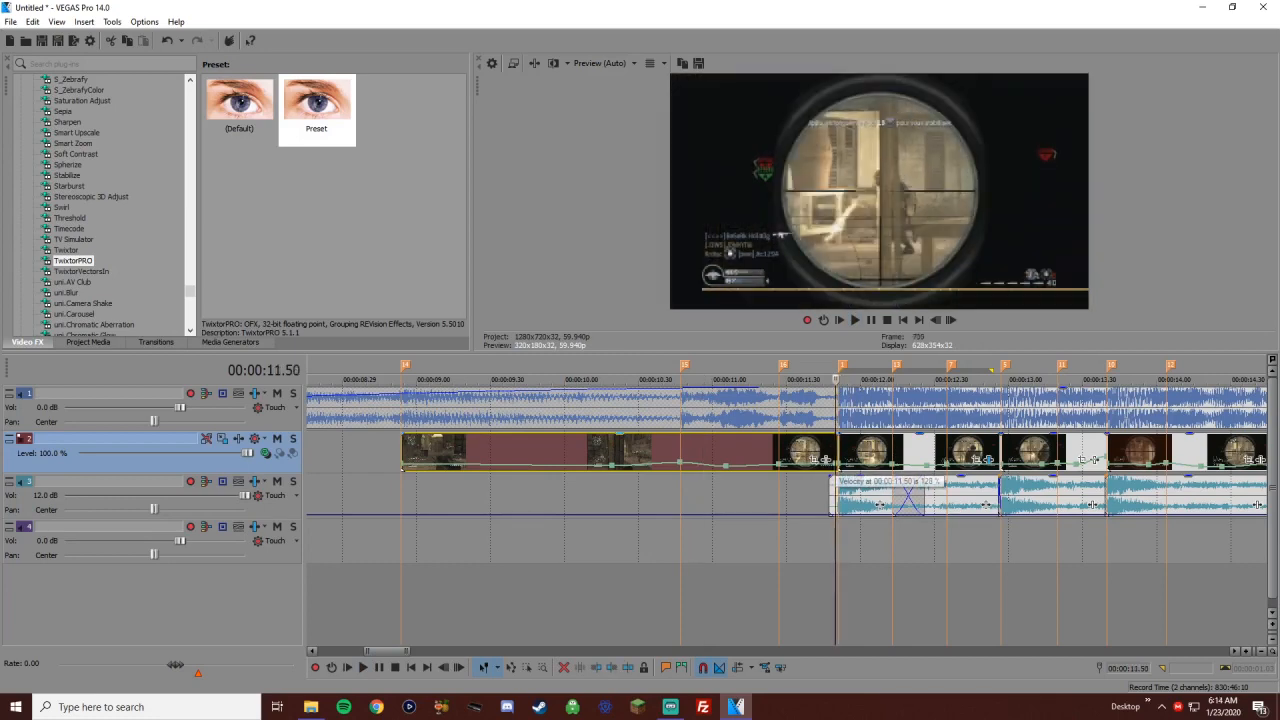
click(735, 495)
key(space)
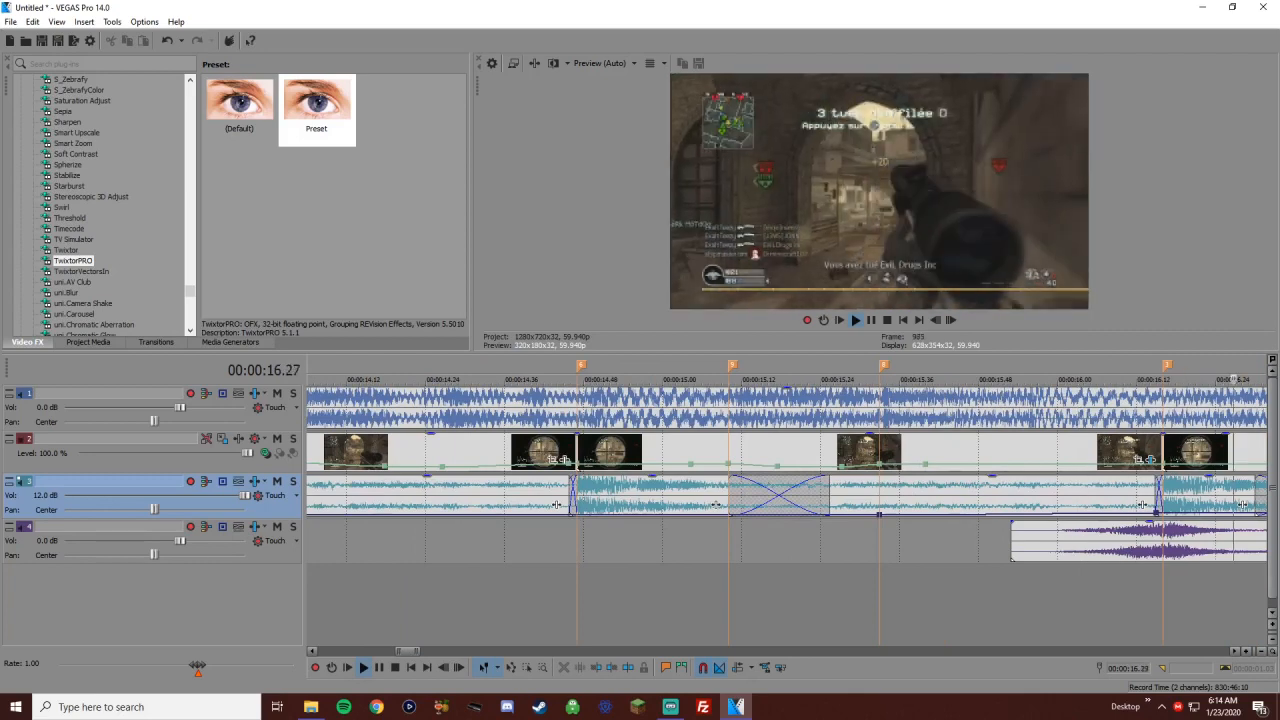
Disable resampling for all the clips on the video track and return the playhead to the opening clip's start
scroll(787, 500, down, 3)
scroll(787, 500, down, 6)
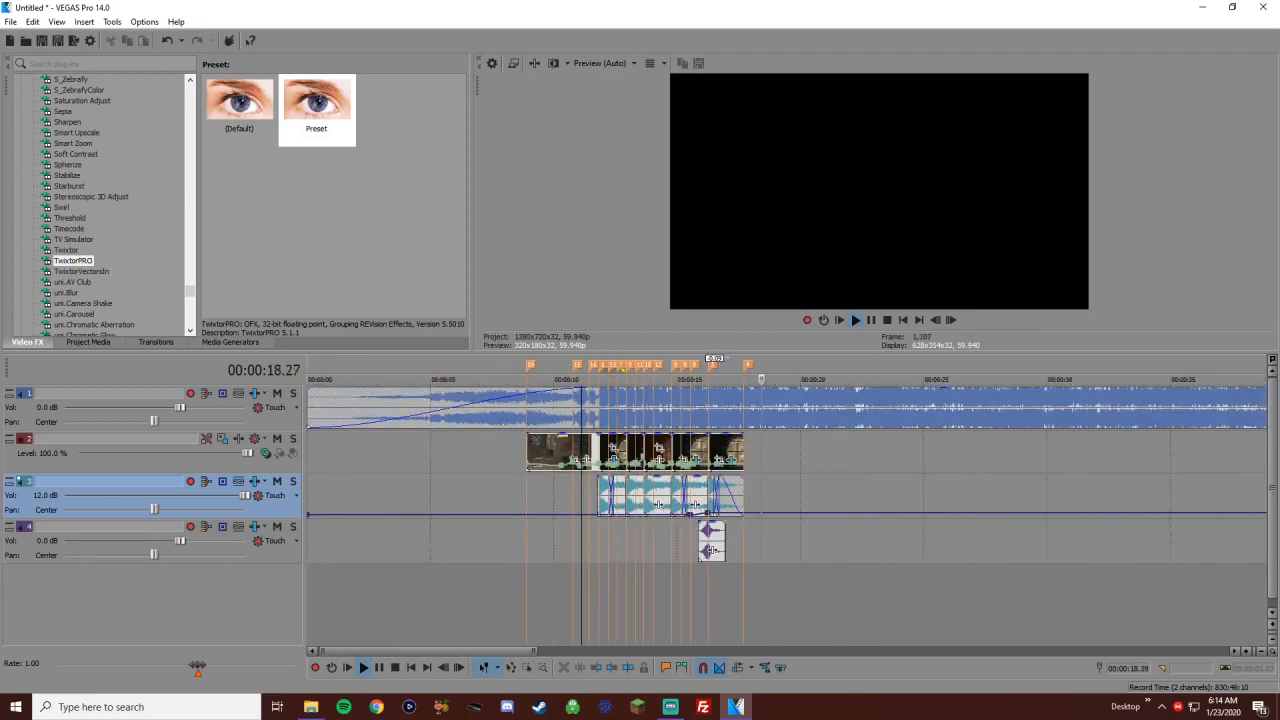
key(space)
right_click(544, 450)
mouse_move(636, 574)
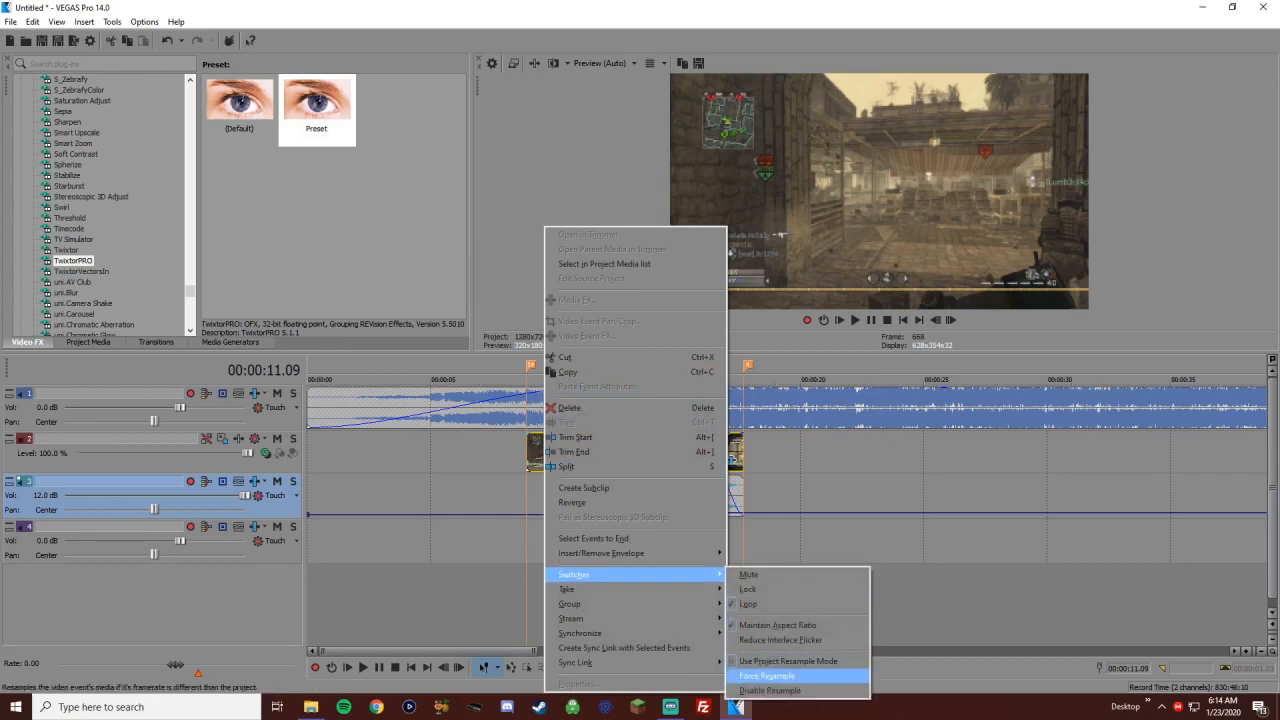
click(780, 690)
click(526, 590)
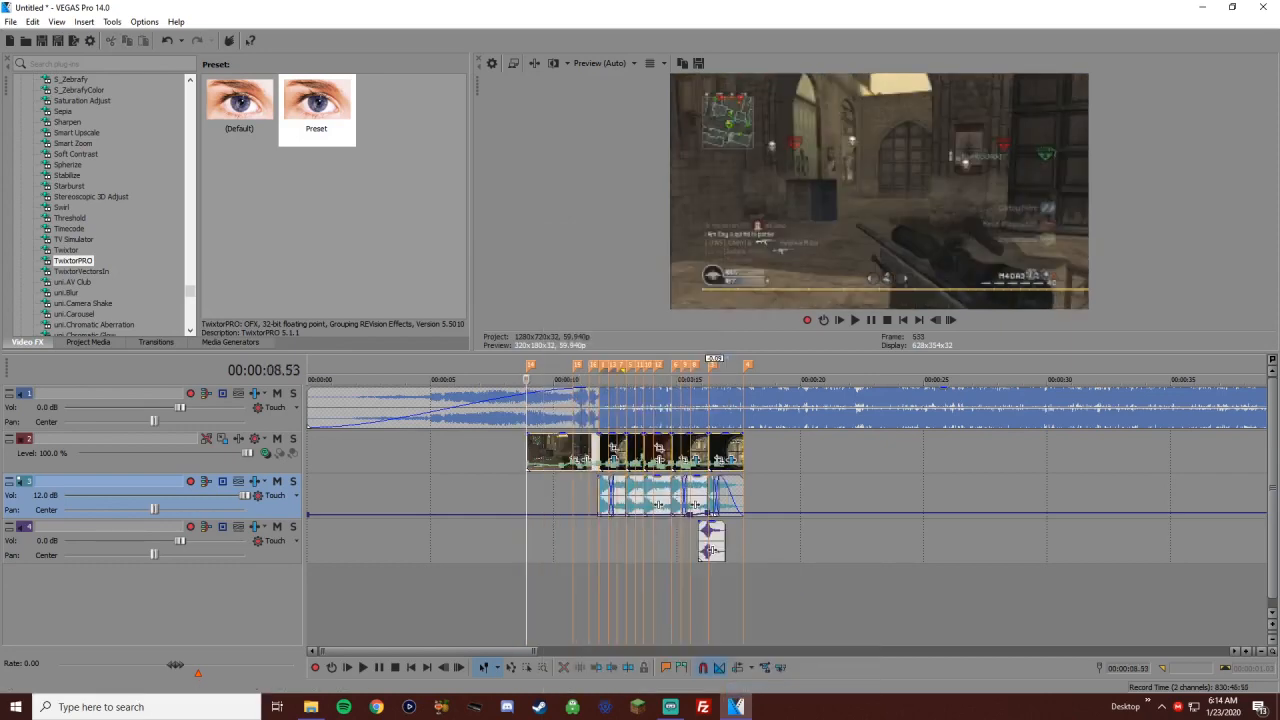
Play back the opening clip from 00:00:10.25 and check the resample switch of the video clips
click(708, 540)
scroll(708, 540, down, 1)
scroll(708, 540, up, 4)
scroll(708, 540, down, 2)
scroll(708, 540, down, 1)
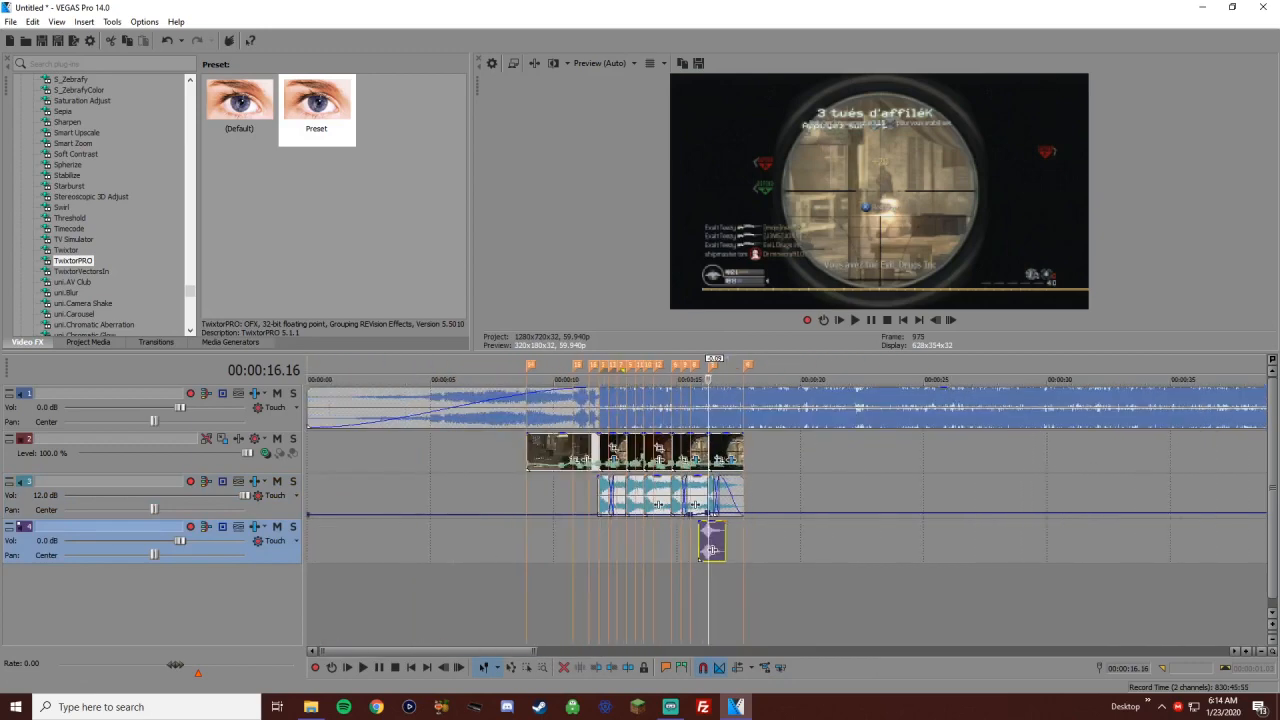
click(563, 496)
key(space)
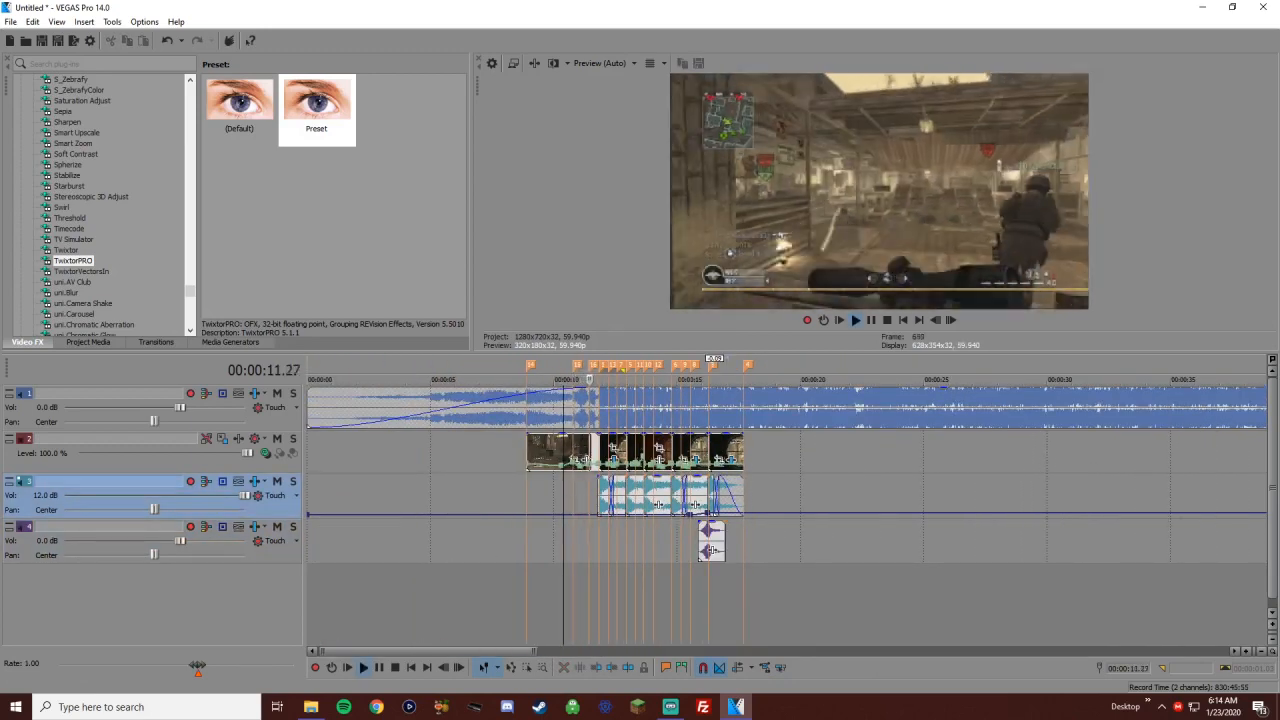
key(space)
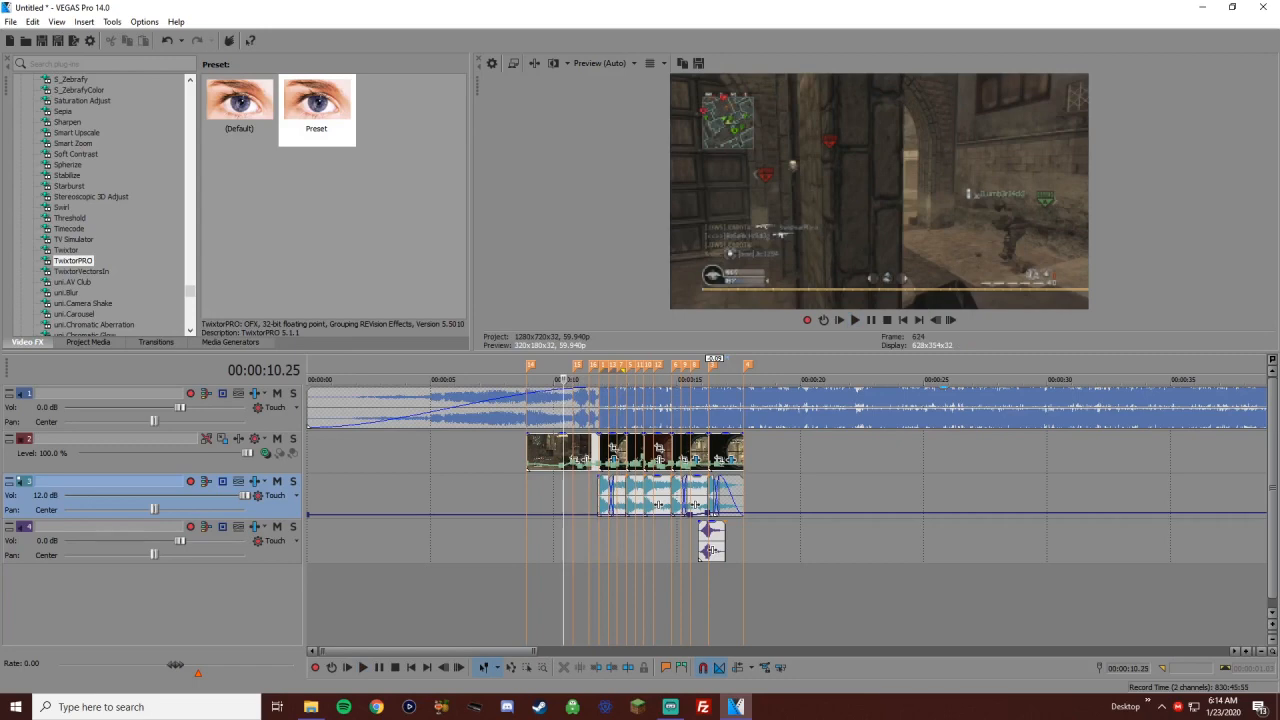
right_click(556, 452)
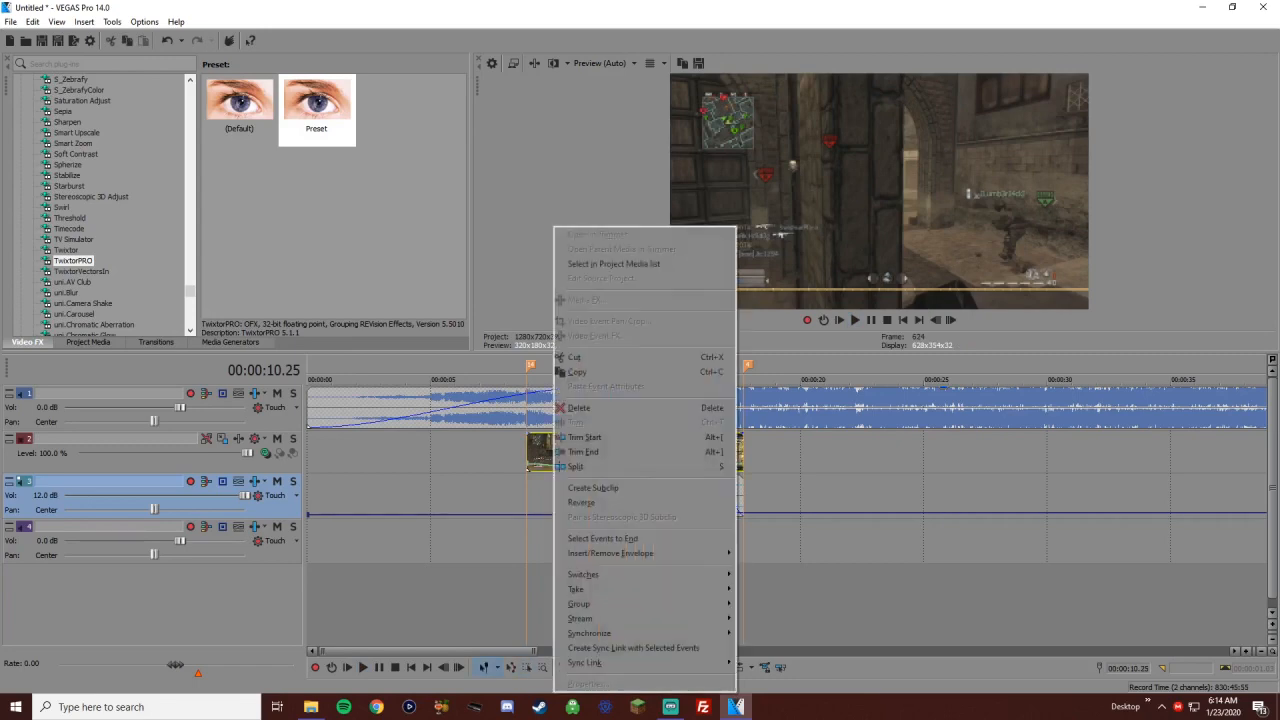
mouse_move(600, 575)
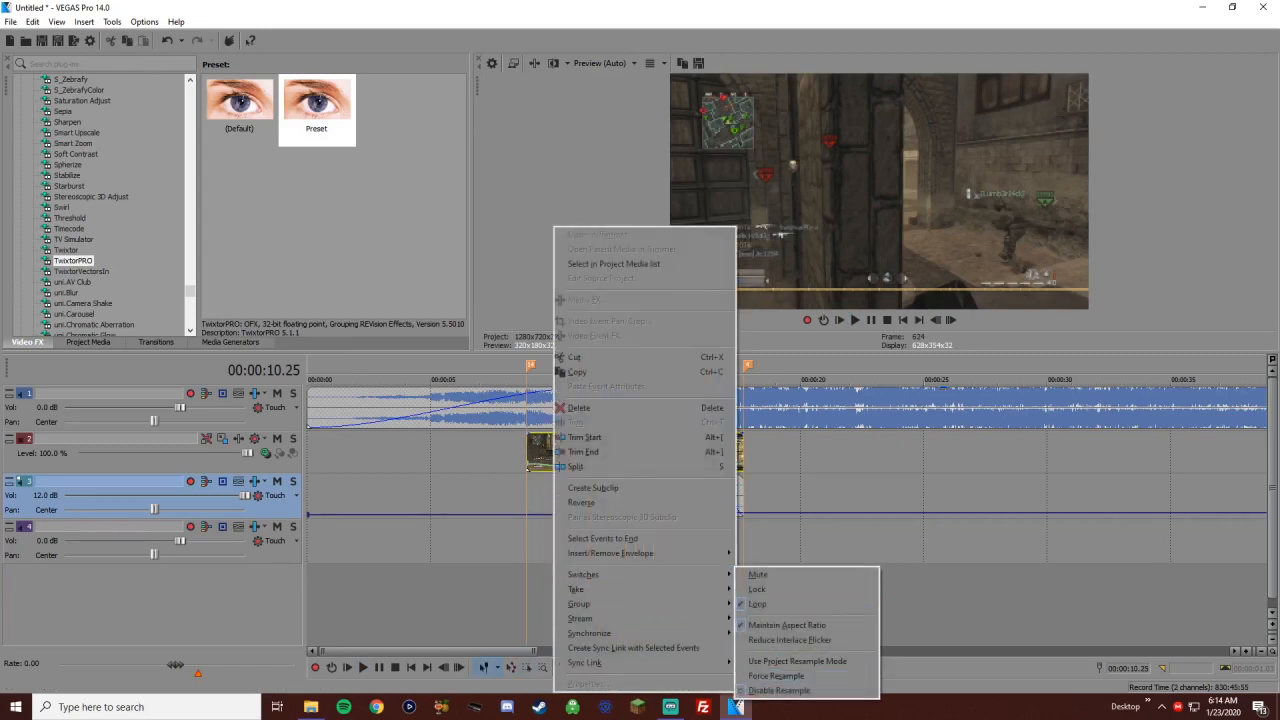
click(465, 452)
Set the project frame rate to 29.970 (NTSC) and play back the montage from the opening clip
click(491, 63)
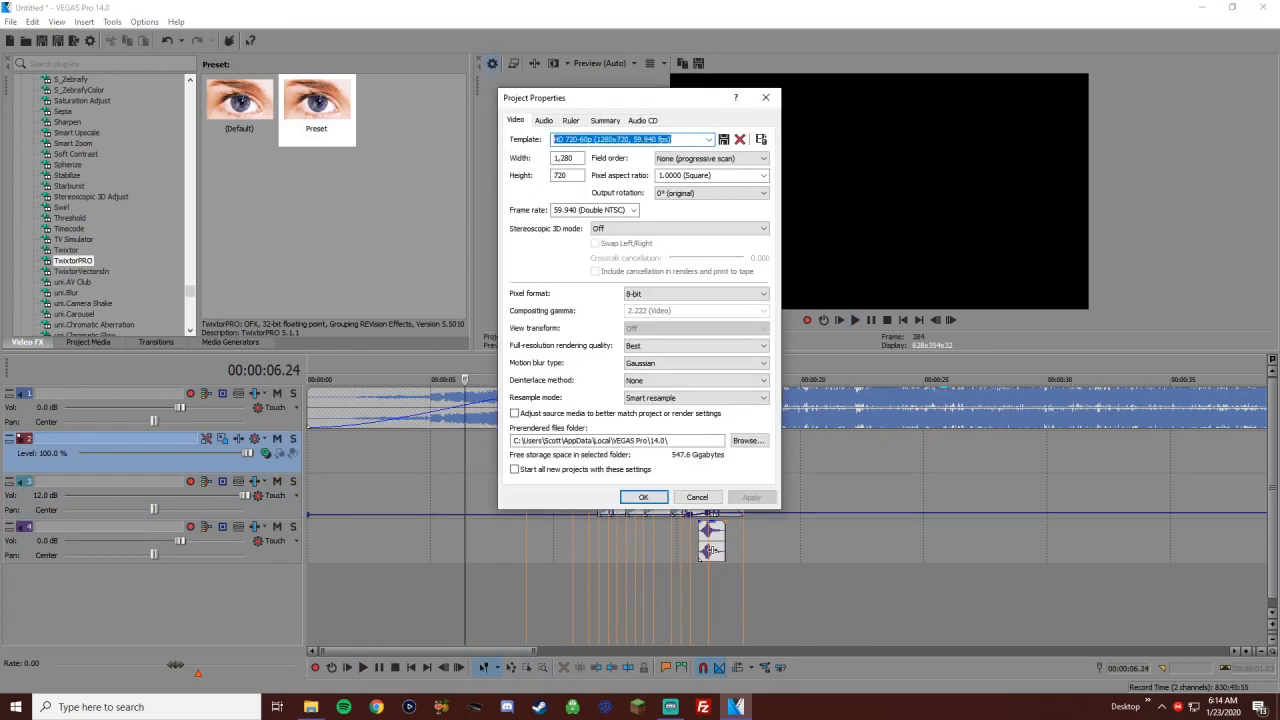
click(708, 139)
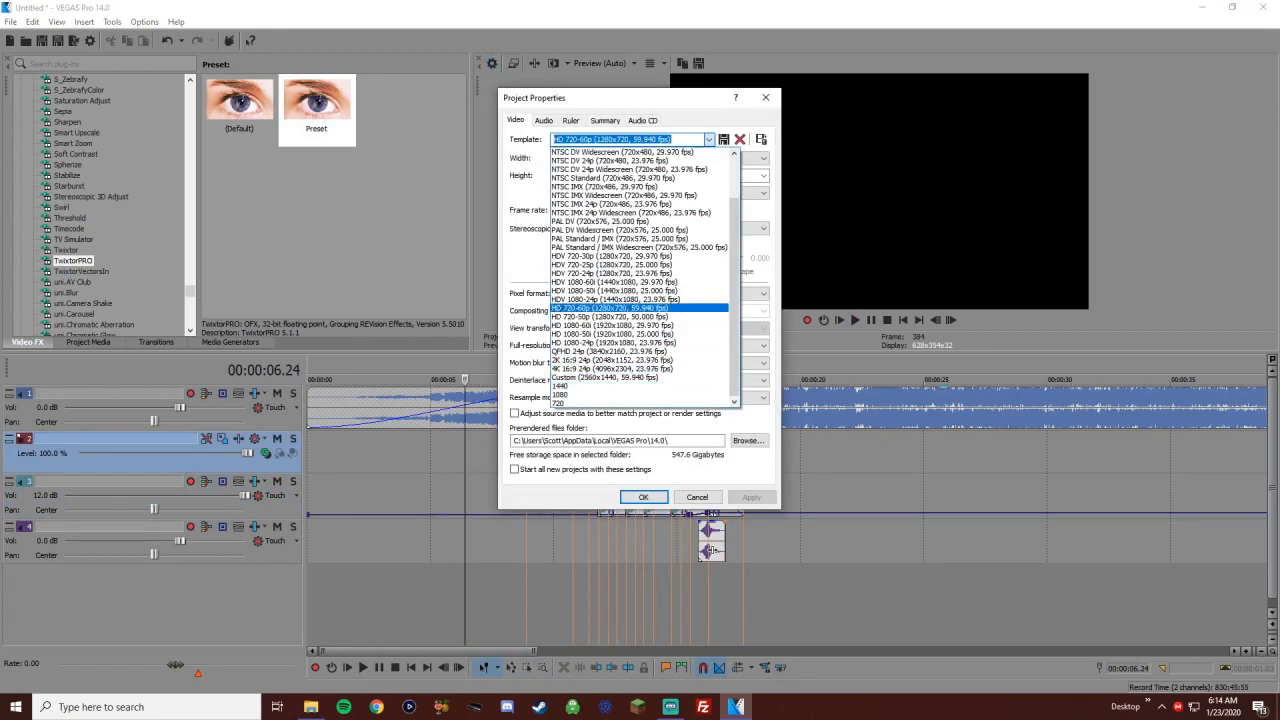
click(640, 298)
click(633, 209)
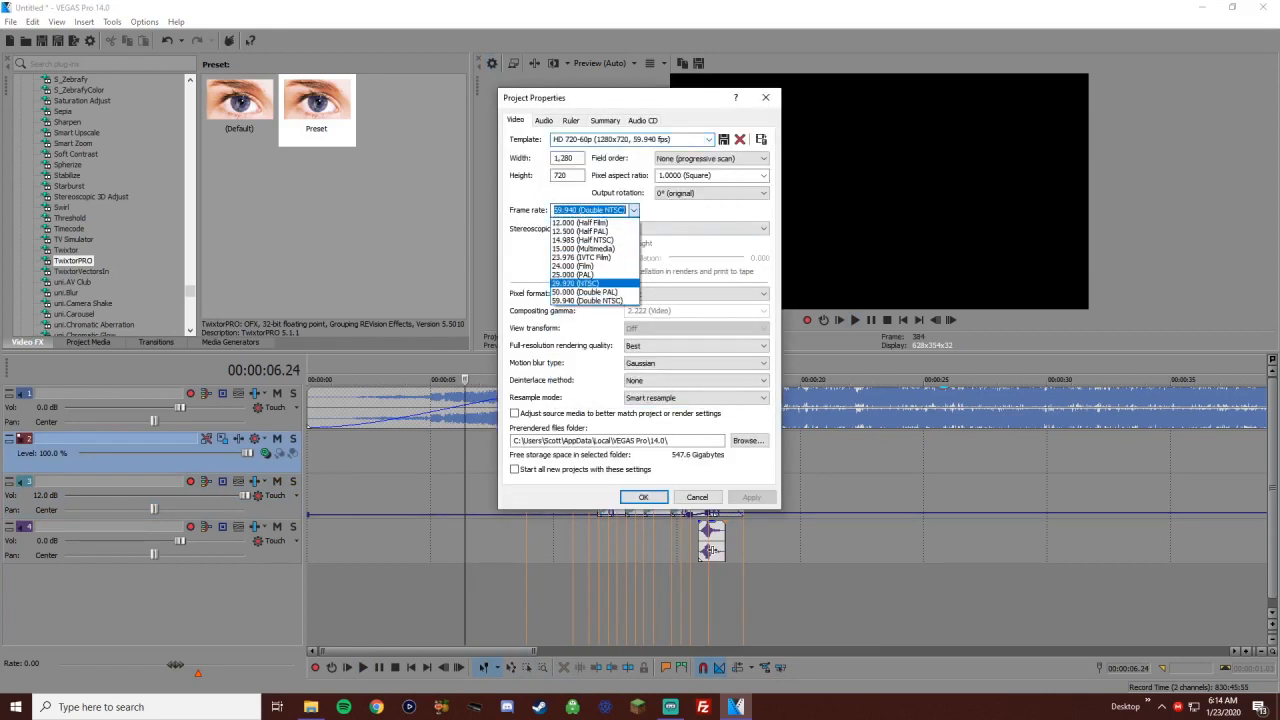
click(595, 287)
click(643, 497)
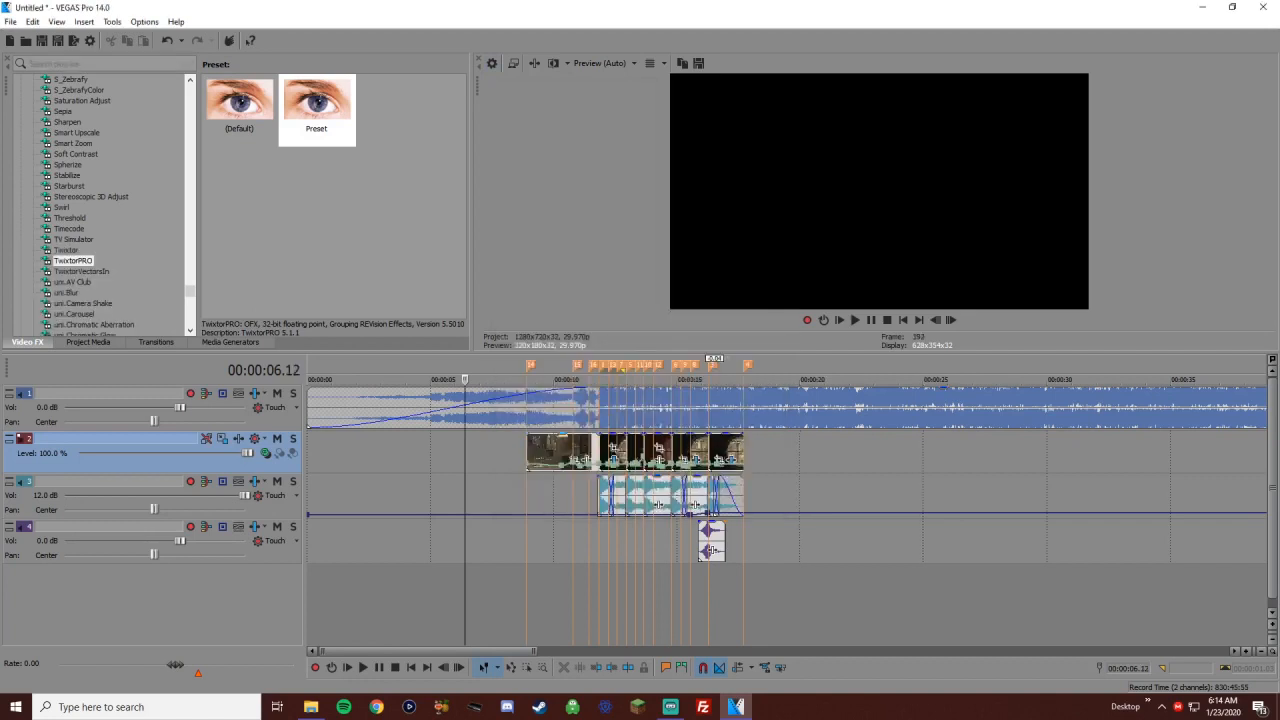
click(528, 450)
key(space)
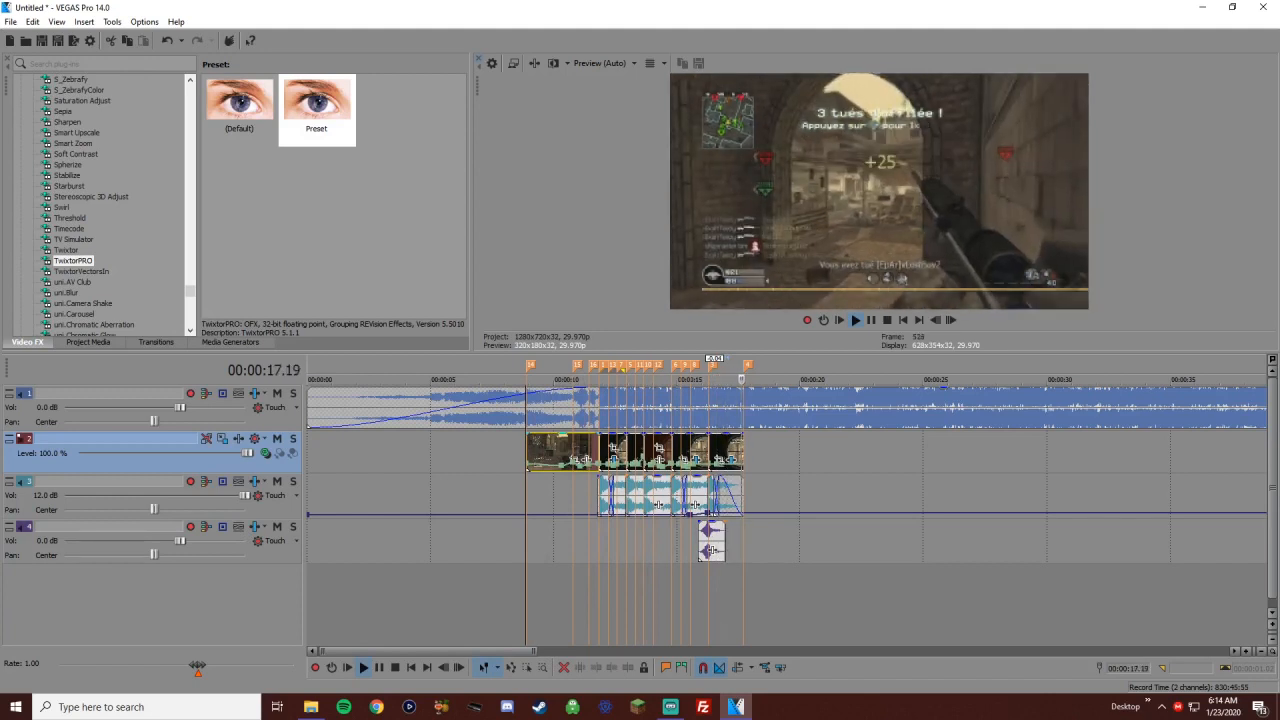
key(space)
click(726, 379)
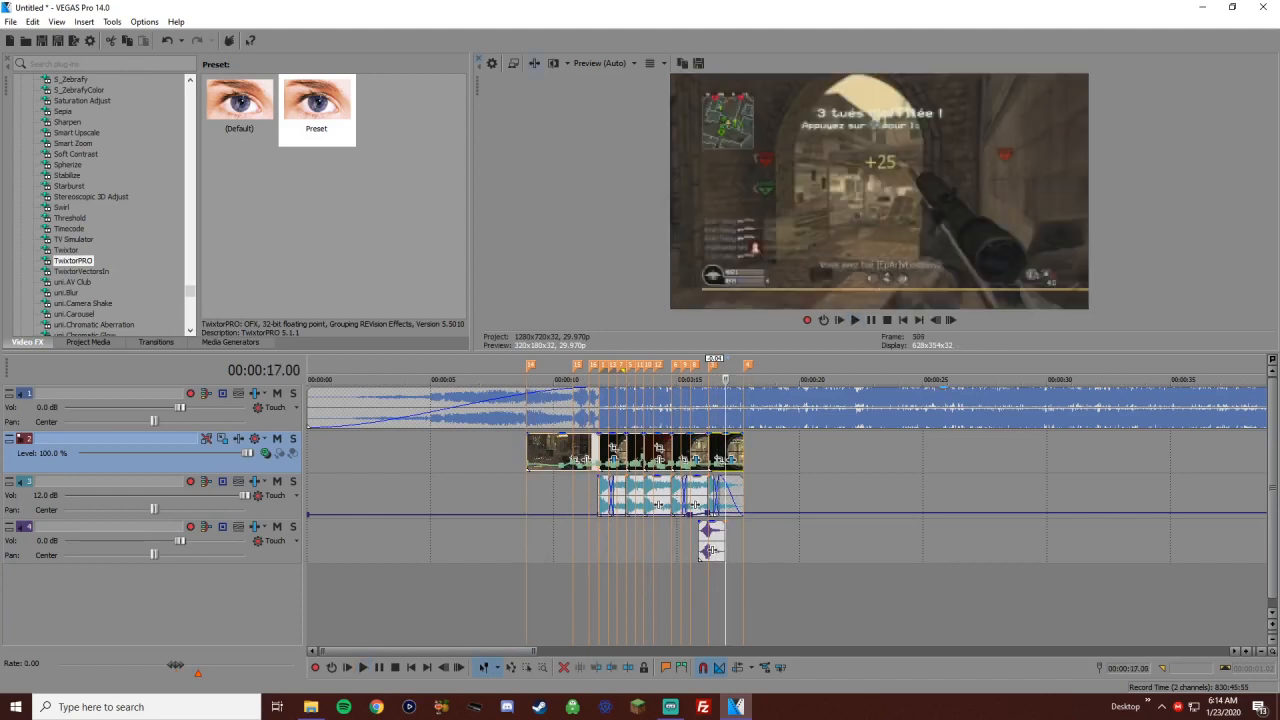
Set the project frame rate back to 59.940 (Double NTSC)
click(491, 63)
click(633, 210)
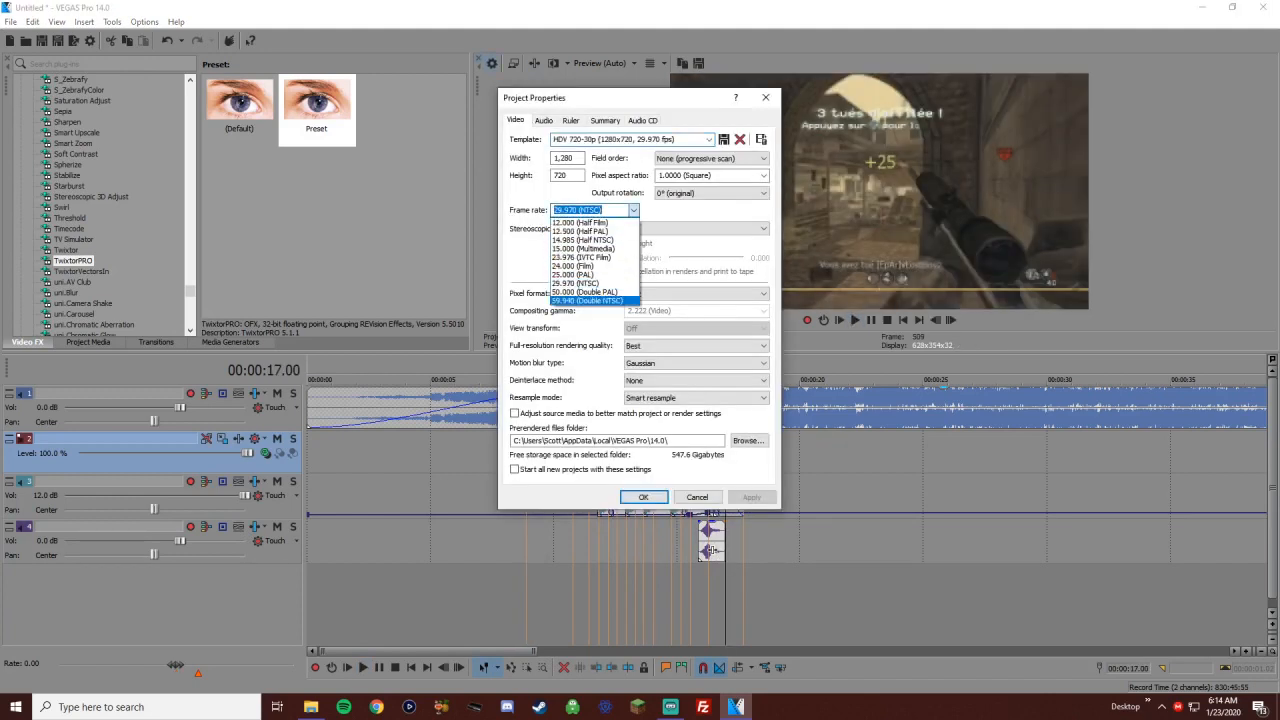
click(588, 300)
click(643, 497)
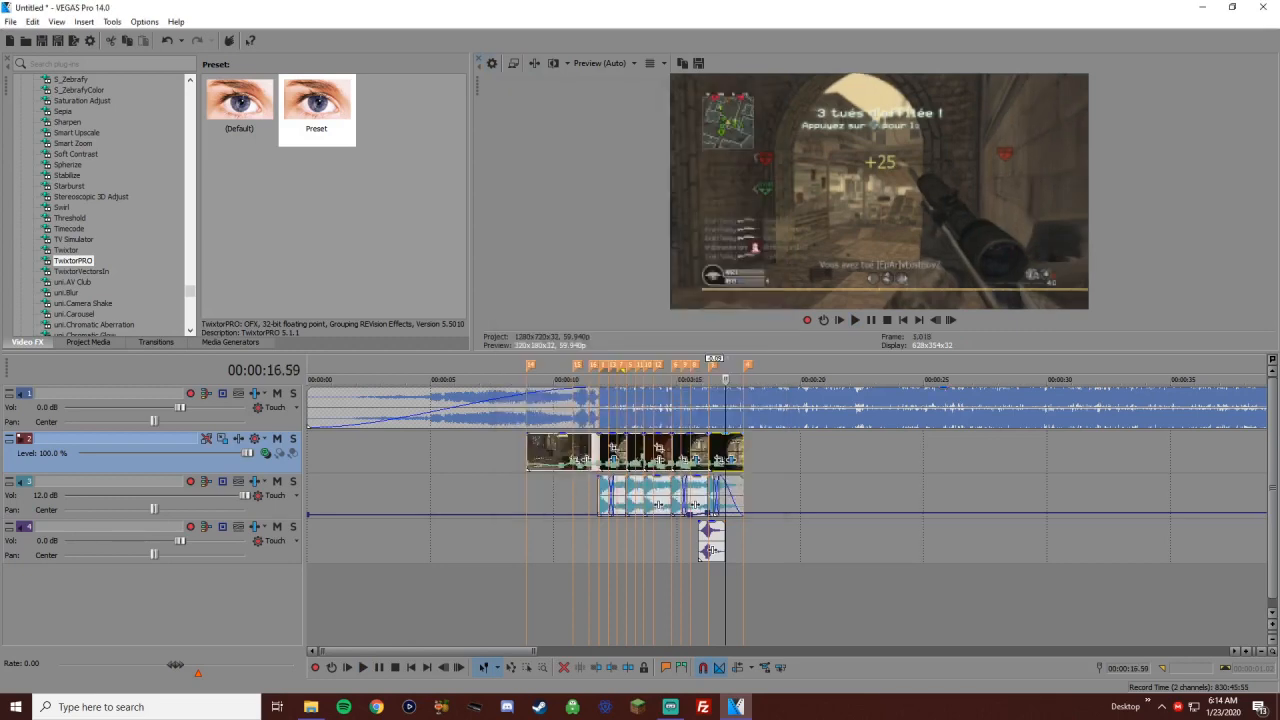
Step through the last clip's frames around 00:00:16.46 to examine its motion
key(ctrl+Left)
scroll(786, 515, down, 1)
scroll(786, 515, up, 2)
key(Right)
key(Right)
key(Right)
key(Right)
key(Right)
key(Right)
key(Right)
key(Right)
key(Right)
key(Right)
key(Right)
key(Right)
key(Right)
key(Right)
key(Right)
key(Right)
key(Right)
key(Right)
key(Right)
key(Right)
key(Right)
key(Right)
key(Right)
key(Right)
key(Right)
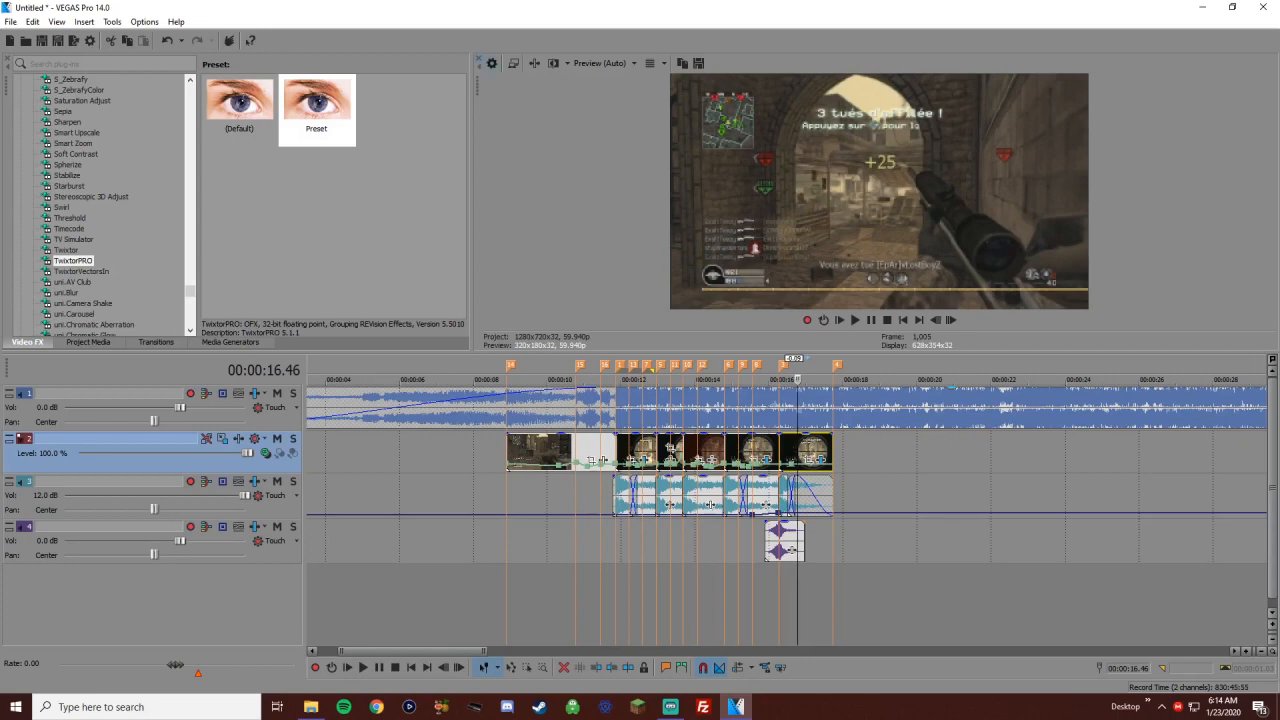
Play back the last clip and step back through its frames to 00:00:16.30
click(615, 407)
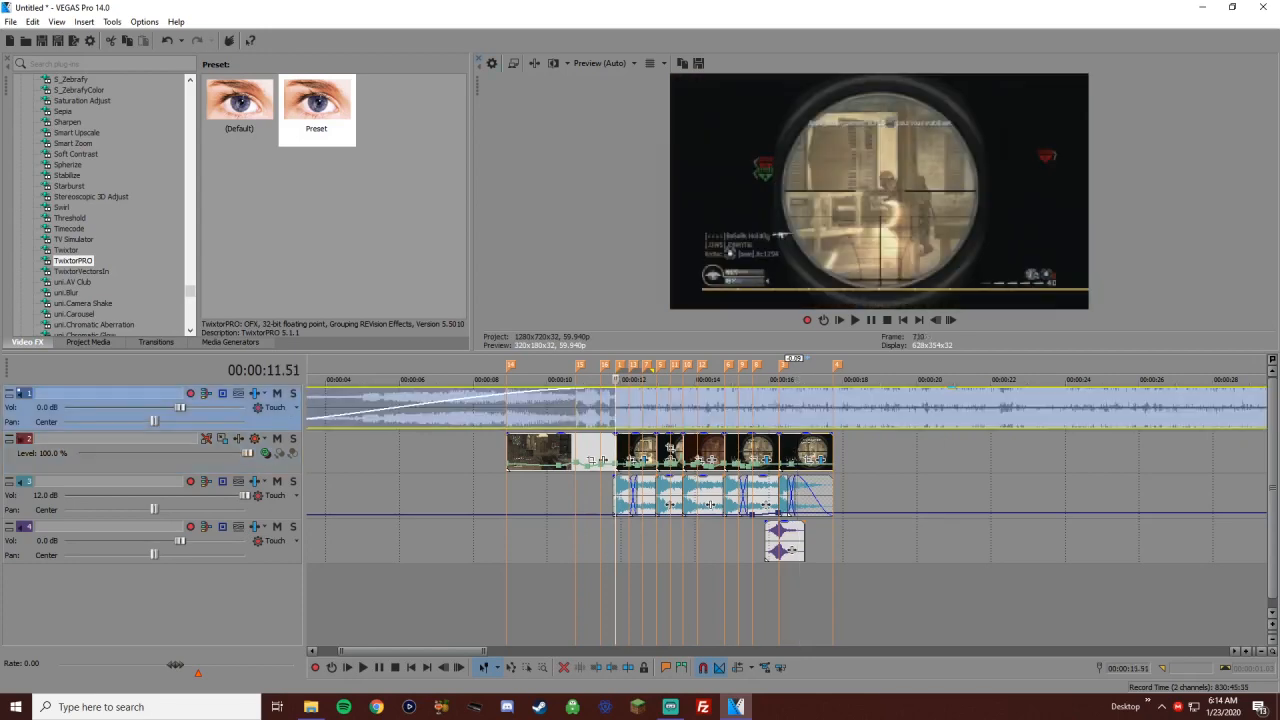
click(795, 452)
key(space)
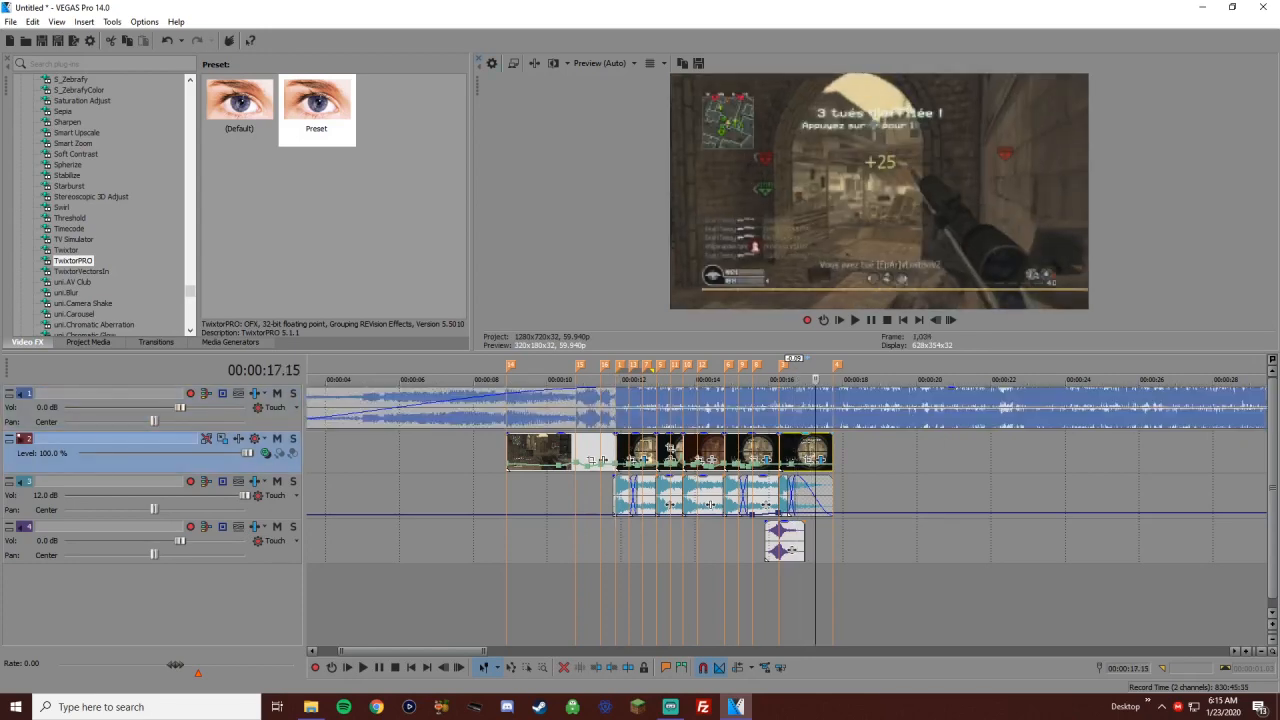
key(space)
key(Left)
key(Left)
key(Left)
key(Left)
key(Left)
key(Left)
key(Left)
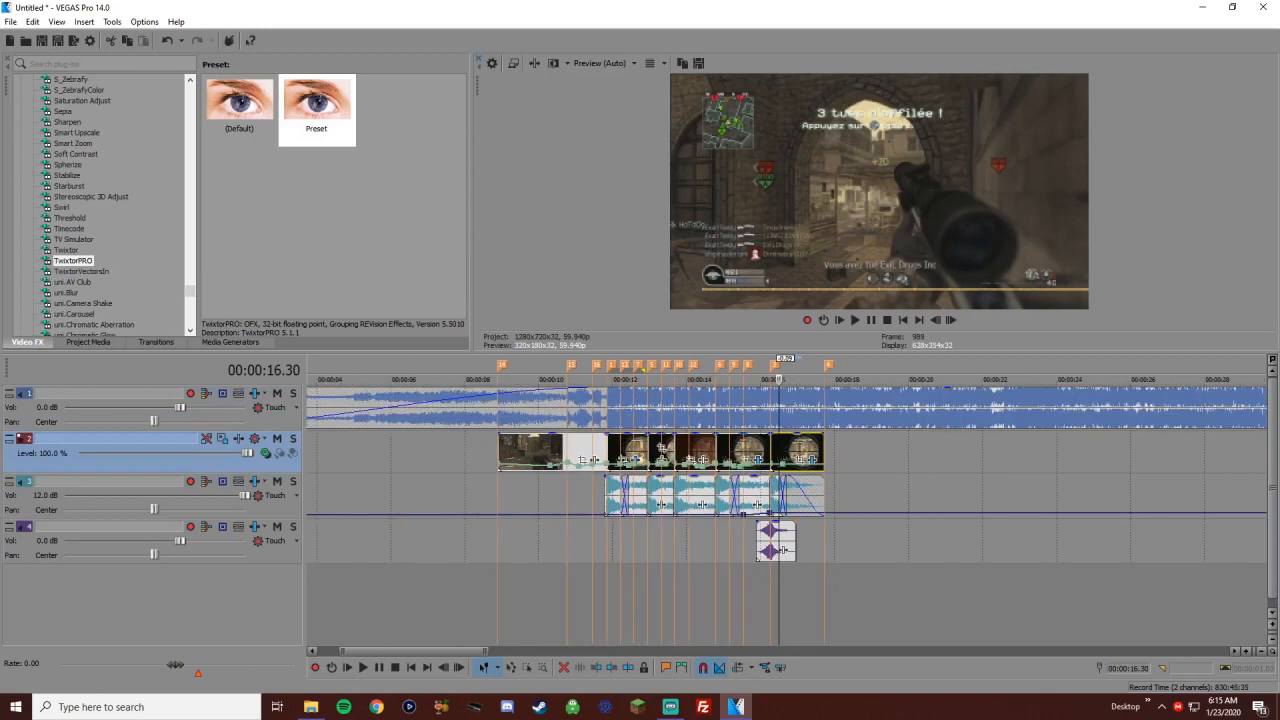
Examine frames of the opening, middle and last clips, playing briefly from 00:00:14.04
click(598, 495)
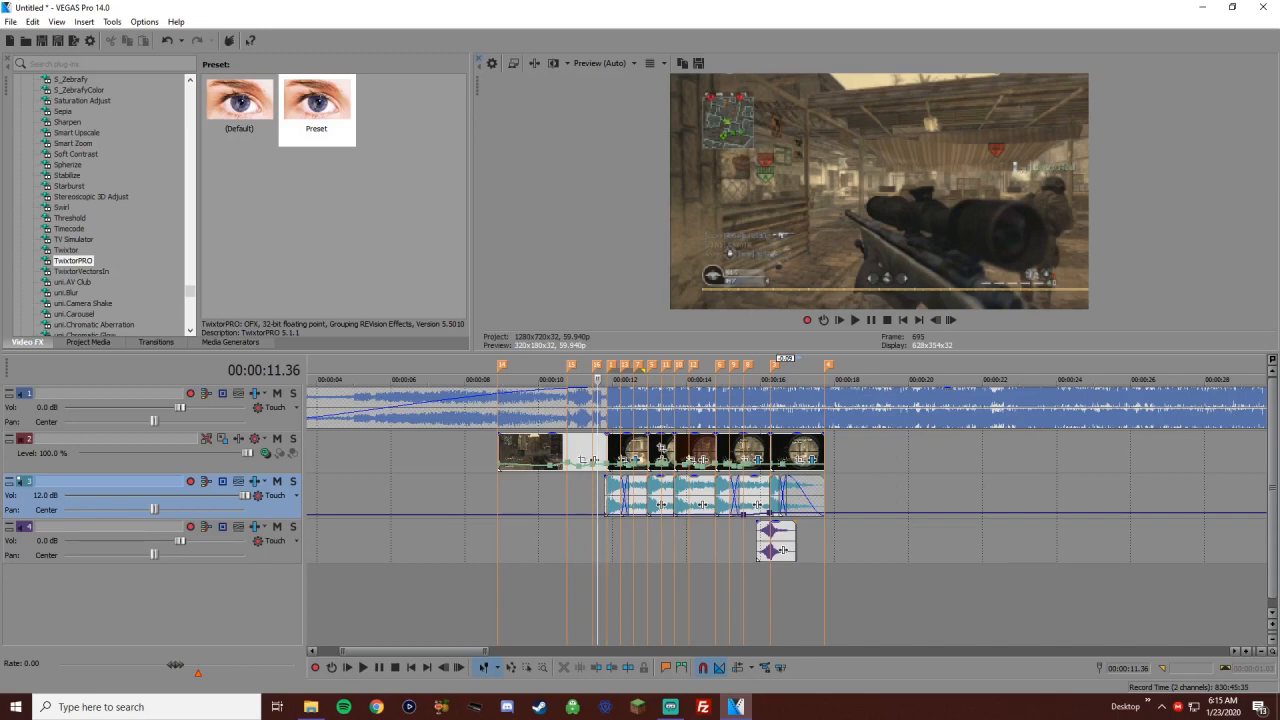
click(553, 495)
scroll(786, 470, down, 3)
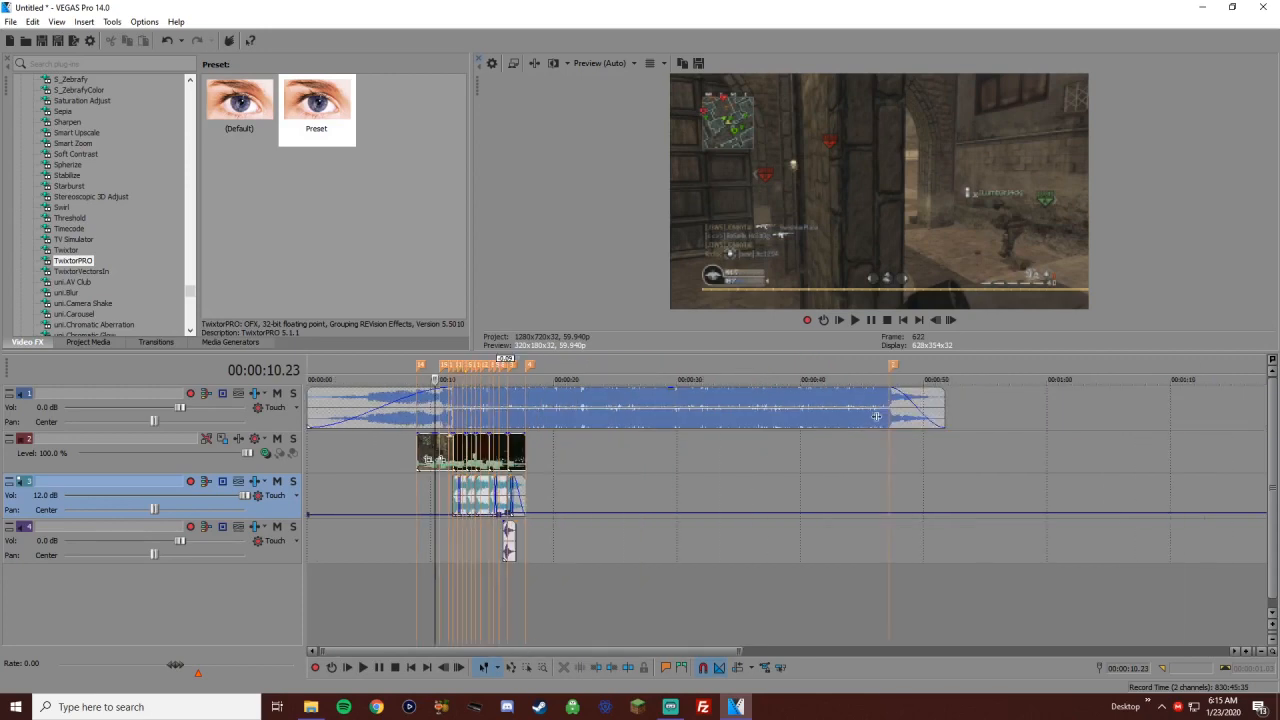
click(480, 452)
scroll(876, 416, up, 3)
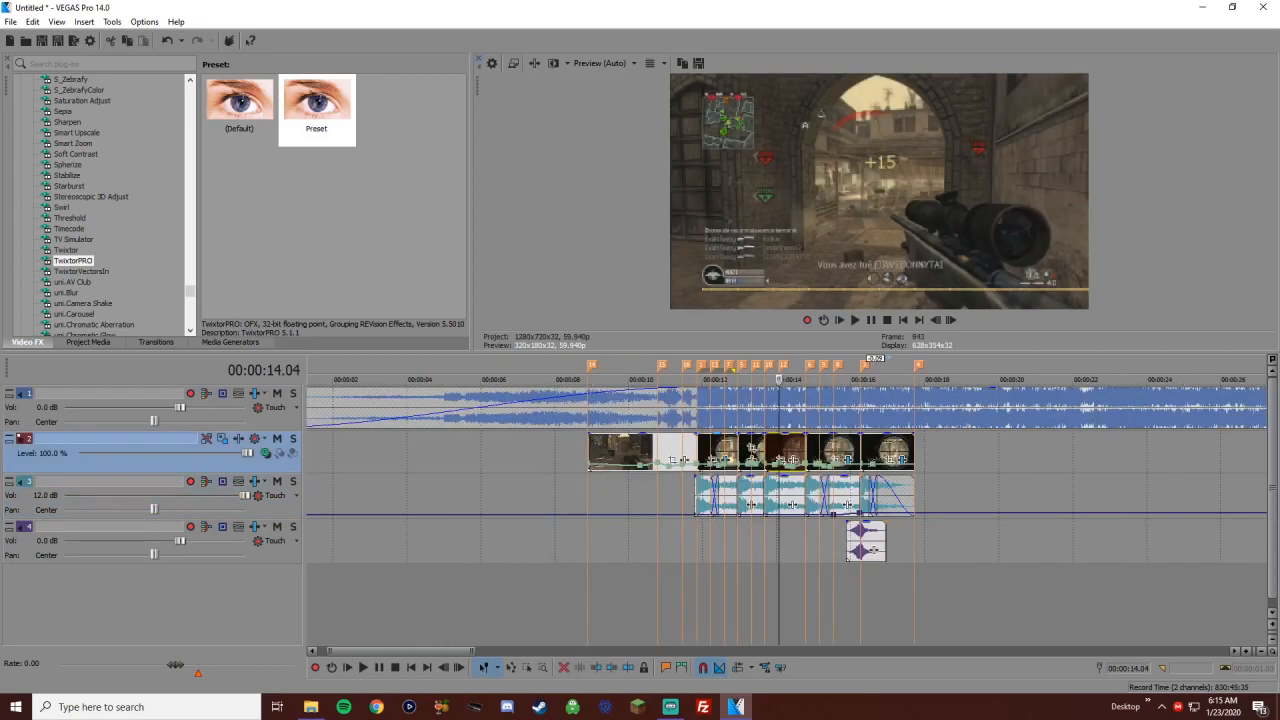
scroll(731, 416, down, 5)
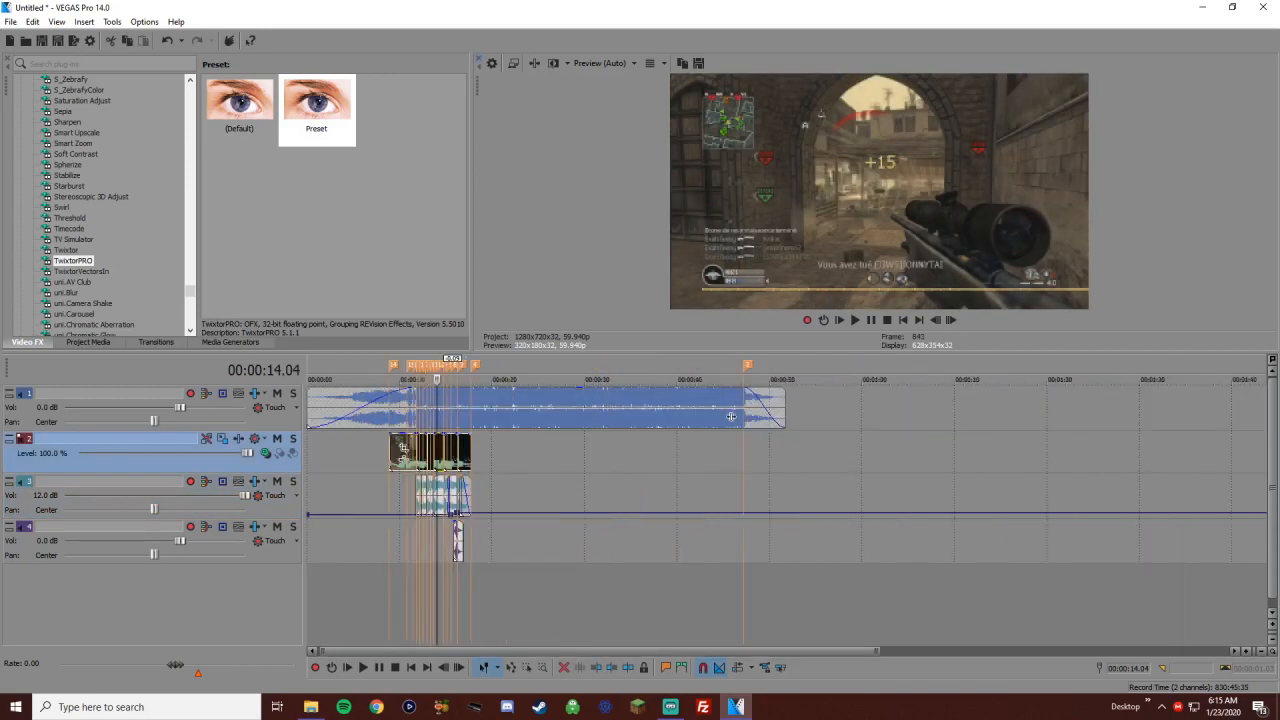
scroll(731, 416, up, 5)
key(space)
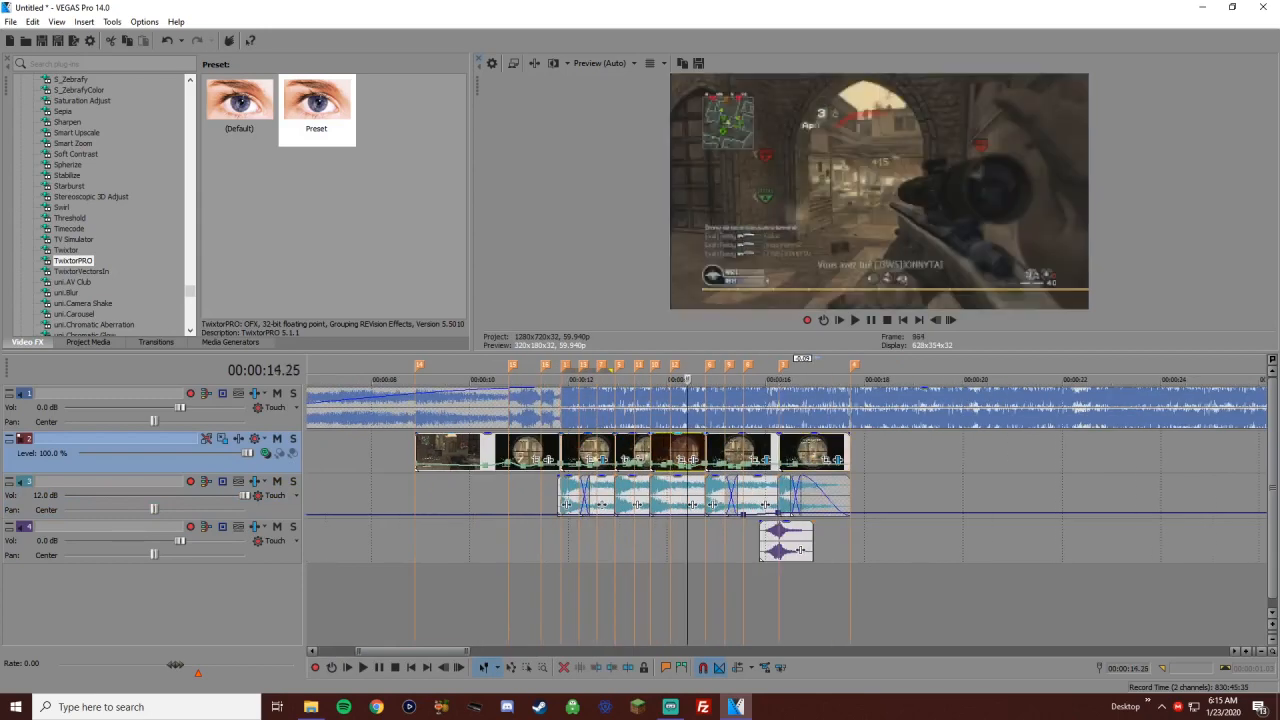
click(813, 452)
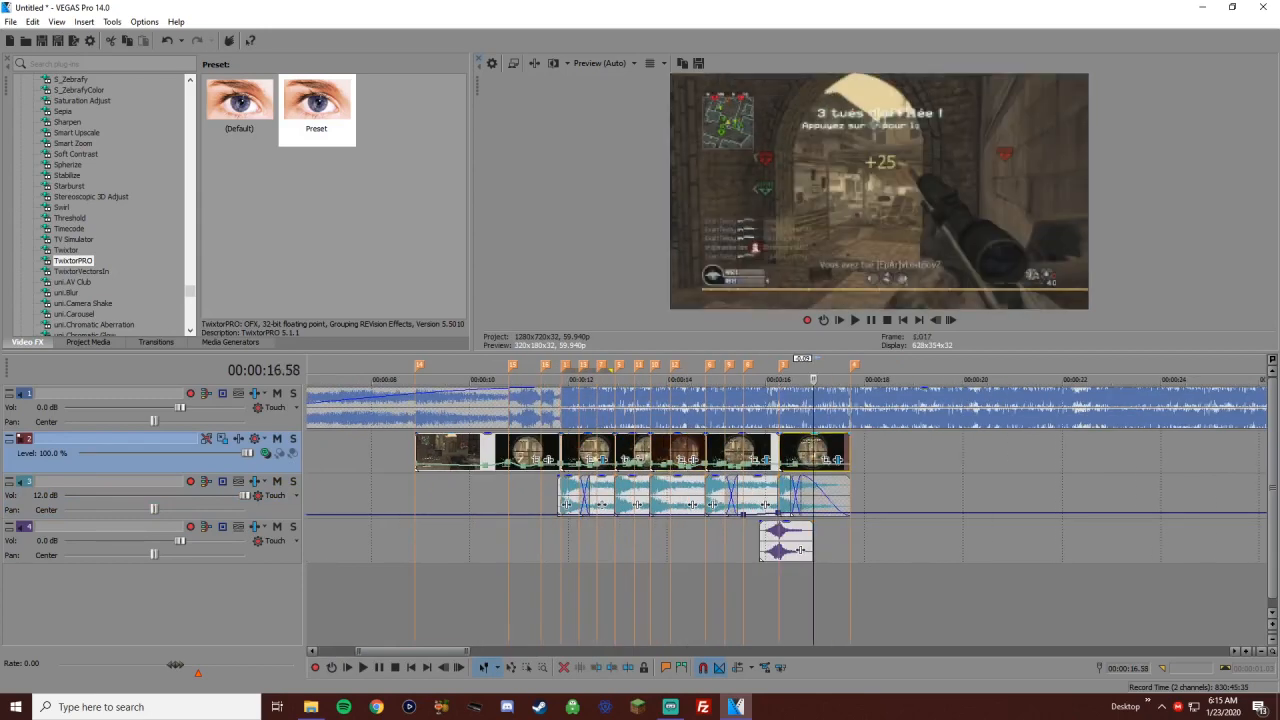
Place the playhead at 00:00:14.04 and insert a new video track above the montage clips
click(670, 452)
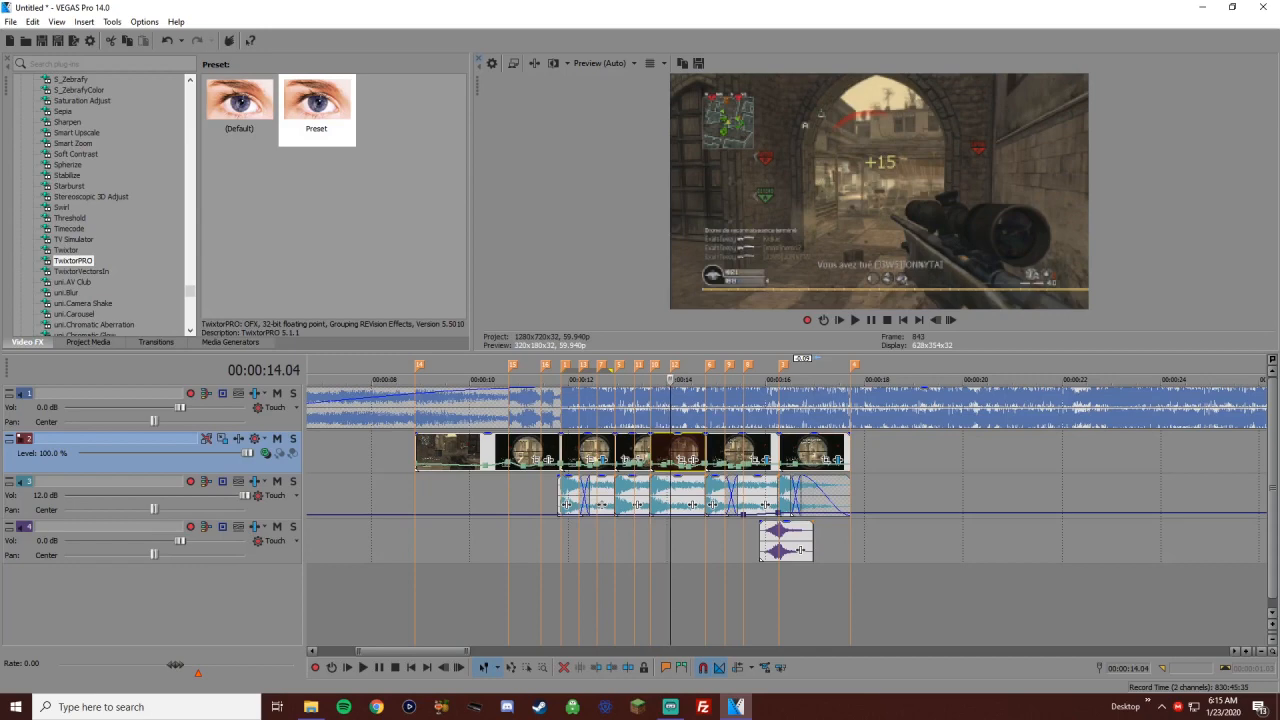
right_click(879, 447)
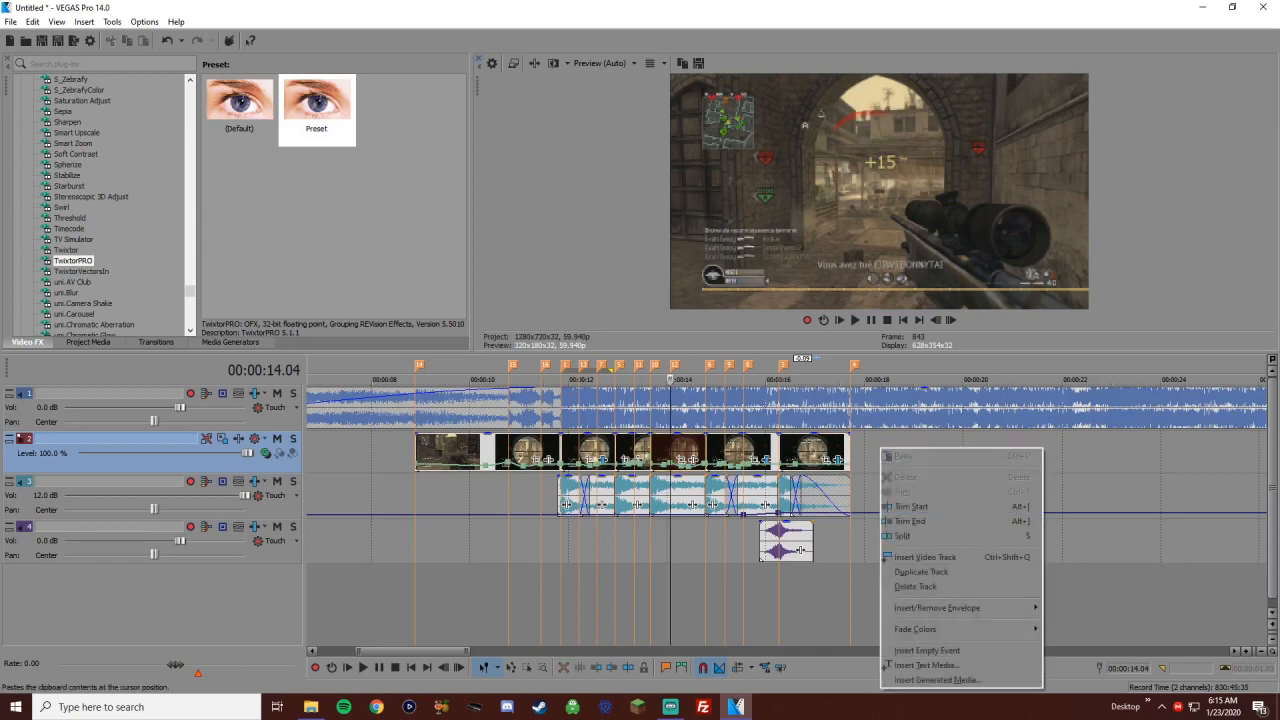
click(928, 556)
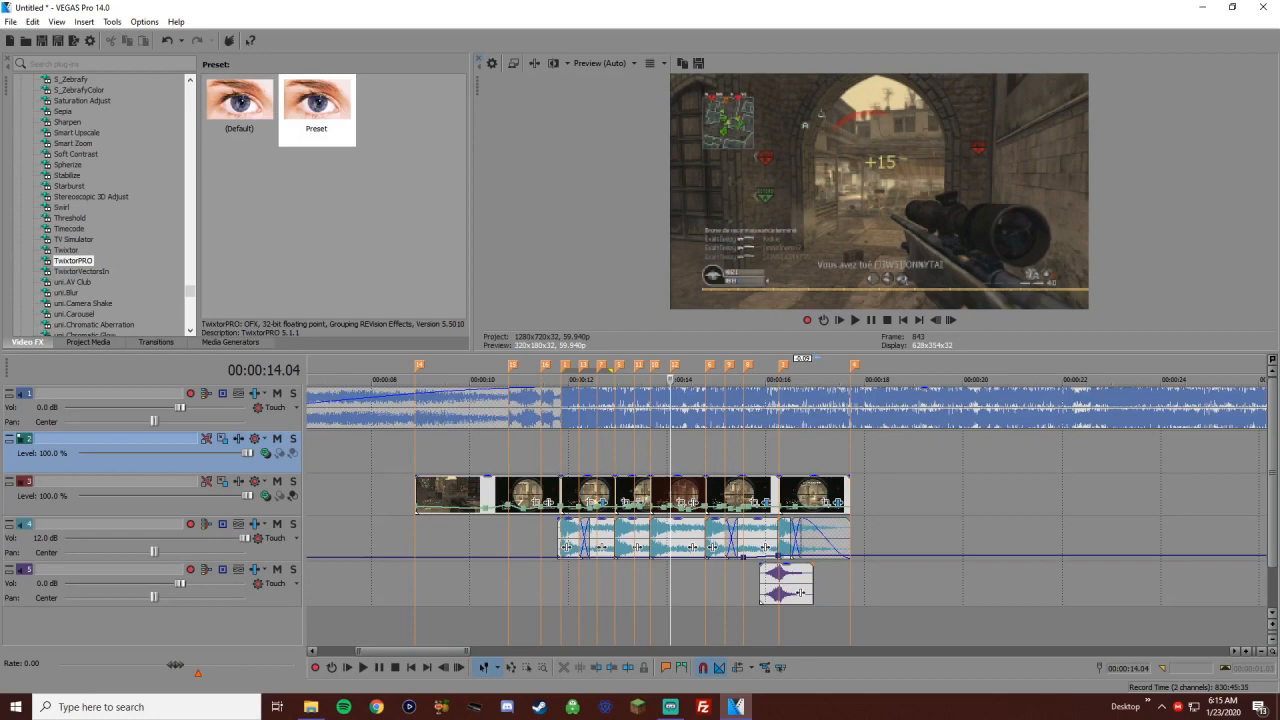
click(238, 439)
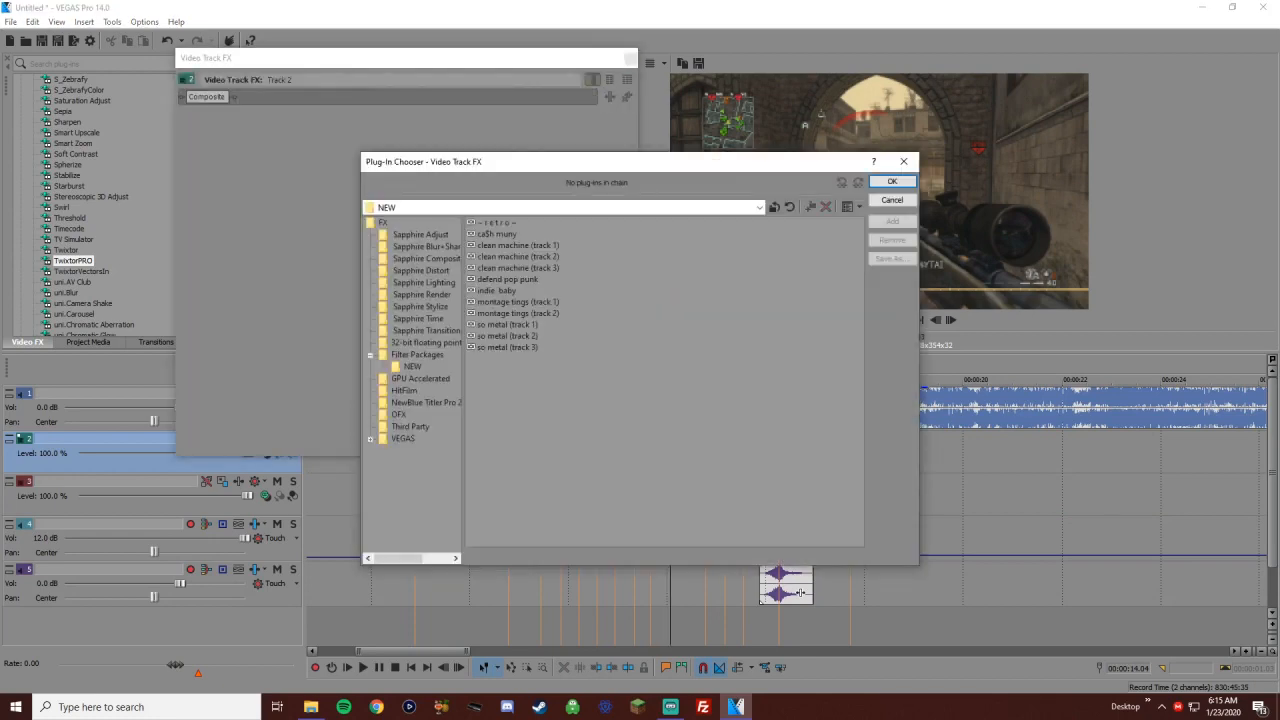
click(903, 161)
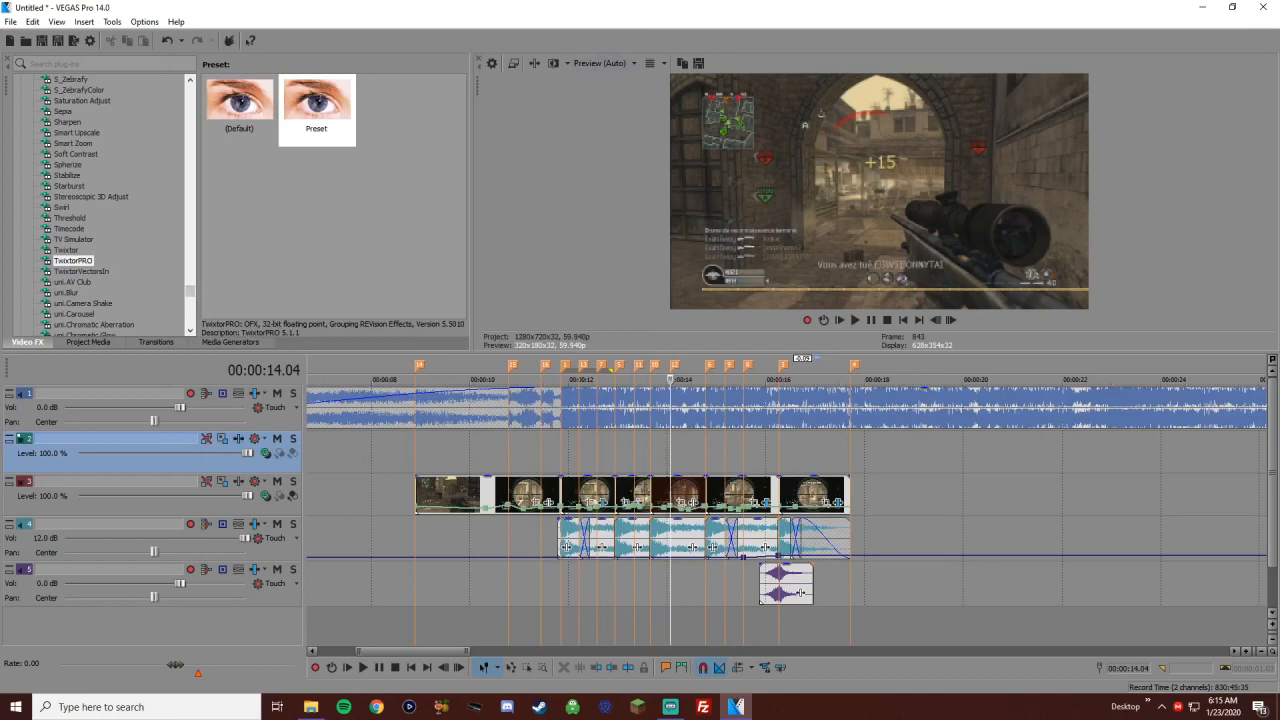
click(238, 439)
click(903, 161)
Add the Color Curves effect with its Default preset to the new empty video track
drag(190, 291, 190, 156)
click(74, 271)
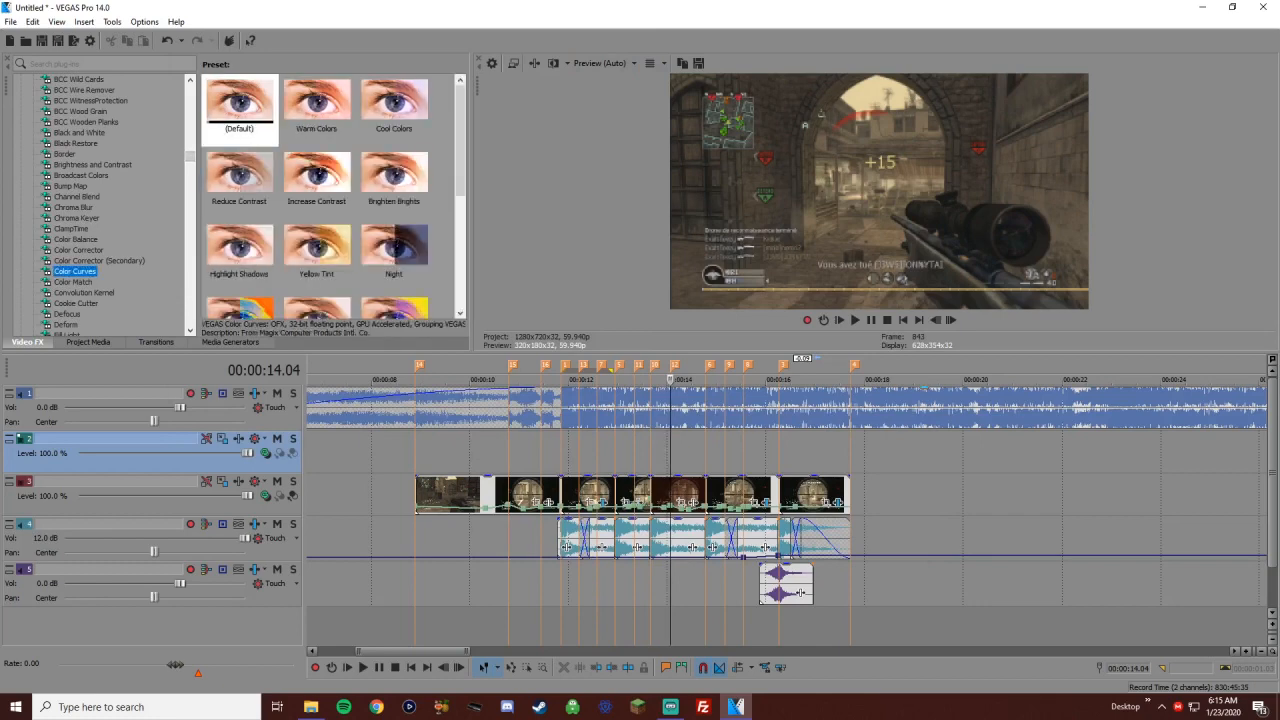
drag(239, 105, 150, 450)
click(186, 96)
Shape the RGB color curve into a slight S, lowering the shadows and raising the highlights, and close the track effects
drag(316, 287, 334, 284)
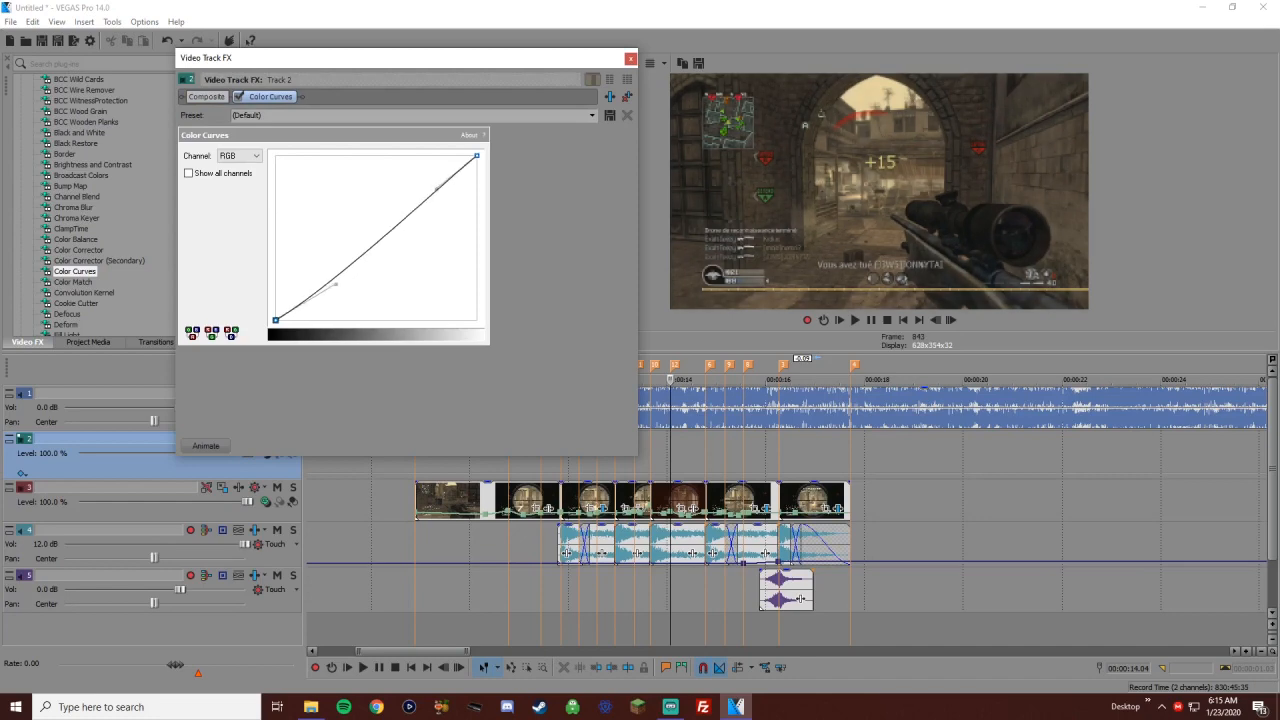
drag(437, 189, 425, 189)
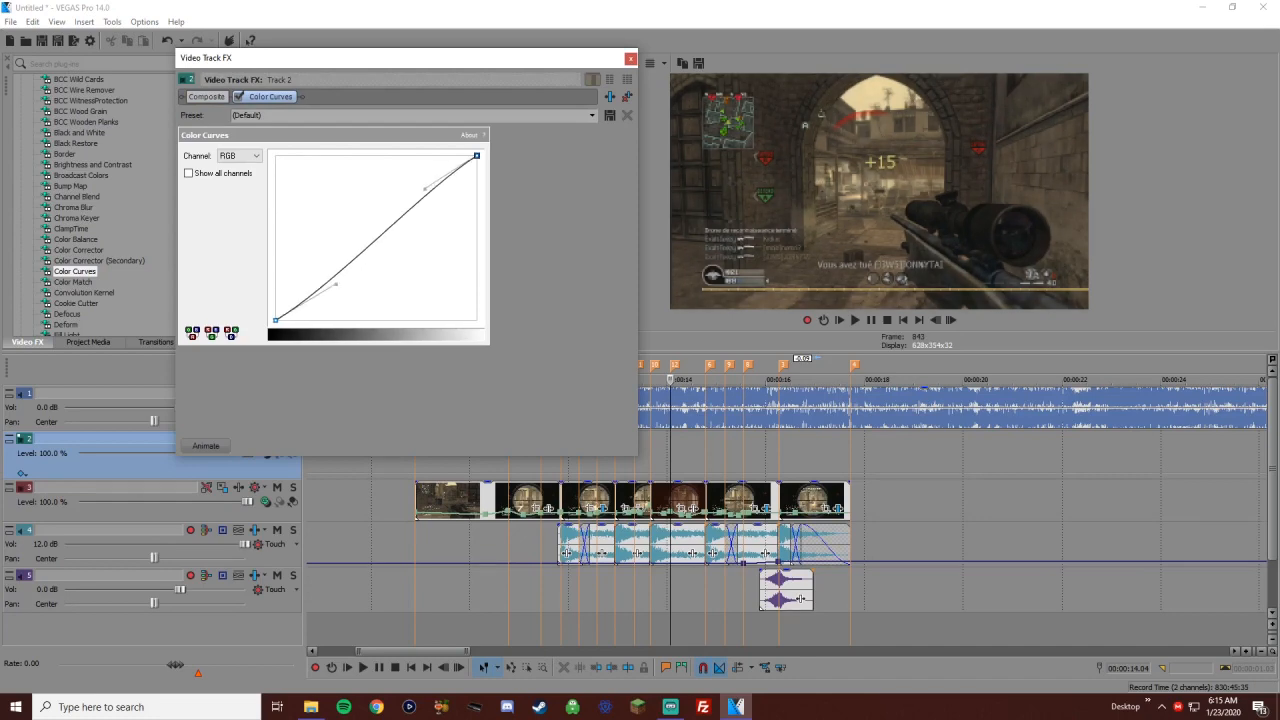
click(630, 58)
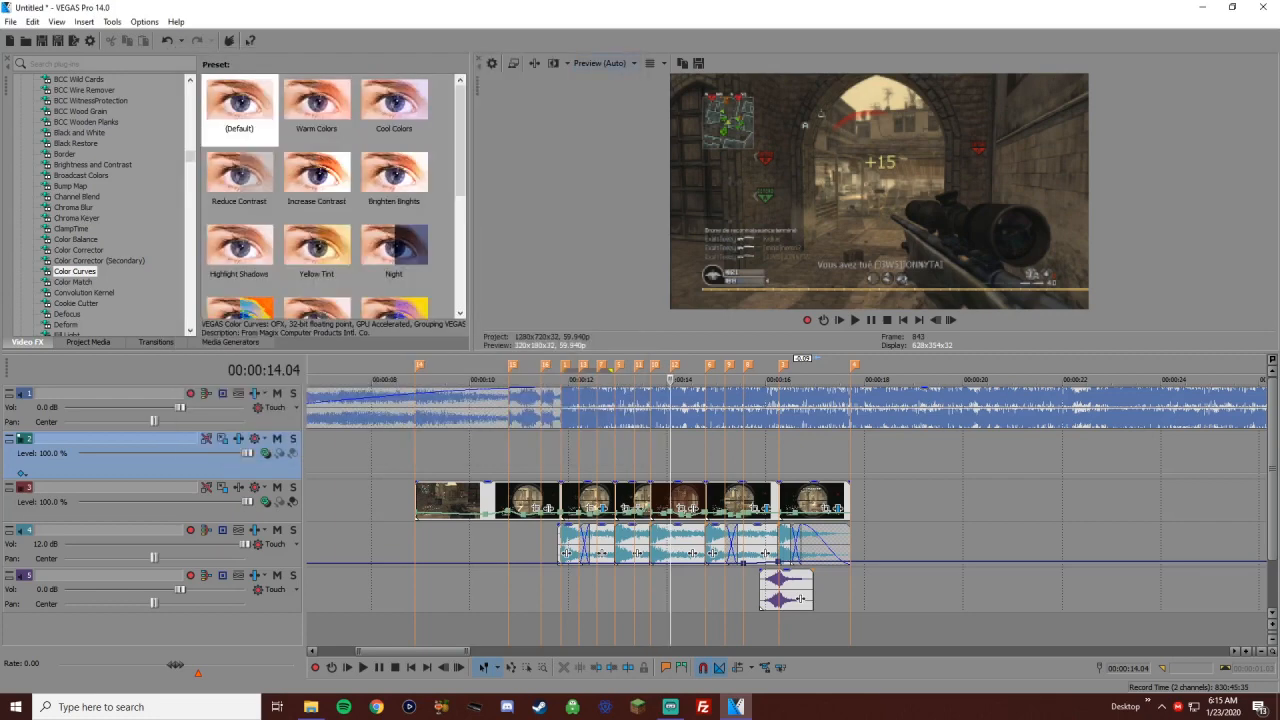
Insert another empty video track above the track that carries Color Curves, leaving it without effects
right_click(390, 457)
click(460, 320)
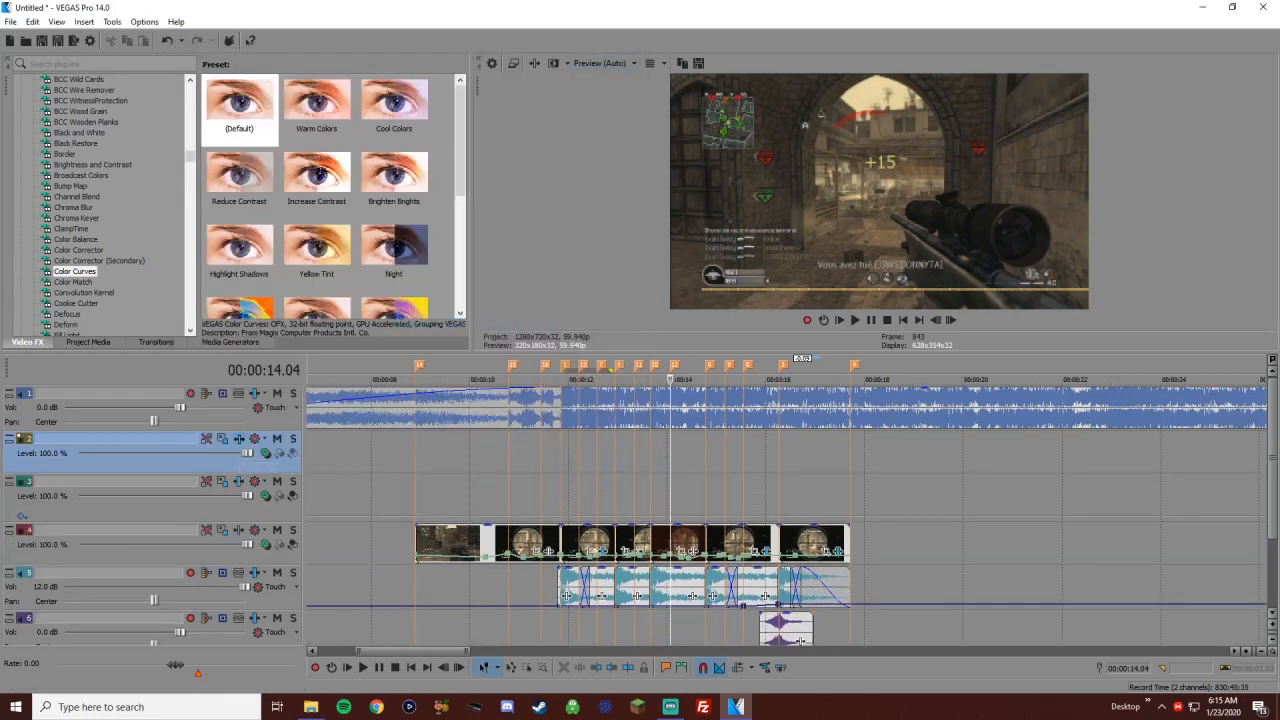
click(239, 439)
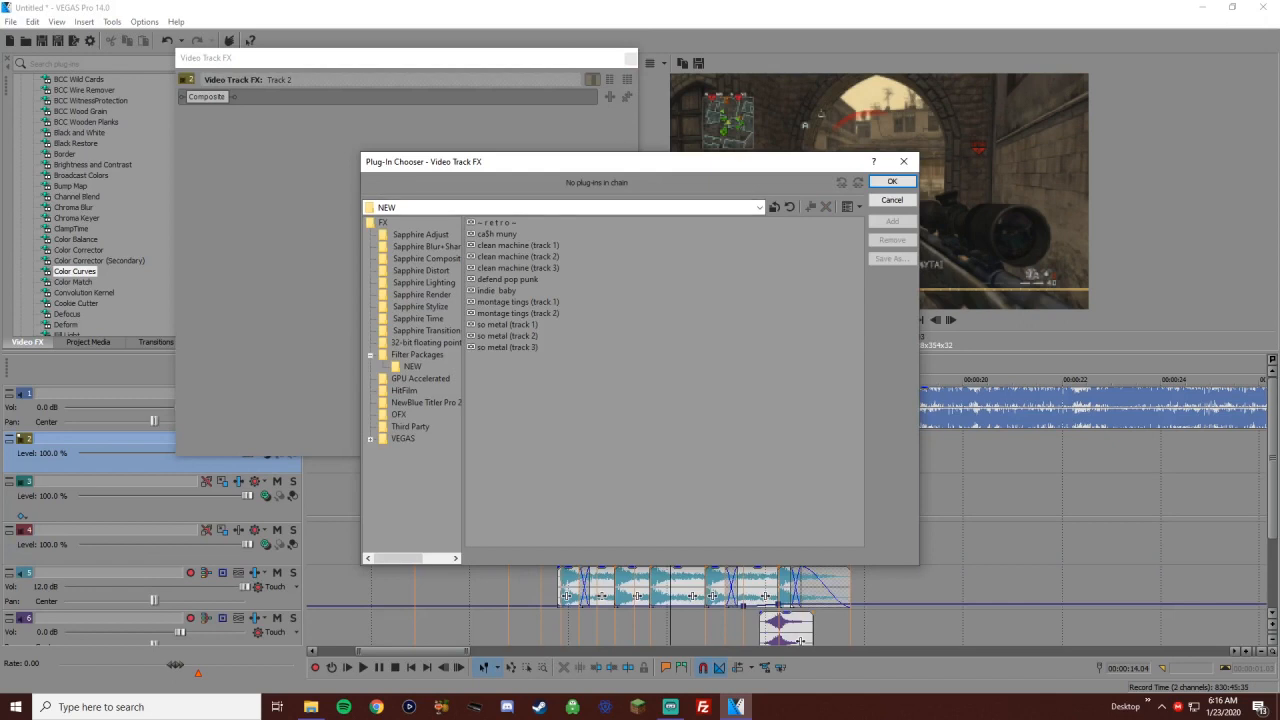
click(903, 161)
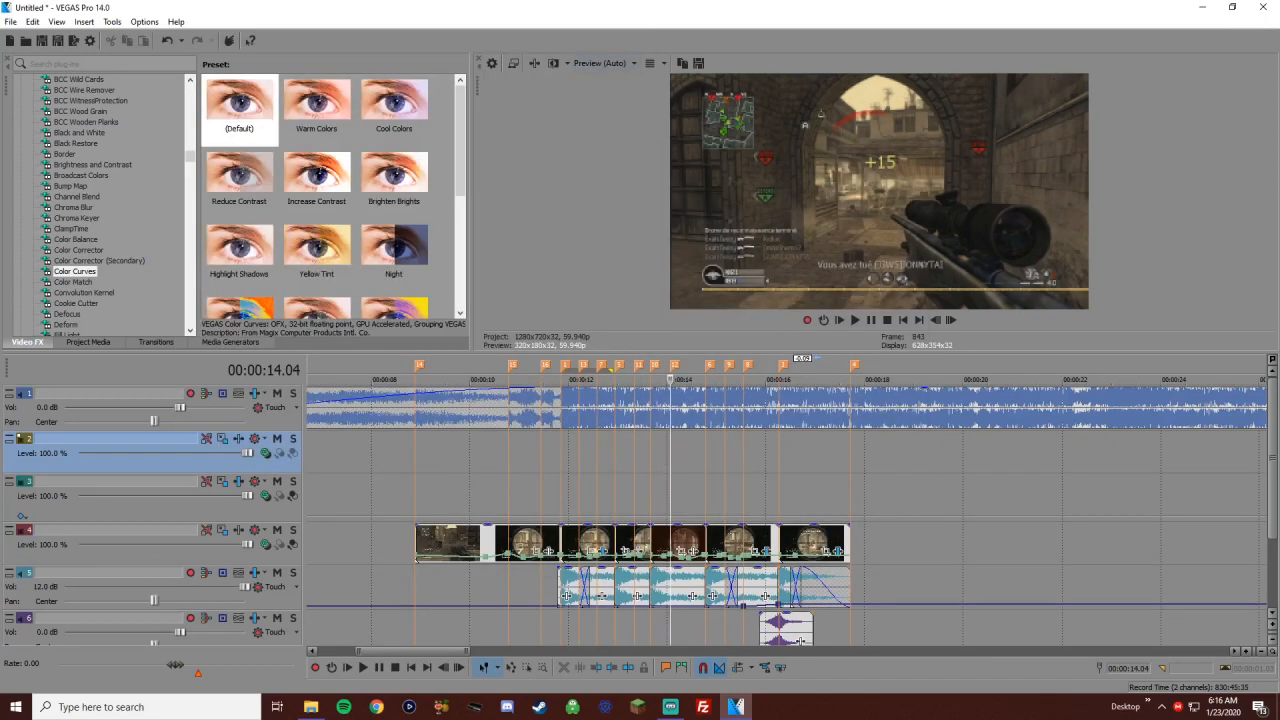
click(78, 250)
click(239, 105)
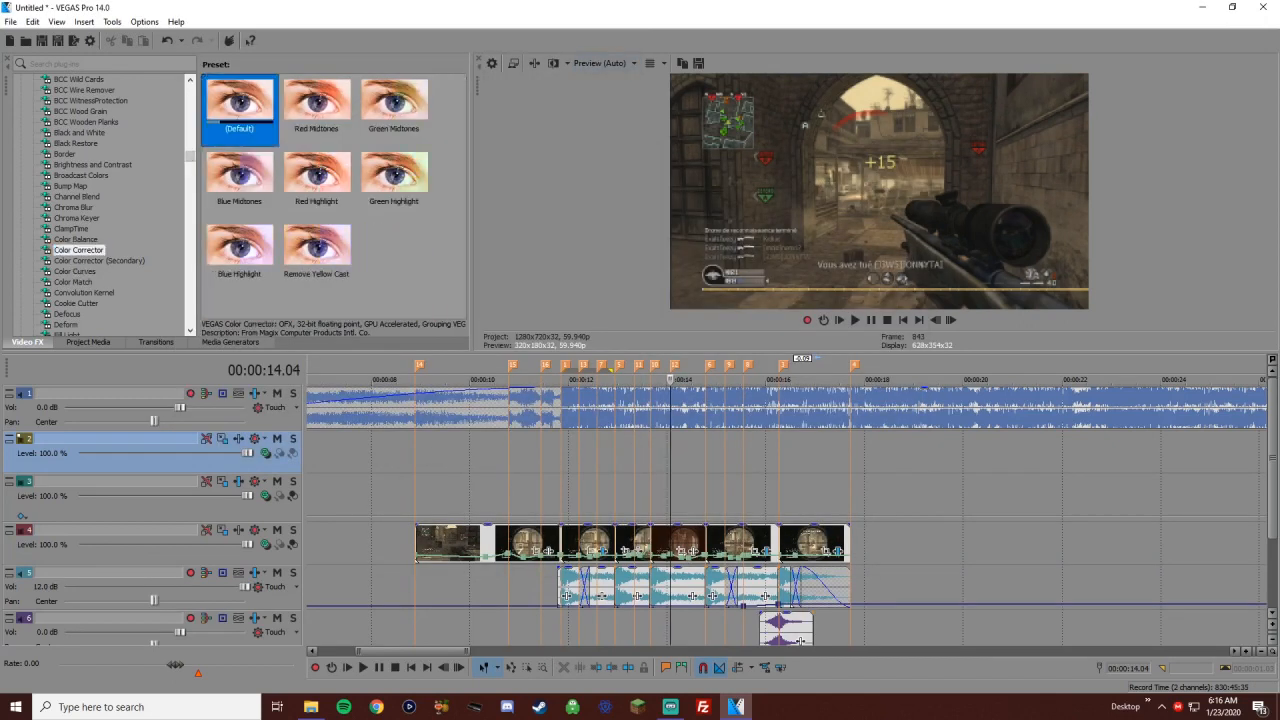
double_click(222, 121)
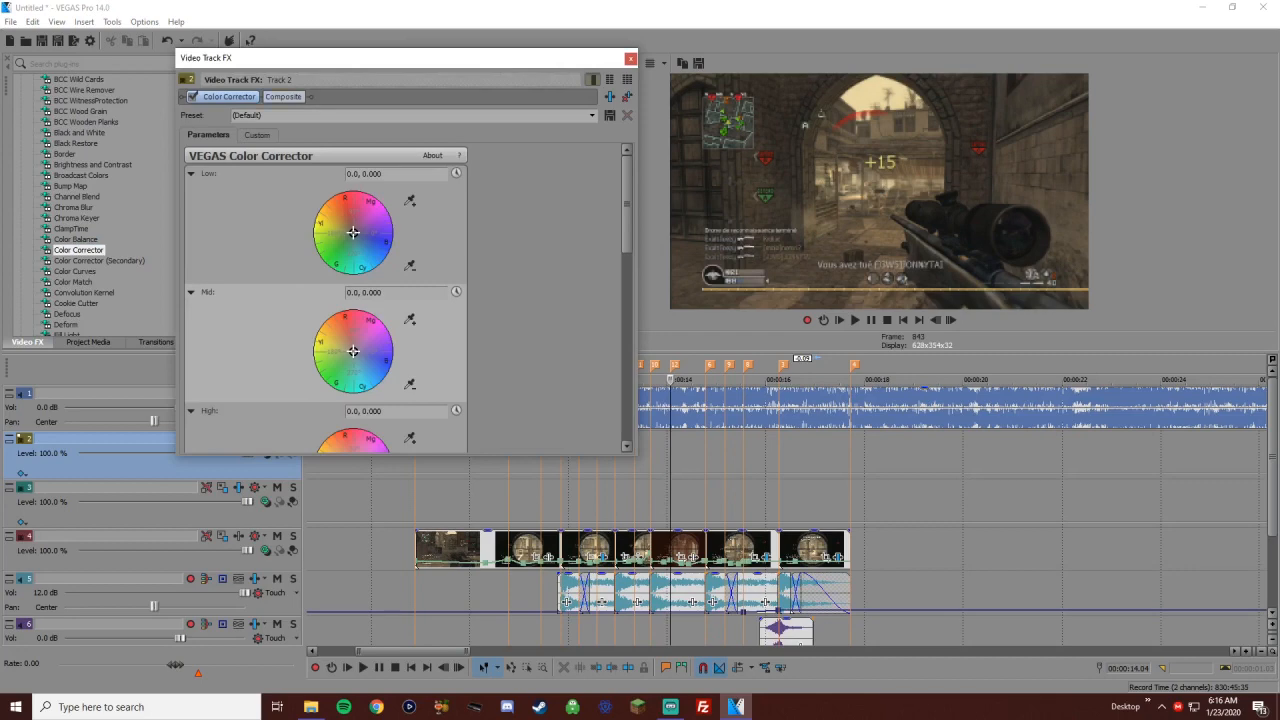
click(627, 97)
Add the Color Corrector effect with its Default preset to the Color Curves track and move Composite to the start of the chain
drag(239, 105, 120, 488)
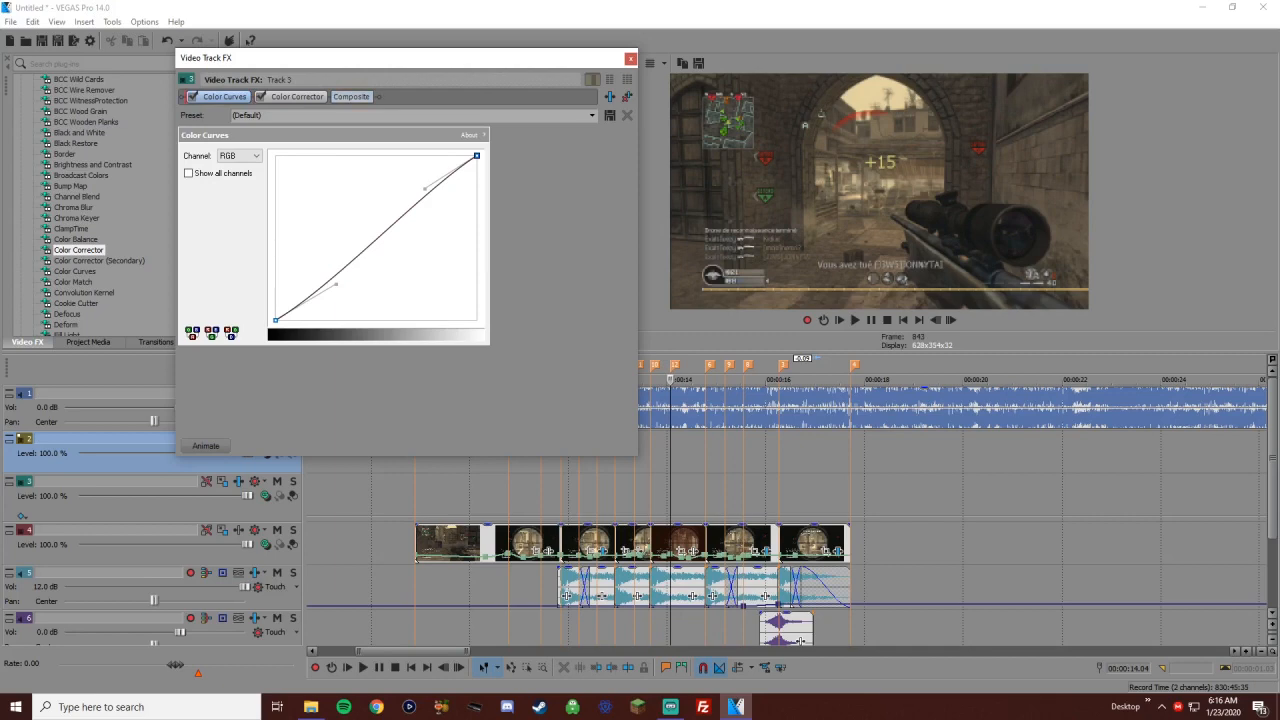
drag(351, 96, 188, 96)
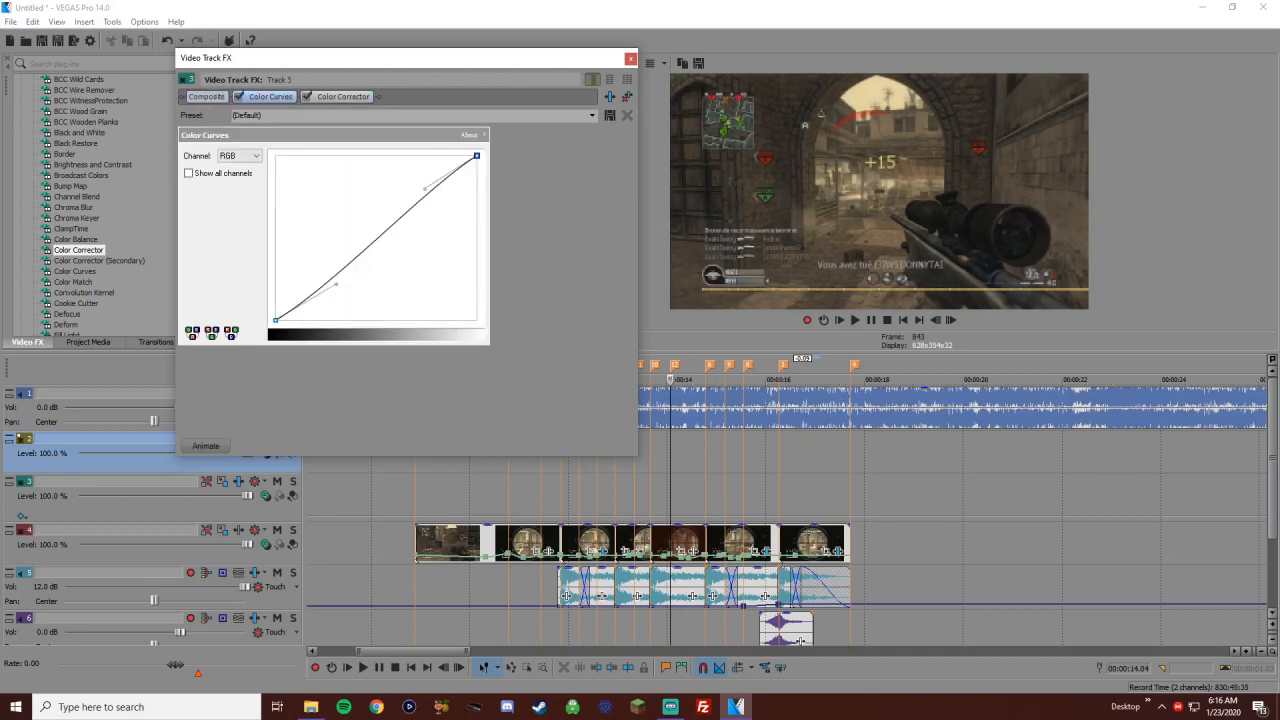
Lower the Color Corrector gain to 0.898
click(343, 96)
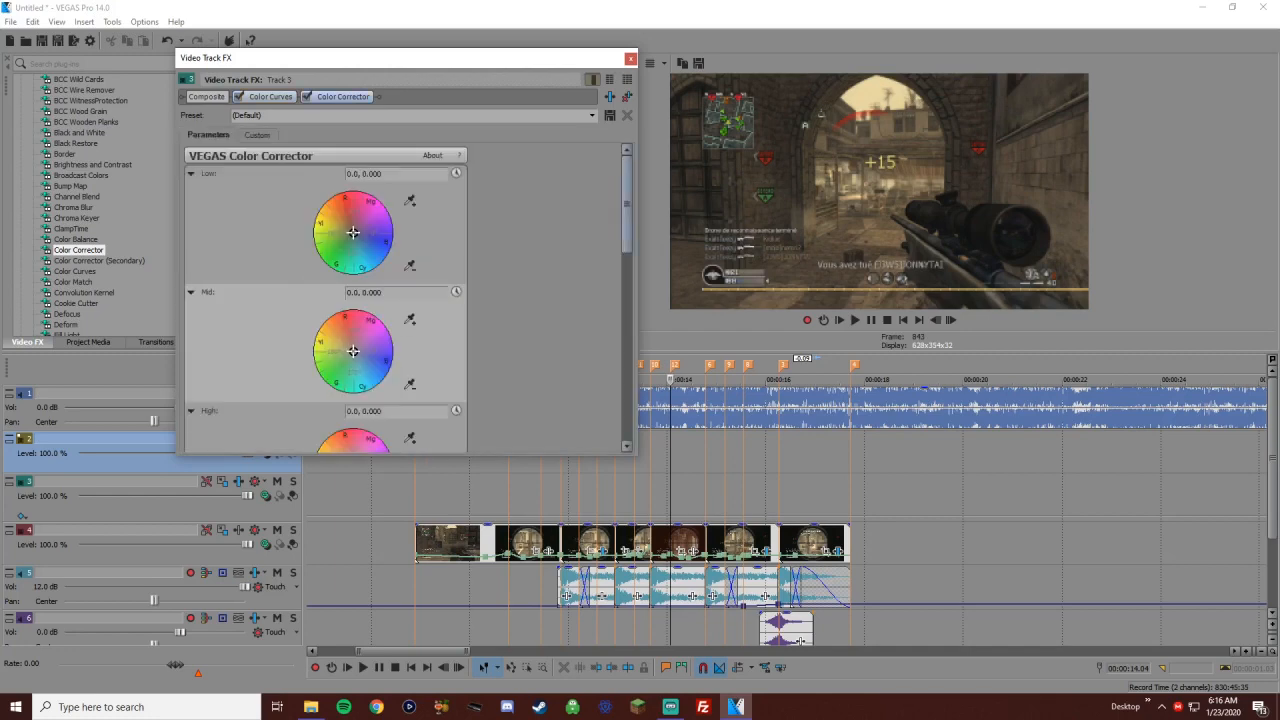
scroll(325, 300, down, 3)
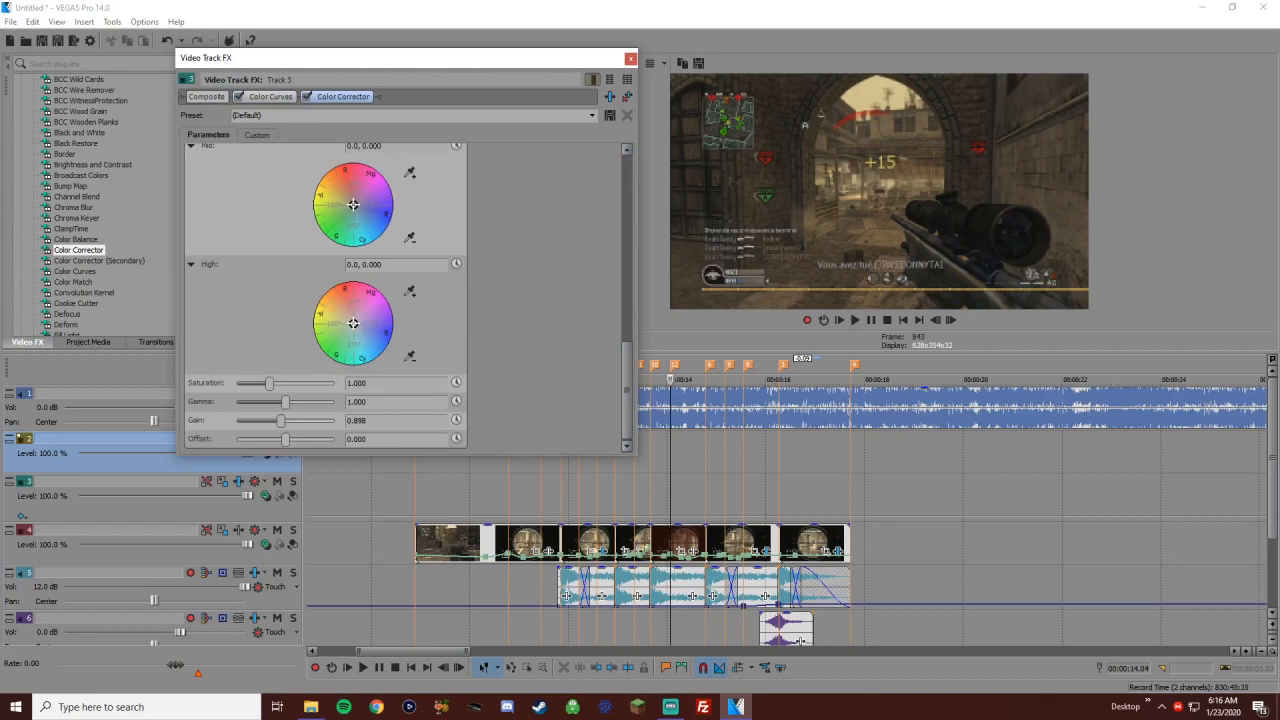
Reset Color Curves to its Default preset and shape the RGB curve into an inverse S, lifting the shadows and lowering the highlights
click(270, 96)
click(591, 115)
click(247, 127)
drag(436, 188, 452, 210)
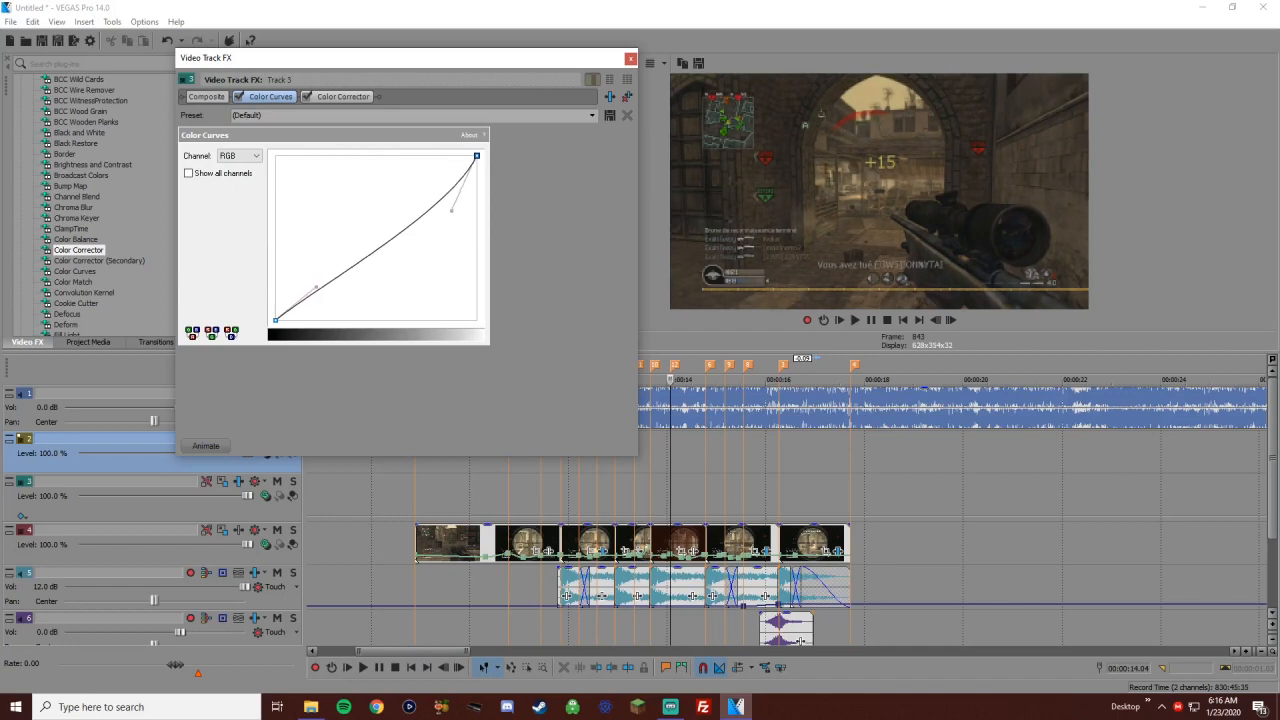
drag(316, 286, 325, 273)
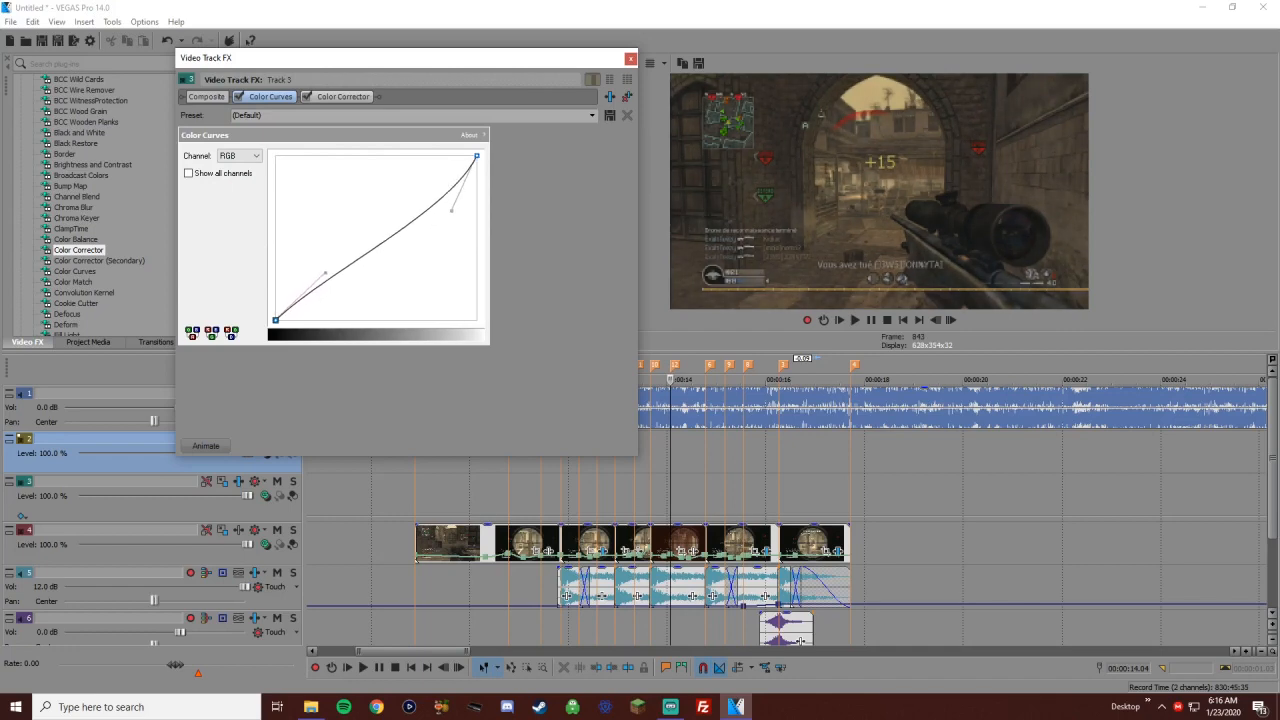
Raise the Color Corrector gamma to 1.129 and close the track effects
click(342, 96)
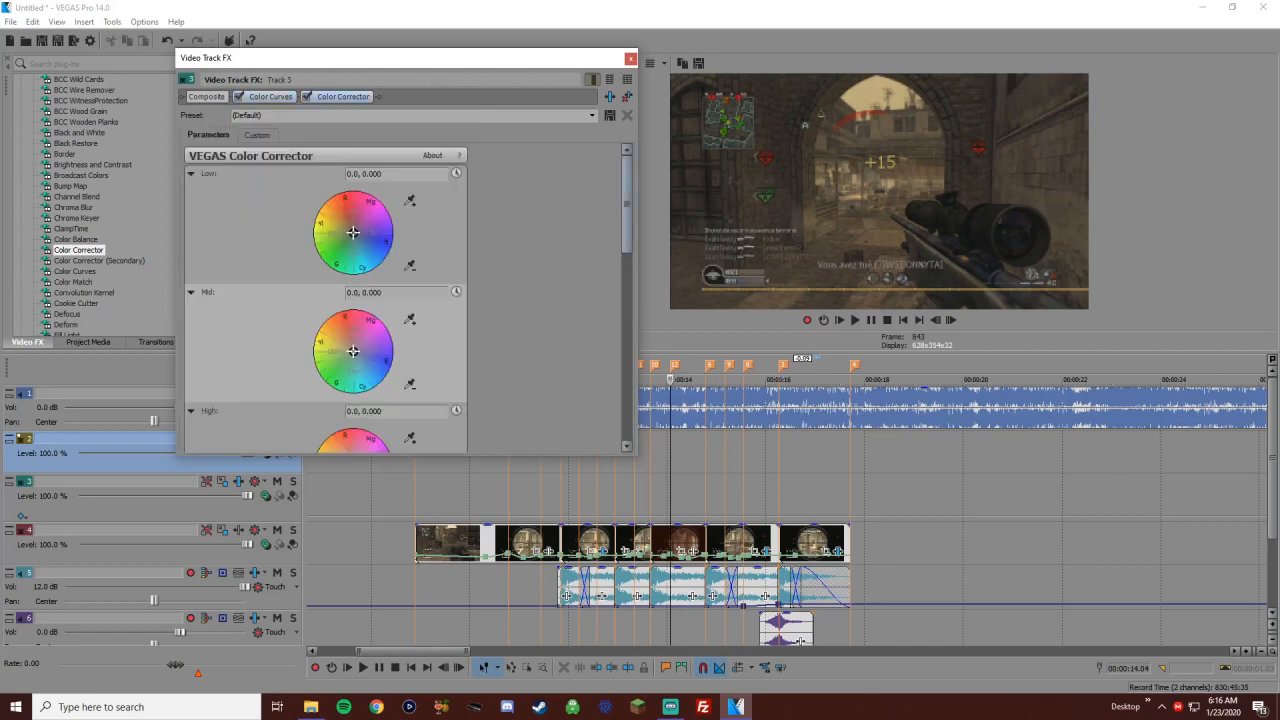
scroll(325, 300, down, 5)
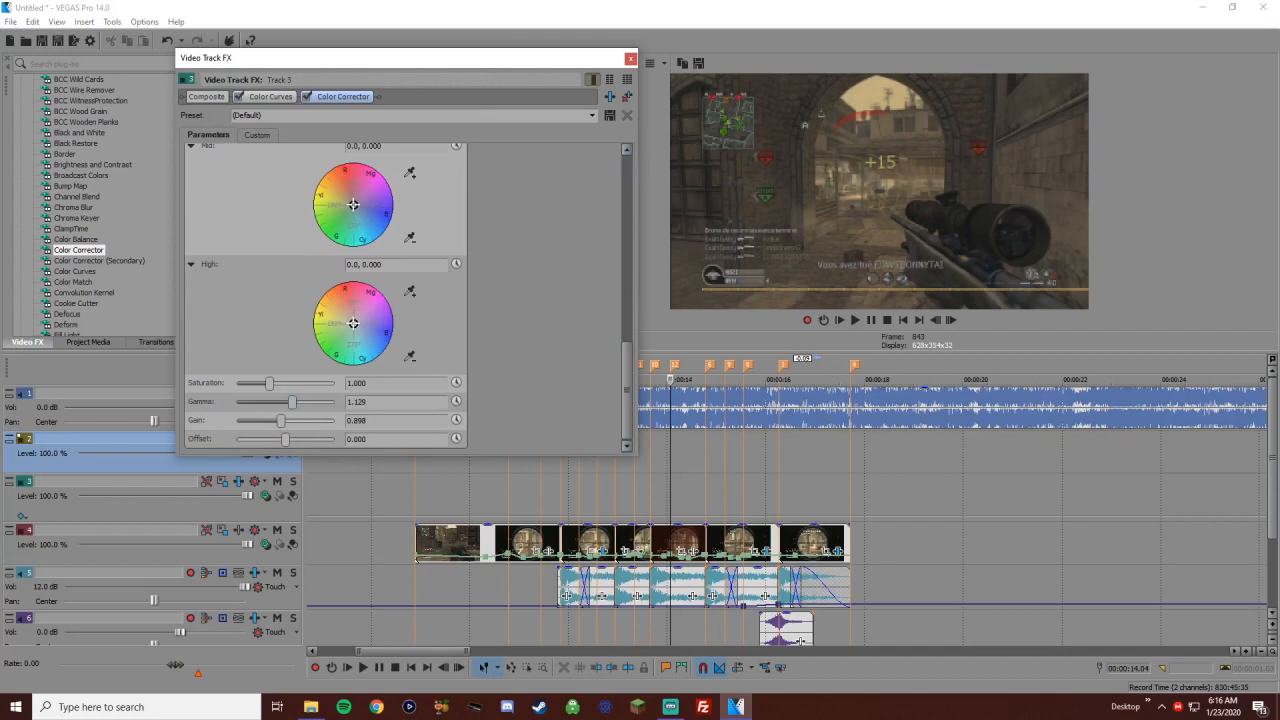
key(alt+F4)
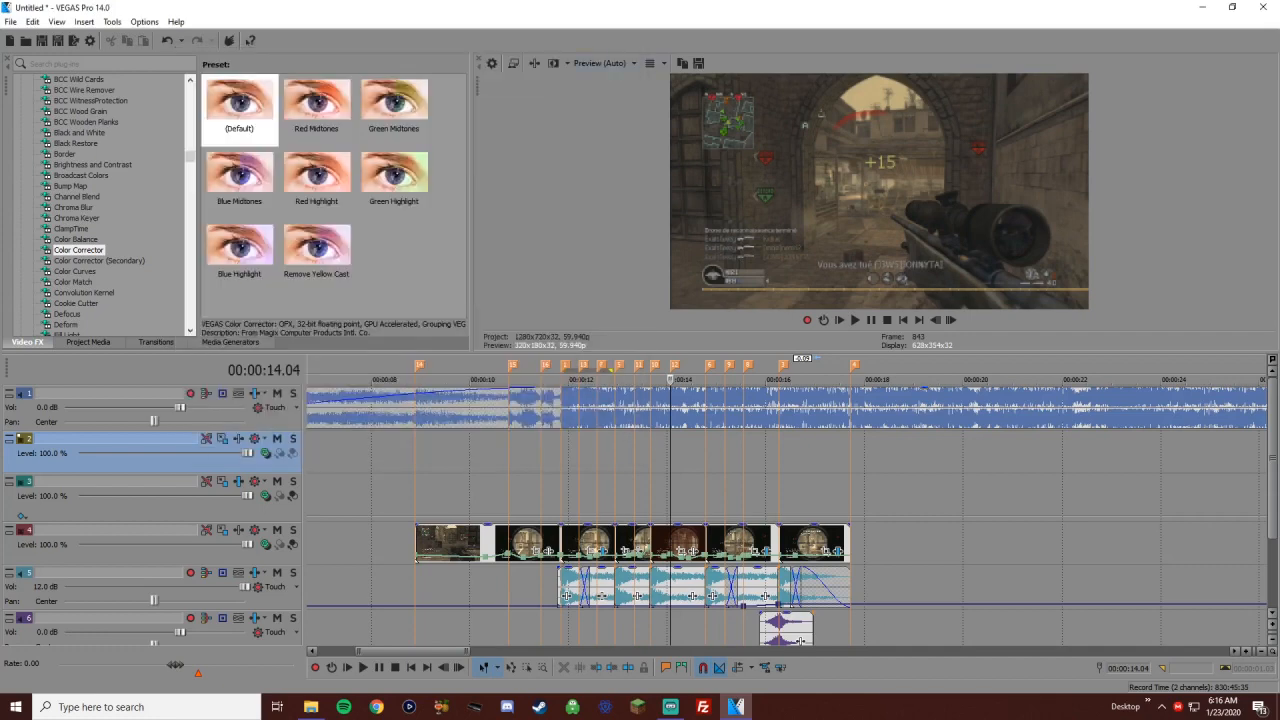
Add the Magic Bullet Looks effect with the Base Grade preset to the topmost video track and open its look for editing
scroll(100, 200, down, 10)
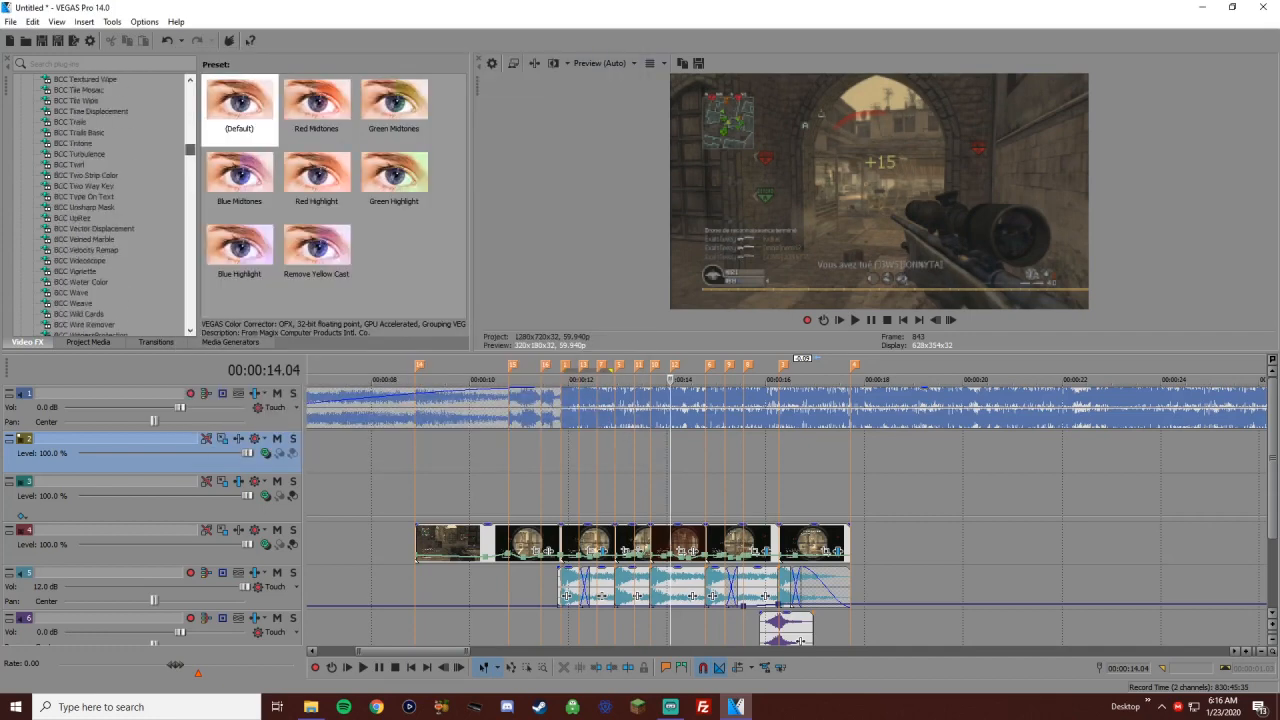
scroll(100, 200, up, 8)
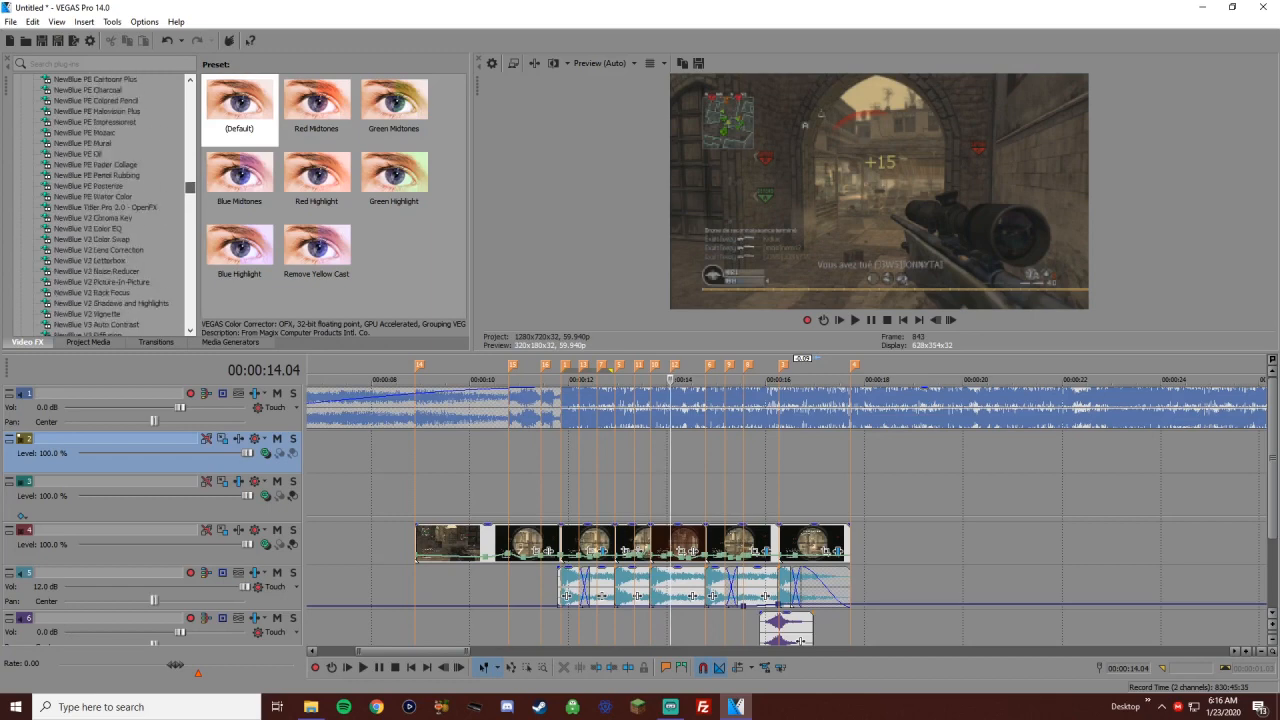
click(82, 196)
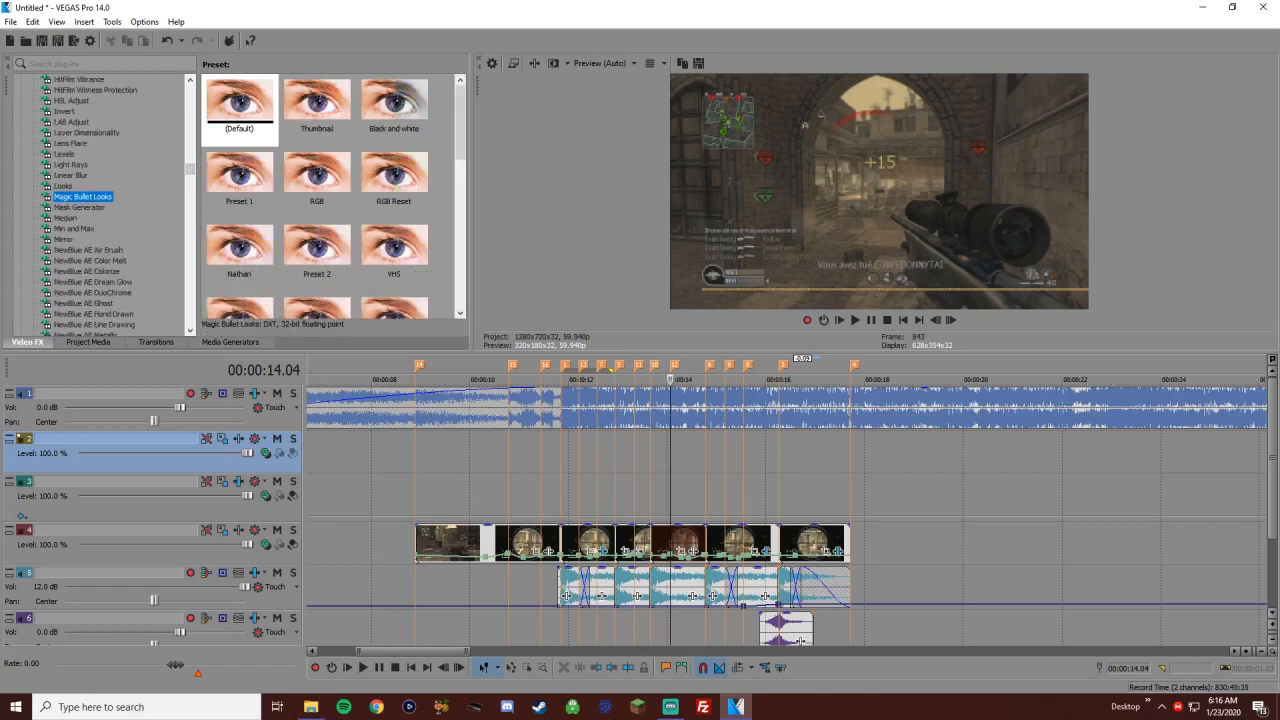
drag(459, 122, 459, 270)
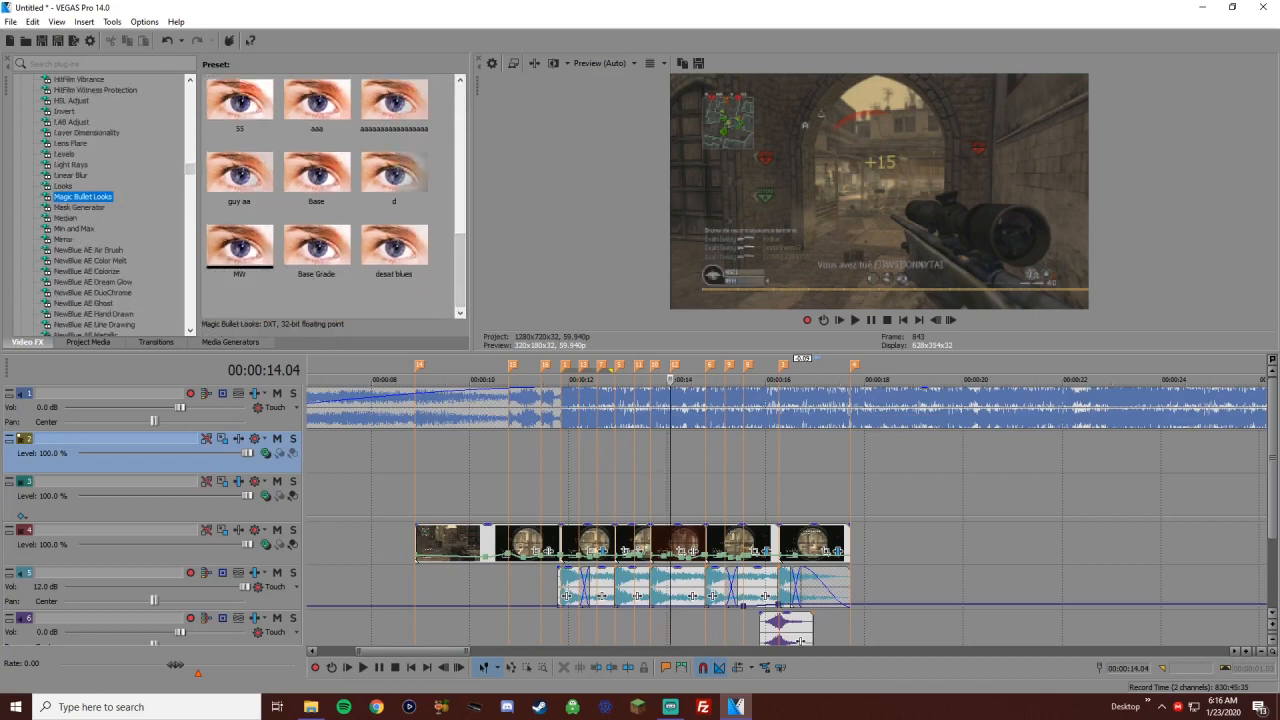
click(296, 250)
drag(316, 250, 120, 445)
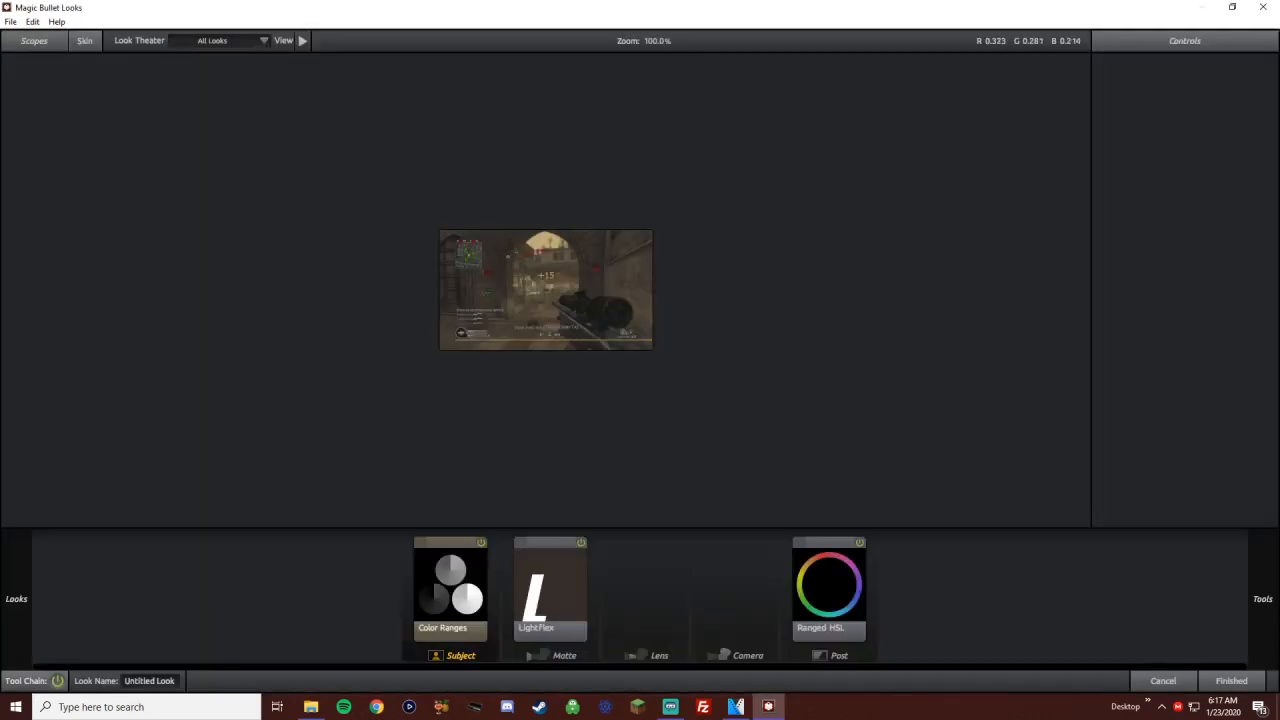
Switch off the LightFlex and Color Ranges tools in the look and delete LightFlex from the tool chain
click(580, 542)
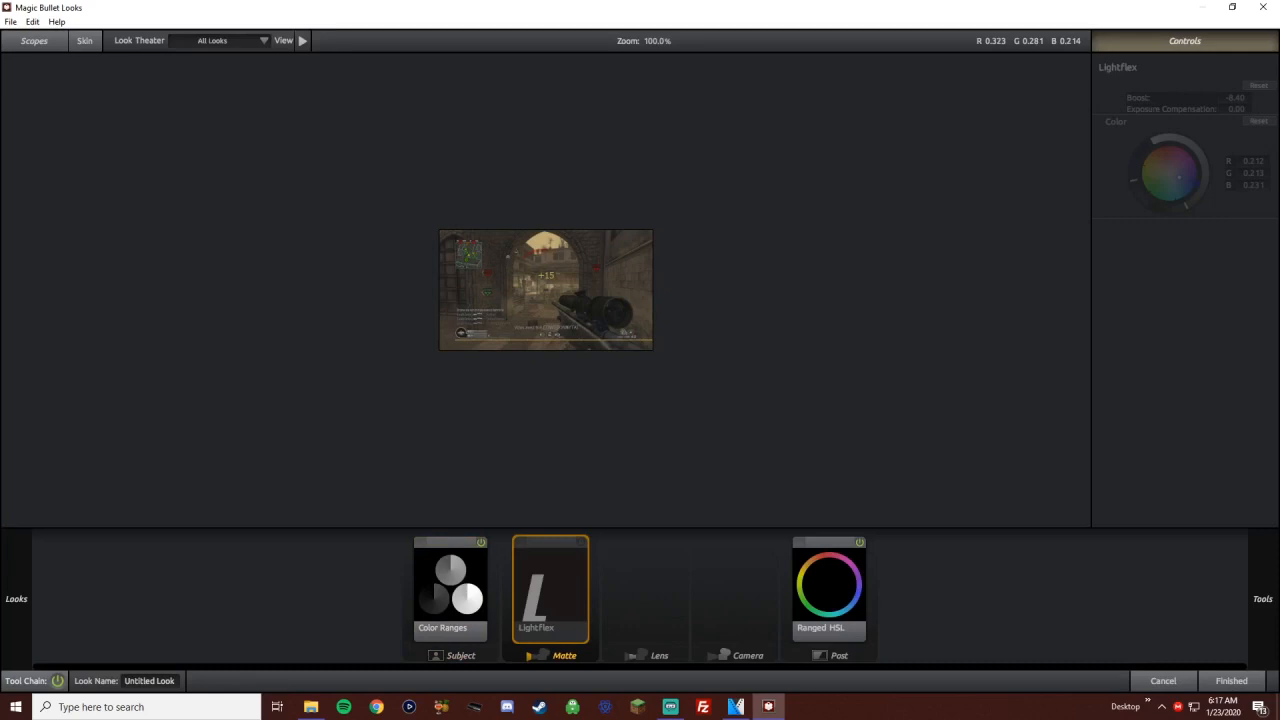
click(481, 542)
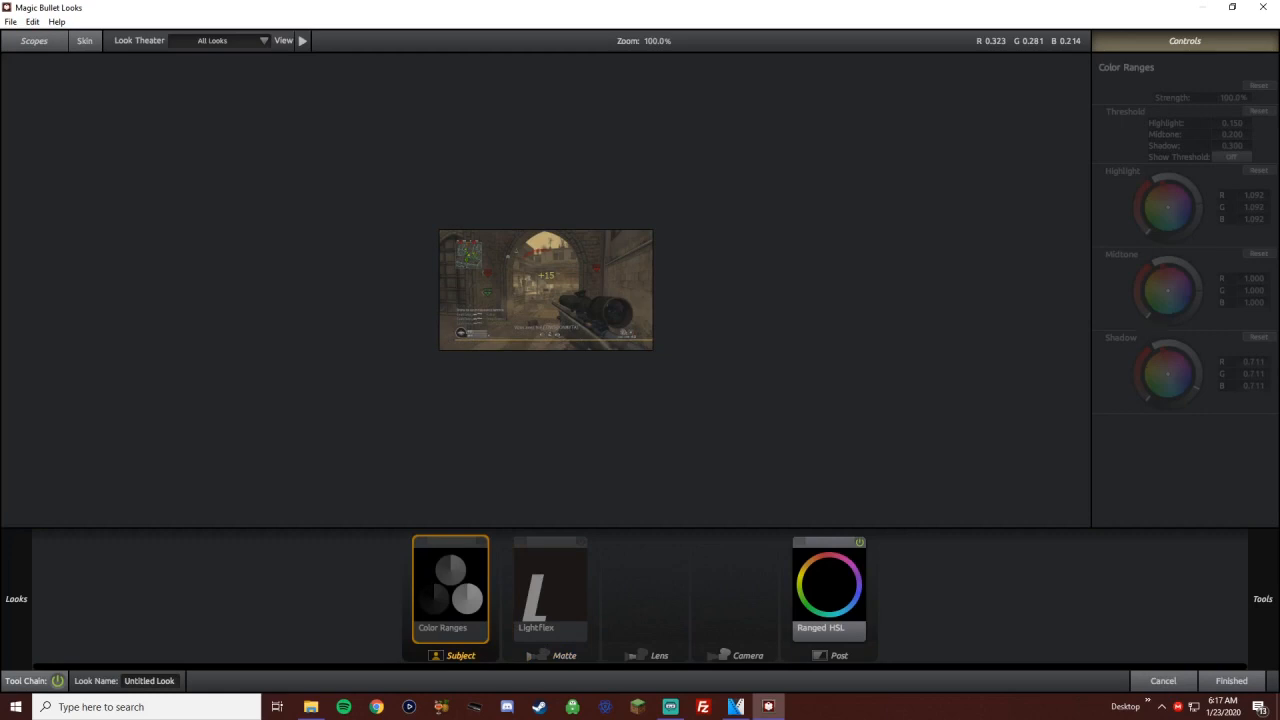
click(828, 585)
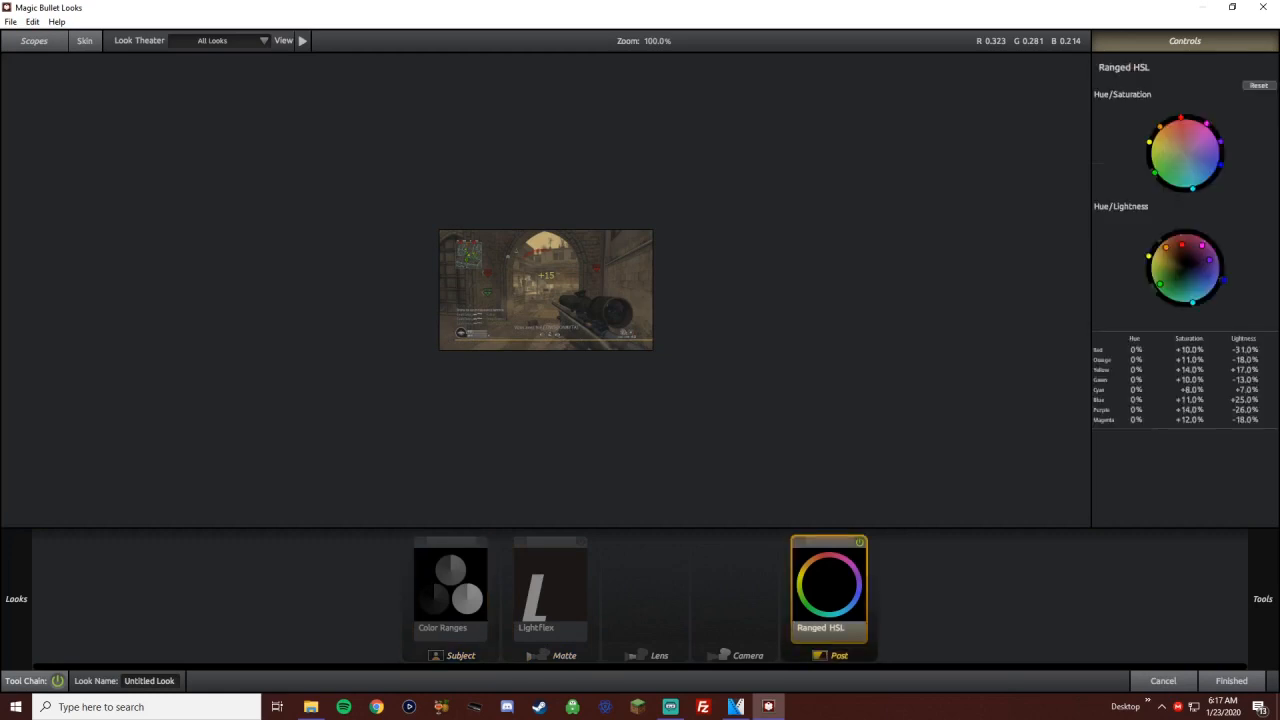
click(550, 585)
key(Delete)
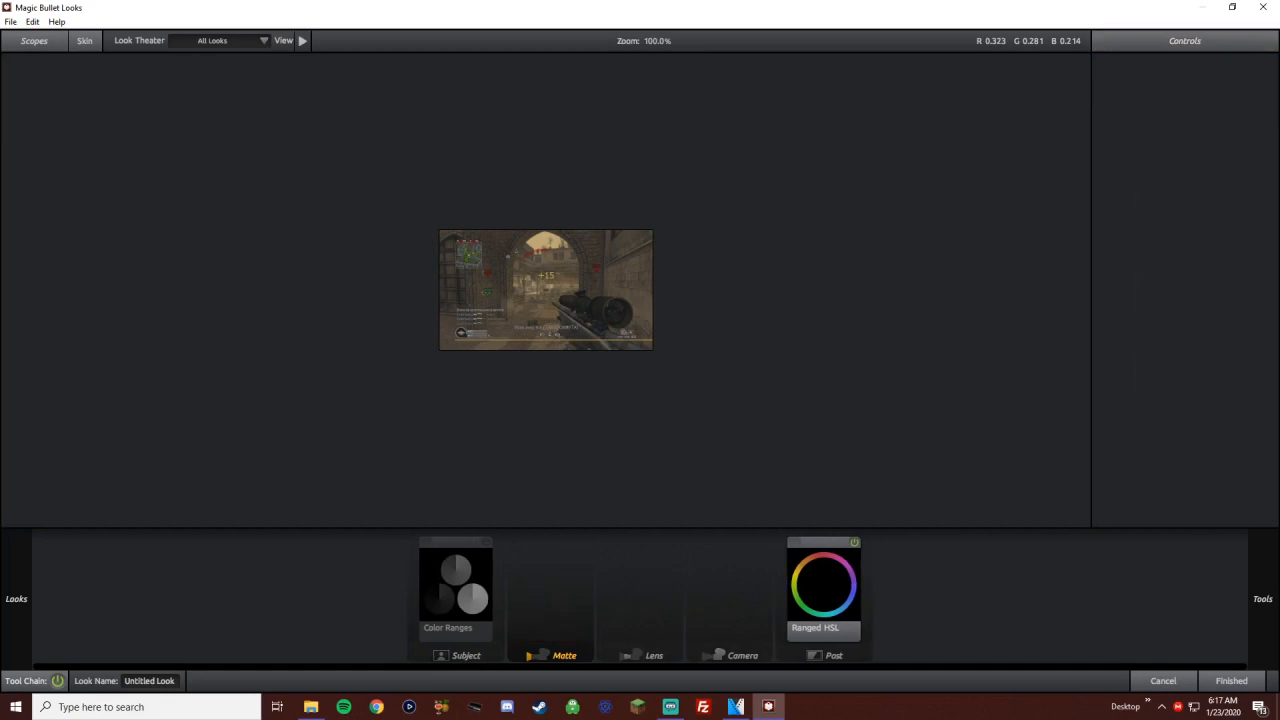
Switch Color Ranges back on, reduce its strength, and apply the finished look to the track
click(455, 585)
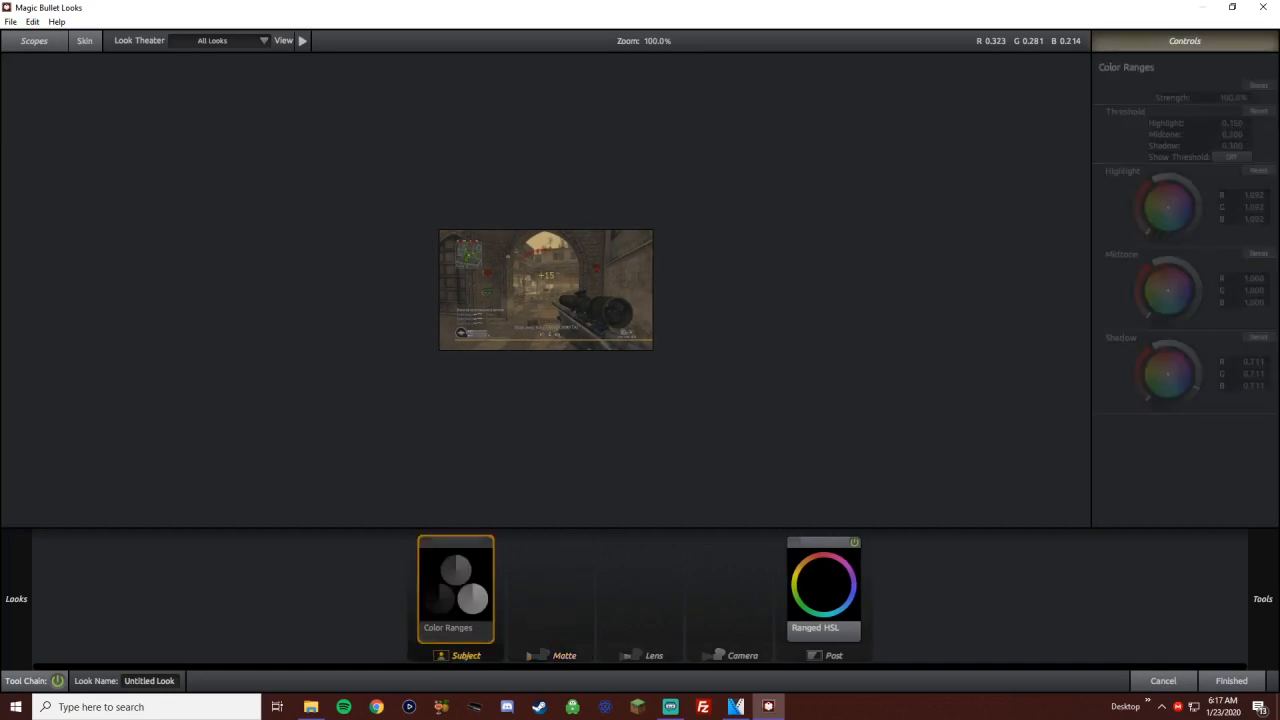
click(823, 585)
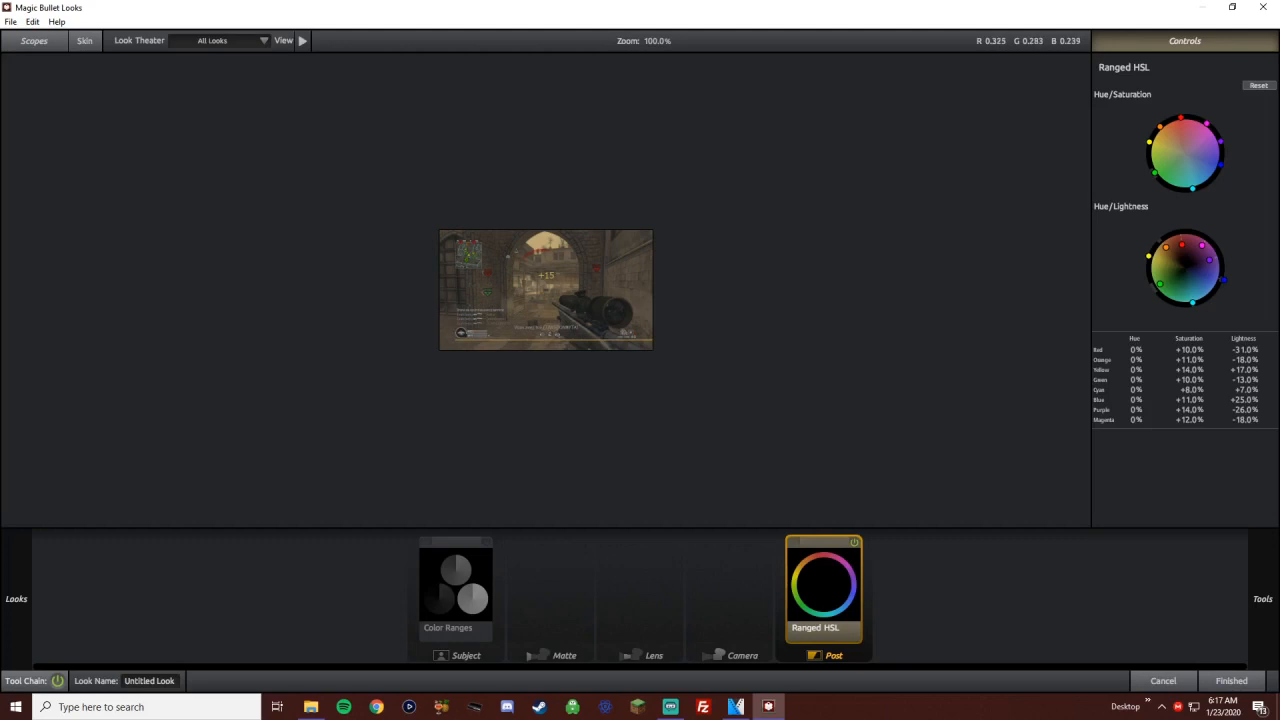
click(455, 585)
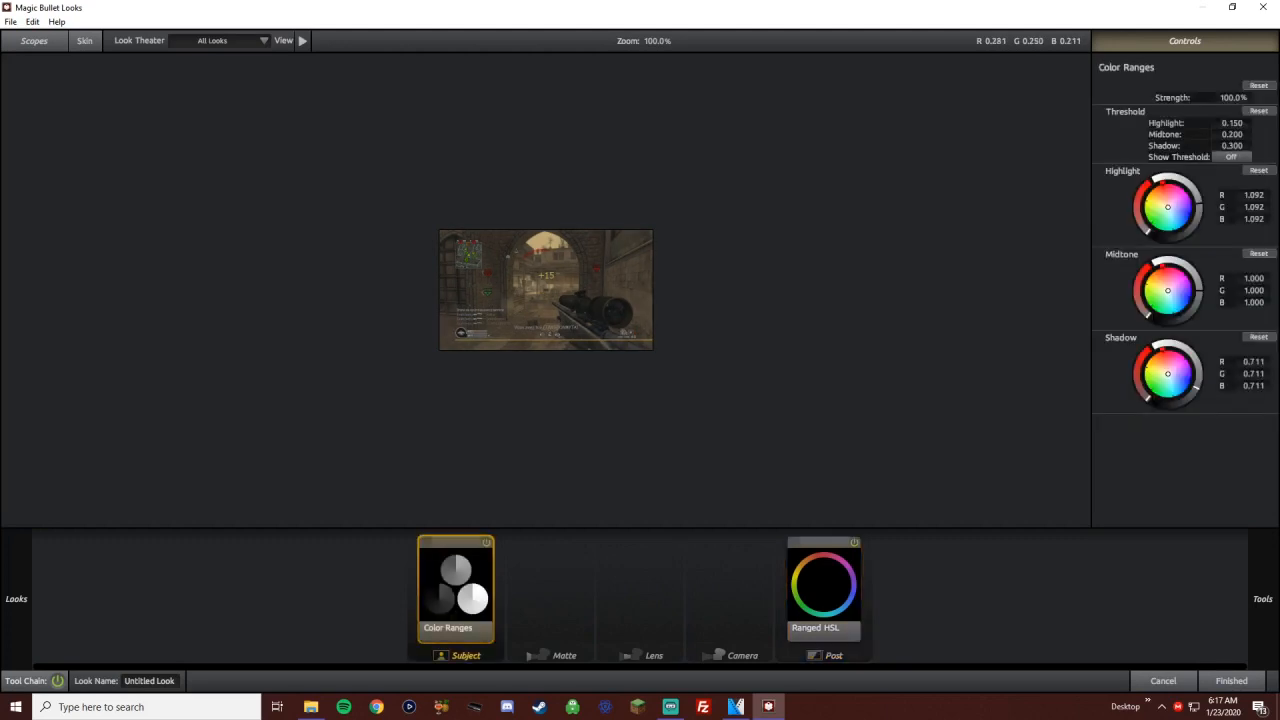
drag(1233, 97, 1191, 97)
key(Return)
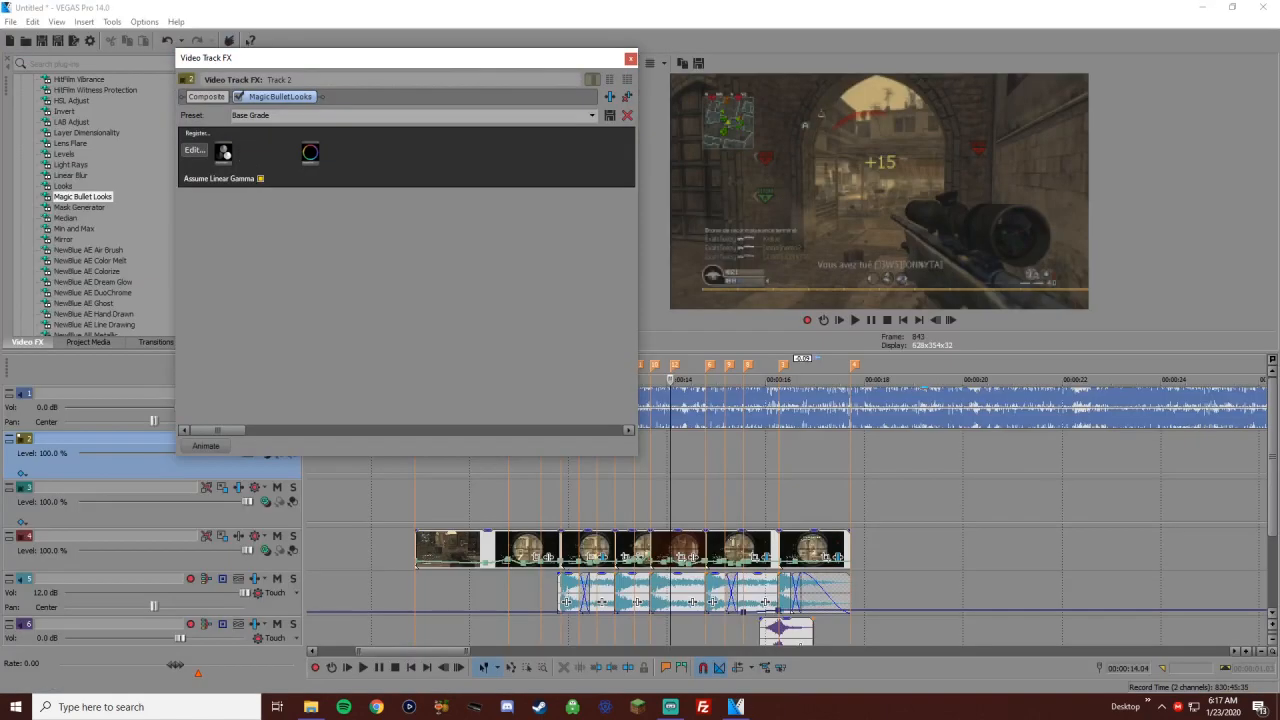
key(alt+F4)
Group the two empty effect tracks above the montage clips and collapse the group
click(447, 501)
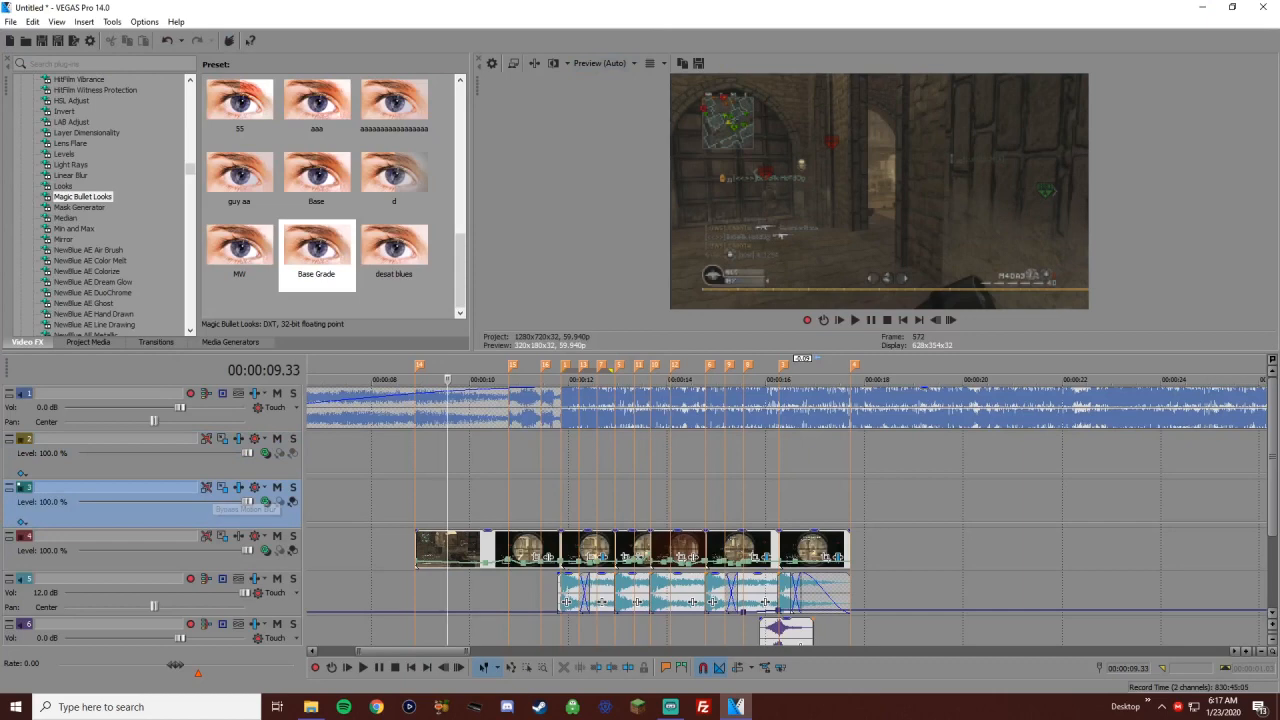
ctrl+click(110, 450)
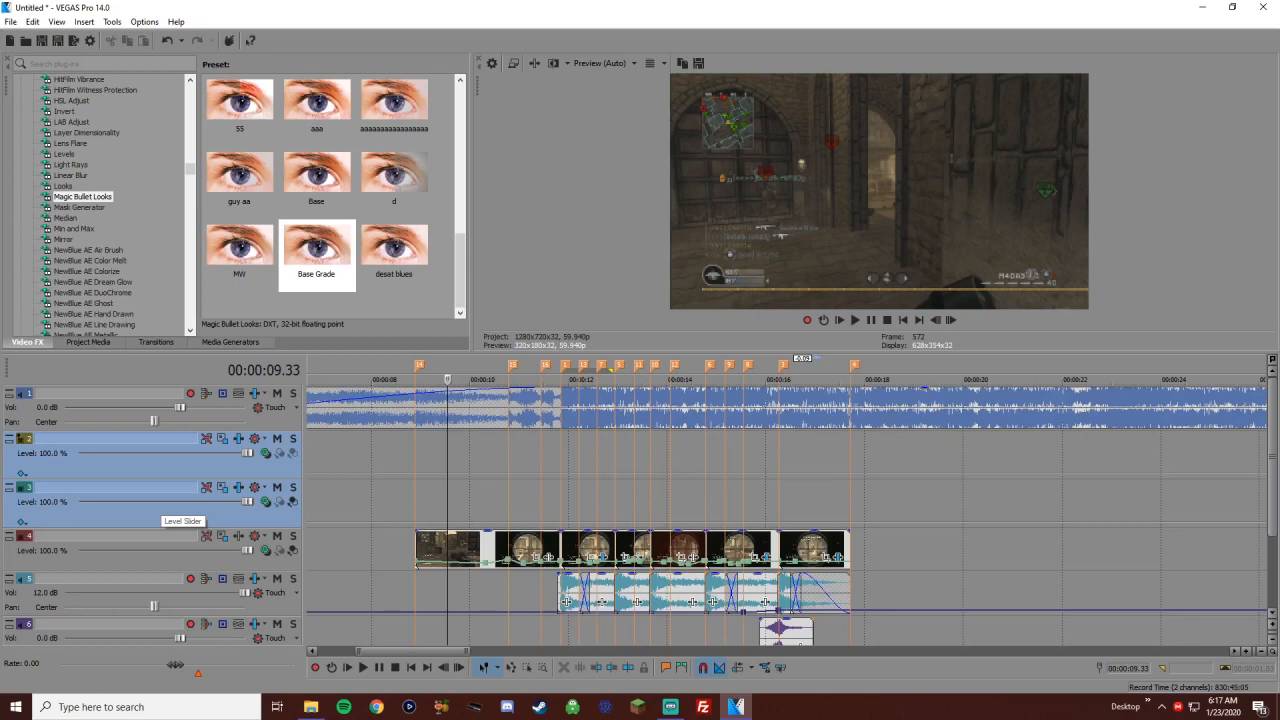
click(150, 512)
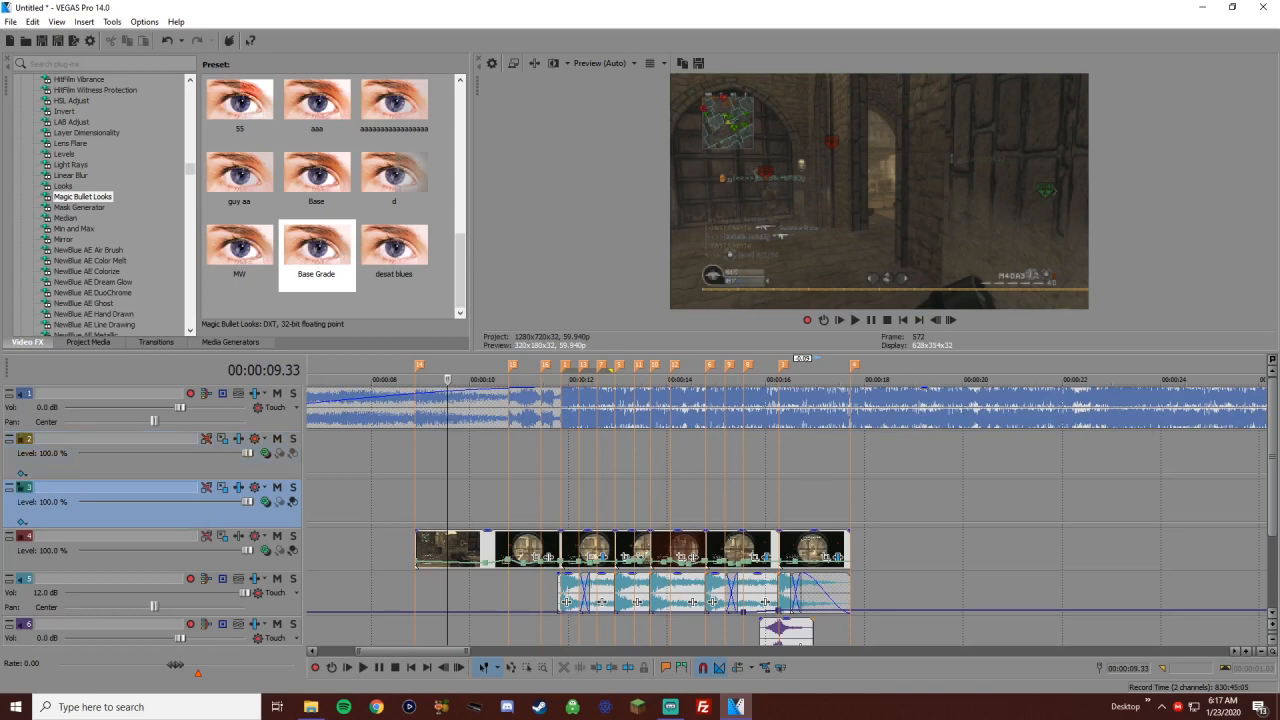
ctrl+click(110, 450)
right_click(134, 468)
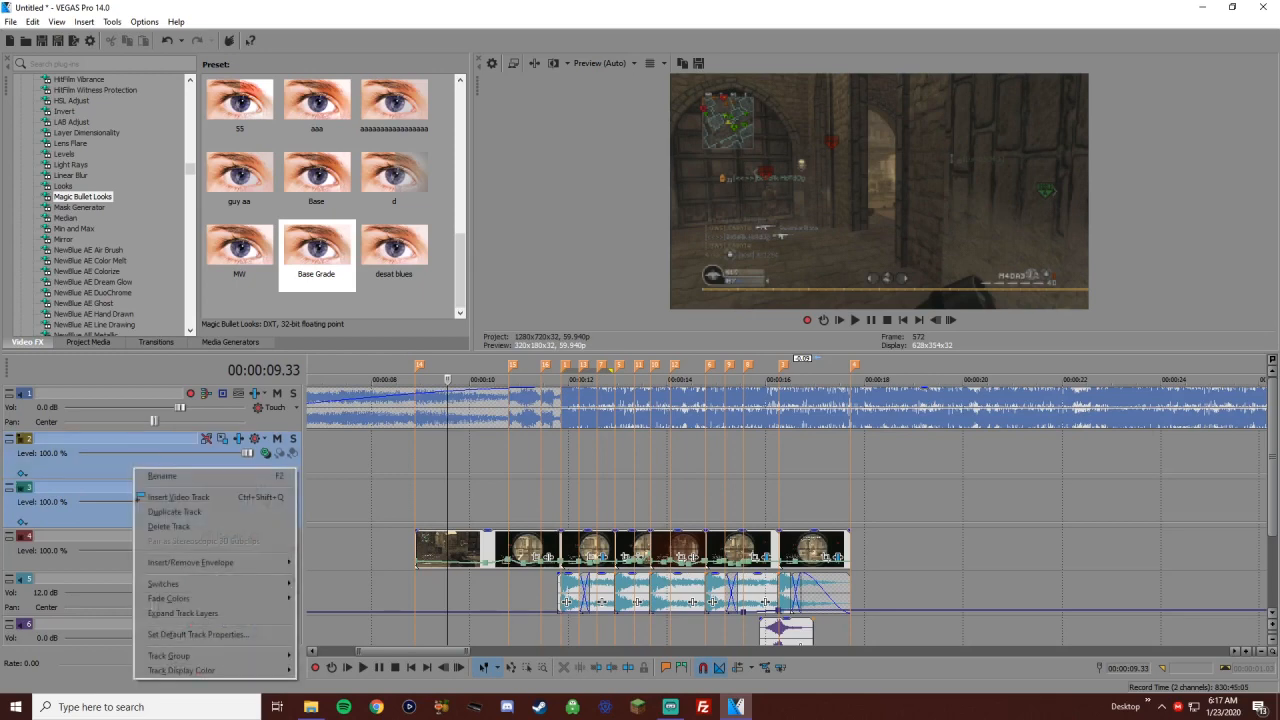
mouse_move(215, 655)
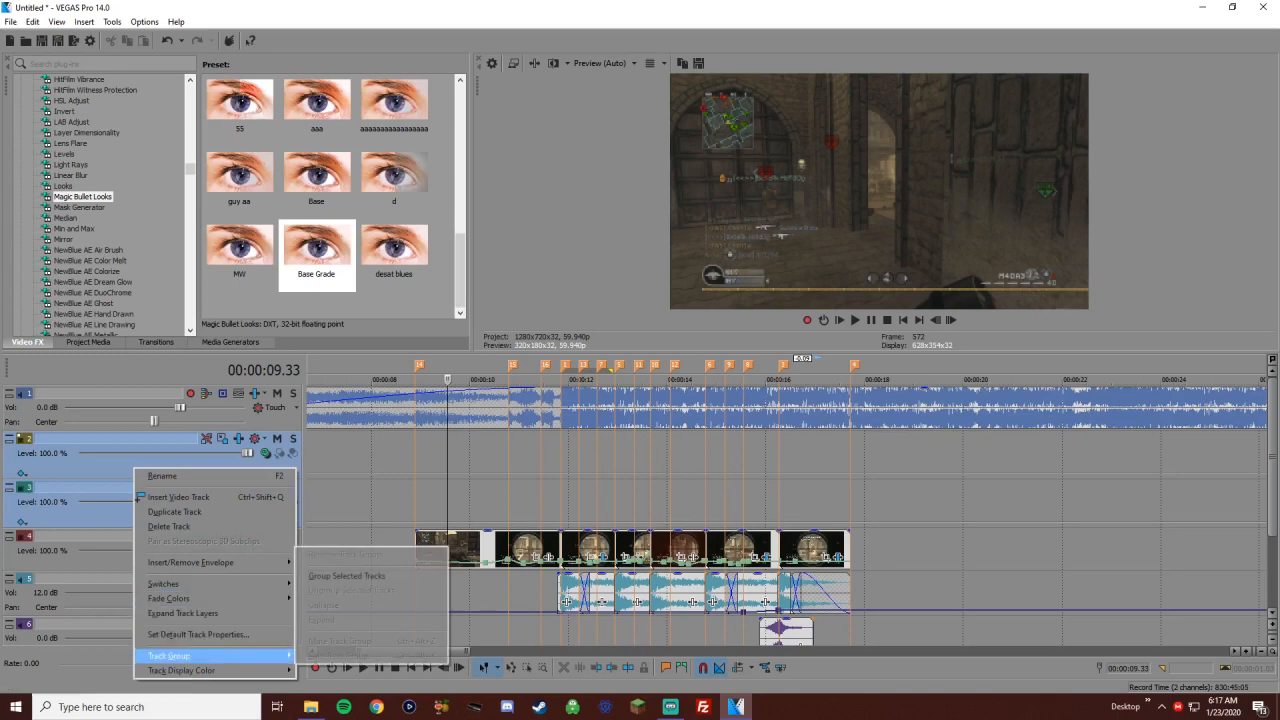
click(346, 576)
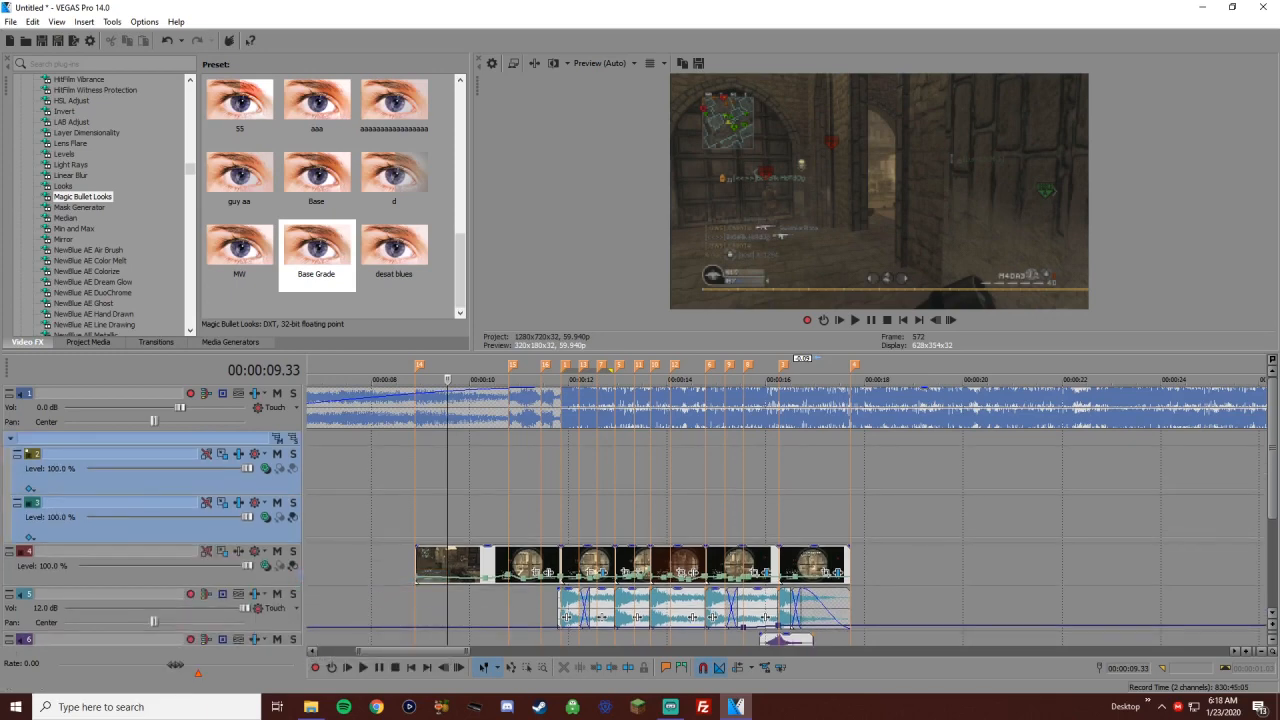
click(10, 438)
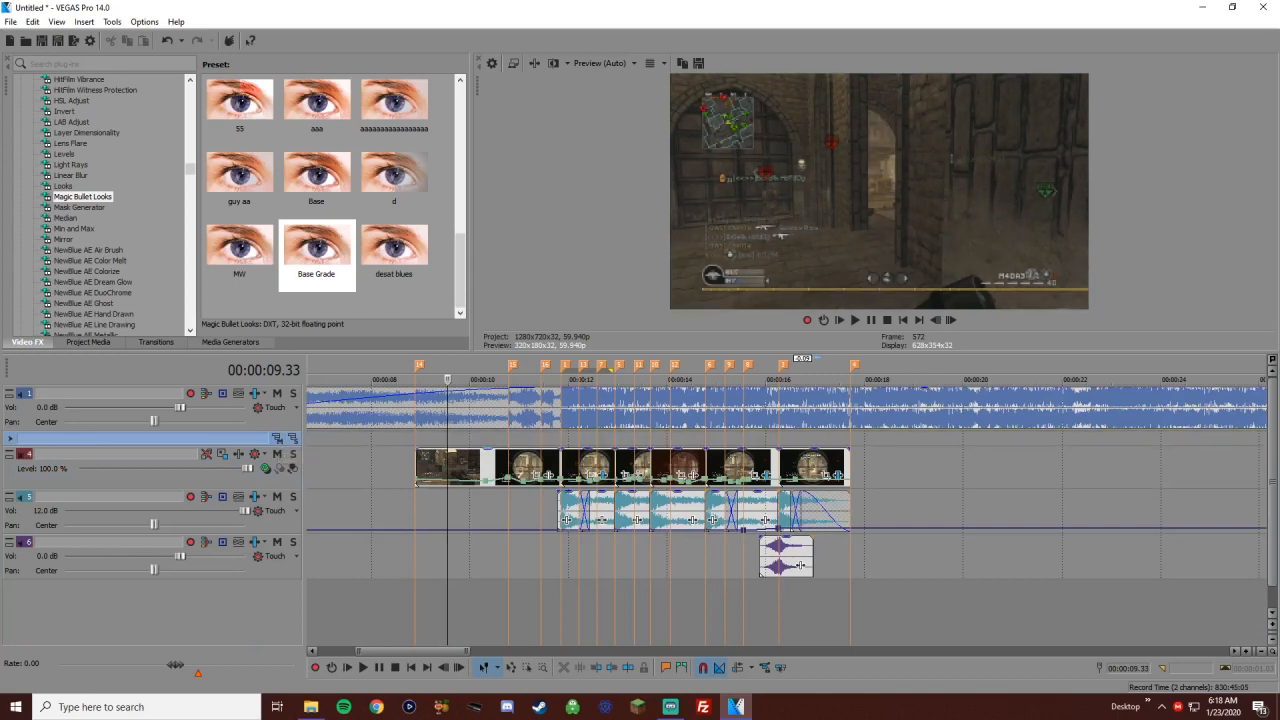
Play the color-graded montage from the start of its first clip and spot-check individual frames across the clips
click(418, 466)
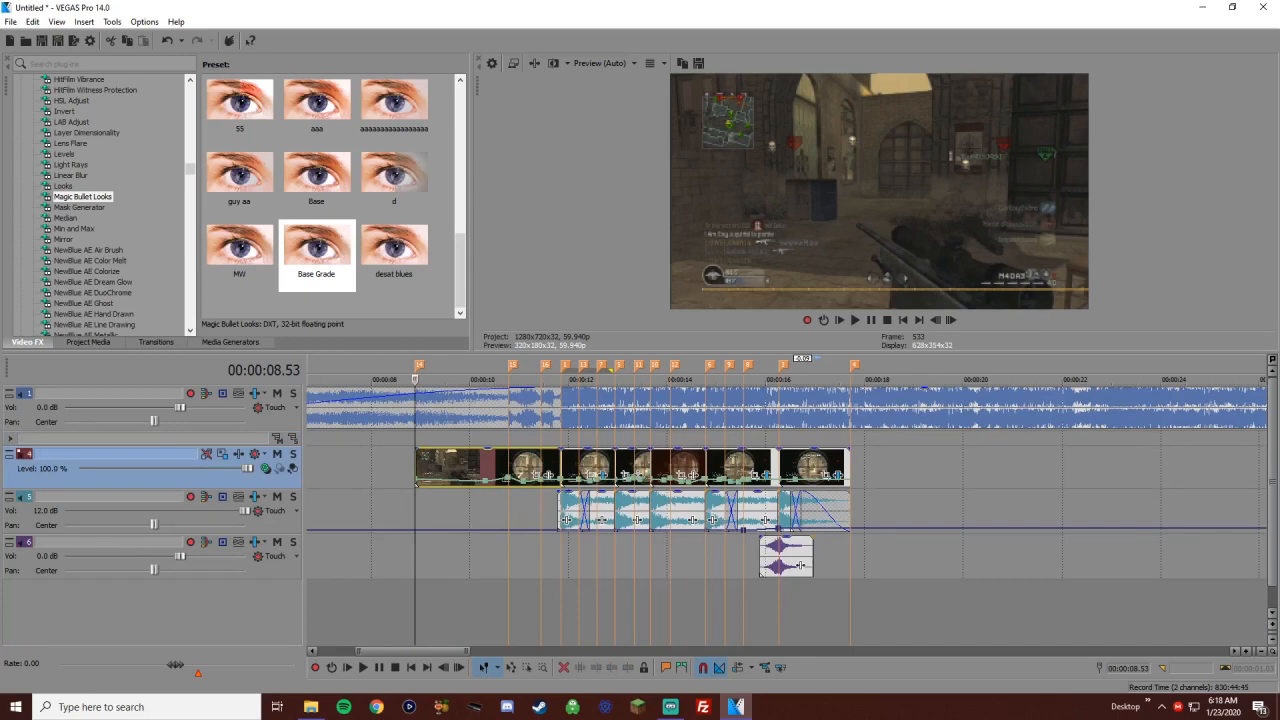
key(space)
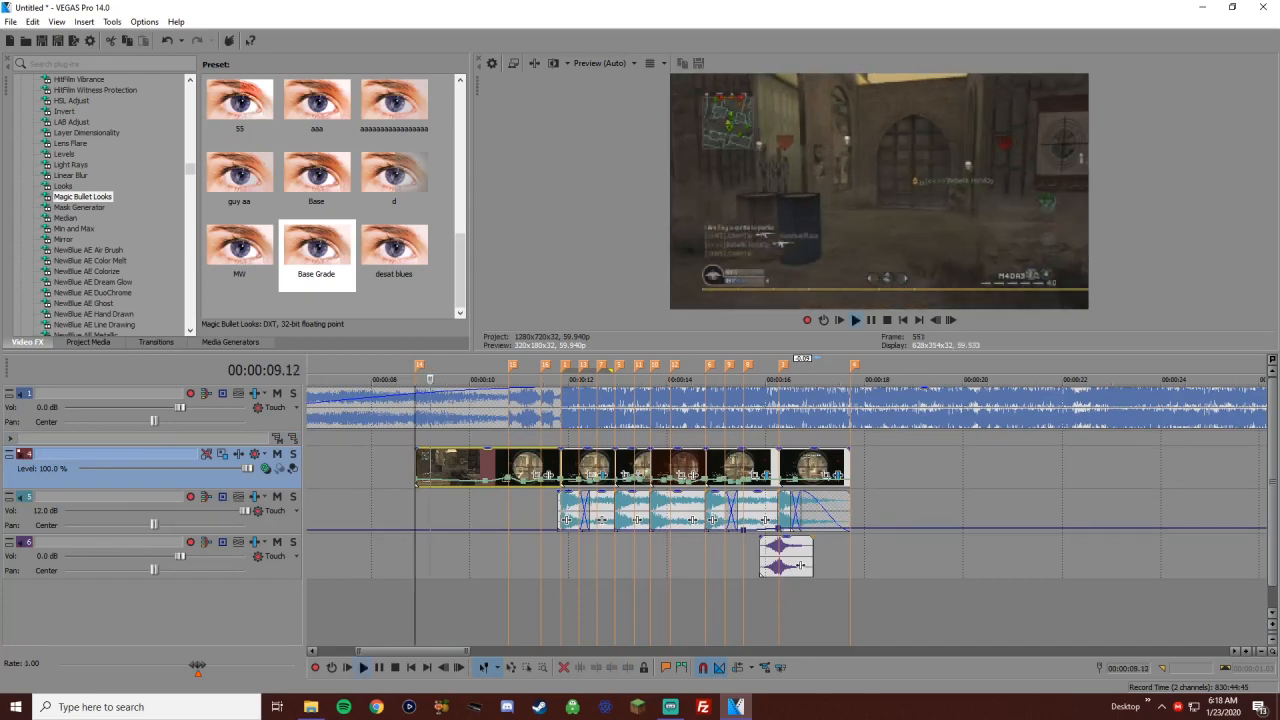
click(870, 320)
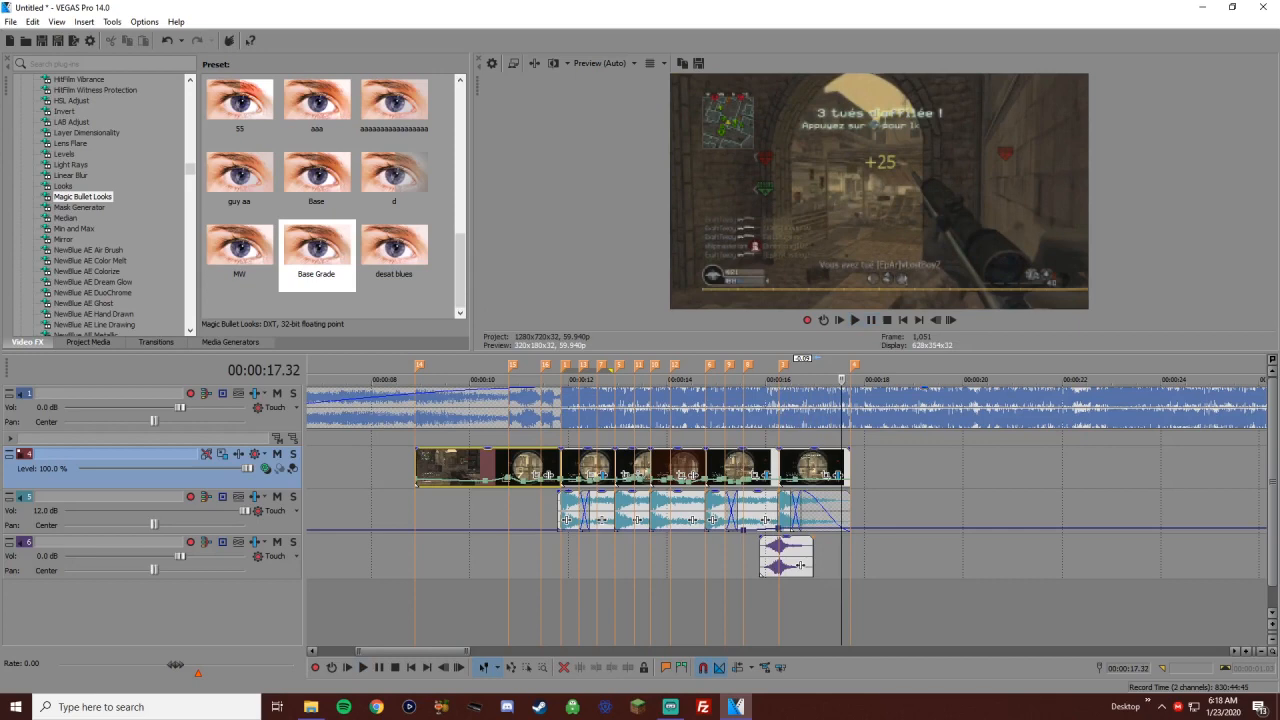
click(634, 438)
click(512, 438)
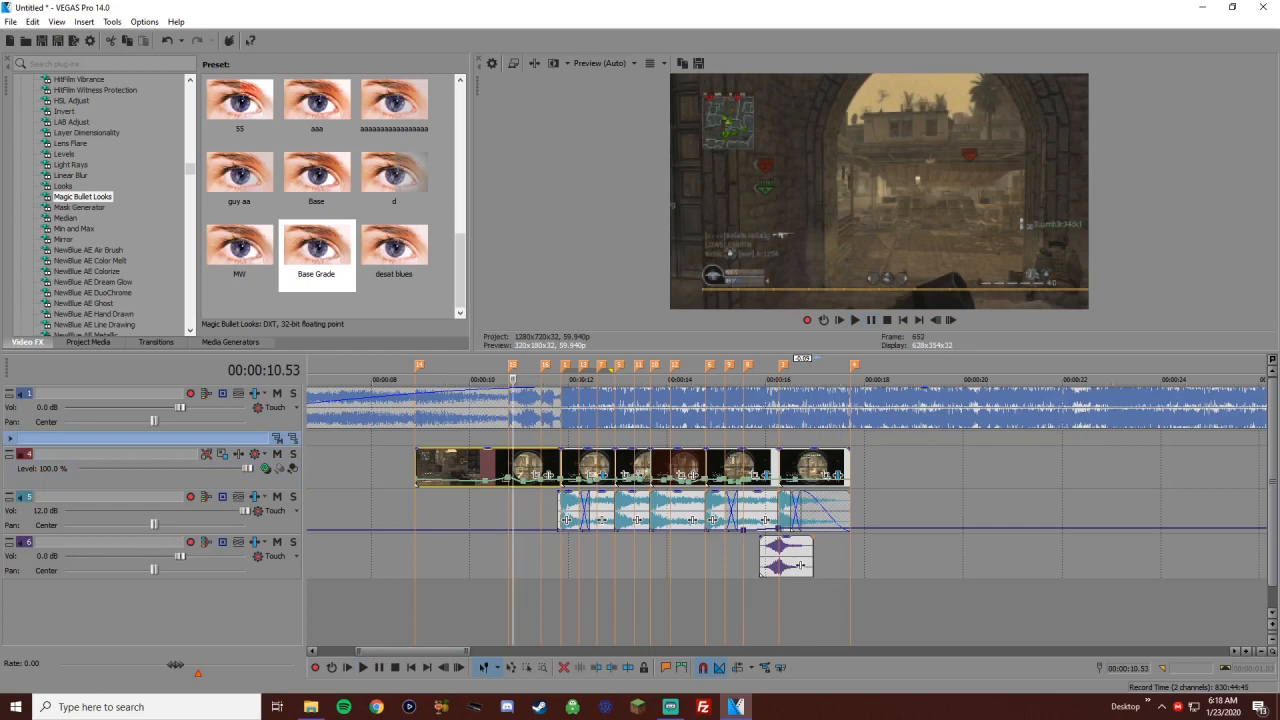
click(473, 465)
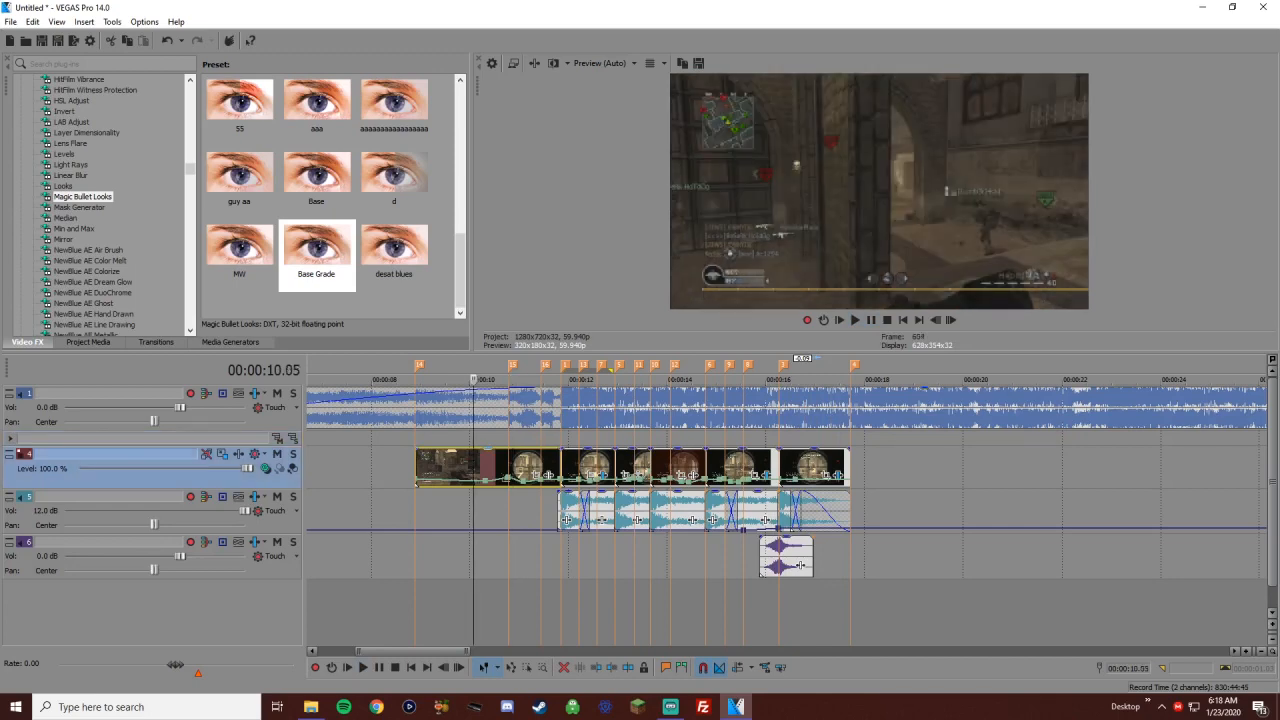
click(578, 465)
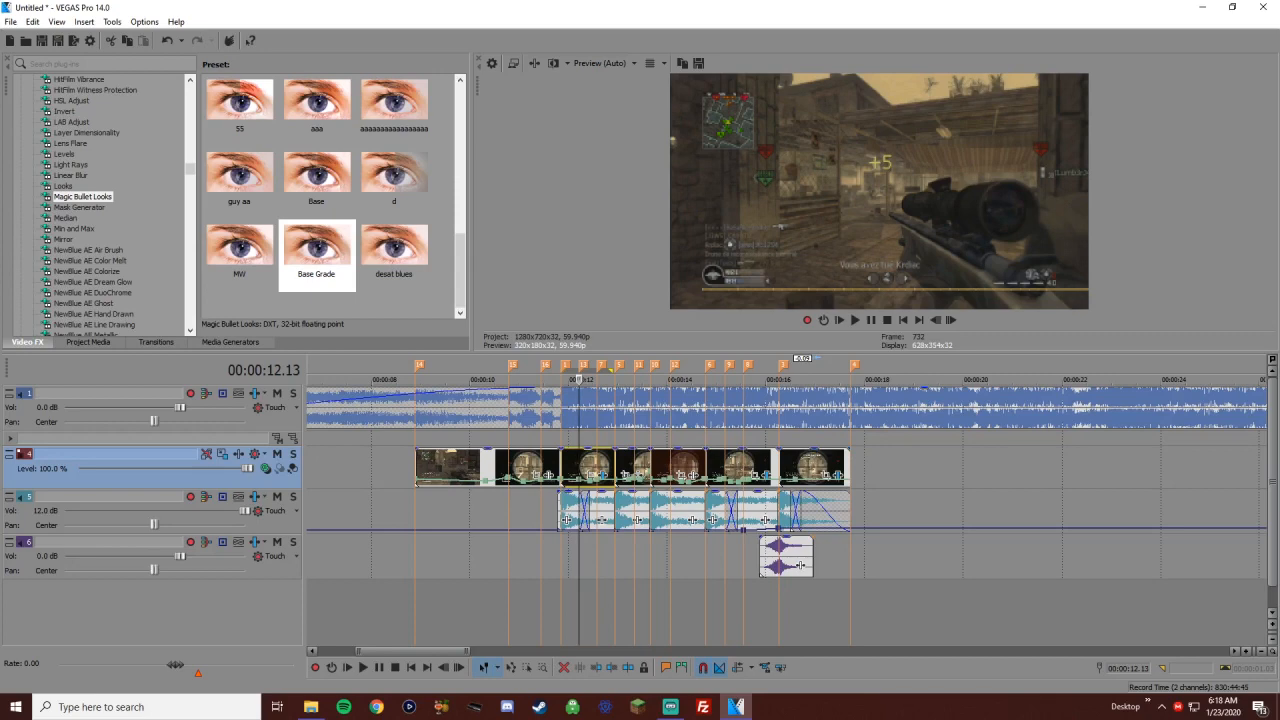
click(495, 510)
scroll(495, 510, up, 1)
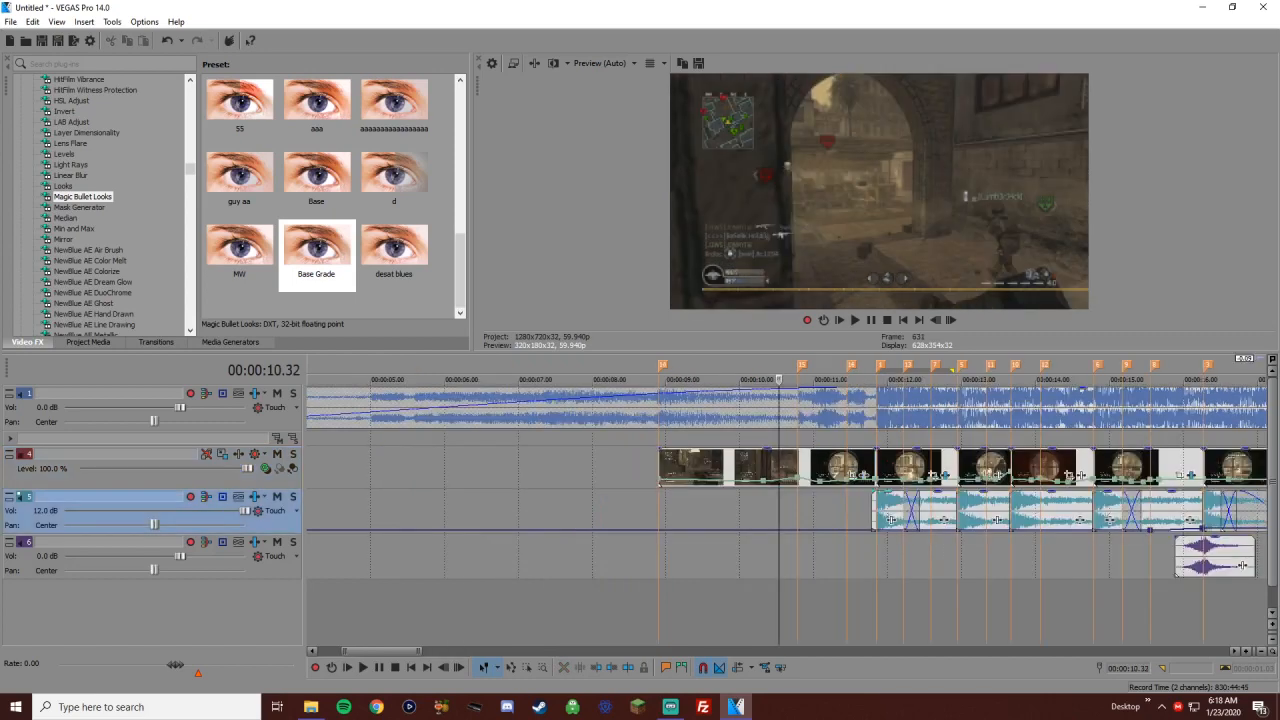
scroll(870, 548, down, 2)
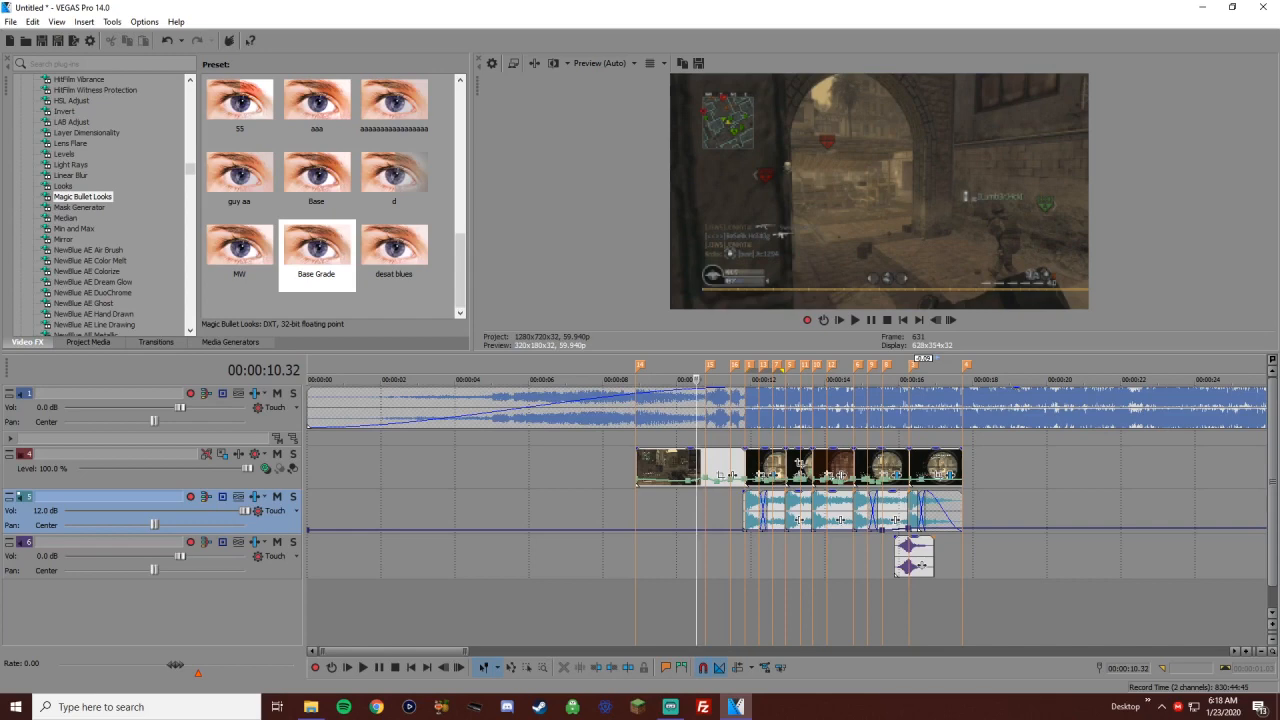
click(733, 474)
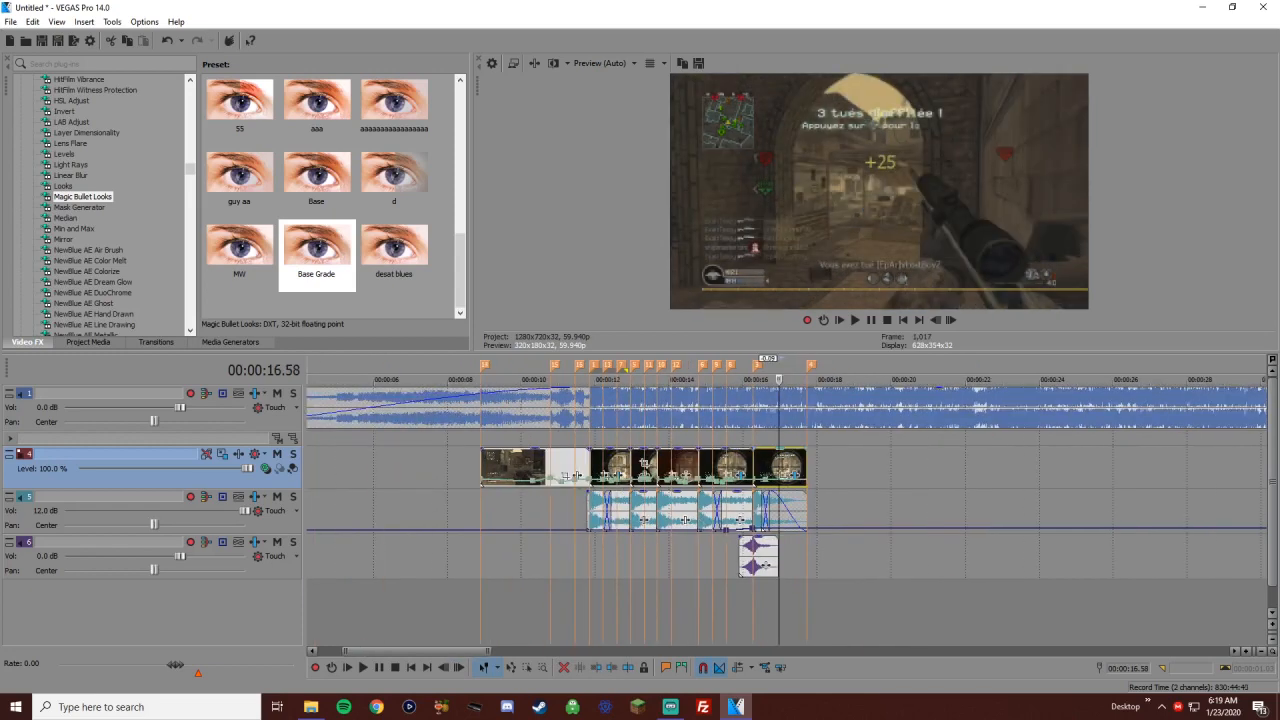
click(726, 467)
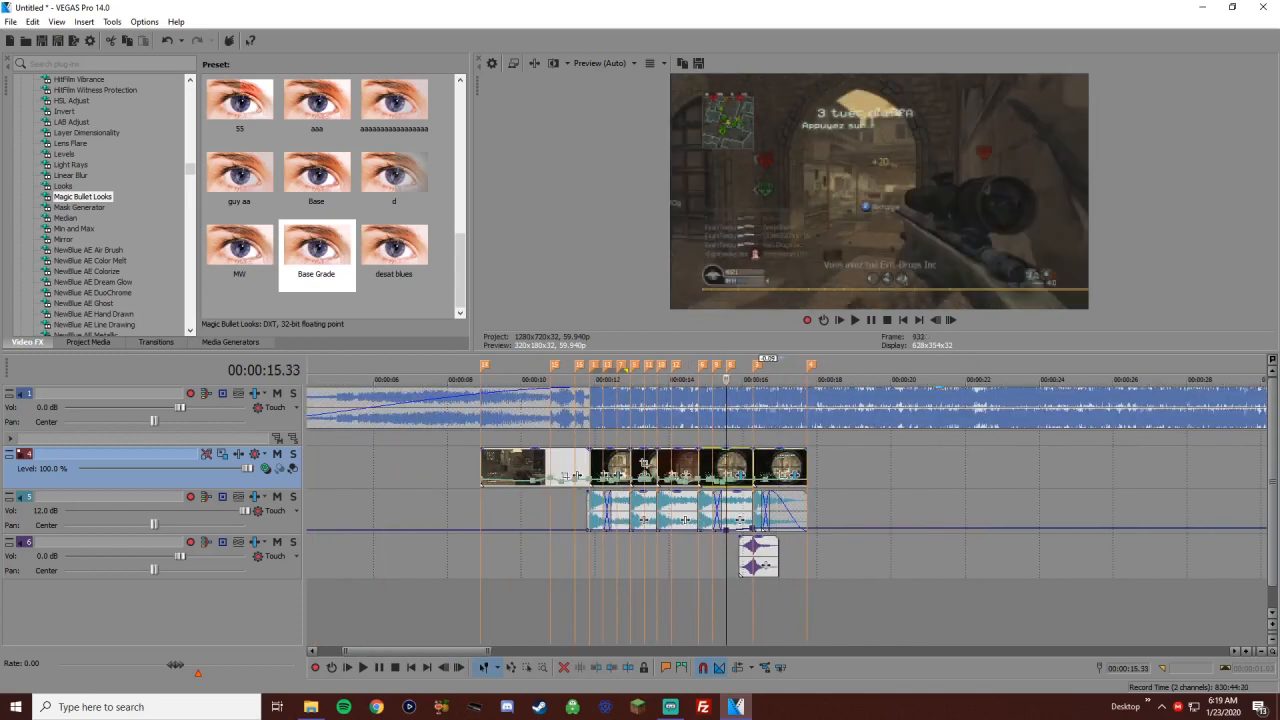
Select all the montage clips on the video track and disable resampling for them
key(d)
drag(449, 460, 837, 464)
key(d)
key(d)
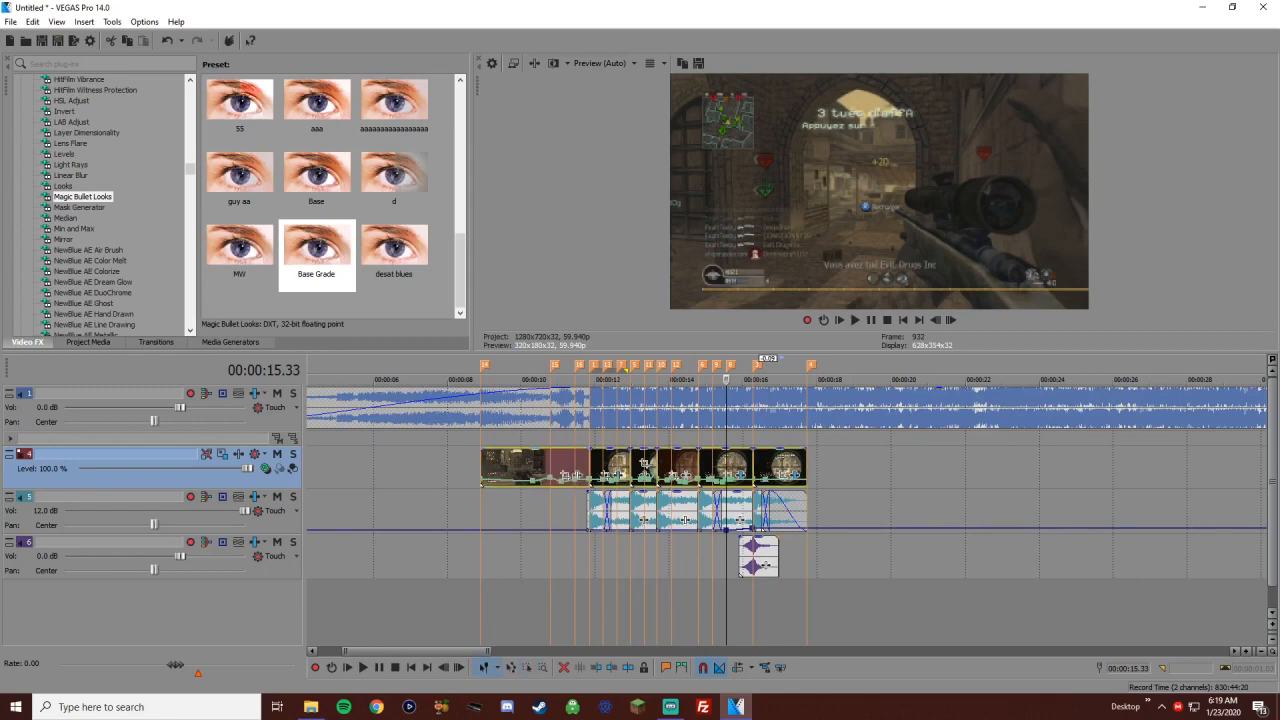
right_click(539, 463)
mouse_move(628, 574)
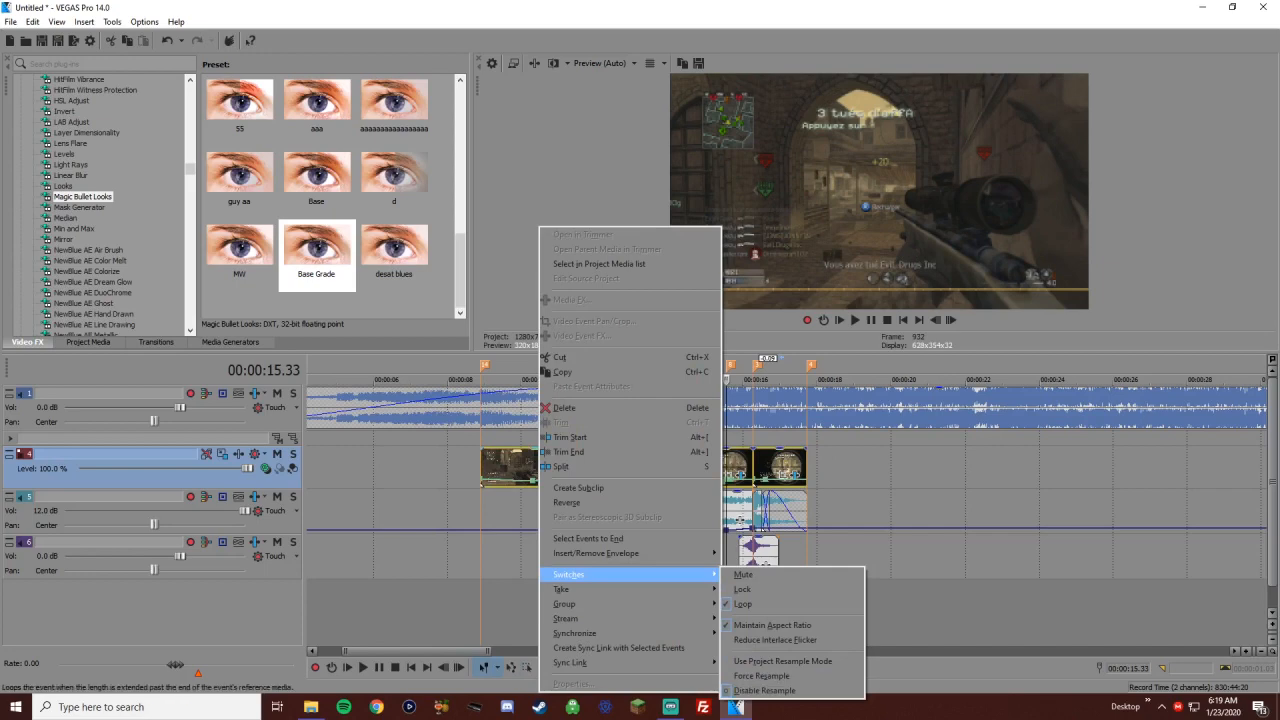
click(764, 690)
click(840, 464)
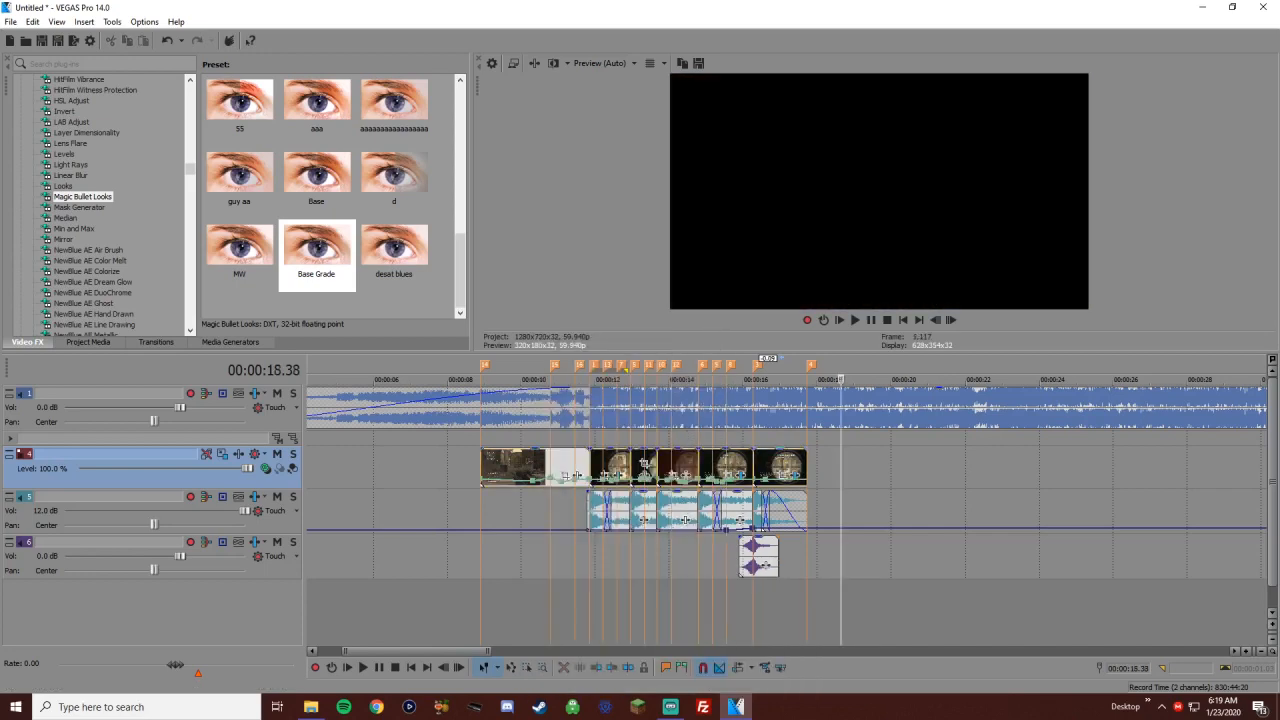
Check several montage clips, select them all again and examine their event switches
click(777, 464)
click(721, 464)
click(666, 464)
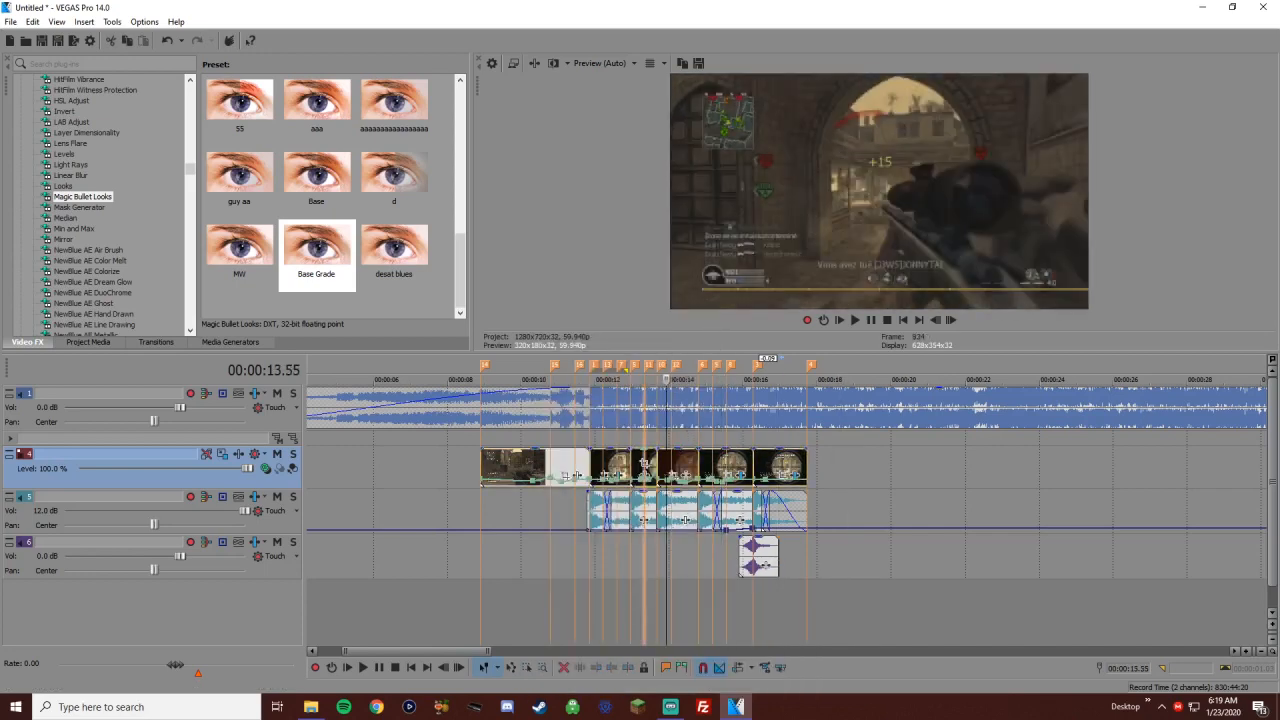
click(590, 464)
click(551, 464)
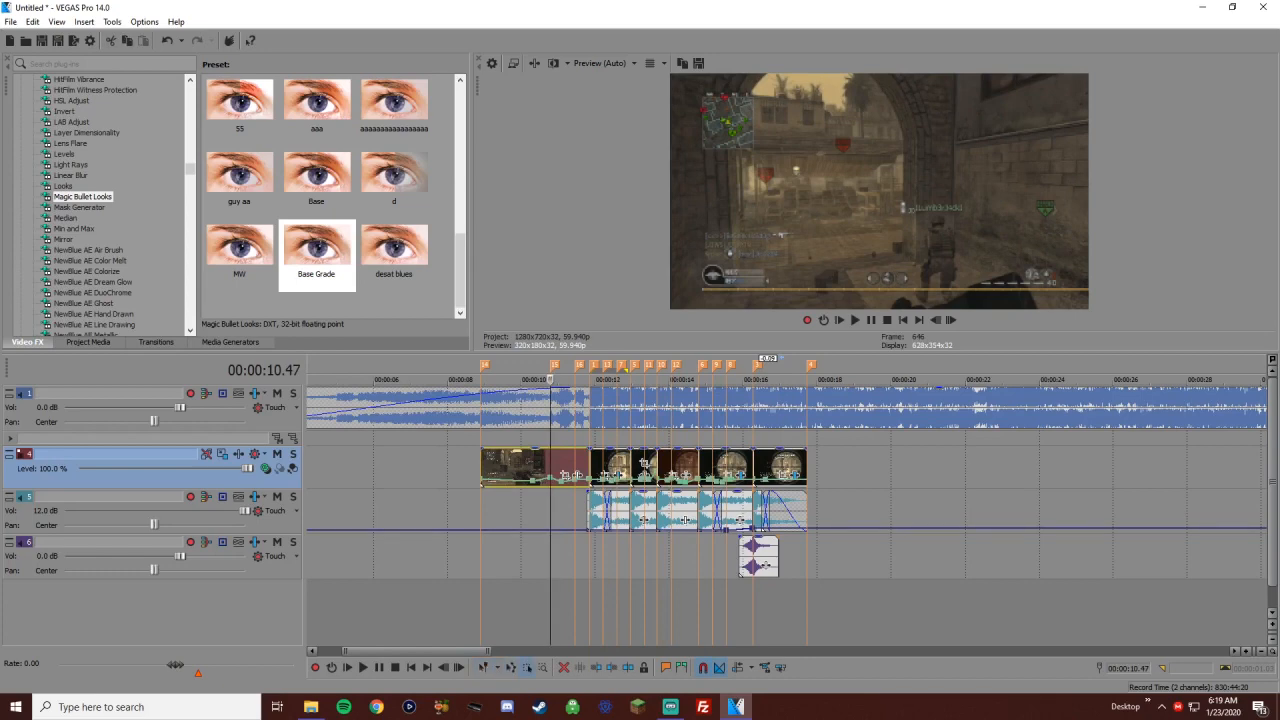
drag(863, 462, 433, 467)
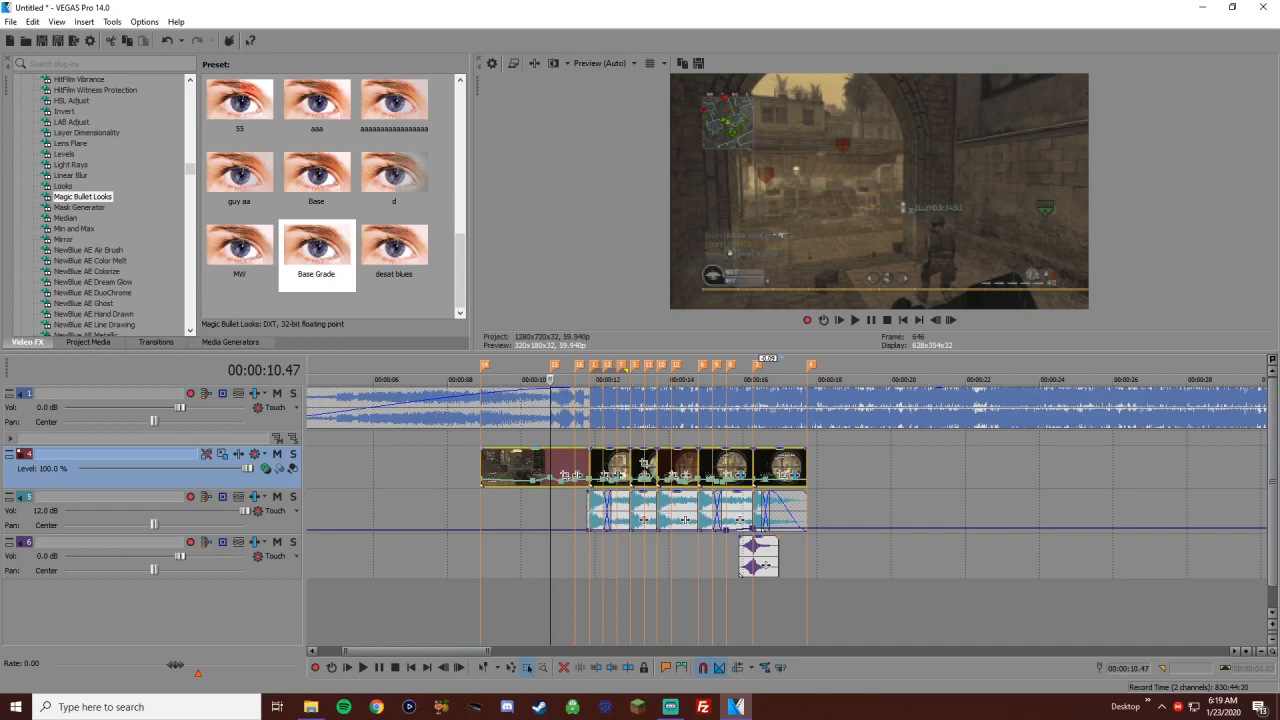
right_click(532, 466)
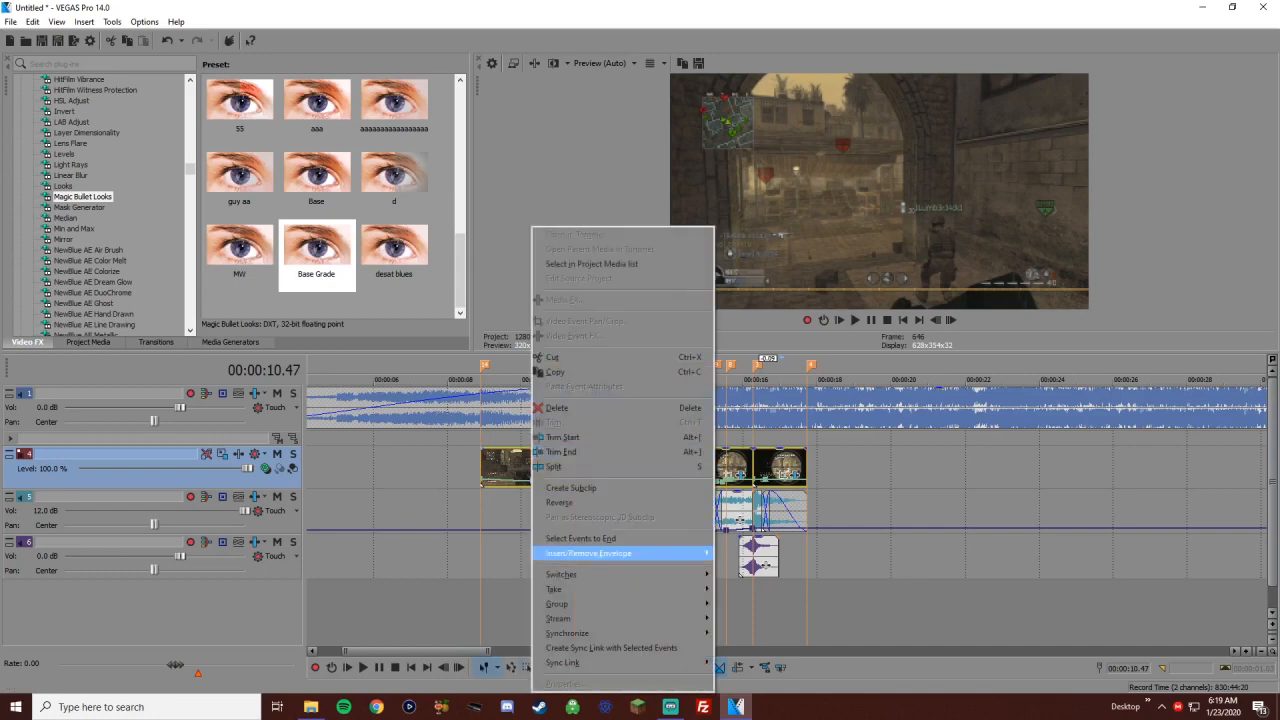
mouse_move(600, 574)
click(821, 467)
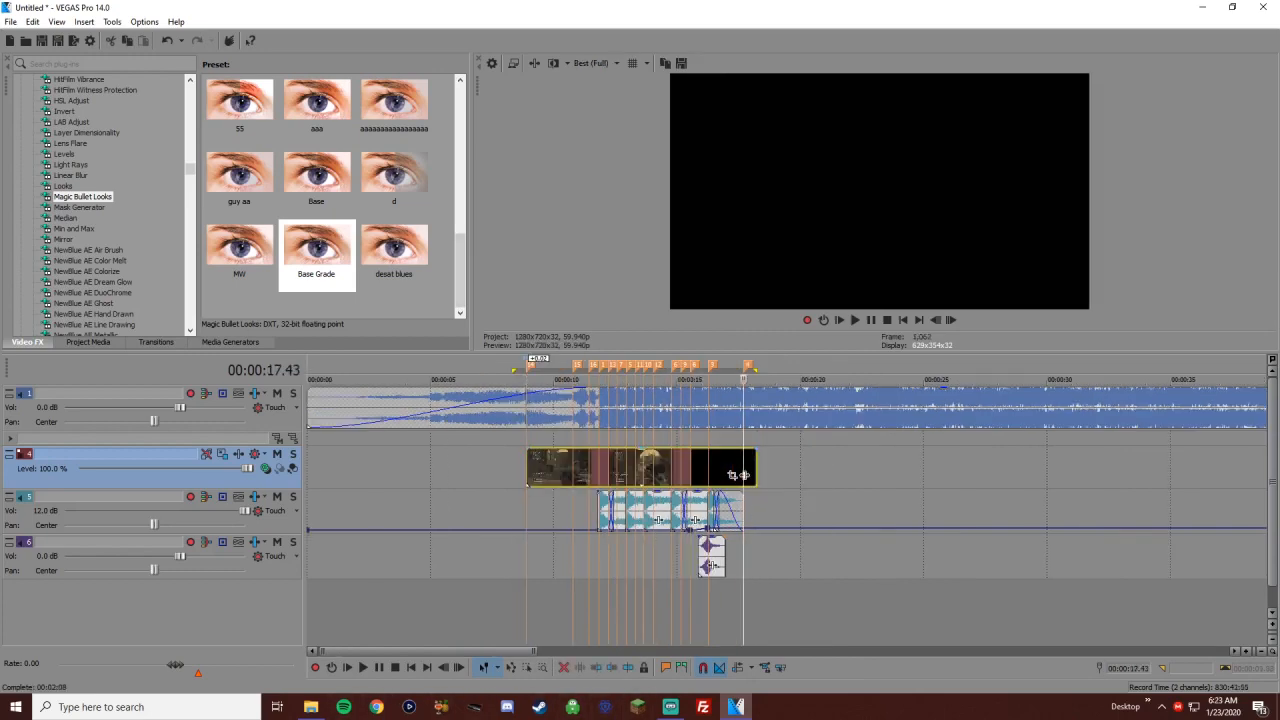
Split the rendered montage clip at 00:00:17.43 and delete the excess after the last marker
scroll(743, 467, up, 3)
key(s)
key(Delete)
click(527, 467)
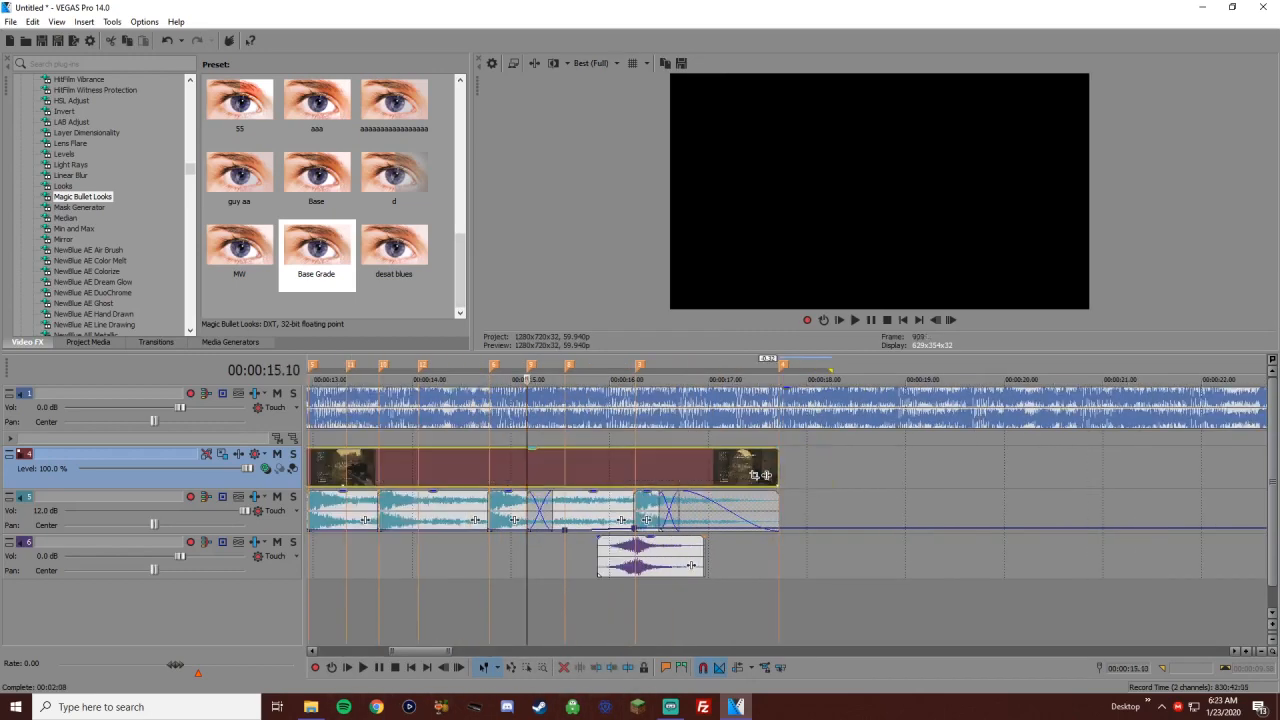
scroll(743, 467, down, 3)
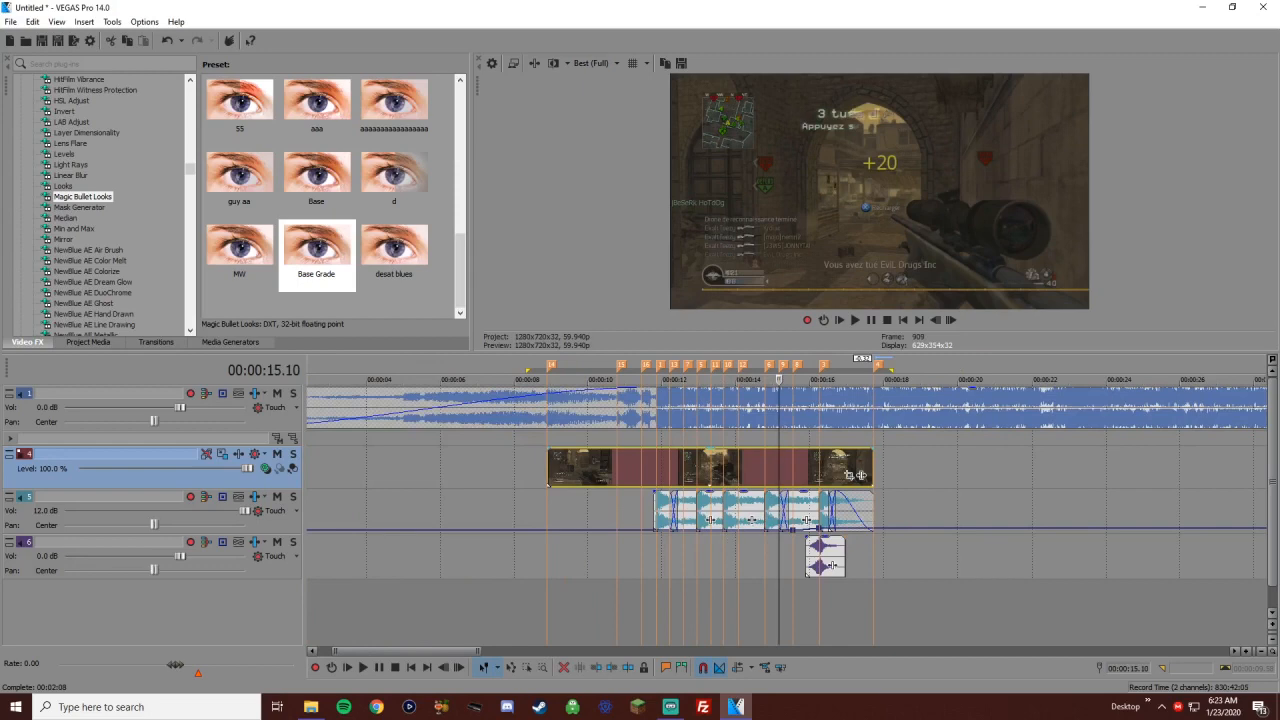
Delete the collapsed group of effect tracks above the rendered clip
click(617, 467)
key(ctrl+Right)
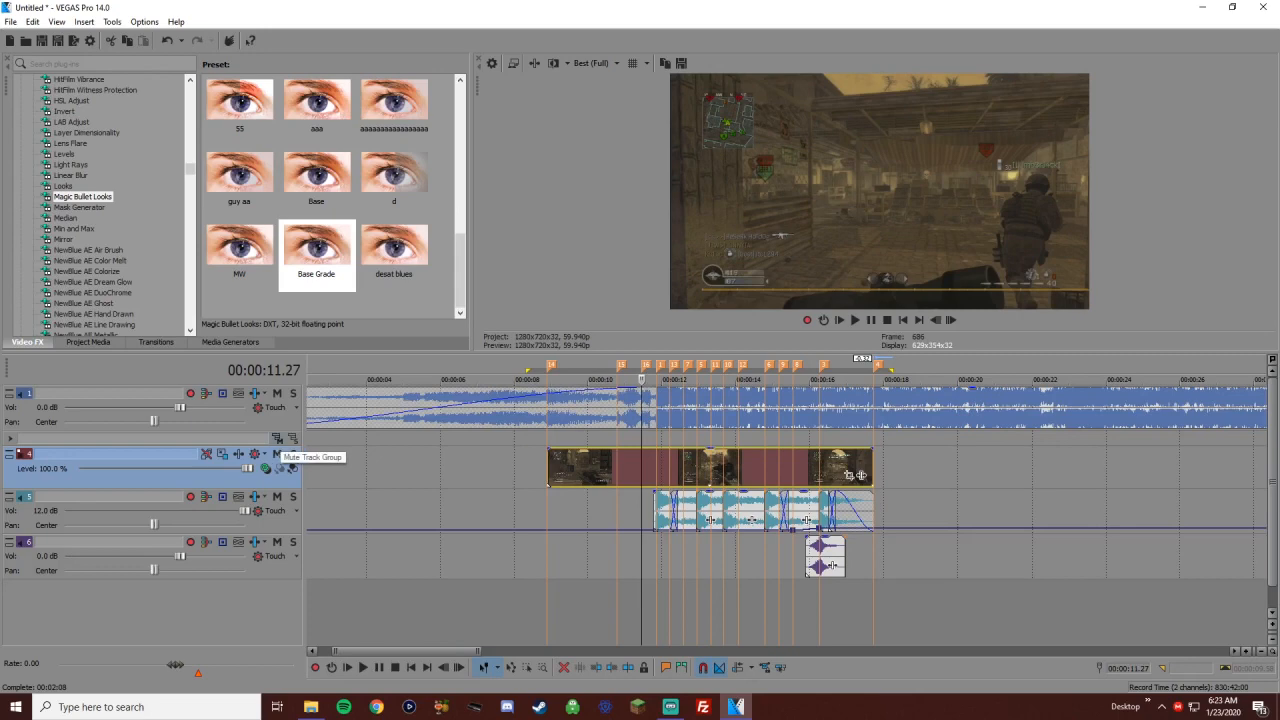
right_click(481, 438)
click(516, 575)
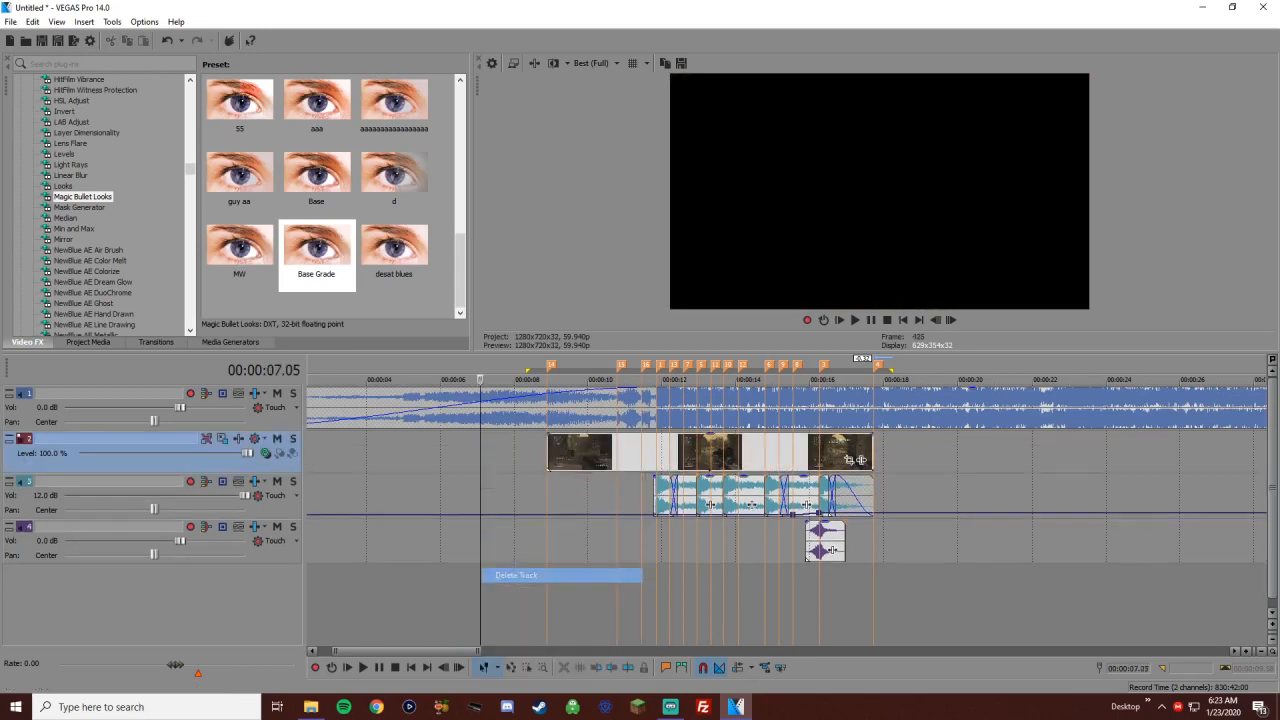
Open the rendered clip's pan/crop settings and delete the presets Gully's Preset and Gully's Preset 2
click(617, 452)
click(582, 452)
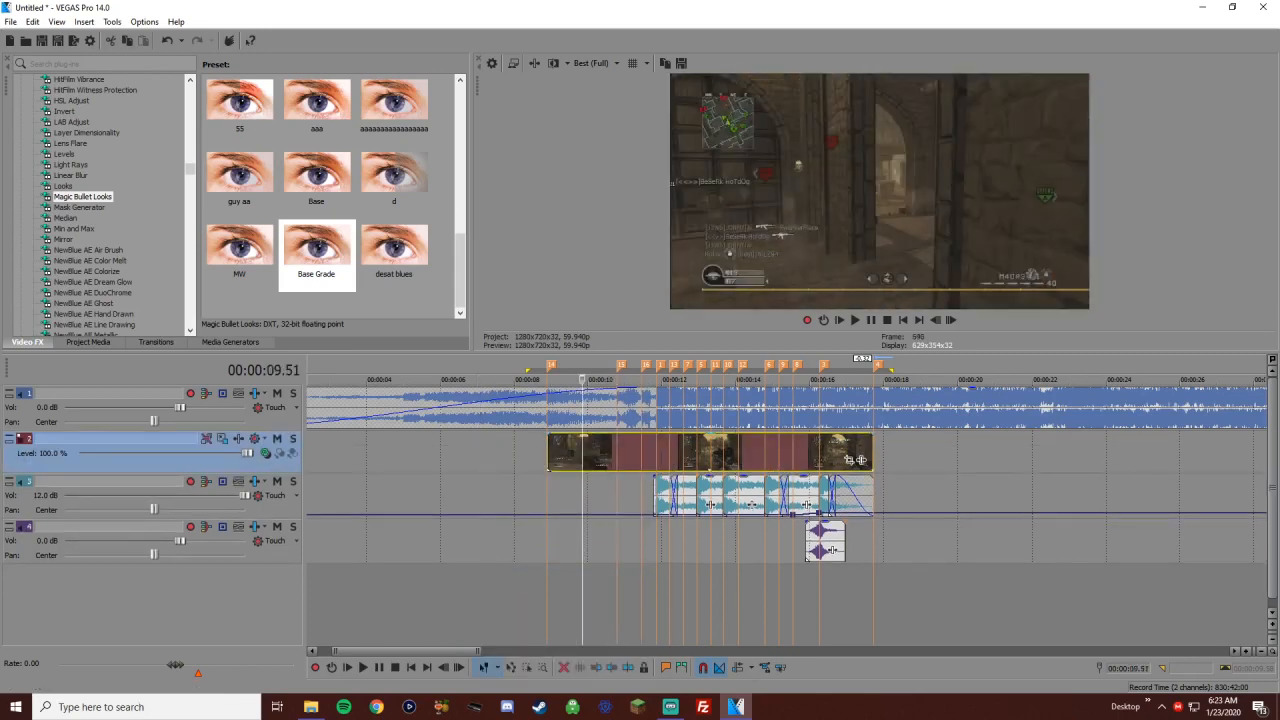
key(ctrl+Left)
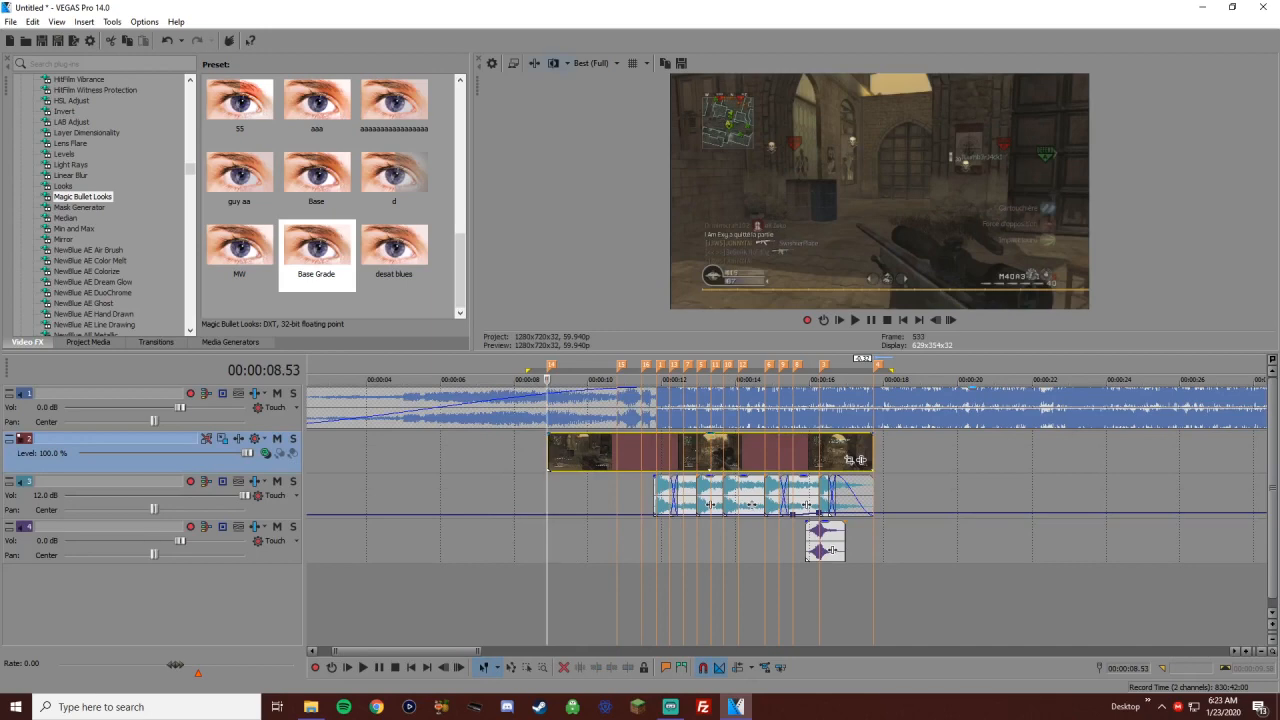
key(alt+Return)
click(765, 97)
click(860, 459)
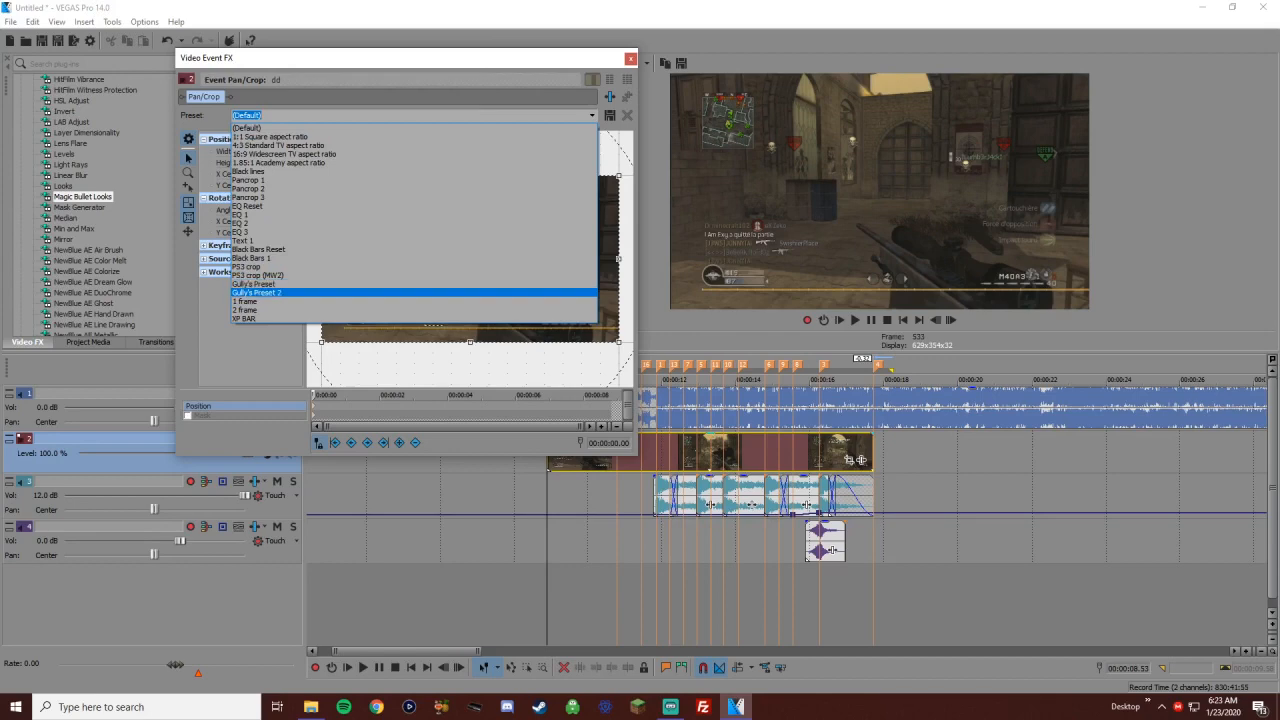
click(254, 284)
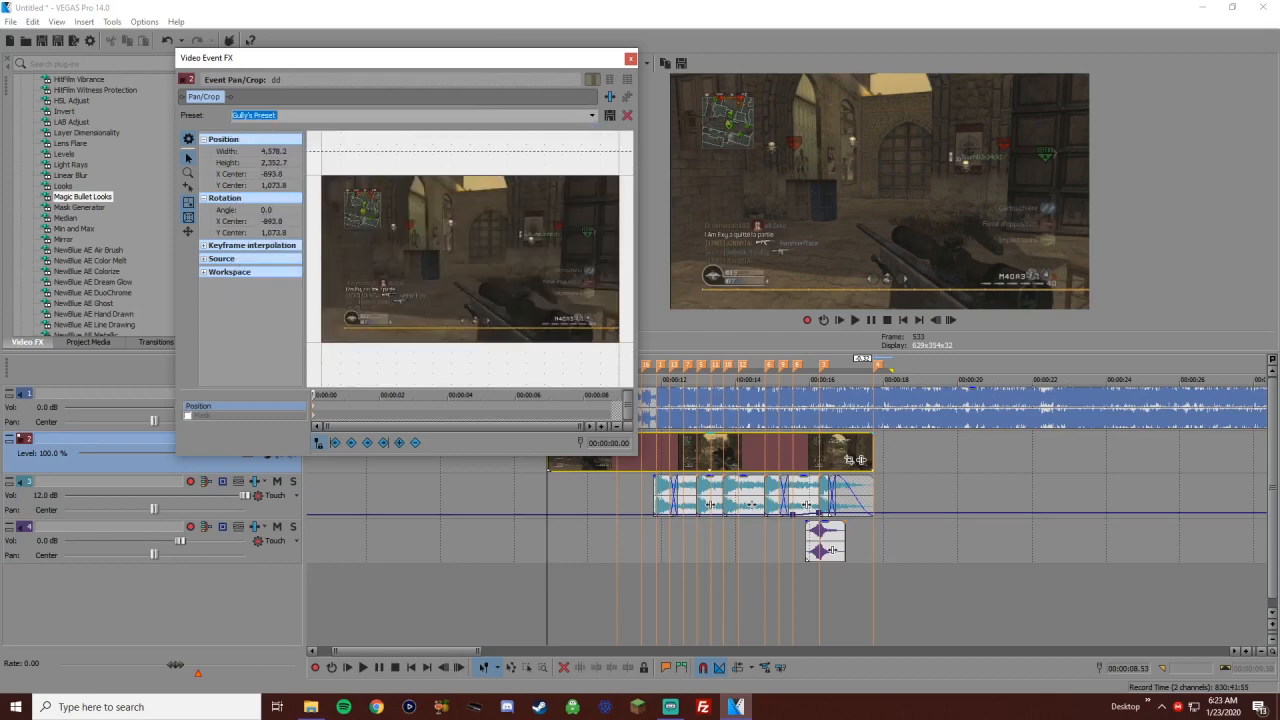
click(627, 115)
click(591, 115)
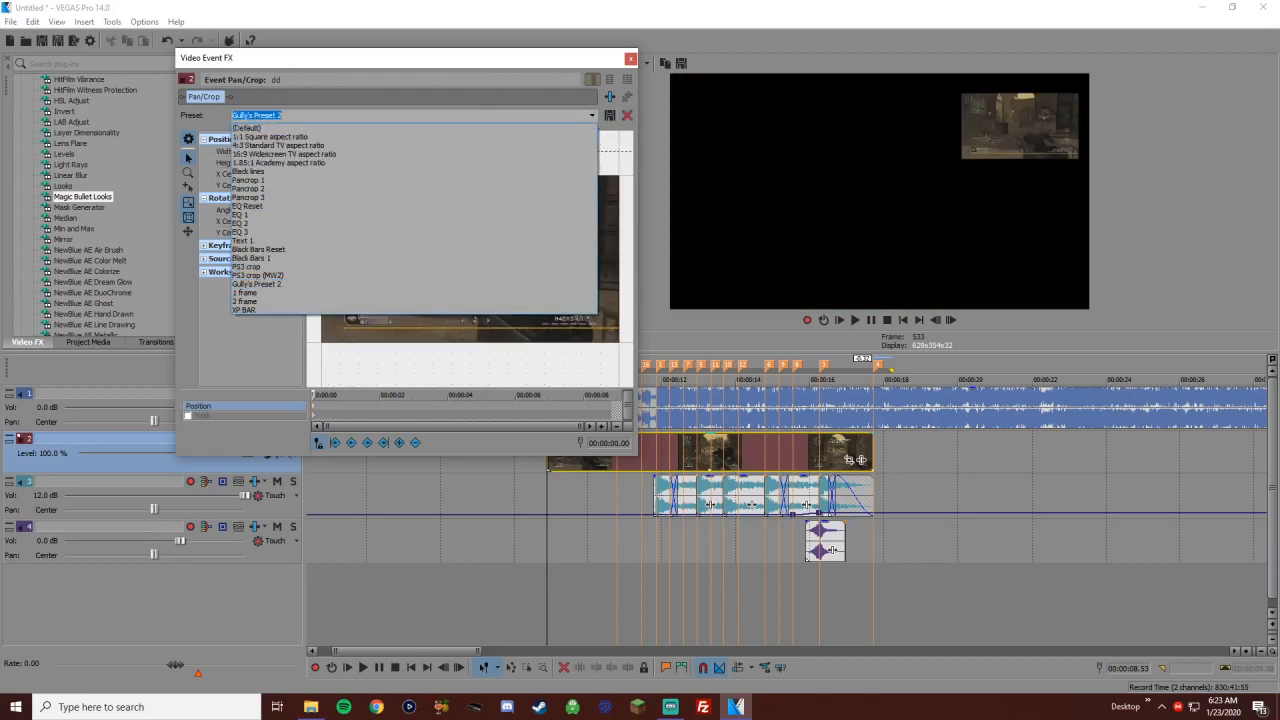
click(256, 284)
click(627, 115)
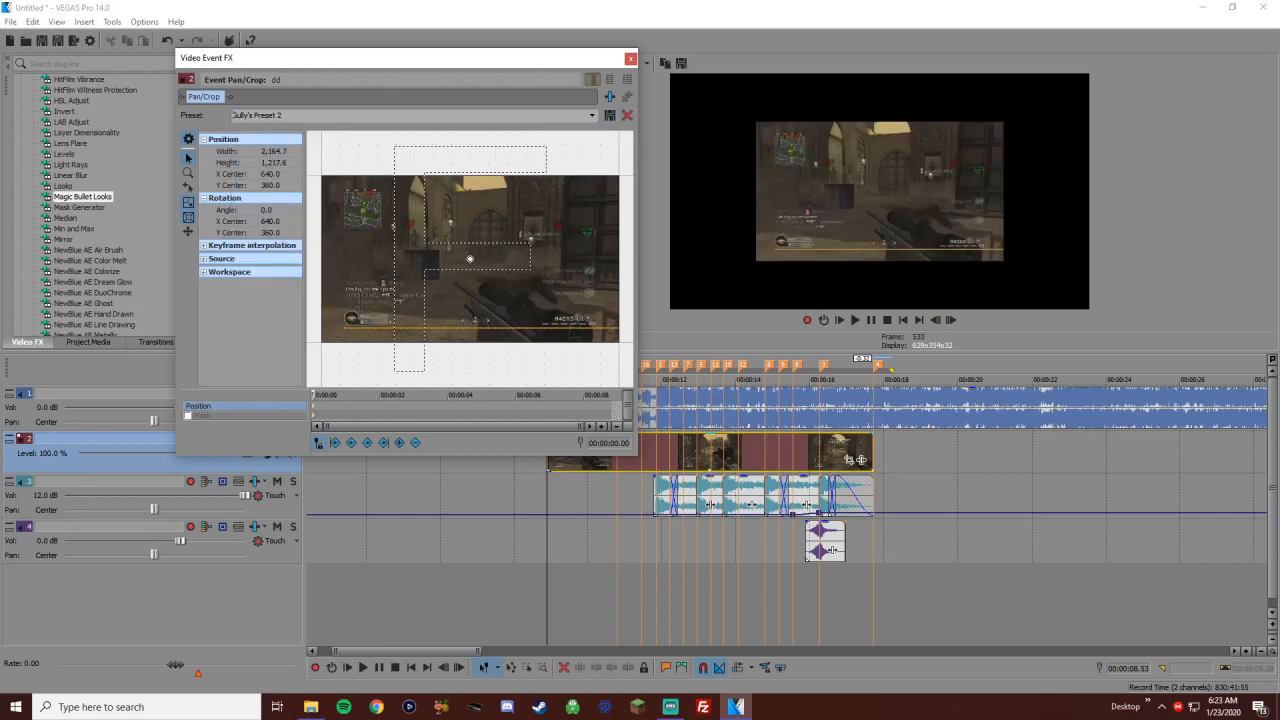
Apply the 1 frame pan/crop preset to the rendered clip and close its settings
click(591, 115)
click(414, 281)
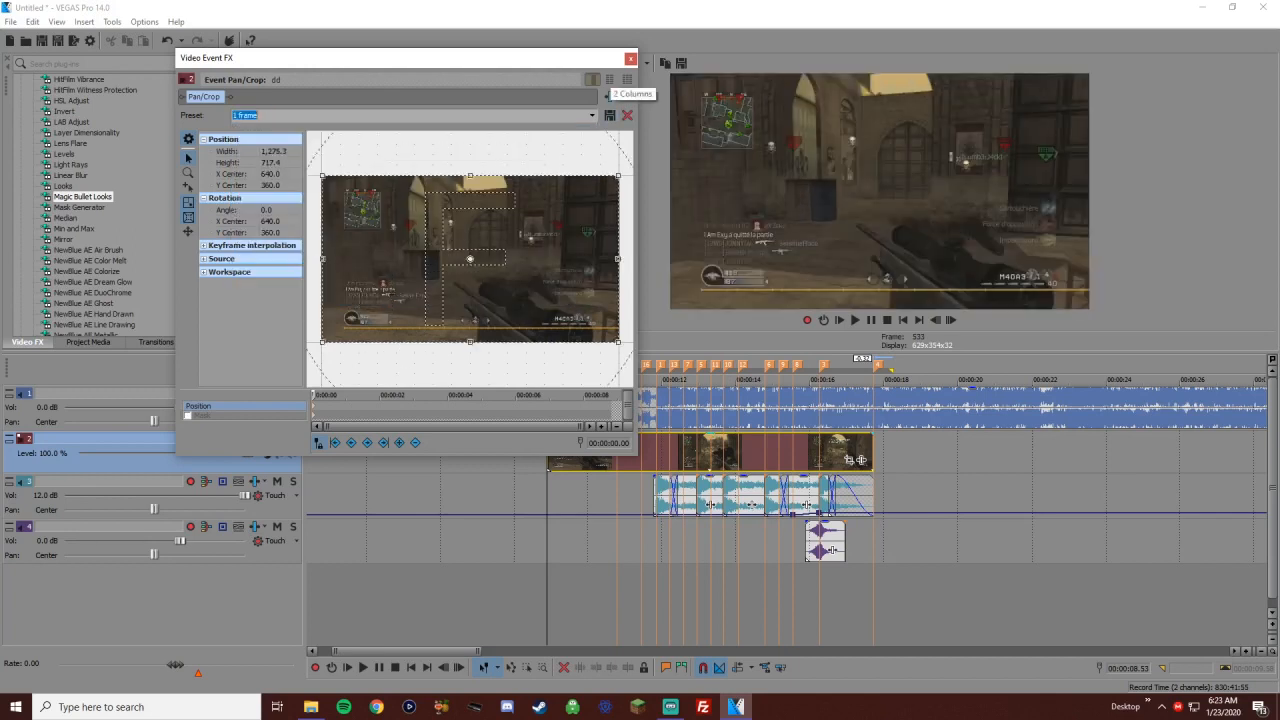
click(630, 58)
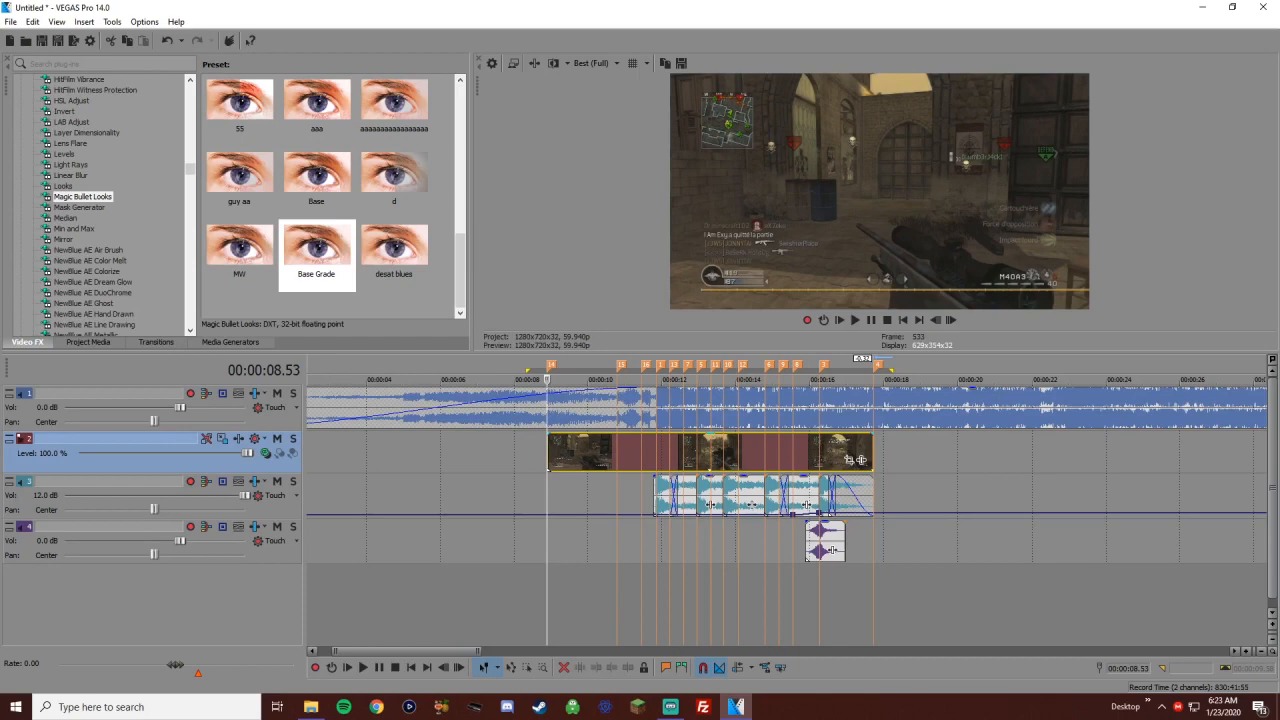
Set the video preview quality to Preview (Auto)
click(594, 63)
mouse_move(600, 95)
click(665, 95)
Set the project frame rate to 29.970 (NTSC) in the project properties and apply it
click(491, 63)
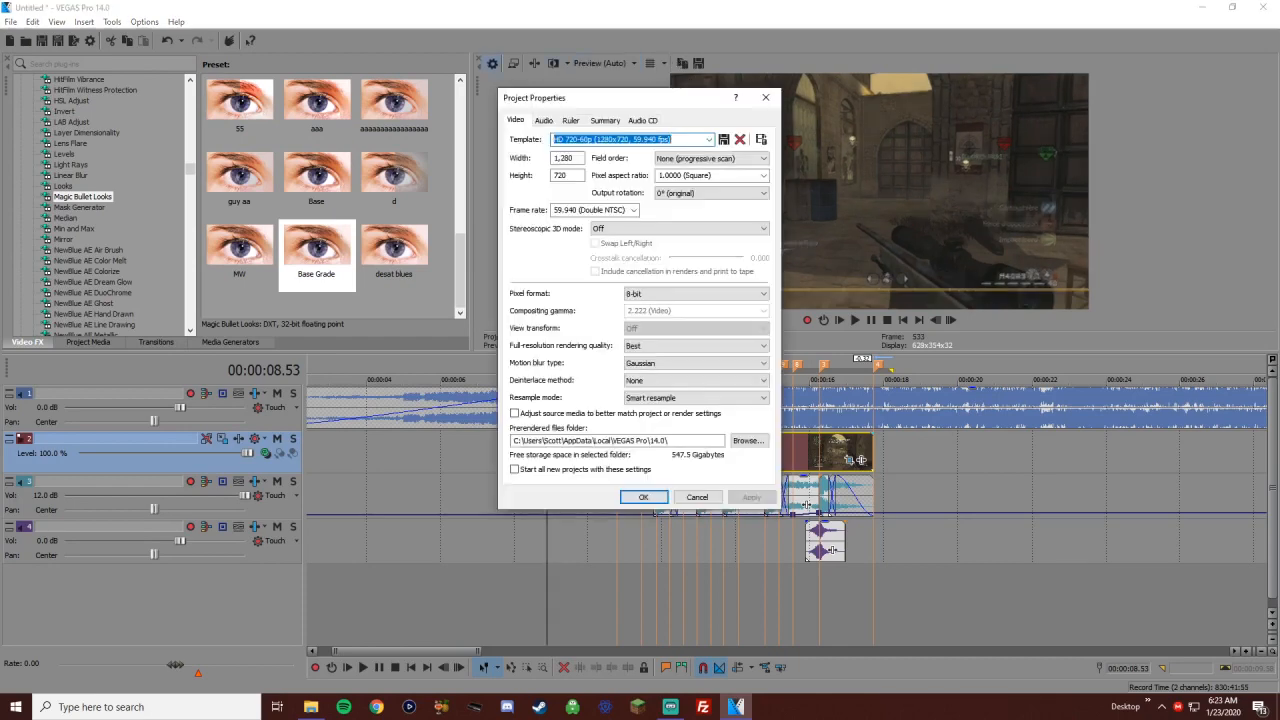
click(633, 210)
click(590, 283)
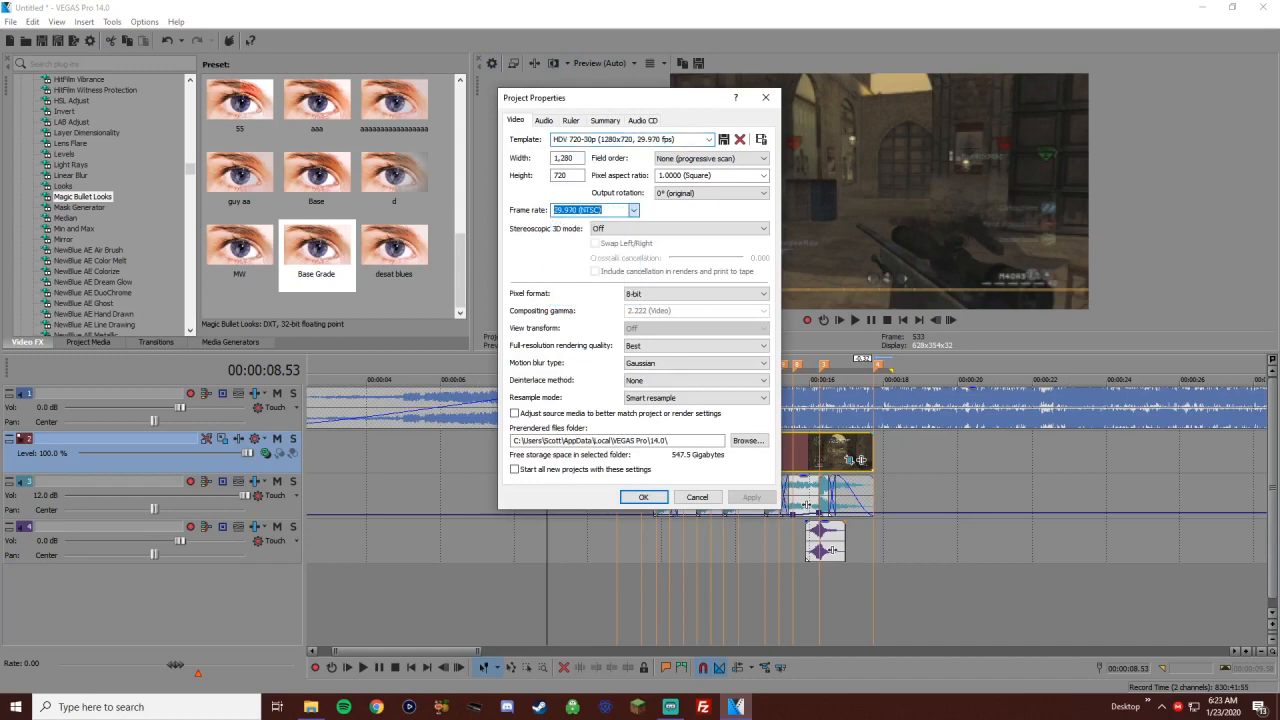
click(751, 497)
click(643, 497)
Play the rendered montage from the clip's start and replay its ending around the last sound effect
key(space)
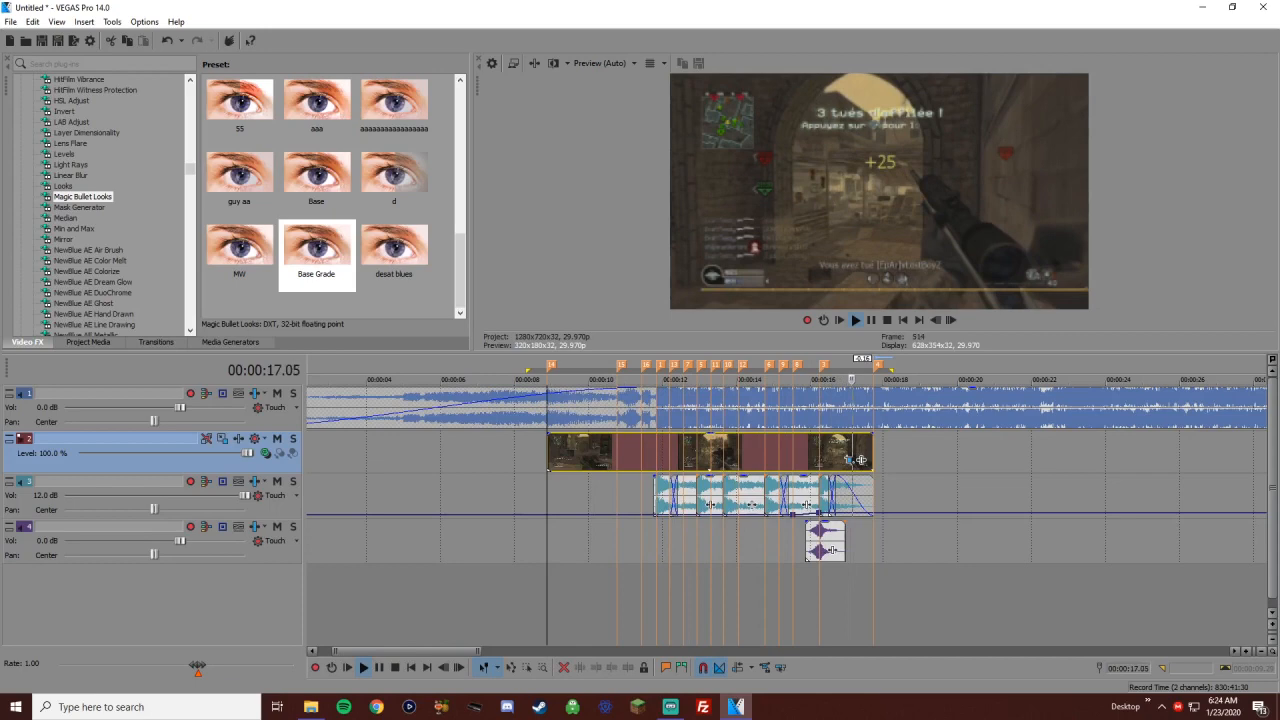
click(821, 545)
scroll(833, 550, up, 3)
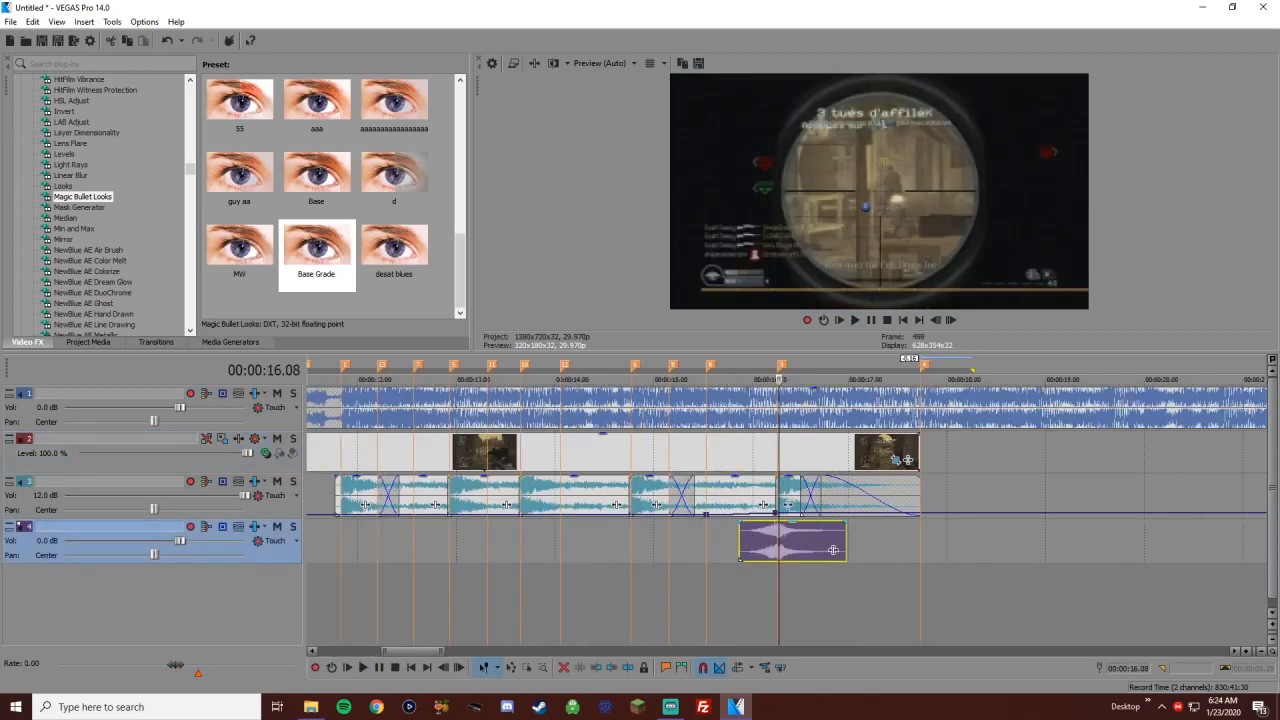
key(space)
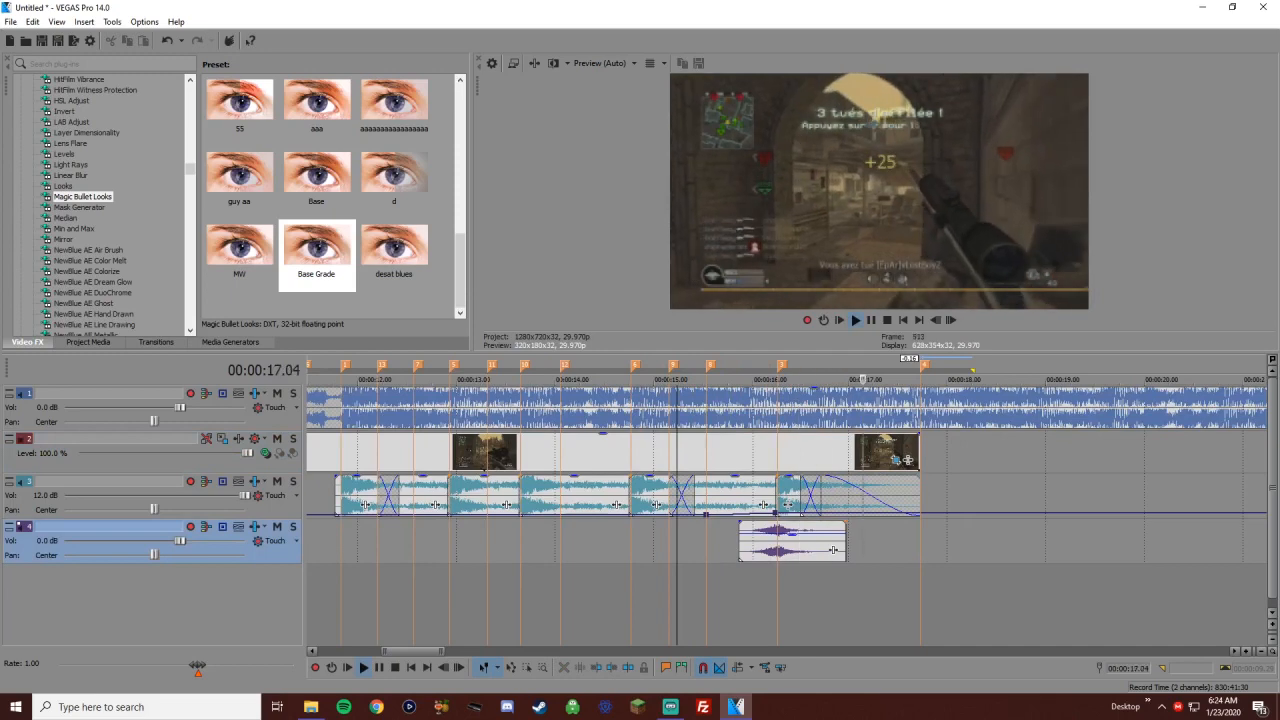
Review the montage around the intro, marker 5 and the last sound effect
key(space)
click(500, 452)
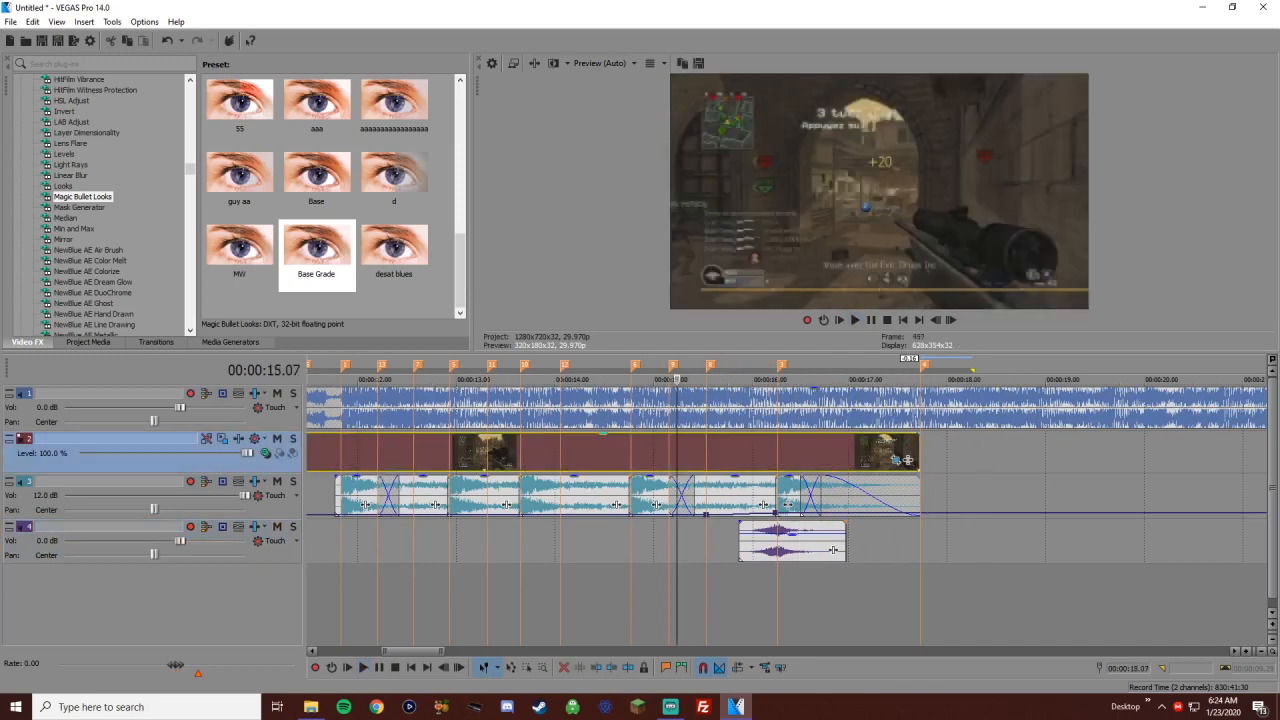
scroll(500, 452, down, 3)
click(680, 452)
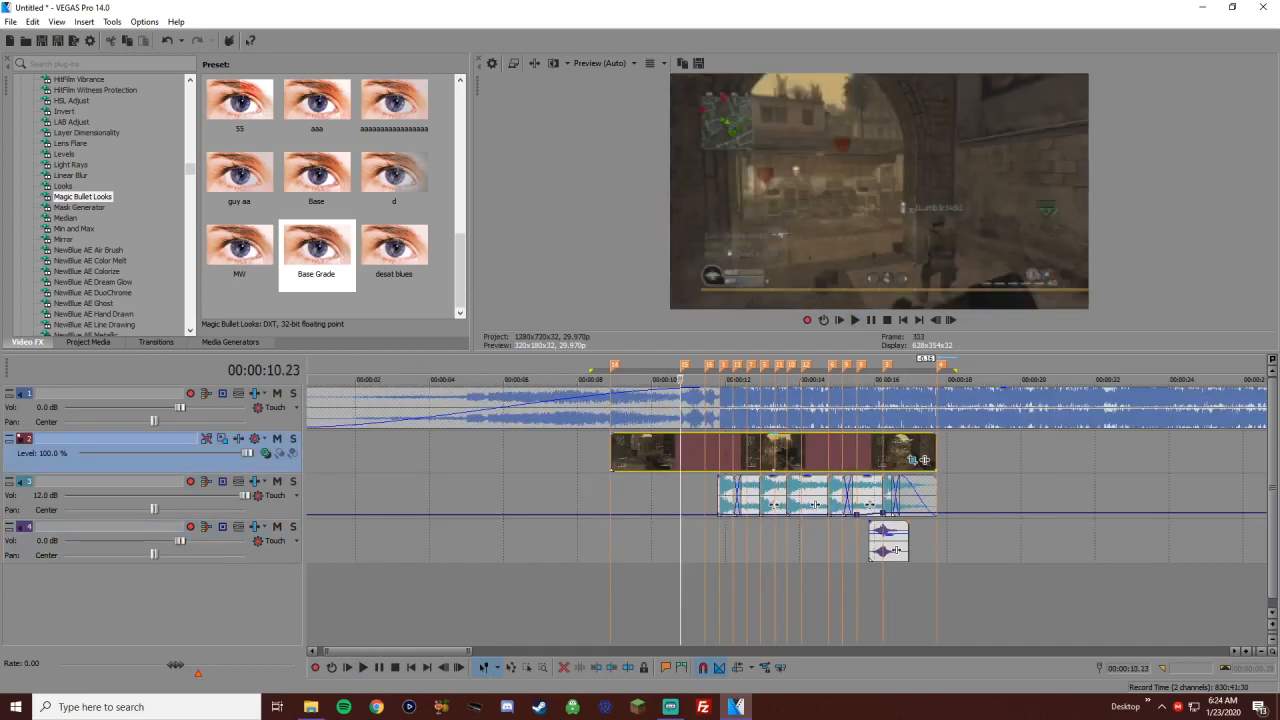
key(space)
key(Return)
key(5)
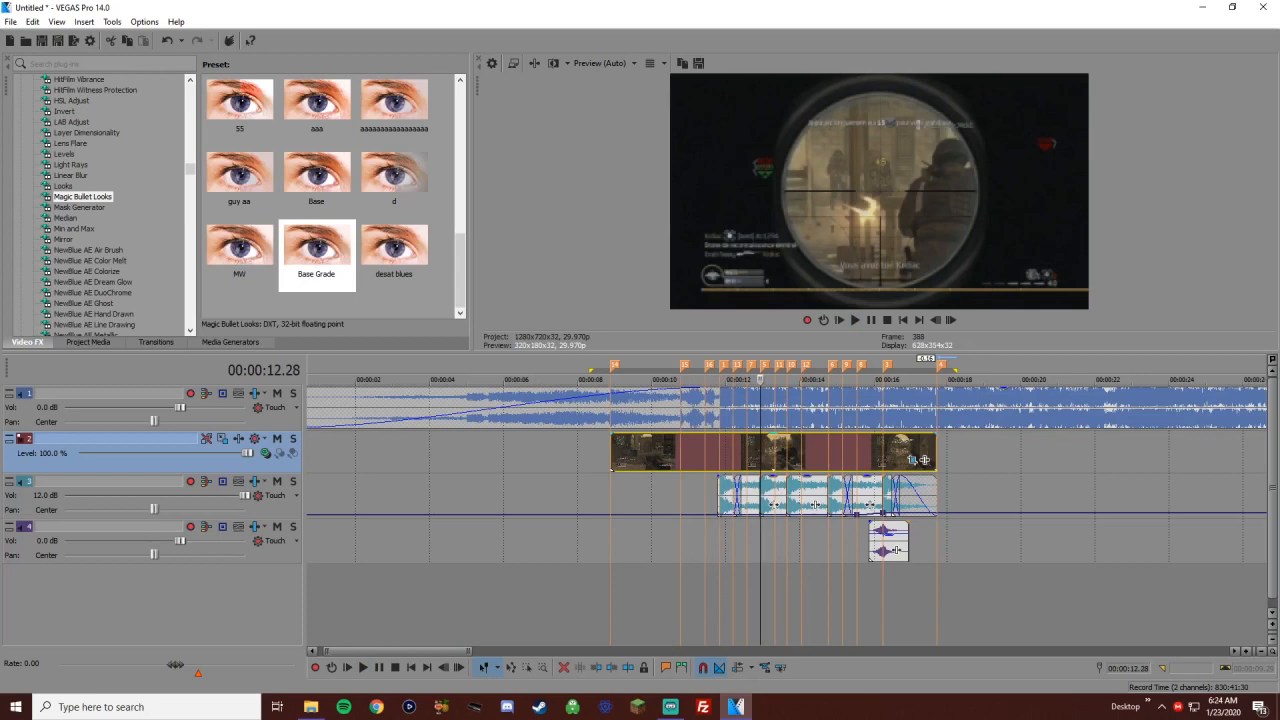
click(766, 452)
scroll(766, 452, up, 4)
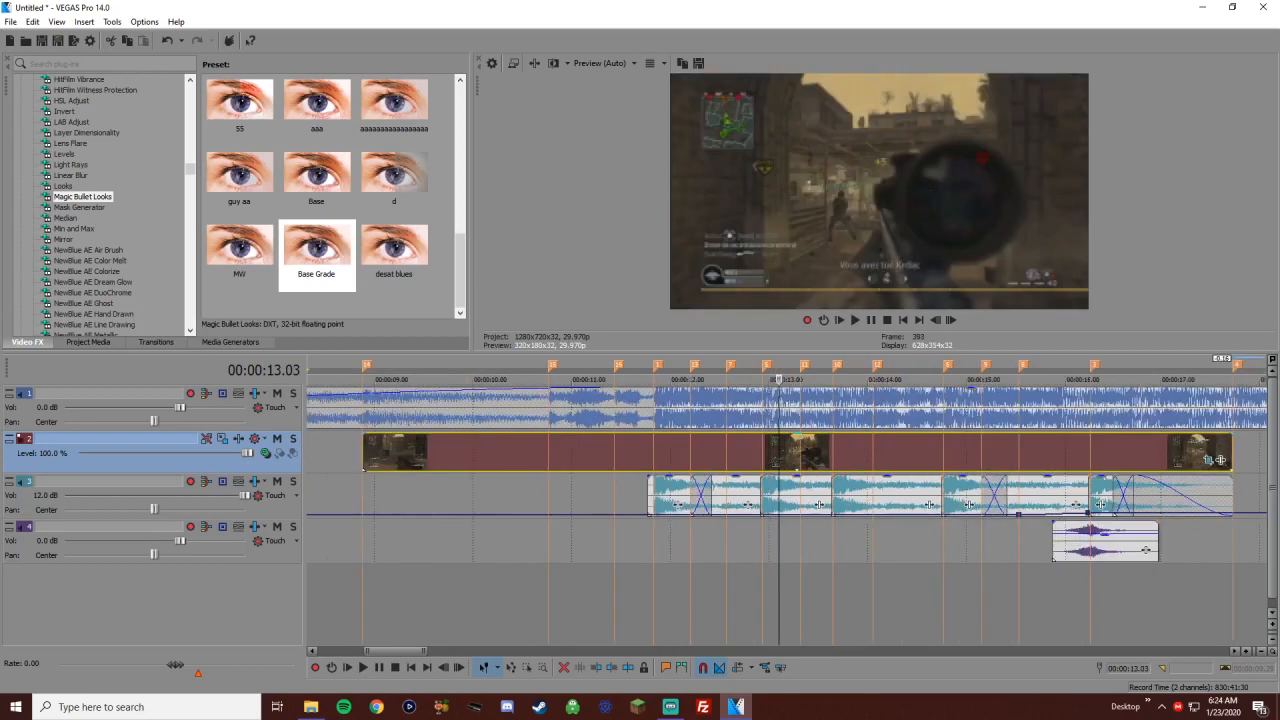
scroll(993, 459, down, 4)
click(935, 545)
scroll(899, 549, up, 4)
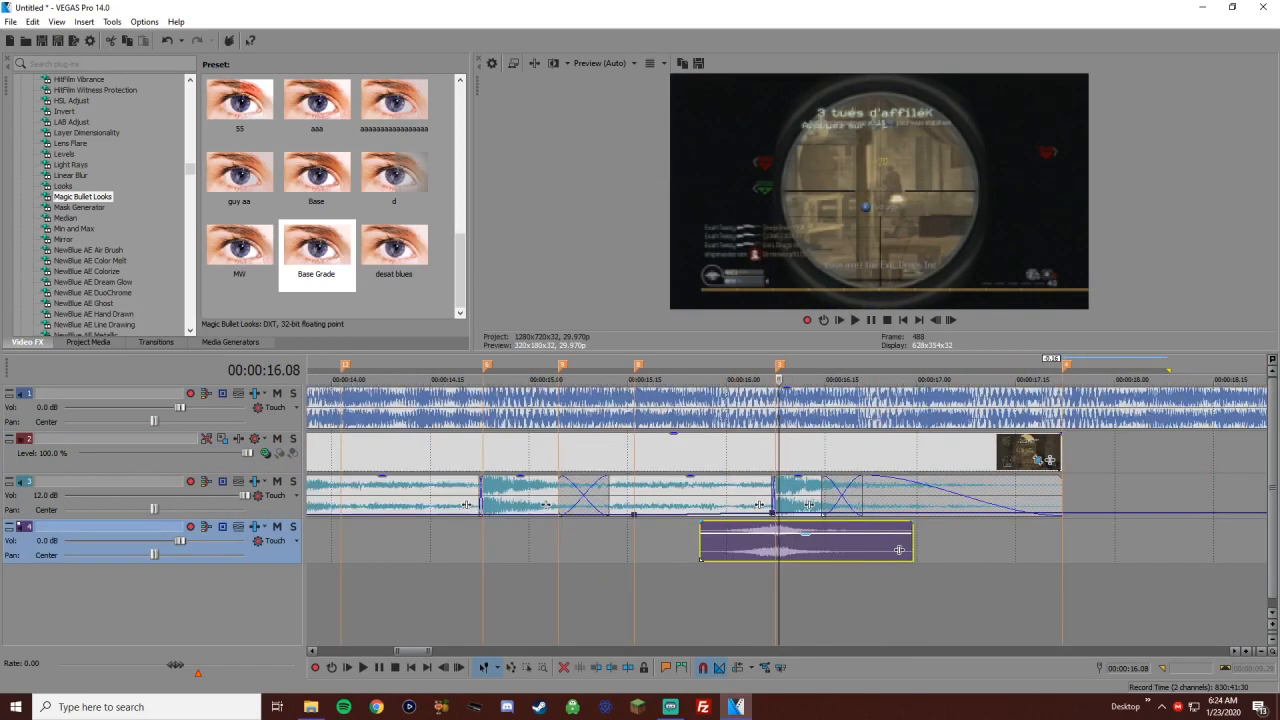
Set the project frame rate to 59.940 (Double NTSC) in the project properties and apply it
click(491, 63)
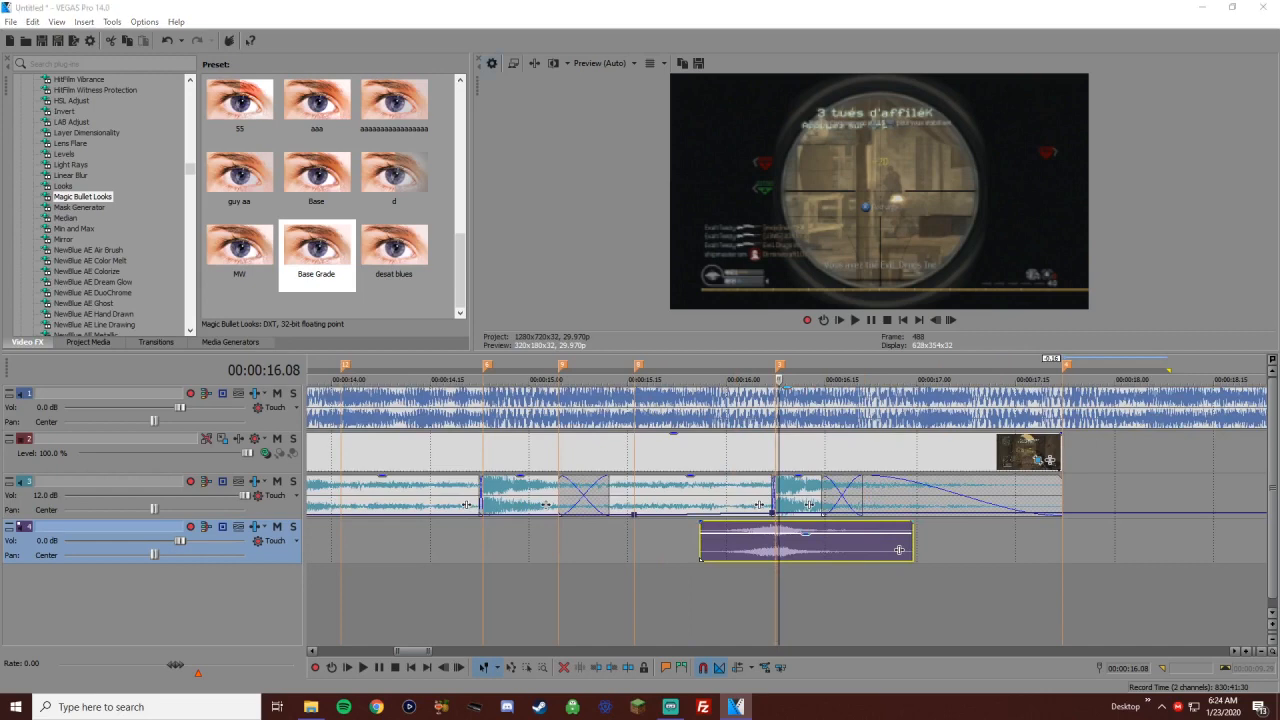
click(633, 210)
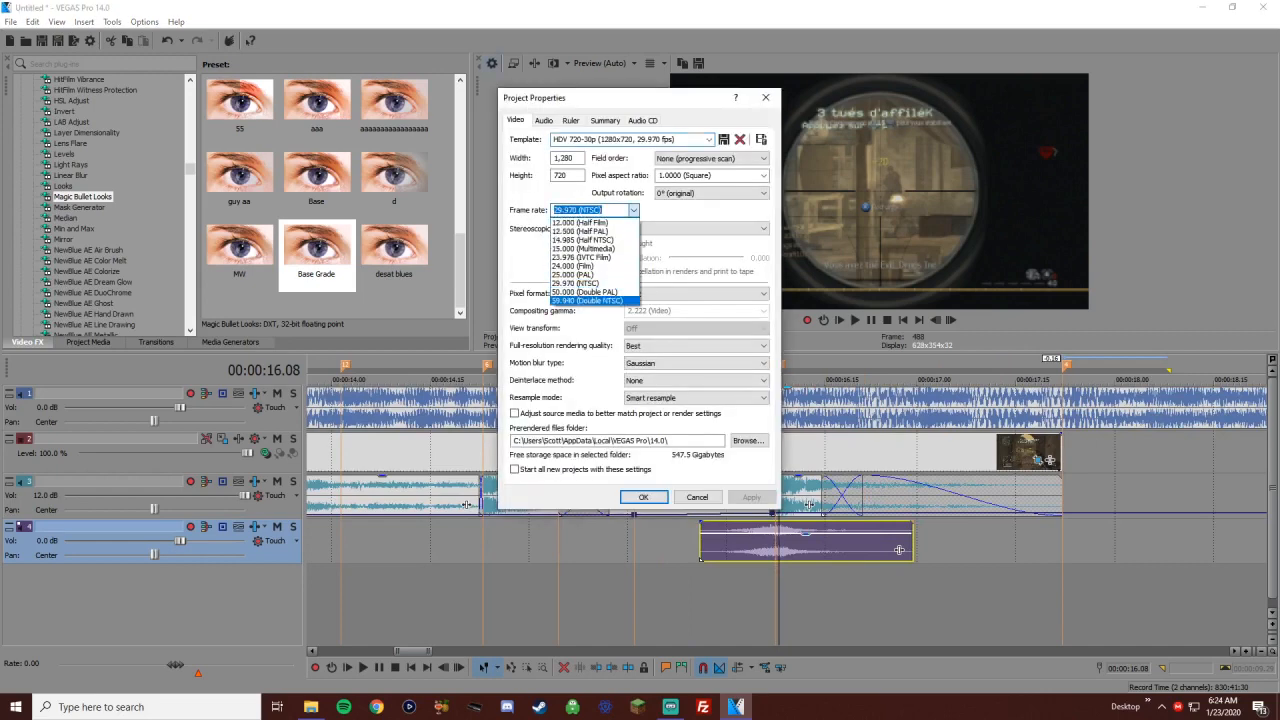
click(588, 300)
click(643, 497)
Open the pan/crop settings of the rendered clip and create a position keyframe at marker 1
scroll(899, 550, down, 5)
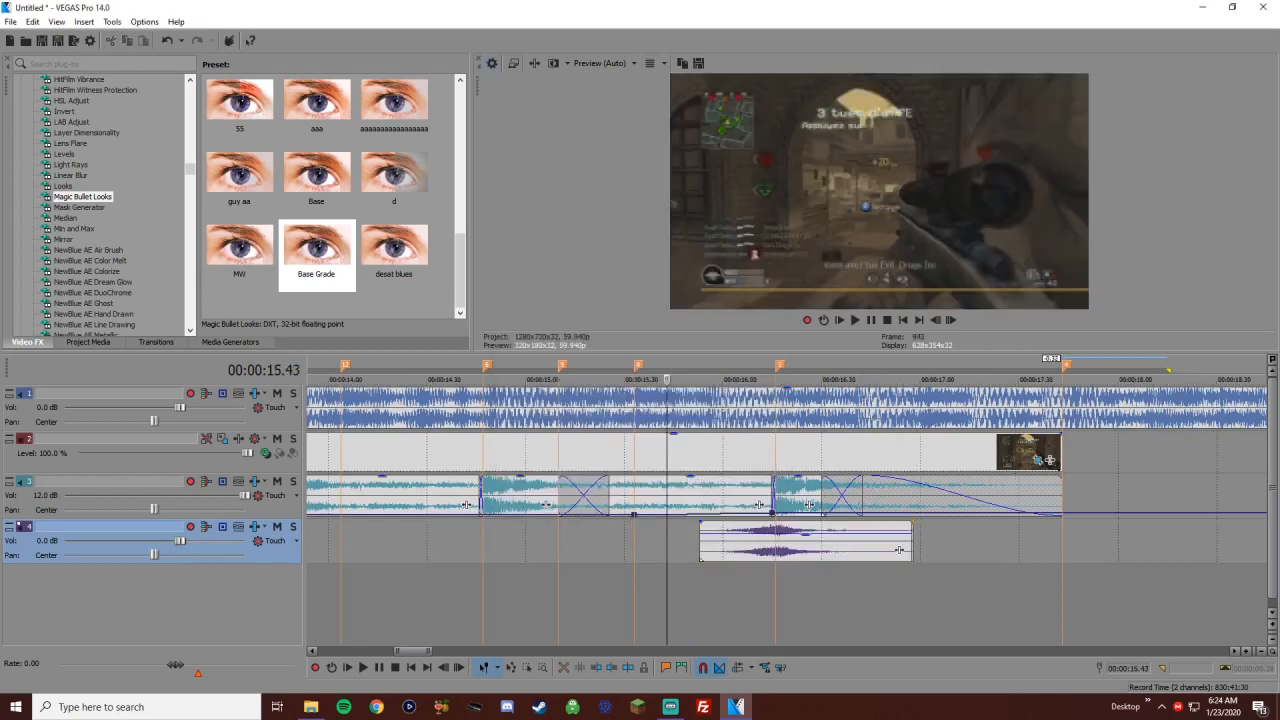
click(536, 452)
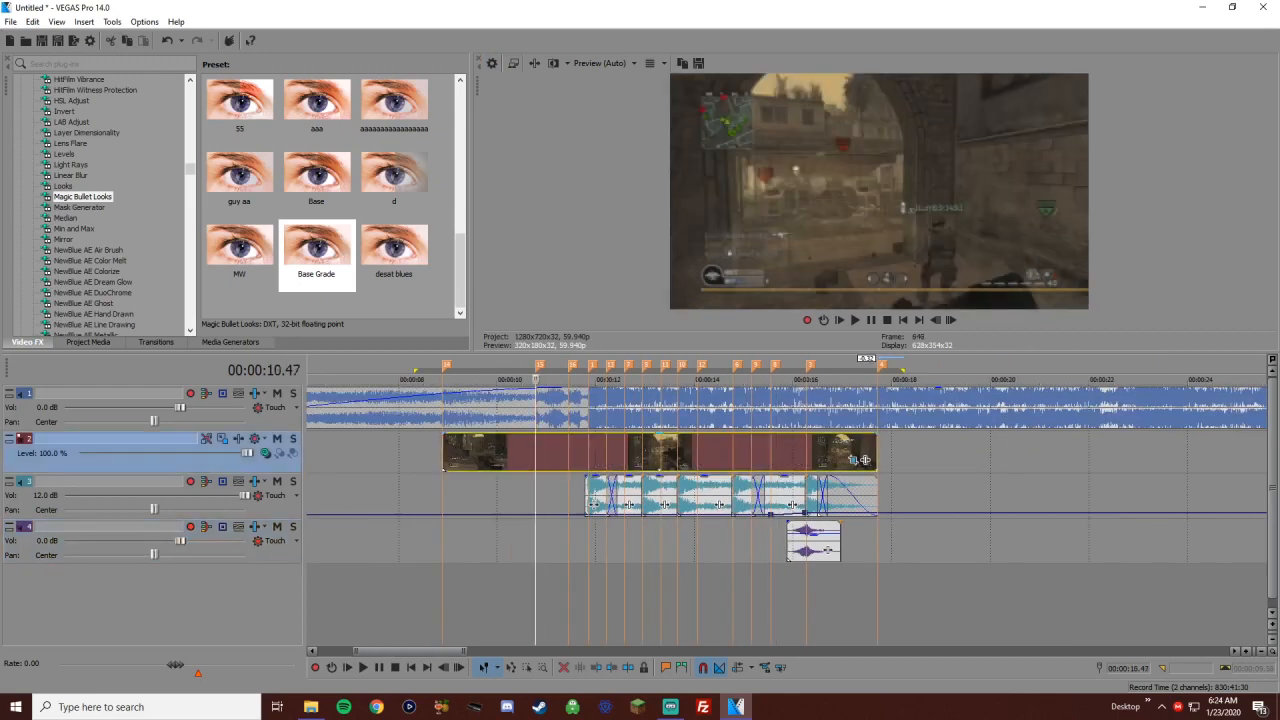
scroll(860, 459, up, 4)
key(1)
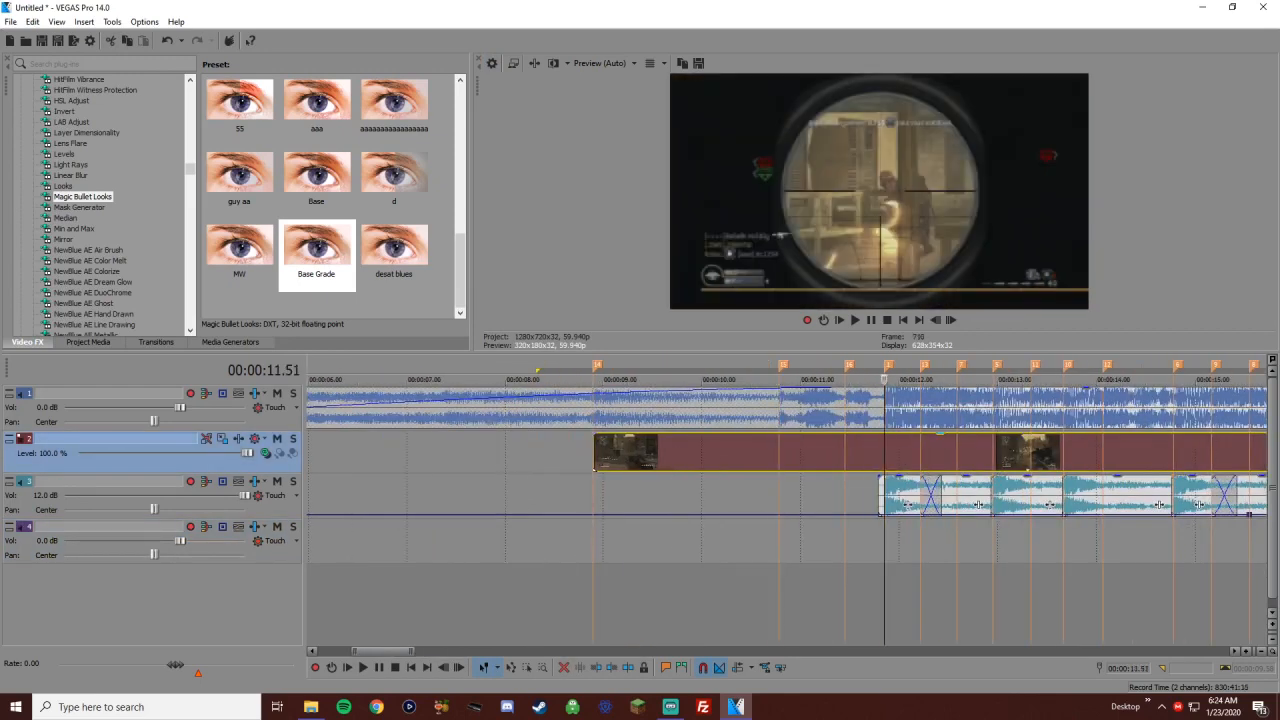
scroll(787, 510, down, 4)
right_click(894, 506)
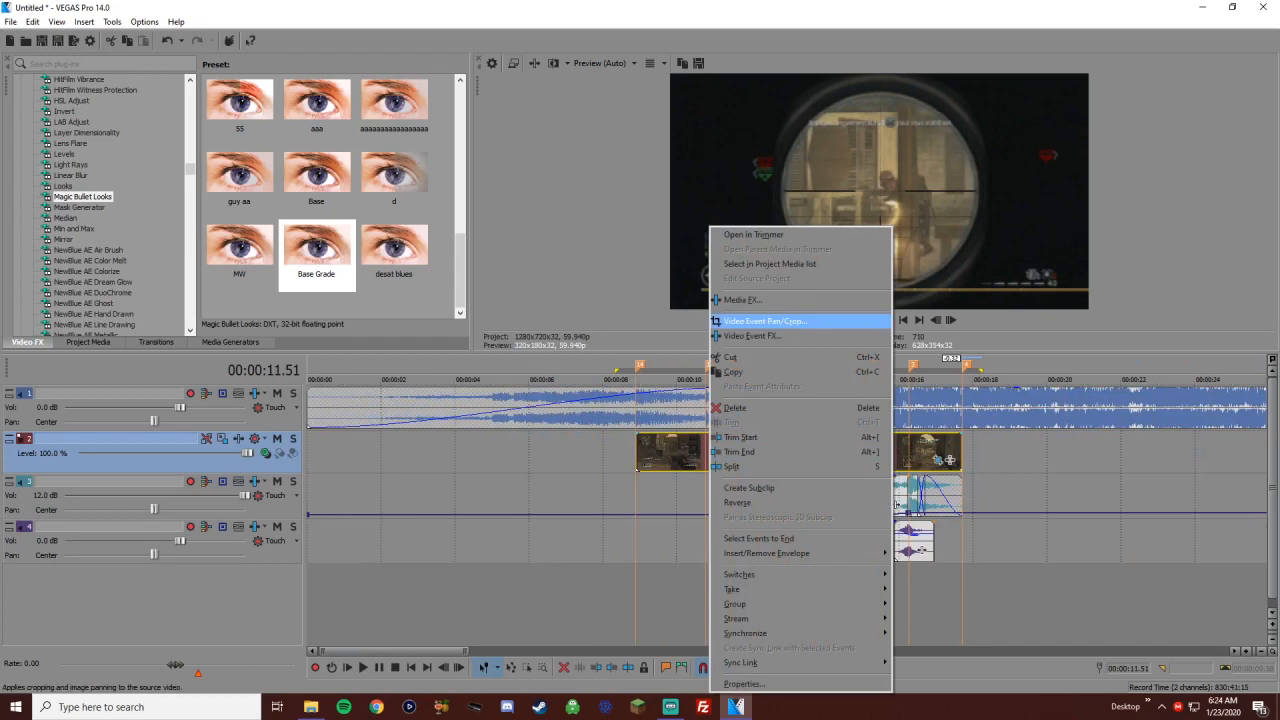
click(765, 321)
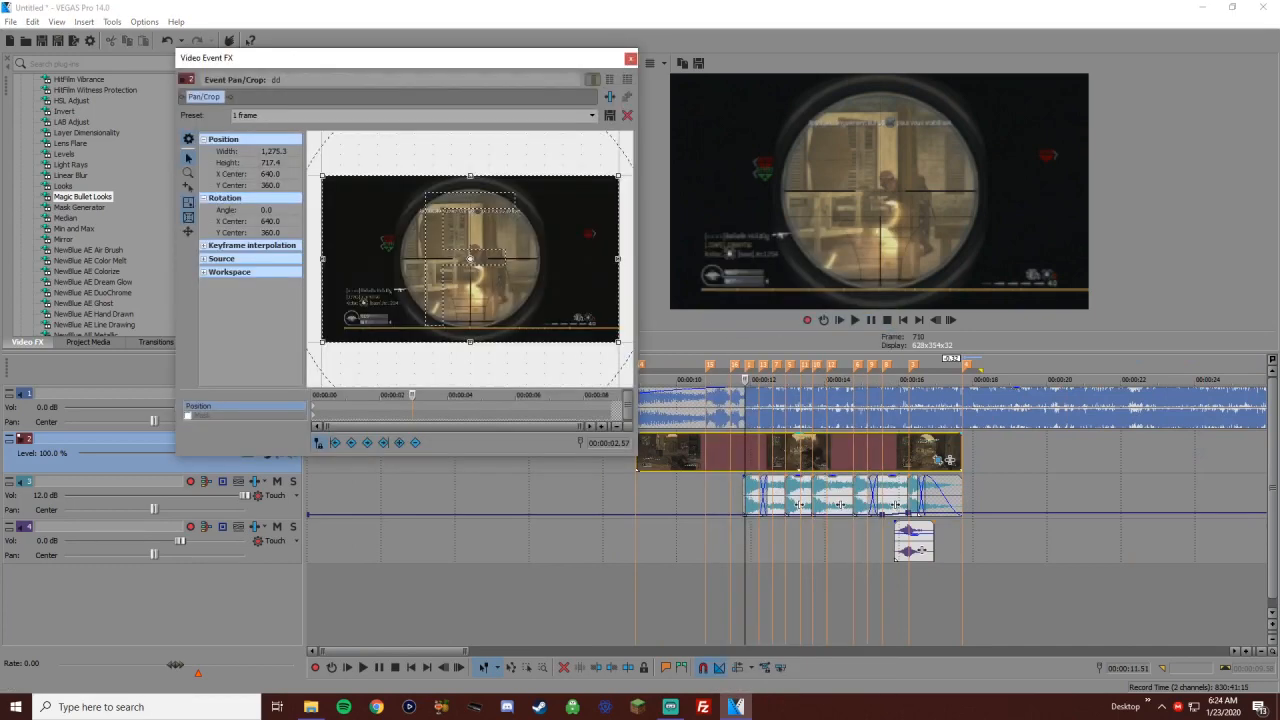
right_click(737, 450)
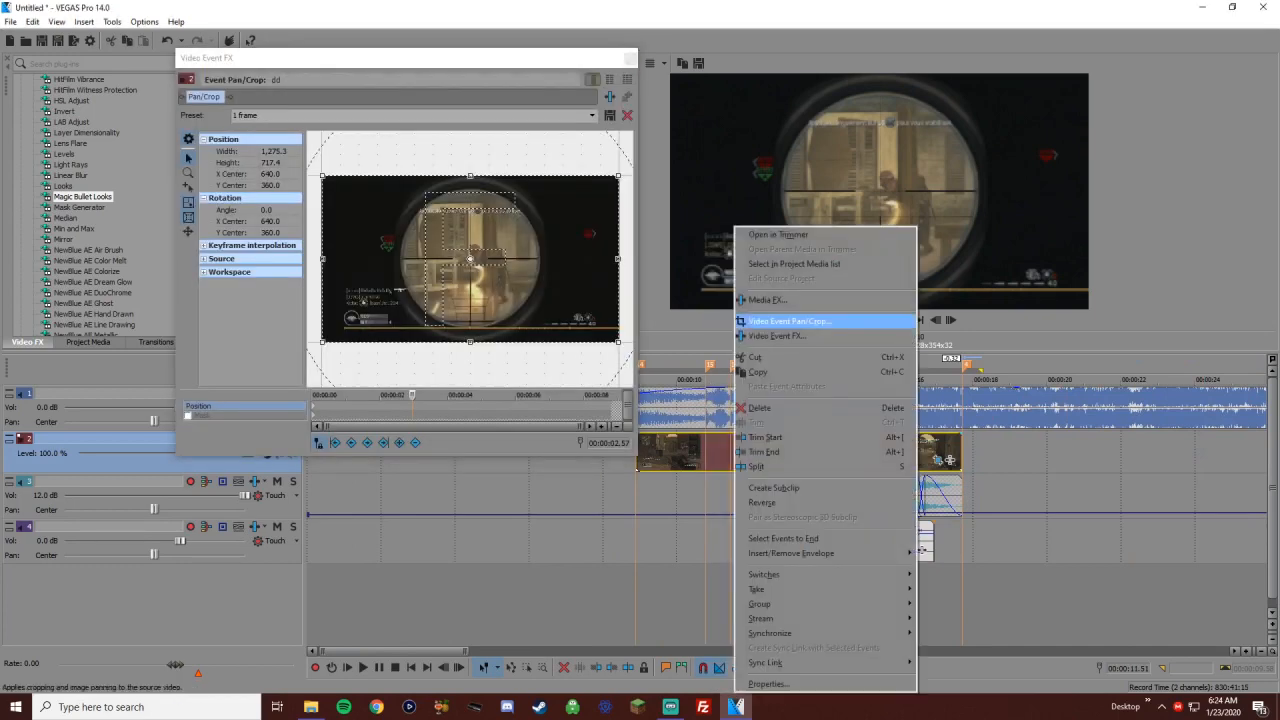
click(730, 450)
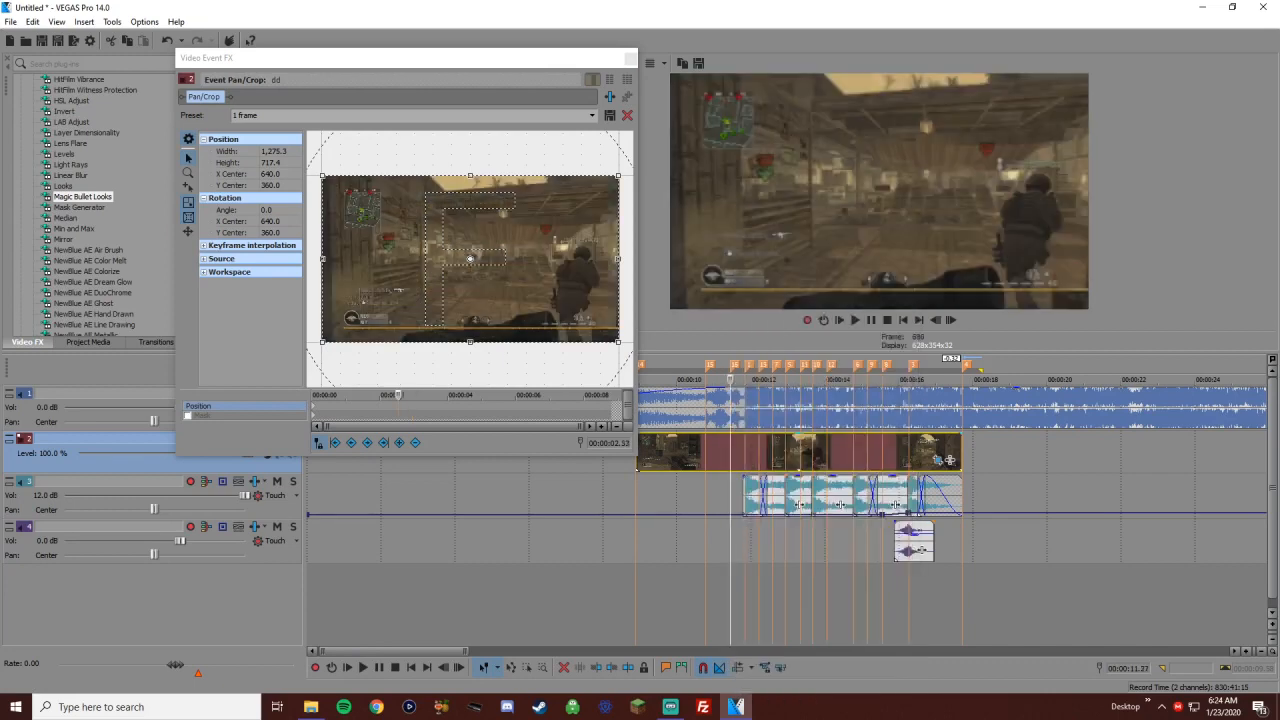
click(745, 450)
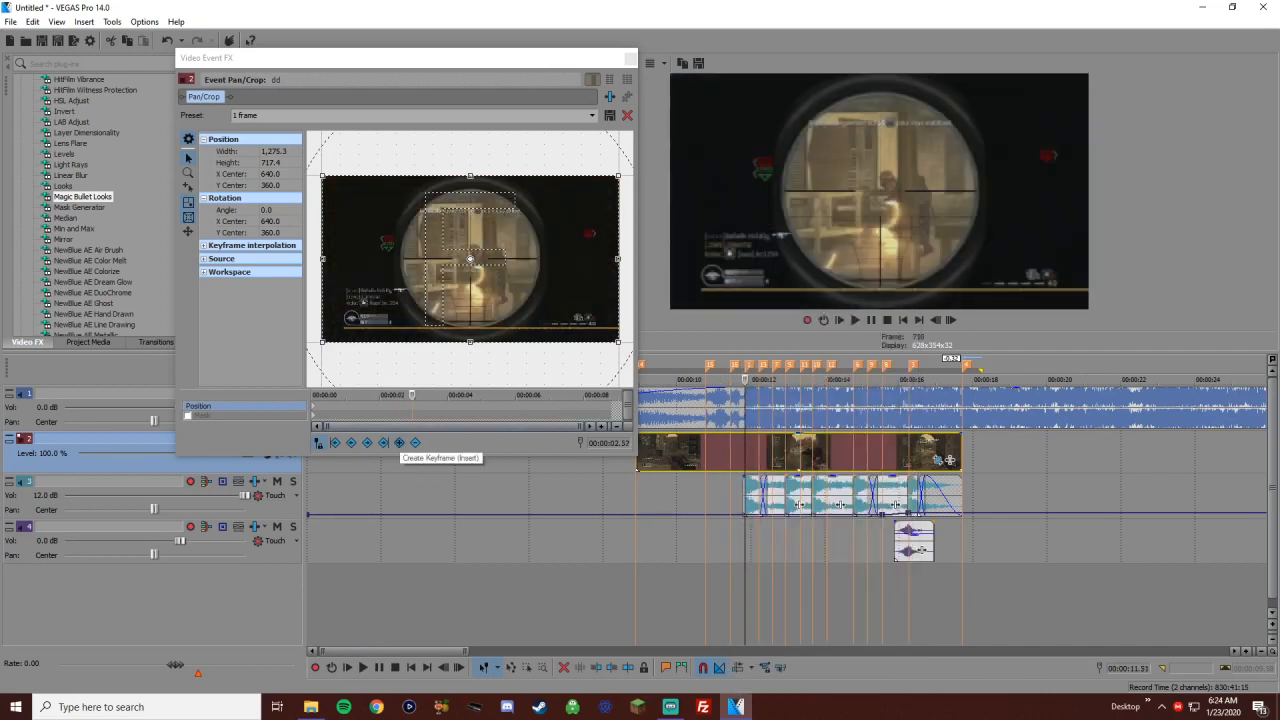
click(399, 442)
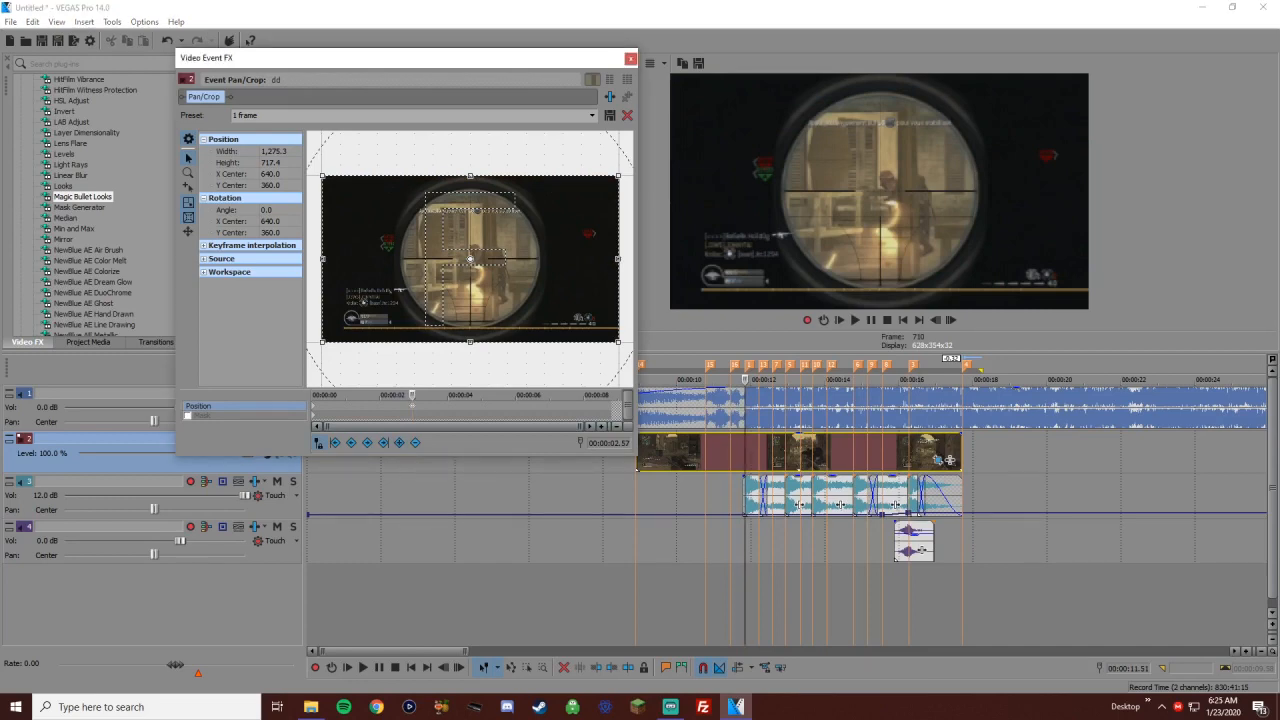
At the rendered clip's start, apply the Pancrop 1 preset and tighten the crop to about 1,210 × 680
key(Home)
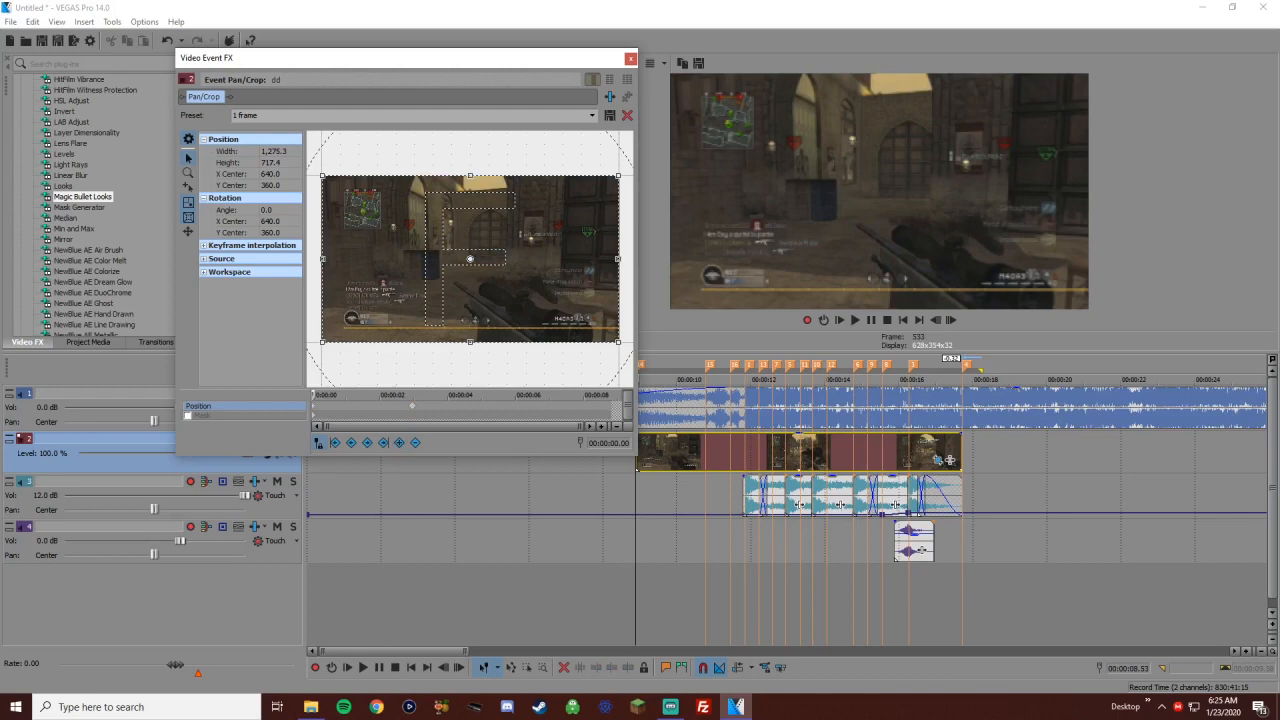
click(591, 115)
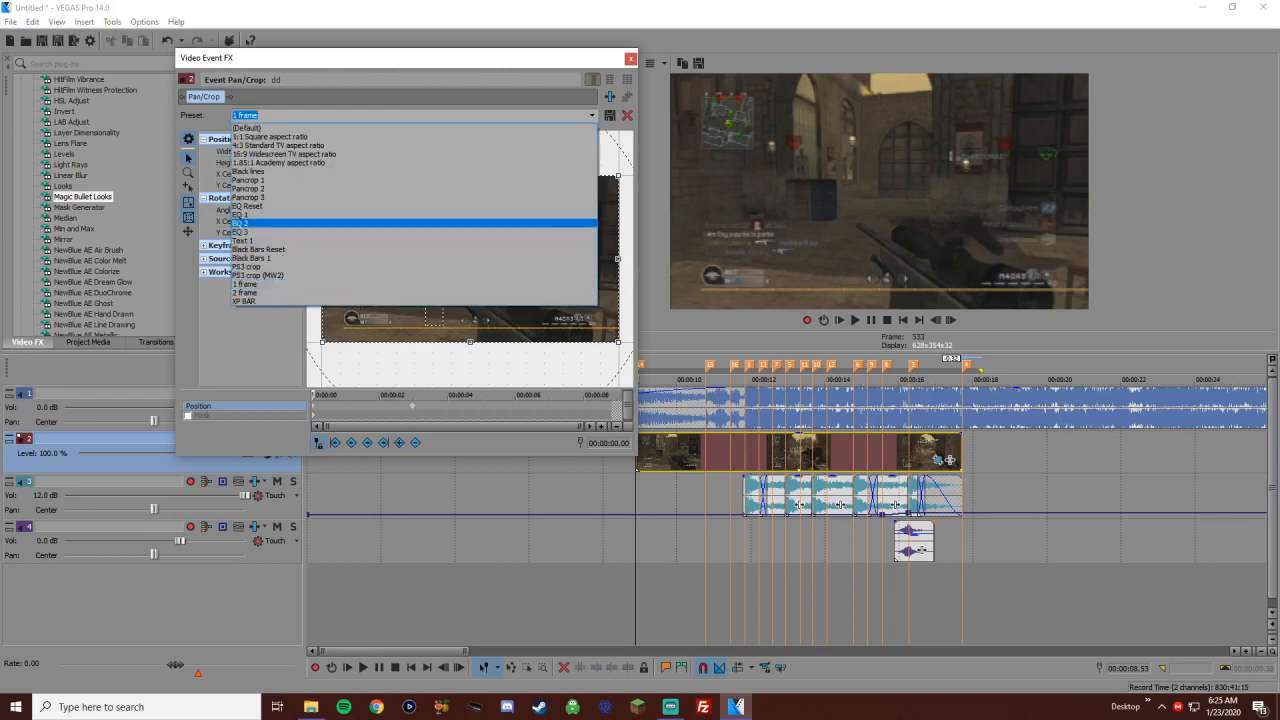
click(260, 180)
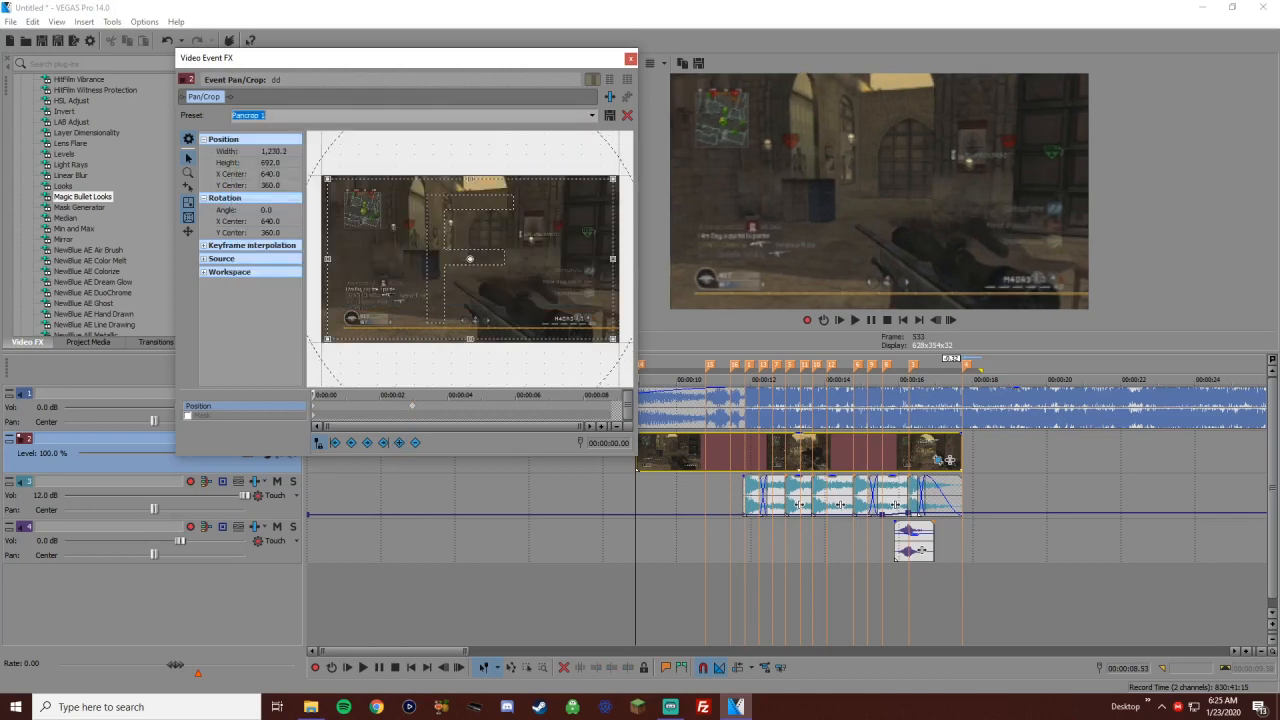
click(591, 115)
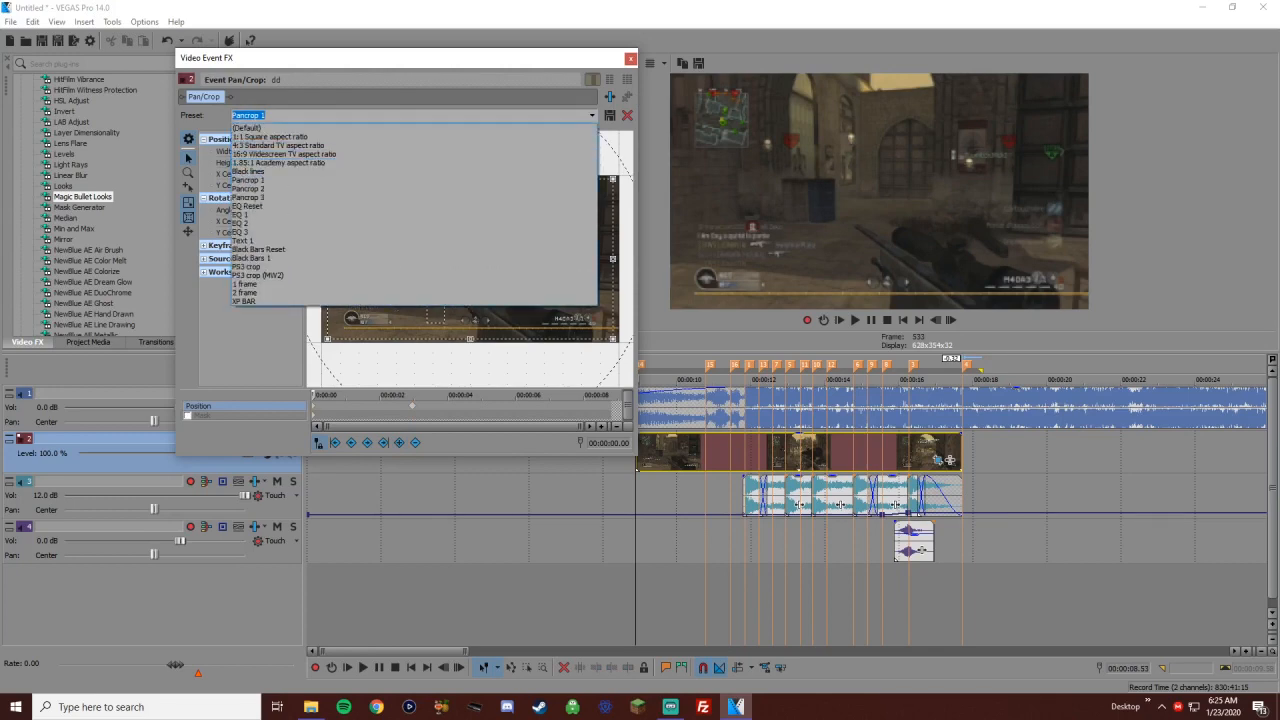
click(260, 303)
drag(612, 339, 610, 337)
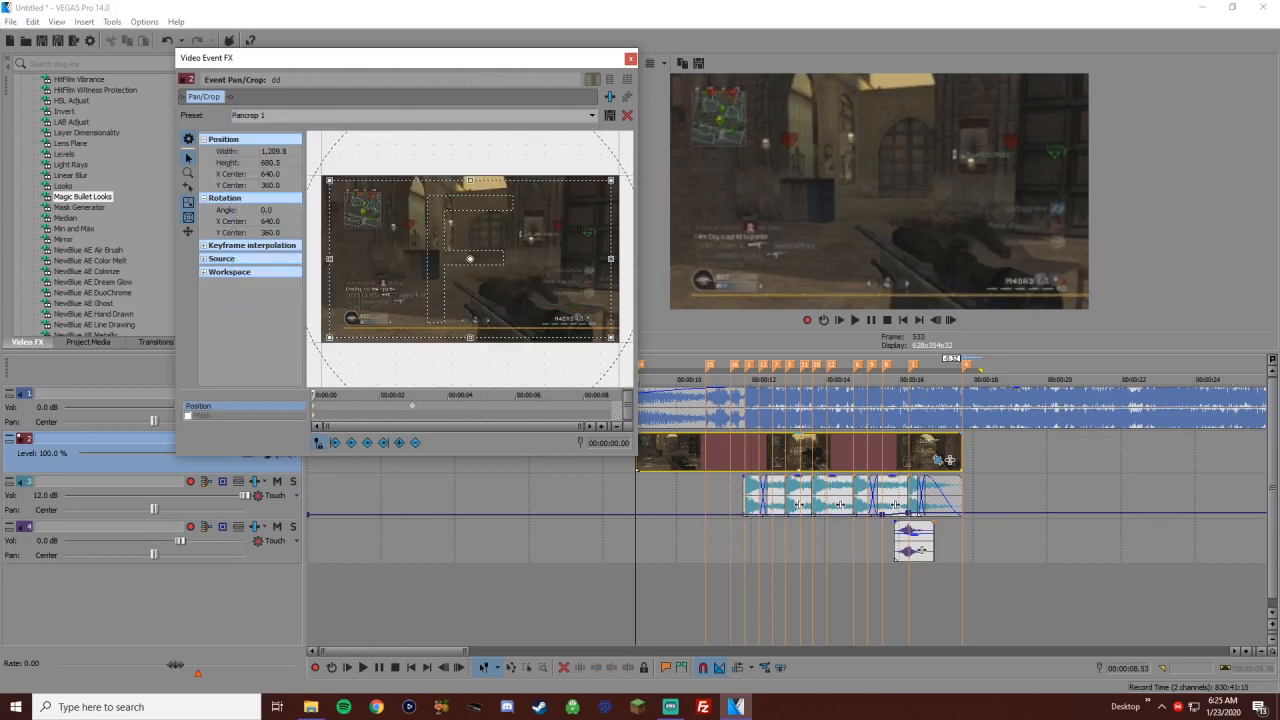
Move the second position keyframe to marker 15 and restore the crop to its full 1,280 × 720 frame there
key(space)
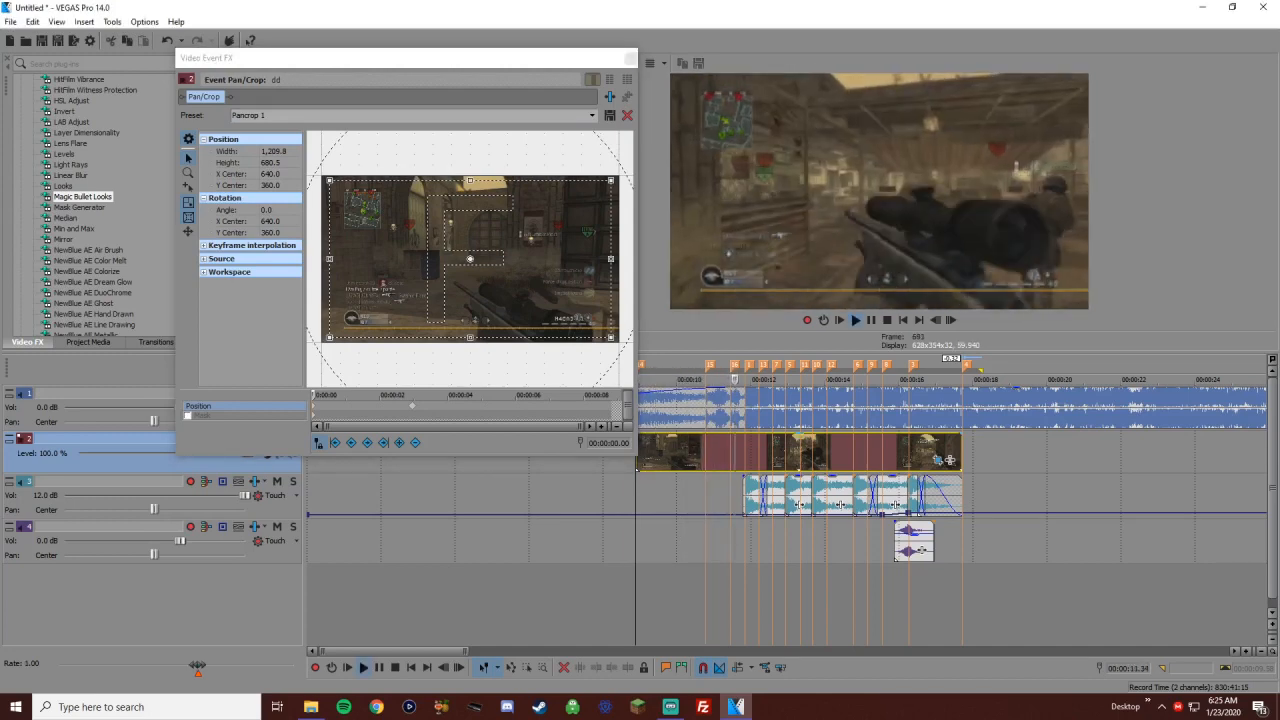
click(705, 452)
key(space)
scroll(705, 452, up, 1)
drag(412, 405, 376, 405)
scroll(376, 405, up, 1)
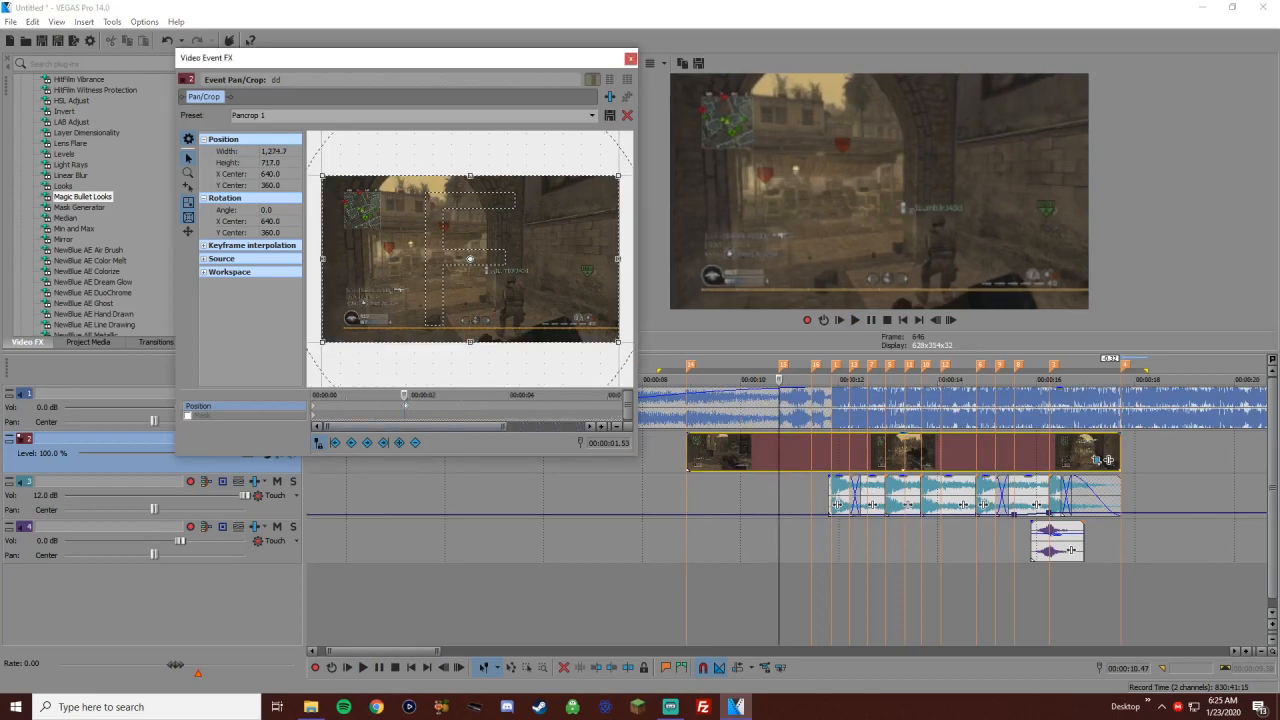
right_click(434, 277)
click(462, 287)
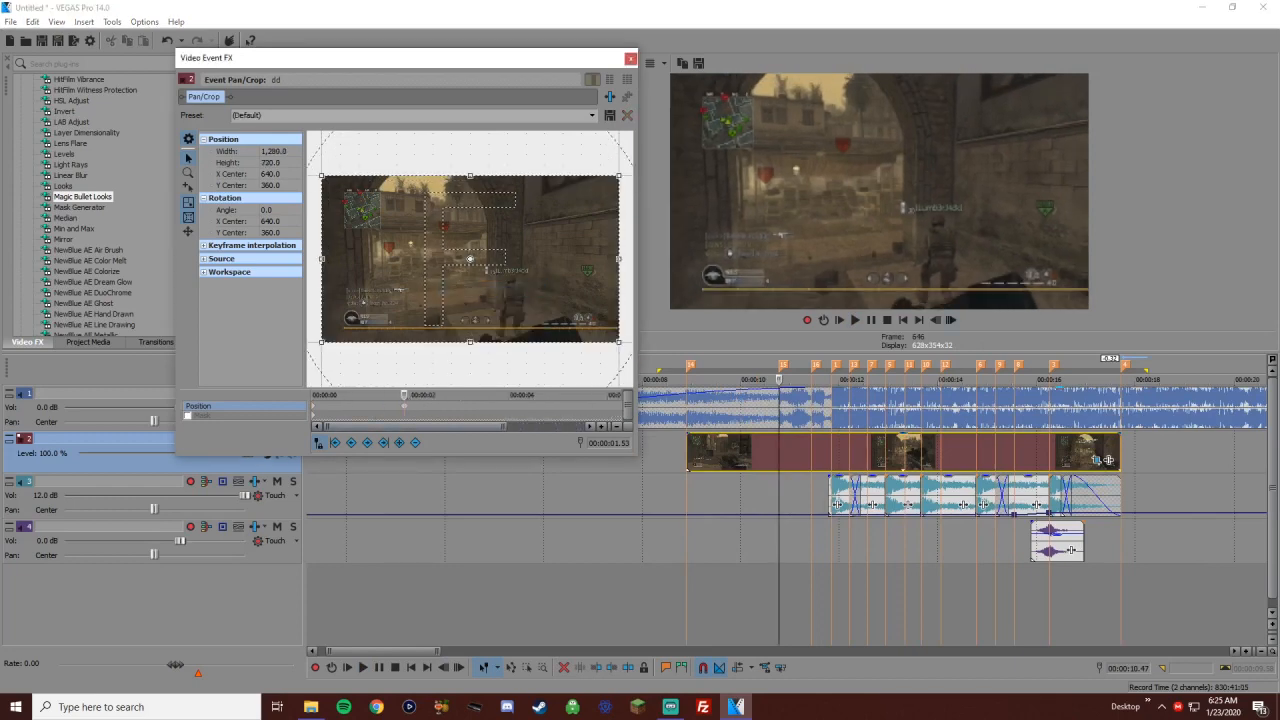
Eight frames after marker 15, add a keyframe with the crop tightened to about 1,249 × 703
click(950, 320)
click(950, 320)
click(950, 320)
click(950, 320)
click(950, 320)
click(950, 320)
click(950, 320)
click(950, 320)
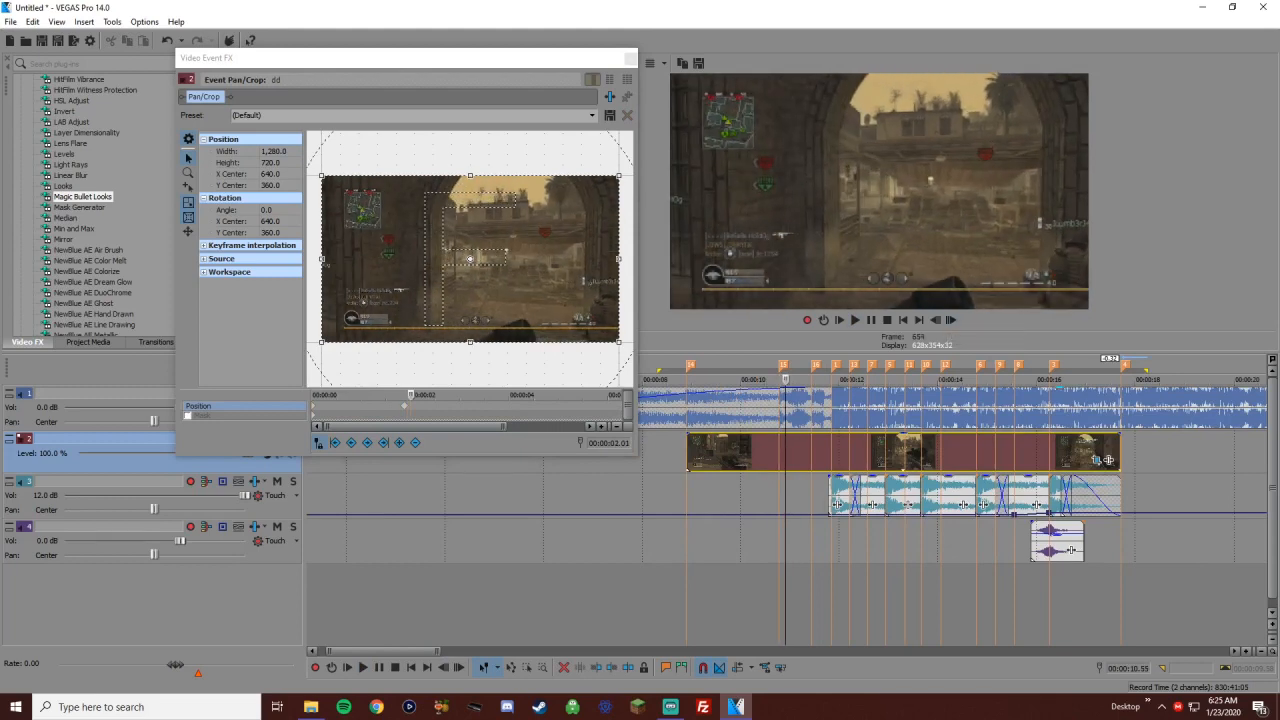
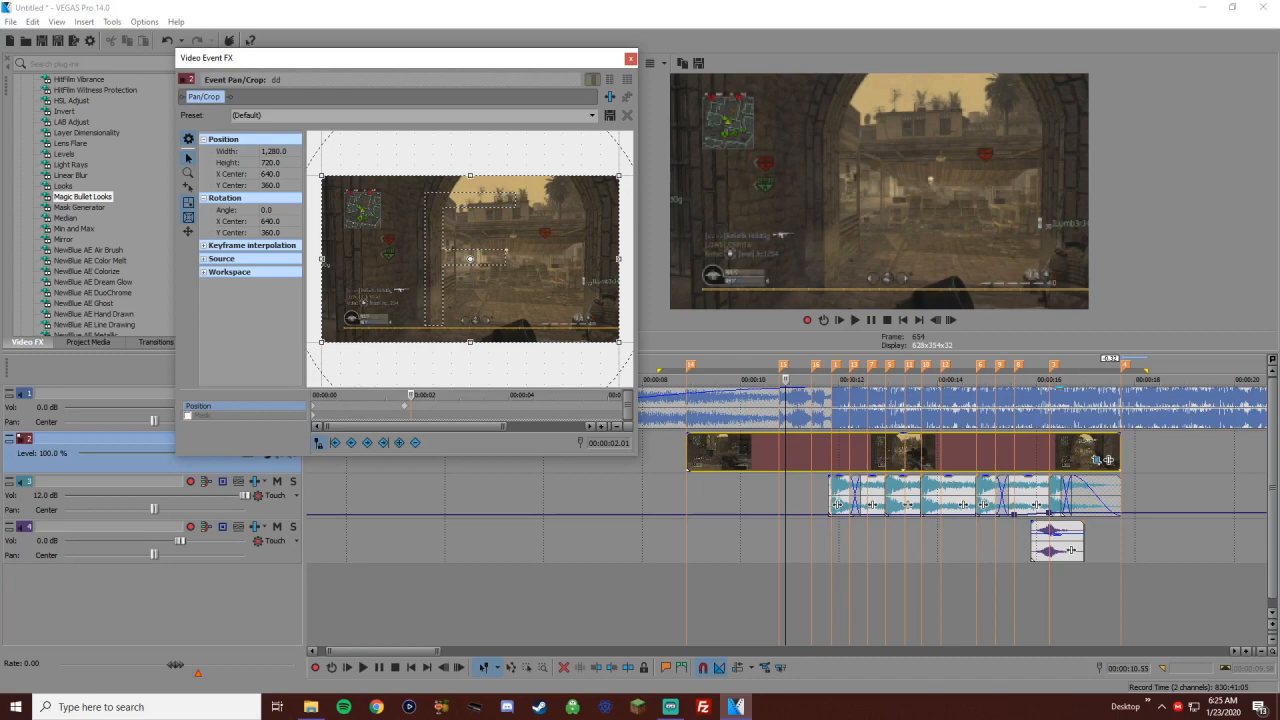
key(ctrl+v)
drag(470, 341, 470, 340)
Step frame by frame through the crop movement around the keyframe just after marker 15
key(Left)
key(Left)
key(Left)
key(Left)
key(Left)
key(Left)
key(Left)
key(Right)
key(Right)
key(Right)
key(Right)
key(Right)
key(Right)
key(Right)
key(Right)
key(Right)
key(Right)
key(Right)
key(Right)
key(Right)
key(Right)
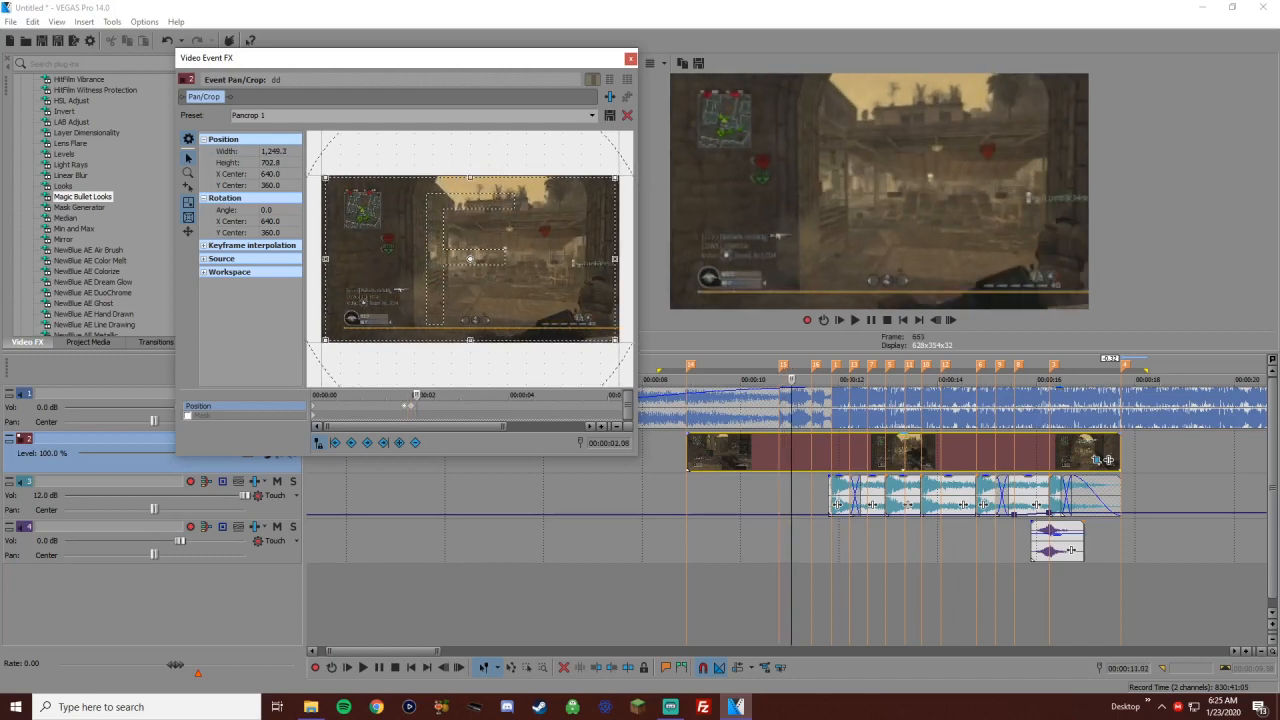
Restore the crop to the full 1,280 × 720 frame at marker 16
click(814, 364)
right_click(494, 309)
click(521, 318)
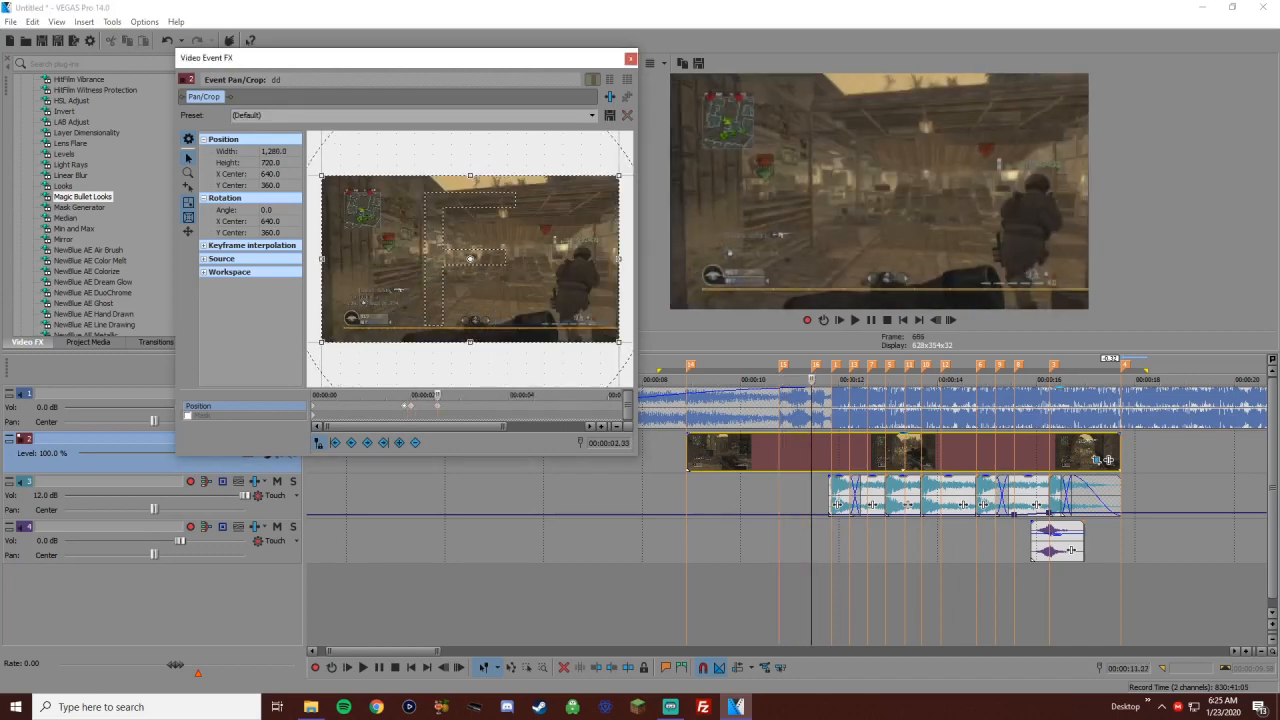
Eight frames after marker 16, add a keyframe with the crop tightened to about 1,249 × 703
click(950, 320)
click(950, 320)
click(950, 320)
click(950, 320)
click(950, 320)
click(950, 320)
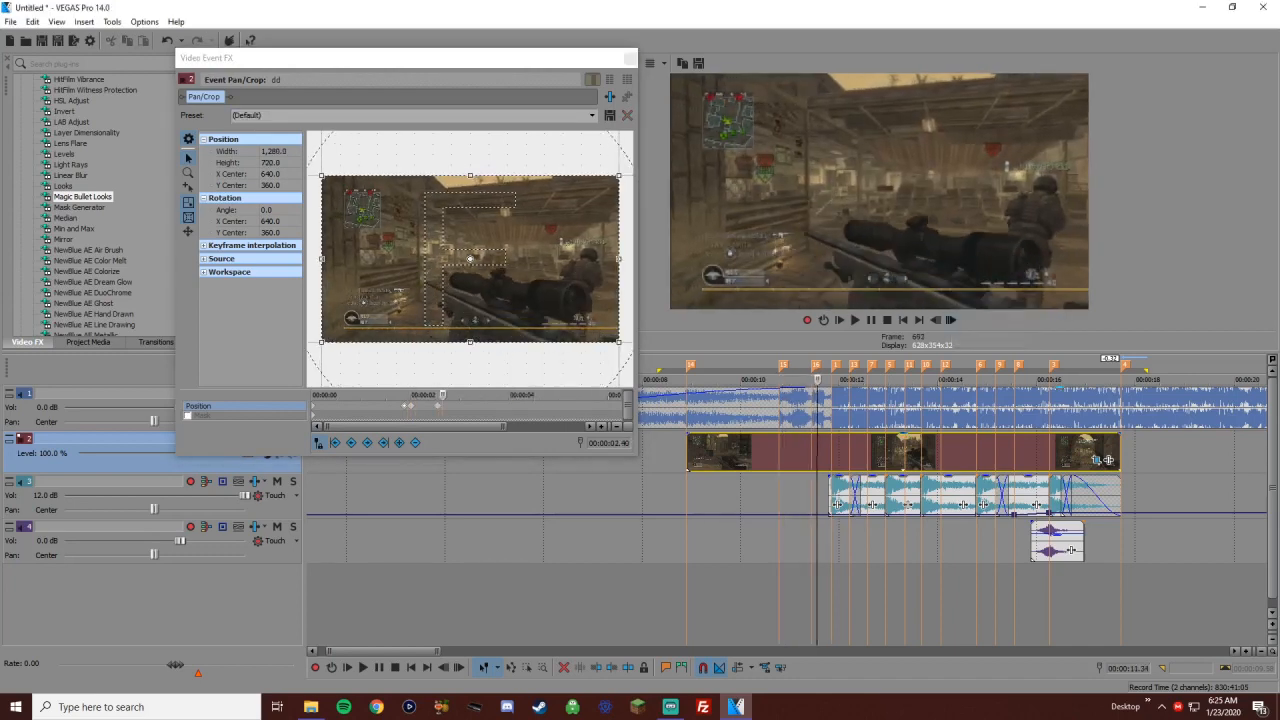
click(950, 320)
click(950, 320)
drag(470, 342, 470, 340)
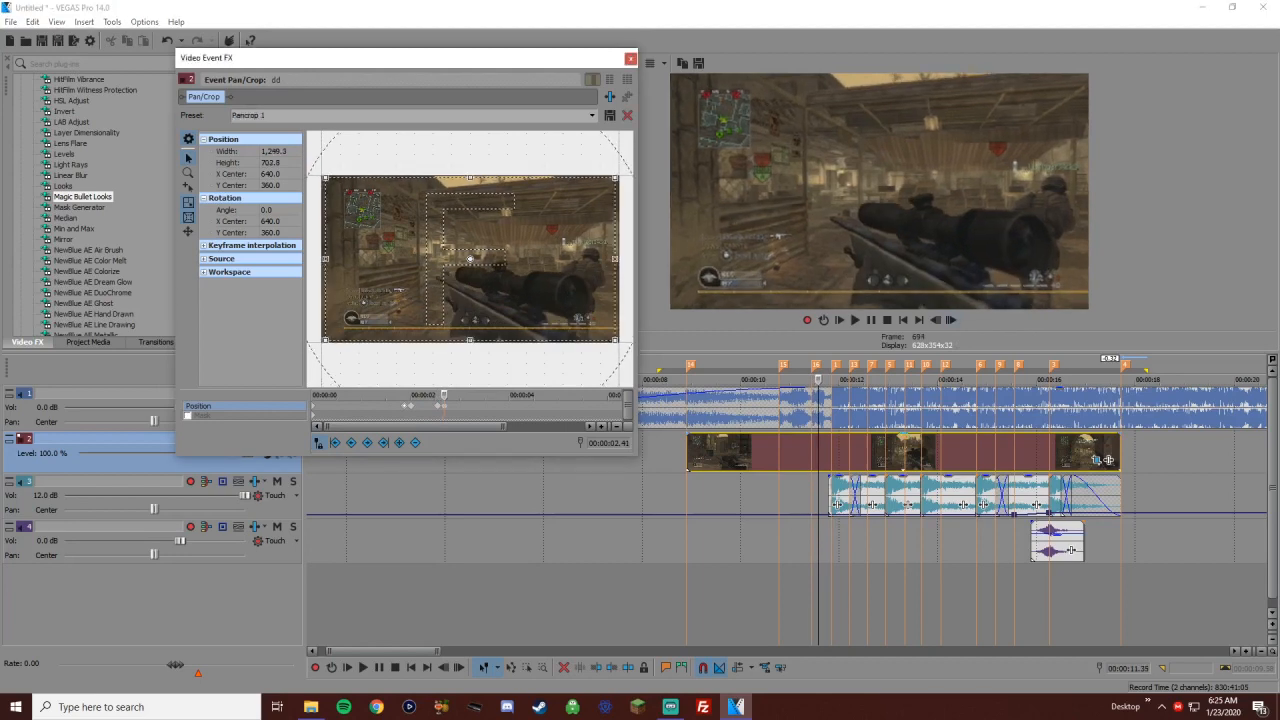
Restore the full 1,280 × 720 crop at marker 1 and play the clip from its start
click(834, 364)
right_click(537, 310)
click(564, 318)
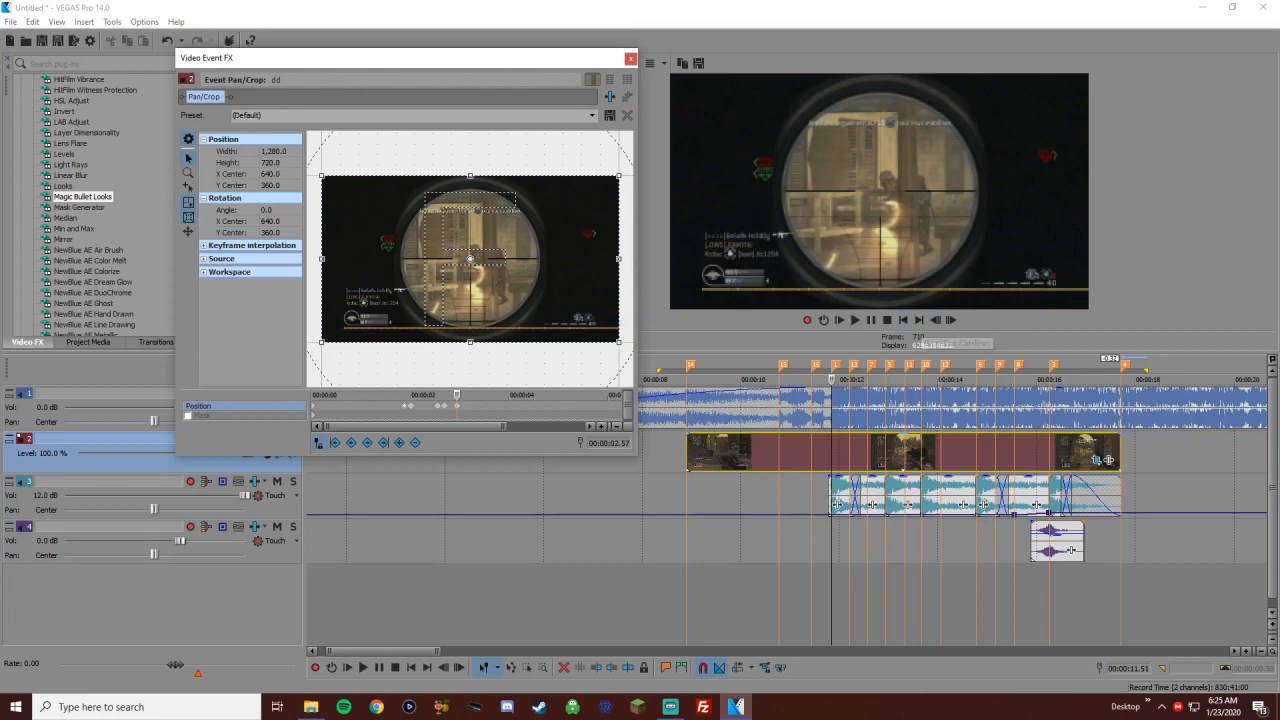
click(688, 364)
key(space)
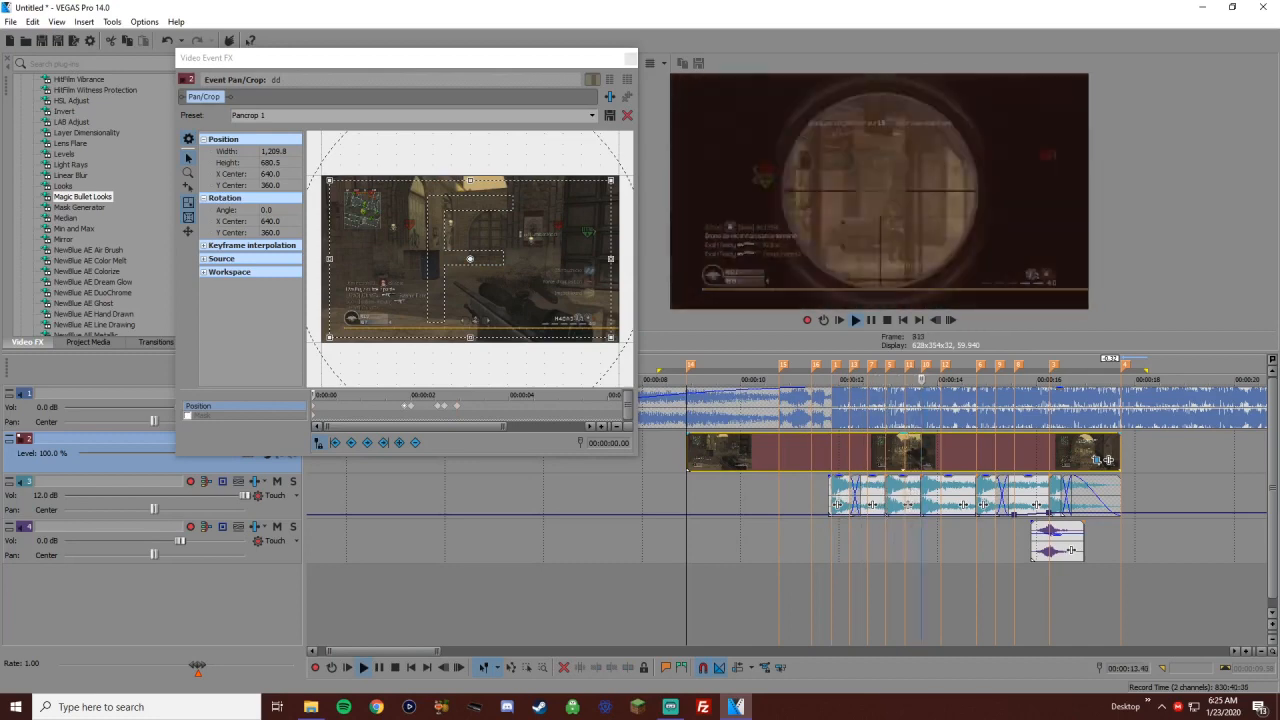
key(space)
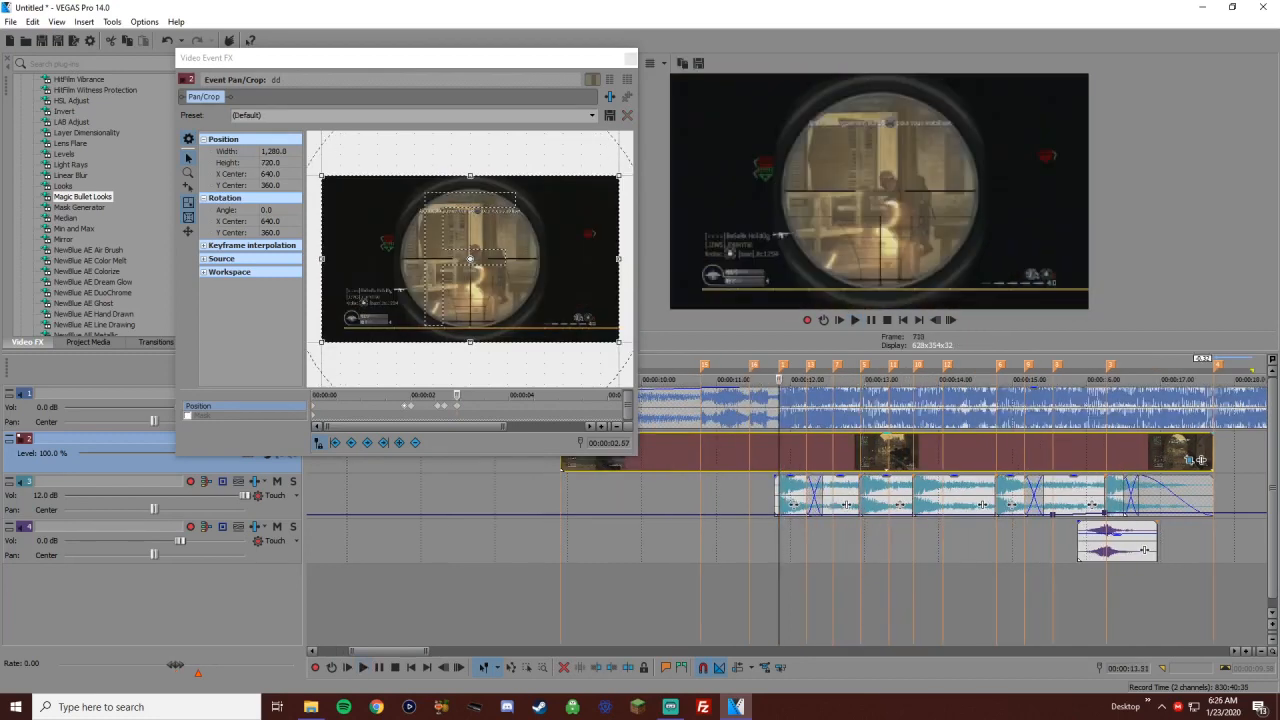
Add a full-frame crop keyframe at marker 5 and return to the position keyframe at marker 1
click(860, 379)
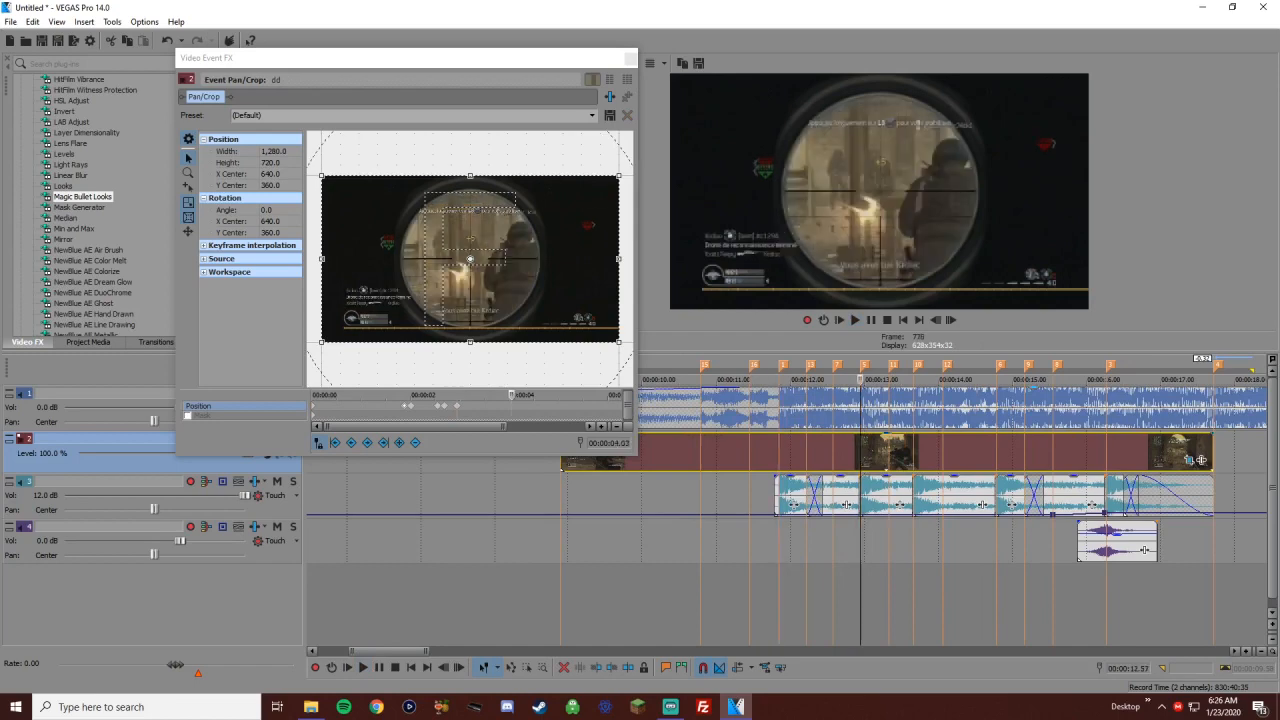
right_click(473, 241)
click(500, 249)
click(630, 58)
click(457, 405)
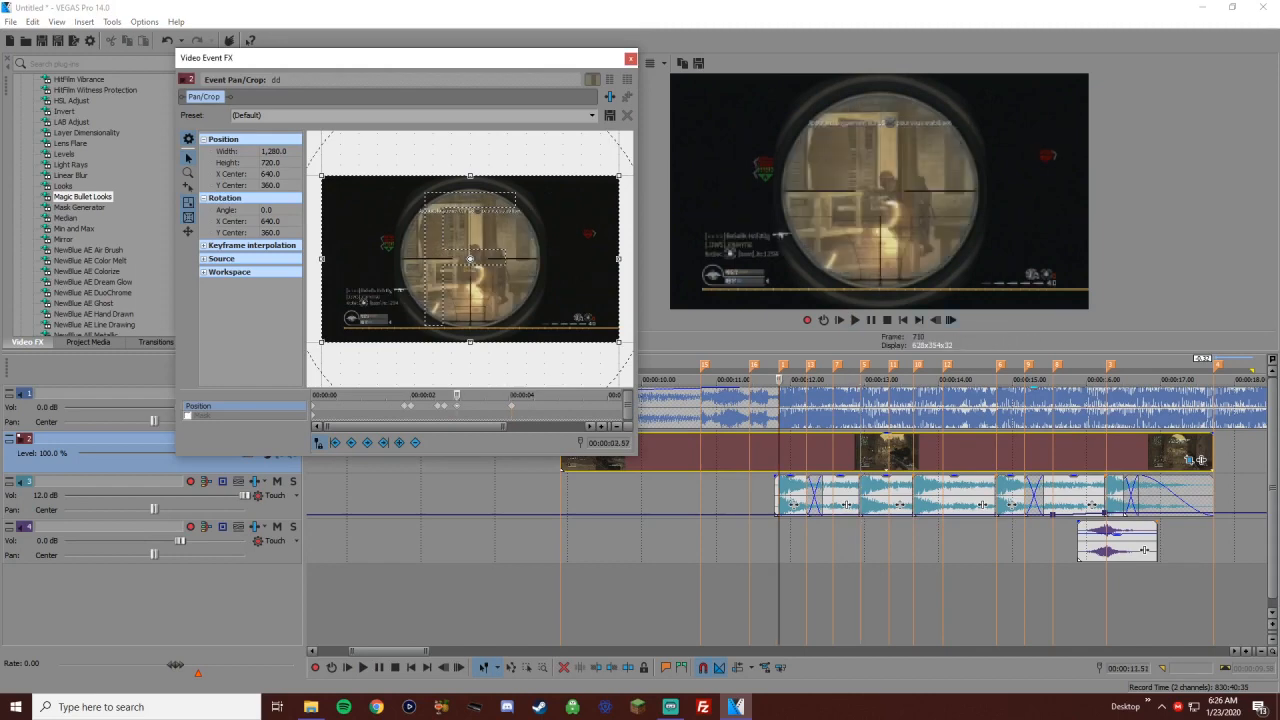
Eleven frames after marker 1, add a crop keyframe tightened to about 1,219 × 685
click(950, 320)
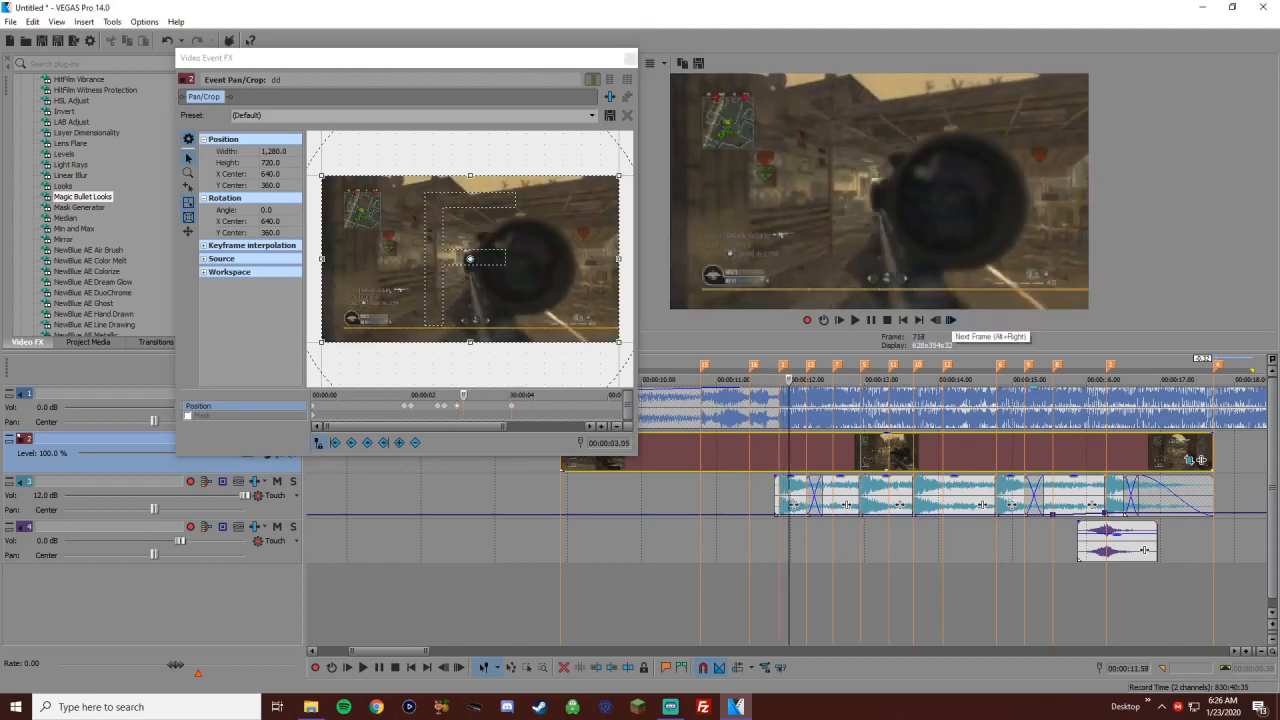
click(950, 320)
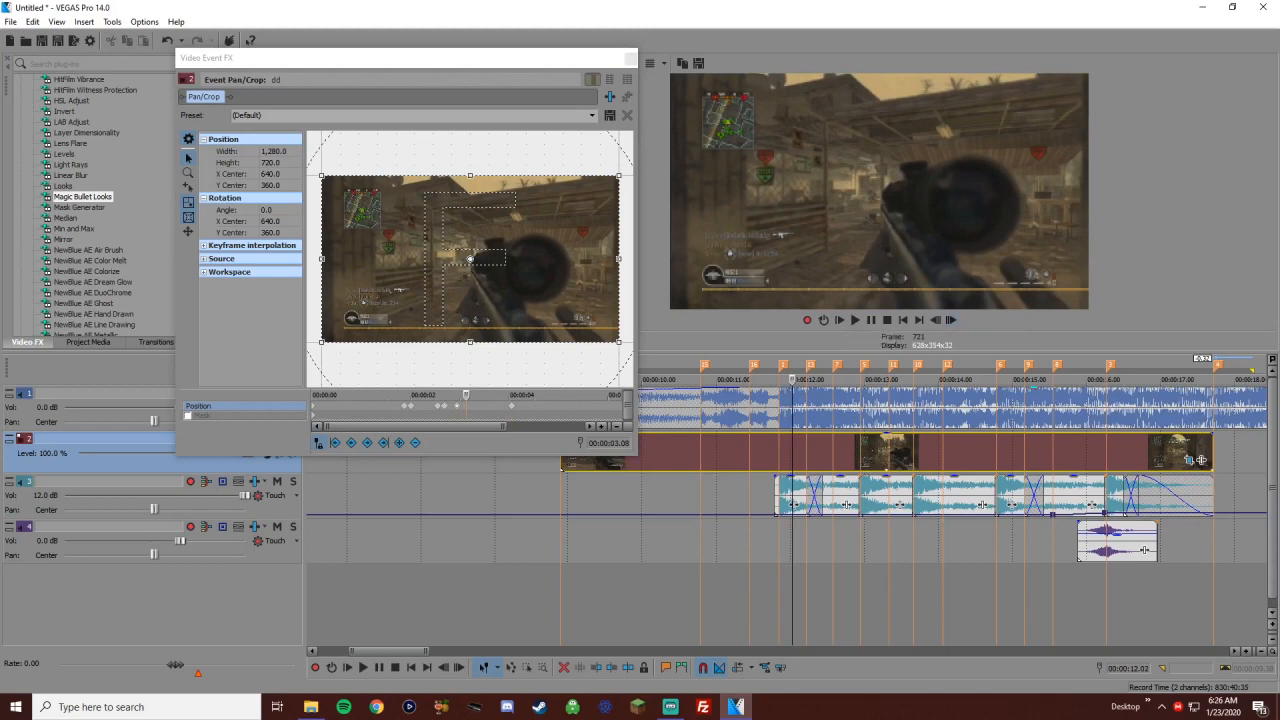
drag(322, 342, 329, 338)
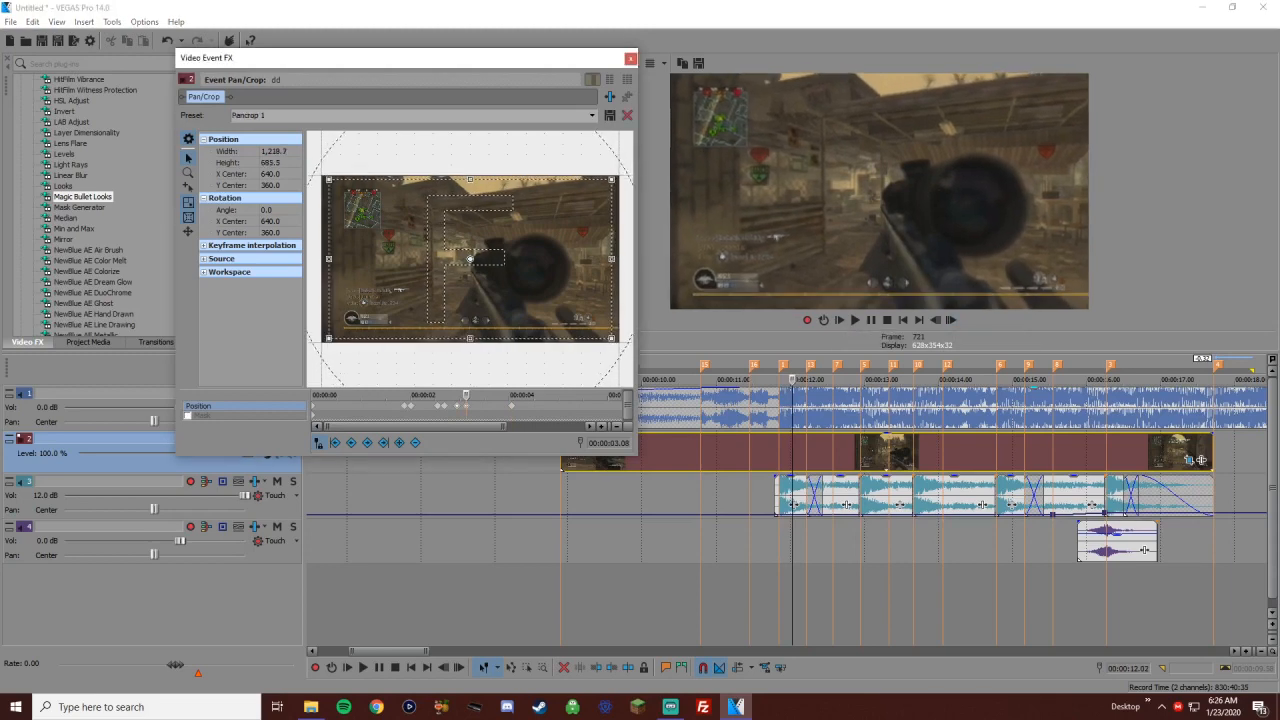
Play the clip from before marker 1 through marker 7 to check the zoom timing
click(761, 452)
key(space)
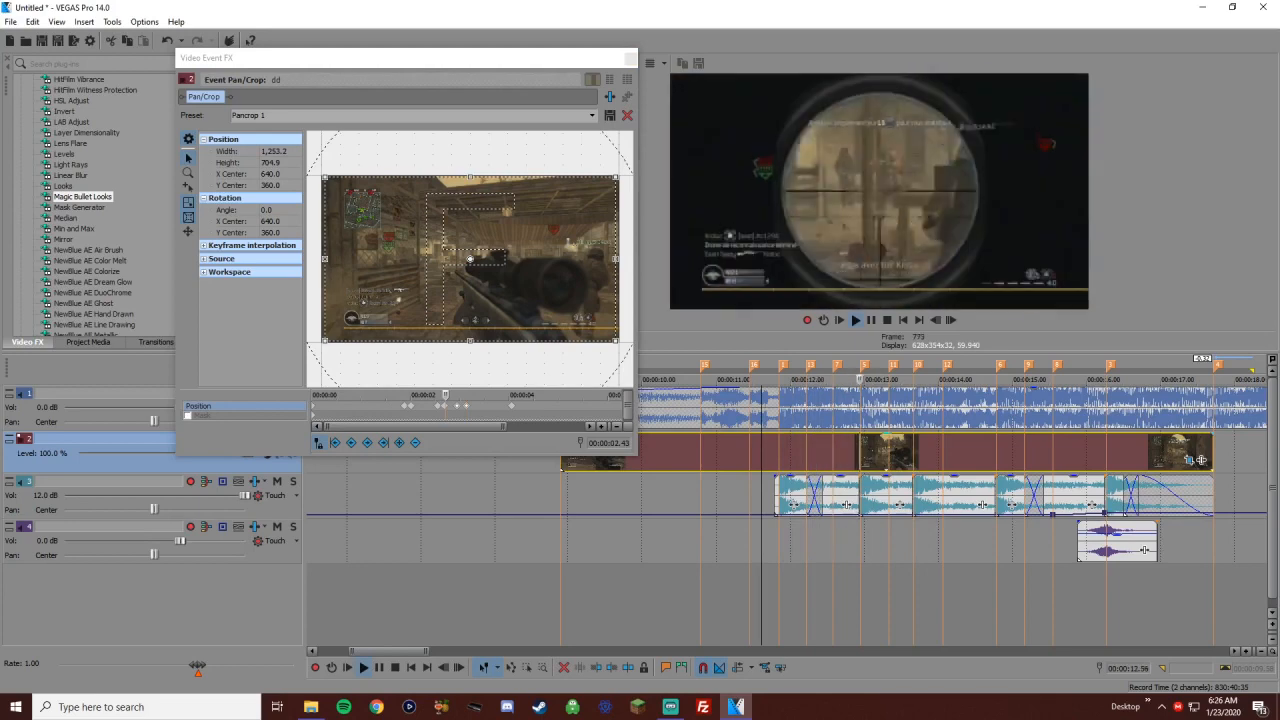
key(Return)
key(space)
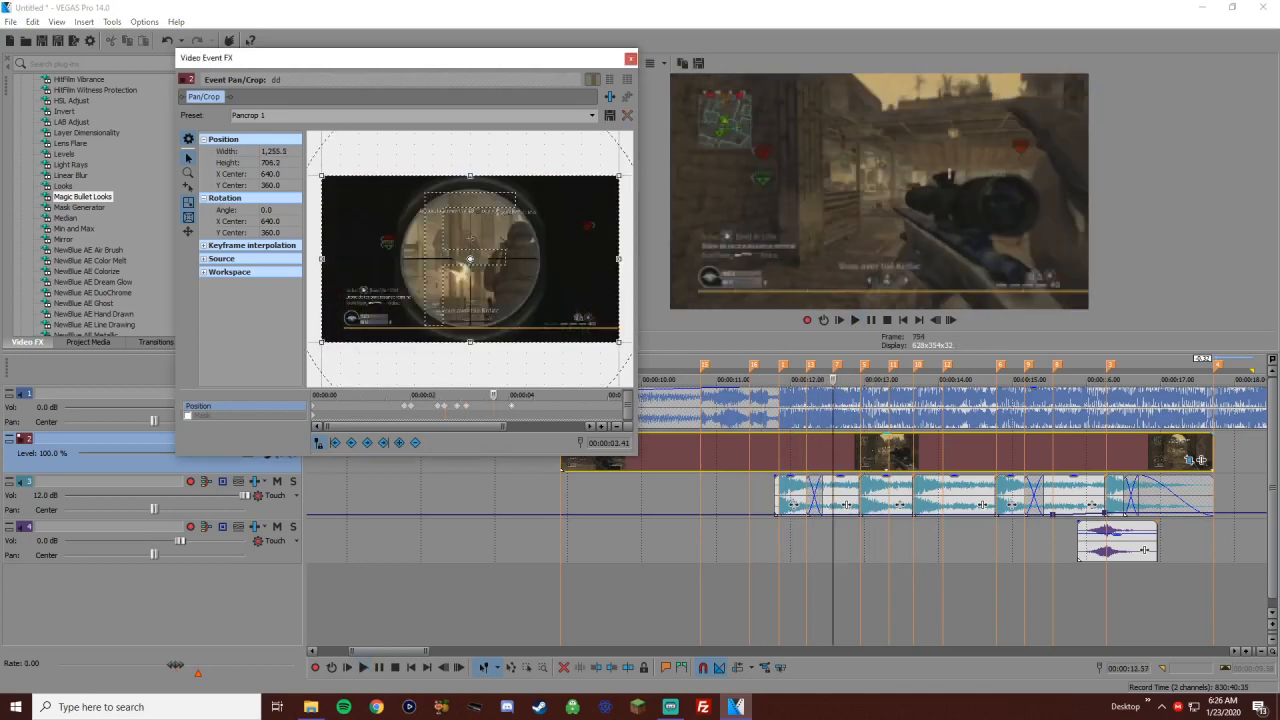
At marker 7, add a crop keyframe tightened to about 1,198 × 674
key(space)
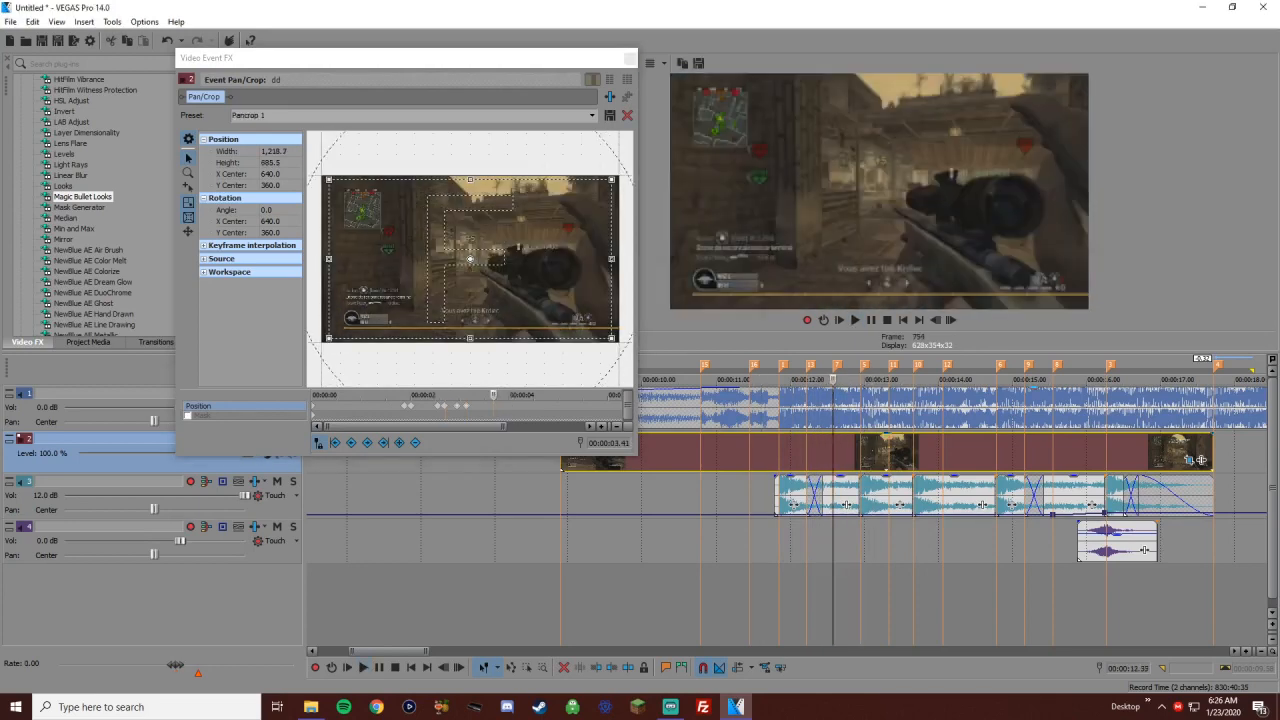
drag(611, 338, 610, 337)
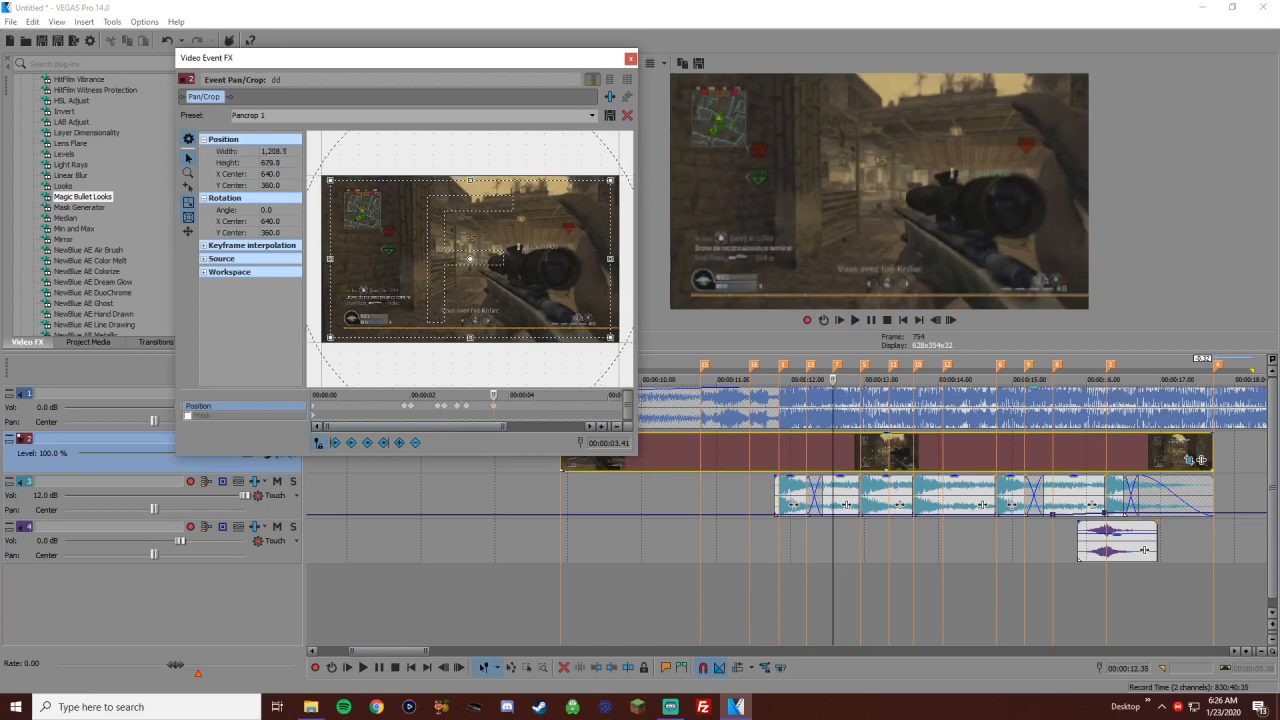
drag(610, 337, 609, 336)
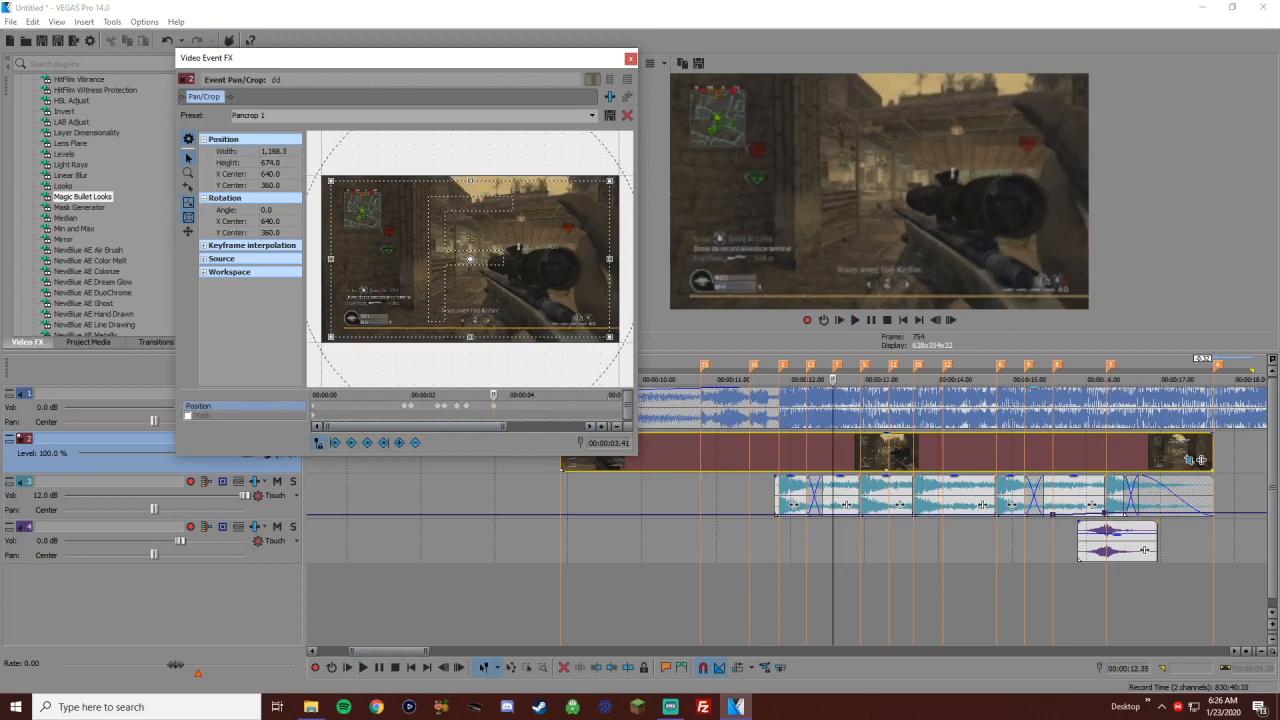
Ten frames after marker 7, add a crop keyframe using the Pancrop 1 preset
click(951, 319)
click(951, 319)
click(951, 319)
click(951, 319)
click(951, 319)
click(951, 319)
click(951, 319)
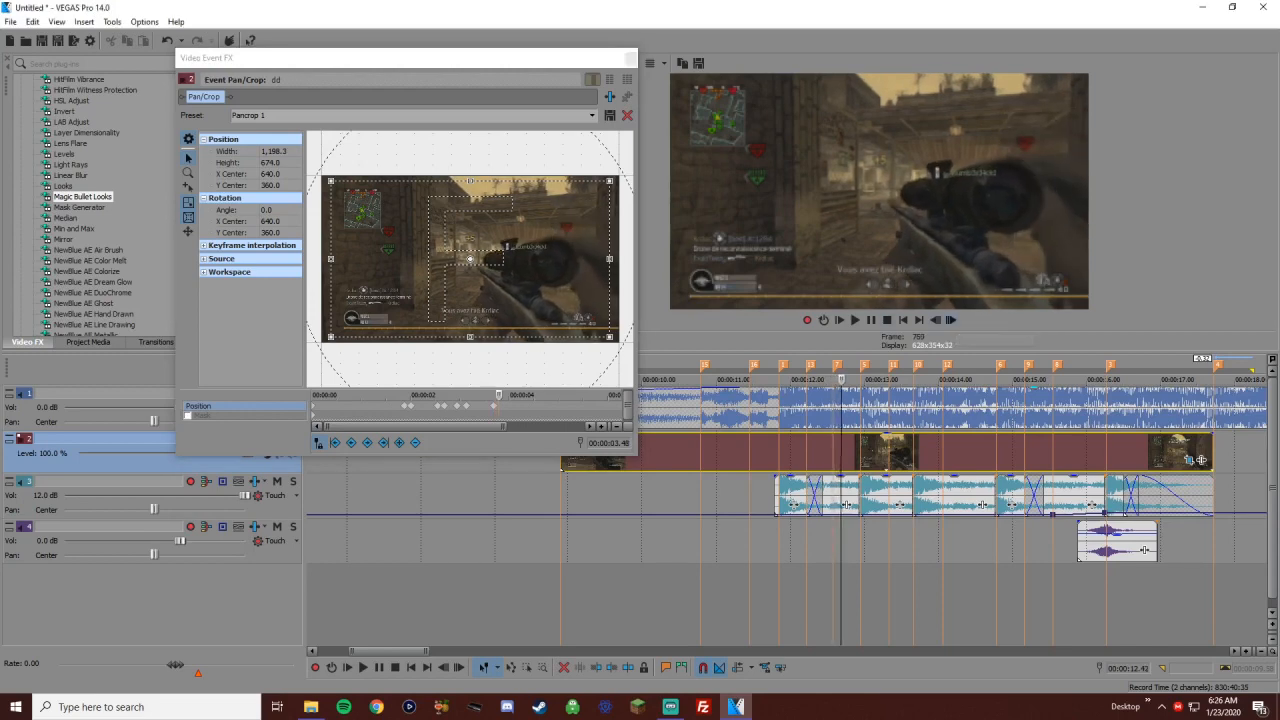
click(951, 319)
click(951, 319)
click(951, 319)
click(951, 319)
click(951, 319)
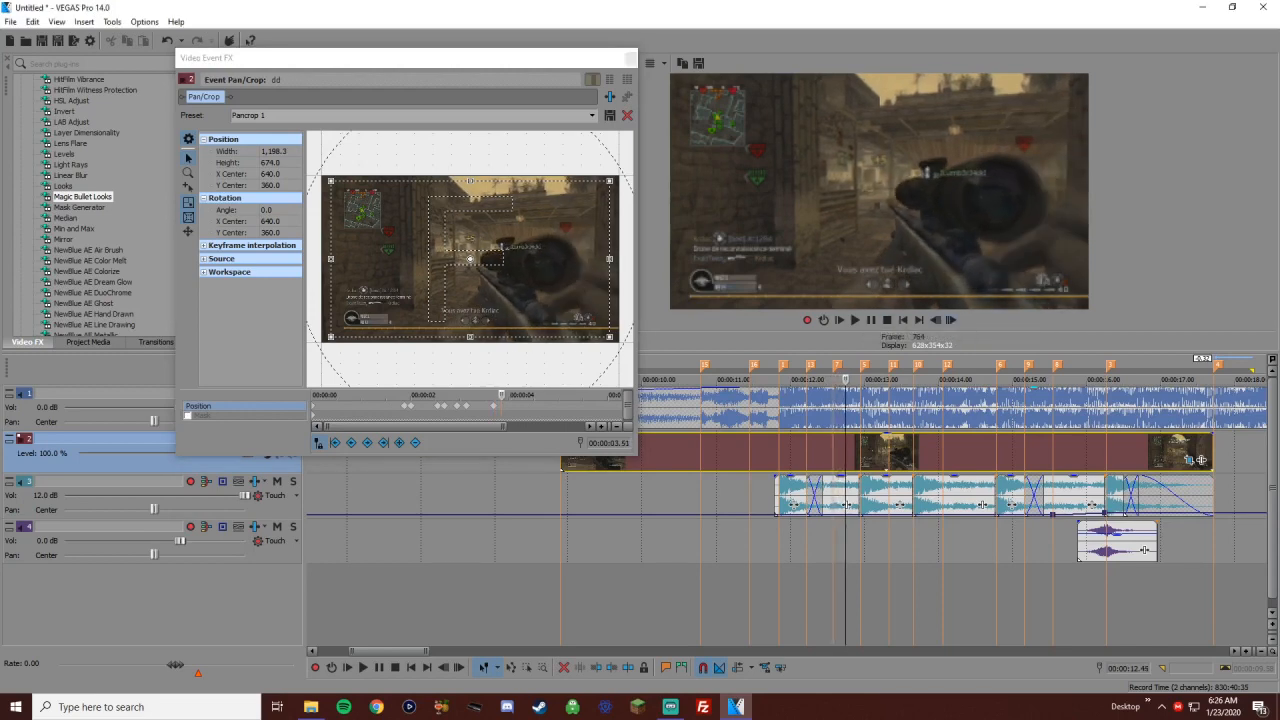
click(591, 115)
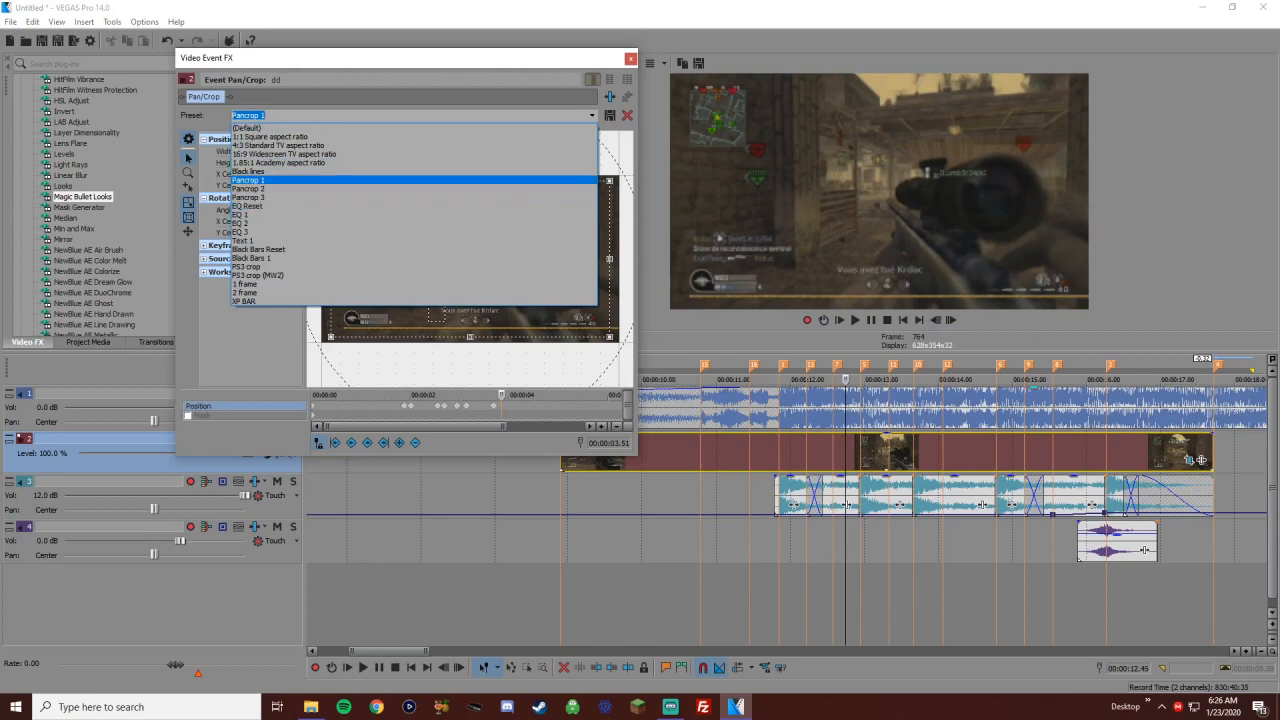
click(413, 178)
Restore the crop to the full 1,280 × 720 frame at marker 5
click(860, 379)
right_click(508, 292)
click(540, 302)
Play the clip from marker 15 and again from just before marker 7 to review the zooms
click(701, 379)
key(space)
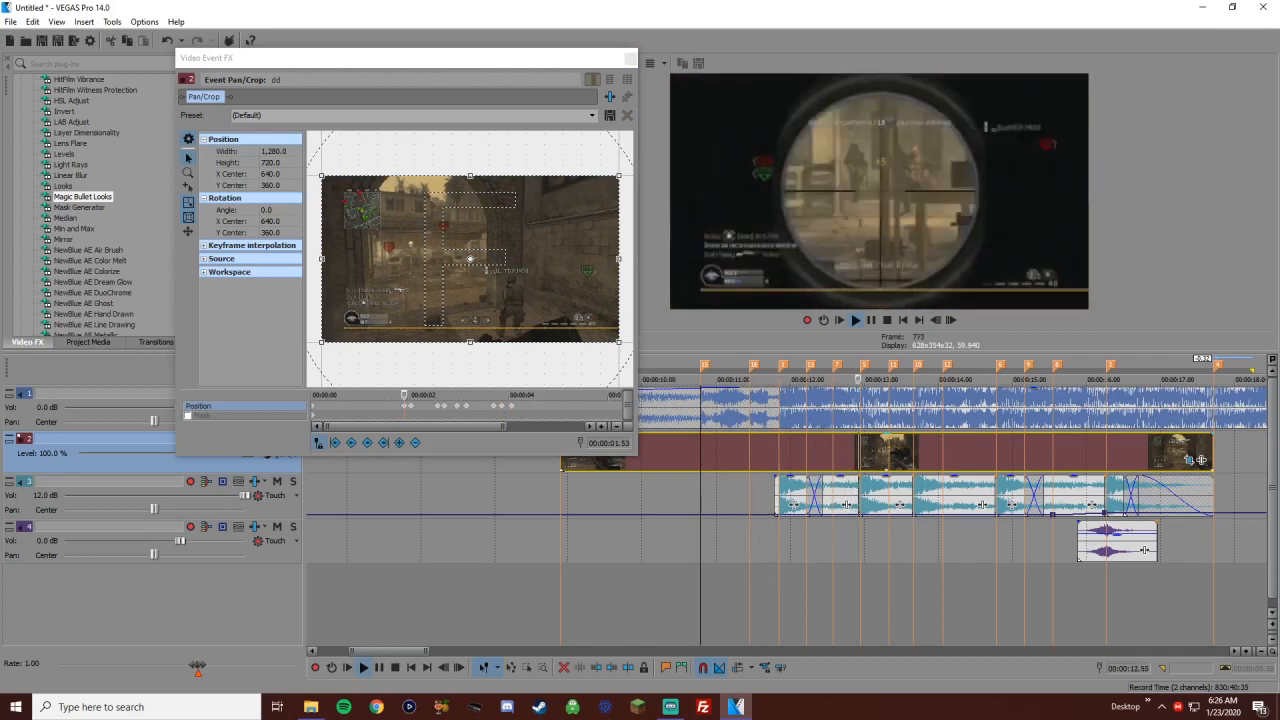
key(space)
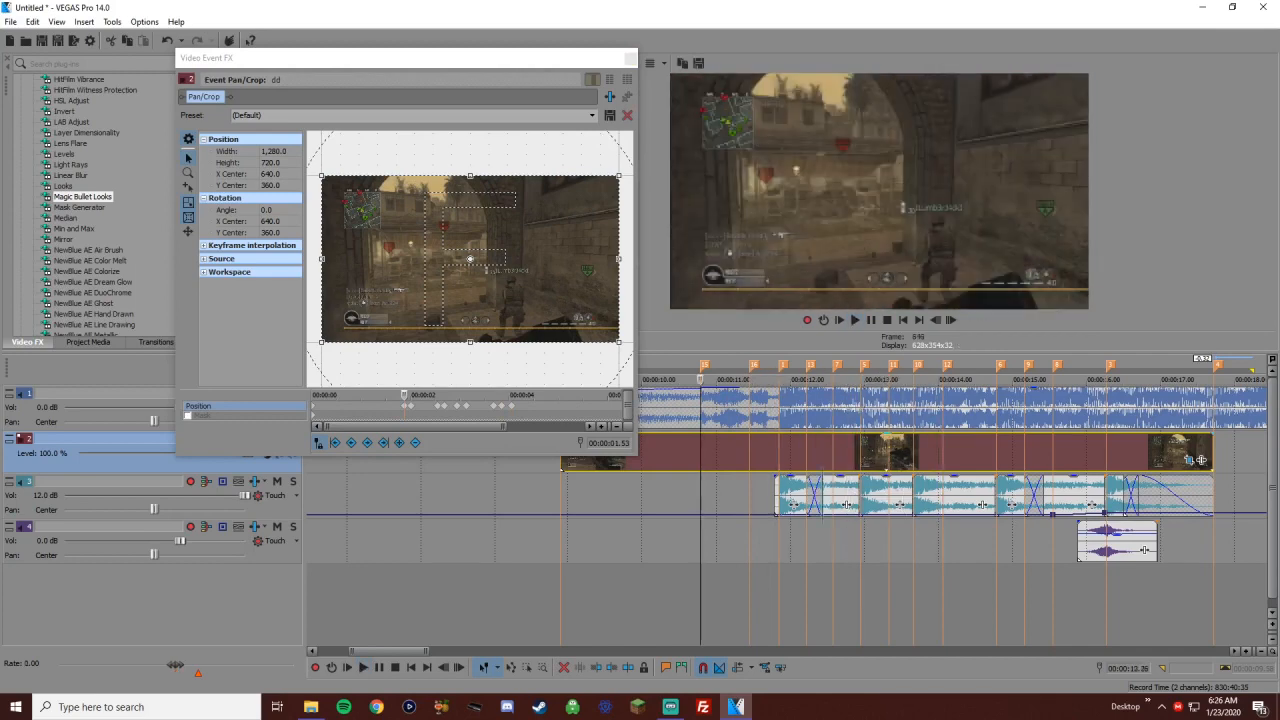
click(822, 379)
key(space)
key(space)
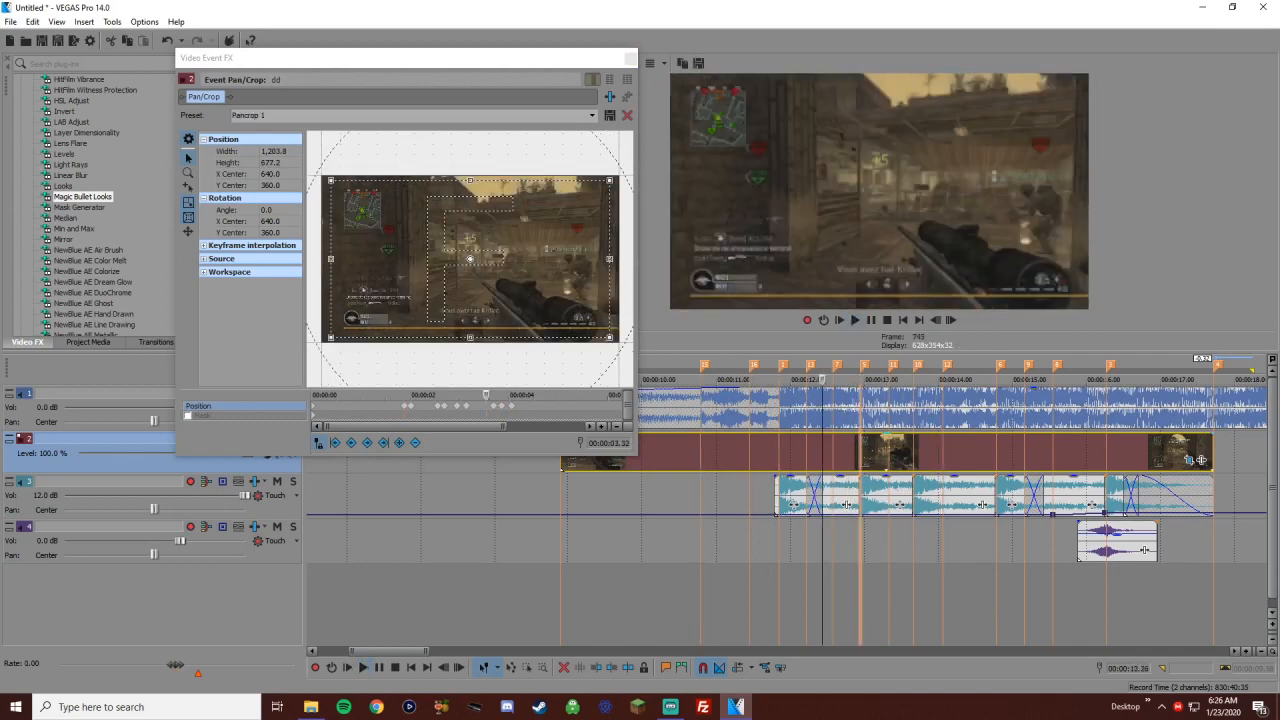
Eleven frames after marker 5, add a crop keyframe tightened to about 1,219 × 685
click(860, 379)
key(space)
key(space)
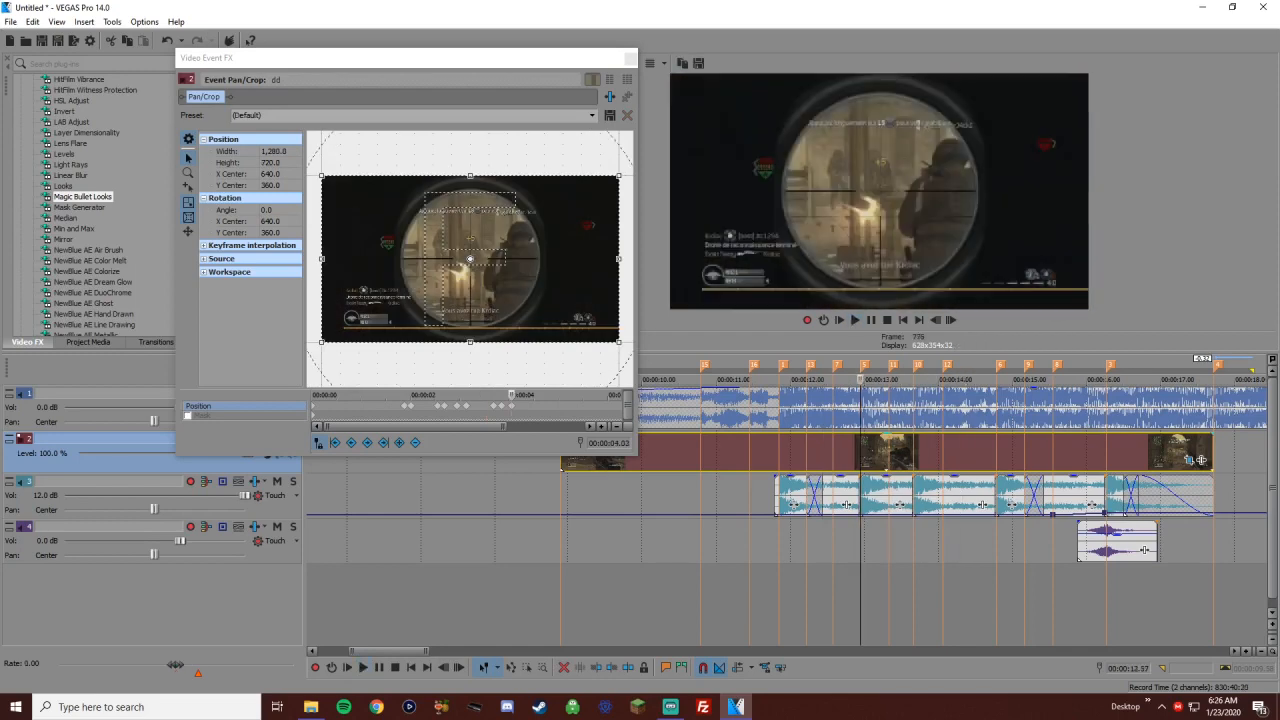
click(950, 320)
click(950, 320)
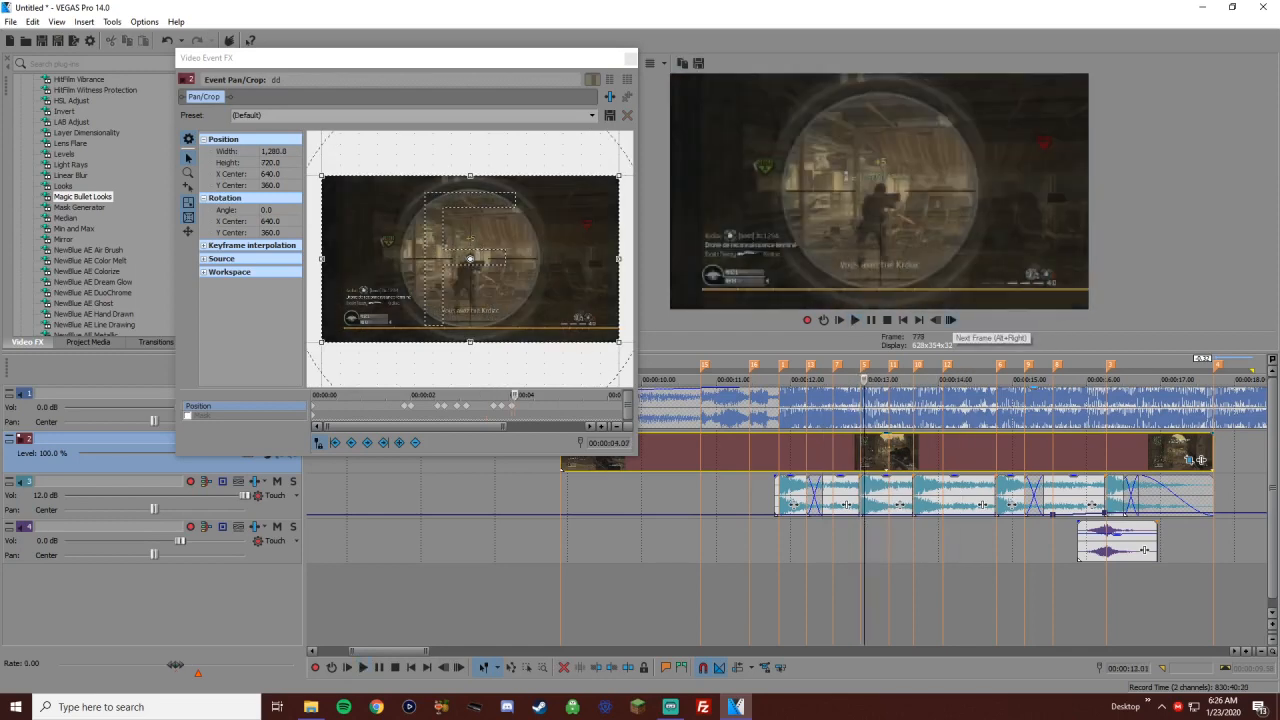
click(950, 320)
click(950, 320)
click(950, 320)
click(950, 320)
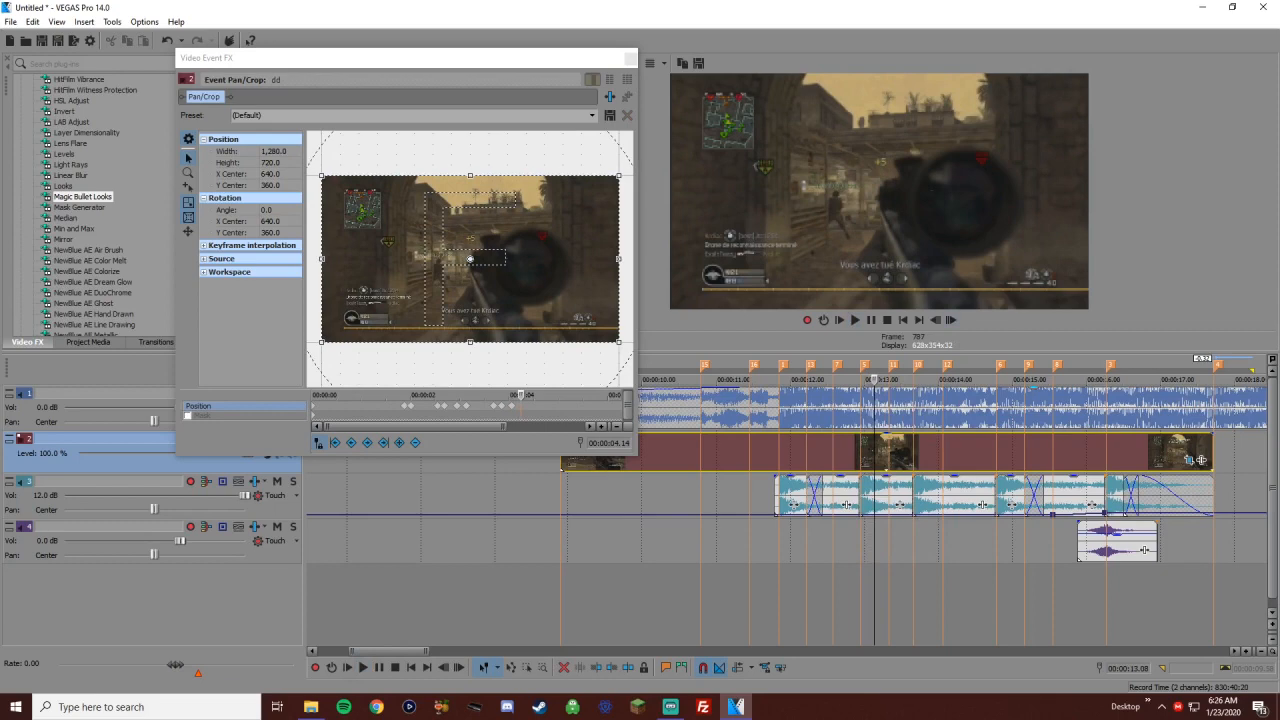
drag(619, 342, 611, 338)
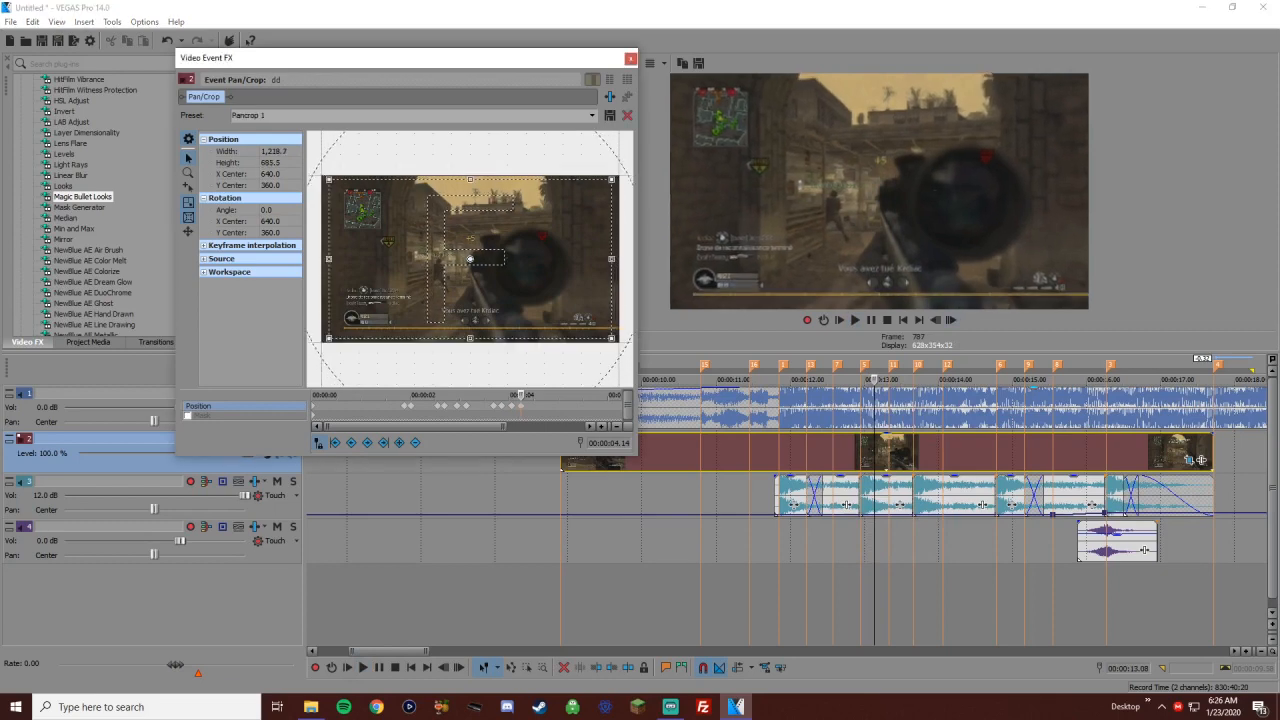
Play on from the keyframe after marker 5 and tighten its crop to about 1,198 × 674
key(space)
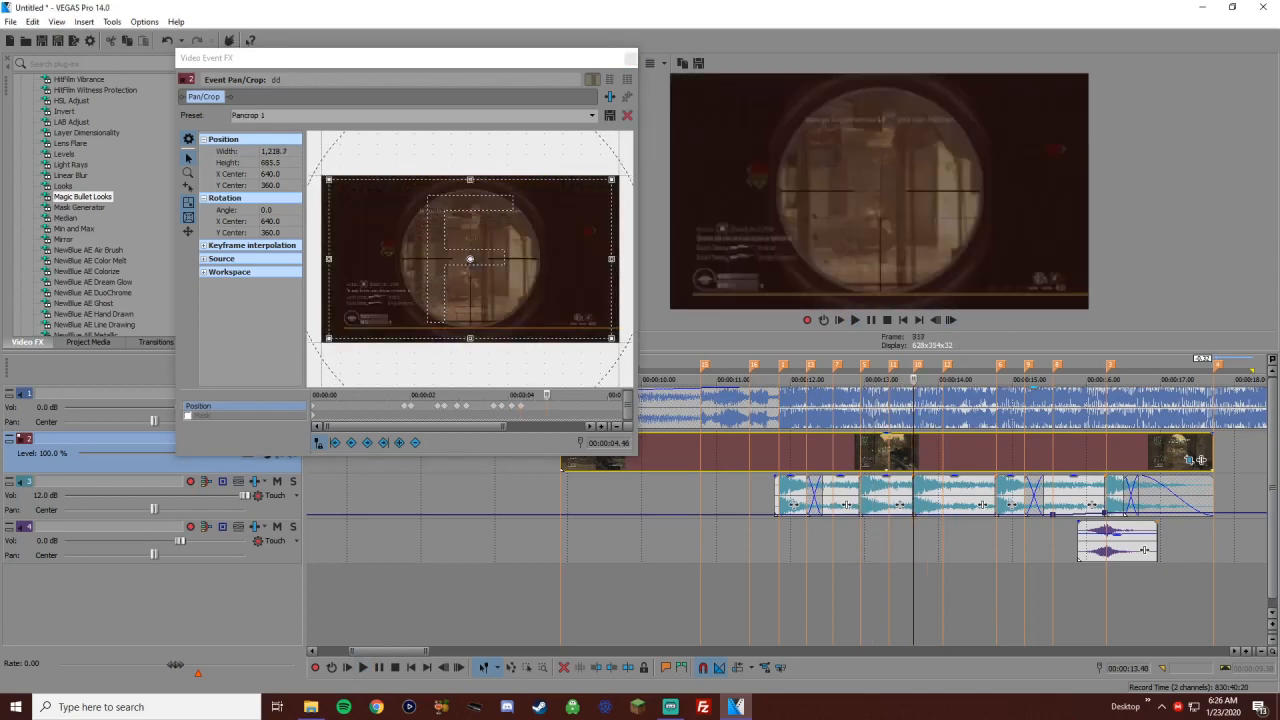
key(space)
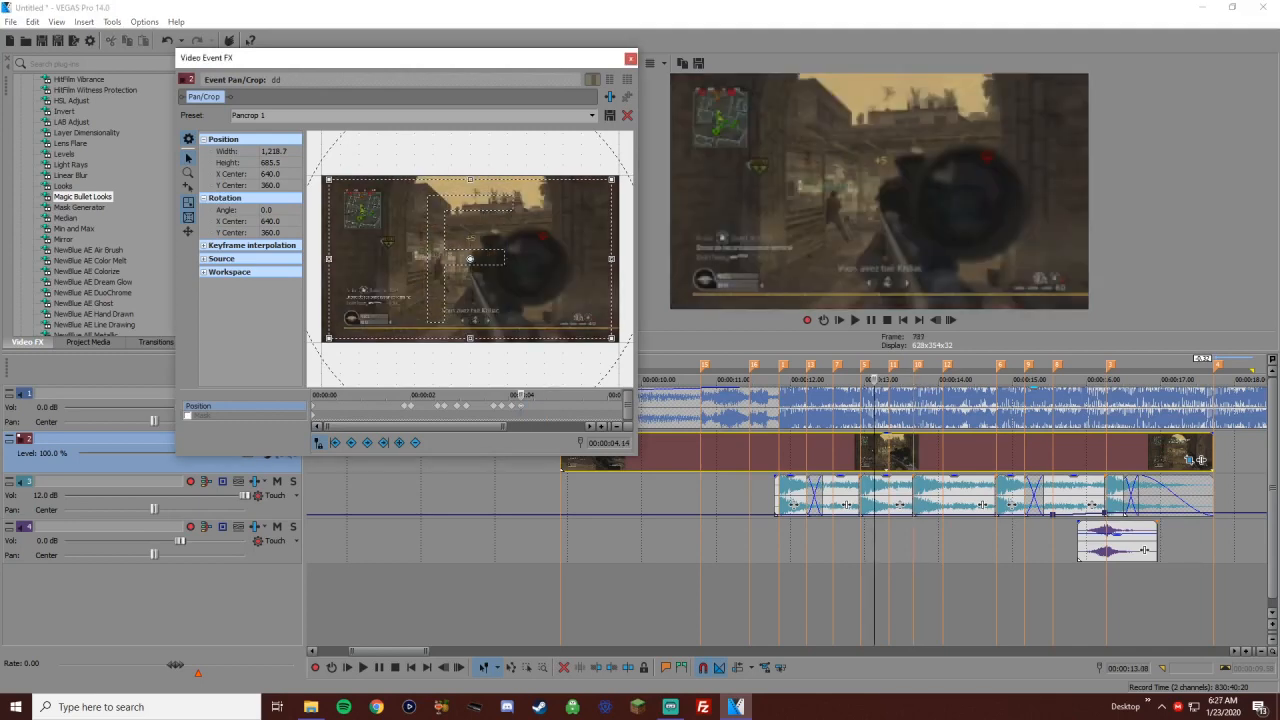
drag(611, 338, 609, 337)
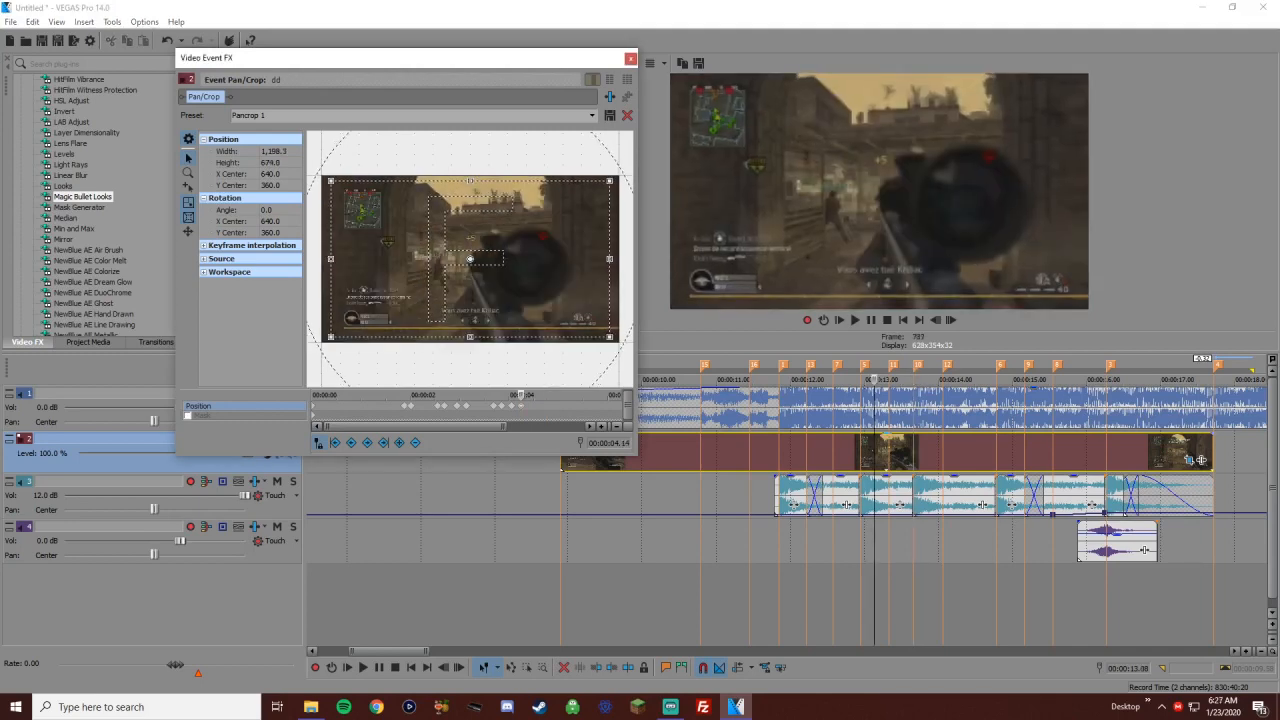
At the marker near 00:00:13.40, add a keyframe with the crop widened to about 1,239 × 697
key(space)
drag(609, 337, 614, 339)
key(space)
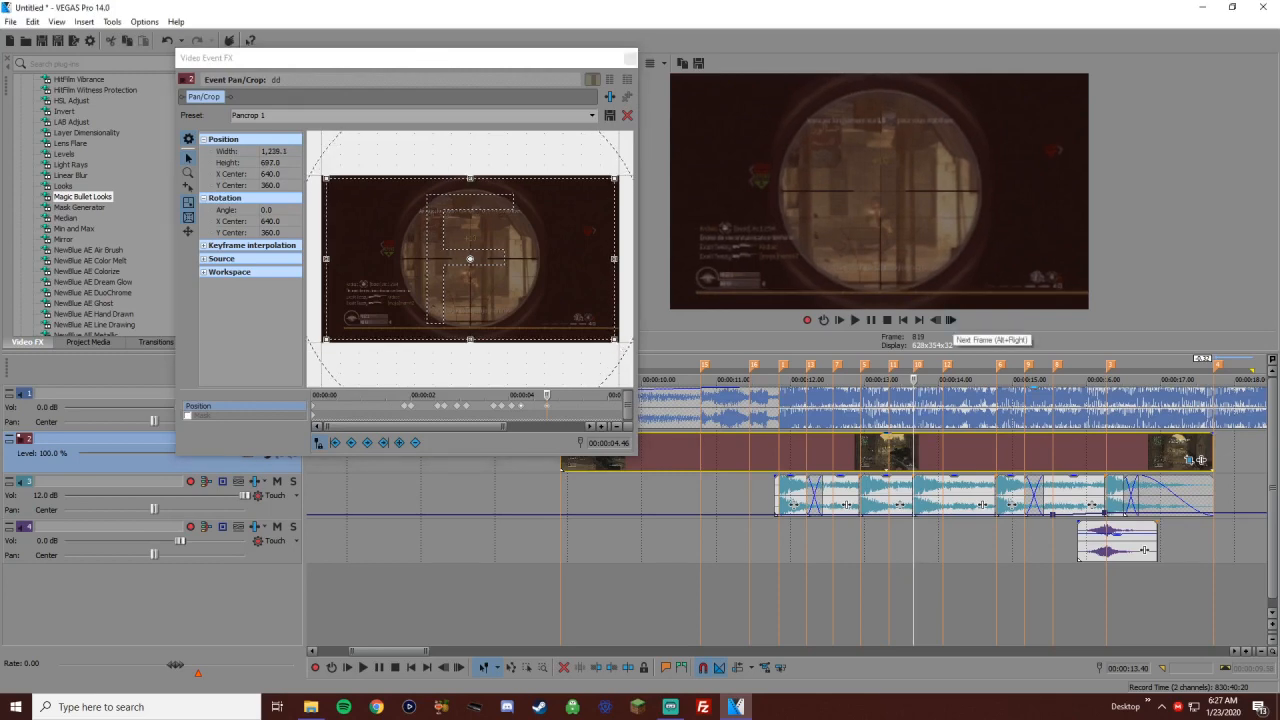
Try a crop keyframe tightened to about 1,178 × 663 at frame 832, shortly after the marker near 00:00:13.40
click(951, 320)
click(951, 320)
click(951, 320)
click(951, 320)
click(951, 320)
click(951, 320)
click(951, 320)
click(951, 320)
click(951, 320)
click(951, 320)
click(951, 320)
click(951, 320)
click(951, 320)
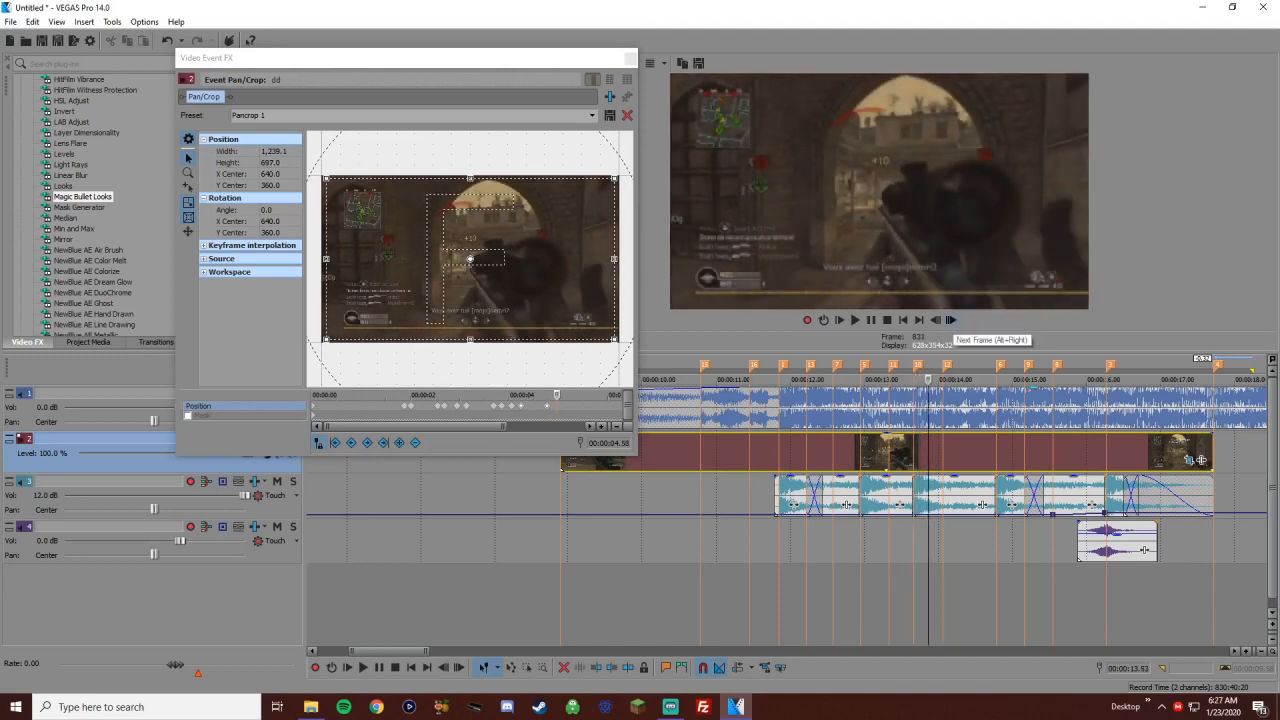
click(951, 320)
drag(614, 339, 607, 336)
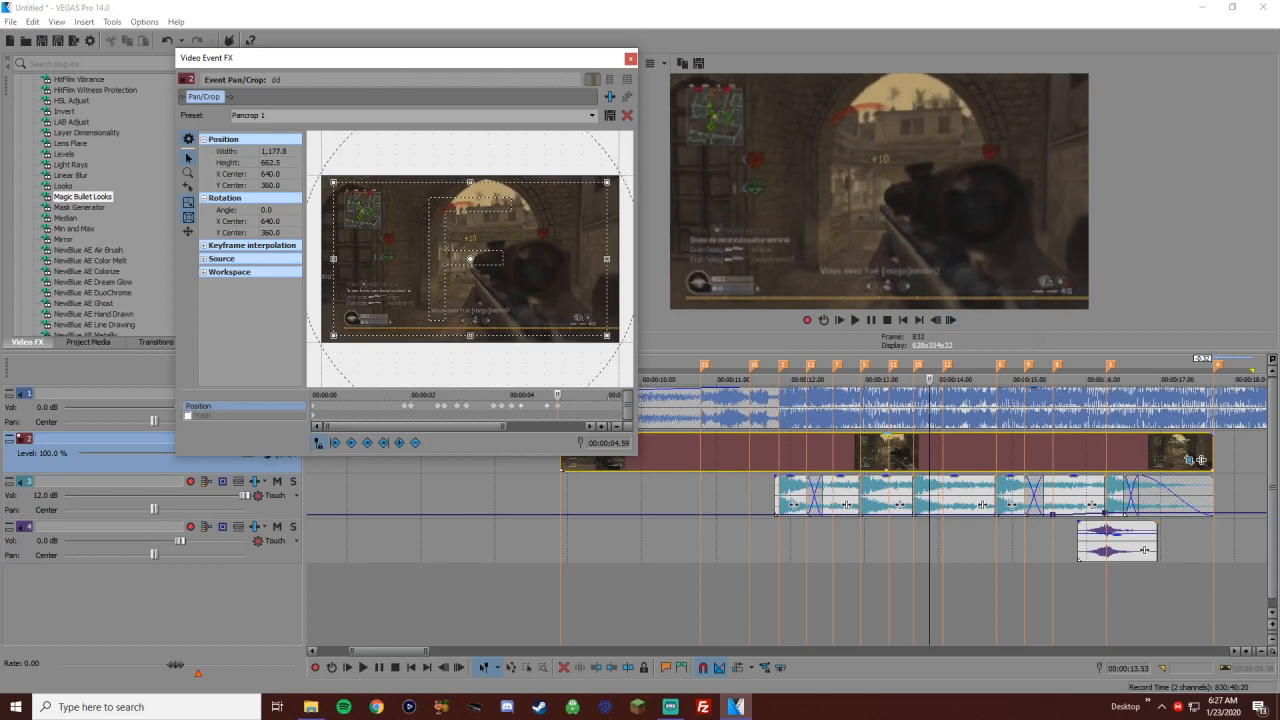
Play the new zoom from frame 832, then remove the crop keyframe there
key(space)
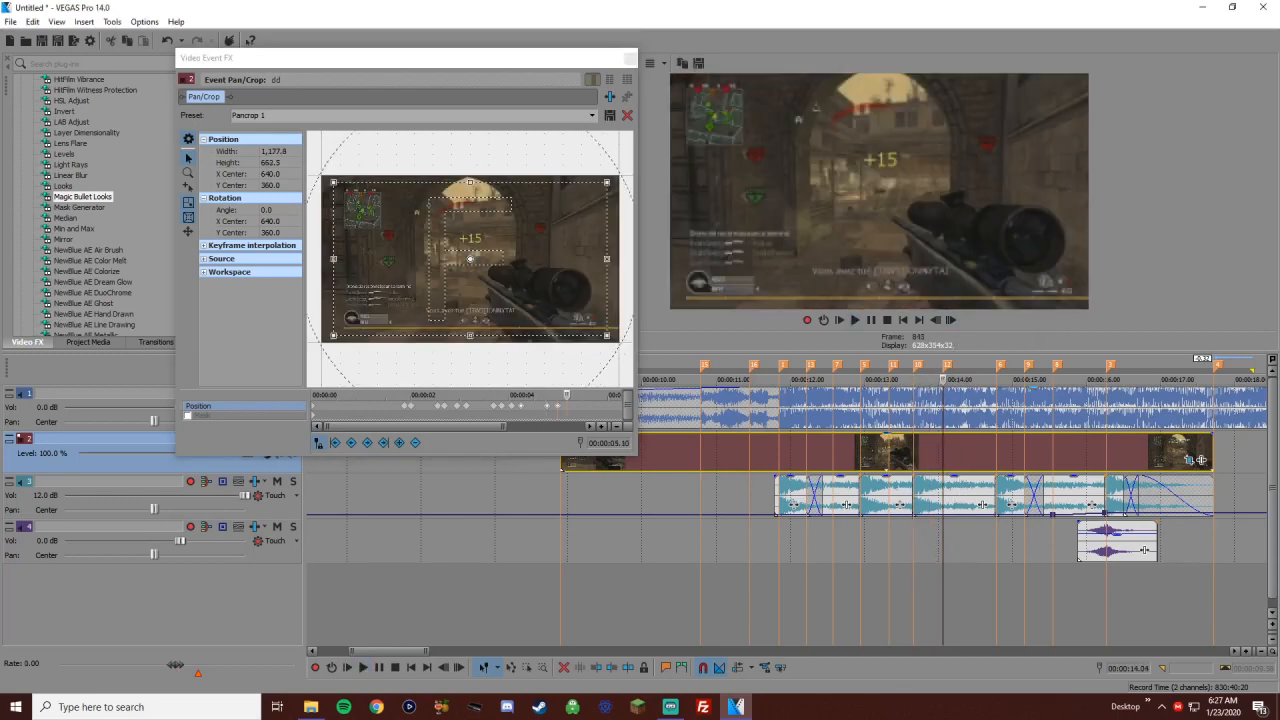
key(space)
key(Delete)
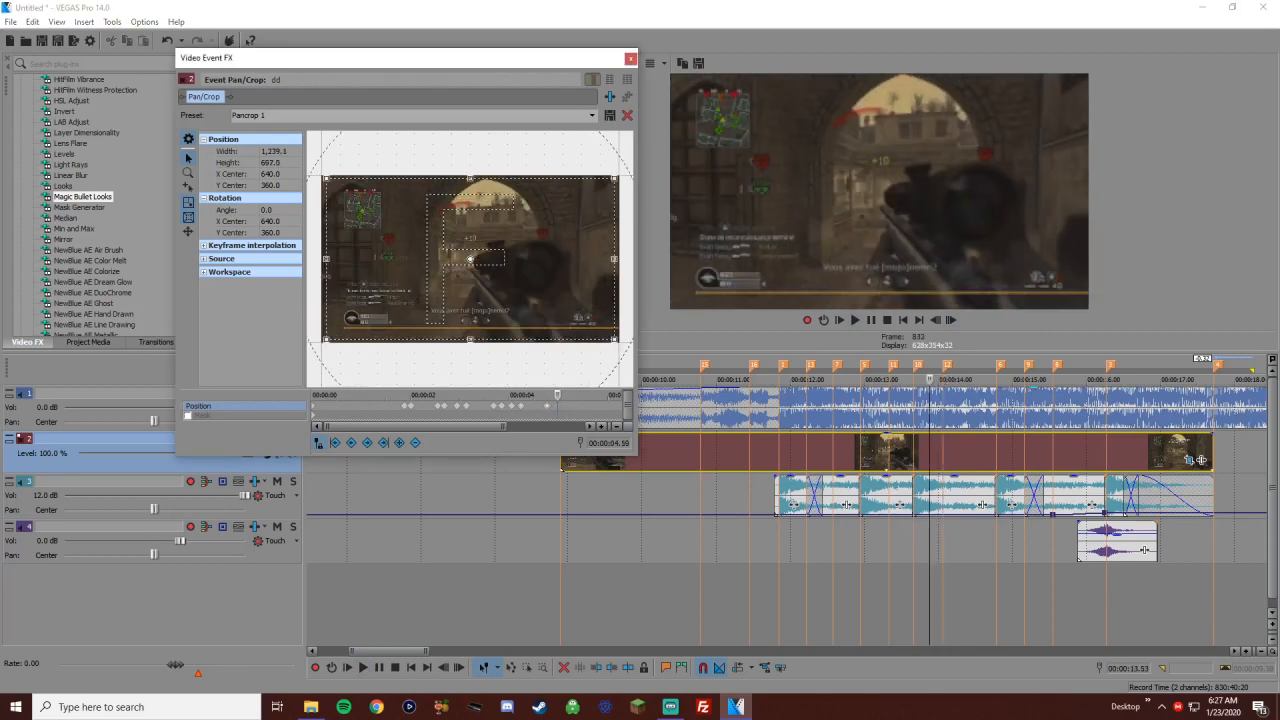
Play the section from marker 11 to check how the crop moves up to marker 12
click(547, 405)
click(749, 600)
key(space)
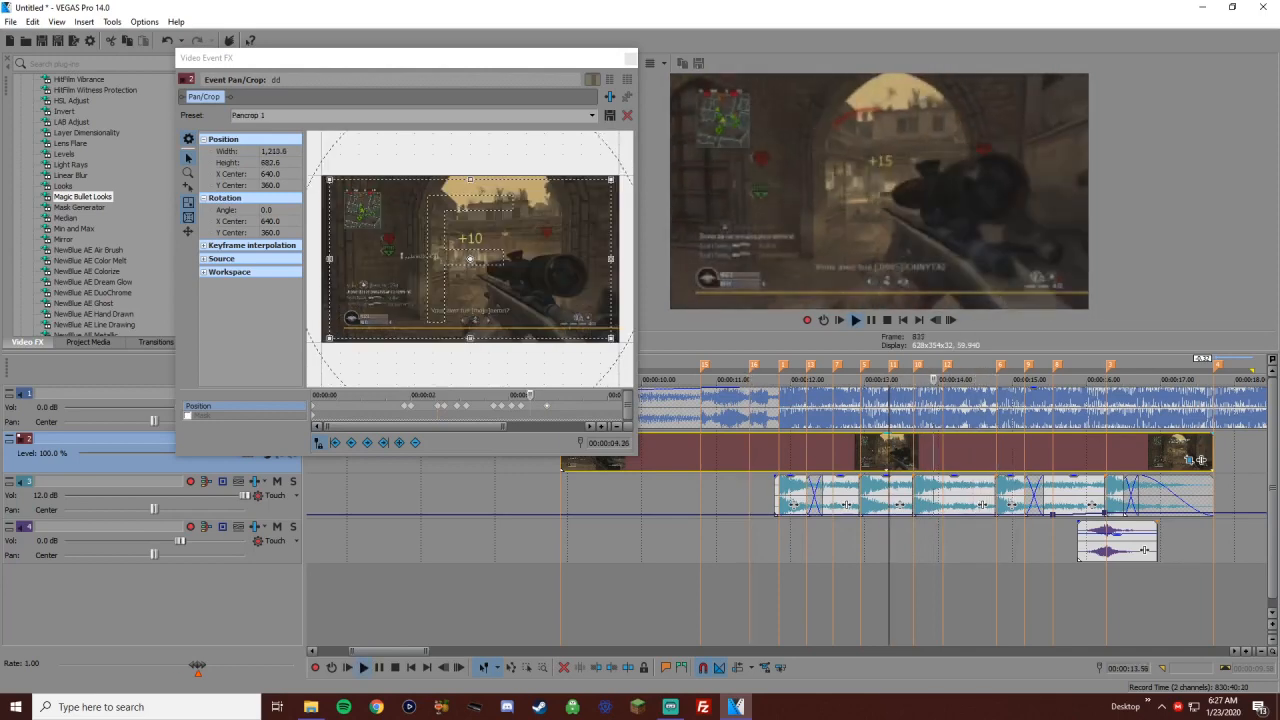
key(space)
At marker 12, add a crop keyframe tightened to about 1,219 × 685
key(ctrl+Right)
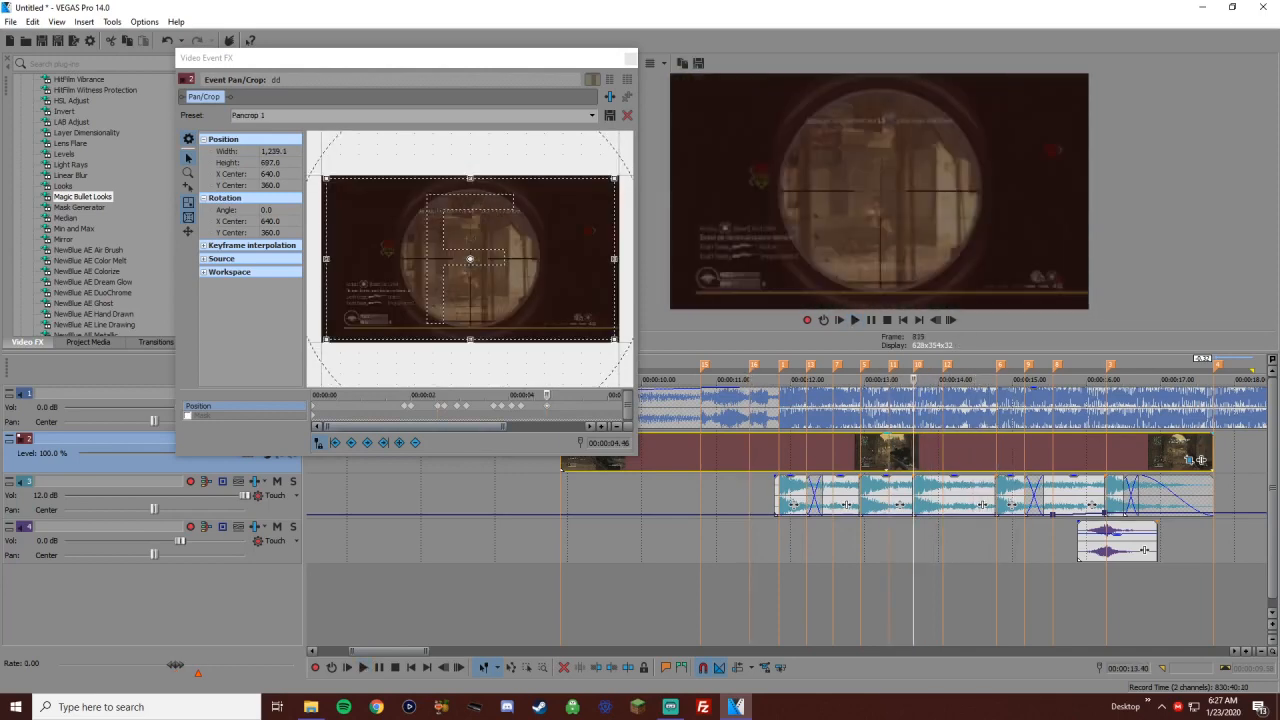
click(950, 320)
click(950, 320)
click(950, 320)
click(950, 320)
click(950, 320)
click(950, 320)
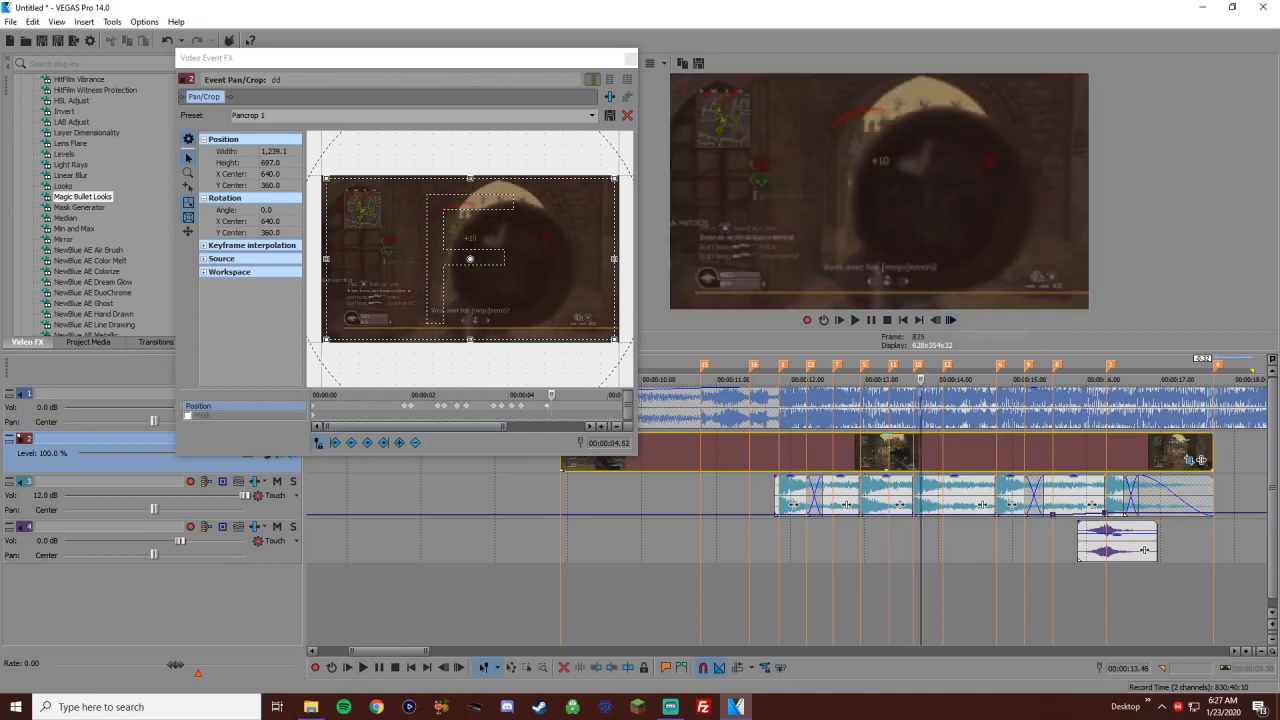
key(ctrl+Right)
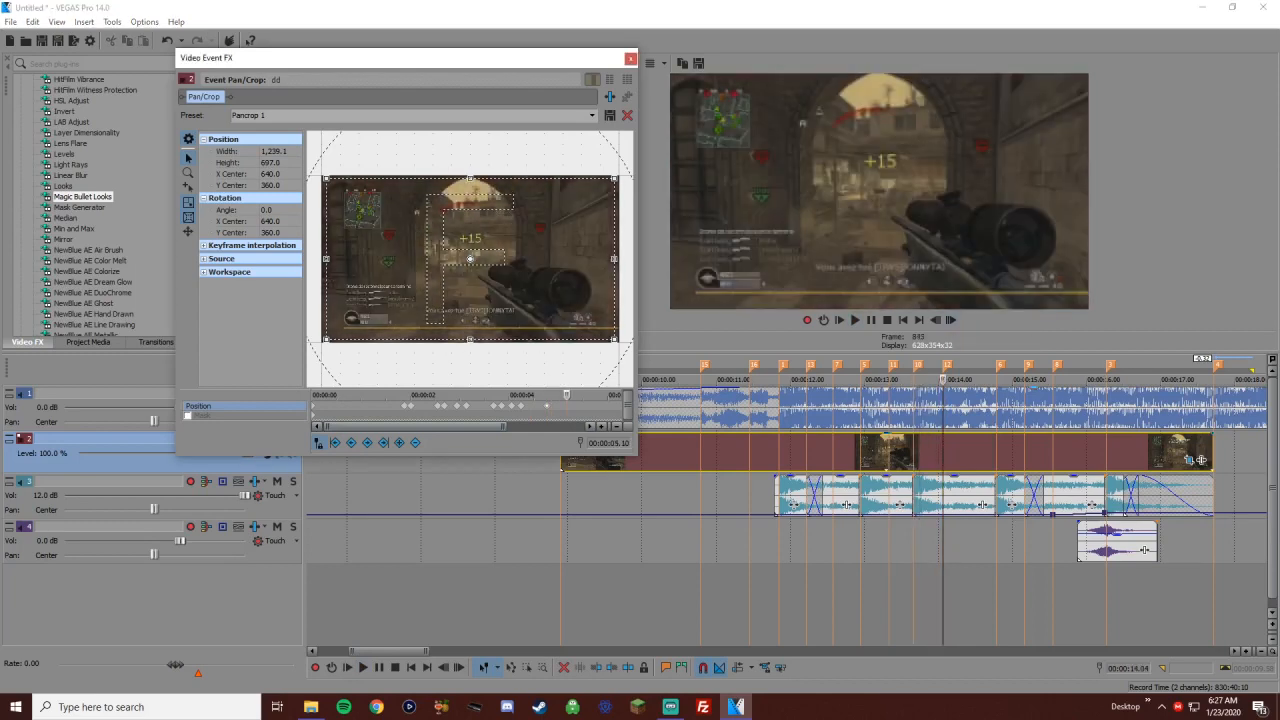
drag(614, 339, 611, 338)
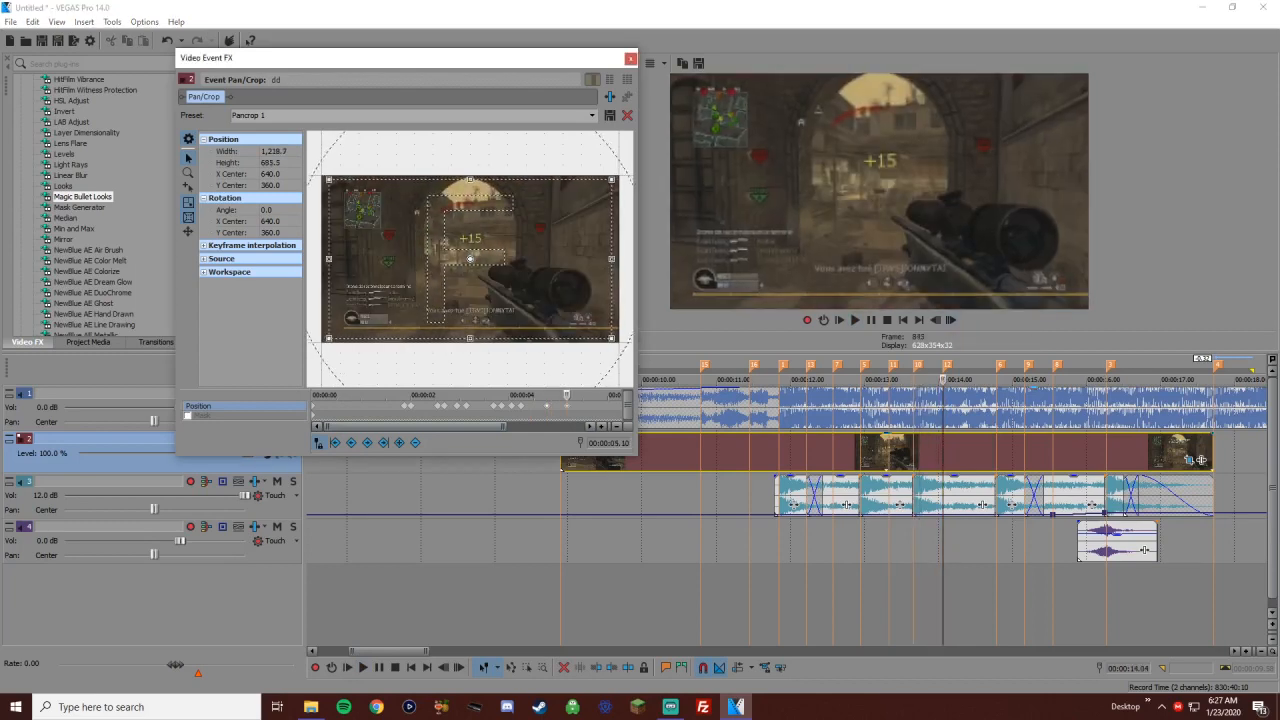
Eight frames after marker 12, add a crop keyframe tightened to about 1,168 × 657
click(951, 320)
click(951, 320)
click(951, 320)
click(951, 320)
click(951, 320)
click(951, 320)
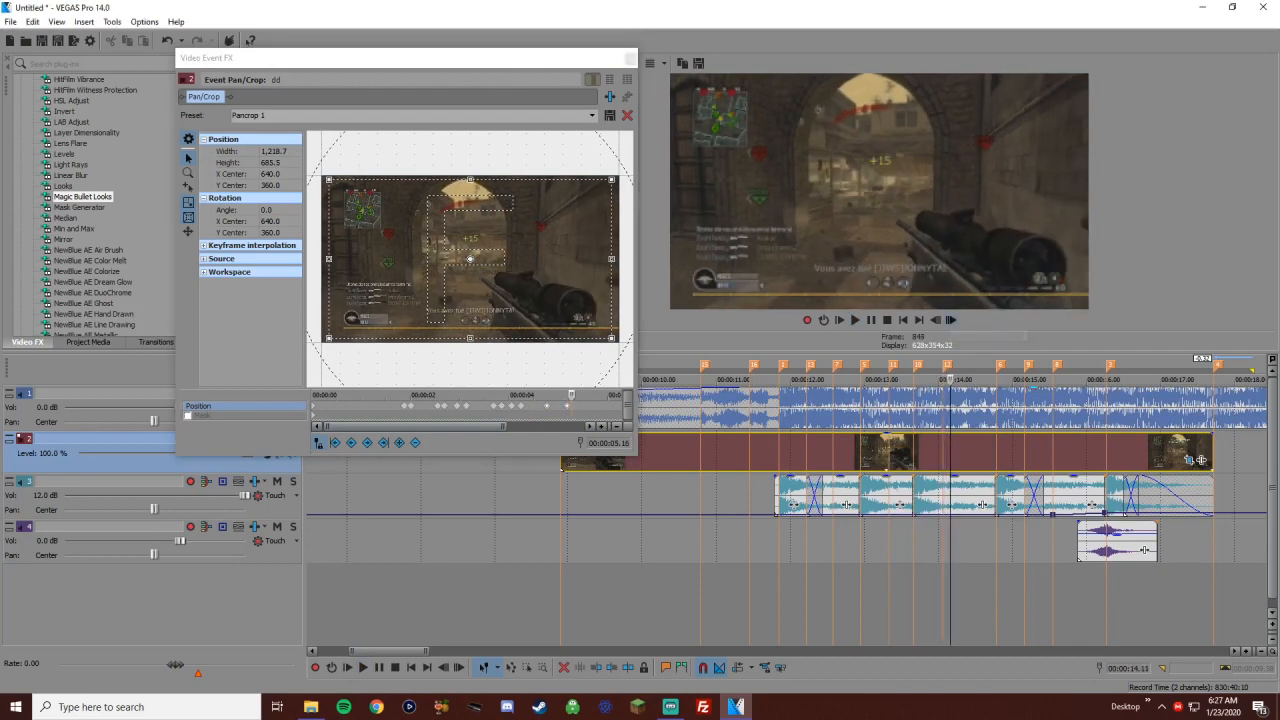
click(951, 320)
click(951, 320)
drag(611, 338, 605, 334)
Restore the full 1,280 × 720 crop at the marker following marker 12, and play the clip from marker 11
click(999, 365)
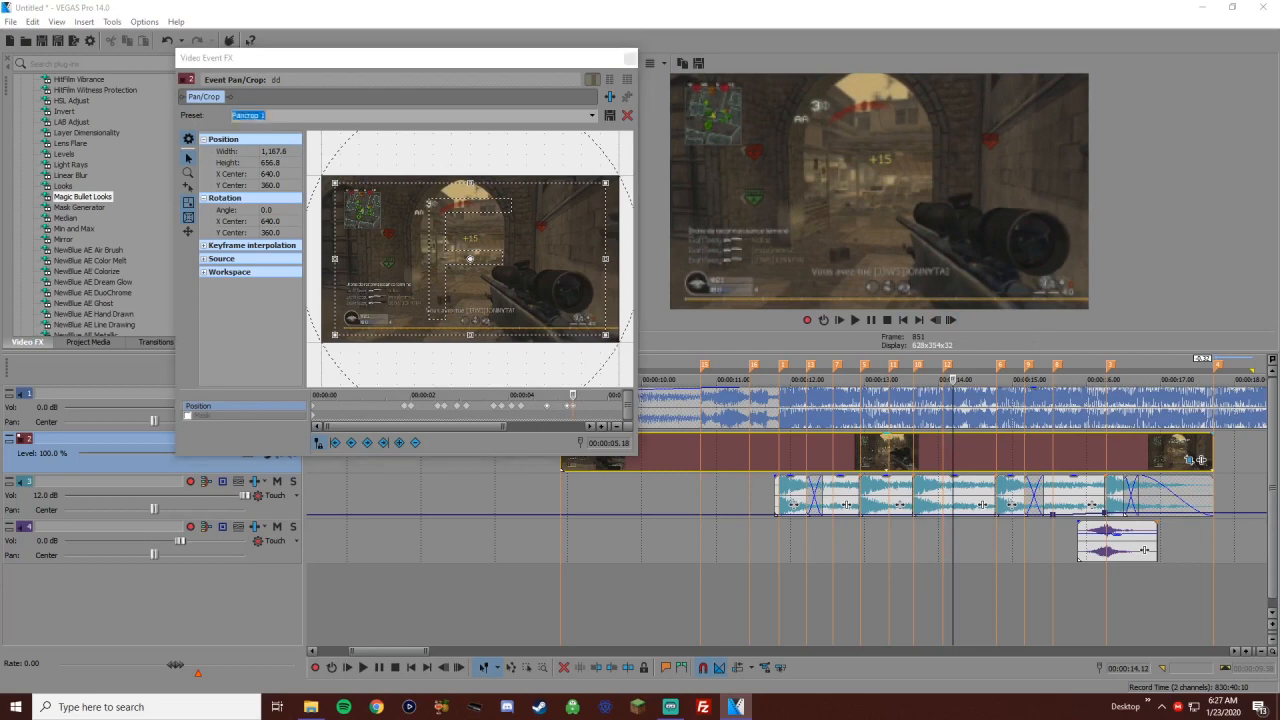
right_click(482, 298)
click(538, 307)
click(891, 365)
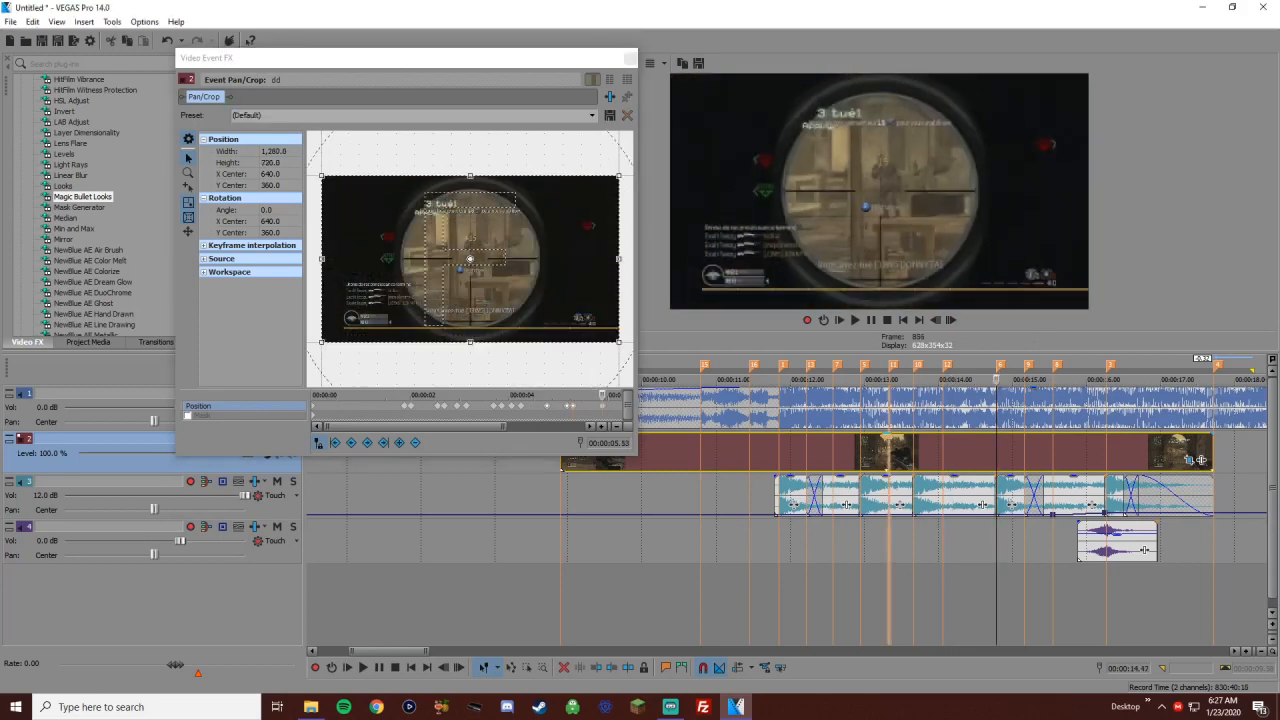
key(space)
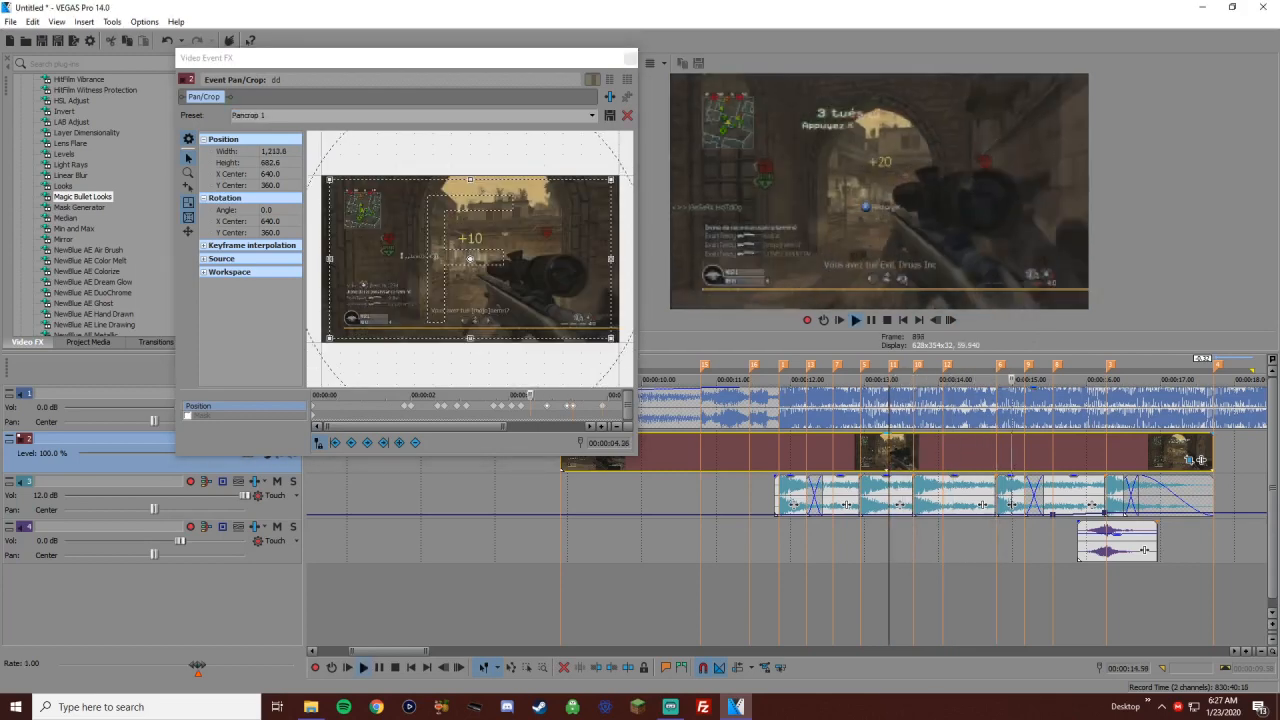
Add a crop keyframe tightened to about 1,249 × 703 at frame 899, shortly after the first marker following marker 12
key(space)
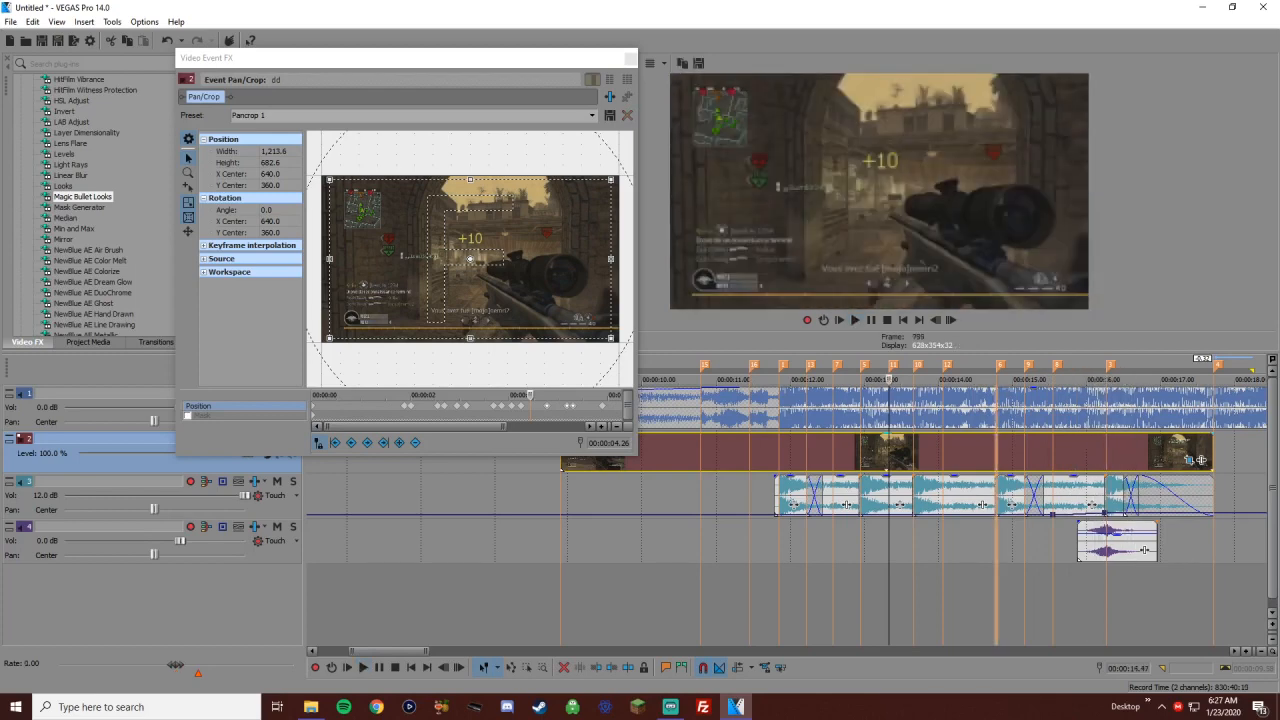
click(999, 365)
click(951, 320)
click(951, 320)
click(951, 320)
click(951, 320)
click(951, 320)
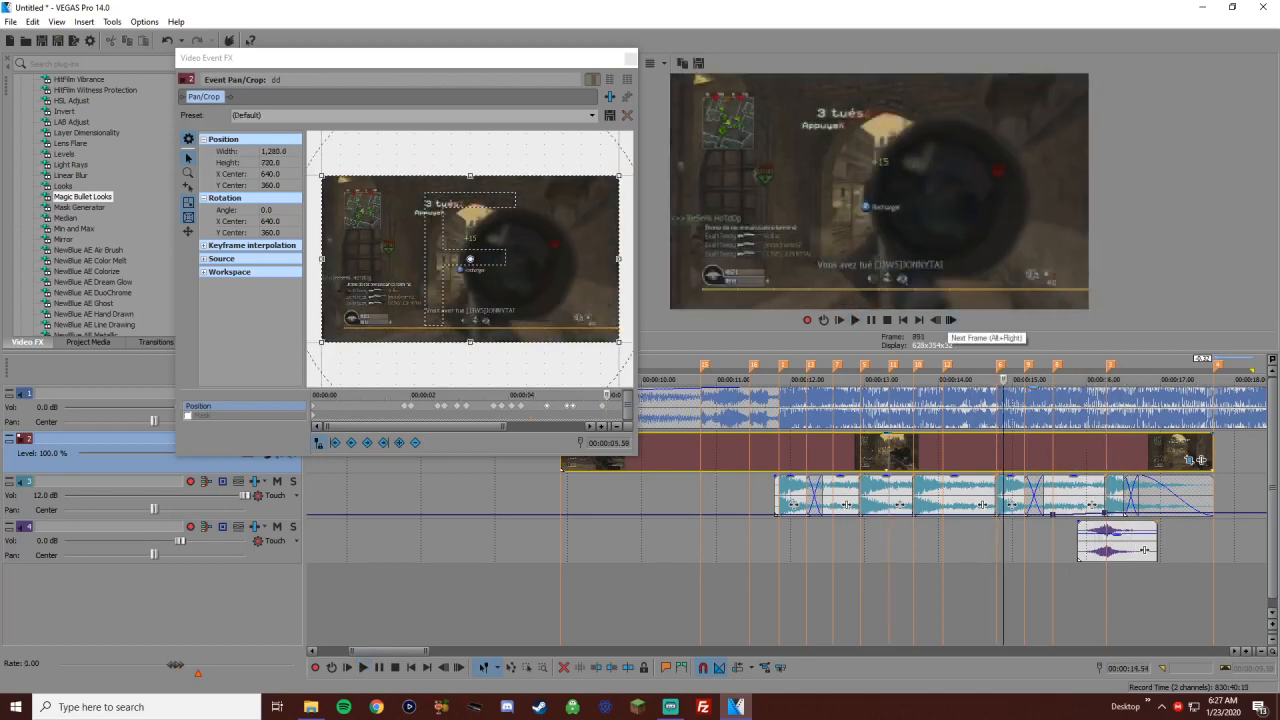
click(951, 320)
click(951, 320)
click(951, 320)
click(951, 320)
click(951, 320)
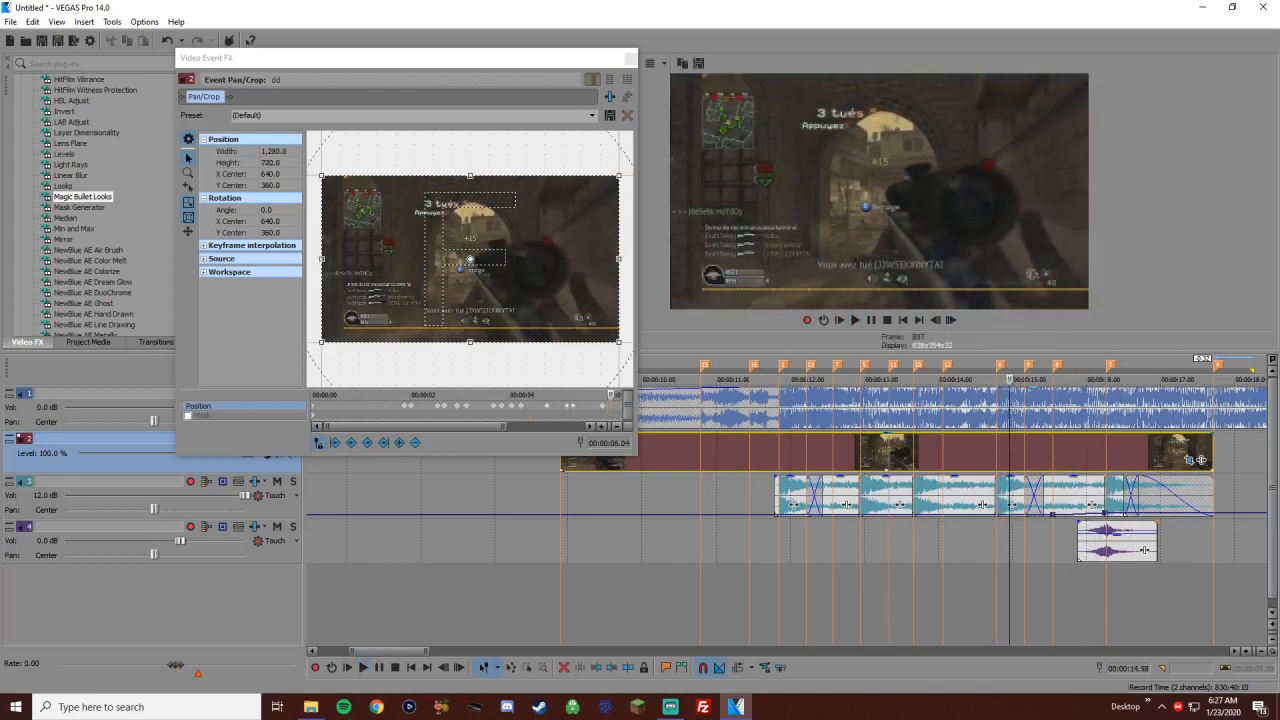
click(951, 320)
click(951, 320)
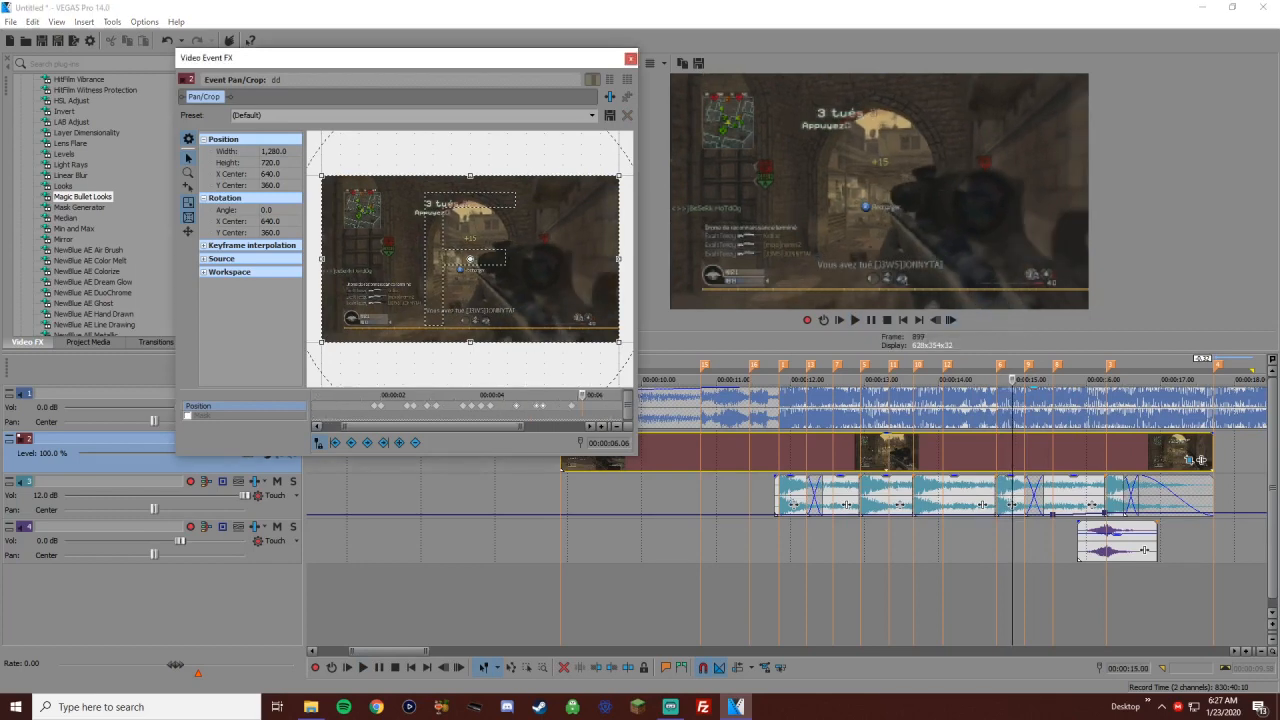
key(ctrl+v)
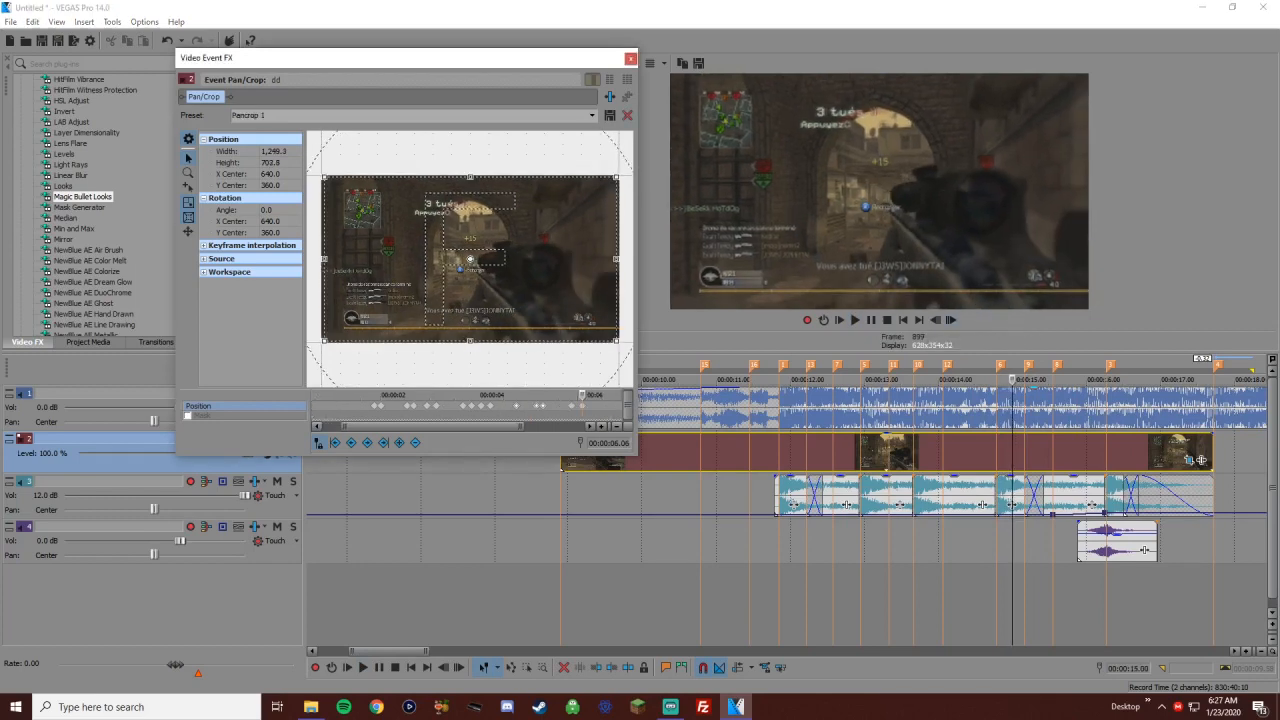
Restore the full 1,280 × 720 crop at the third marker after marker 12
click(1053, 364)
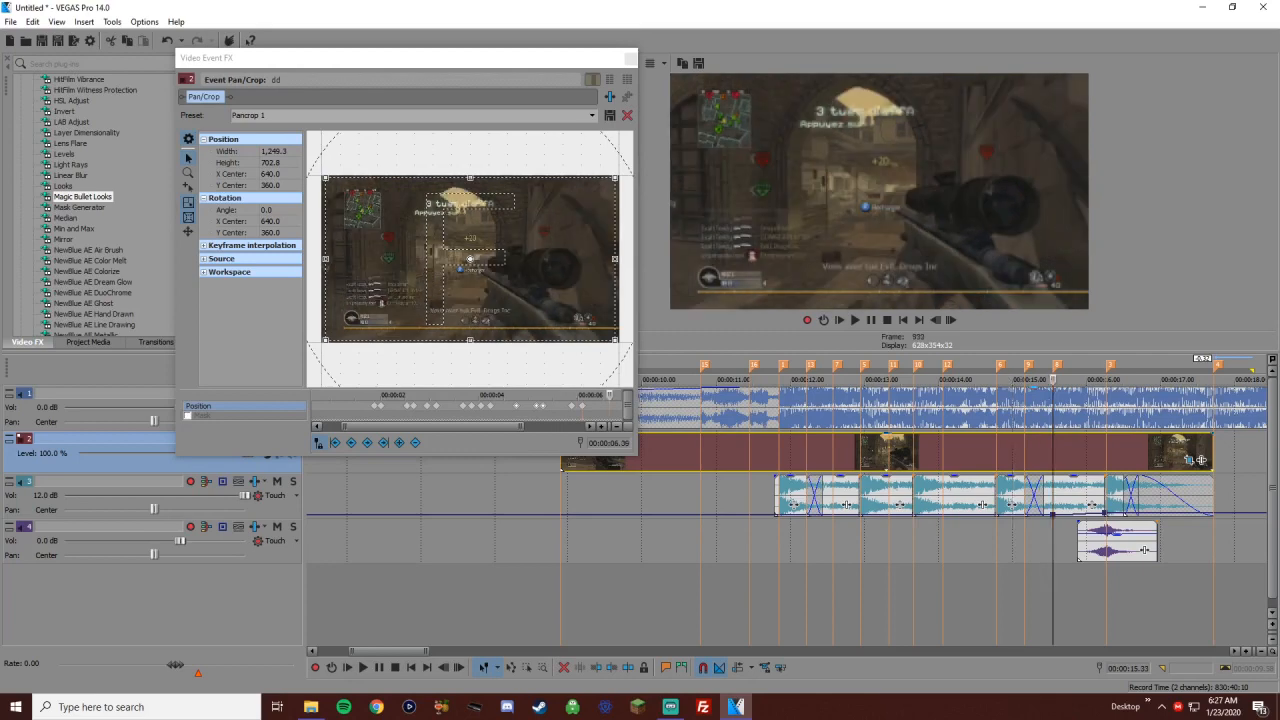
right_click(492, 305)
click(510, 312)
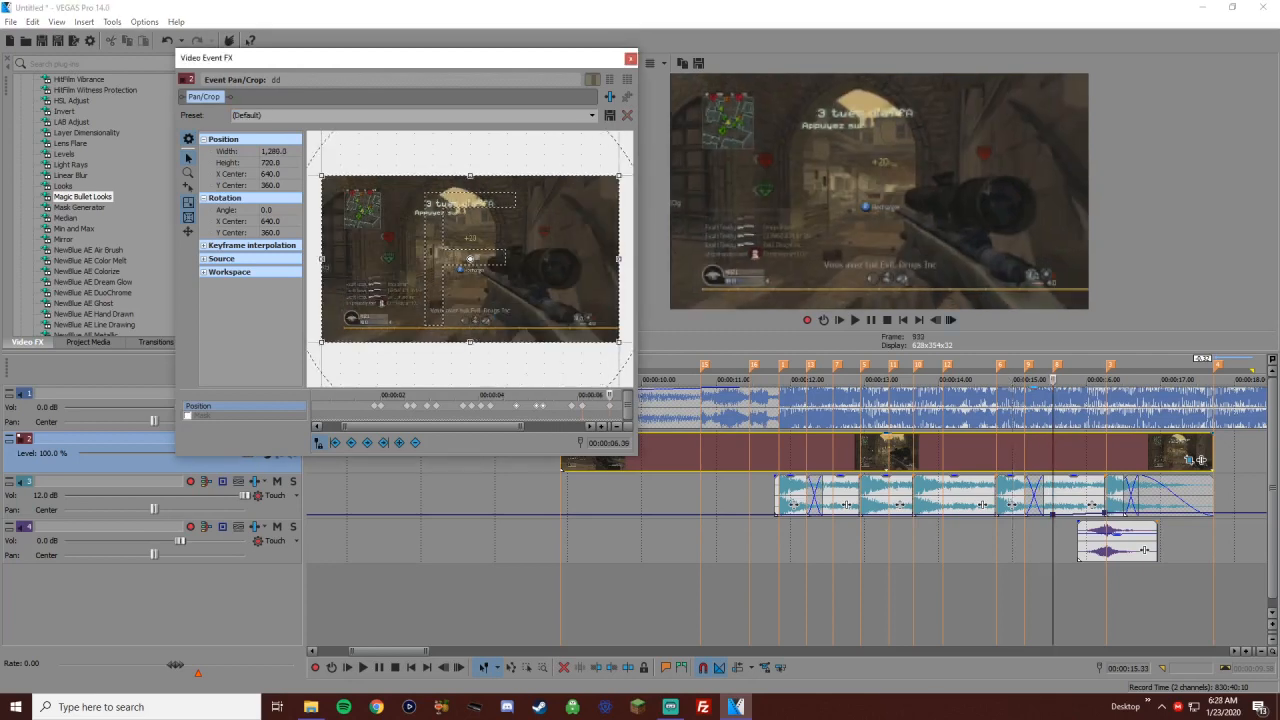
About six frames past the third marker after marker 12, add a crop keyframe tightened to about 1,209 × 680
click(951, 320)
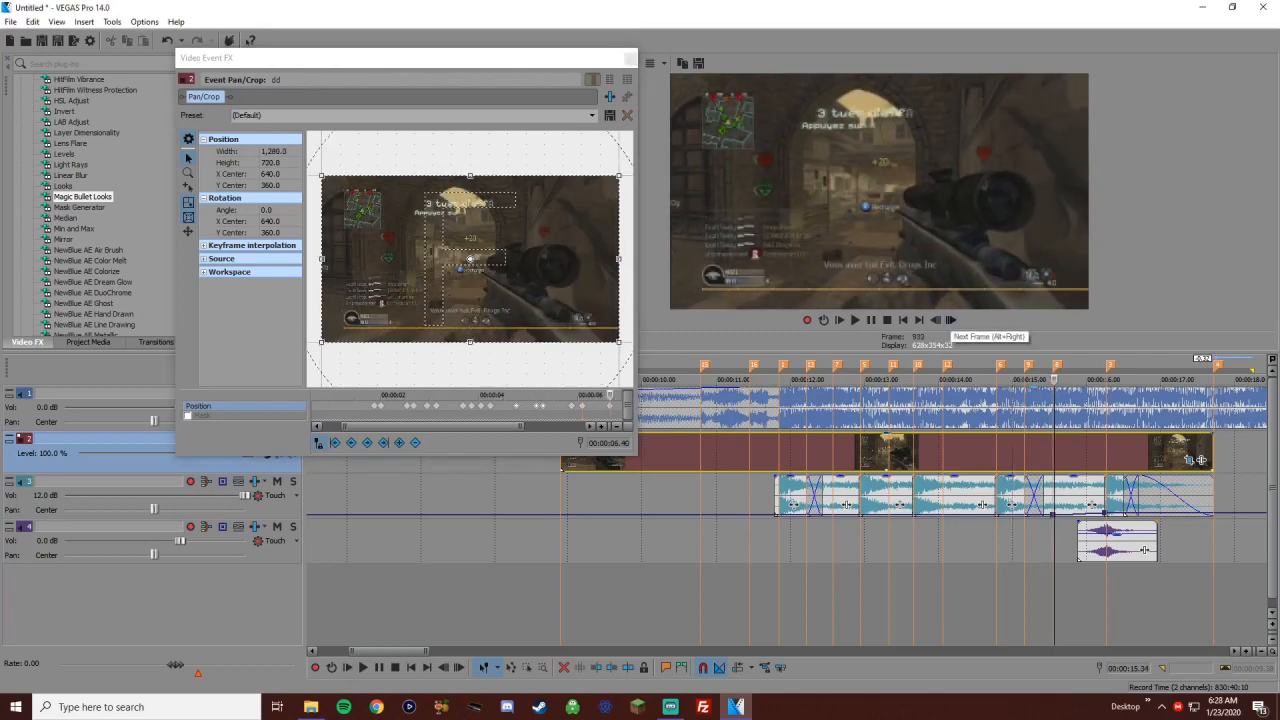
click(951, 320)
click(951, 320)
click(951, 320)
click(951, 320)
click(951, 320)
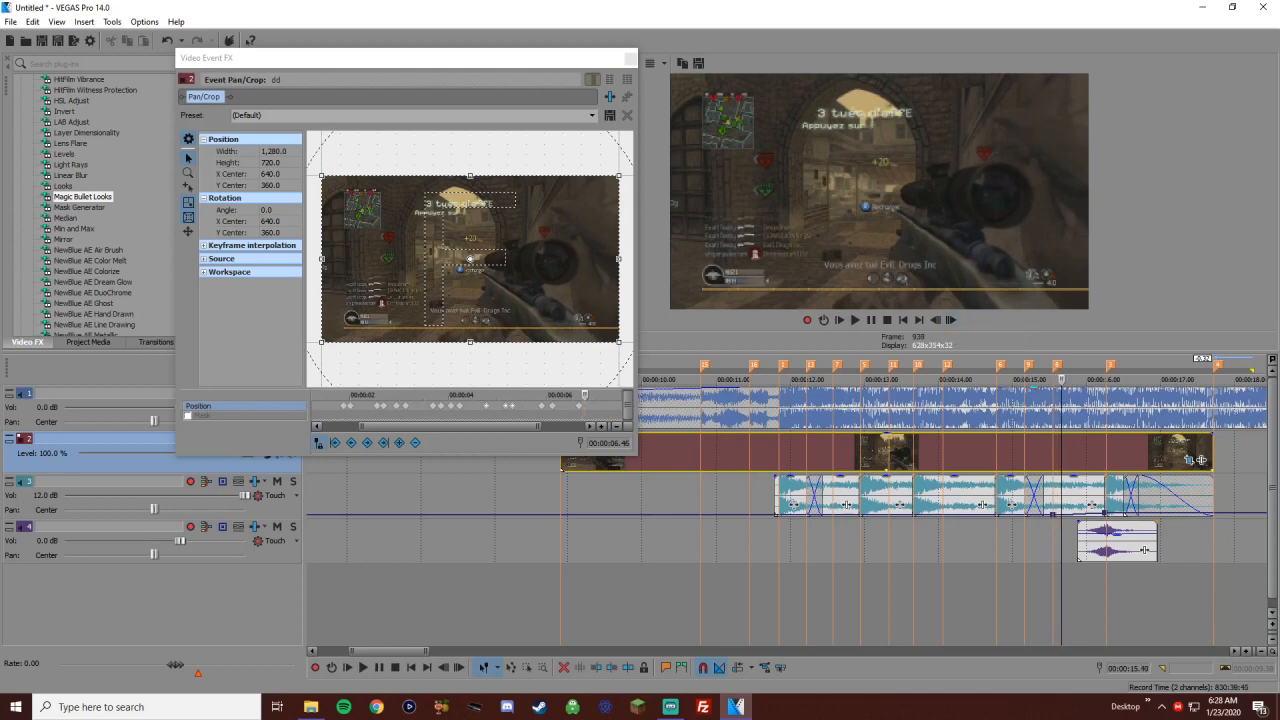
drag(619, 342, 610, 337)
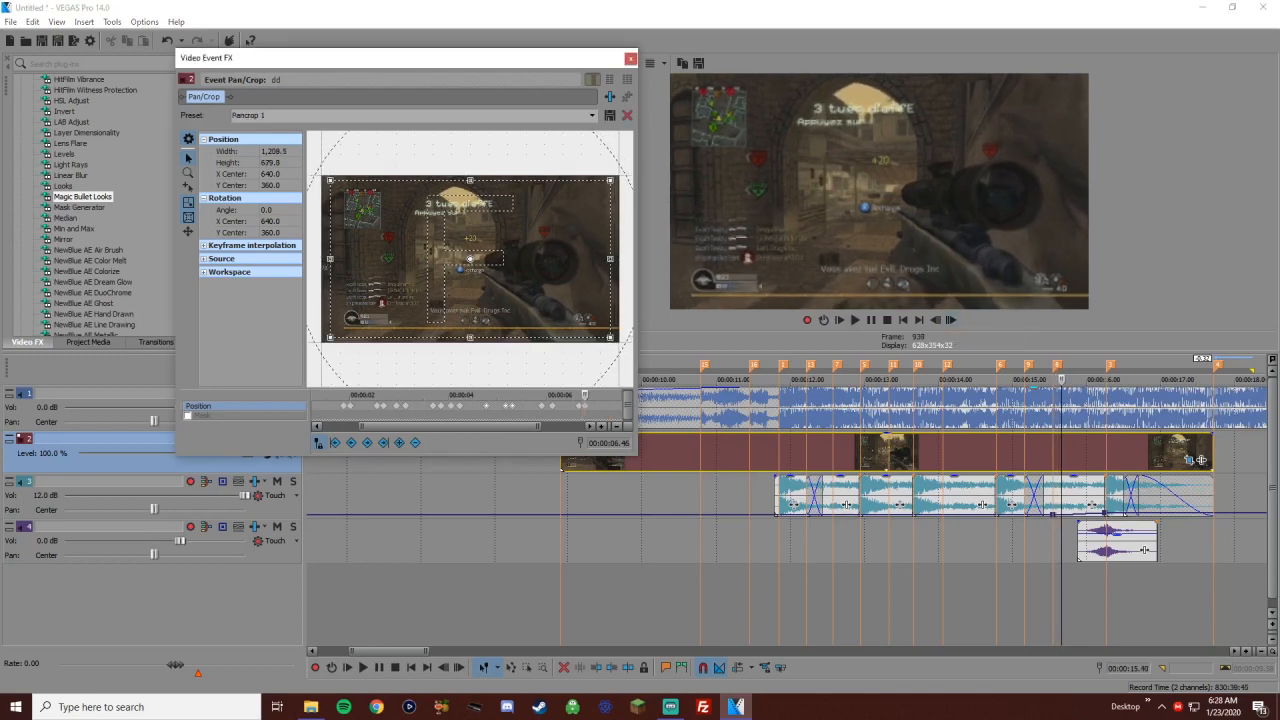
Restore the full 1,280 × 720 crop at the fourth marker after marker 12, over the purple audio clip
click(1106, 364)
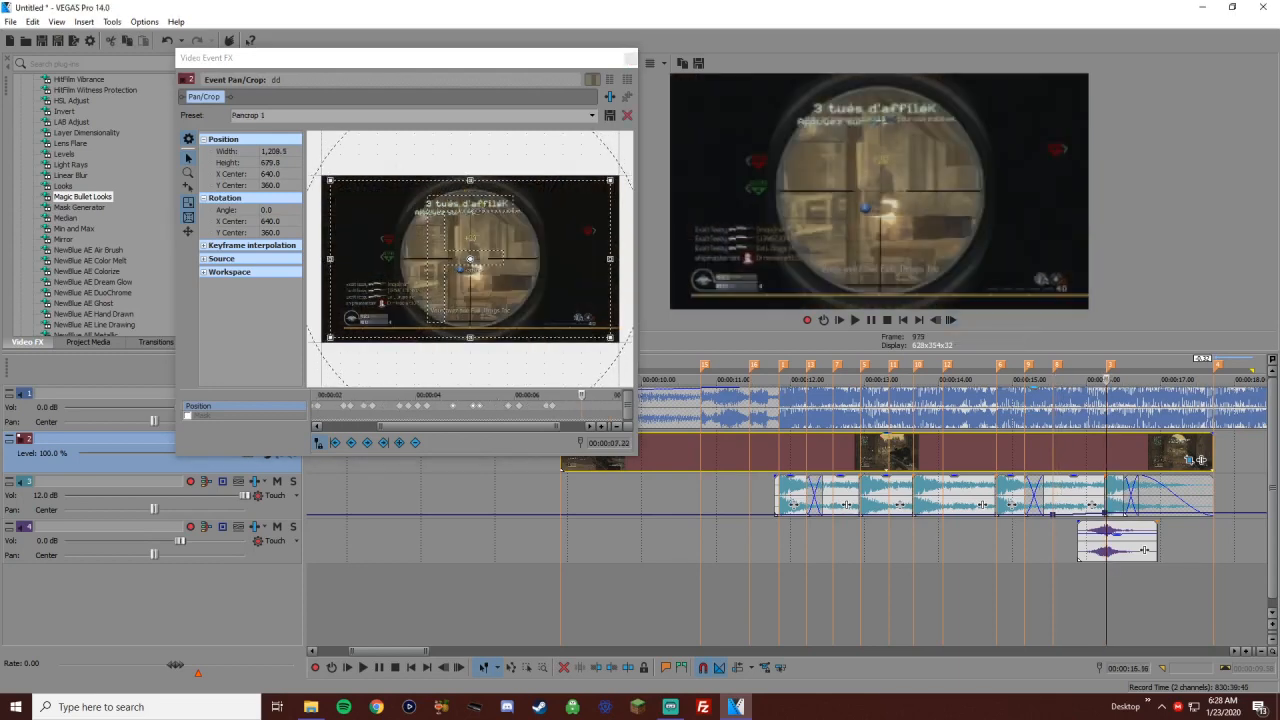
right_click(527, 321)
click(555, 329)
At frame 989, shortly past the fourth marker after marker 12, add a crop keyframe tightened to about 1,188 × 668
click(951, 320)
click(951, 320)
click(951, 320)
click(951, 320)
click(951, 320)
click(951, 320)
click(951, 320)
click(951, 320)
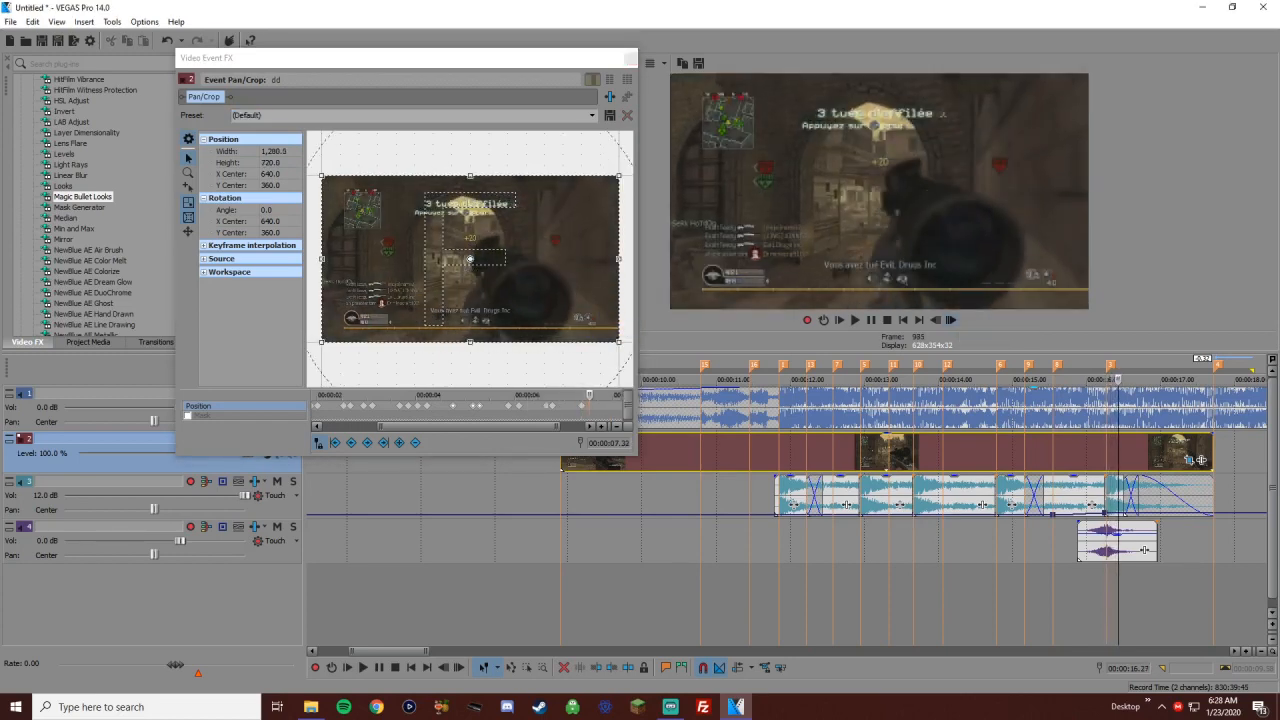
click(951, 320)
click(951, 320)
click(951, 320)
click(951, 320)
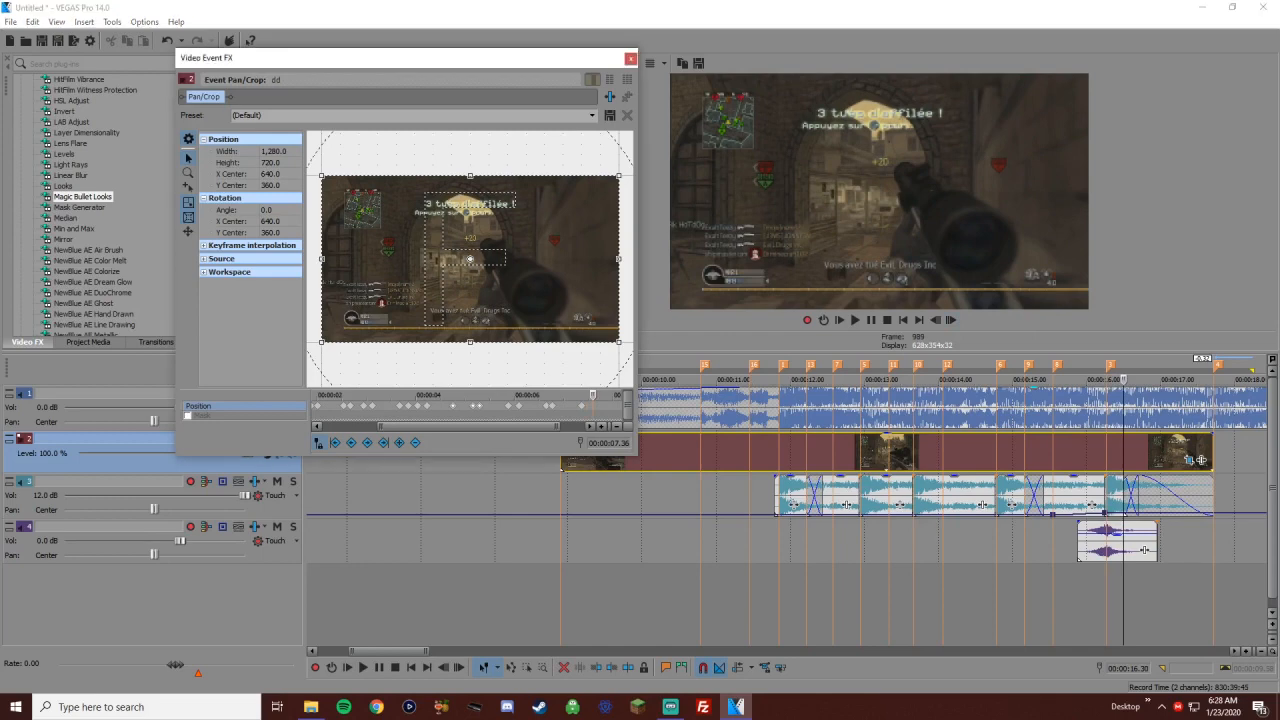
drag(619, 176, 608, 182)
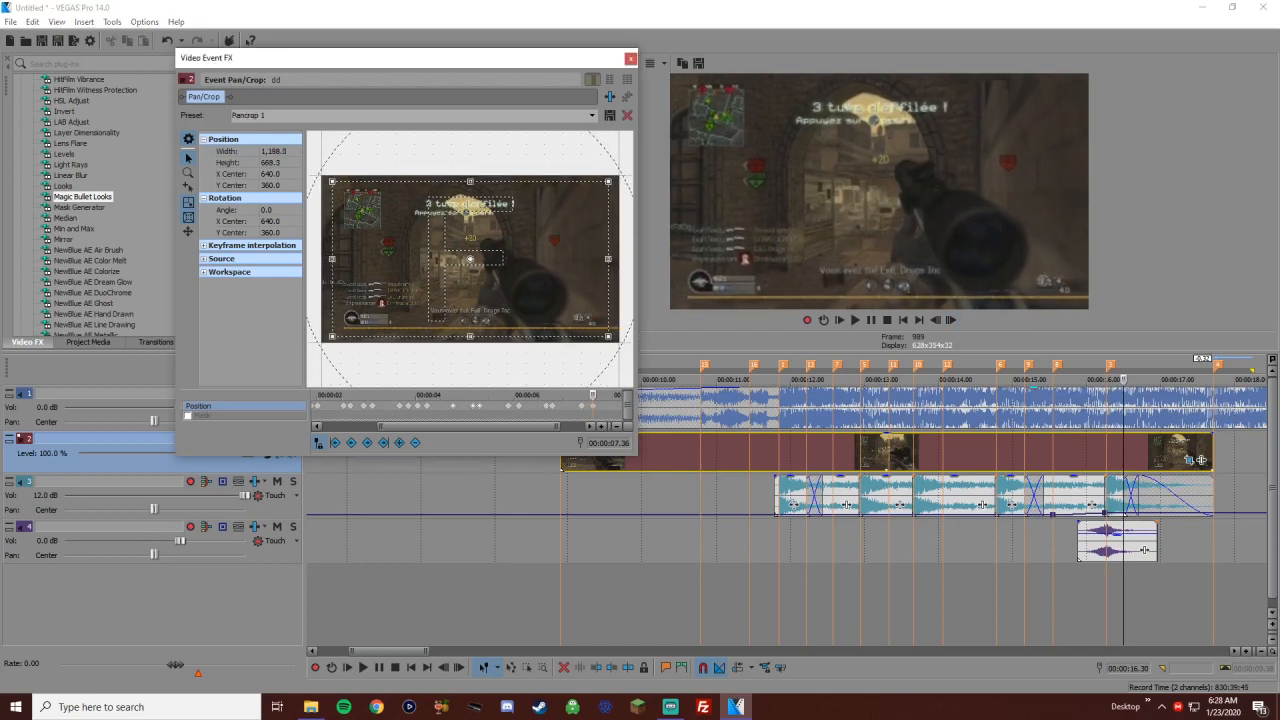
Add a final crop keyframe tightened to about 1,157 × 651 at the end of the clip
scroll(469, 405, down, 1)
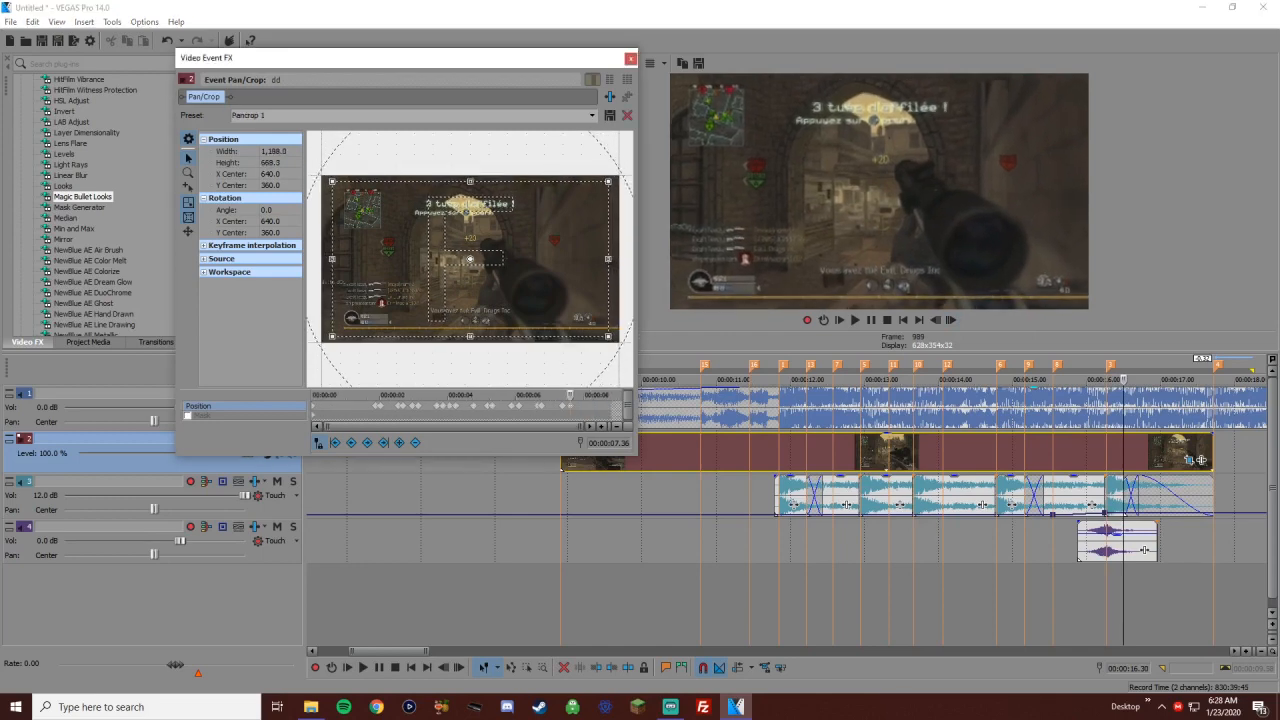
key(space)
drag(608, 182, 603, 184)
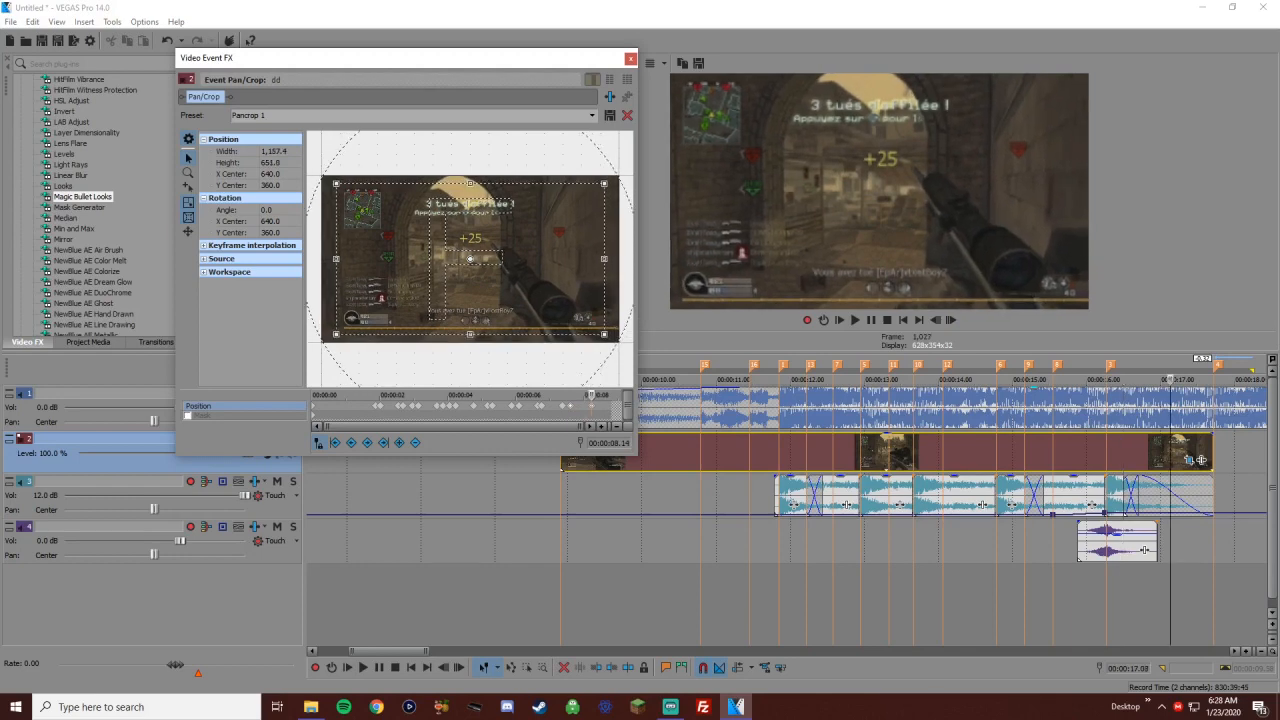
Play the clip from marker 16 to check the crop zooms against the beat
click(749, 600)
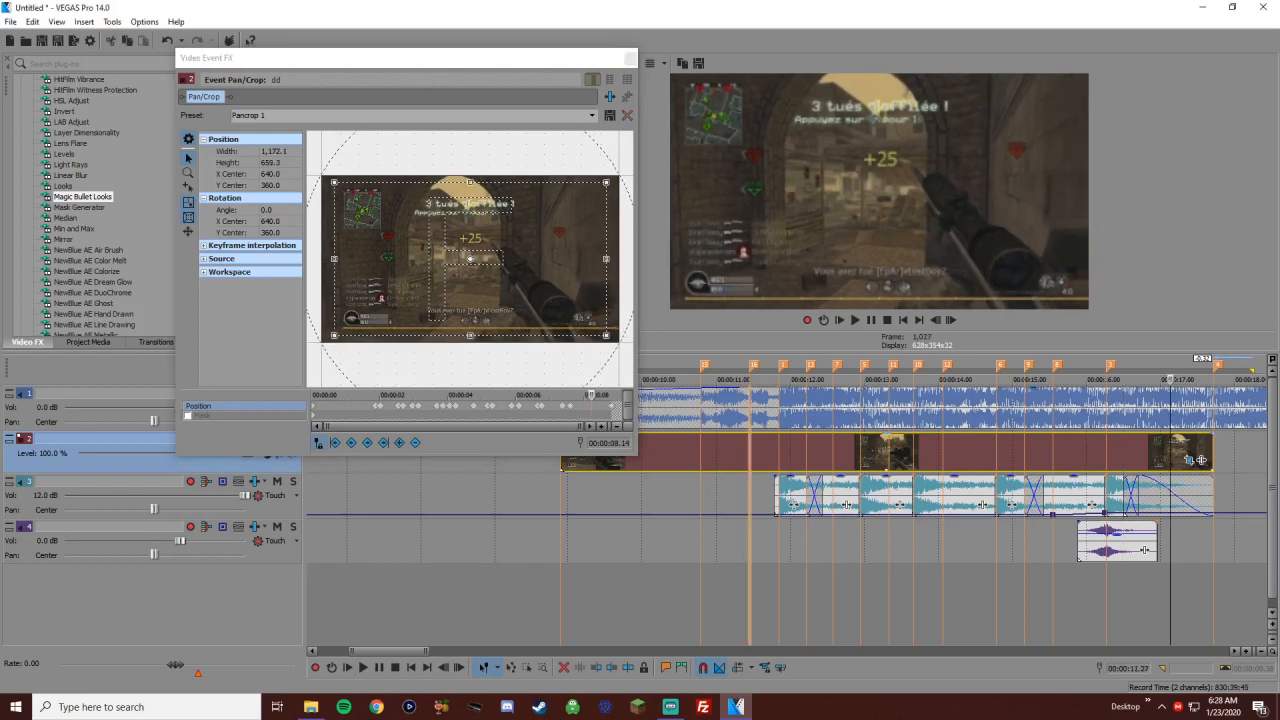
key(space)
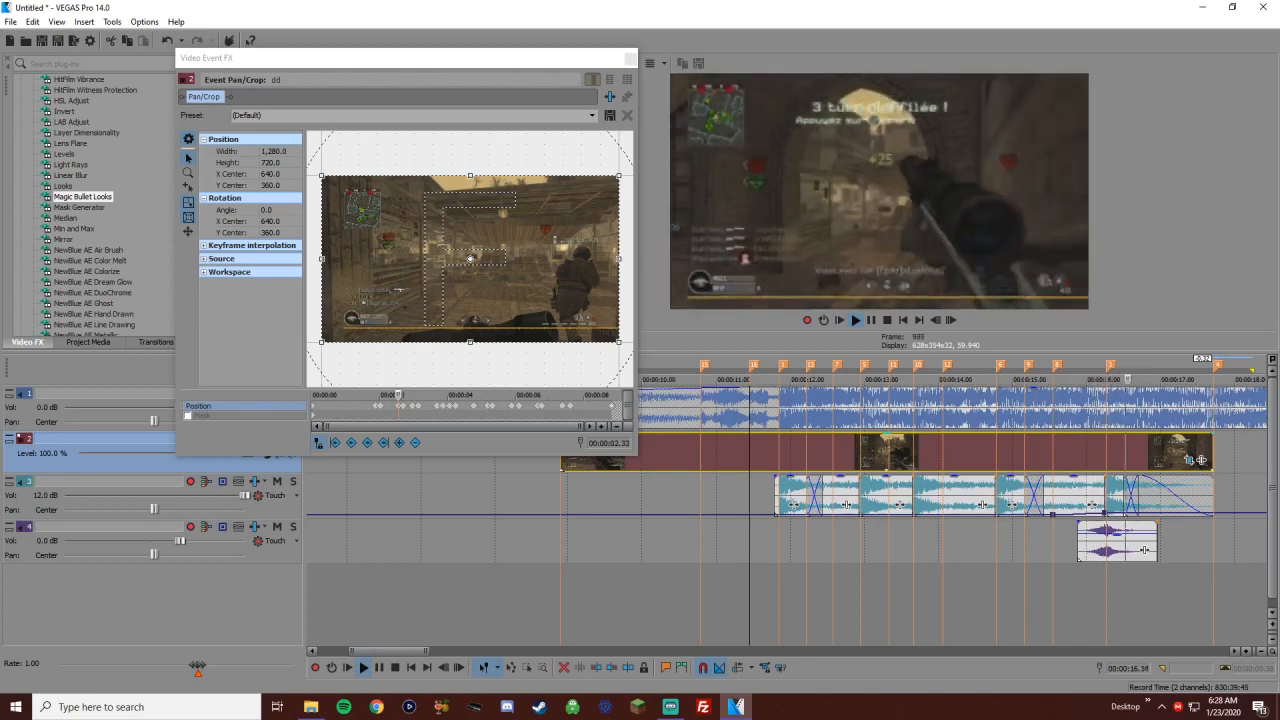
key(space)
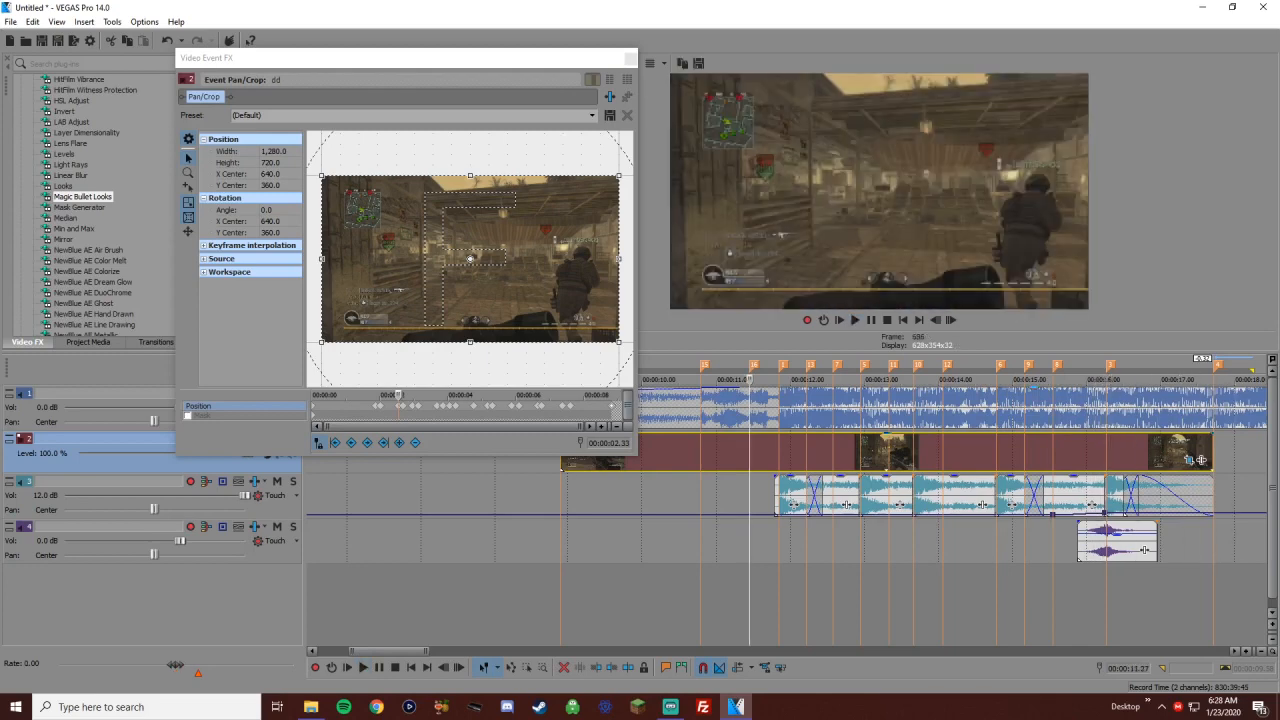
Select the clip's pan/crop keyframes, change their interpolation type, and close the pan/crop settings
click(611, 405)
scroll(470, 405, up, 1)
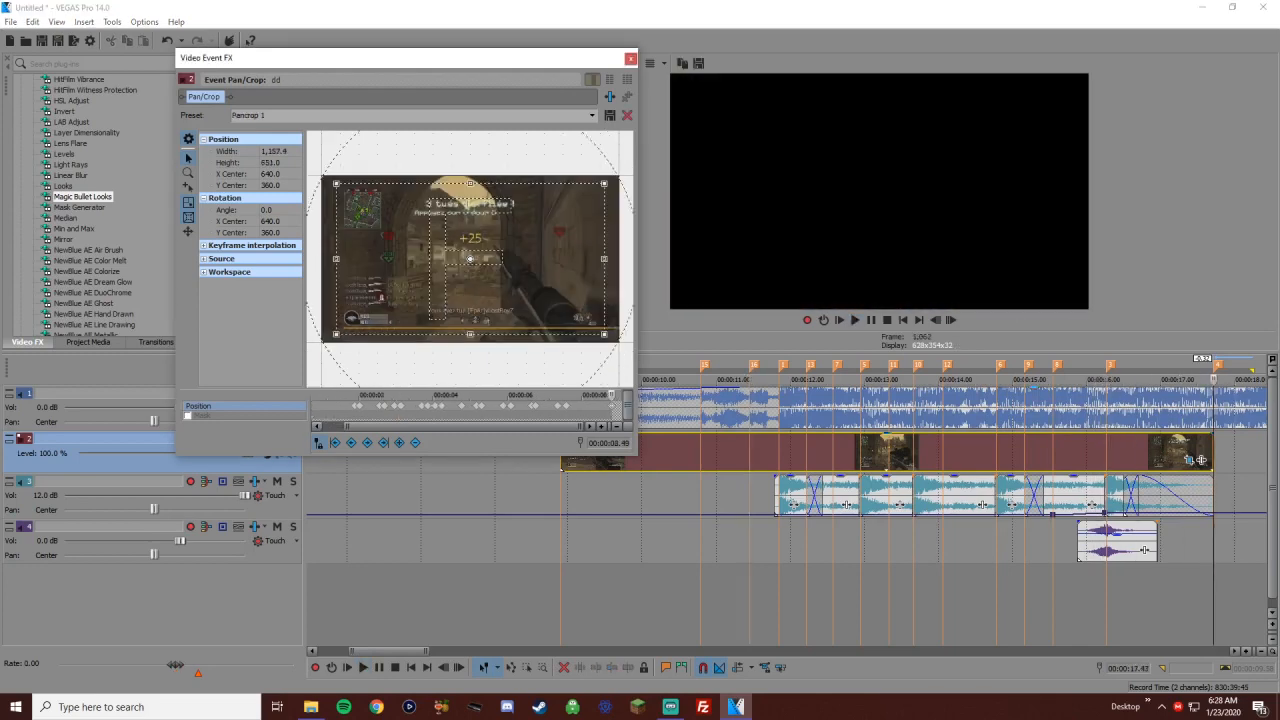
drag(611, 395, 313, 395)
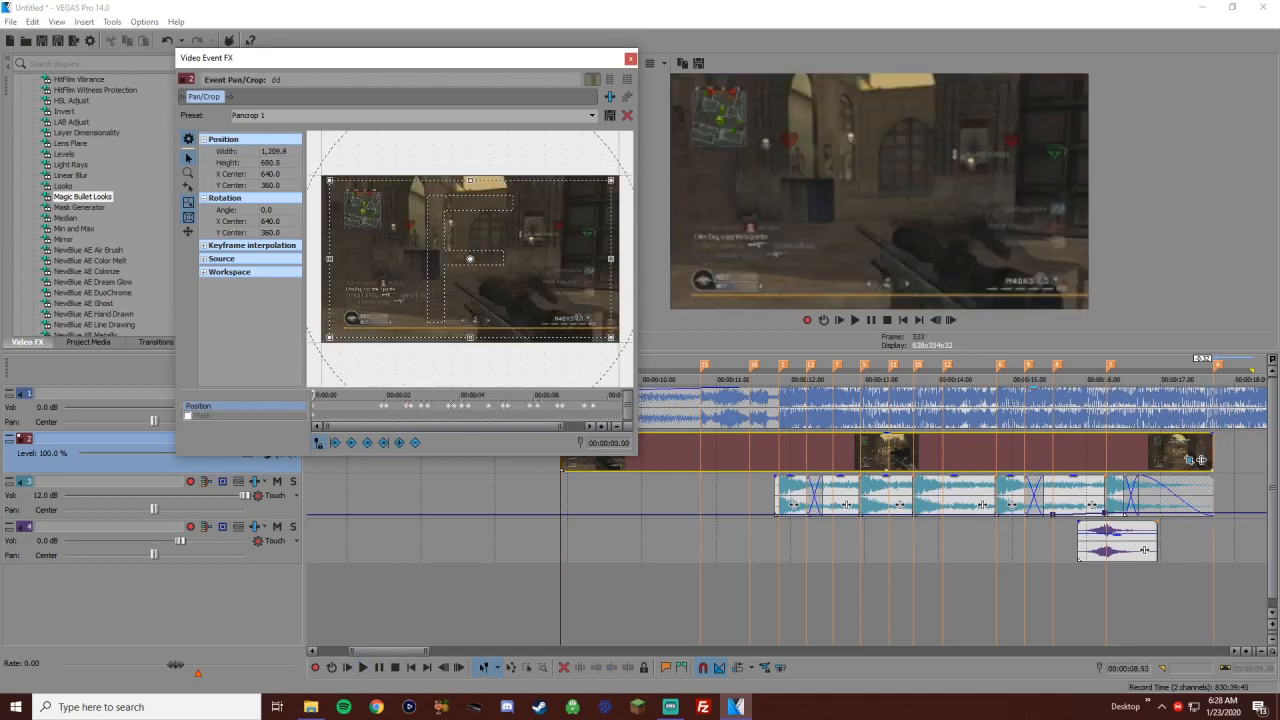
right_click(381, 406)
click(423, 530)
click(630, 58)
Play the clip from marker 16, stop, and step back frame by frame to 00:00:12.36 to inspect the zoom
key(ctrl+Right)
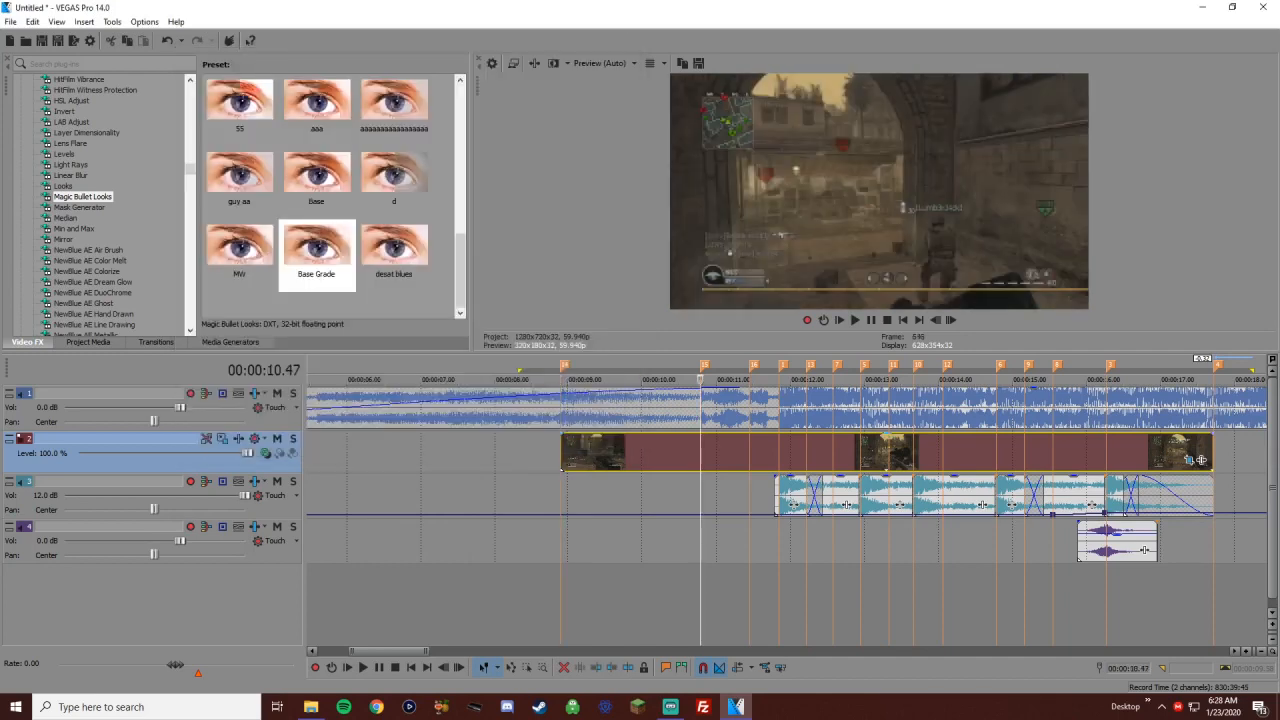
key(ctrl+Right)
key(space)
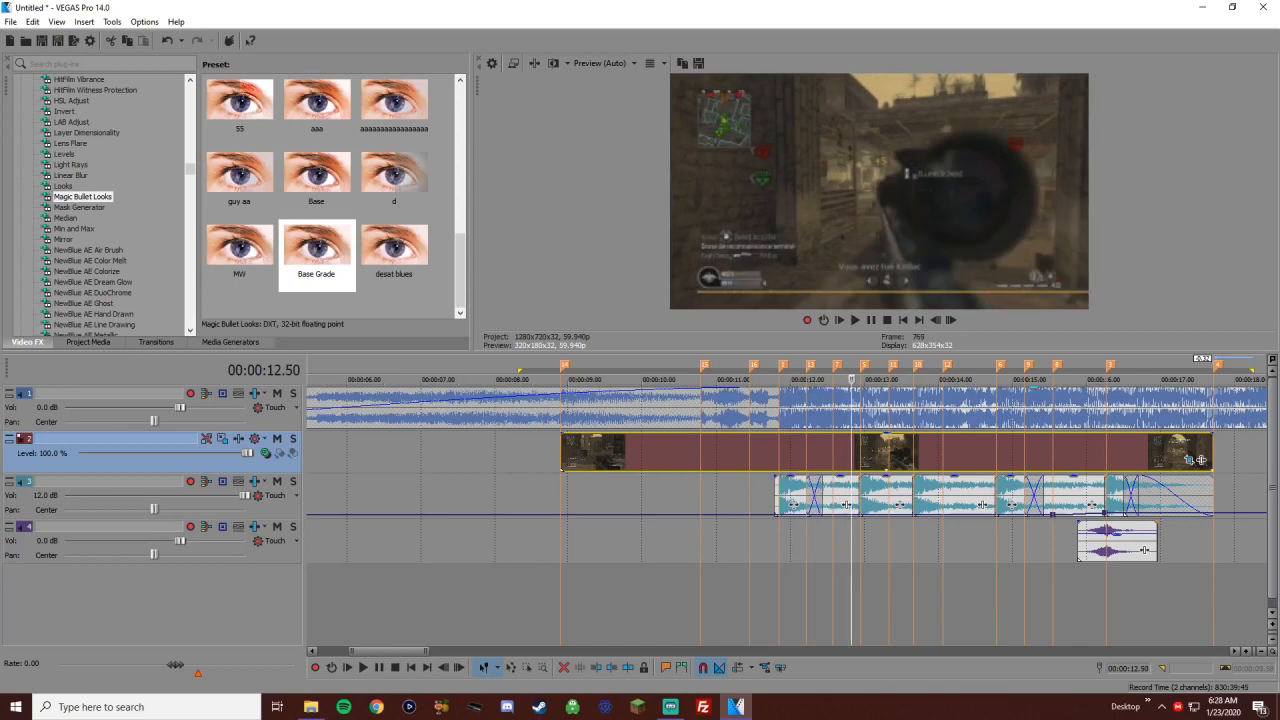
key(Left)
key(Left)
key(Left)
key(Left)
key(Left)
key(Left)
key(Left)
key(Left)
key(Left)
key(Left)
key(Left)
key(Left)
key(Left)
key(Left)
key(Left)
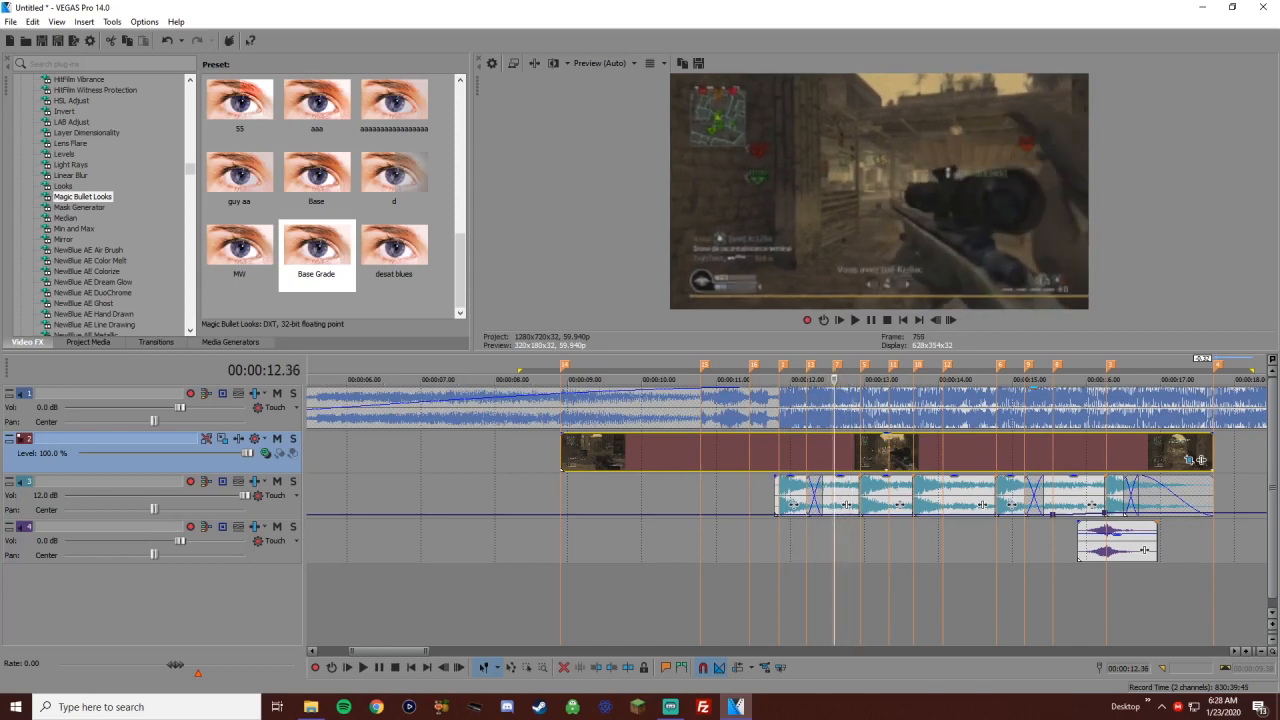
Play the clip from its start to review all the keyframed zooms
key(ctrl+Left)
key(ctrl+Left)
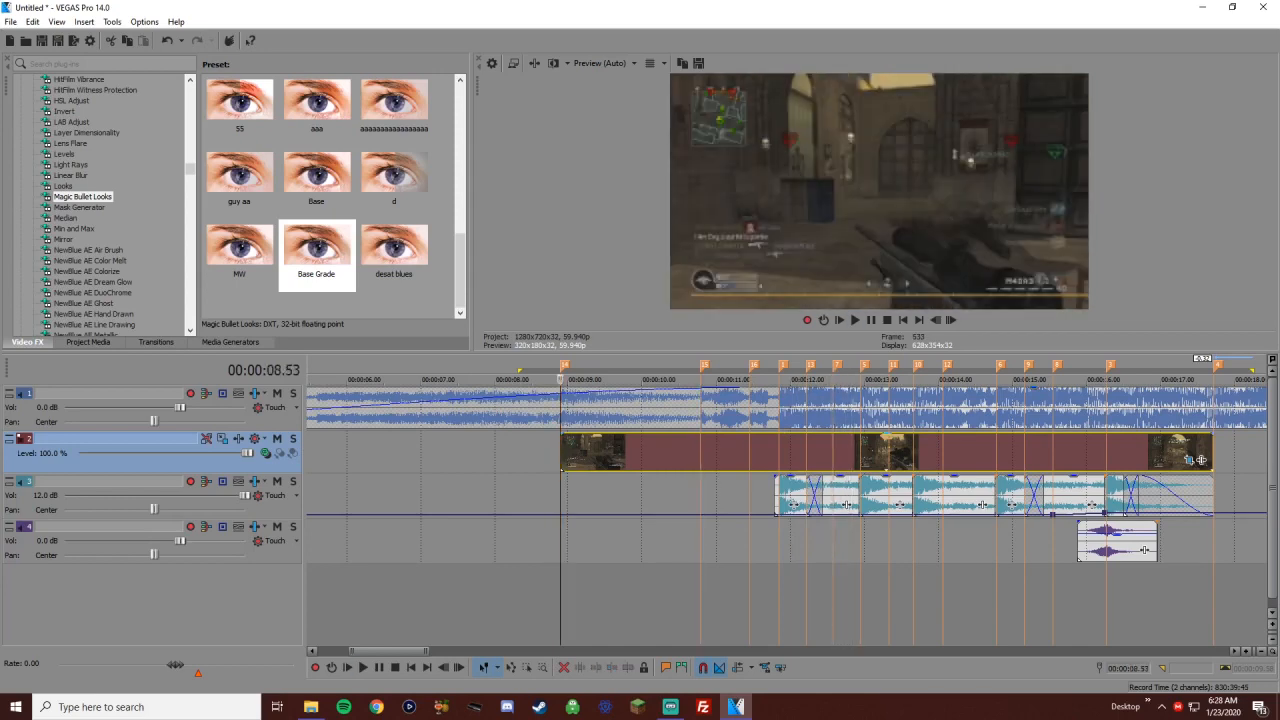
key(space)
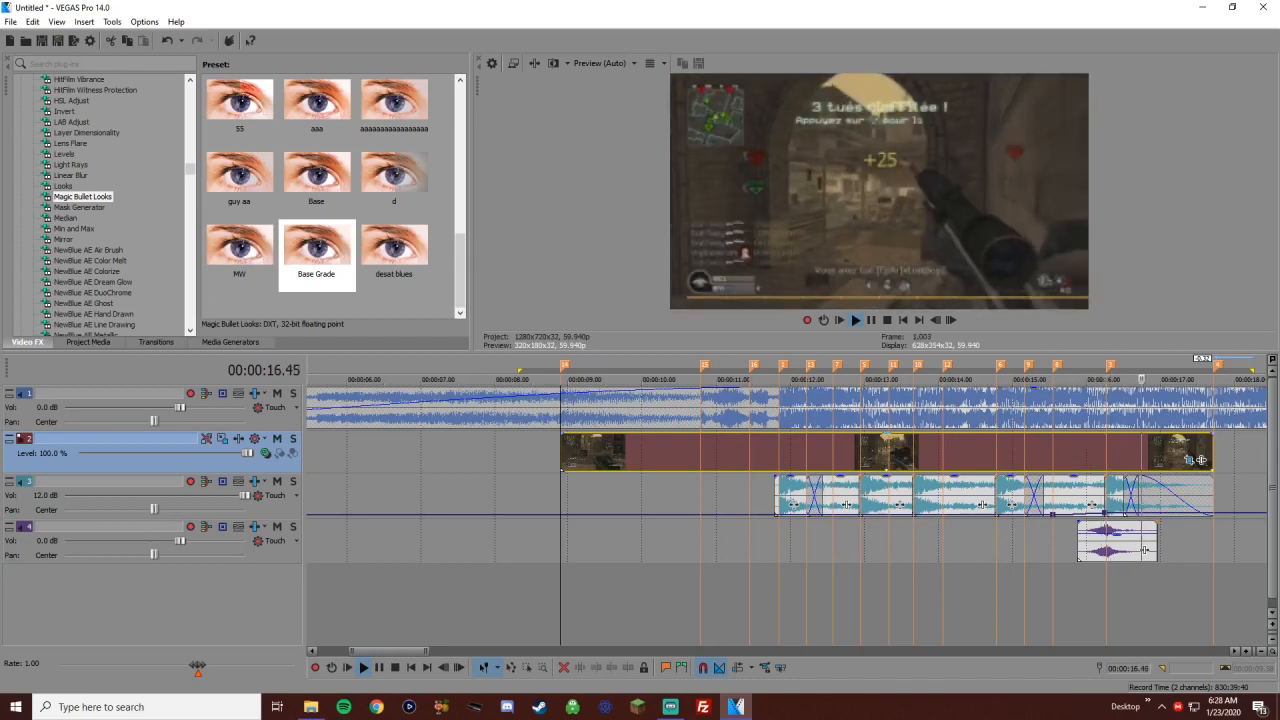
key(space)
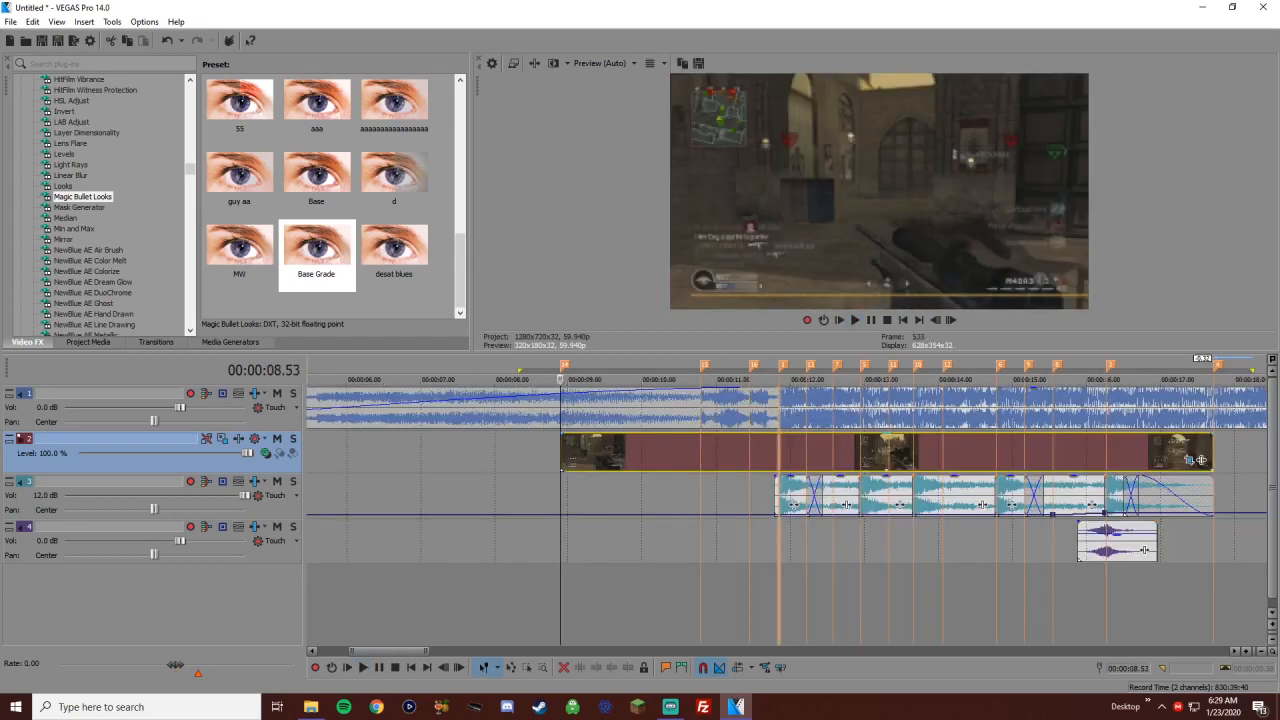
Move to marker 1, apply the S_Shake effect with the Reset preset to the gameplay clip, and close its settings
key(1)
scroll(786, 500, down, 2)
drag(190, 169, 190, 253)
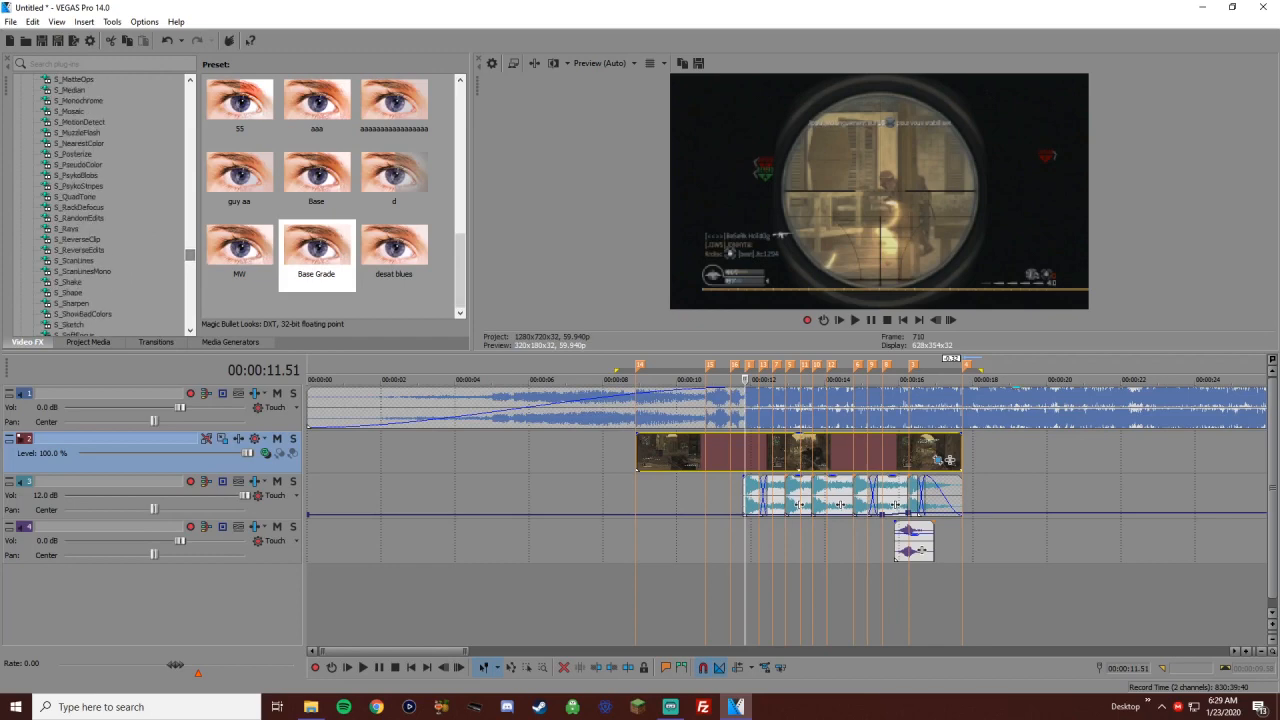
click(67, 282)
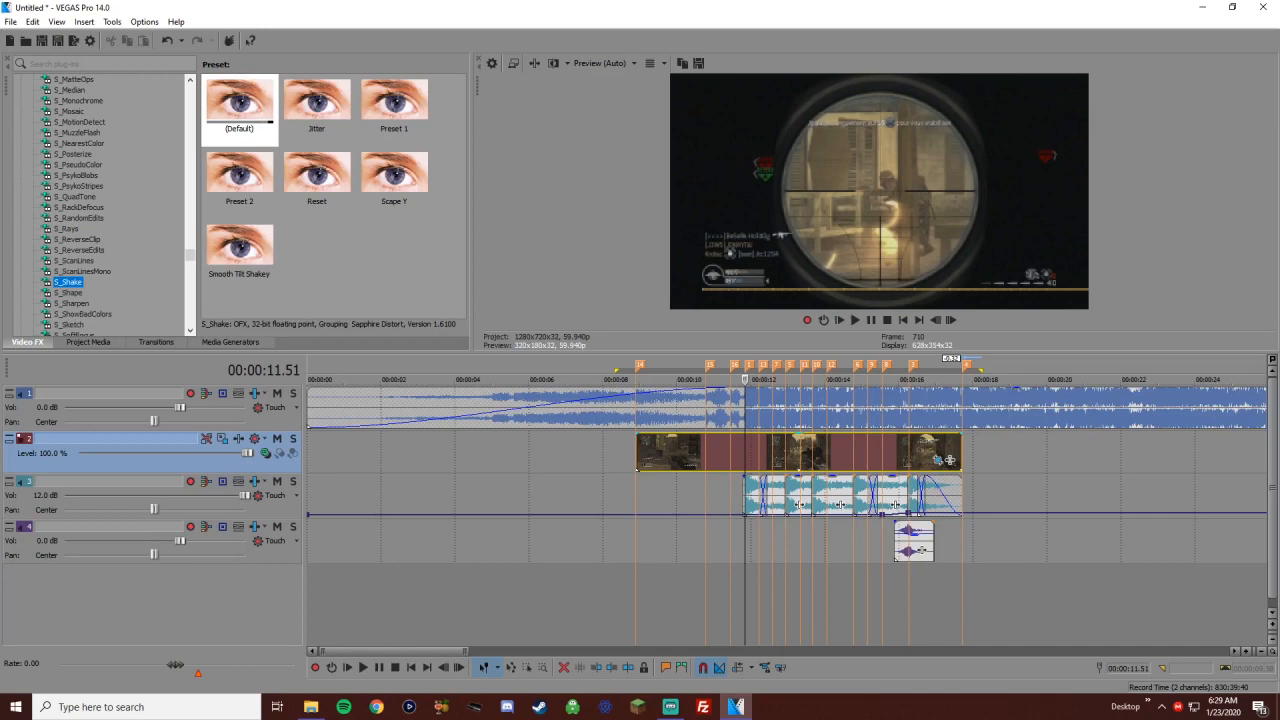
click(316, 175)
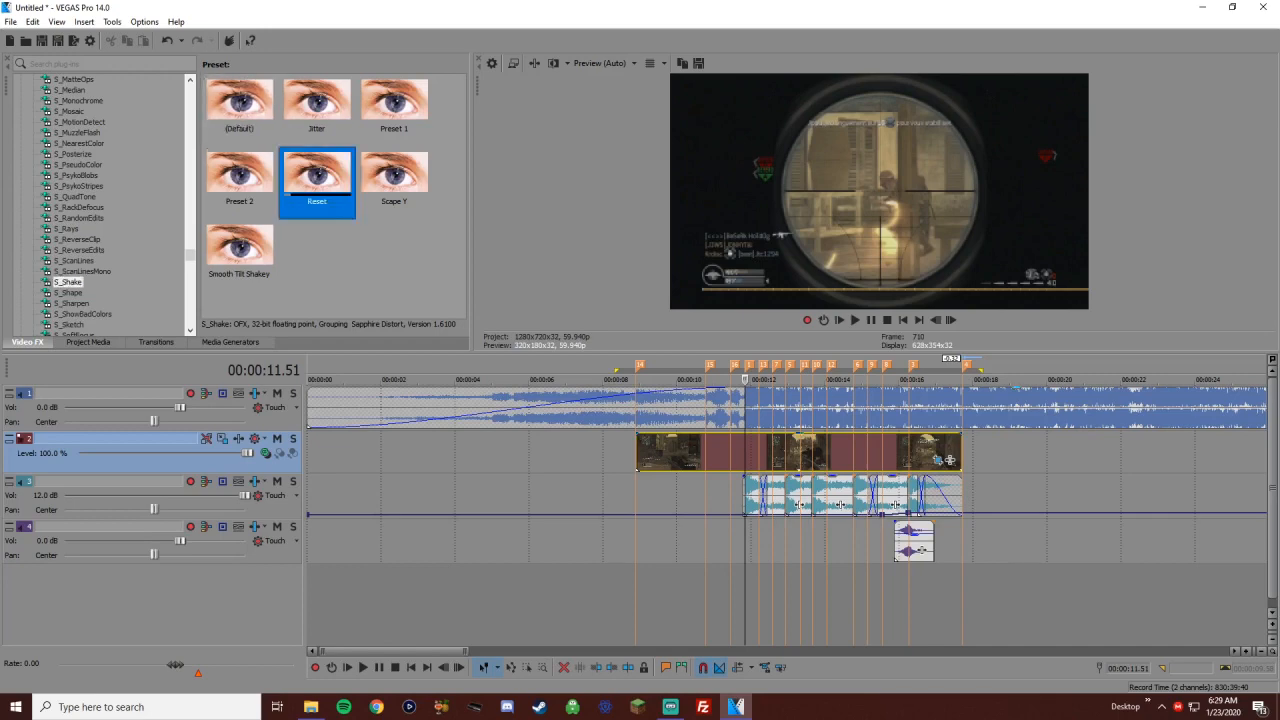
drag(316, 175, 798, 452)
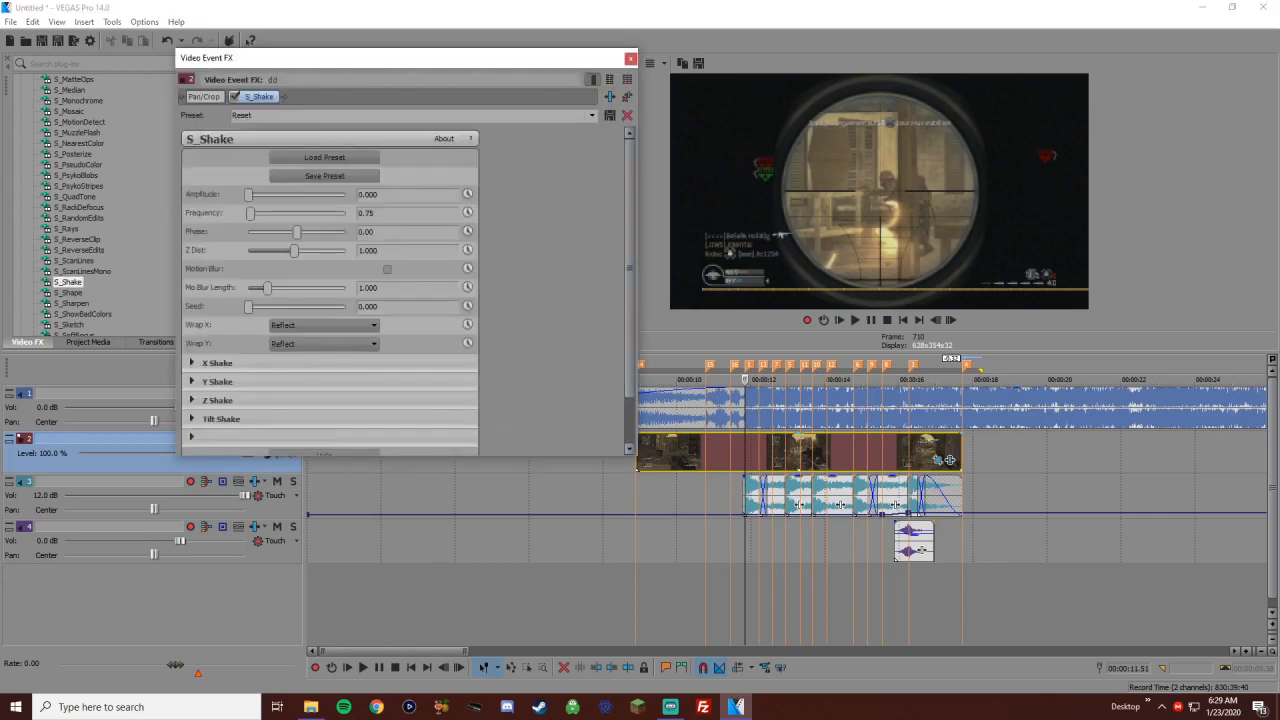
click(631, 57)
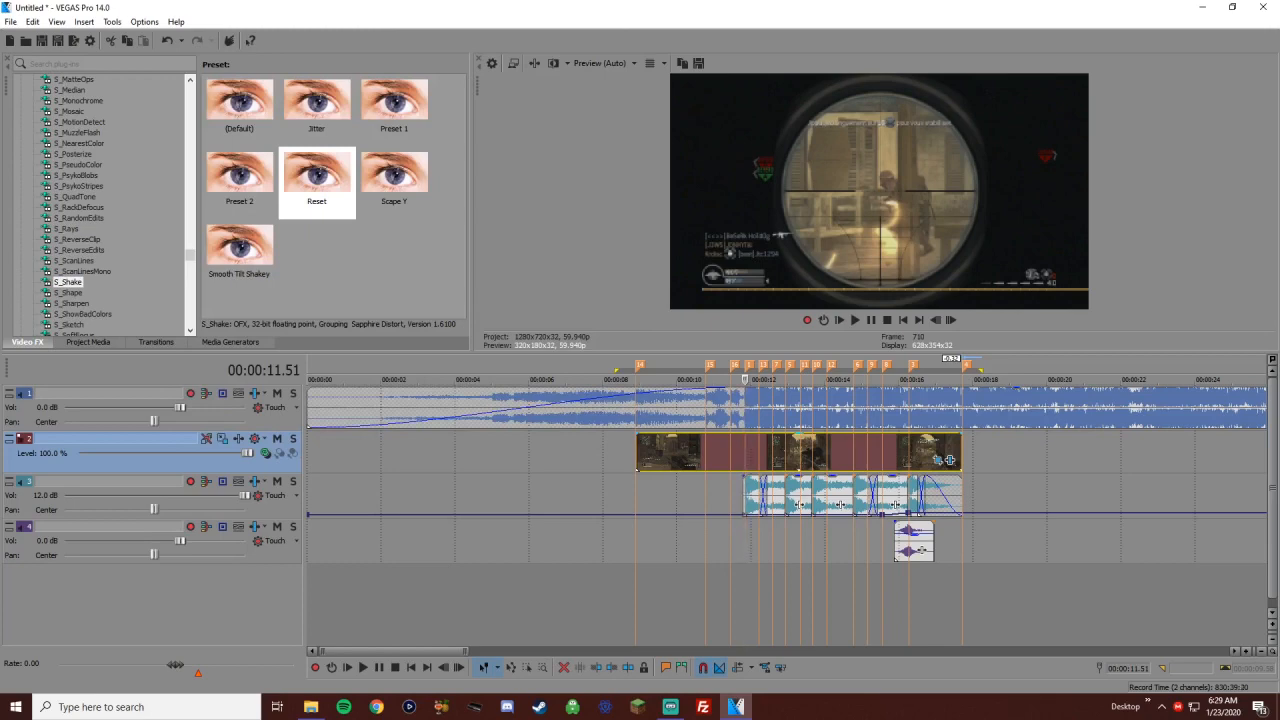
Play the section leading into marker 1, and replay the clip from marker 1
scroll(950, 460, up, 2)
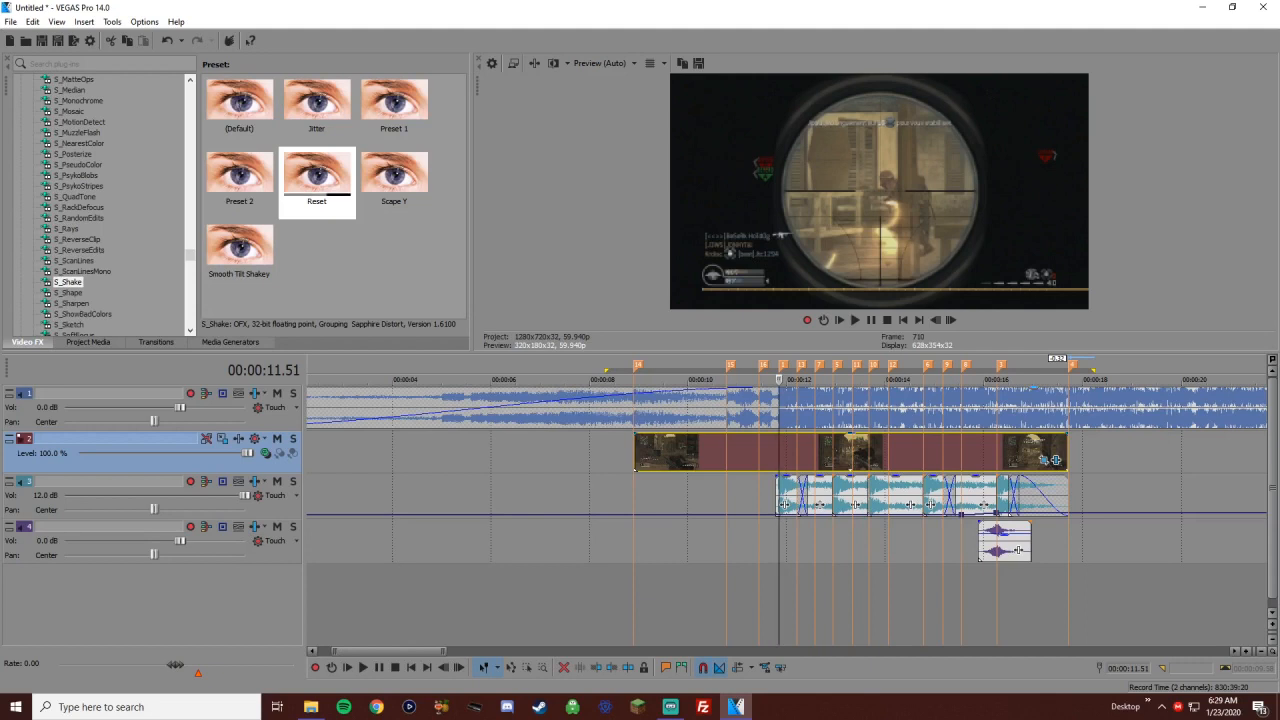
key(space)
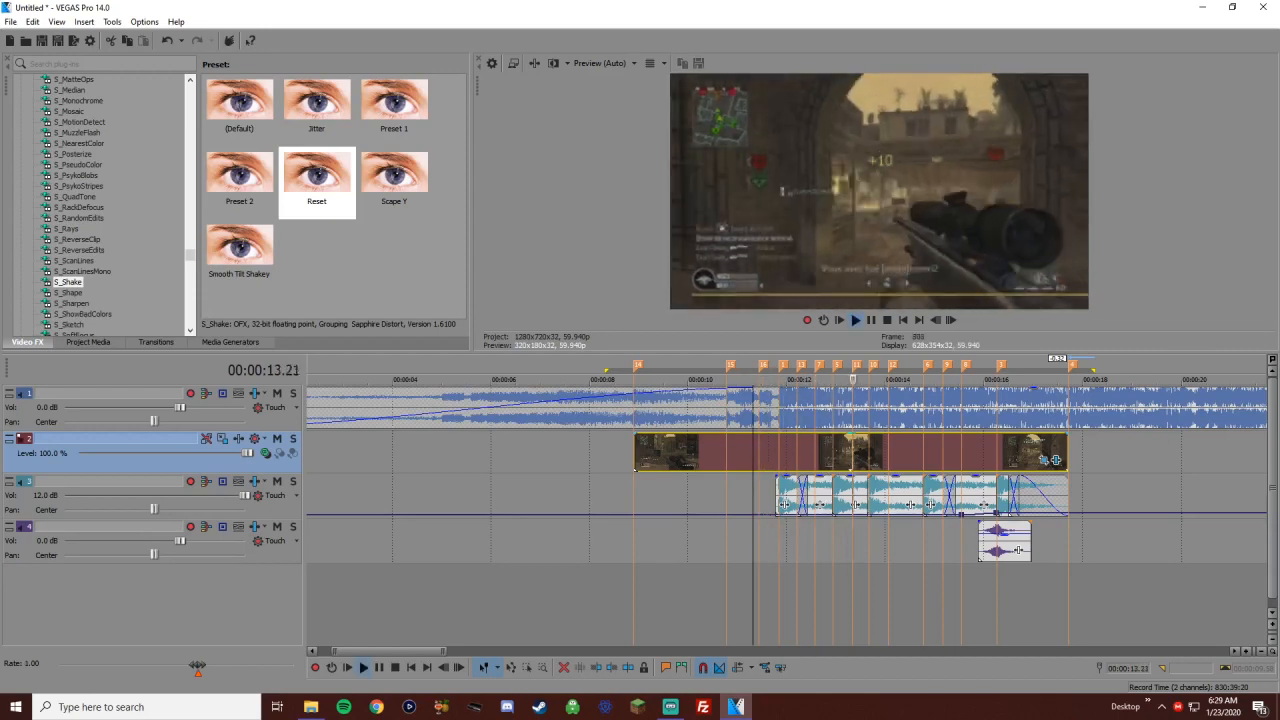
key(space)
key(space)
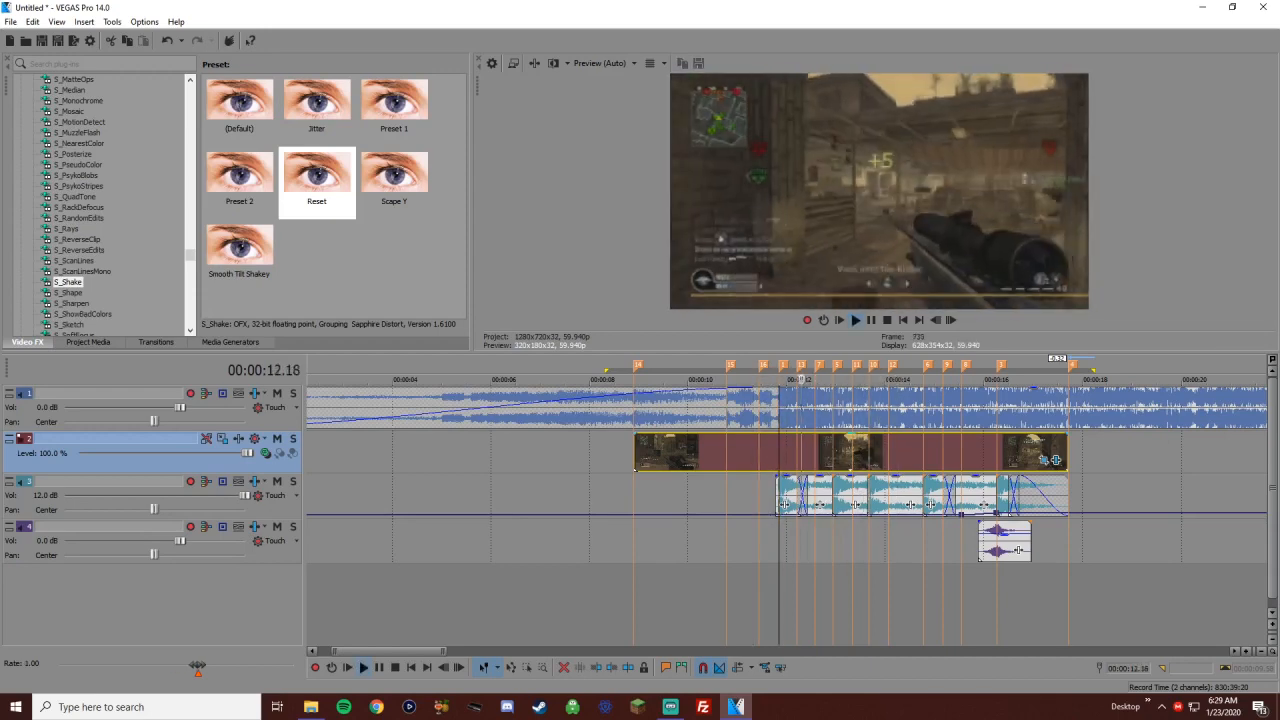
Play the gameplay clip from marker 1 to marker 3, check its S_Shake settings briefly, and return to the section before marker 1
key(space)
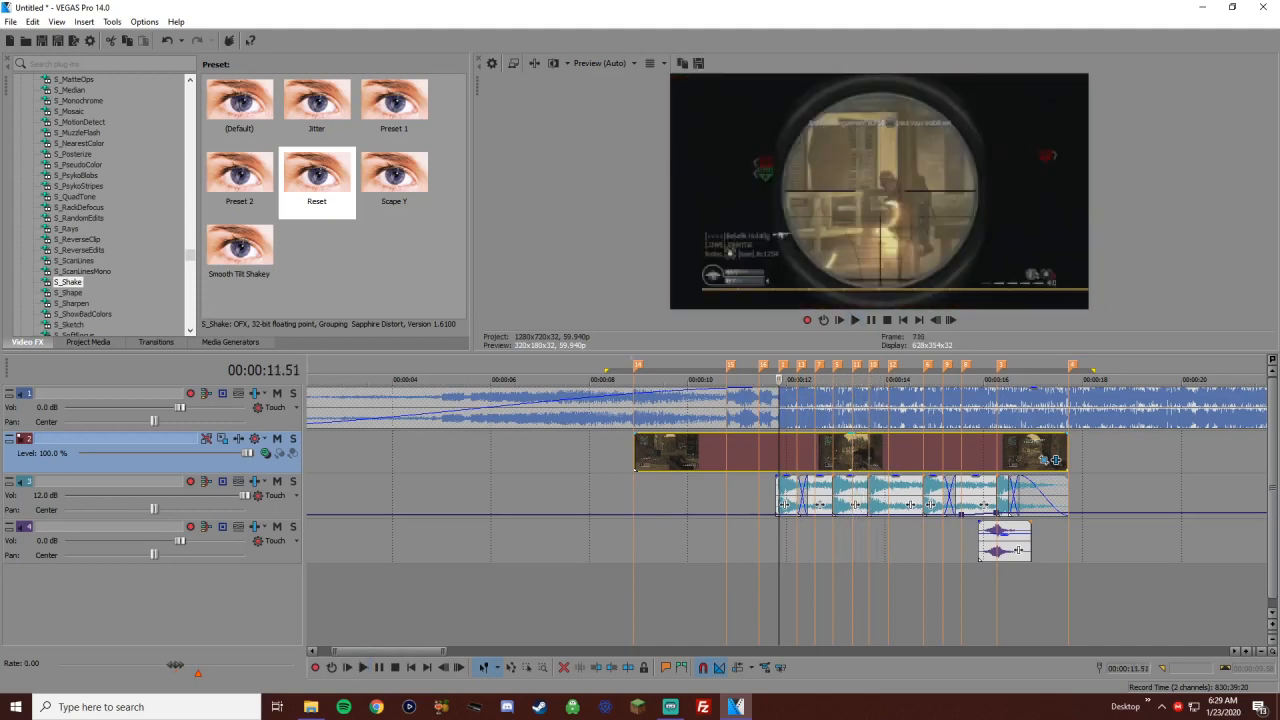
key(space)
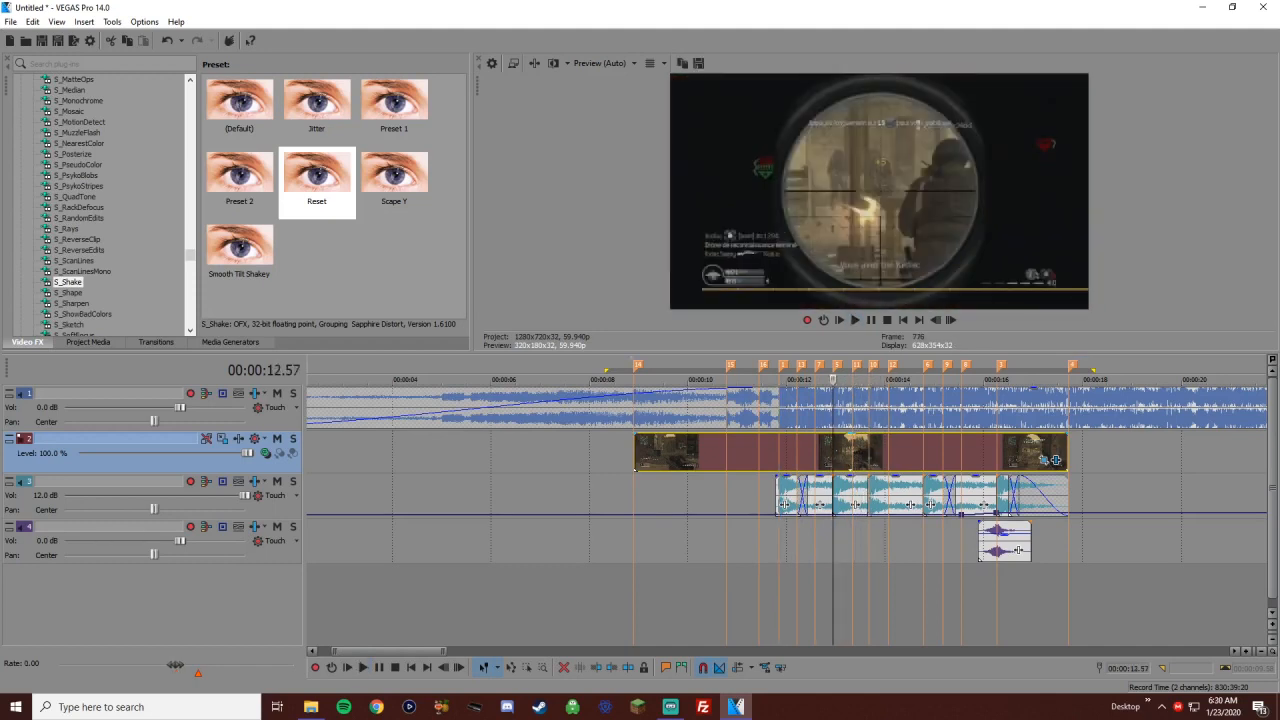
click(1055, 459)
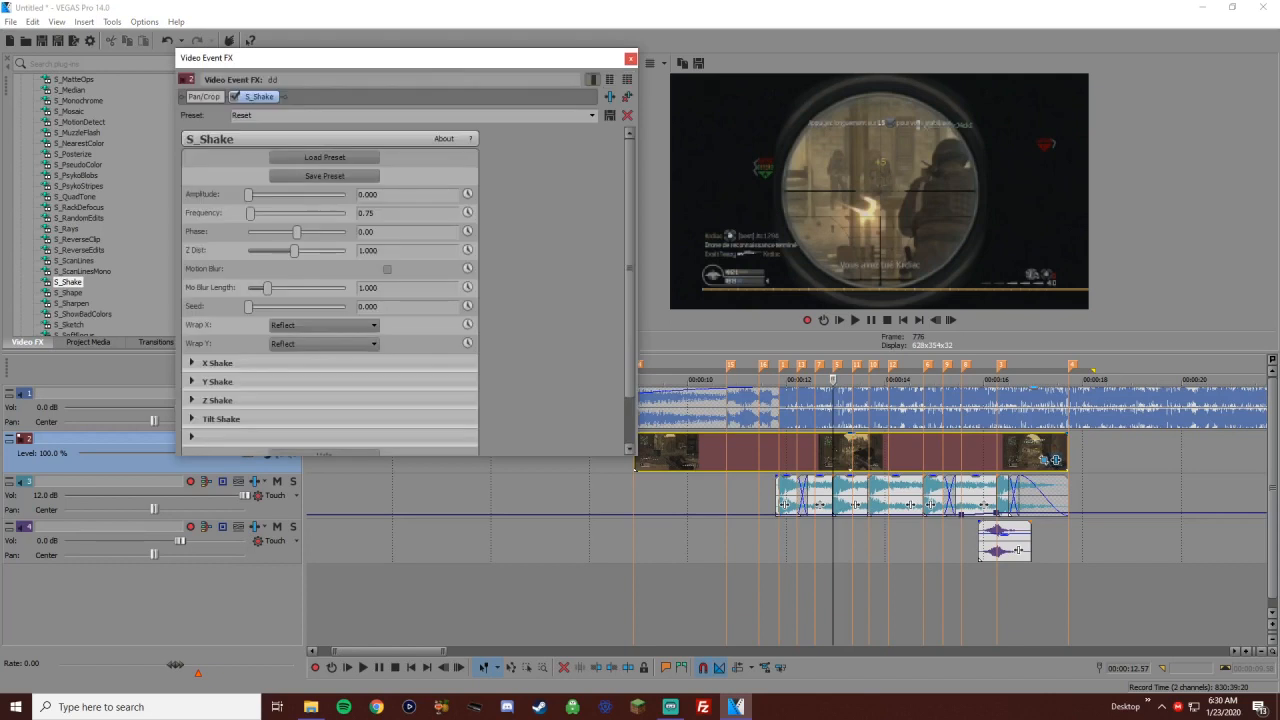
key(alt+F4)
key(space)
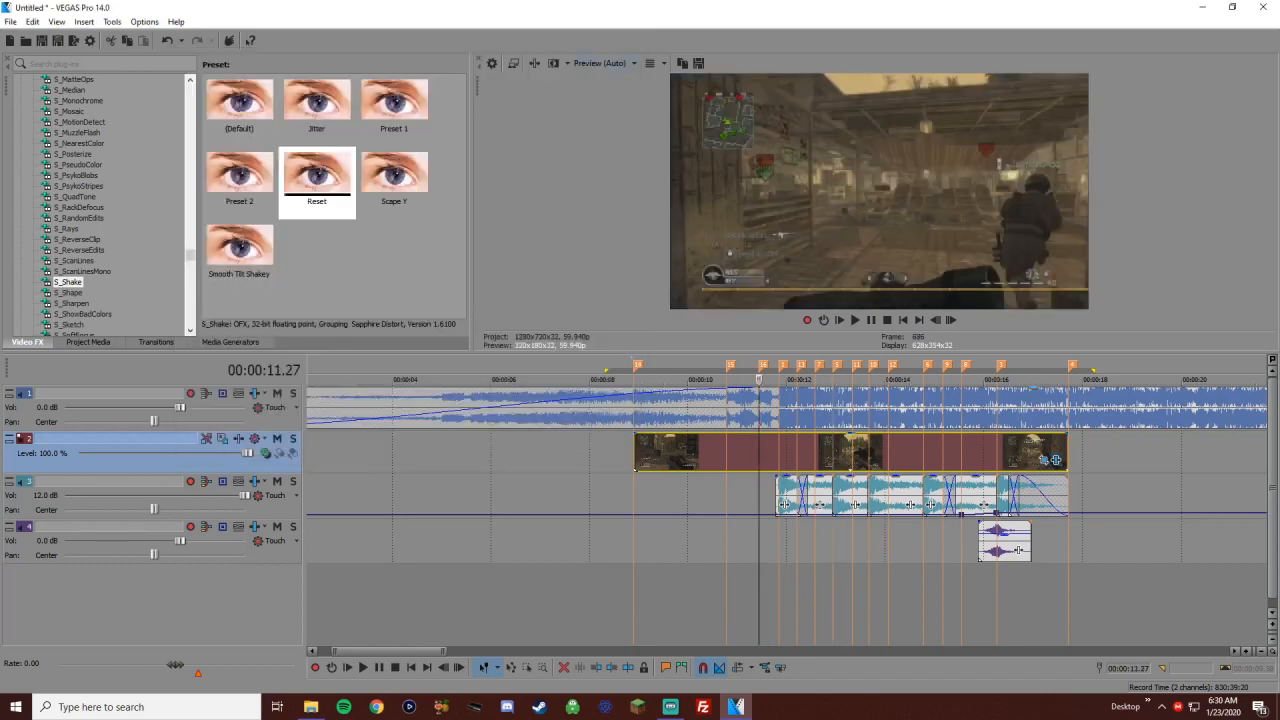
Enable amplitude animation for the clip's S_Shake effect and add a keyframe at marker 1, effect time 00:00:02.57
click(1055, 459)
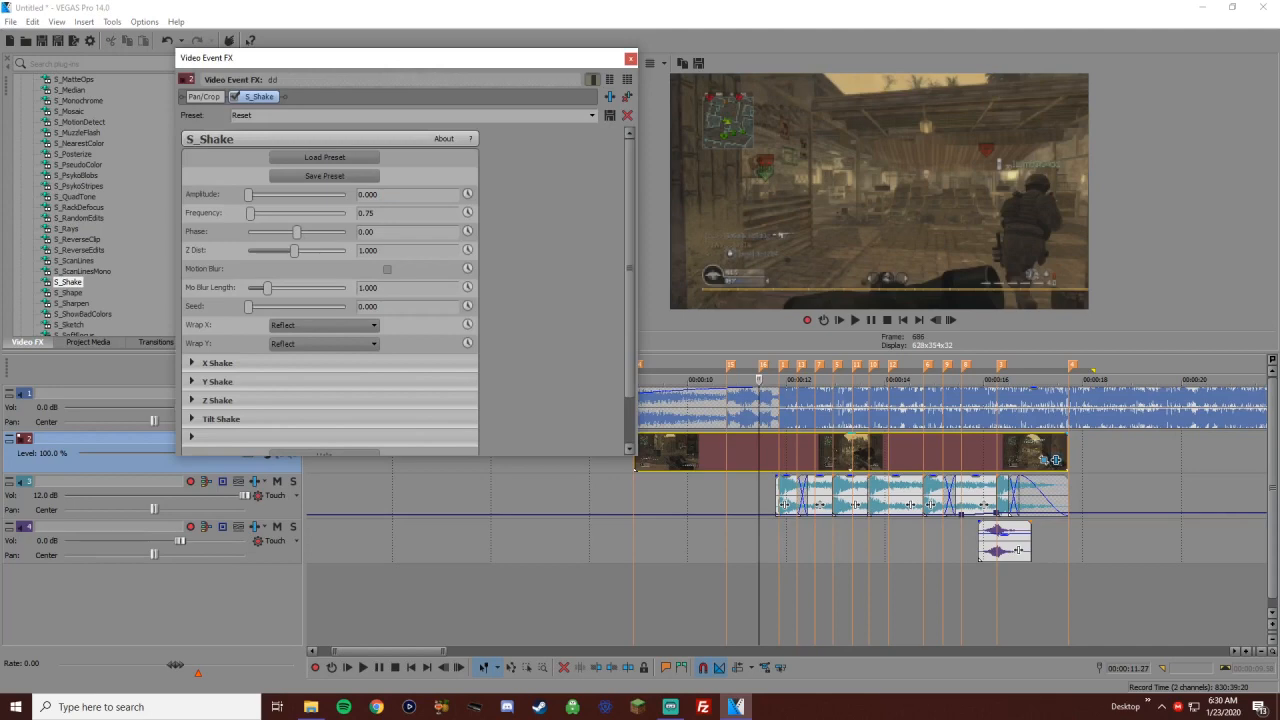
key(space)
click(467, 193)
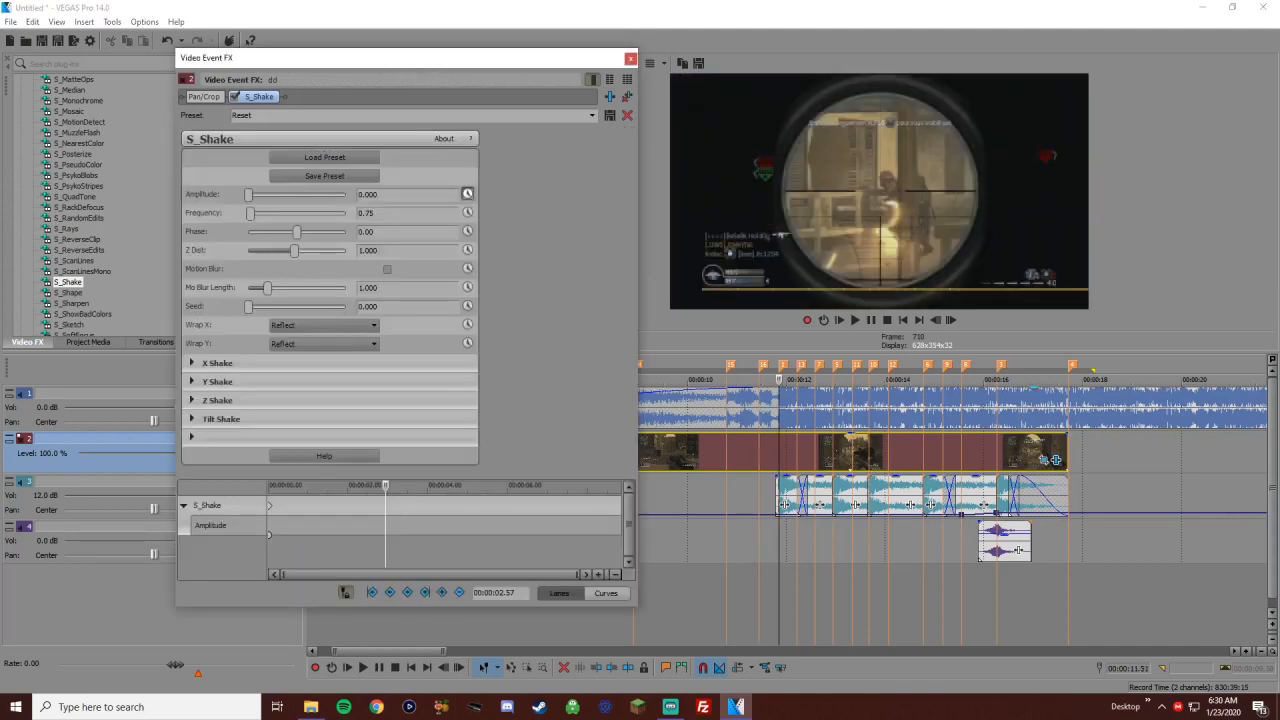
double_click(385, 505)
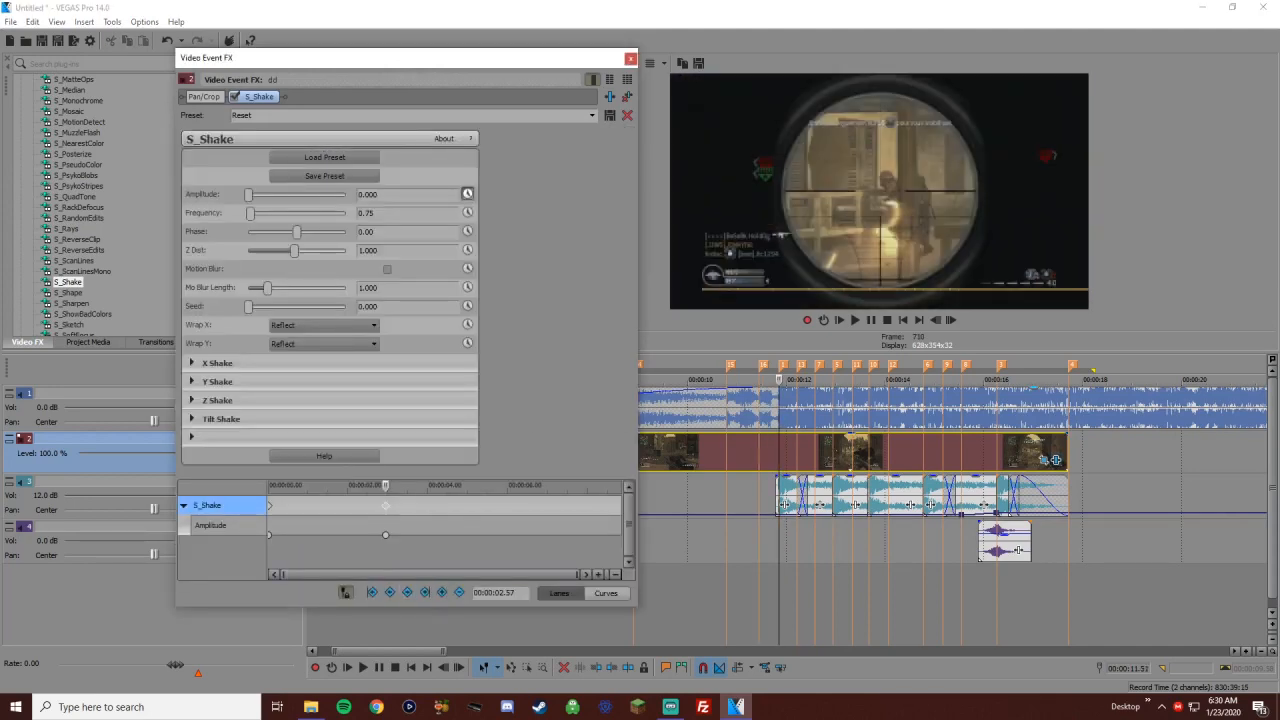
Advance about 14 frames past marker 1, raise the S_Shake amplitude in a new keyframe, set the frequency to 1.12, and preview it
key(Right)
key(Right)
key(Right)
key(Right)
key(Right)
key(Right)
key(Right)
key(Right)
key(Right)
key(Right)
key(Right)
key(Right)
key(Right)
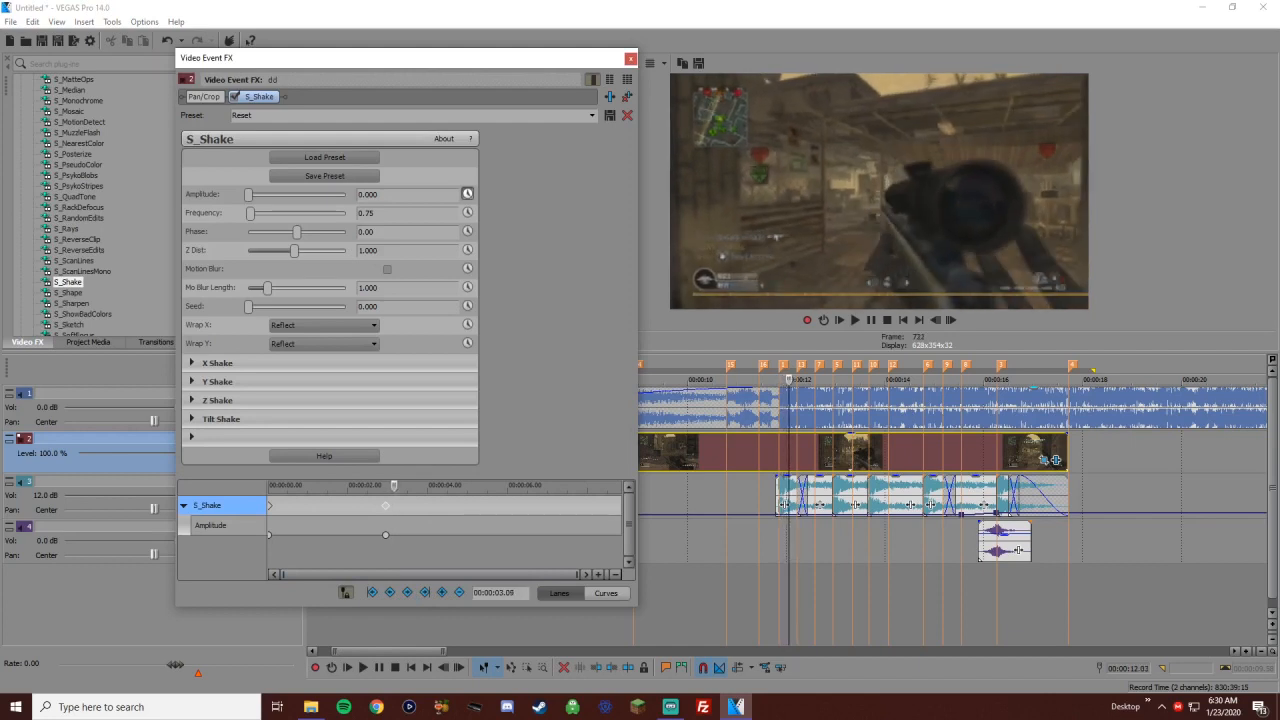
key(Right)
drag(248, 194, 252, 213)
key(space)
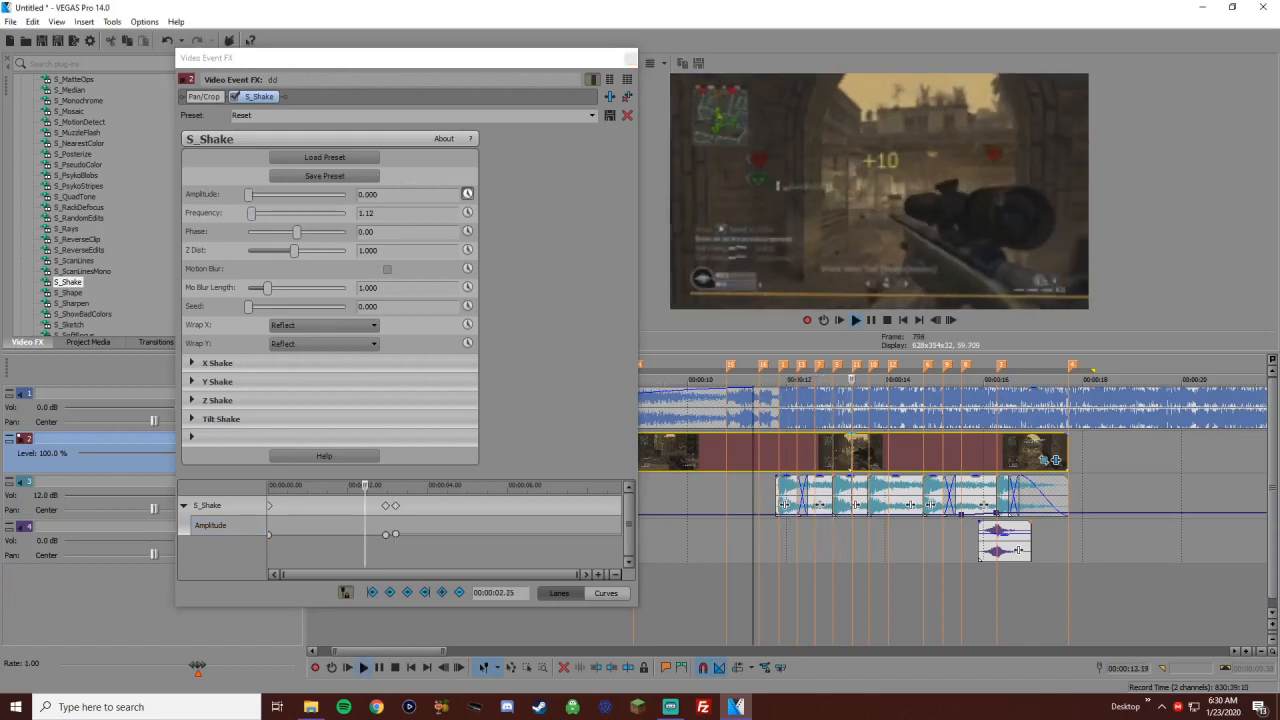
key(space)
Add an S_Shake keyframe at effect time 00:00:04.03 with the amplitude at 0.000, and play the section up to marker 3
drag(257, 194, 248, 194)
key(space)
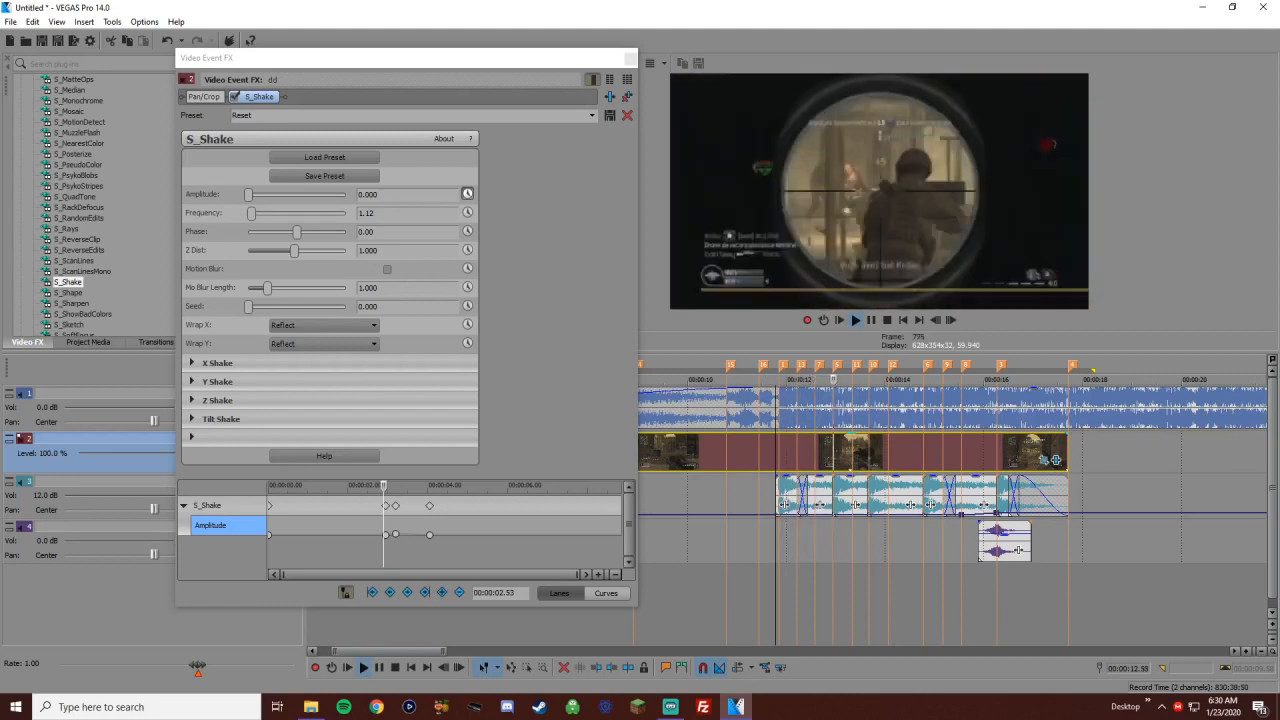
key(space)
Set the amplitude of the 00:00:04.03 keyframe to 0.102 and play the clip from marker 1 to marker 12
click(429, 505)
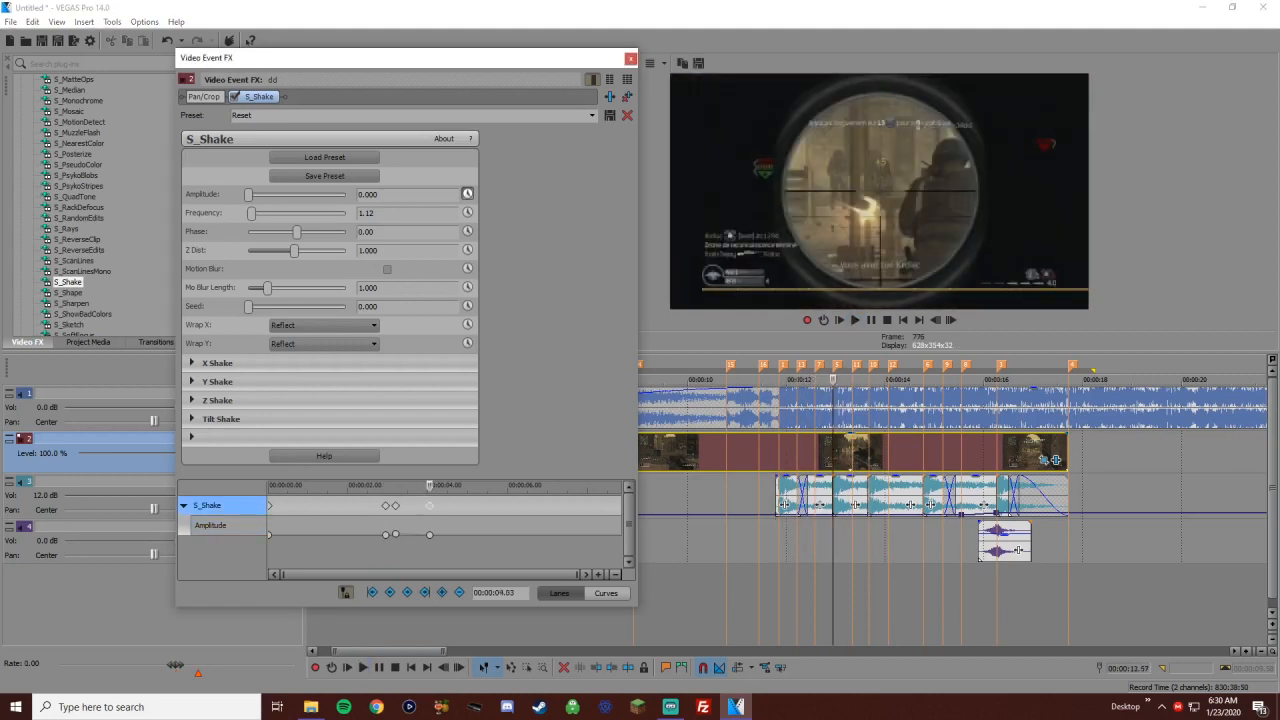
drag(248, 194, 251, 194)
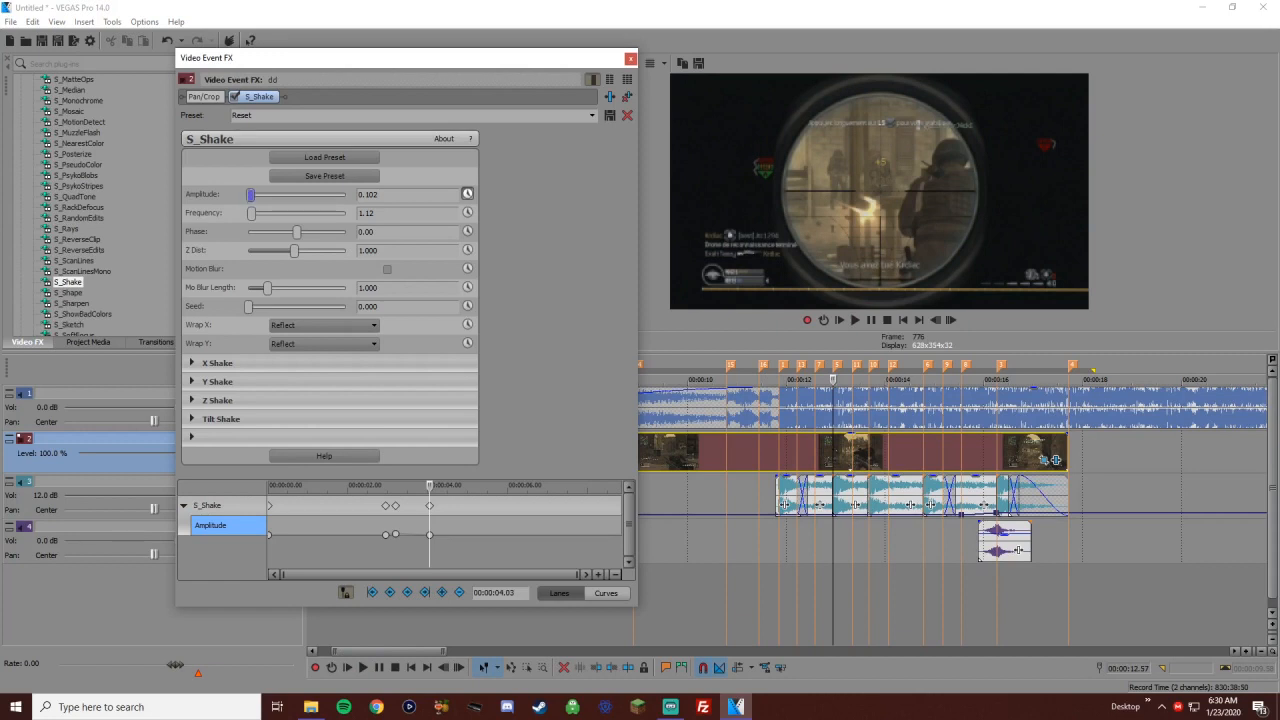
click(386, 528)
click(855, 320)
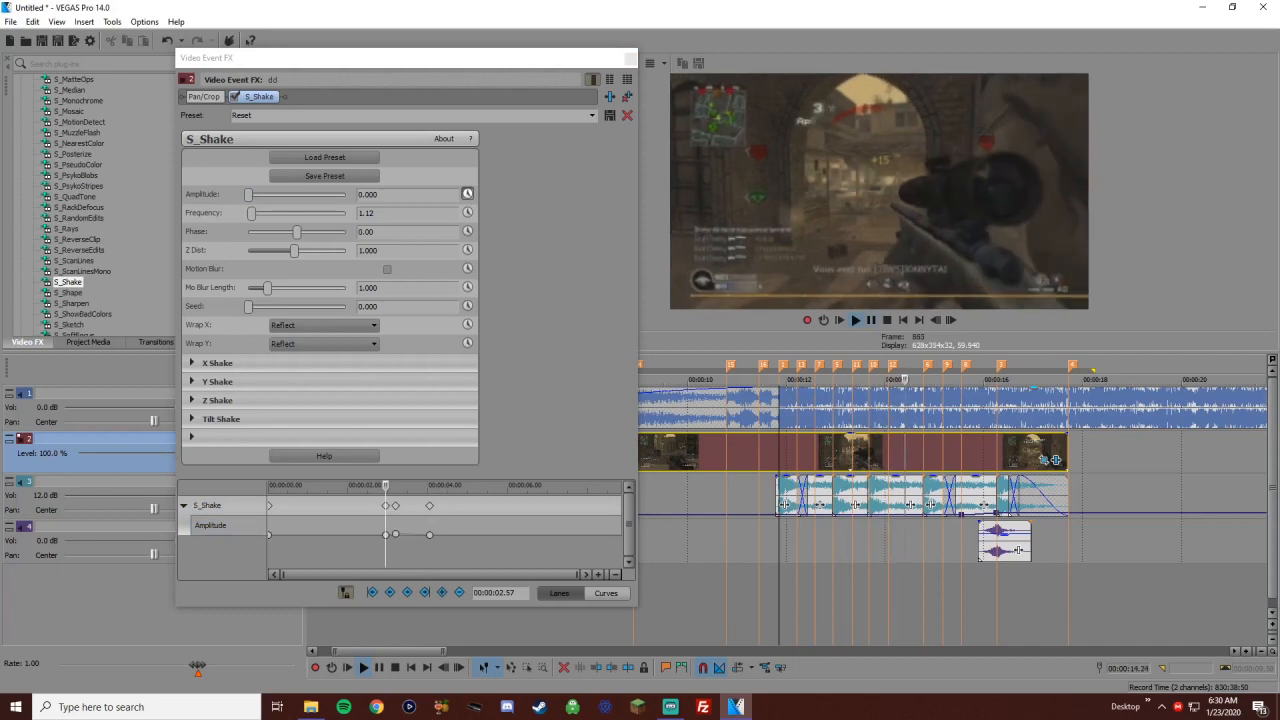
scroll(950, 500, up, 2)
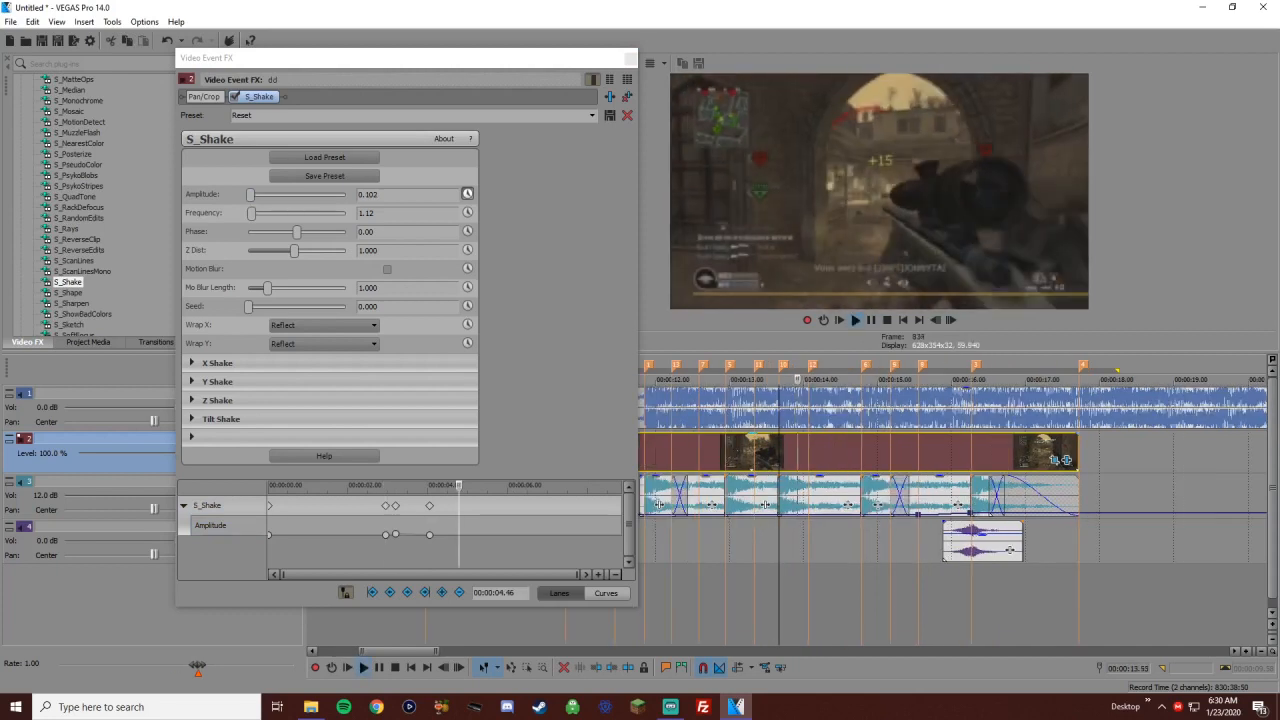
key(Return)
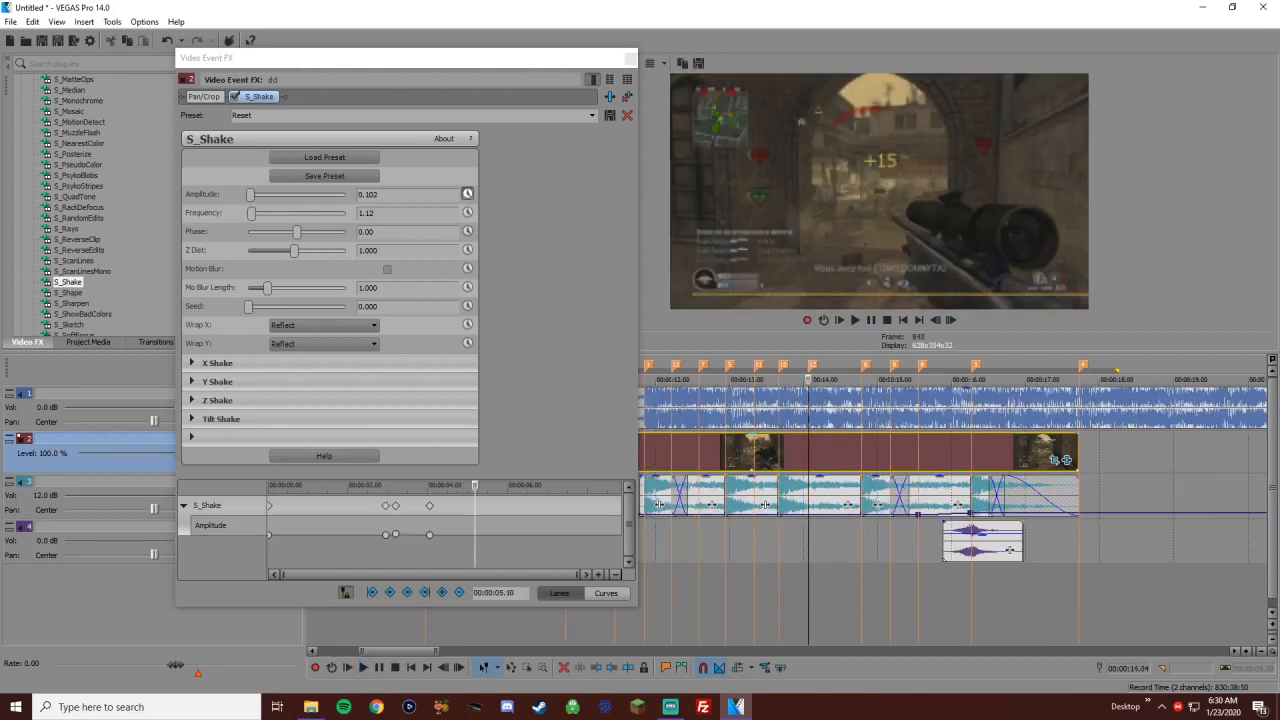
Animate the S_Shake frequency with keyframes at 00:00:04.03 and at 00:00:04.46, setting the latter to 0.71, and advance to 00:00:04.56
click(467, 212)
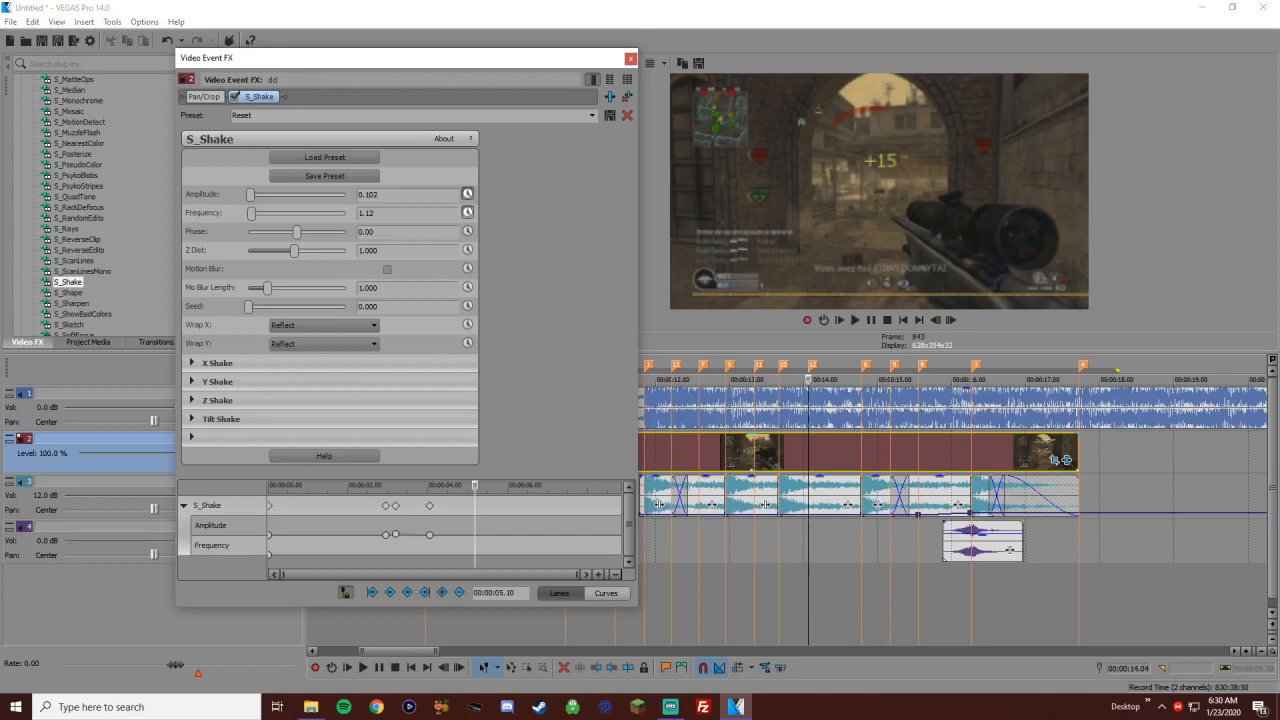
click(429, 505)
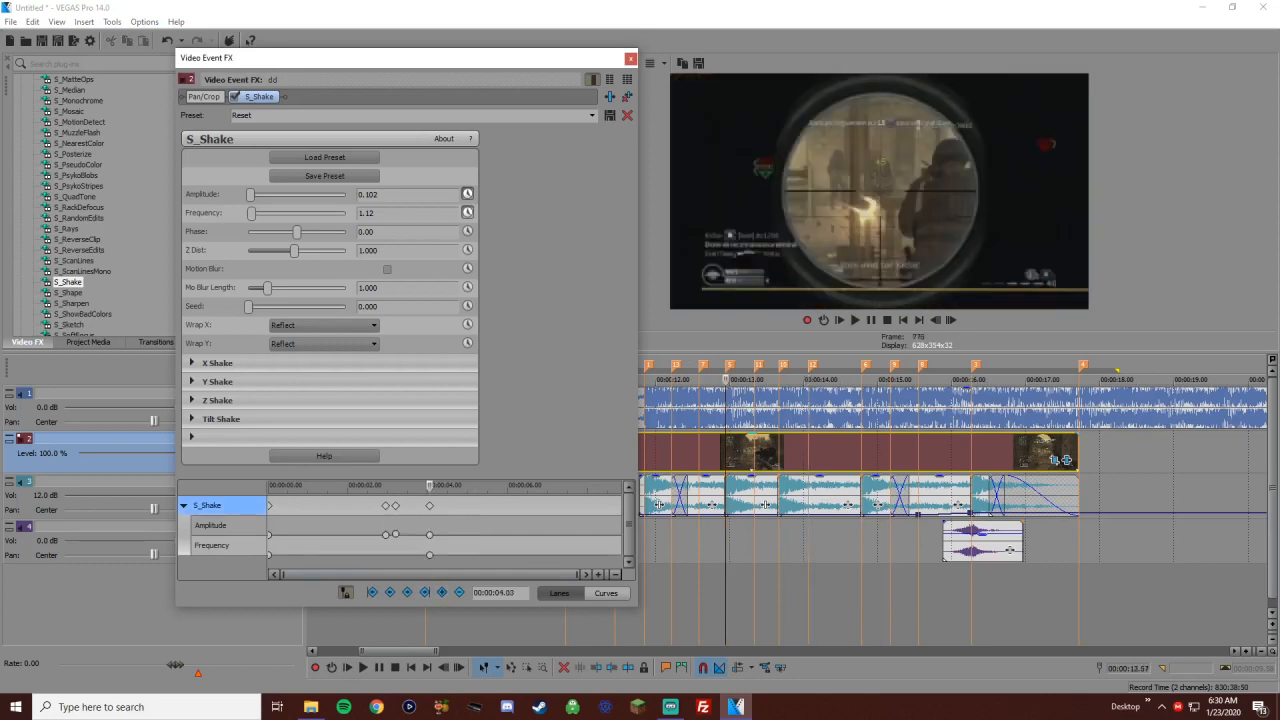
click(779, 379)
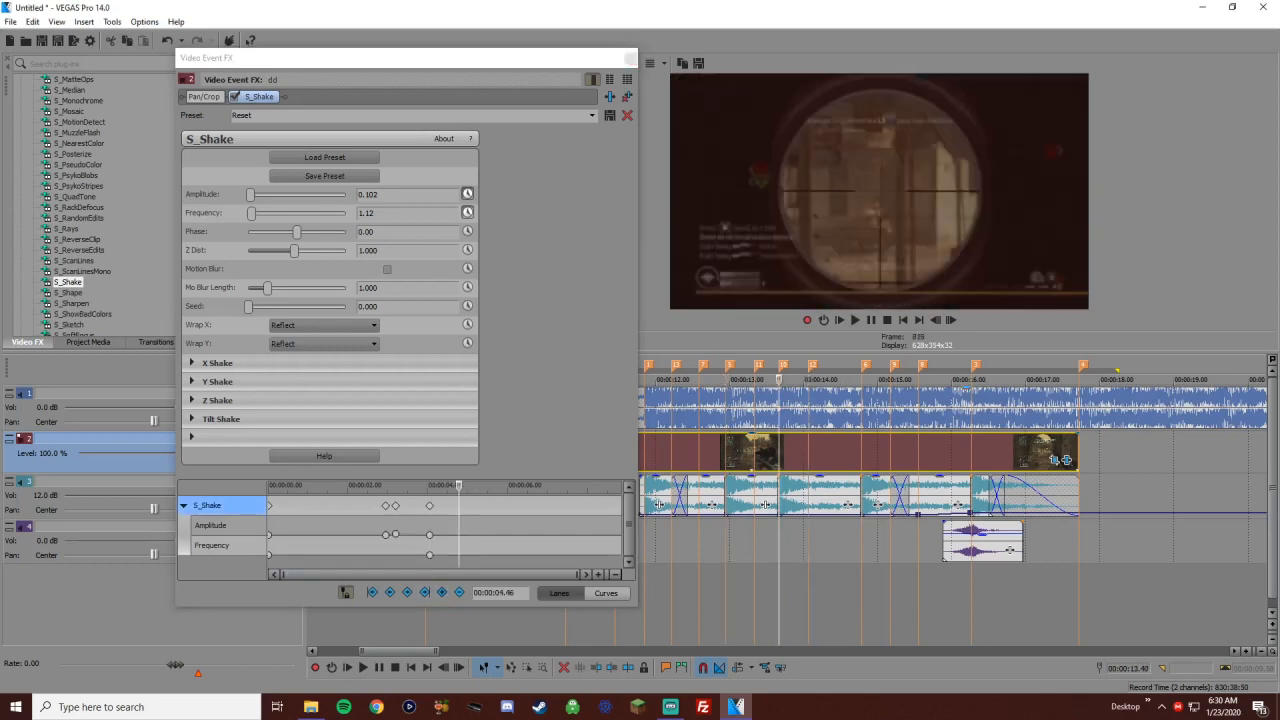
click(212, 545)
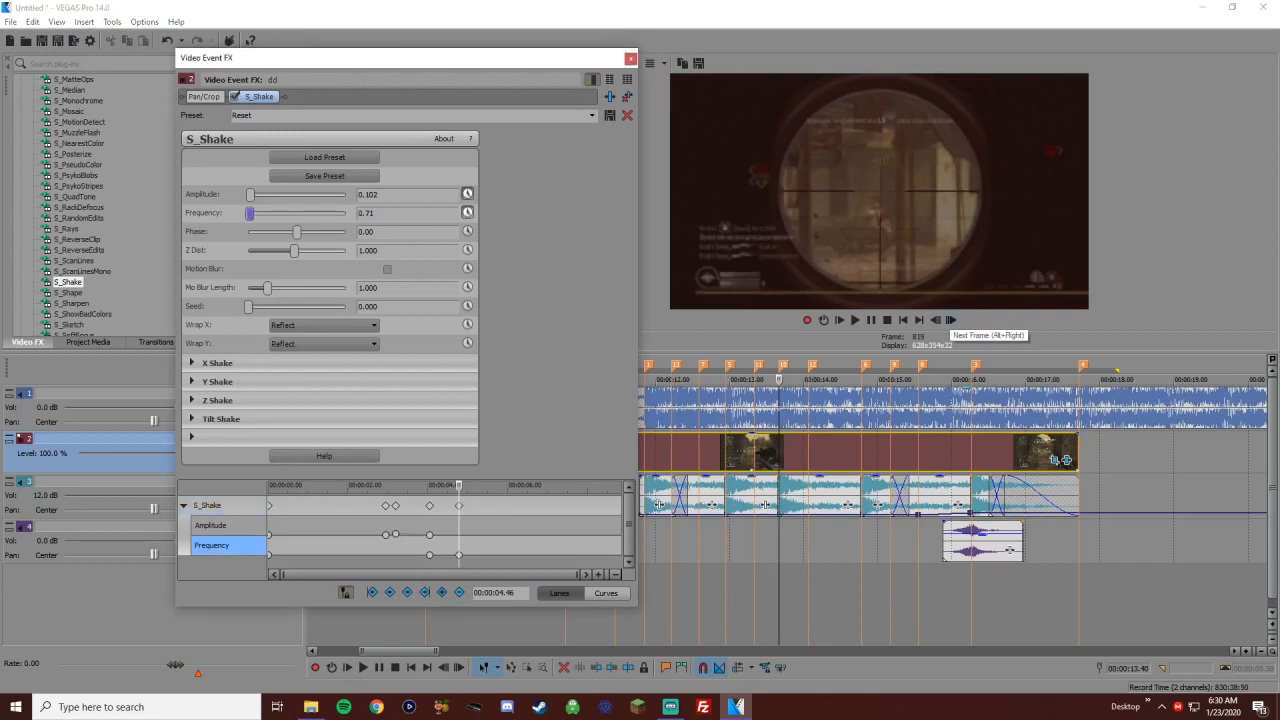
click(950, 320)
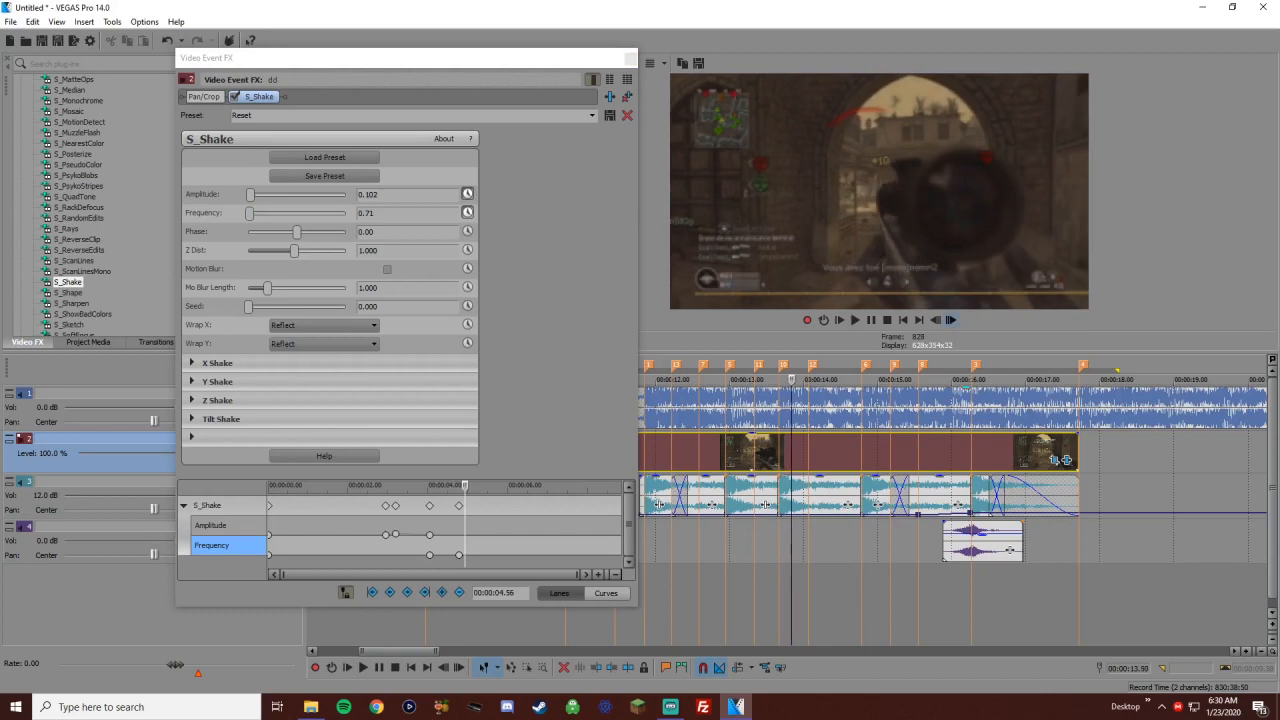
Keyframe the clip's S_Shake amplitude at 0.816 at 00:00:05.03, and amplitude 0.102 with frequency 1.12 at 00:00:05.53
click(950, 320)
click(950, 320)
click(950, 320)
click(950, 320)
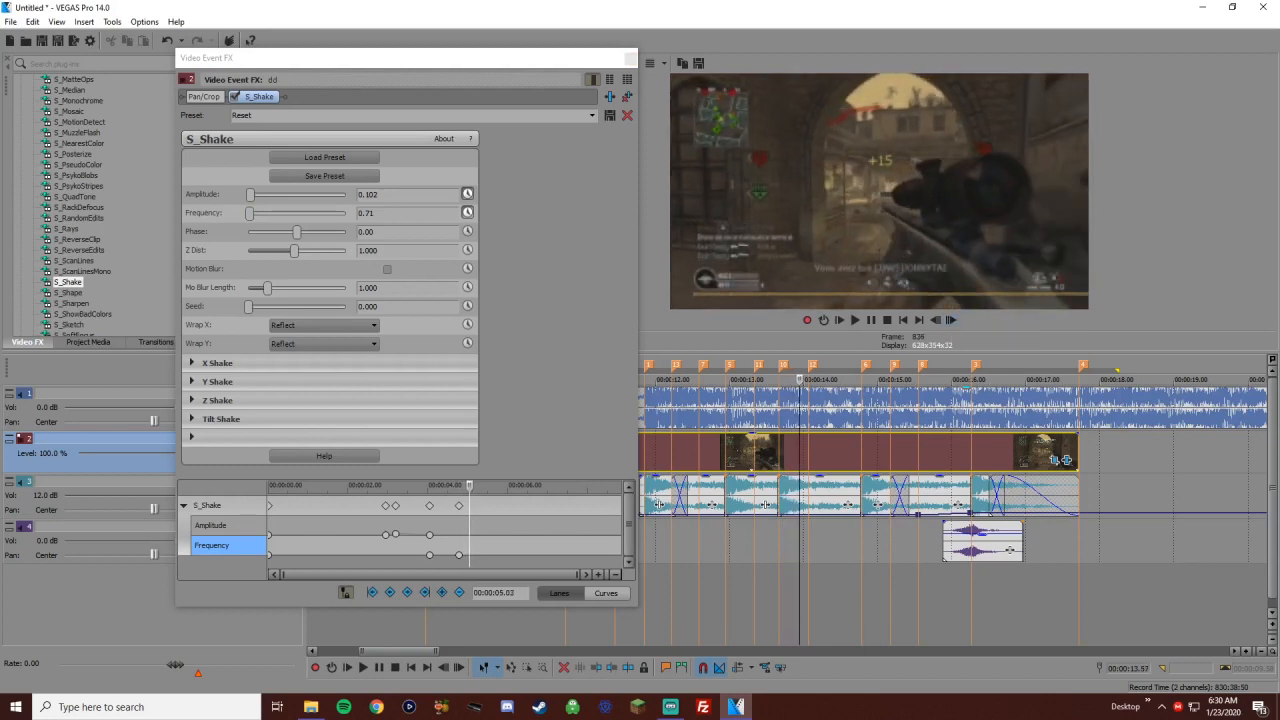
drag(250, 194, 258, 194)
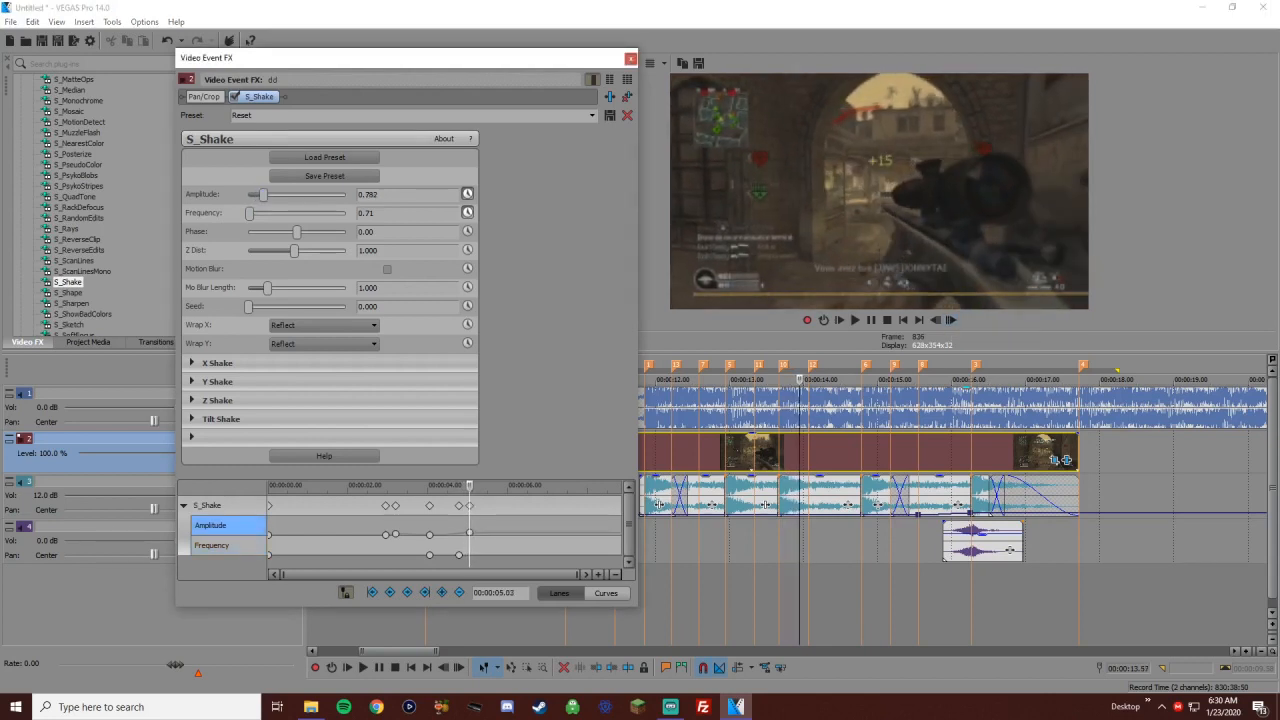
click(861, 379)
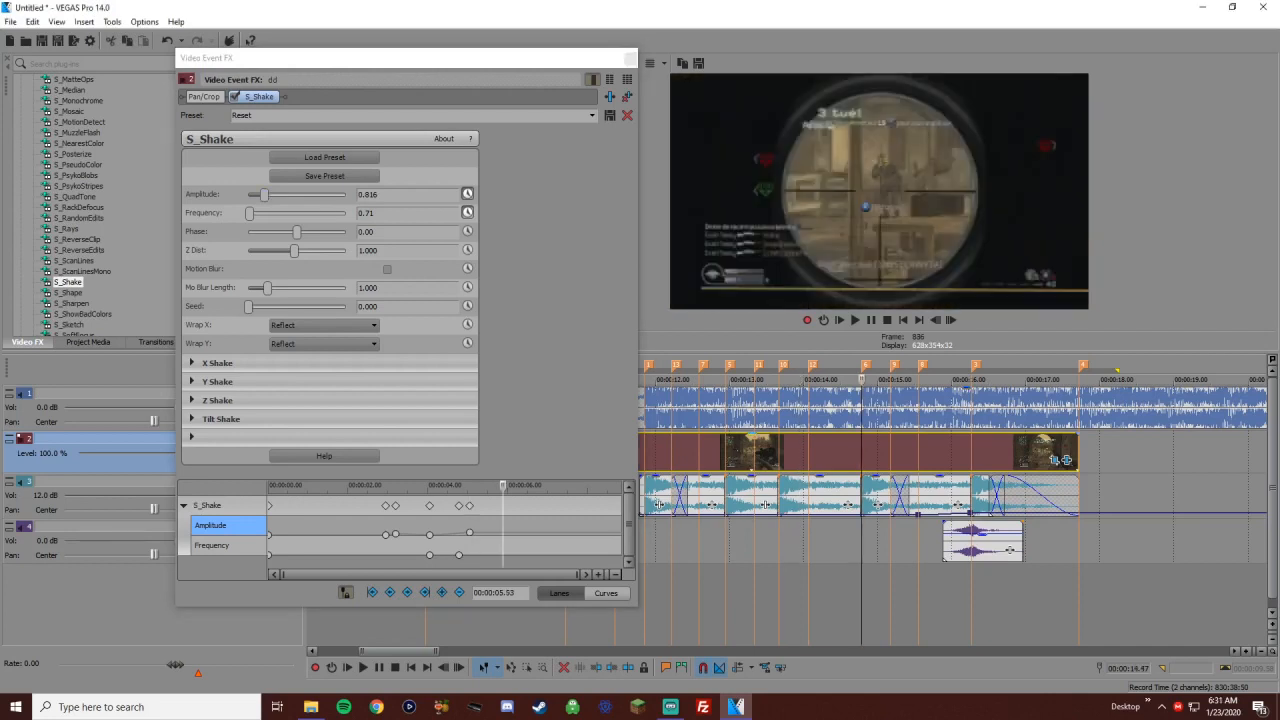
mouse_move(264, 194)
mouse_down()
mouse_move(248, 194)
mouse_move(248, 213)
mouse_up()
Play back the shaking section, remove the S_Shake effect from the clip and close its effects window
click(725, 379)
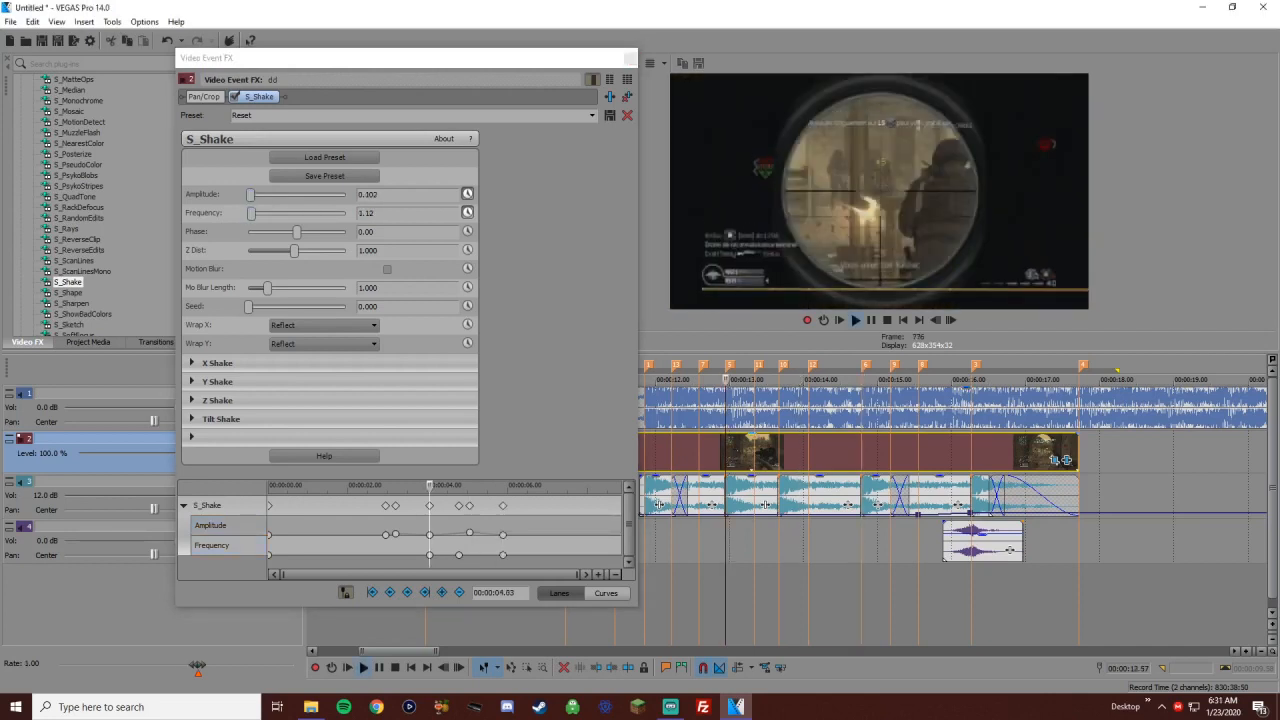
key(space)
key(space)
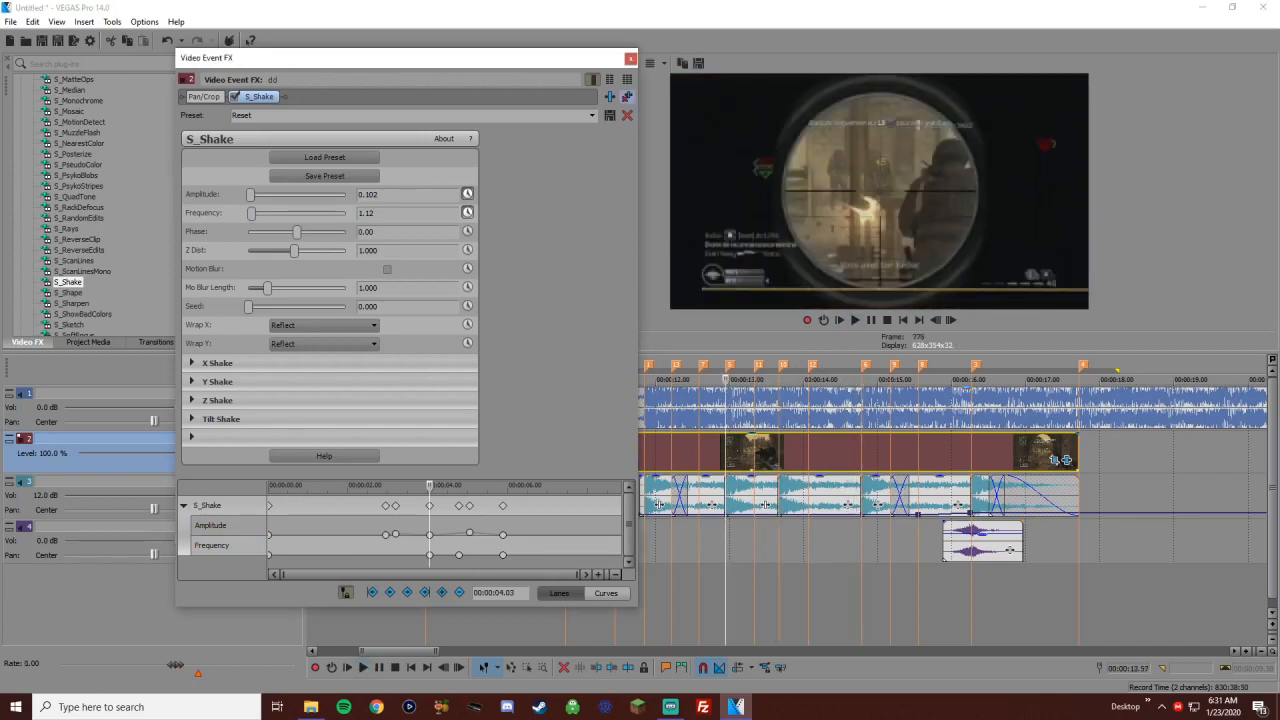
click(627, 96)
click(629, 58)
Play back the gameplay clip on the timeline to check it without the shake effect
key(space)
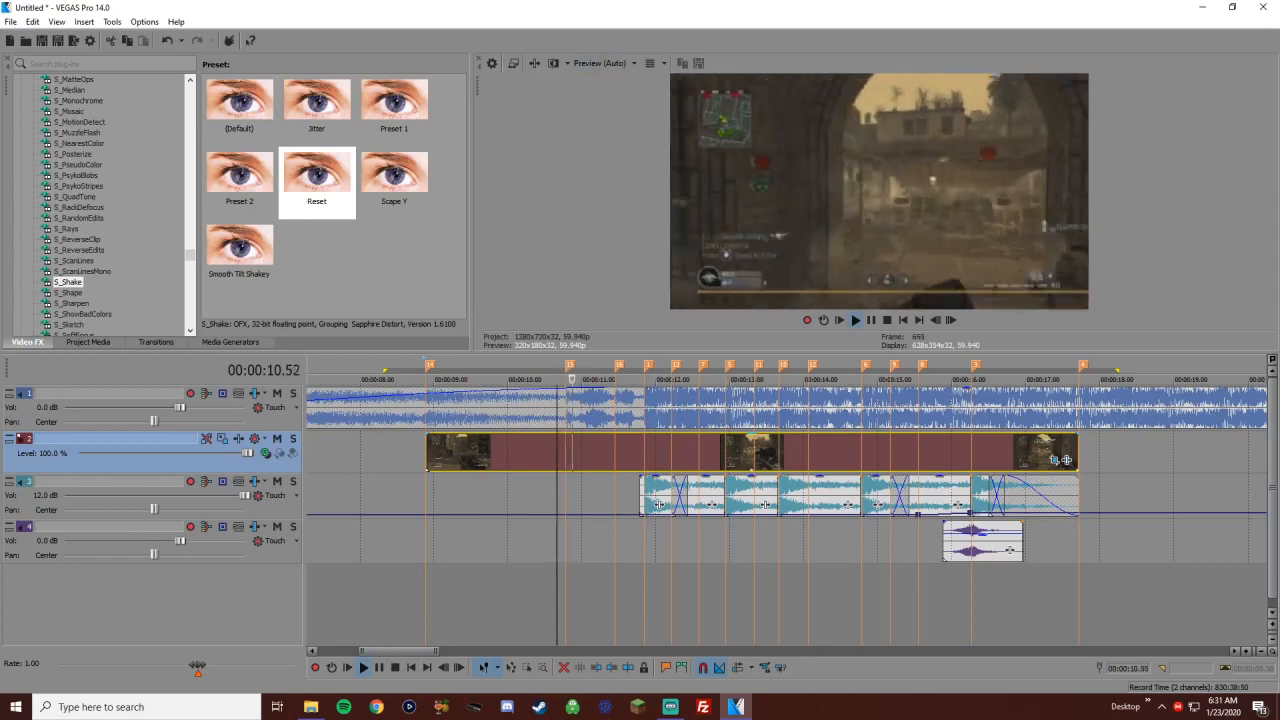
scroll(1062, 459, down, 2)
scroll(1059, 459, down, 2)
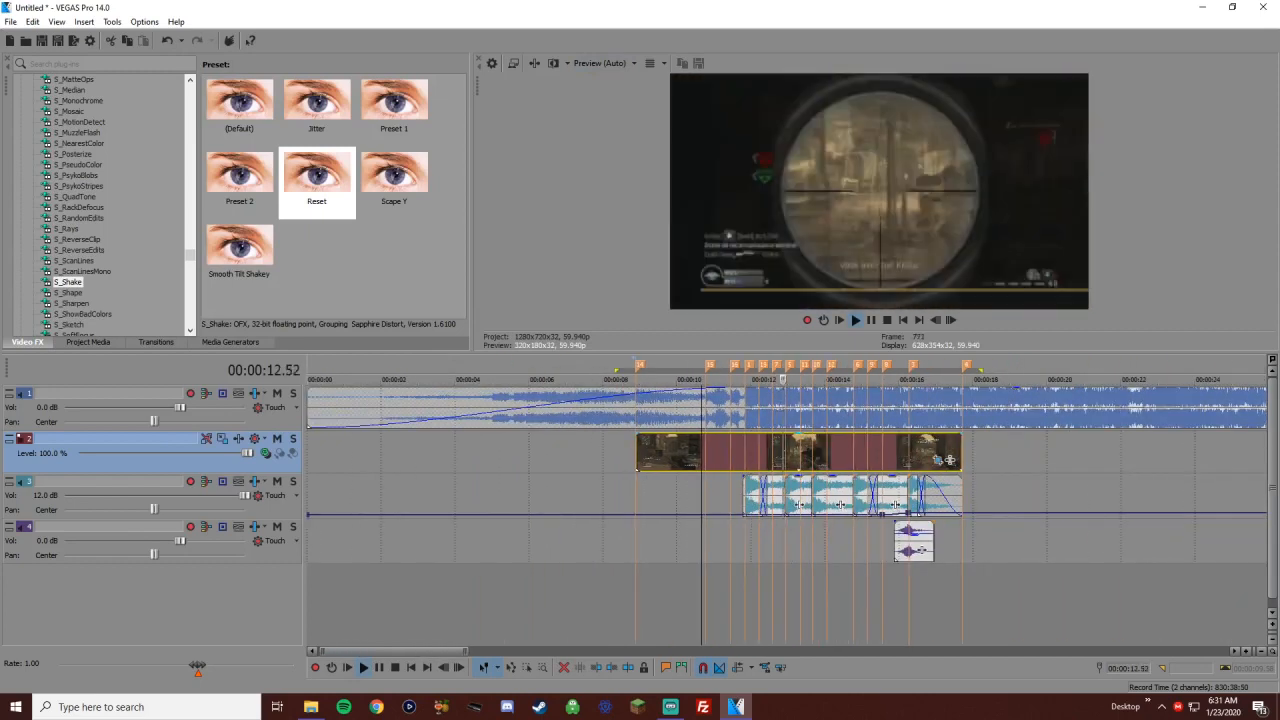
key(space)
key(space)
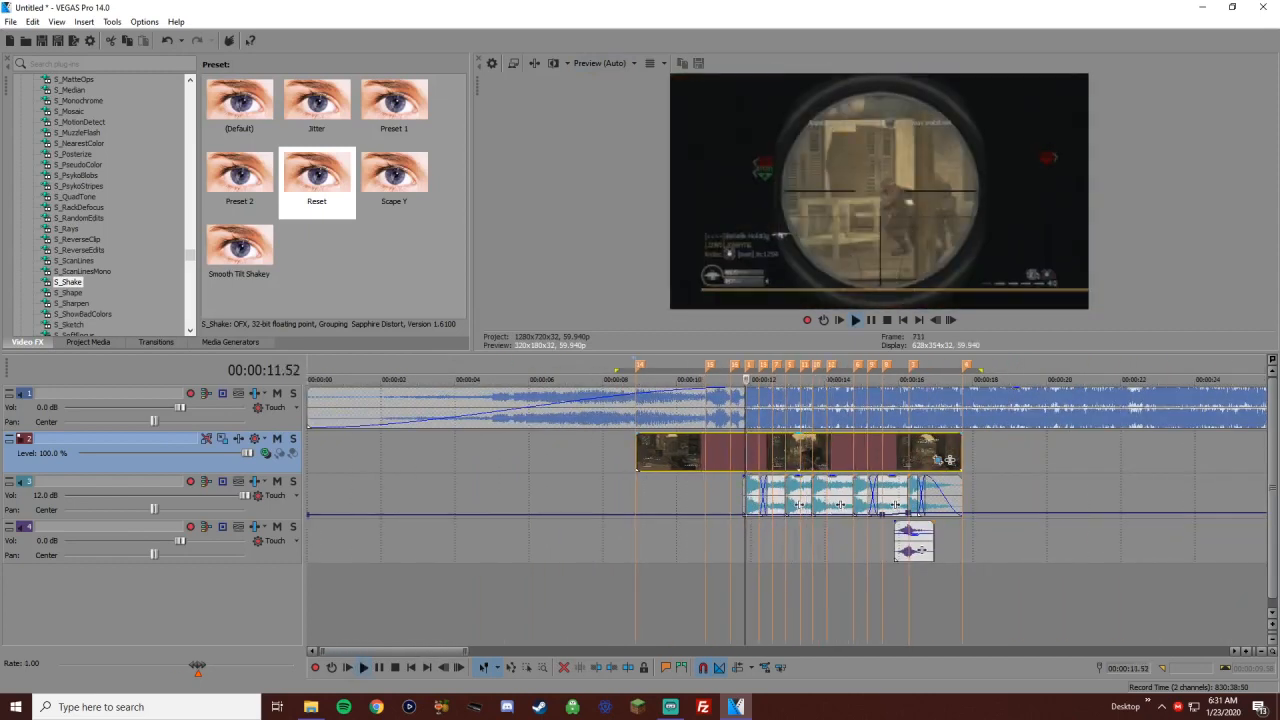
Open the clip's Pan/Crop settings and play back the section around its position keyframes to examine the zooms
scroll(1050, 460, up, 1)
click(1050, 460)
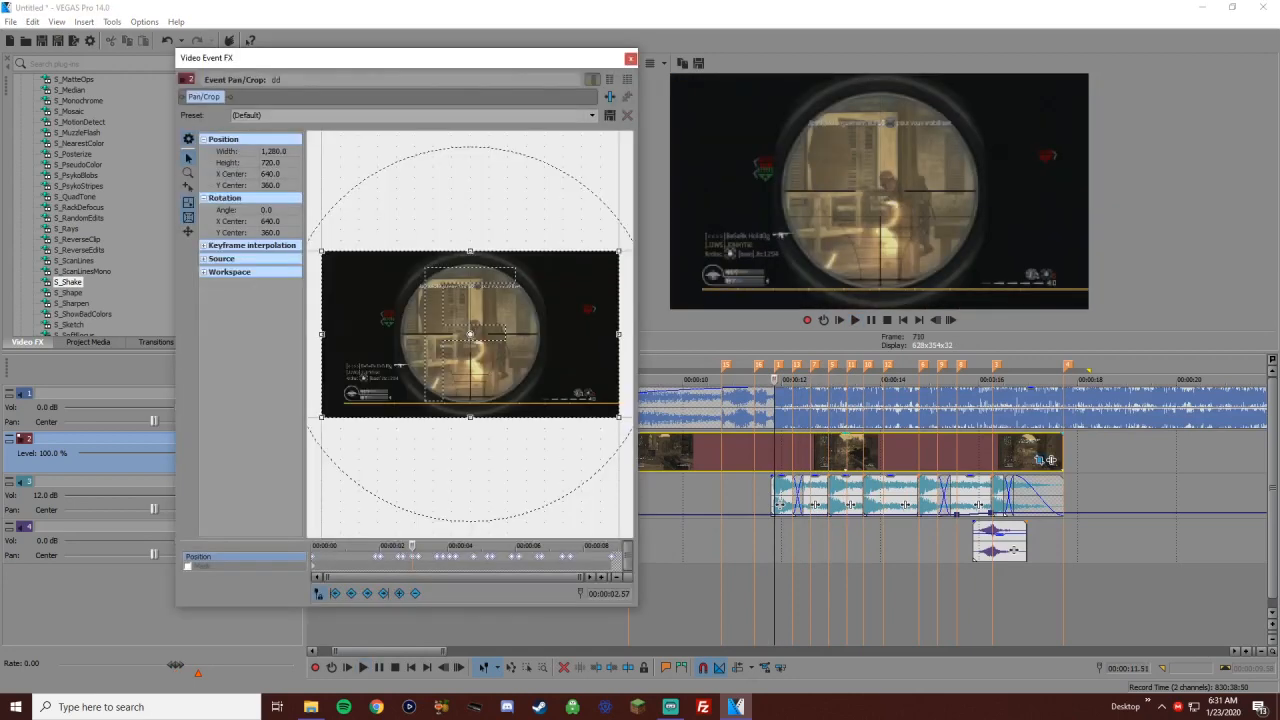
click(855, 320)
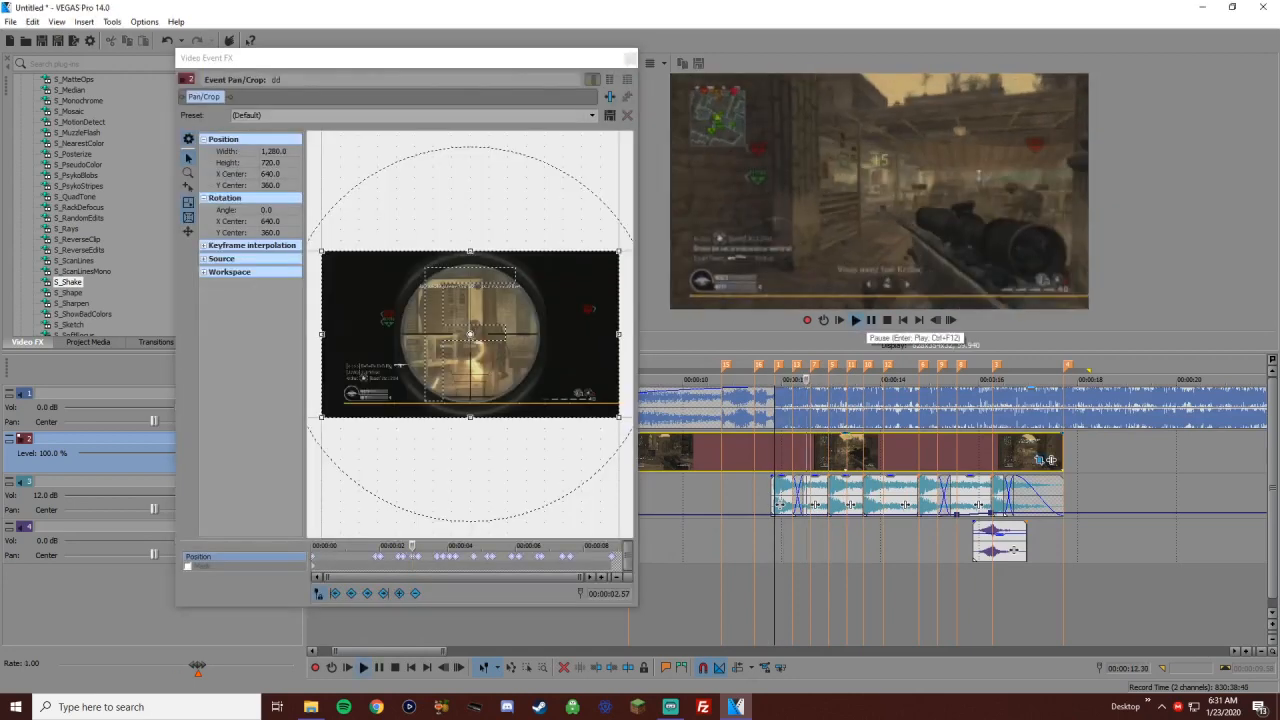
click(871, 320)
click(437, 556)
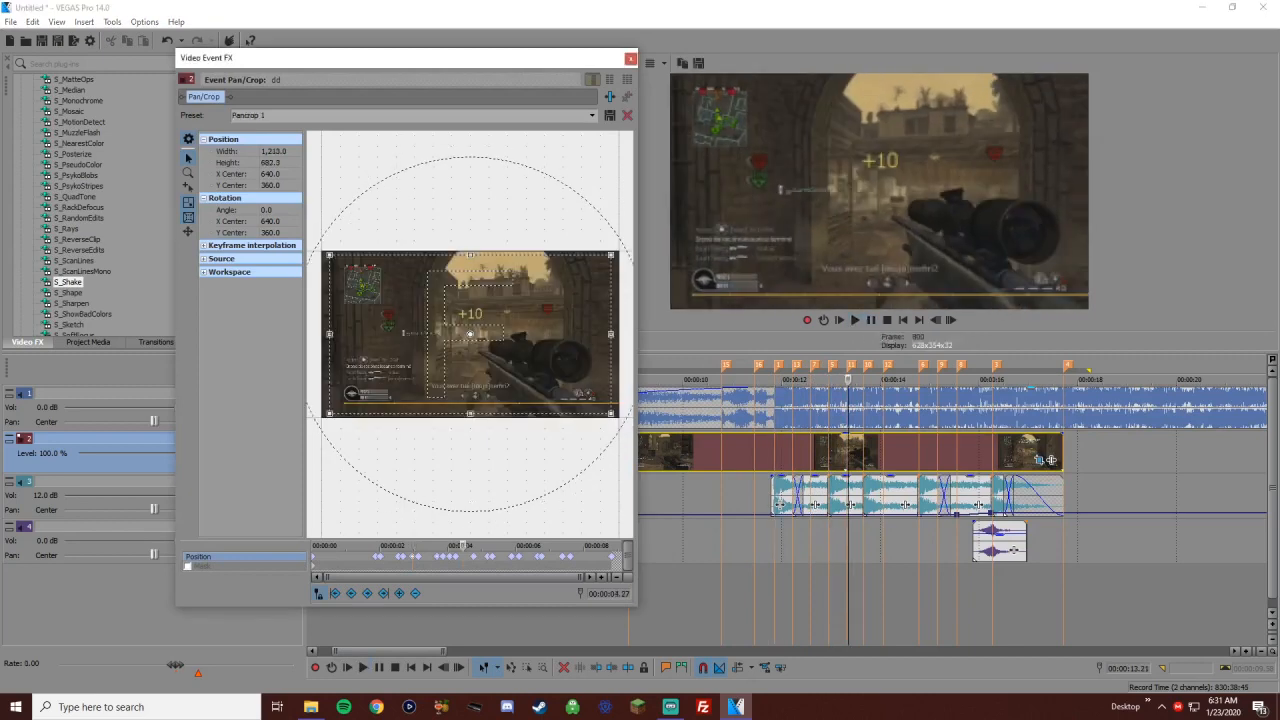
scroll(437, 556, up, 1)
click(855, 320)
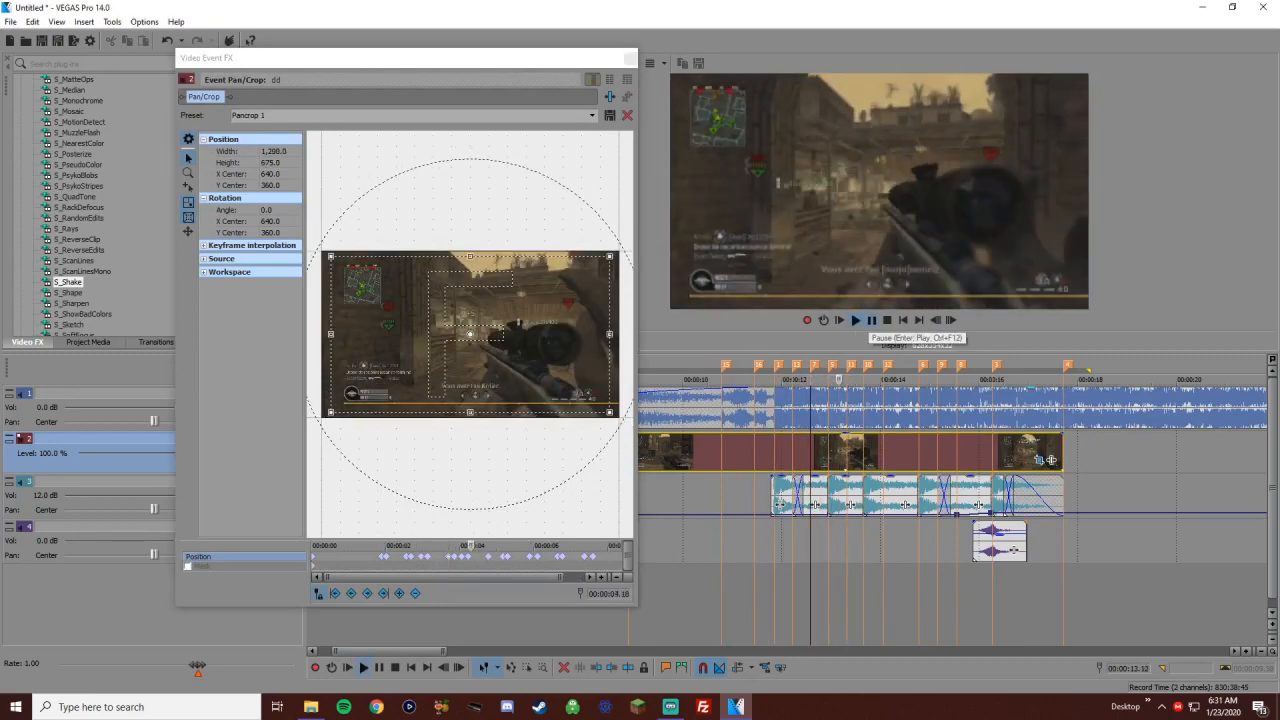
click(871, 320)
Restore the Pan/Crop frame to its full size at the position keyframe at 00:00:04.46
scroll(466, 556, up, 3)
click(451, 546)
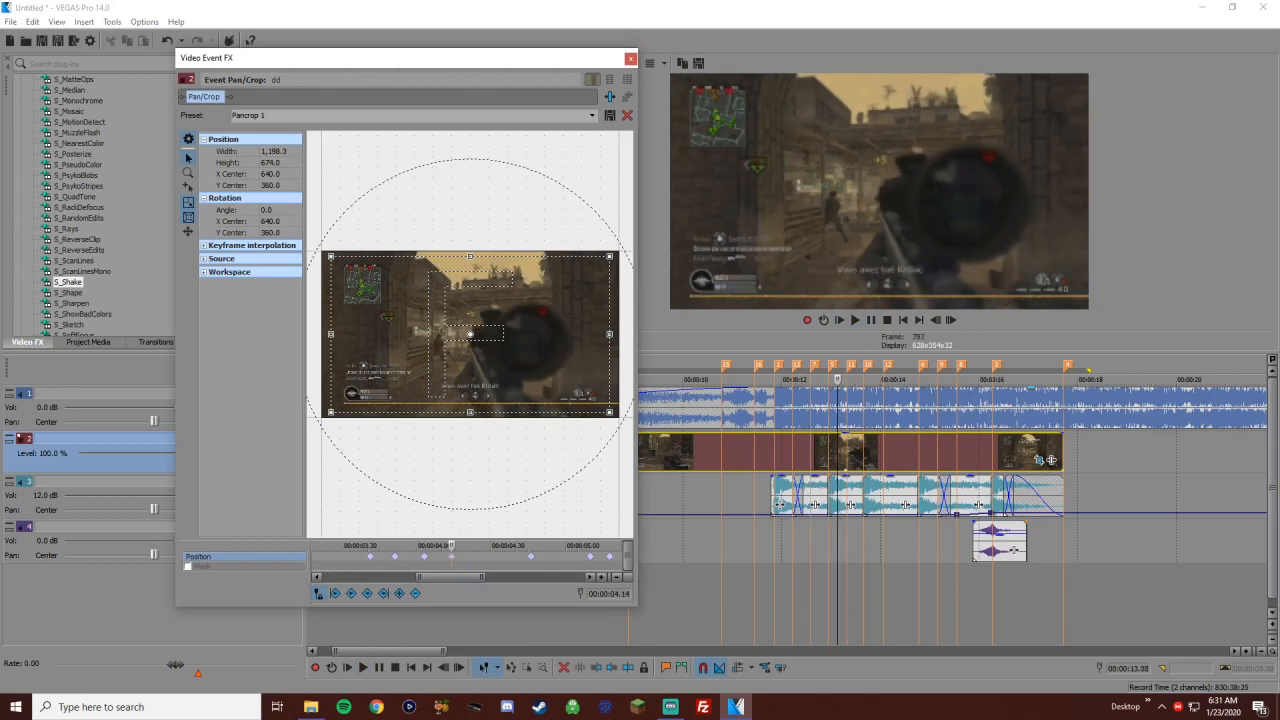
click(530, 556)
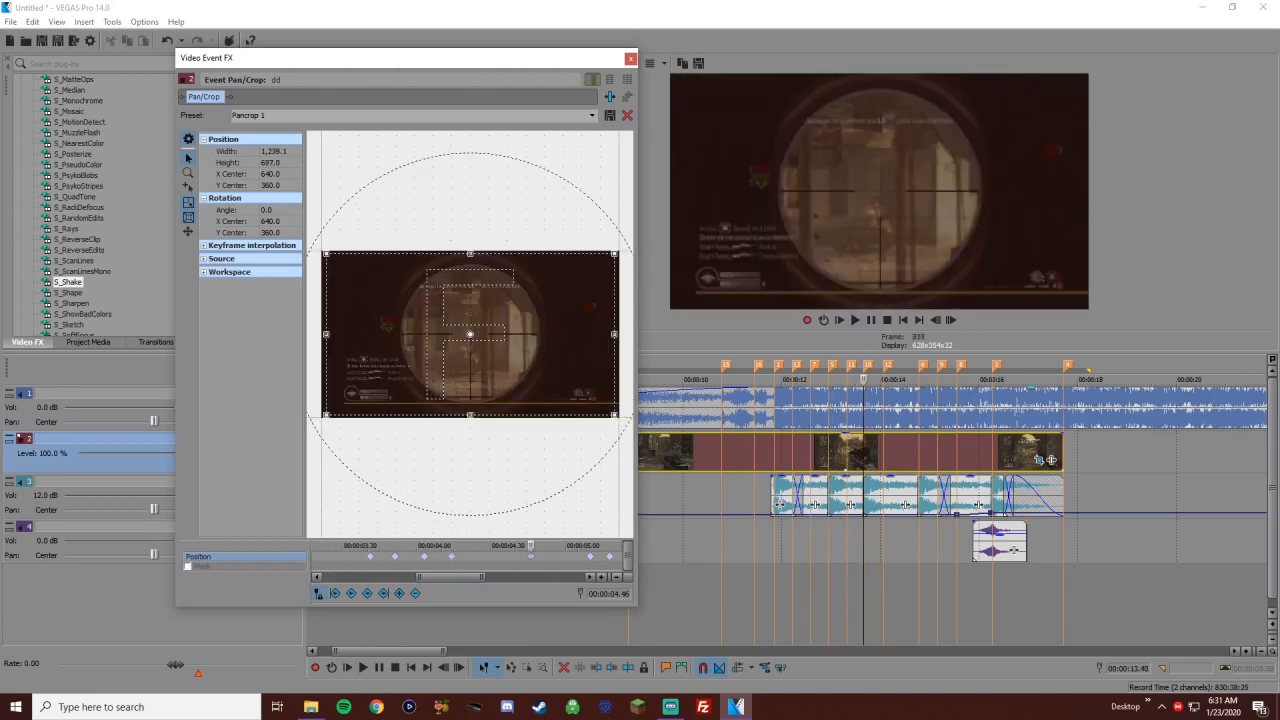
right_click(506, 395)
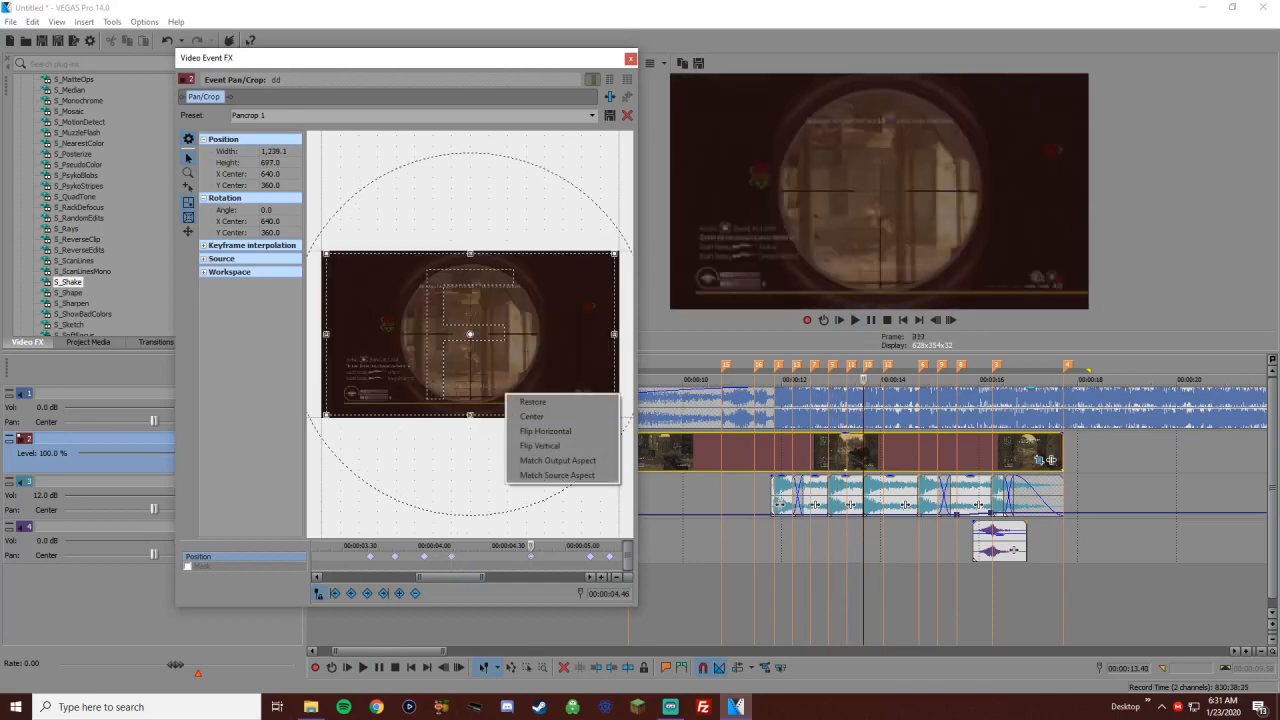
click(533, 401)
Play back the timeline around the restored Pan/Crop keyframe to check the zoom
click(764, 452)
key(space)
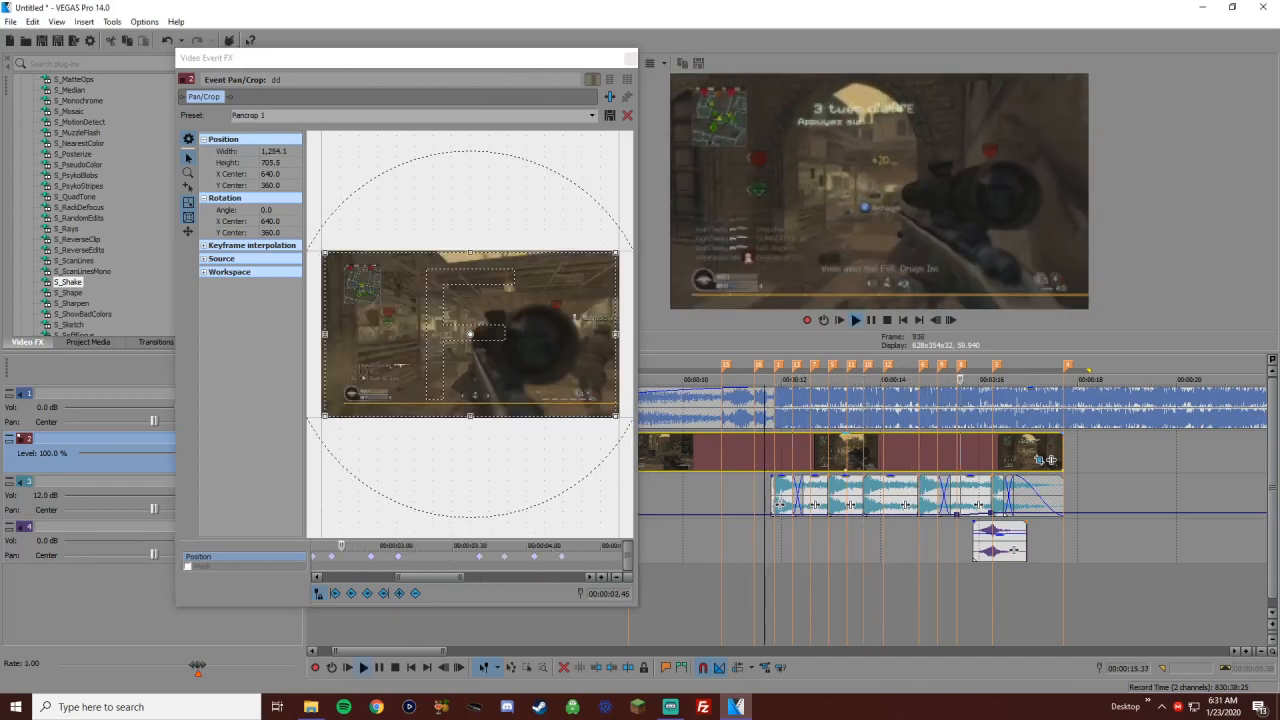
click(864, 452)
scroll(864, 452, up, 1)
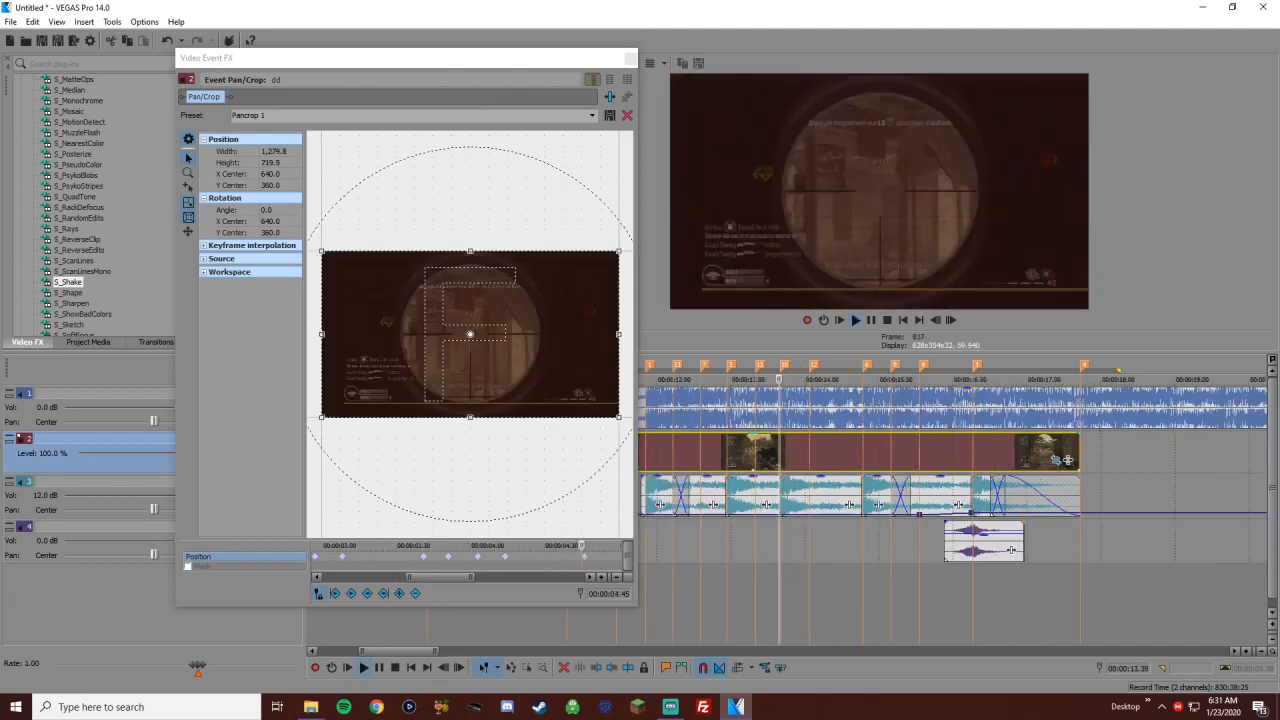
key(space)
Change the interpolation type of the Pan/Crop position keyframe at 00:00:04.46
key(ctrl+Right)
key(ctrl+Right)
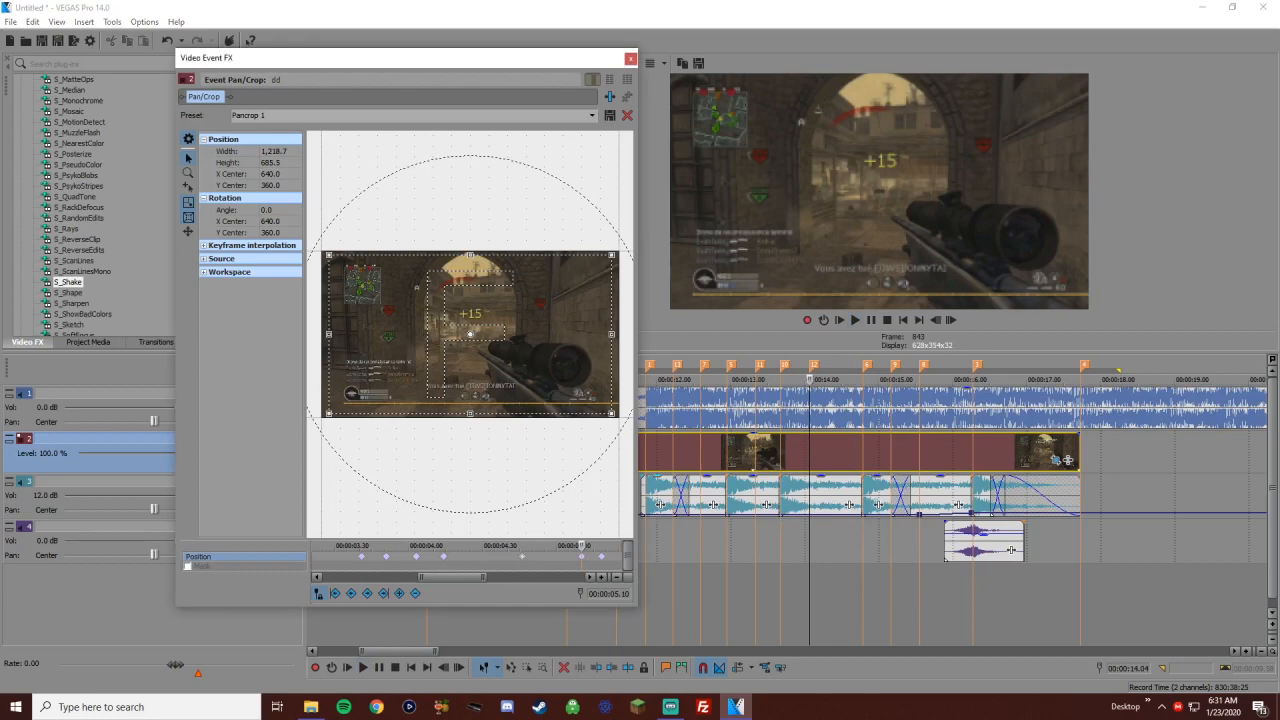
right_click(521, 556)
click(556, 521)
Play back the zoom movement after the keyframe interpolation change
key(ctrl+Home)
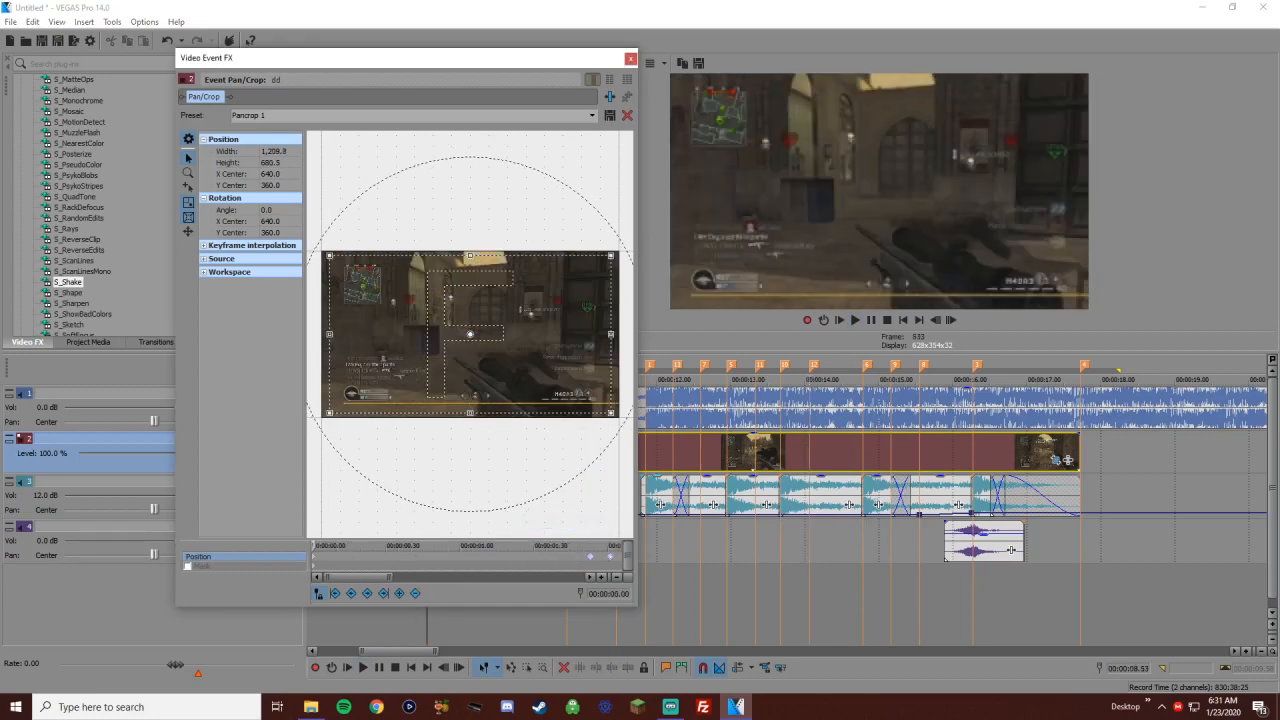
click(610, 556)
key(space)
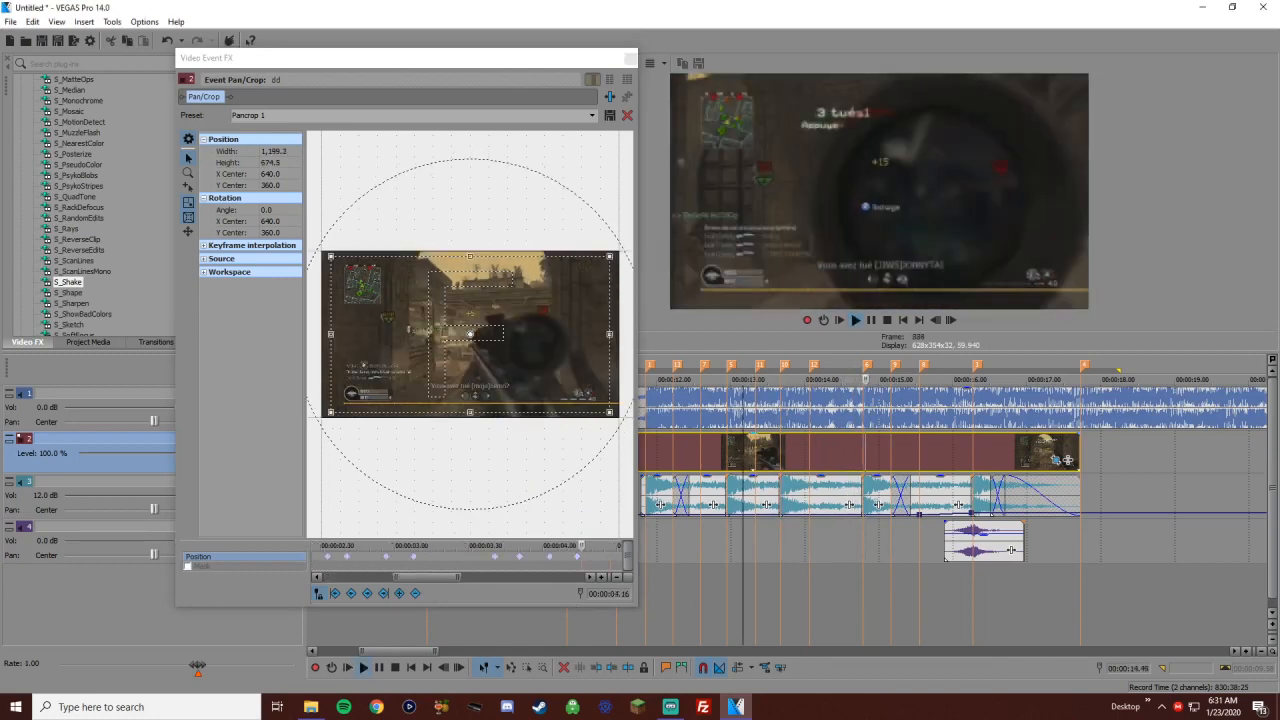
key(space)
Enlarge the Pan/Crop frame at the 00:00:05.10 keyframe to 1,249.3 by 702.8
scroll(467, 556, down, 2)
click(491, 556)
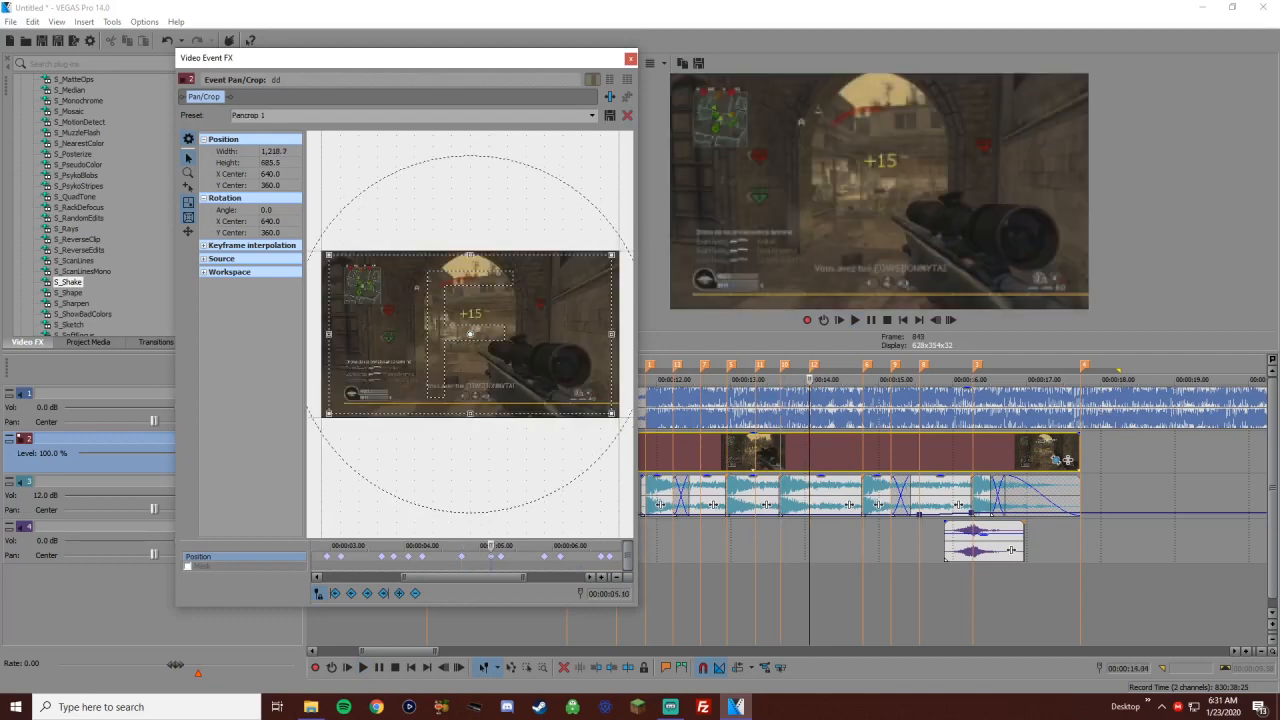
drag(611, 413, 615, 415)
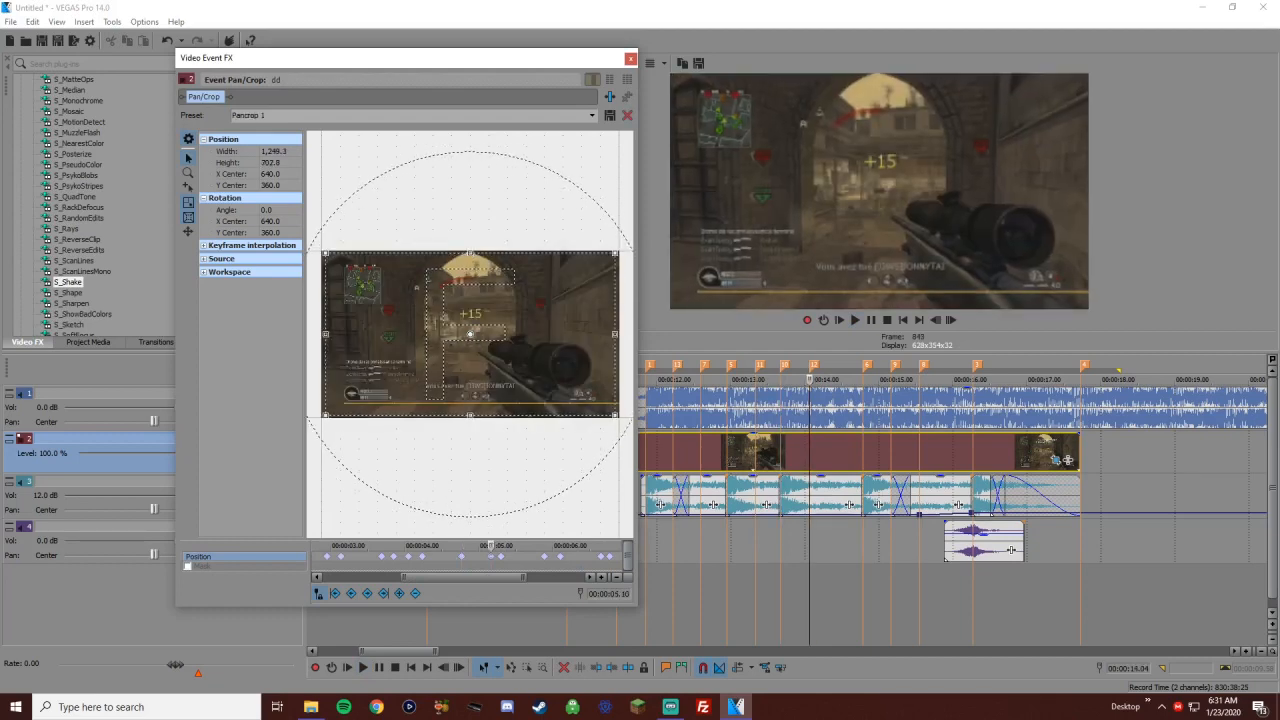
Play back the clip to check the reduced zoom and close the Pan/Crop window
click(764, 452)
key(space)
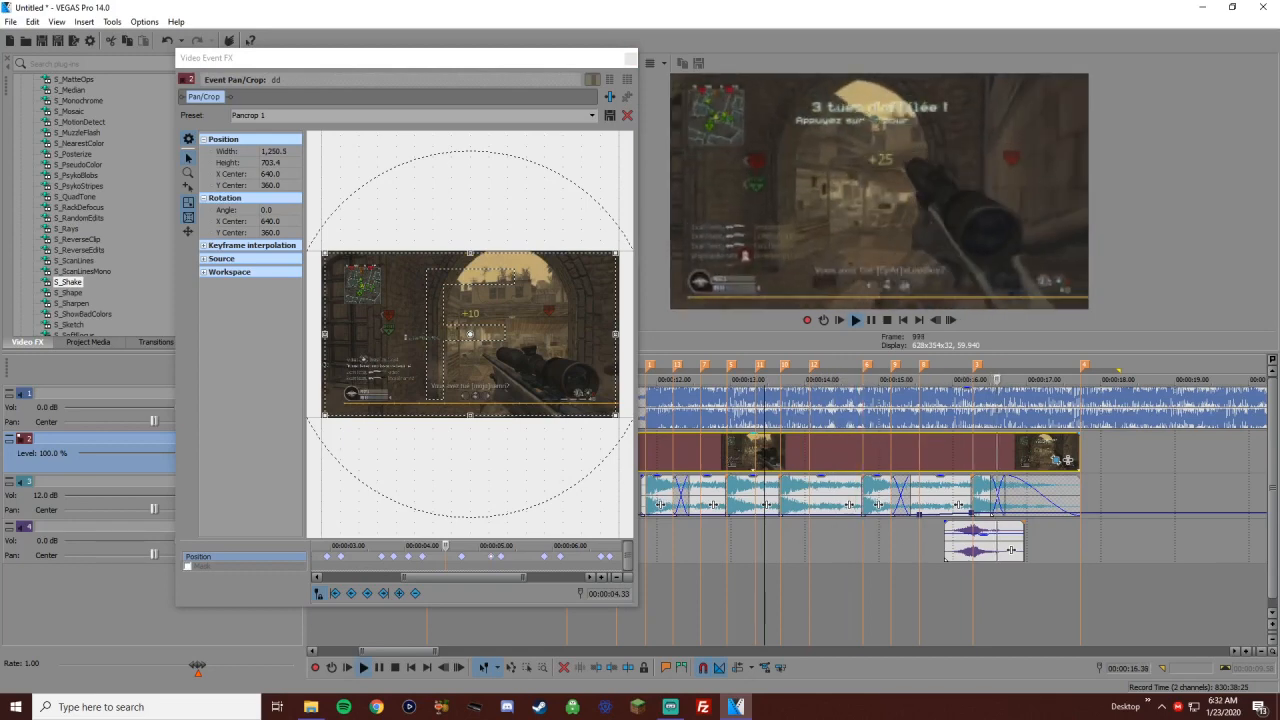
key(space)
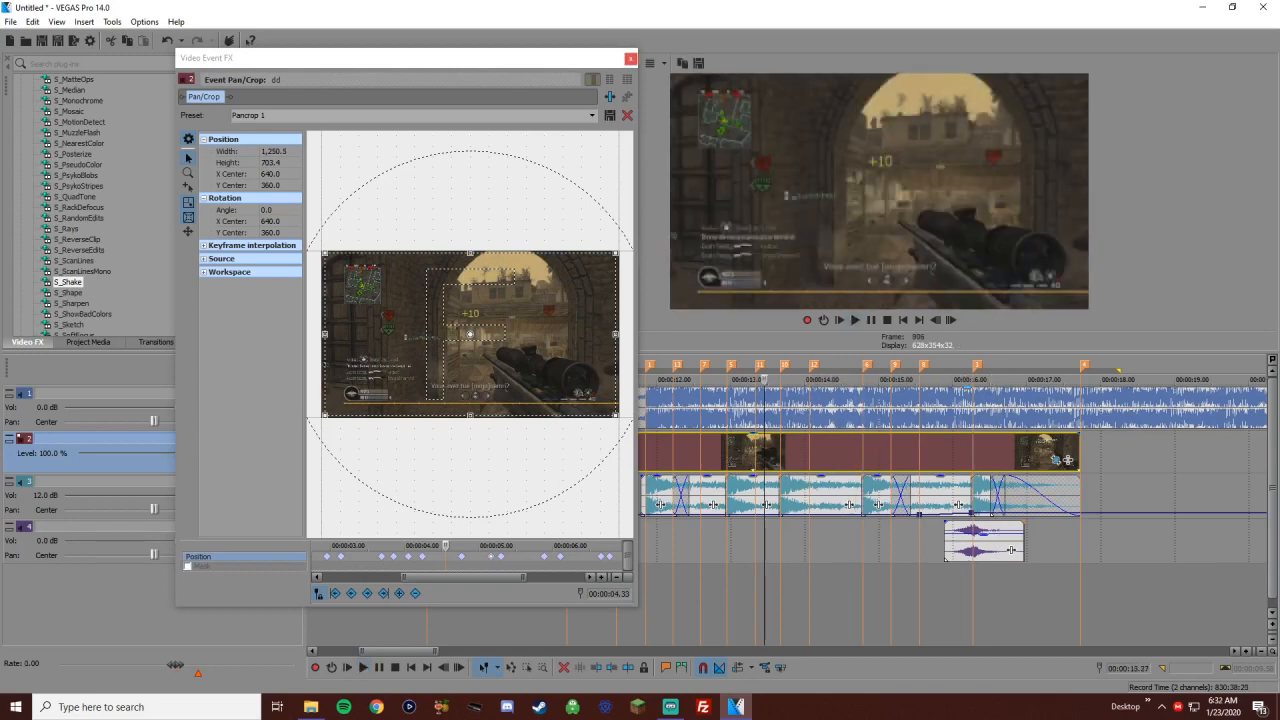
click(630, 58)
click(573, 452)
scroll(573, 452, down, 4)
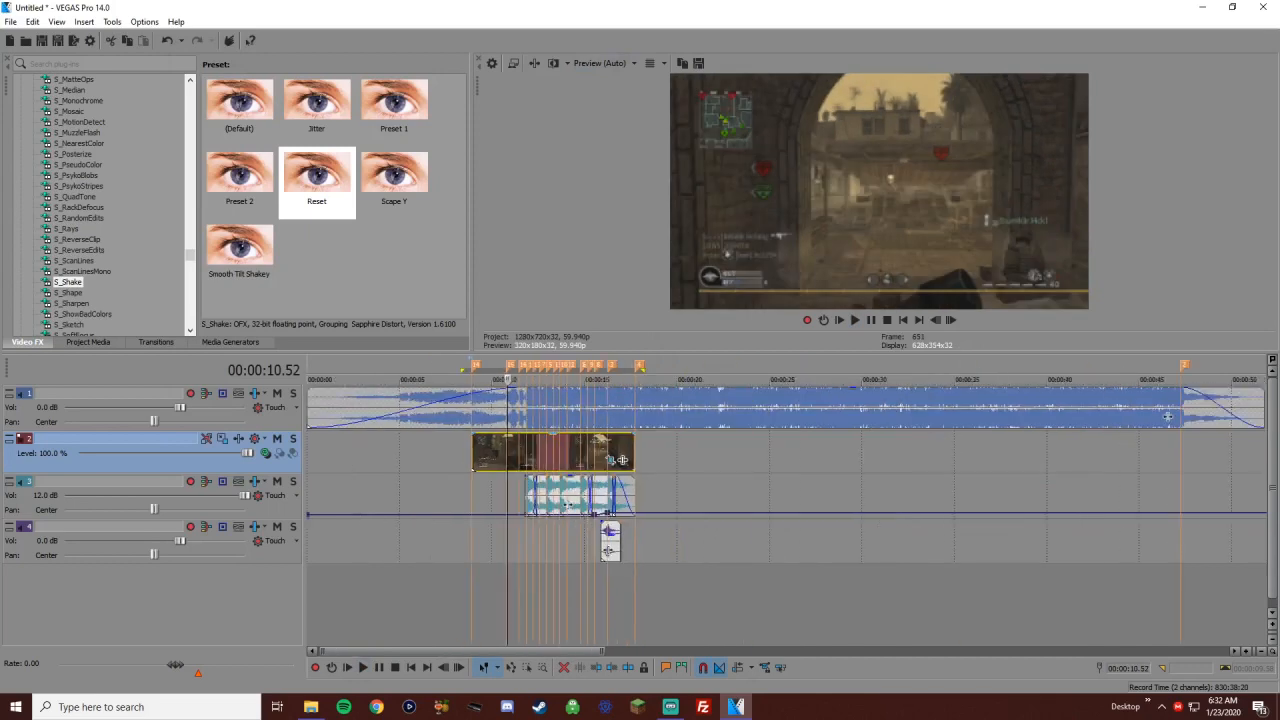
click(621, 459)
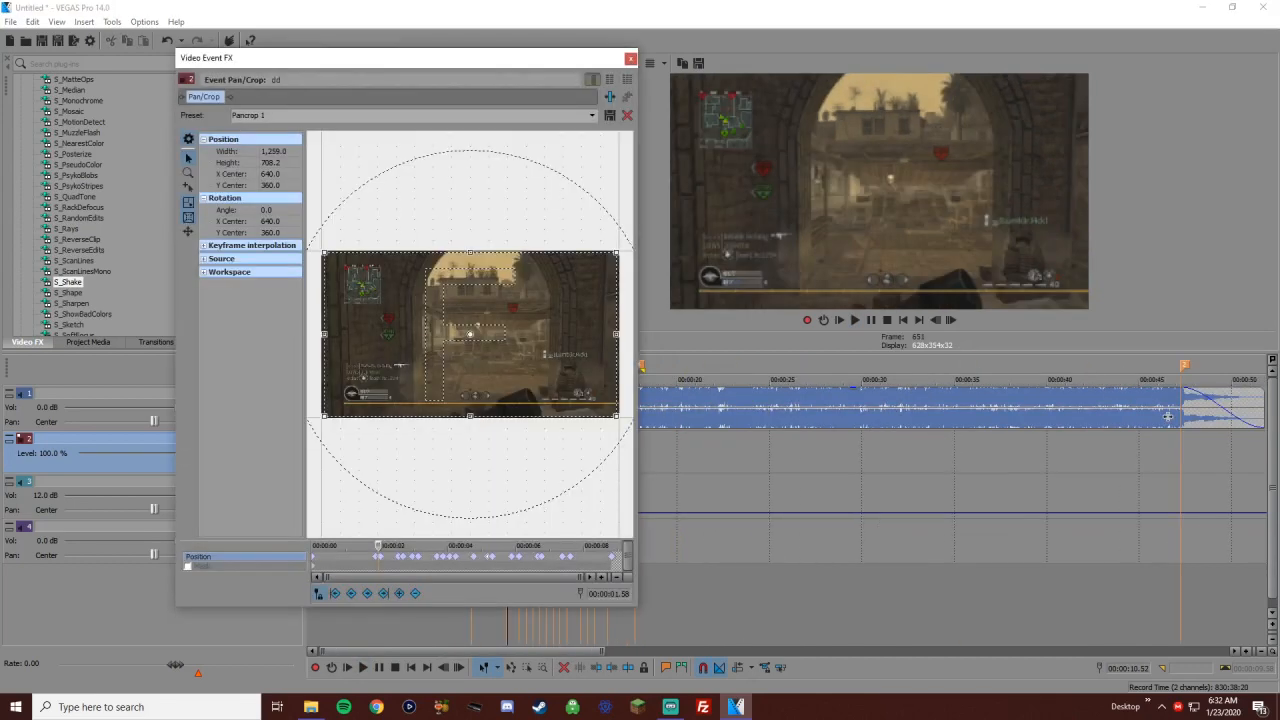
click(630, 58)
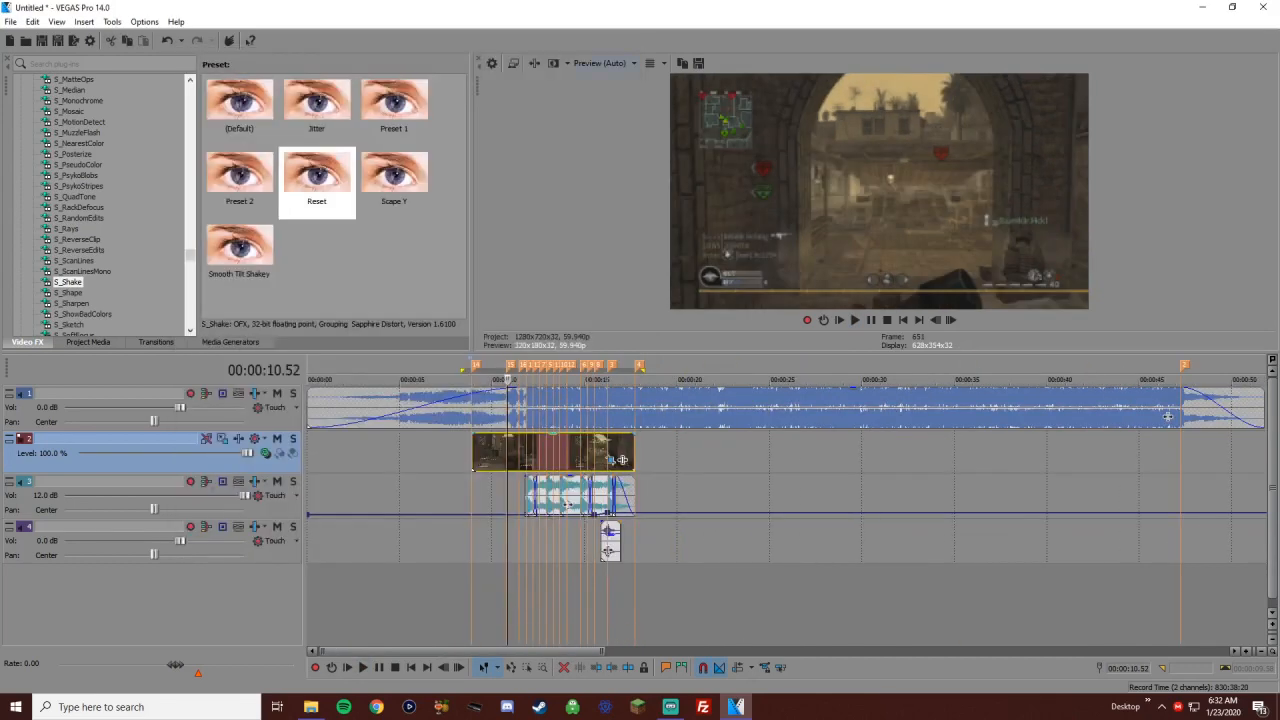
Play back the gameplay clip from its beginning
click(471, 452)
scroll(471, 452, up, 4)
key(space)
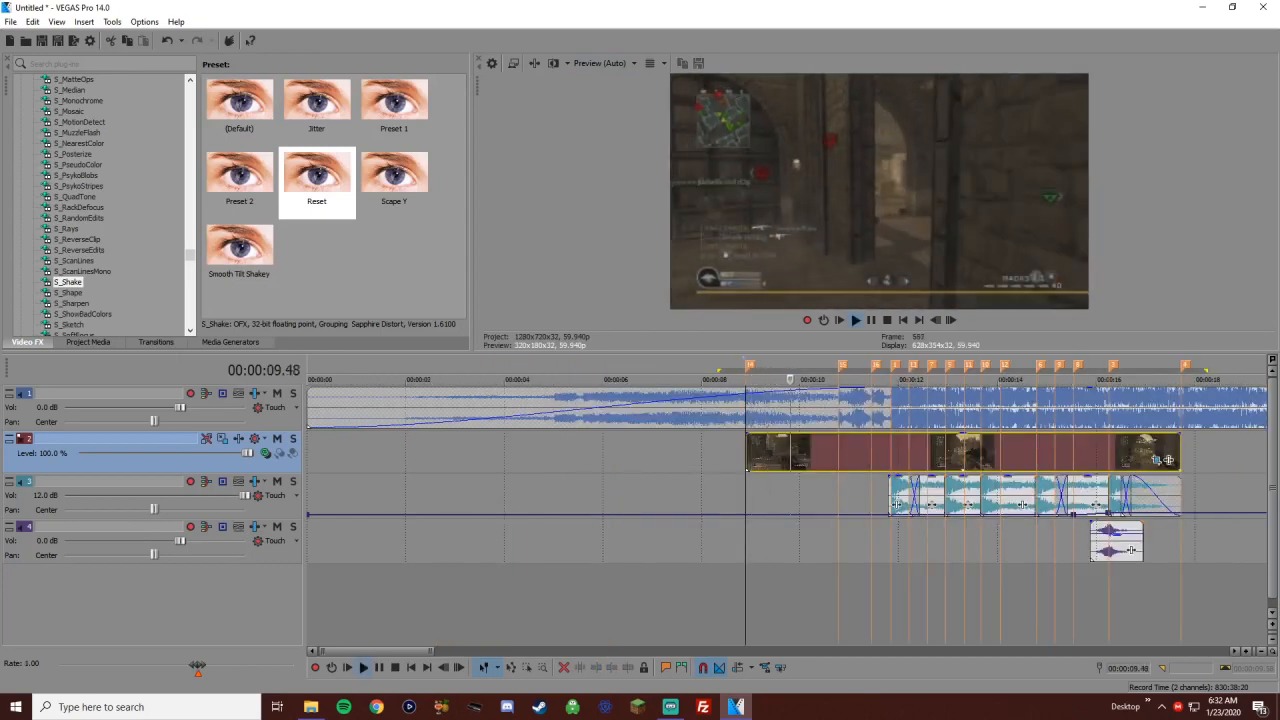
key(space)
Set the project frame rate to 29.970 (NTSC) and apply the project properties
click(491, 63)
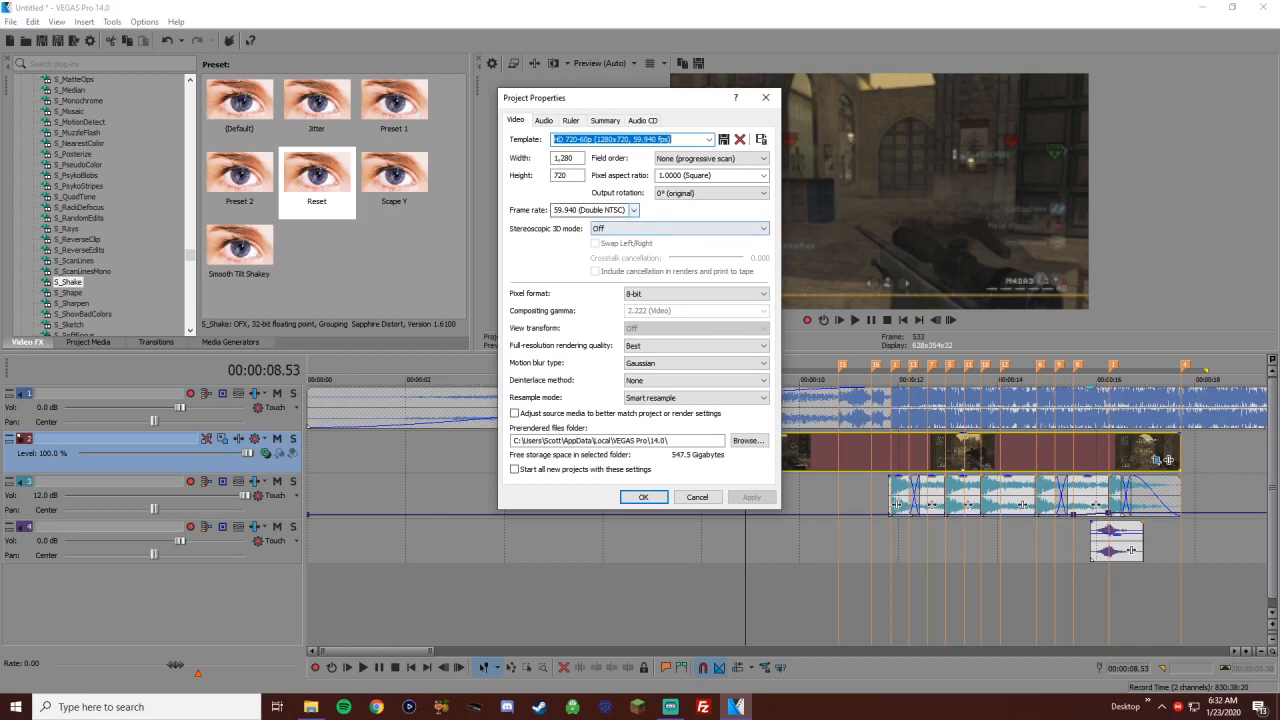
click(633, 210)
click(594, 276)
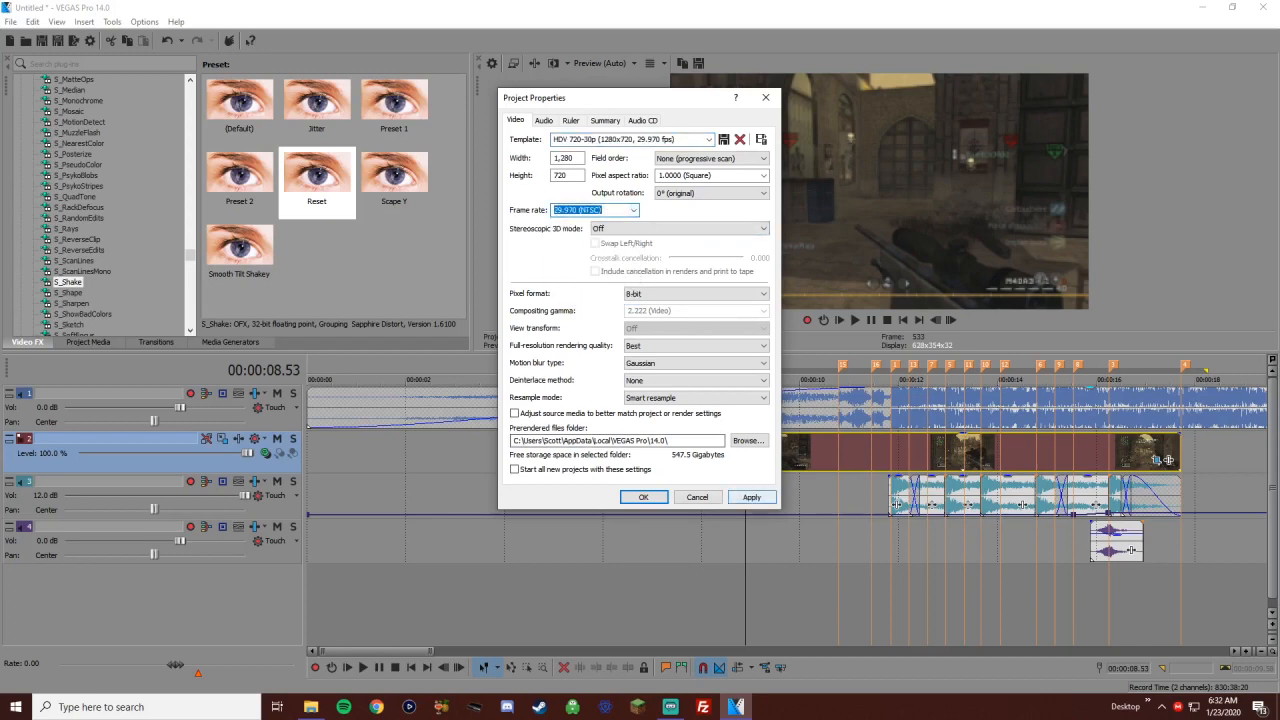
click(751, 497)
click(643, 497)
Play back the clip at the 29.970 fps project frame rate to judge its smoothness
key(space)
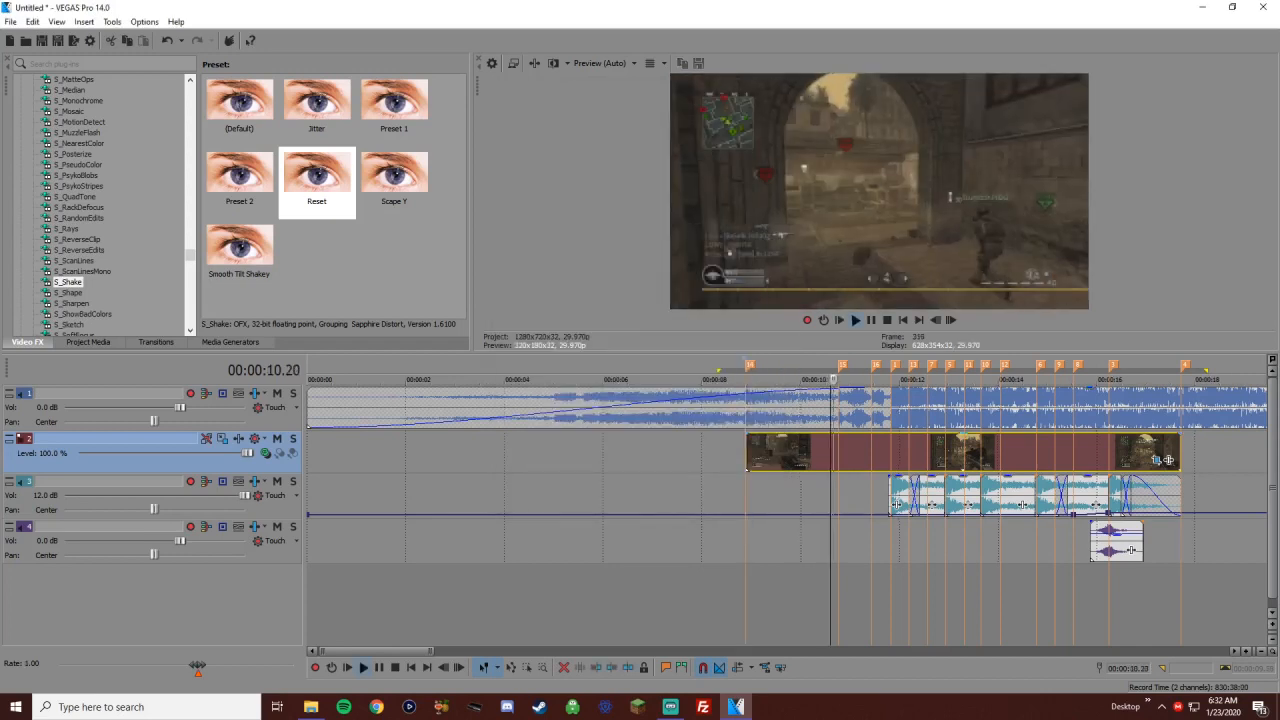
scroll(1167, 440, down, 5)
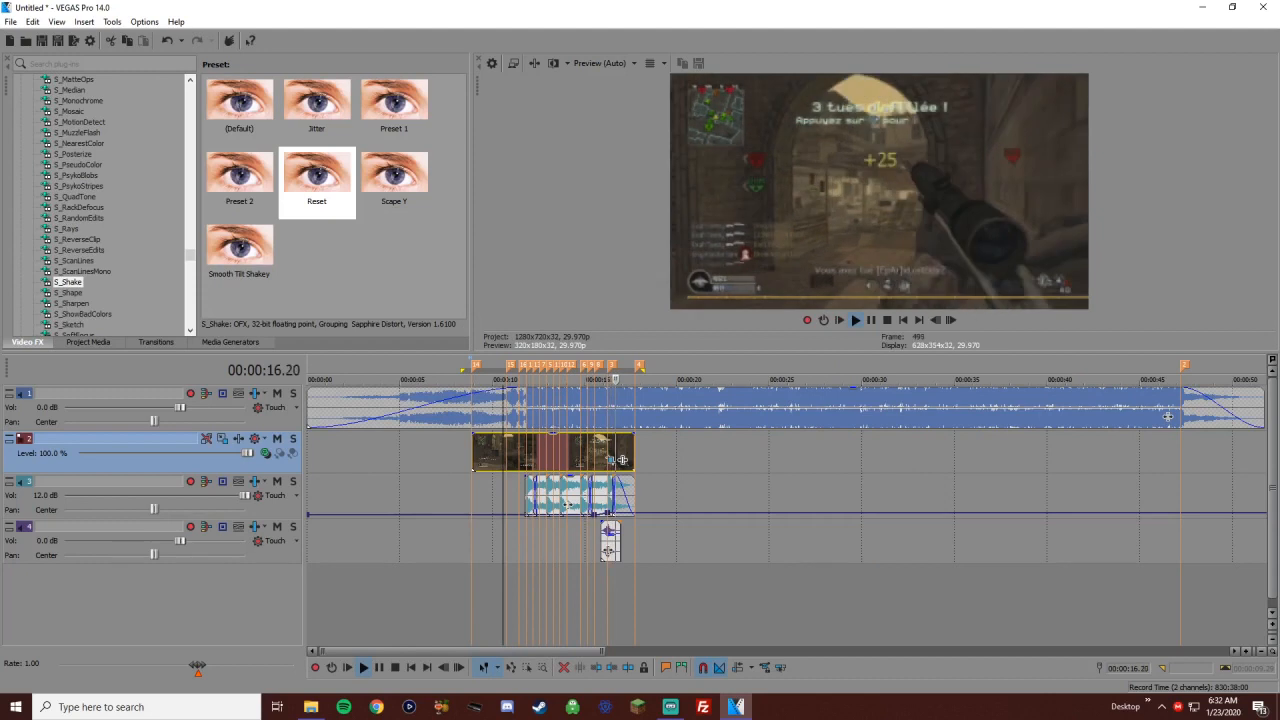
key(space)
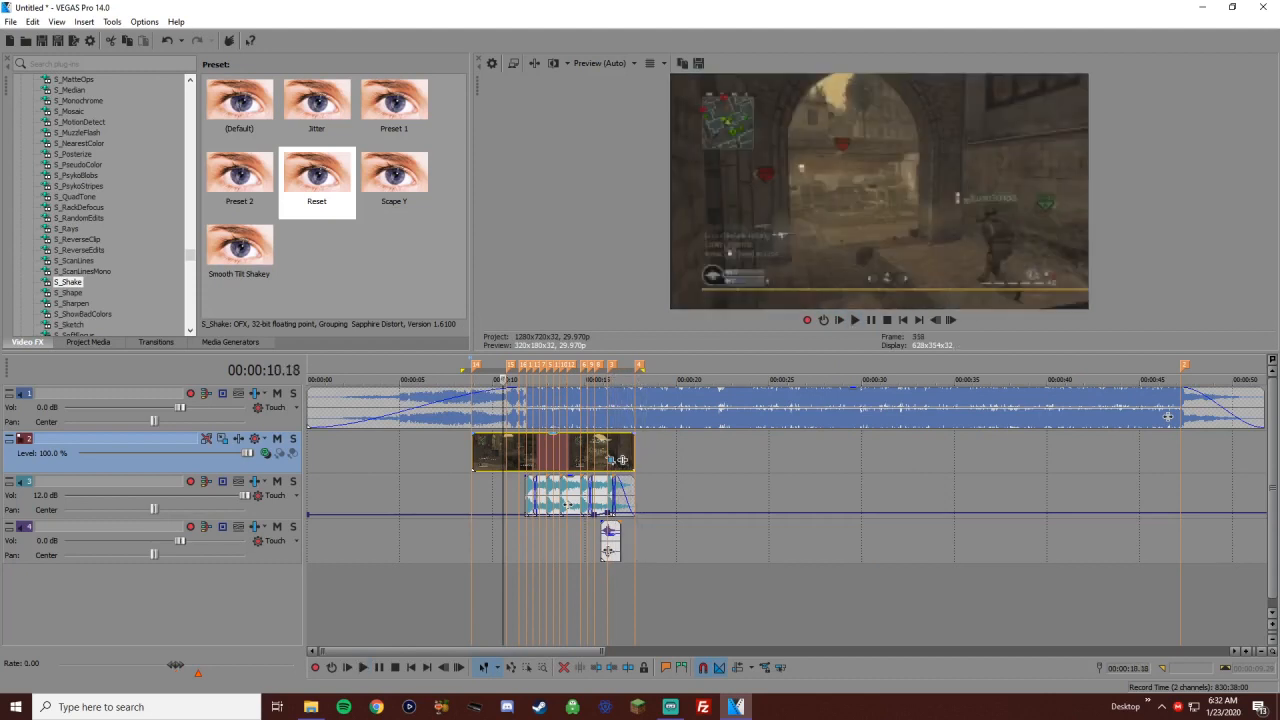
Return the project frame rate to 59.940 (Double NTSC) and apply the project properties
click(492, 63)
click(633, 210)
click(594, 301)
click(751, 497)
click(643, 497)
Apply the S_Blur effect with preset 10 to the gameplay clip, with the cursor at marker 15 (00:00:10.47)
click(580, 452)
scroll(580, 452, up, 4)
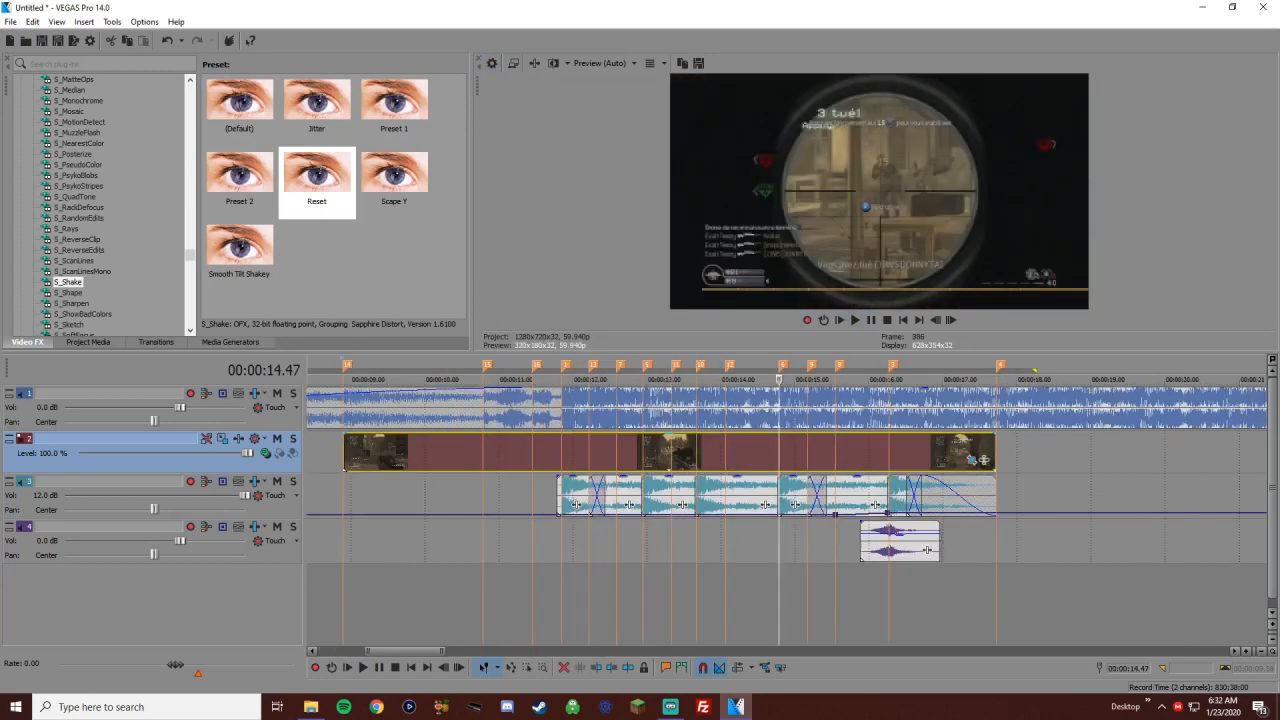
click(483, 452)
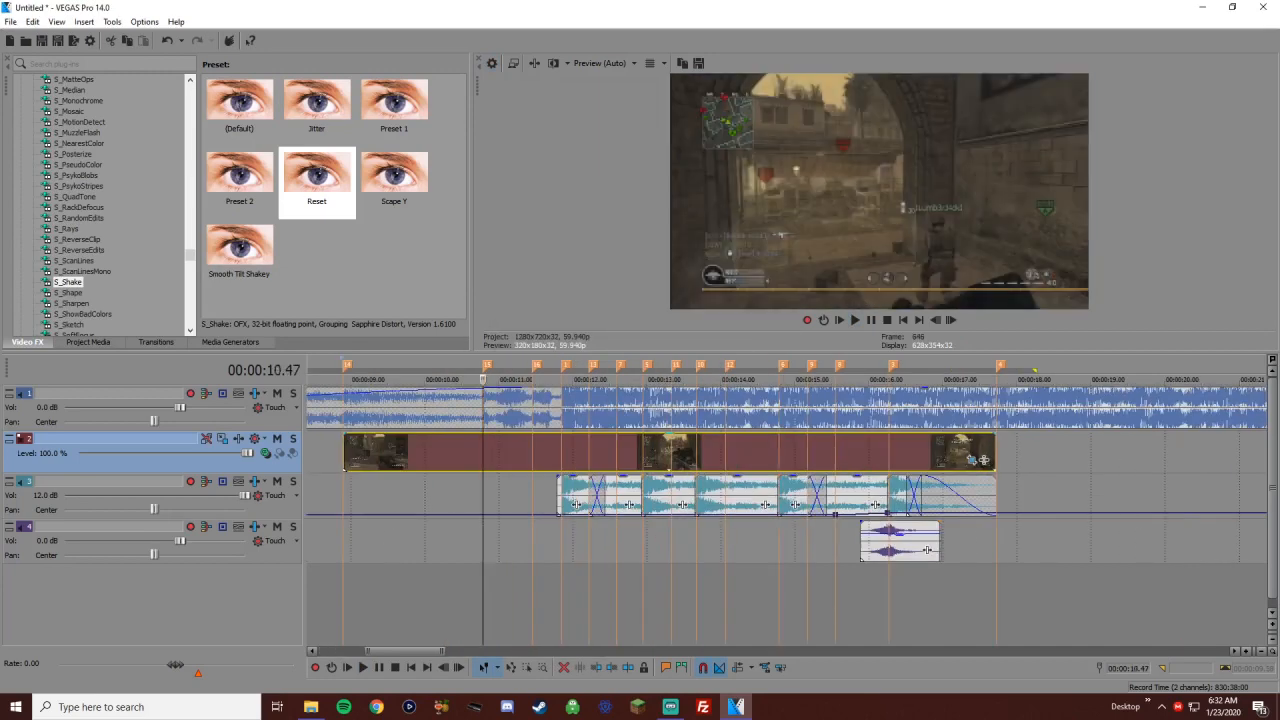
scroll(627, 452, down, 4)
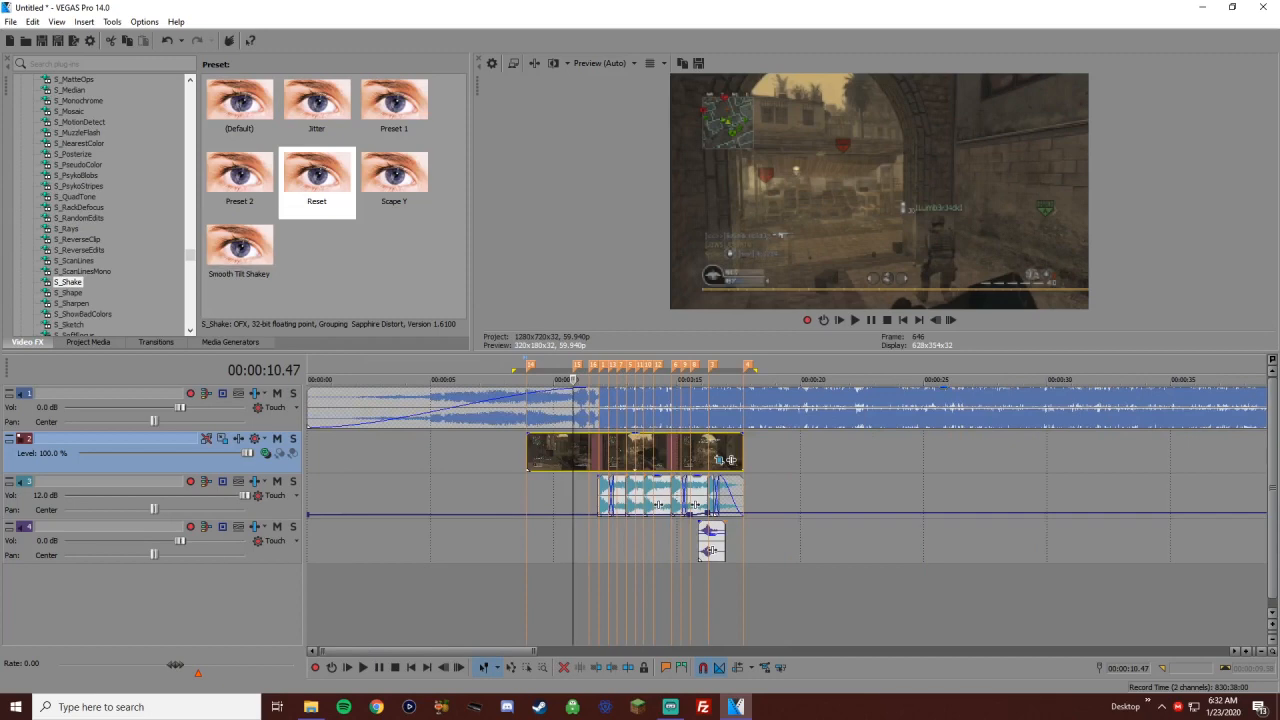
scroll(100, 205, up, 10)
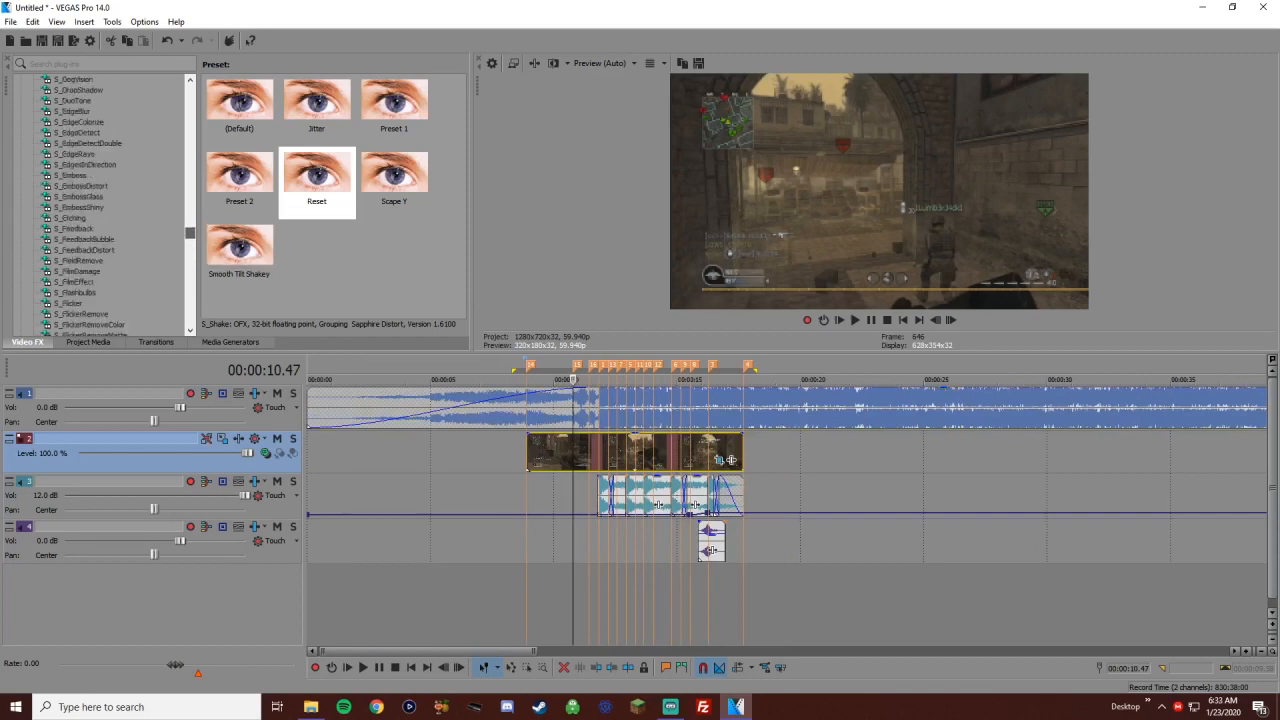
scroll(100, 205, down, 10)
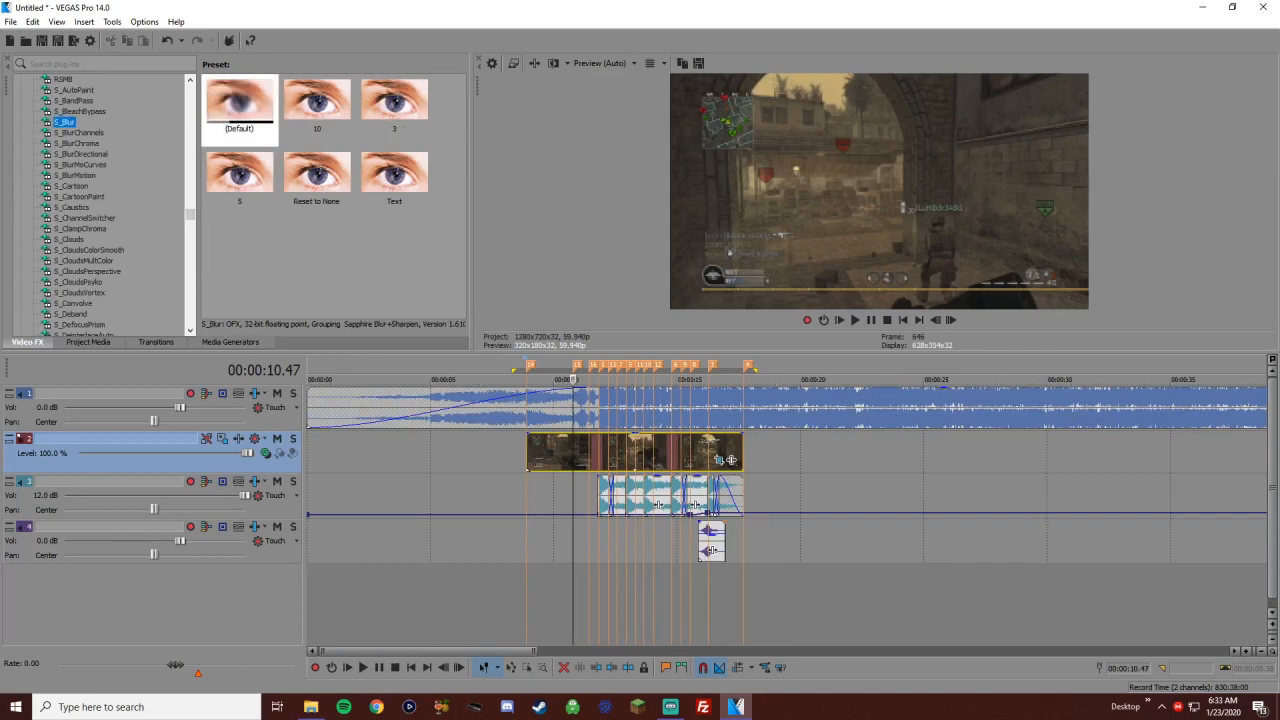
click(316, 108)
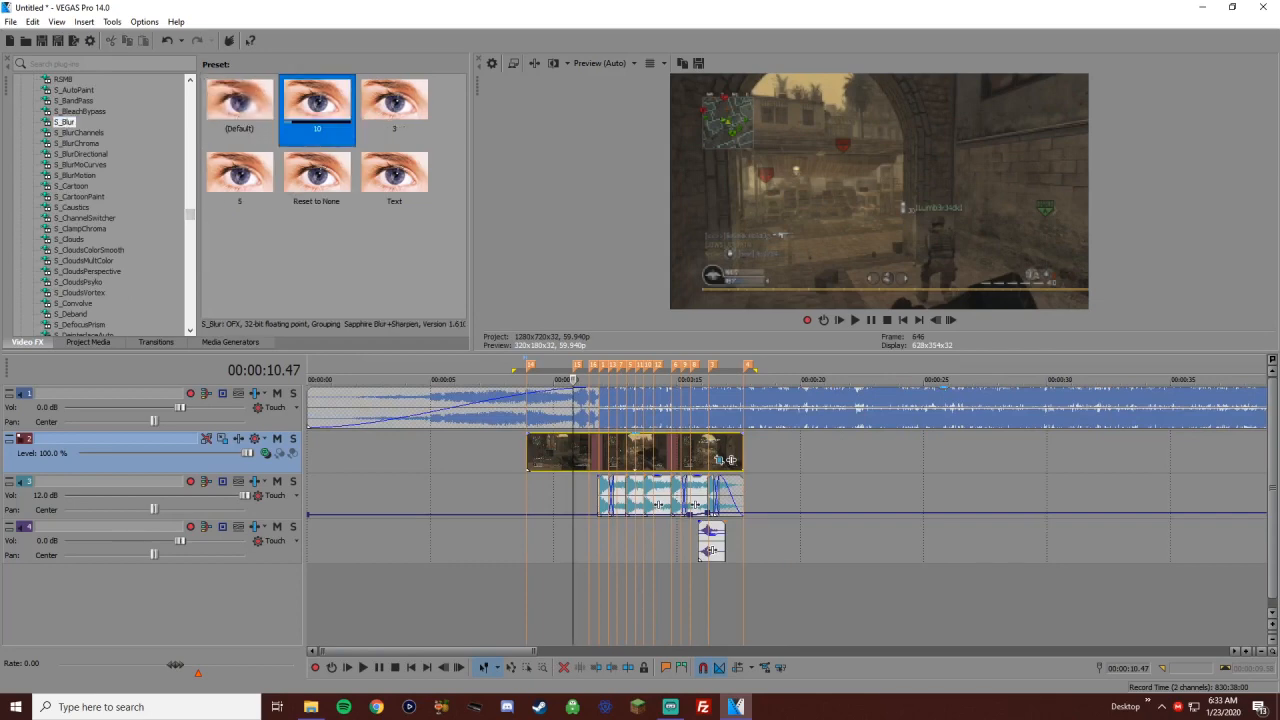
drag(731, 459, 731, 459)
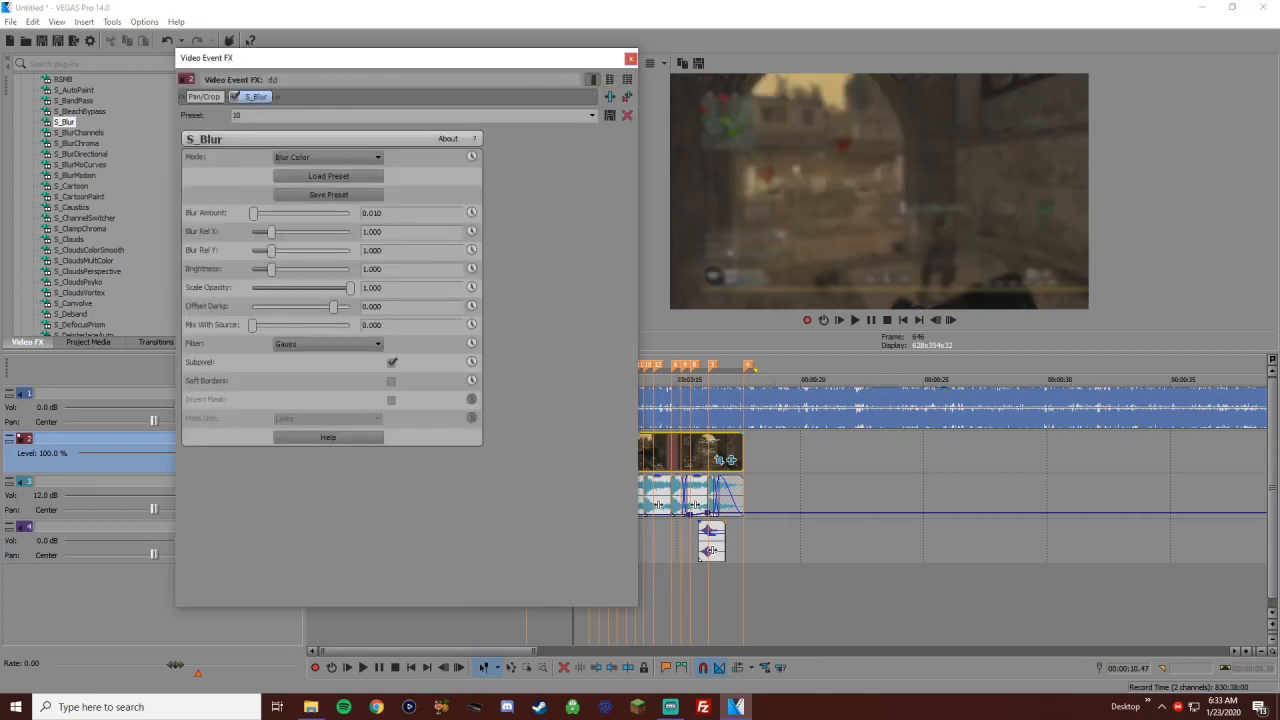
Animate the S_Blur effect's Blur Amount and apply preset 3 as a keyframe at 00:00:01.53 in the effect
click(471, 212)
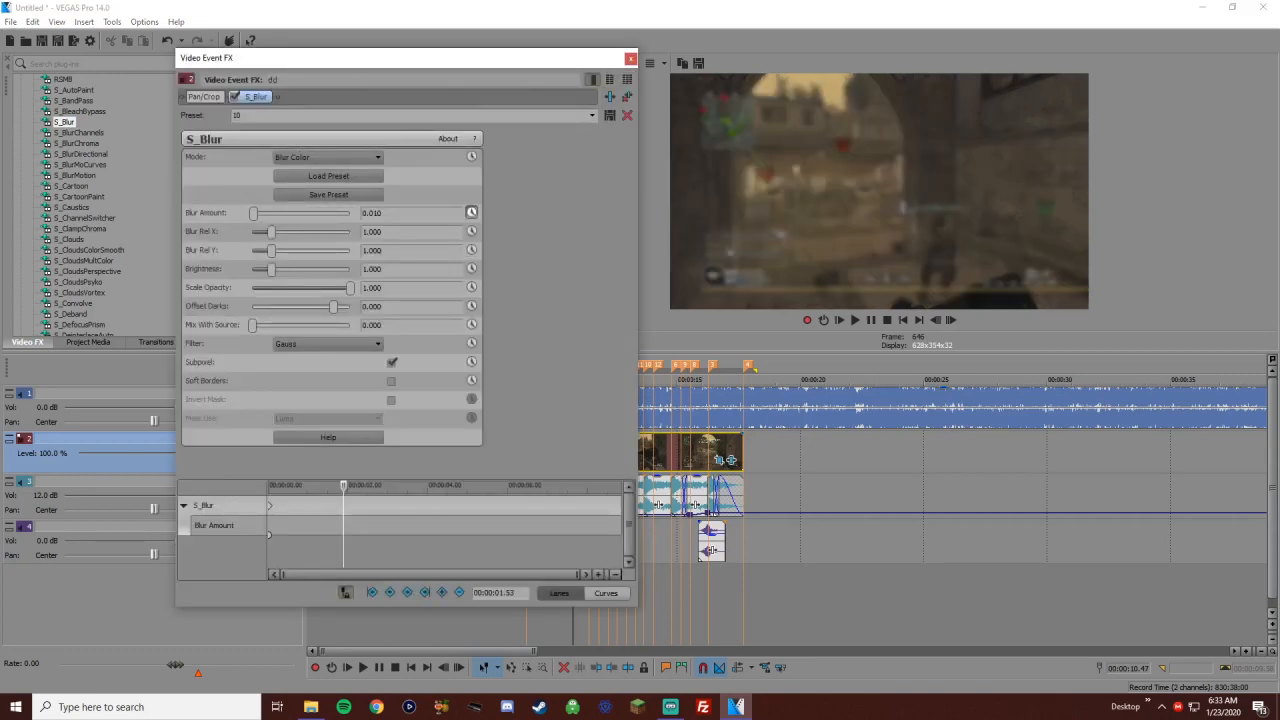
drag(400, 606, 400, 388)
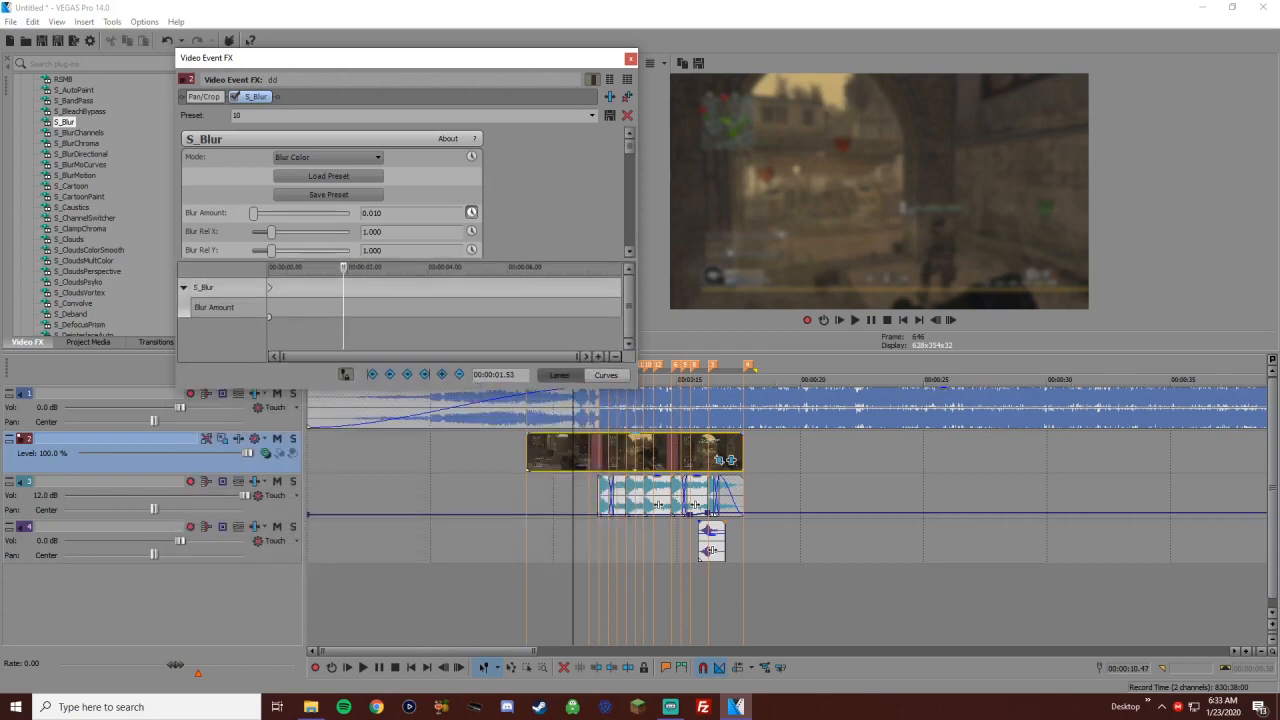
scroll(786, 500, up, 3)
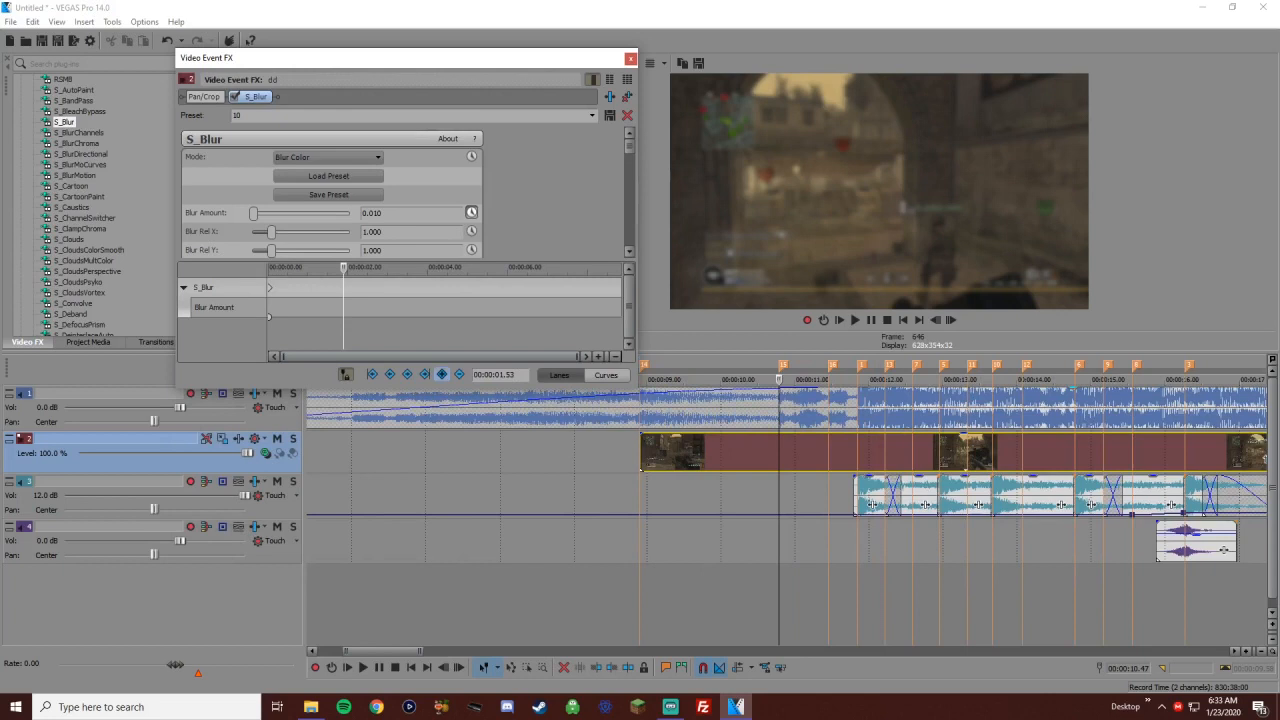
click(591, 115)
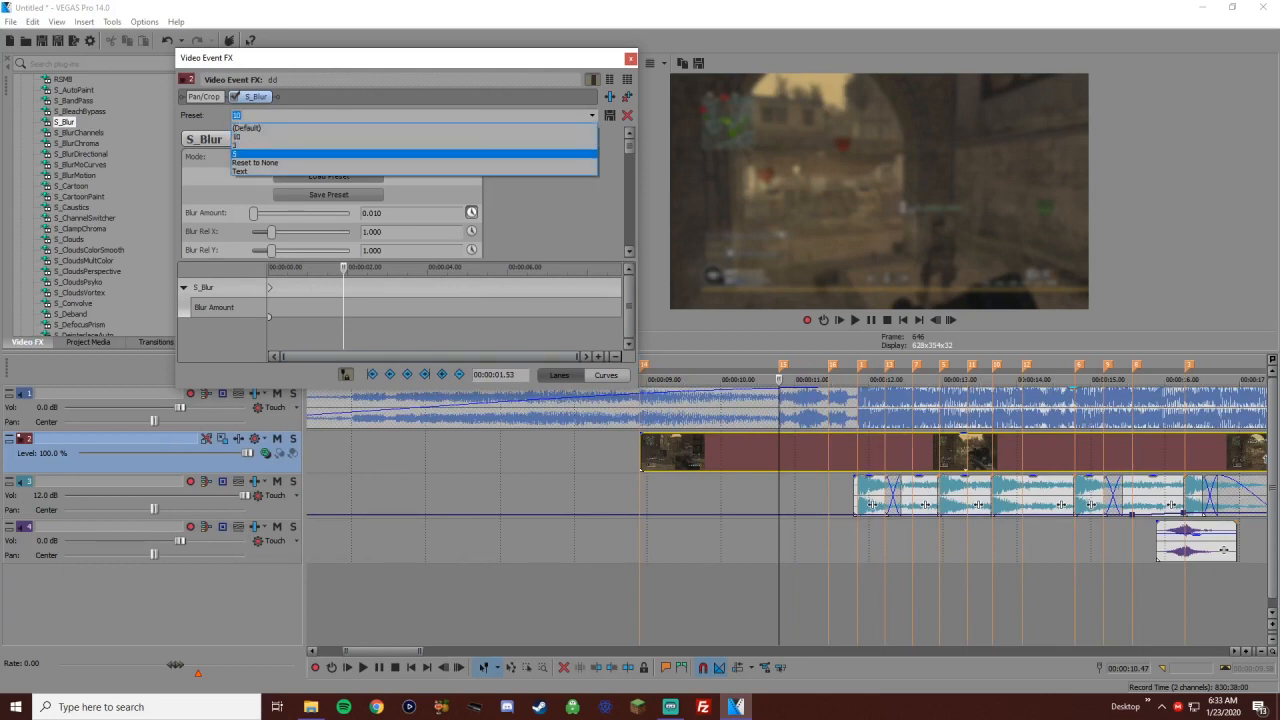
key(Return)
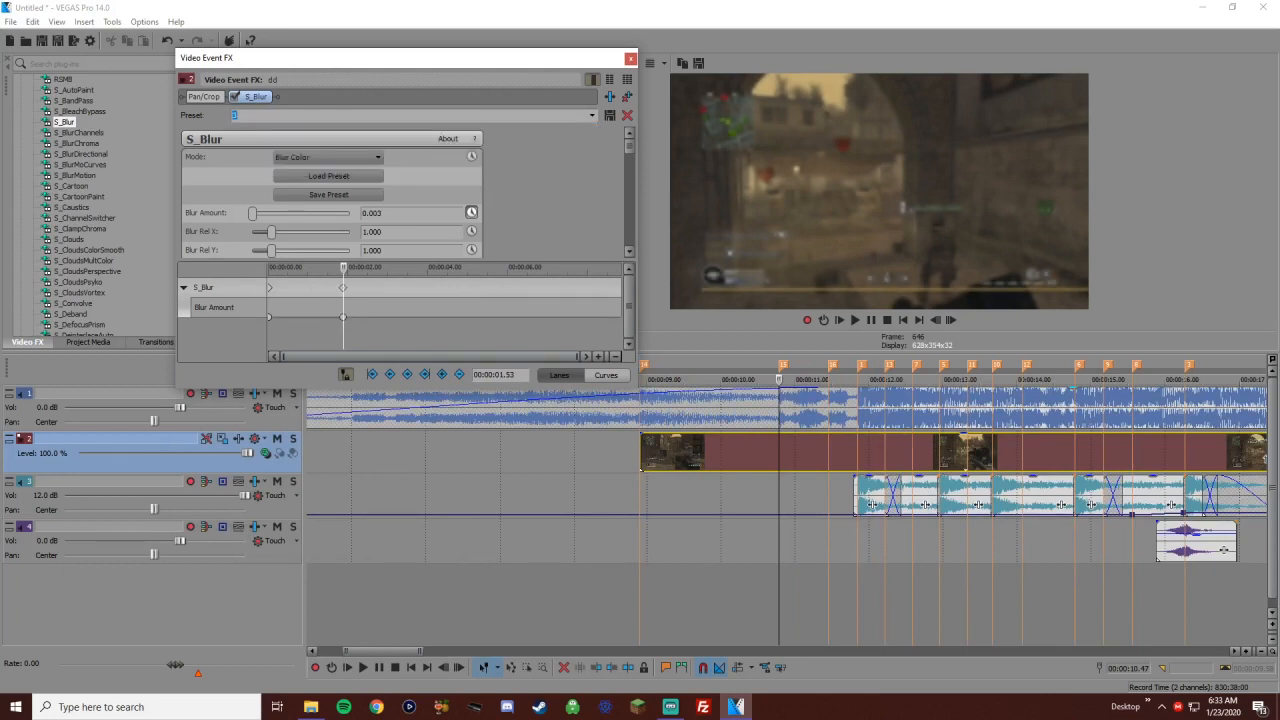
Play back the clip from its first blur keyframe to check the blur animation
click(269, 287)
click(855, 320)
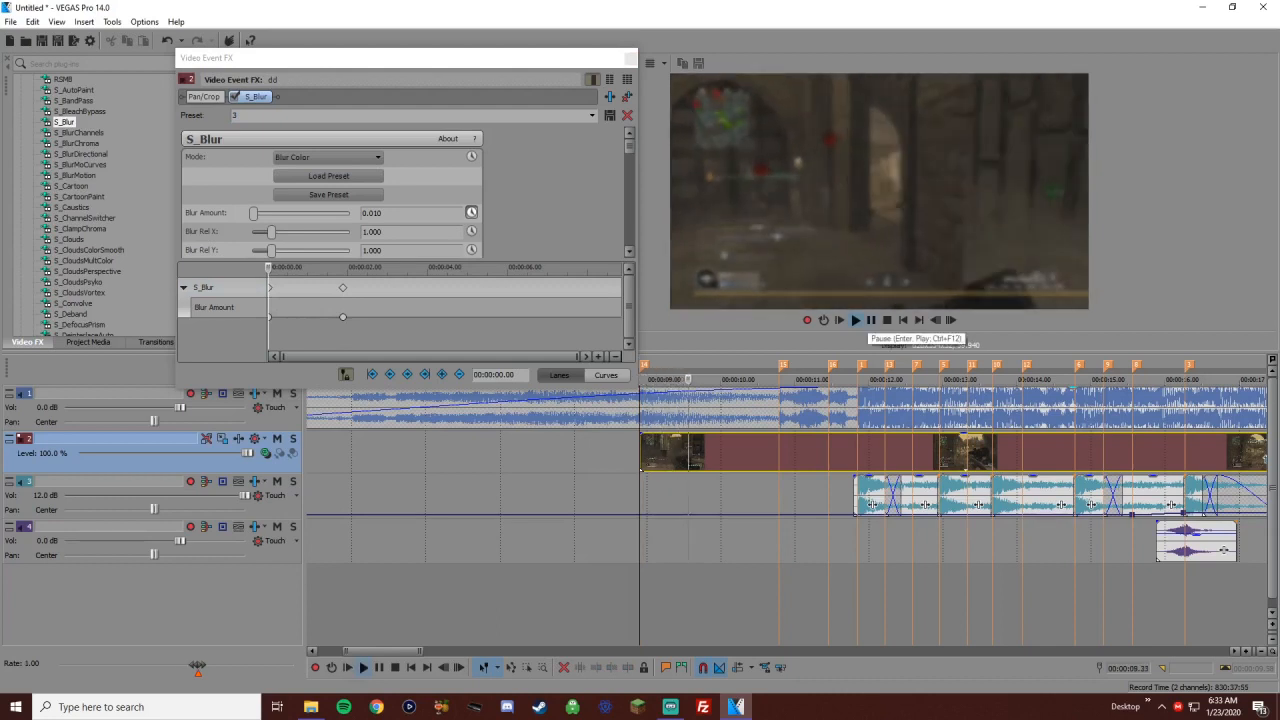
click(871, 320)
Set Blur Amount to 0.000 at 00:00:02.02, a few frames after the preset 3 keyframe, and play back the result
click(783, 451)
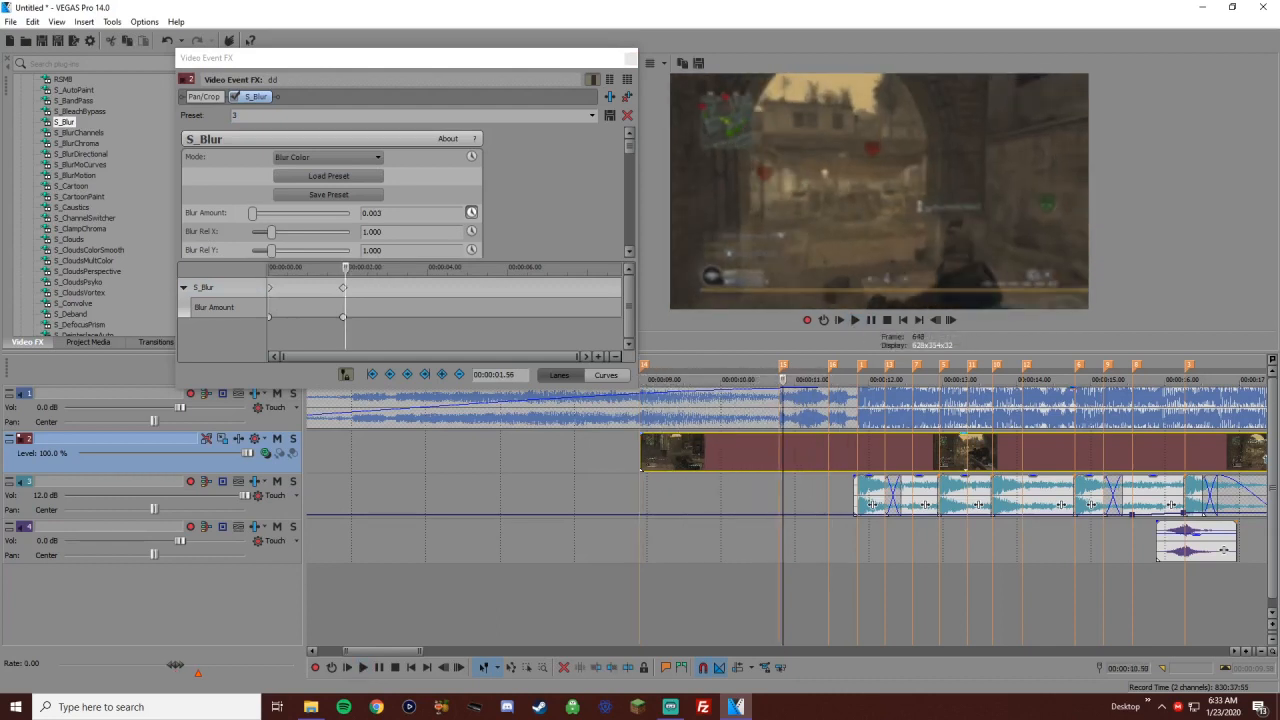
key(Right)
key(Right)
key(Right)
key(Right)
key(Right)
key(Right)
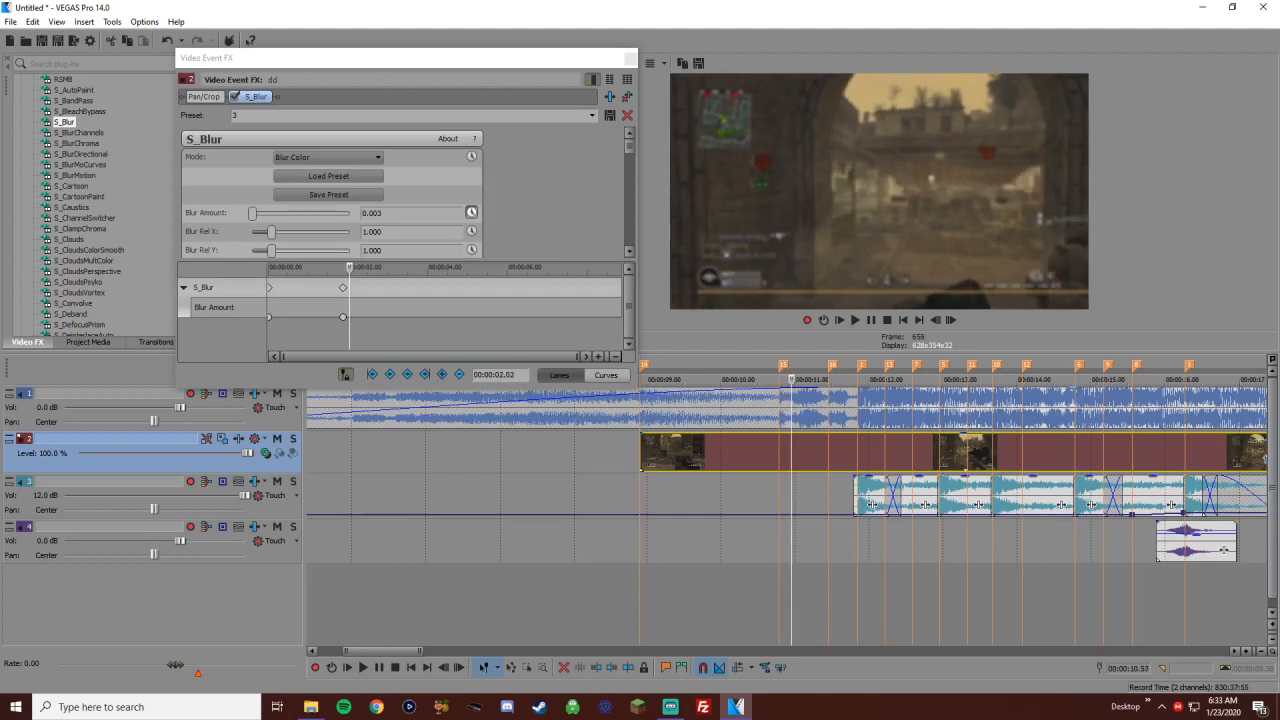
drag(252, 213, 246, 213)
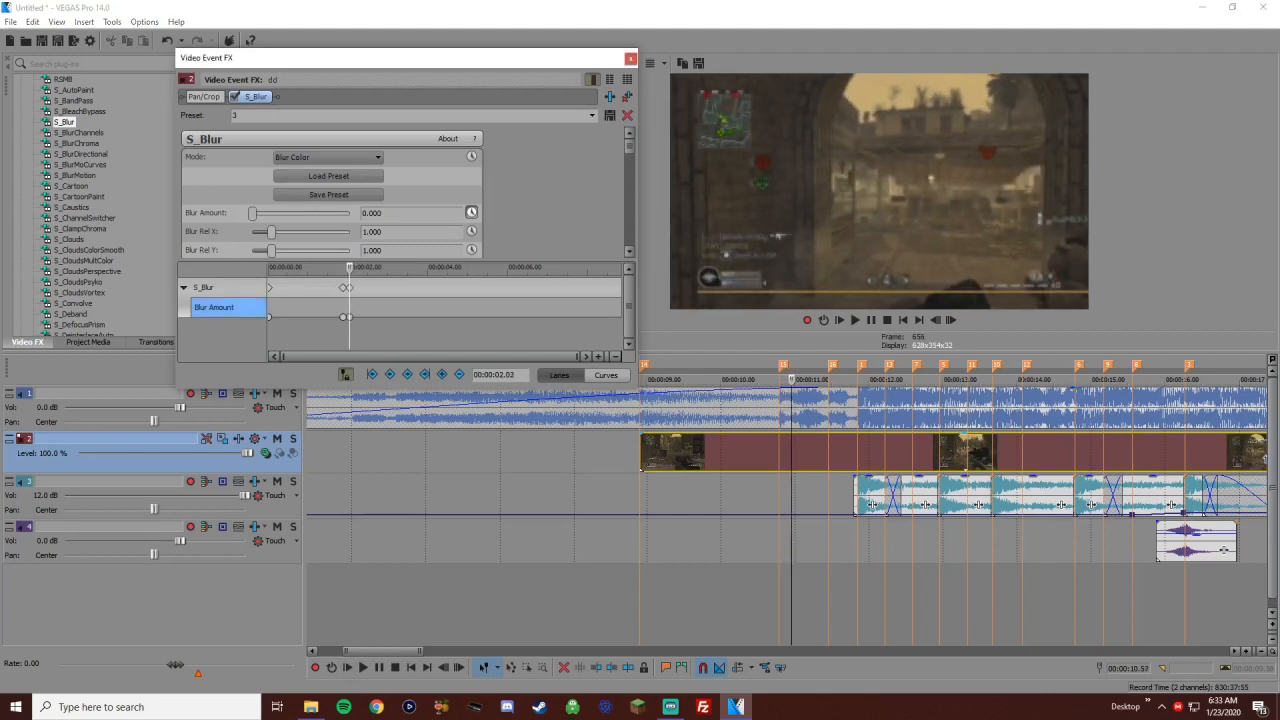
key(space)
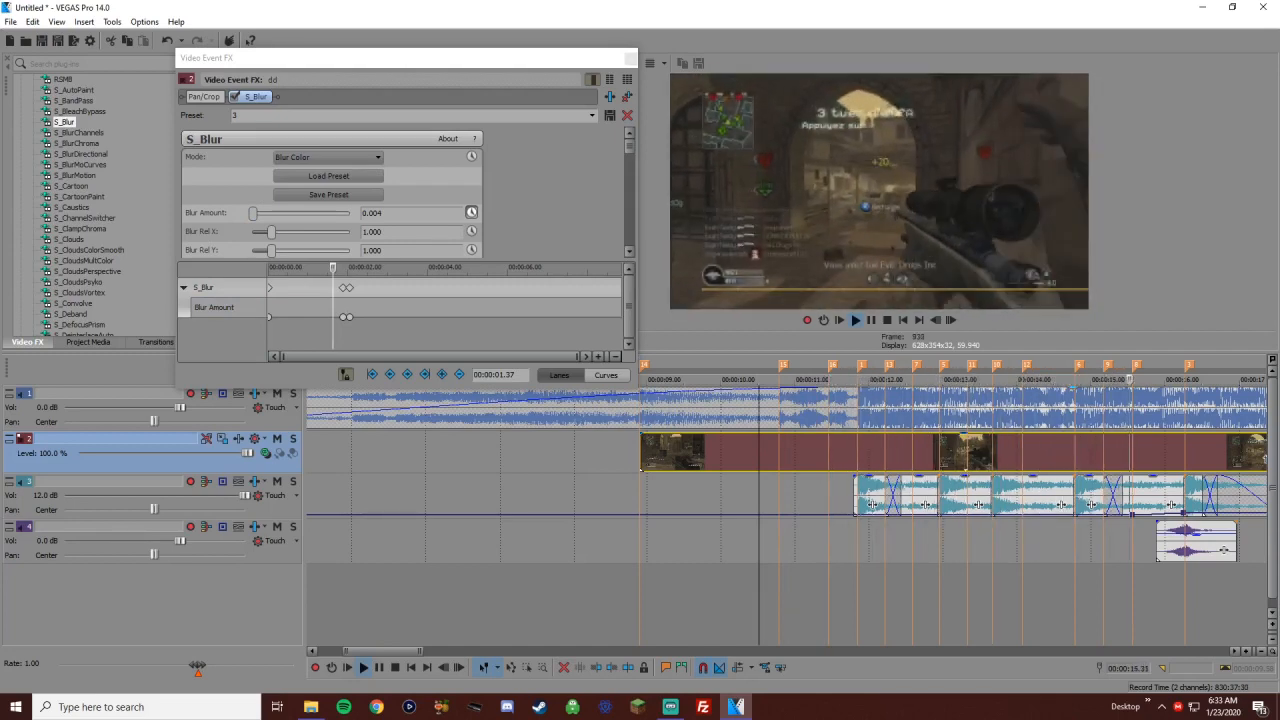
key(space)
Add an S_Blur keyframe at marker 8 (00:00:06.38 in the effect) that holds Blur Amount at 0.000
click(1075, 452)
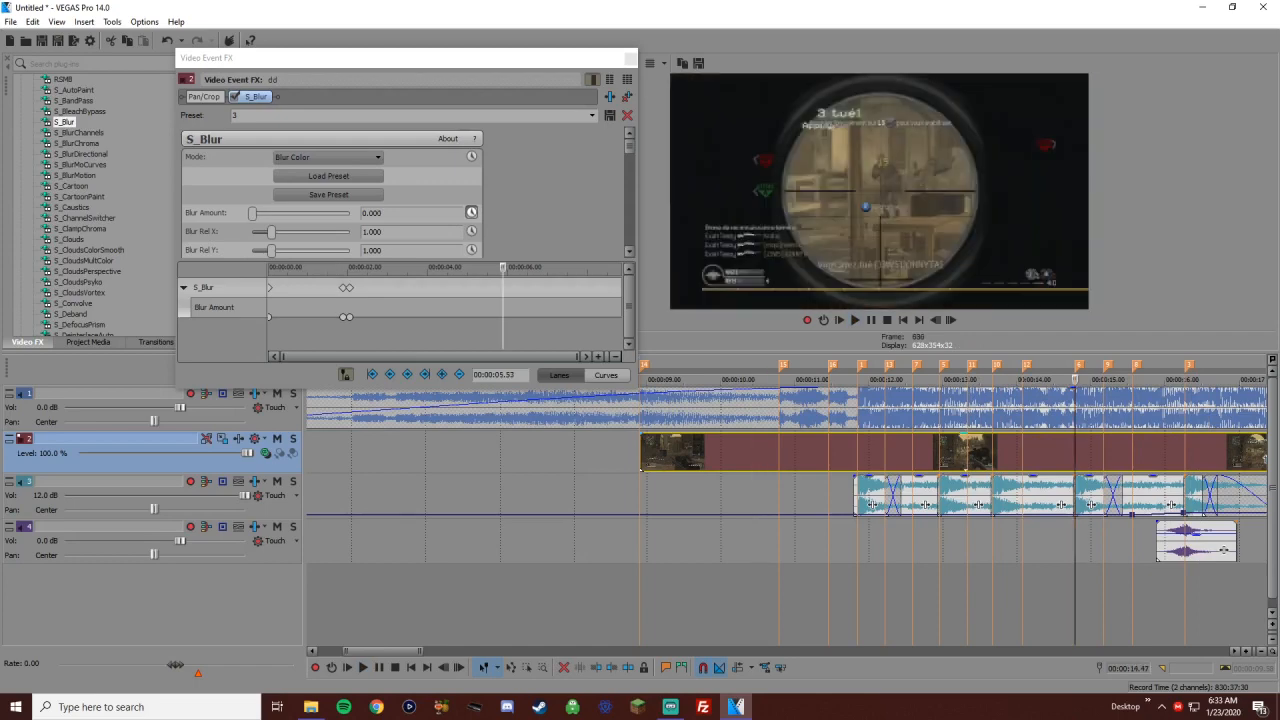
scroll(1075, 452, down, 1)
scroll(786, 510, up, 1)
key(space)
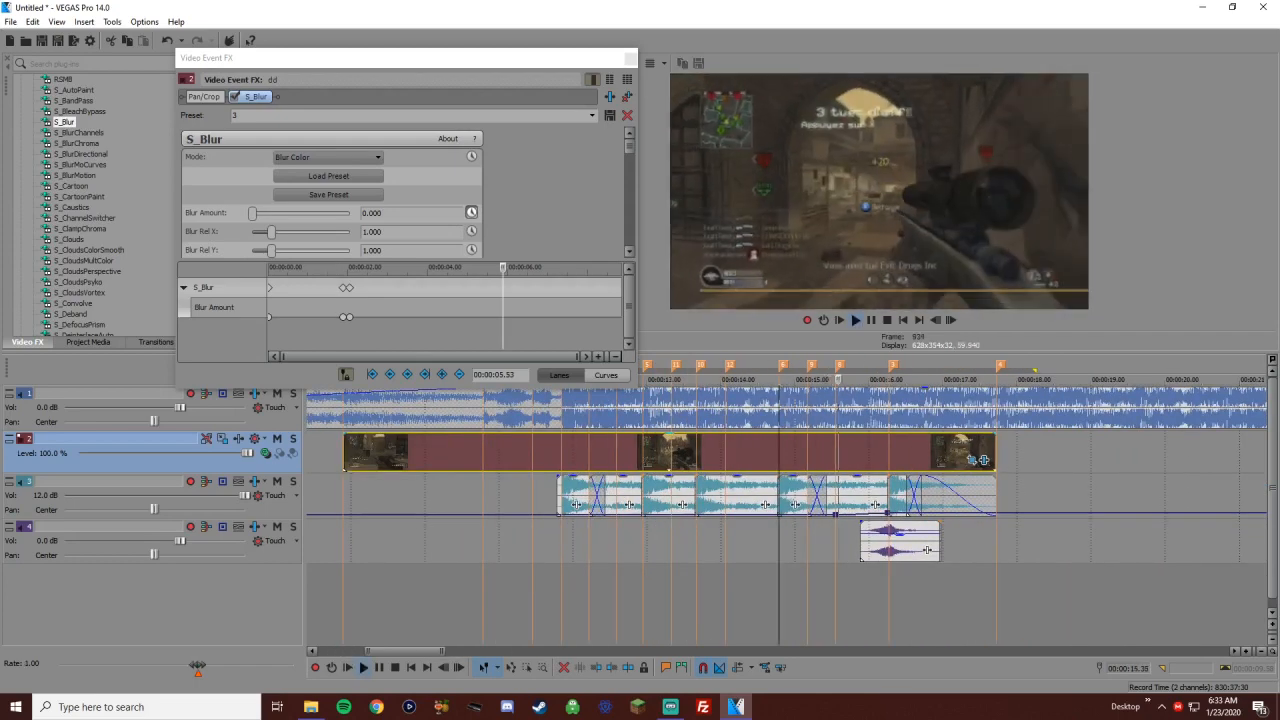
key(8)
click(442, 374)
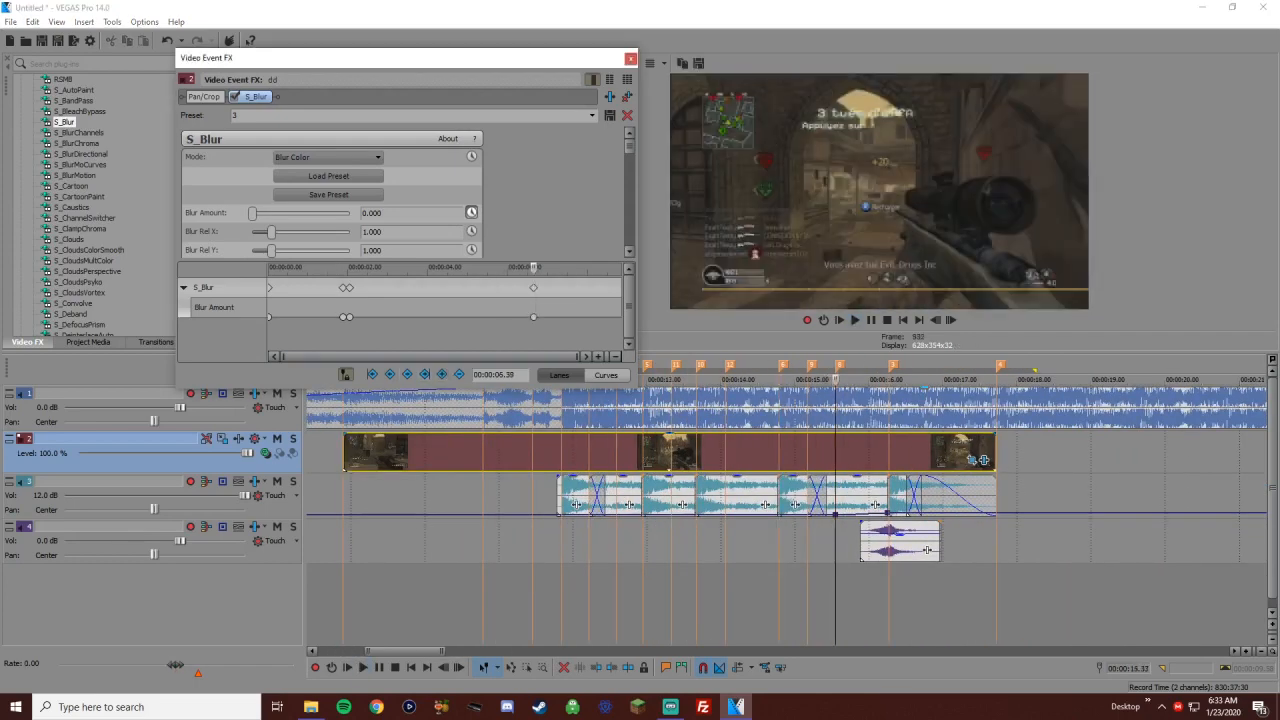
Apply S_Blur preset 5 as a keyframe at 00:00:06.48, several frames after marker 8
click(533, 287)
key(Right)
key(Right)
key(Right)
key(Right)
key(Right)
key(Right)
key(Right)
key(Right)
key(Right)
key(Right)
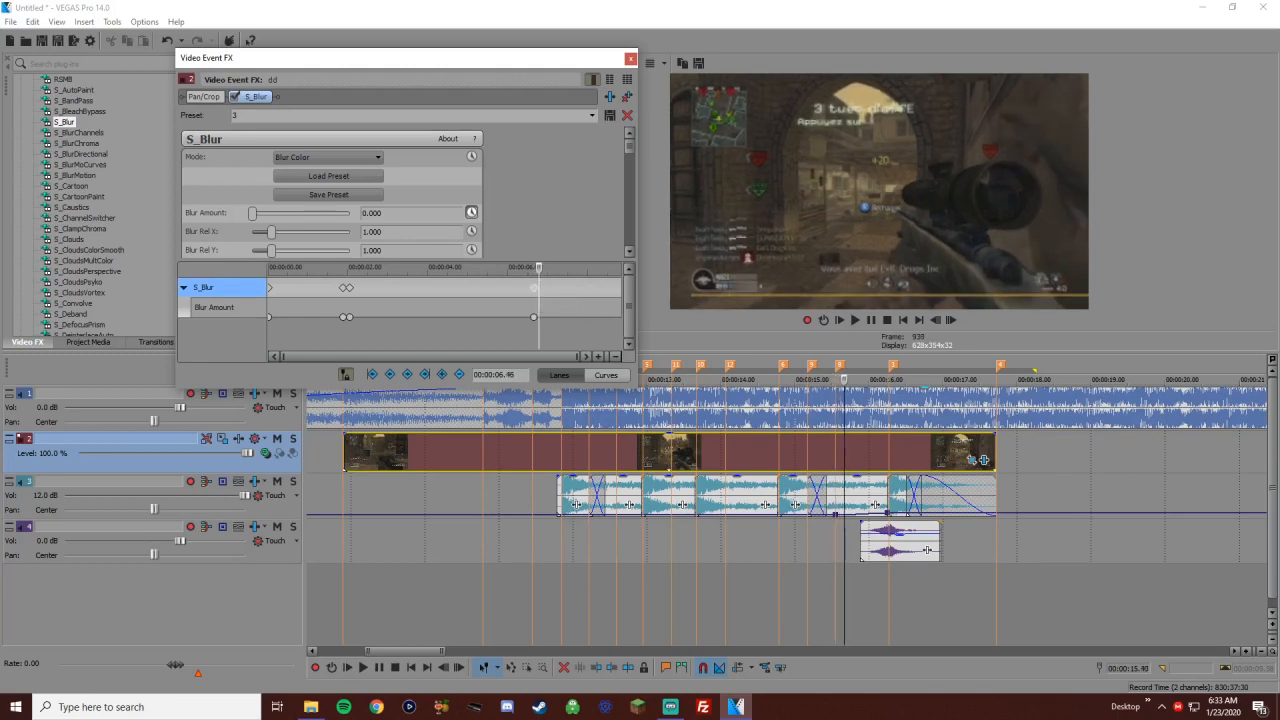
key(Right)
key(Down)
key(Down)
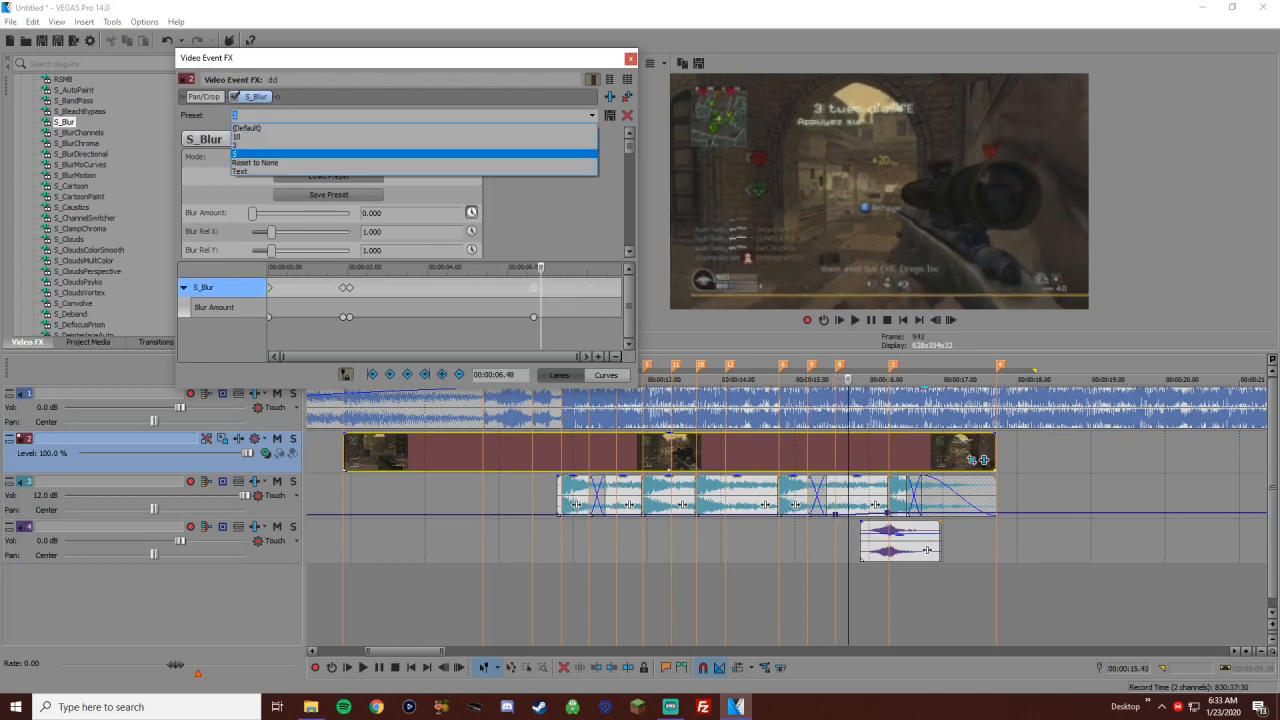
key(Return)
Set Blur Amount to 0.007 at marker 3 (00:00:07.22 in the effect) and to 0.000 at 00:00:07.45
click(890, 364)
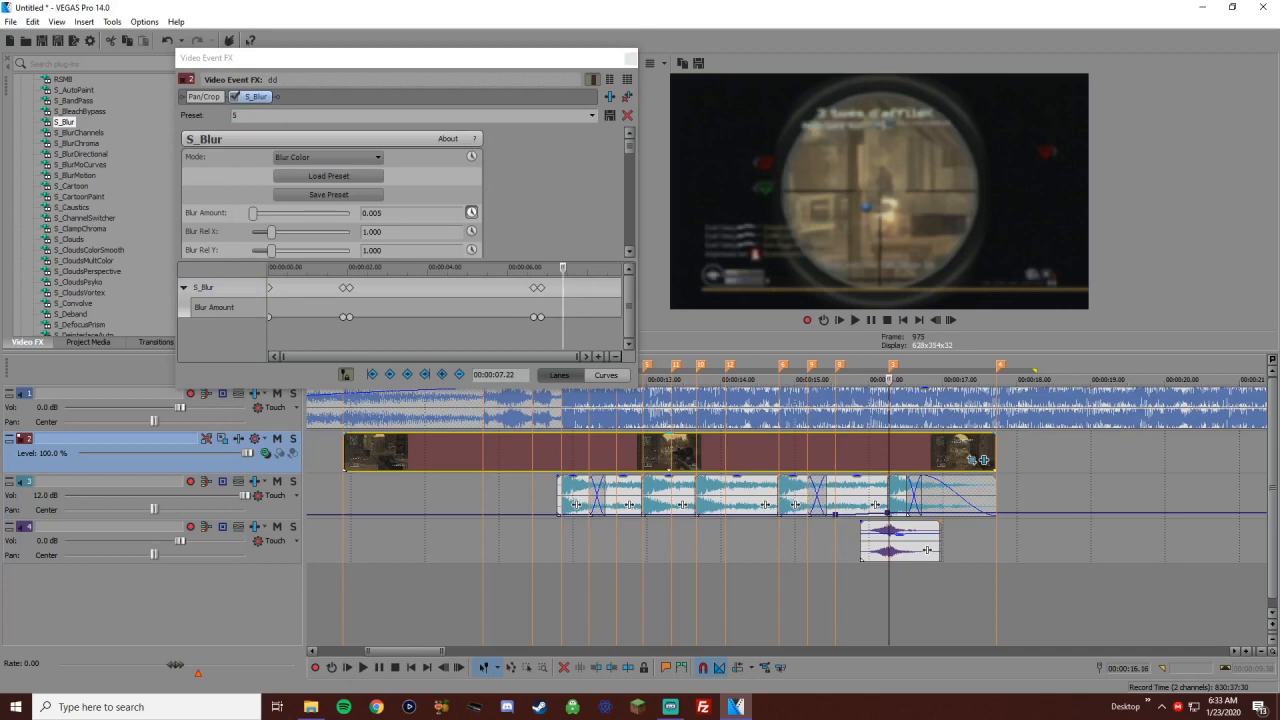
drag(383, 213, 376, 213)
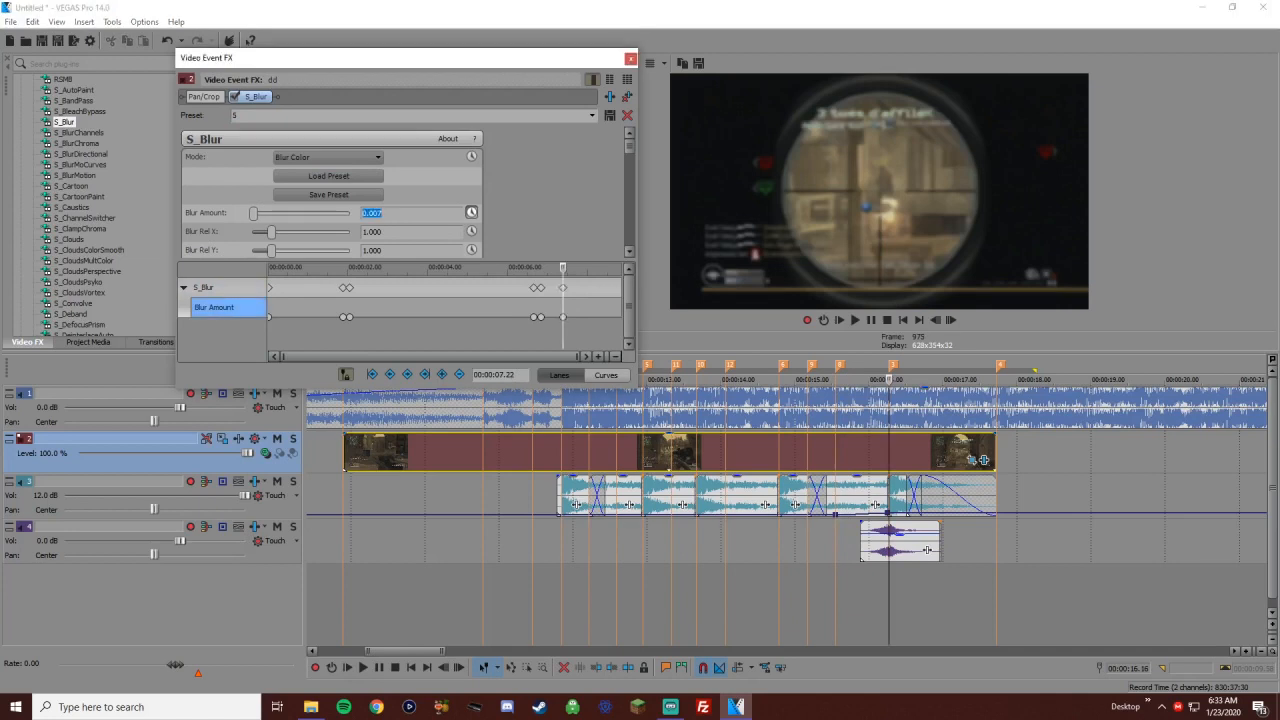
key(space)
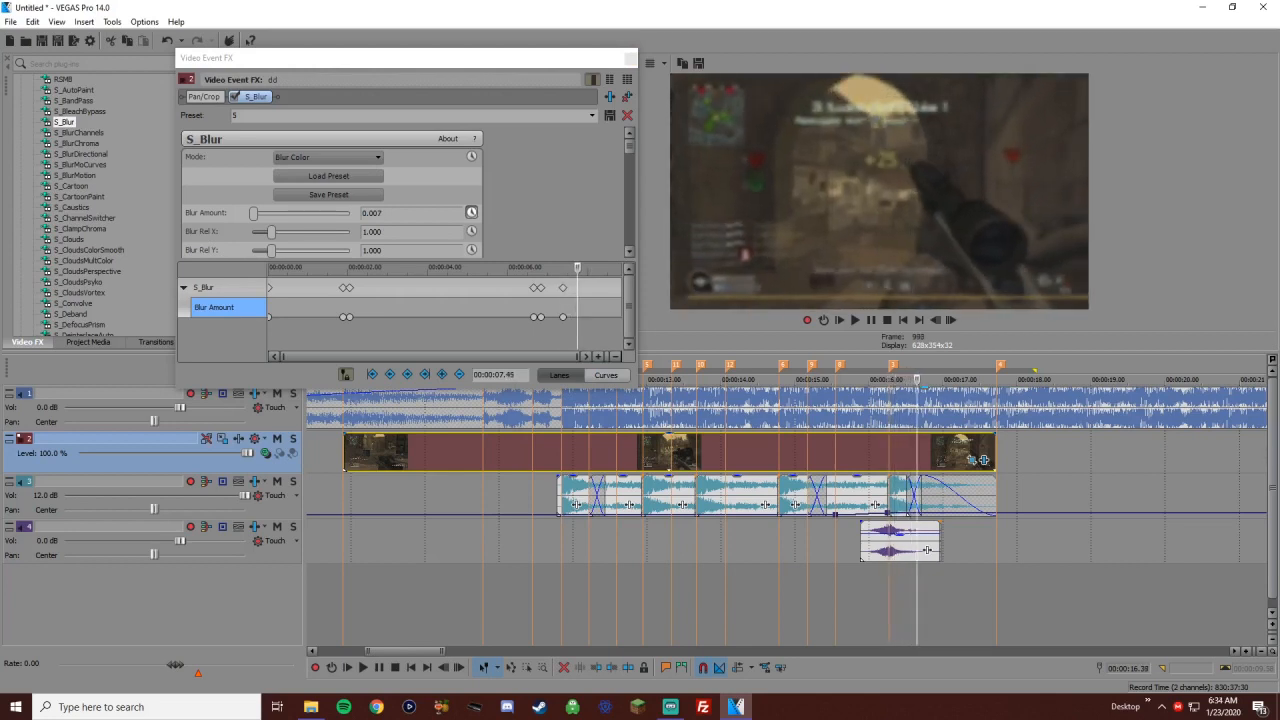
drag(253, 213, 250, 213)
Play back the end of the clip to check the new blur keyframes and close the Video Event FX window
click(764, 452)
key(space)
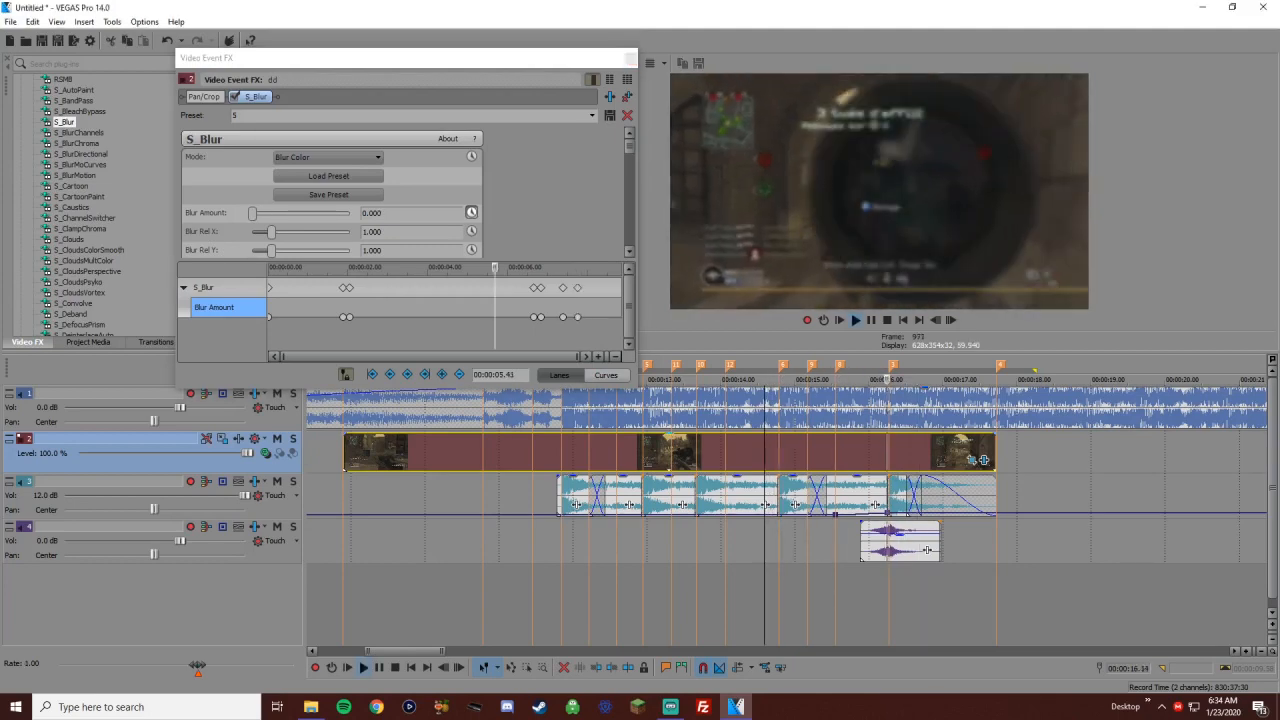
scroll(786, 515, down, 1)
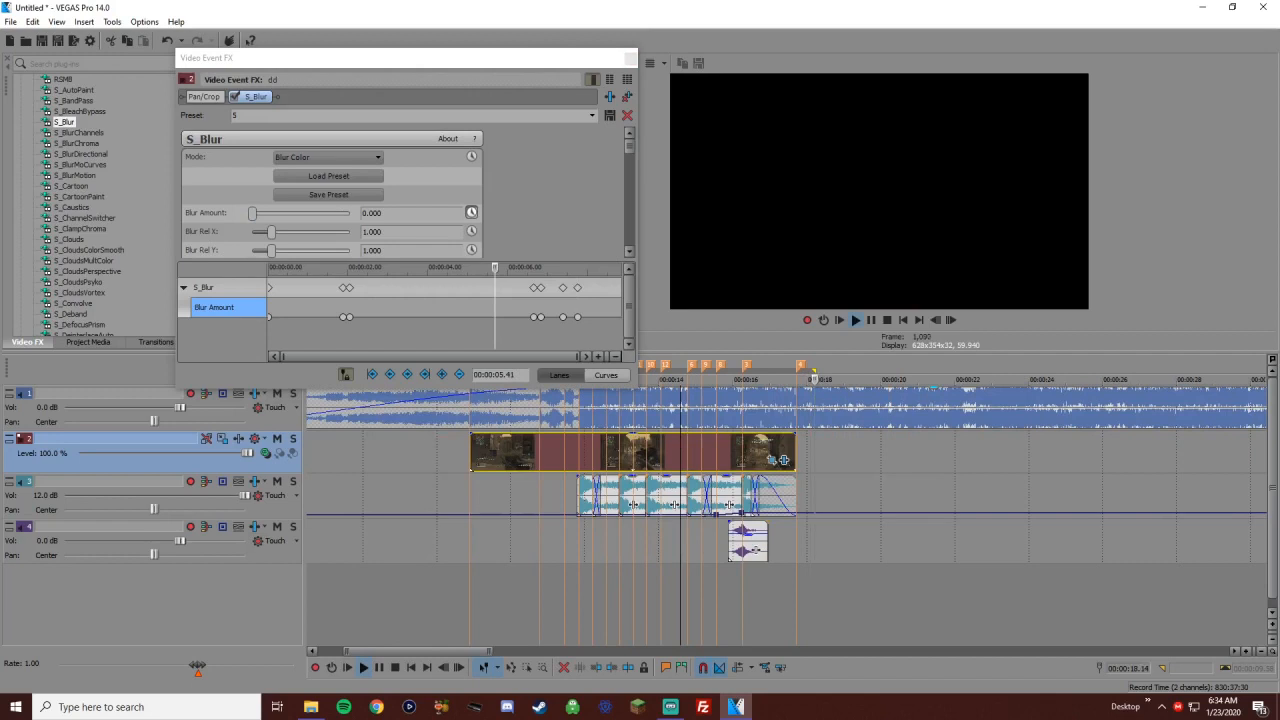
key(space)
click(629, 58)
Play back the clip from marker 15 to review the finished blur effect
click(538, 452)
key(space)
scroll(538, 452, down, 2)
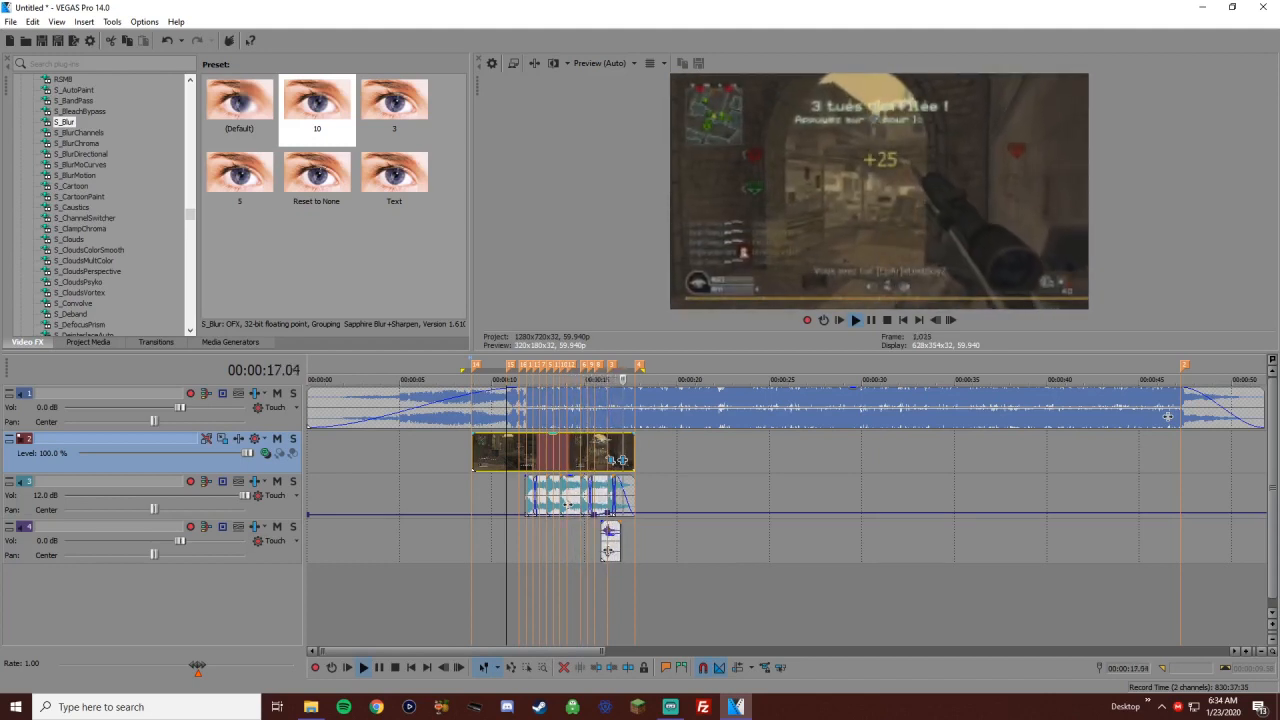
key(space)
Insert a new video track above the gameplay clip and copy the clip onto it at the same time position
right_click(650, 449)
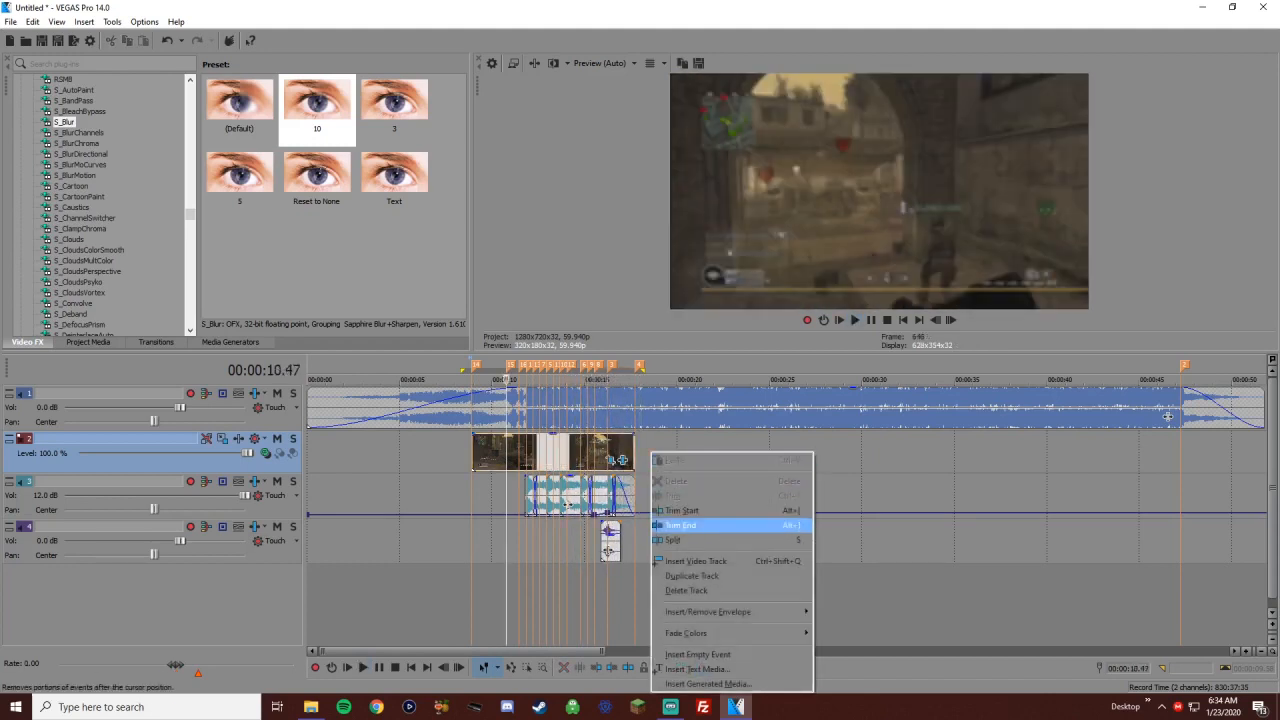
click(700, 561)
click(541, 495)
key(Up)
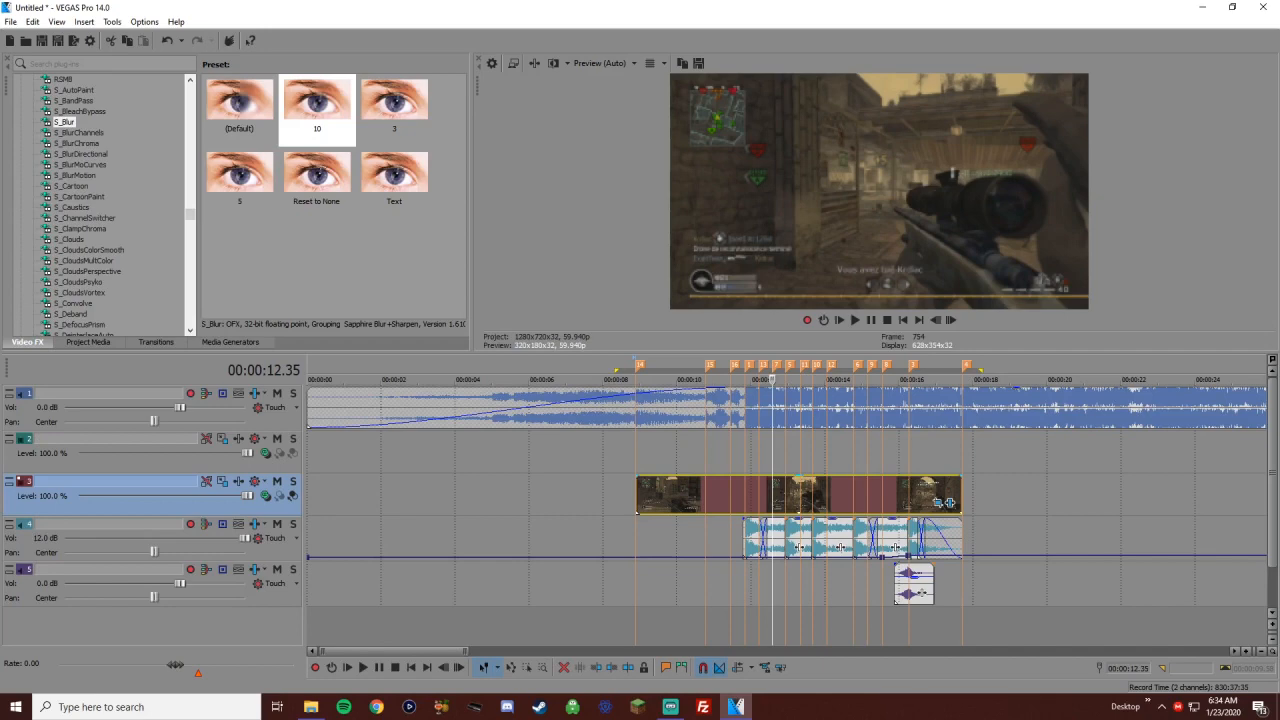
drag(736, 495, 736, 452)
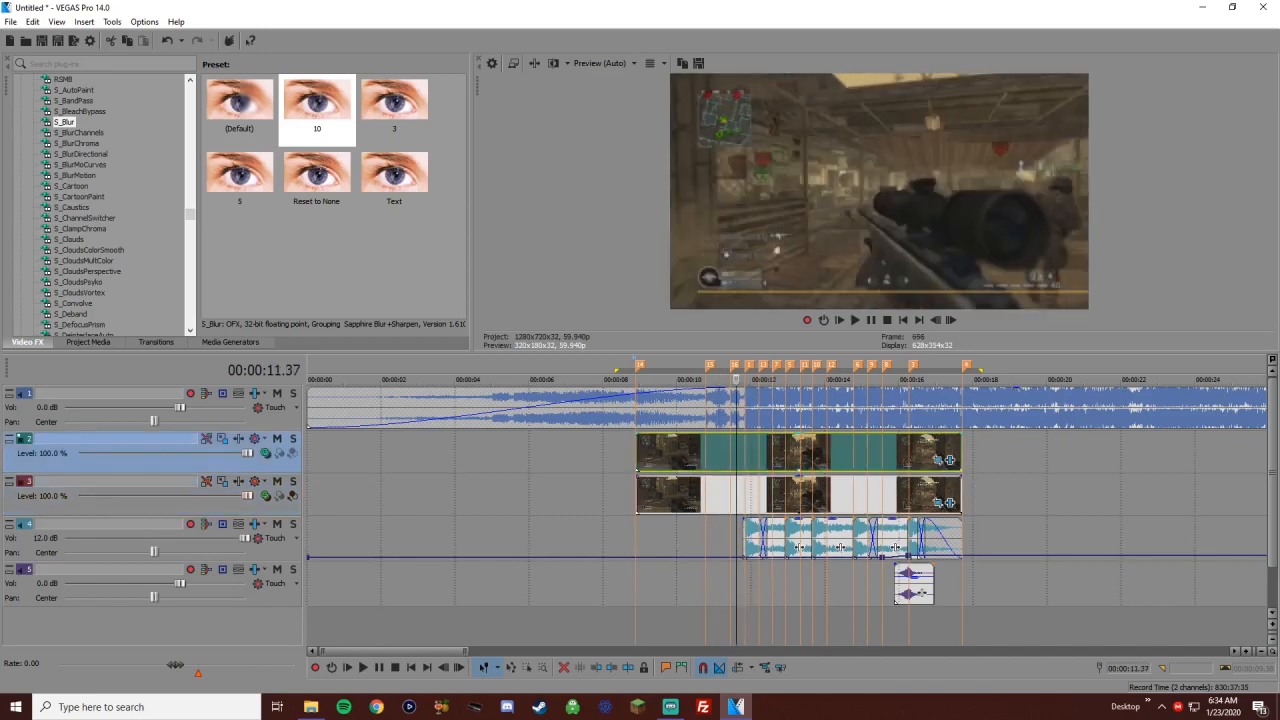
Set the upper video track's compositing mode to Screen and add a composite level envelope lowered to its minimum
click(265, 453)
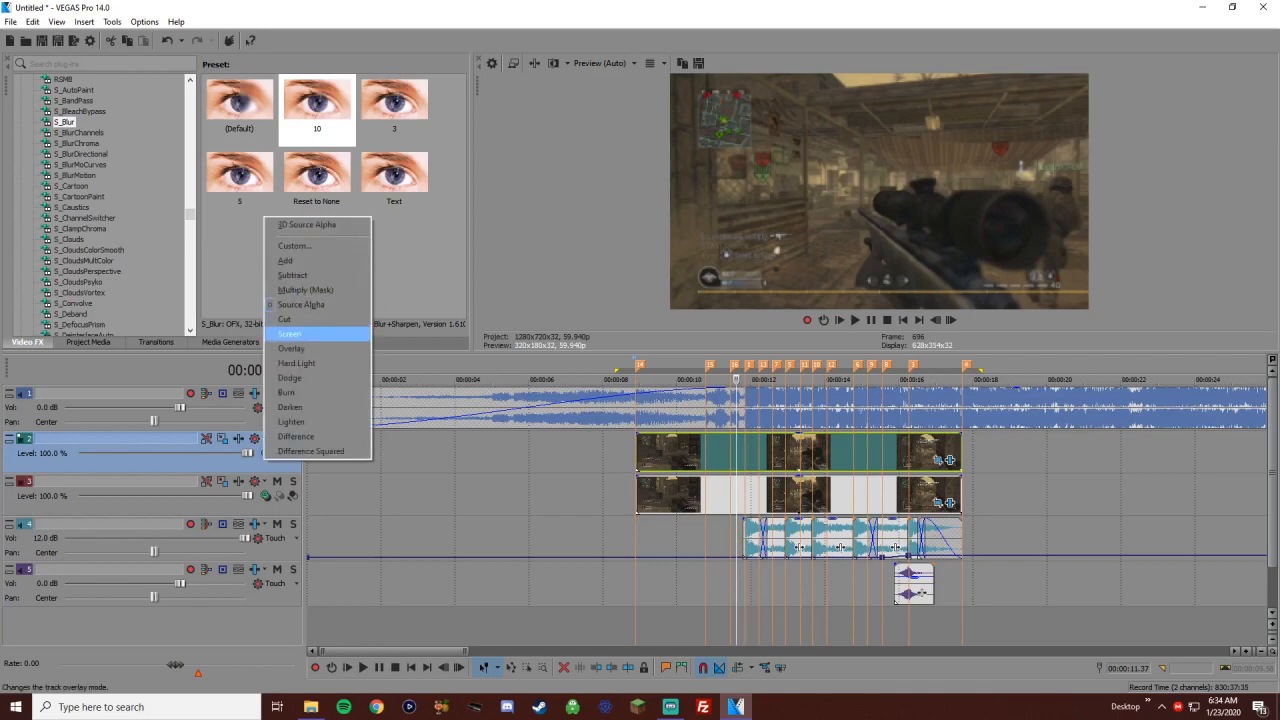
click(295, 333)
right_click(204, 466)
mouse_move(300, 560)
click(408, 575)
drag(636, 436, 636, 472)
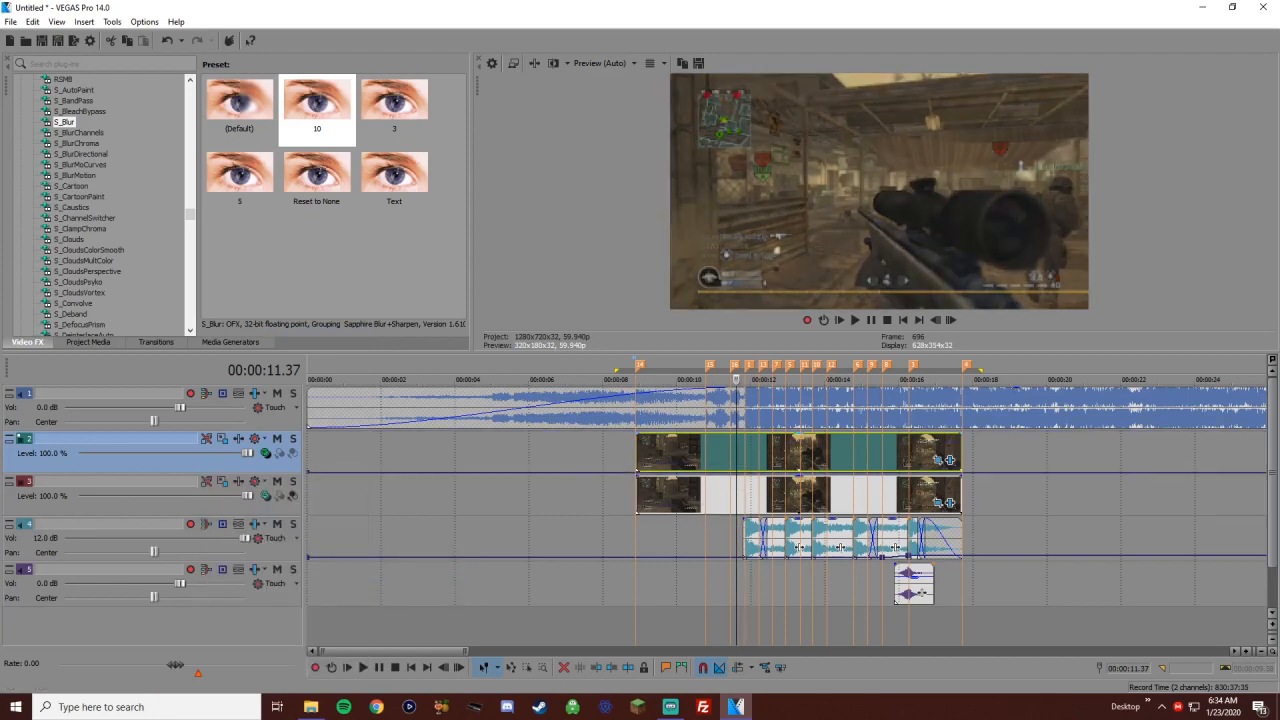
Add a minimum composite level point on the upper video track at marker 1 (00:00:11.51) and raise the level to 53% at 00:00:12.03
click(745, 464)
double_click(745, 471)
scroll(745, 476, up, 2)
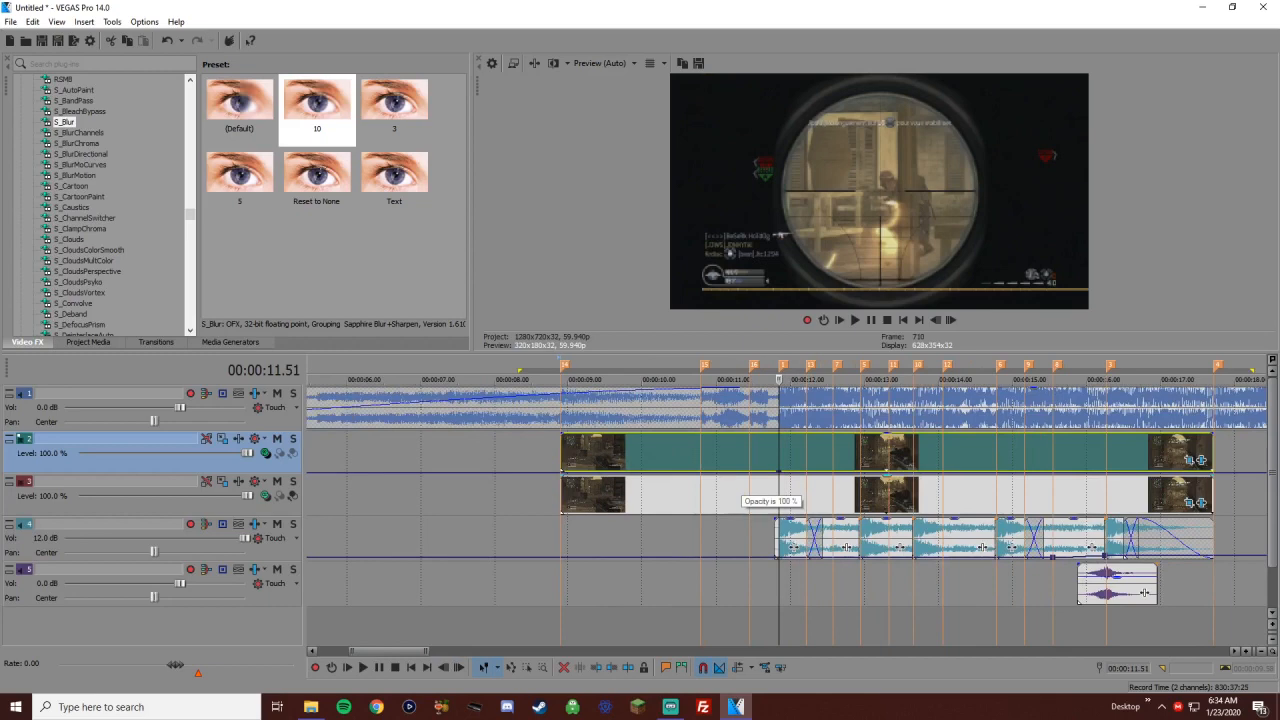
key(space)
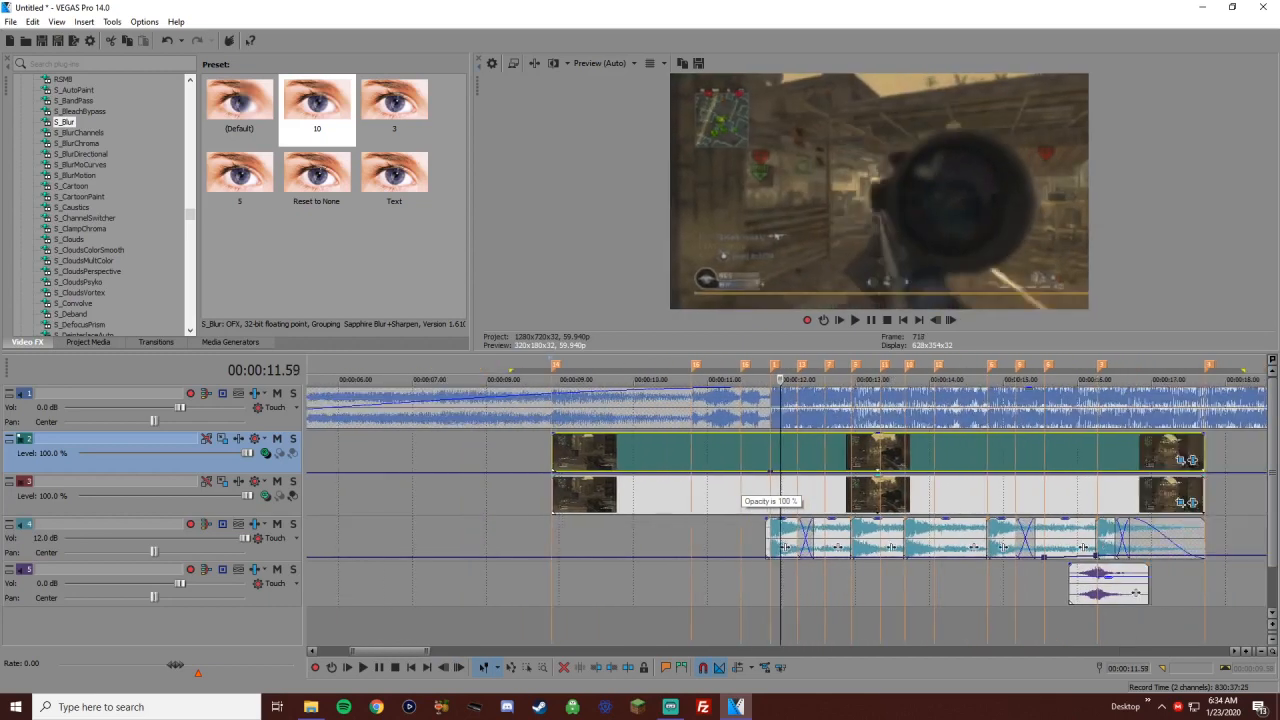
drag(785, 471, 785, 451)
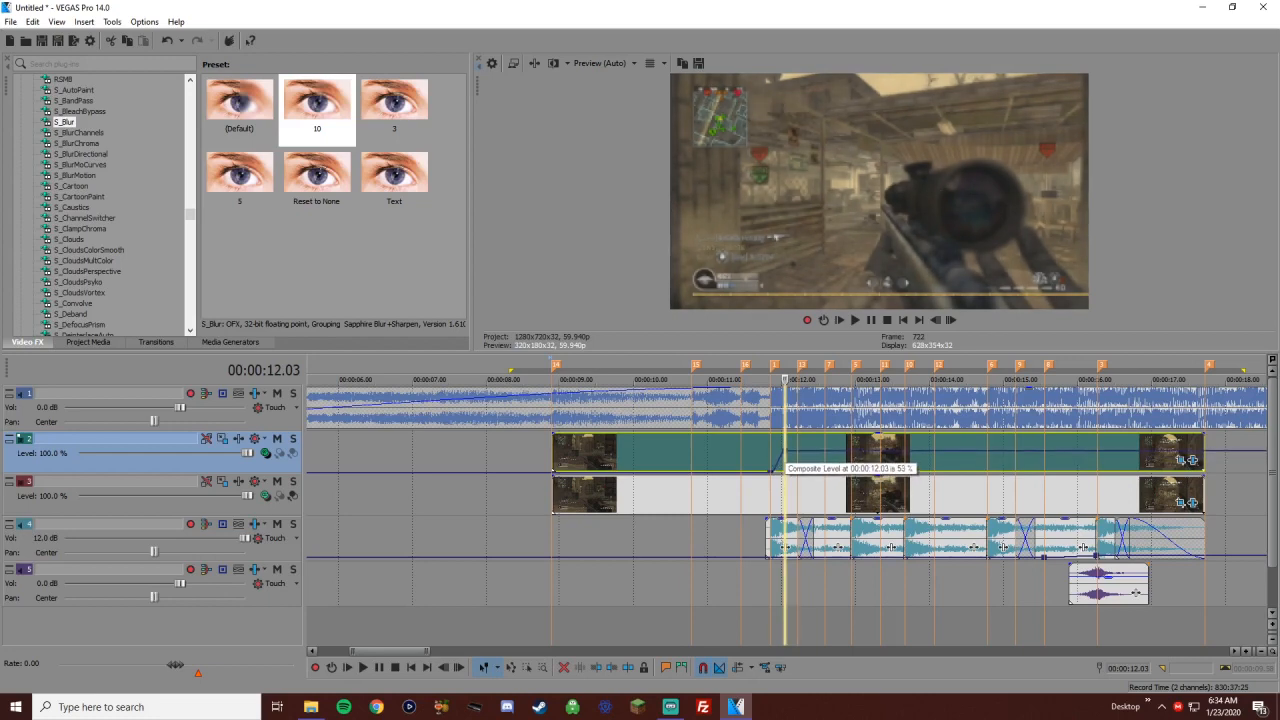
Replay from marker 1, add a slightly higher composite level point at 00:00:12.35, and lower the level to 16% at 00:00:12.57
click(770, 460)
scroll(770, 460, up, 3)
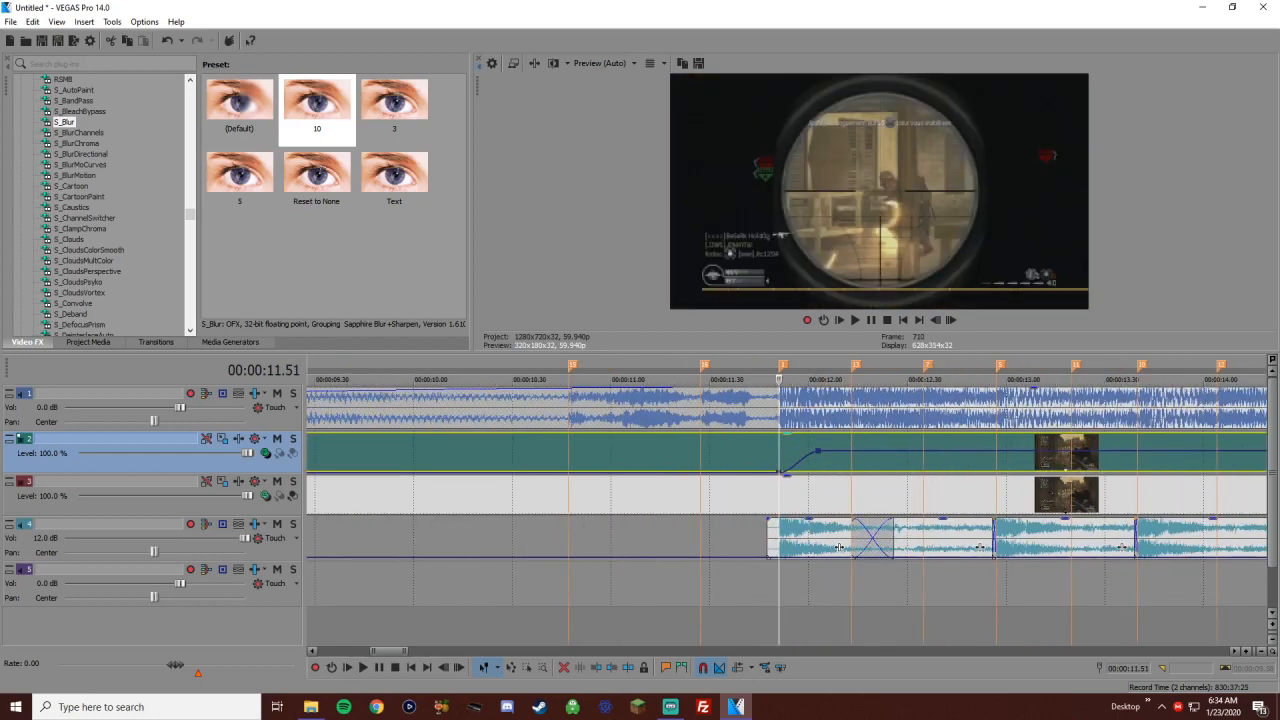
scroll(840, 547, down, 2)
scroll(1054, 593, down, 2)
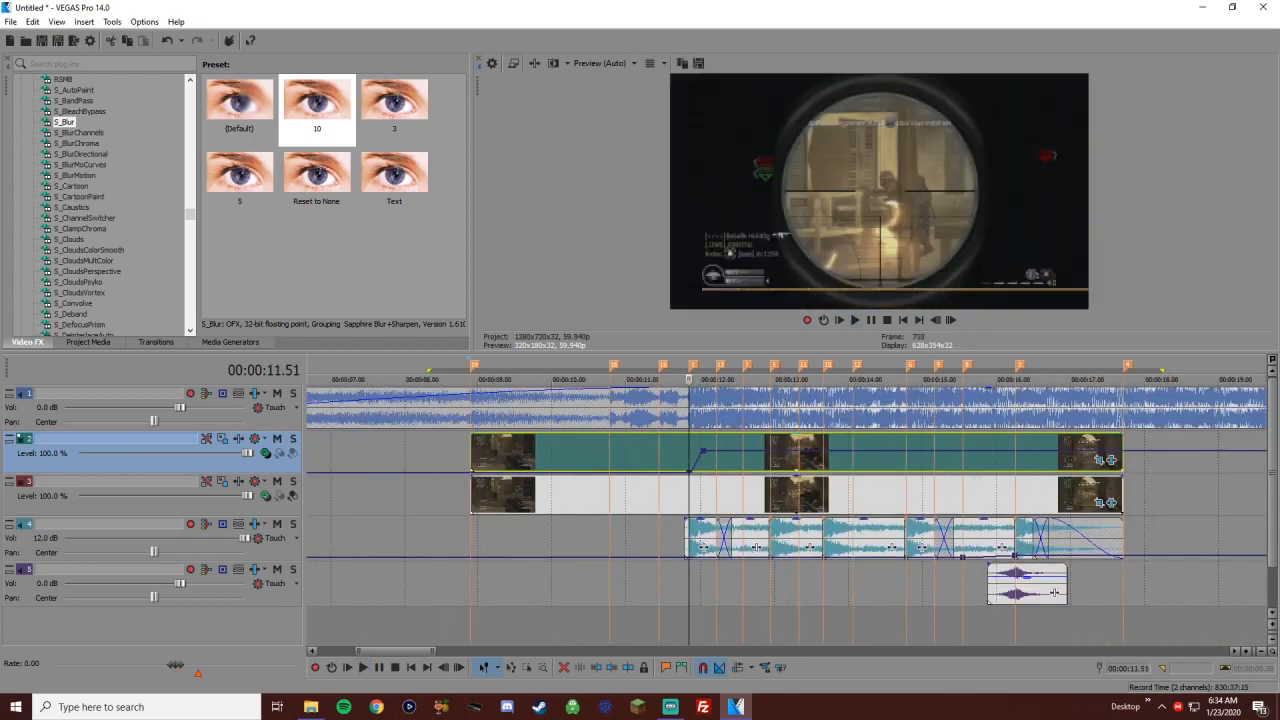
key(space)
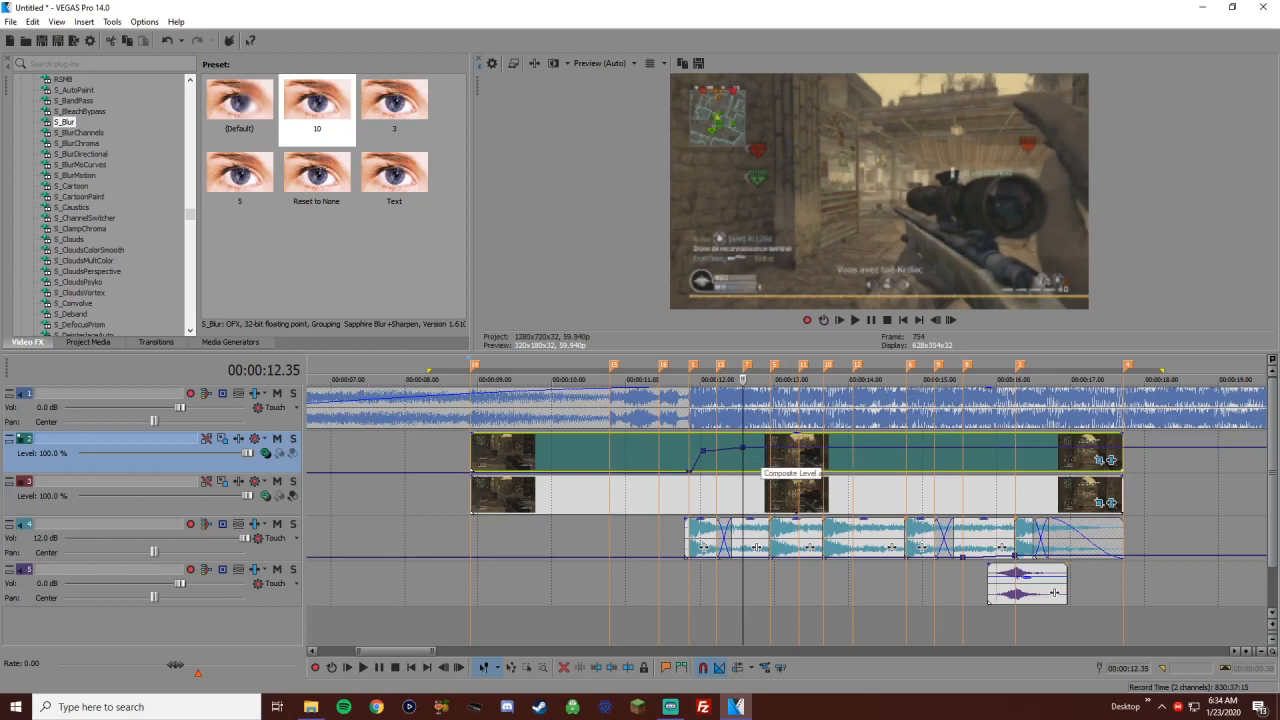
drag(764, 448, 770, 466)
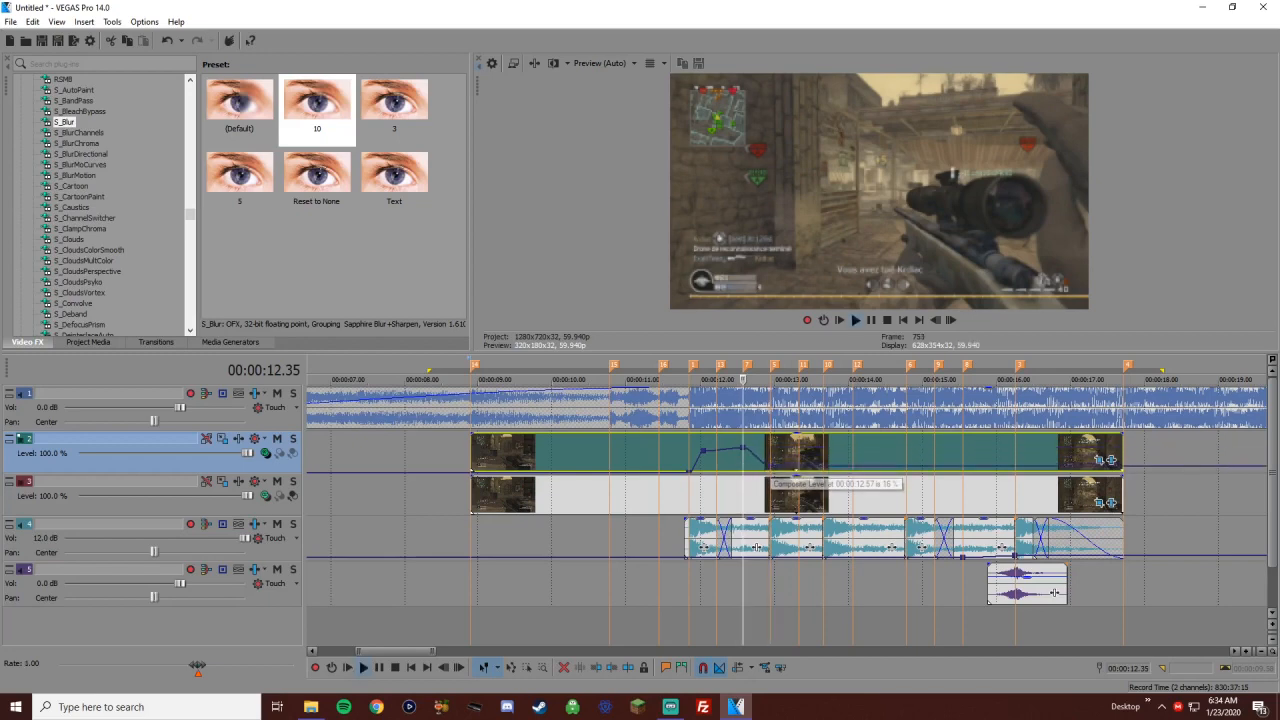
Add a composite level point at 00:00:13.08 on the upper video track and raise it to about 48%
key(space)
key(space)
click(770, 466)
scroll(770, 466, up, 1)
key(Right)
scroll(770, 466, up, 2)
key(Right)
key(Right)
key(Right)
key(Right)
key(Right)
key(Right)
key(Right)
key(Right)
key(Right)
key(Right)
key(Right)
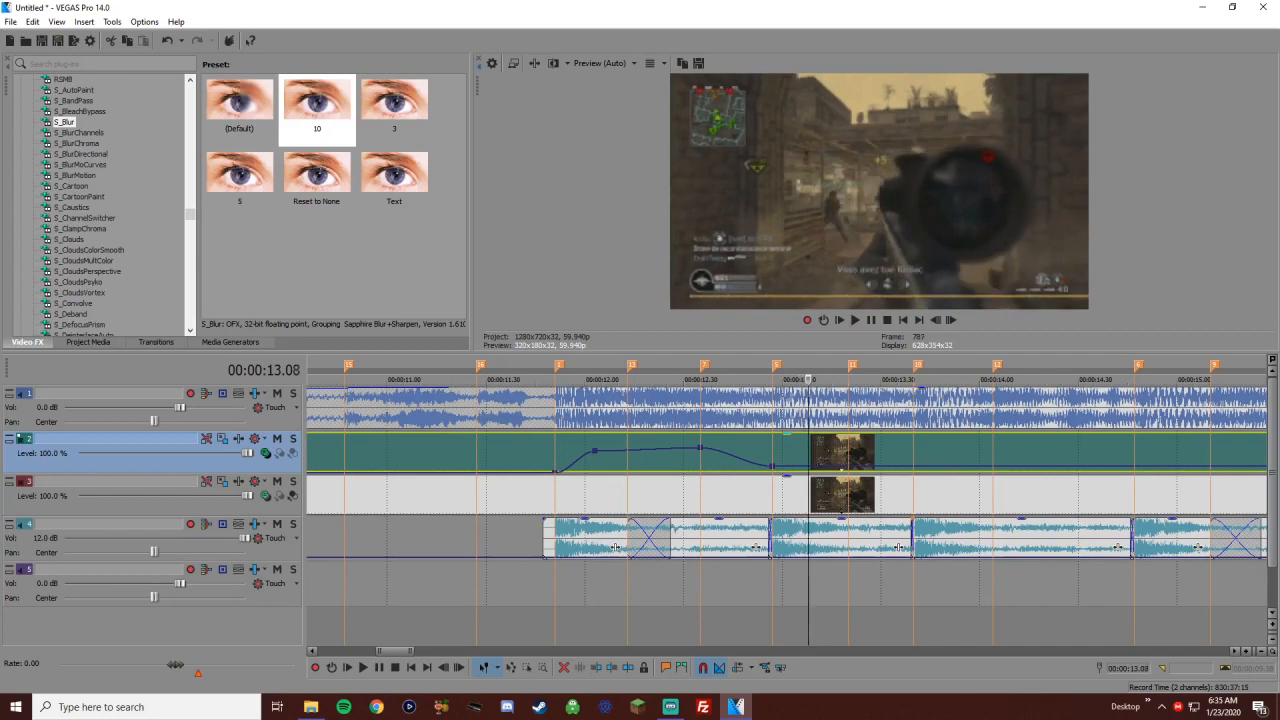
drag(808, 466, 808, 452)
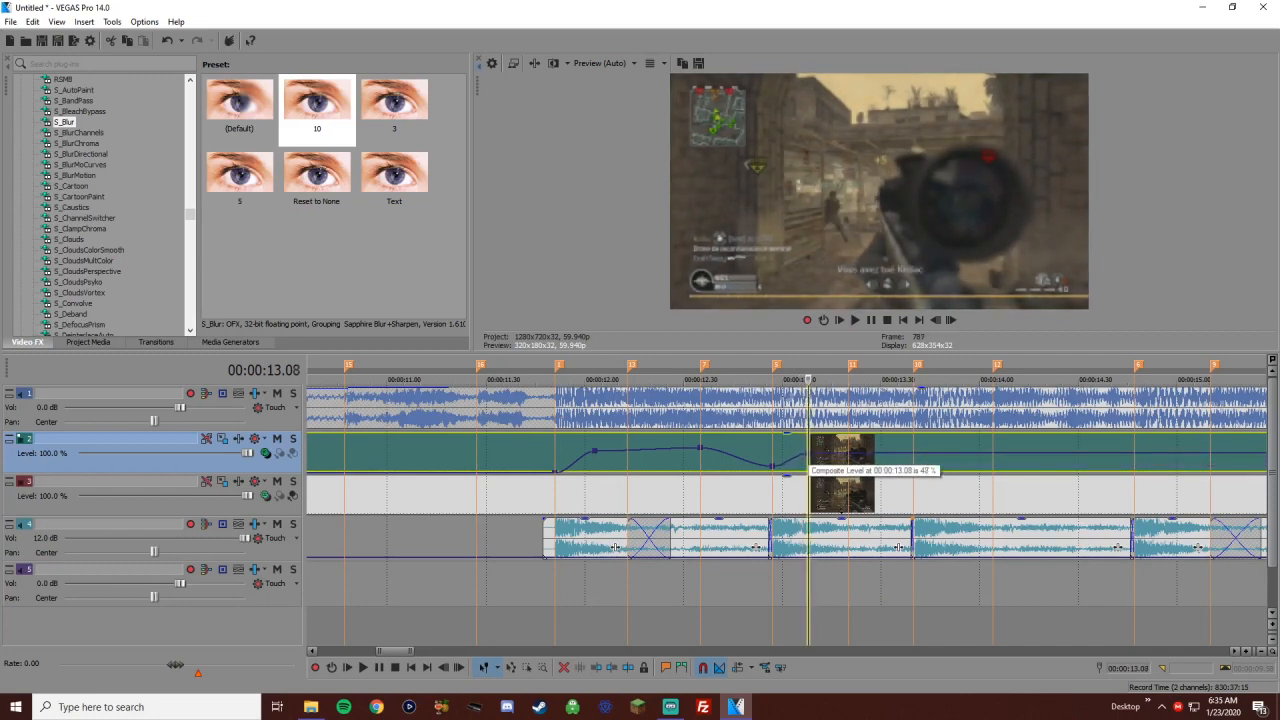
Play back the first flashes from marker 1 and lower the composite level to its minimum at 00:00:13.40
click(555, 460)
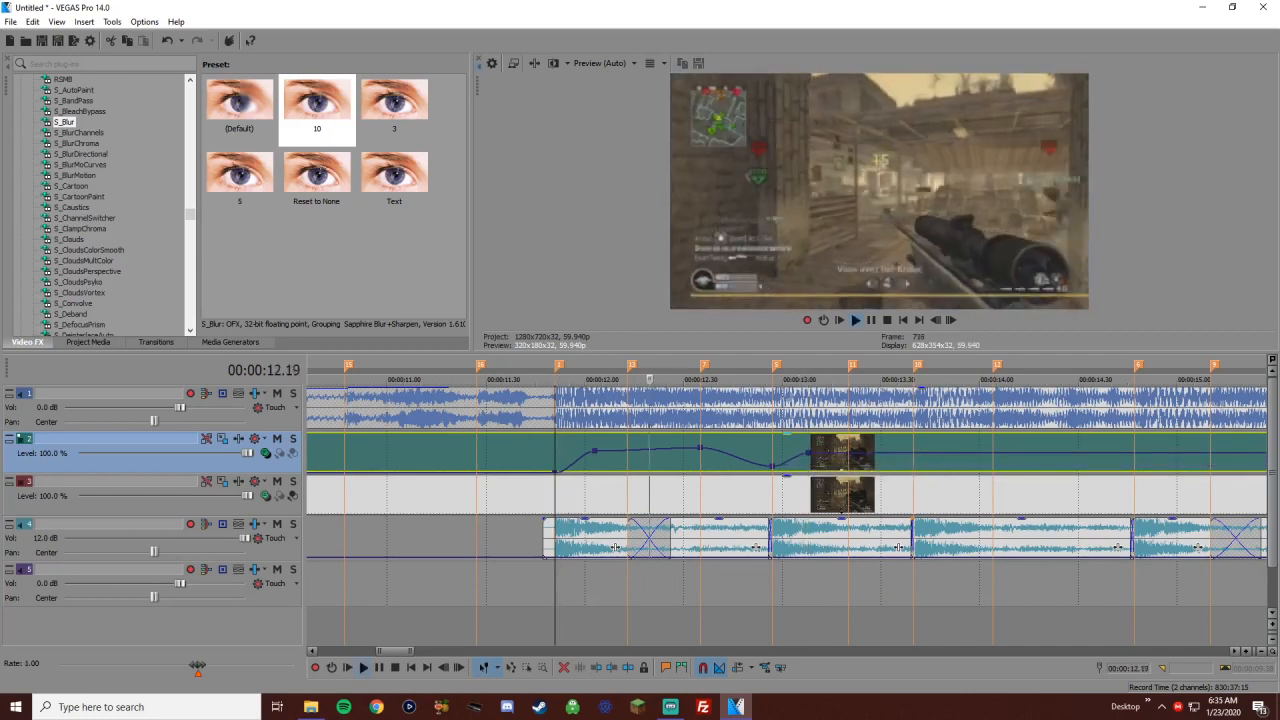
scroll(786, 510, down, 3)
key(space)
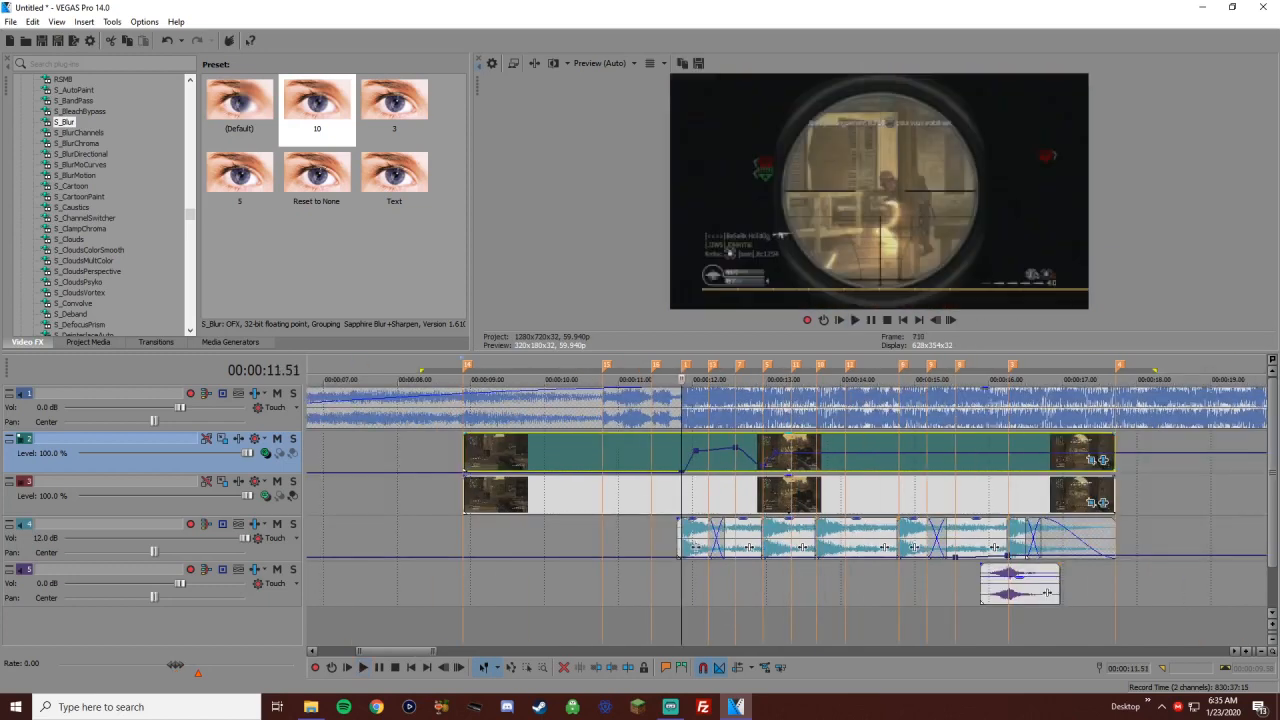
click(817, 456)
drag(817, 452, 817, 455)
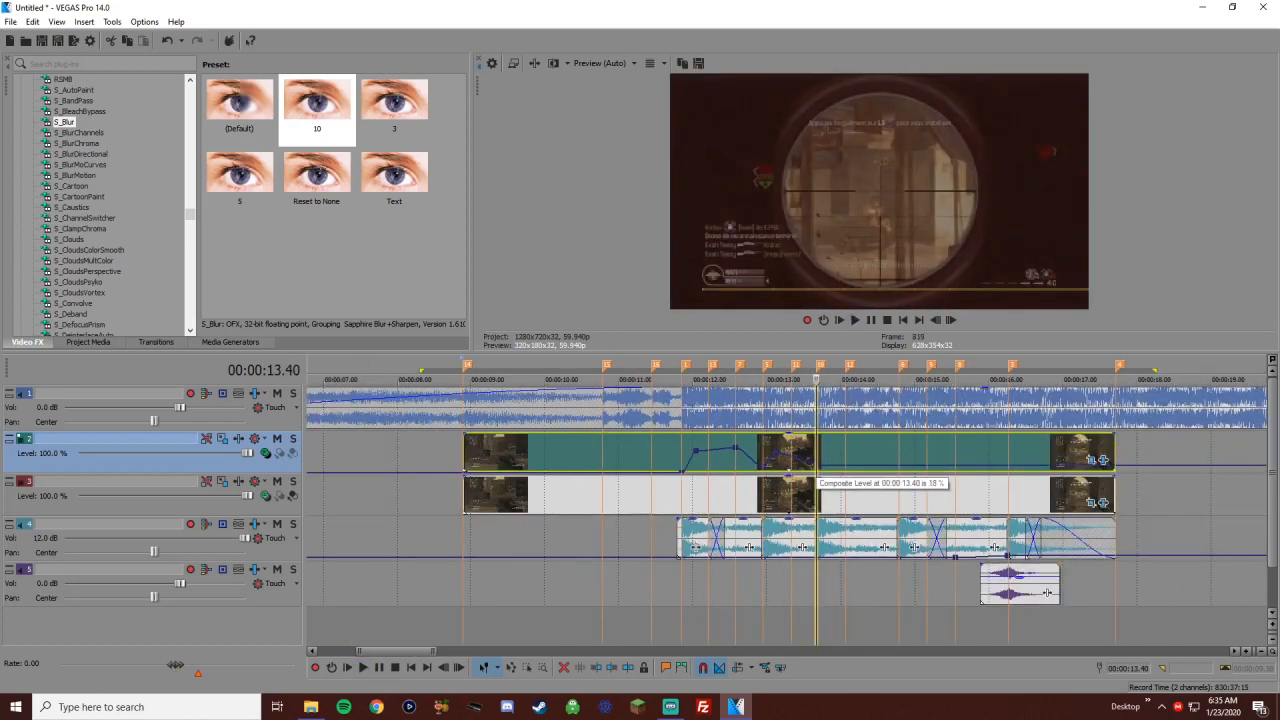
drag(817, 467, 817, 471)
Try a raised composite level point on the upper video track about ten frames after the low point at 00:00:13.40
key(Right)
key(Right)
key(Right)
key(Right)
key(Right)
key(Right)
key(Right)
scroll(823, 479, up, 3)
key(Right)
key(Right)
key(Right)
key(Right)
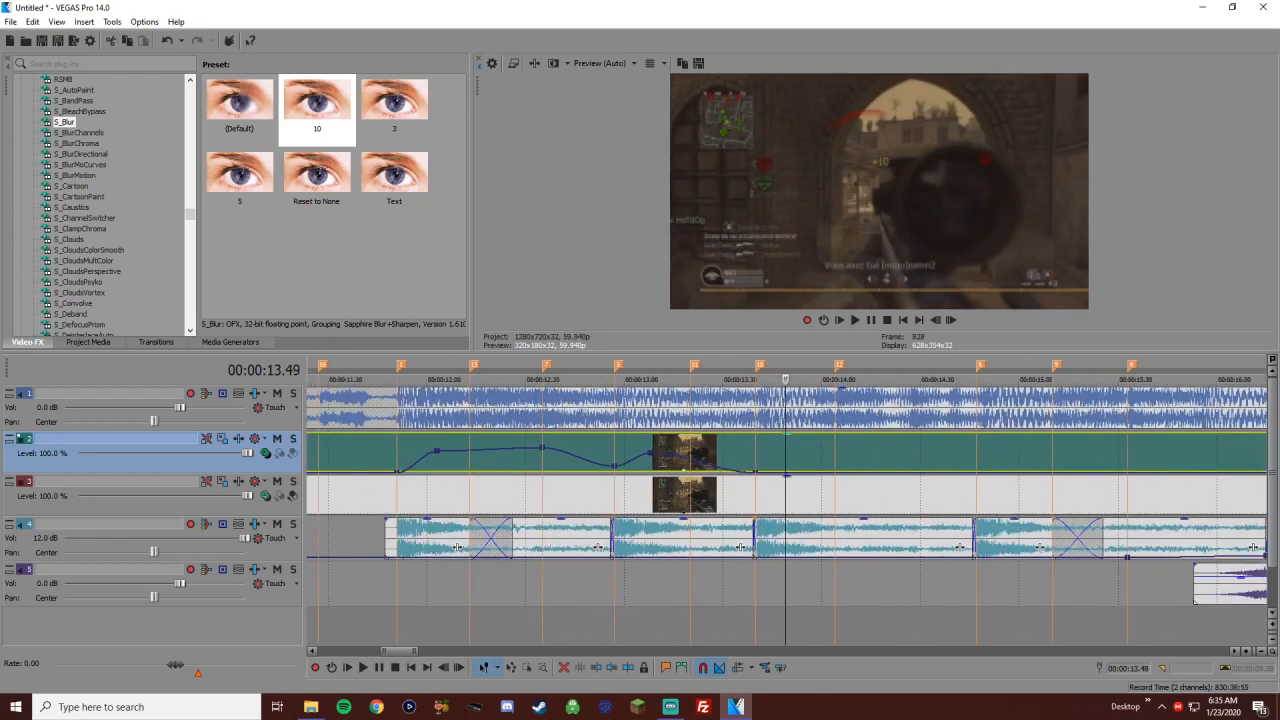
click(787, 492)
drag(788, 474, 790, 456)
Play back the section from 00:00:13.30 and delete the last raised composite level point
click(722, 452)
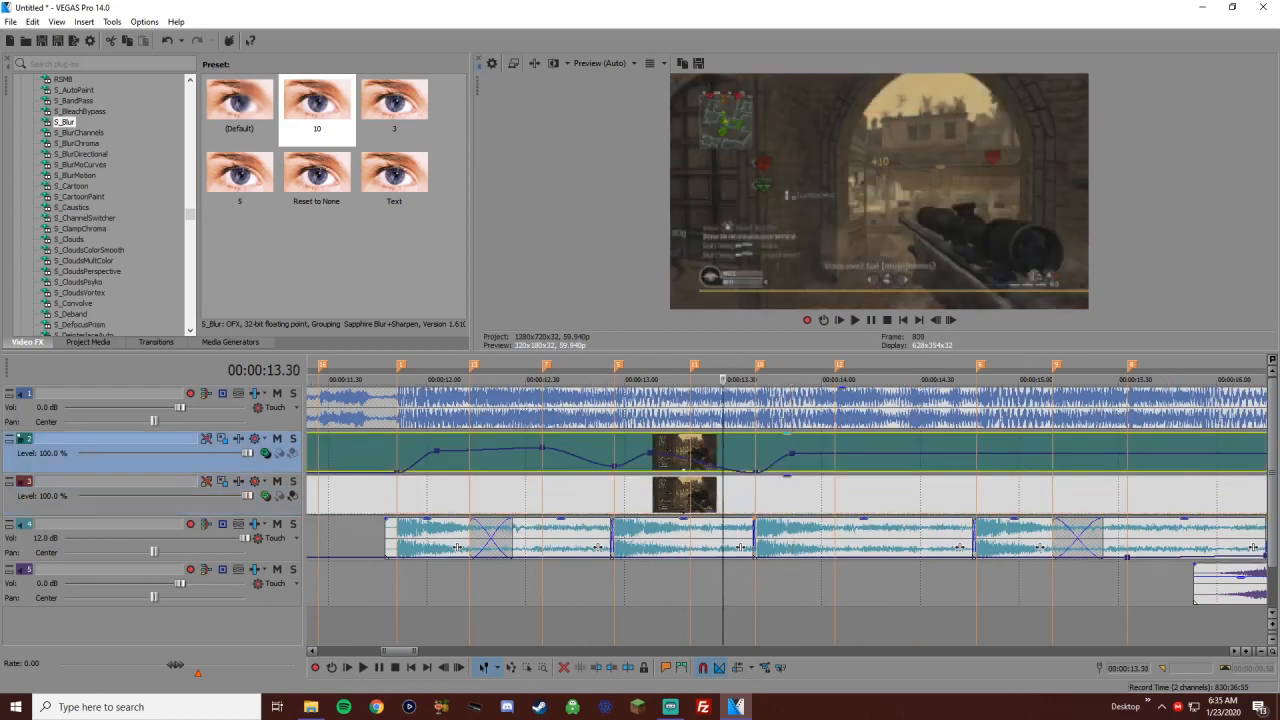
key(space)
key(space)
right_click(792, 454)
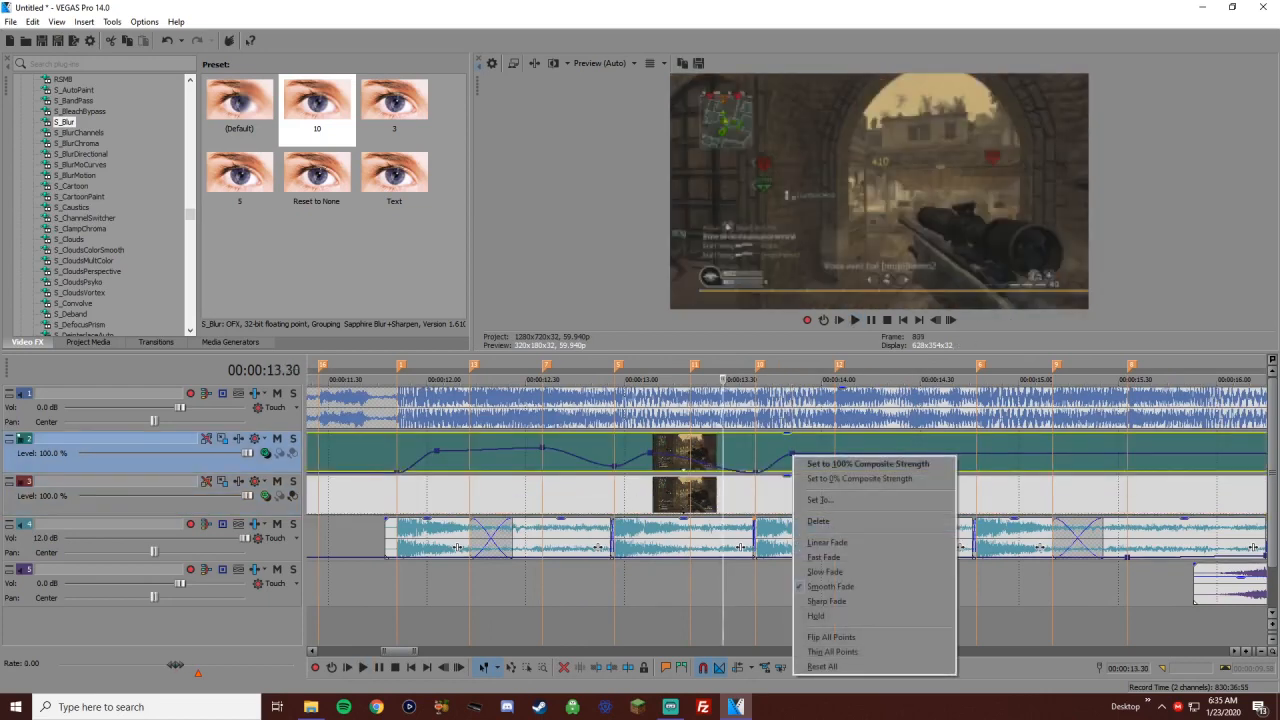
click(822, 521)
Create a flash from a minimum composite level point at 00:00:14.00, a raised point at 00:00:14.12, and 0% at 00:00:14.47
key(space)
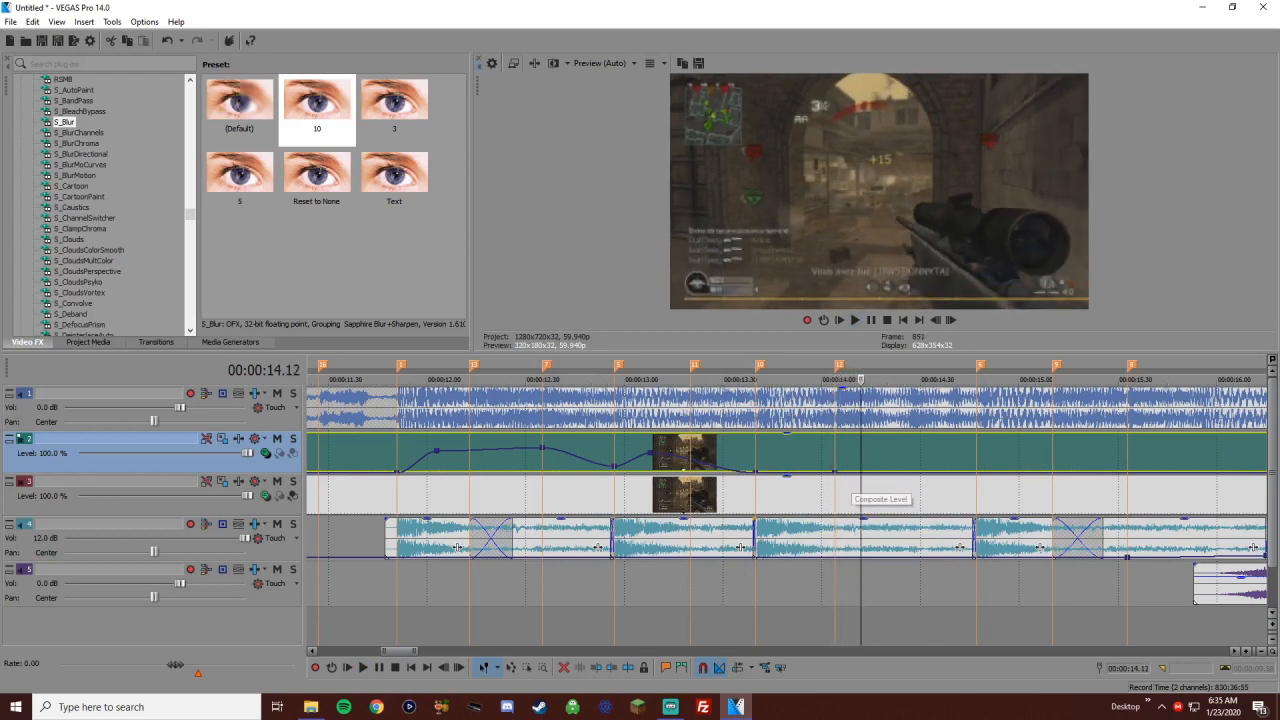
drag(860, 471, 860, 454)
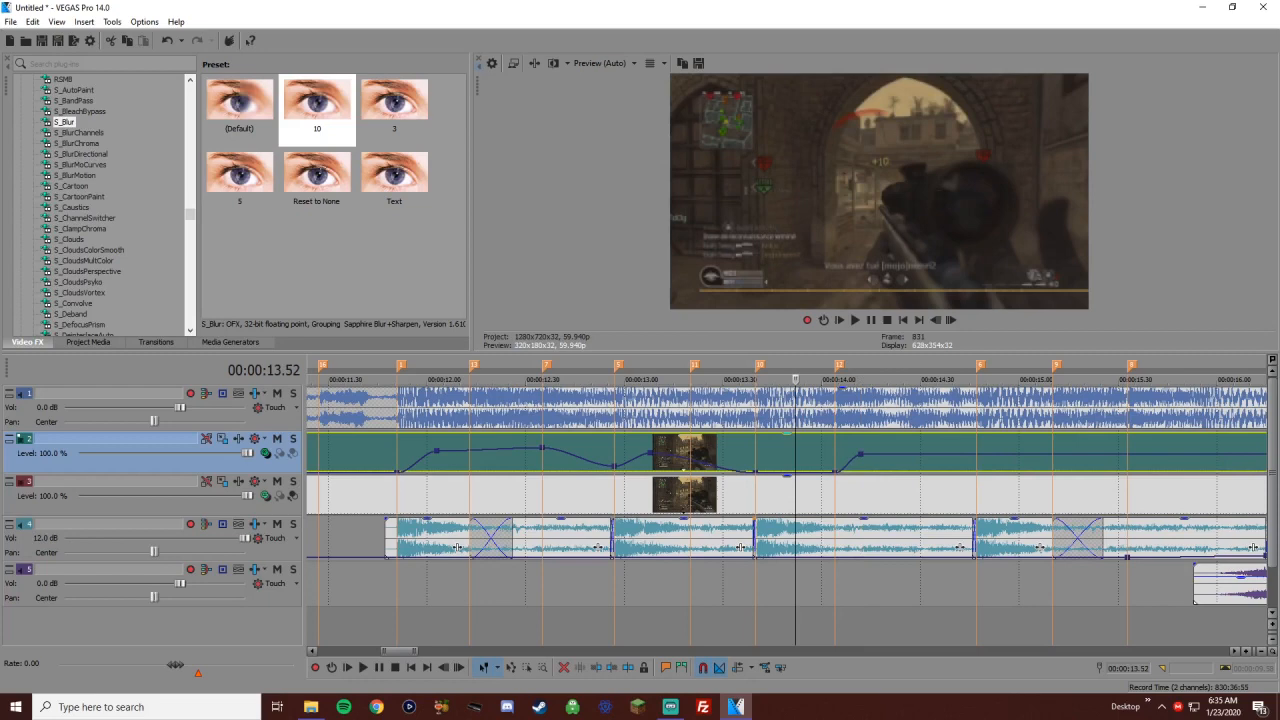
key(space)
scroll(848, 380, down, 2)
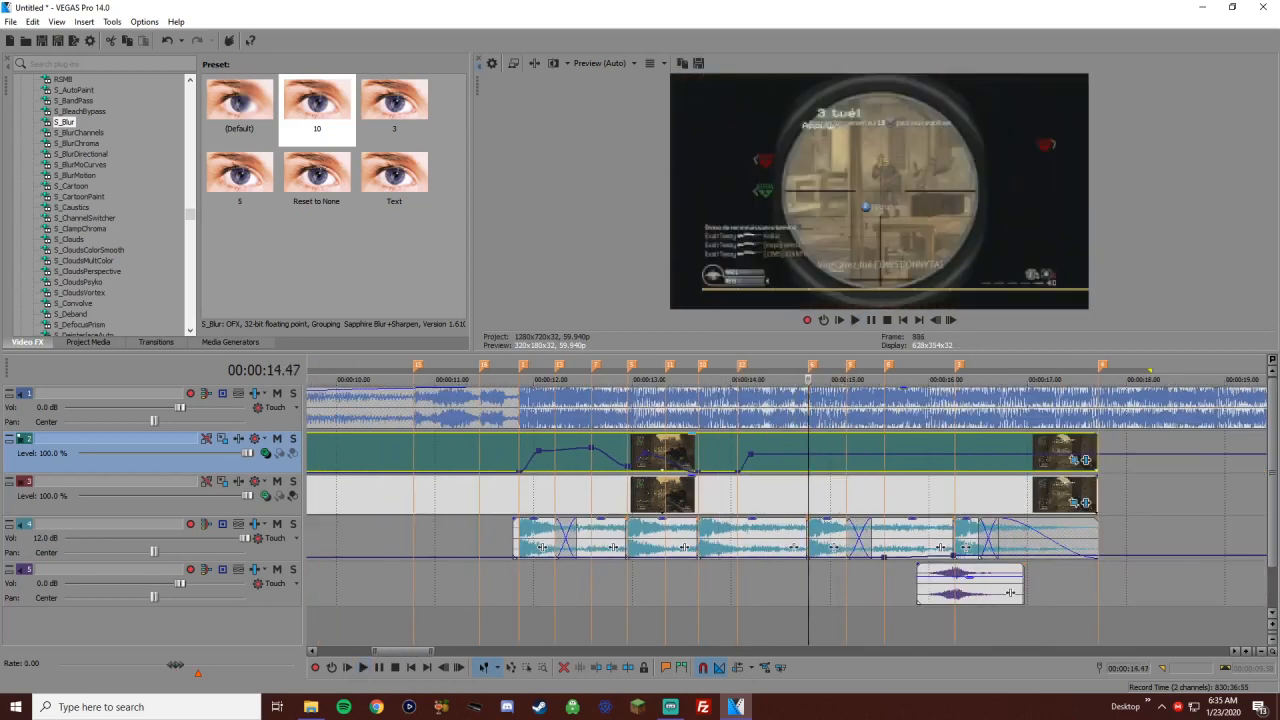
double_click(808, 454)
drag(808, 454, 808, 471)
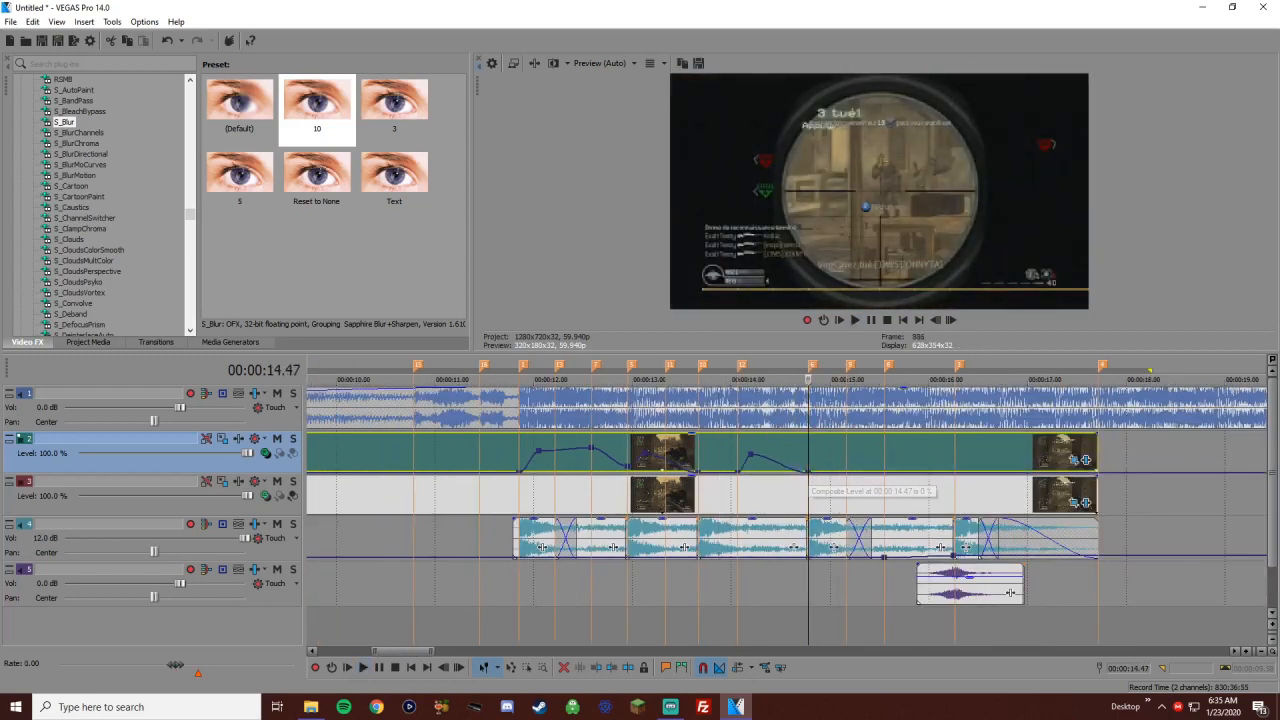
Add a composite level point at 00:00:14.56 on the upper video track and raise it to a medium level
scroll(808, 471, up, 5)
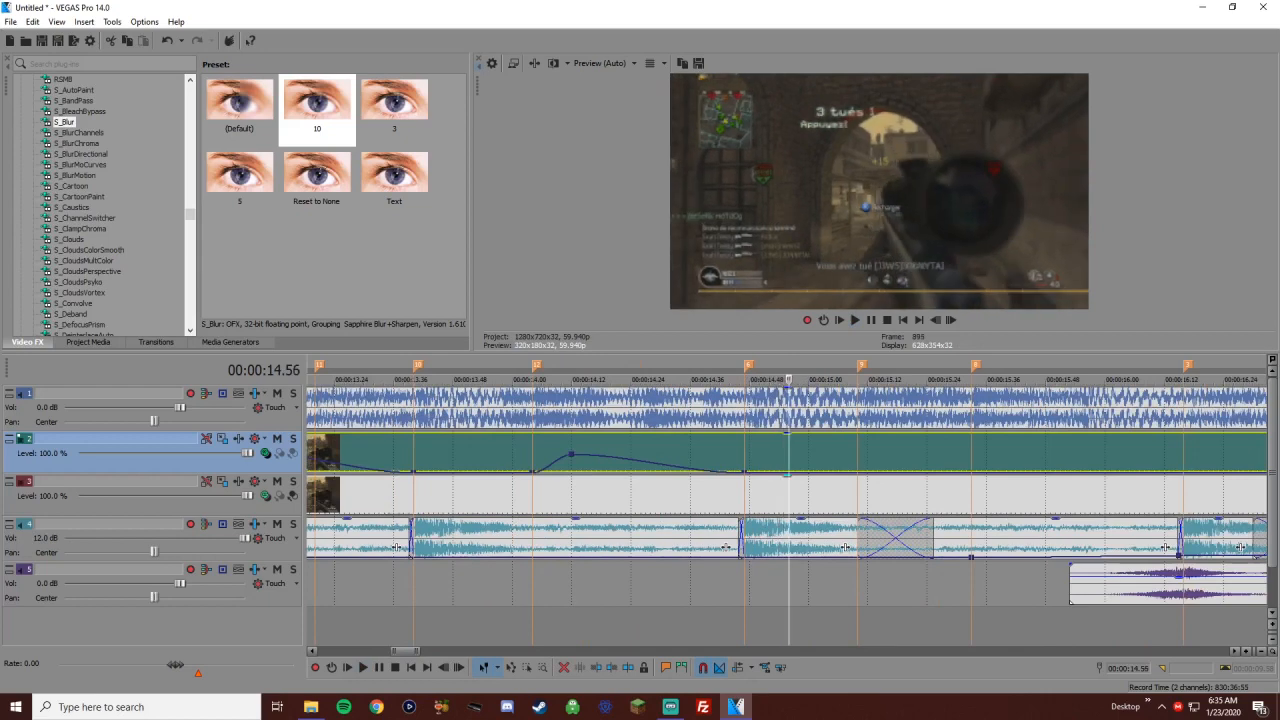
key(space)
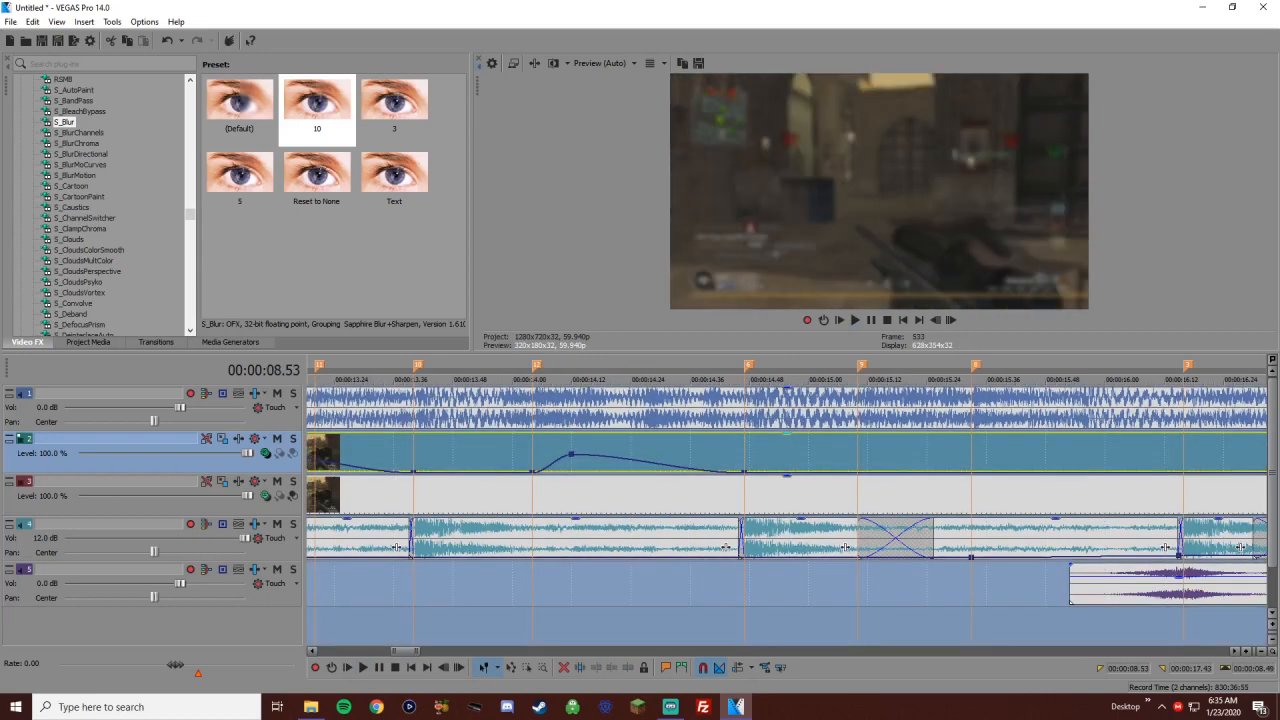
click(749, 471)
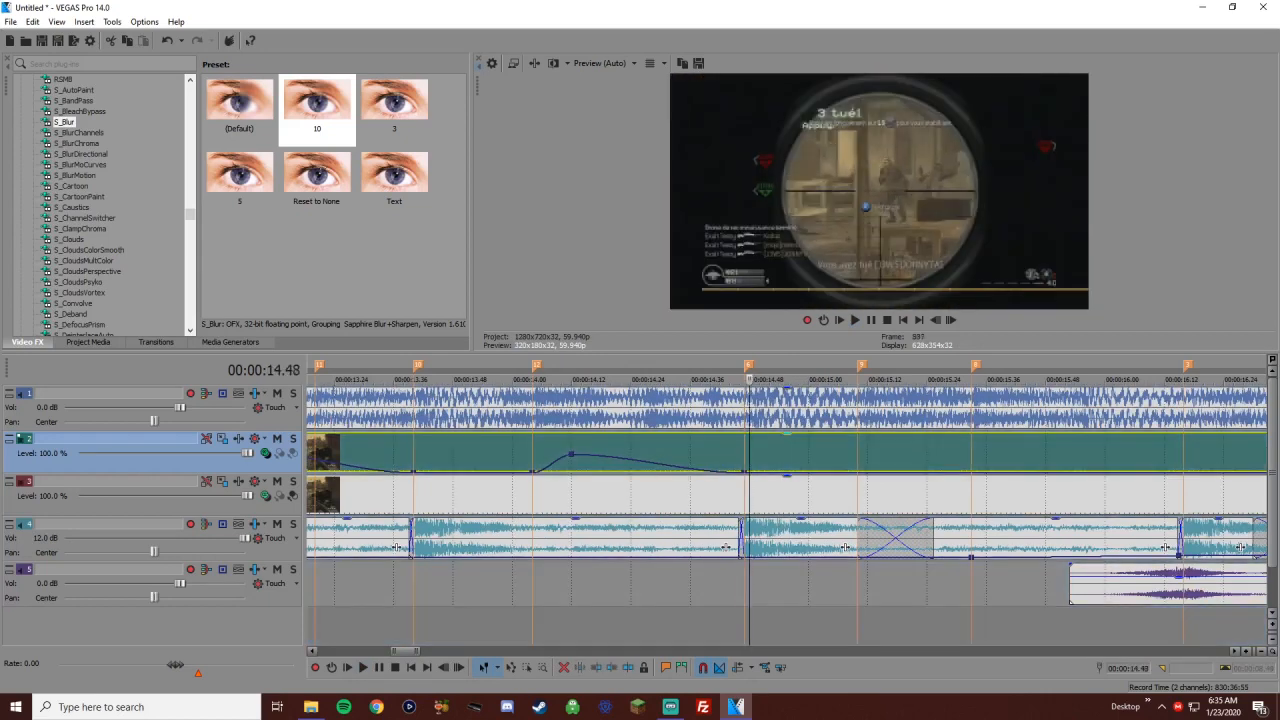
key(Right)
key(Right)
key(Right)
key(Right)
key(Right)
key(Right)
key(Right)
key(Right)
double_click(788, 471)
drag(788, 471, 788, 457)
Play back from 00:00:14.36 and lower the composite level slightly at the marker near 00:00:15.30
click(689, 457)
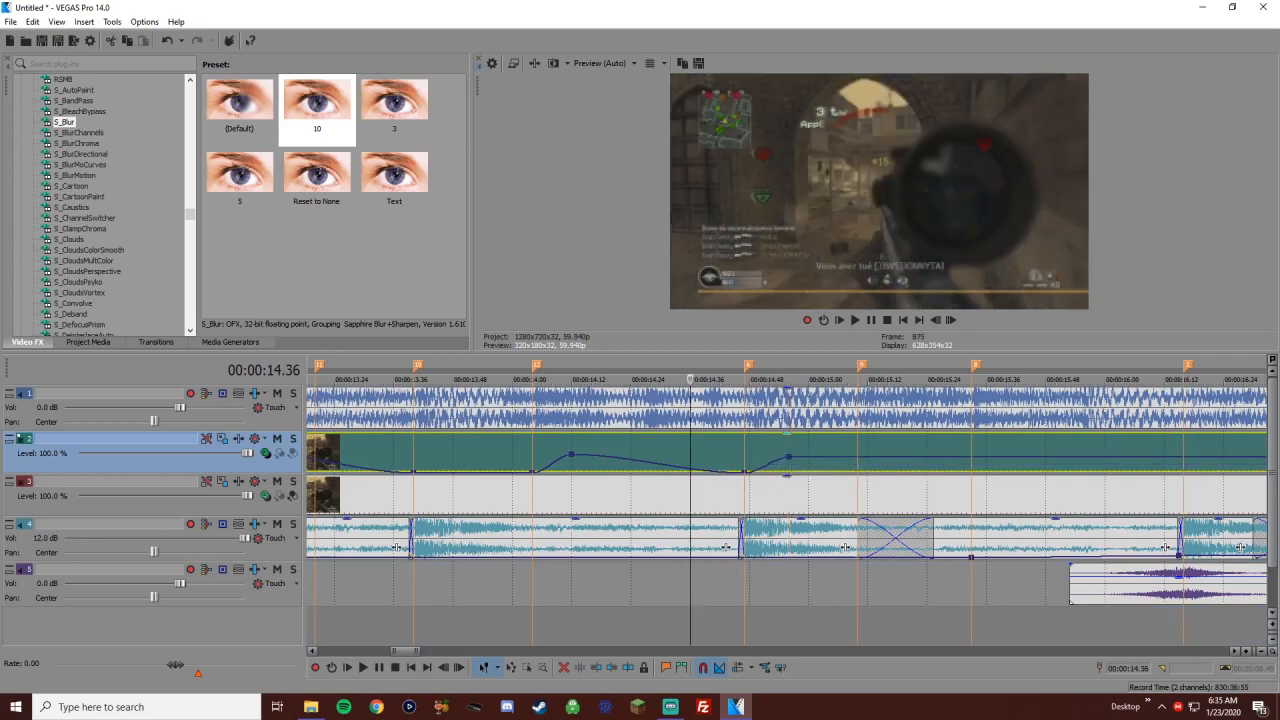
key(space)
scroll(689, 457, down, 1)
key(space)
click(775, 457)
drag(775, 457, 775, 464)
Add a composite level point at 00:00:15.40 and raise it to a strong flash
key(Right)
key(Right)
scroll(794, 464, up, 1)
key(Right)
key(Right)
key(Right)
key(Right)
key(Right)
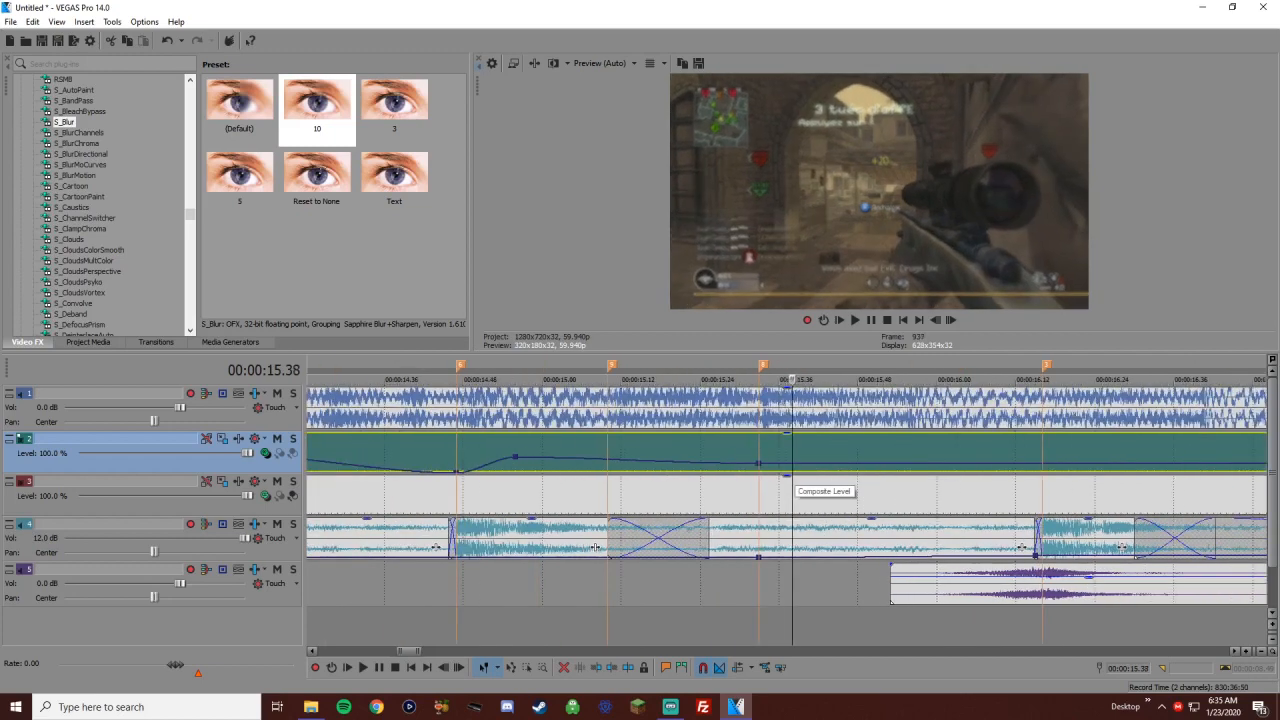
double_click(805, 463)
drag(805, 463, 805, 443)
Add a composite level point at the marker near 00:00:16.12 and lower it to a weak level
scroll(805, 443, down, 1)
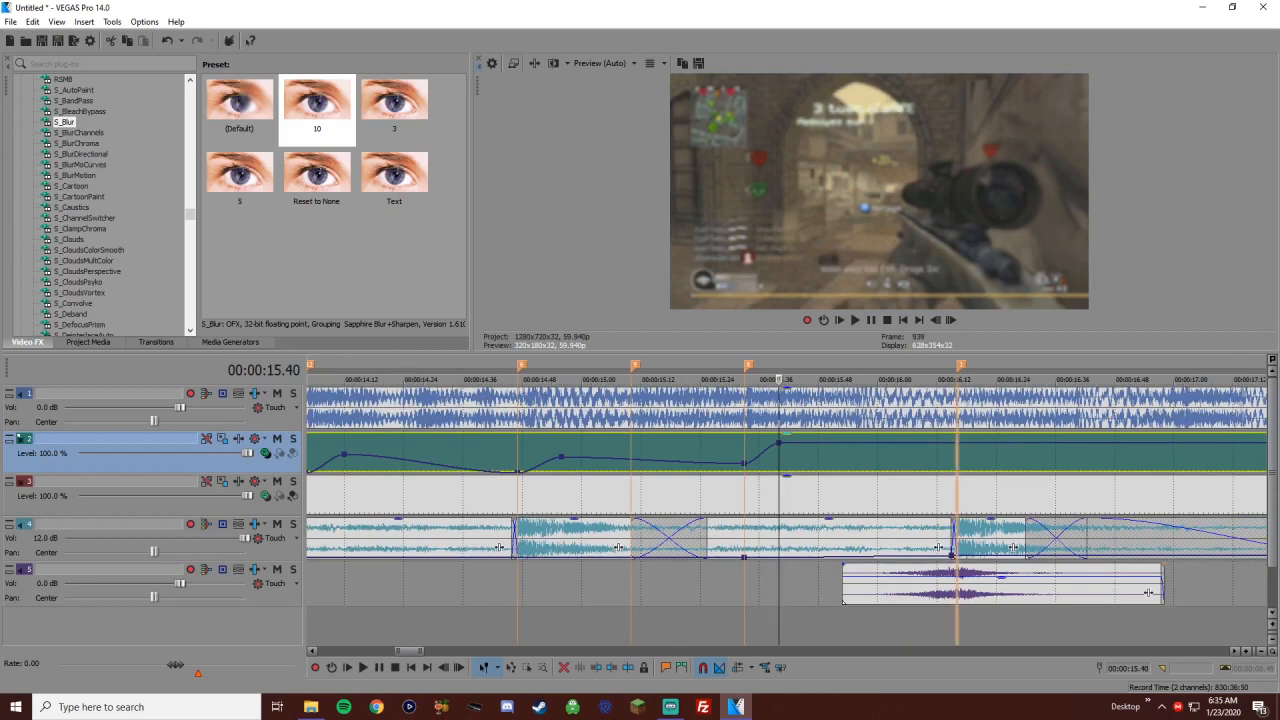
click(957, 463)
double_click(957, 443)
drag(957, 443, 957, 462)
Raise the composite level at 00:00:16.38 and add an 87% point at the clip's end, 00:00:17.43
scroll(957, 462, down, 1)
key(space)
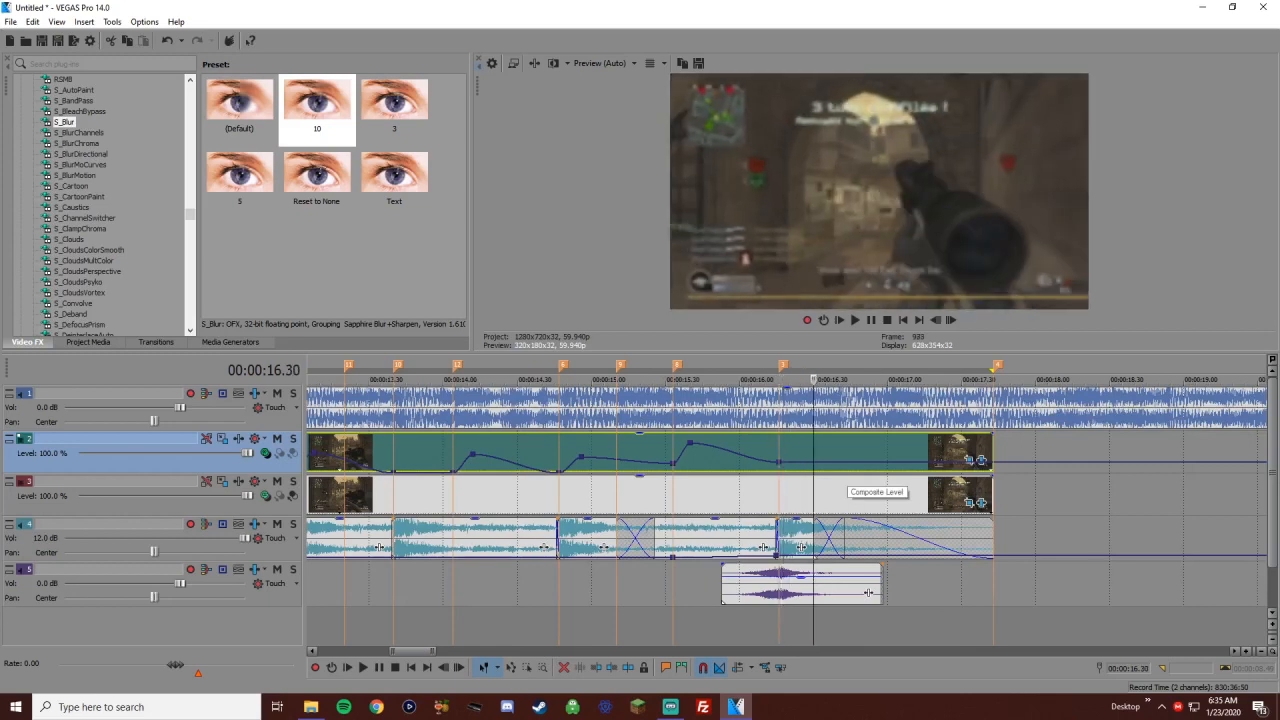
key(Right)
key(Right)
double_click(833, 462)
drag(833, 462, 833, 440)
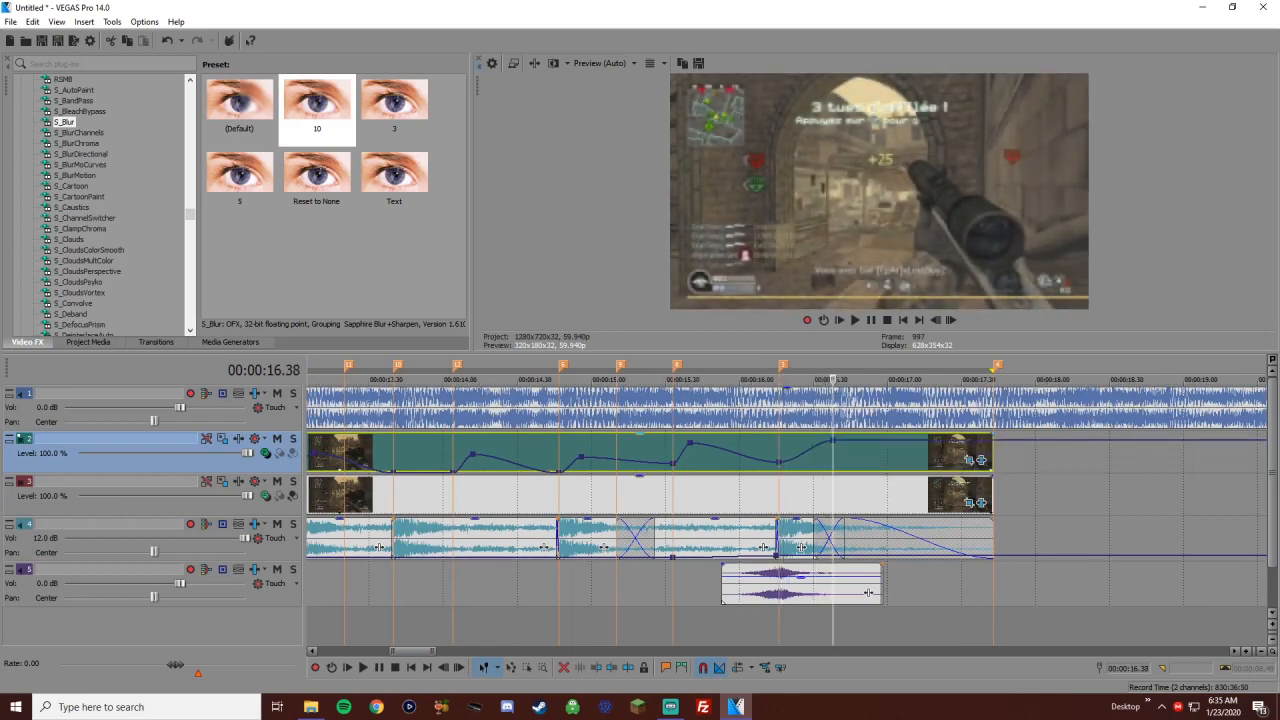
double_click(993, 440)
drag(993, 440, 993, 437)
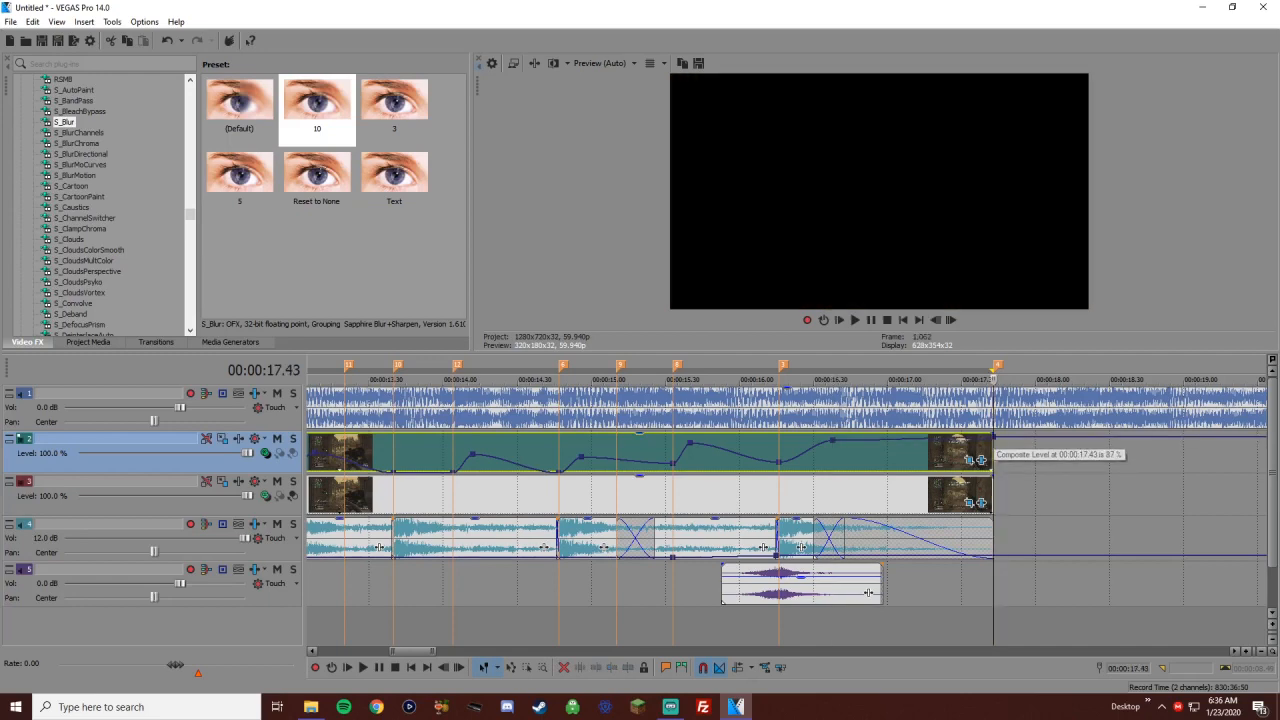
Play back the montage clip to review the flashes, including its opening section before marker 1
scroll(993, 437, down, 3)
click(469, 450)
key(space)
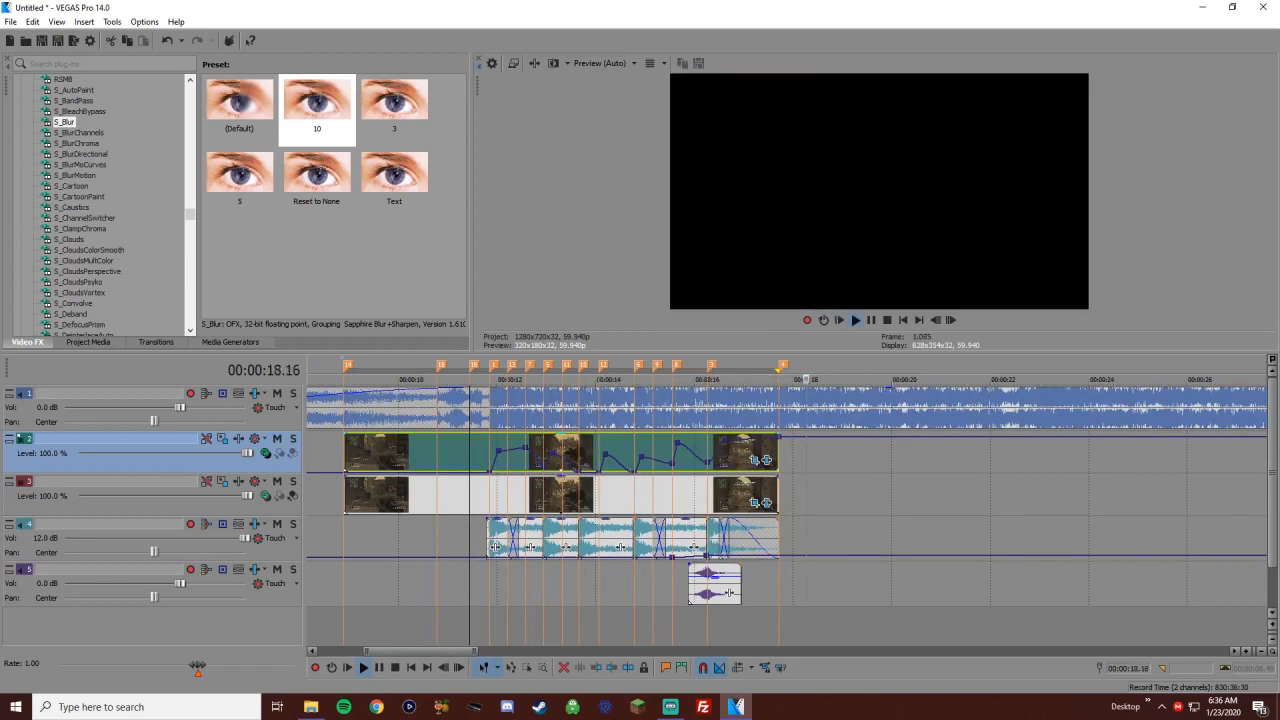
key(space)
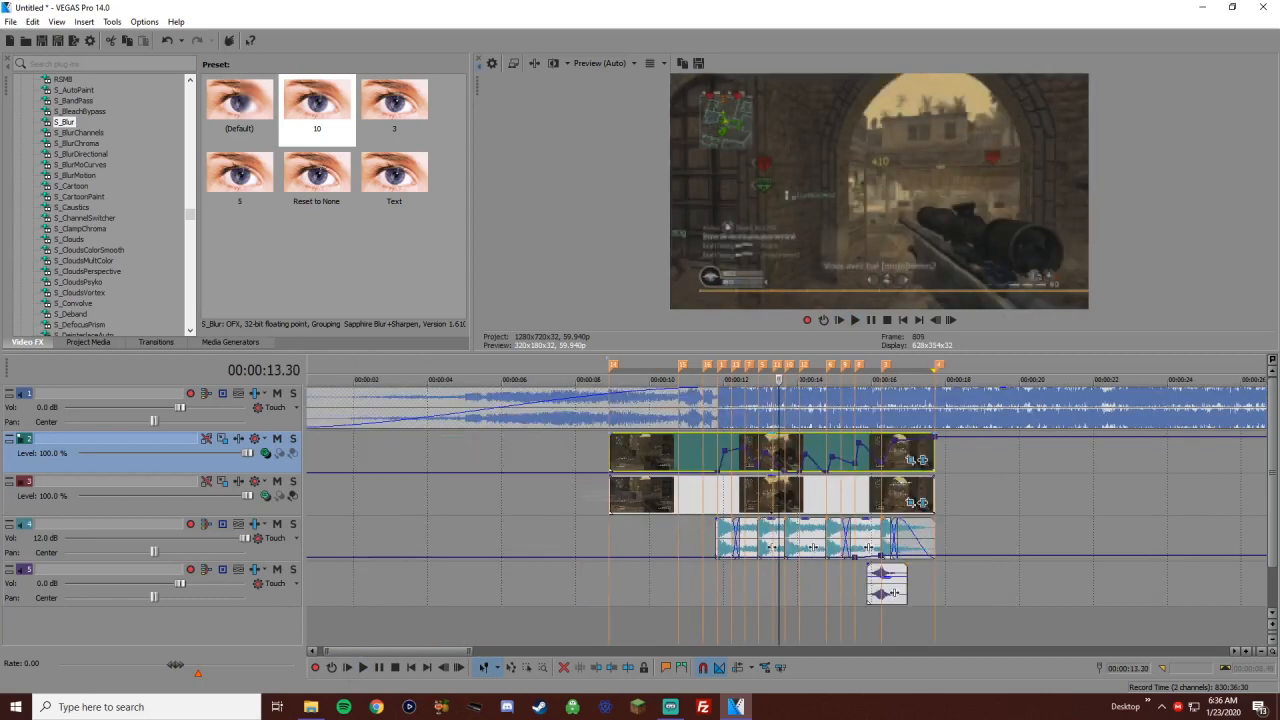
click(608, 620)
key(space)
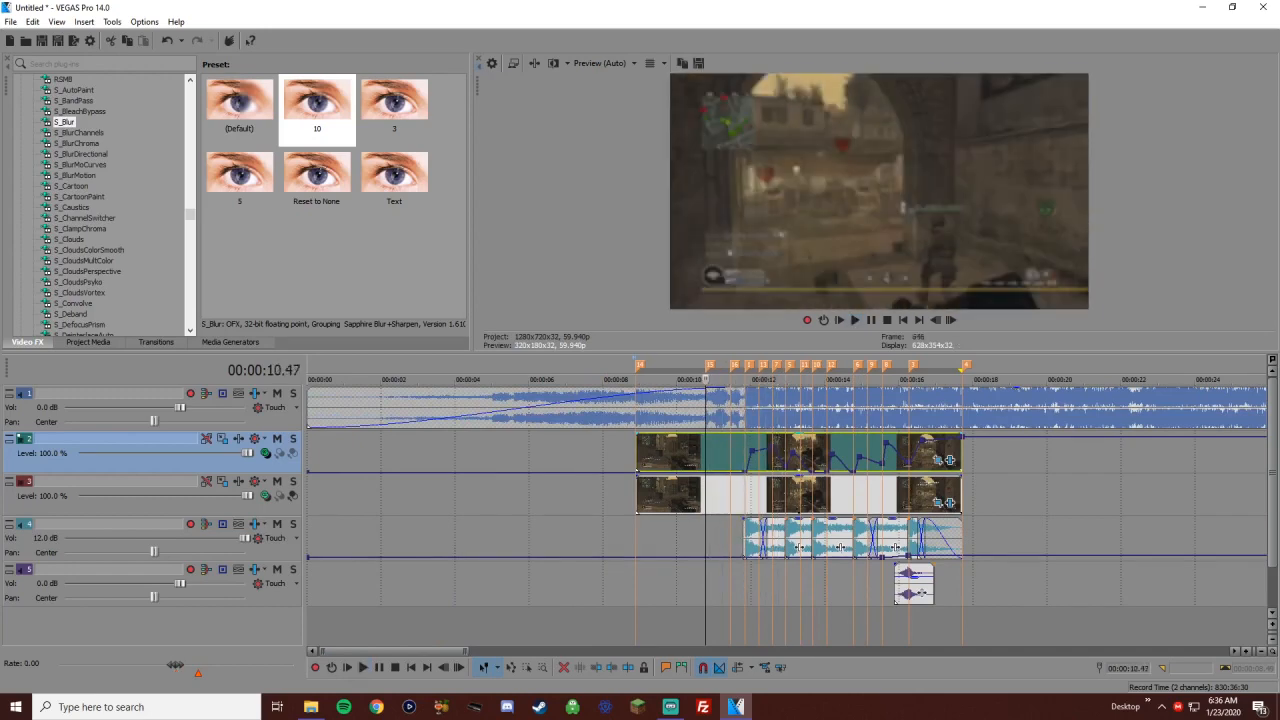
Add a minimum composite level point at marker 15, raise the level to 32% at 00:00:10.57, and play the clip back from there
scroll(706, 471, up, 2)
key(Right)
key(Right)
key(Right)
key(Right)
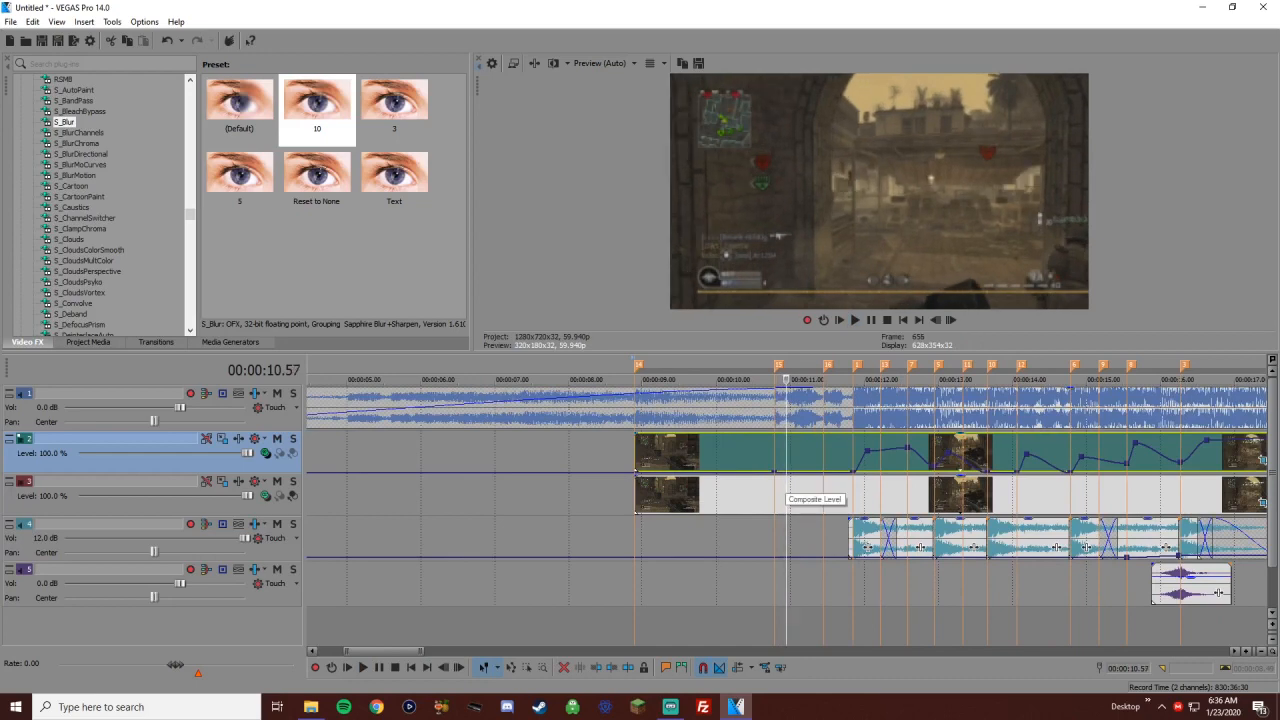
drag(785, 472, 786, 467)
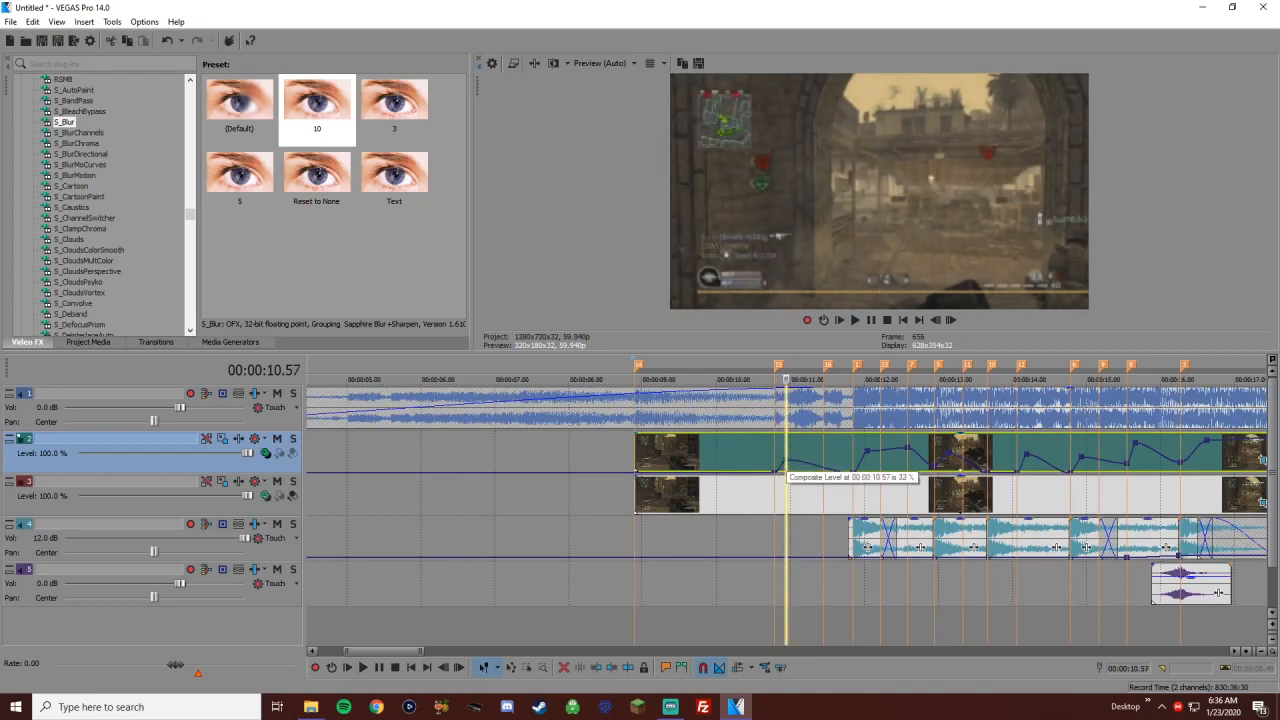
key(space)
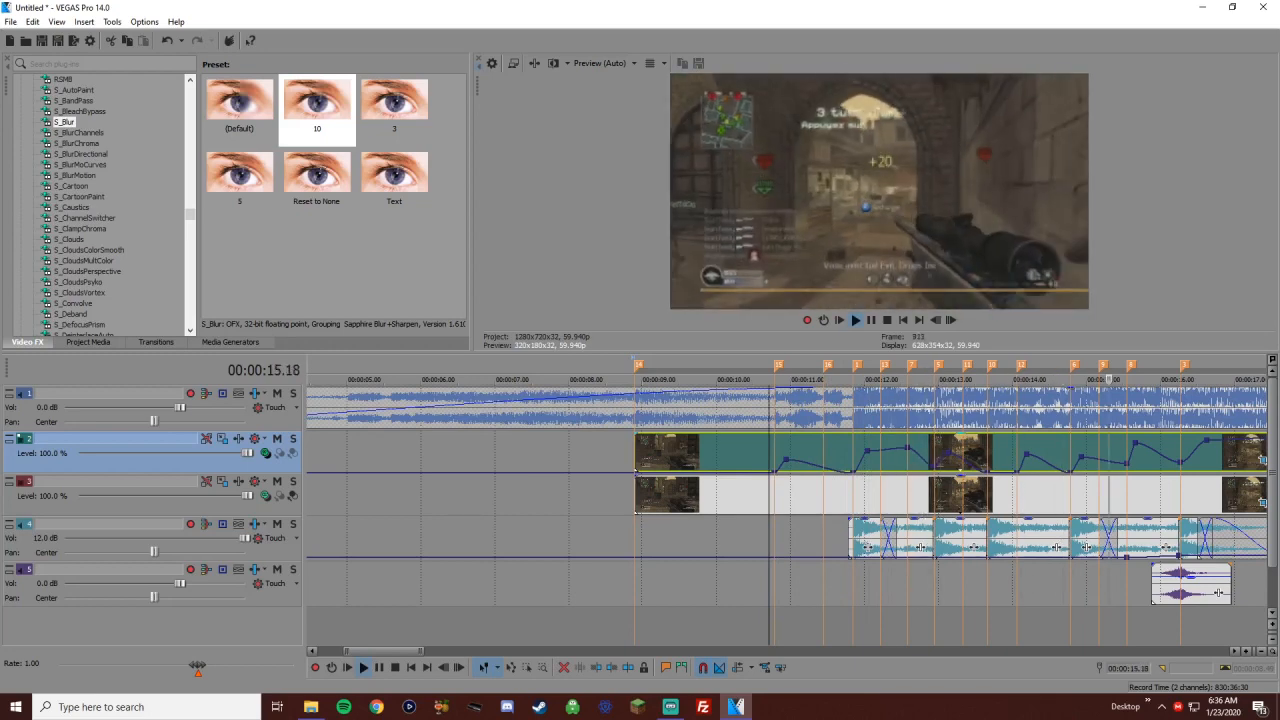
scroll(787, 510, down, 2)
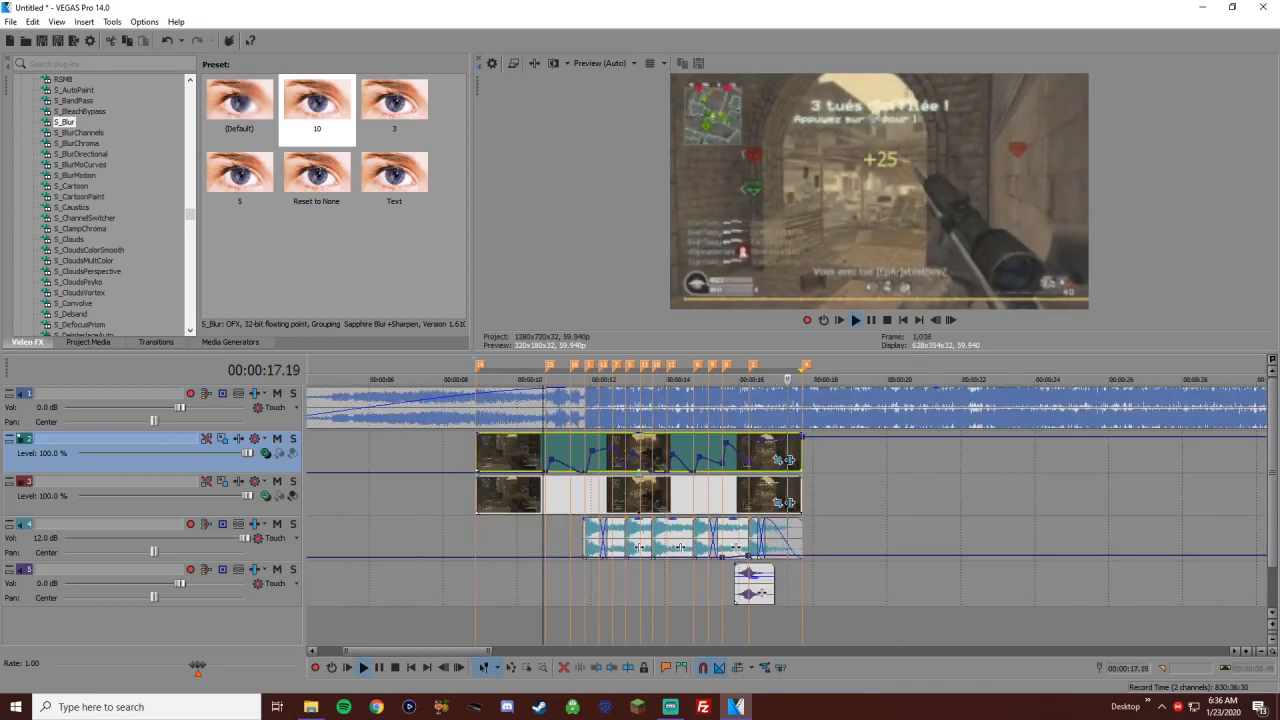
Stop playback and add a composite level envelope to video track 3, which holds the original clip
key(space)
click(529, 494)
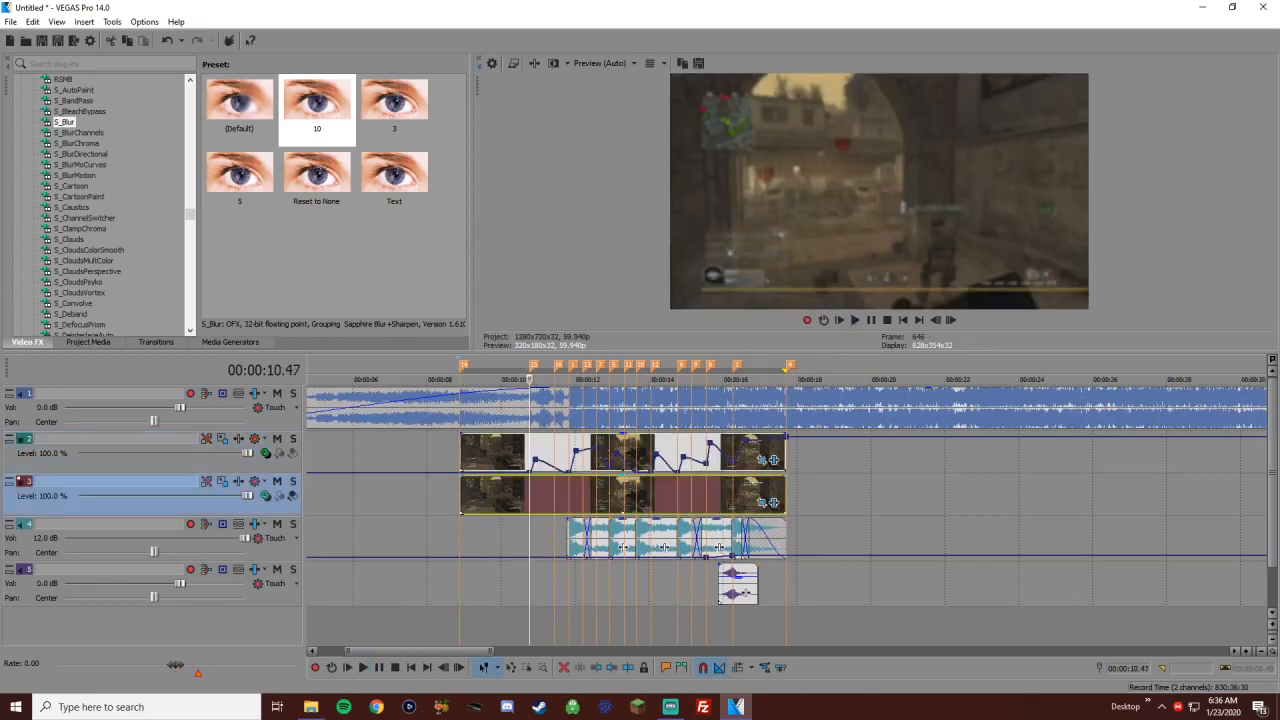
right_click(224, 503)
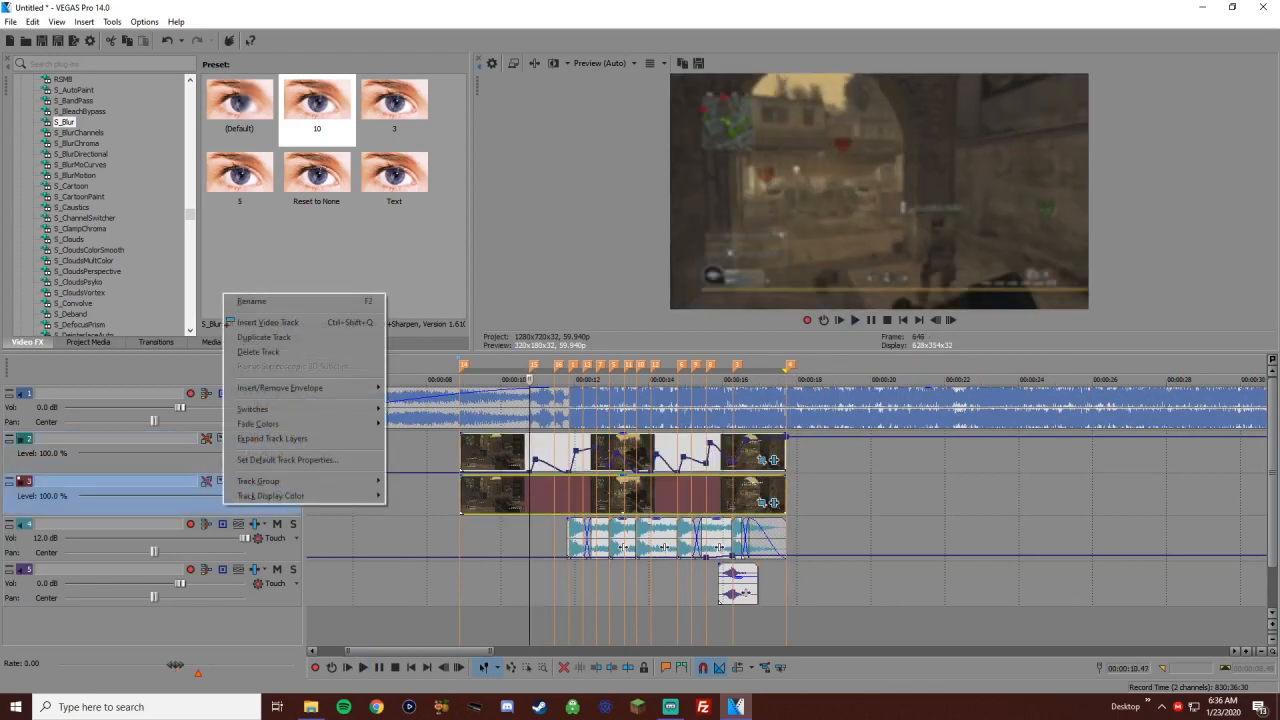
mouse_move(290, 388)
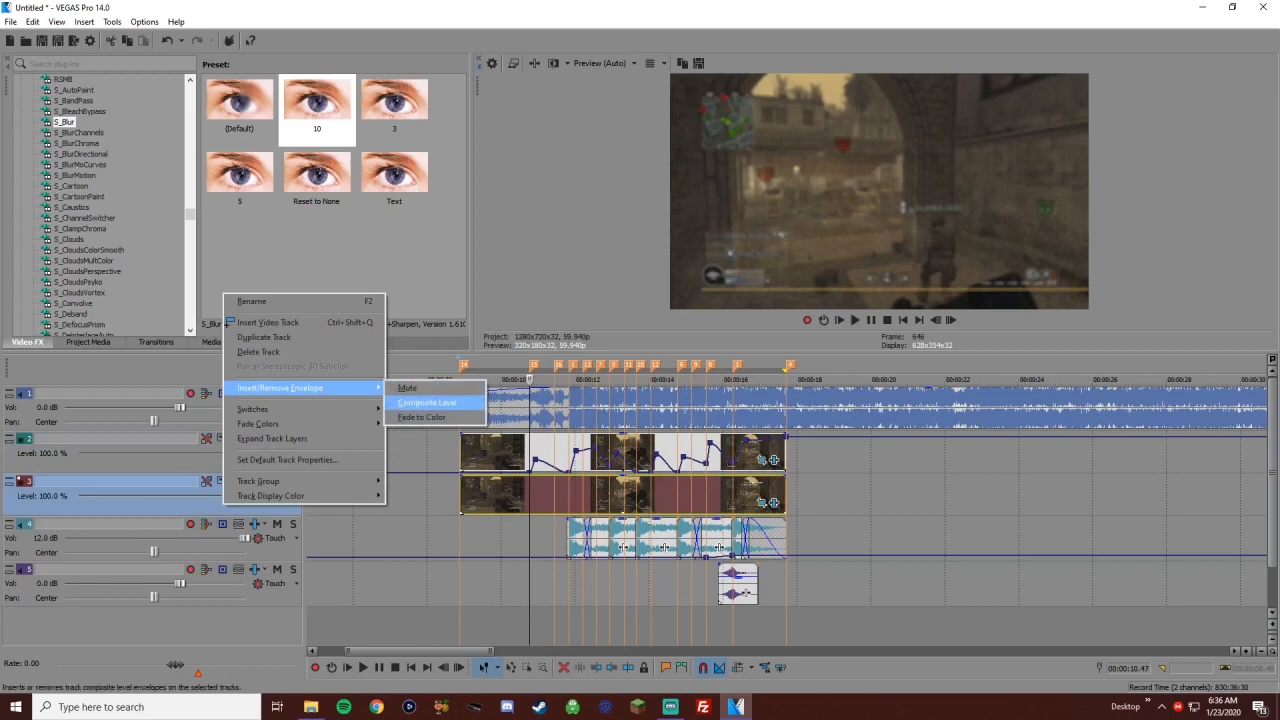
click(427, 402)
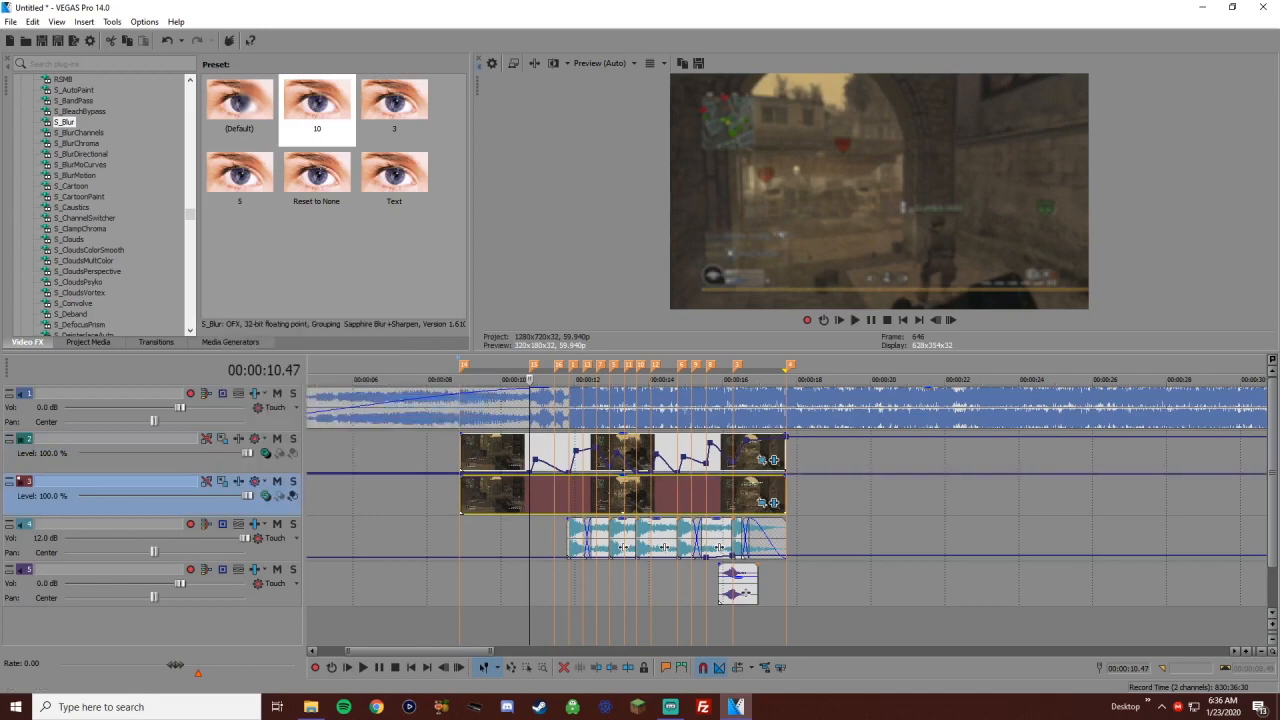
Add a composite level point at 00:00:10.57 on track 3 and play the clip back from marker 15
scroll(787, 500, left, 2)
key(ctrl+Right)
mouse_move(731, 475)
mouse_down()
mouse_move(731, 510)
mouse_move(731, 475)
mouse_up()
key(ctrl+Left)
scroll(731, 475, up, 1)
key(space)
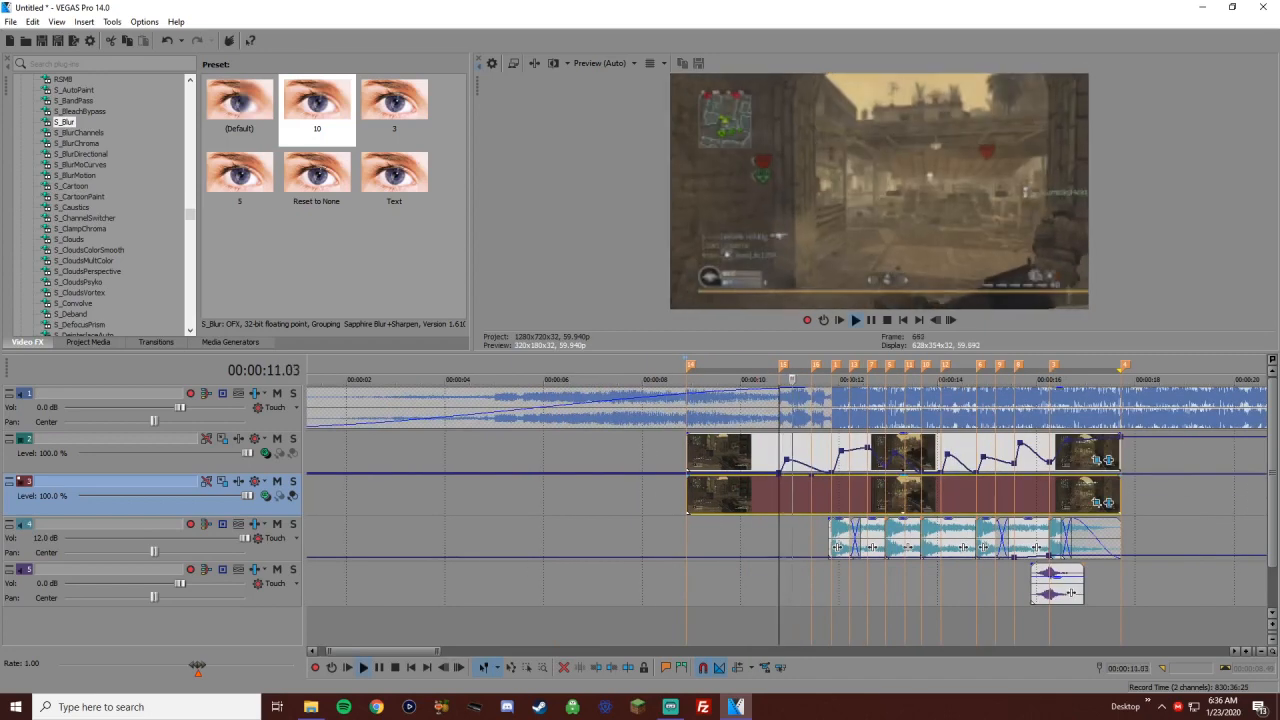
key(Up)
key(space)
key(space)
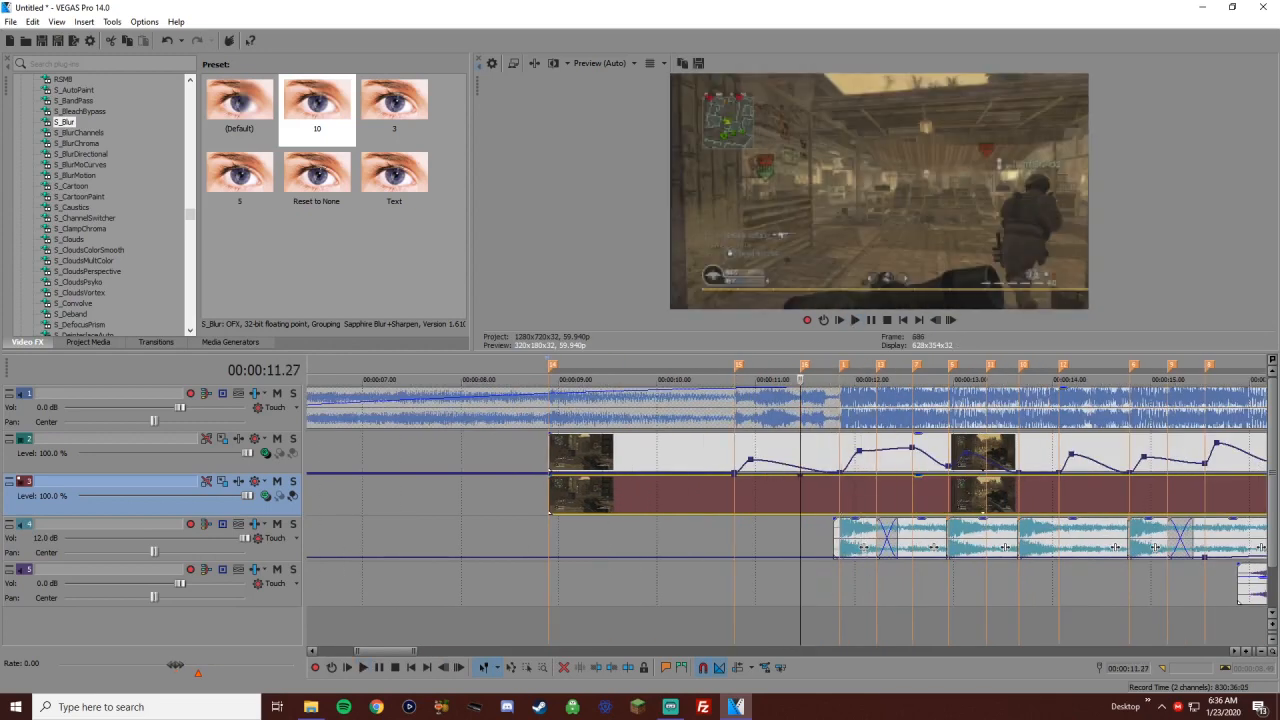
key(space)
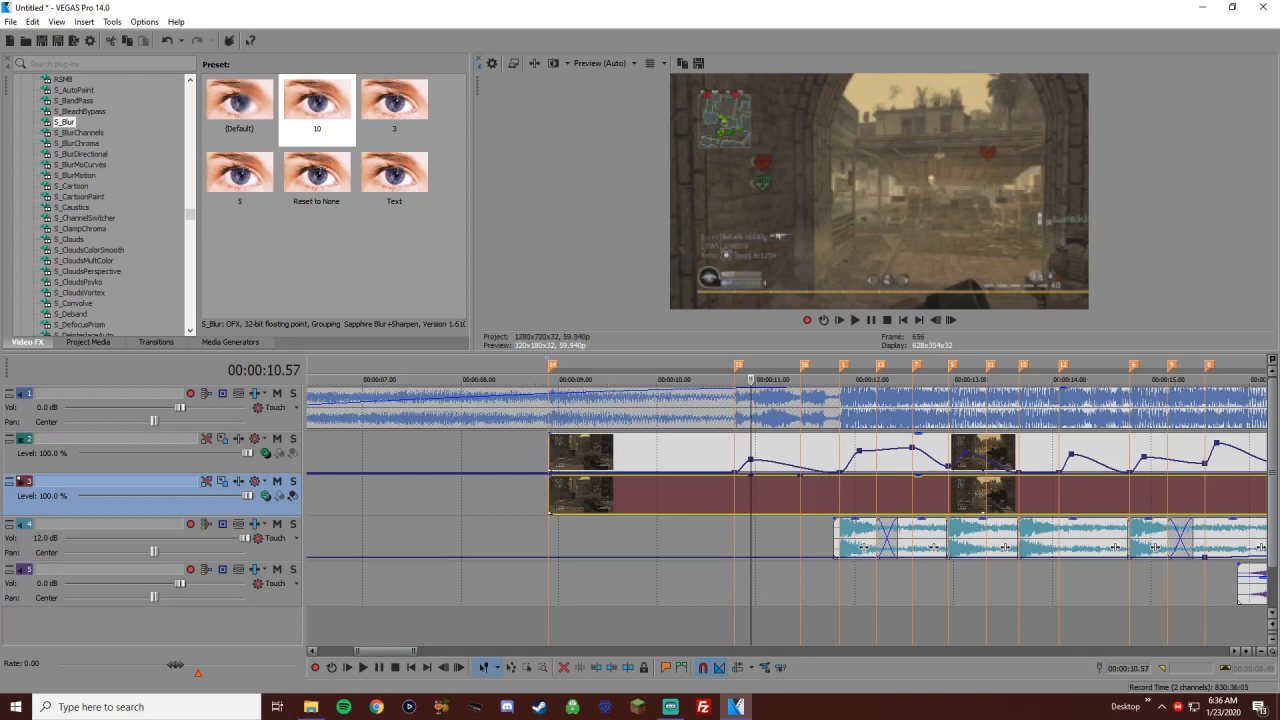
Lower track 3's composite level to 71% at 00:00:11.51, raise it to full at 00:00:12.03, and play back that section
drag(834, 473, 840, 484)
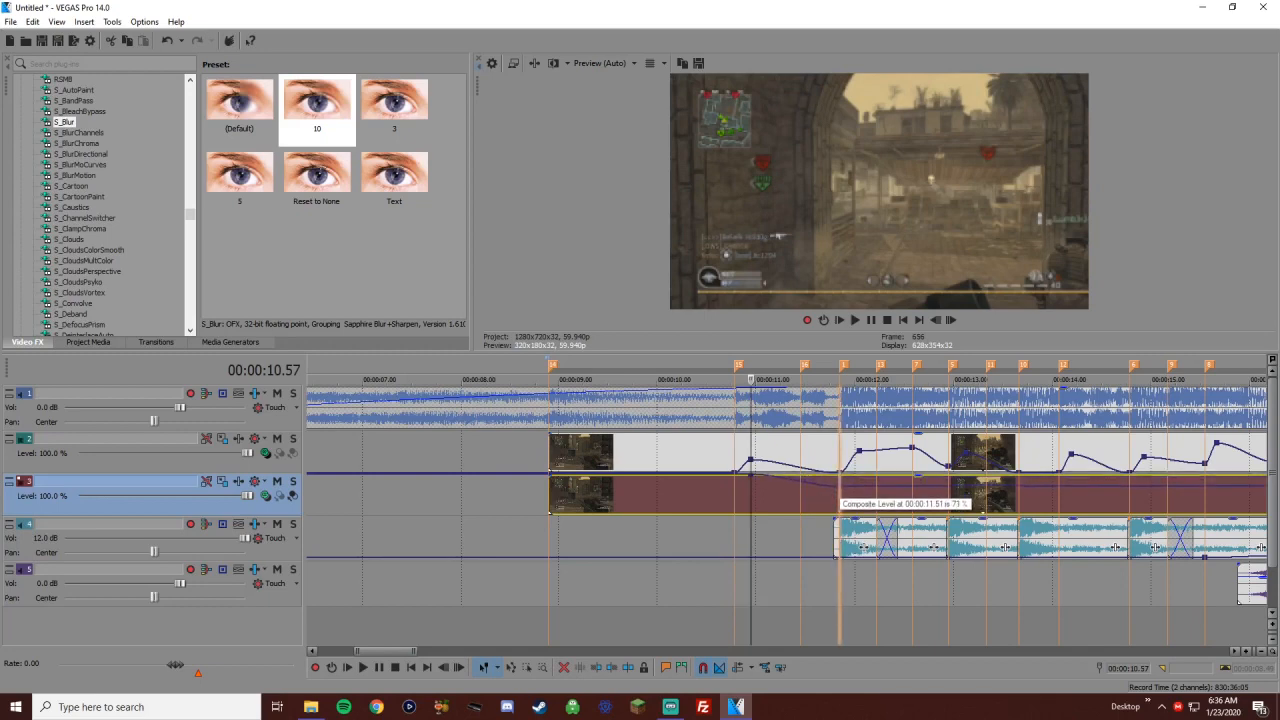
click(858, 453)
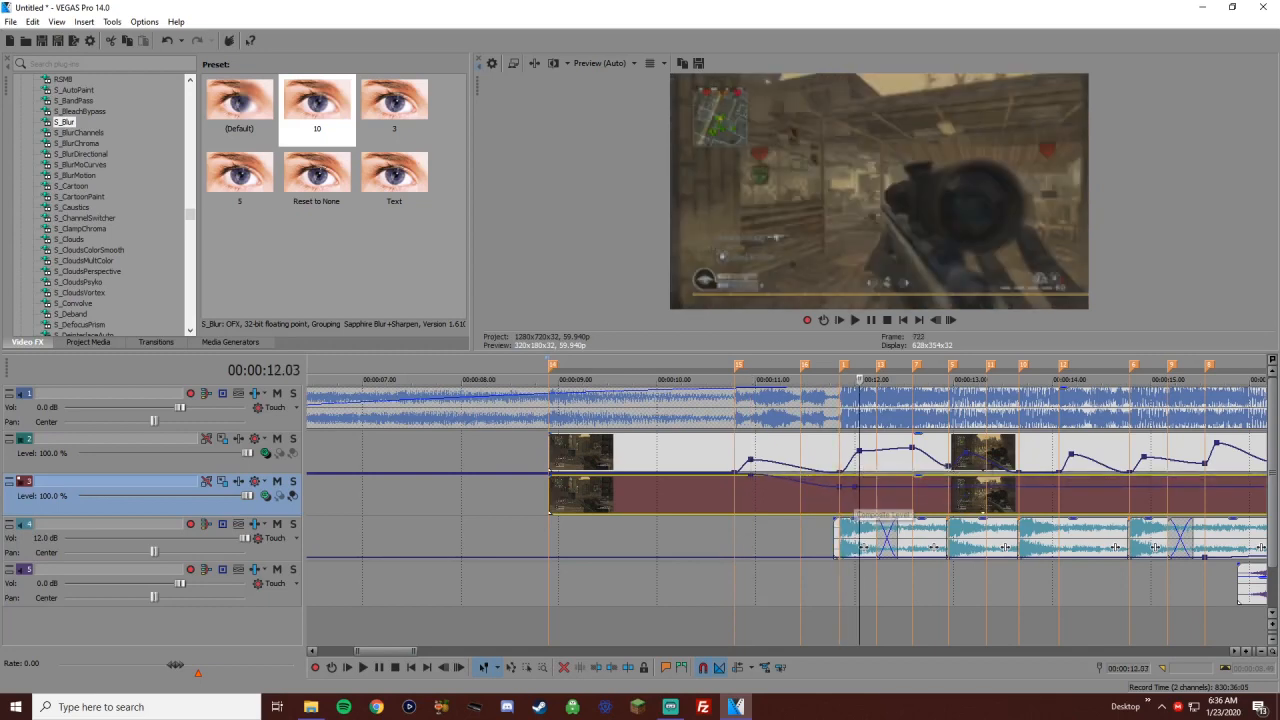
drag(856, 487, 859, 474)
click(777, 455)
key(space)
scroll(777, 455, down, 1)
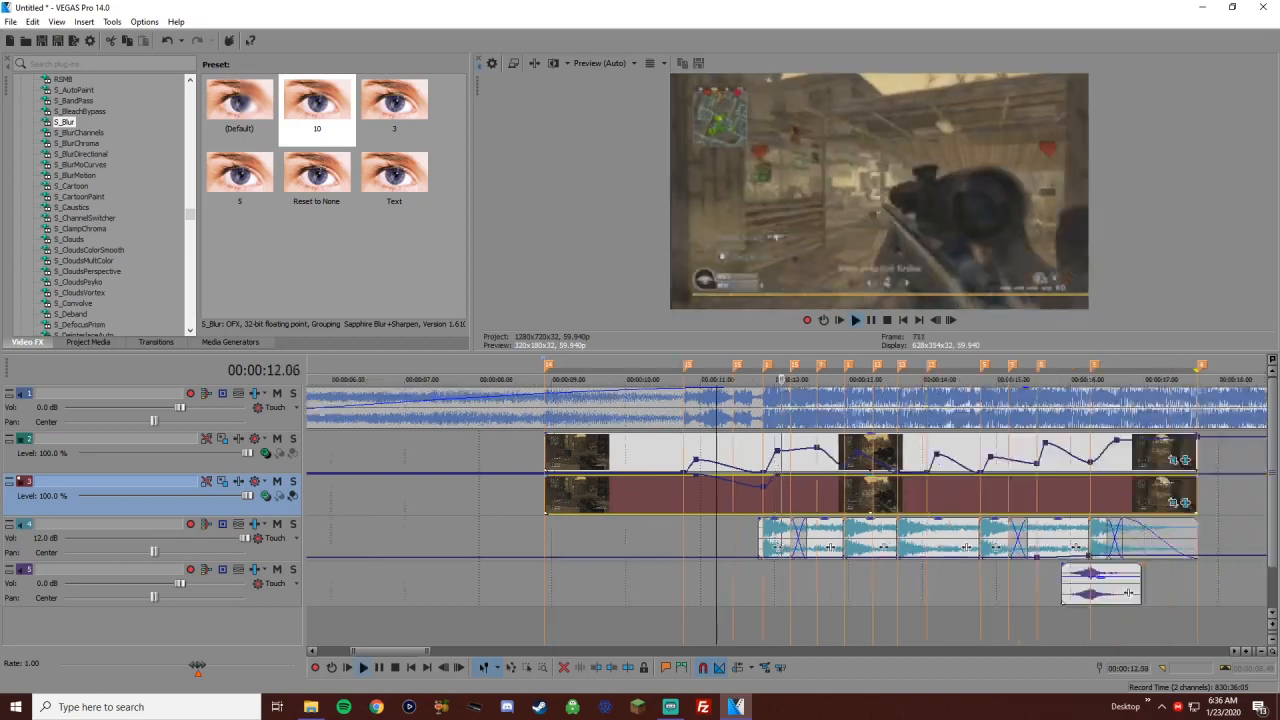
key(space)
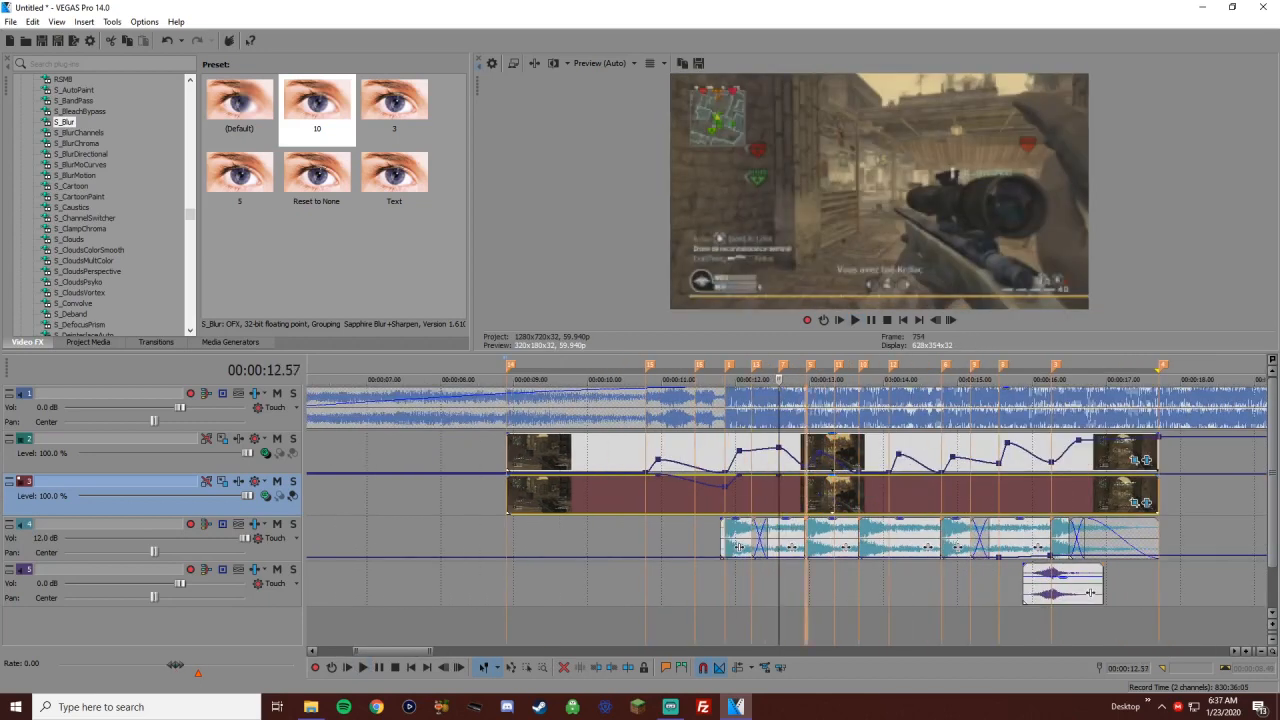
Lower track 3's composite level slightly at 00:00:12.57 and raise it to 100% at 00:00:13.08
double_click(806, 474)
drag(806, 474, 806, 481)
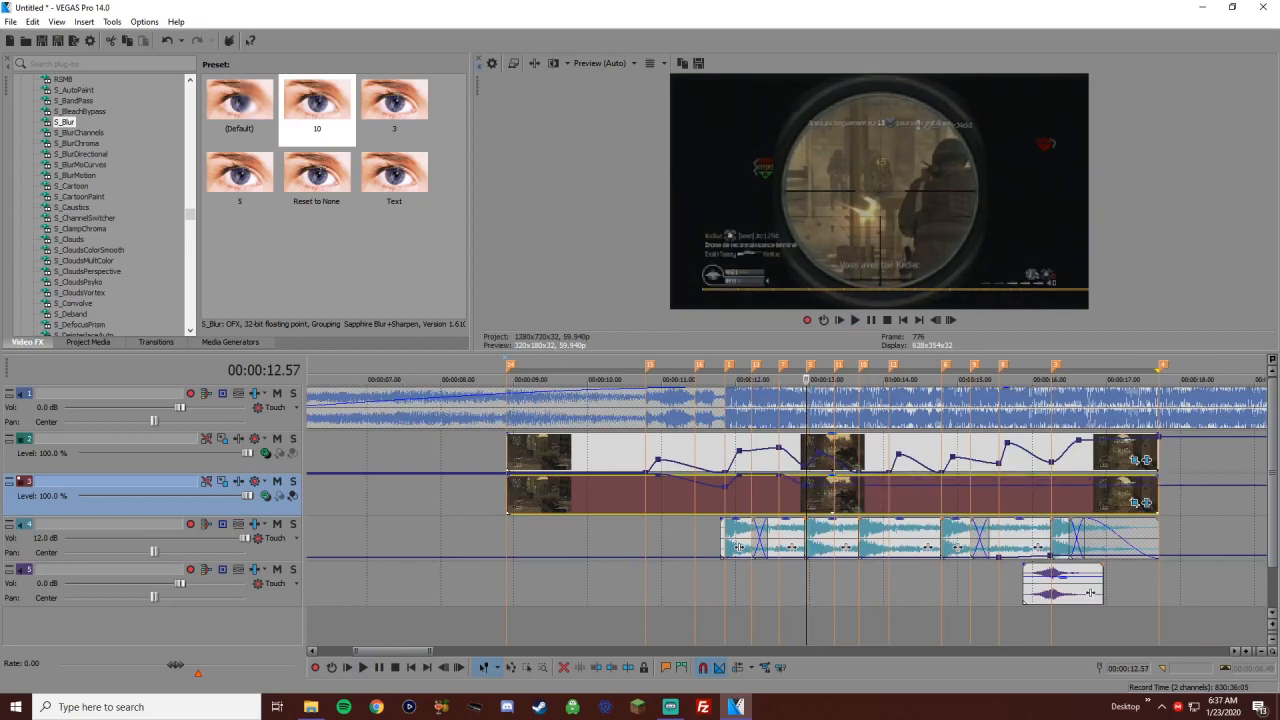
click(819, 455)
double_click(819, 484)
drag(819, 484, 819, 474)
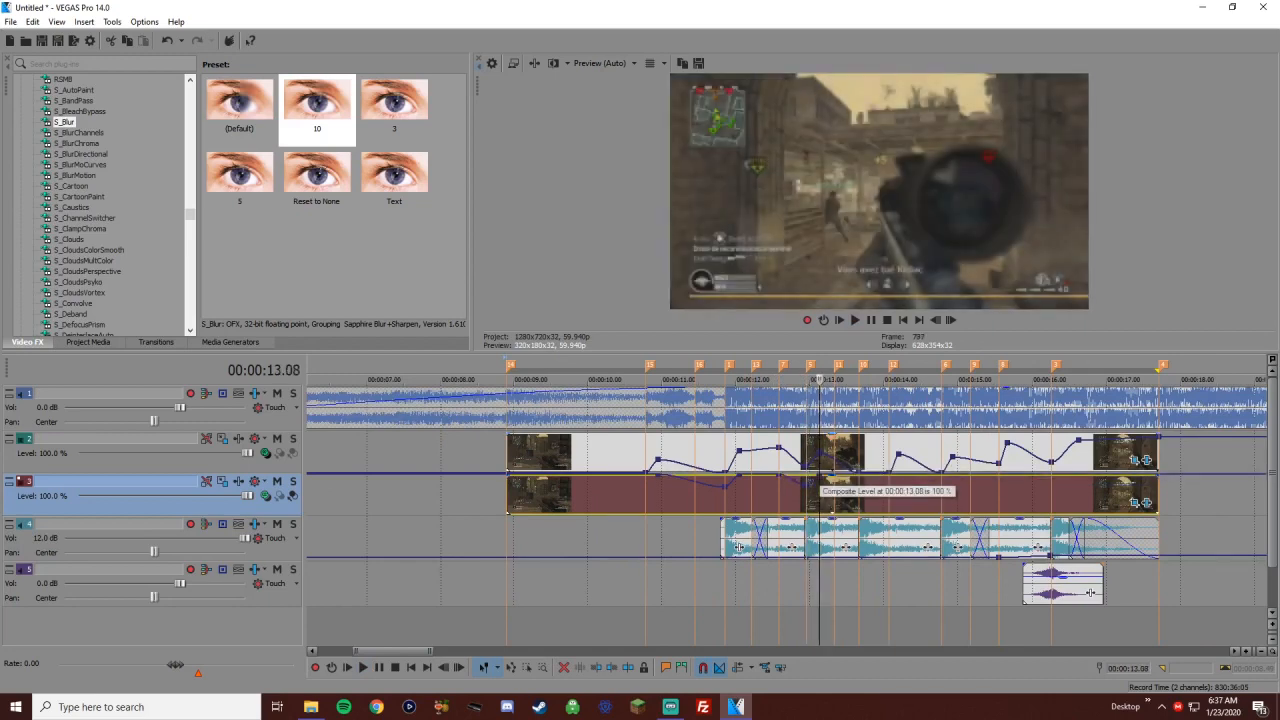
Play the montage clip back from 00:00:12.35 to review the composite level dips on track 3
click(779, 462)
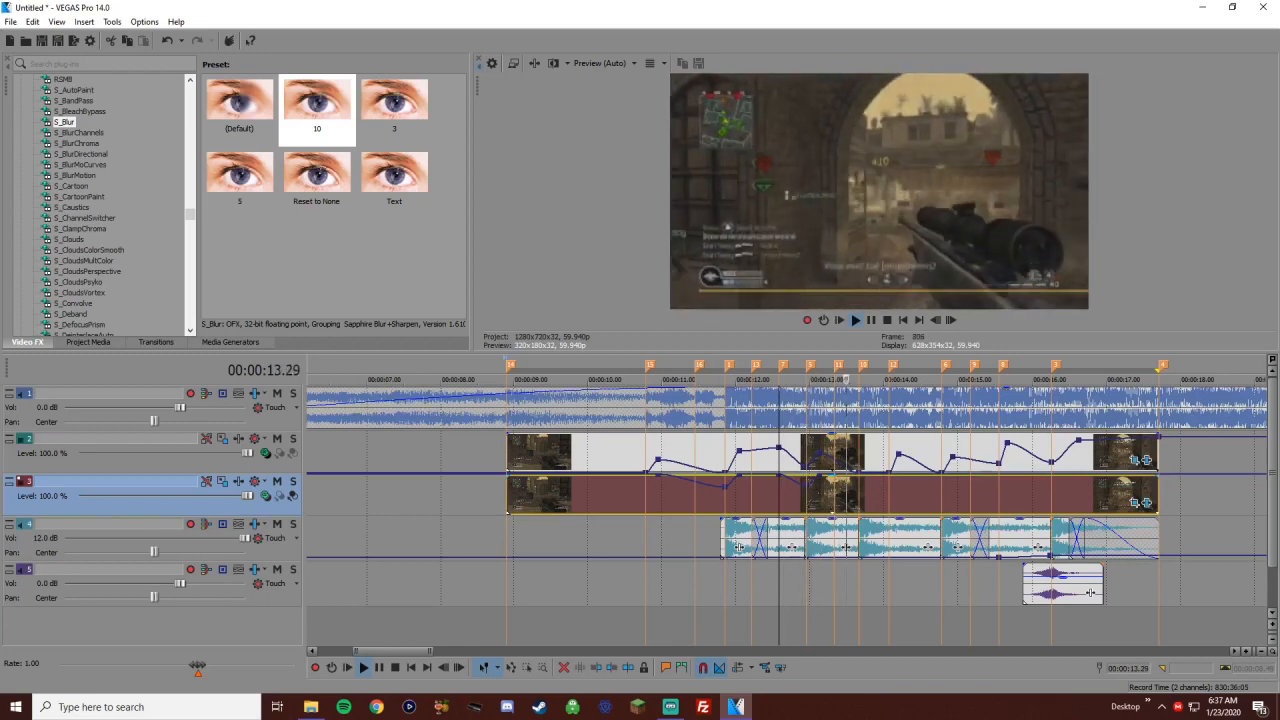
scroll(706, 500, down, 2)
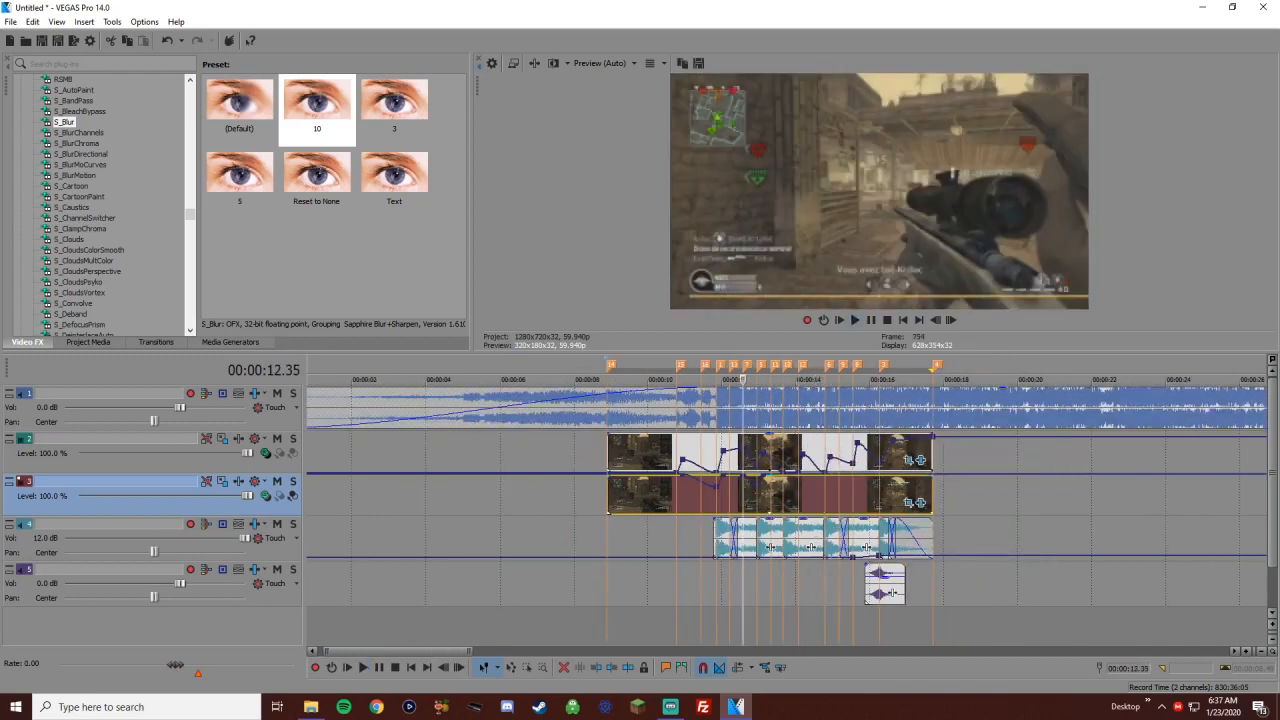
key(space)
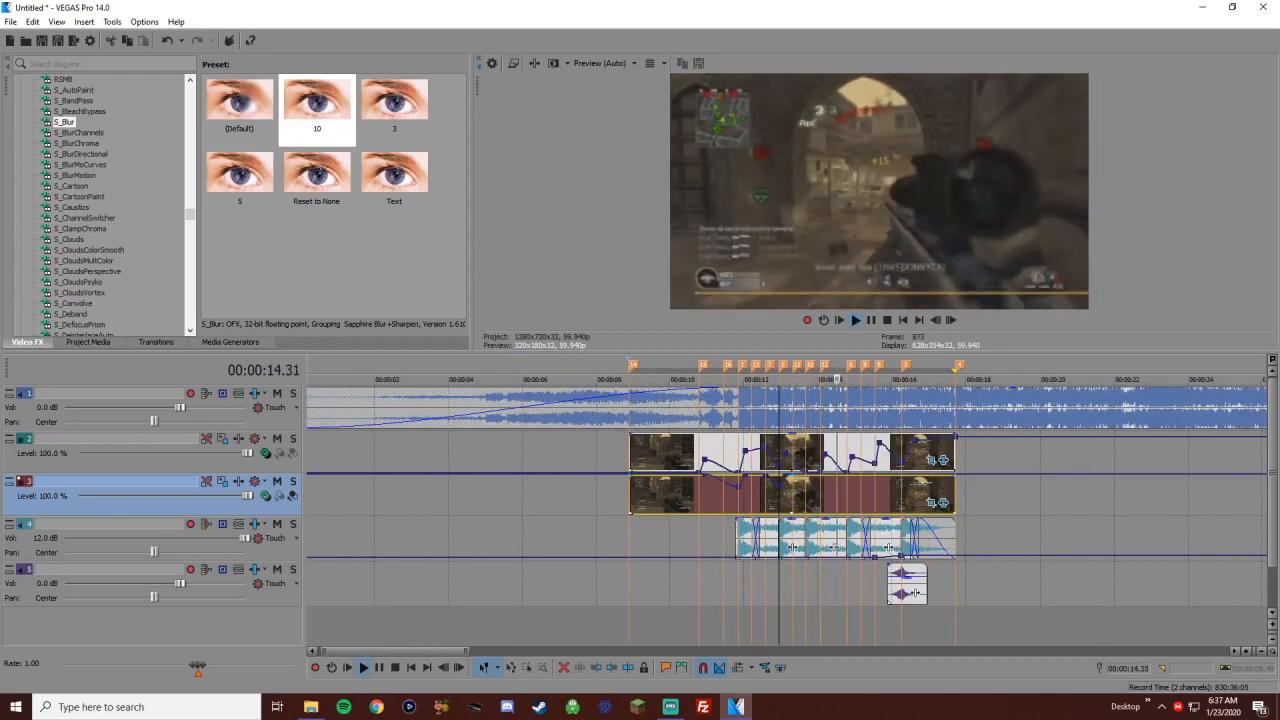
key(space)
scroll(779, 500, up, 1)
key(space)
key(space)
Dip track 3's composite level at the marker just after 00:00:14.00, raise it at track 2's following peak, and play back
click(834, 494)
click(814, 494)
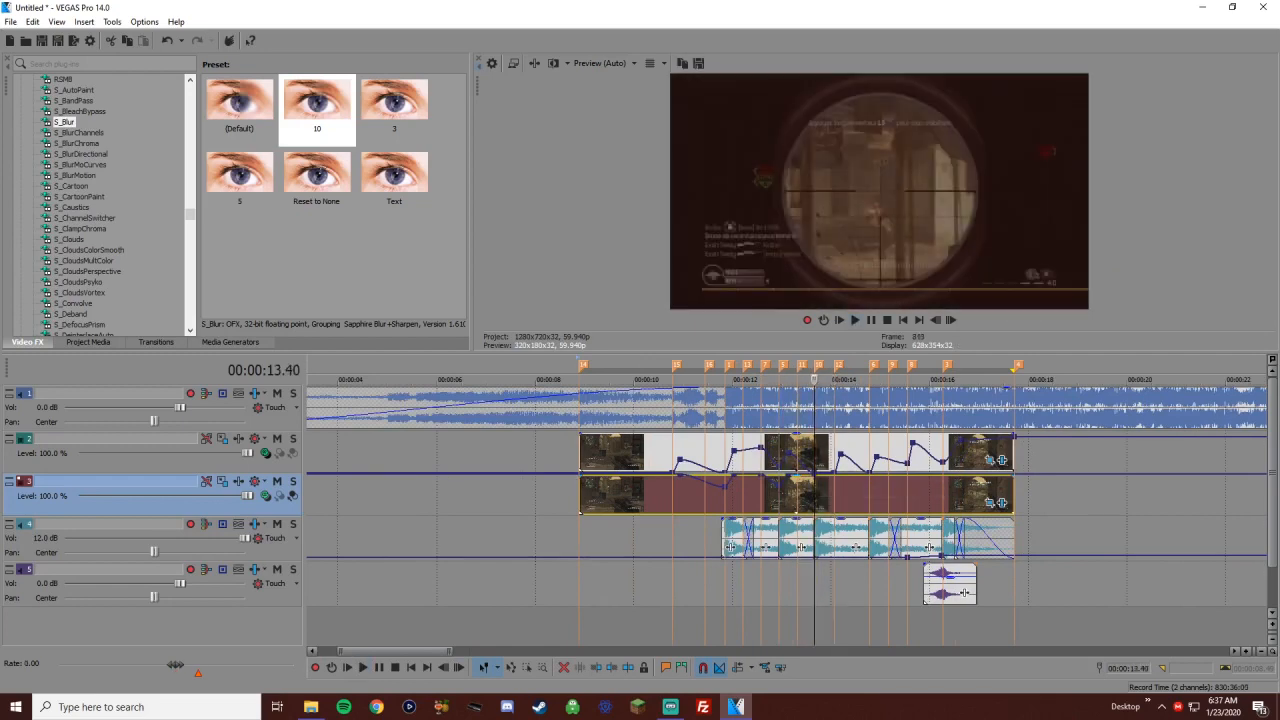
click(834, 494)
mouse_move(834, 474)
mouse_down()
mouse_move(834, 487)
mouse_move(841, 478)
mouse_up()
click(841, 456)
click(820, 494)
scroll(820, 494, down, 1)
key(space)
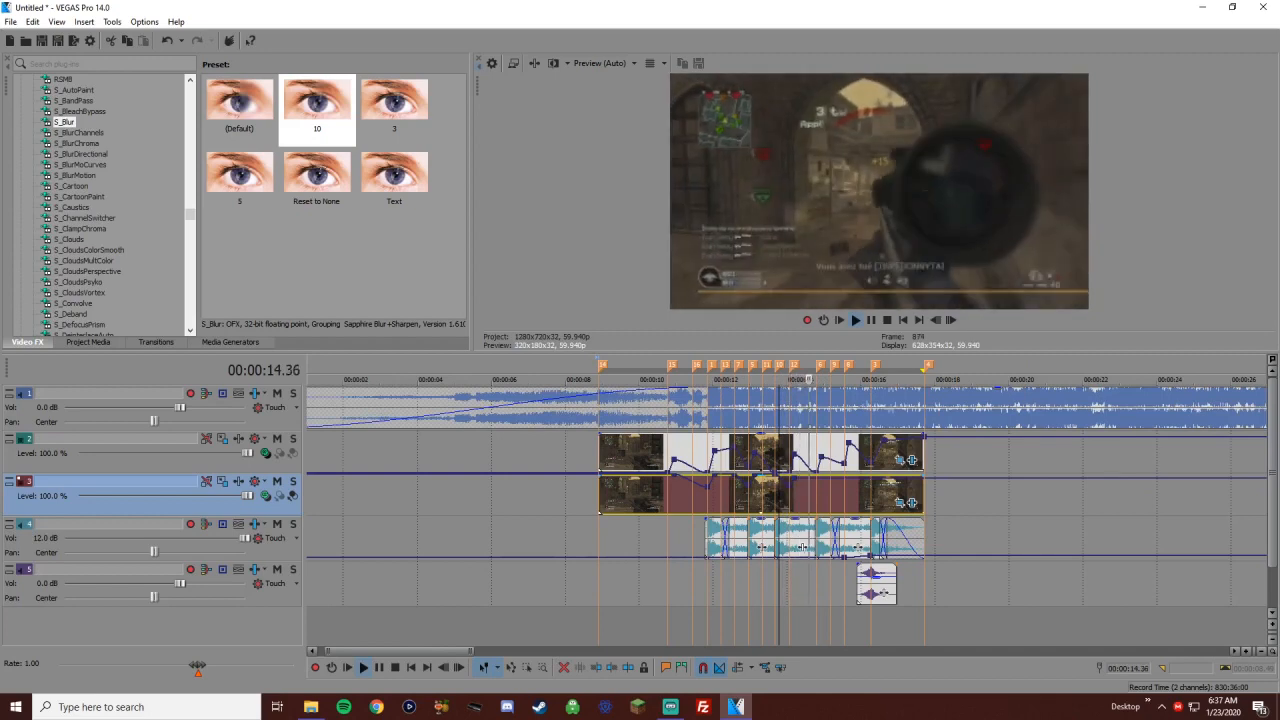
Lower track 3's composite level at the marker just before 00:00:14.56, raise it to full at 00:00:14.56, and play back
key(space)
click(816, 485)
drag(816, 486, 816, 492)
click(822, 492)
scroll(822, 492, up, 4)
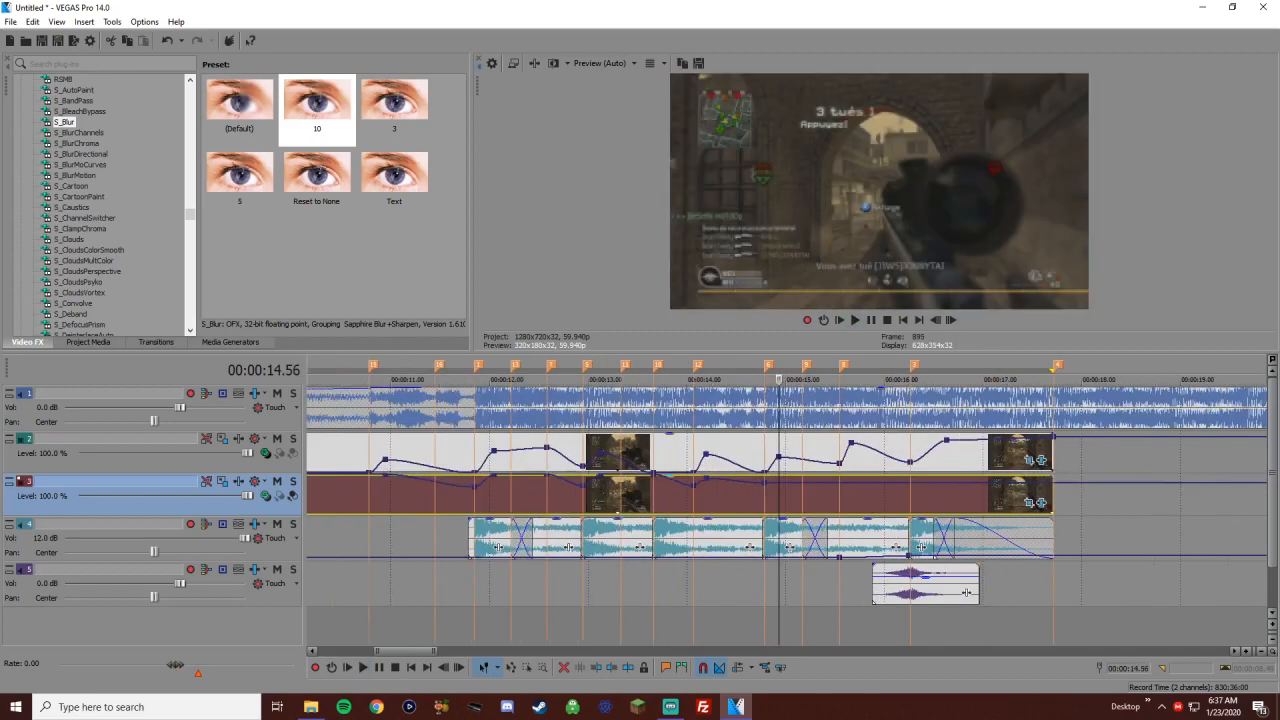
double_click(778, 483)
drag(778, 483, 778, 473)
click(679, 492)
key(space)
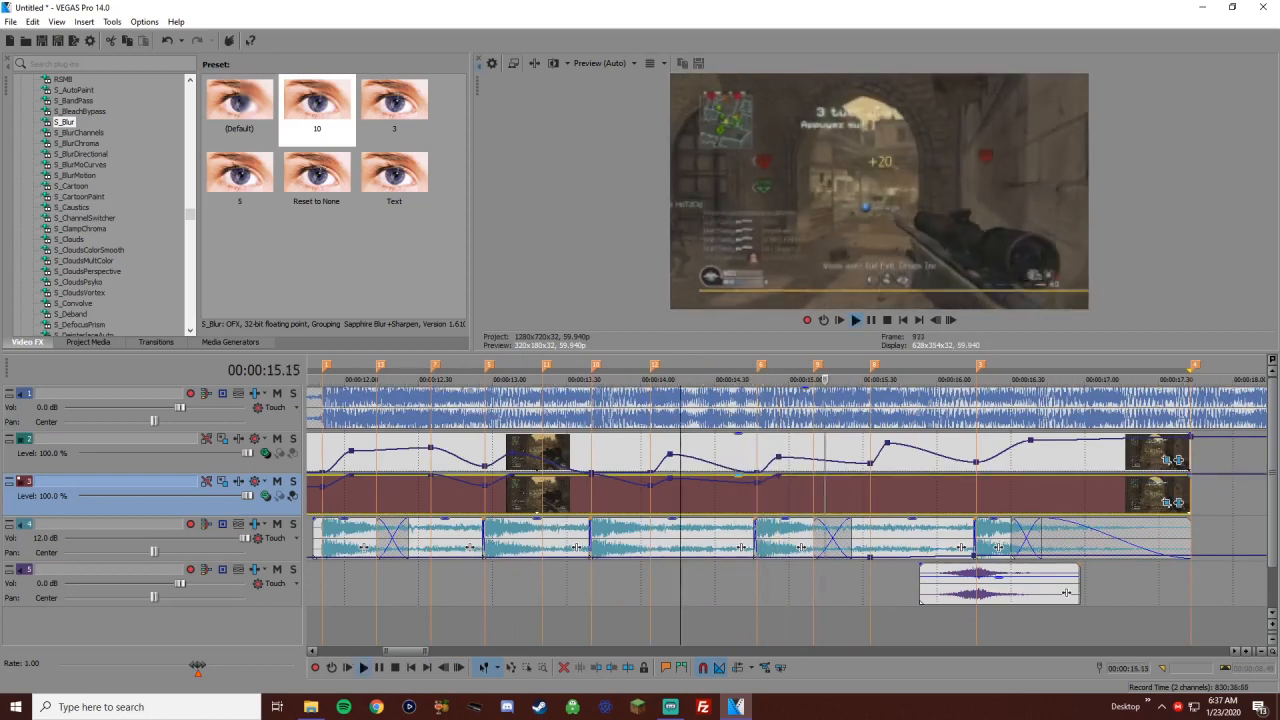
Lower track 3's composite level to 50% at 00:00:15.33 and raise it again at 00:00:15.40
key(space)
click(870, 492)
double_click(870, 478)
drag(870, 478, 870, 500)
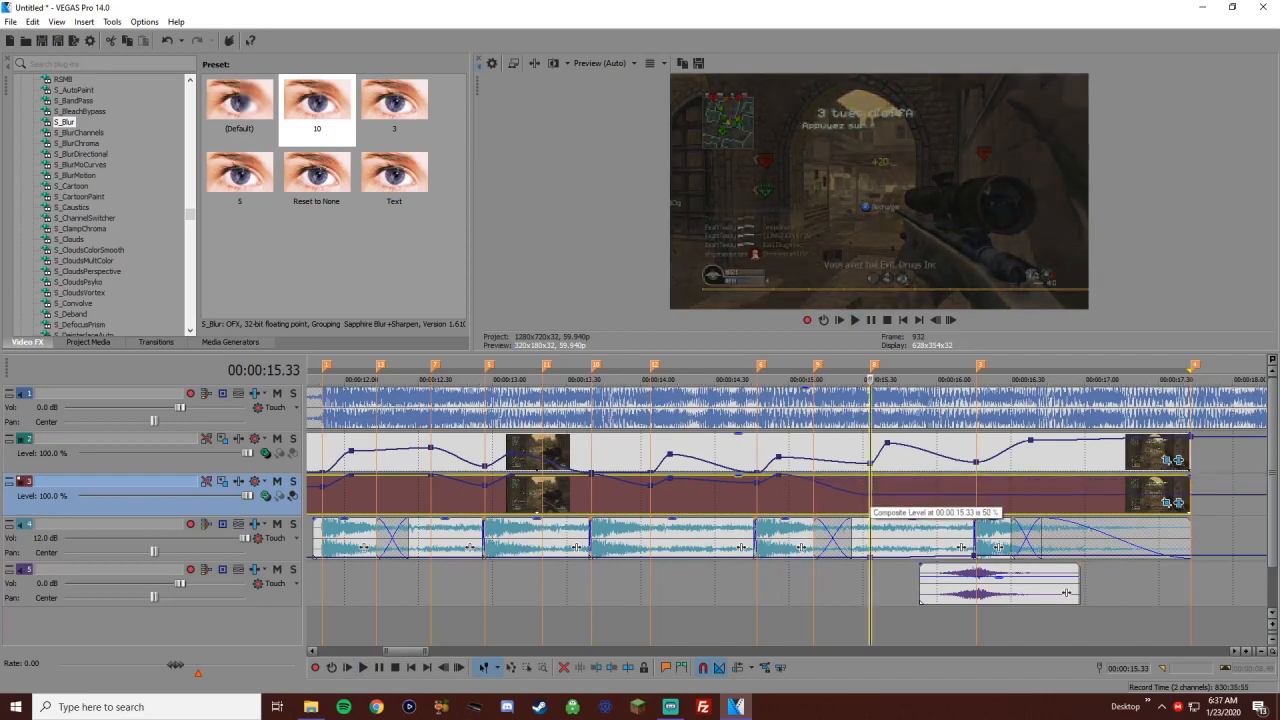
click(888, 452)
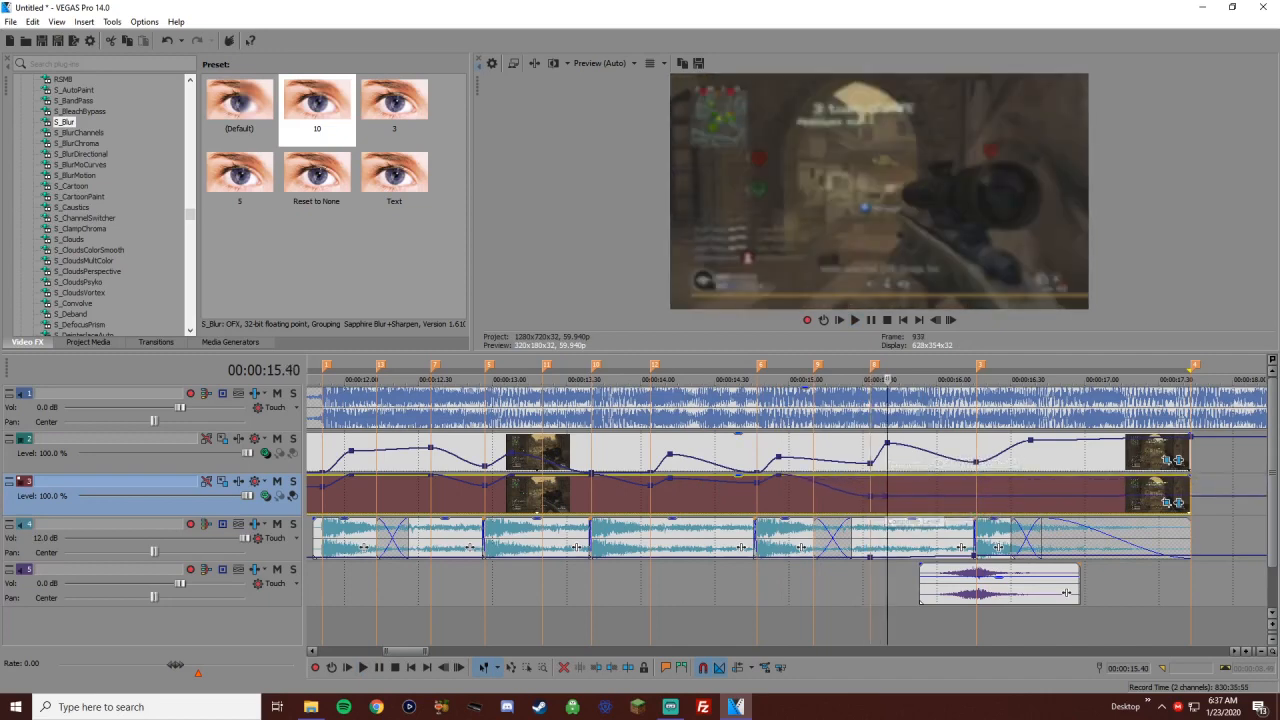
double_click(887, 497)
drag(887, 497, 887, 481)
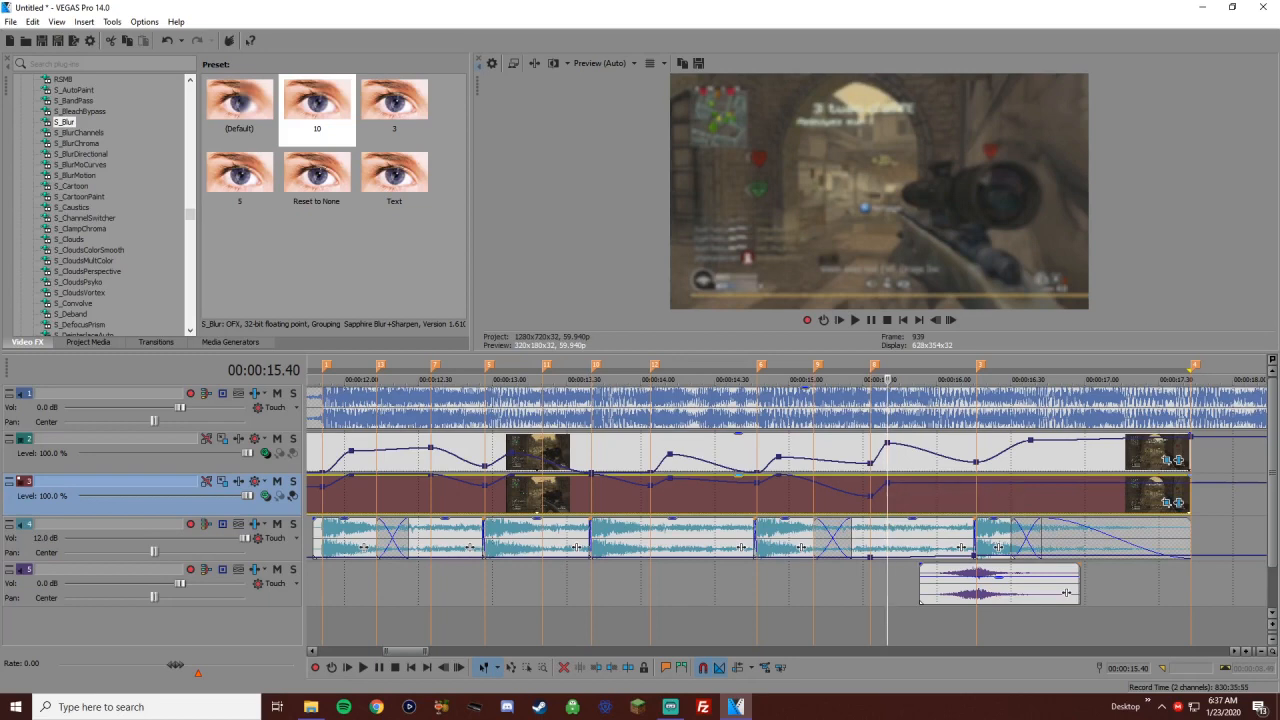
Lower track 3's composite level to 50% at 00:00:16.16 and raise it to full at track 2's next peak
click(976, 452)
double_click(976, 484)
drag(976, 484, 976, 500)
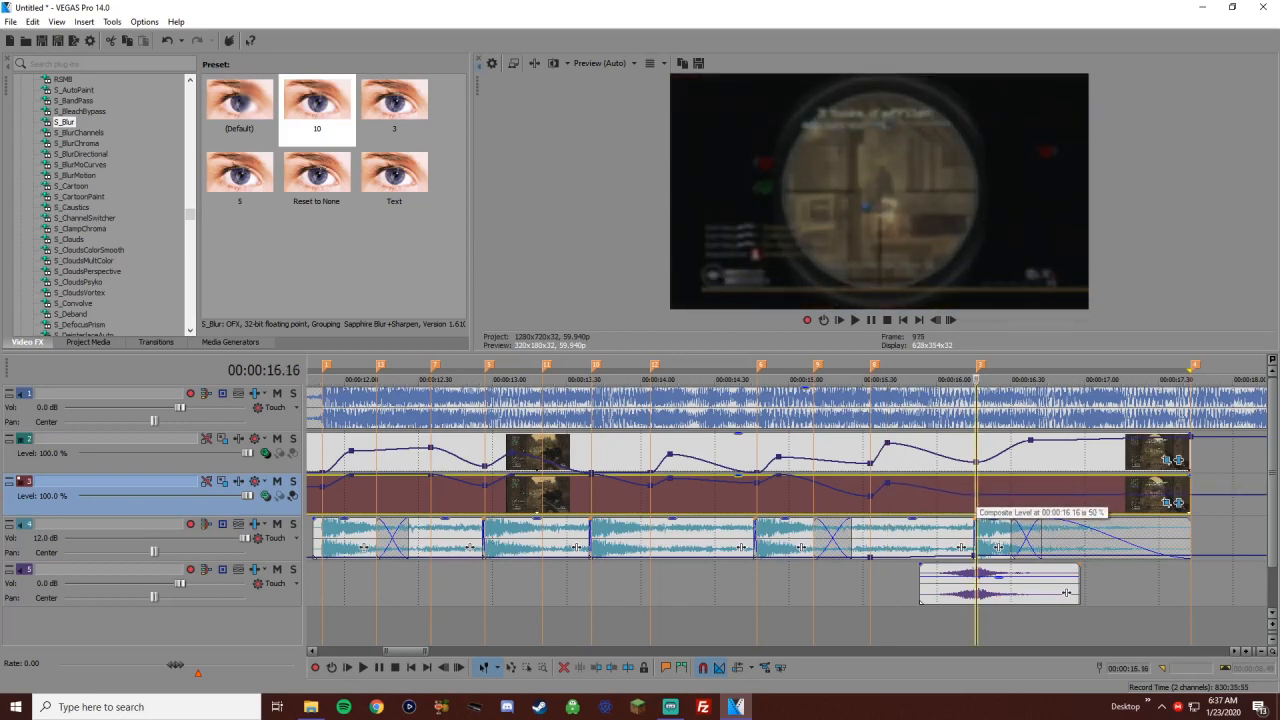
scroll(976, 500, up, 1)
click(851, 440)
double_click(851, 494)
drag(851, 494, 851, 475)
scroll(851, 475, down, 1)
Play back the end of the montage clip, and replay it from marker 15 to review all level changes
click(527, 490)
key(space)
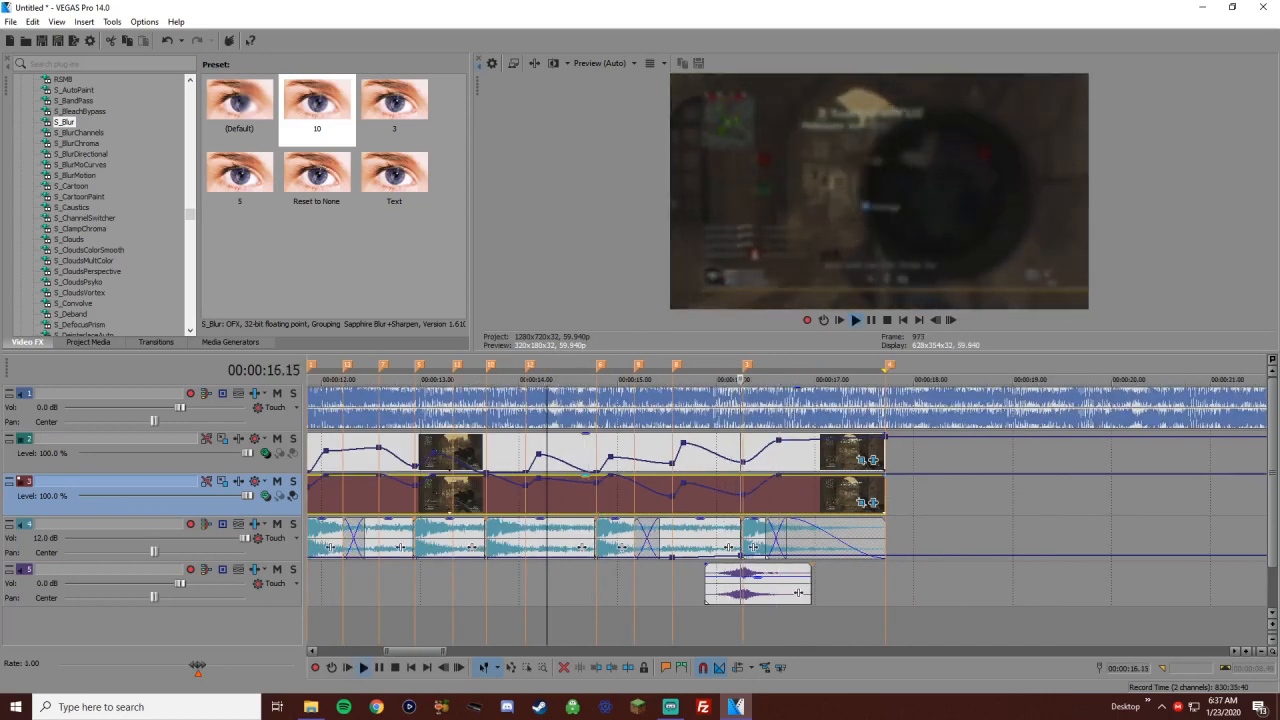
scroll(786, 495, down, 1)
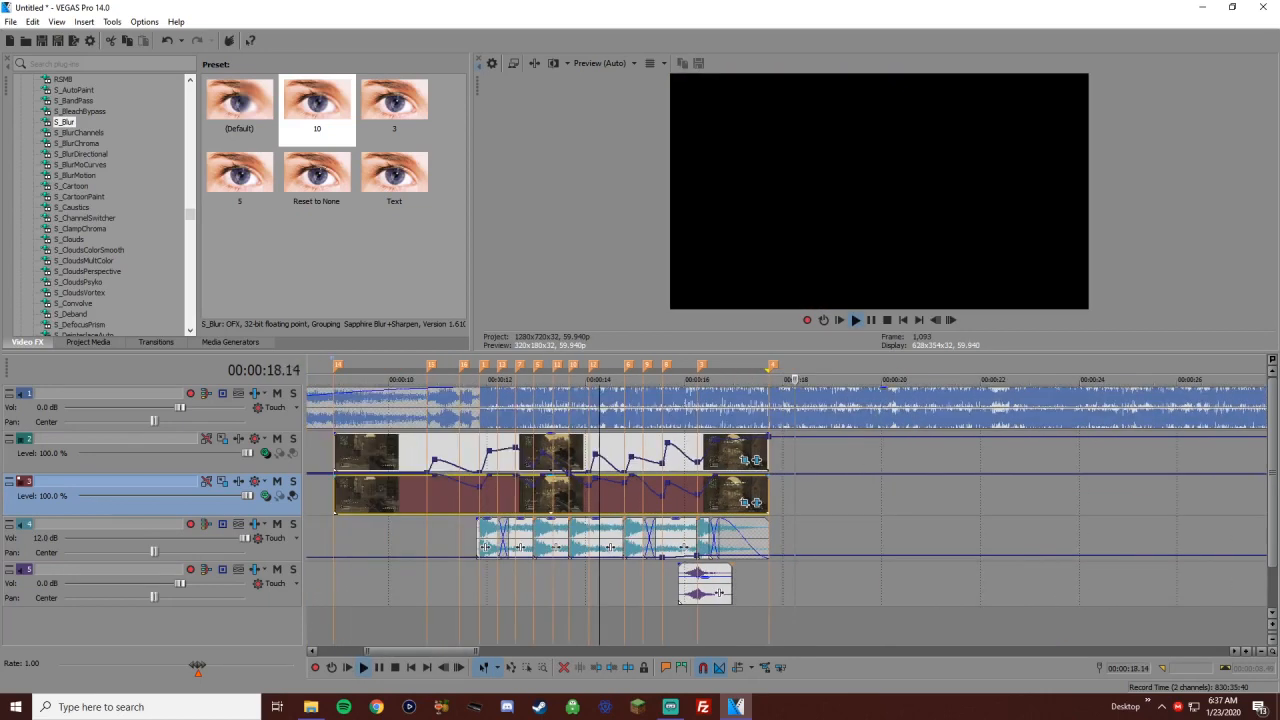
key(space)
click(427, 490)
key(space)
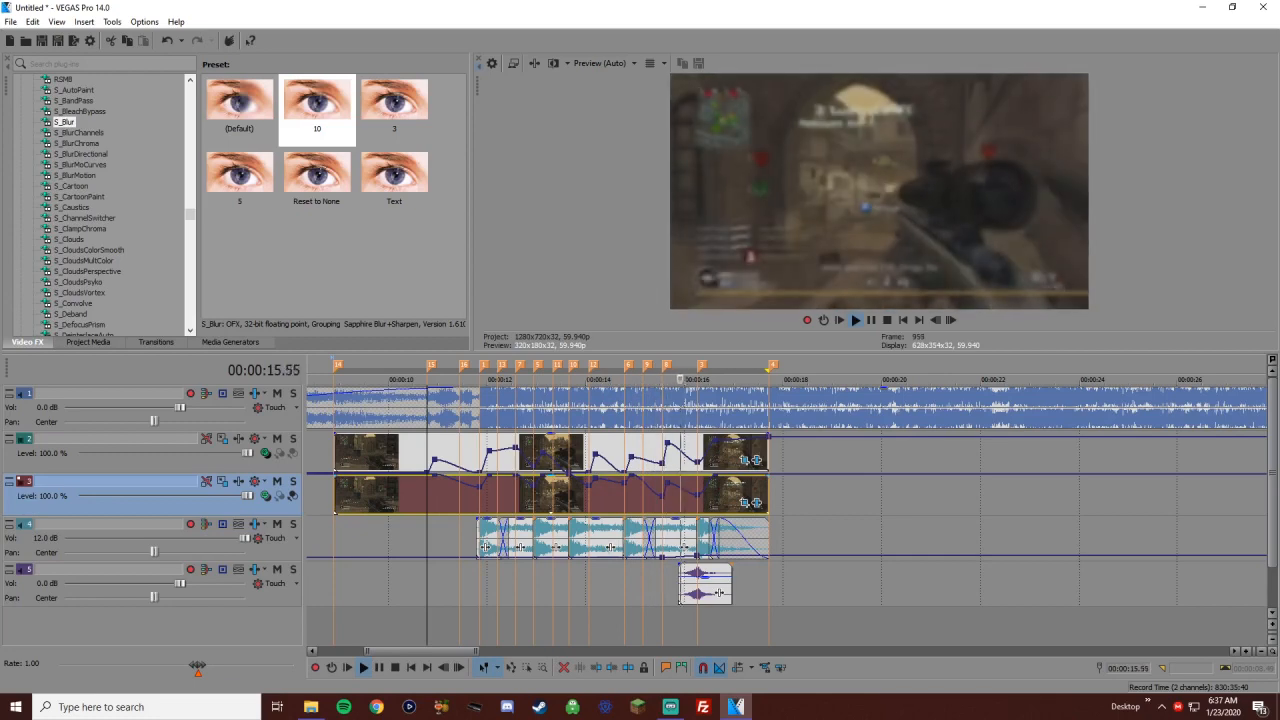
scroll(787, 500, down, 1)
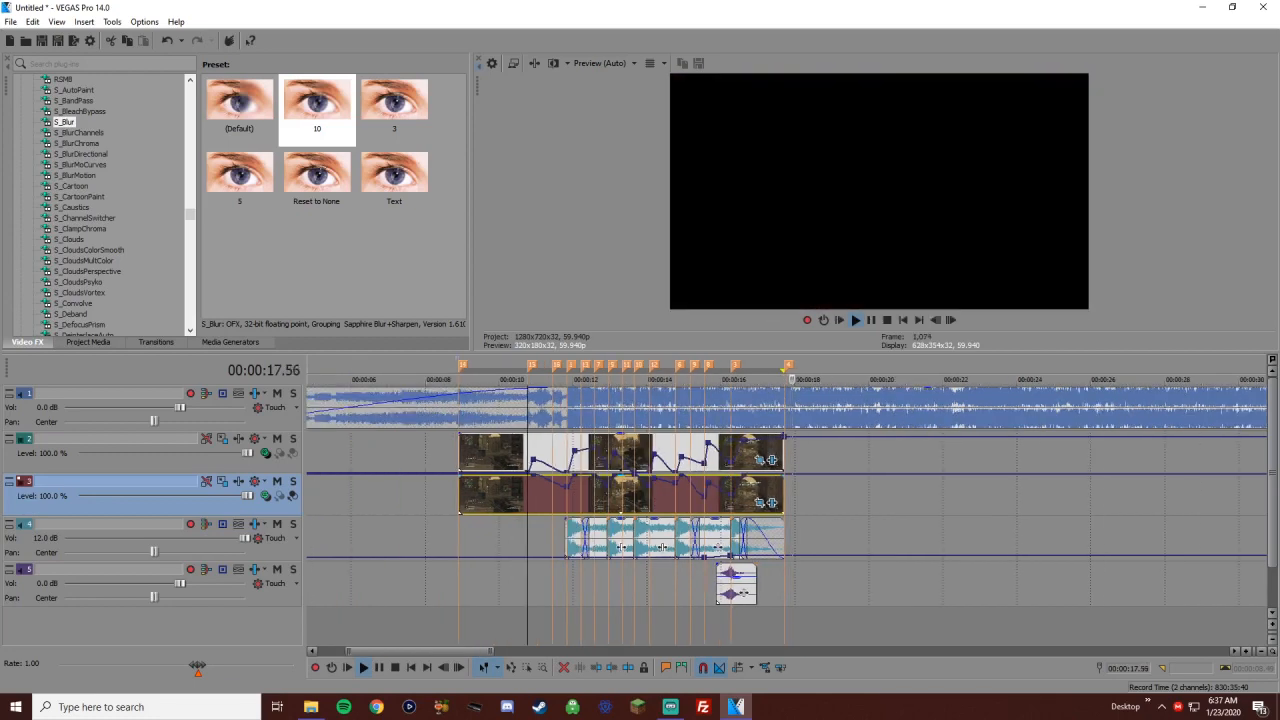
key(space)
Insert a new video track between the two clip tracks and copy the original clip onto it at the same time position
key(ctrl+Right)
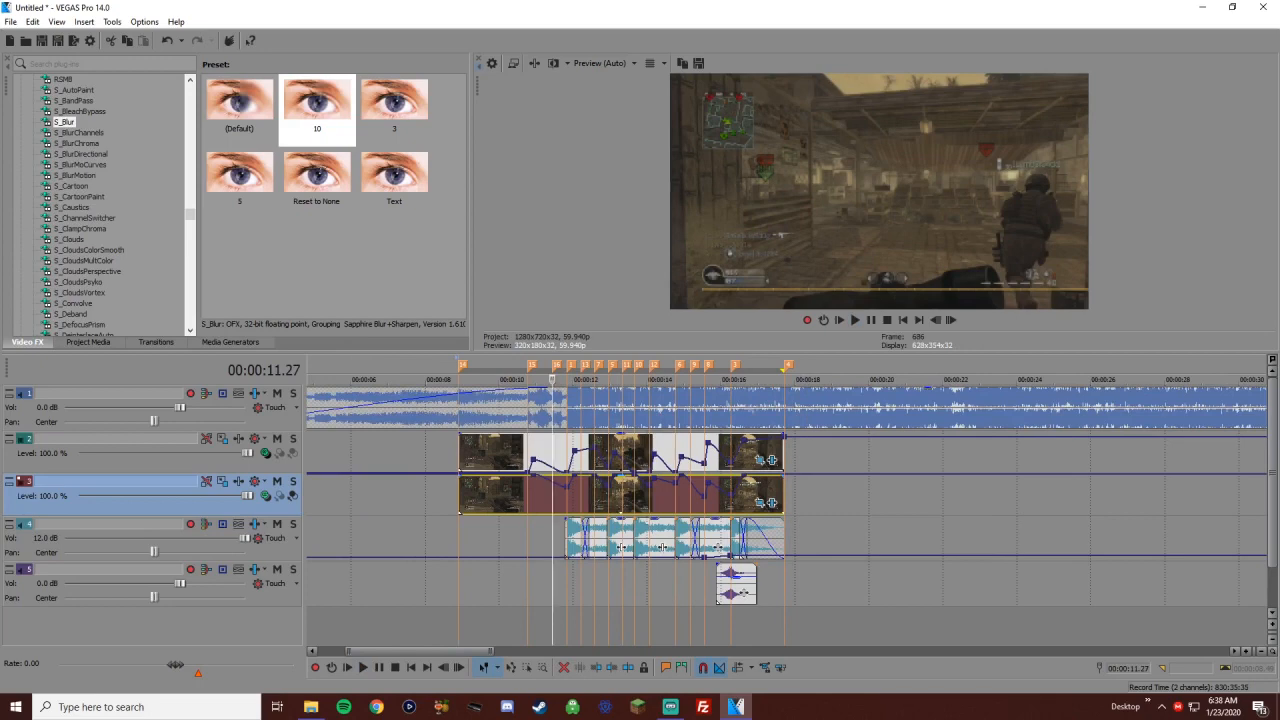
key(5)
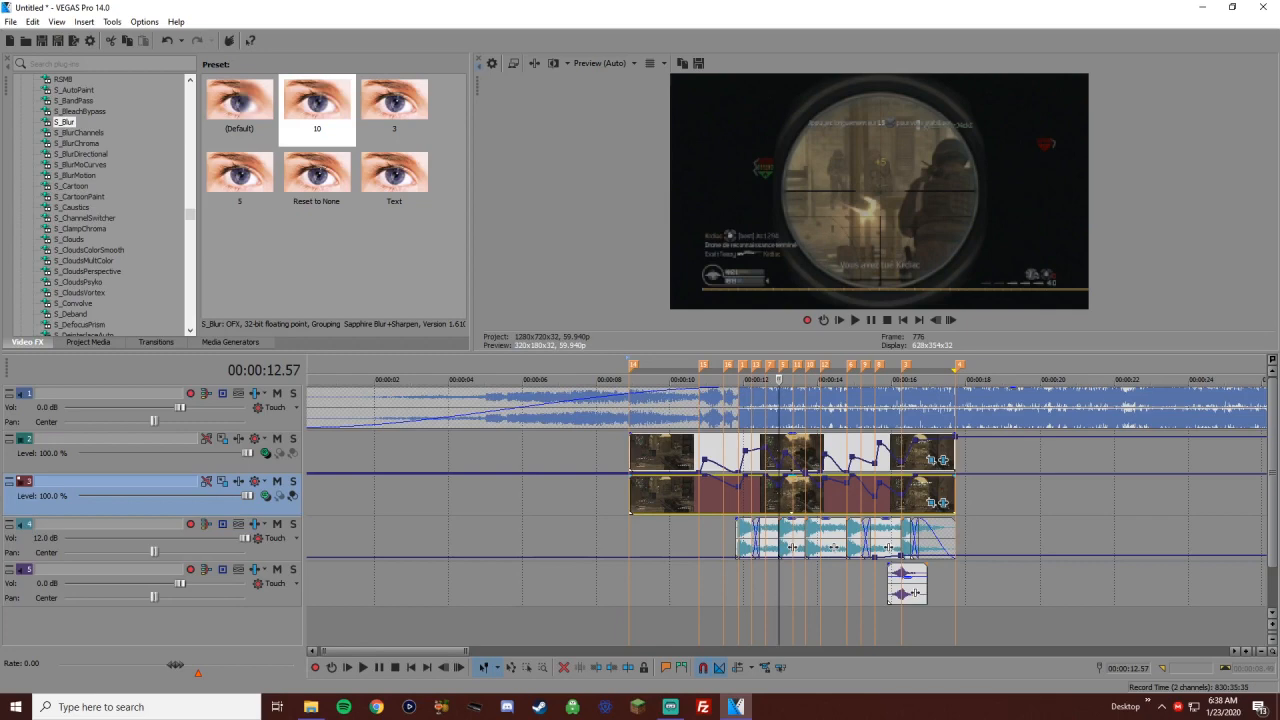
right_click(982, 490)
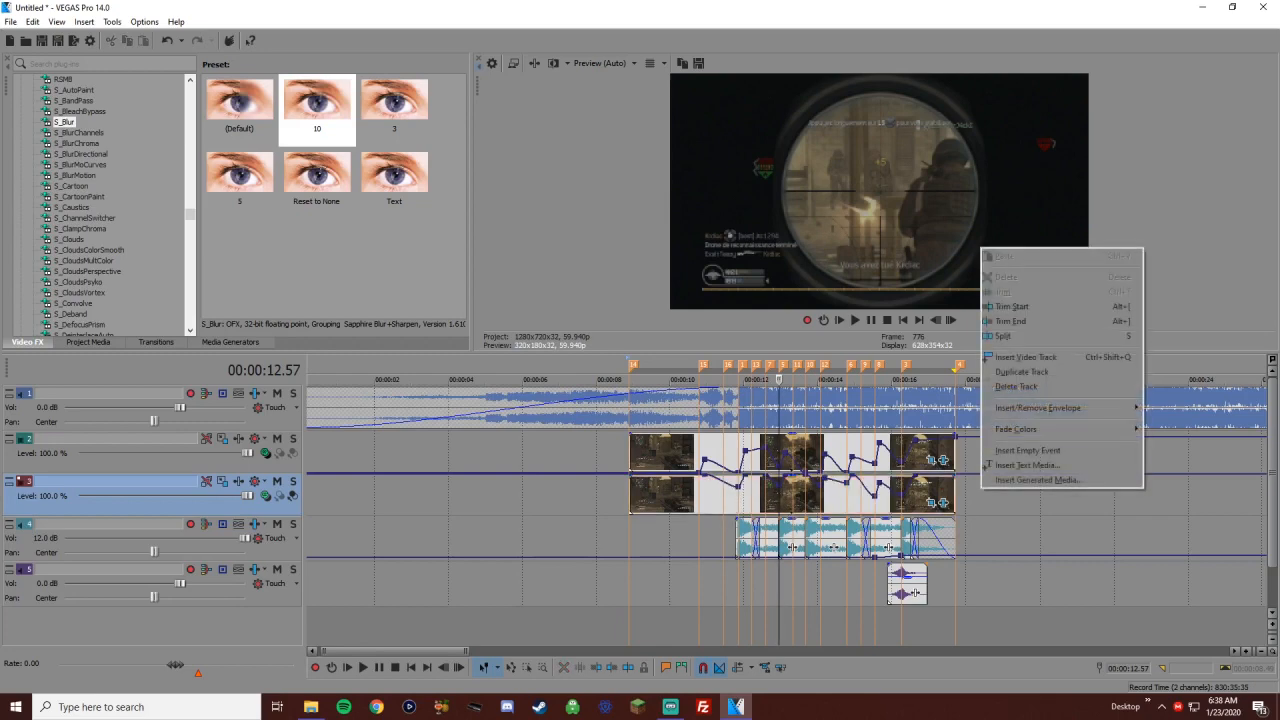
click(1040, 358)
click(765, 537)
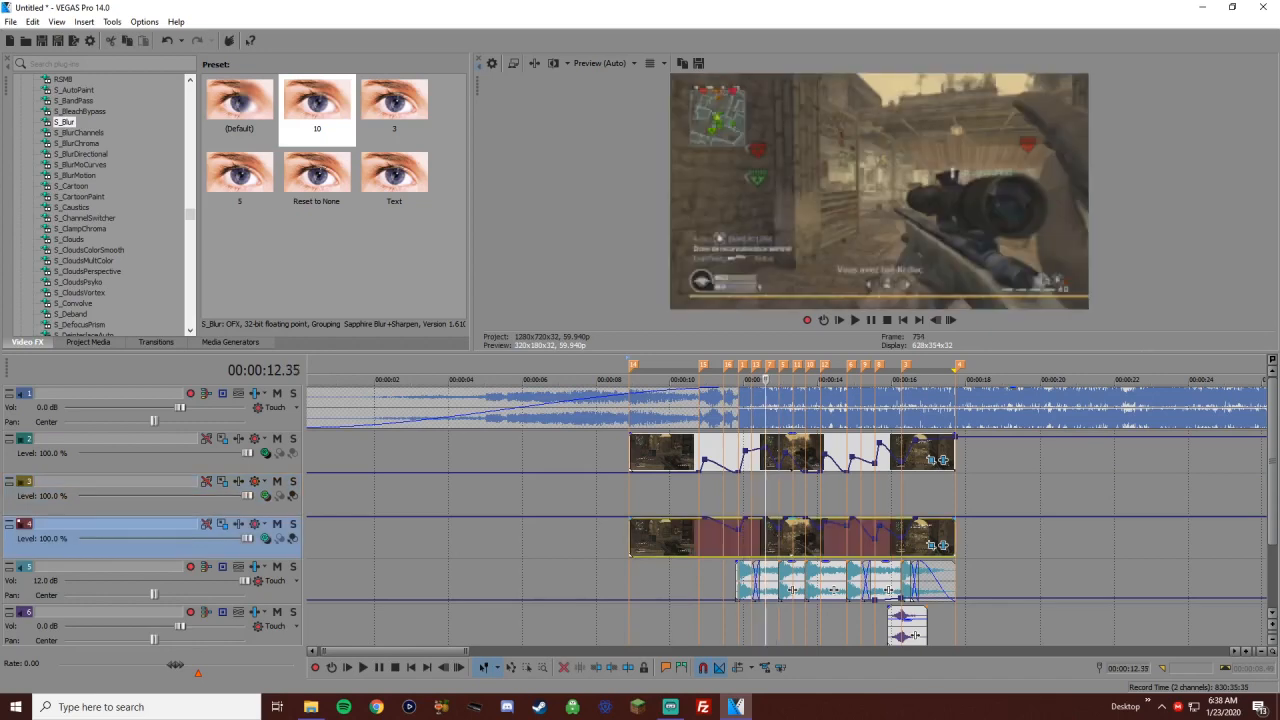
ctrl+drag(765, 537, 765, 495)
Apply the S_TimeWarpRGB effect with Preset 1 to the clip copy on track 3 and play it back
click(744, 495)
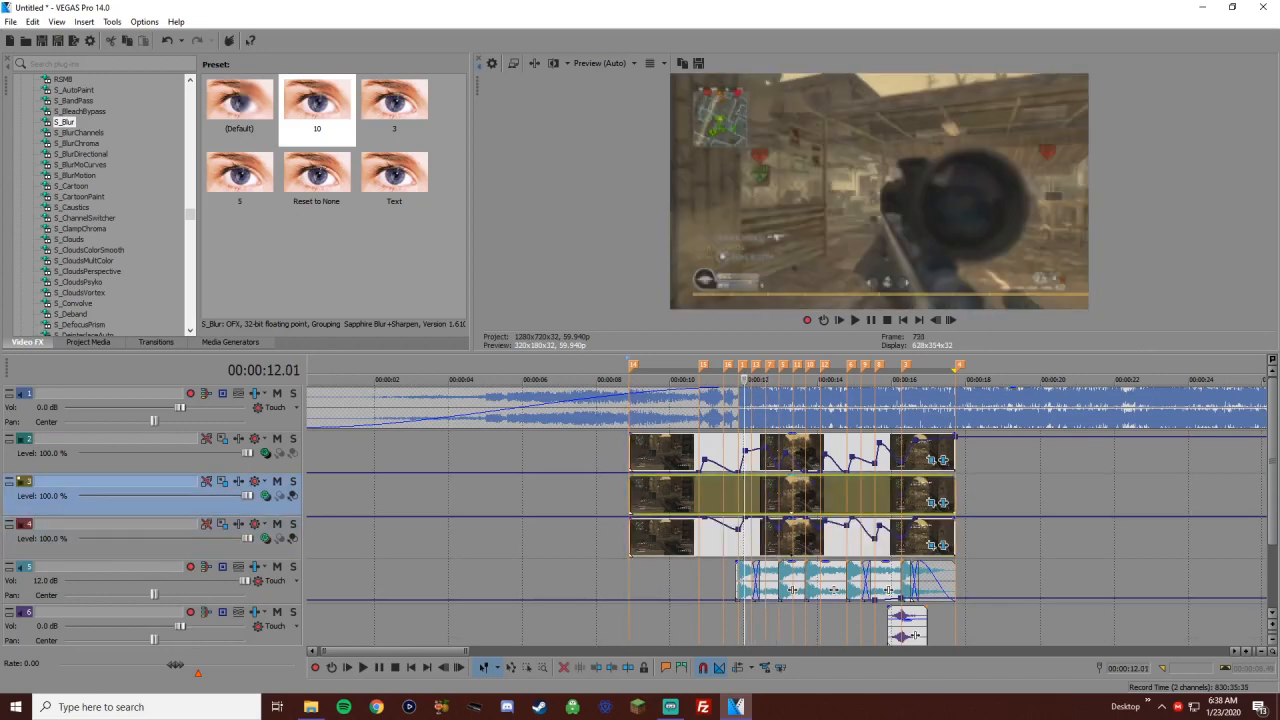
click(699, 495)
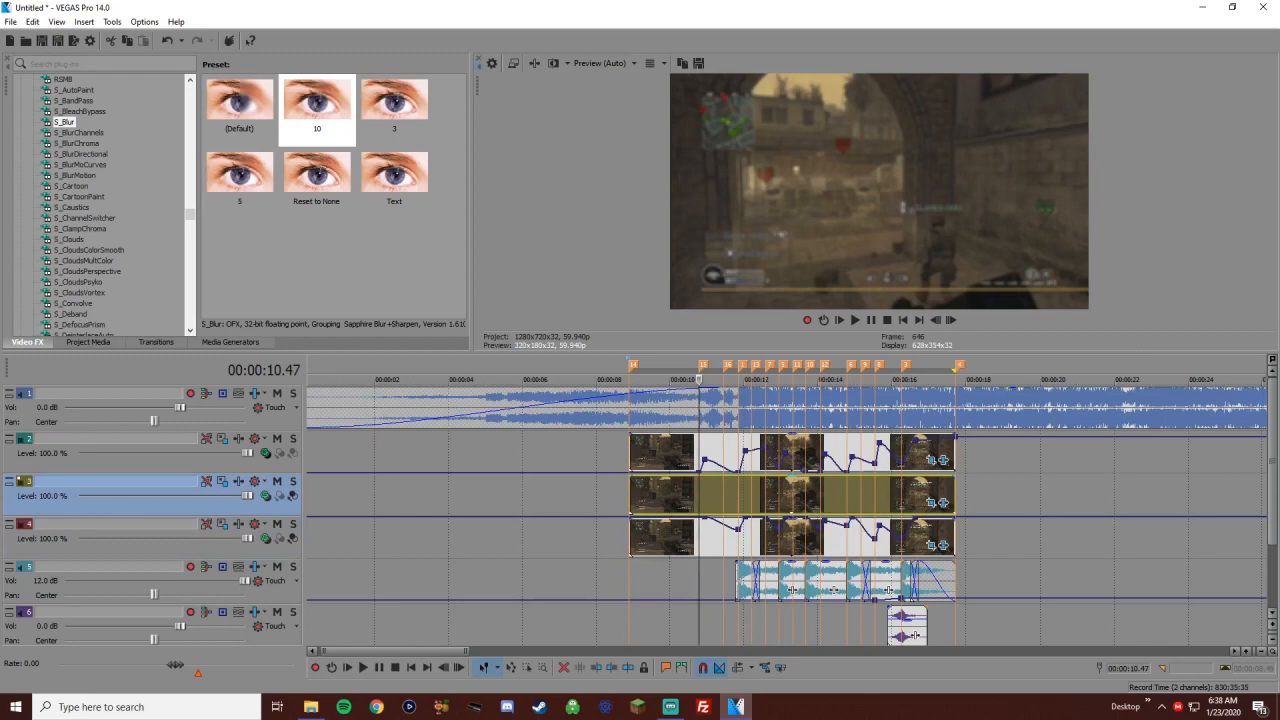
scroll(105, 205, down, 20)
scroll(105, 205, down, 7)
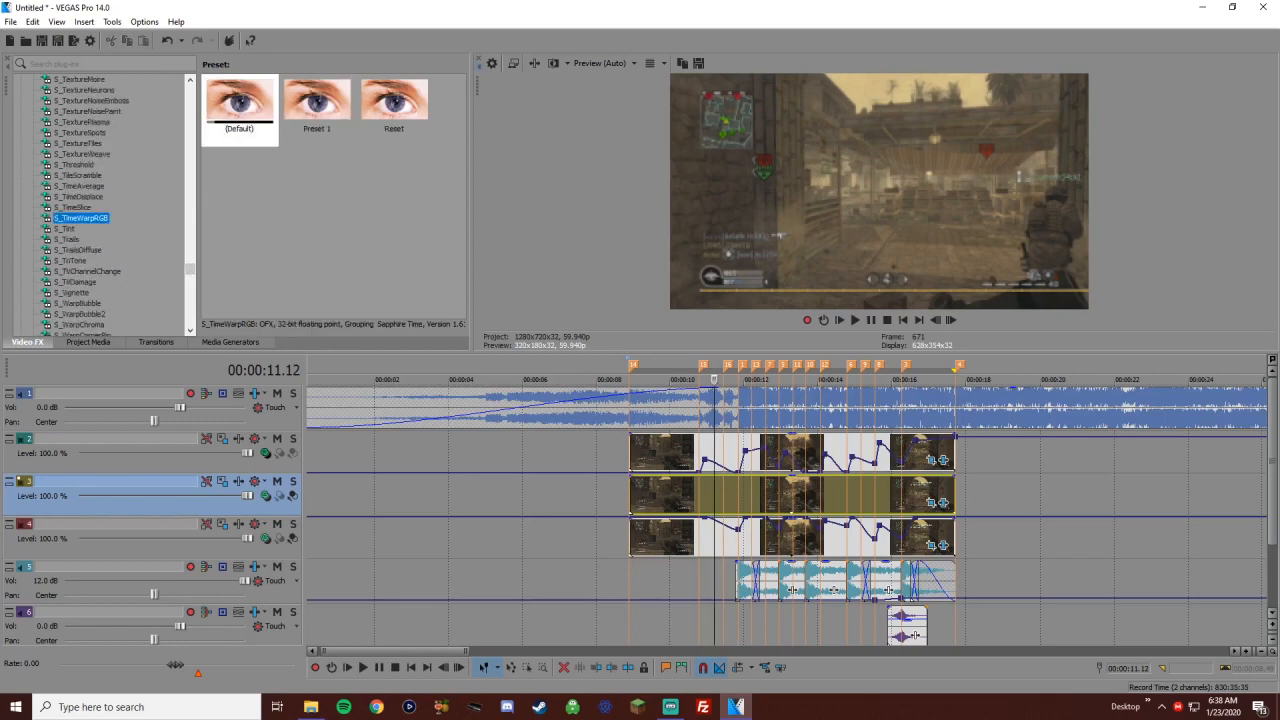
click(316, 105)
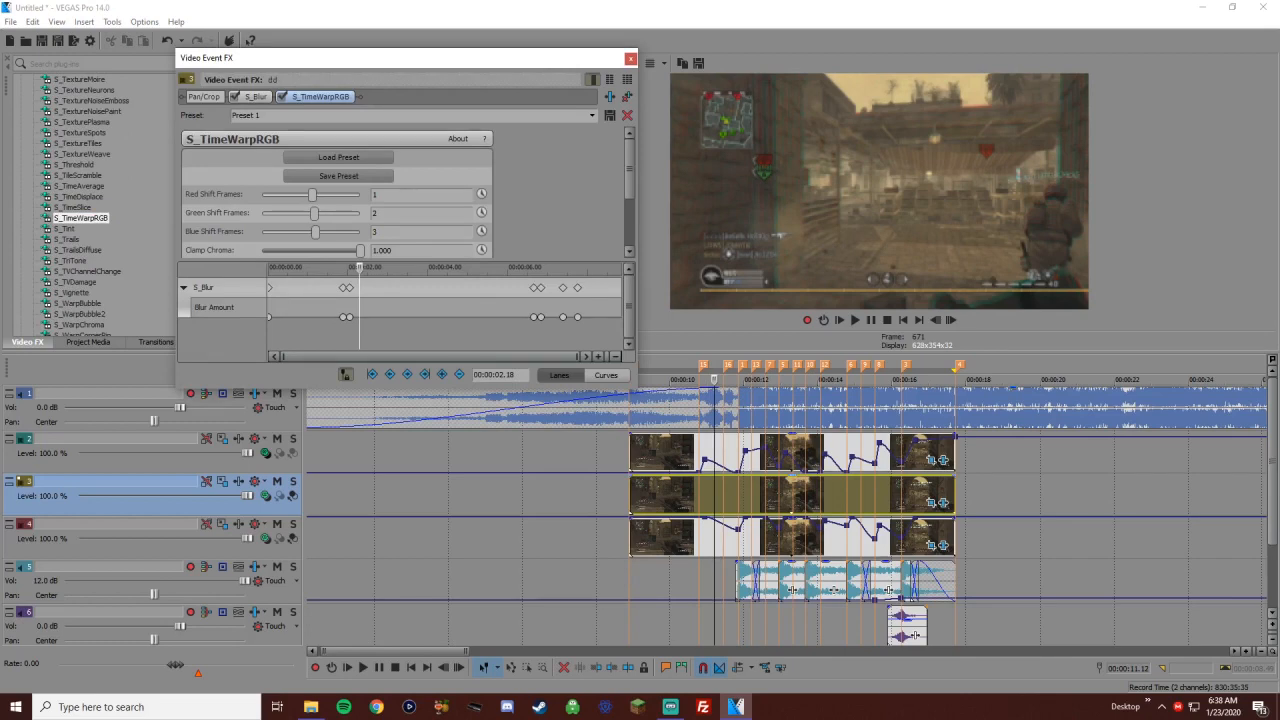
key(space)
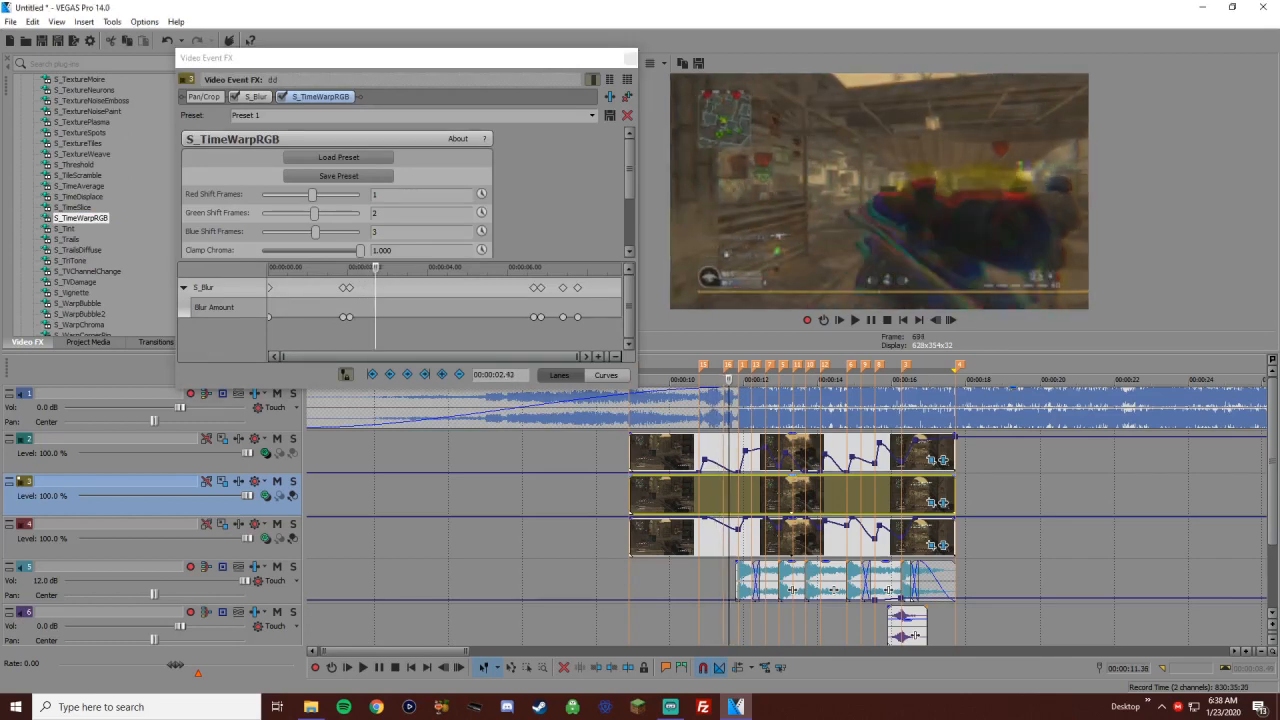
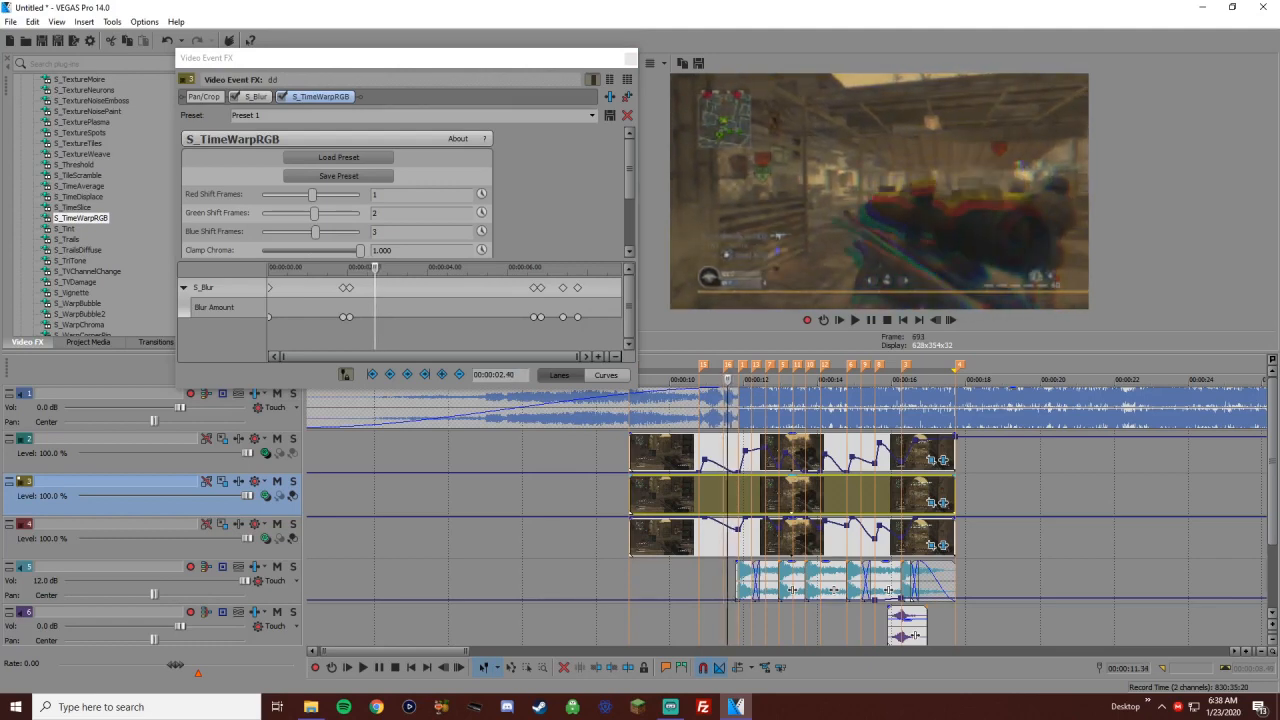
Insert a composite level envelope on track 3 and close the clip's effect settings
right_click(237, 503)
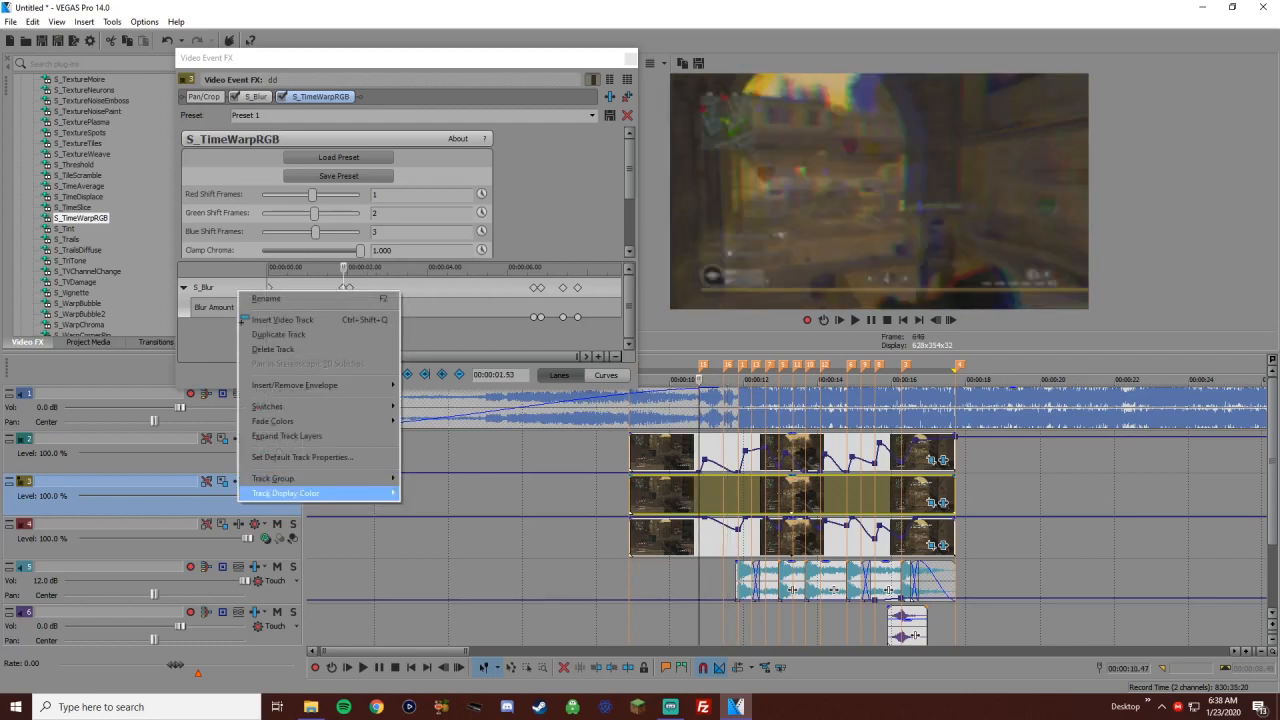
mouse_move(319, 386)
click(449, 400)
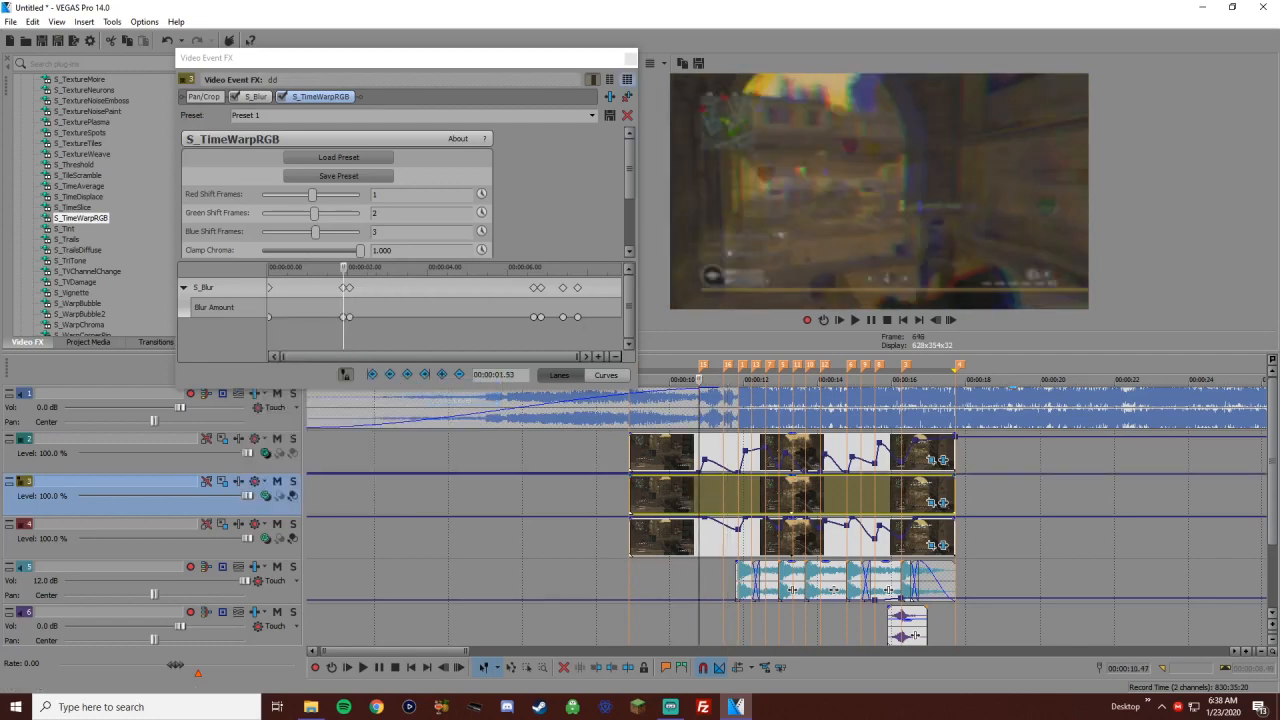
click(629, 57)
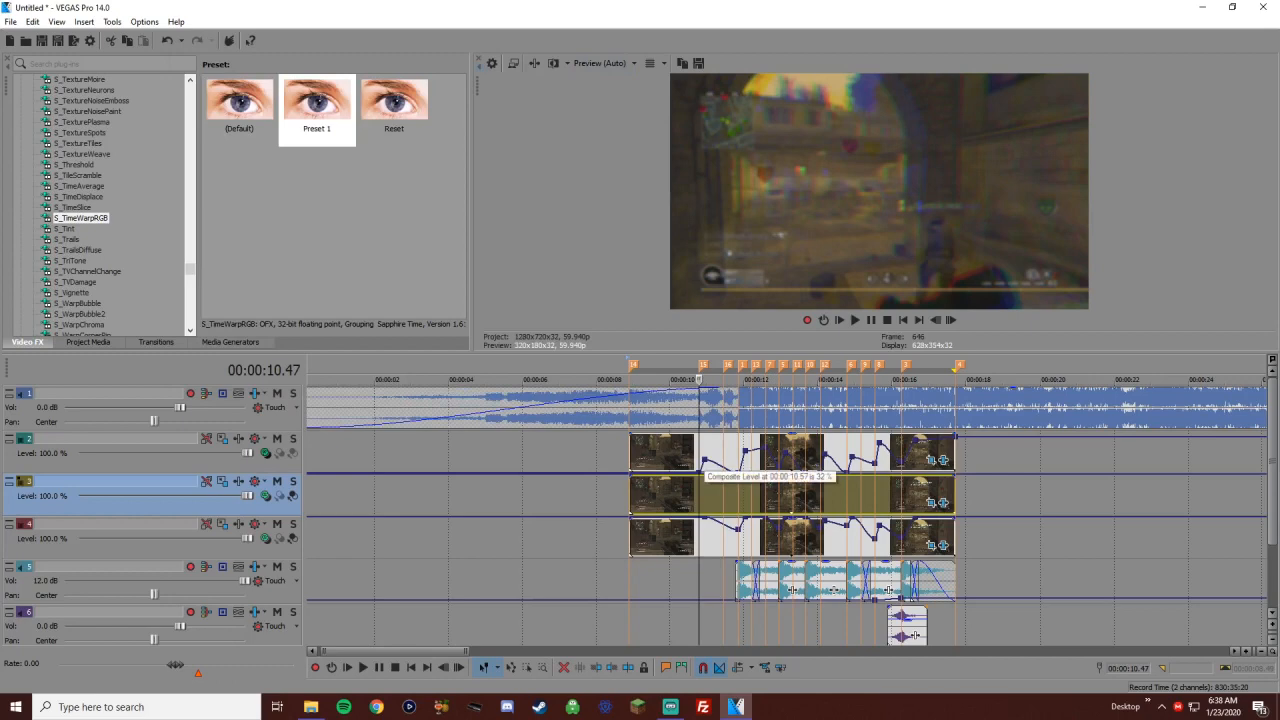
Set track 3's compositing mode to Lighten for the scoped shot at 00:00:11.51
click(716, 455)
click(738, 495)
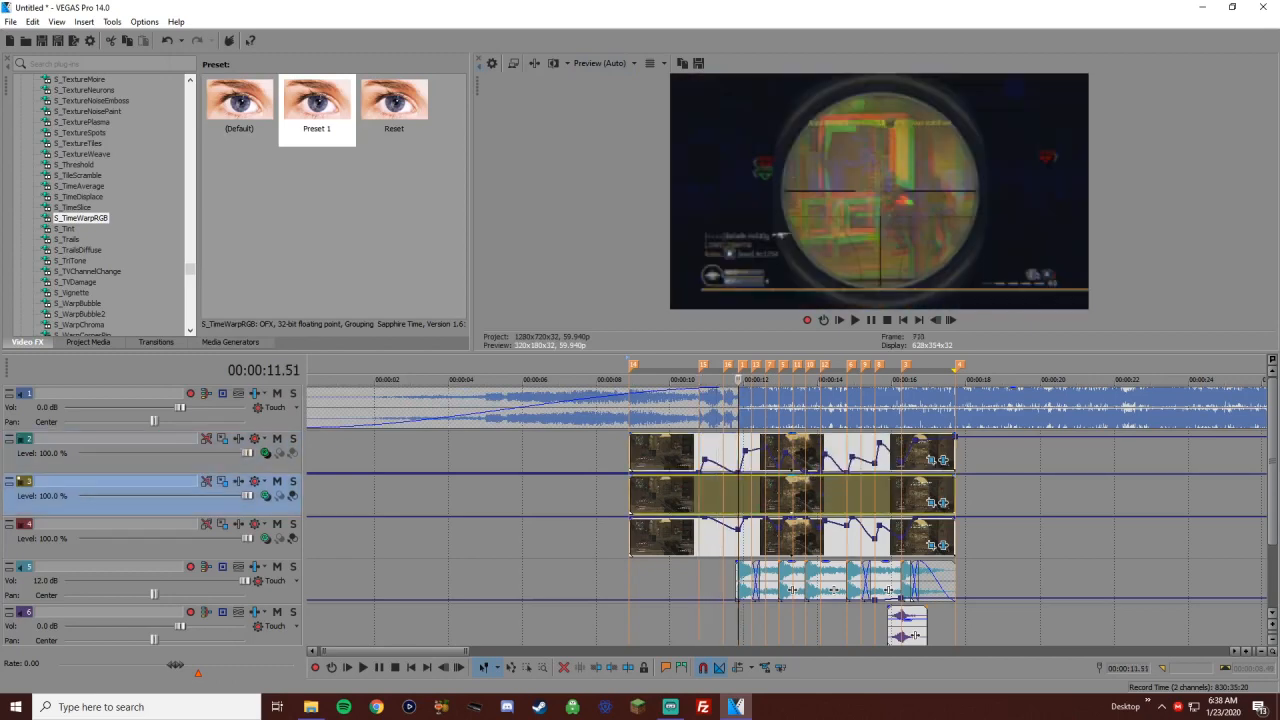
click(265, 495)
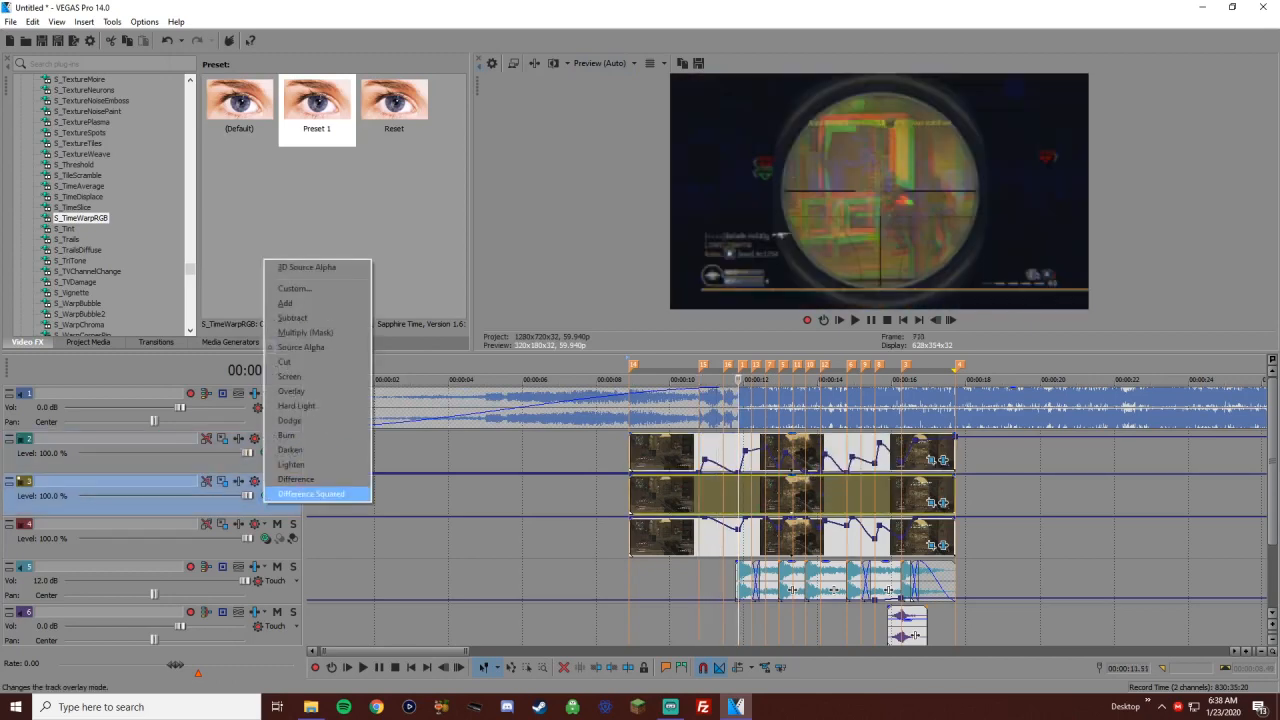
click(290, 463)
Lower track 3's whole composite level envelope to 0% and add a point at marker 15, 00:00:10.47
drag(632, 478, 632, 530)
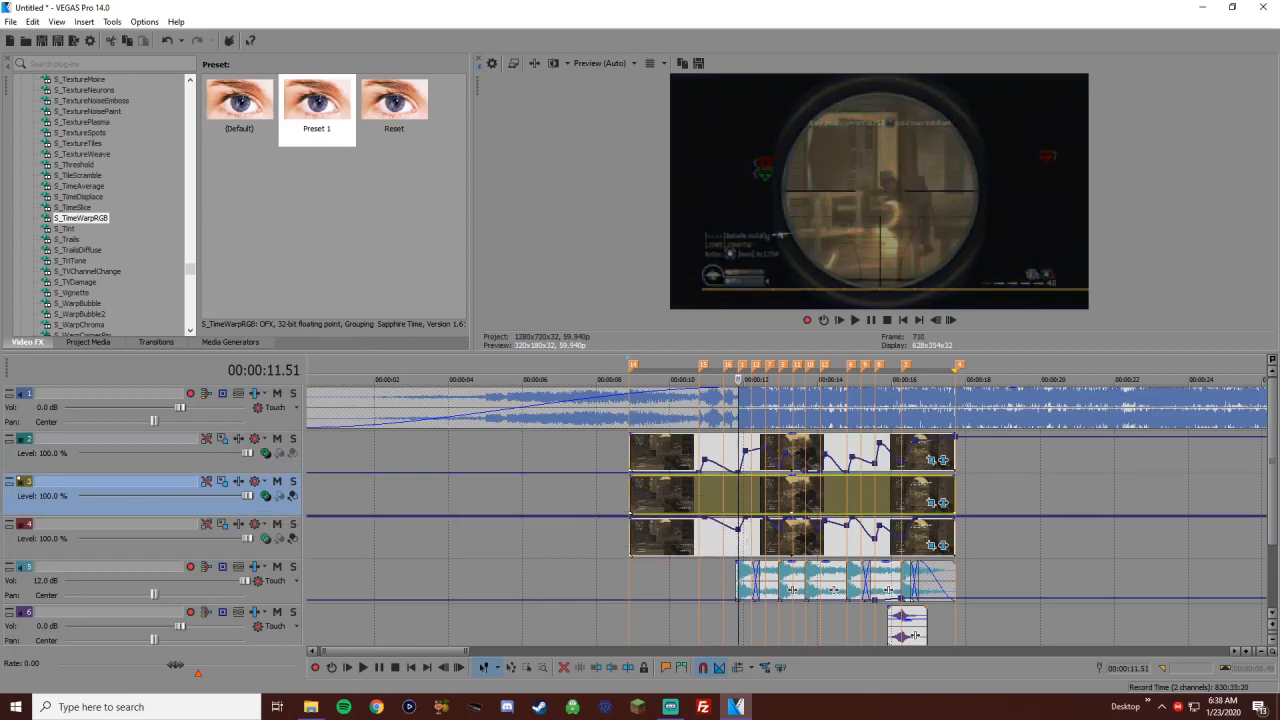
click(699, 495)
scroll(699, 495, up, 4)
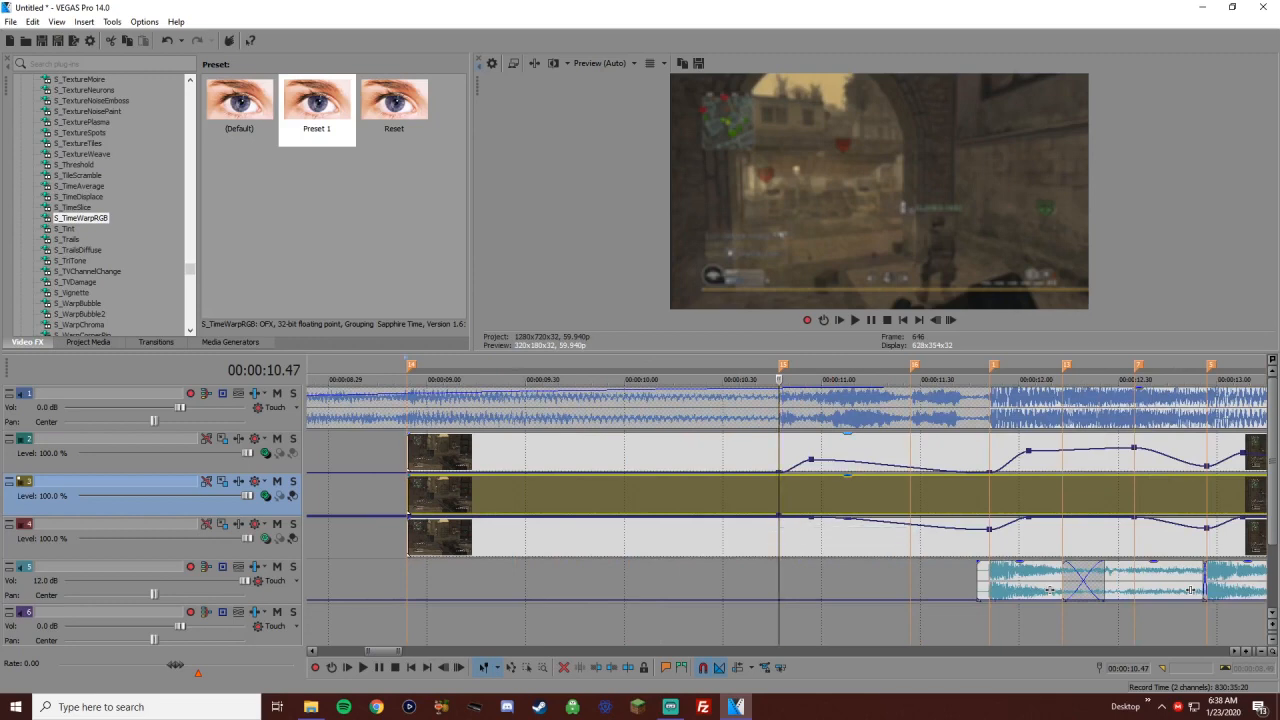
click(811, 460)
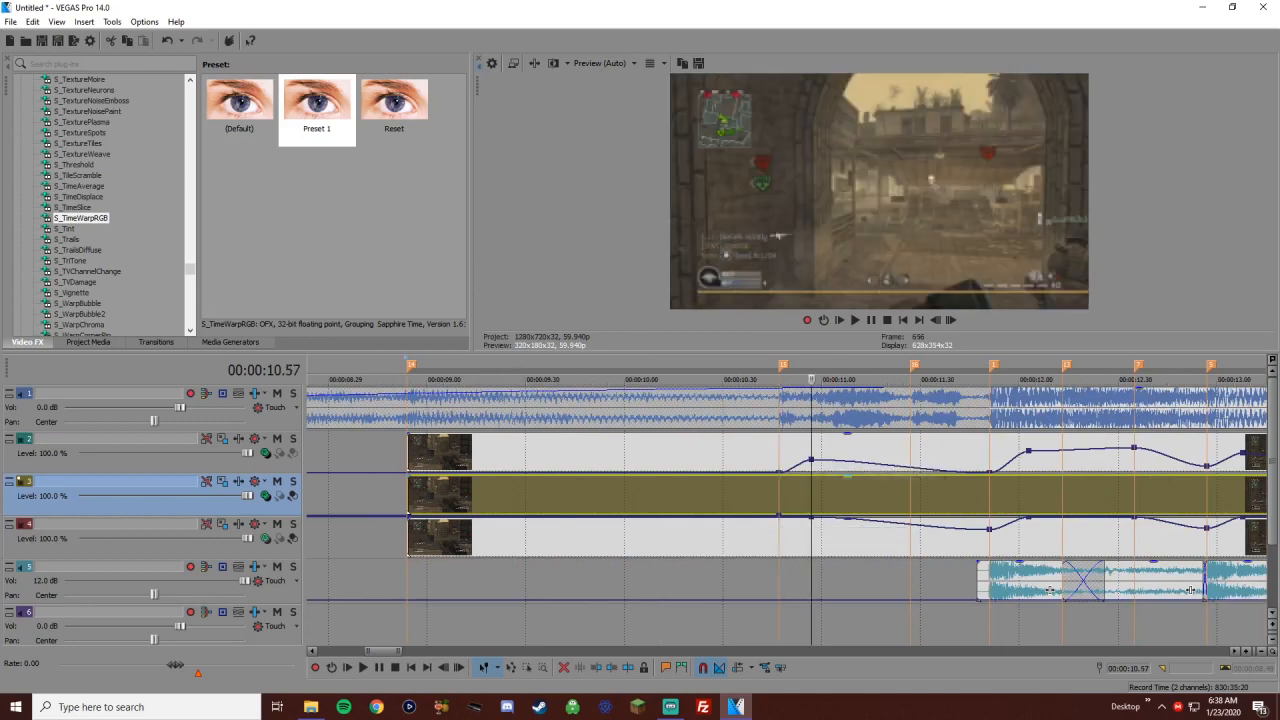
click(779, 472)
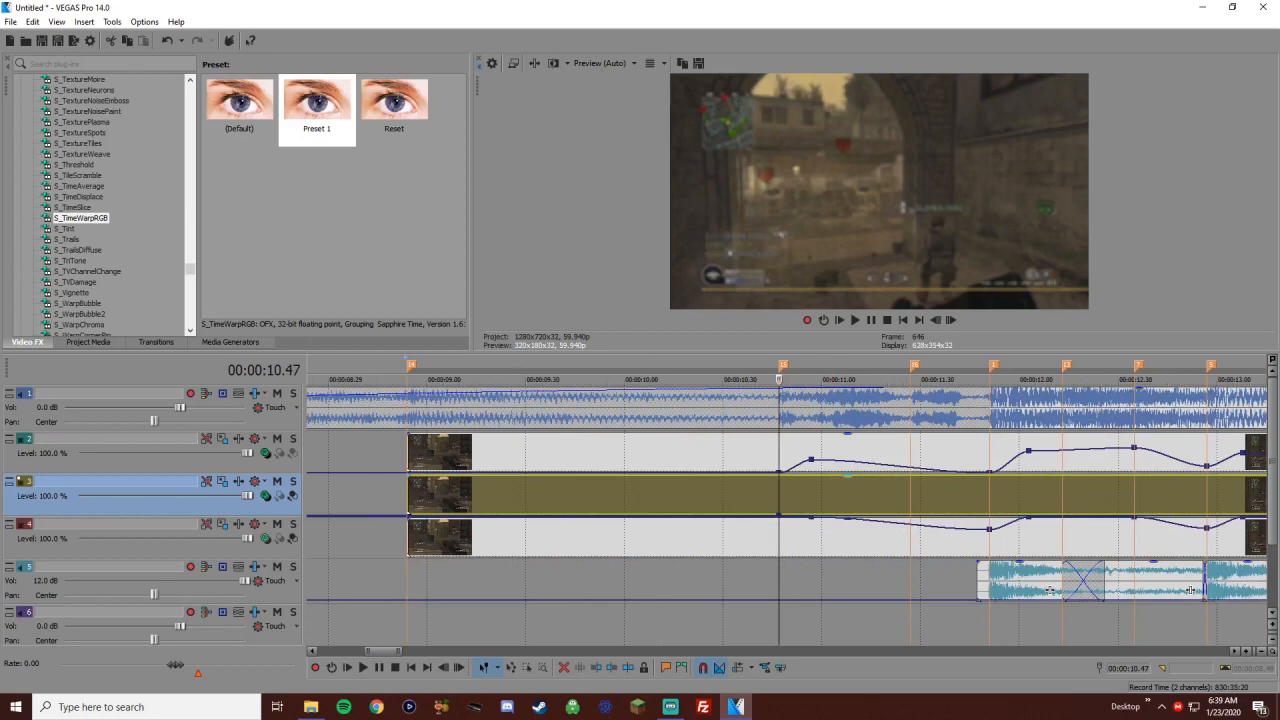
Raise track 3's composite level to full at the clip start on marker 14 and play back the fade
key(ctrl+Left)
drag(408, 515, 409, 476)
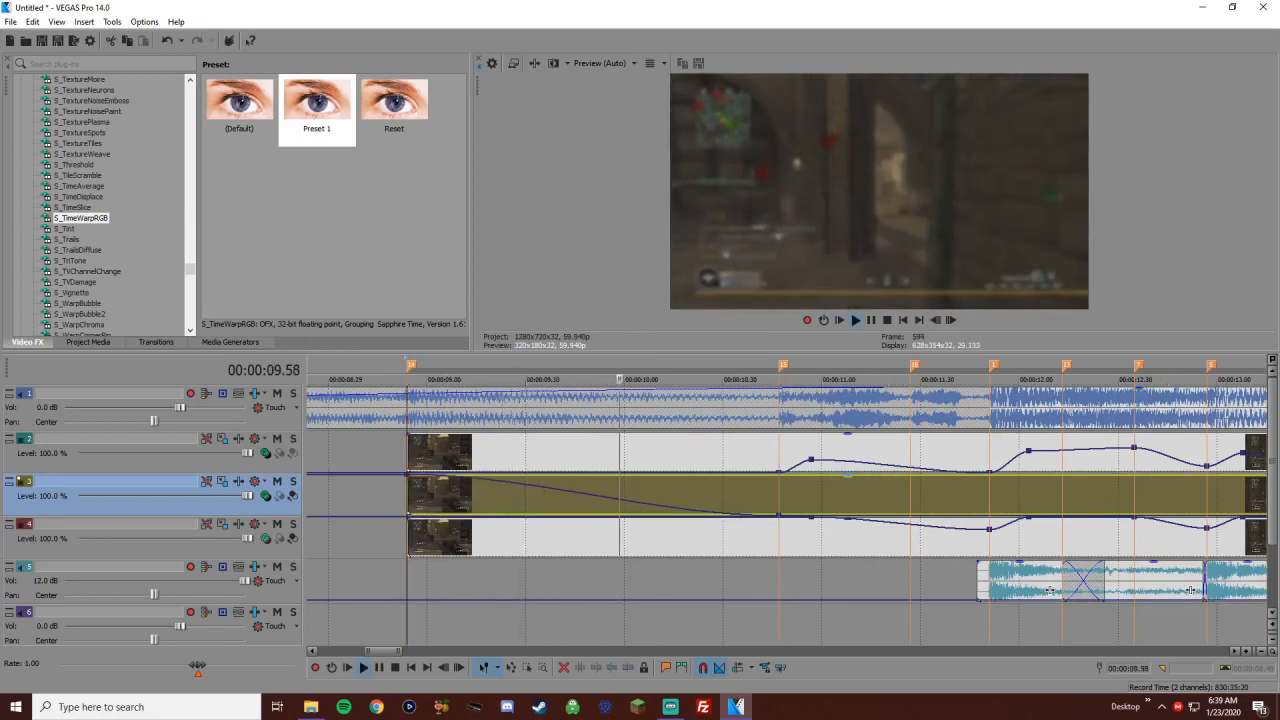
key(space)
key(ctrl+Right)
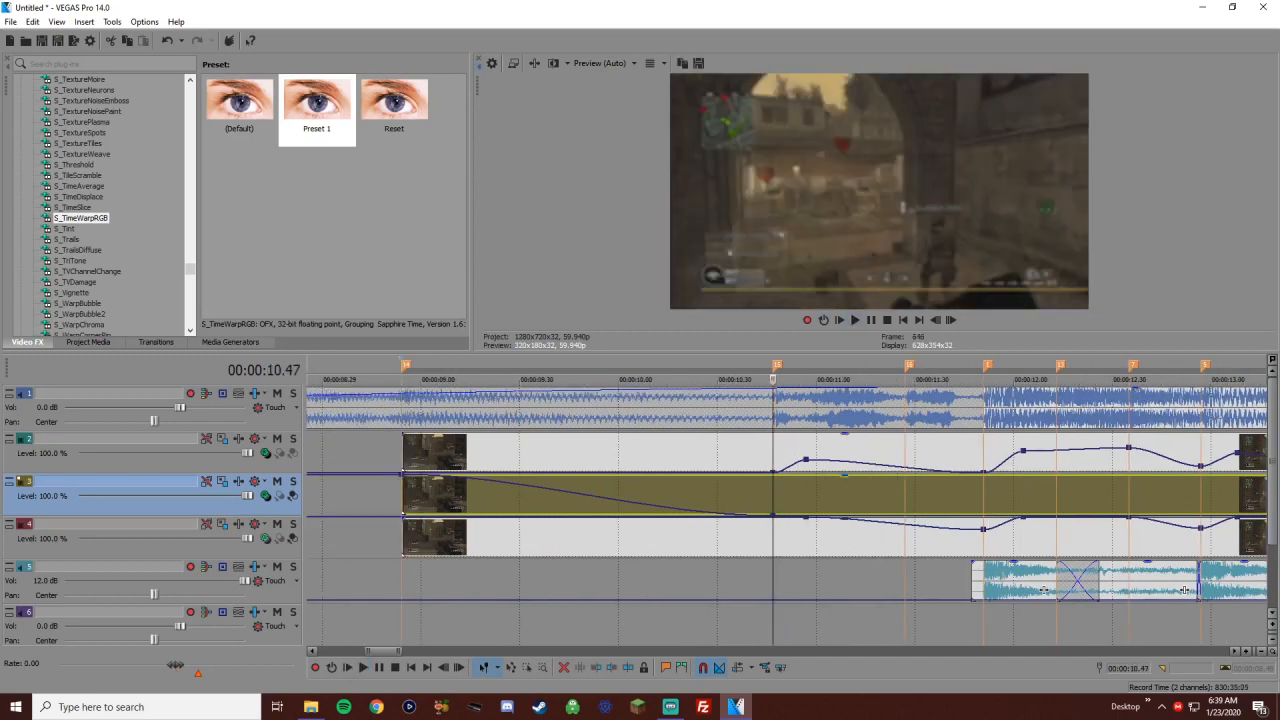
Set track 3's composite level to 44% at 00:00:10.47 and its compositing mode back to Source Alpha
drag(772, 515, 772, 497)
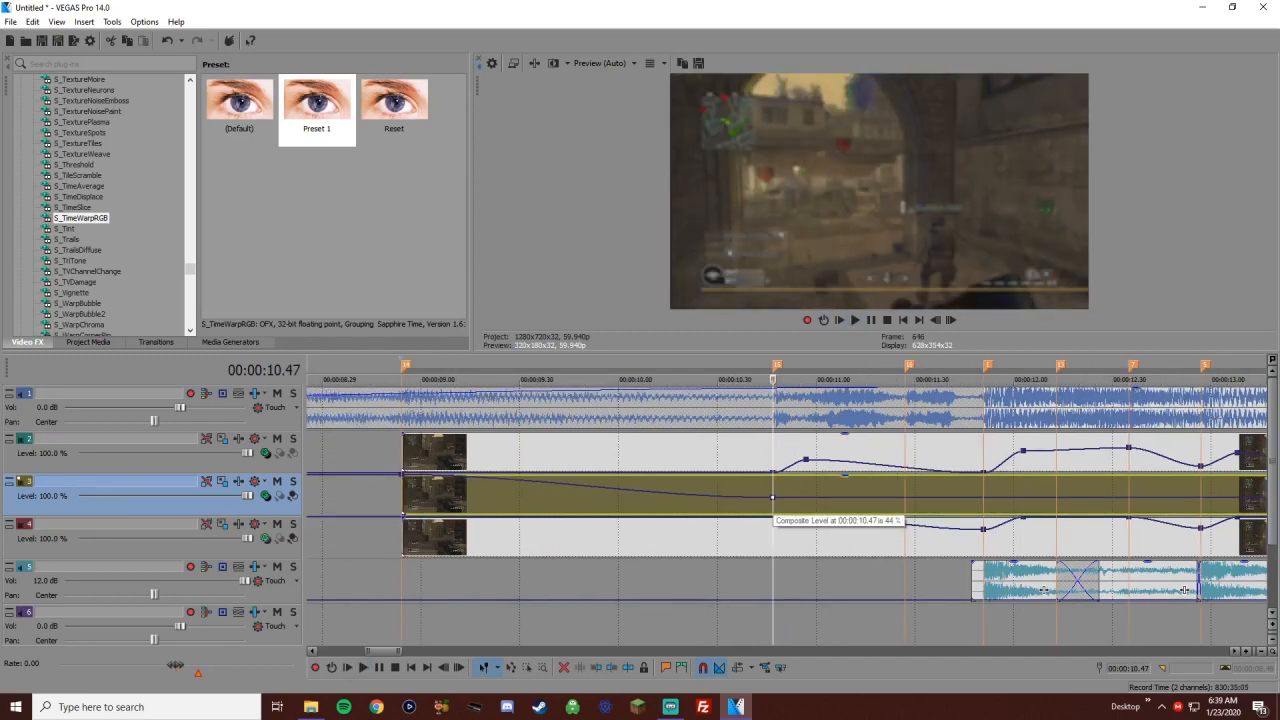
click(265, 496)
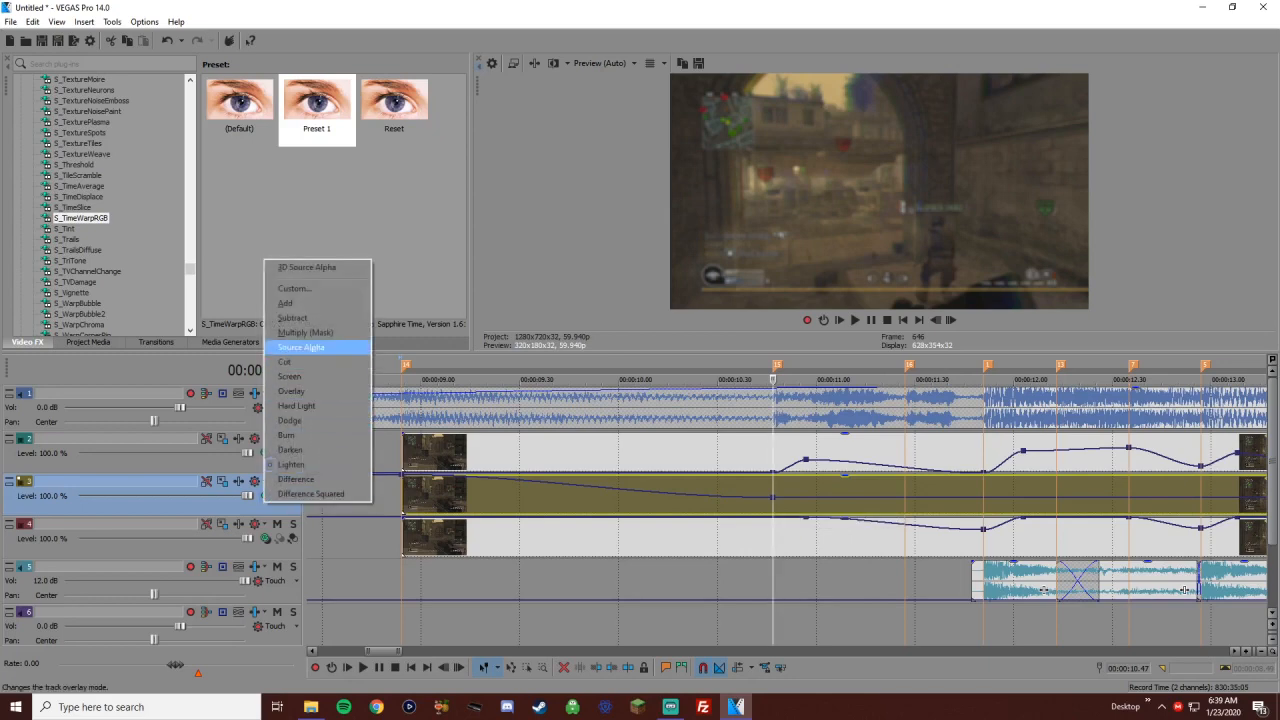
click(300, 347)
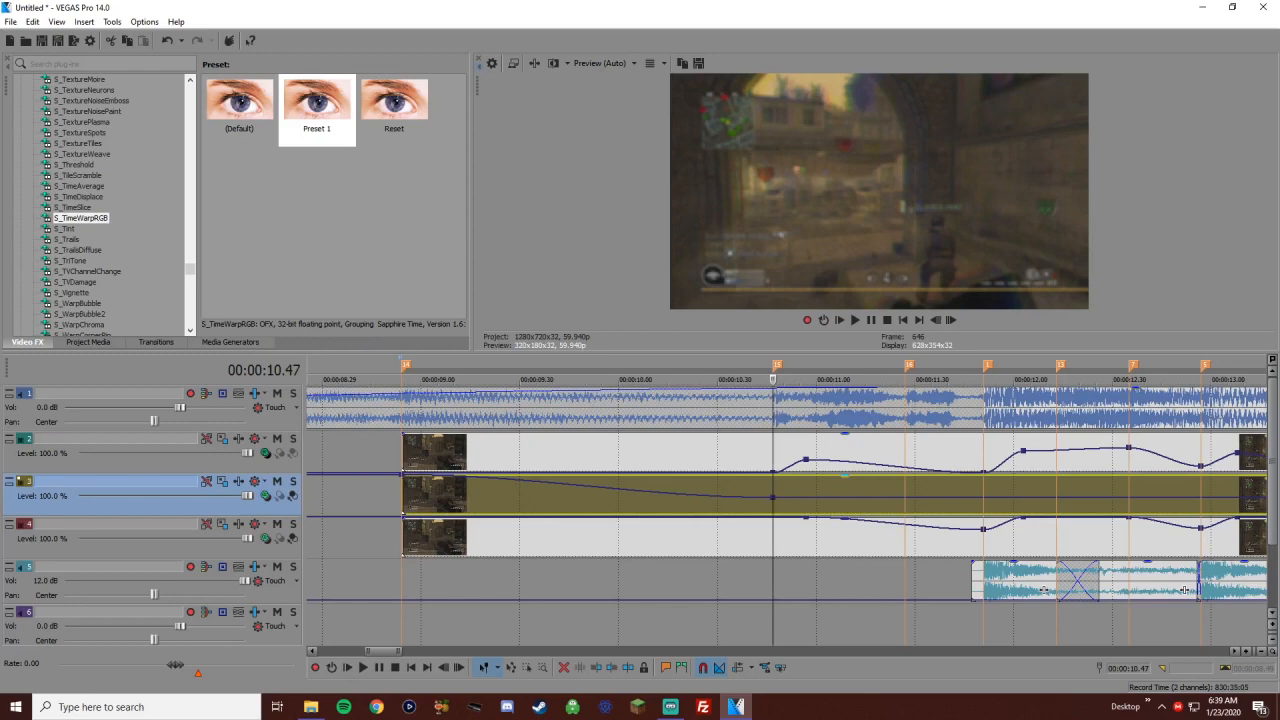
Lower track 3's composite level to 0% at 00:00:11.27 and play back the clip from before marker 15
key(space)
drag(806, 513, 904, 520)
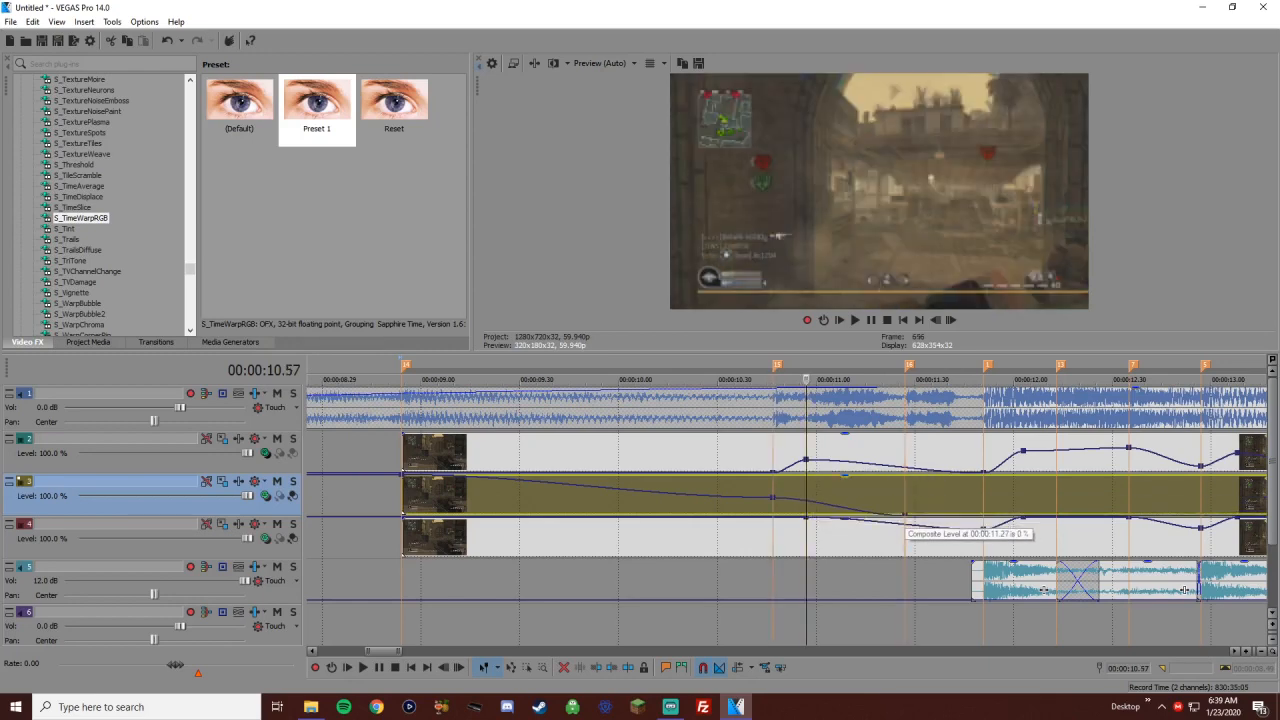
key(space)
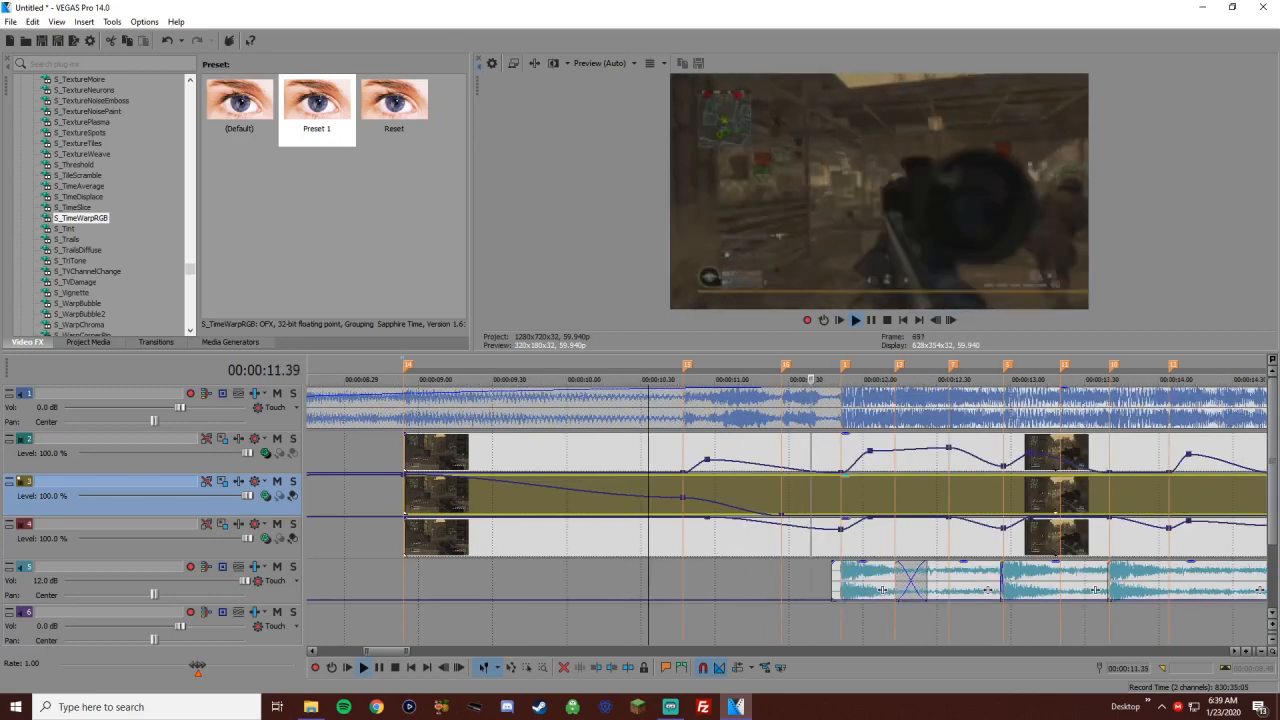
key(space)
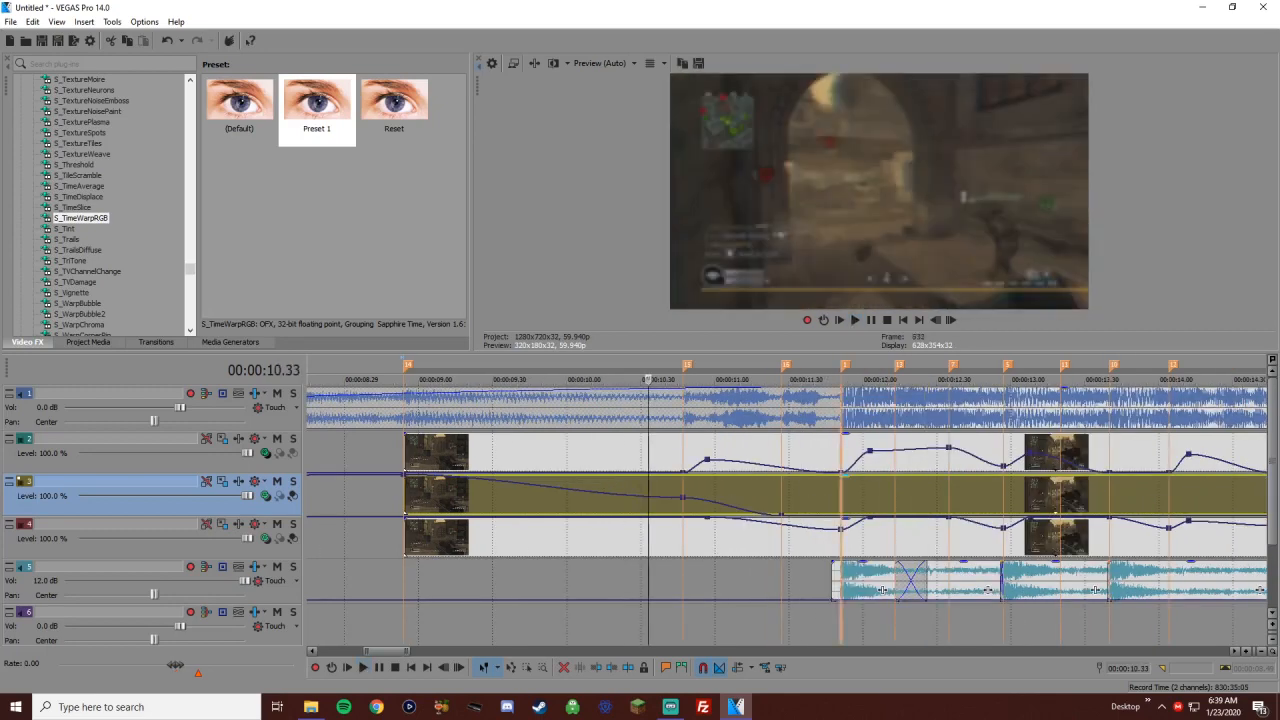
key(space)
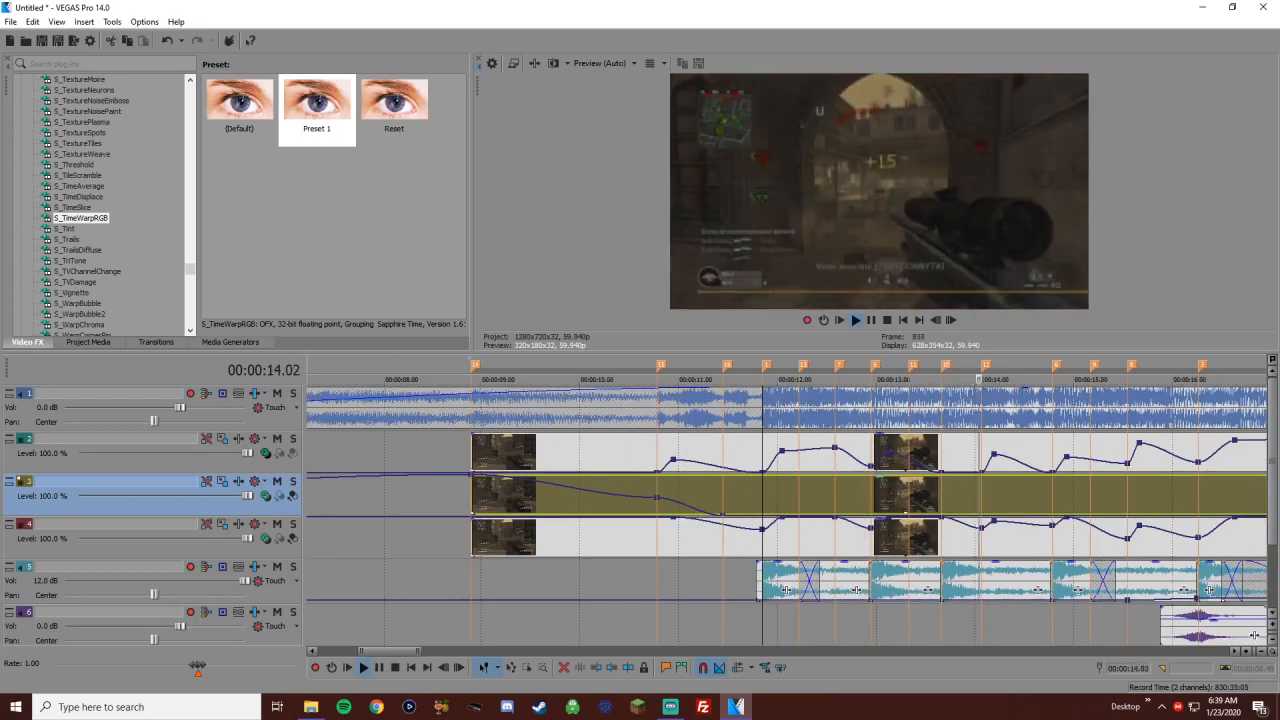
Add composite level points on track 3 at 00:00:15.33 and track 2's next peak, raising the level at the peak
key(Return)
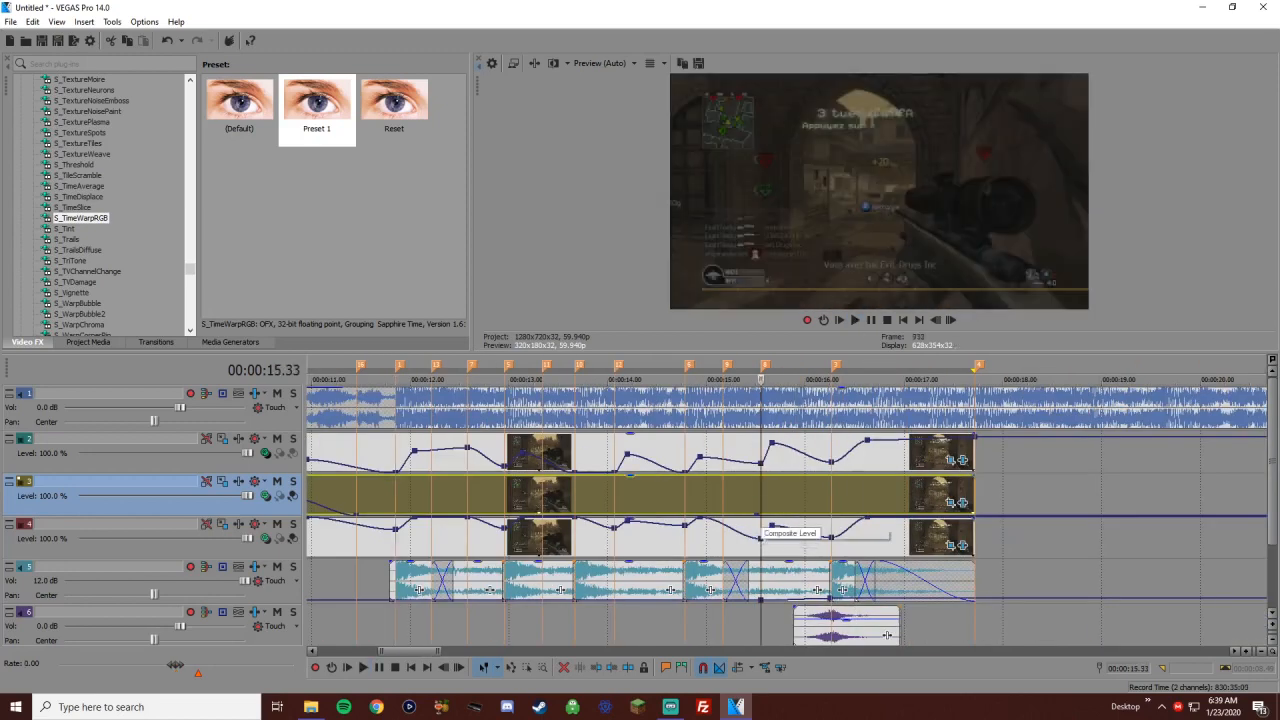
click(771, 532)
drag(771, 516, 771, 490)
click(761, 532)
key(space)
key(space)
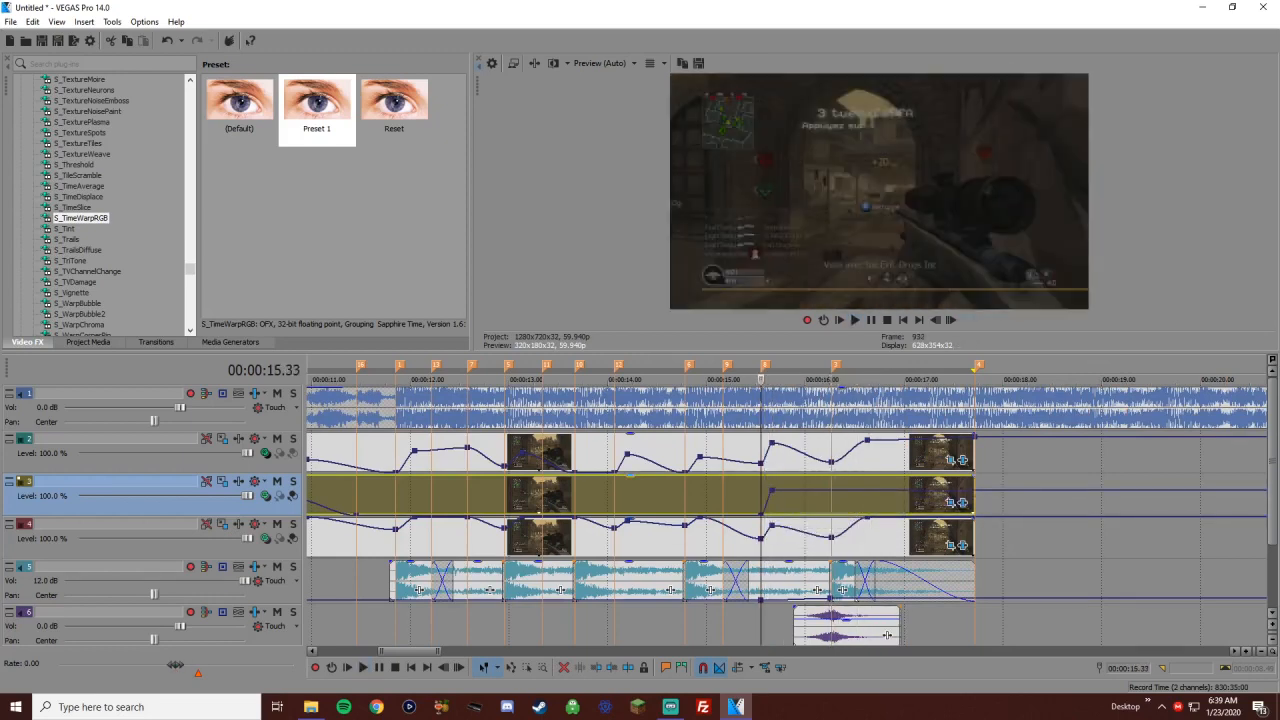
Add a 0% composite level point on track 3 at 00:00:15.10, raise the level to 29% at 00:00:15.33, and replay
key(ctrl+Left)
key(space)
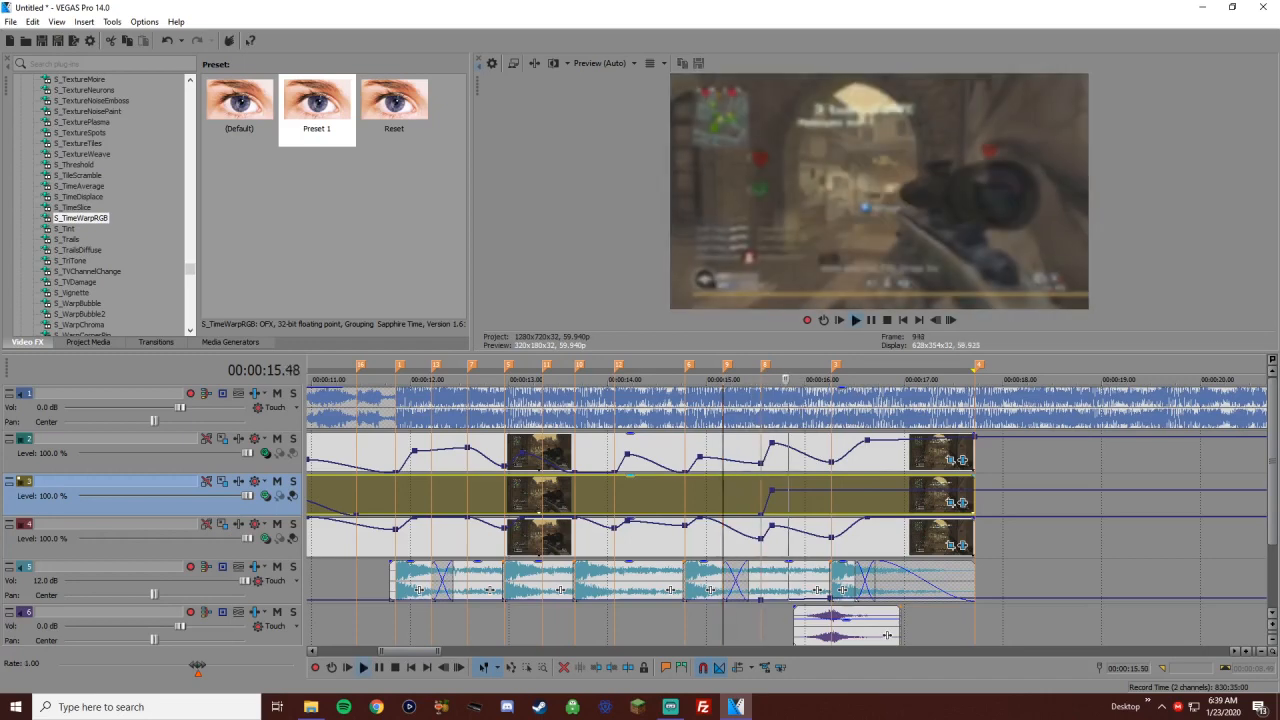
key(space)
key(space)
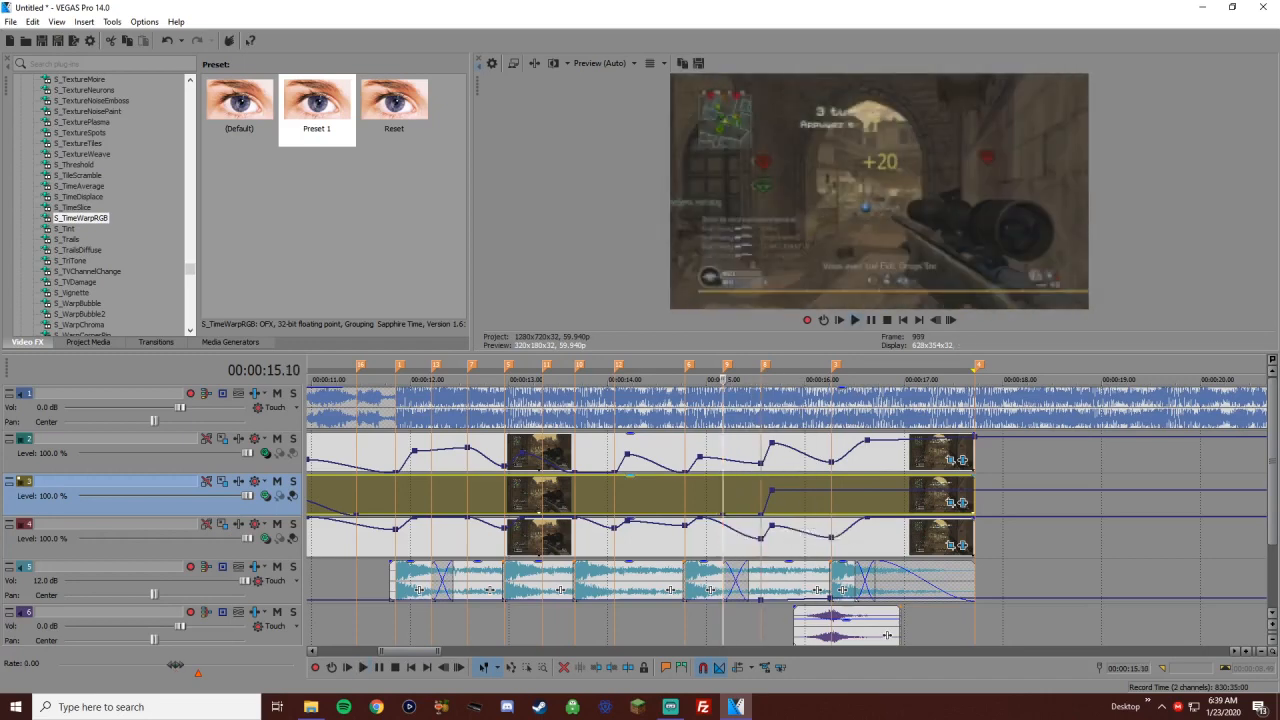
drag(760, 517, 760, 506)
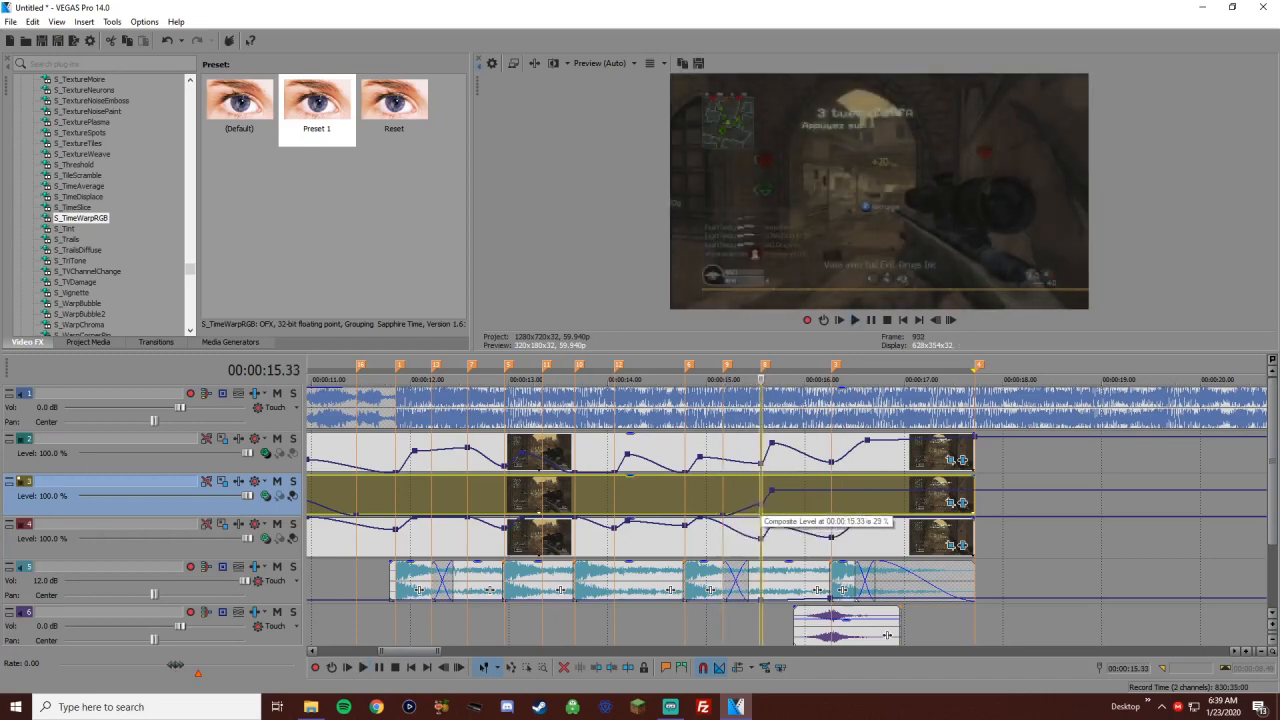
key(space)
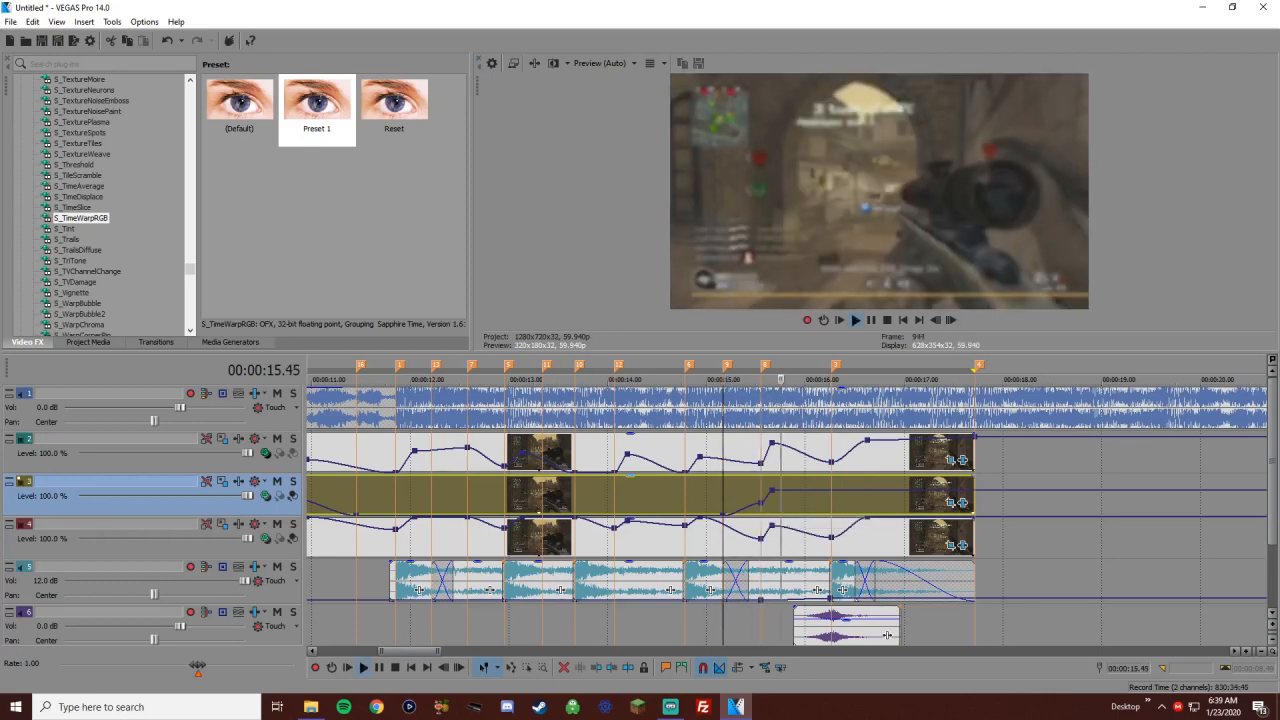
key(space)
Add a composite level point on track 3 at 00:00:16.16, lower the level to 0% at 00:00:16.38, and replay the section
key(3)
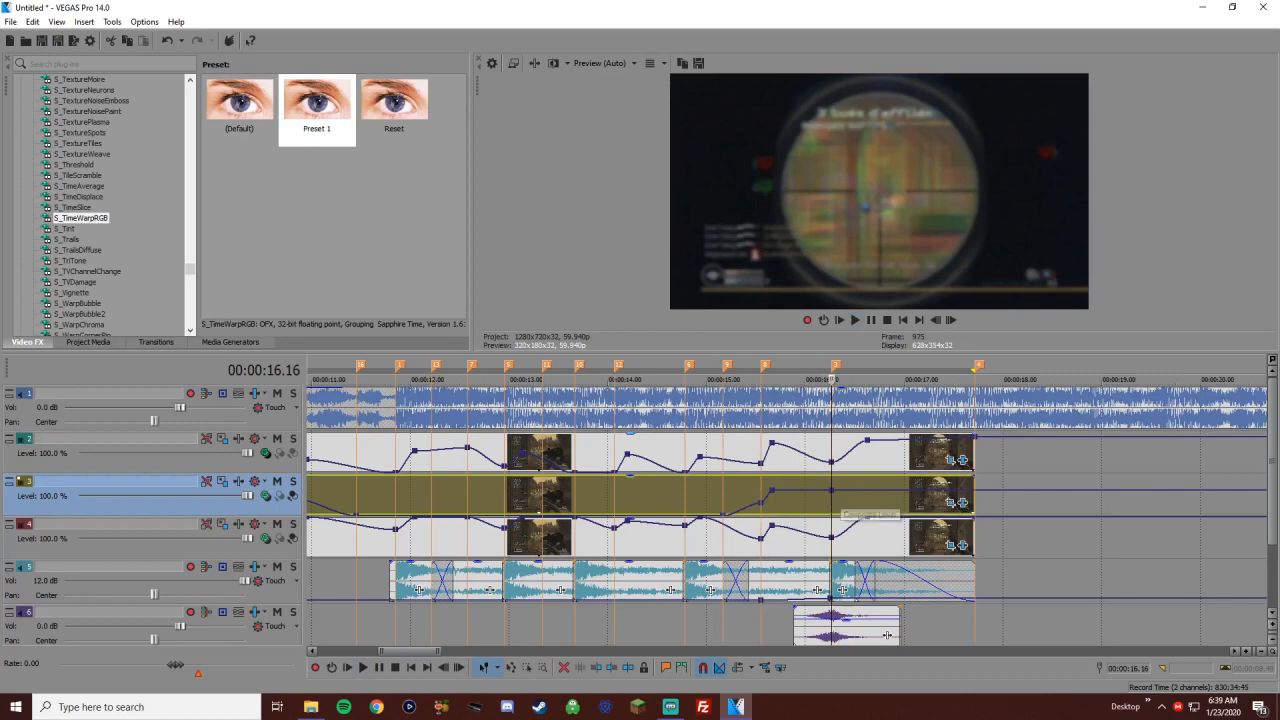
click(867, 441)
key(Left)
drag(867, 491, 867, 515)
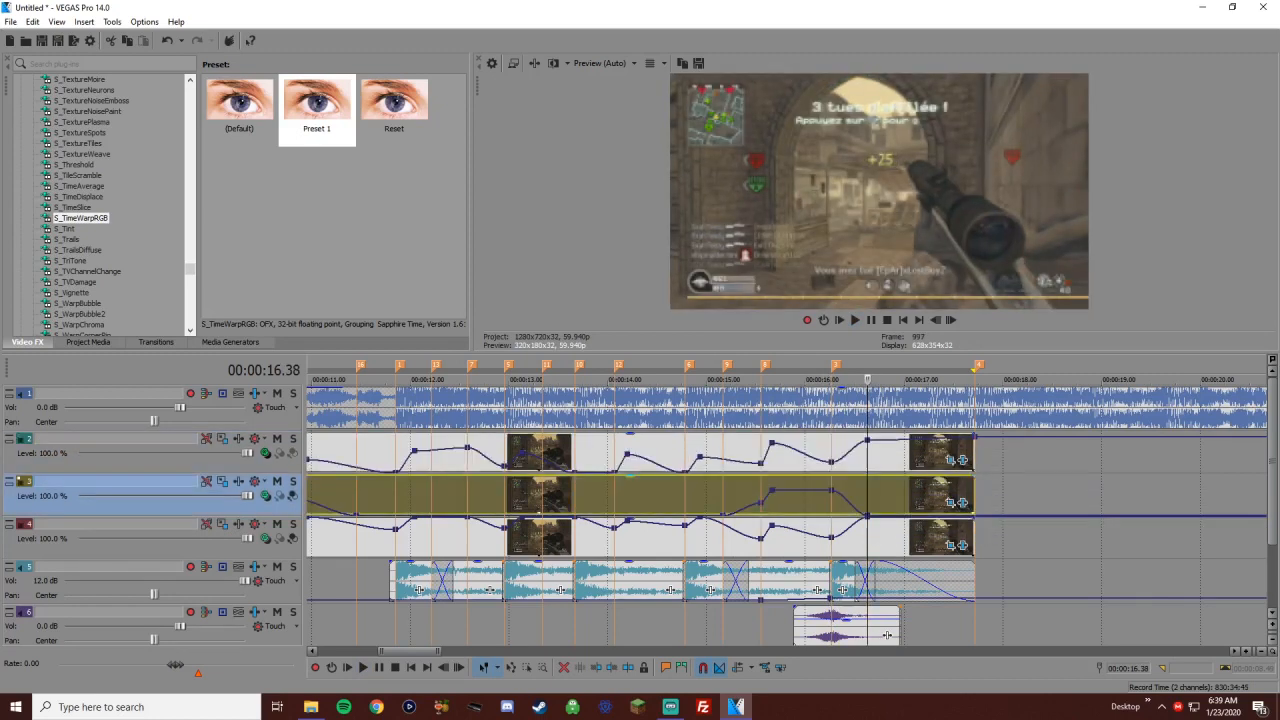
key(space)
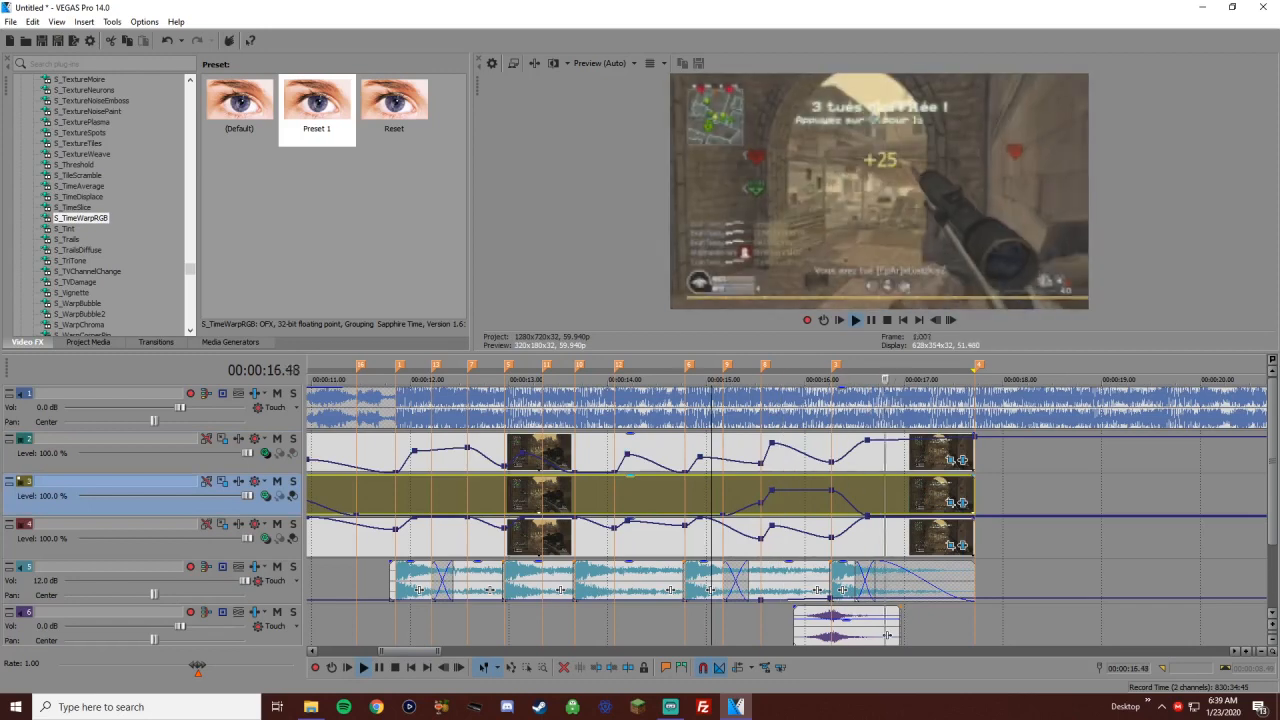
key(space)
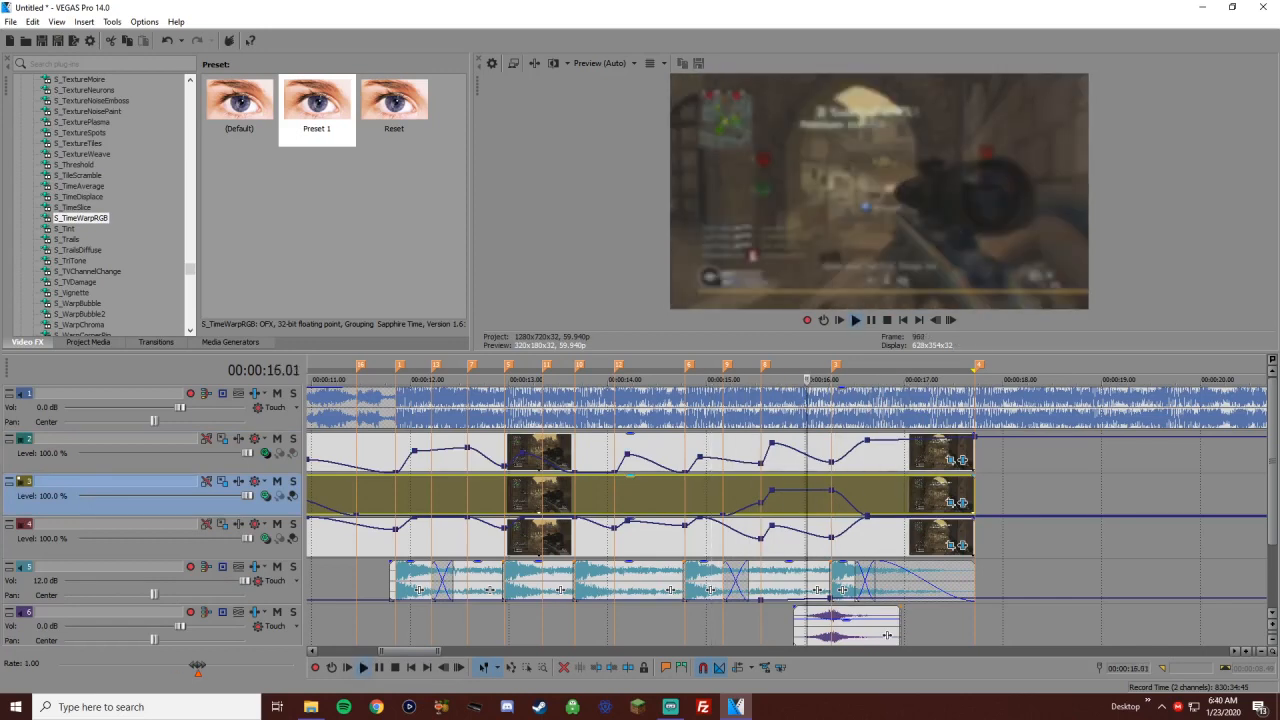
Raise track 3's composite level point at 00:00:16.16 higher and replay the end of the clip
key(space)
click(831, 490)
drag(831, 490, 831, 483)
click(793, 500)
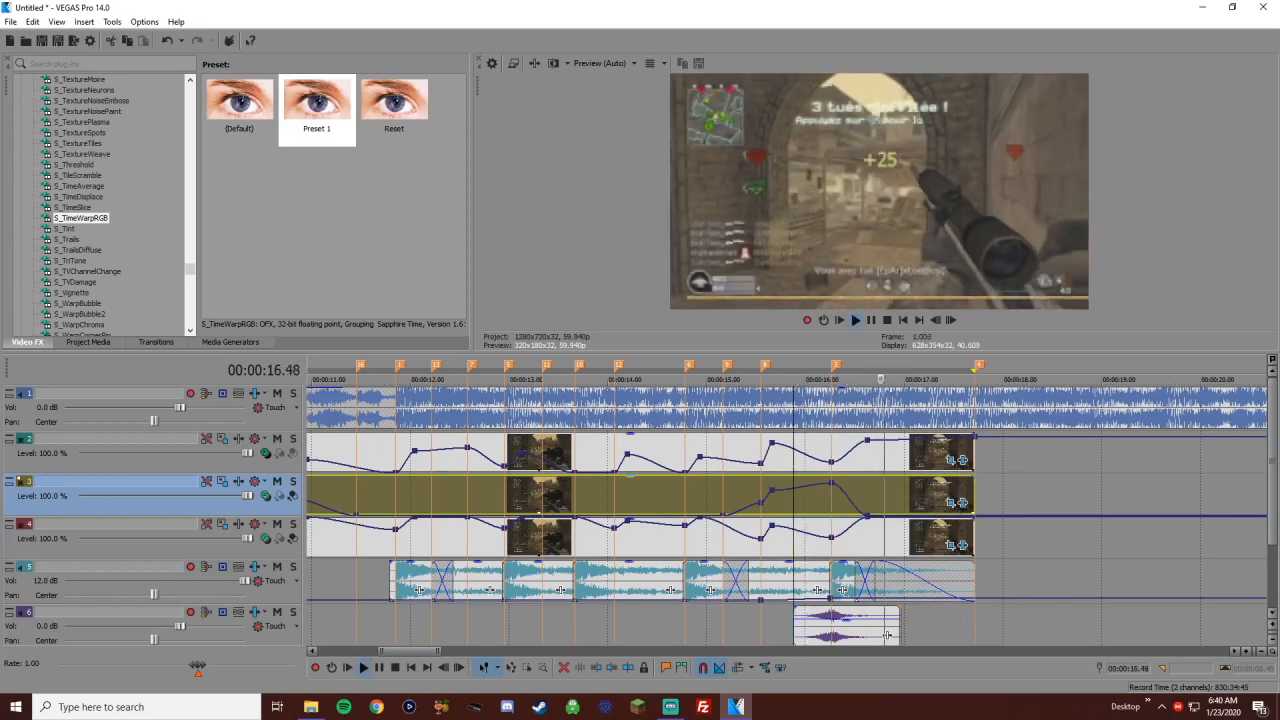
Replay the end of the clip to check track 3's flashes between 00:00:15.25 and 00:00:16.34
scroll(787, 500, down, 2)
key(space)
key(space)
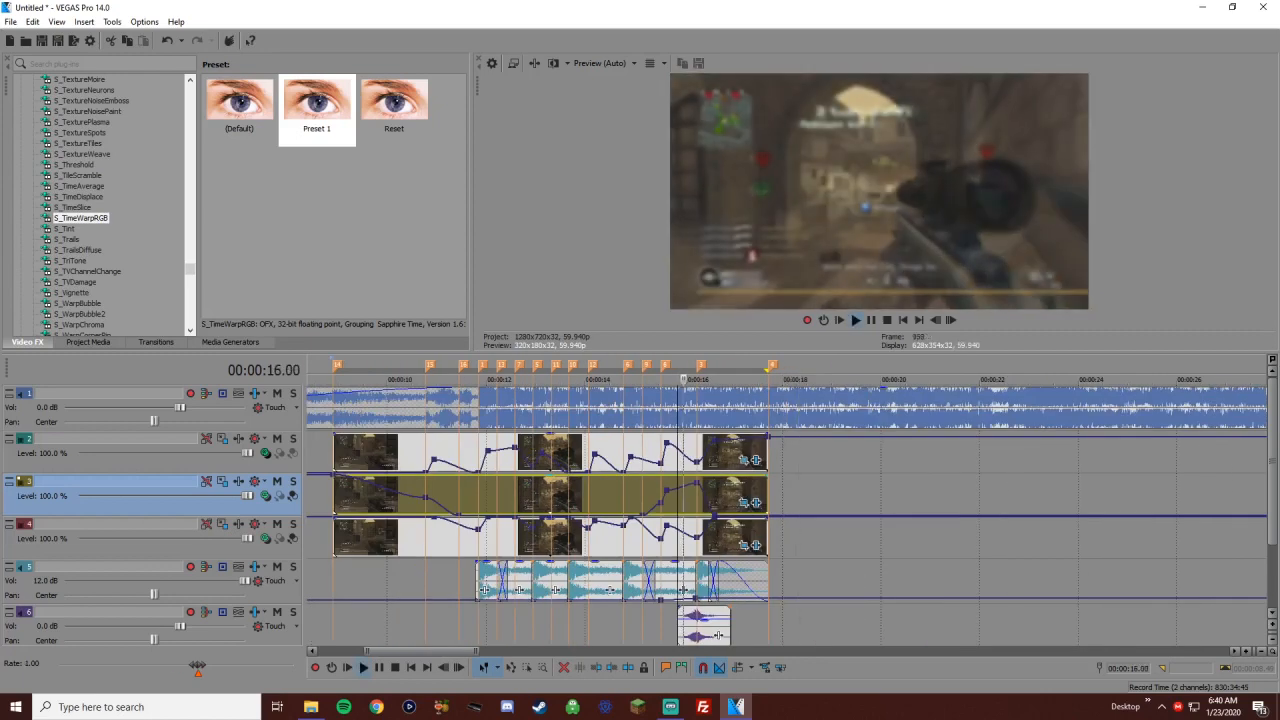
key(space)
key(space)
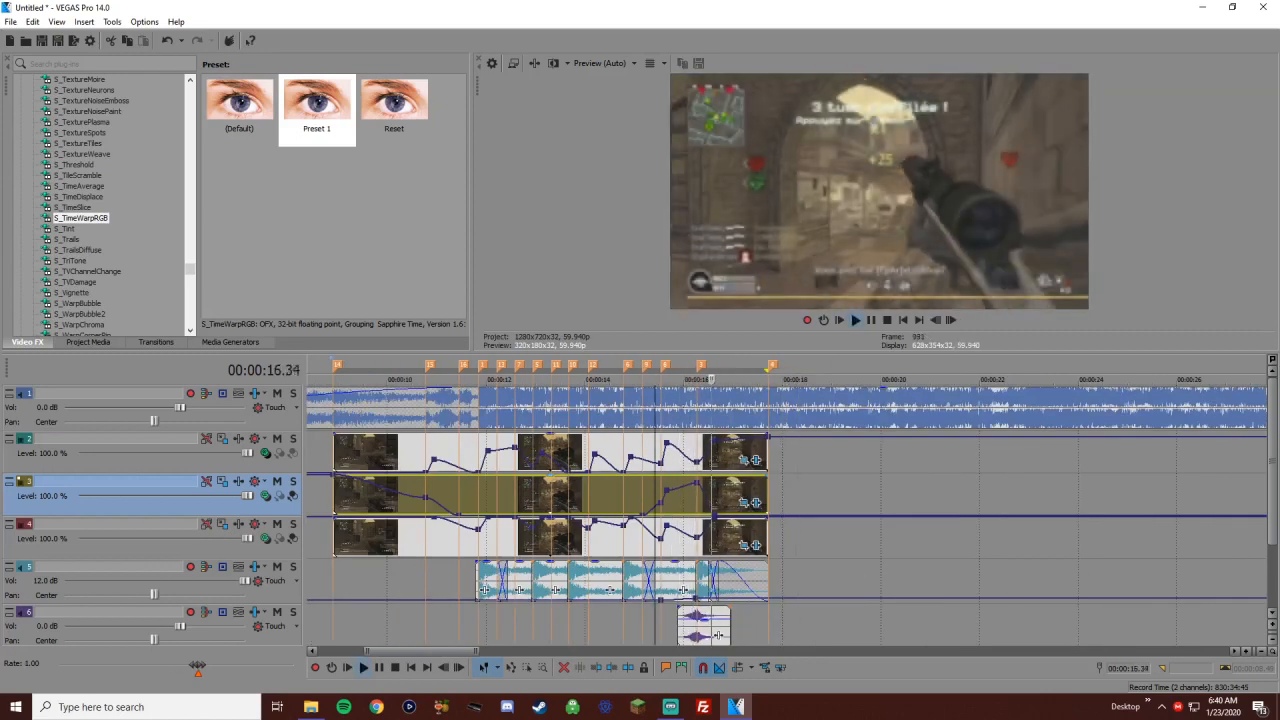
key(space)
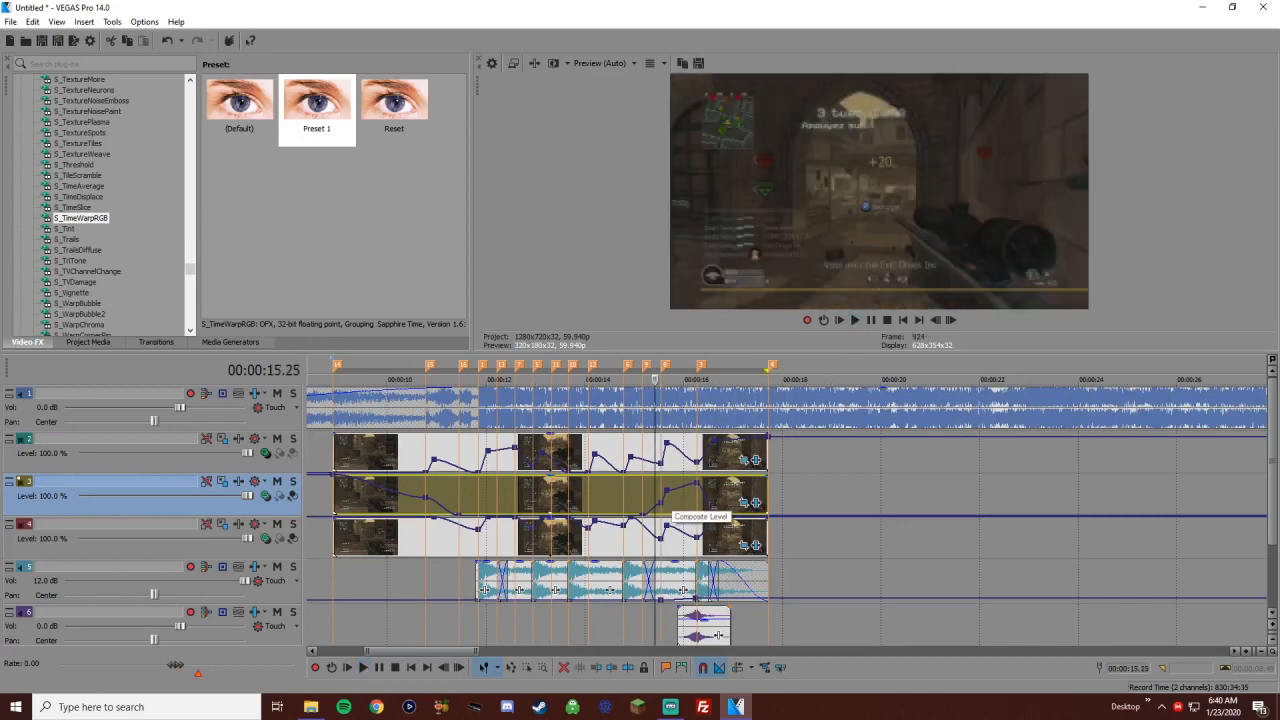
Delete track 3's composite level points from 00:00:15.10 through 00:00:16.38
right_click(666, 490)
click(692, 334)
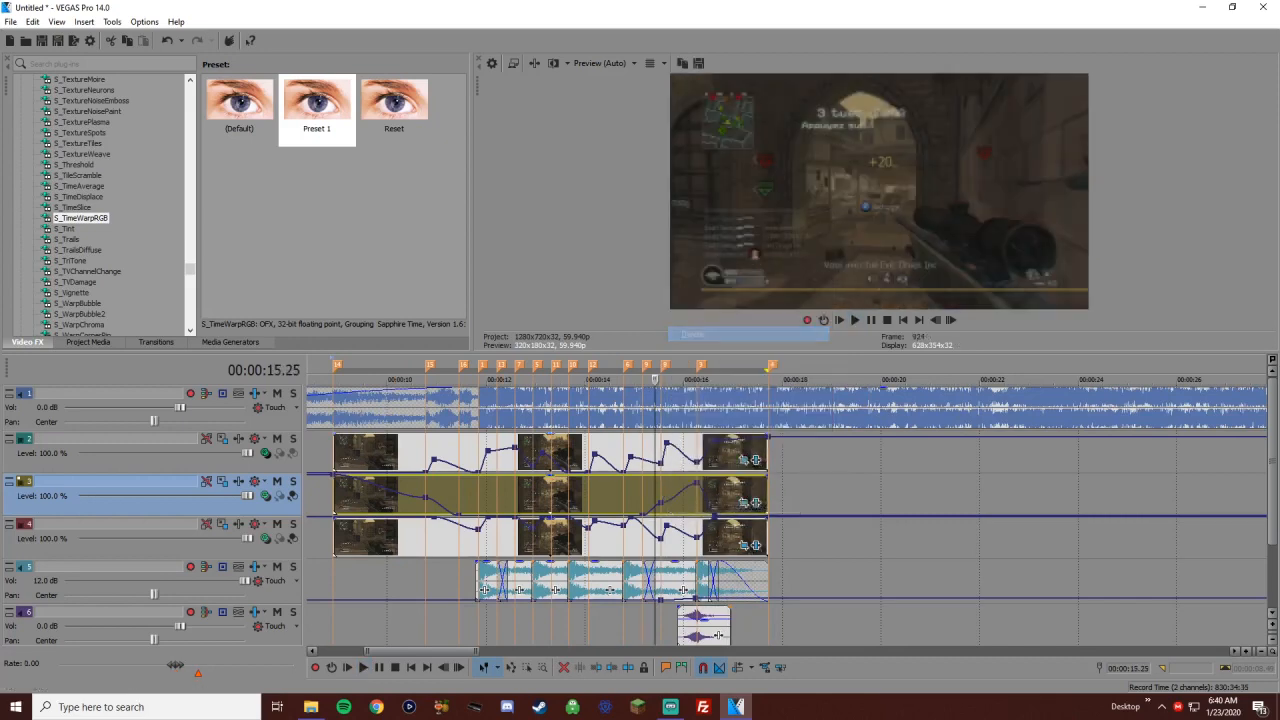
right_click(697, 484)
click(722, 327)
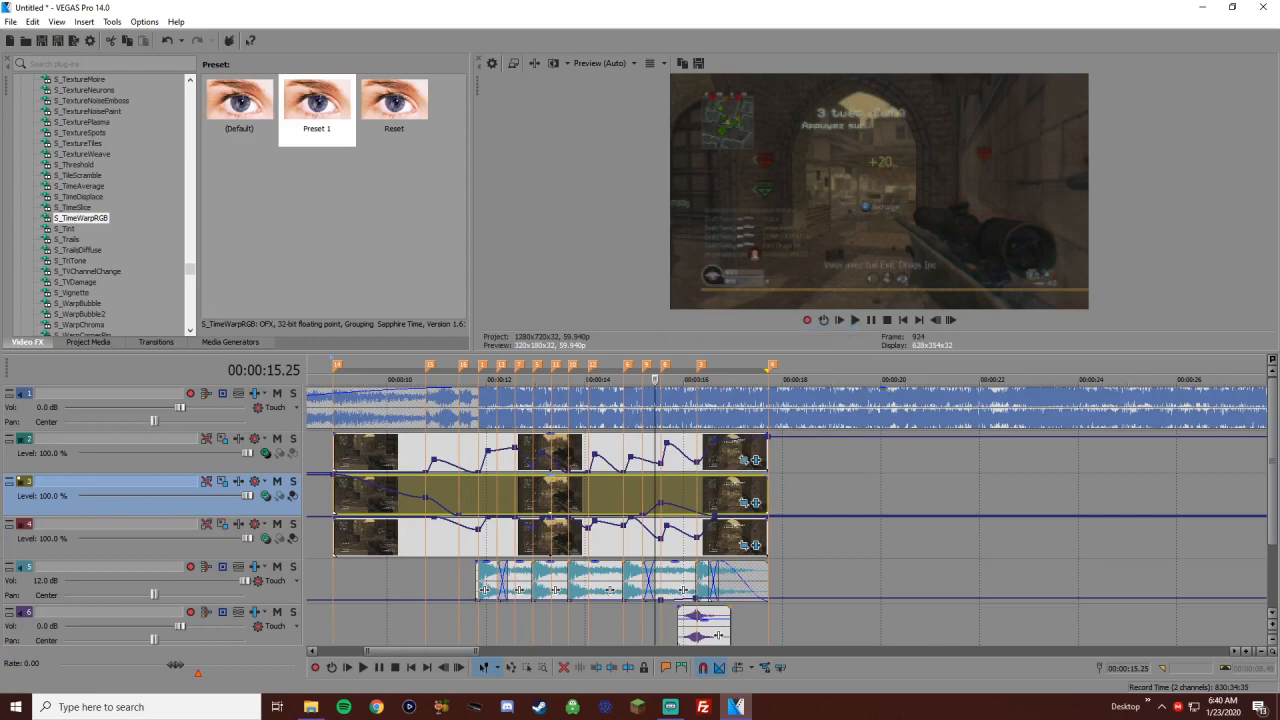
right_click(714, 515)
click(740, 358)
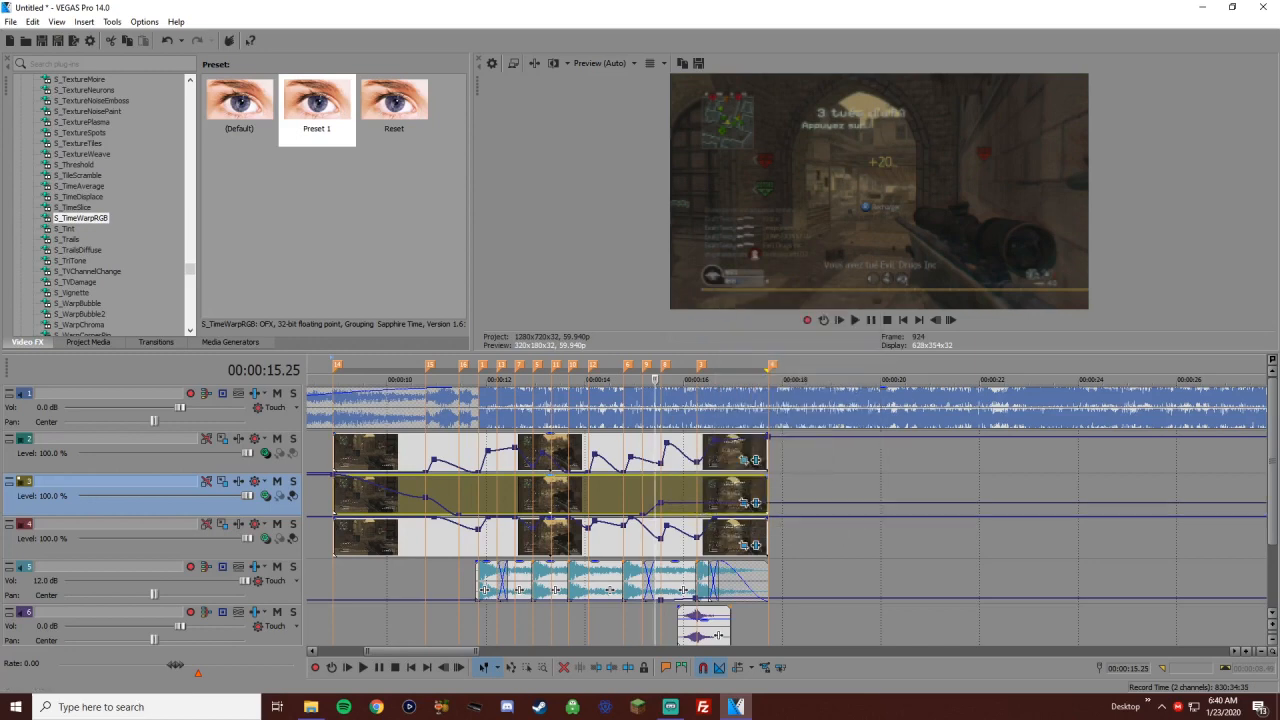
right_click(658, 503)
click(684, 346)
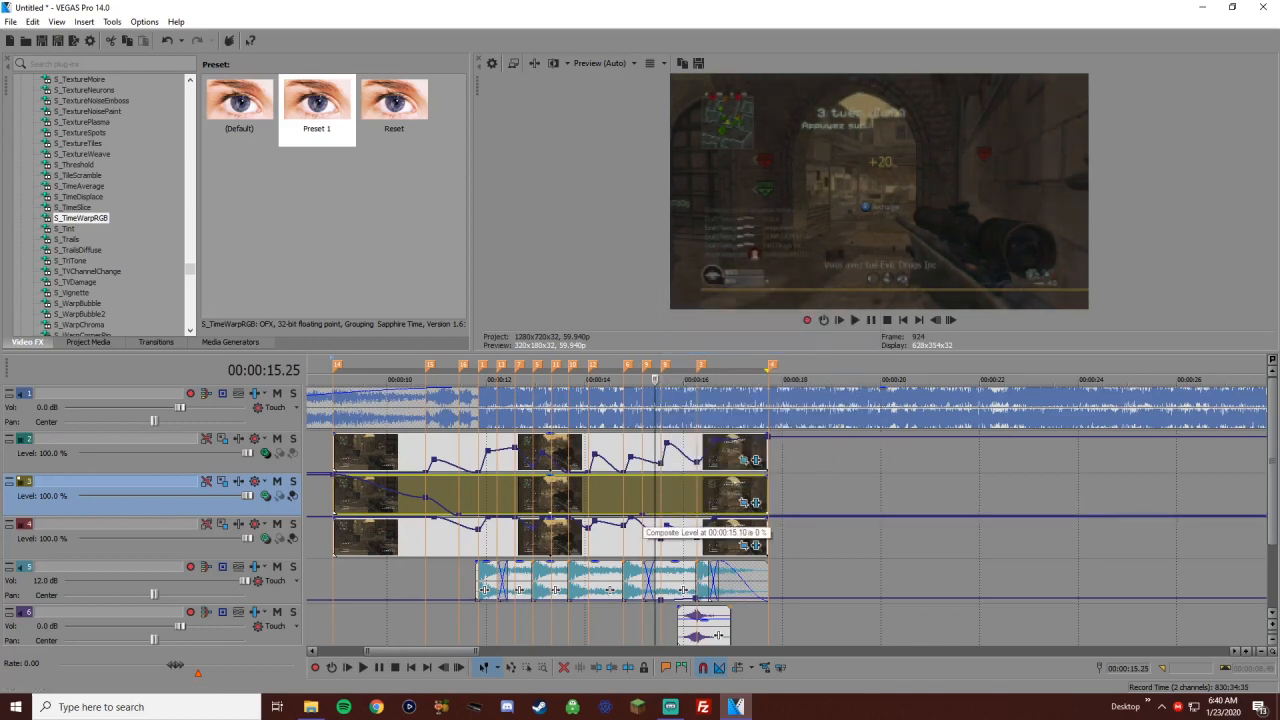
right_click(643, 515)
click(684, 358)
Replay the clip to check the section without track 3's late flashes, and place the cursor at 00:00:16.16
click(537, 495)
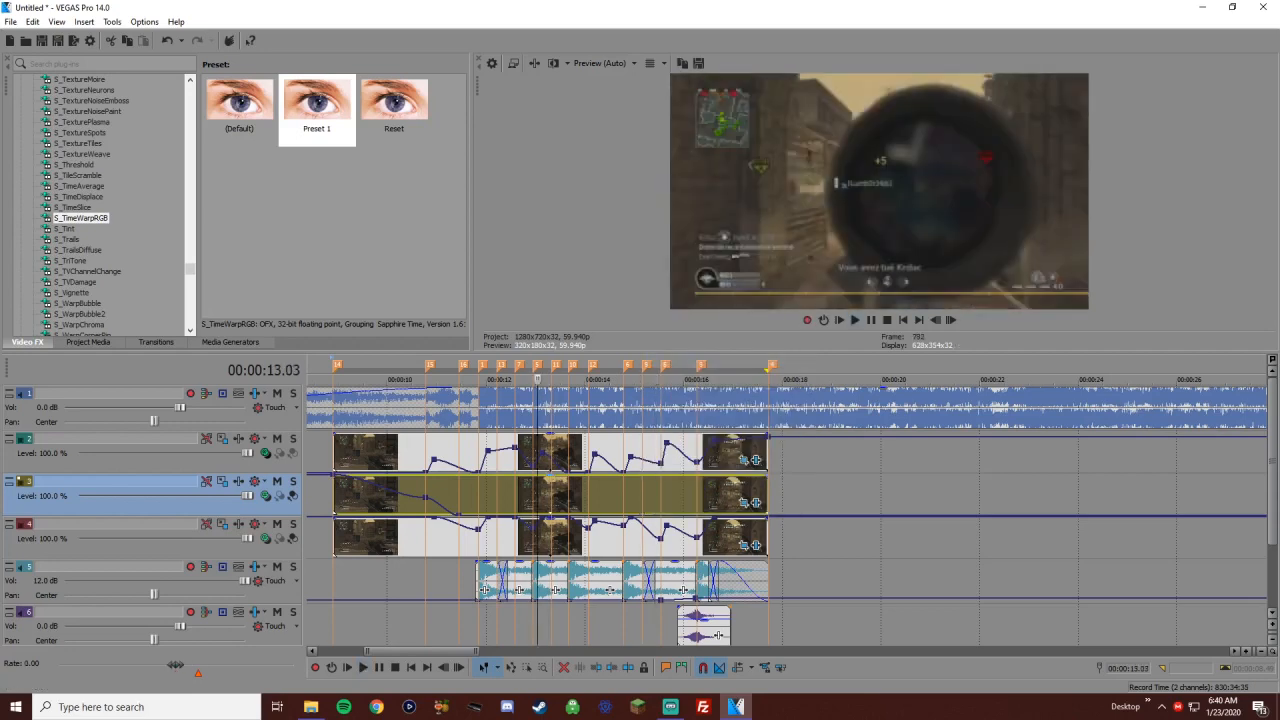
key(space)
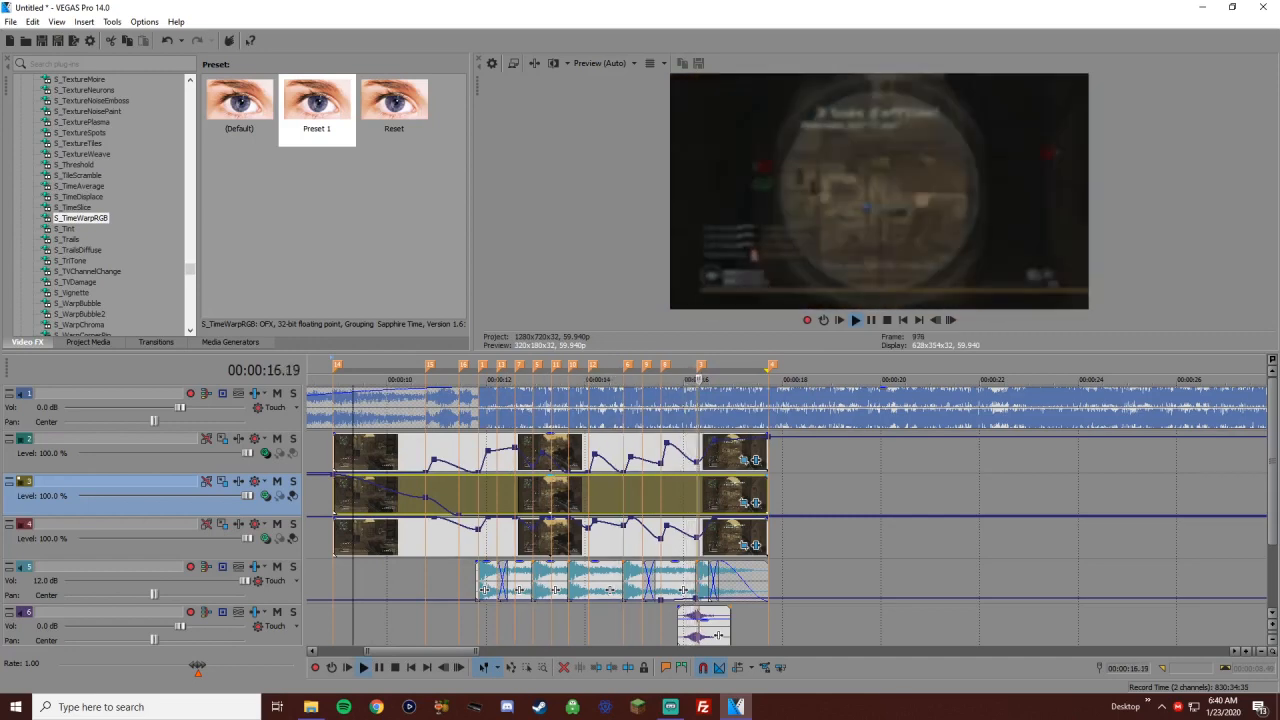
key(space)
click(697, 379)
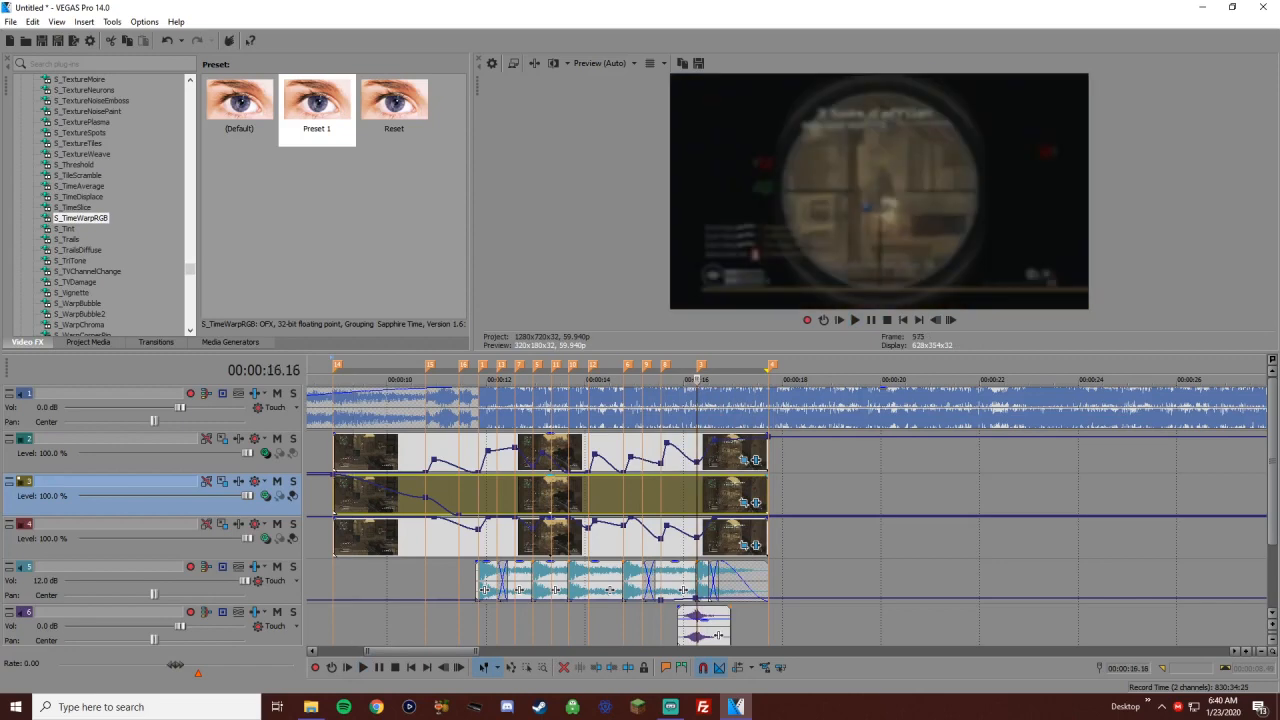
Insert an empty video track above the three clip tracks
right_click(798, 449)
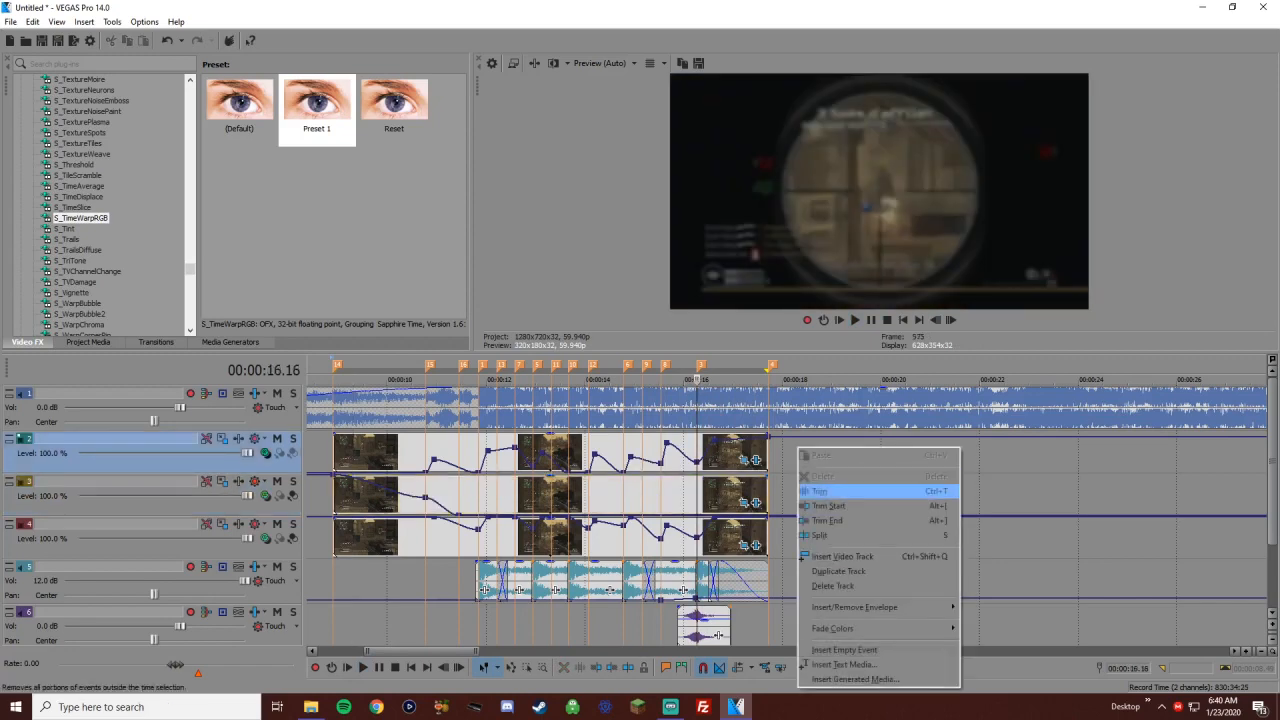
key(Escape)
click(120, 536)
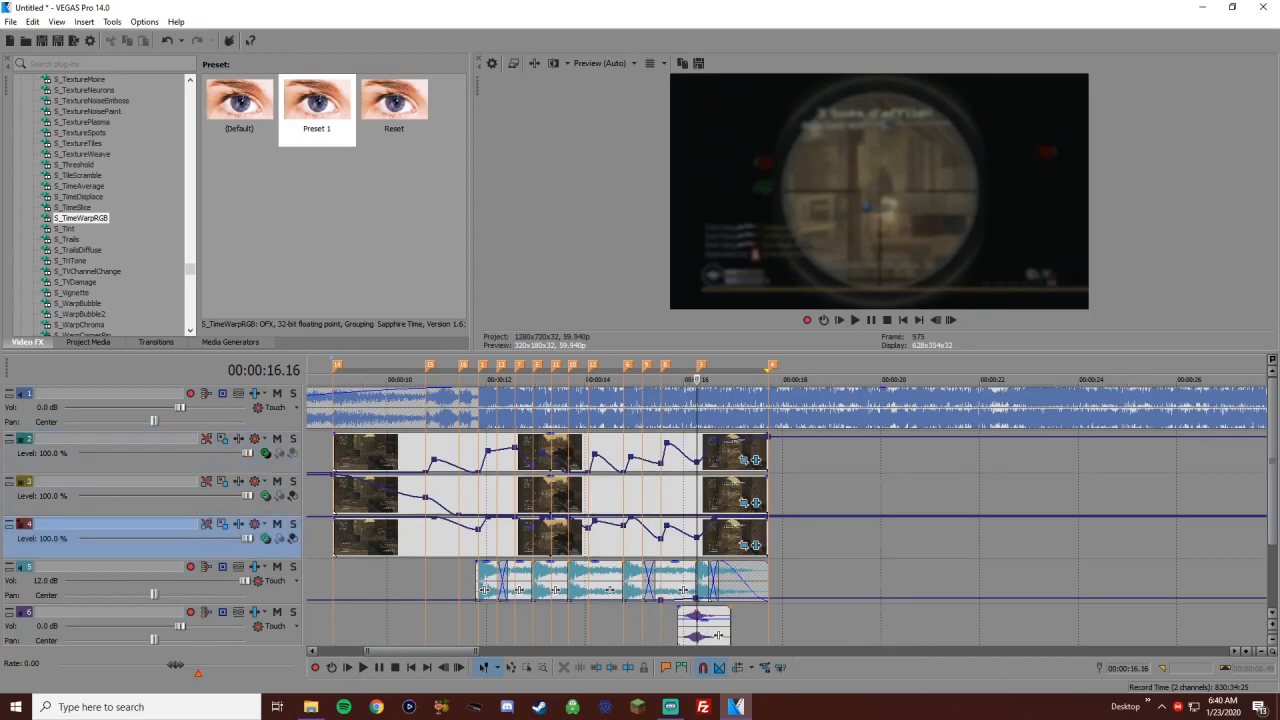
right_click(800, 455)
click(860, 326)
Apply the BCC Radial Blur effect with the Reset preset to the empty track 2 and close its settings
scroll(100, 205, up, 15)
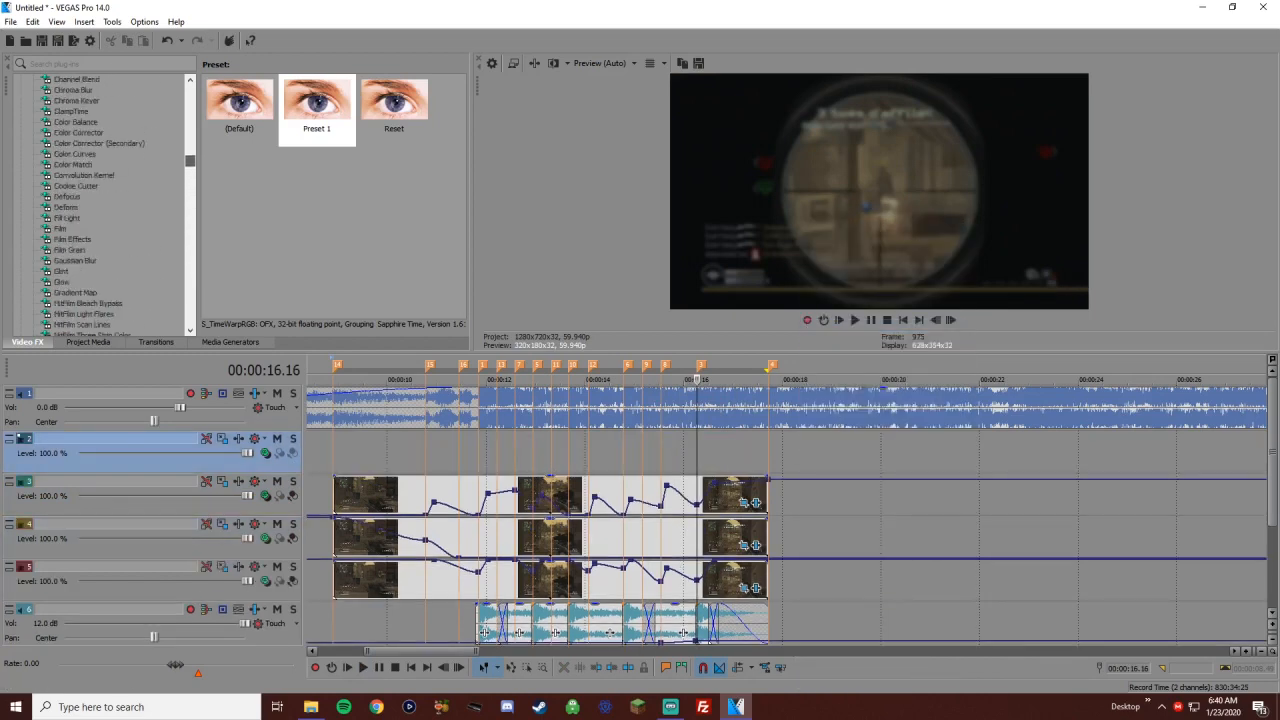
scroll(100, 205, up, 4)
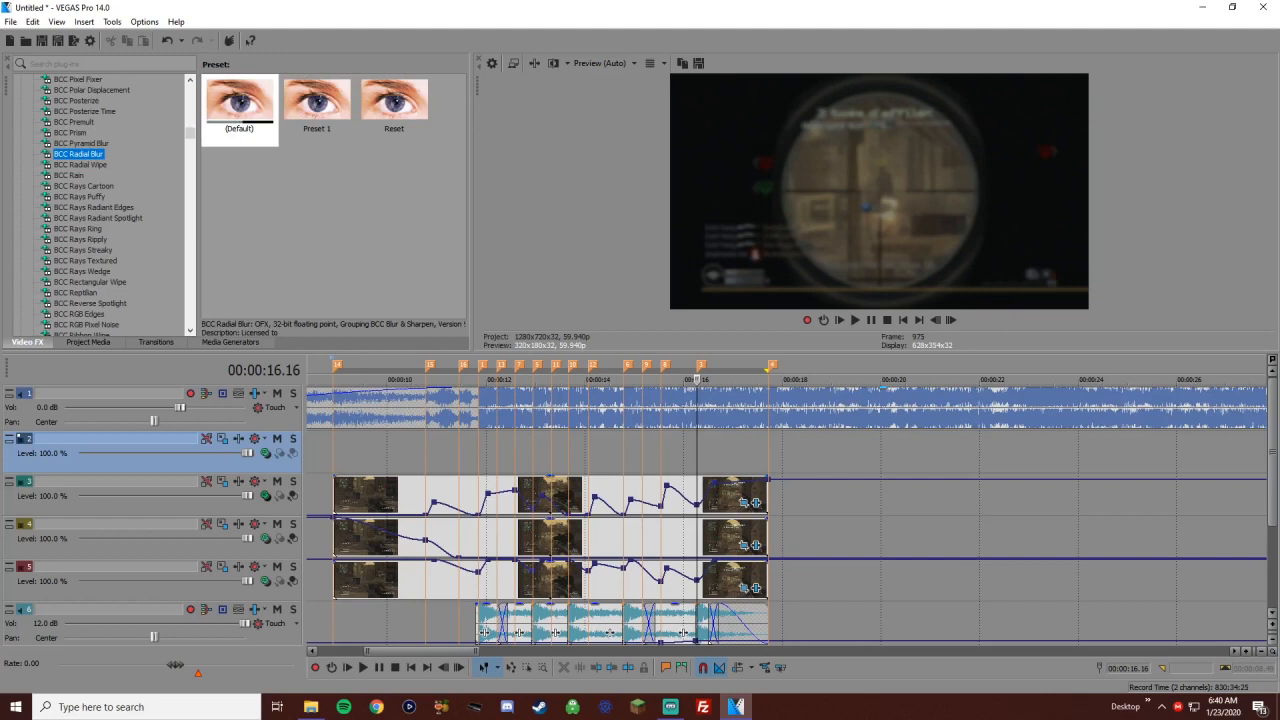
click(394, 105)
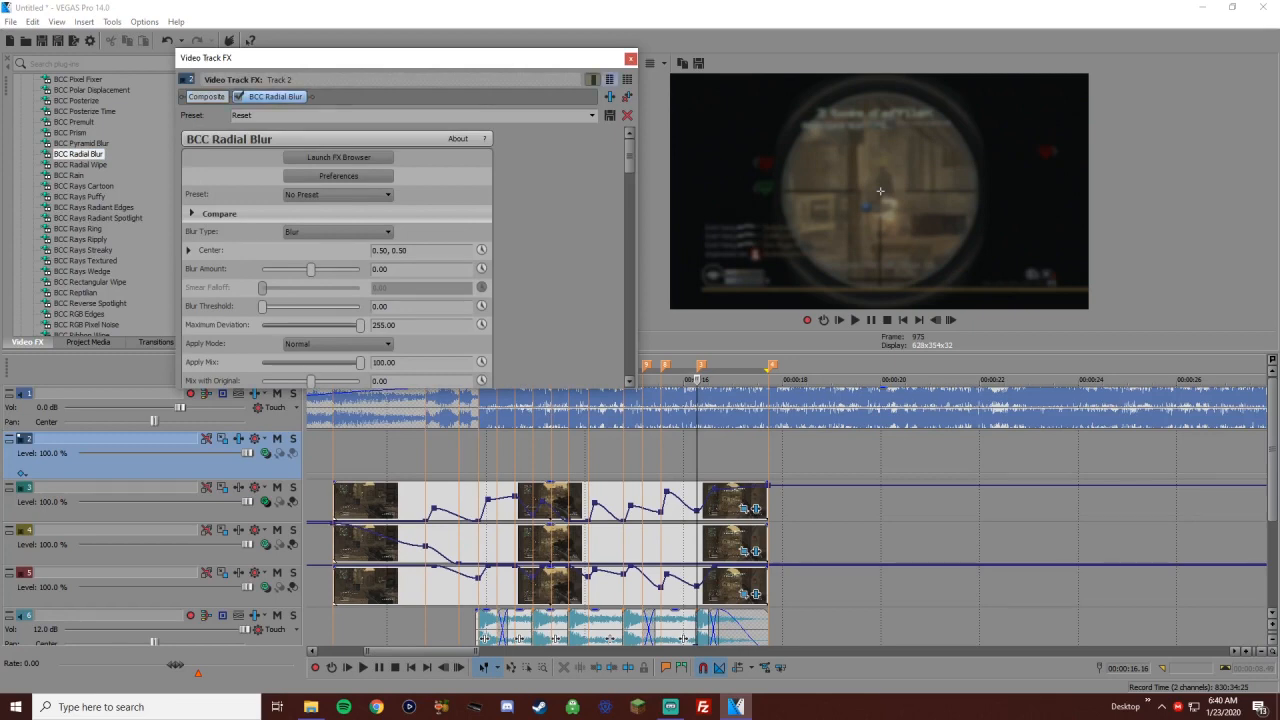
click(630, 58)
Replay the clip through 00:00:14.49 and place the cursor at 00:00:15.33
click(426, 455)
scroll(426, 455, up, 1)
key(space)
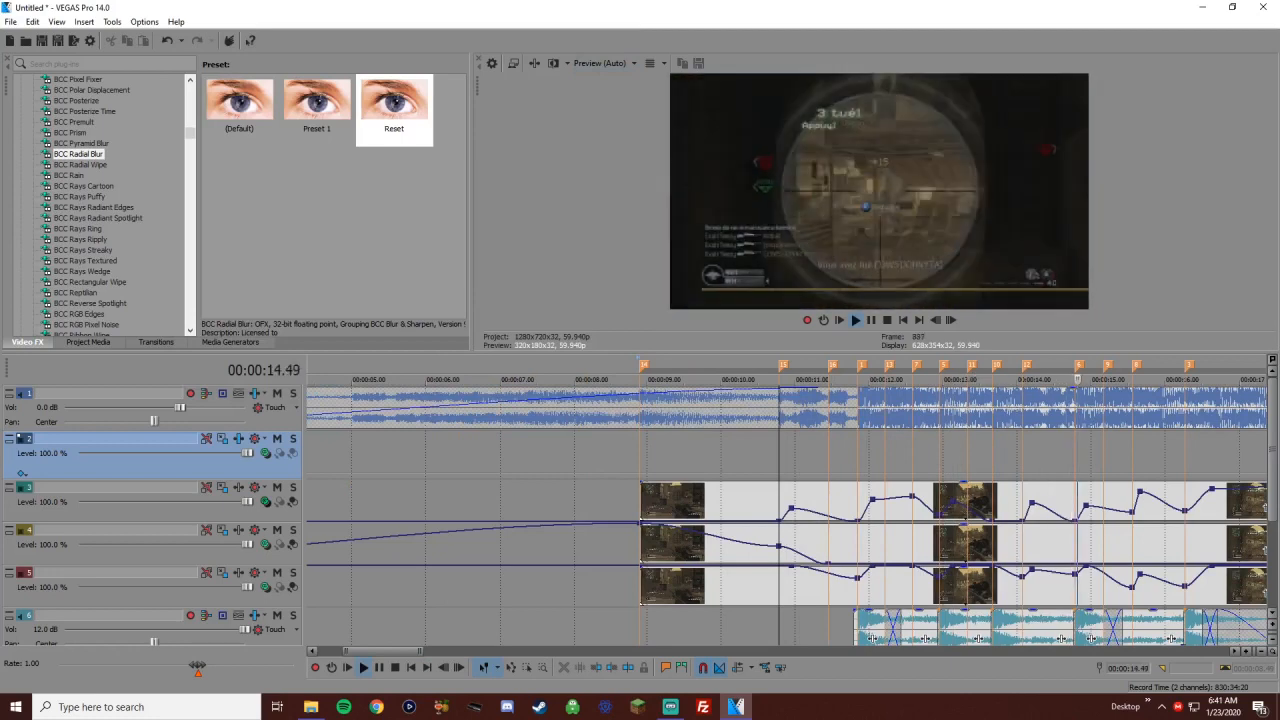
key(space)
click(1132, 455)
scroll(1132, 455, down, 1)
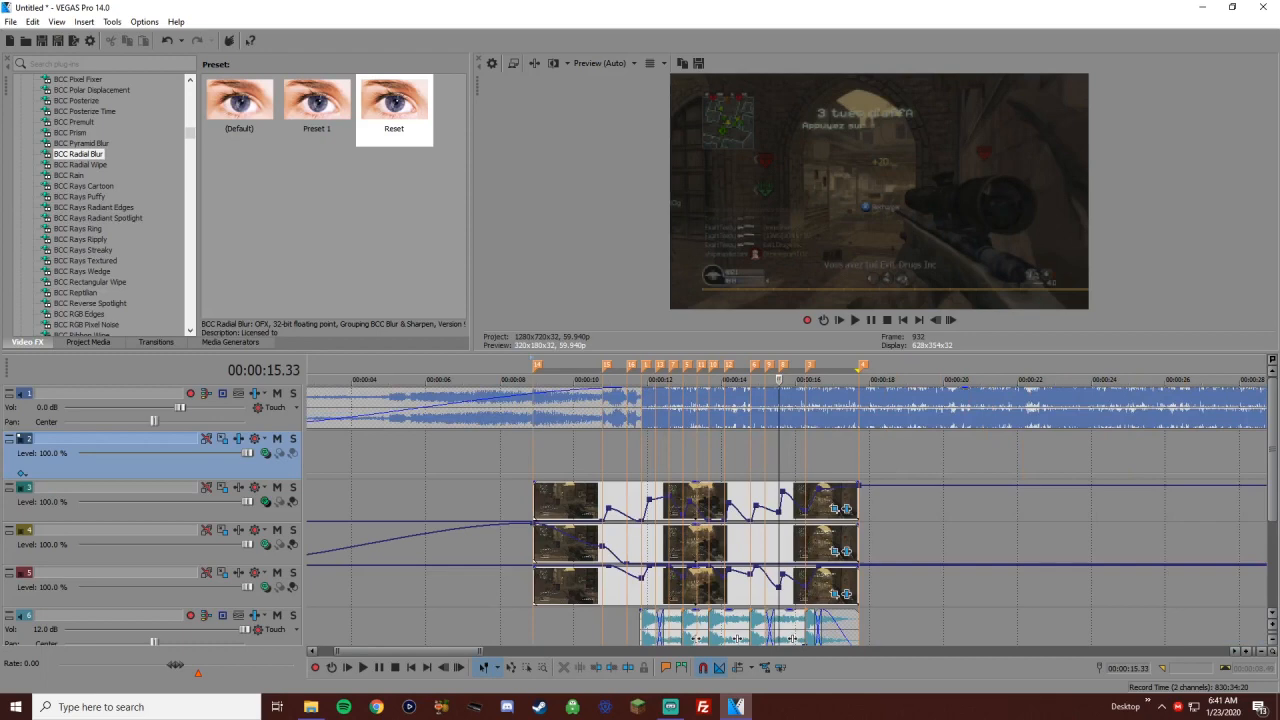
Animate the Blur Amount of track 2's BCC Radial Blur with a 0.00 keyframe at 00:00:16.16, and play on to 00:00:16.39
key(space)
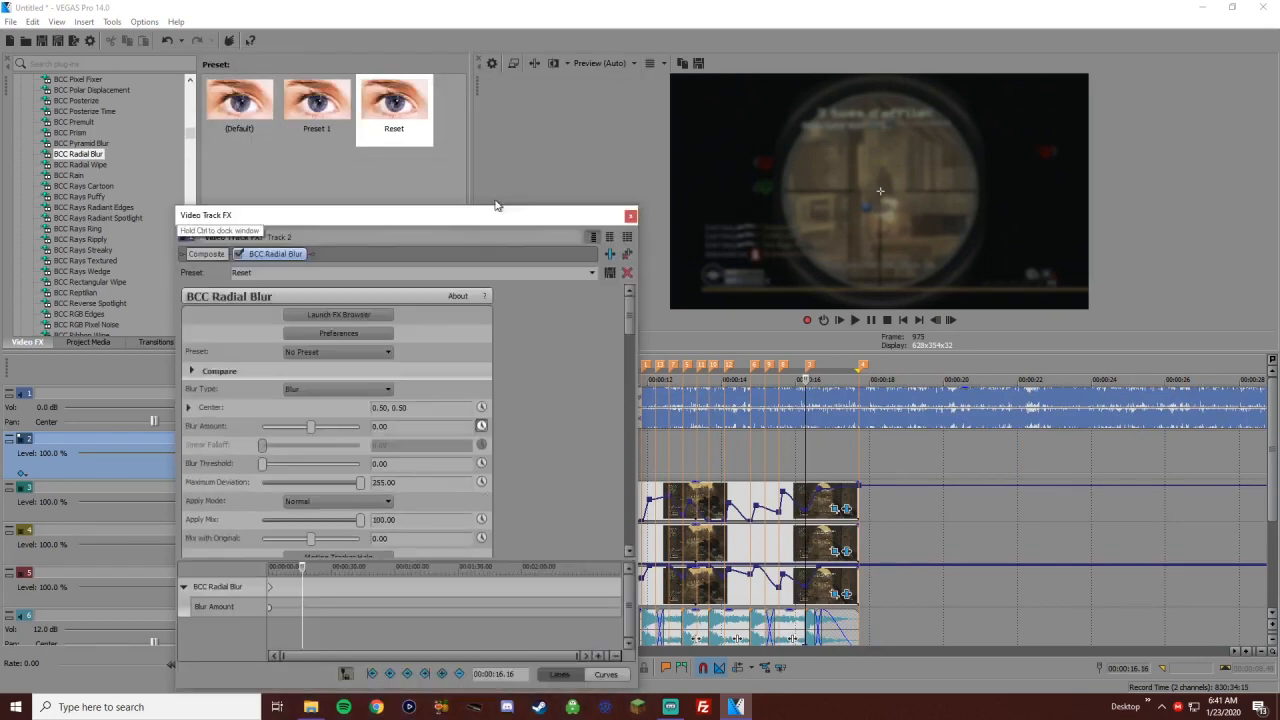
click(424, 553)
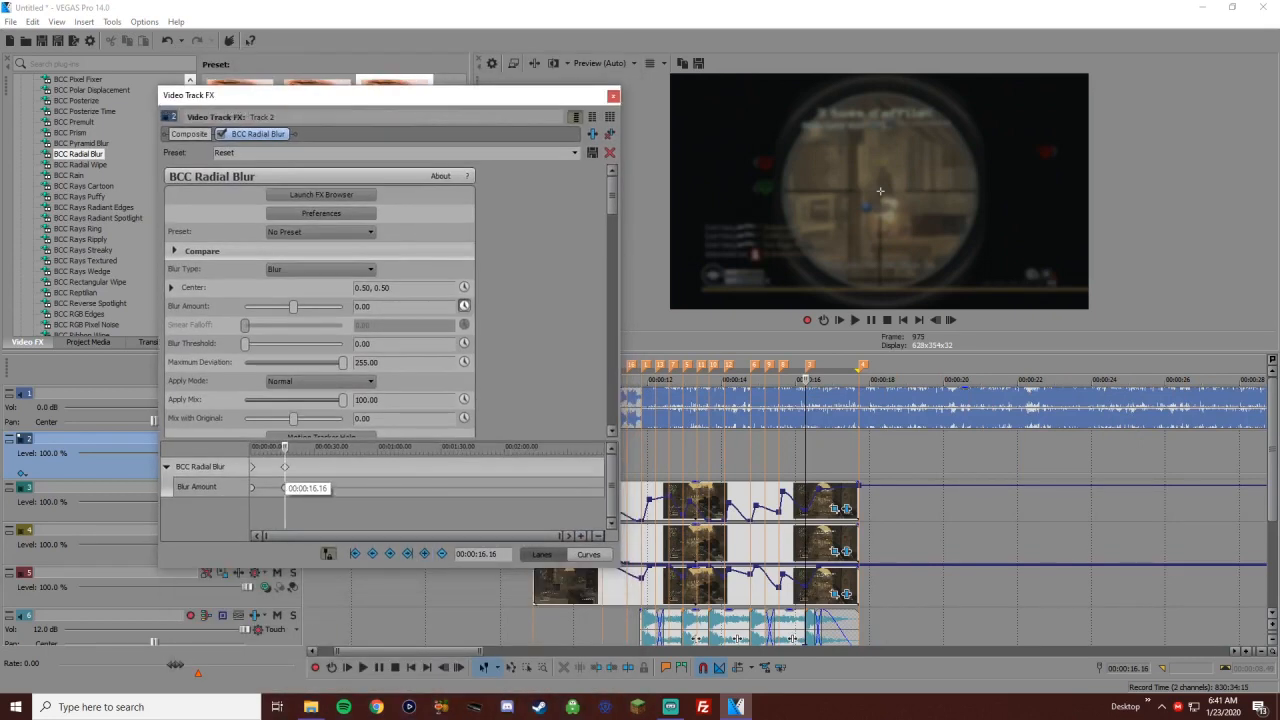
key(space)
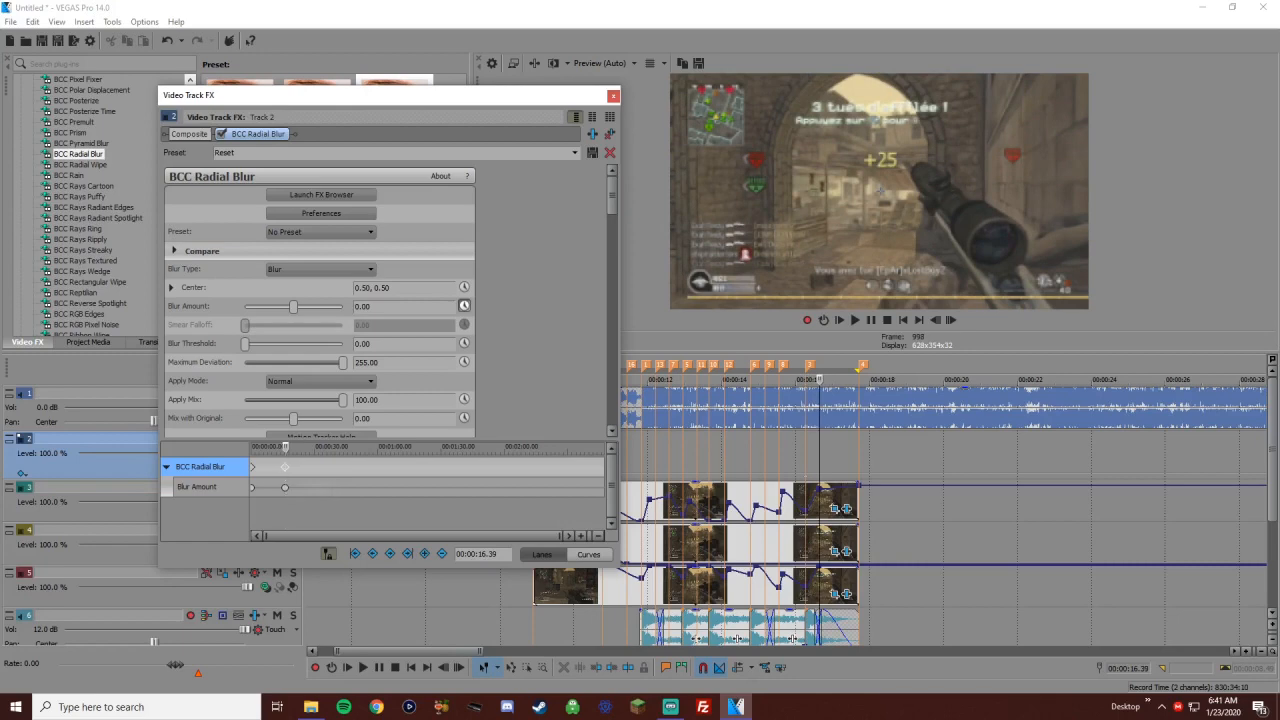
Close the effect settings and delete track 4, the middle copy of the clip
click(613, 95)
right_click(472, 535)
click(506, 432)
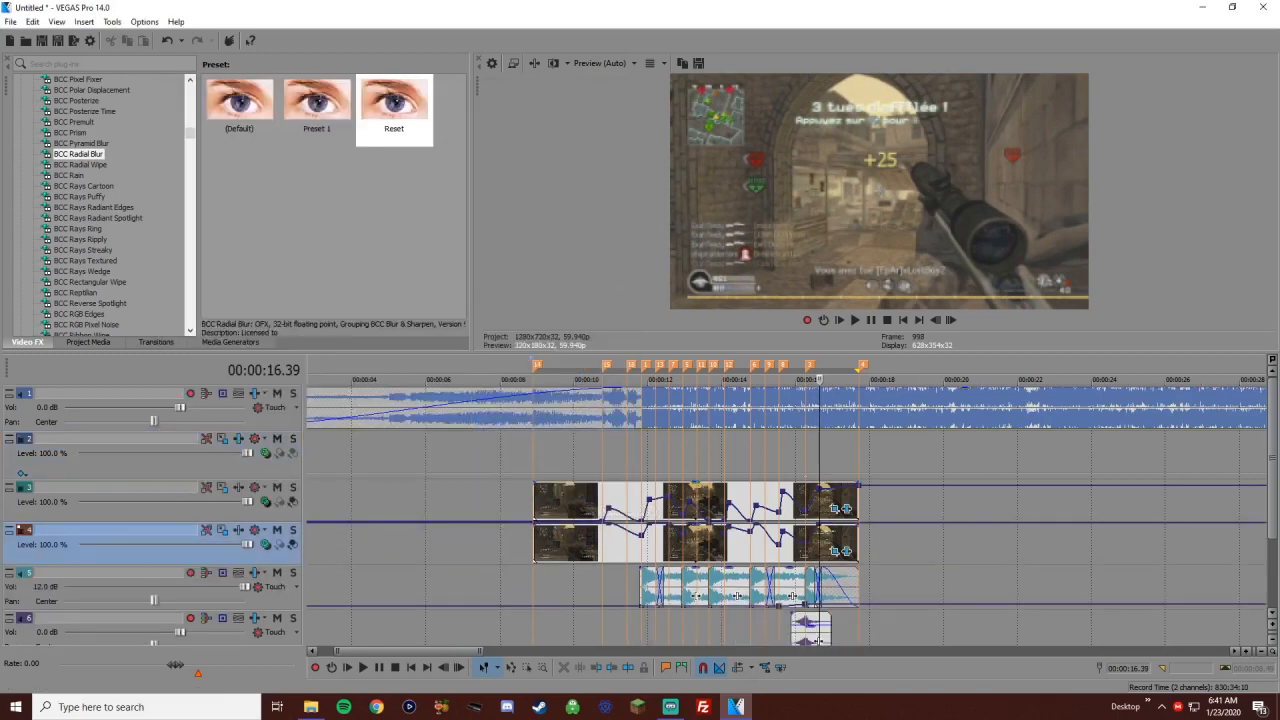
Apply Preset 1 to track 2's BCC Radial Blur at 00:00:16.39 for a Blur Amount of 10.20
click(238, 438)
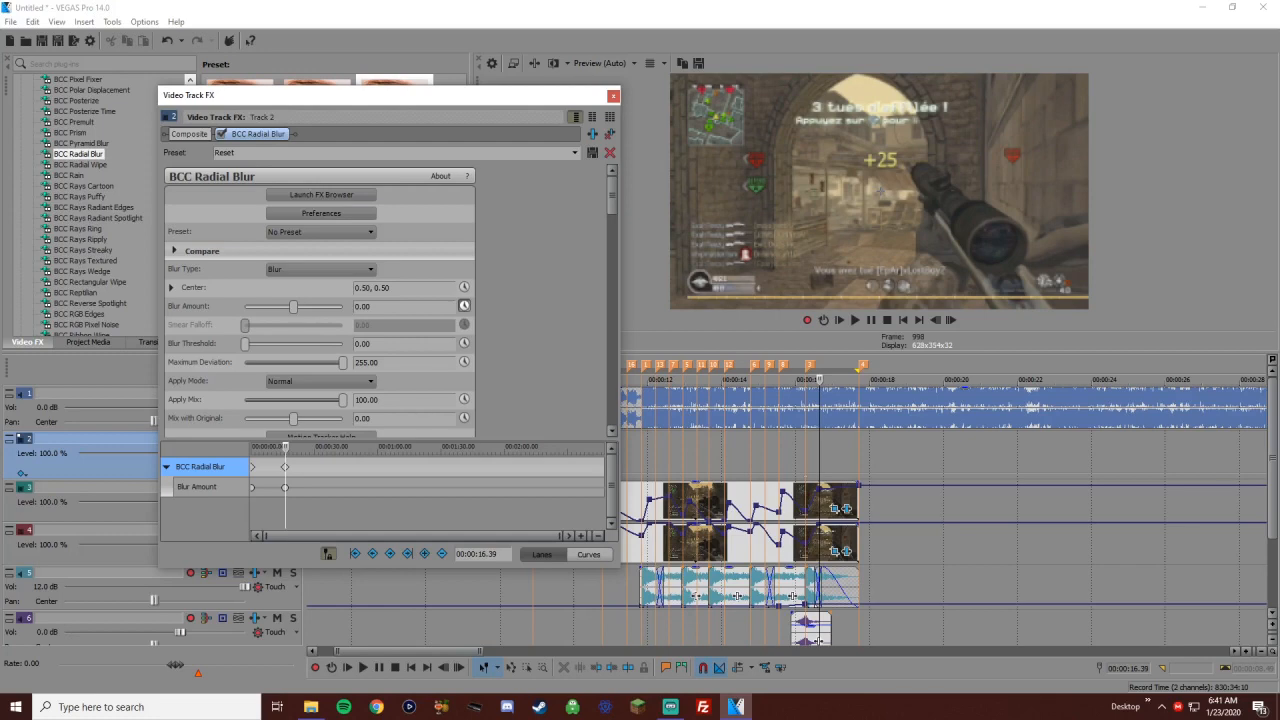
click(574, 152)
click(250, 175)
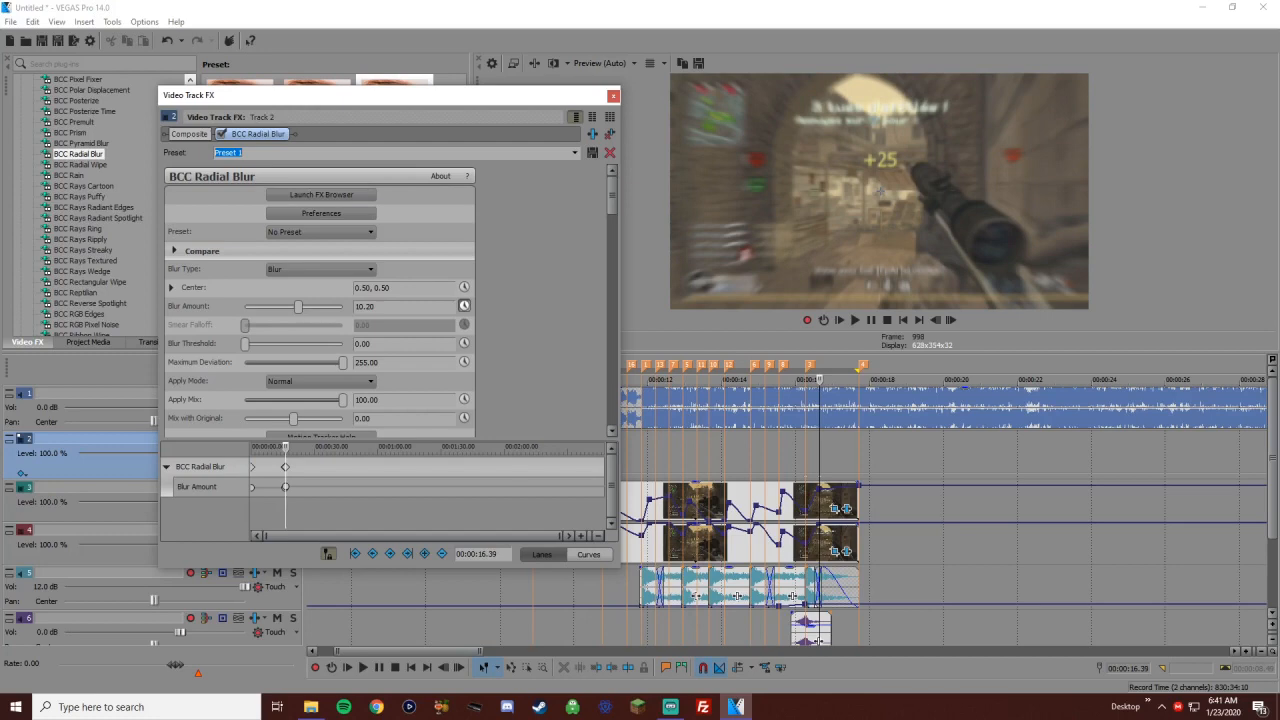
Add a keyframe to track 2's BCC Radial Blur at 00:00:17.43 with a Blur Amount of 12.93
click(858, 455)
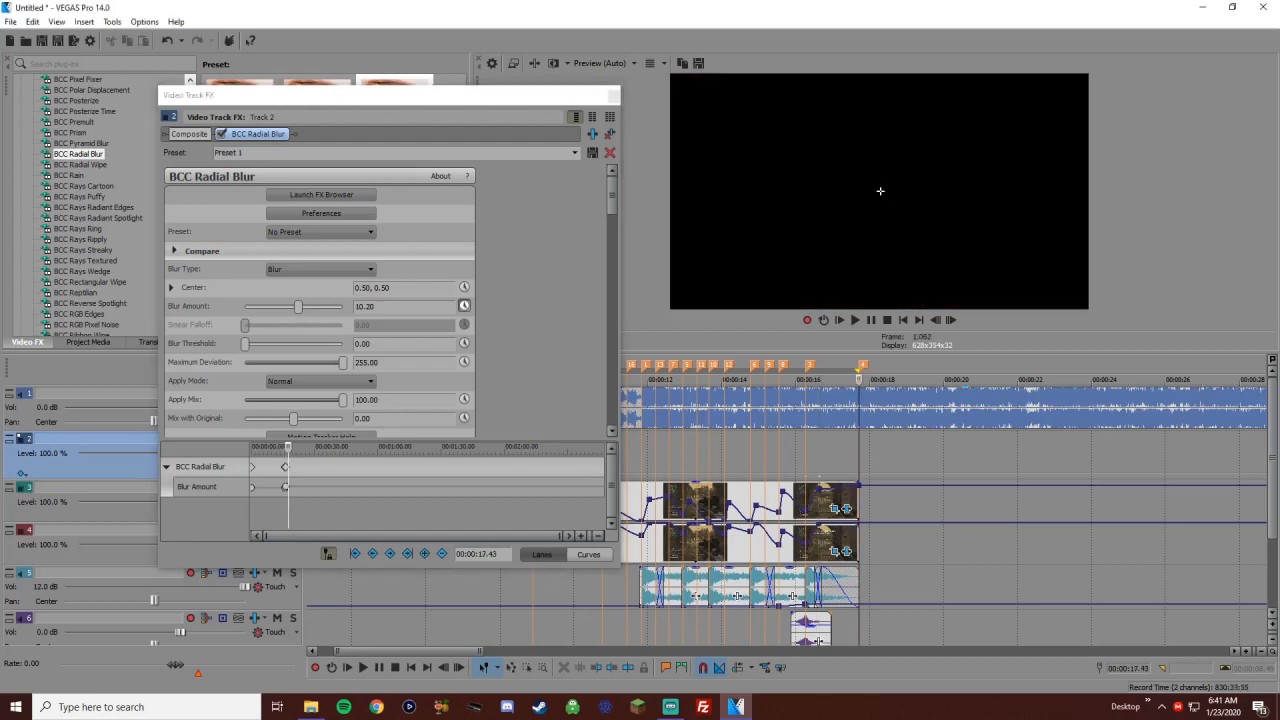
click(574, 152)
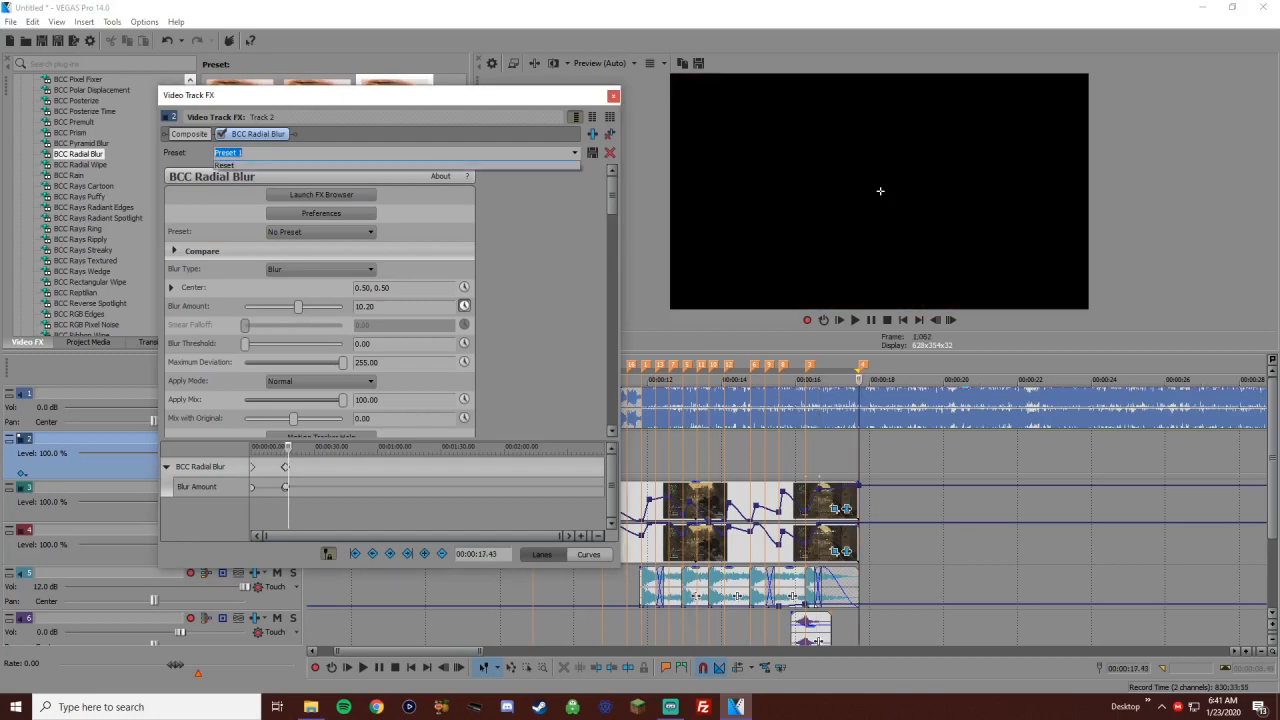
click(250, 175)
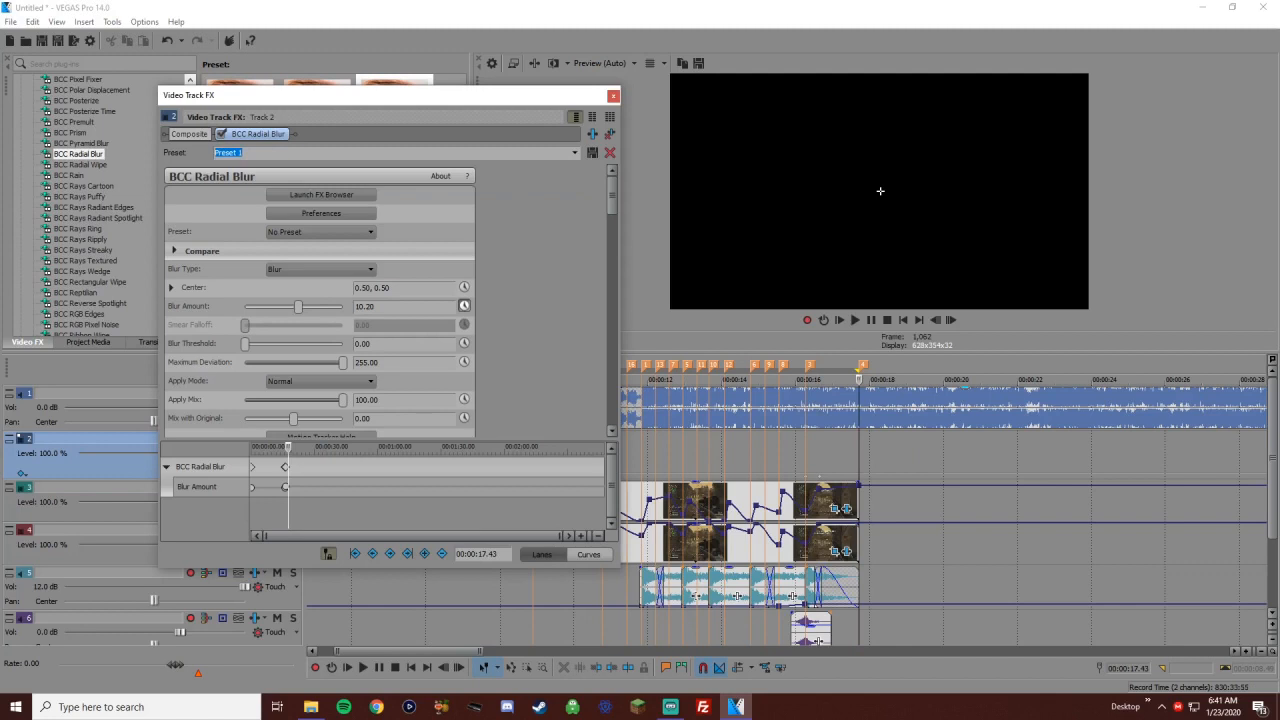
click(197, 486)
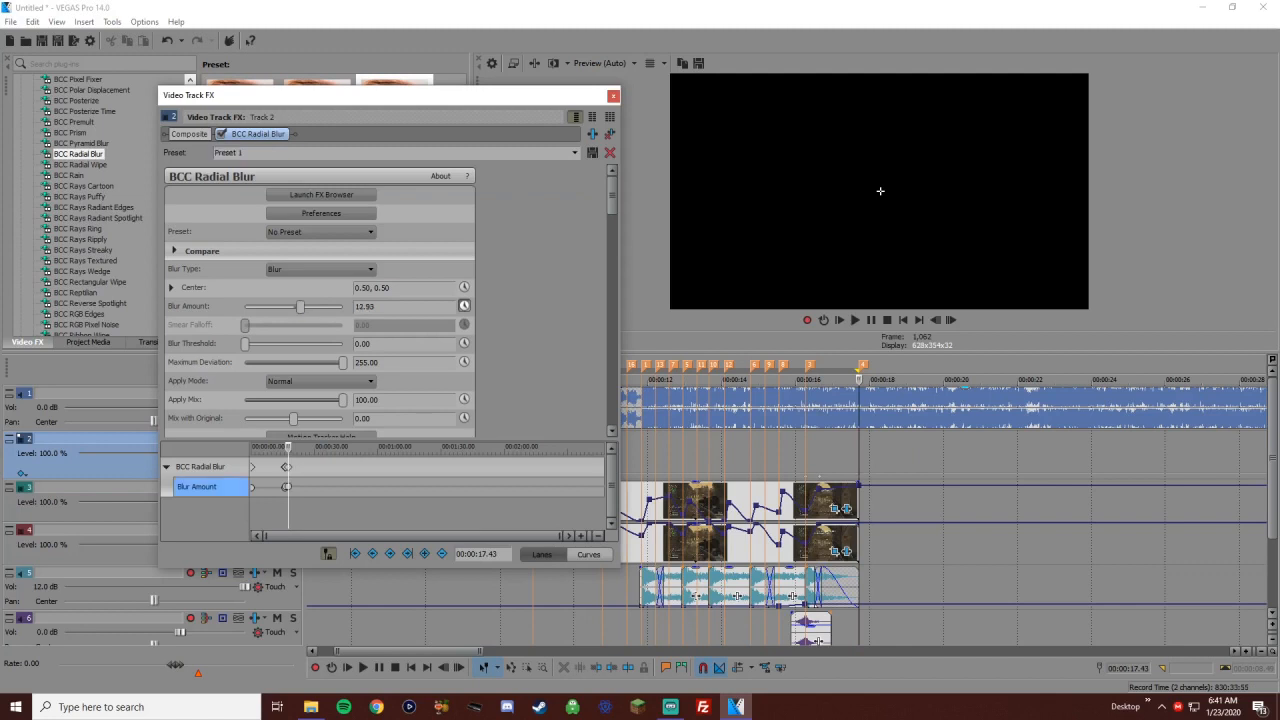
Replay the blur from 00:00:16.16 and inspect the frames at 00:00:16.30 and 00:00:16.38
click(805, 455)
key(space)
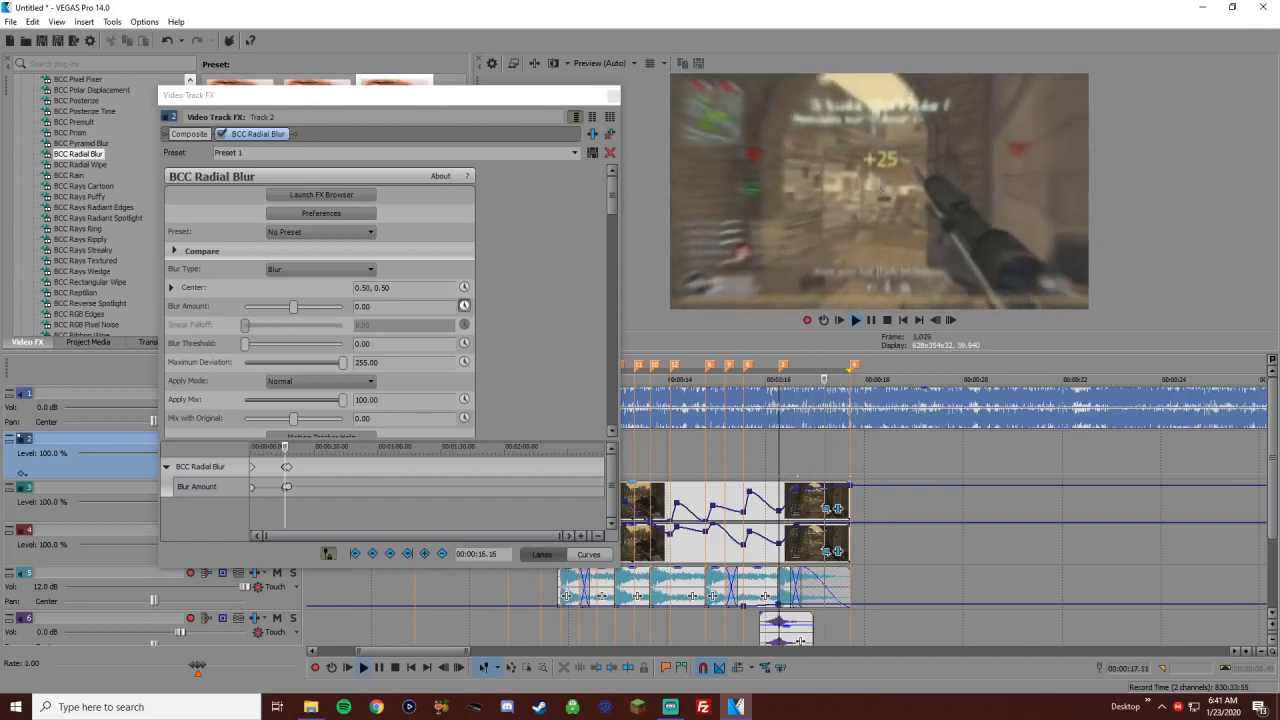
key(space)
click(797, 476)
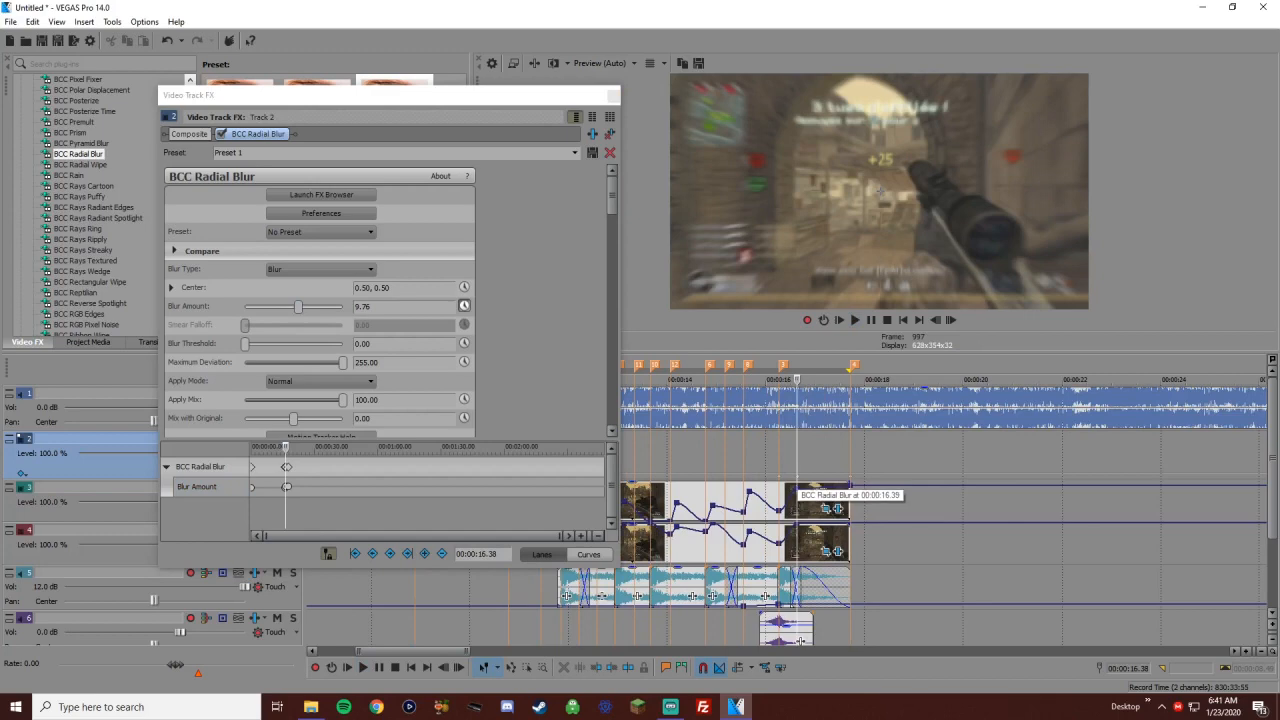
click(790, 476)
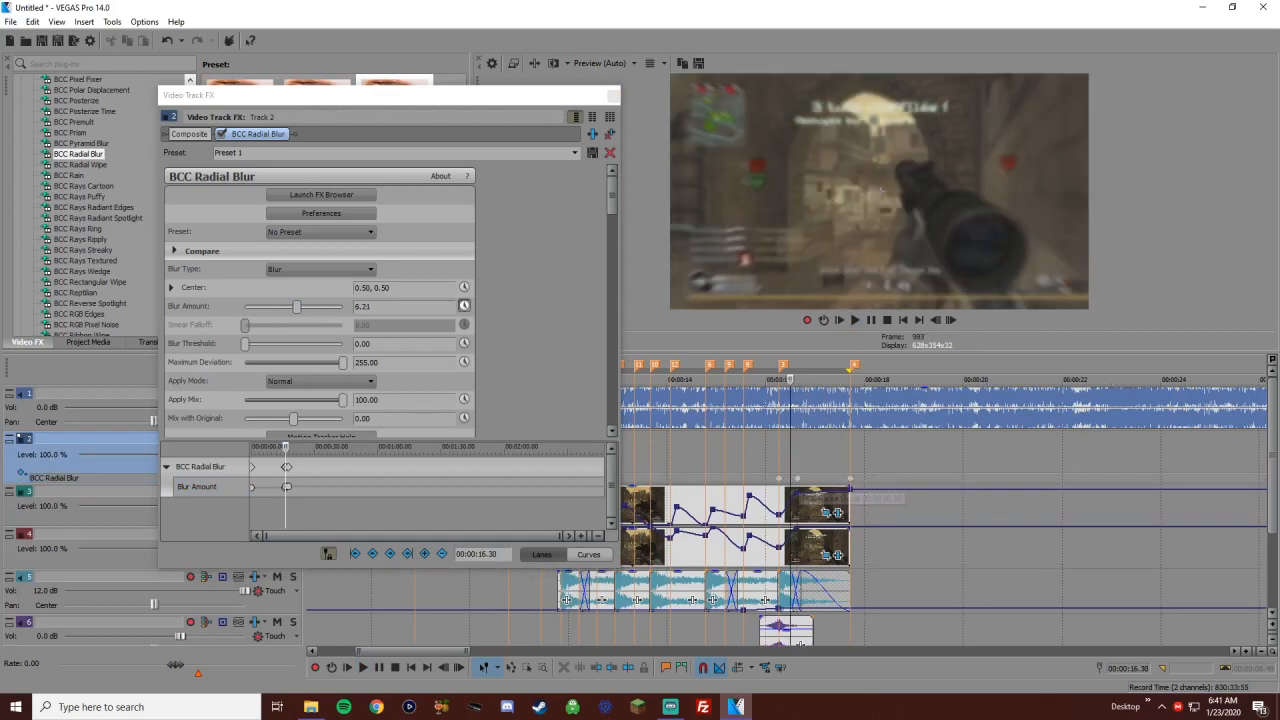
click(797, 480)
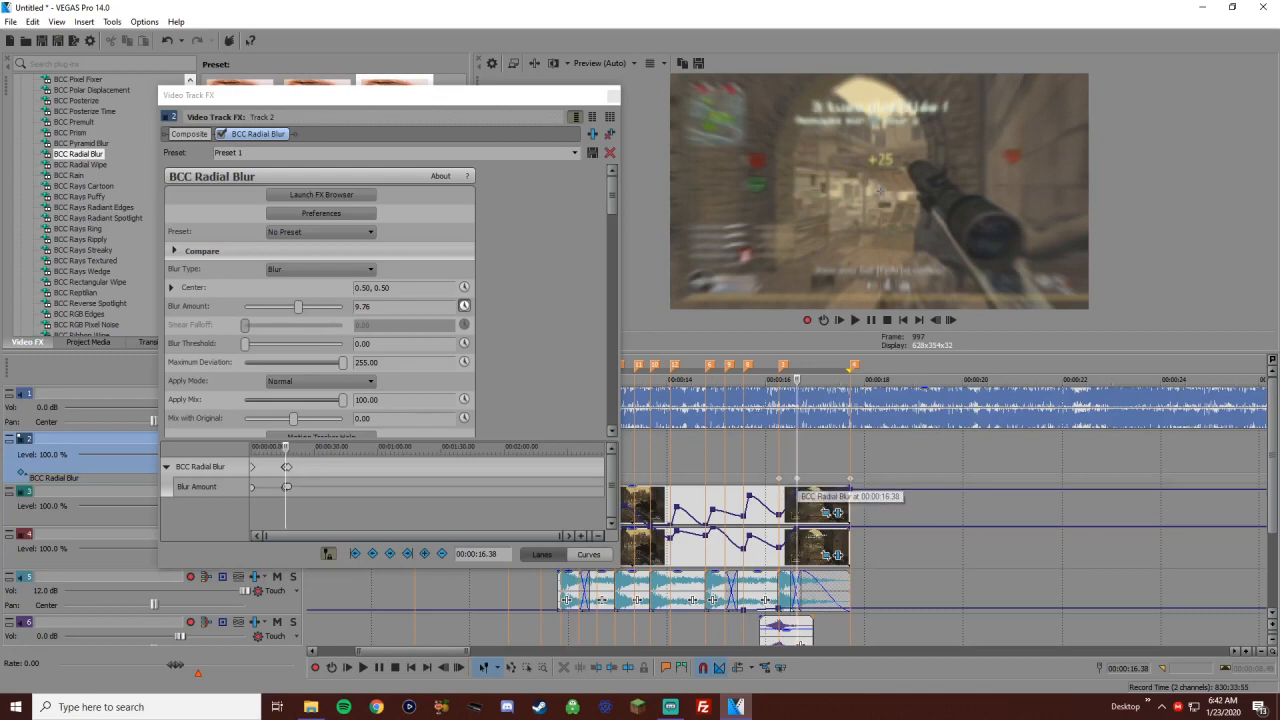
Remove track 2's Radial Blur keyframe at 00:00:17.43 and move the 00:00:16.38 keyframe to that time
double_click(850, 478)
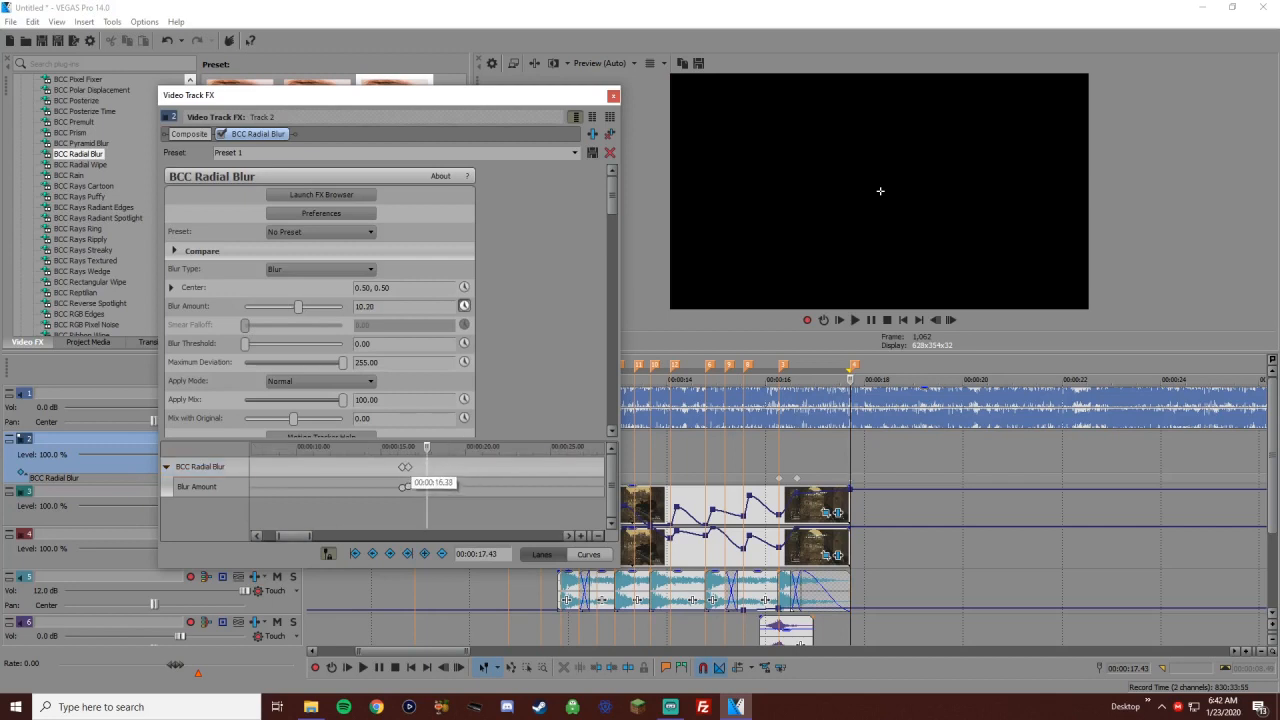
click(797, 478)
key(Delete)
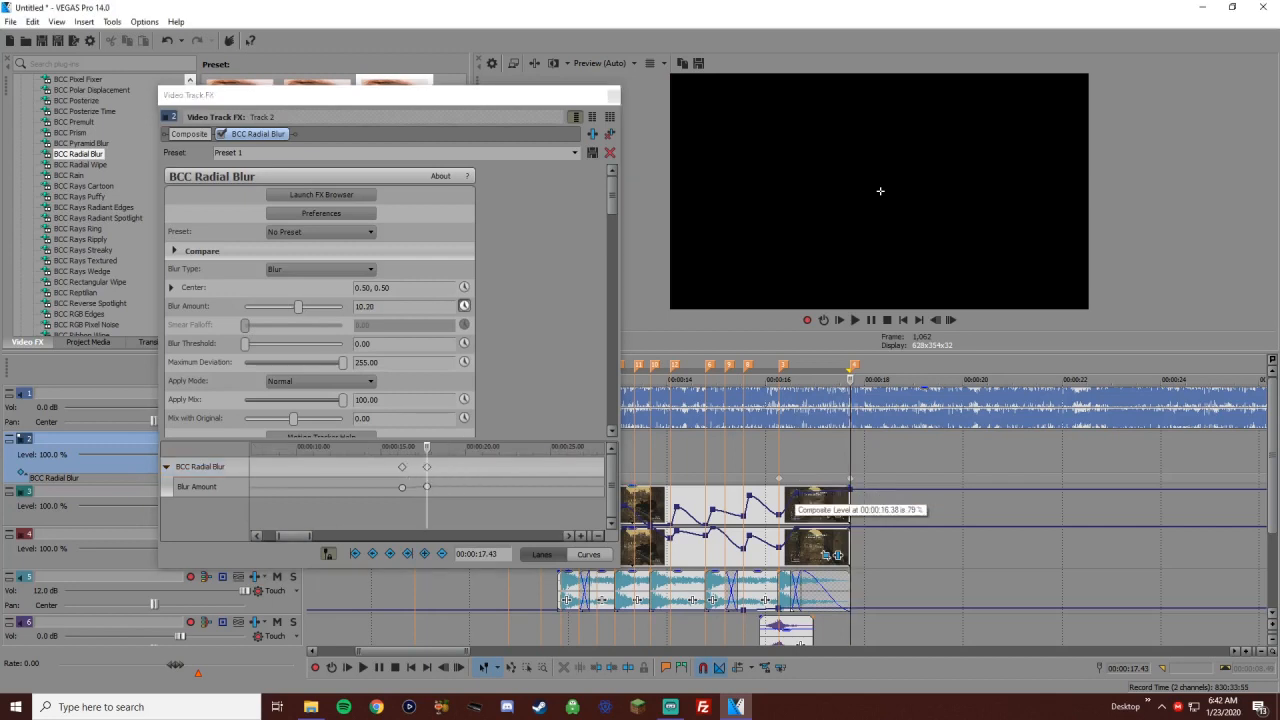
Move track 2's Radial Blur keyframe from 00:00:16.16 to 00:00:16.36, replay the ending, and close the effect settings
click(797, 478)
drag(779, 478, 796, 478)
key(space)
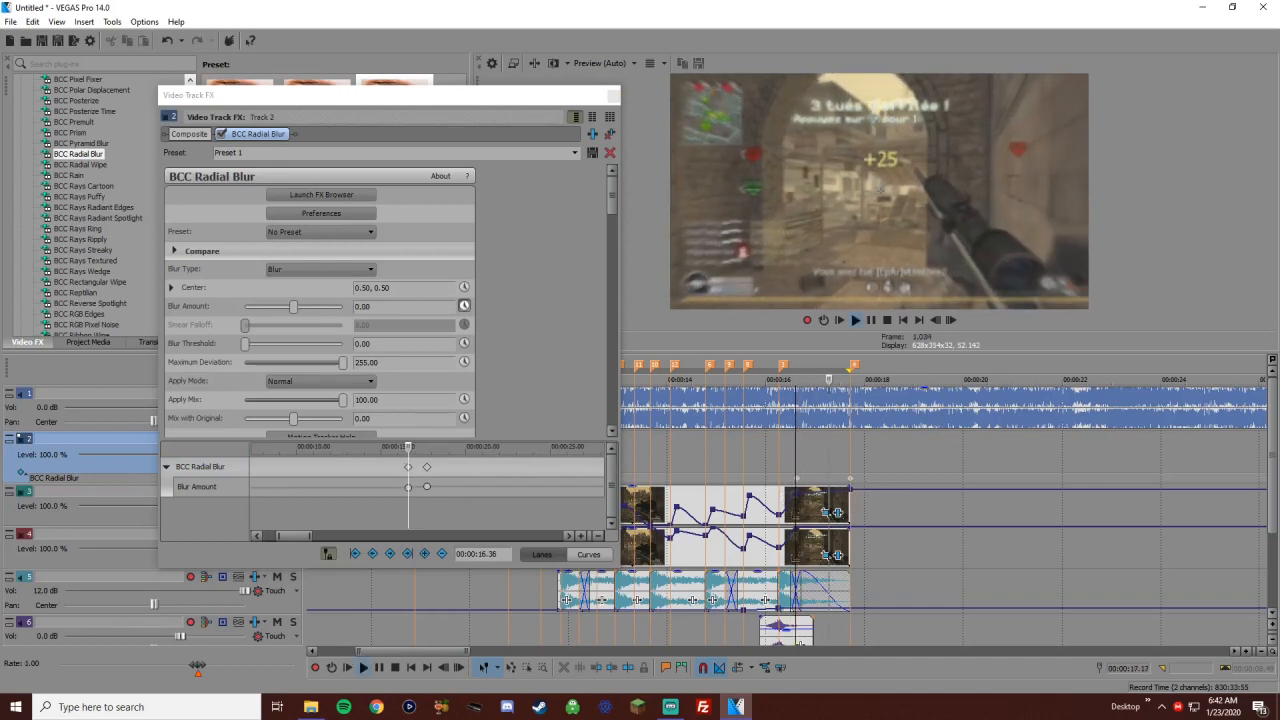
key(space)
key(alt+F4)
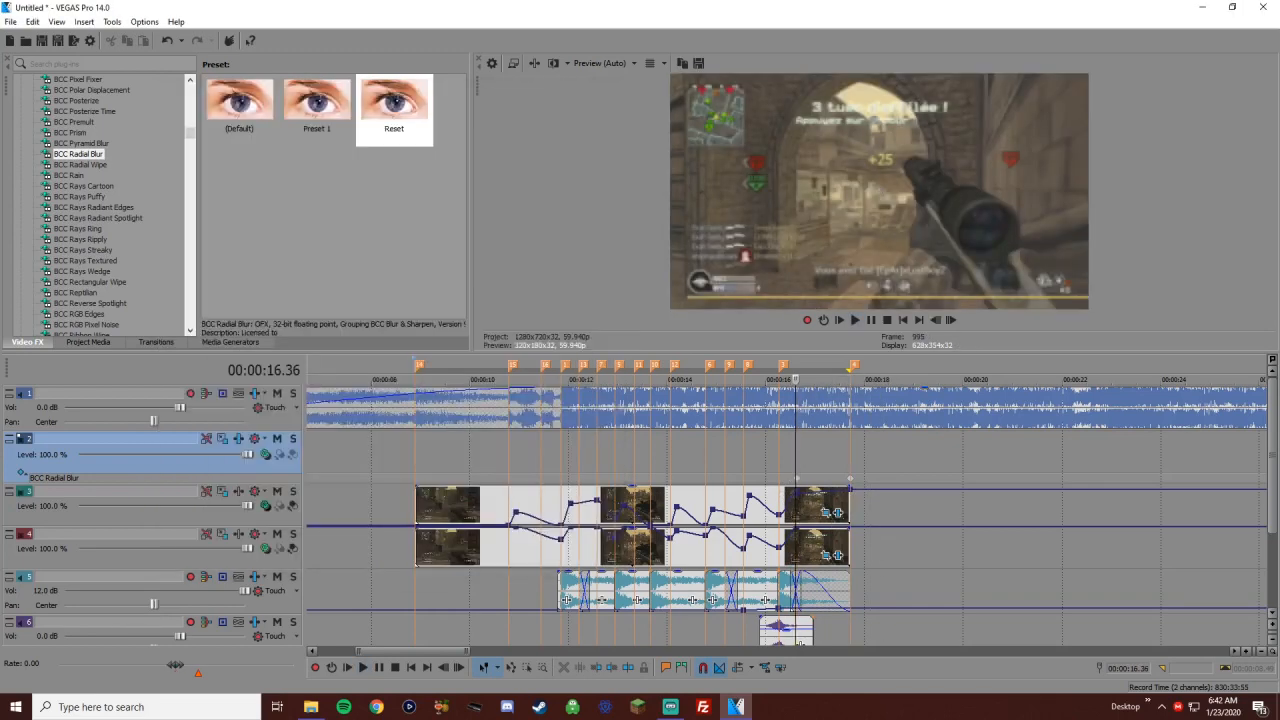
Replay the whole edited clip up to its ending, restarting from 00:00:08.53, to review the Radial Blur
click(498, 377)
key(space)
scroll(500, 377, down, 1)
scroll(500, 377, up, 1)
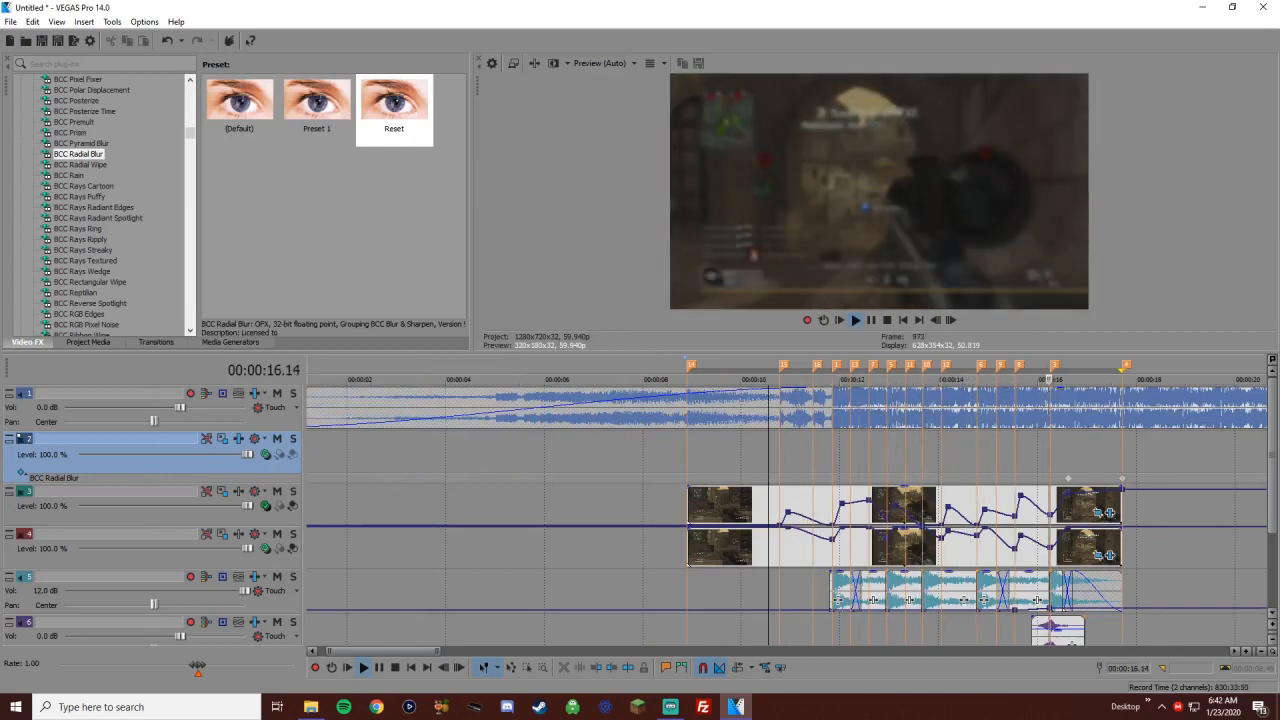
scroll(787, 515, down, 3)
key(space)
key(ctrl+Left)
key(space)
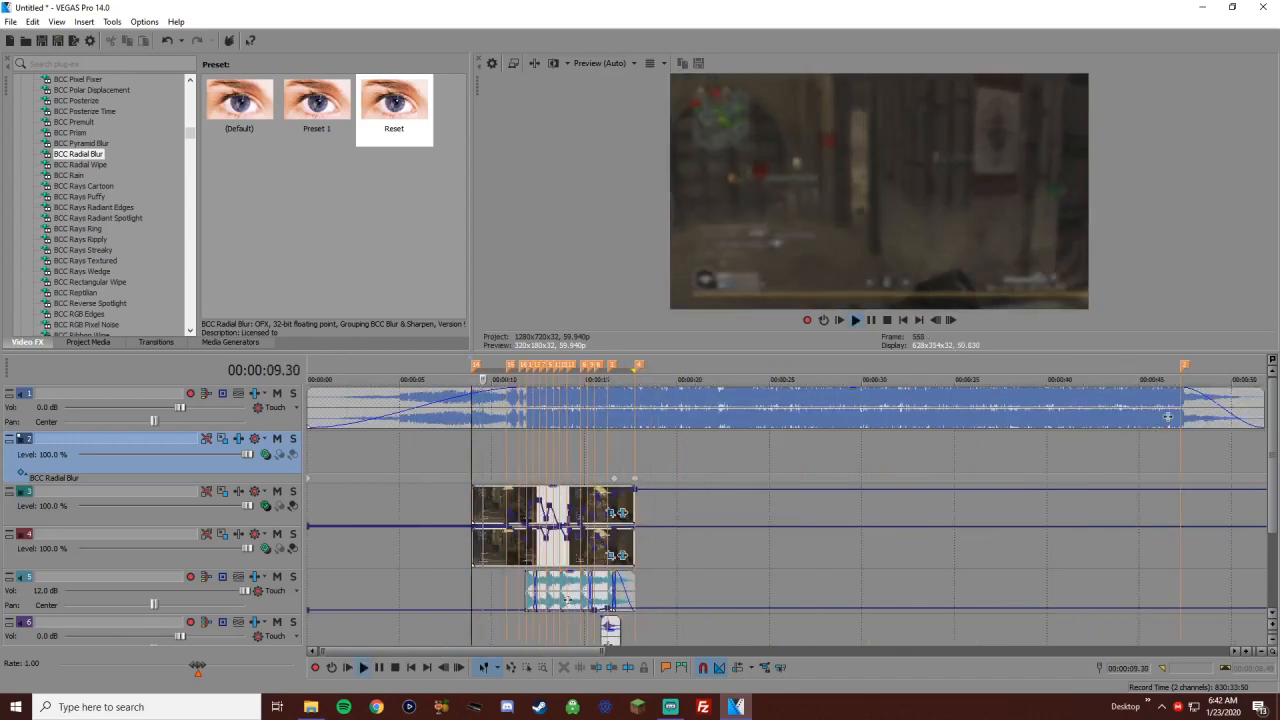
key(space)
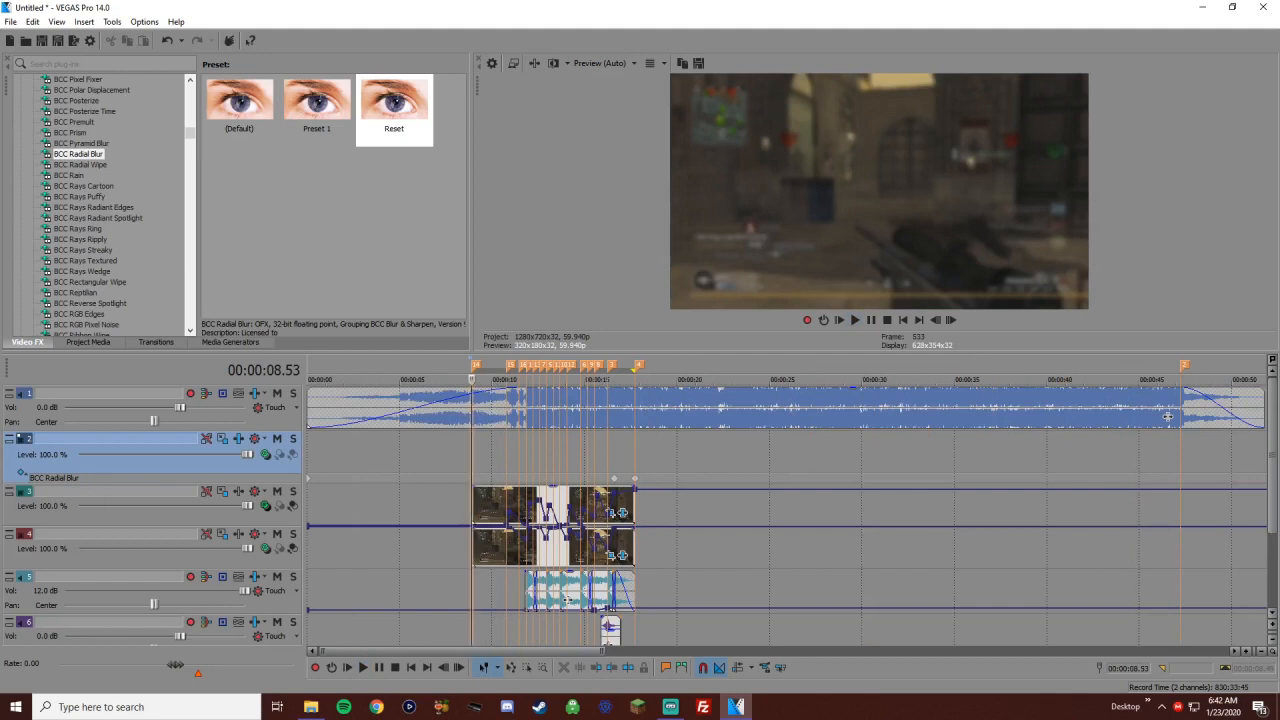
Add the default HSL Adjust effect to track 2 after BCC Radial Blur and show its settings
scroll(100, 205, up, 15)
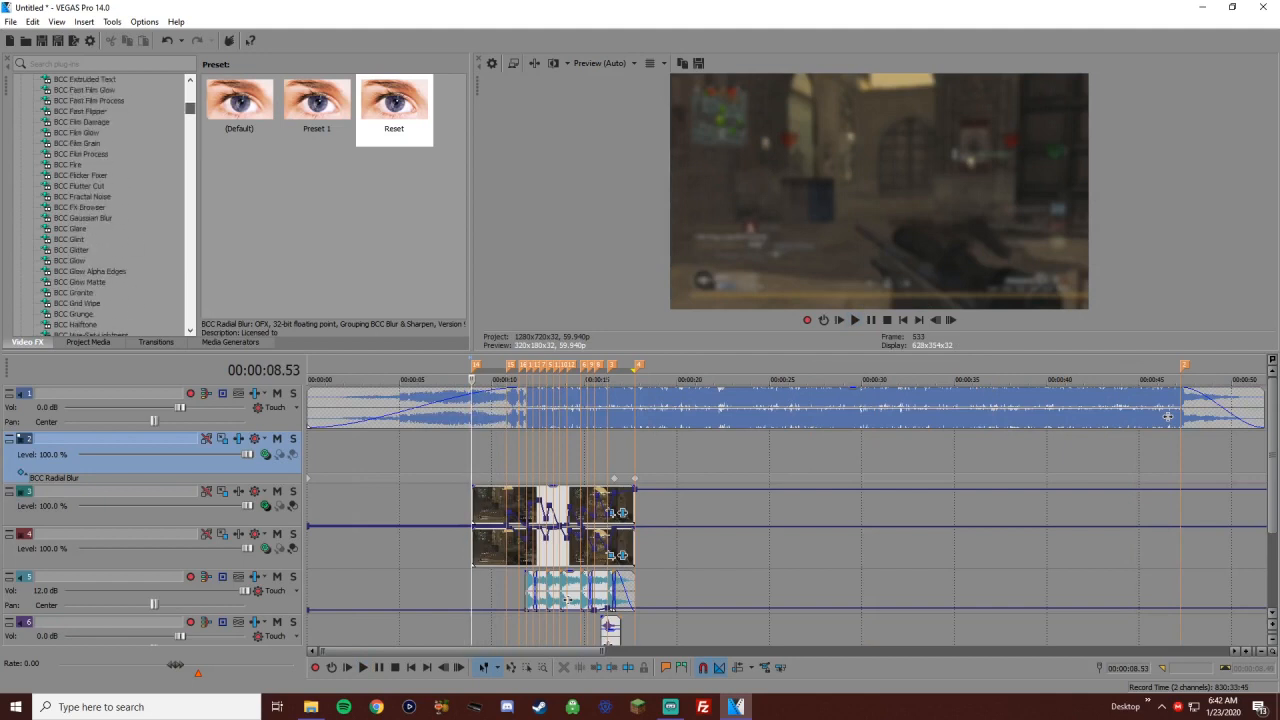
scroll(100, 205, down, 20)
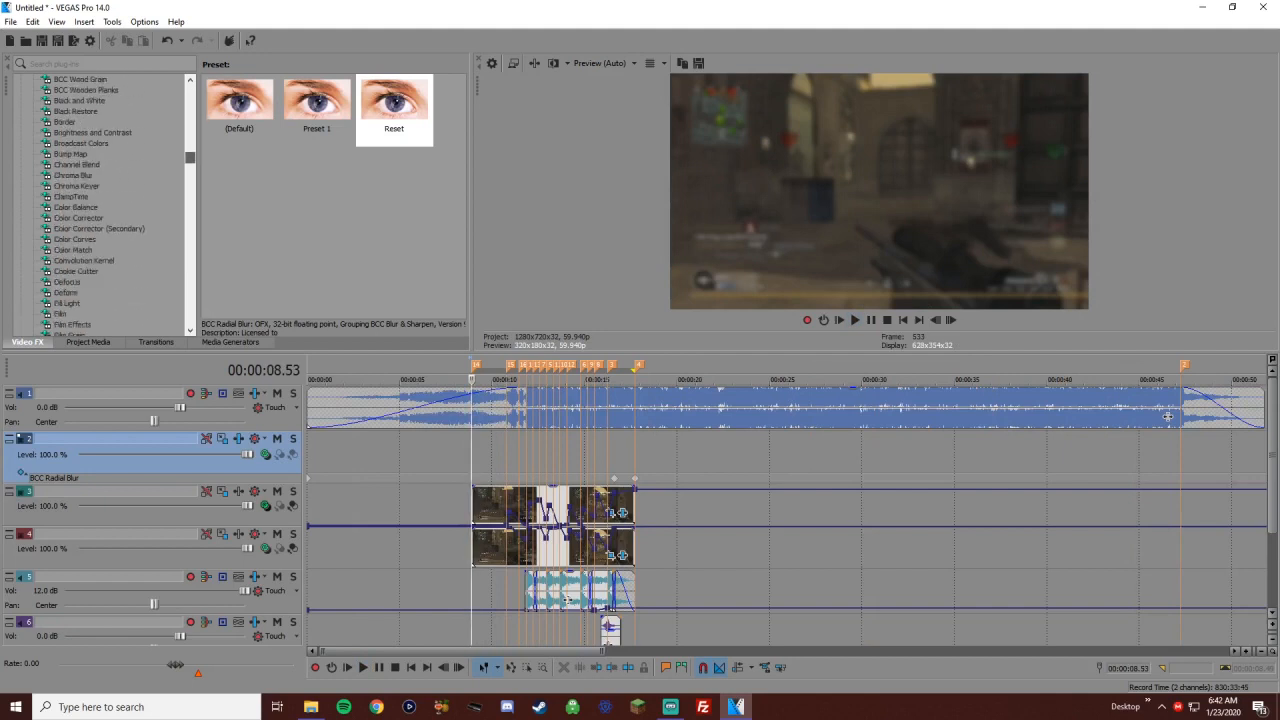
click(71, 250)
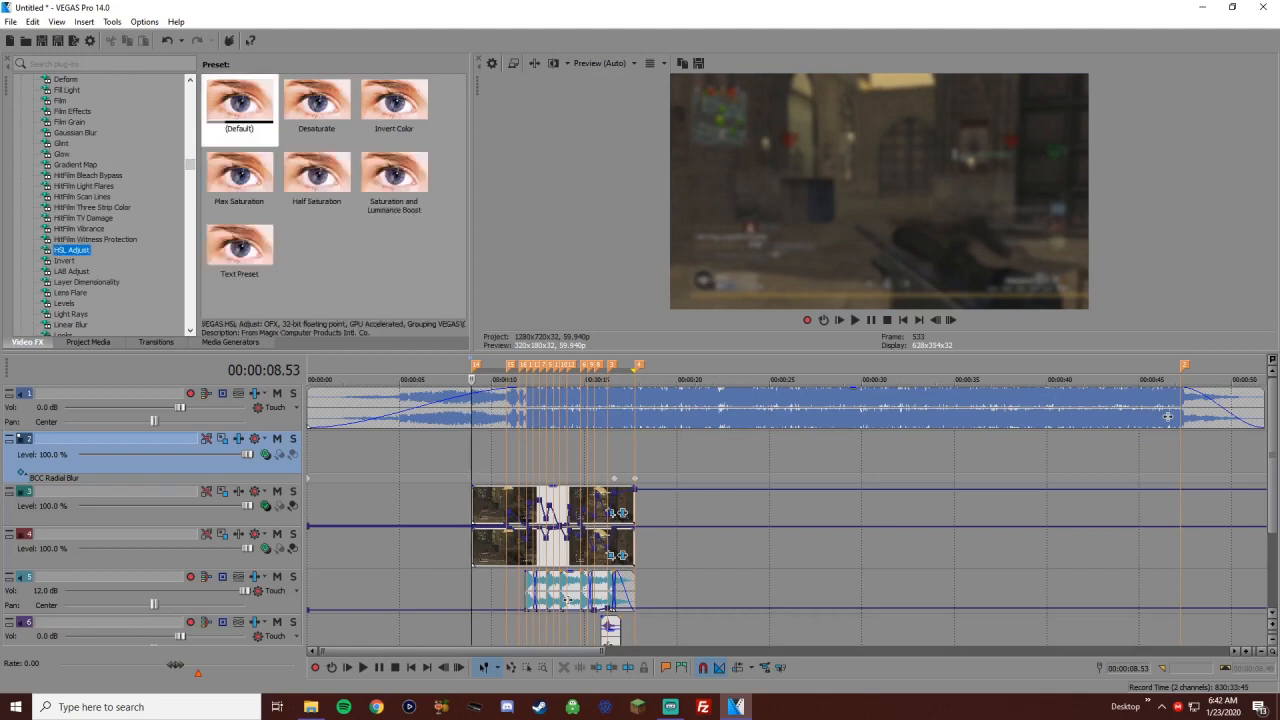
click(239, 105)
drag(239, 105, 120, 455)
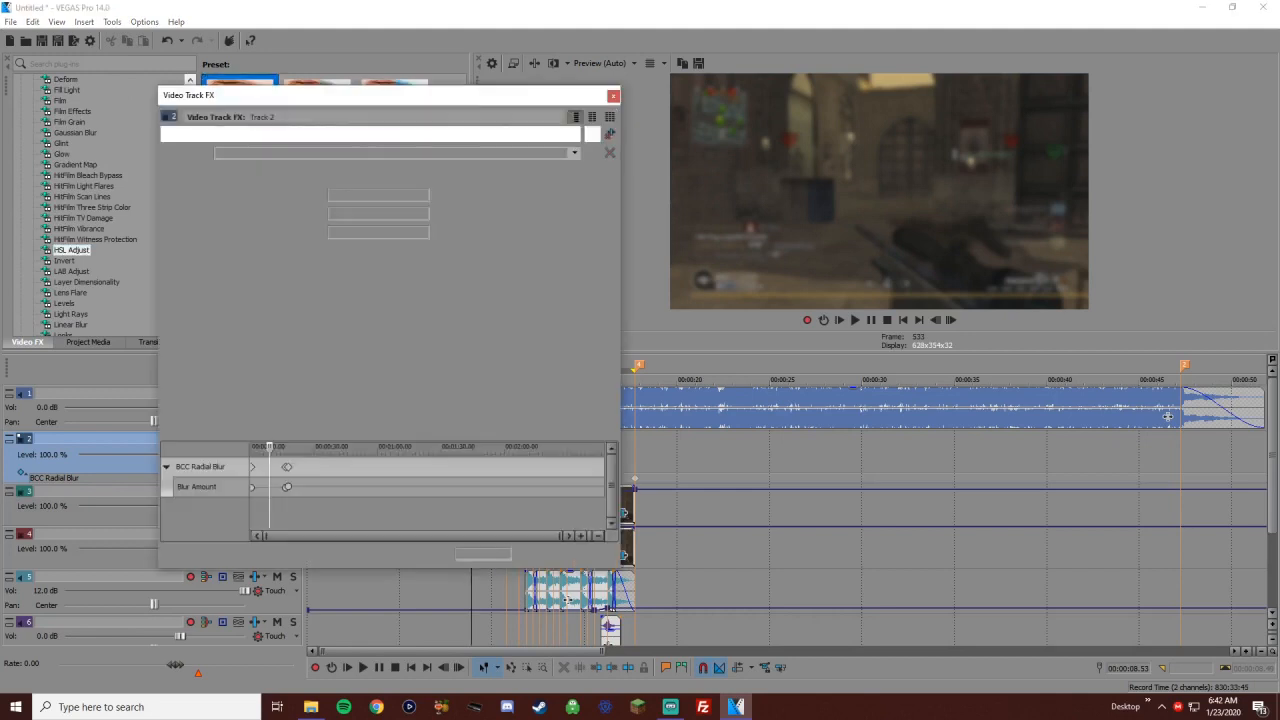
click(257, 134)
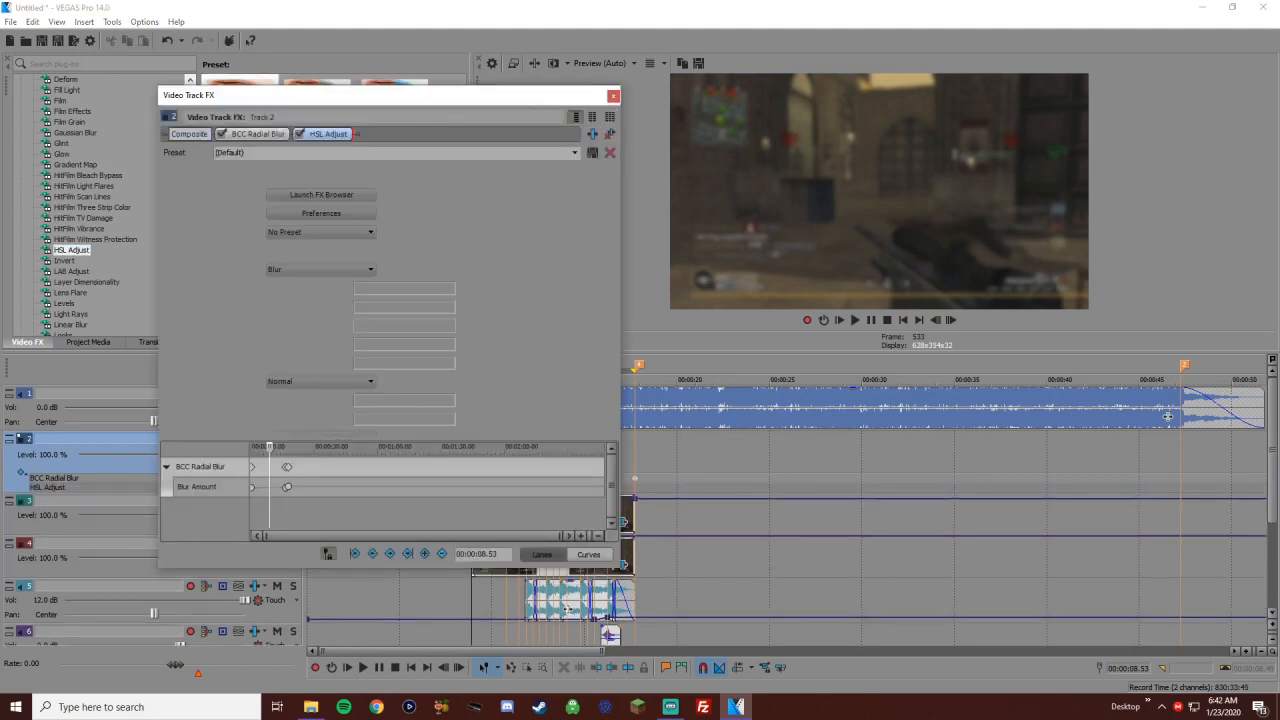
key(ctrl+z)
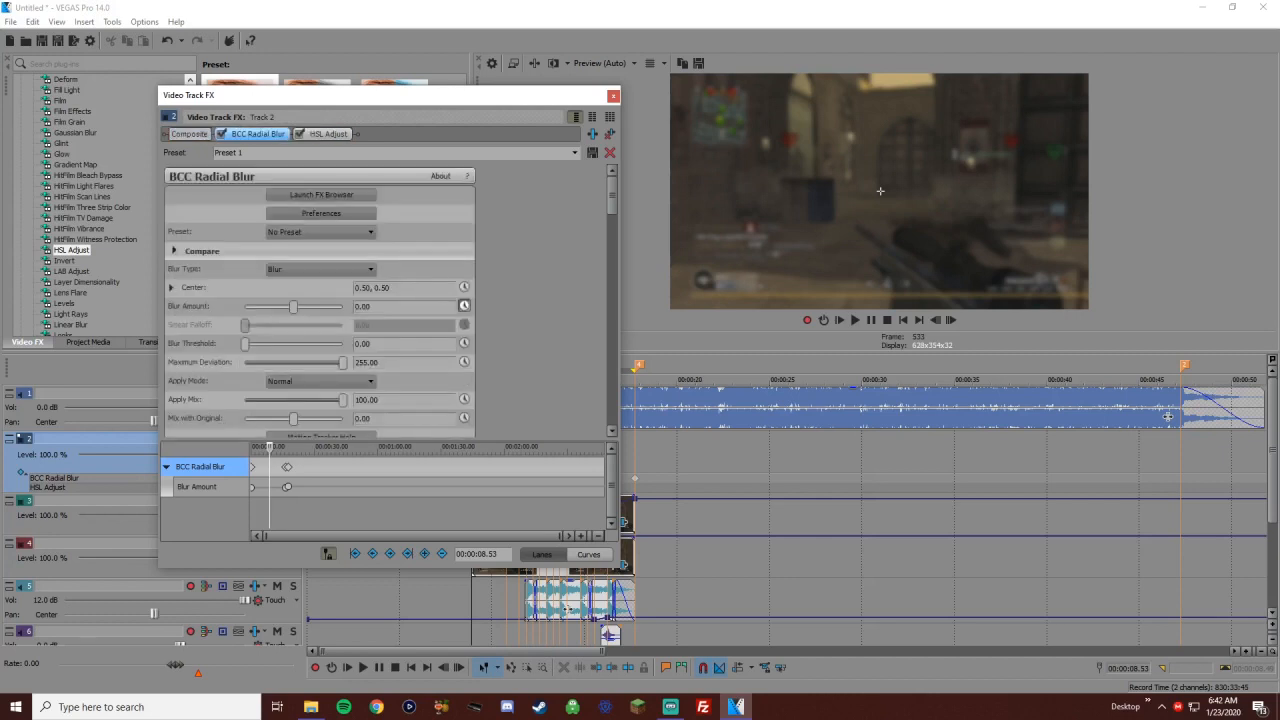
click(328, 134)
mouse_move(222, 194)
mouse_down()
mouse_move(280, 194)
mouse_move(220, 194)
mouse_up()
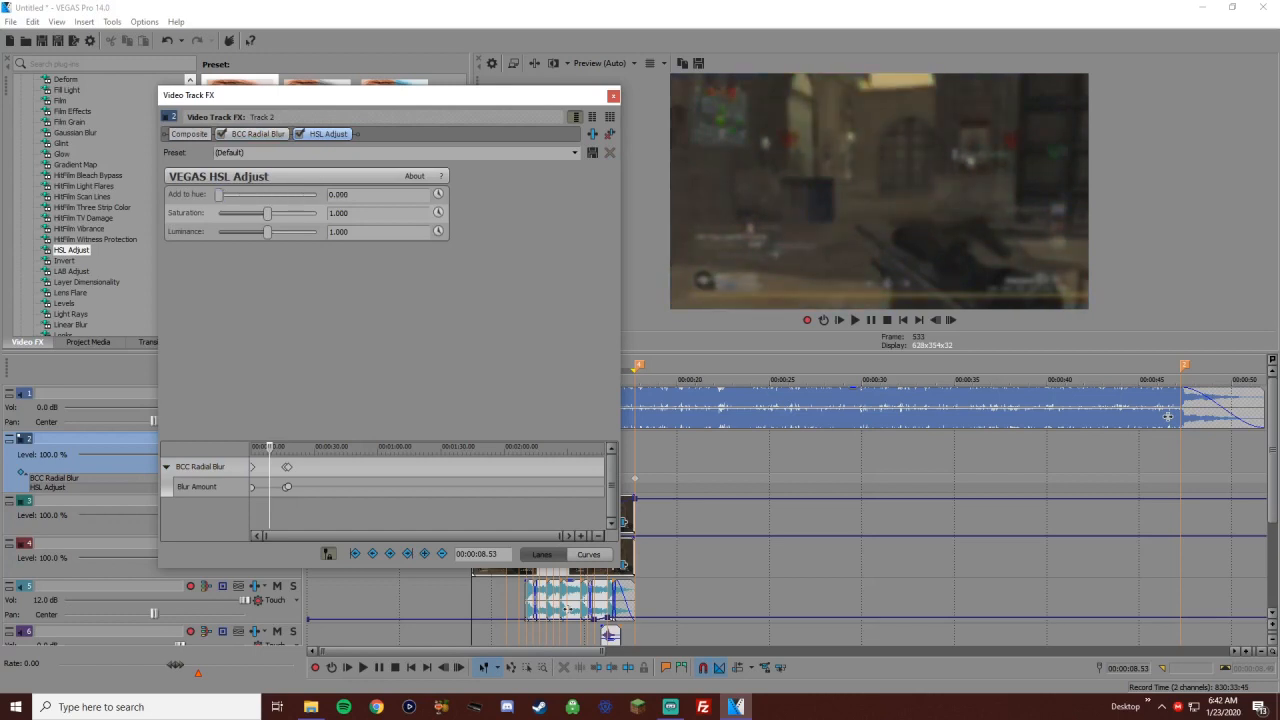
Animate HSL Adjust's saturation on track 2, with a keyframe at 00:00:10.47 set to 0.395
click(437, 212)
click(253, 507)
click(506, 600)
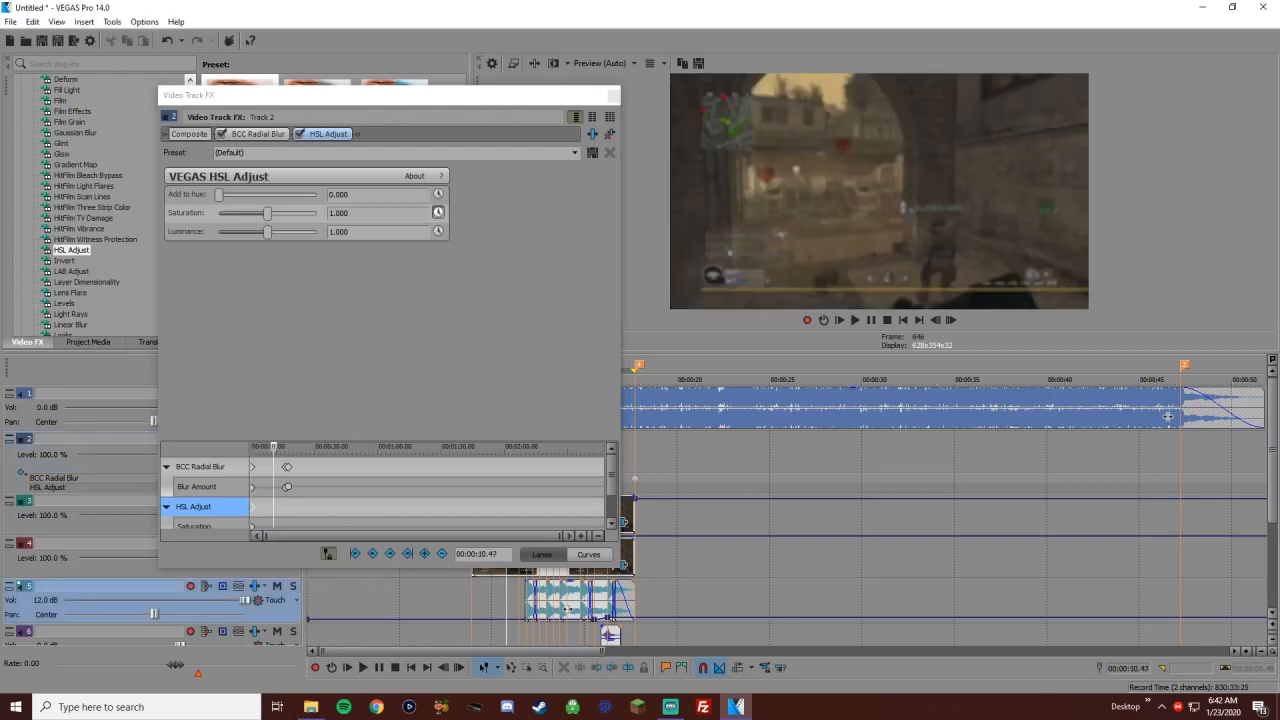
mouse_move(253, 507)
mouse_down()
mouse_move(275, 521)
mouse_move(273, 506)
mouse_up()
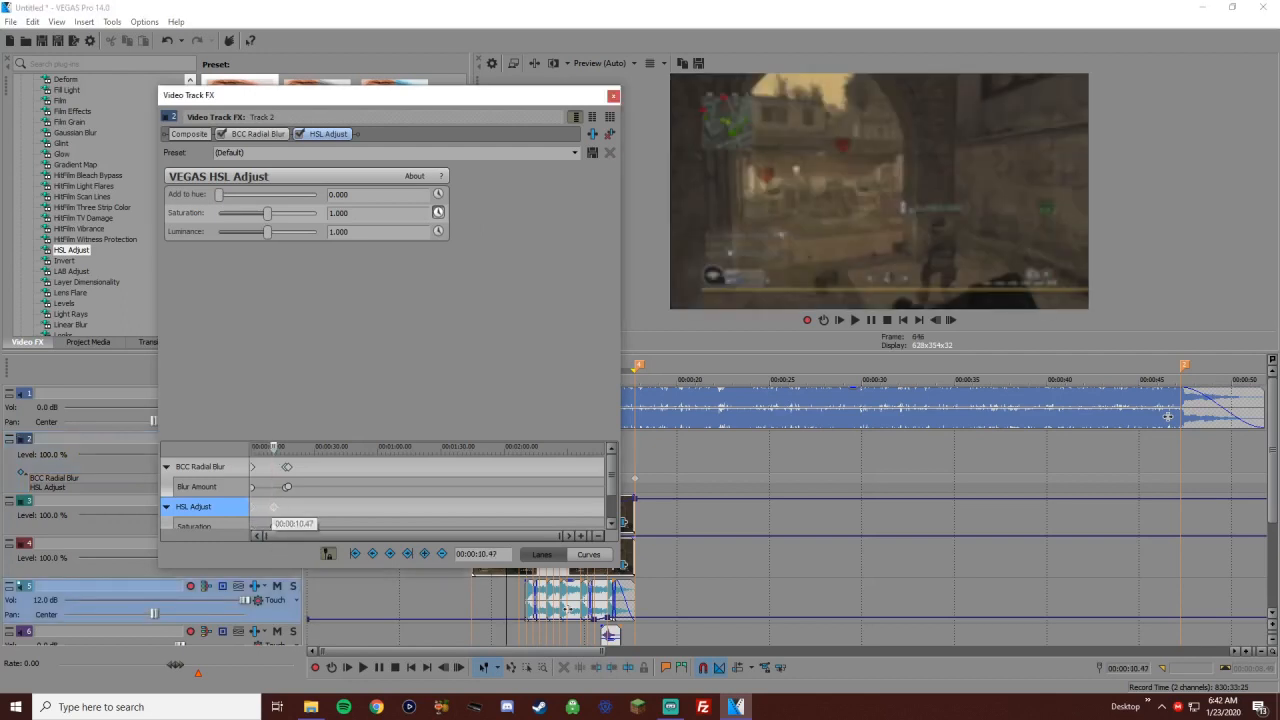
drag(267, 213, 258, 213)
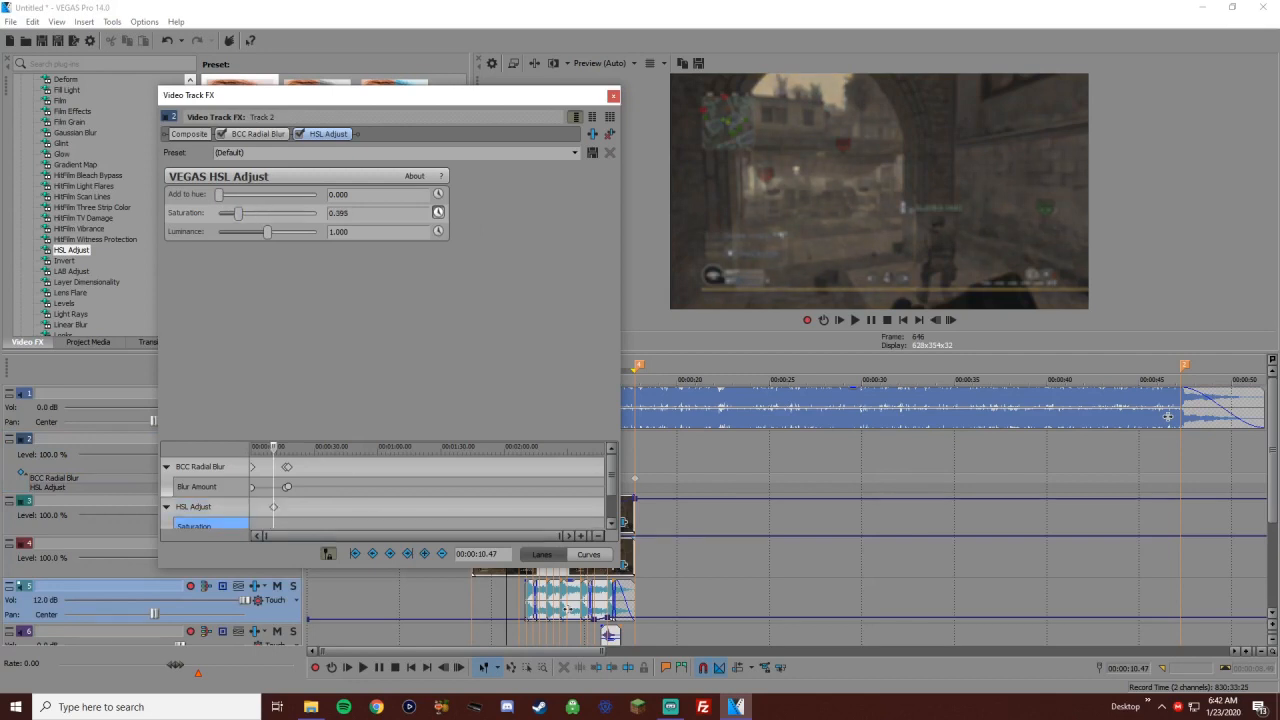
Set a track 2 HSL Adjust keyframe with saturation 0.000 at the clip's start, 00:00:08.53, and preview the transition
click(258, 507)
drag(238, 213, 225, 213)
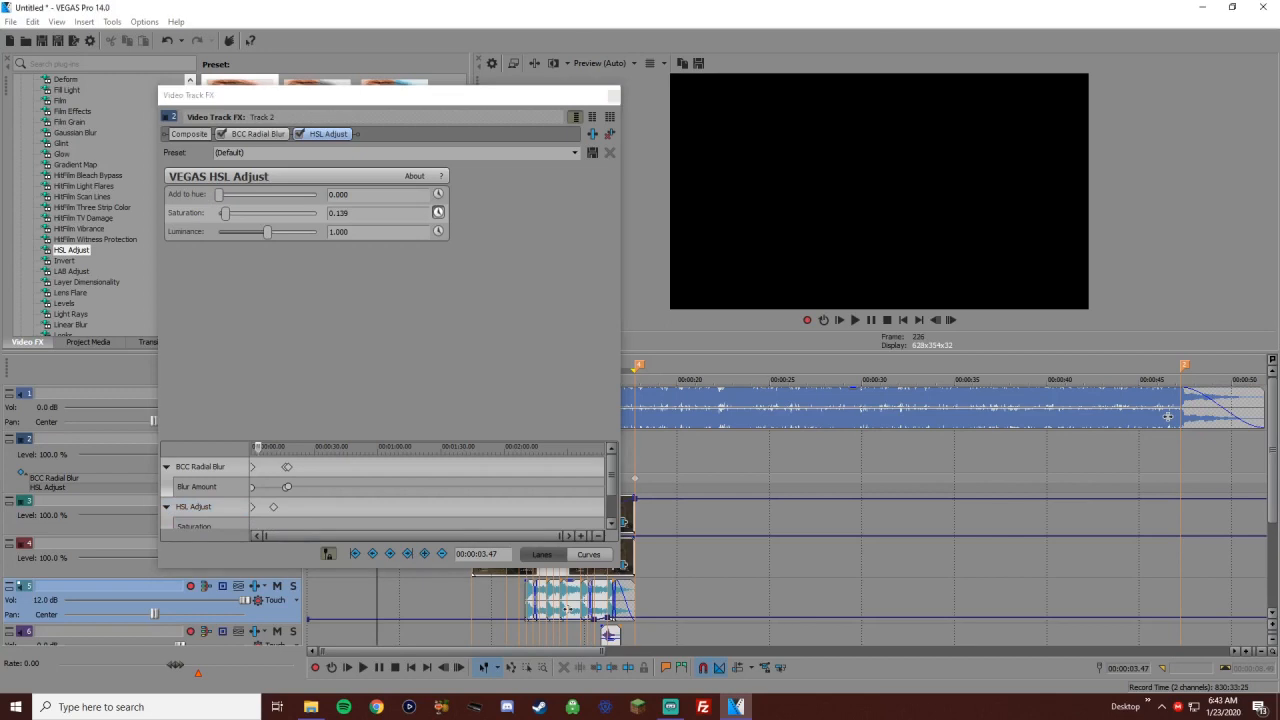
click(471, 600)
mouse_move(273, 507)
mouse_down()
mouse_move(288, 507)
mouse_move(269, 507)
mouse_up()
click(273, 507)
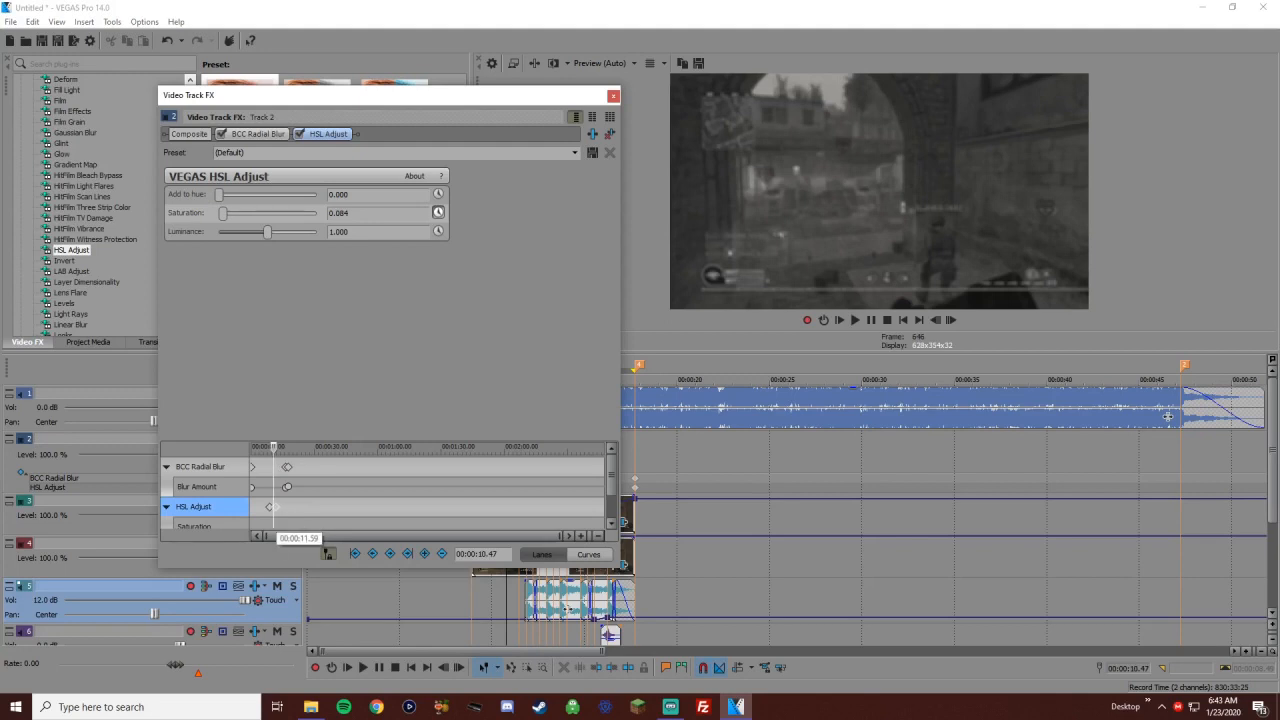
key(space)
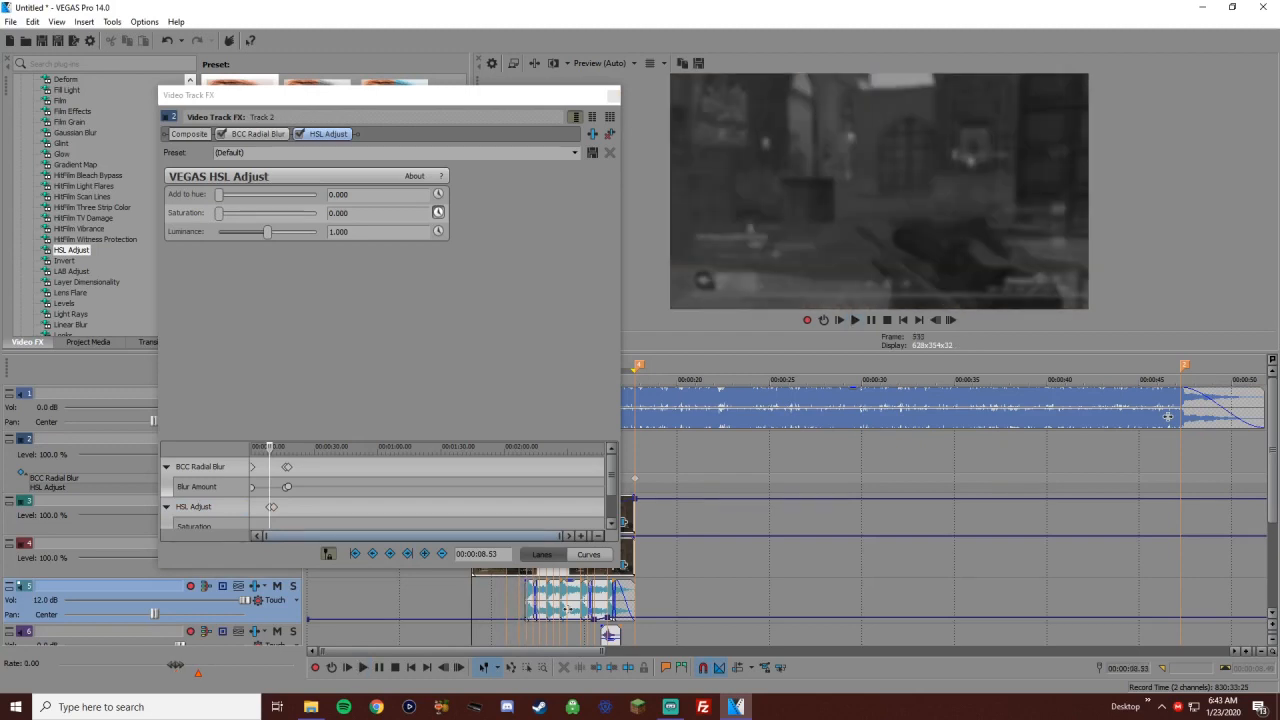
key(space)
click(268, 507)
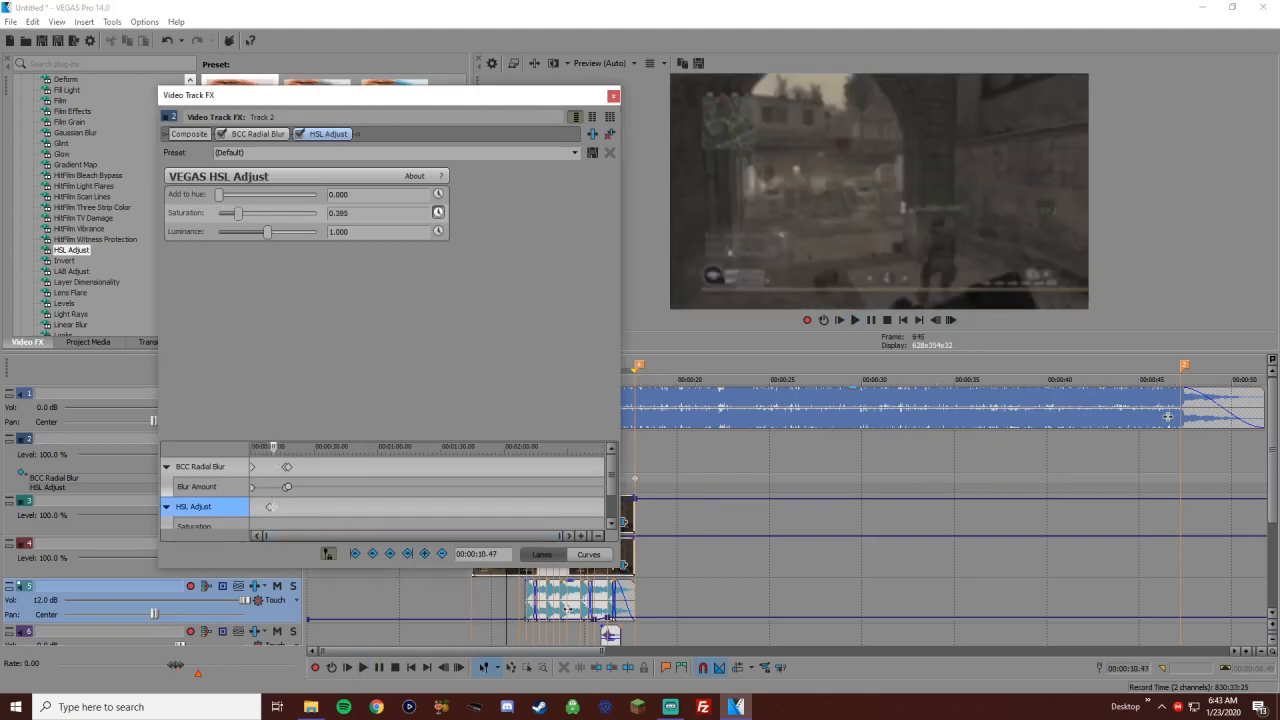
Add an HSL Adjust keyframe at 00:00:10.57, raising track 2's saturation to about 0.748
click(951, 320)
click(951, 320)
click(951, 320)
click(951, 320)
click(951, 320)
click(951, 320)
click(951, 320)
click(951, 320)
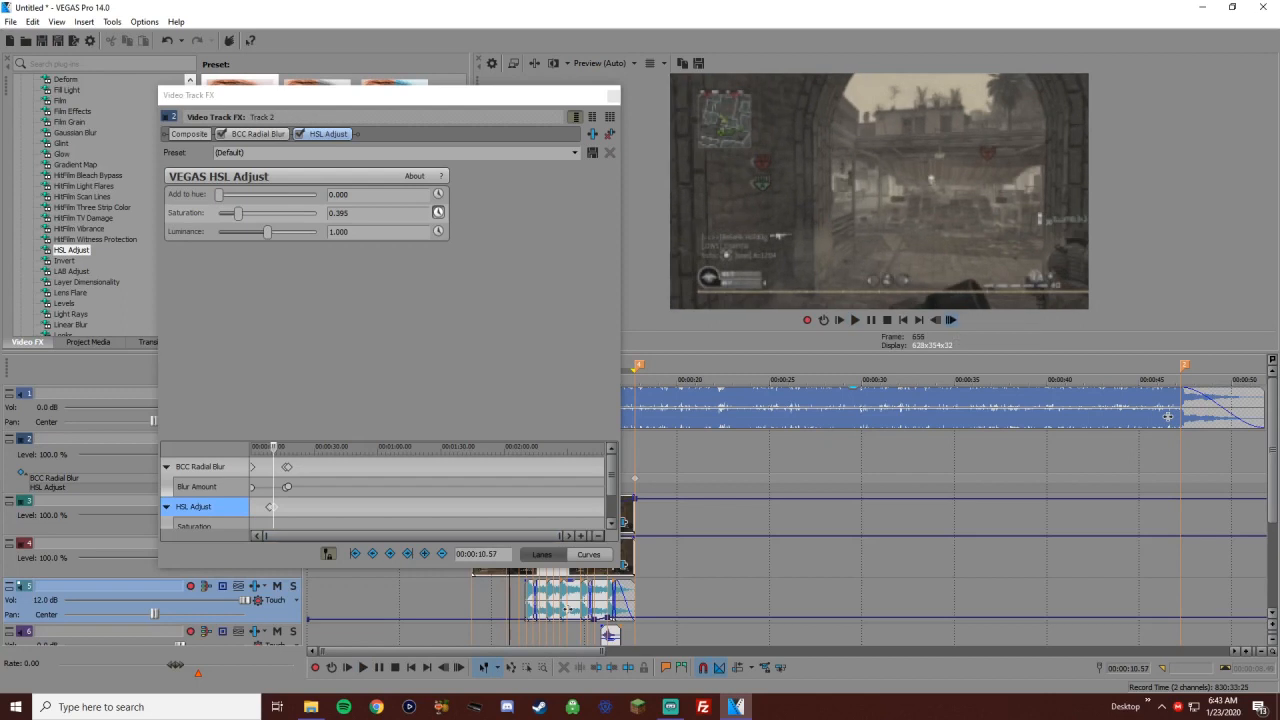
drag(238, 213, 251, 213)
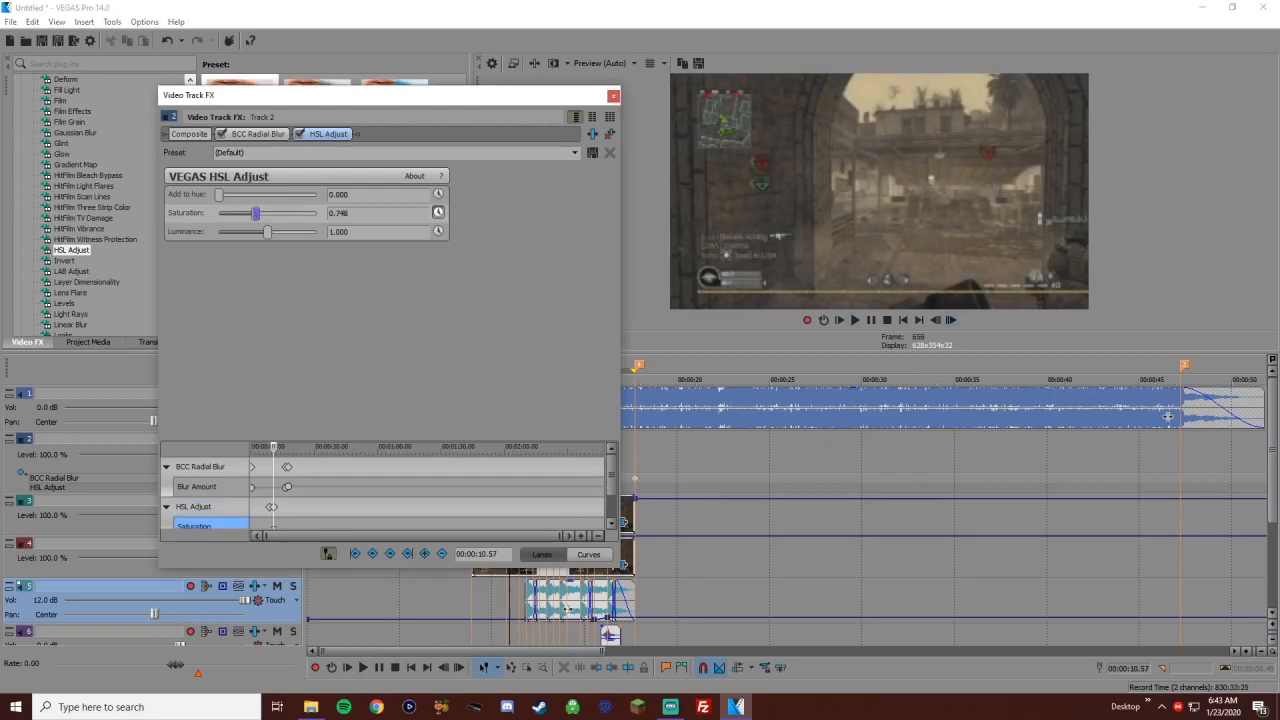
Keyframe track 2's saturation at 0.422 at 00:00:11.47, reset it to 1.000 at 00:00:12.10, and close the effect settings
key(space)
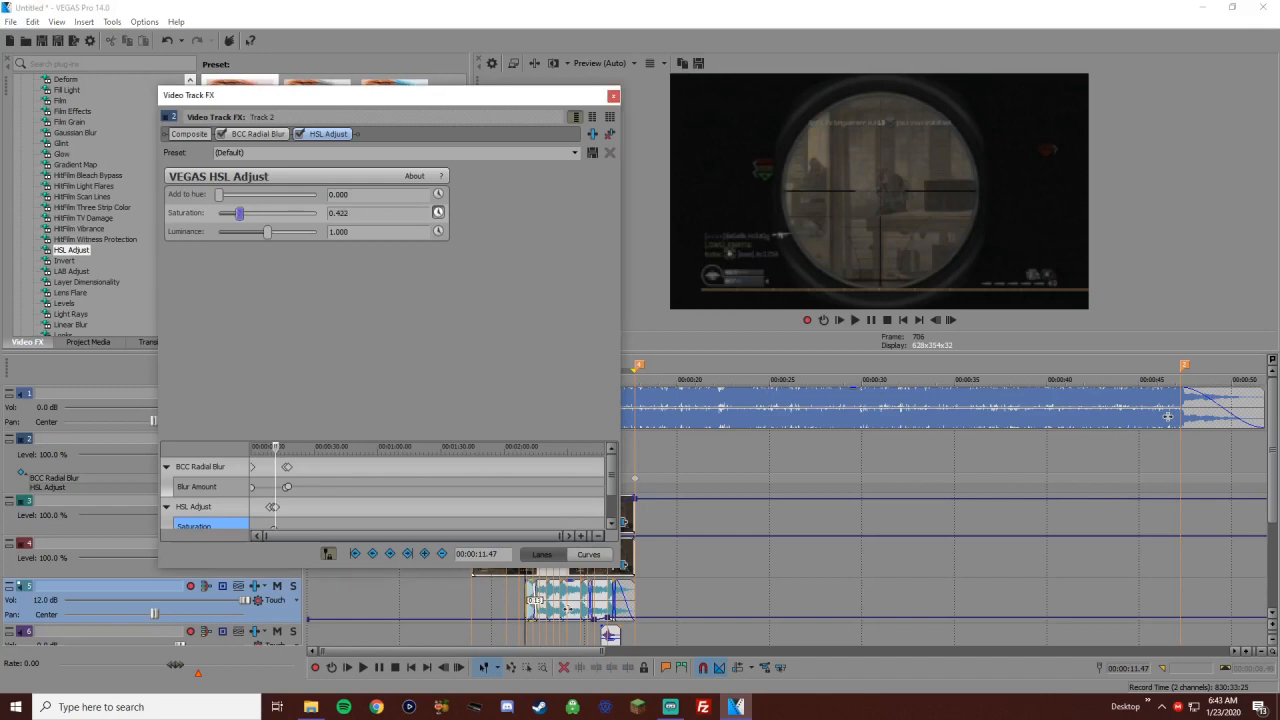
key(space)
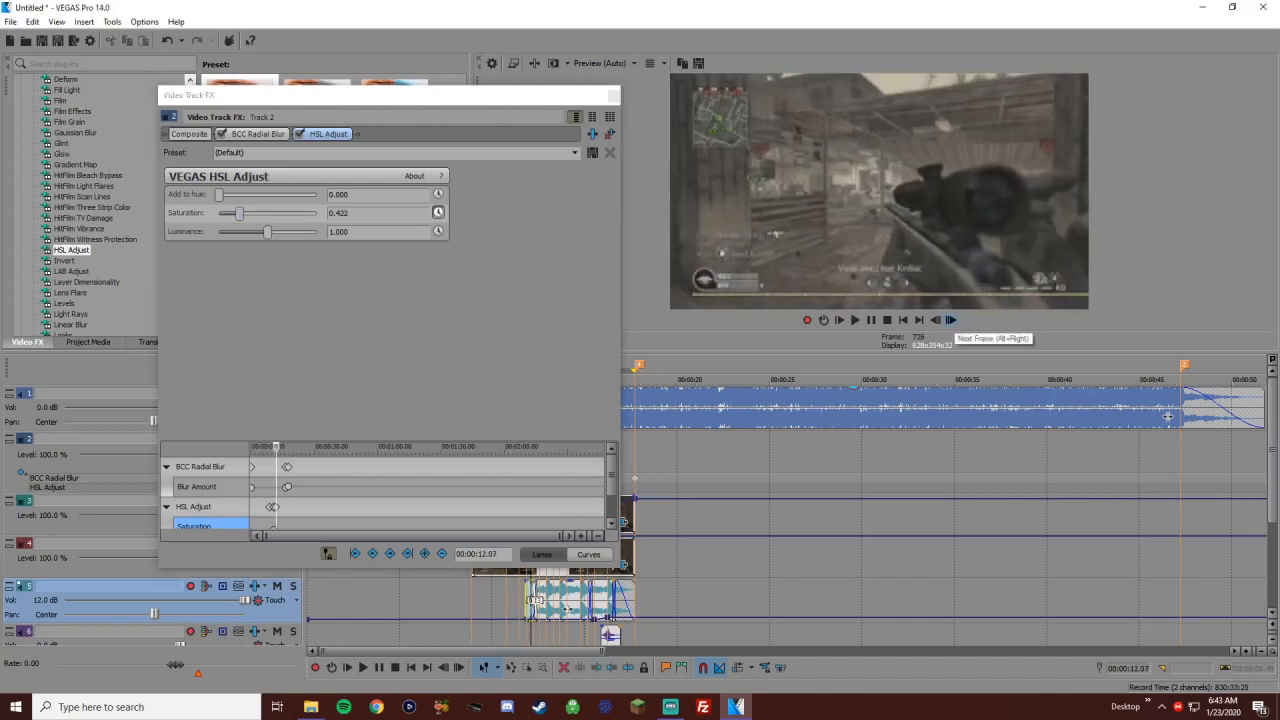
double_click(239, 213)
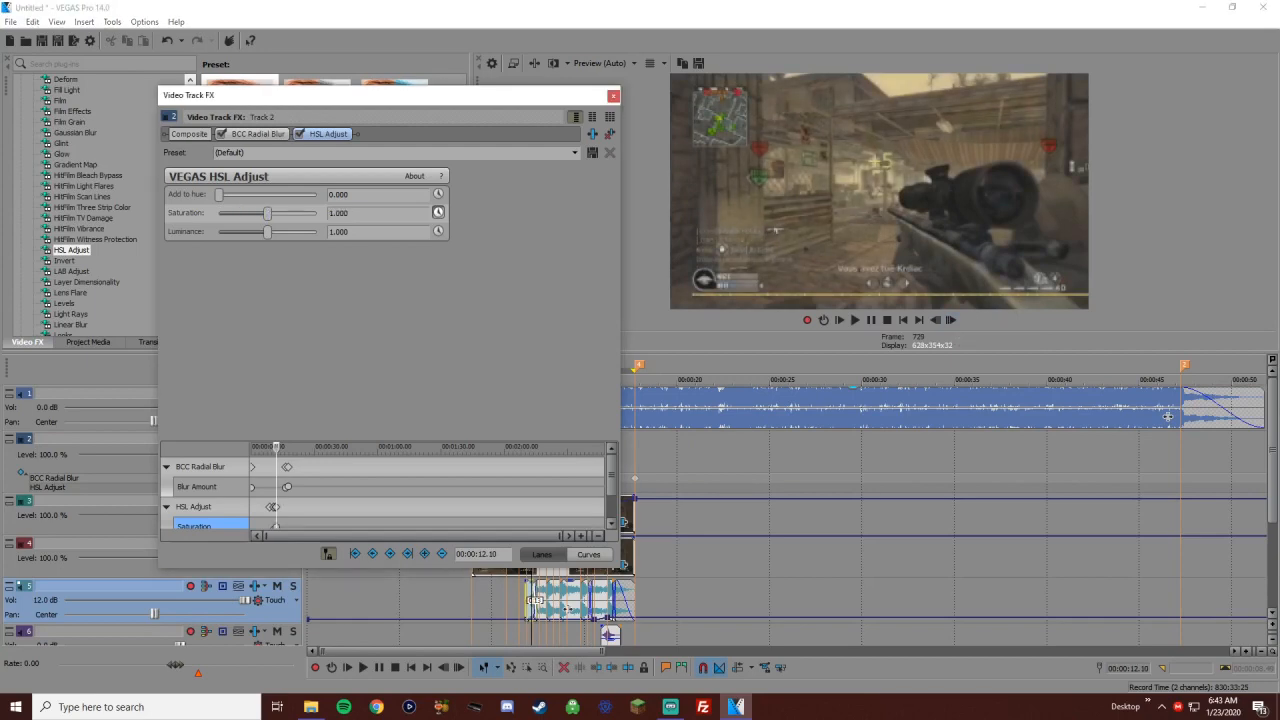
click(613, 95)
Replay the clip from 00:00:08.53 to check the saturation changes against the music
click(472, 460)
scroll(472, 460, up, 3)
key(space)
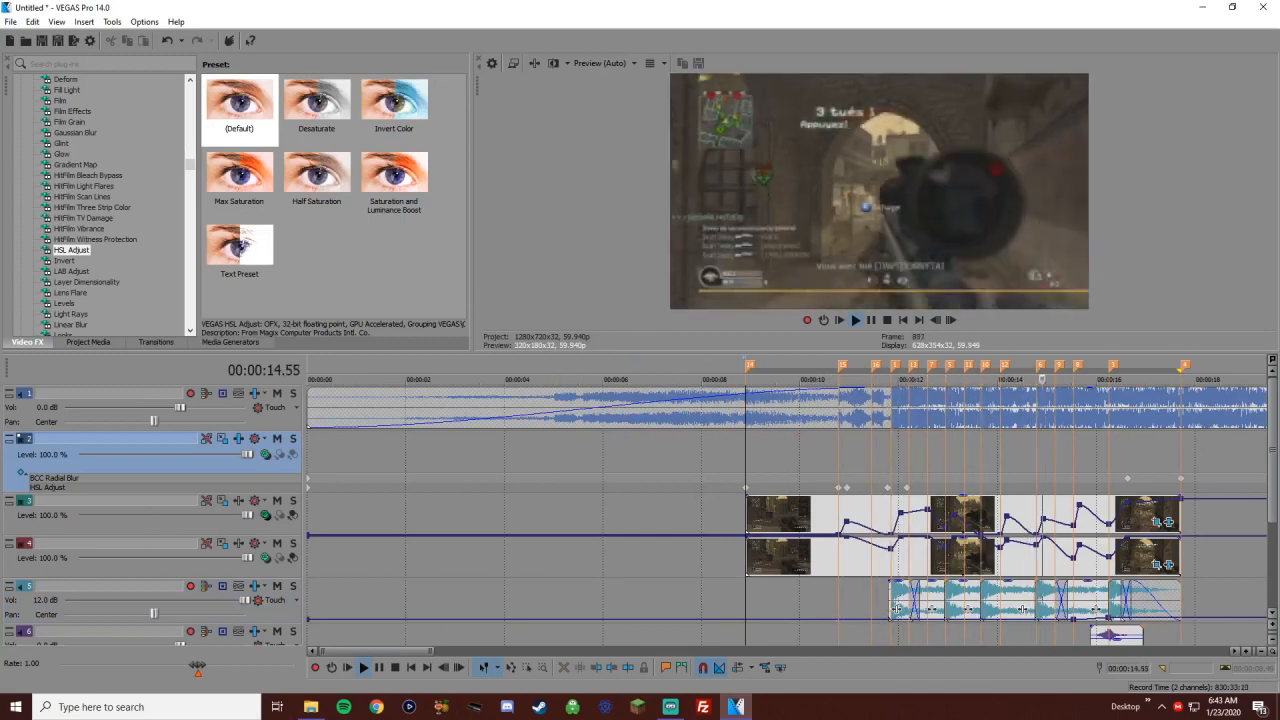
key(space)
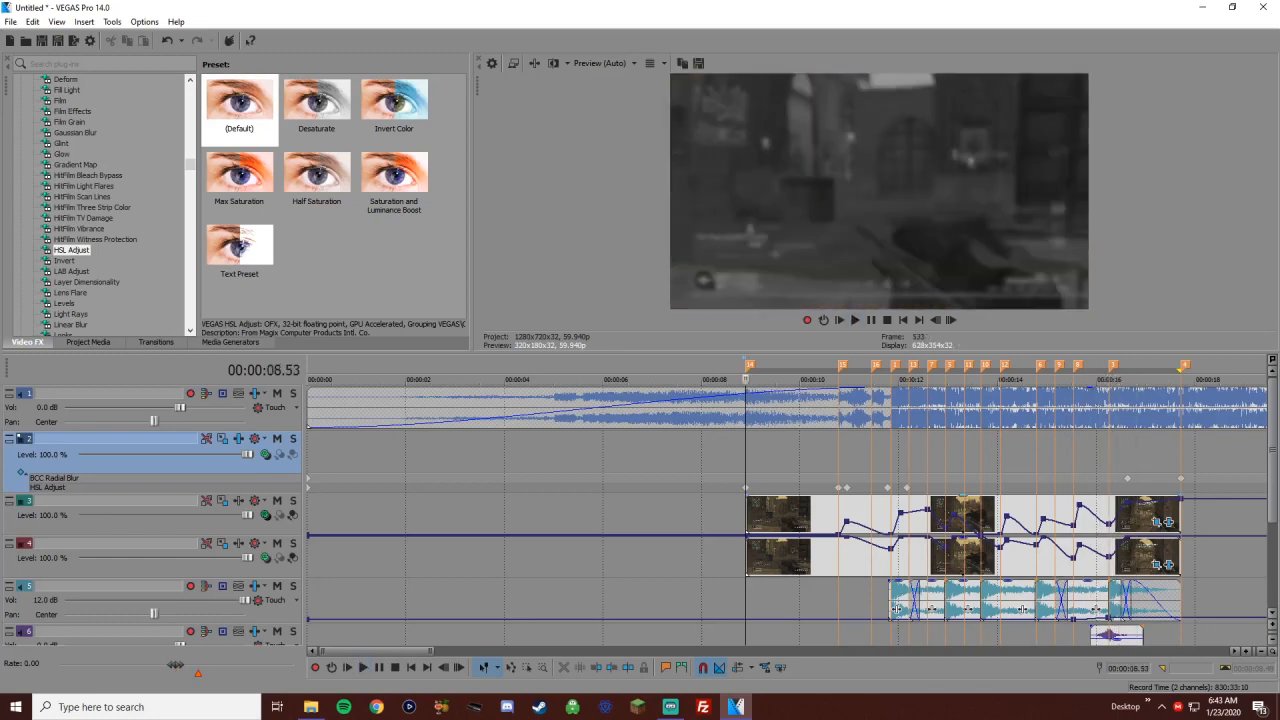
Add HSL Adjust keyframes at 00:00:15.33 with saturation 1.000 and at 00:00:15.40 with saturation about 0.49
click(1074, 455)
scroll(1074, 455, up, 1)
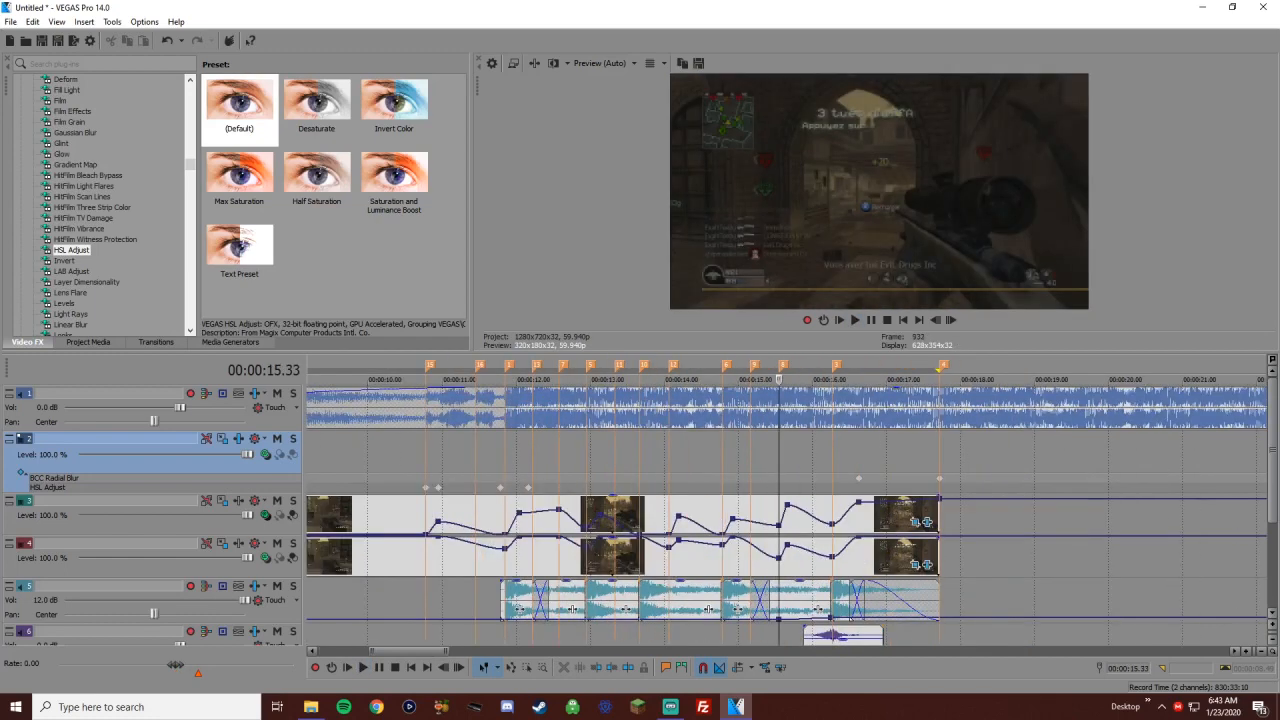
double_click(779, 487)
click(788, 505)
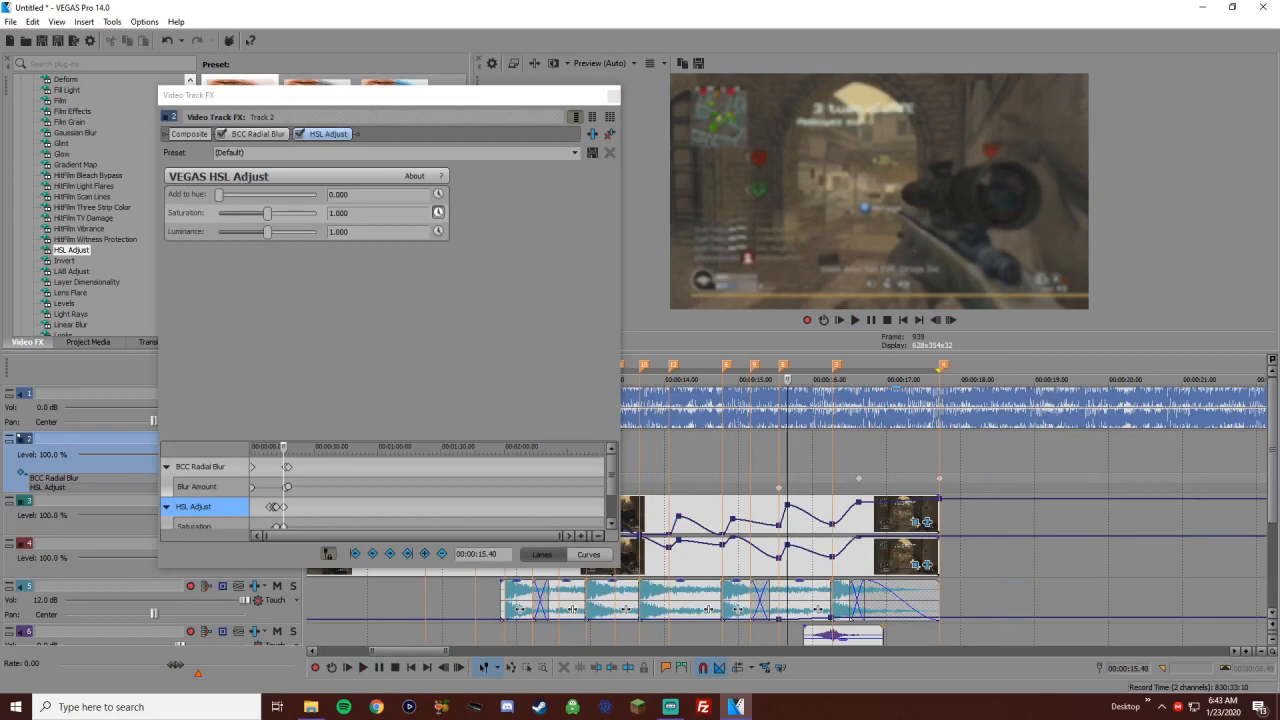
drag(267, 213, 262, 213)
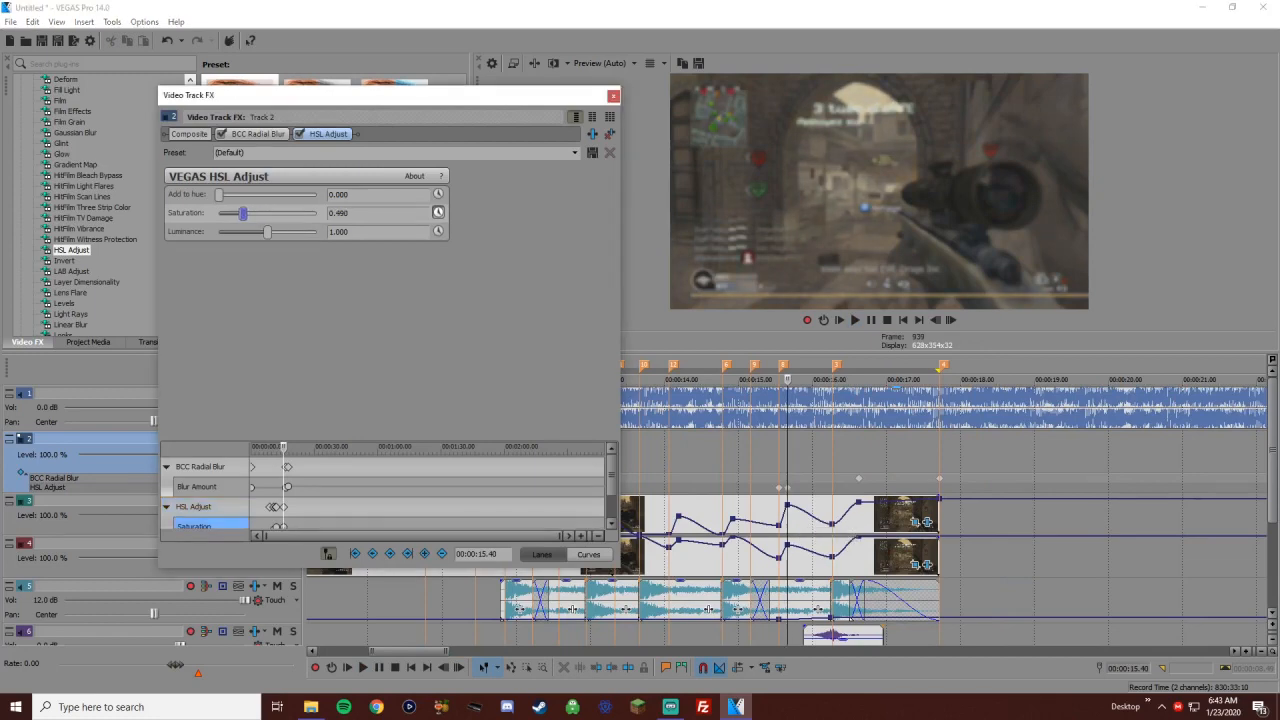
Lower track 2's saturation to about 0.259 at 00:00:16.16, reset it to 1.000 at 00:00:16.38, and close the effect settings
click(834, 365)
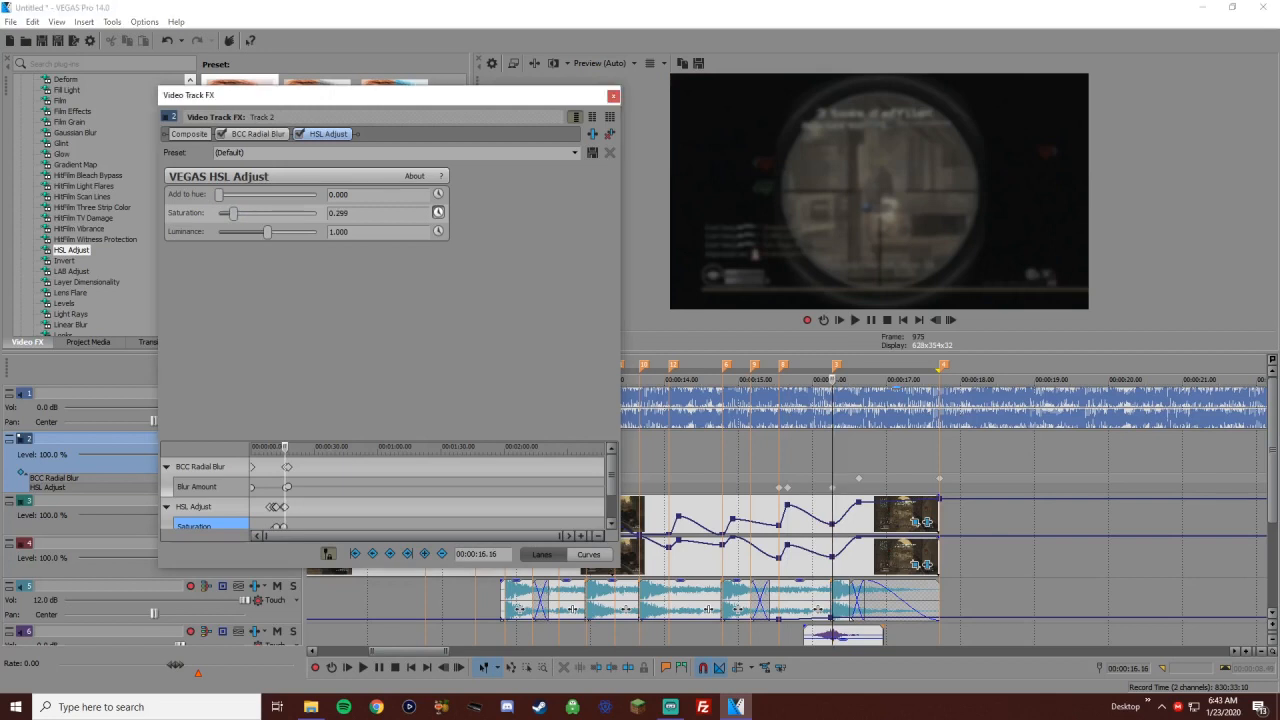
click(858, 478)
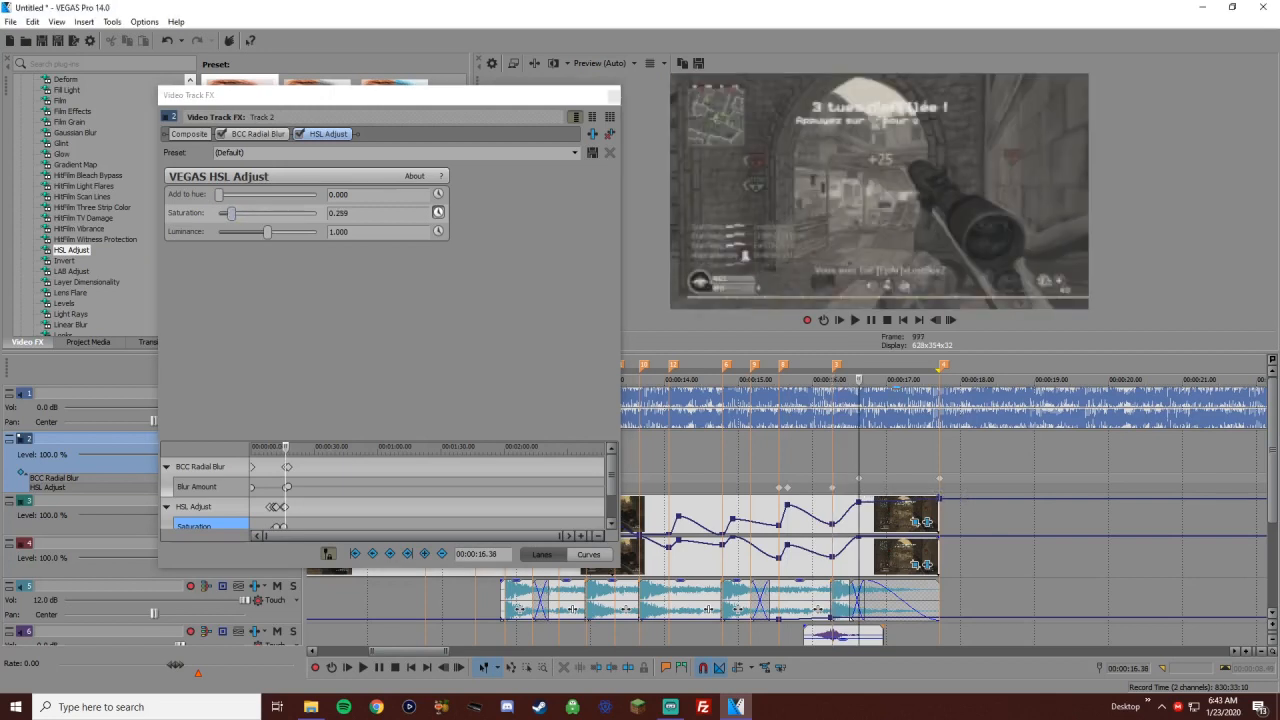
double_click(231, 213)
click(613, 95)
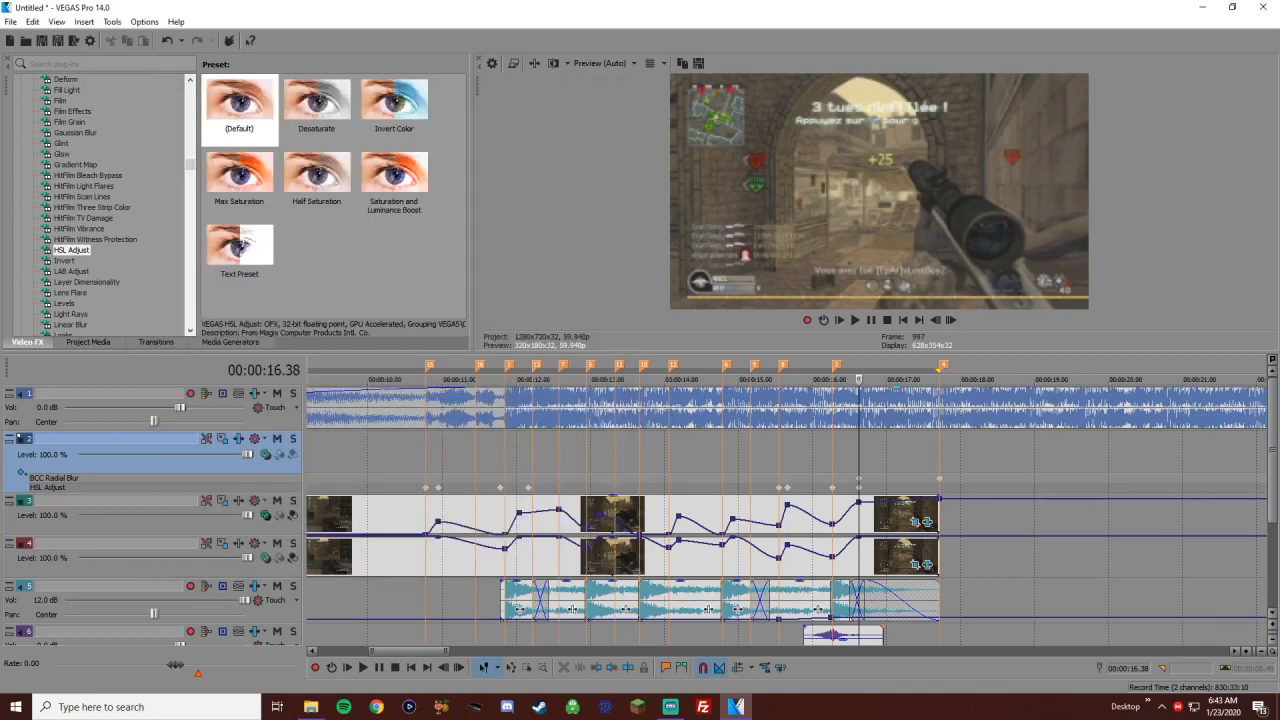
Replay the ending and then the whole clip from 00:00:08.53, and inspect the frames around 00:00:14.47 and 00:00:13.40
key(space)
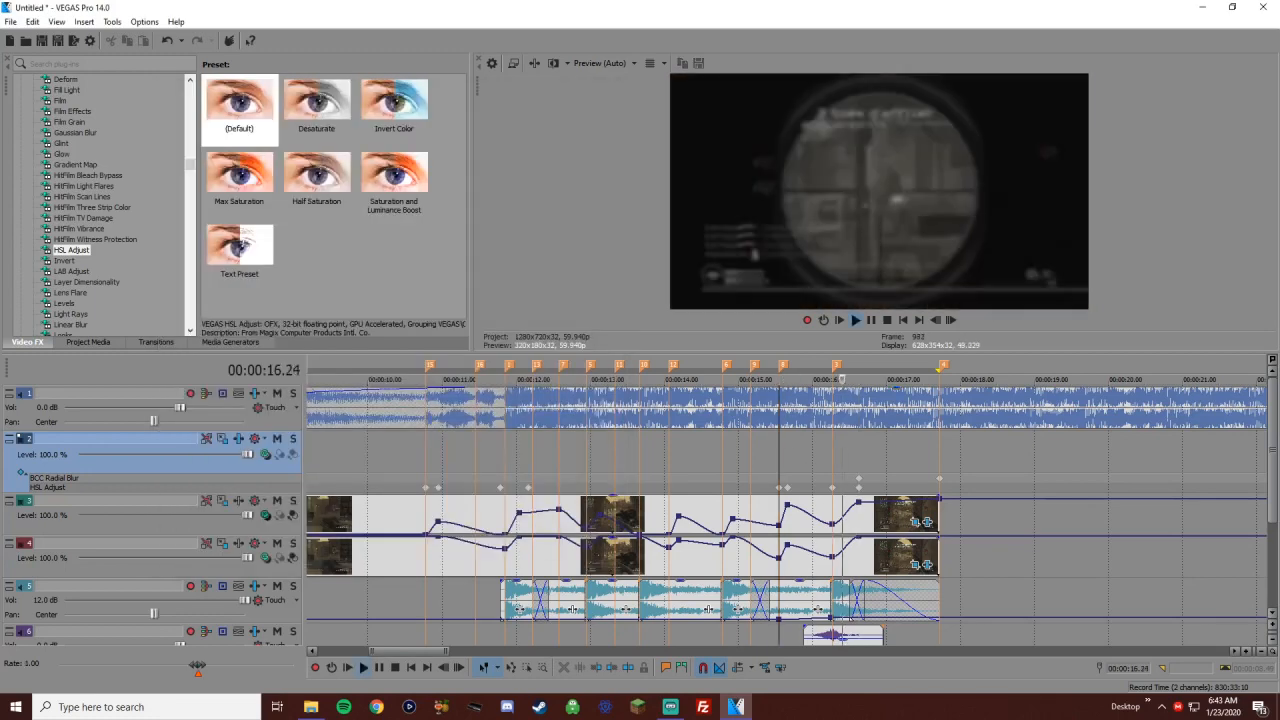
scroll(786, 510, down, 3)
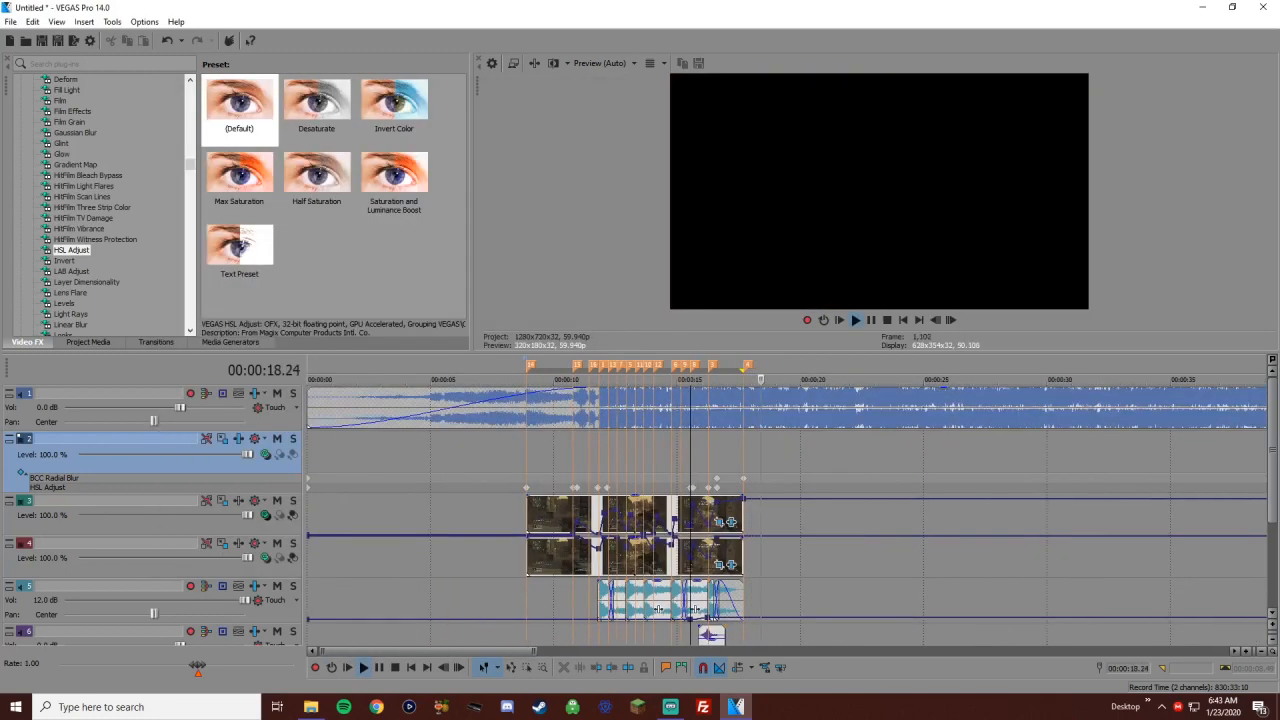
scroll(731, 416, down, 3)
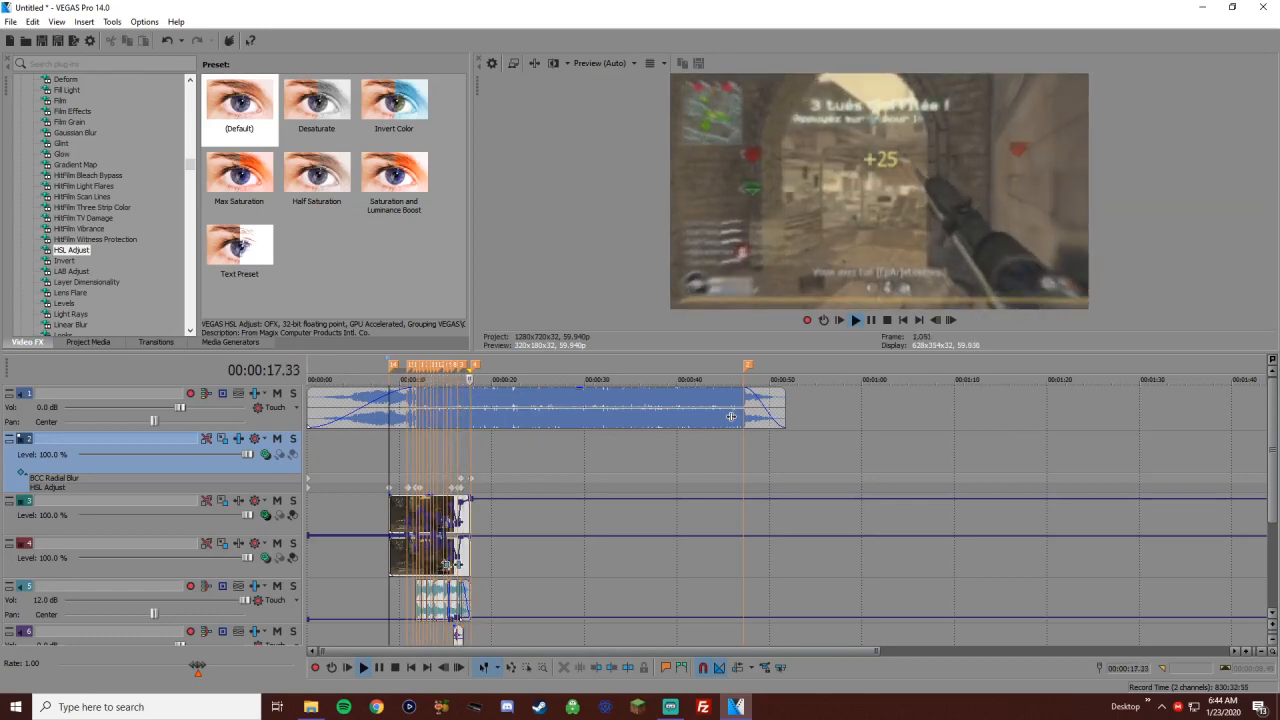
key(space)
scroll(694, 609, up, 3)
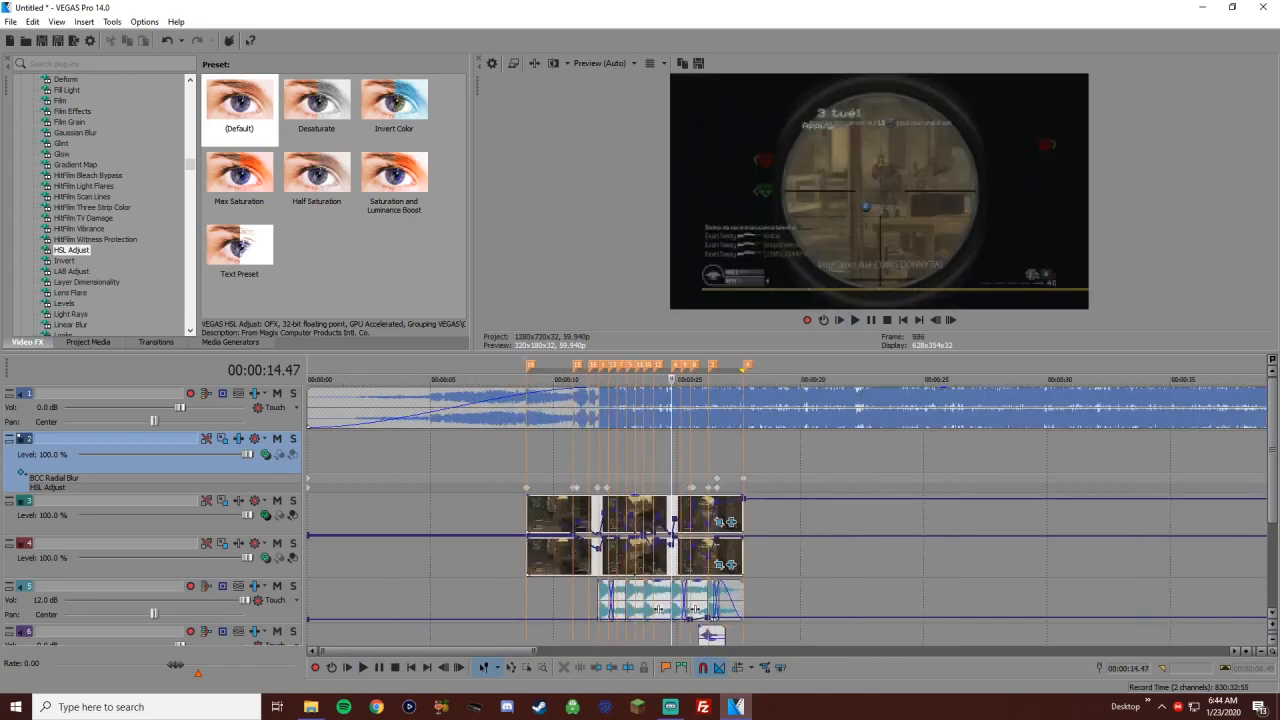
click(643, 460)
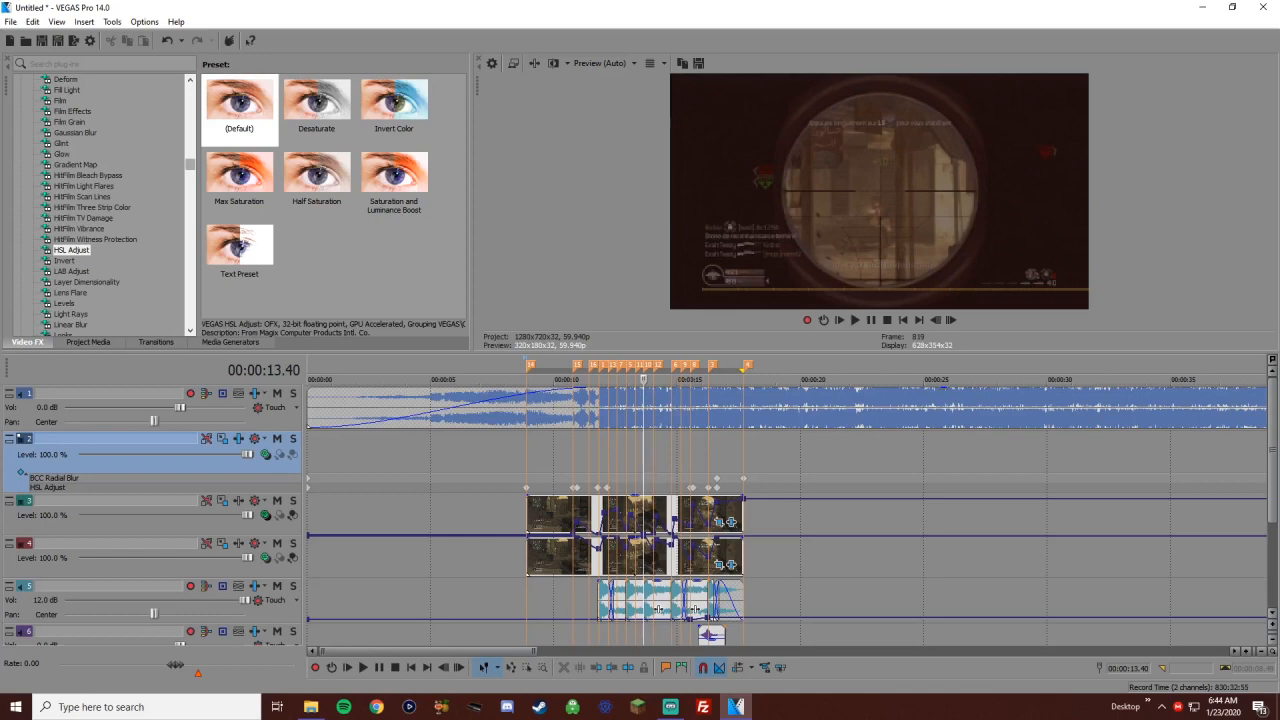
Insert a new video track above the adjustment track that carries BCC Radial Blur and HSL Adjust, and find the S_GlowDarks effect
scroll(100, 205, down, 10)
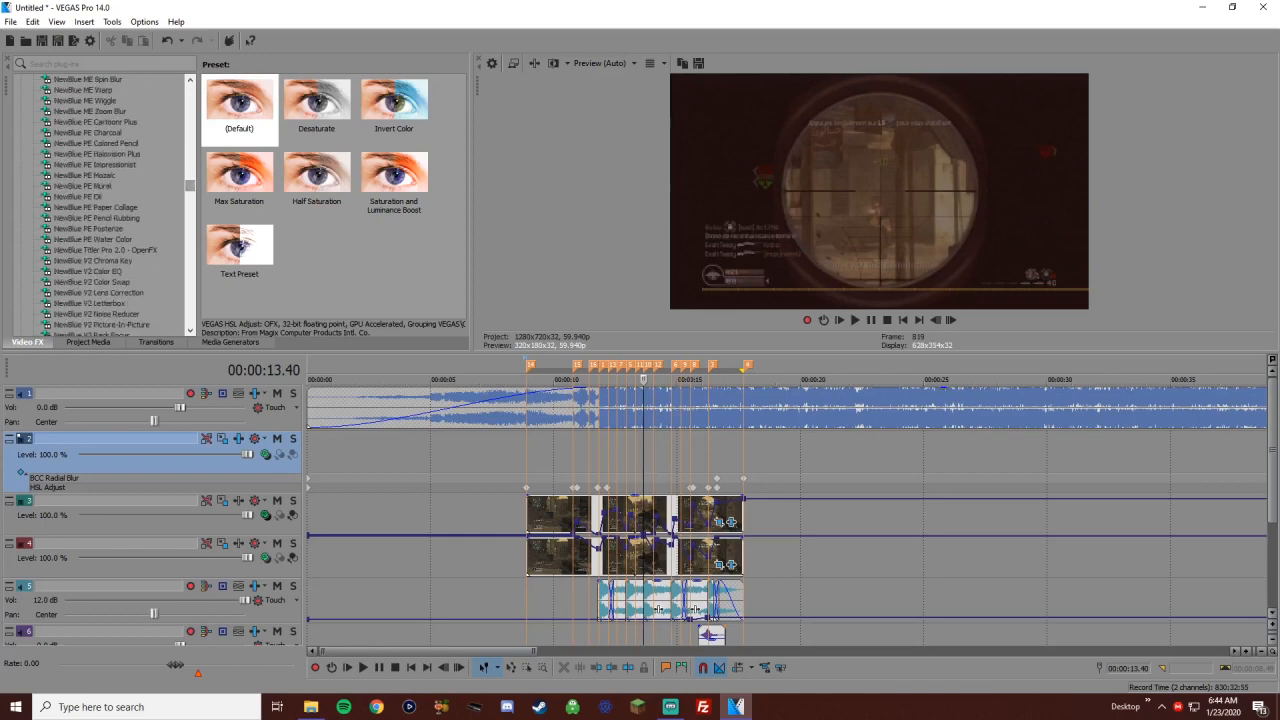
click(556, 445)
right_click(486, 443)
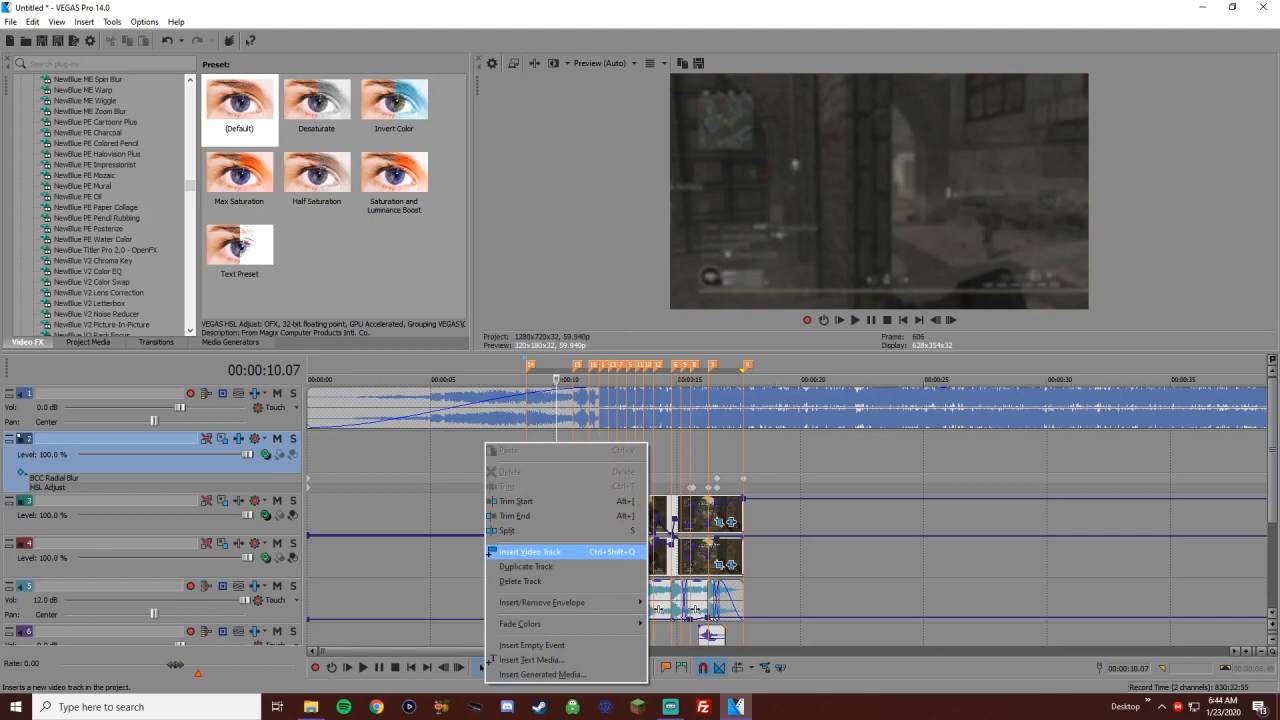
click(500, 549)
scroll(100, 205, down, 10)
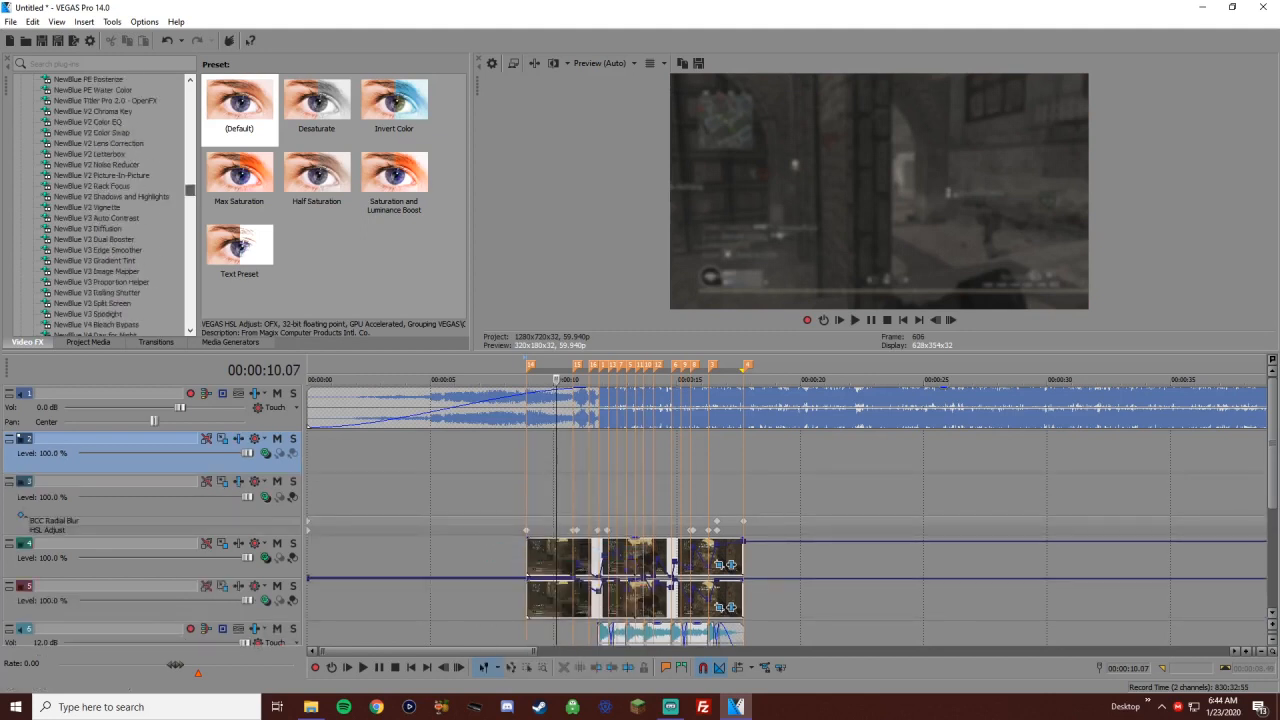
scroll(100, 205, down, 15)
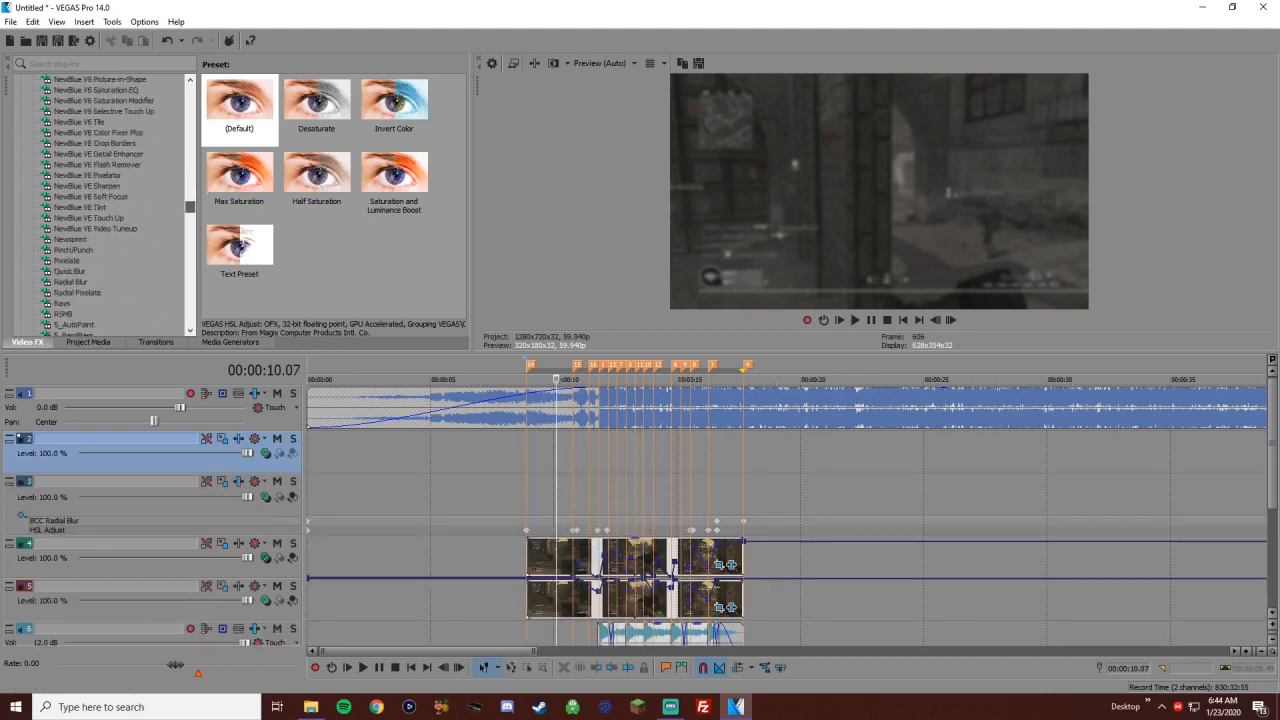
scroll(100, 205, down, 3)
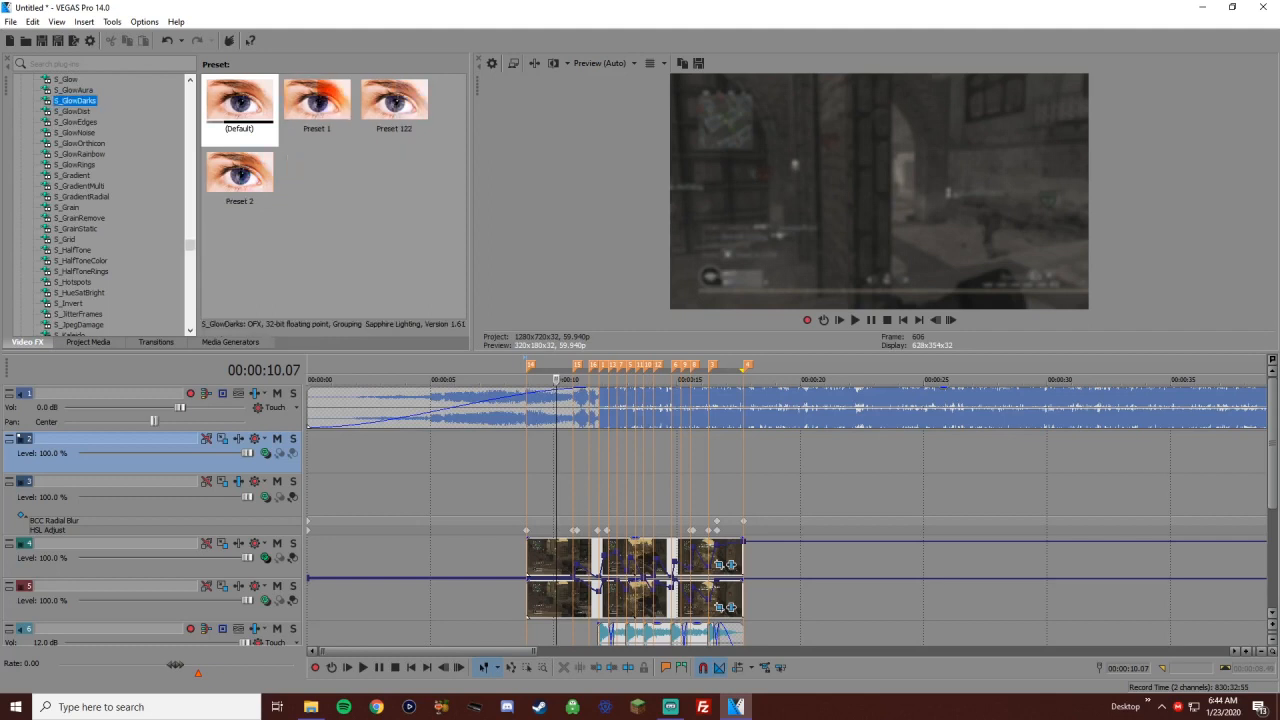
click(396, 103)
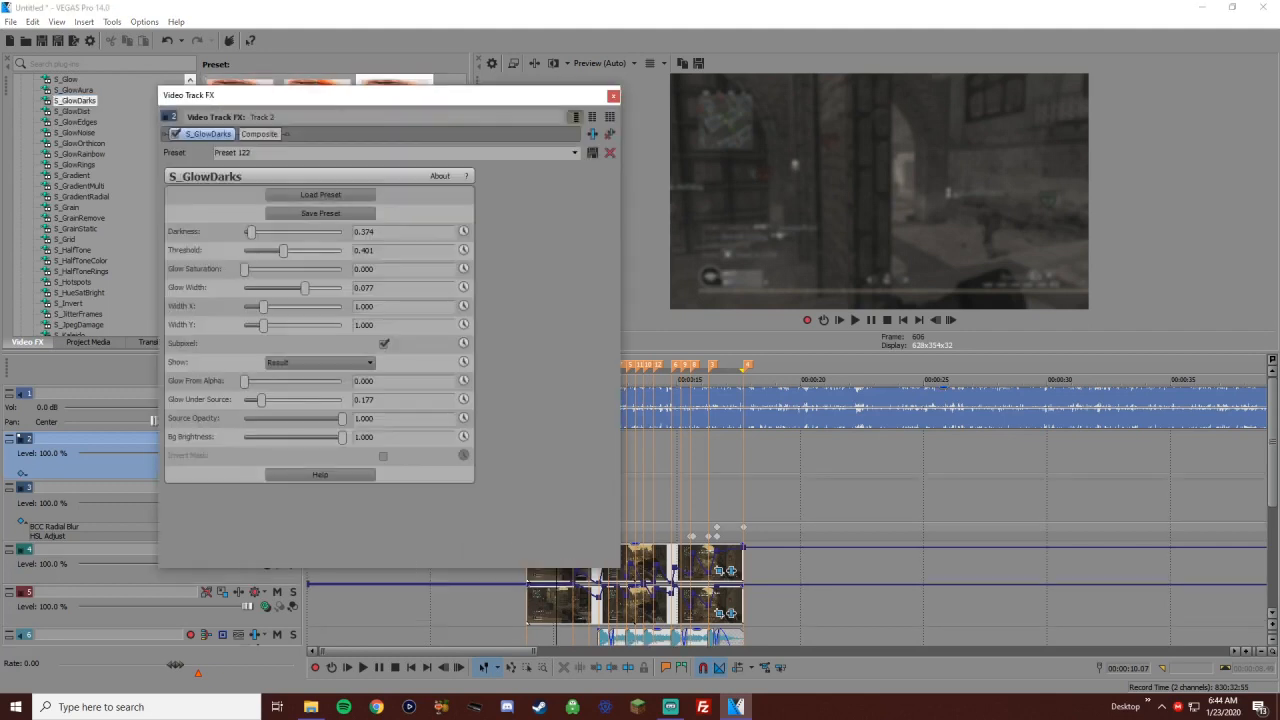
drag(208, 134, 272, 134)
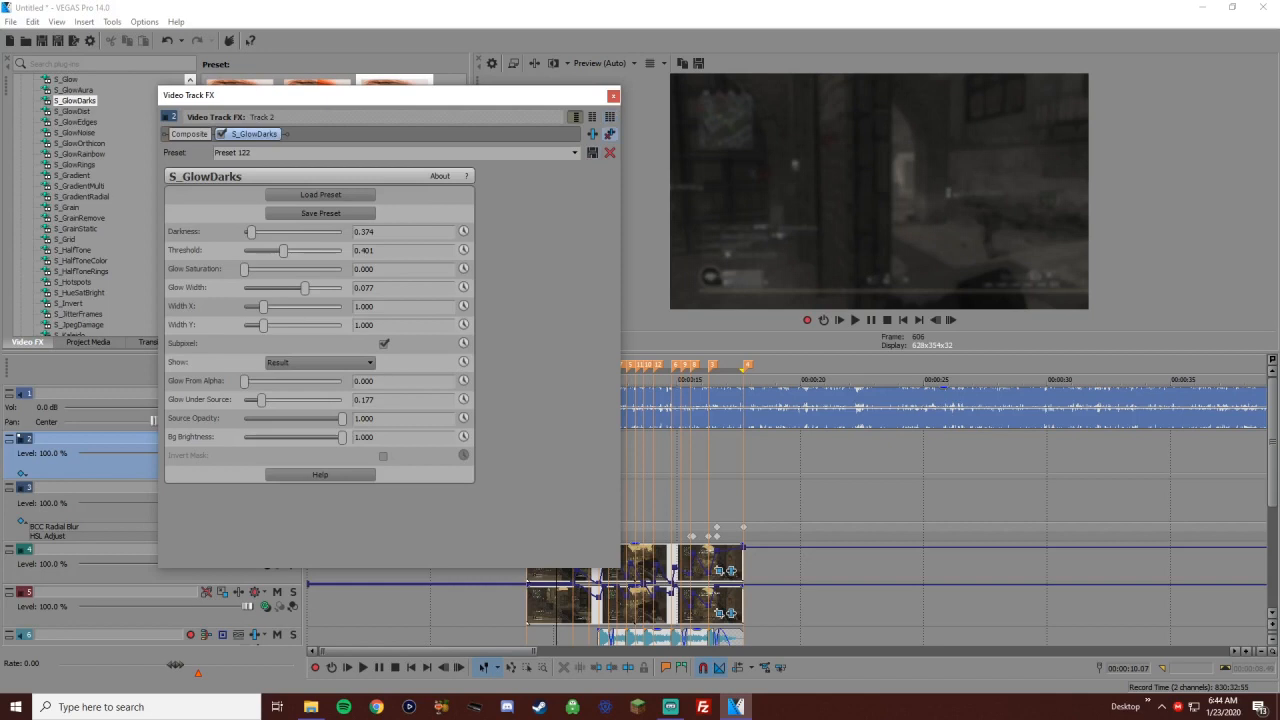
click(609, 134)
Add S_GlowDarks with the (Default) preset to track 3, placed after HSL Adjust in the effect chain
click(394, 103)
click(239, 103)
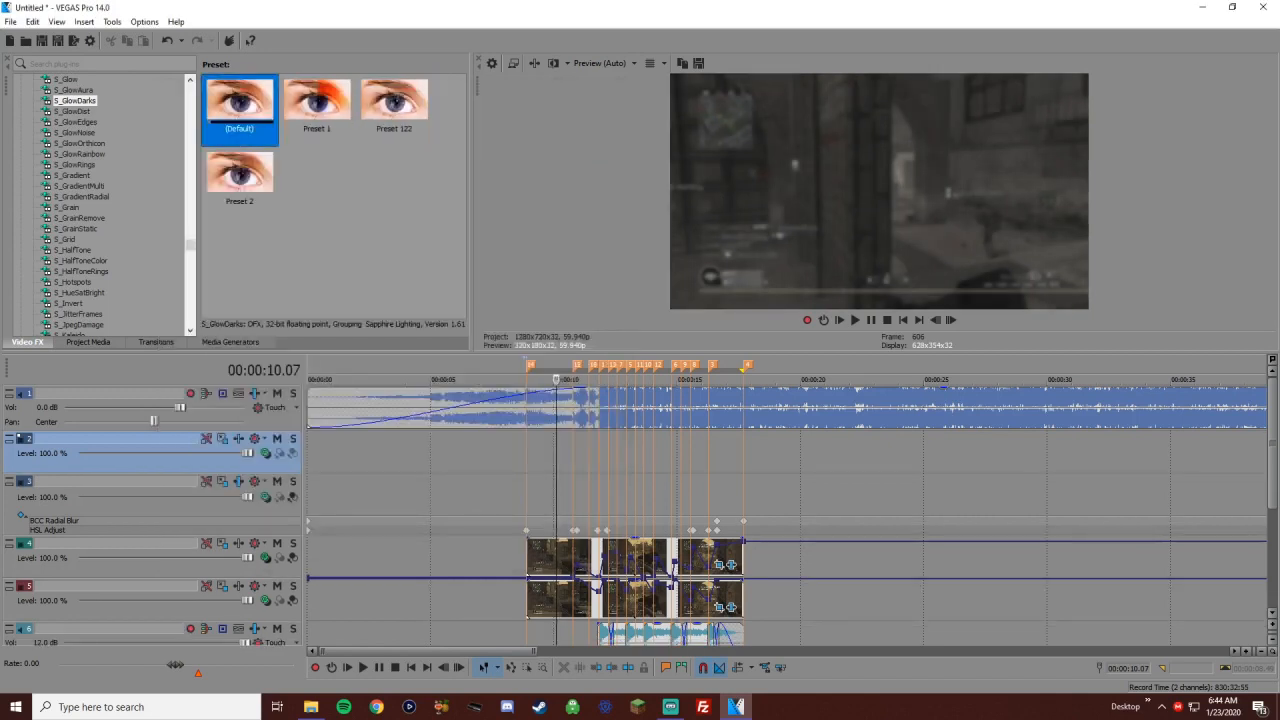
drag(239, 103, 120, 490)
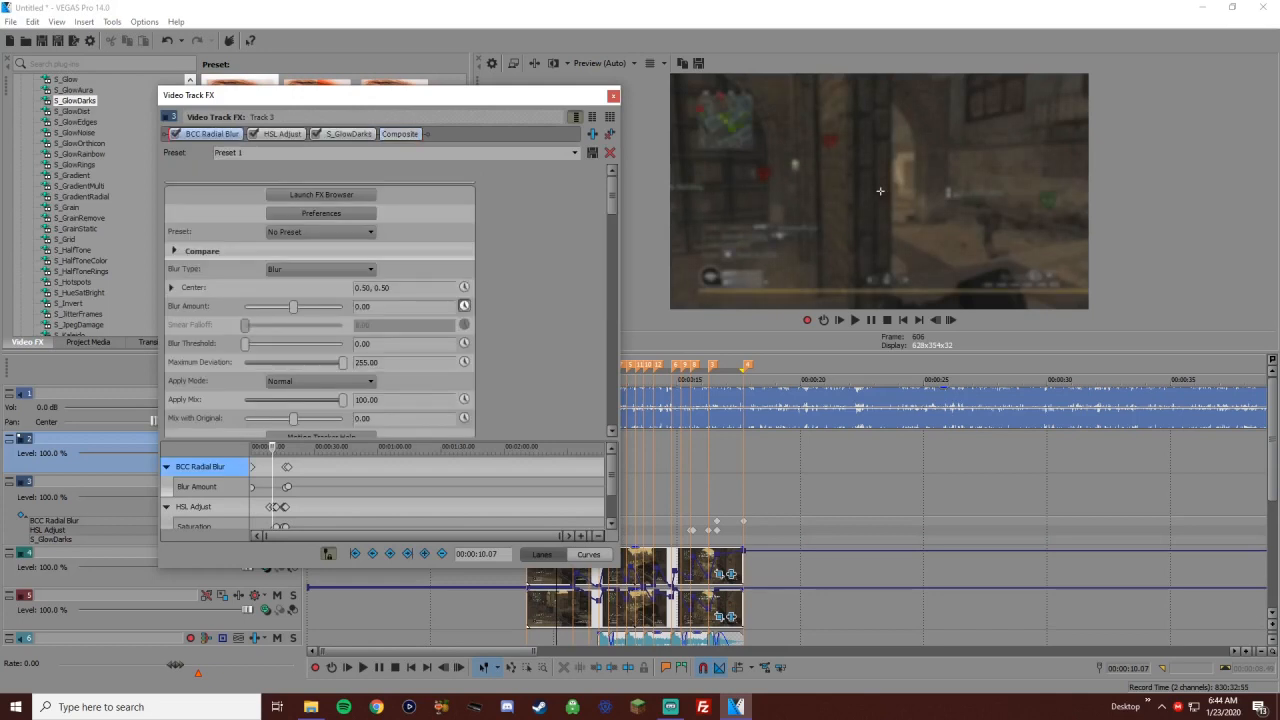
key(ctrl+z)
click(394, 133)
click(574, 152)
click(229, 174)
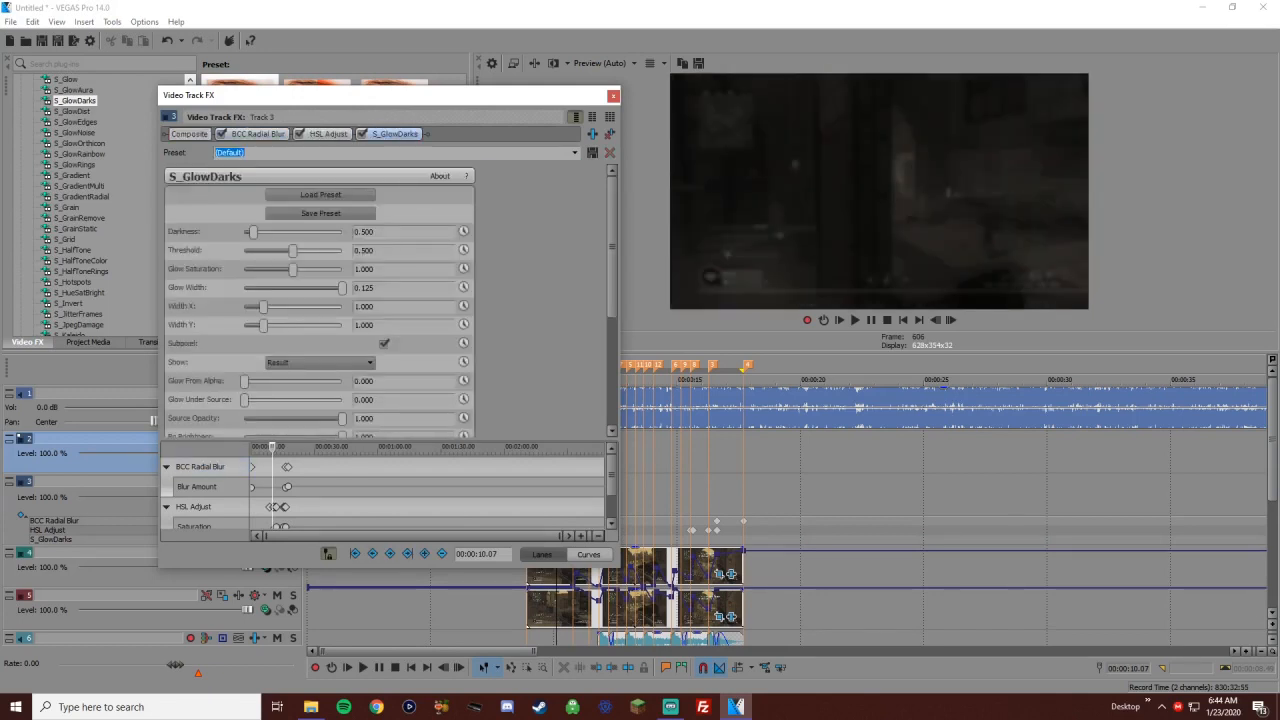
Animate the S_GlowDarks darkness on track 3, from 0.578 at 00:00:08.53 down to a lower value at 00:00:10.47
drag(253, 231, 244, 231)
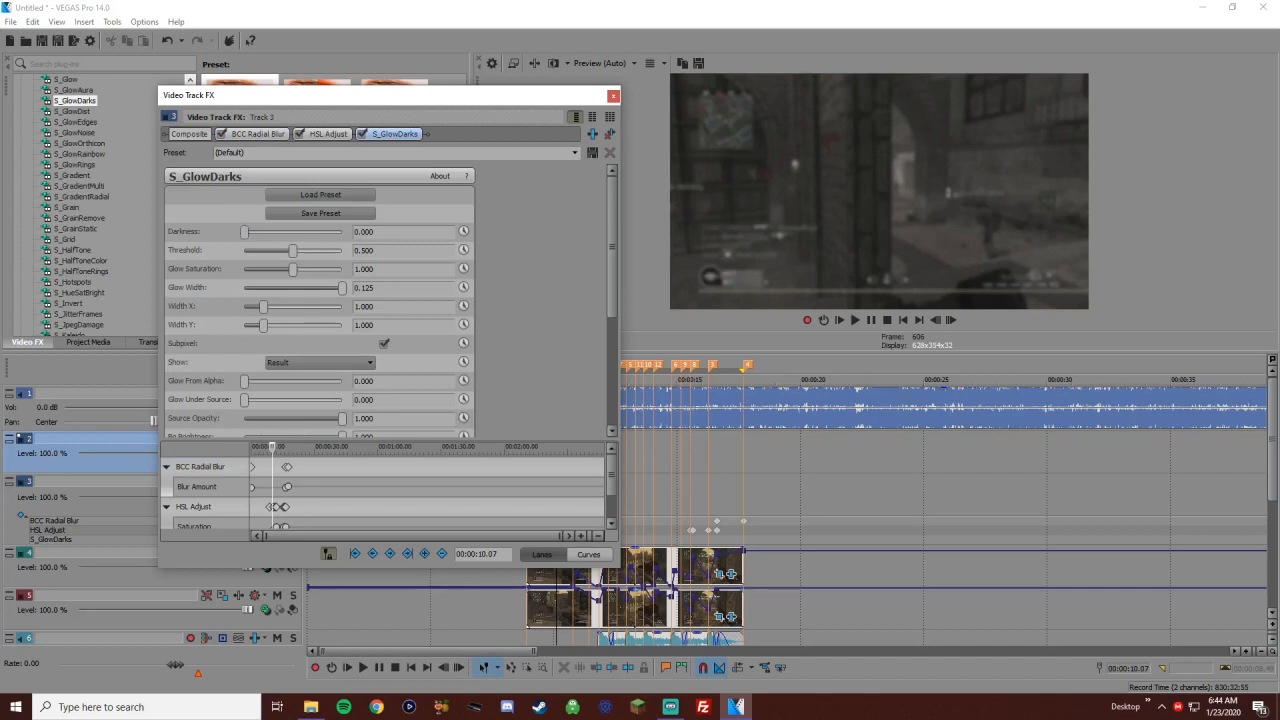
click(529, 608)
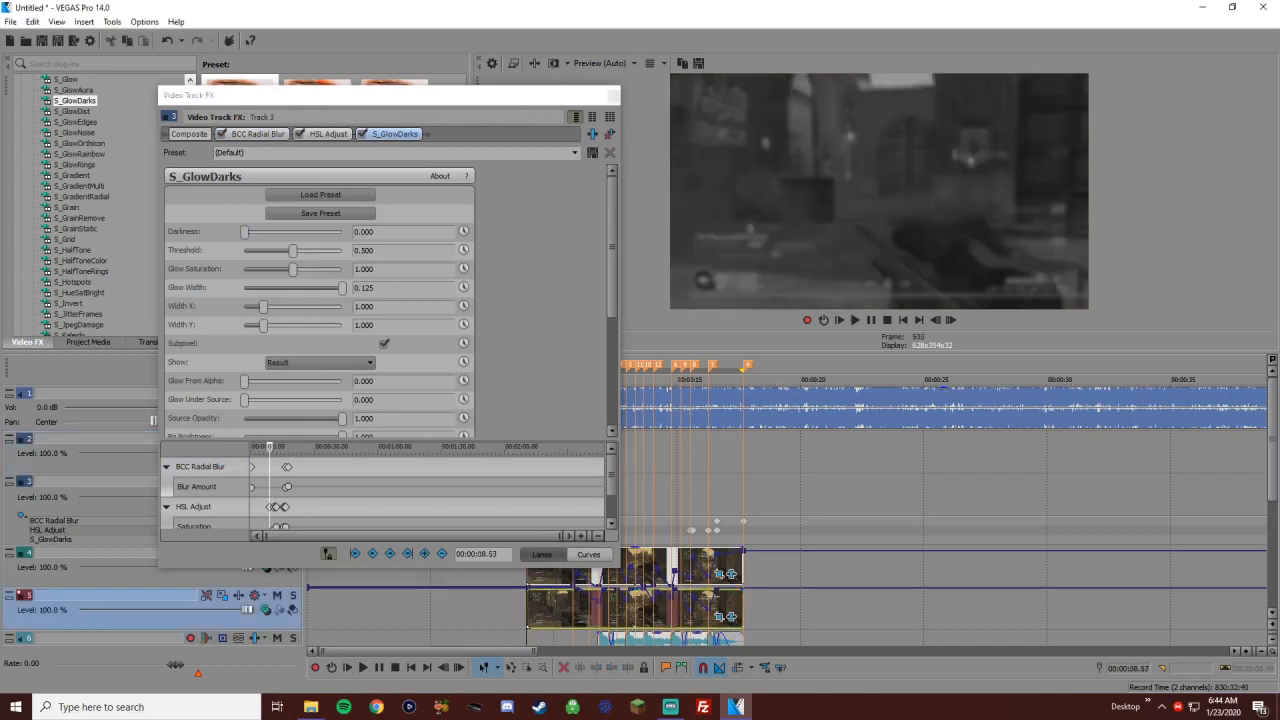
drag(244, 231, 255, 231)
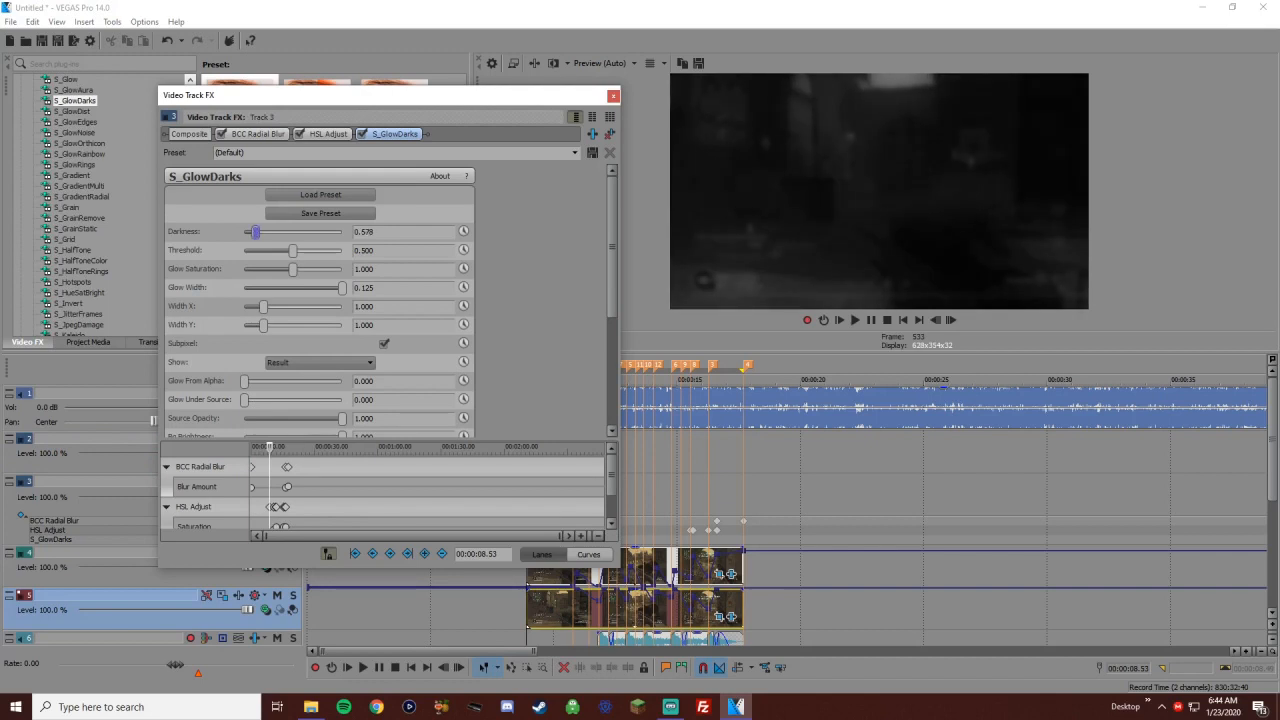
click(573, 608)
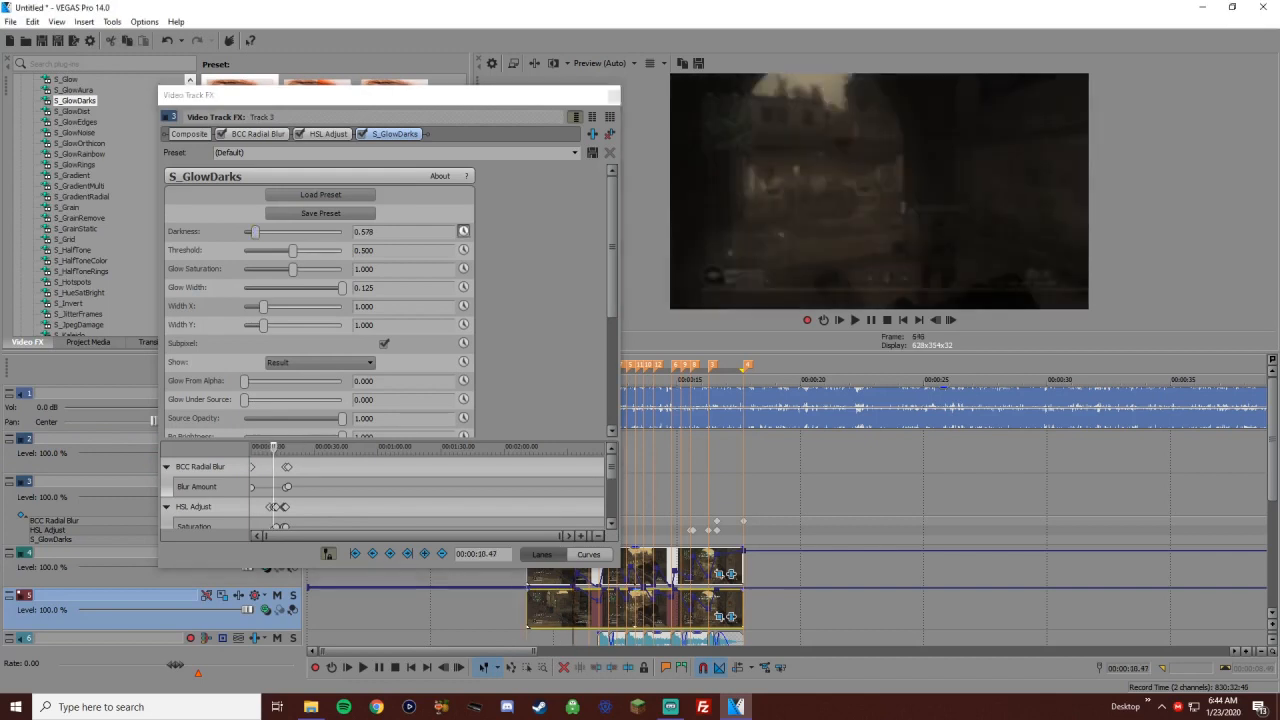
drag(255, 231, 244, 231)
Replay the clip from 00:00:08.53 to check the darkness animation against the music
click(527, 608)
key(space)
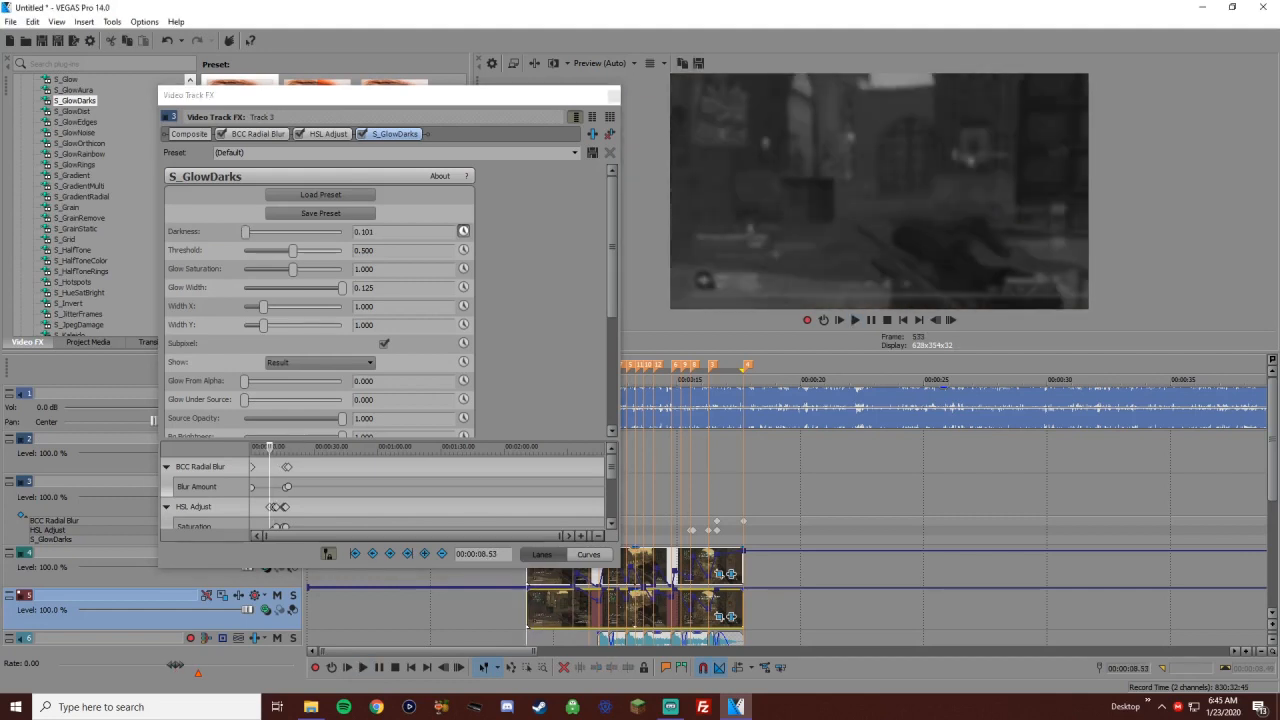
scroll(383, 490, down, 1)
click(273, 514)
key(space)
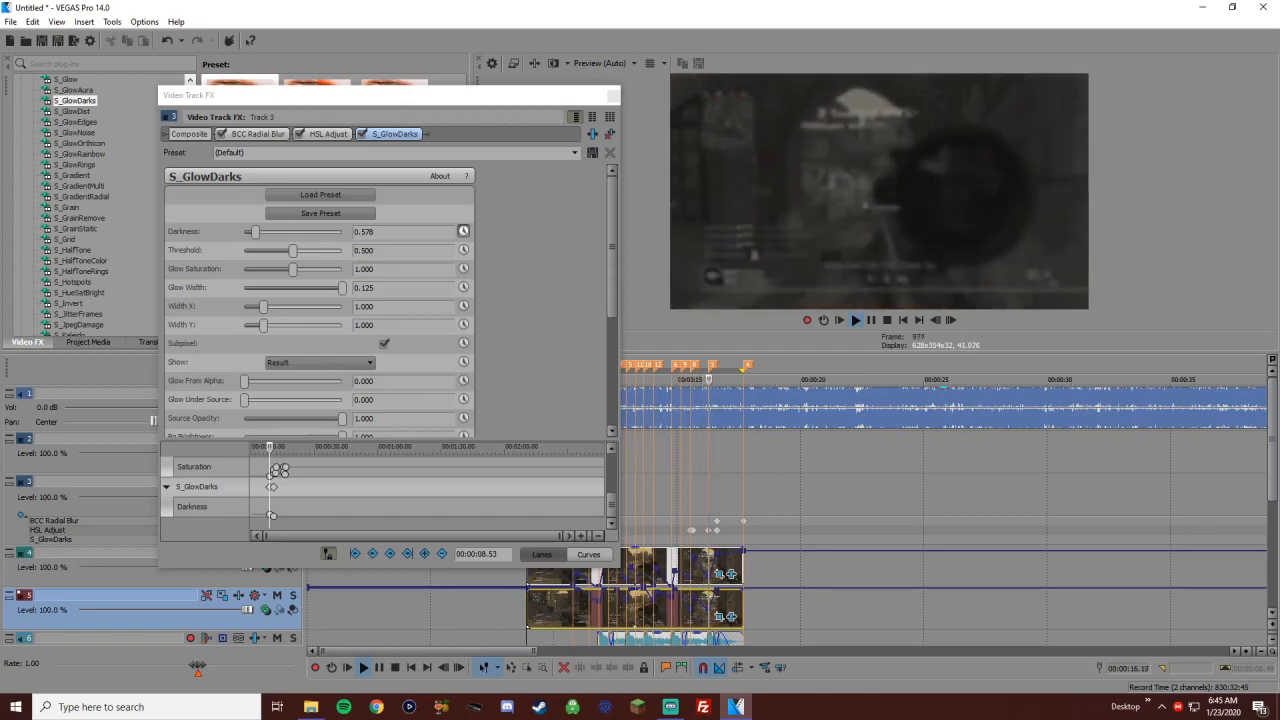
key(Return)
Close the effect settings and replay the ending from 00:00:14.47
click(708, 500)
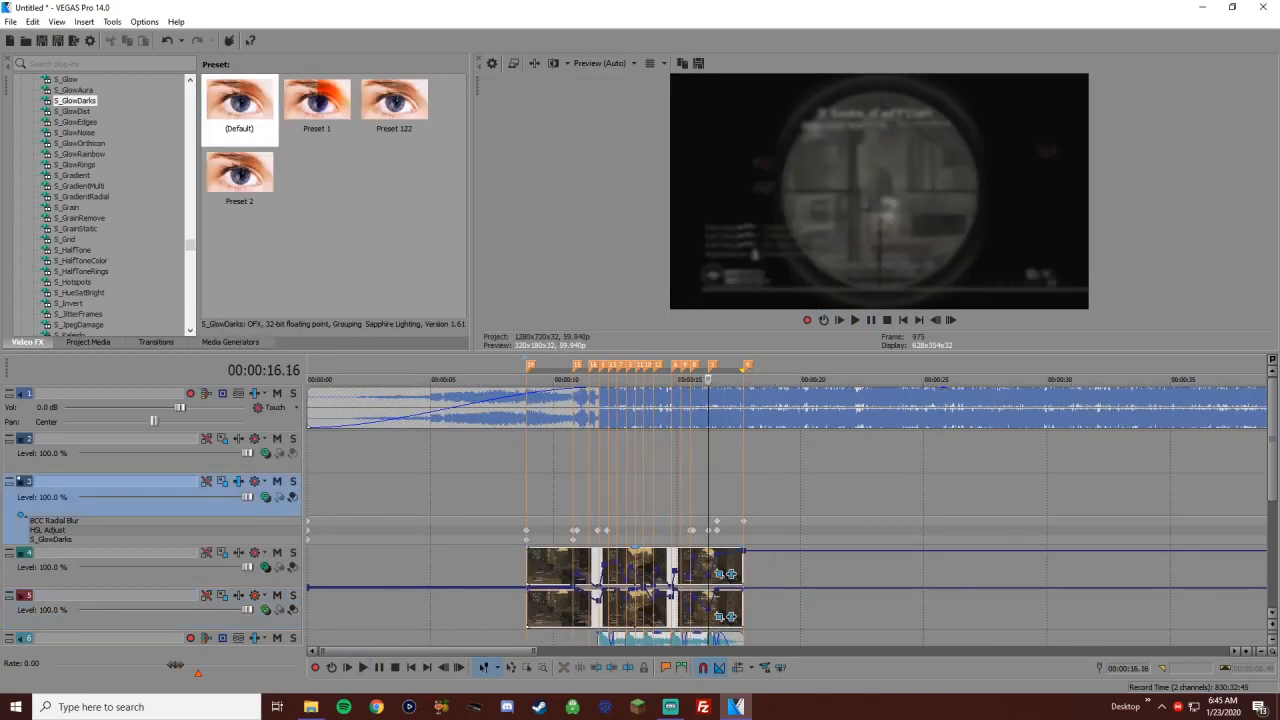
click(671, 500)
scroll(671, 500, down, 1)
key(space)
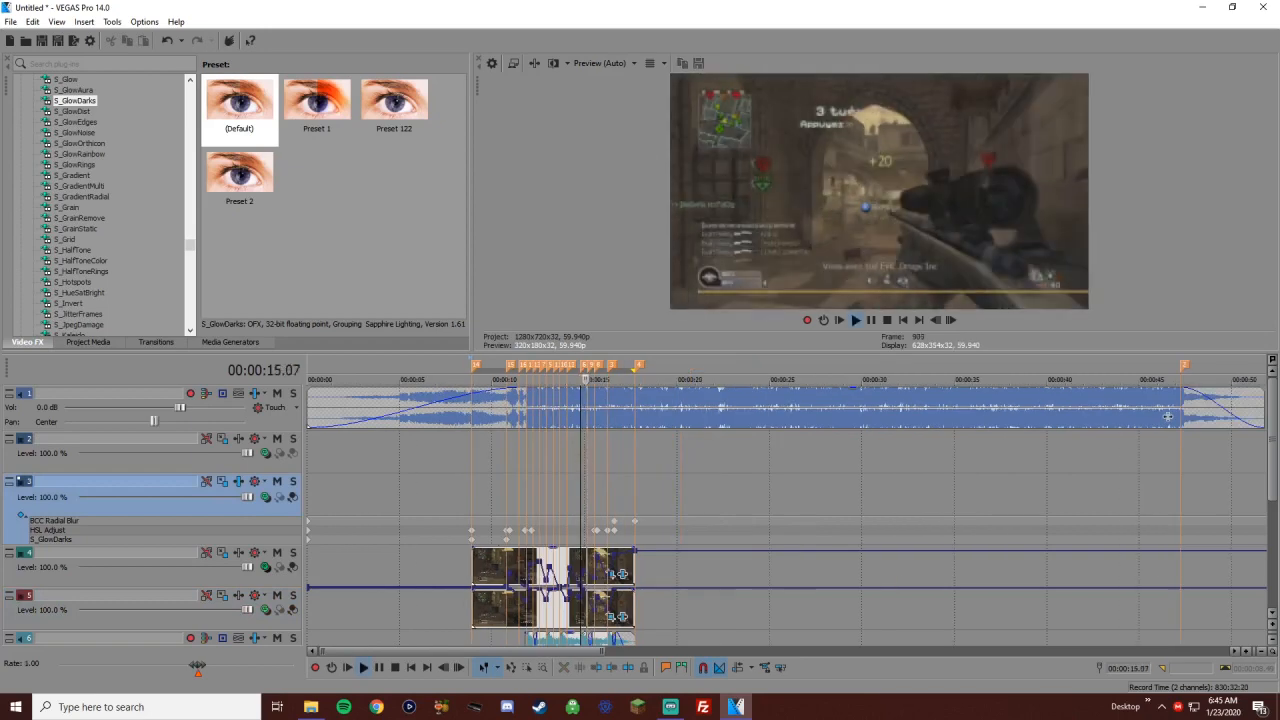
key(space)
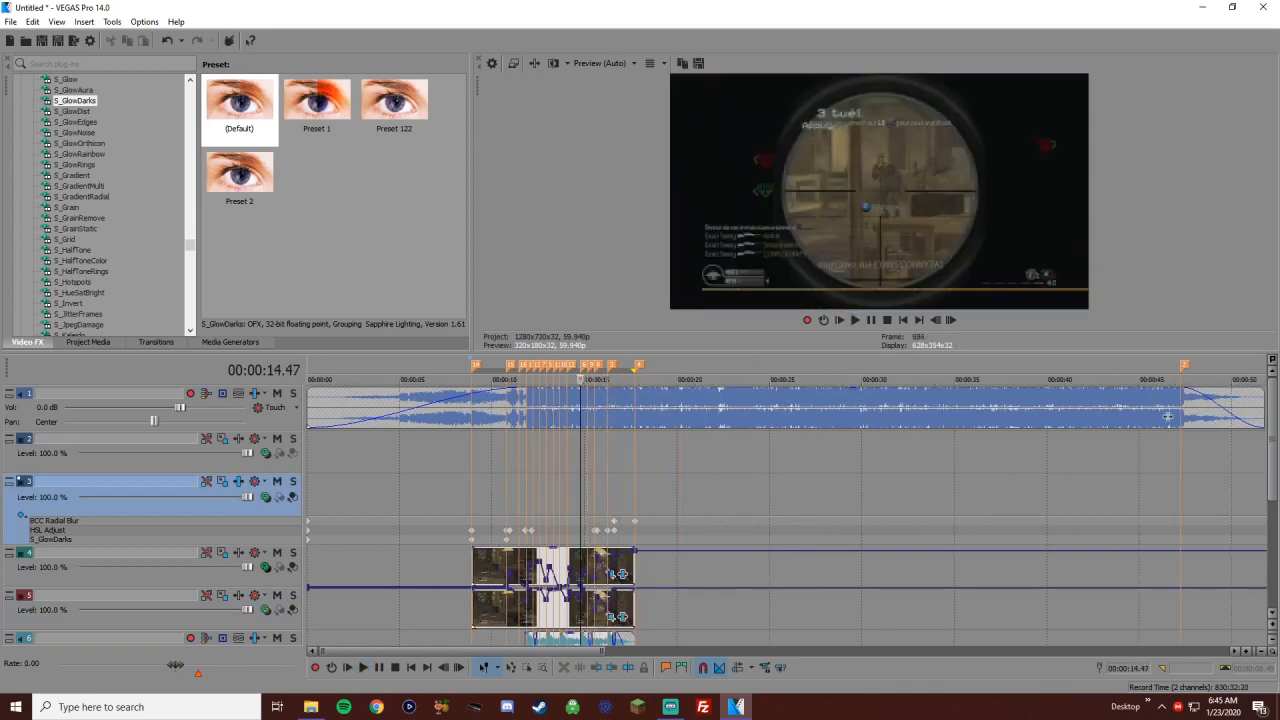
Add S_WarpChroma with the Reset preset to track 3, placed after S_GlowDarks in the effect chain
click(580, 565)
drag(190, 245, 190, 275)
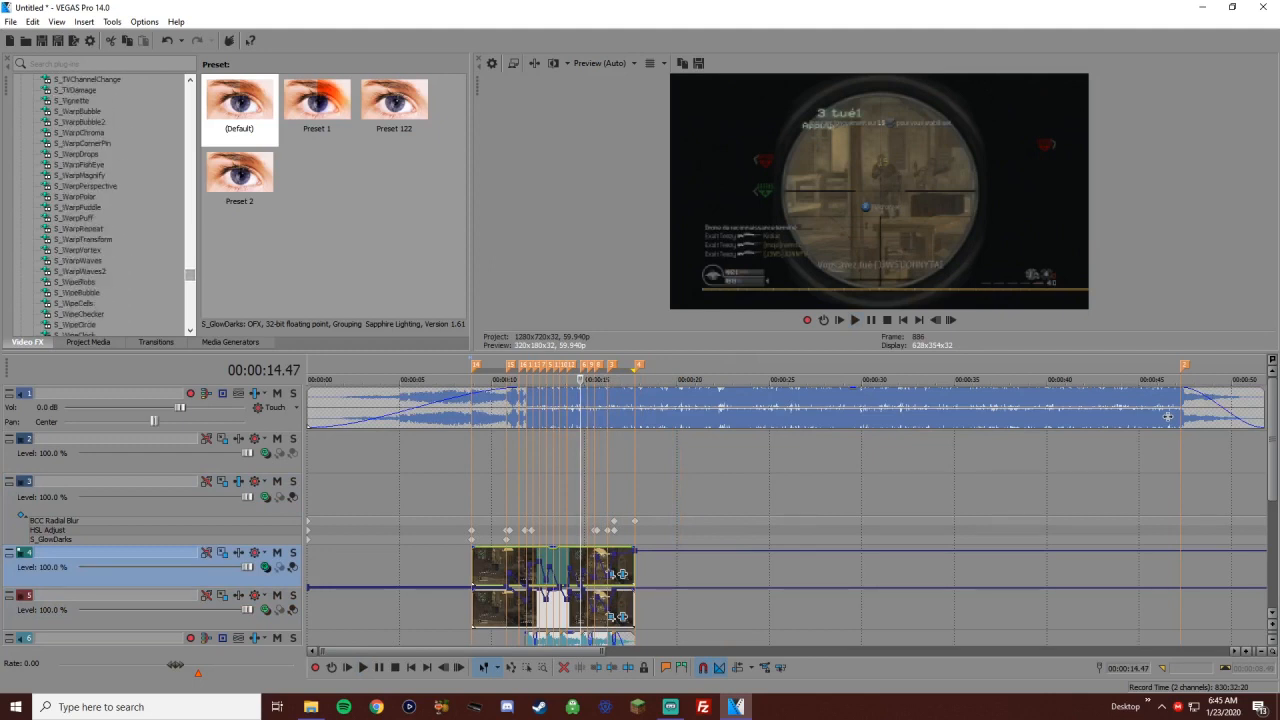
click(79, 132)
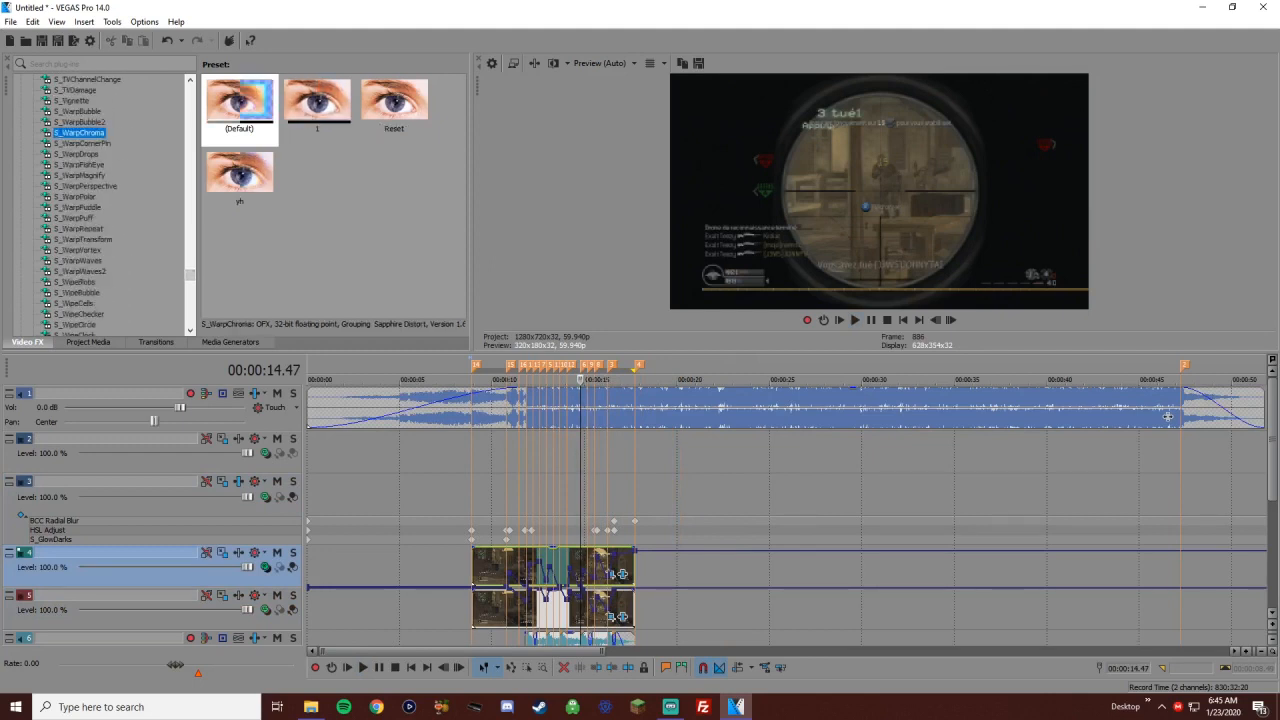
click(394, 108)
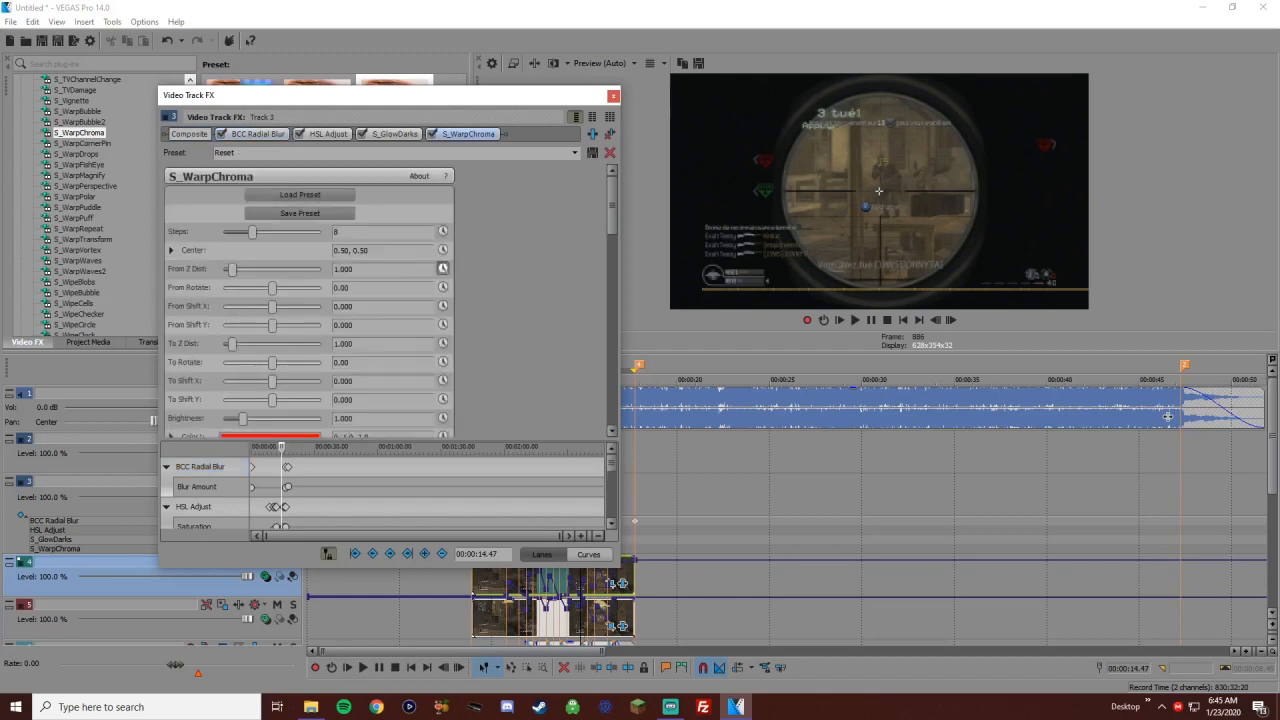
Add S_WarpChroma keyframes with From Z Dist 1.000 at 00:00:15.33 and 0.908 at 00:00:15.44, and set Steps to 3
click(594, 603)
scroll(594, 603, up, 3)
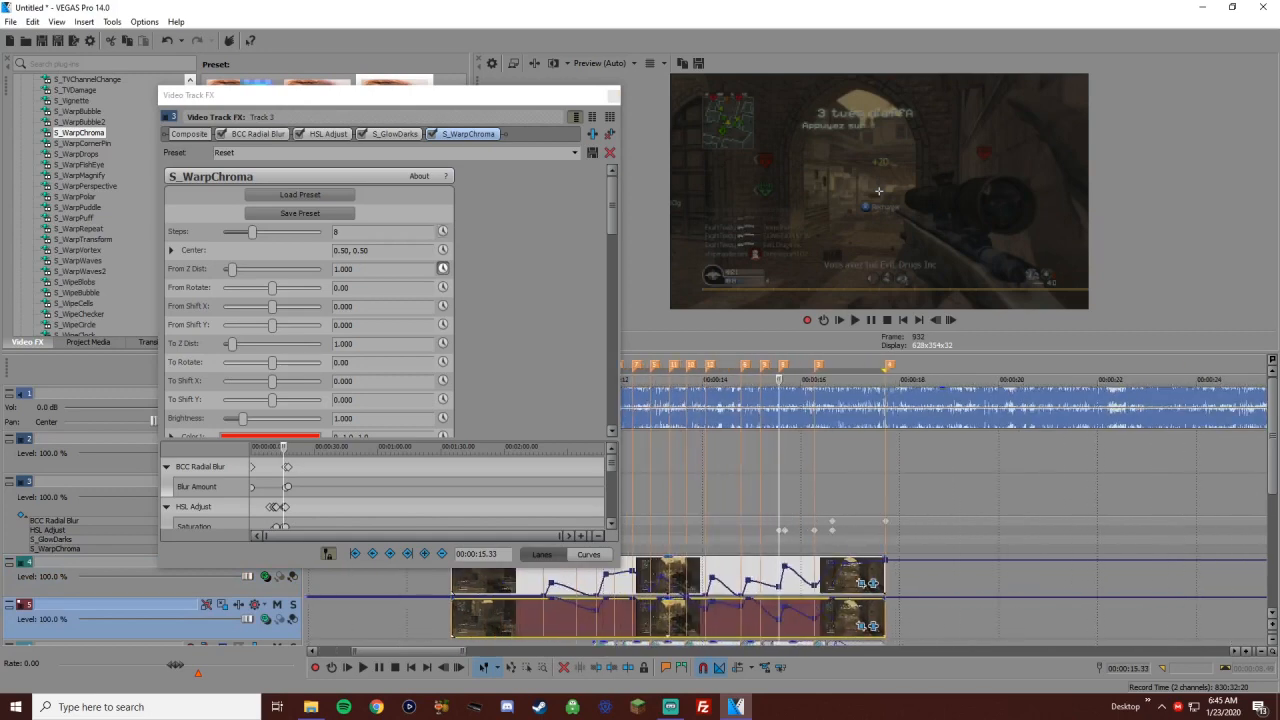
click(424, 553)
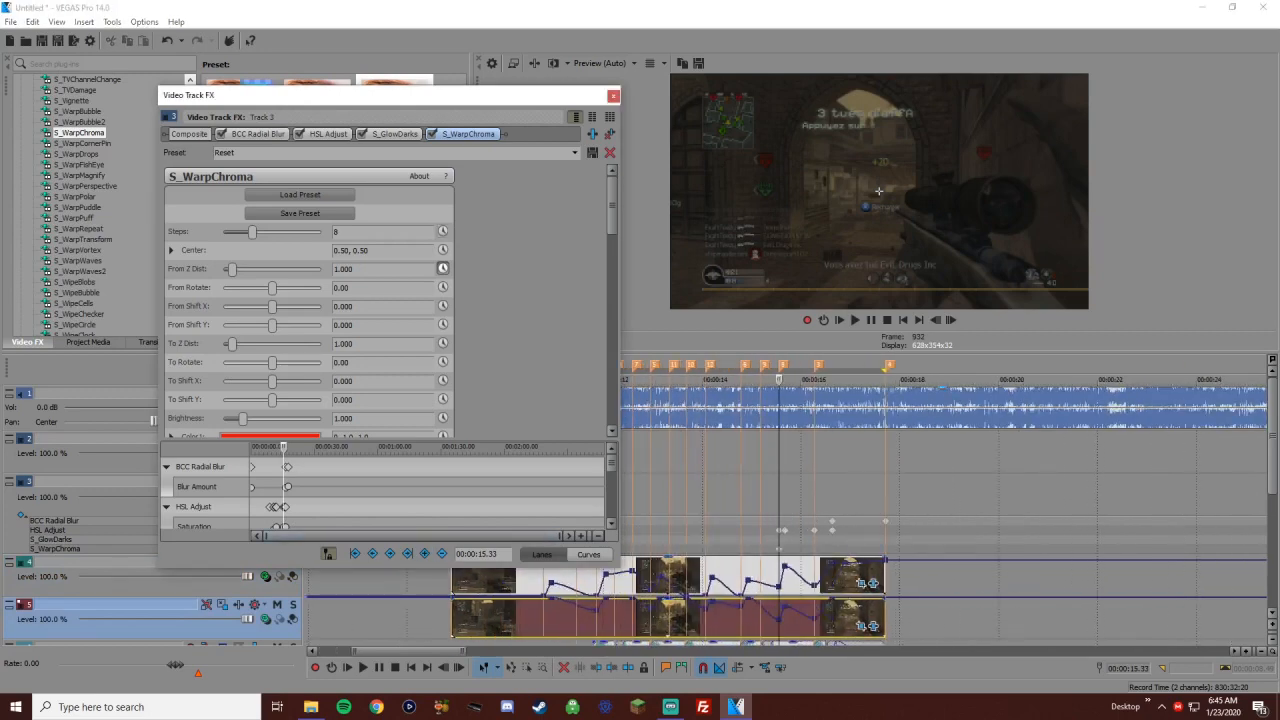
click(951, 320)
click(951, 320)
click(951, 320)
click(951, 320)
click(951, 320)
click(951, 320)
click(951, 320)
click(951, 320)
click(951, 320)
drag(232, 269, 231, 269)
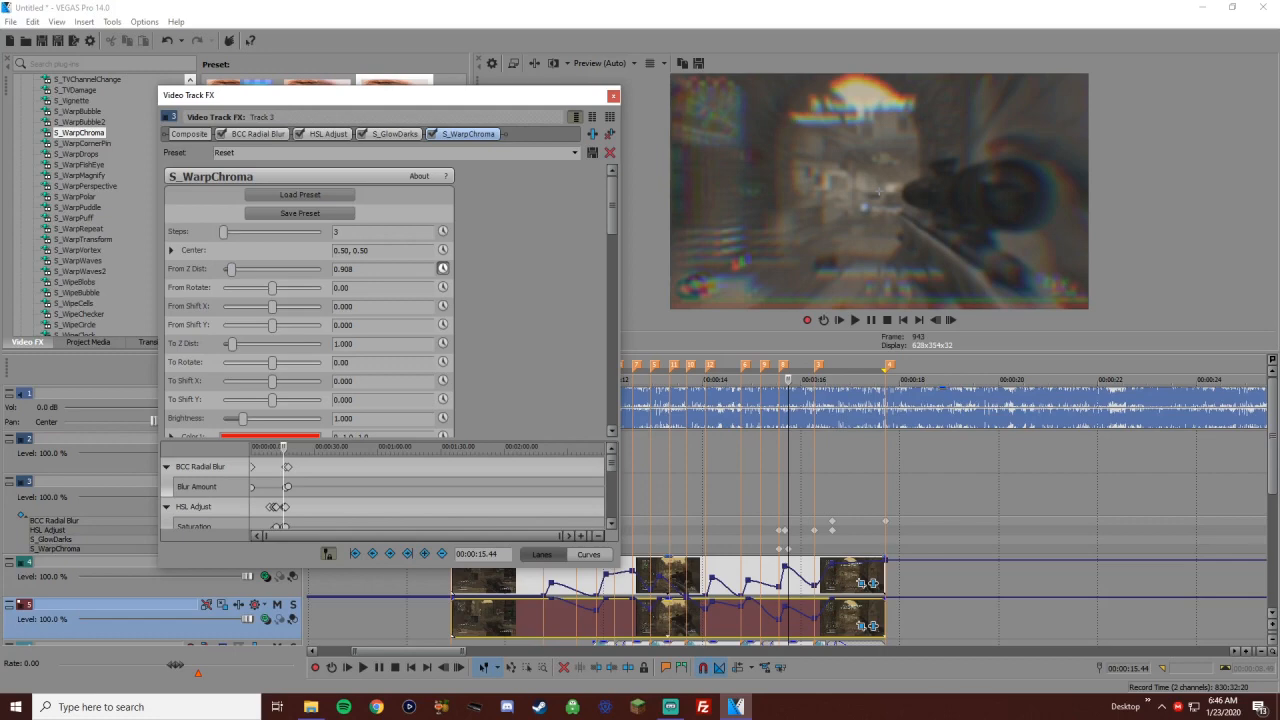
Return the S_WarpChroma From Z Dist to 1.000 at 00:00:16.38
click(832, 523)
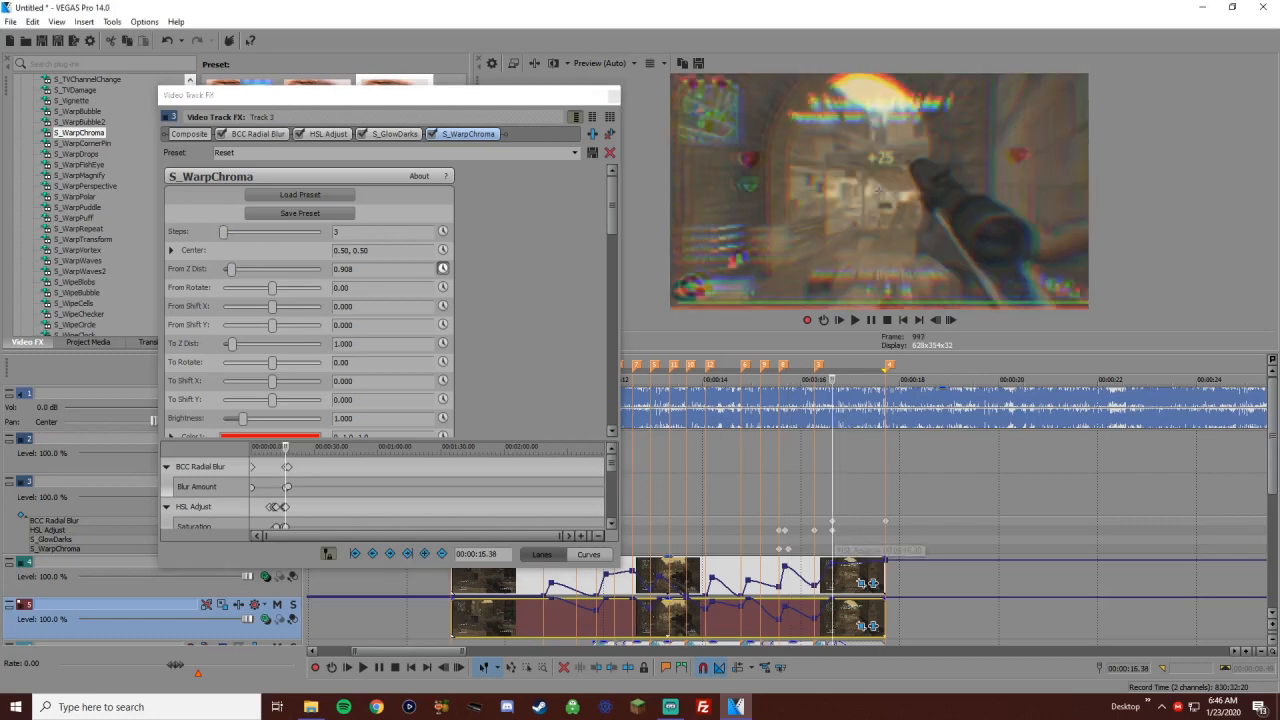
drag(231, 269, 237, 269)
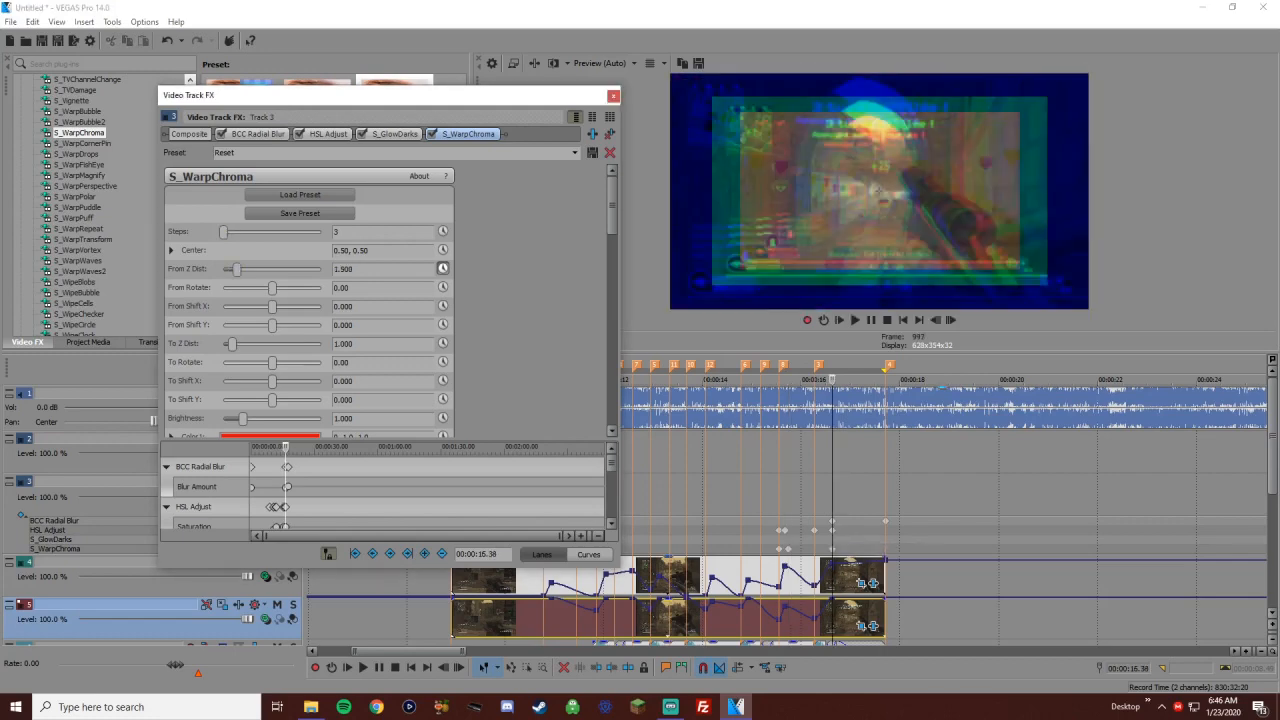
text(1)
key(Return)
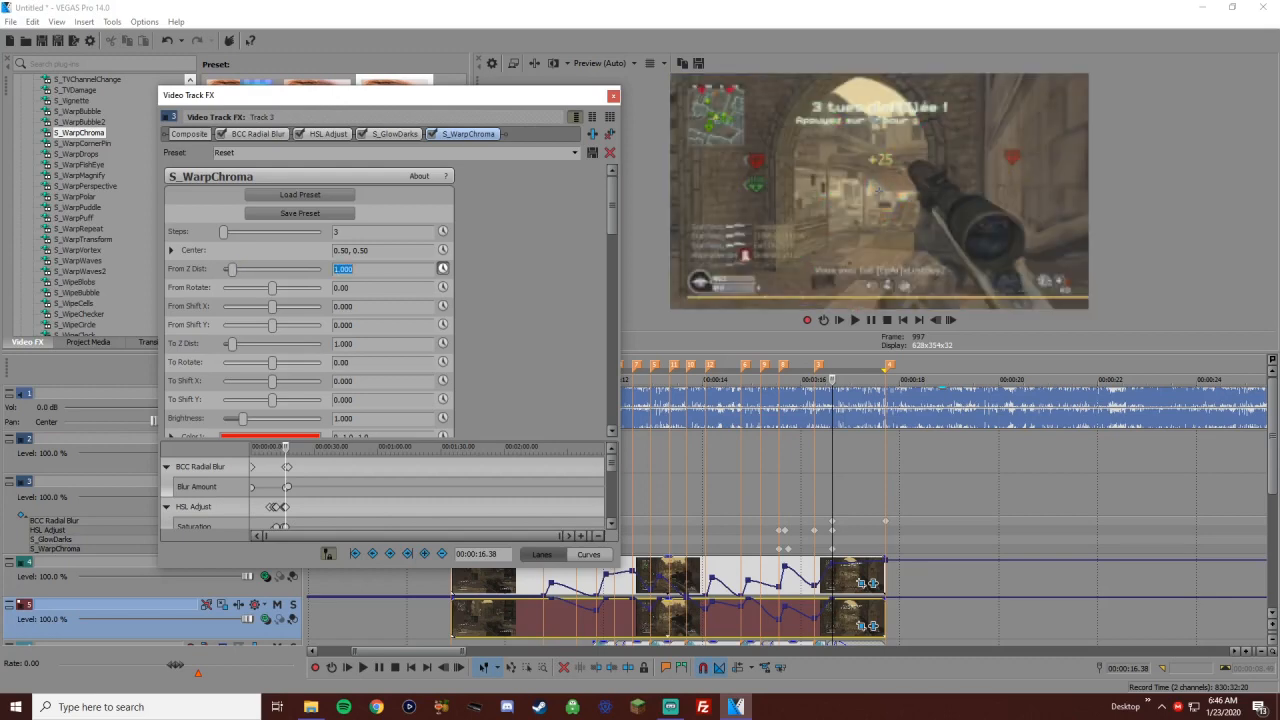
Replay the section from 00:00:15.33 to check the chroma warp, and close the effect settings
key(space)
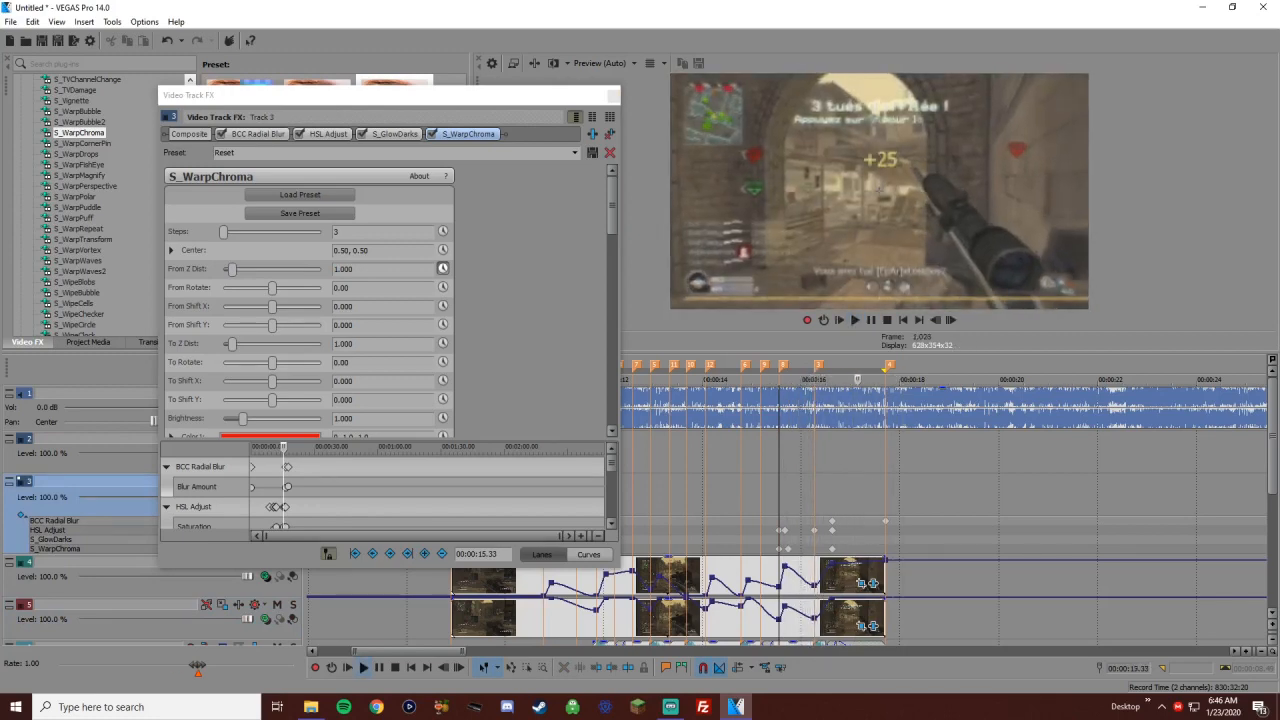
key(space)
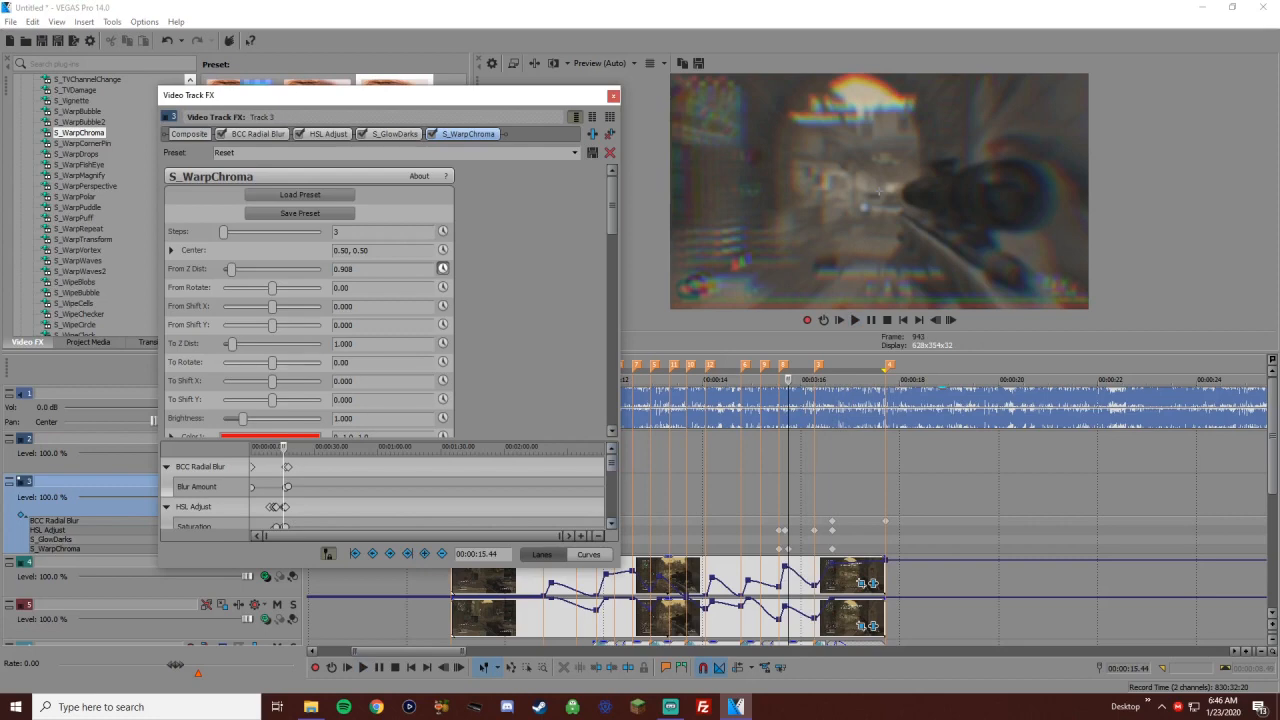
key(alt+F4)
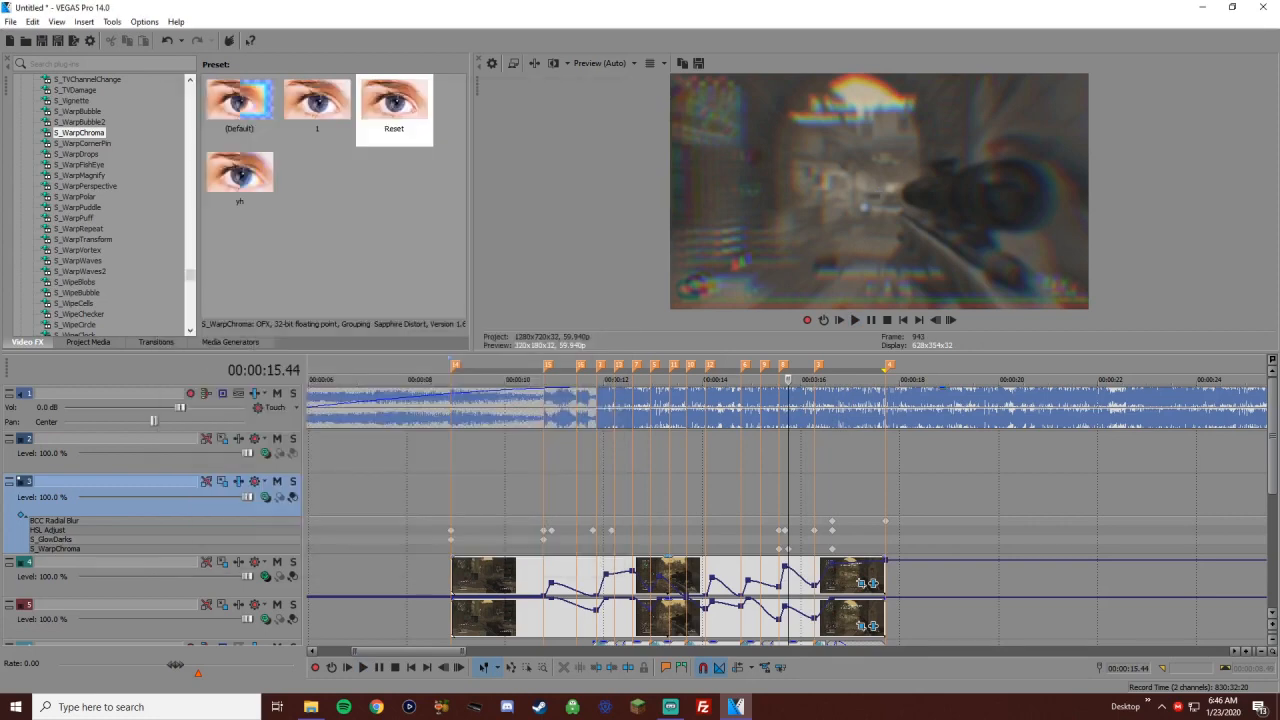
In the lower video event's Pan/Crop, widen the frame to 1,237.8 by 696.3 at 00:00:15.40
click(861, 626)
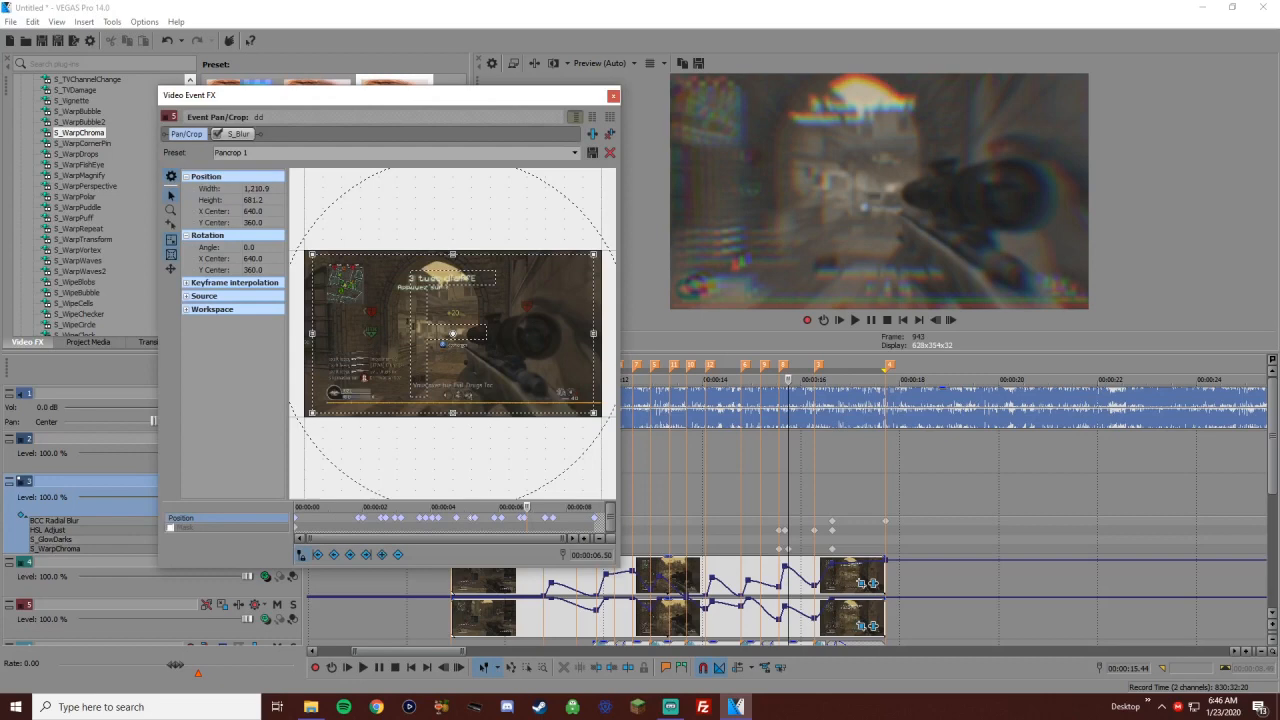
key(Left)
key(Left)
key(Left)
key(Left)
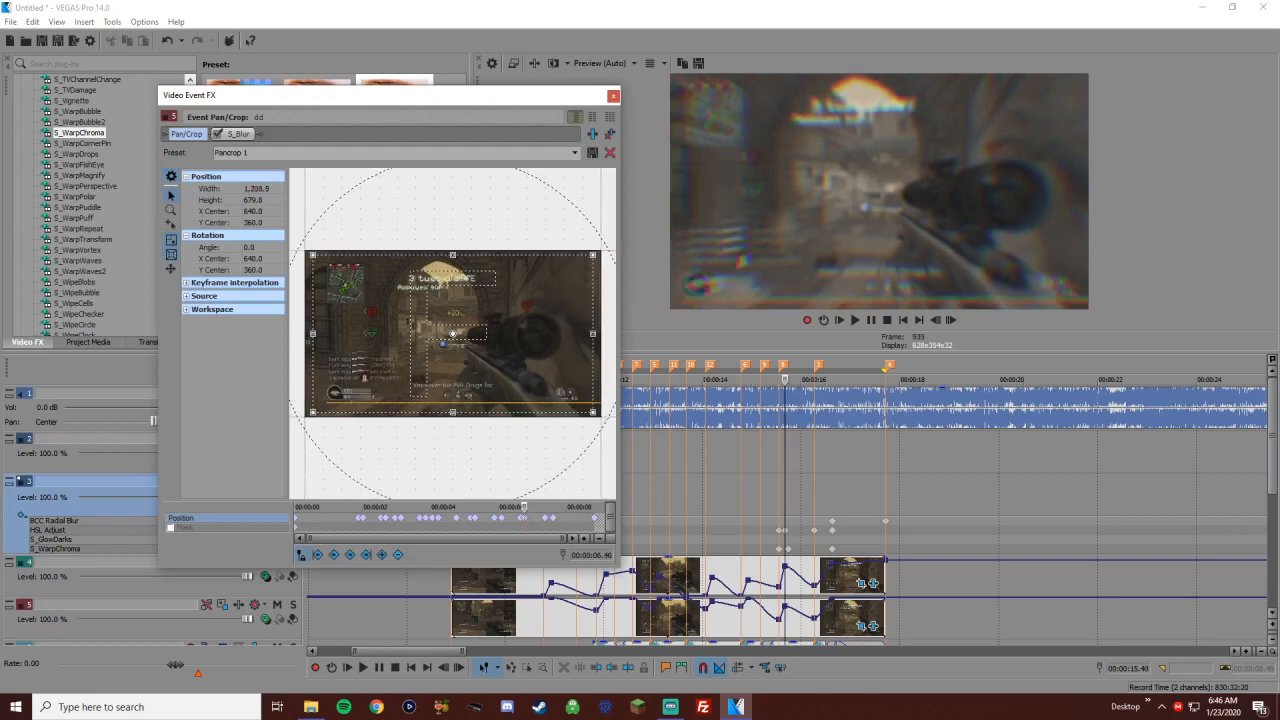
drag(599, 416, 603, 418)
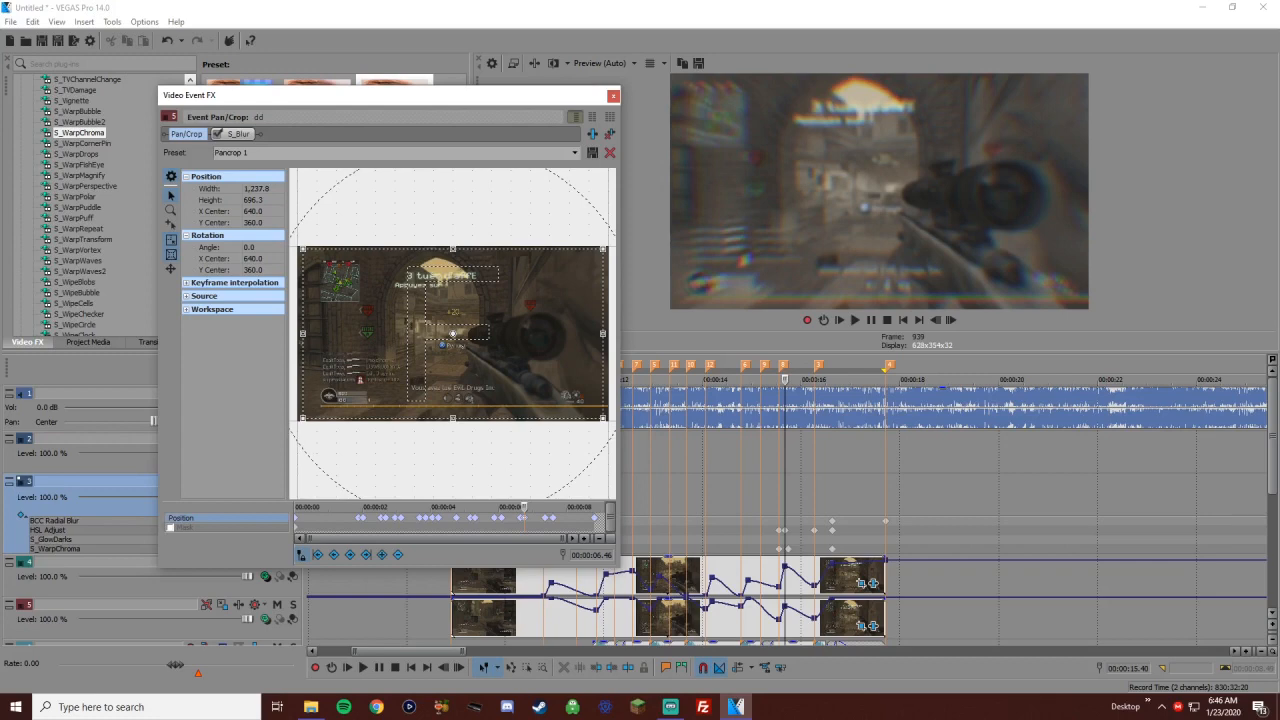
Copy that Pan/Crop keyframe and paste it at the same time in the upper video event's Pan/Crop
right_click(524, 518)
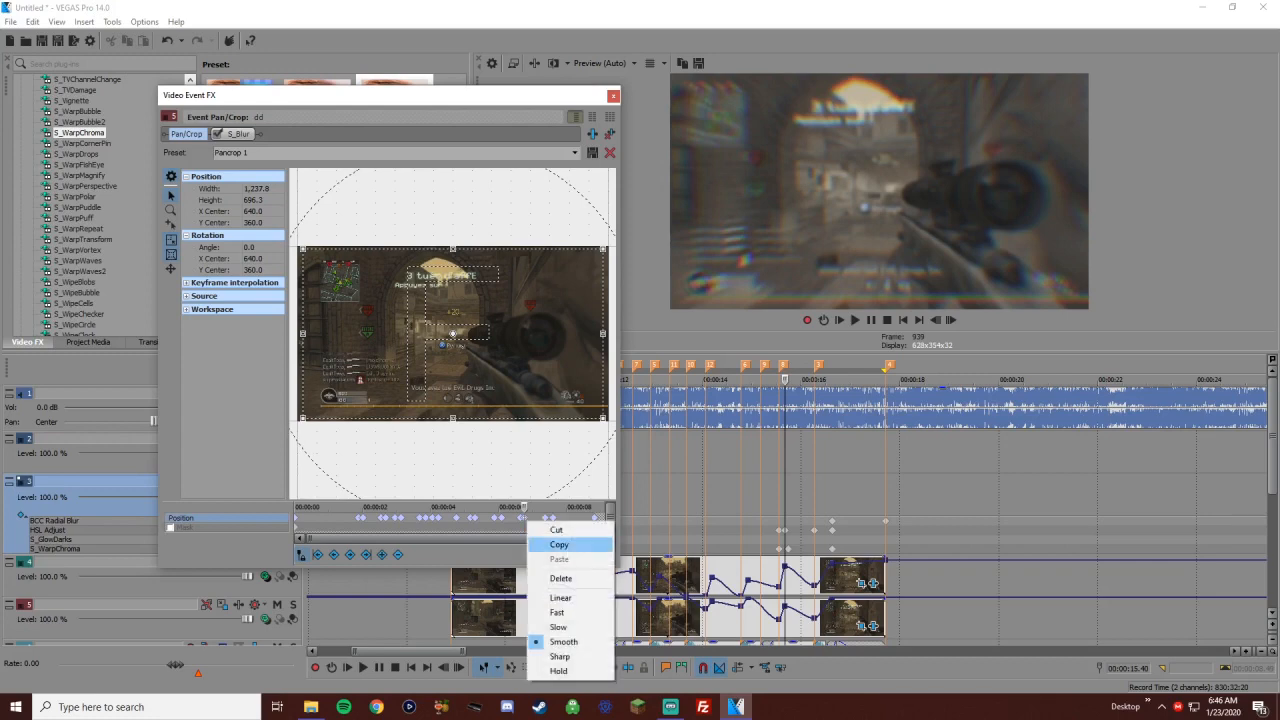
click(560, 544)
click(861, 583)
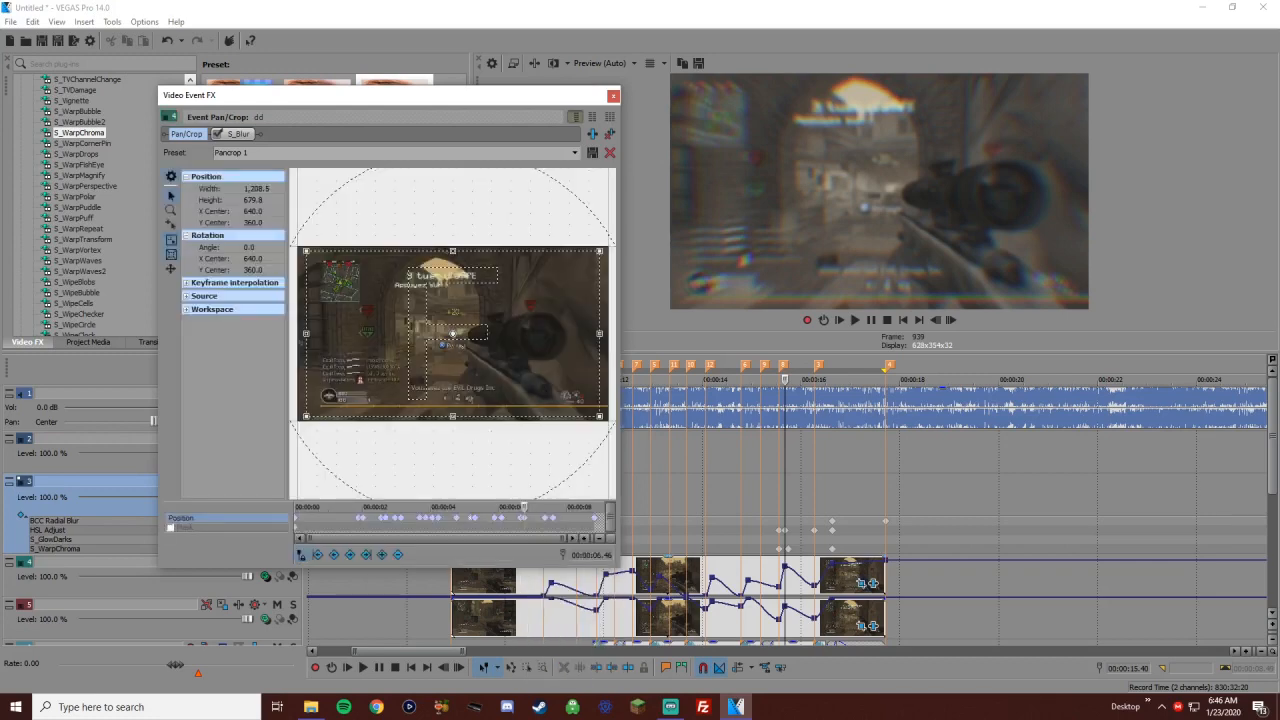
right_click(524, 518)
click(560, 559)
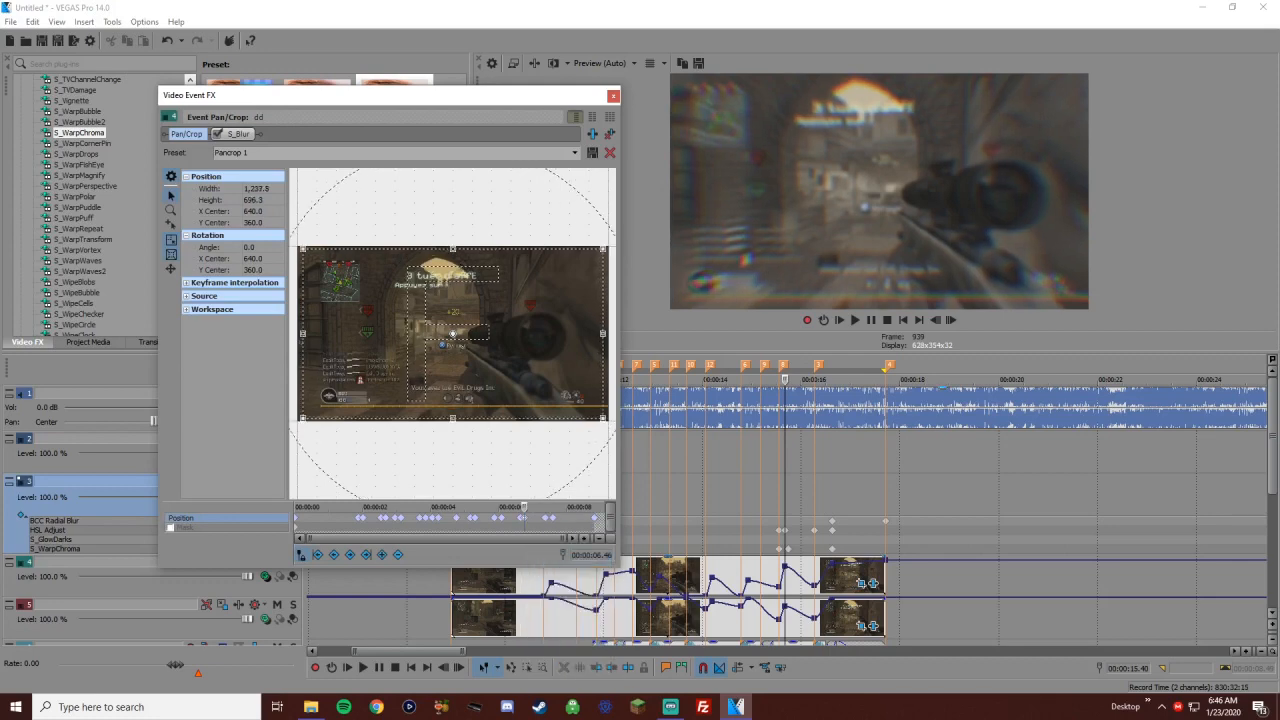
Play the end of the clip to check the adjusted Pan/Crop motion
click(760, 480)
key(space)
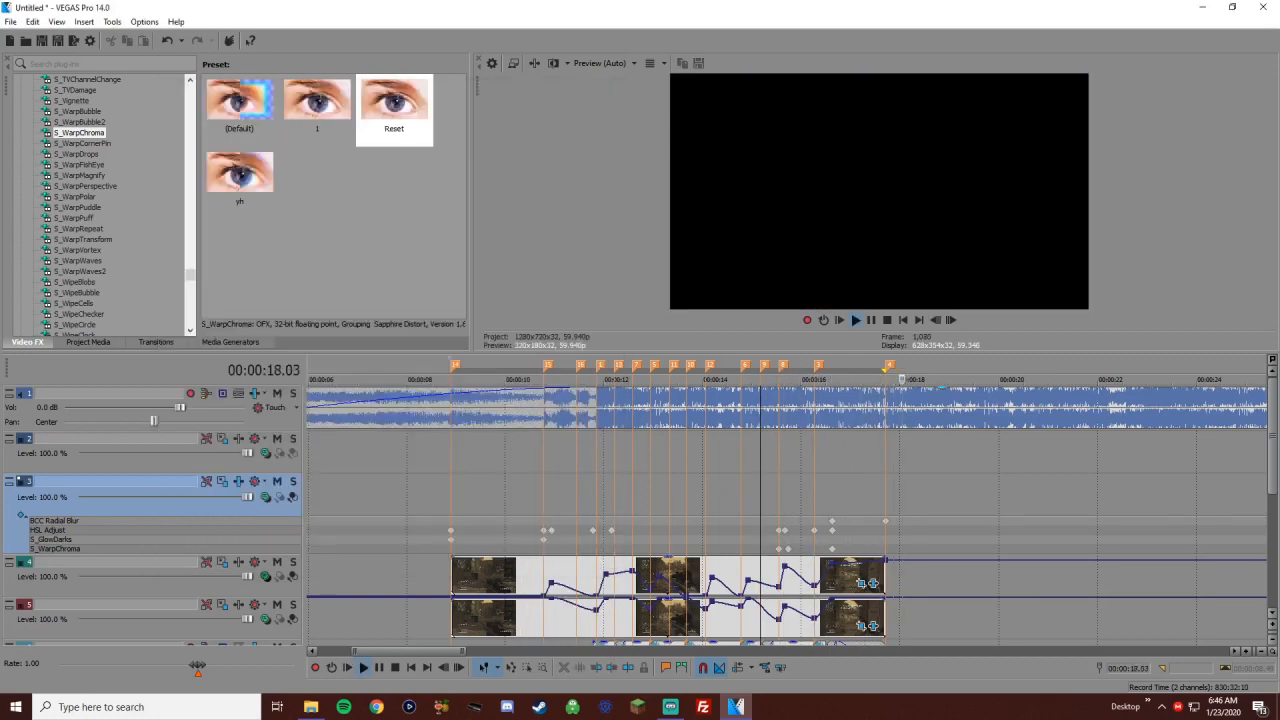
key(space)
Return the playhead to the clip's start at 00:00:08.53 and set the preview quality to Preview (Quarter)
click(451, 480)
scroll(451, 480, left, 3)
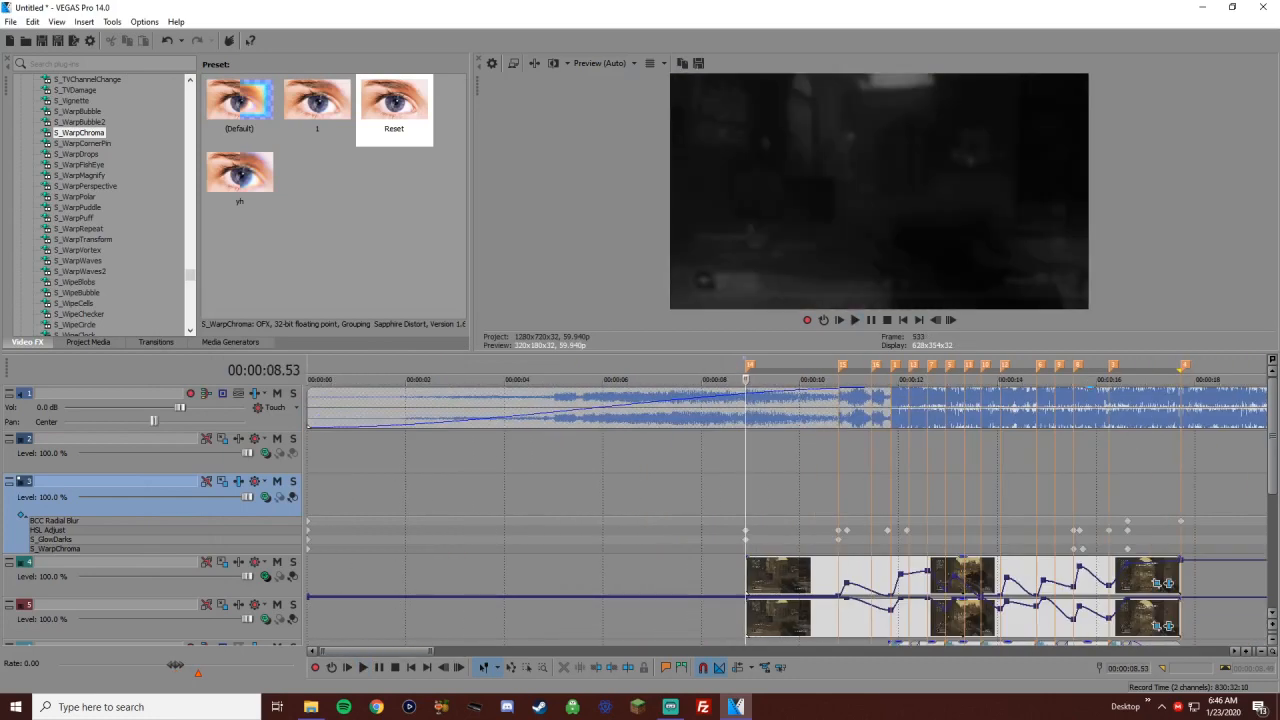
click(604, 63)
mouse_move(610, 97)
click(679, 140)
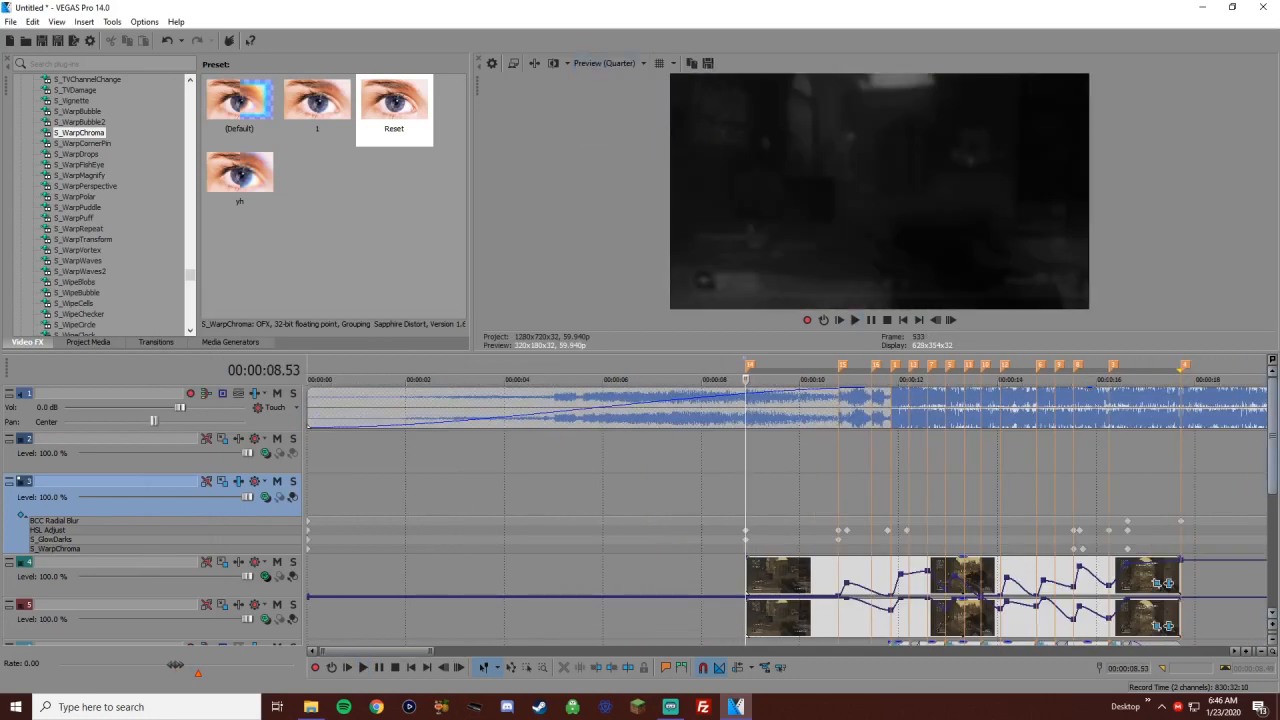
Change the project frame rate to 29.970 (NTSC) and apply it
drag(1272, 436, 1272, 474)
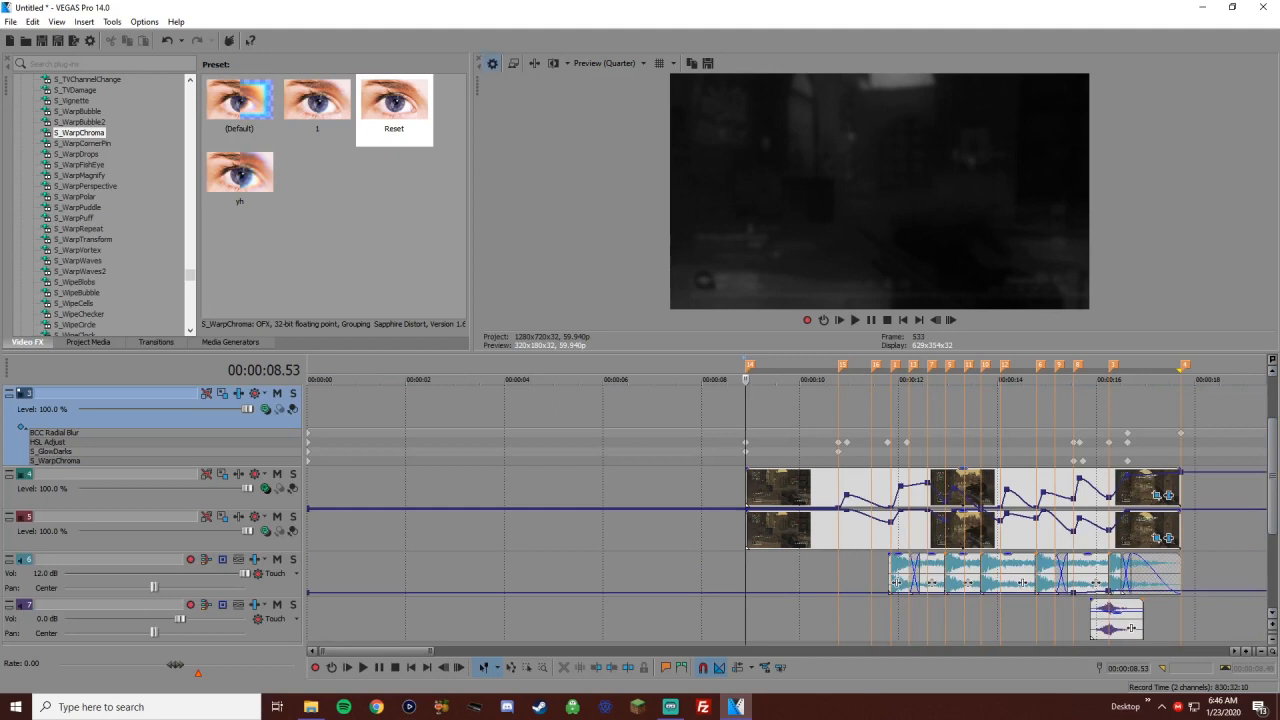
click(491, 63)
click(633, 210)
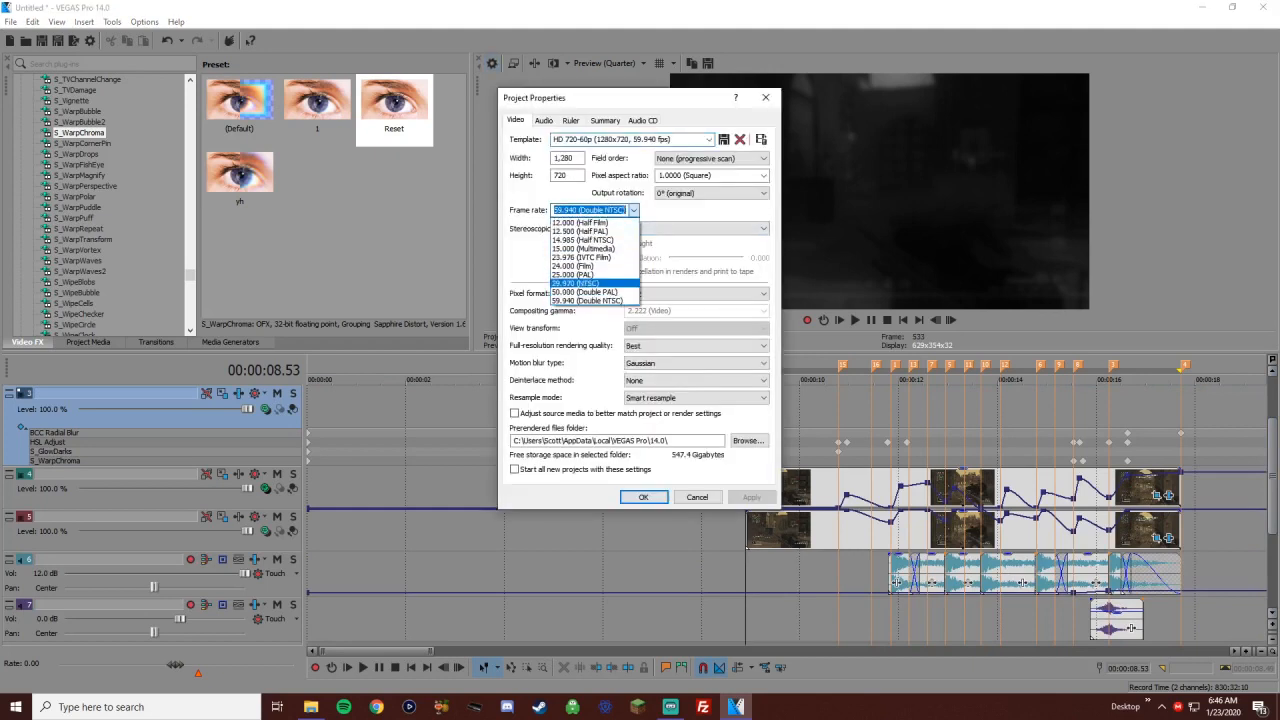
click(590, 284)
click(751, 497)
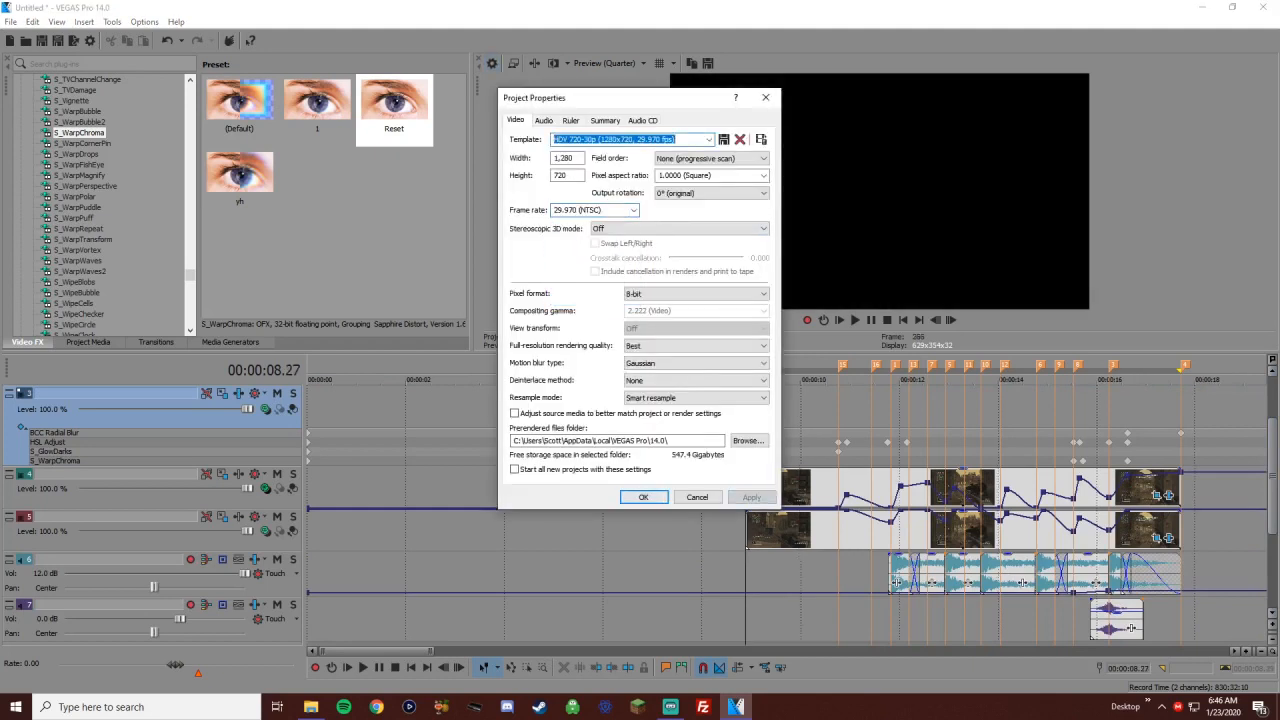
click(643, 497)
Select the time range from 00:00:08.08 to 00:00:18.10 around the clip and play it through
drag(1213, 420, 715, 420)
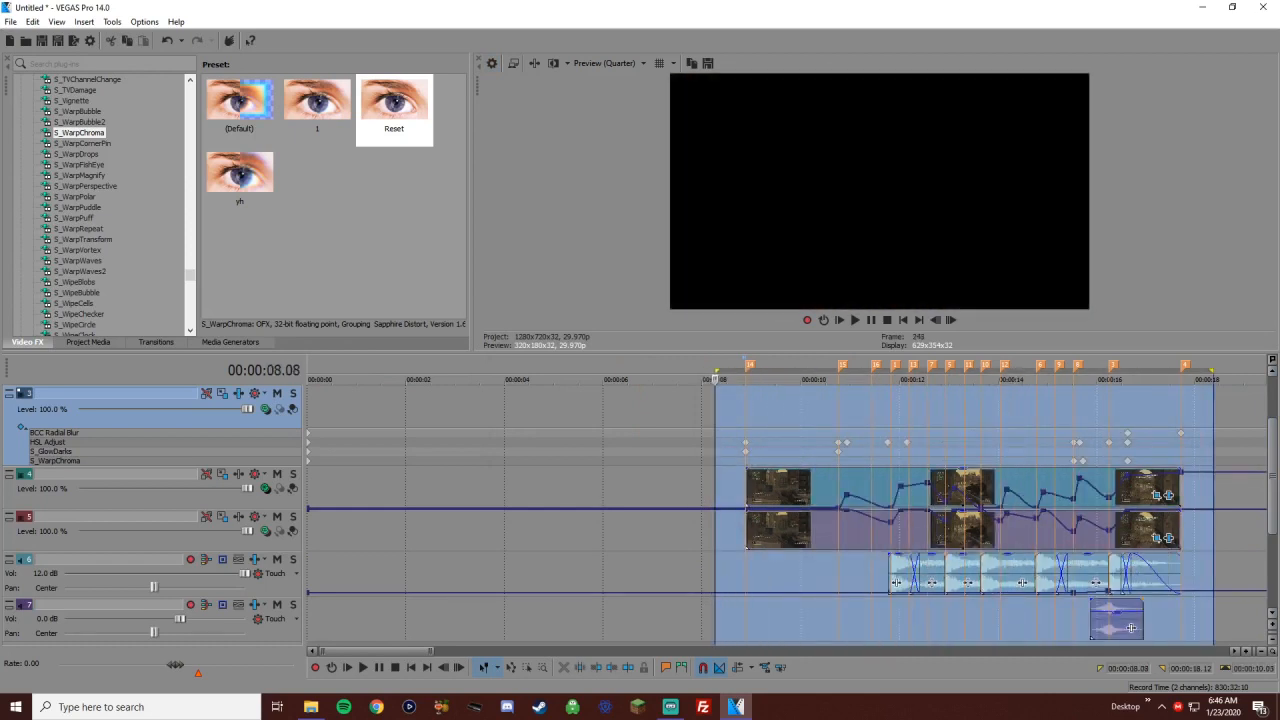
click(1217, 420)
drag(1213, 420, 715, 420)
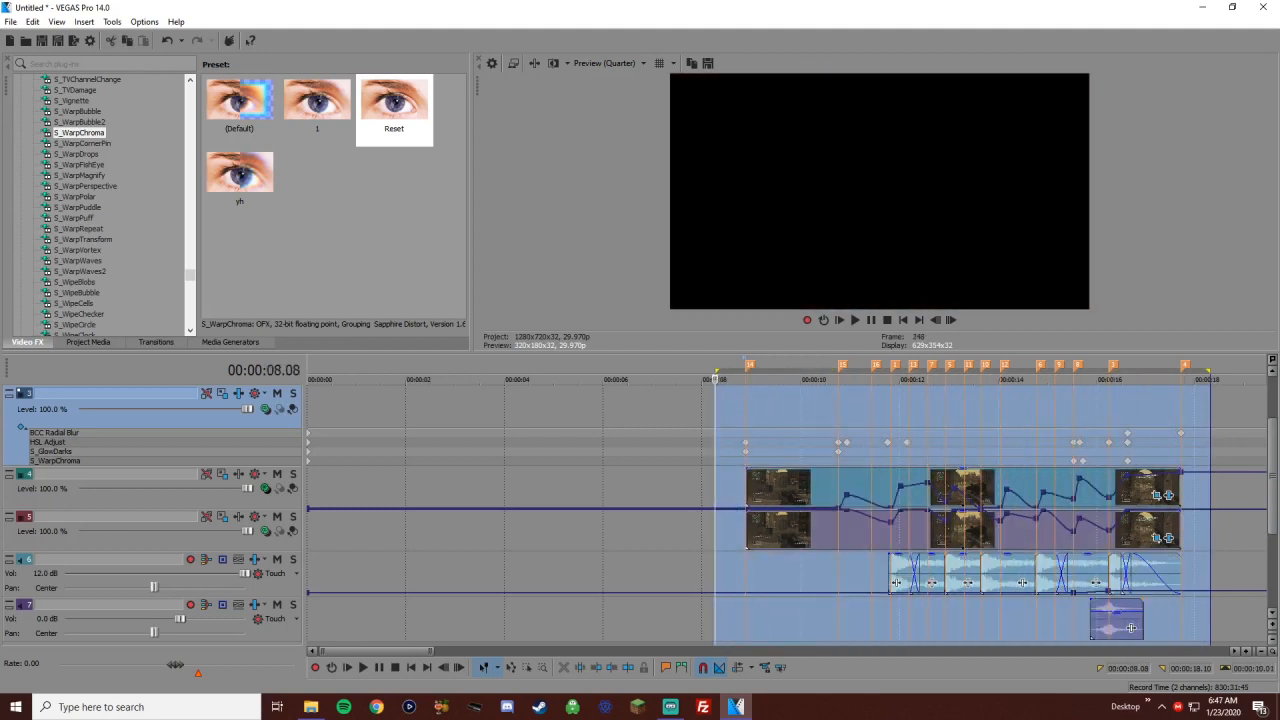
key(space)
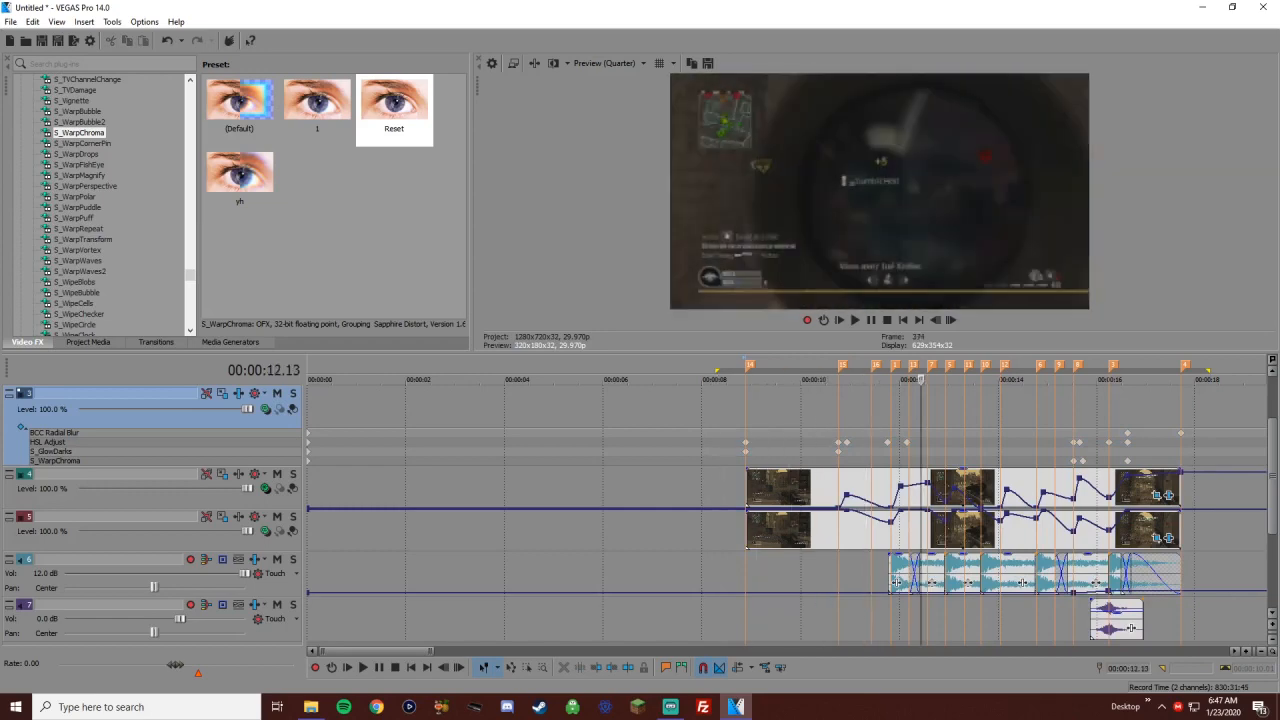
key(space)
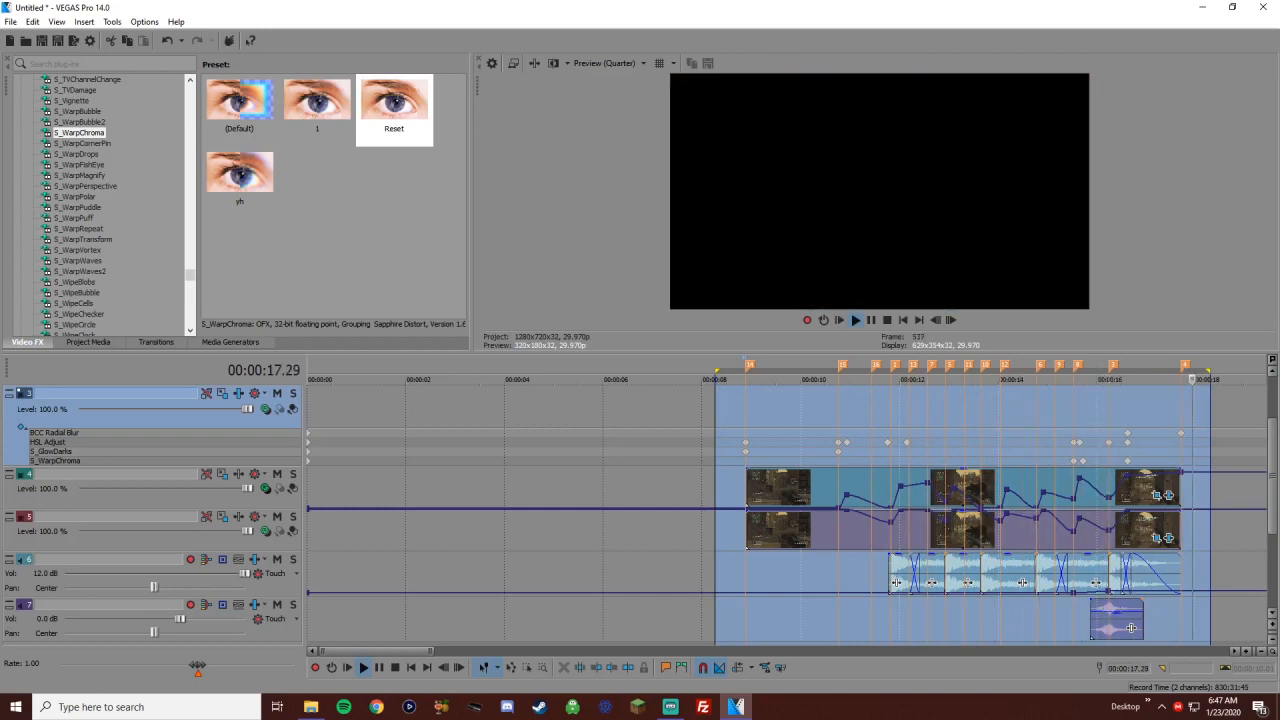
click(812, 408)
key(space)
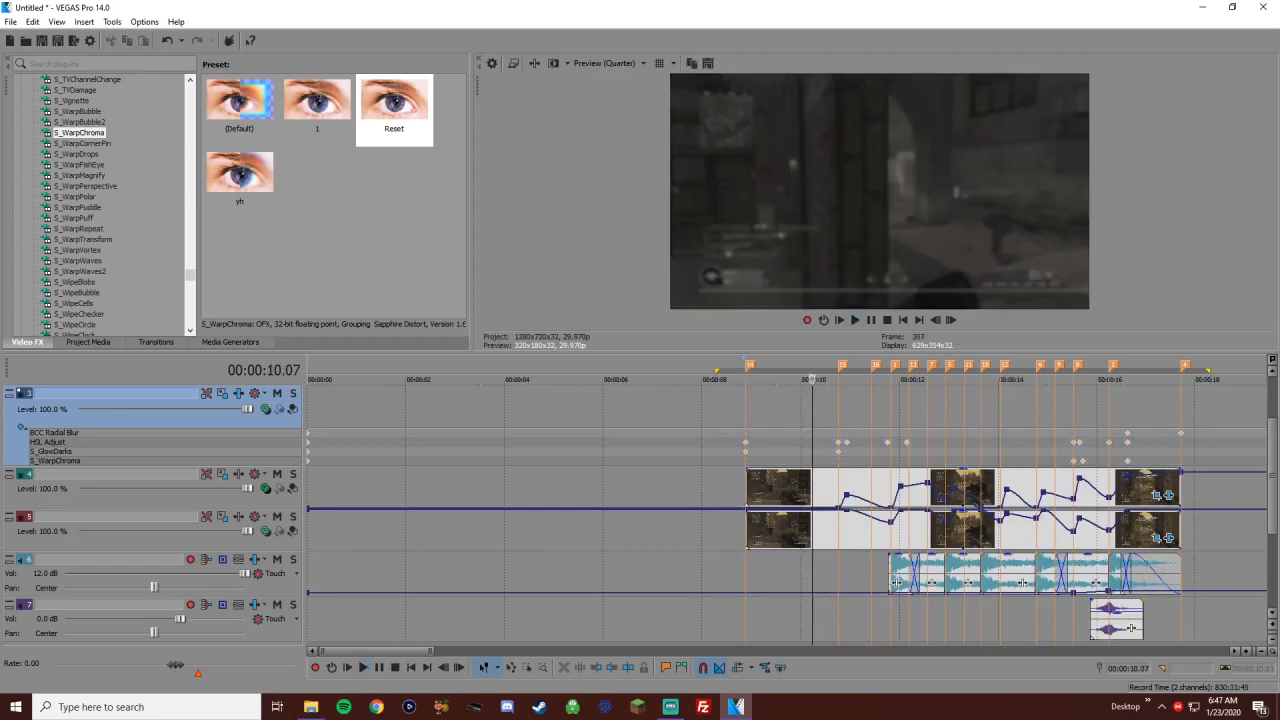
Insert a new video track above the upper gameplay event and apply S_Flicker with the My settings preset to it
right_click(726, 481)
click(770, 350)
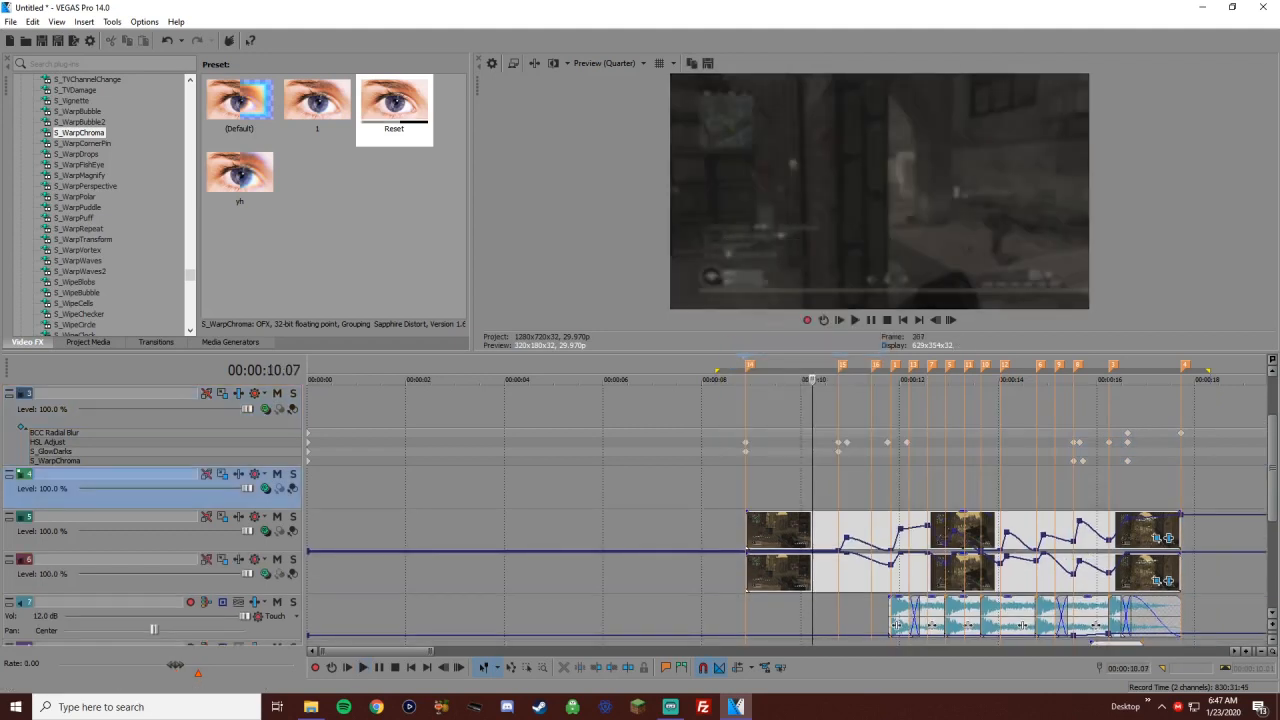
drag(190, 275, 190, 291)
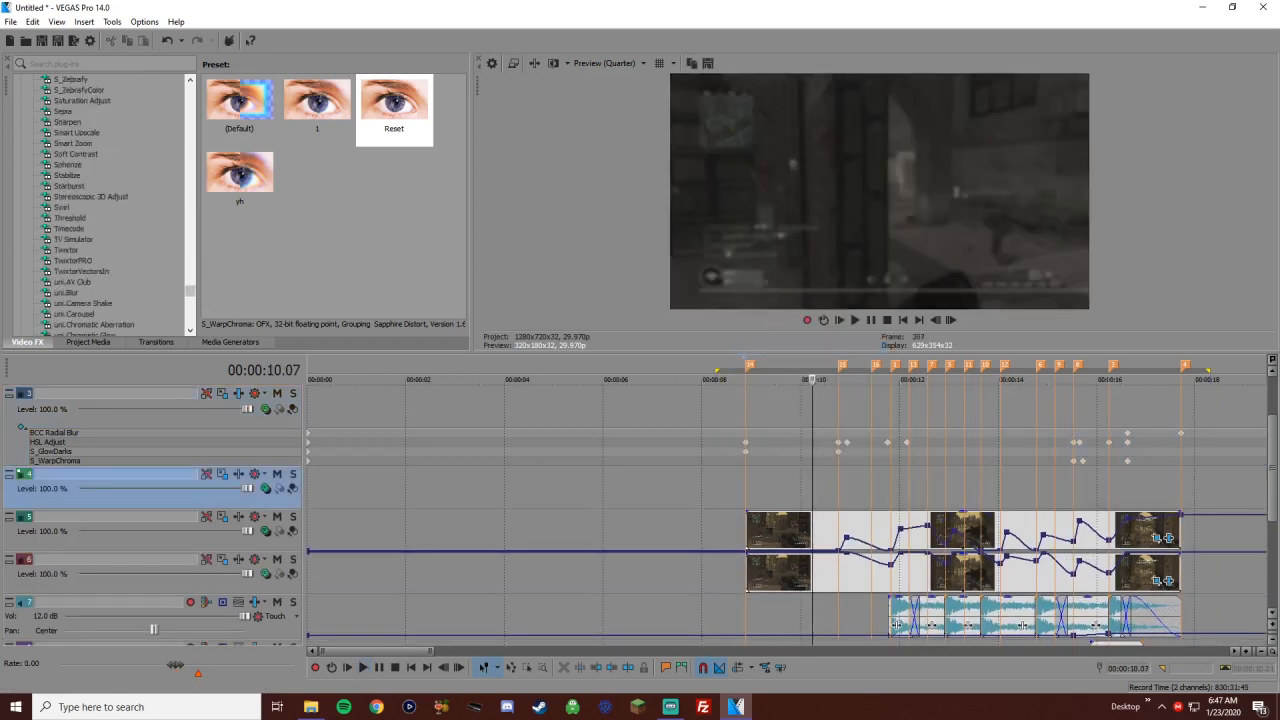
scroll(100, 200, up, 15)
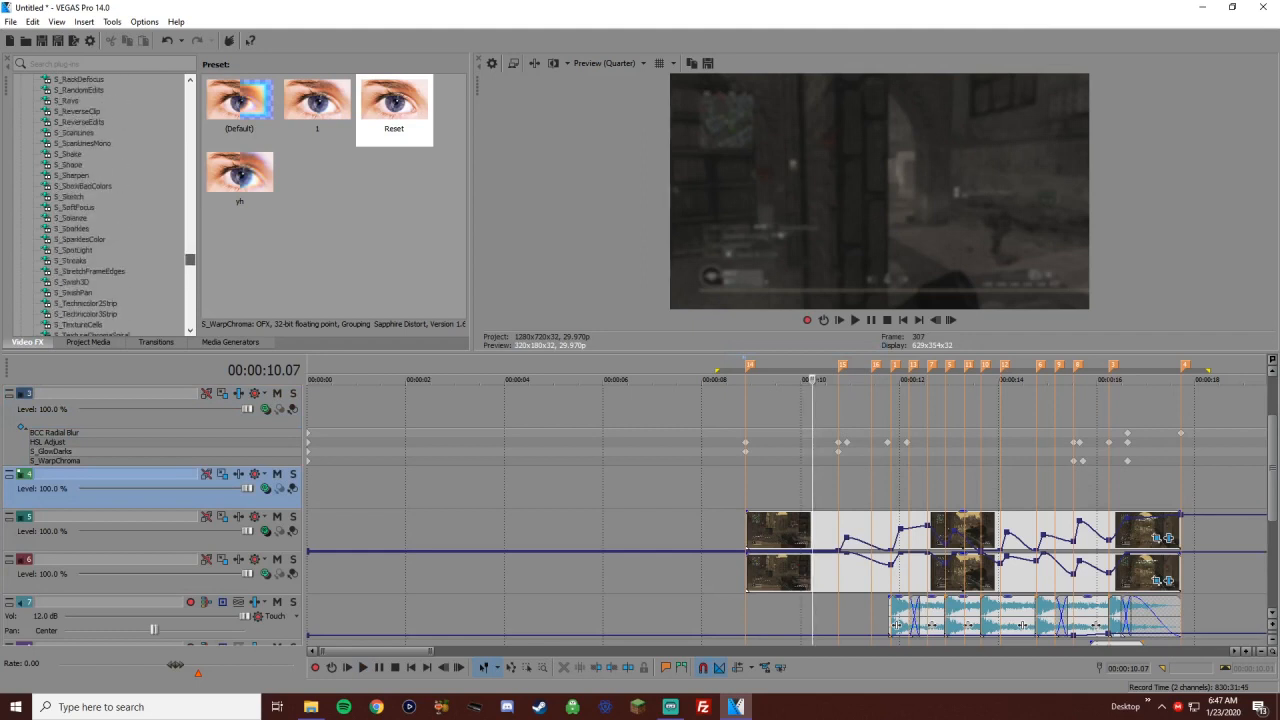
scroll(100, 200, up, 6)
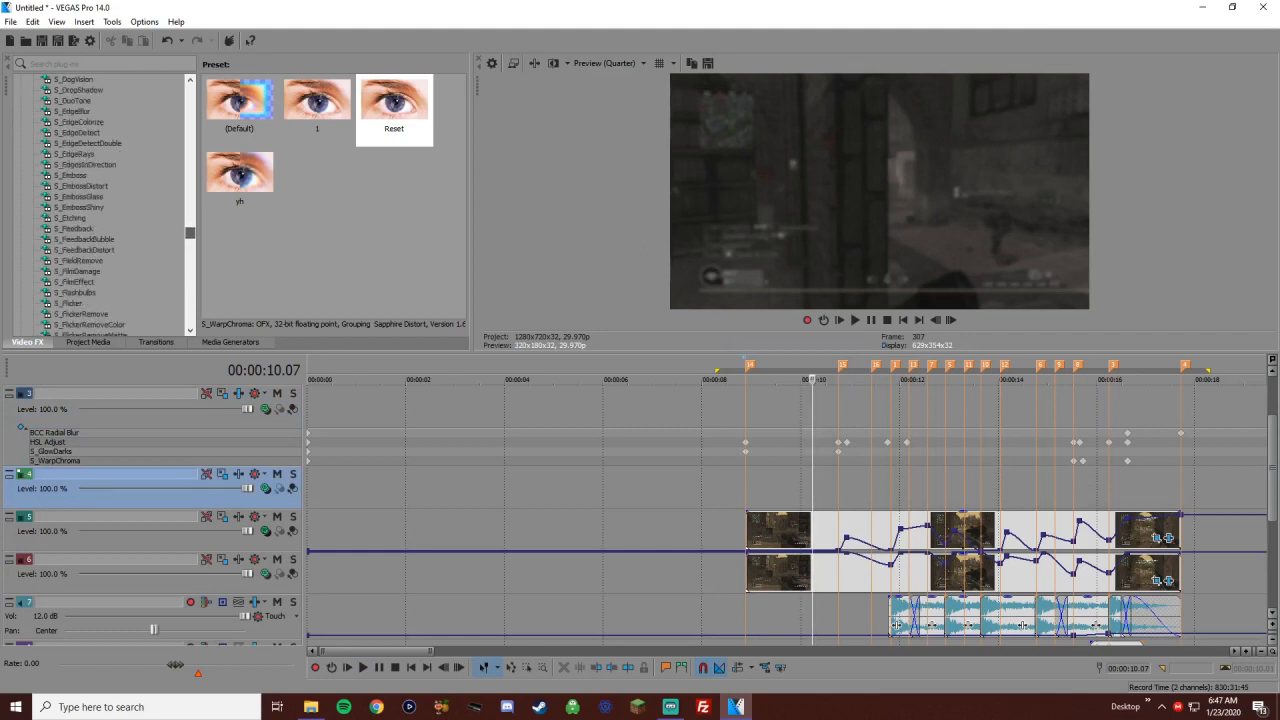
click(68, 303)
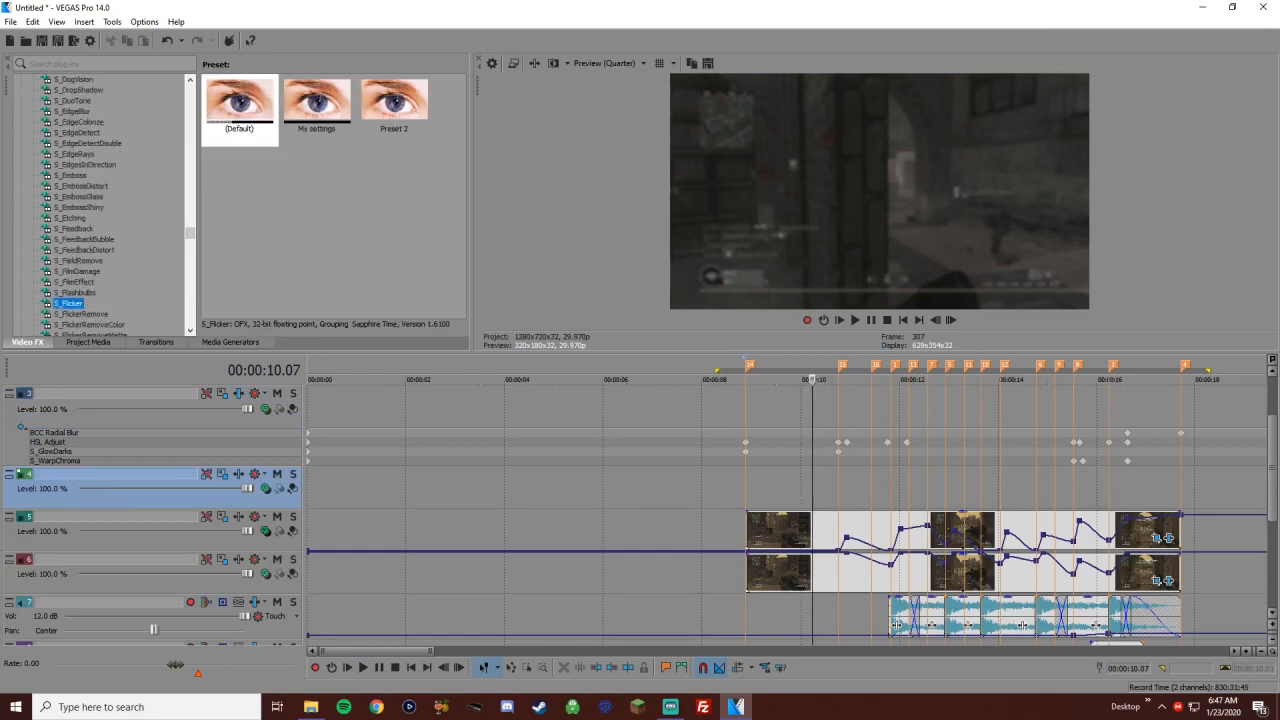
drag(316, 105, 130, 485)
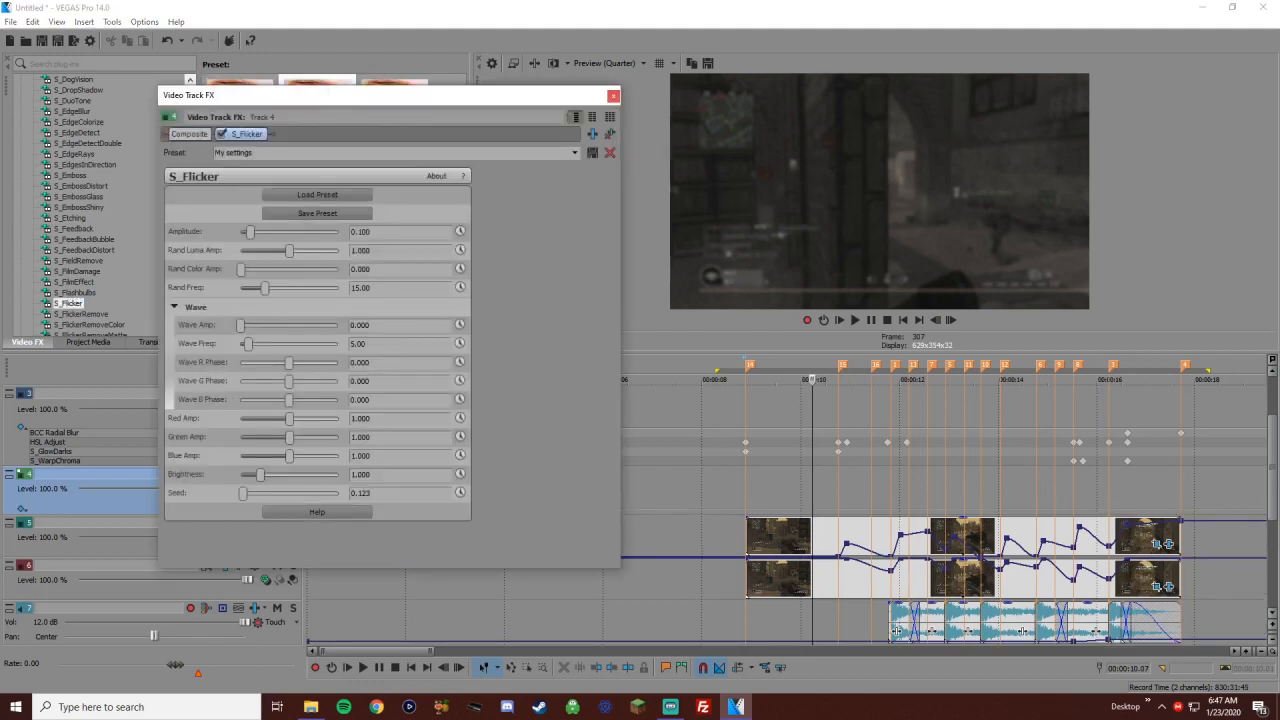
Animate the S_Flicker Amplitude, set it to 0.000 and place that keyframe at 00:00:11.25
click(460, 231)
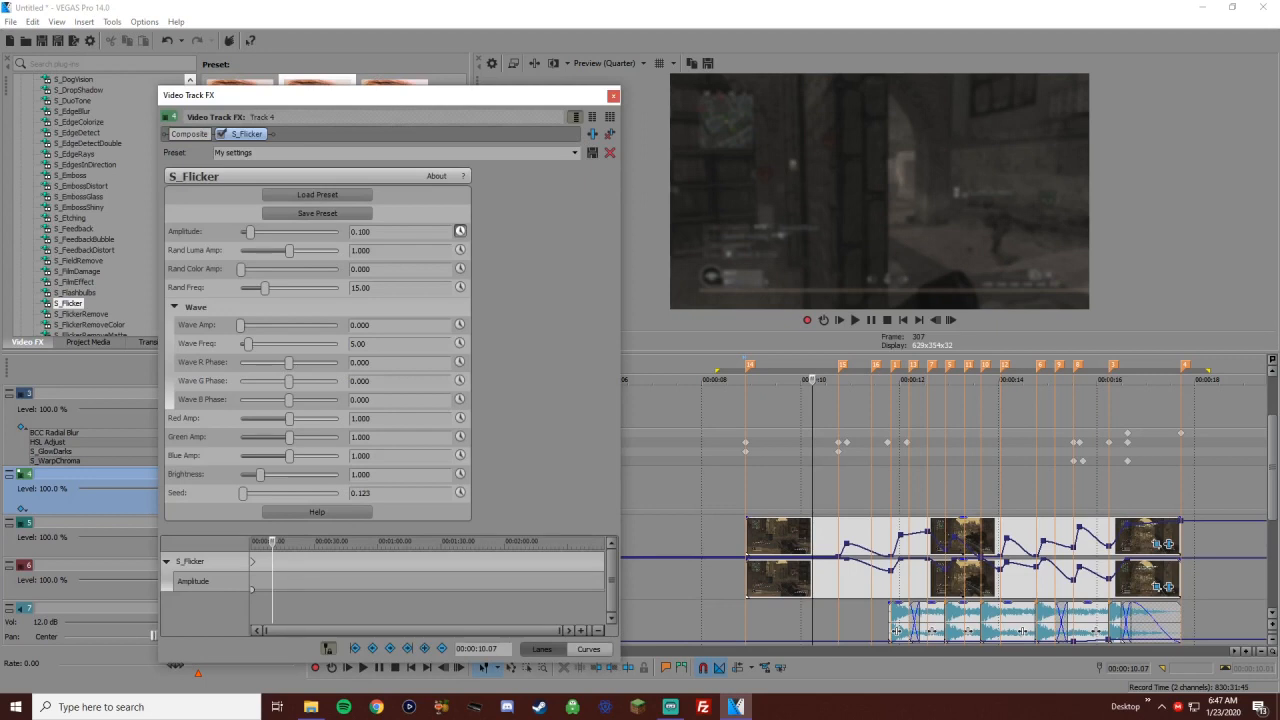
drag(249, 231, 241, 231)
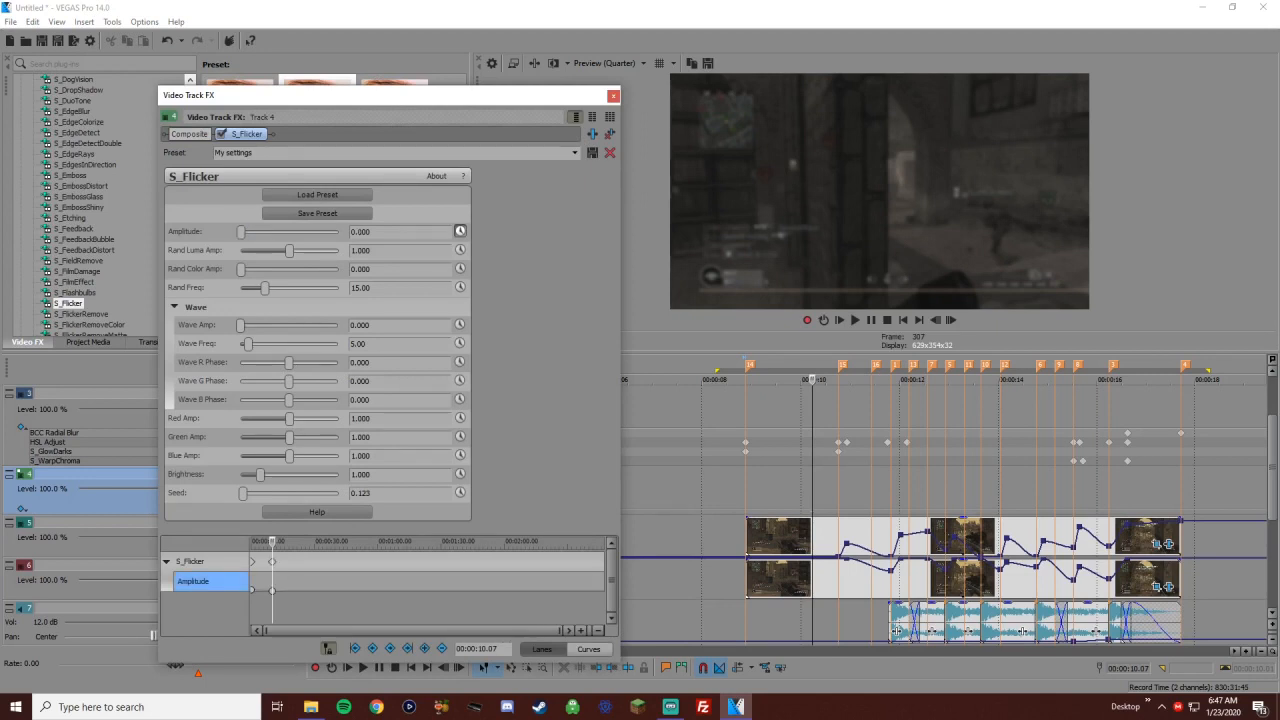
click(838, 380)
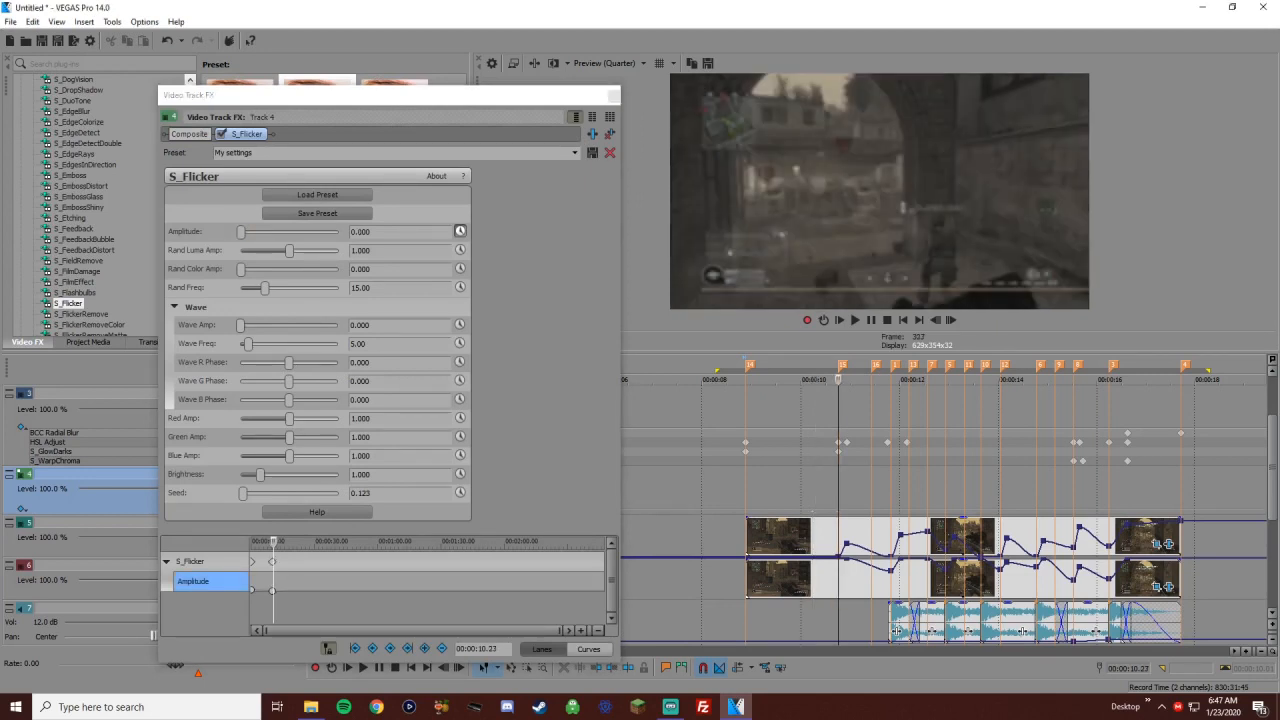
click(890, 380)
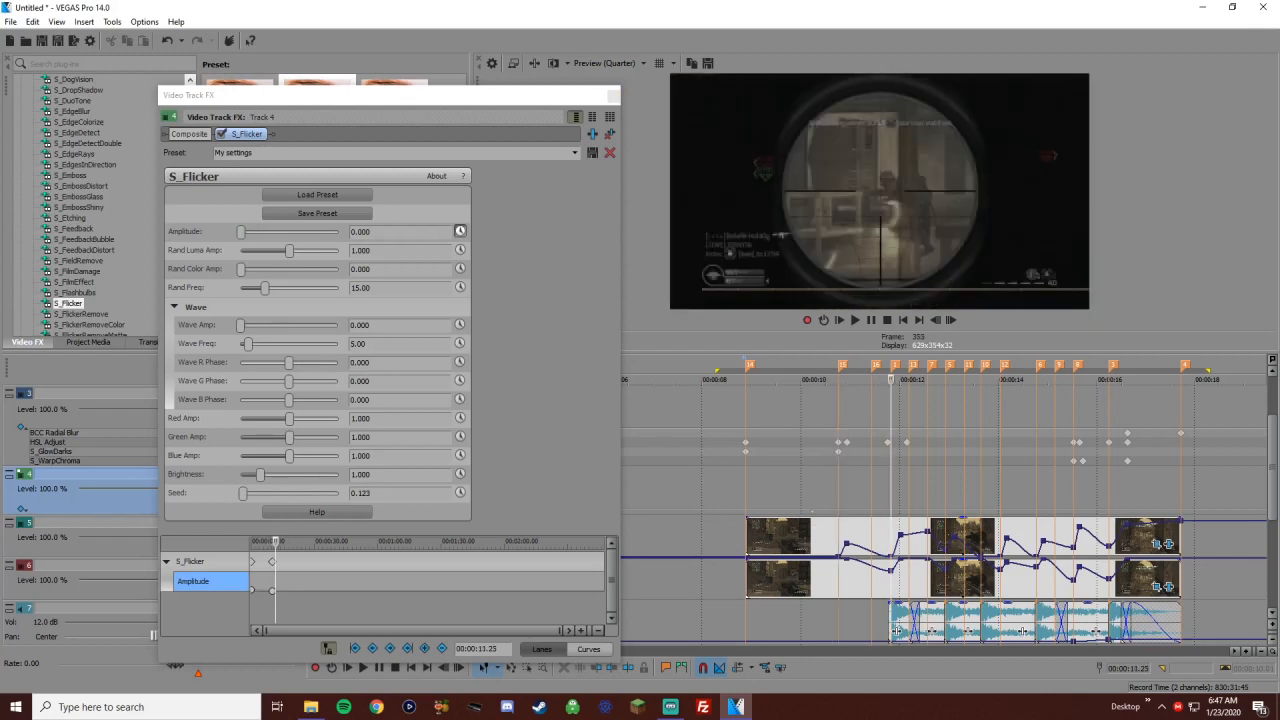
drag(812, 511, 890, 513)
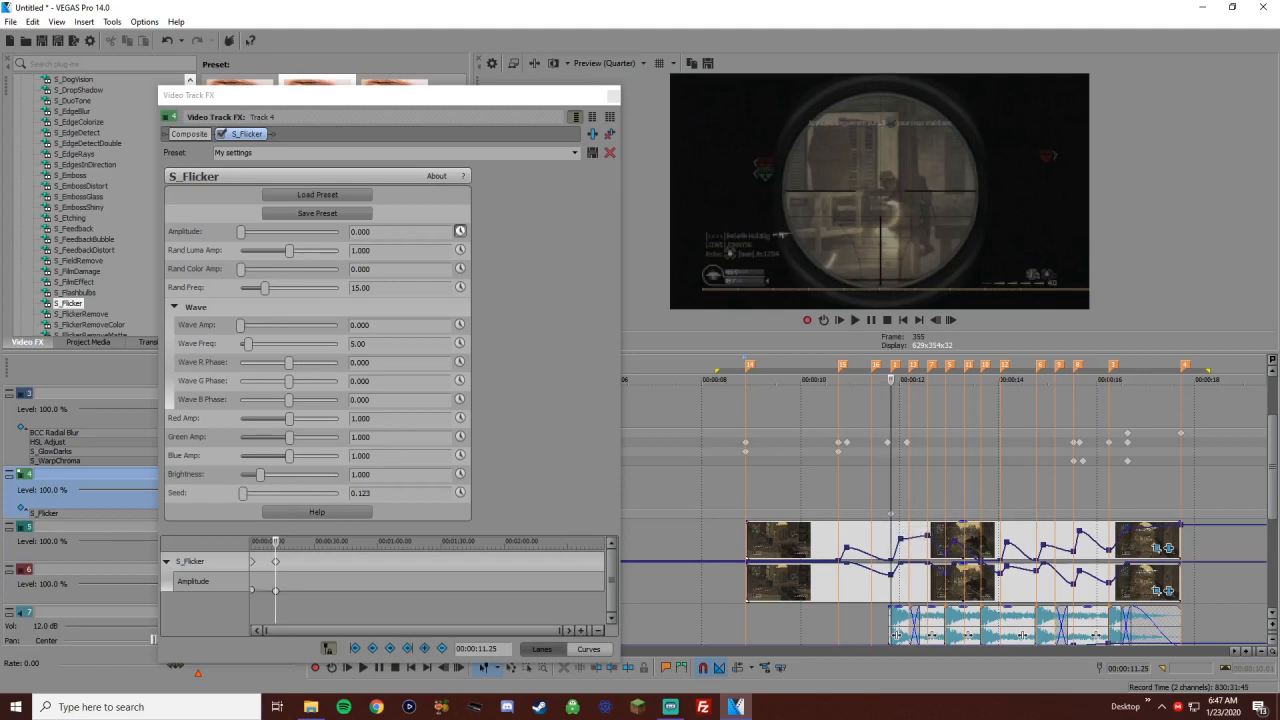
Set the S_Flicker Amplitude to 0.045 at 00:00:12.05 and delete the keyframe at the start of the effect
click(906, 442)
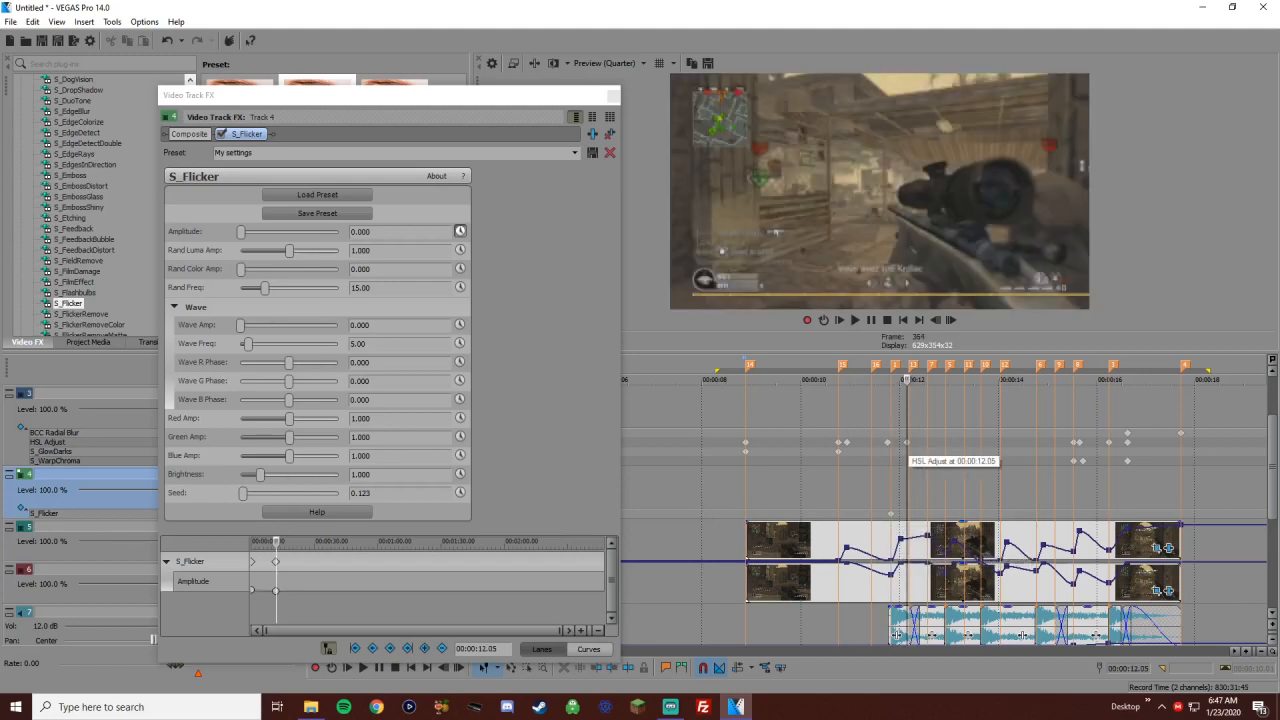
click(368, 231)
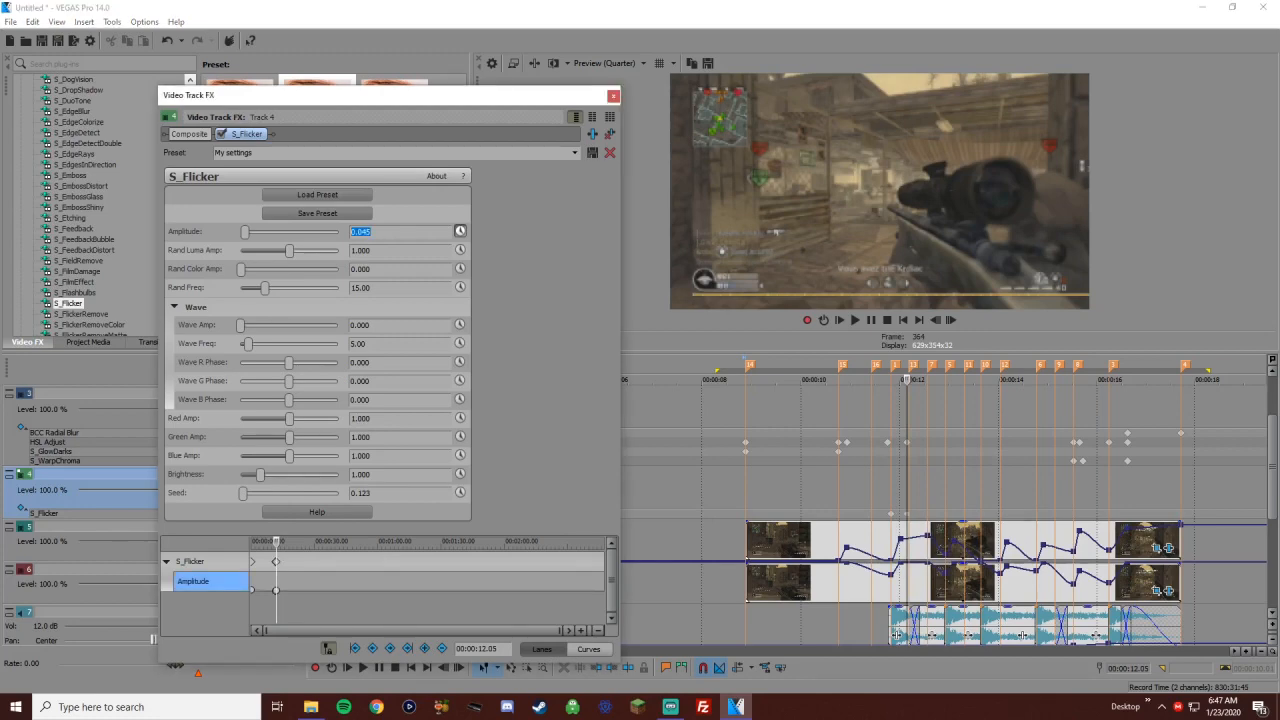
click(253, 561)
key(Delete)
Play the clip to check the flicker, then close the effect settings
key(space)
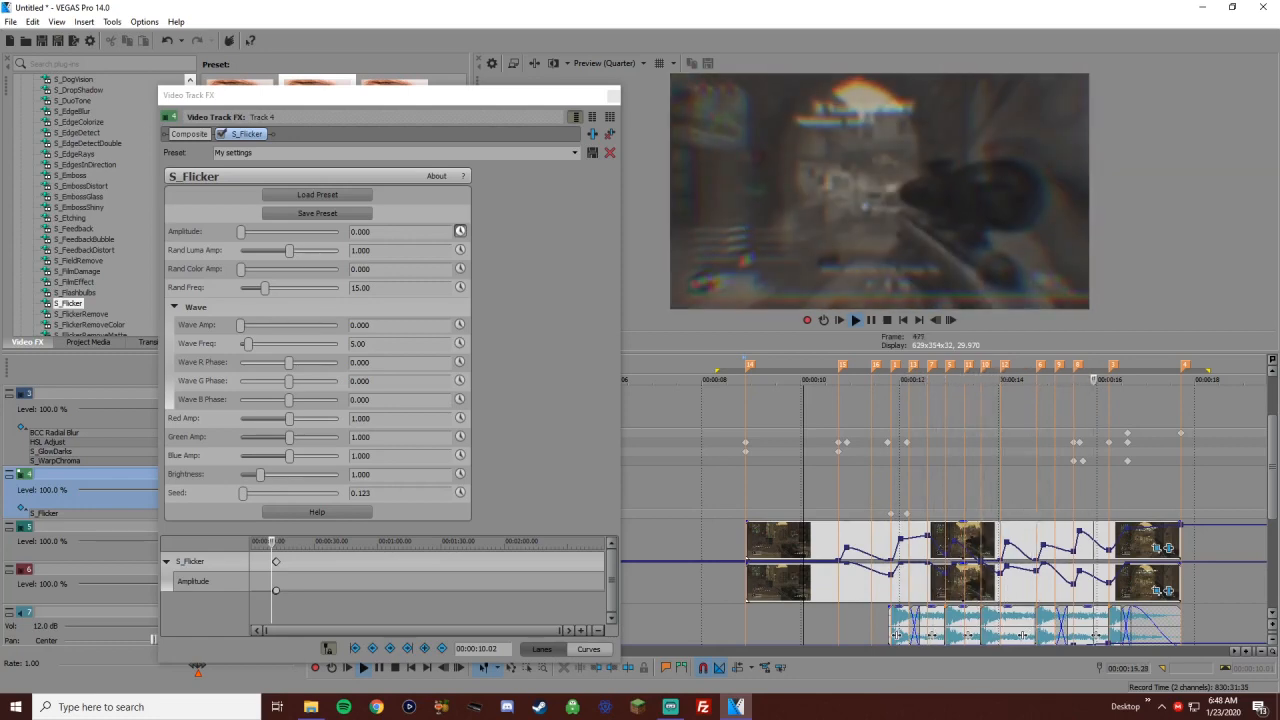
click(613, 95)
key(space)
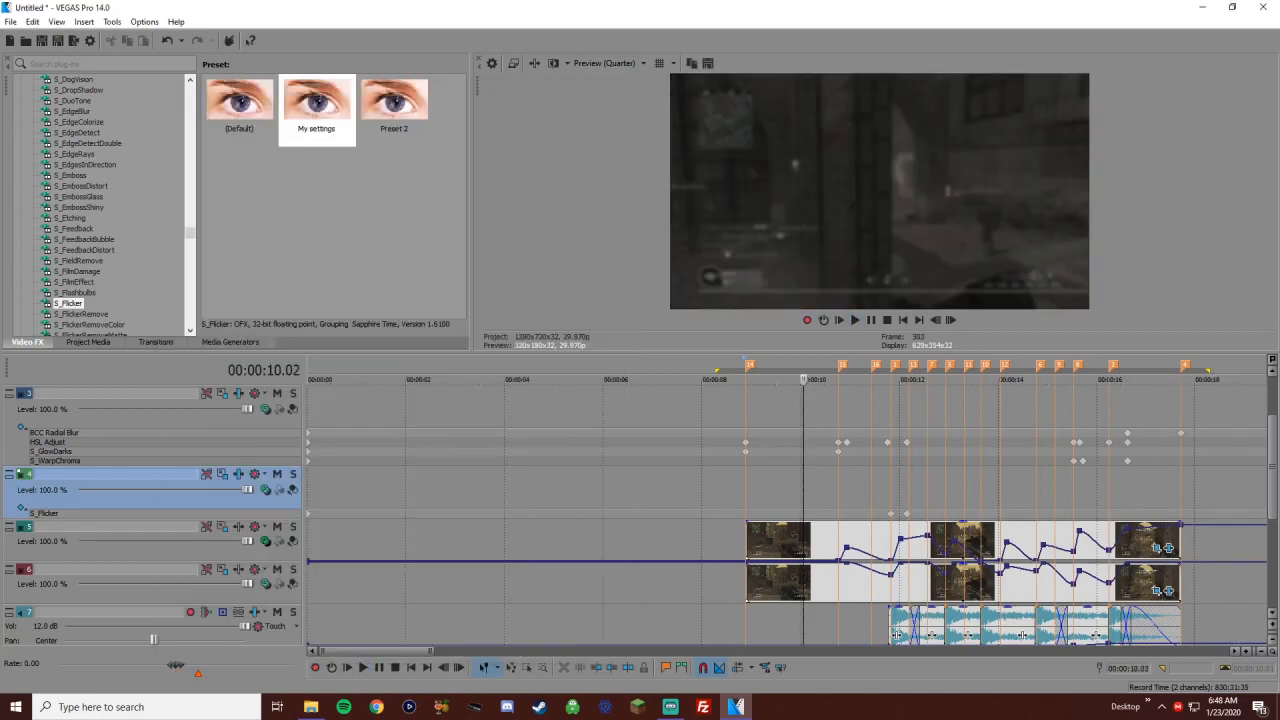
Move the S_Flicker track above the track carrying BCC Radial Blur and the other track effects
key(3)
scroll(786, 508, up, 1)
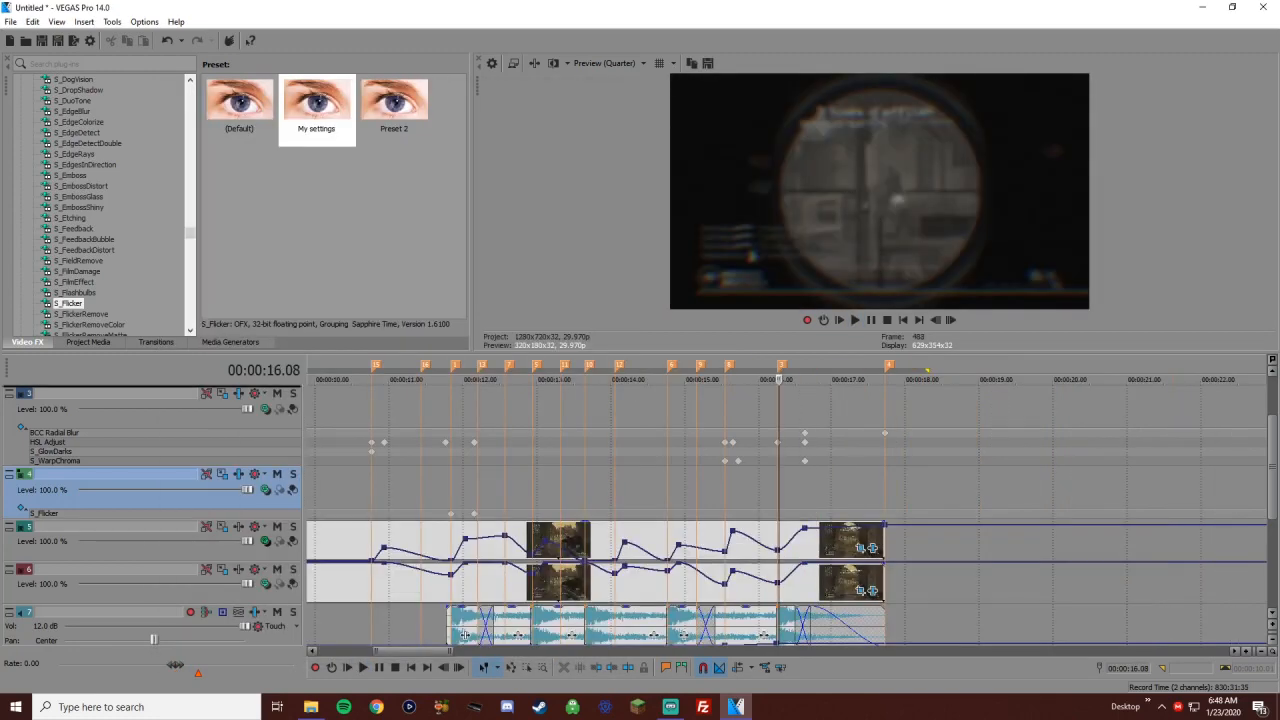
drag(130, 490, 130, 400)
Move the playhead to marker 1 at 00:00:11.25
click(390, 410)
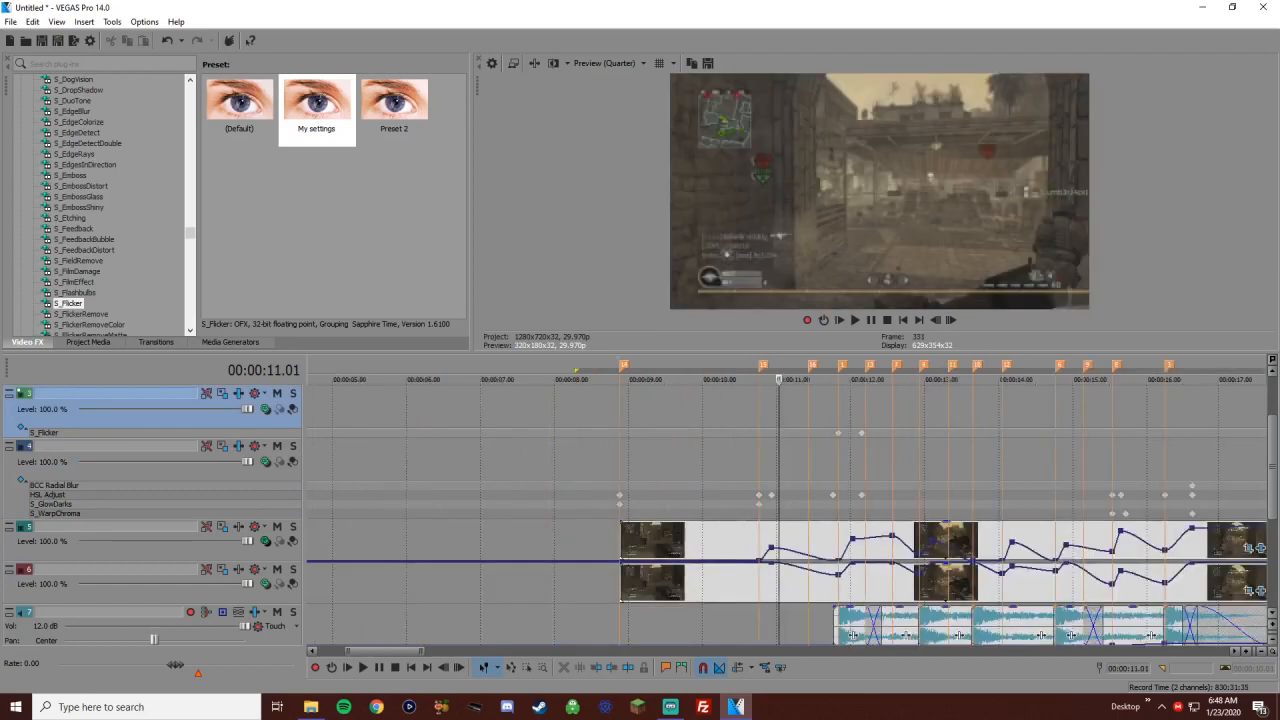
scroll(778, 508, down, 1)
key(1)
scroll(778, 508, down, 1)
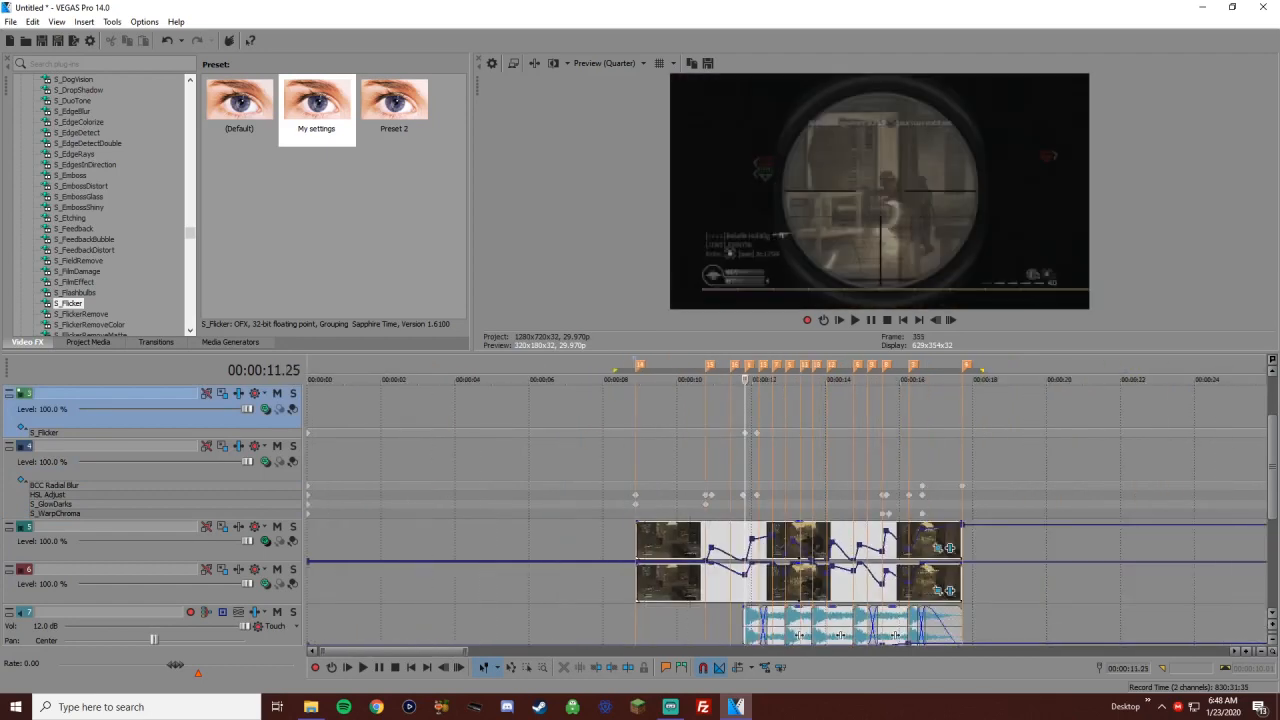
Play the montage from the start of the clip to review all the effects together
click(636, 466)
key(space)
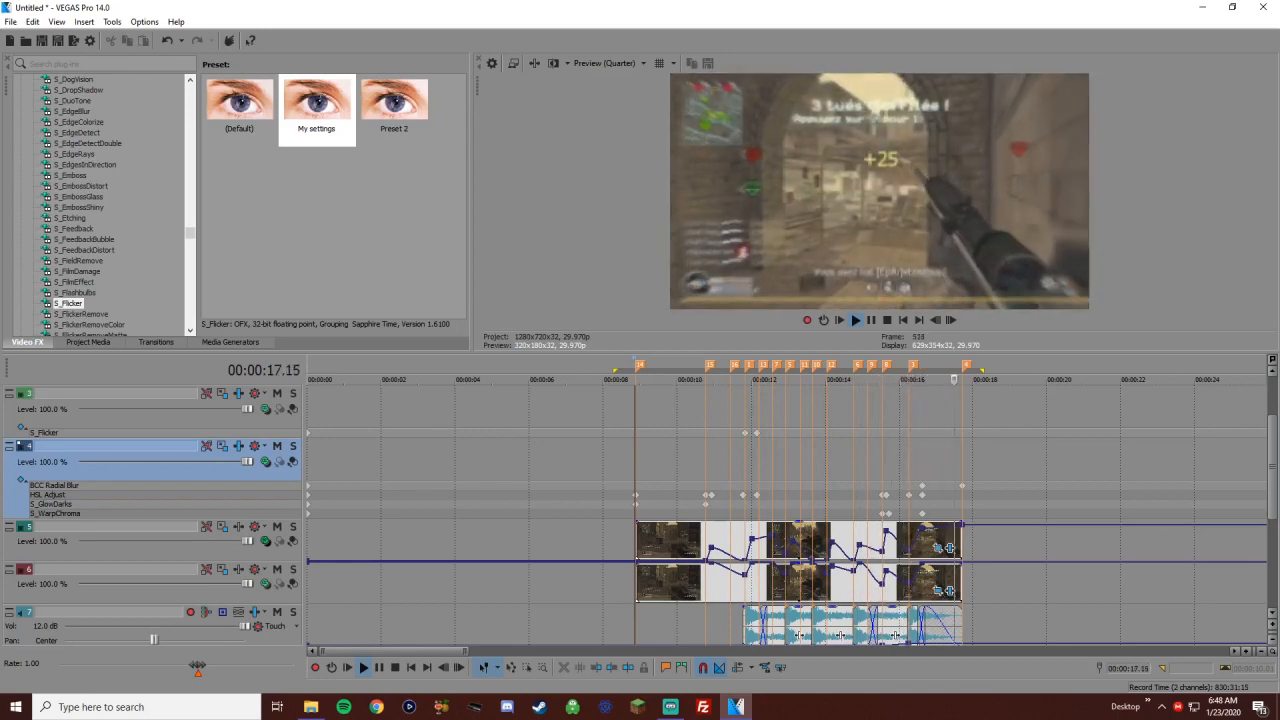
key(space)
click(813, 460)
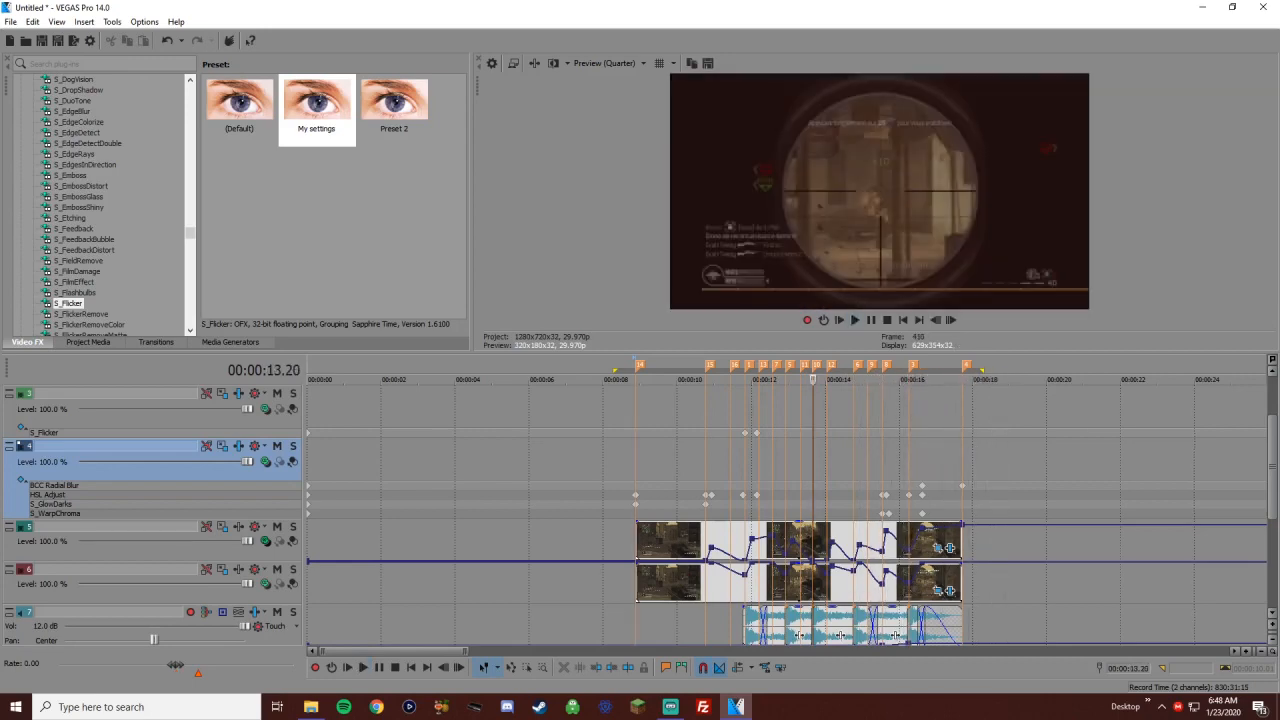
Select the gameplay clip's events on tracks 5 and 6 and disable resampling for them
scroll(813, 460, down, 1)
click(635, 540)
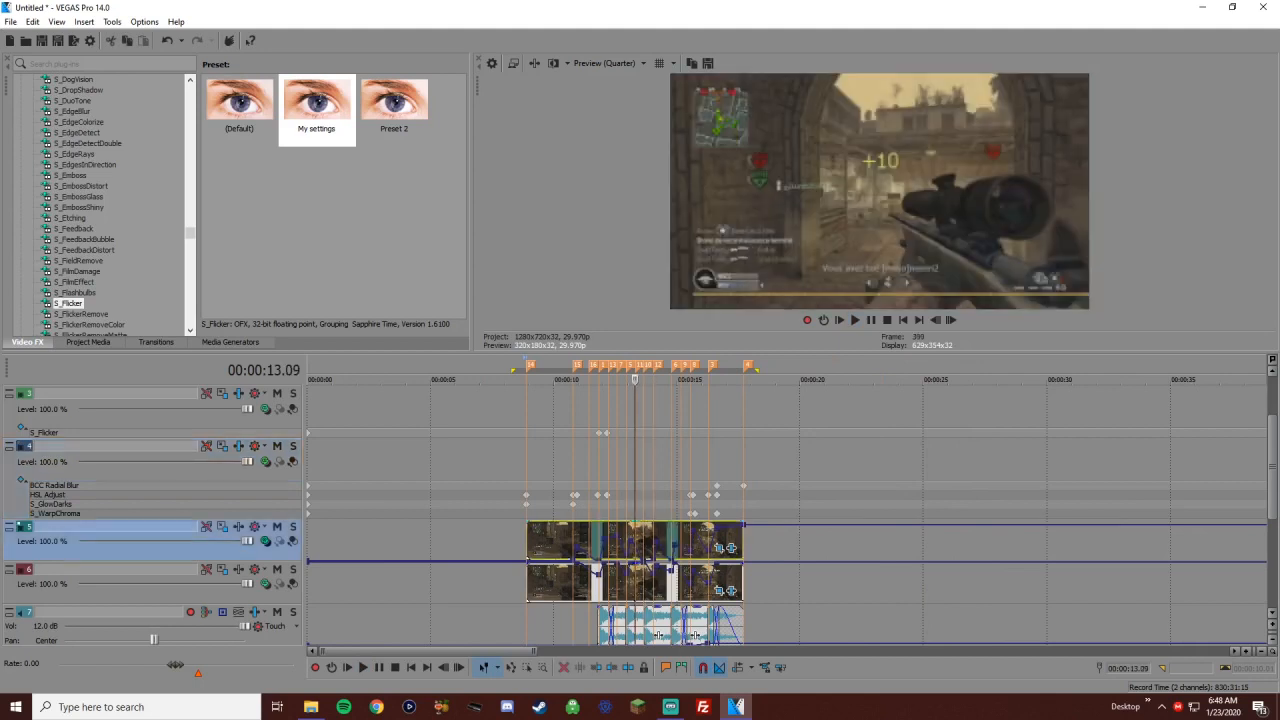
scroll(635, 540, up, 2)
scroll(635, 540, down, 1)
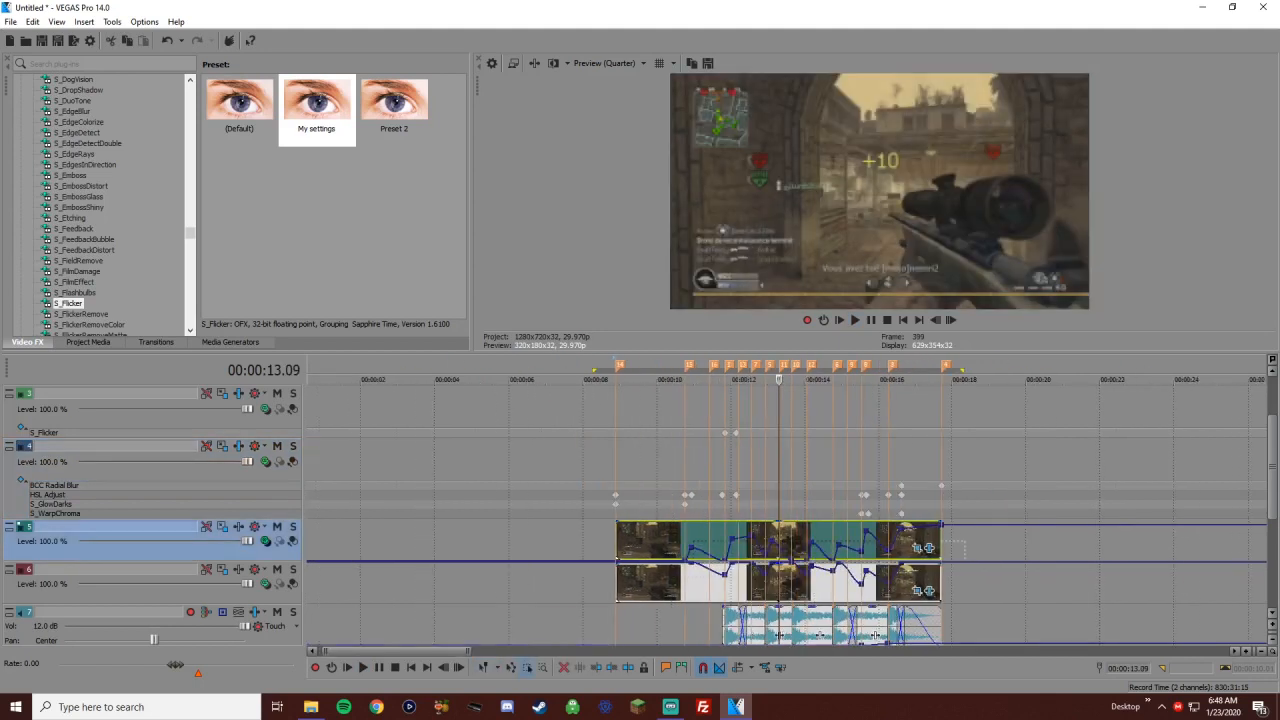
drag(650, 560, 650, 585)
key(d)
key(d)
right_click(650, 585)
mouse_move(680, 467)
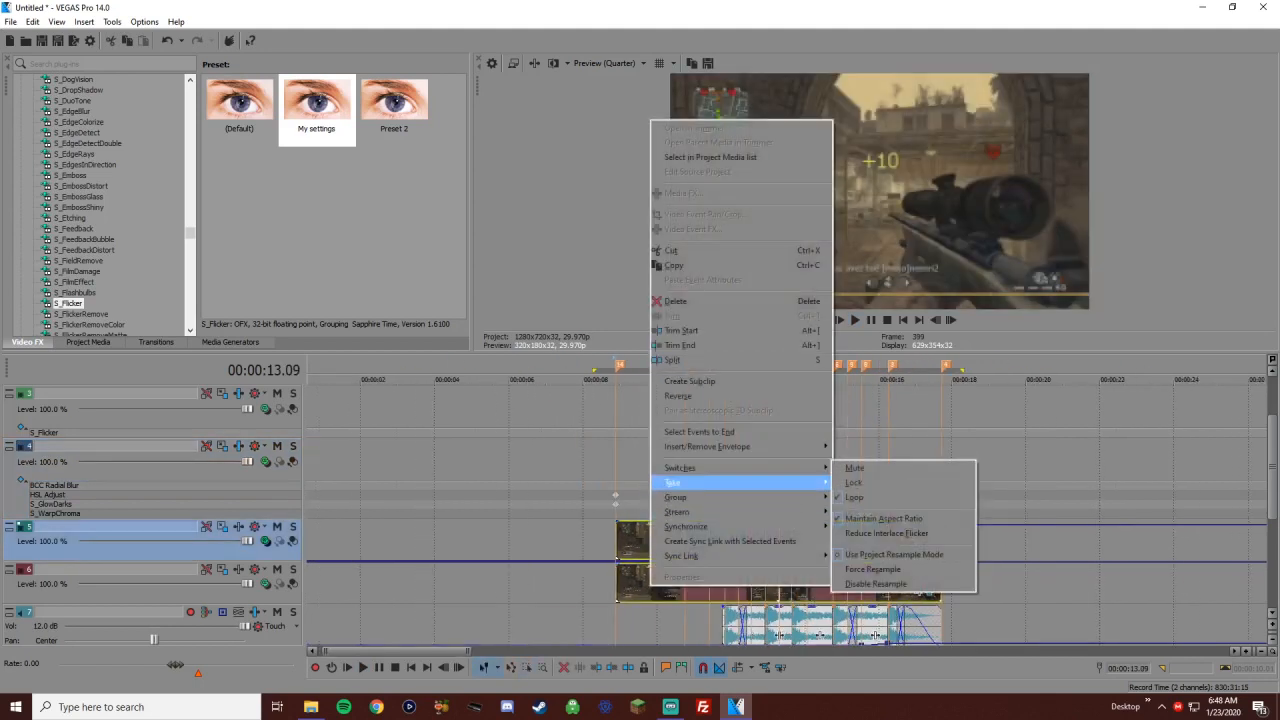
click(875, 583)
Check the frames at the HSL Adjust keyframes at 00:00:10.23 and 00:00:10.28, and play the rest of the clip
click(685, 460)
scroll(685, 460, up, 1)
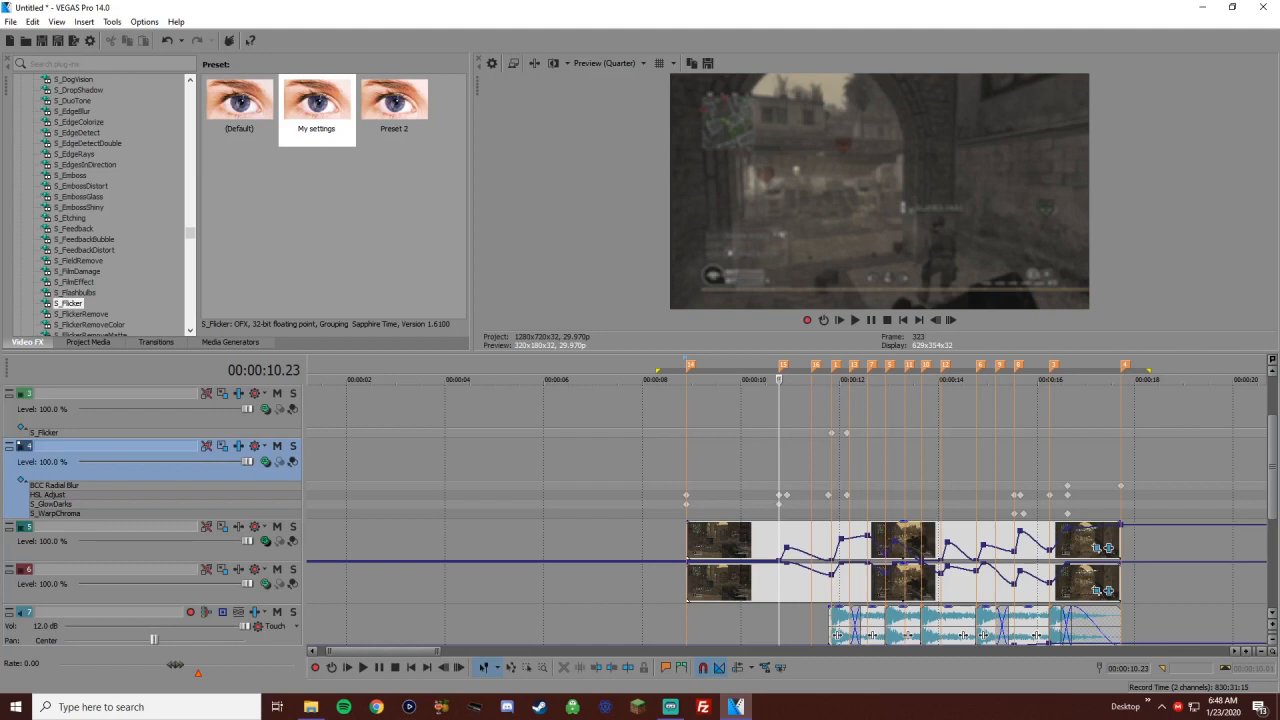
click(787, 495)
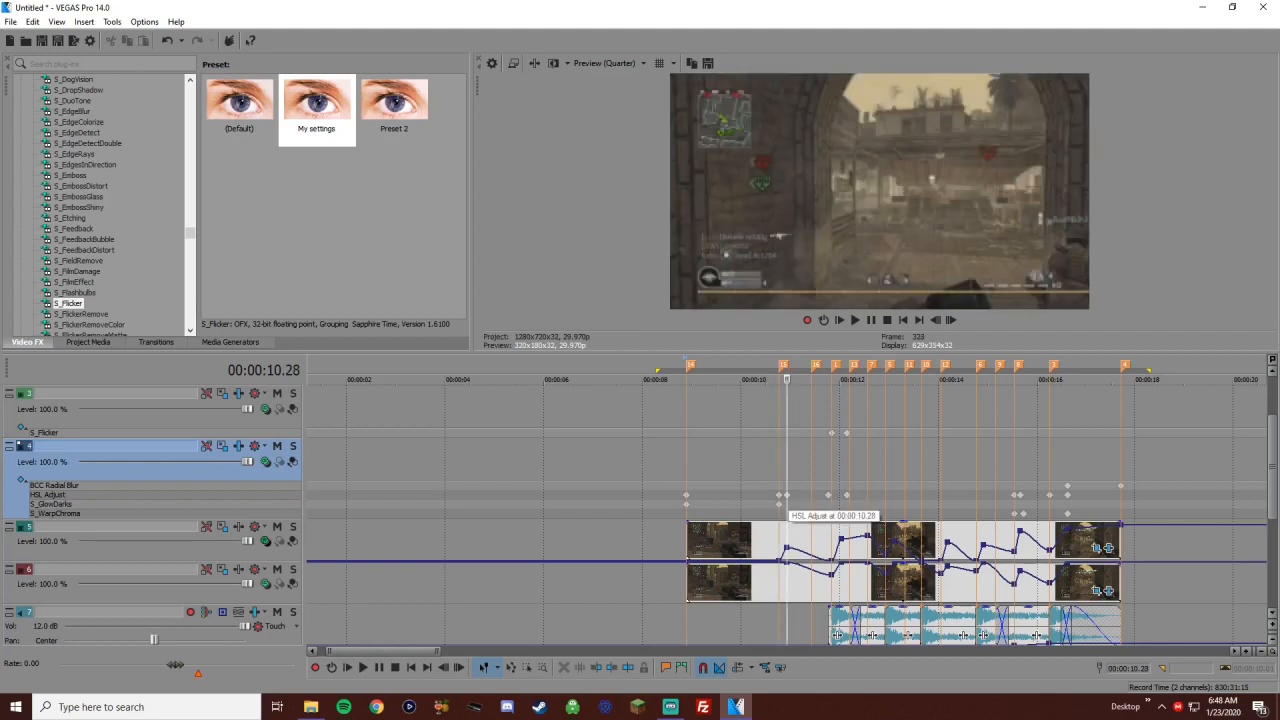
click(769, 582)
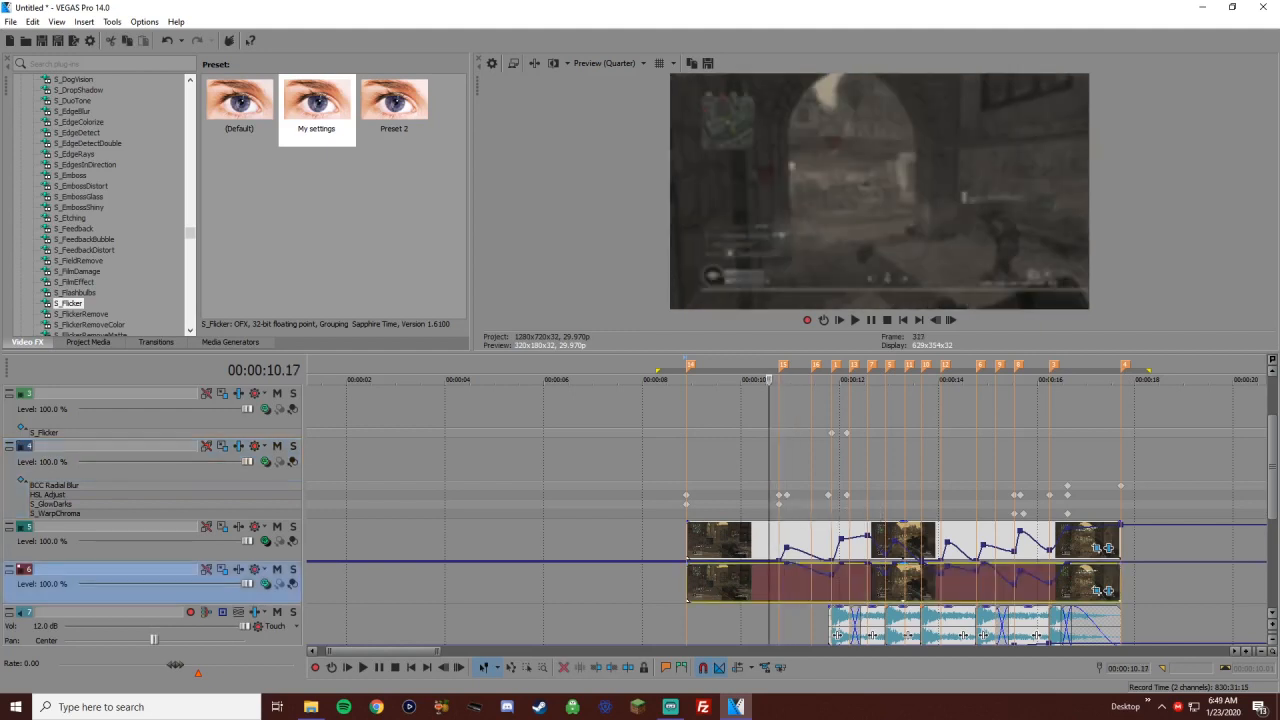
click(787, 495)
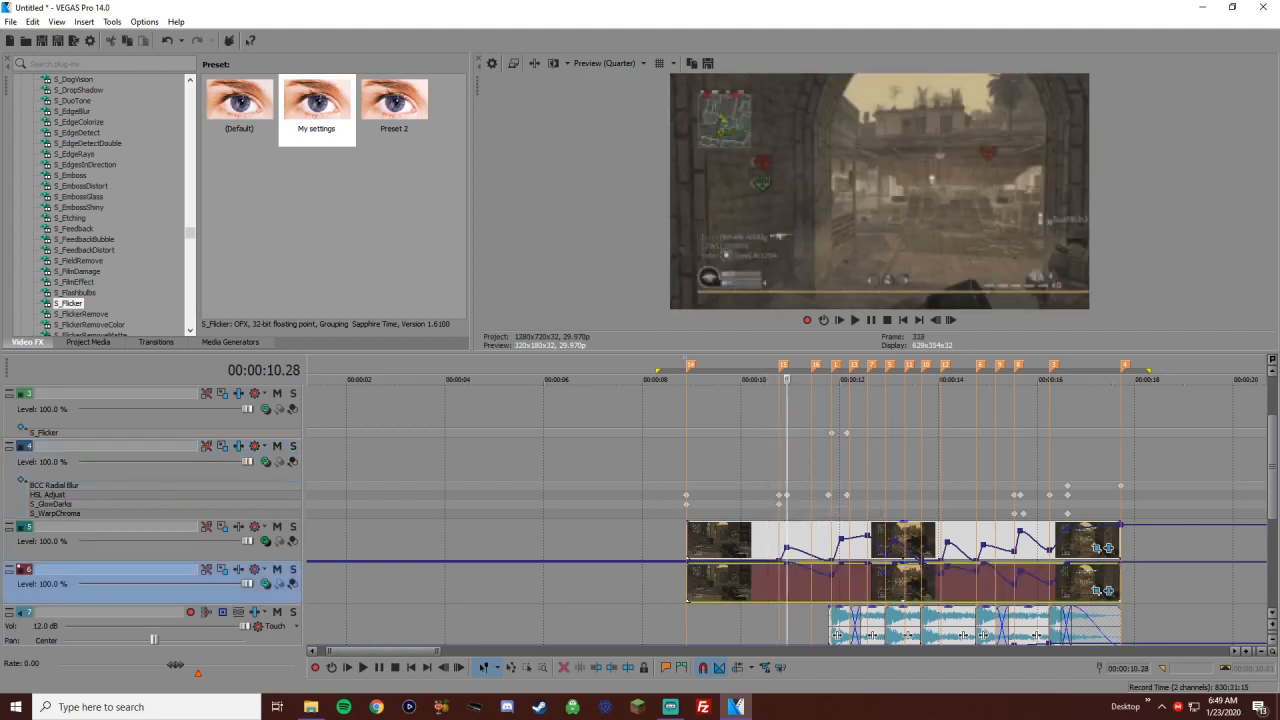
click(779, 495)
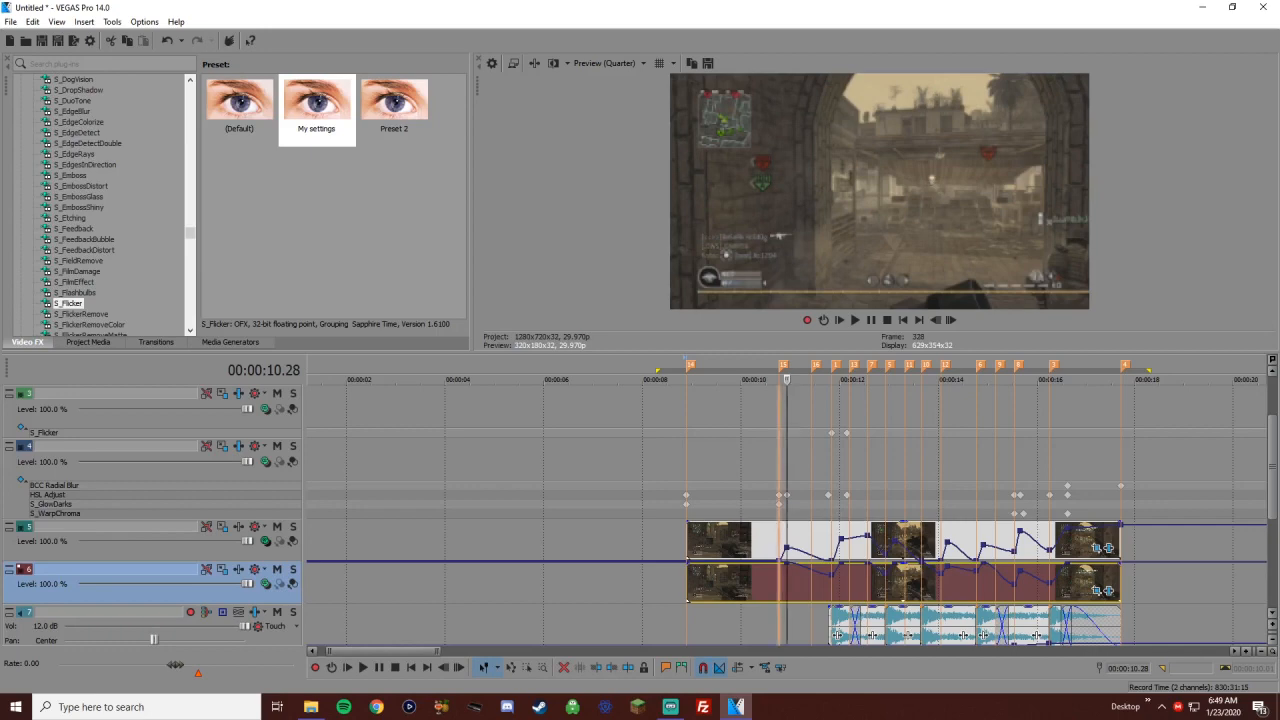
key(space)
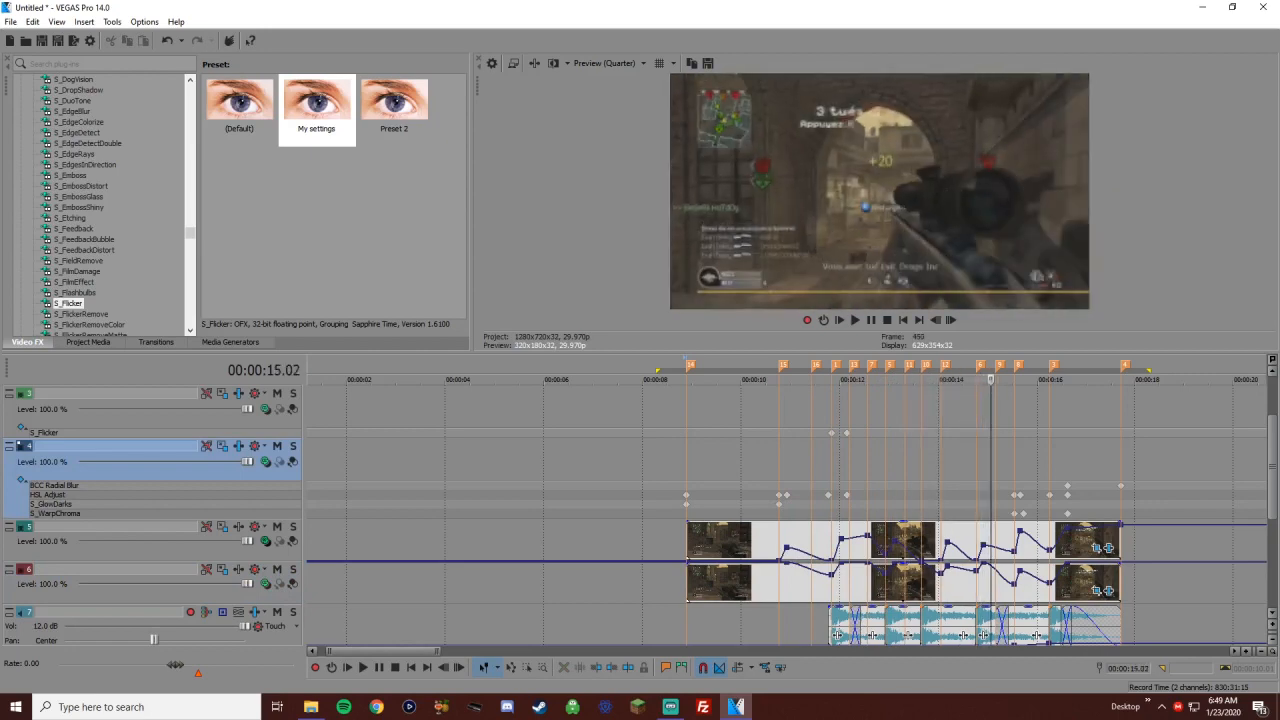
key(Return)
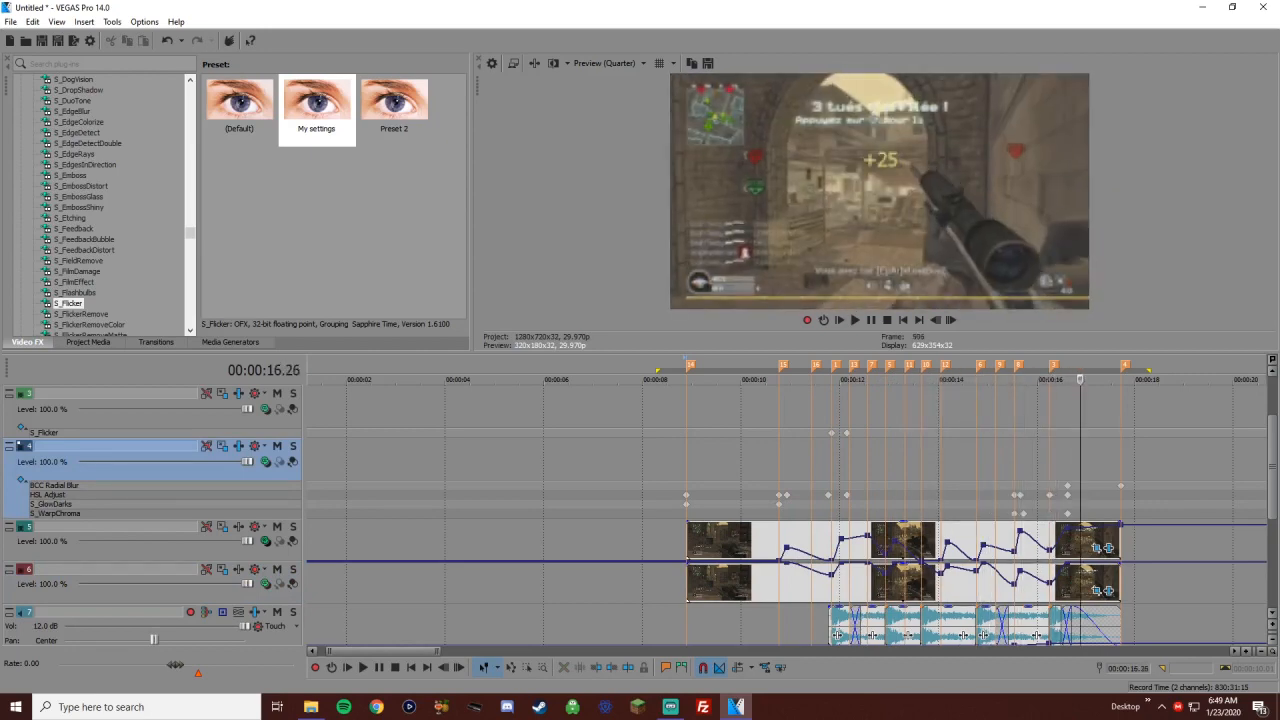
Look over the whole timeline and the clip's frames from marker 1 at 00:00:11.25 to 00:00:14.23
scroll(786, 510, down, 4)
click(453, 465)
scroll(453, 465, down, 2)
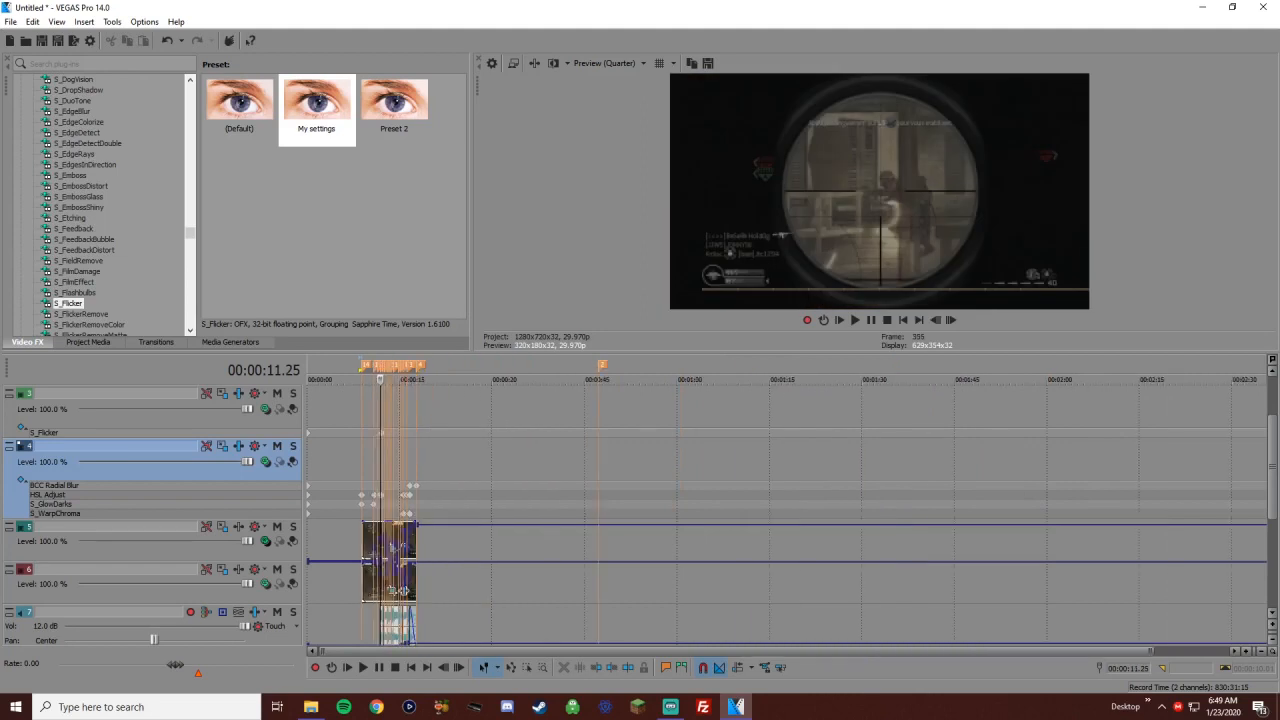
click(393, 465)
scroll(393, 465, up, 1)
scroll(786, 505, up, 2)
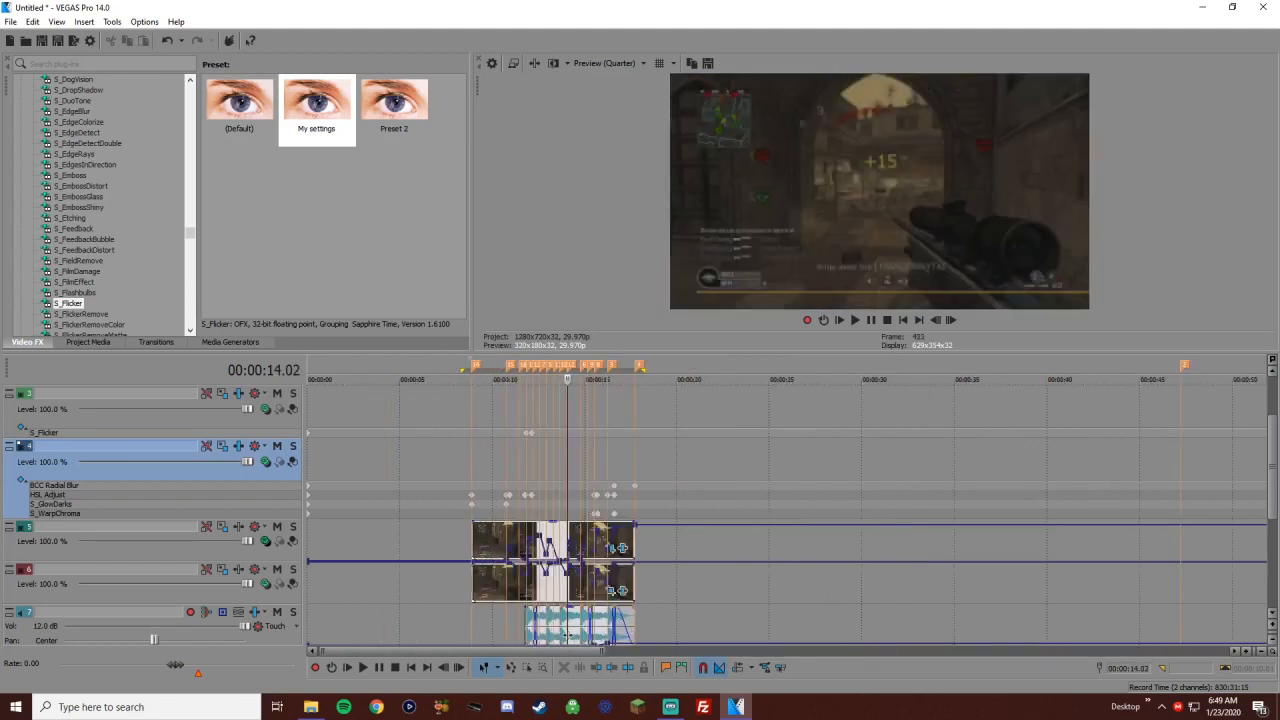
scroll(568, 635, down, 3)
scroll(568, 635, up, 3)
scroll(1167, 416, up, 2)
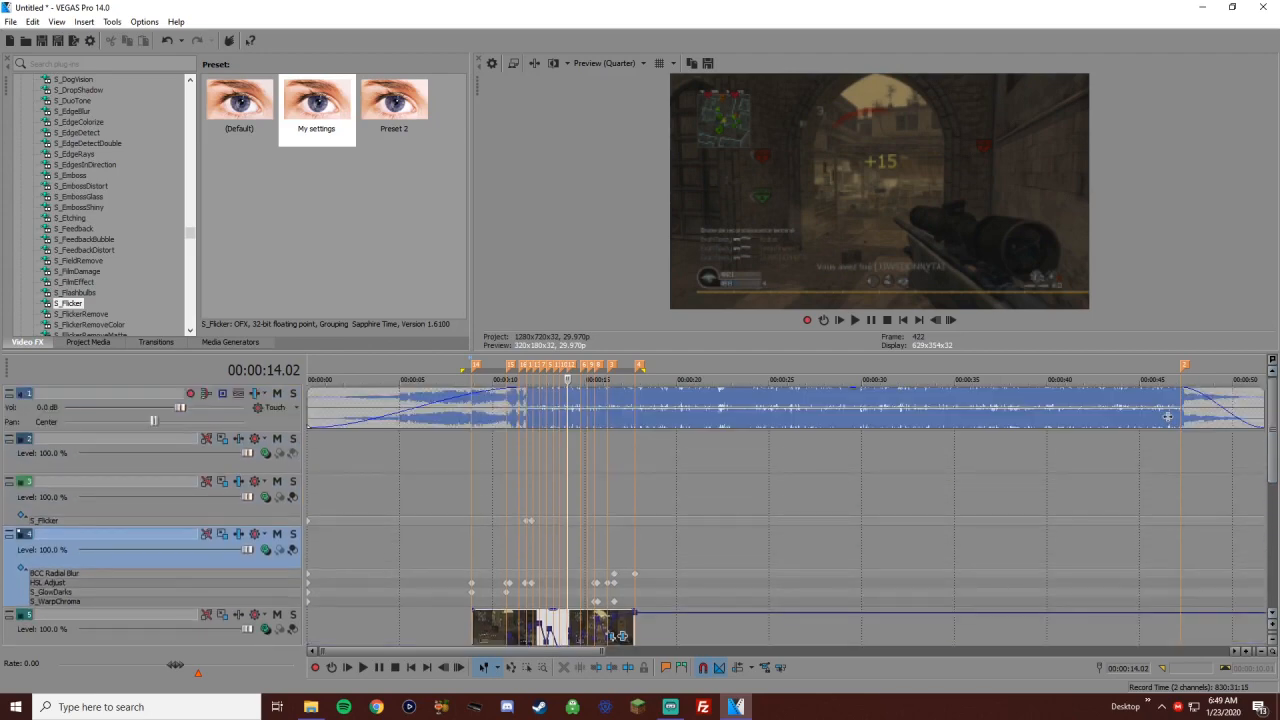
click(621, 453)
click(580, 453)
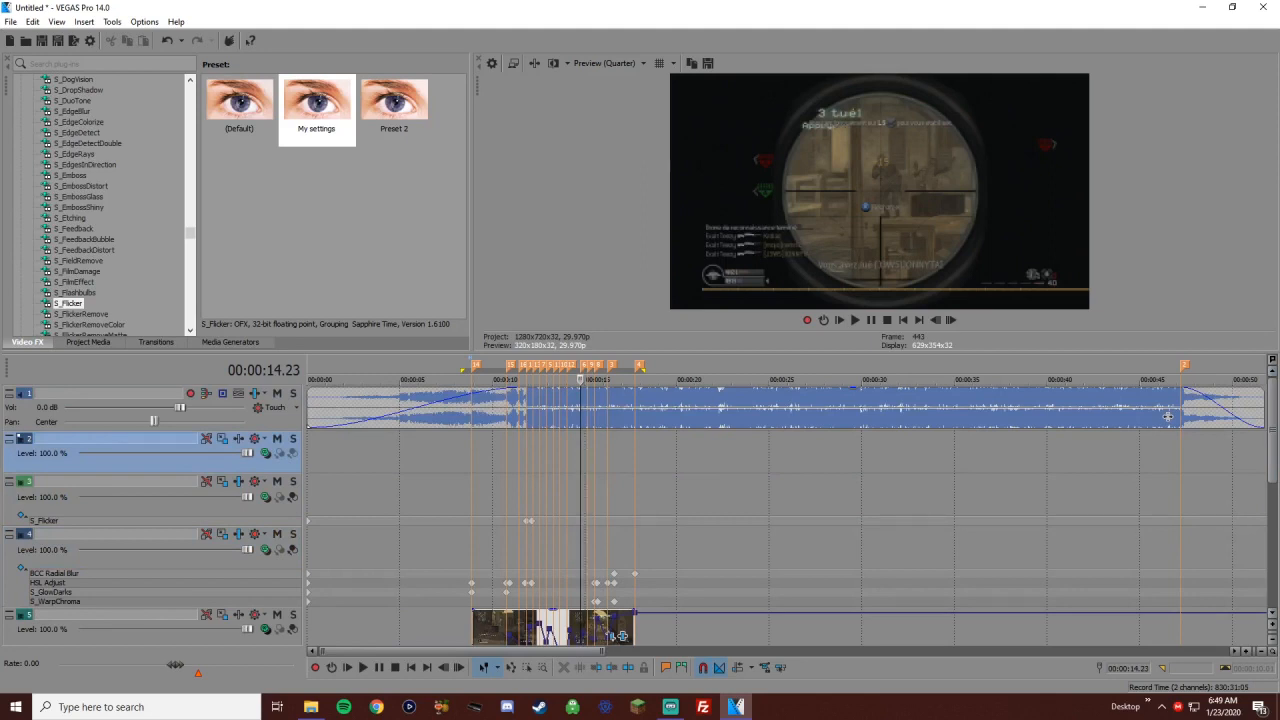
scroll(1168, 416, up, 4)
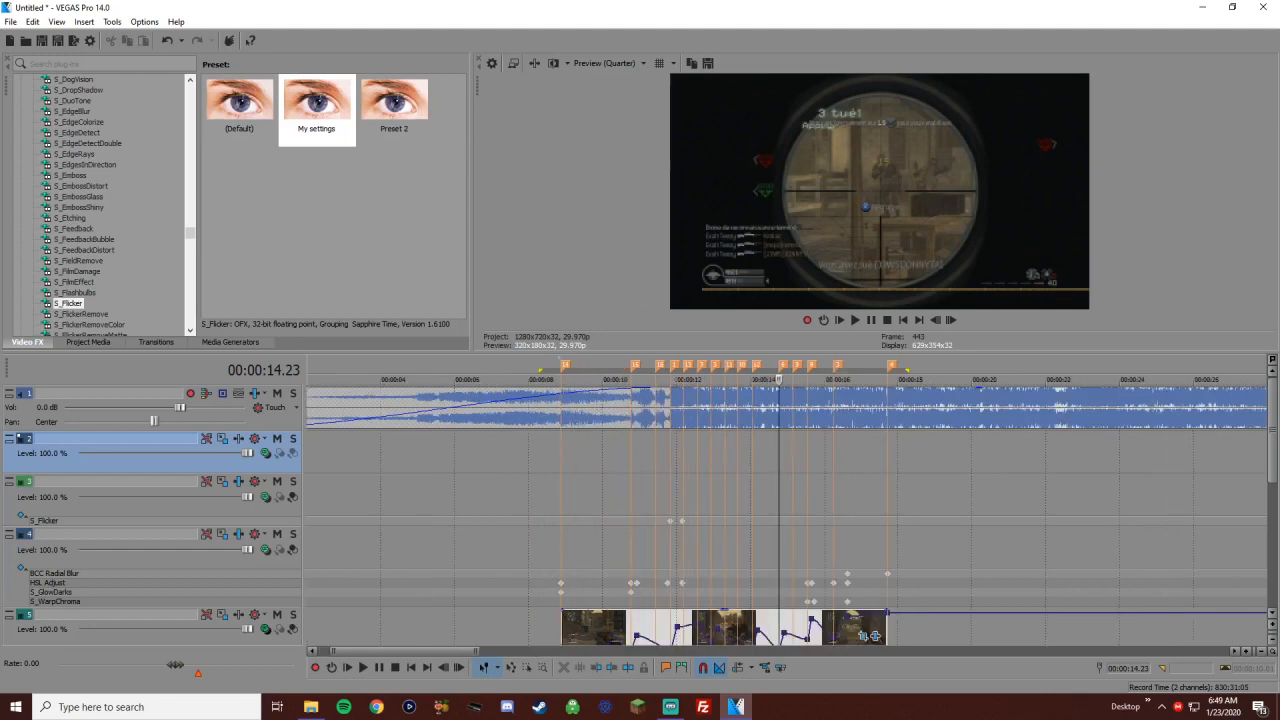
Examine the frames at the HSL Adjust keyframes around marker 1 and the opening section of the clip
click(667, 582)
click(681, 582)
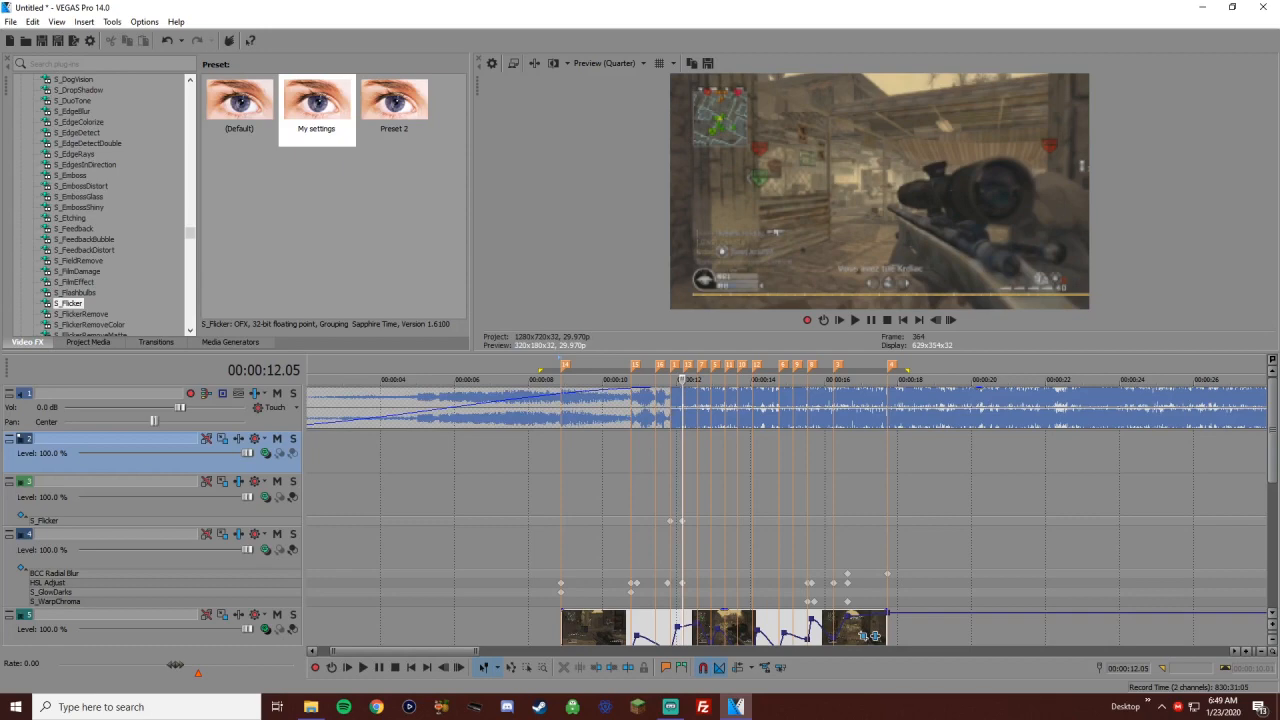
click(684, 573)
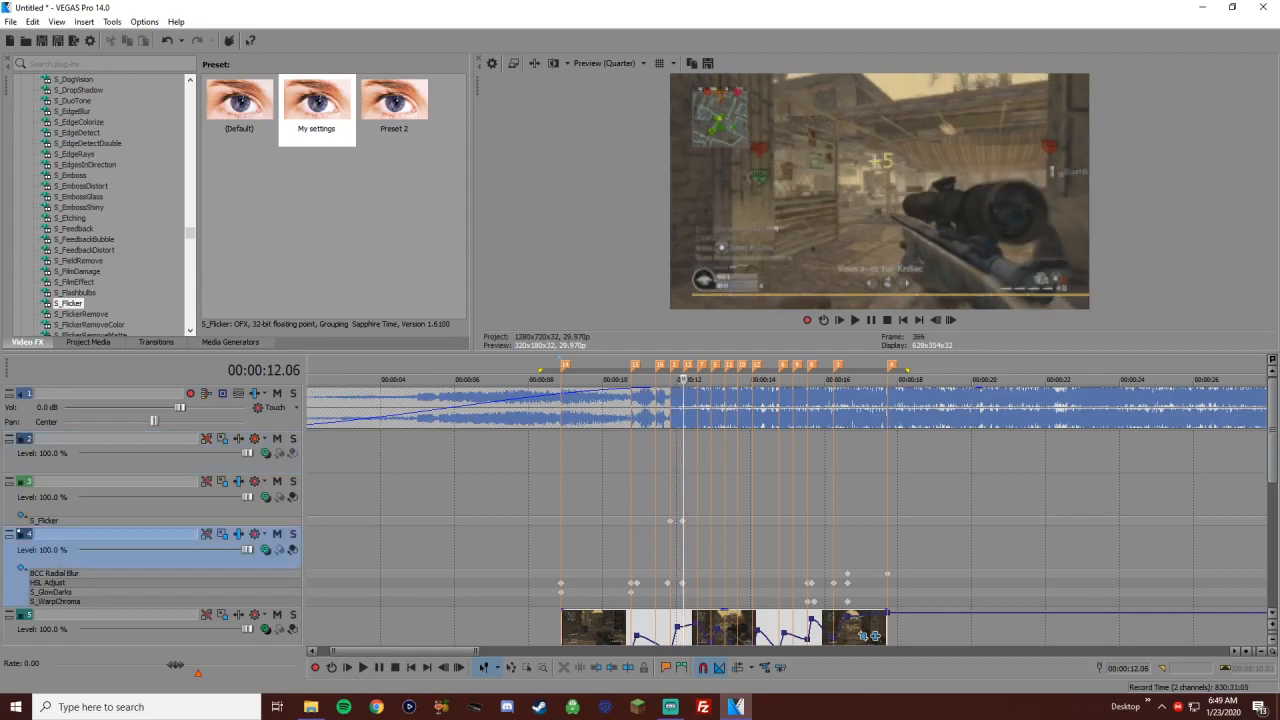
scroll(684, 573, up, 1)
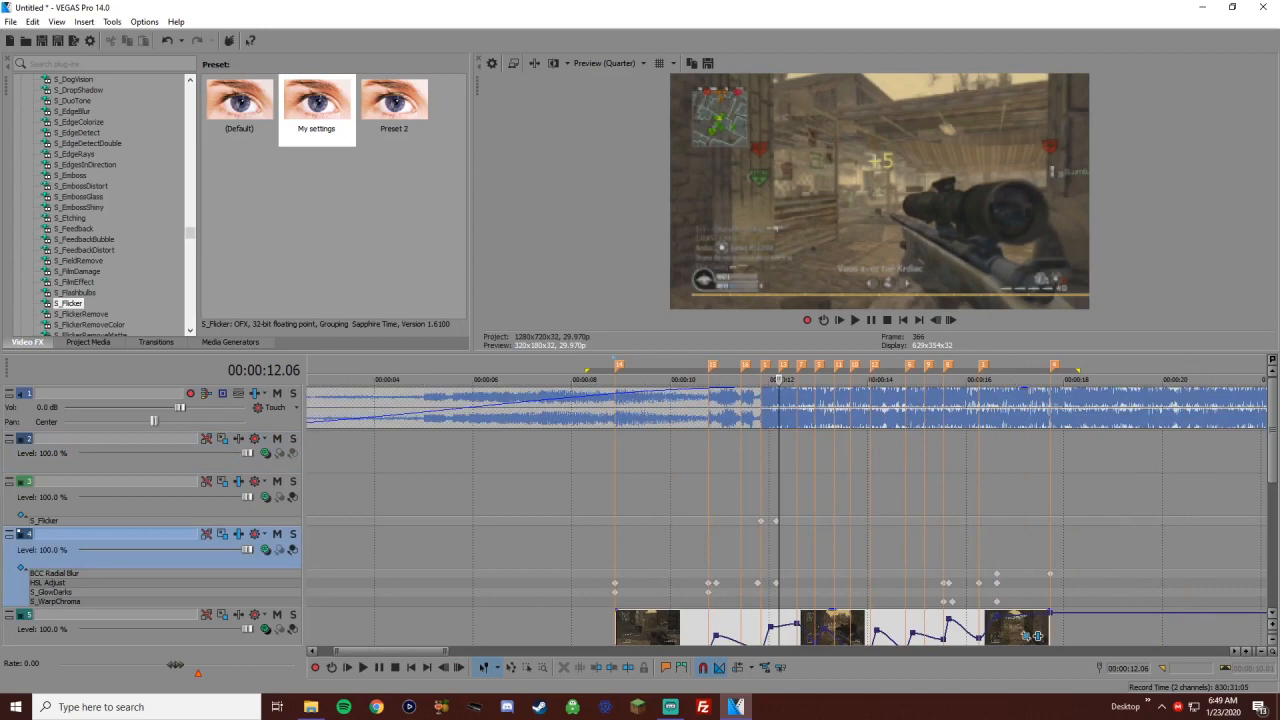
click(665, 550)
key(backslash)
click(728, 550)
click(760, 550)
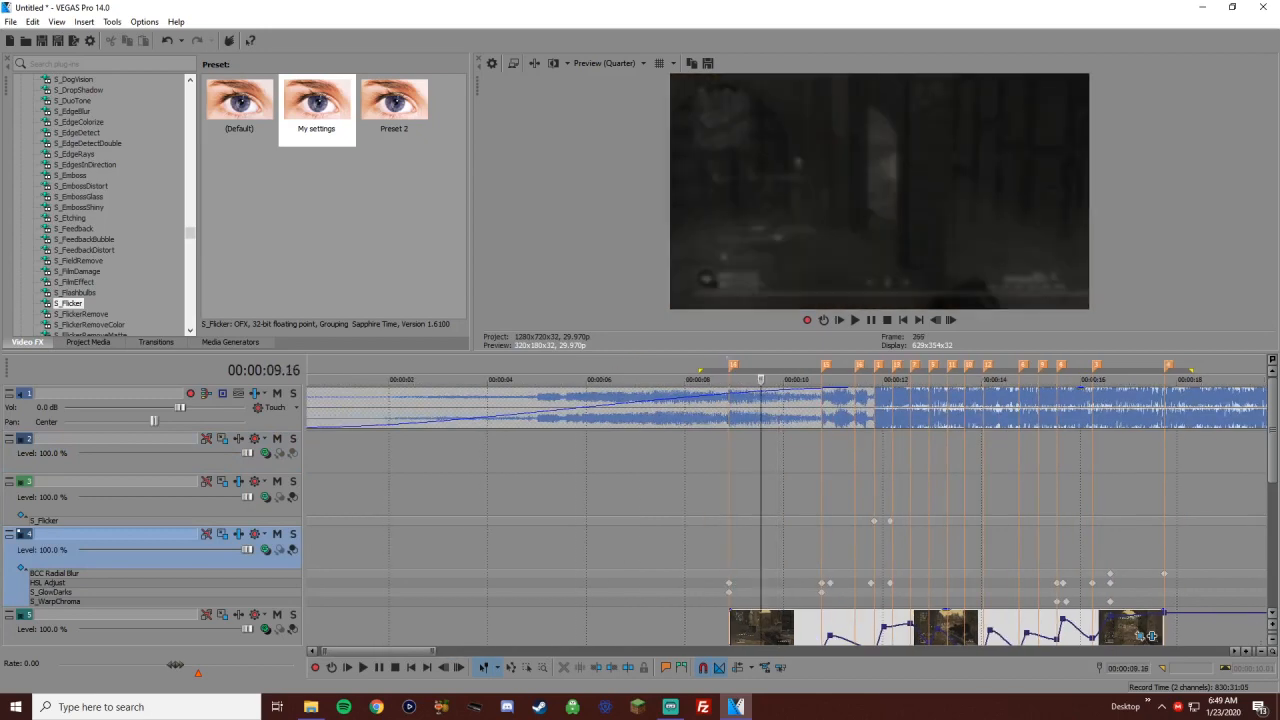
Examine the frames at the S_WarpChroma keyframes between 00:00:15.16 and 00:00:15.22
scroll(876, 416, down, 4)
key(8)
scroll(876, 416, up, 4)
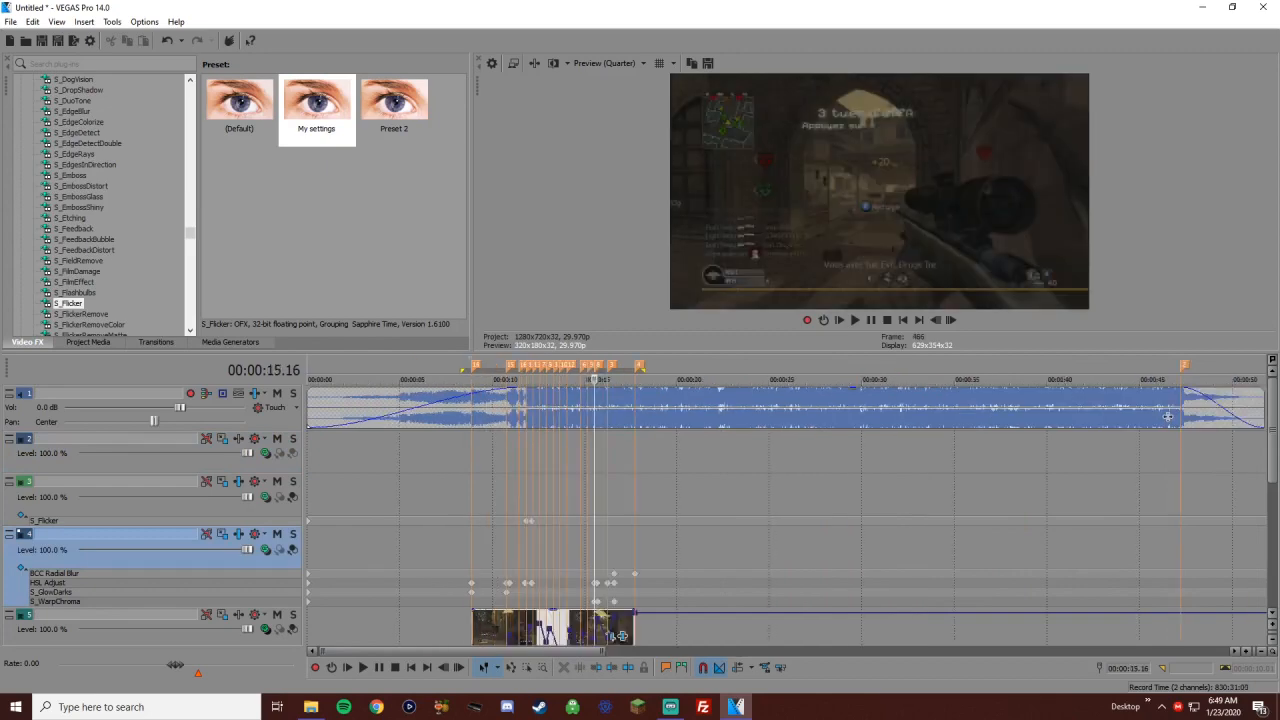
click(783, 583)
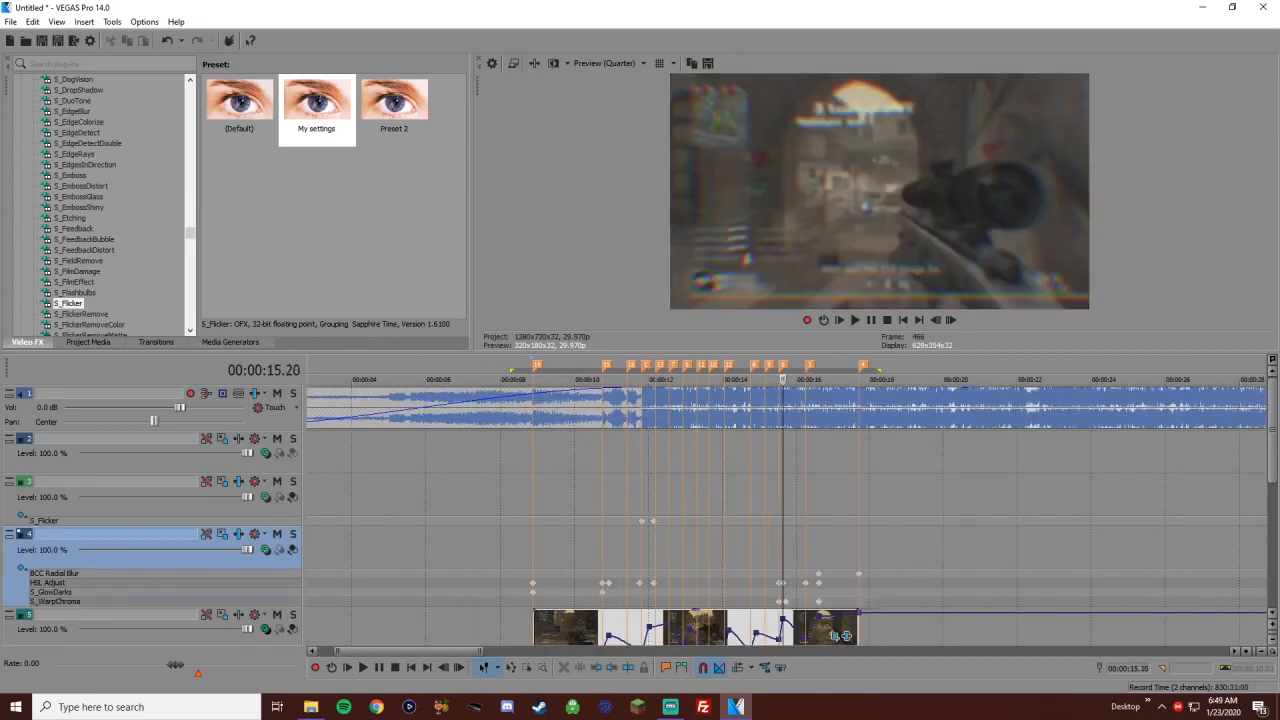
scroll(783, 583, up, 1)
click(782, 602)
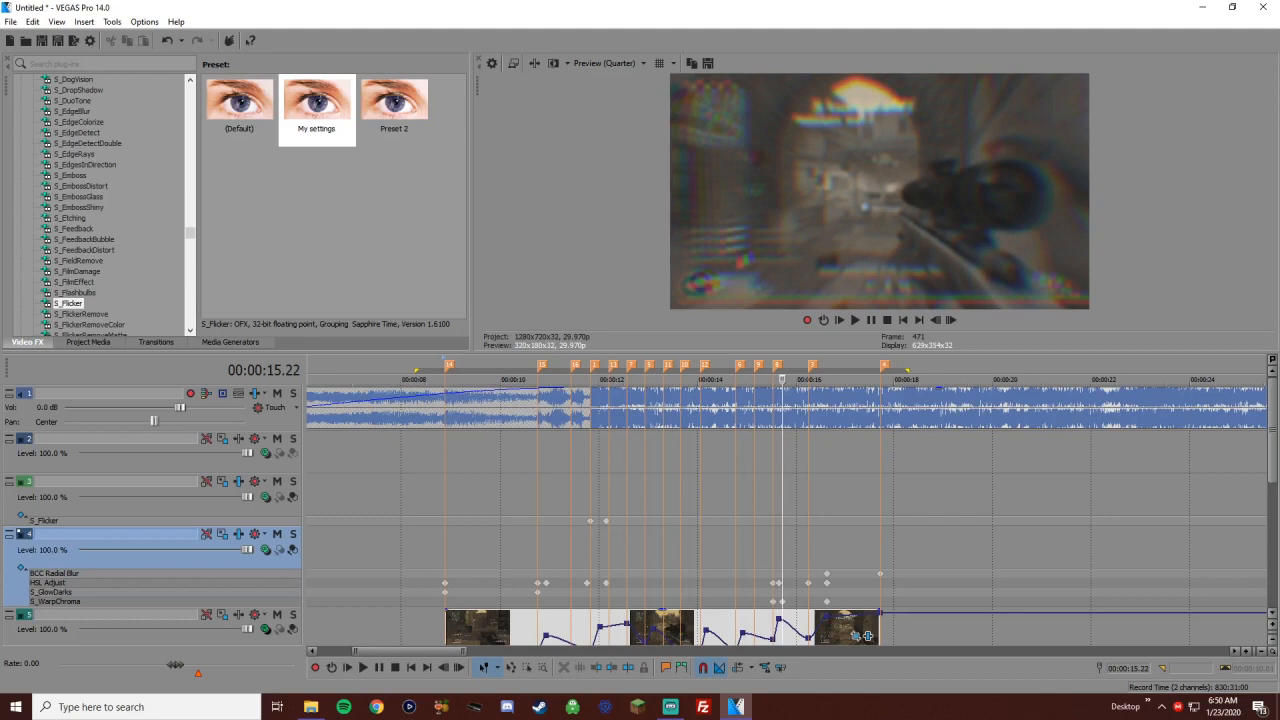
key(ctrl+Left)
key(ctrl+Left)
key(ctrl+Left)
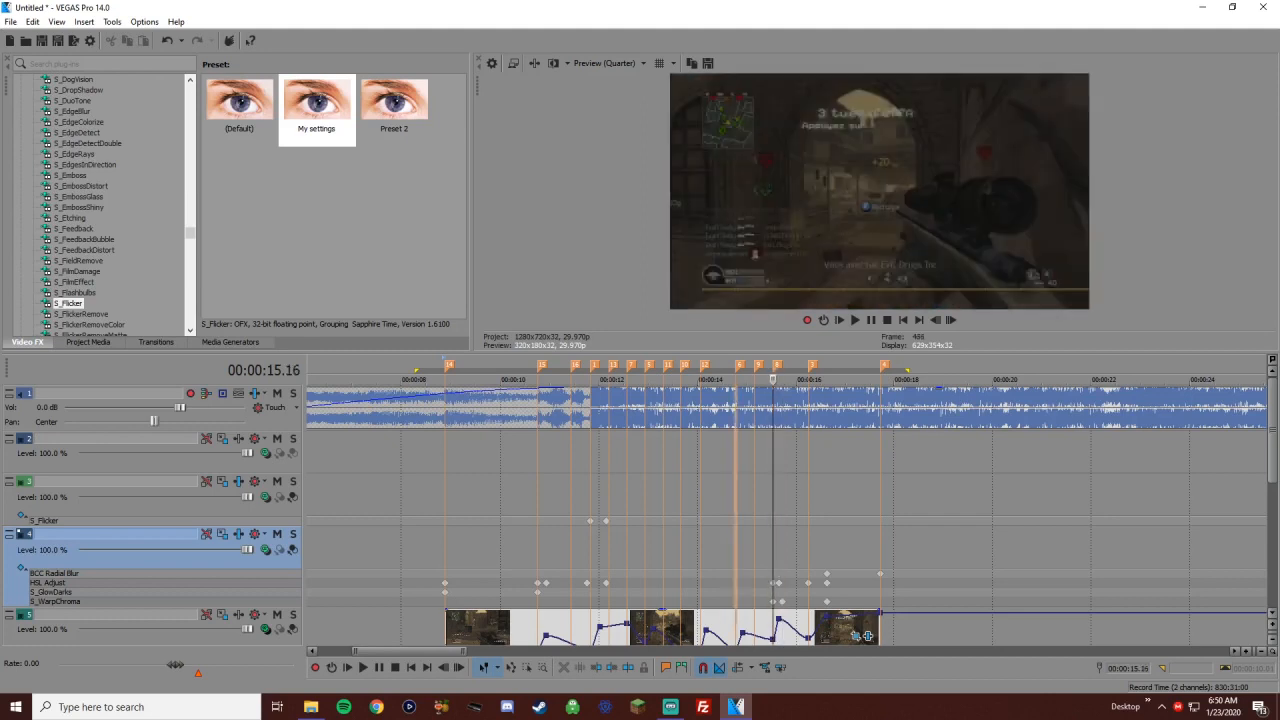
Step the playhead back to 00:00:14.13 to inspect the frames before the S_WarpChroma keyframes
key(Left)
key(Left)
key(Left)
key(Left)
key(Left)
key(Left)
key(Left)
key(Left)
key(Left)
key(Left)
scroll(866, 635, down, 2)
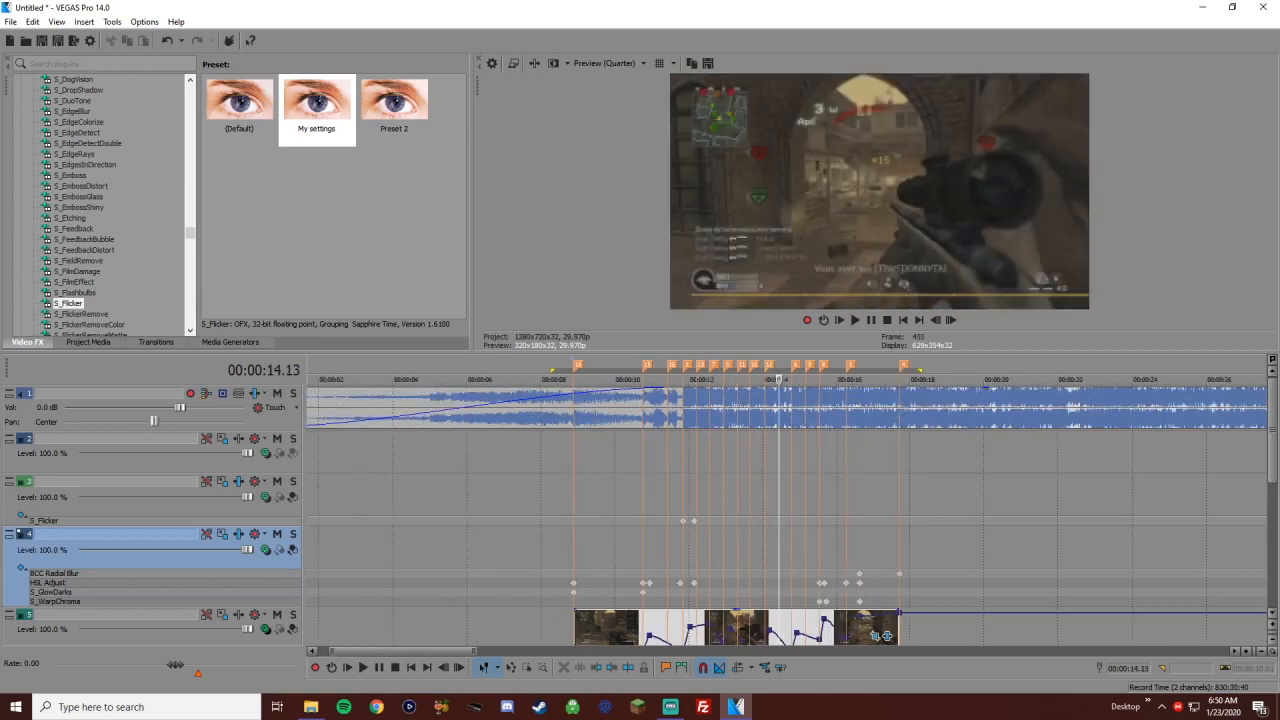